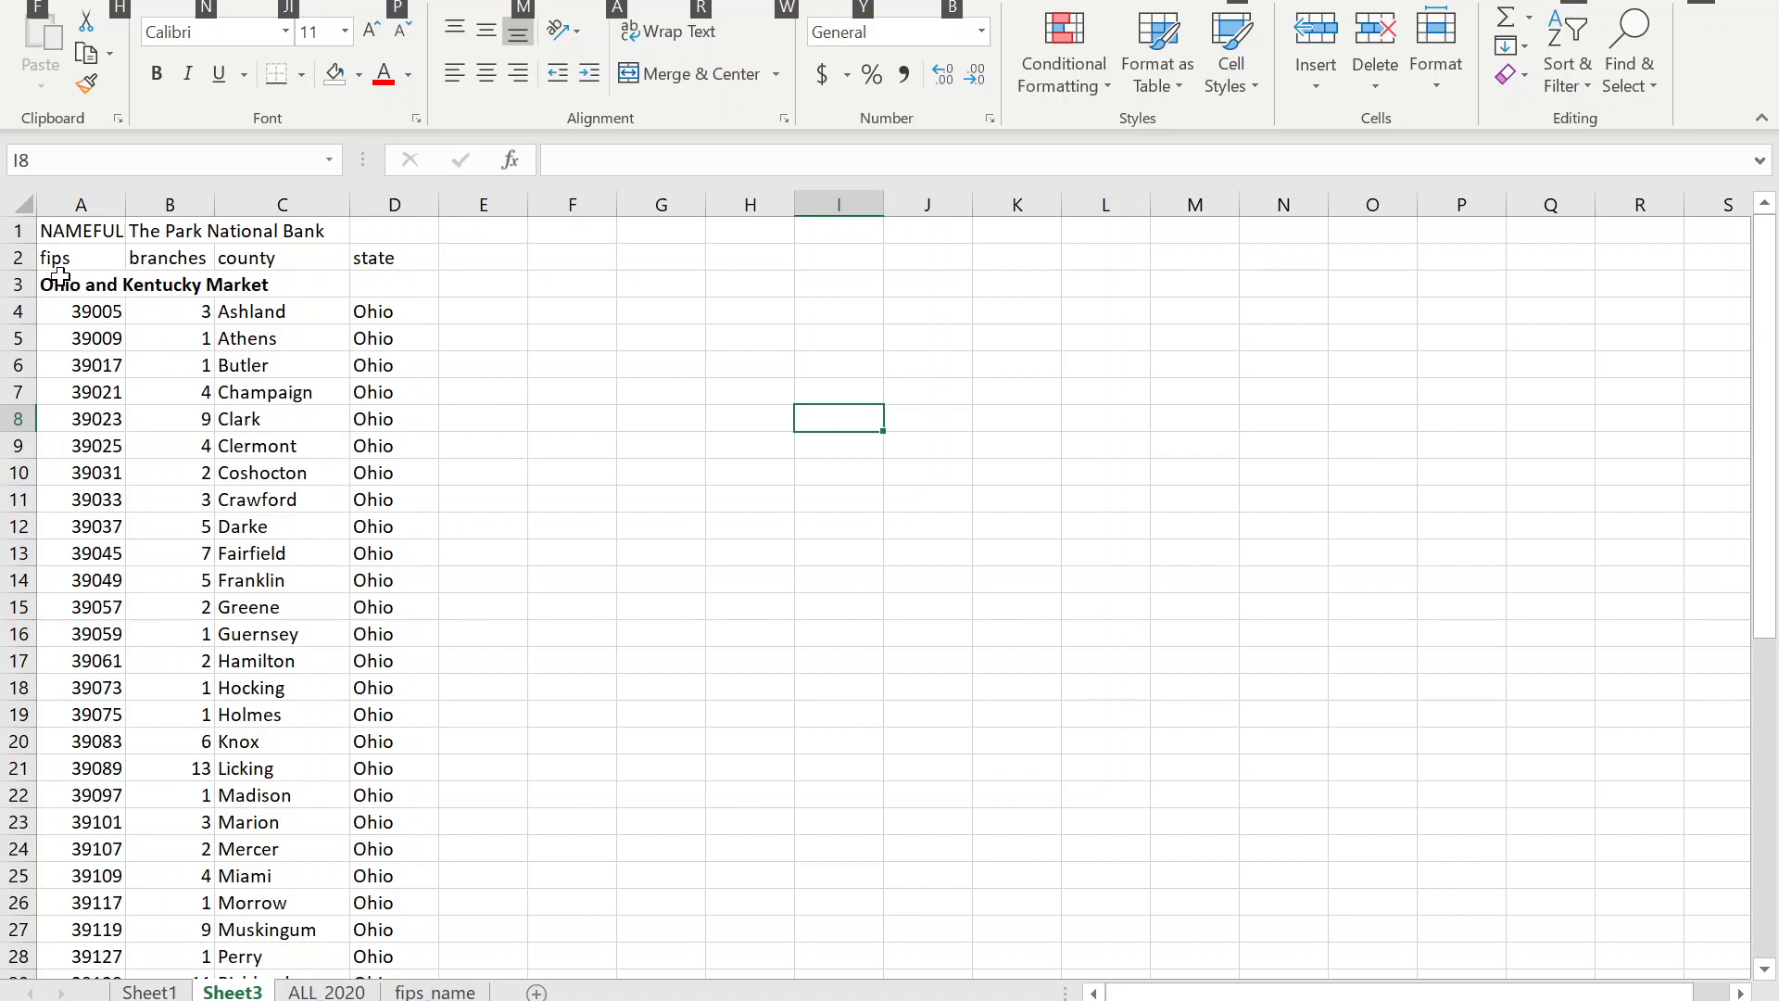
# Review The Park National Bank's branch counties in the Ohio and Kentucky Market and Carolinas Market lists.
pyautogui.moveTo(175, 231)
pyautogui.mouseDown()
pyautogui.moveTo(227, 231)
pyautogui.moveTo(172, 233)
pyautogui.mouseUp()
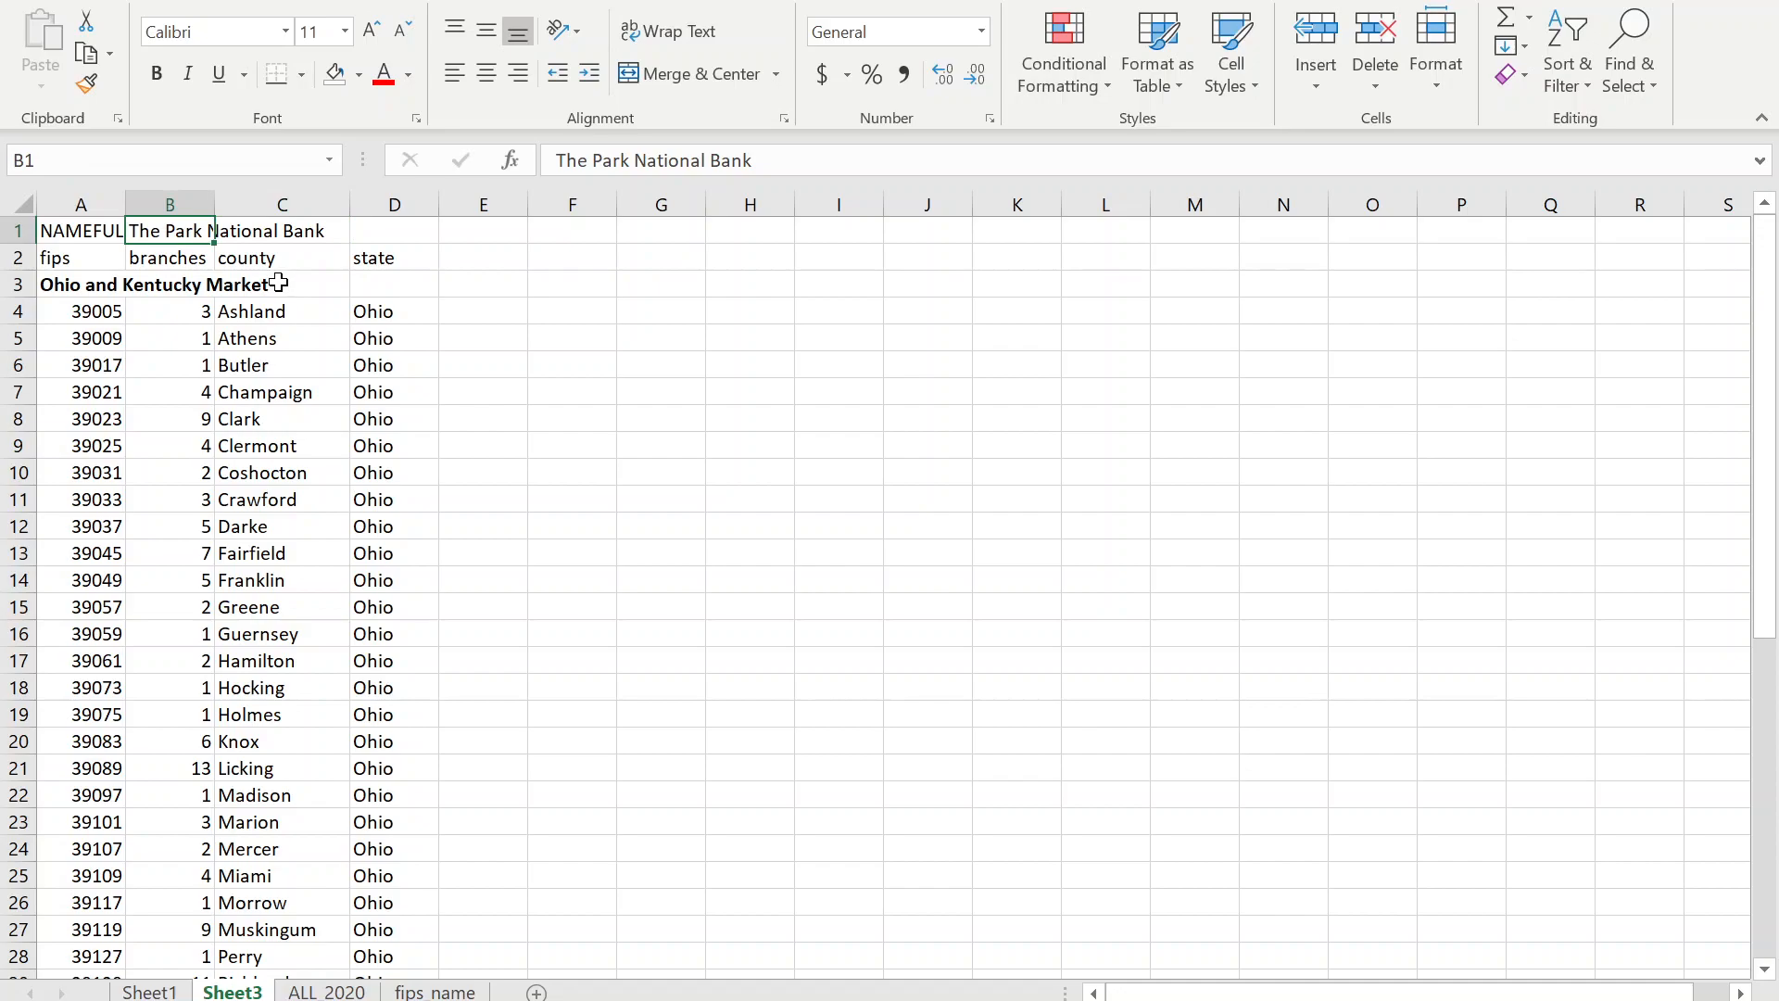
pyautogui.moveTo(86, 288); pyautogui.dragTo(329, 445)
pyautogui.scroll(-2, 331, 557)
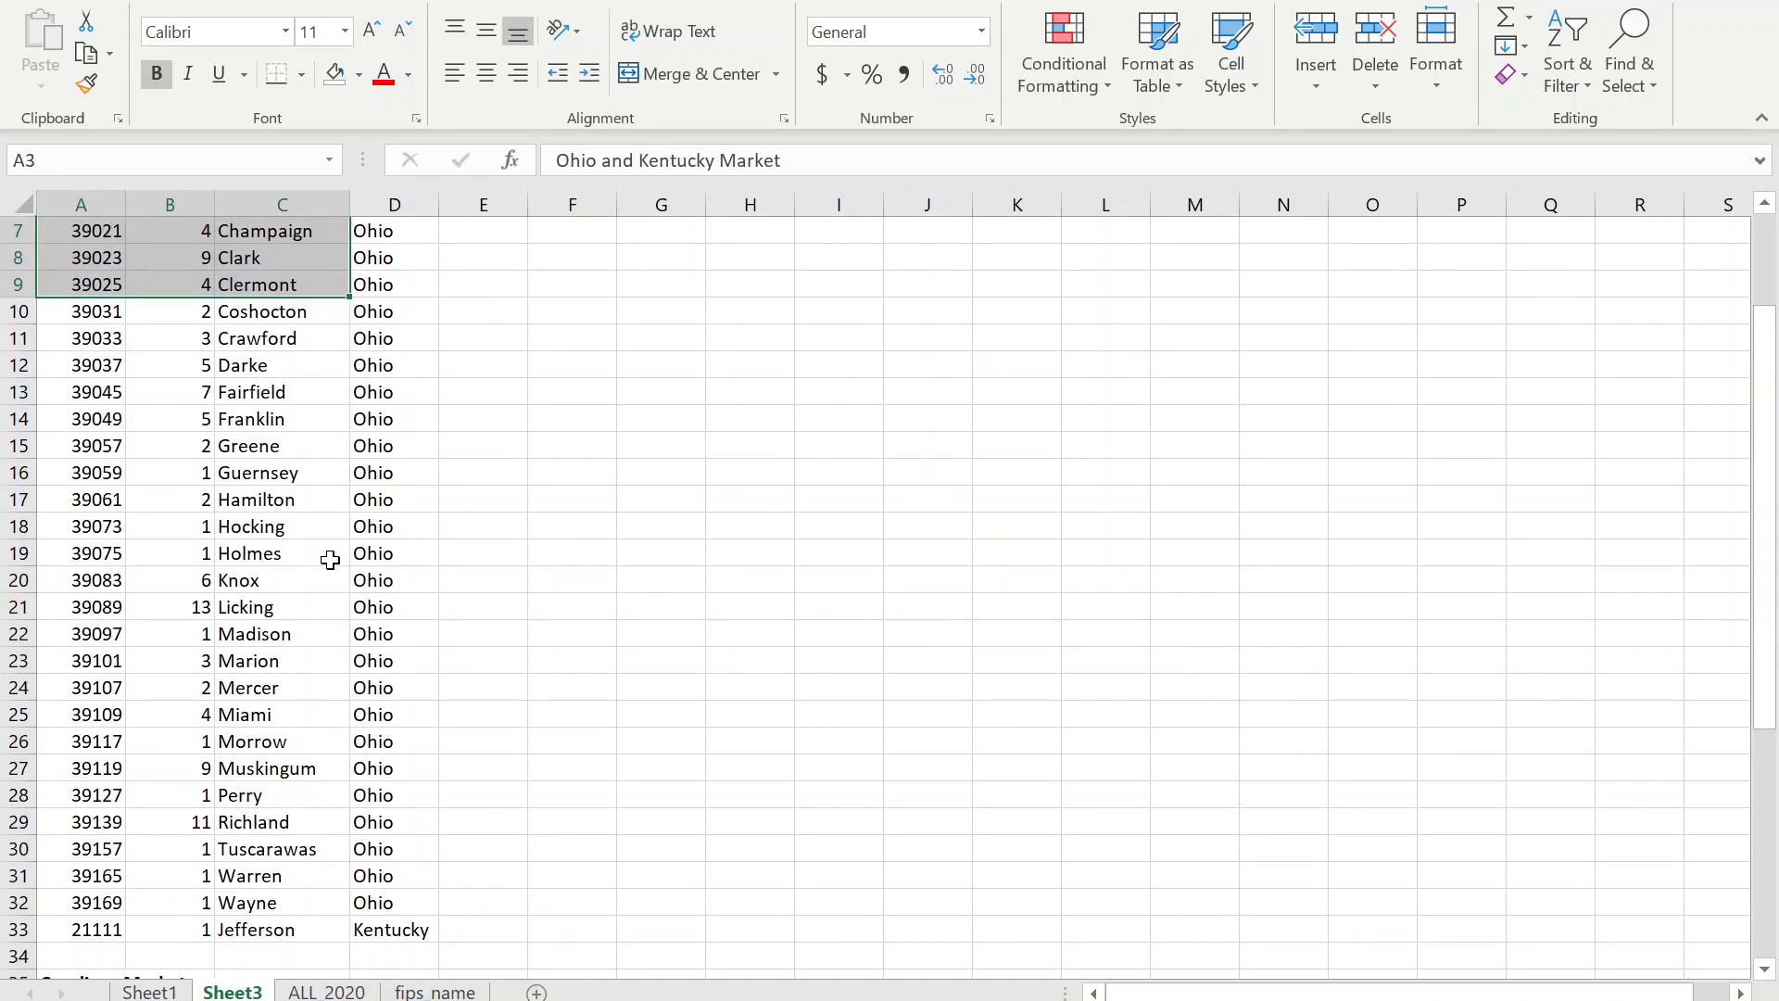
pyautogui.scroll(-4, 331, 557)
pyautogui.moveTo(393, 611); pyautogui.dragTo(448, 871)
pyautogui.click(755, 794)
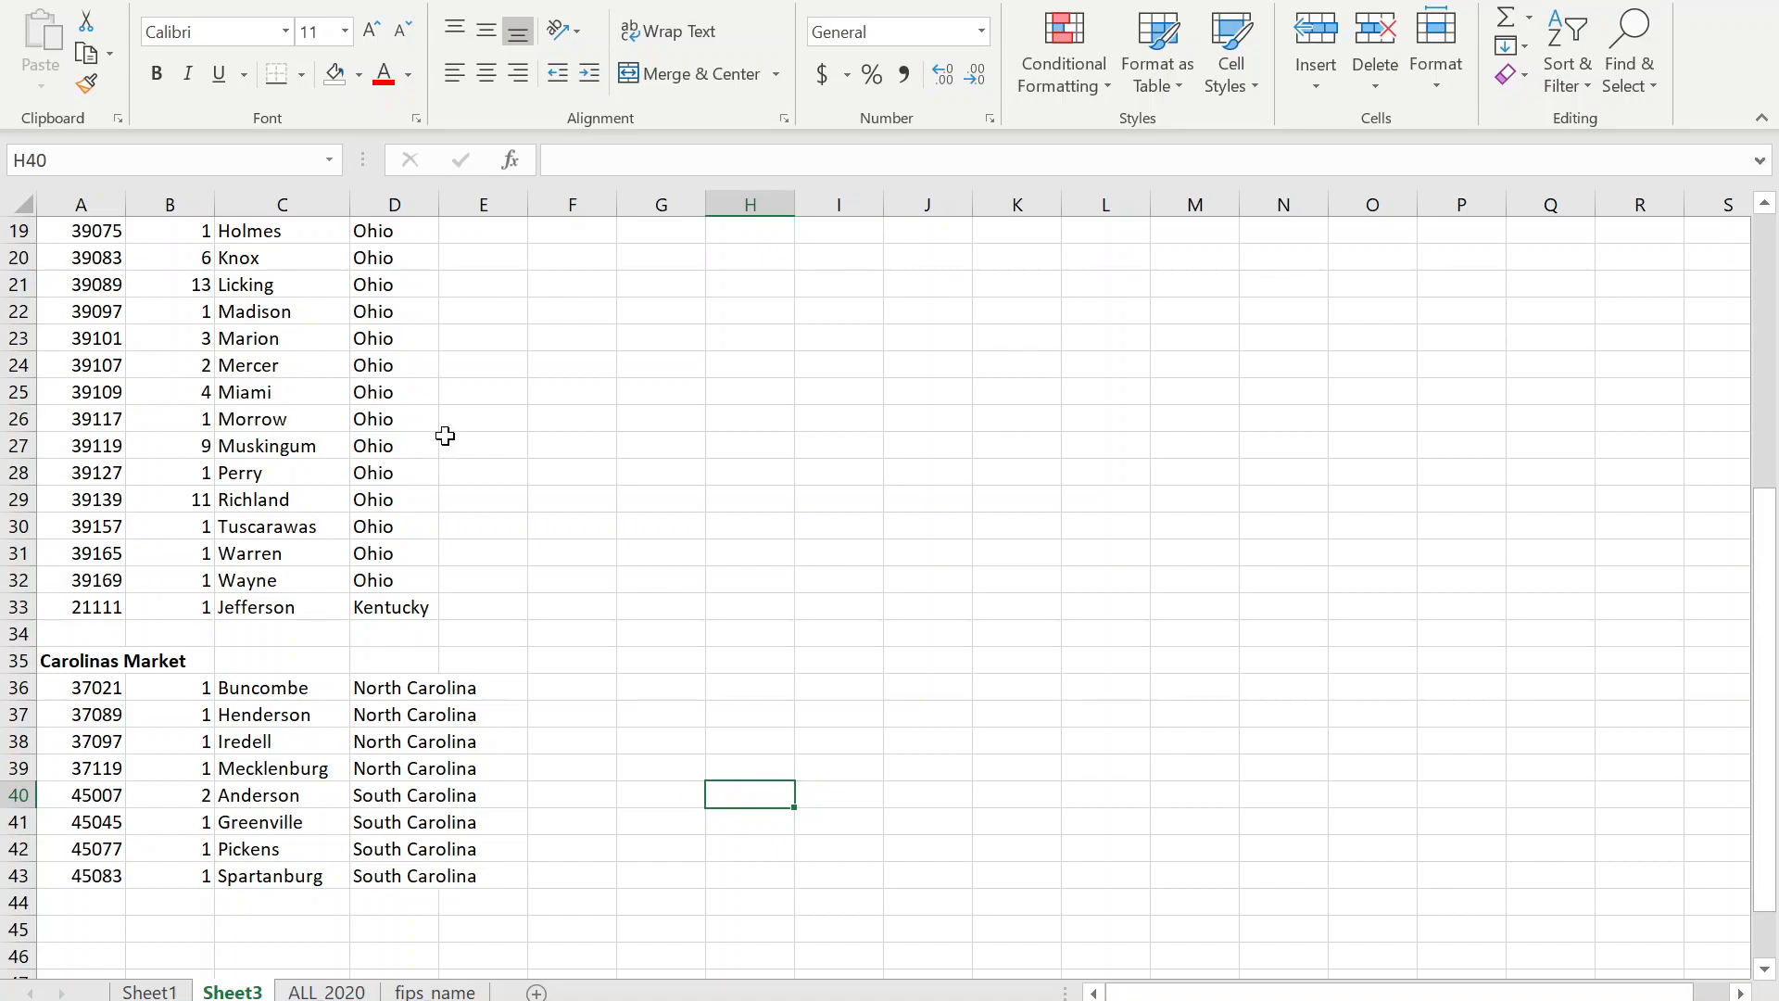
# Autofit the state column of the bank's county list to its longest entry.
pyautogui.doubleClick(439, 205)
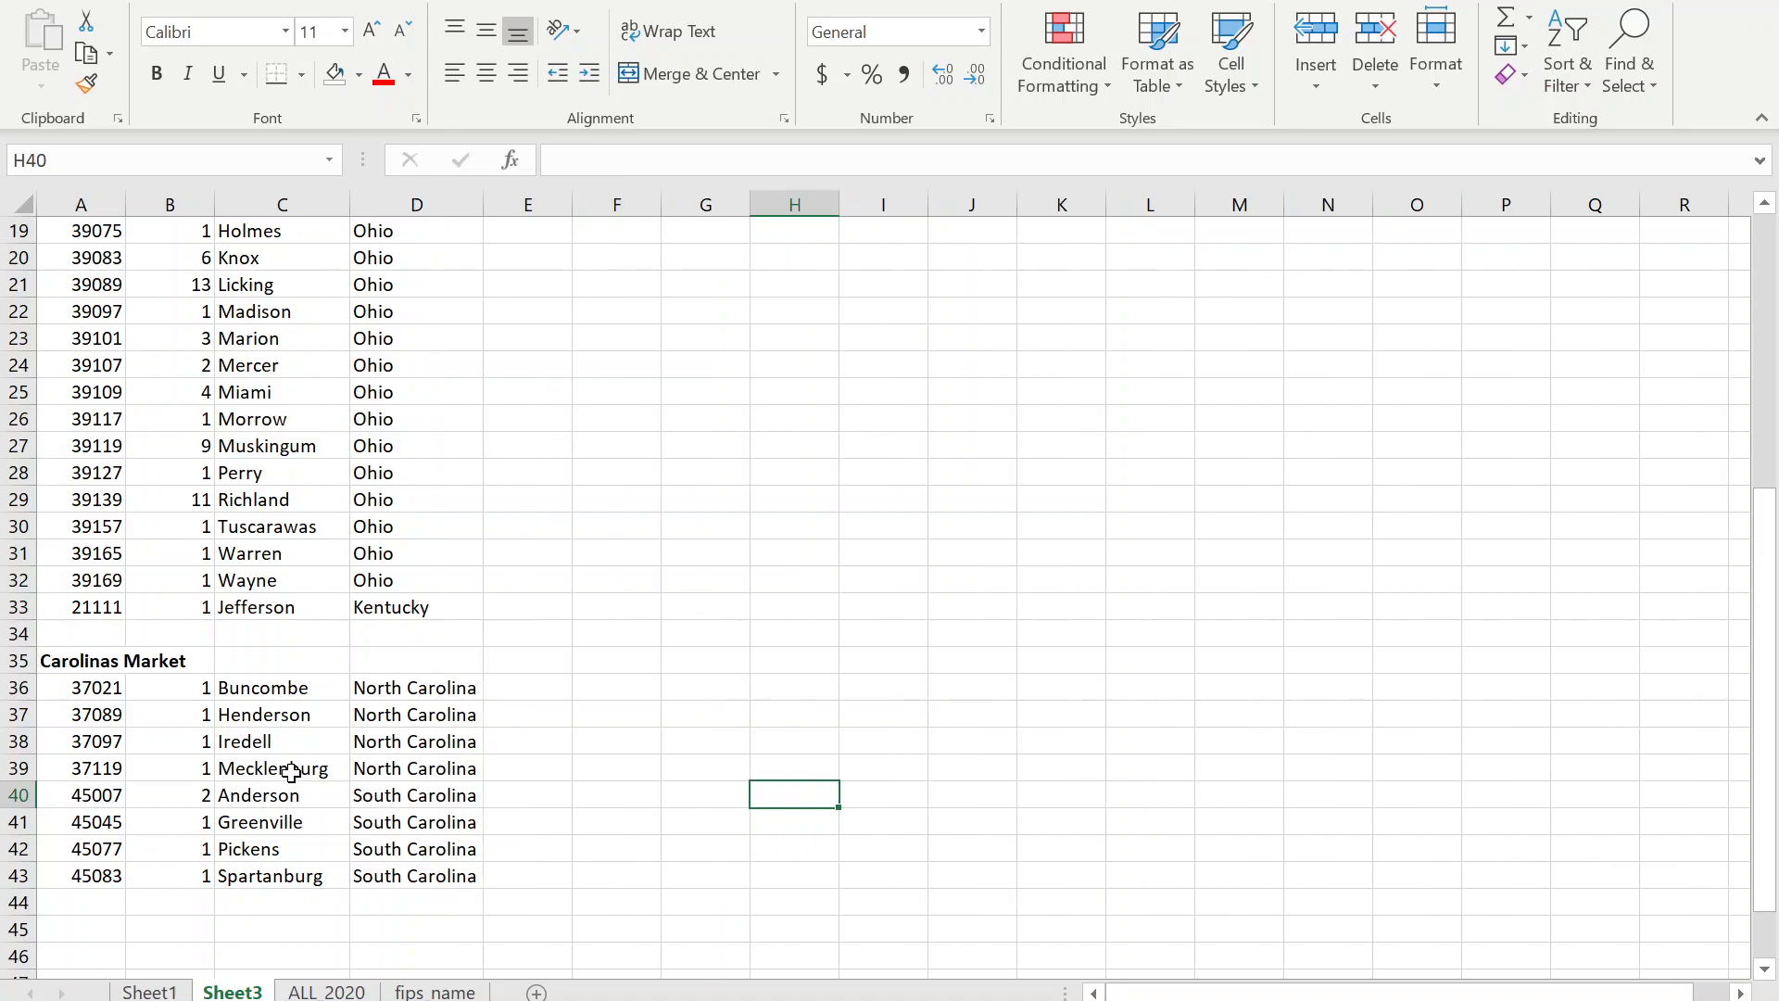
pyautogui.scroll(5, 264, 766)
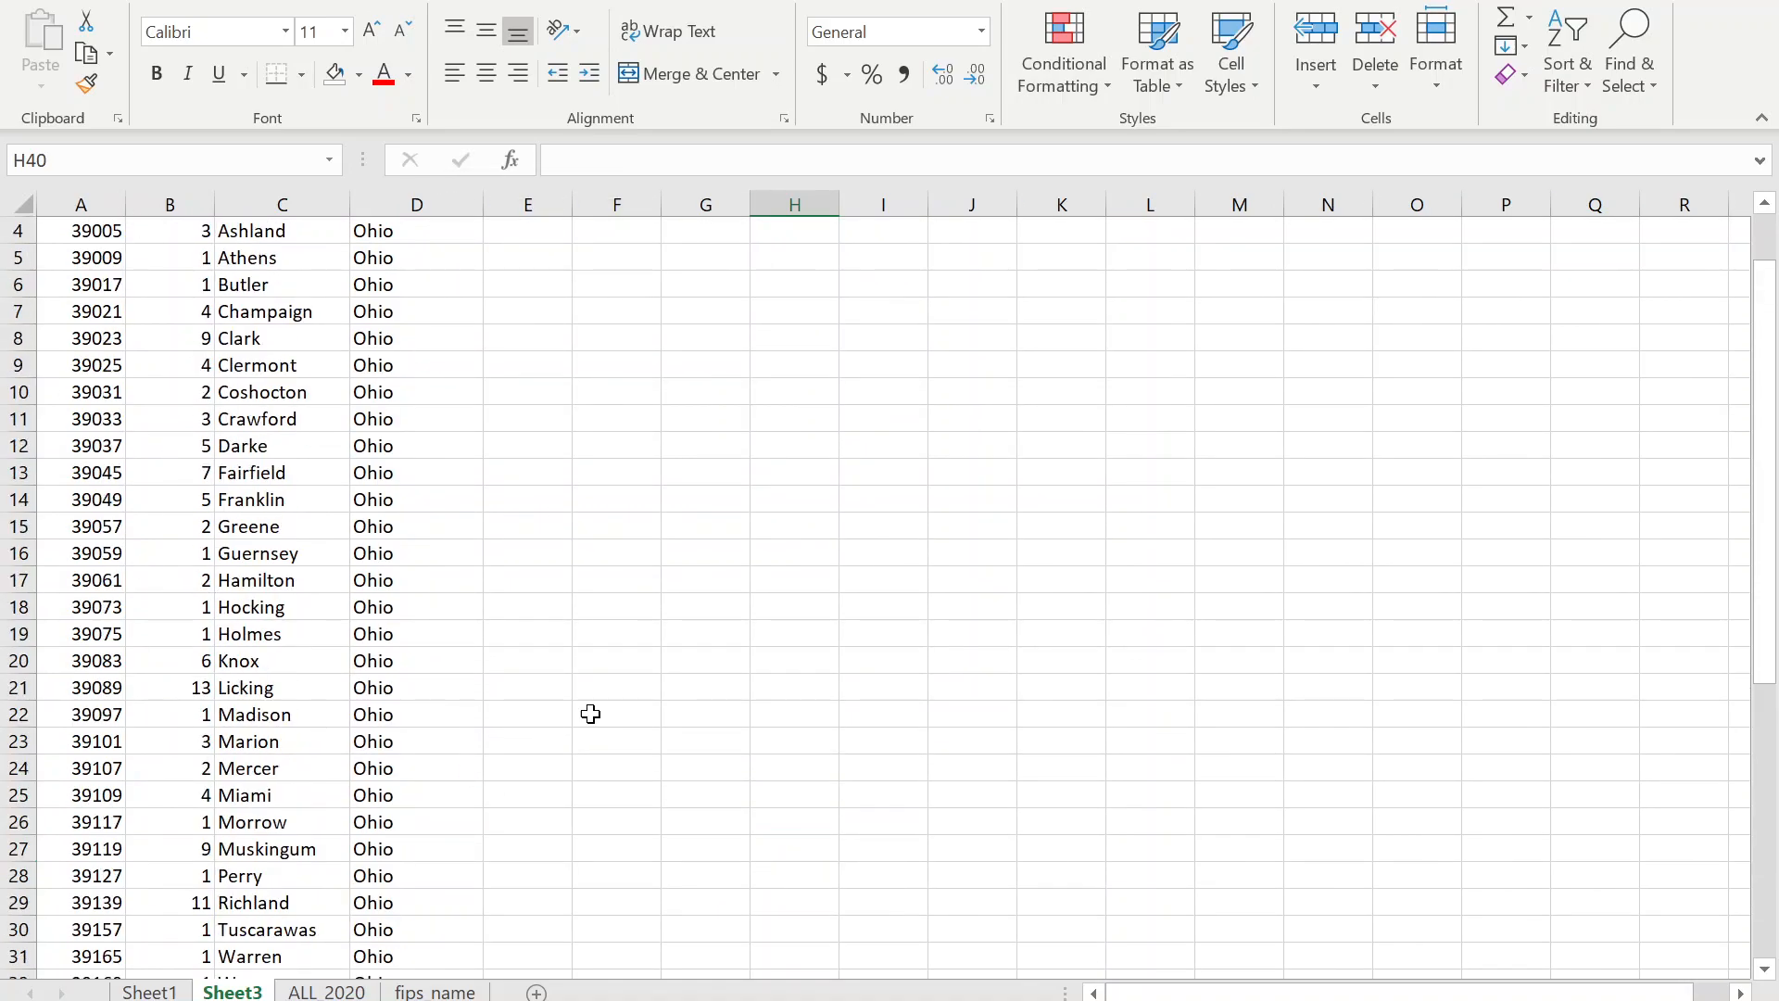
pyautogui.scroll(1, 412, 681)
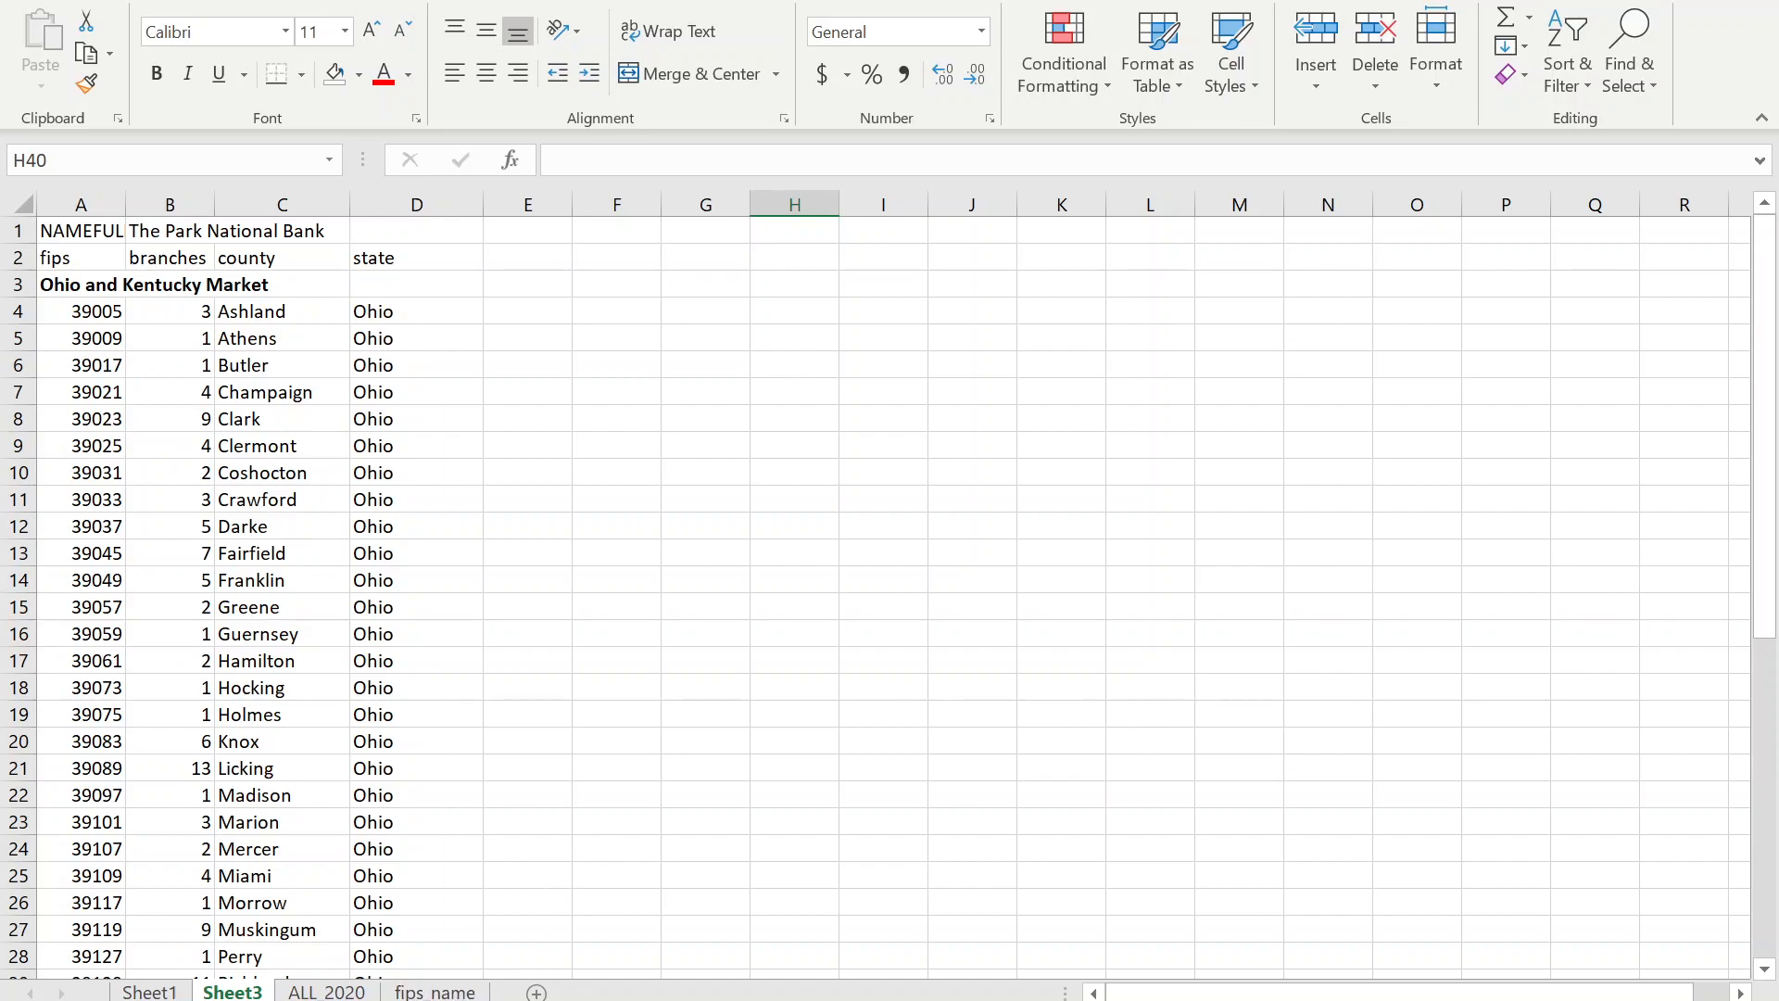
# Switch to the web browser and open the Advanced Search page of data.census.gov.
pyautogui.click(747, 925)
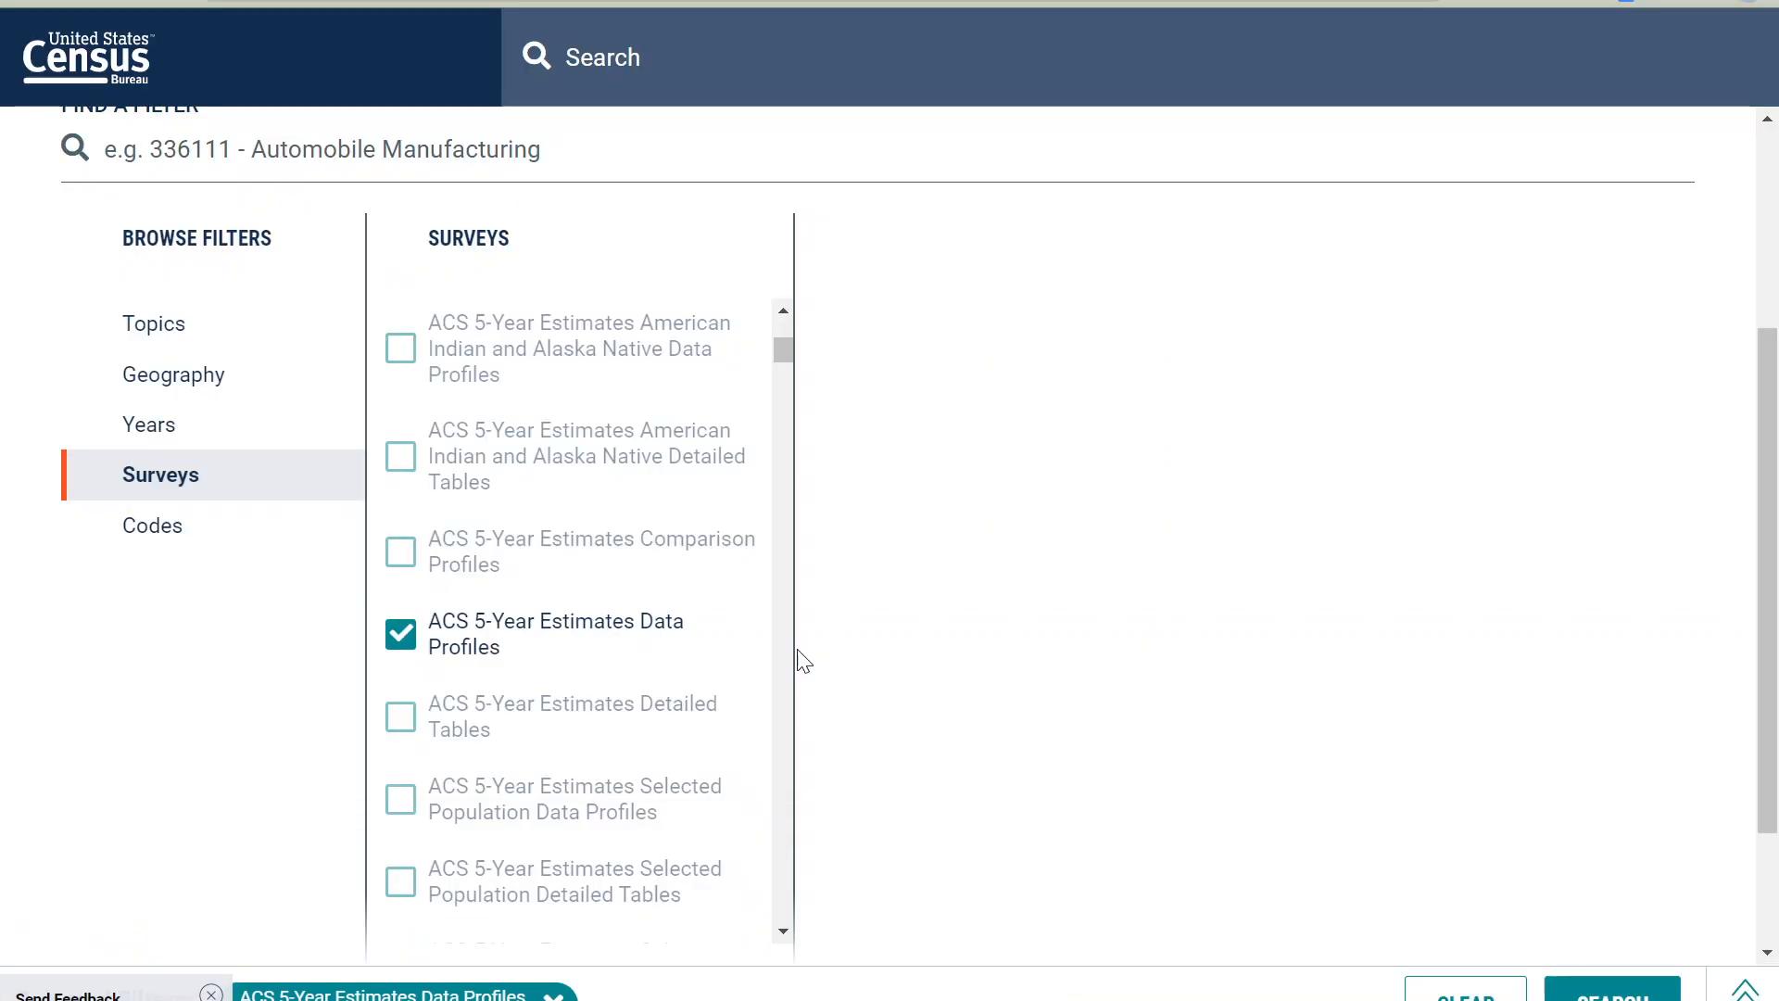
pyautogui.click(451, 1)
pyautogui.write('data')
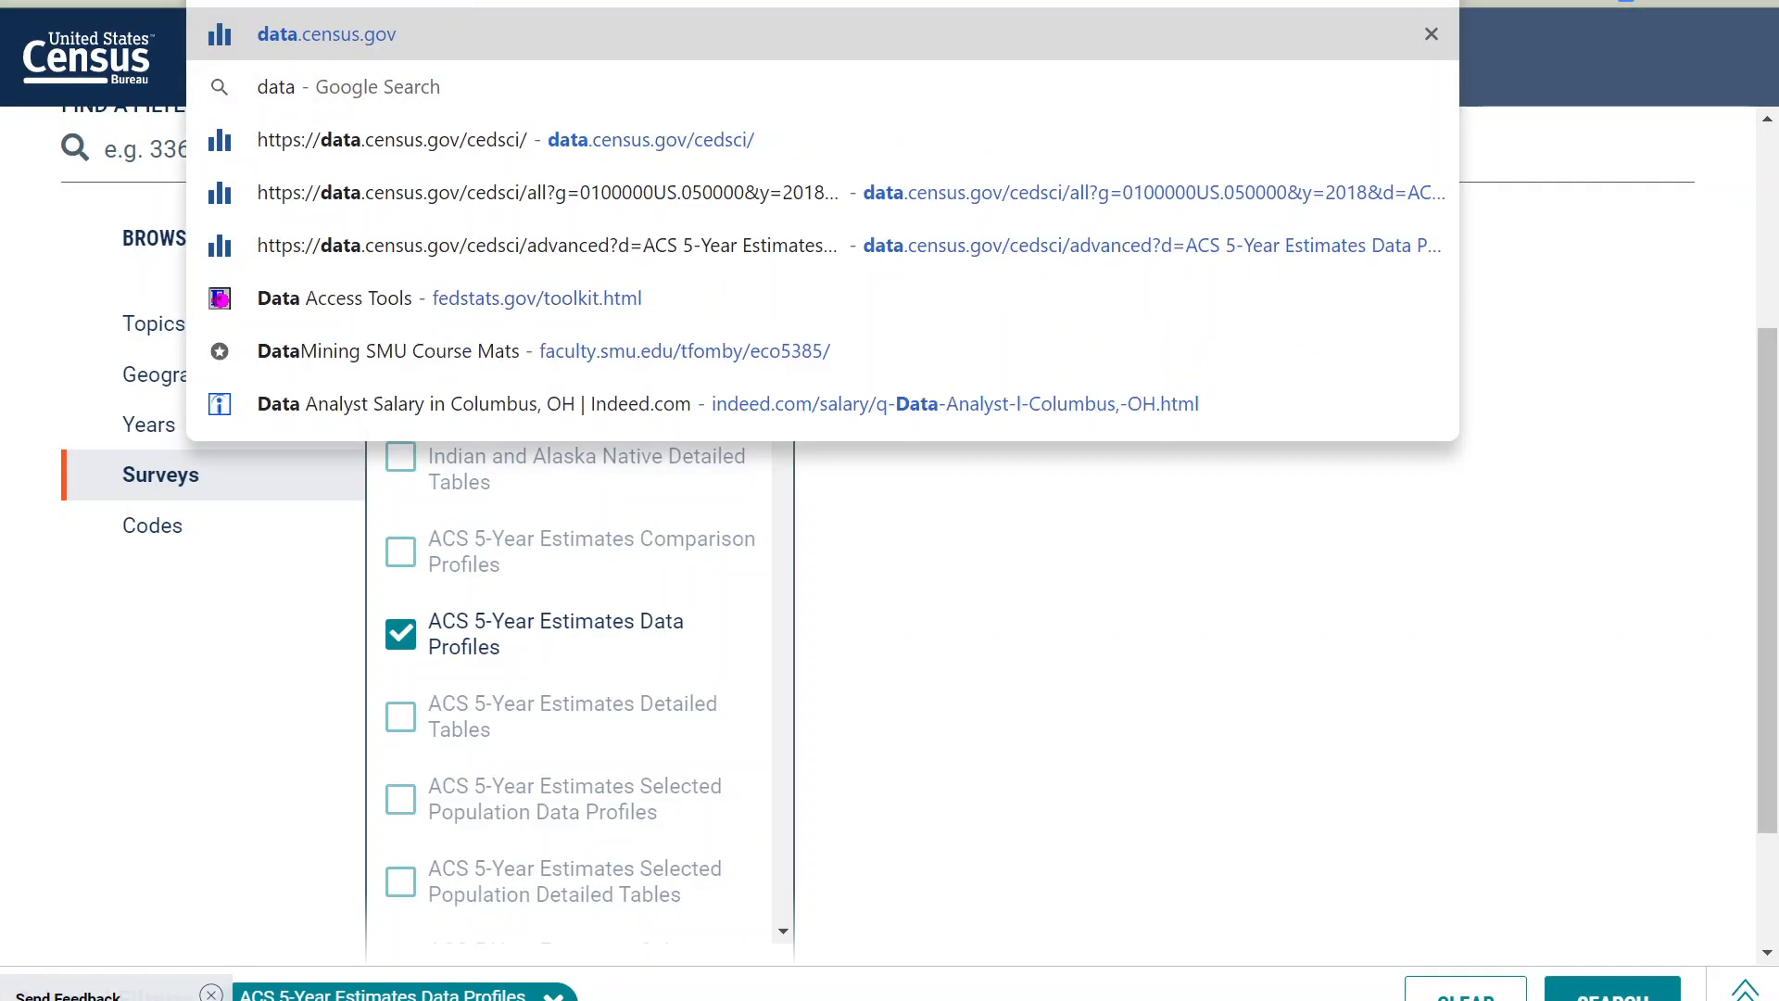
pyautogui.press('Return')
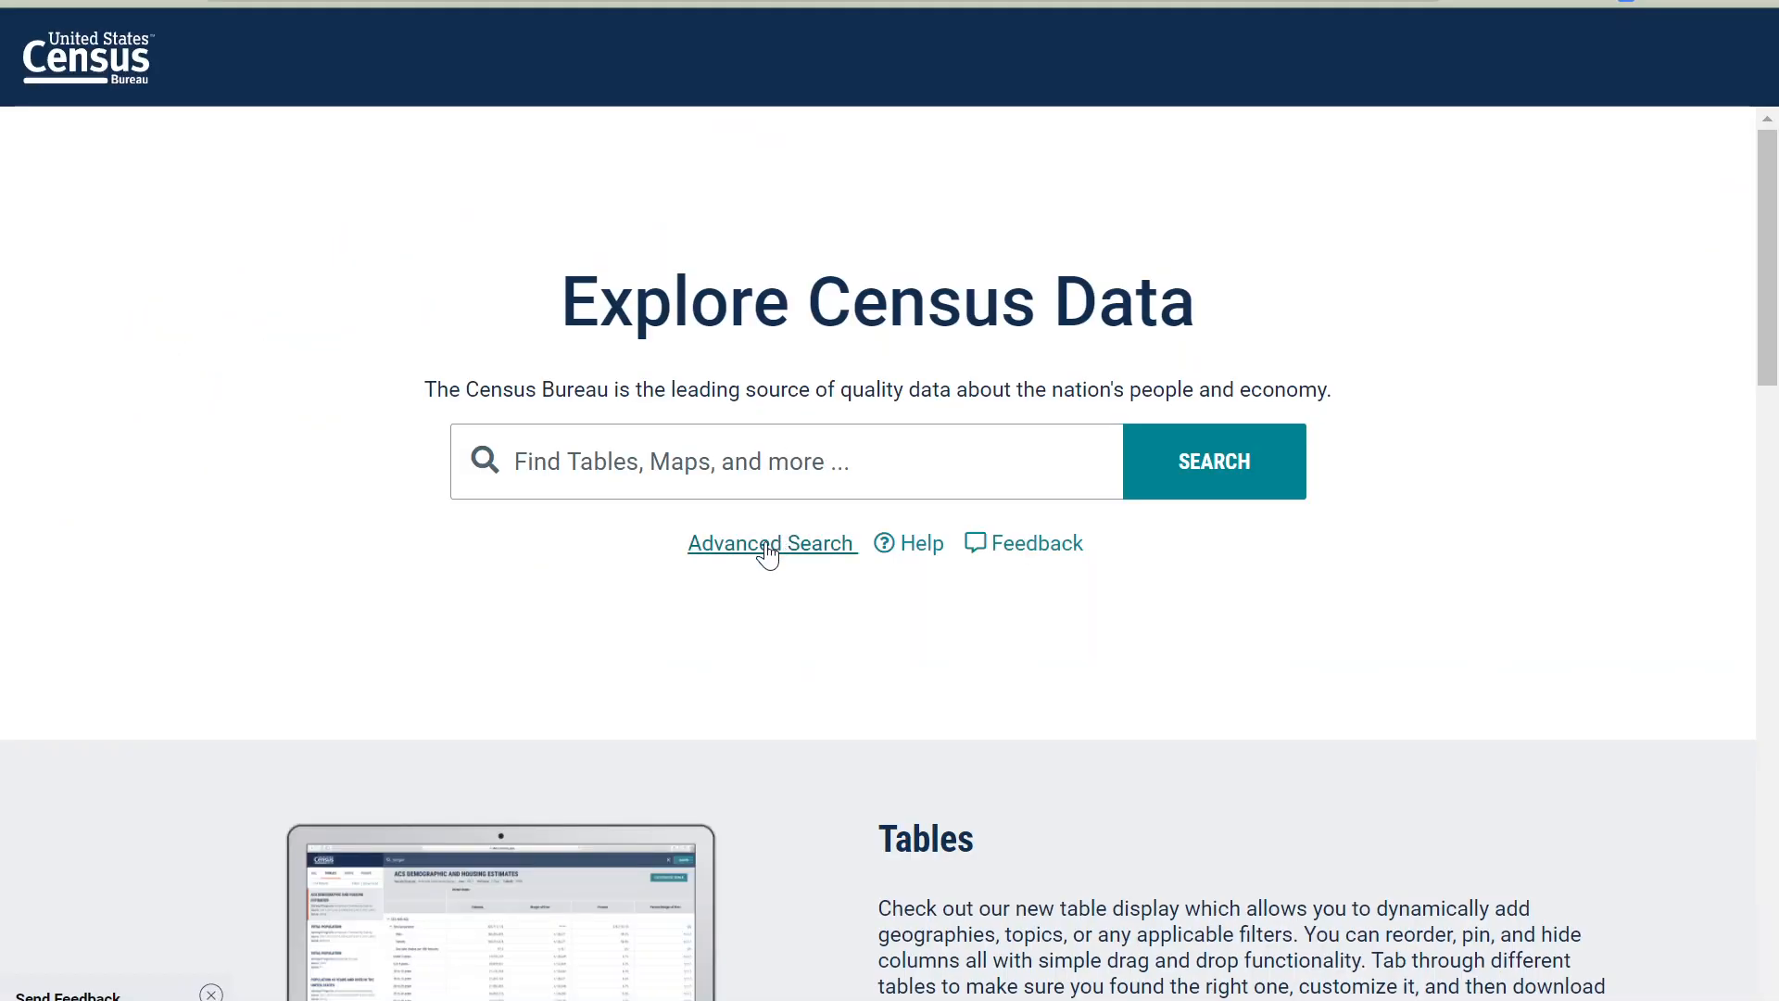
pyautogui.click(767, 546)
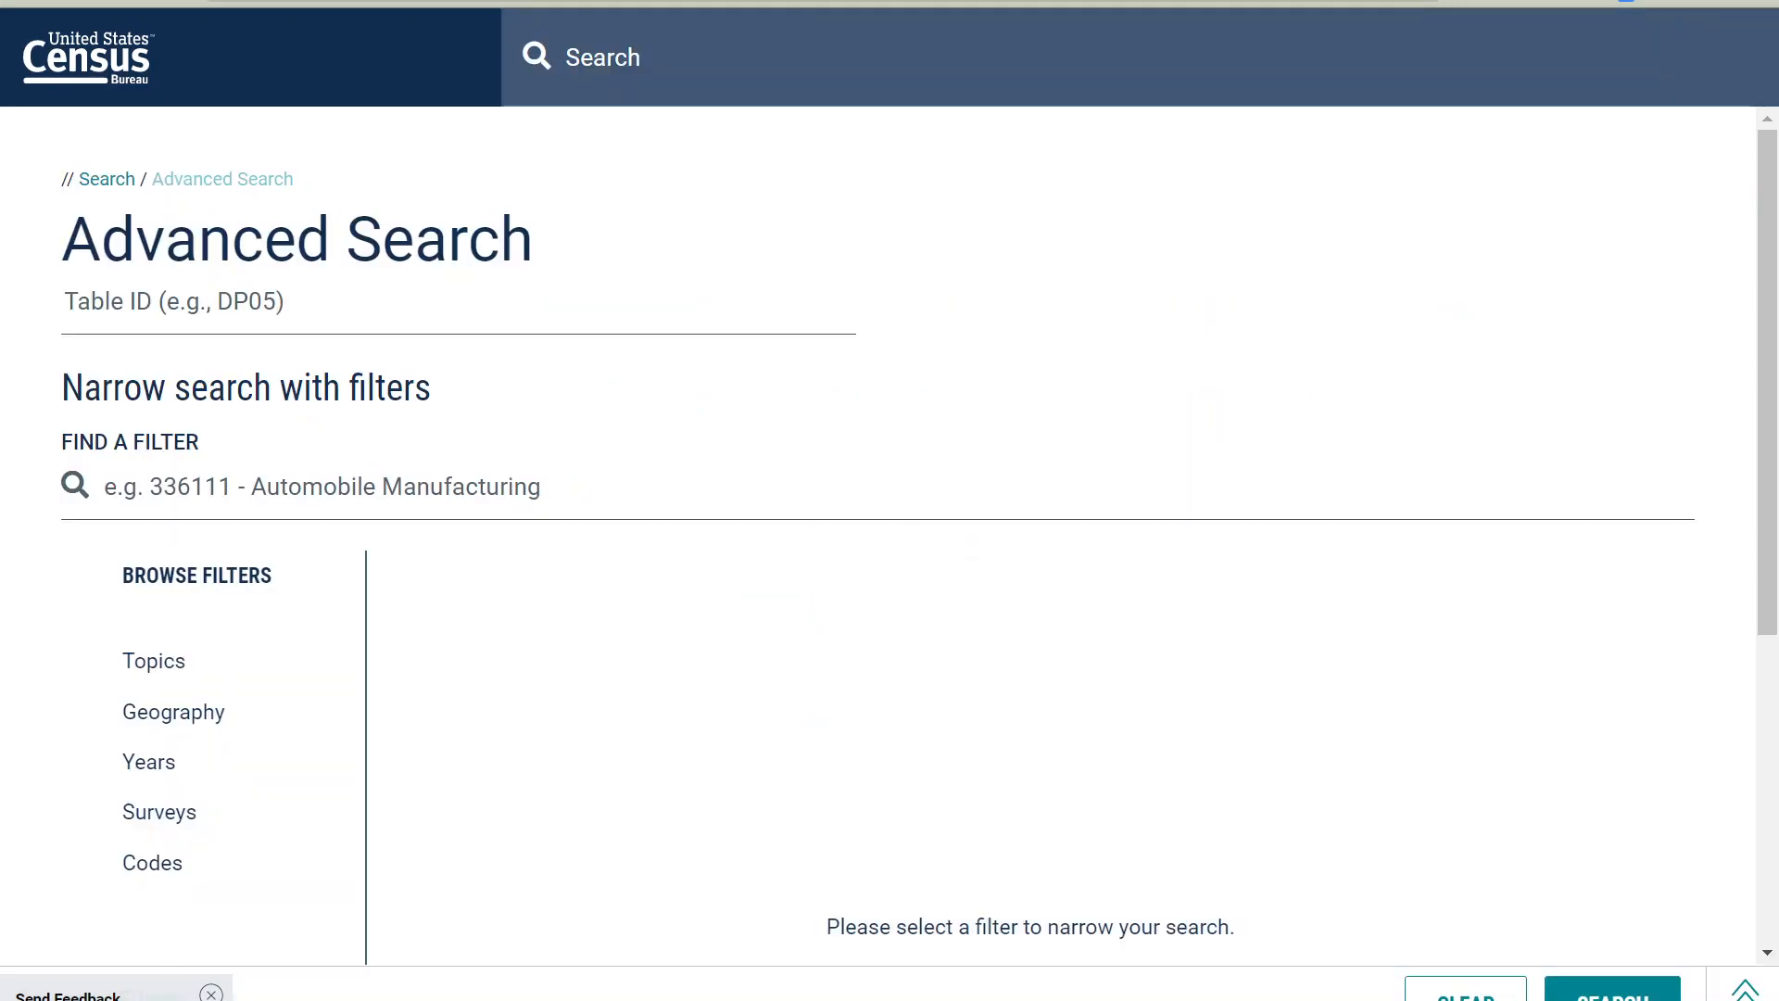
# Go to the county code list page and reopen the data.census.gov Advanced Search from there.
pyautogui.click(511, 2)
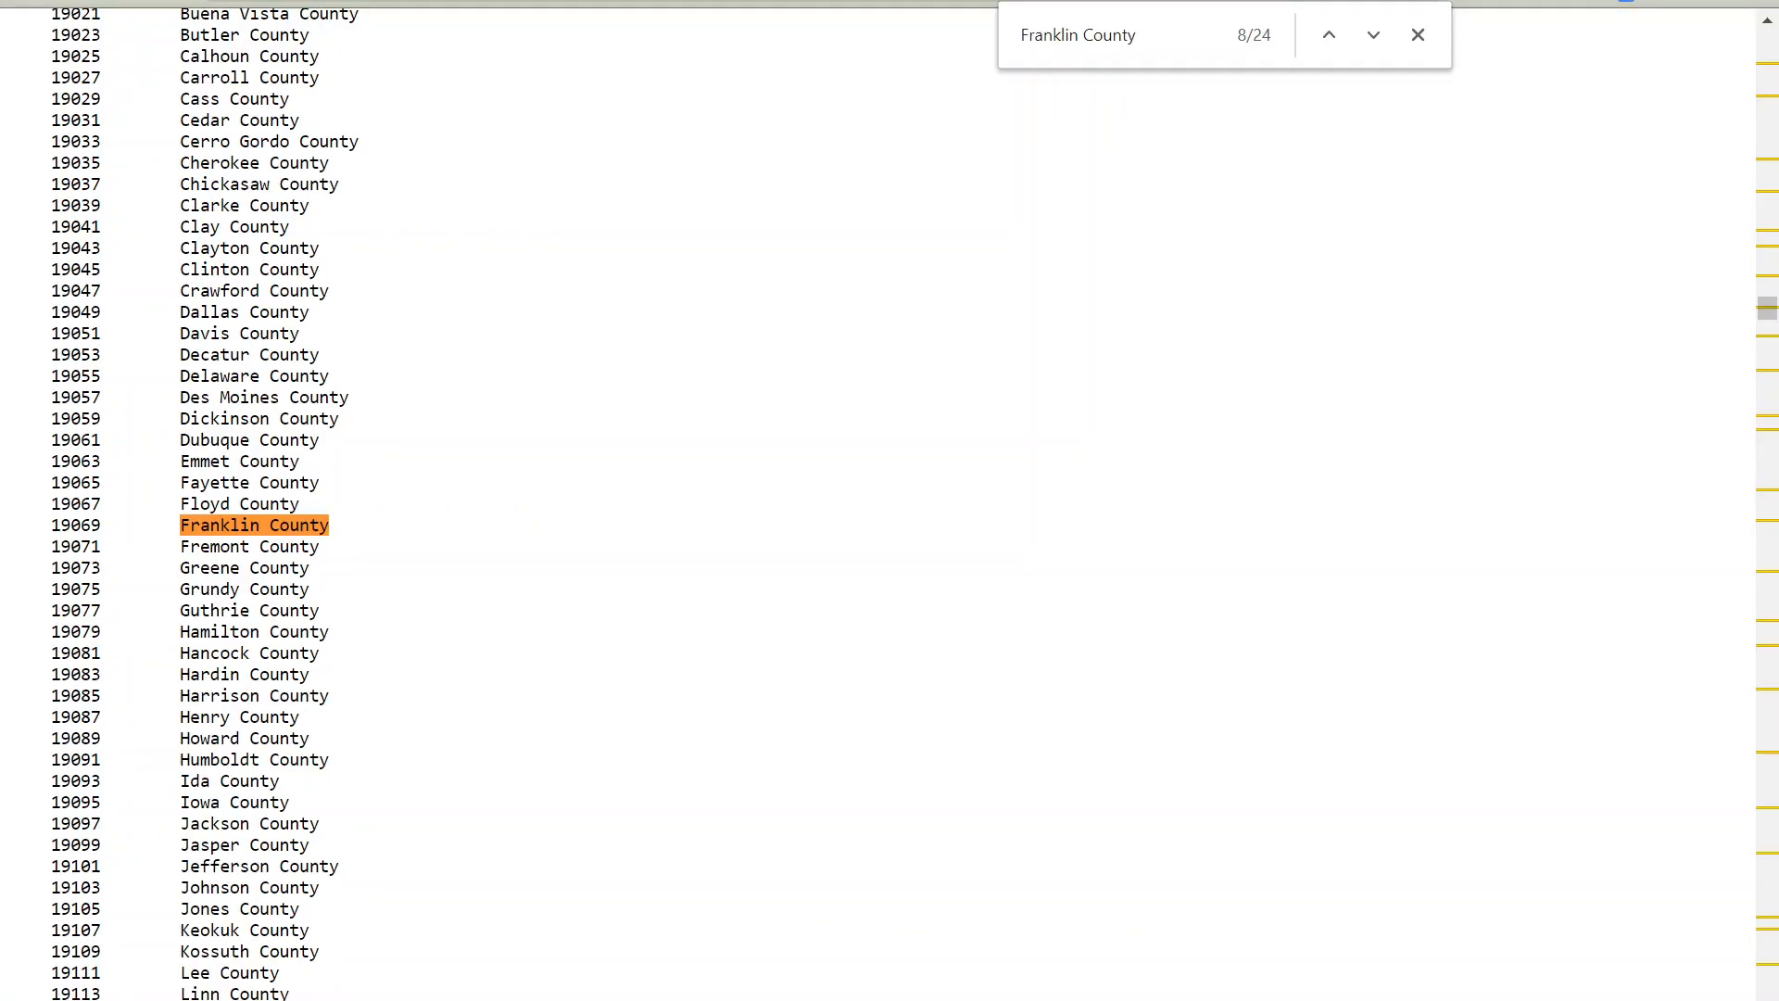
pyautogui.click(511, 2)
pyautogui.write('data')
pyautogui.press('Return')
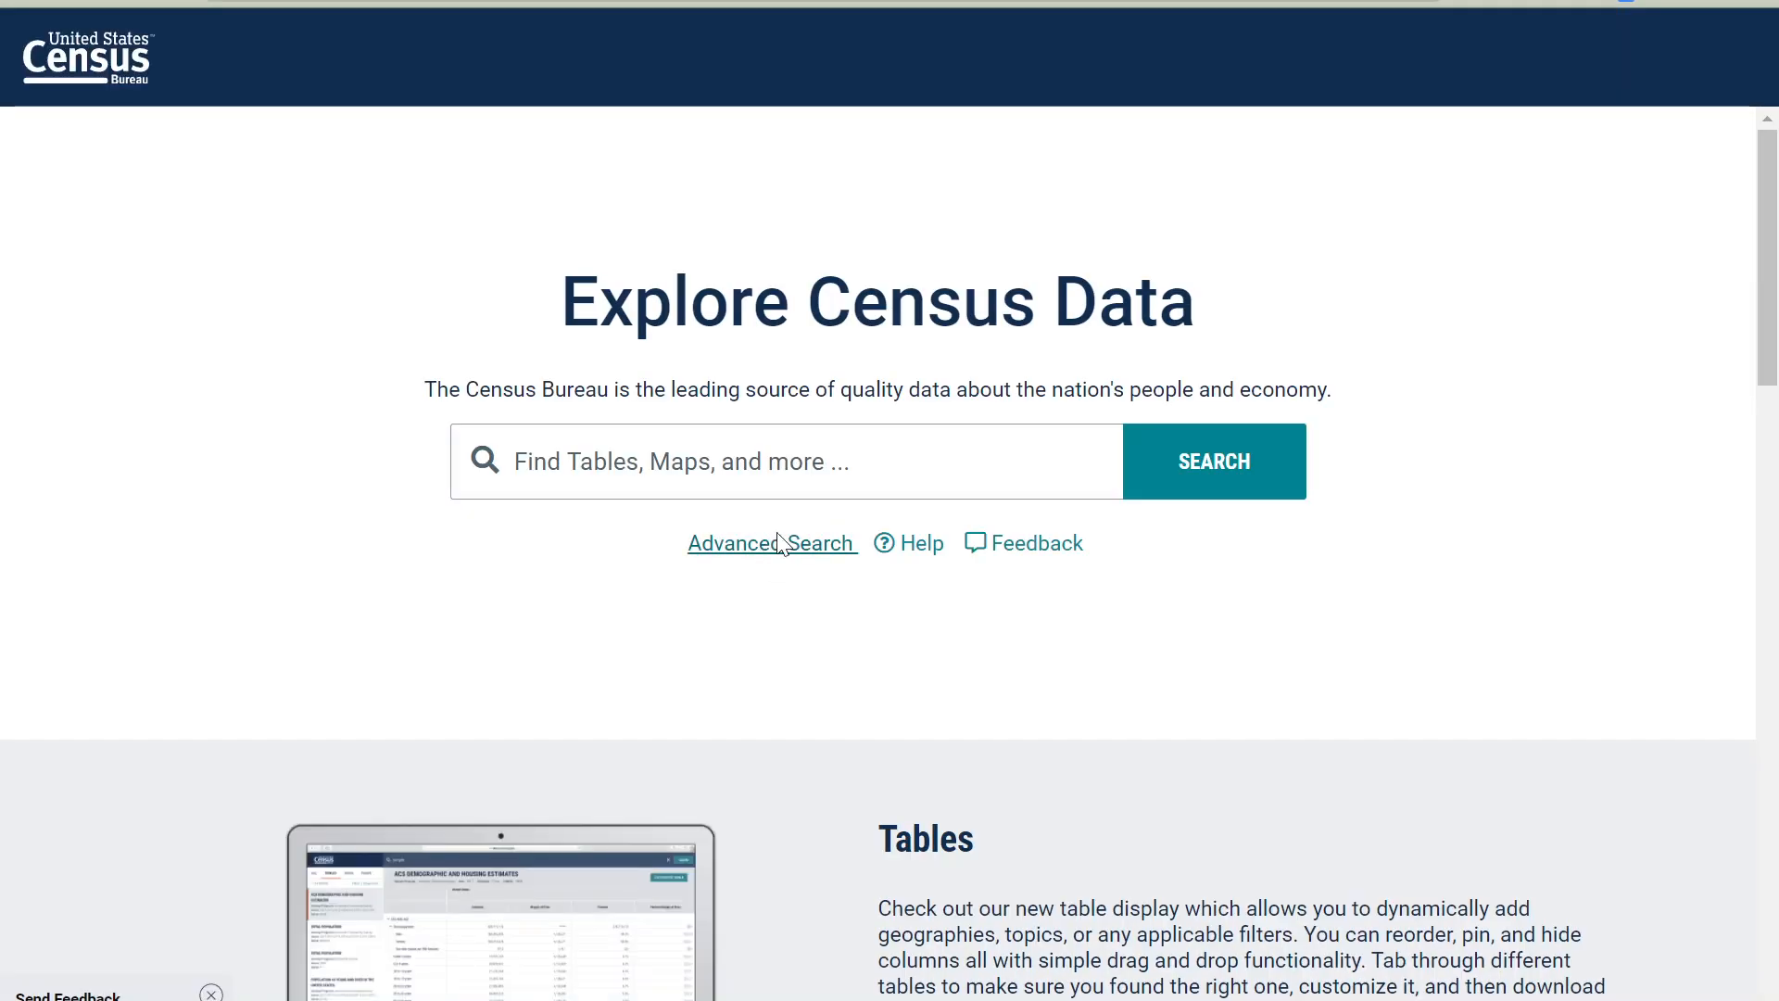
pyautogui.click(774, 544)
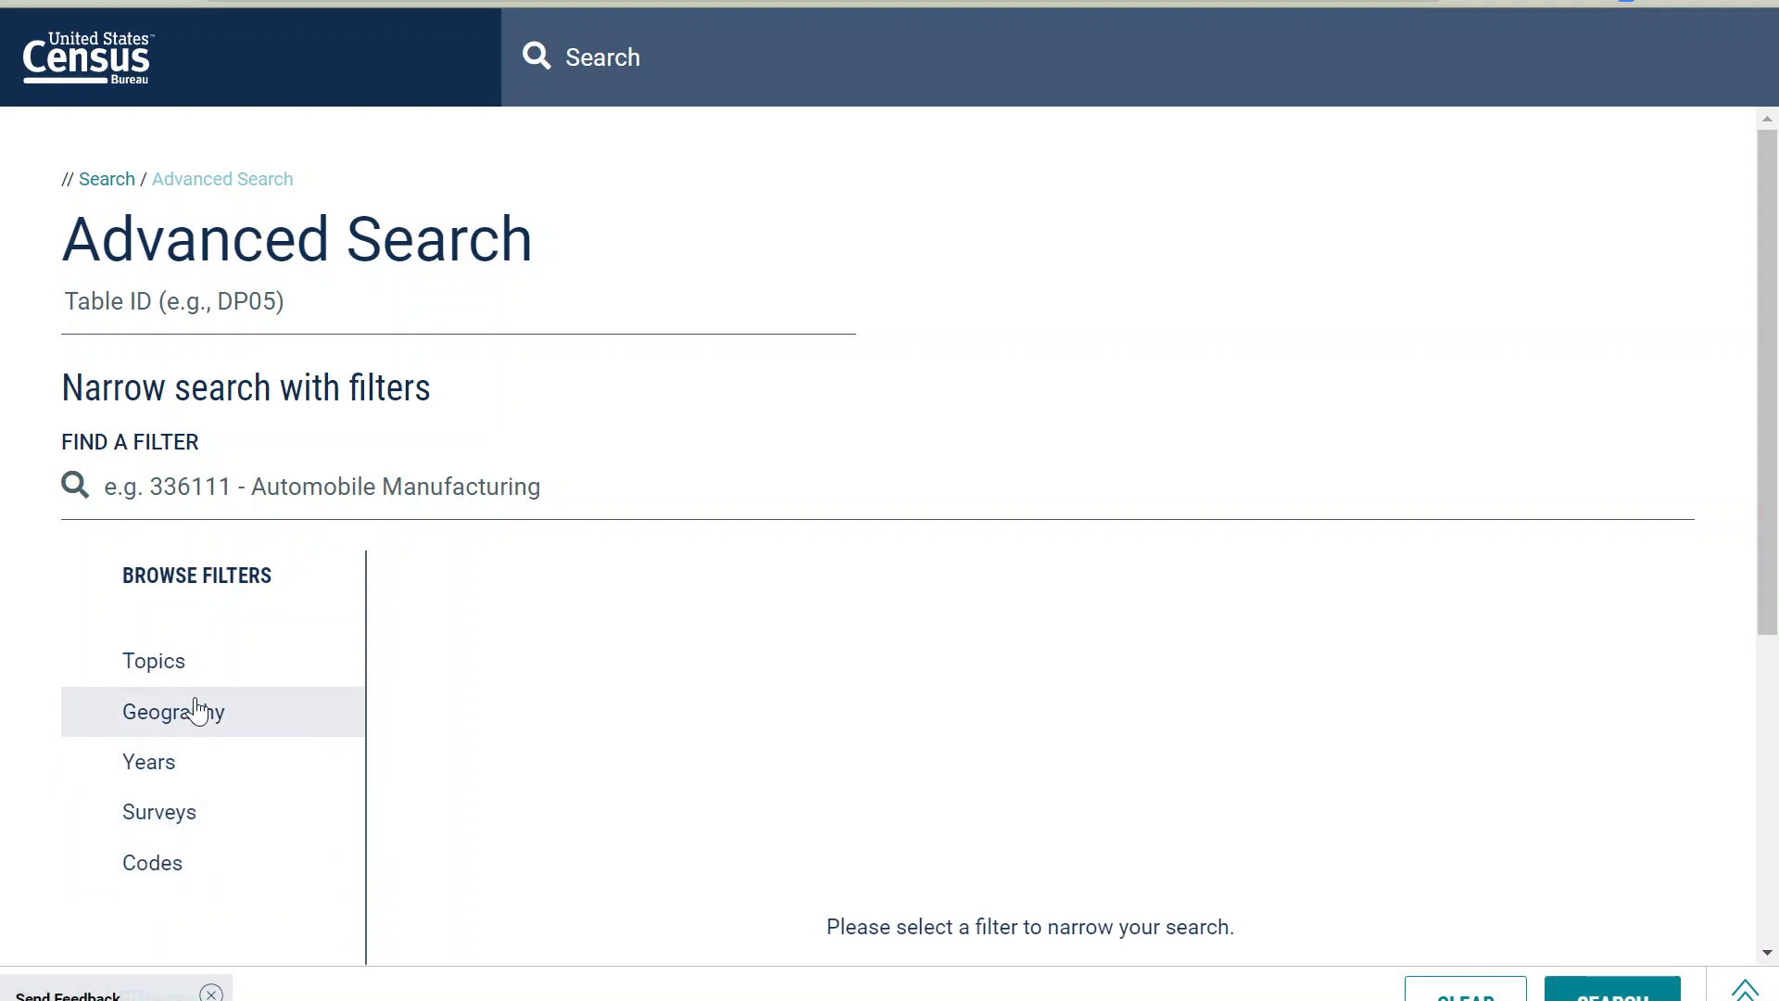
# Filter the advanced search by the ACS 5-Year Estimates Data Profiles survey and the year 2018.
pyautogui.click(169, 826)
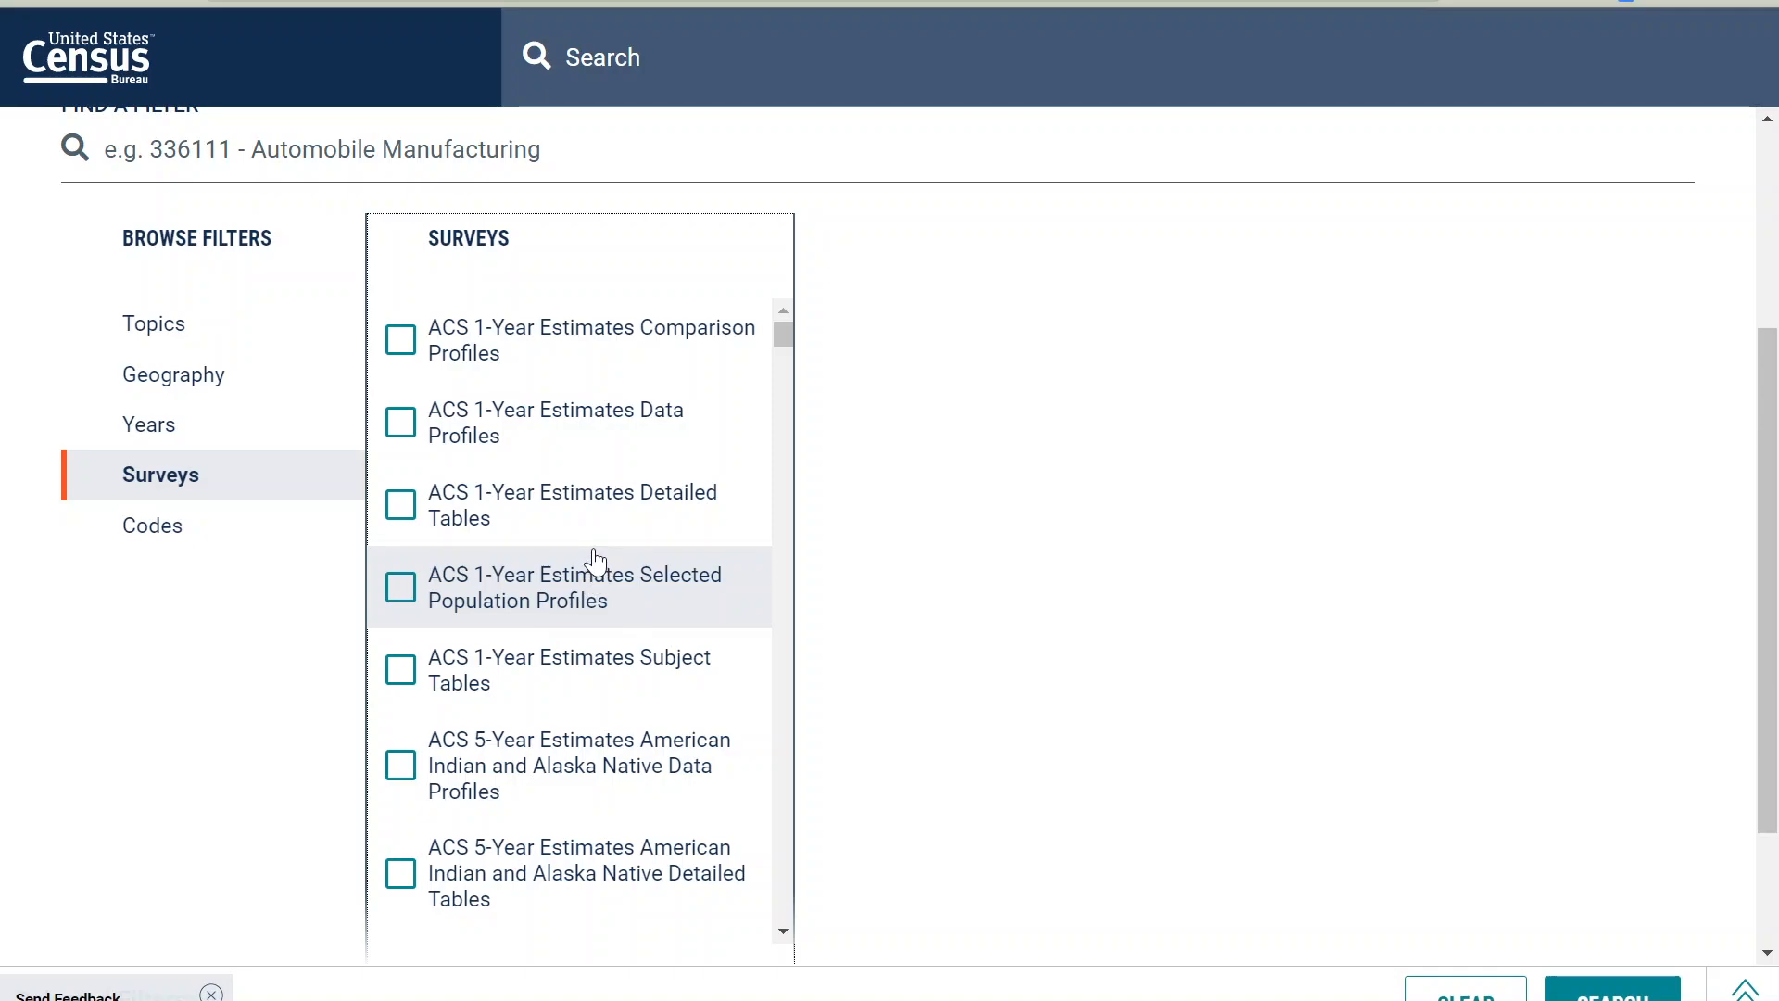
pyautogui.scroll(-3, 594, 566)
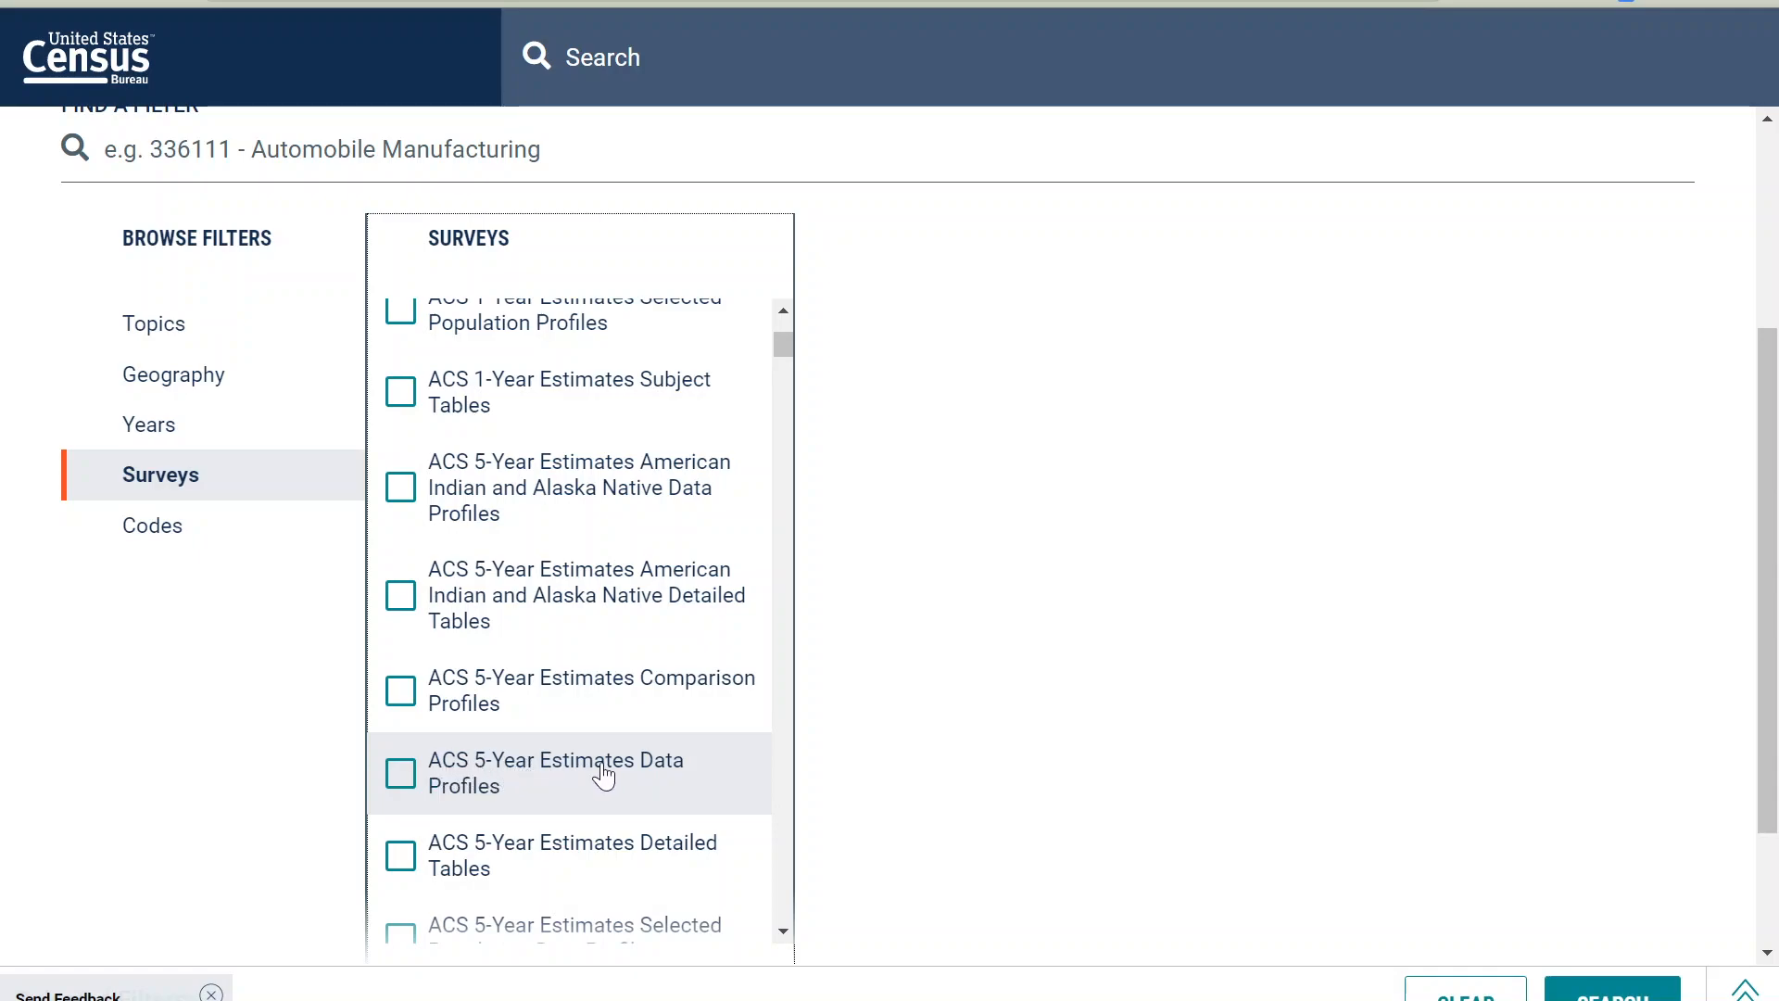
pyautogui.scroll(3, 591, 719)
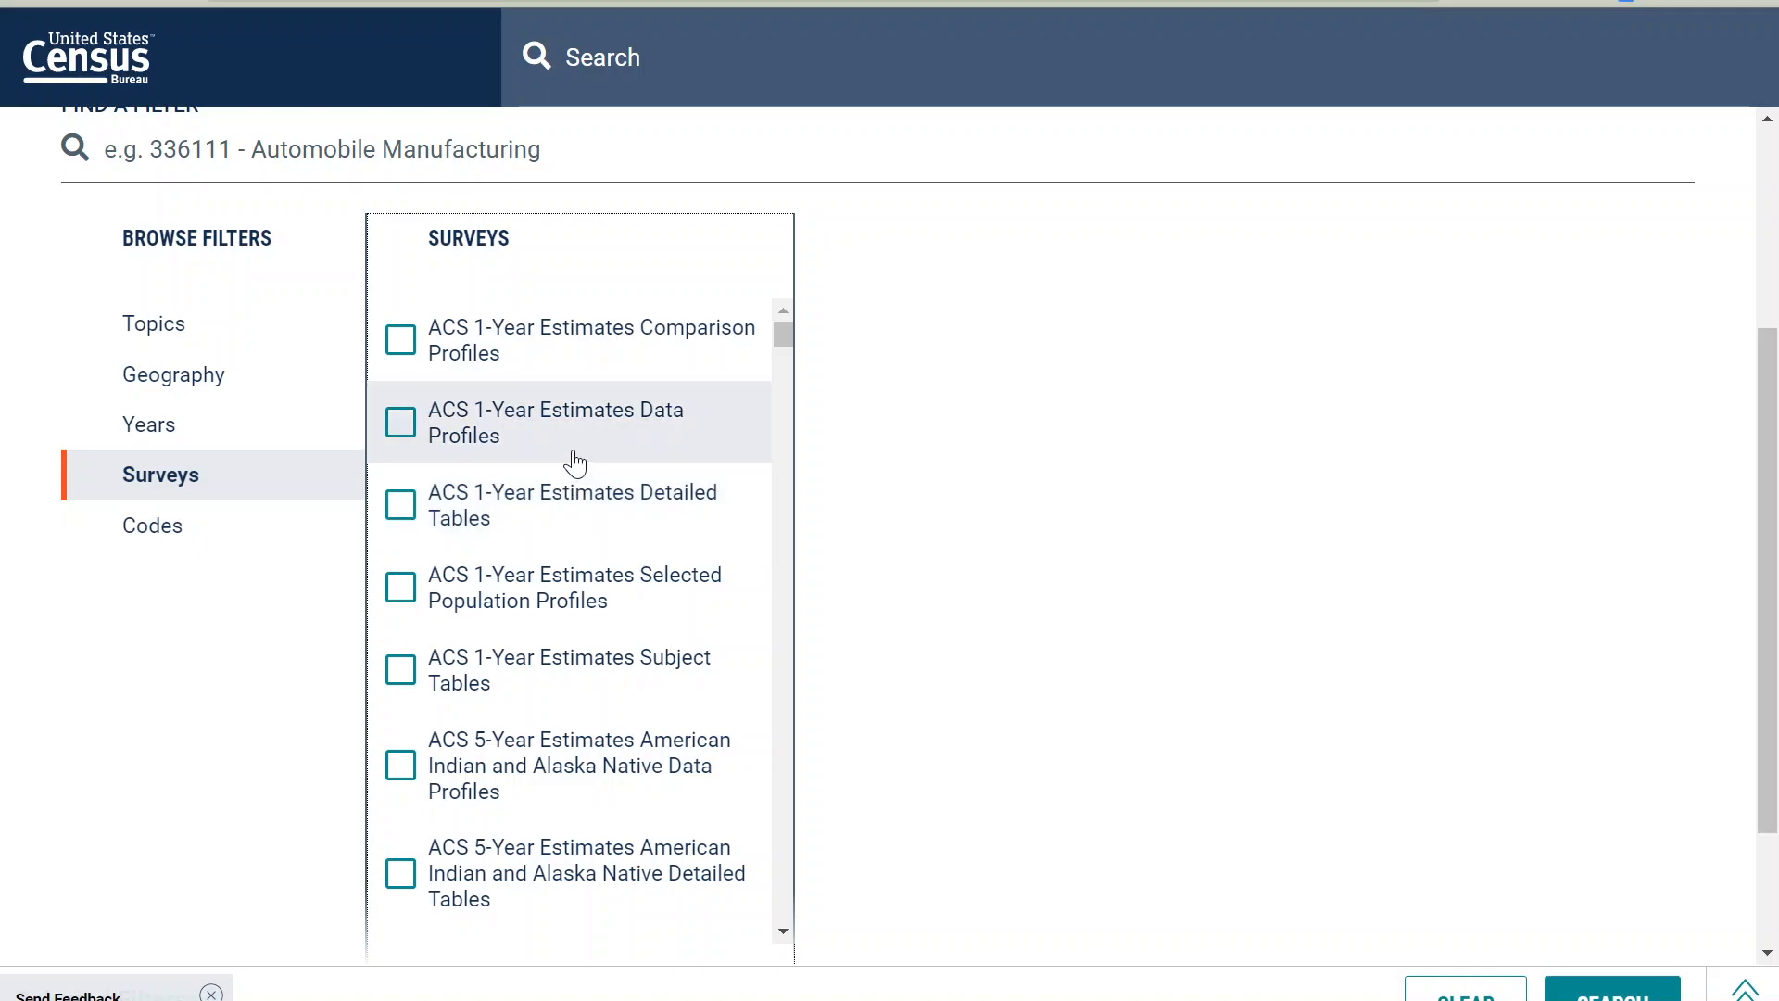
pyautogui.scroll(-5, 580, 456)
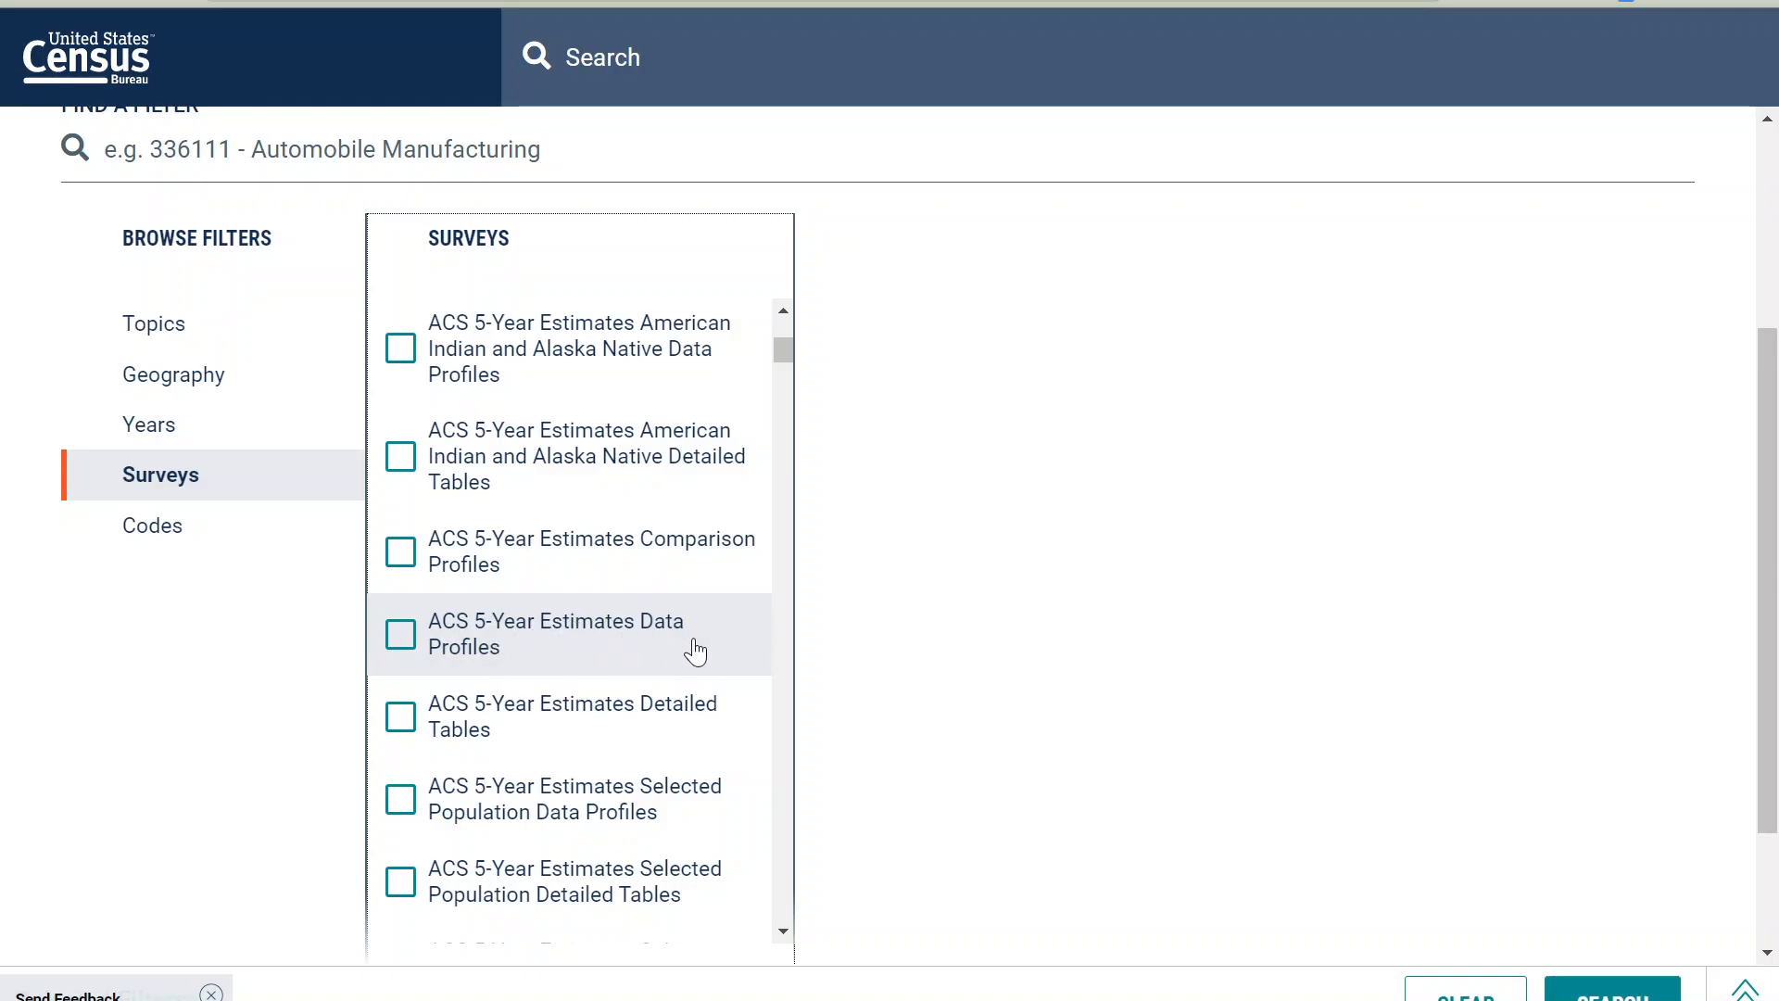
pyautogui.click(408, 651)
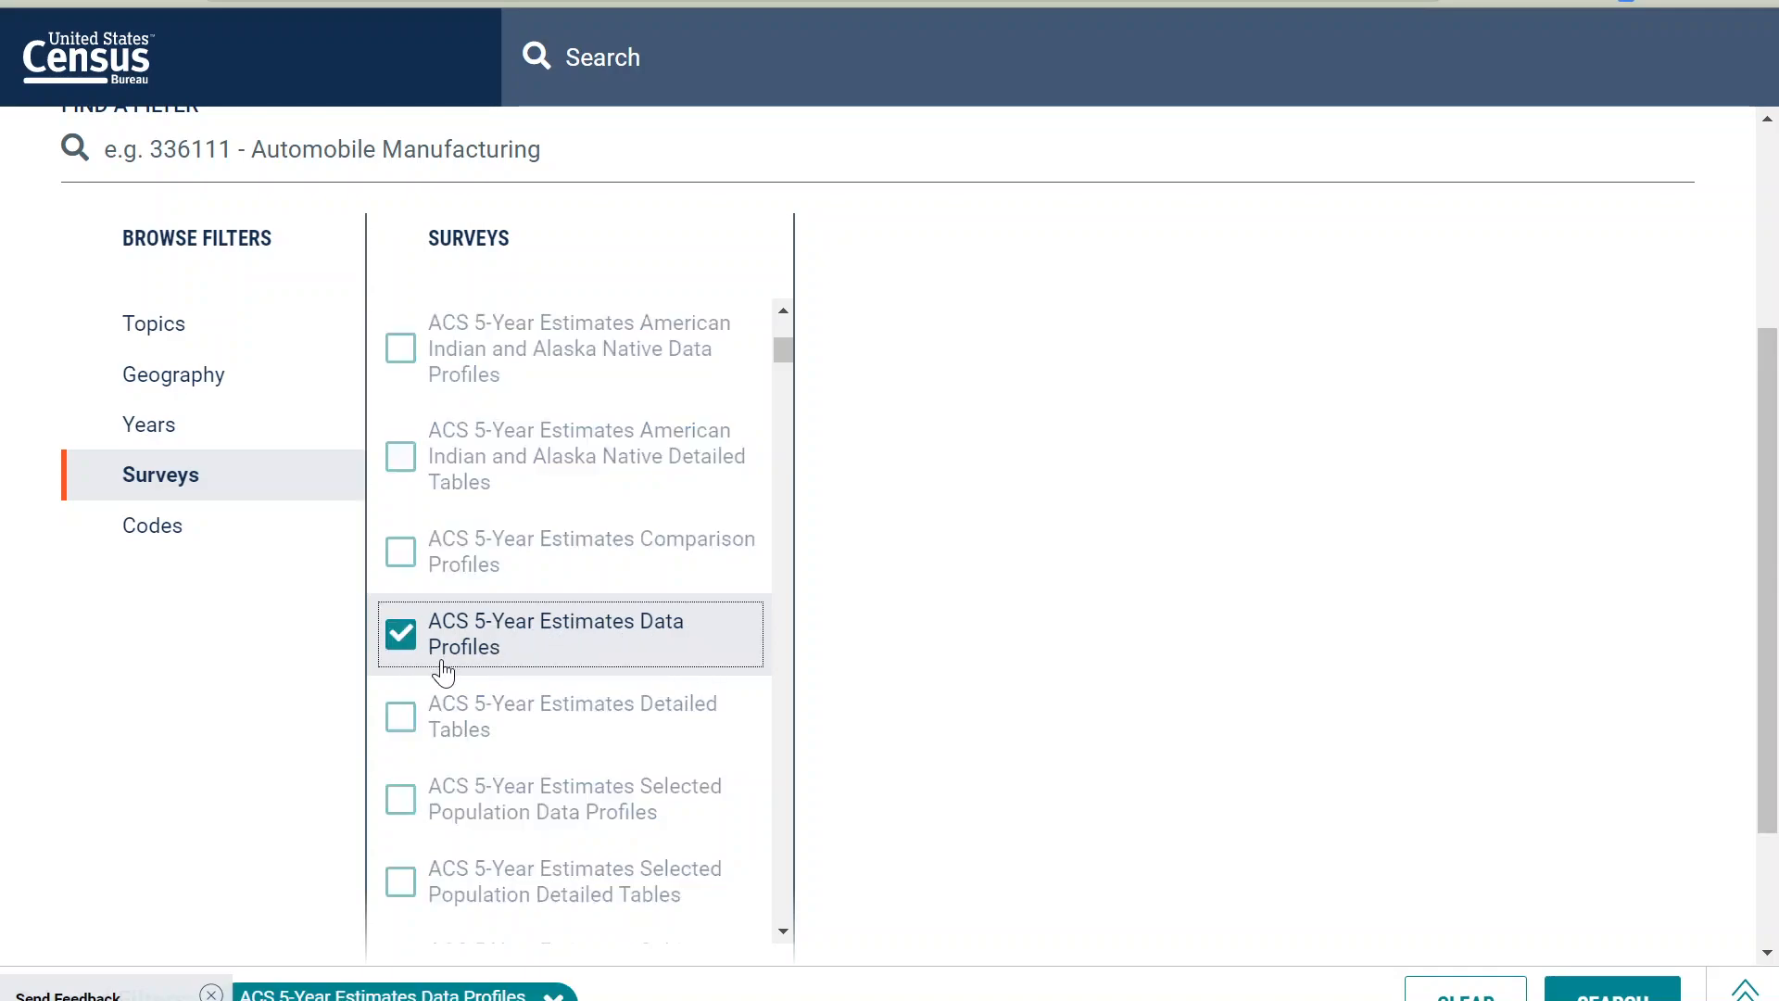
pyautogui.click(158, 426)
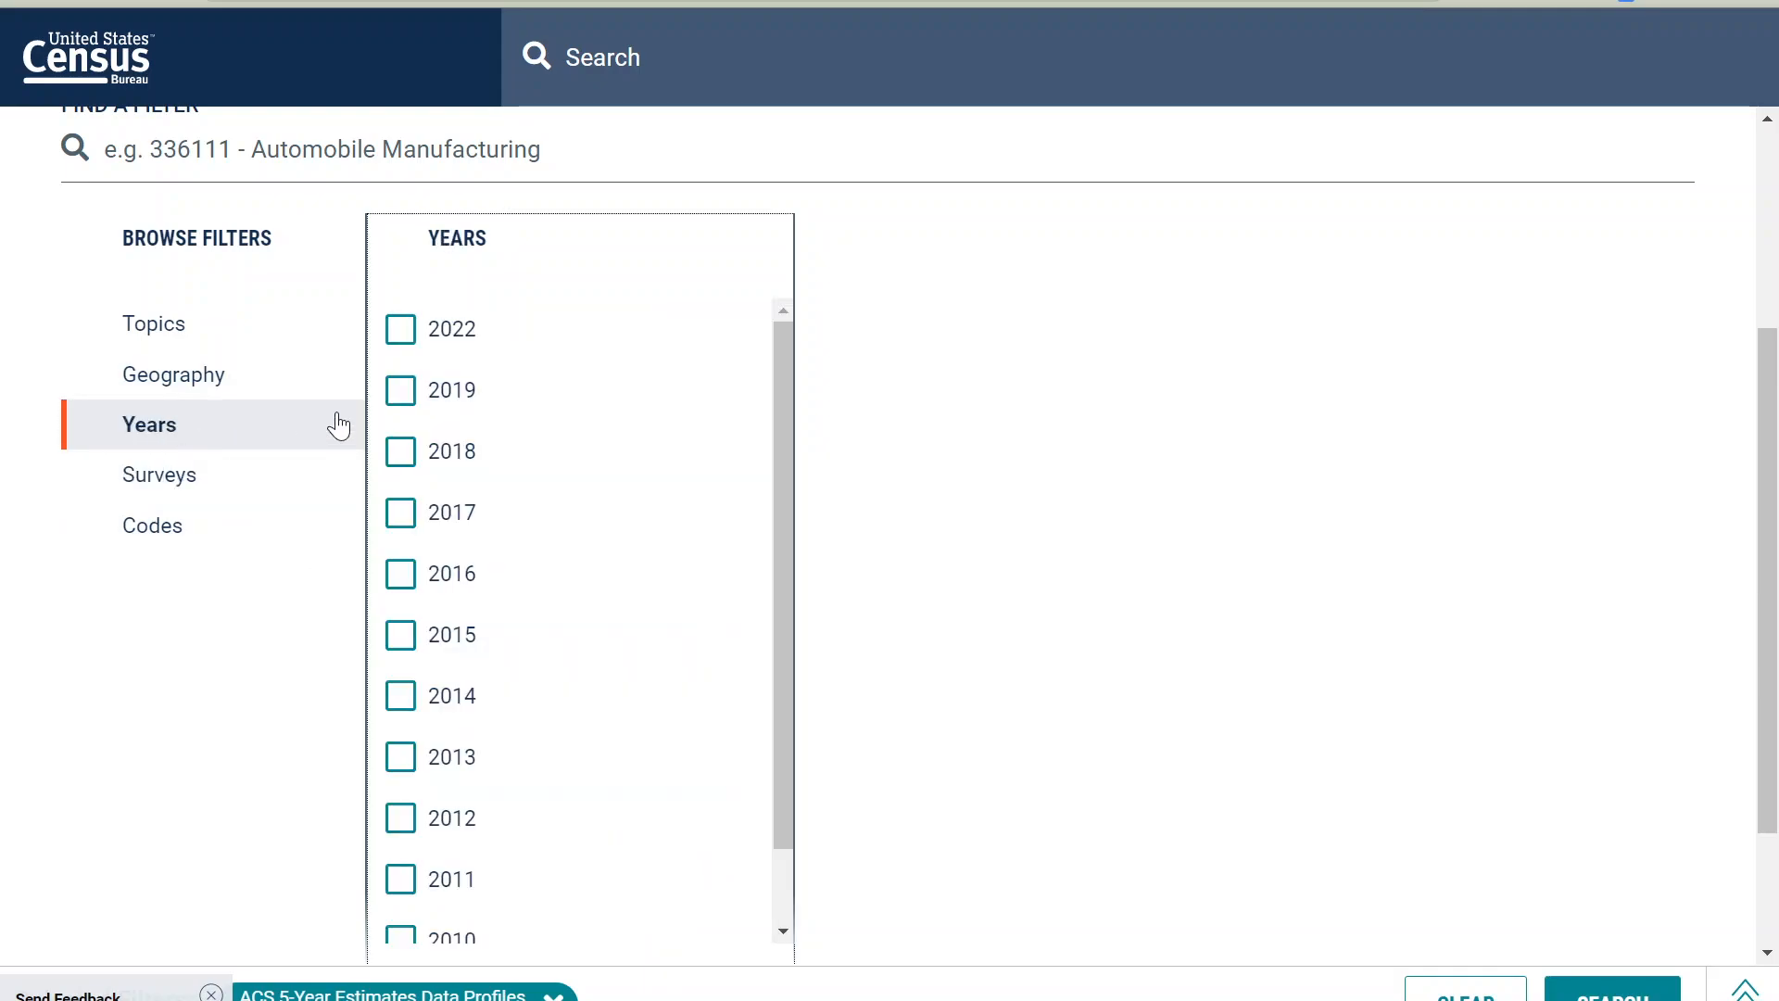
pyautogui.click(402, 463)
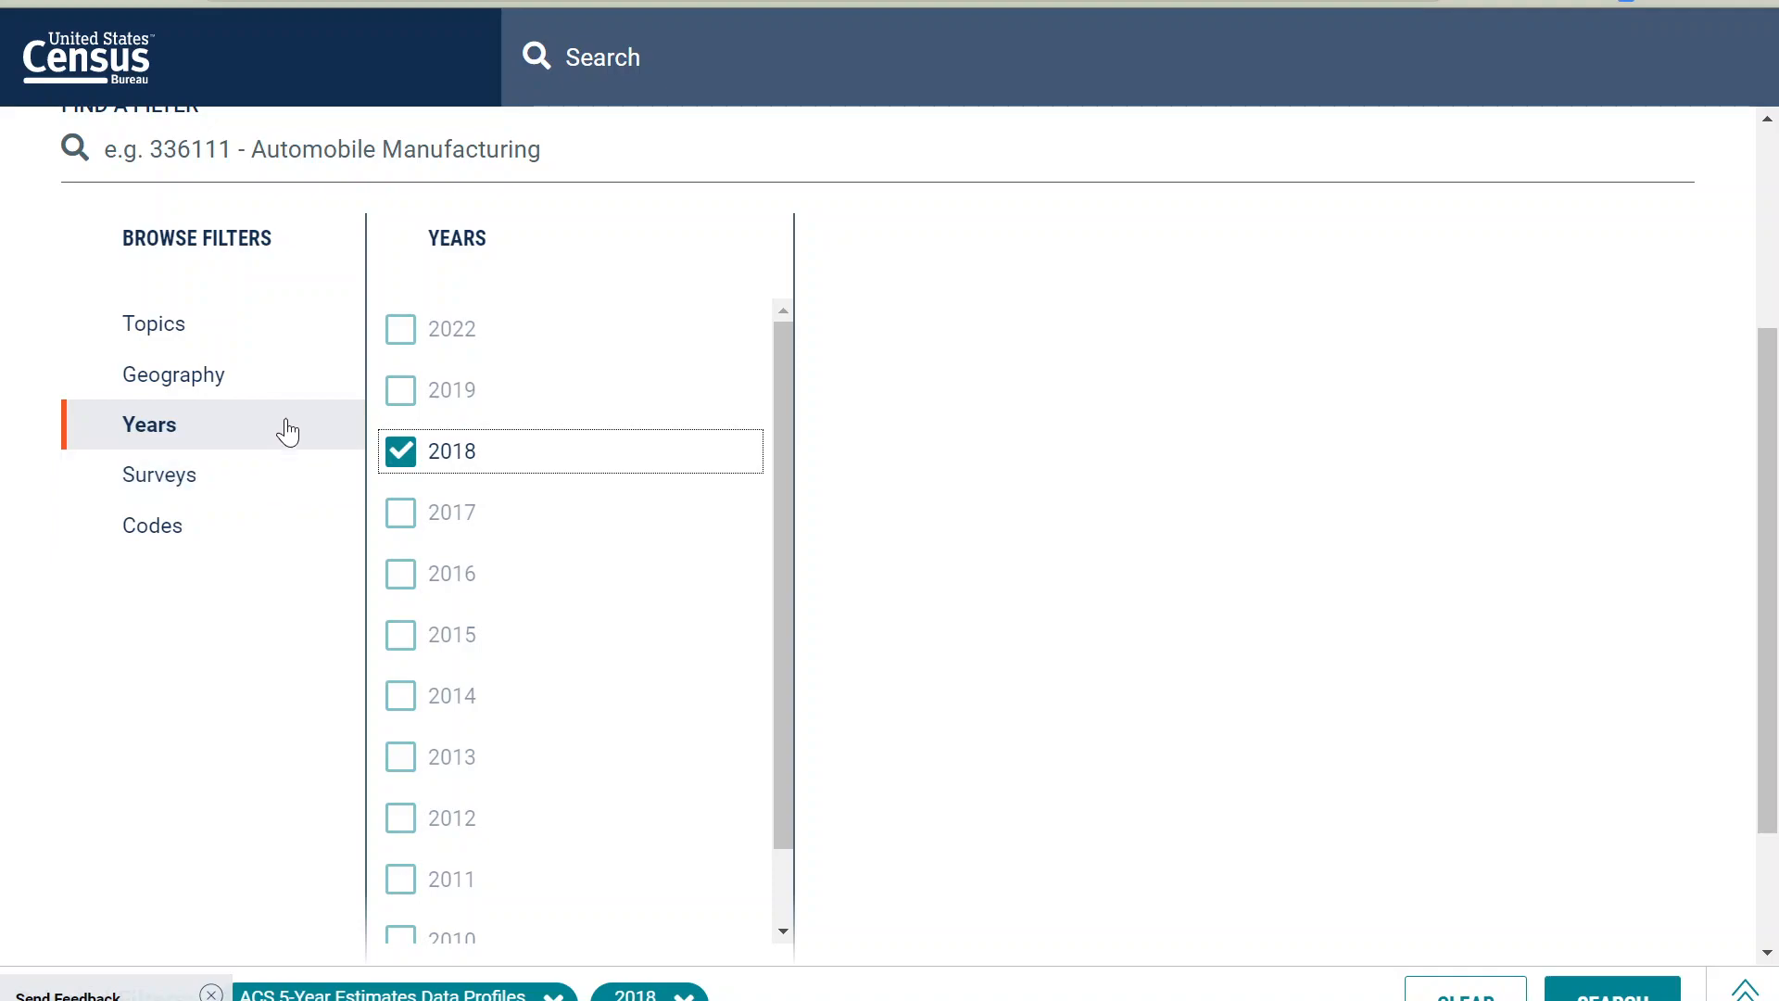
# Run the filtered search and open the Selected Economic Characteristics table (DP03) from the results.
pyautogui.click(199, 378)
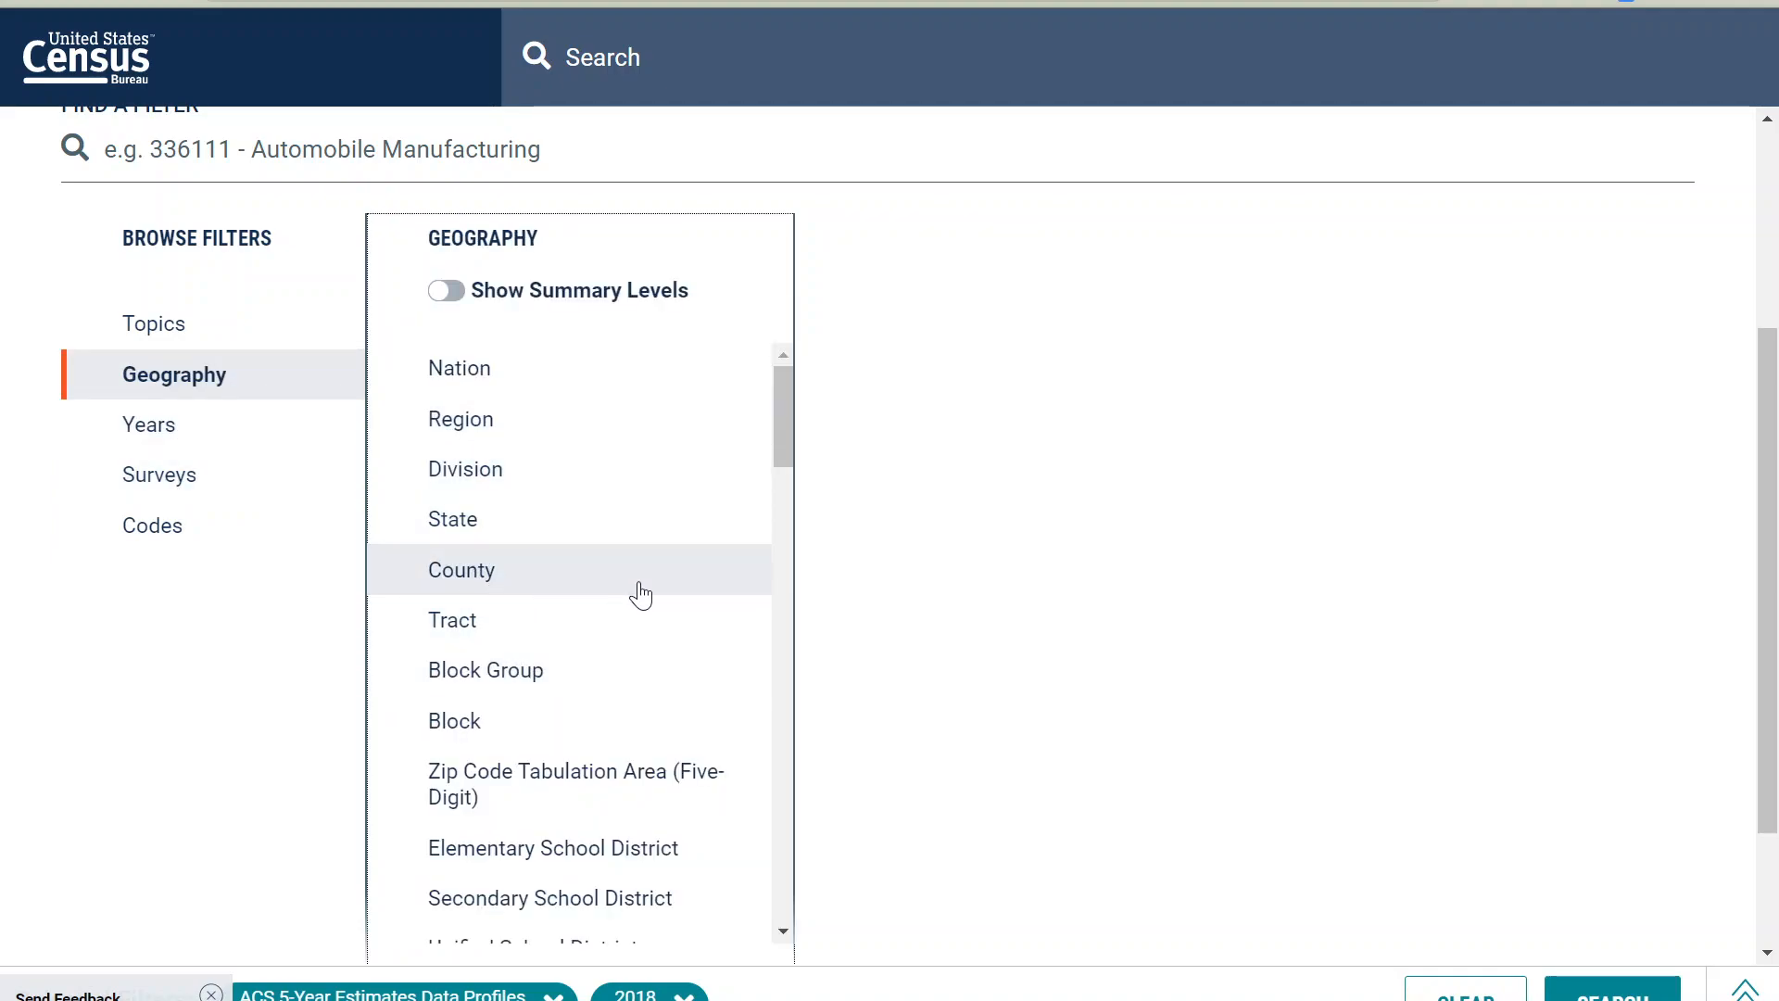
pyautogui.click(1612, 990)
pyautogui.click(1049, 620)
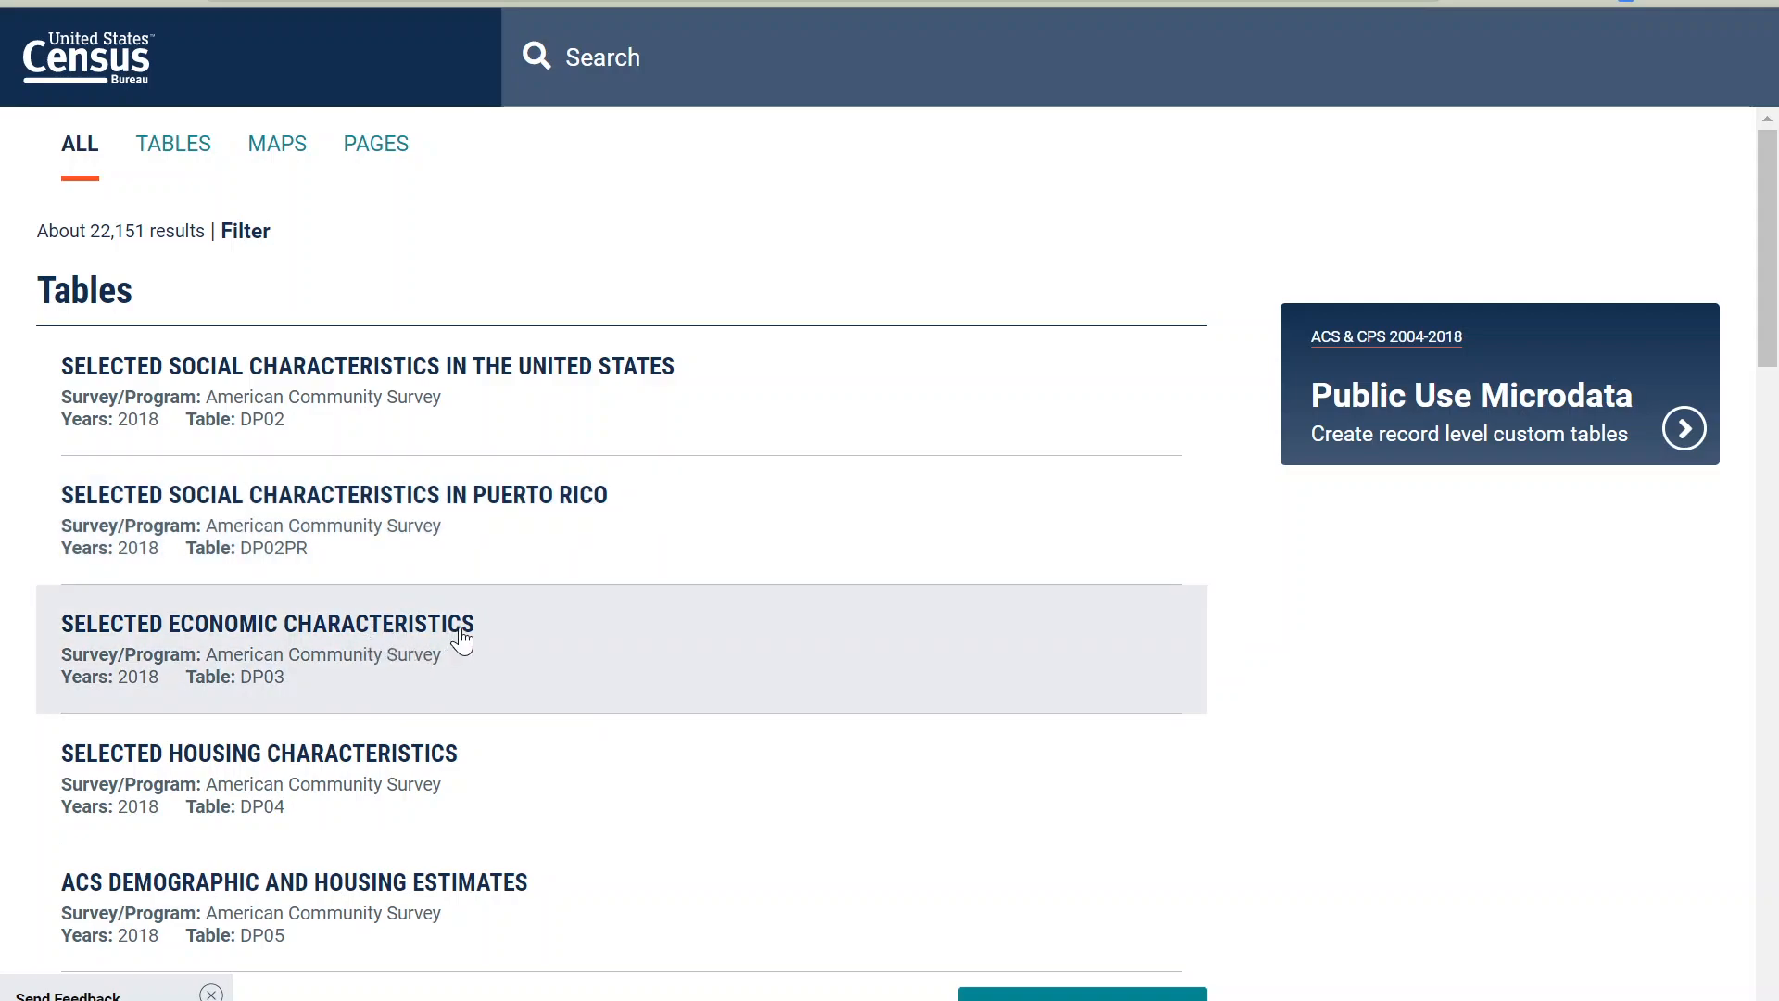
pyautogui.scroll(-1, 448, 655)
pyautogui.scroll(1, 520, 693)
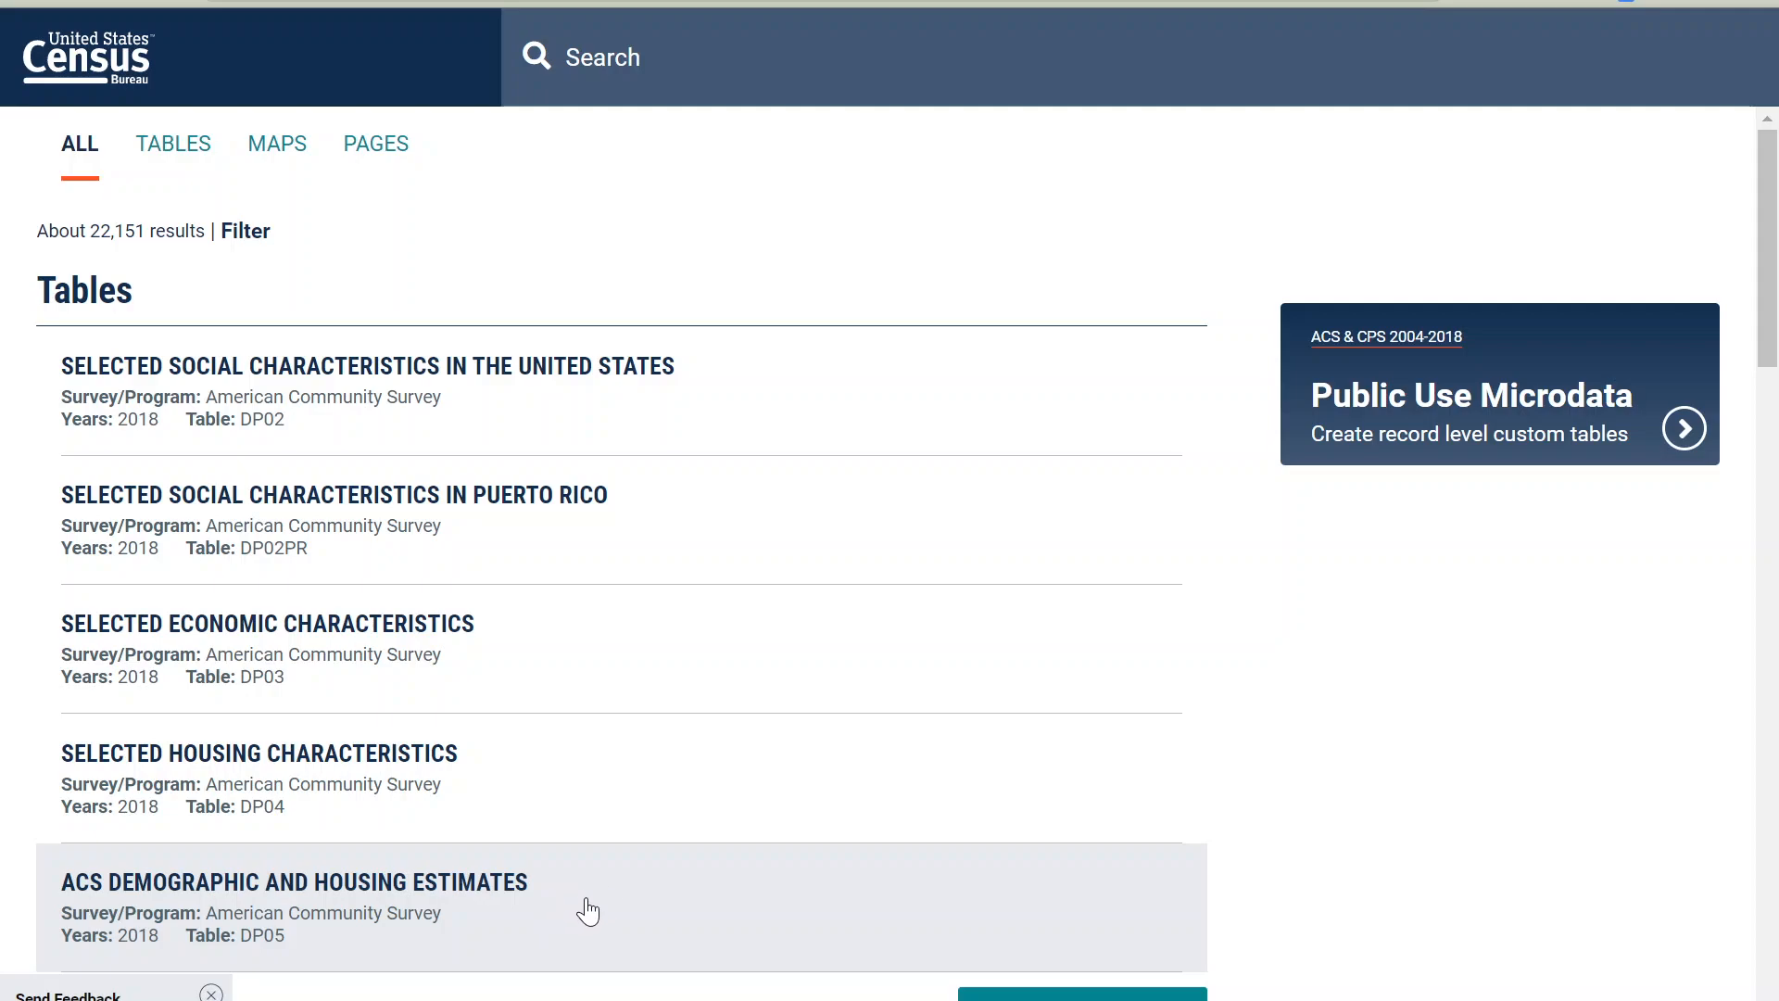
pyautogui.click(254, 648)
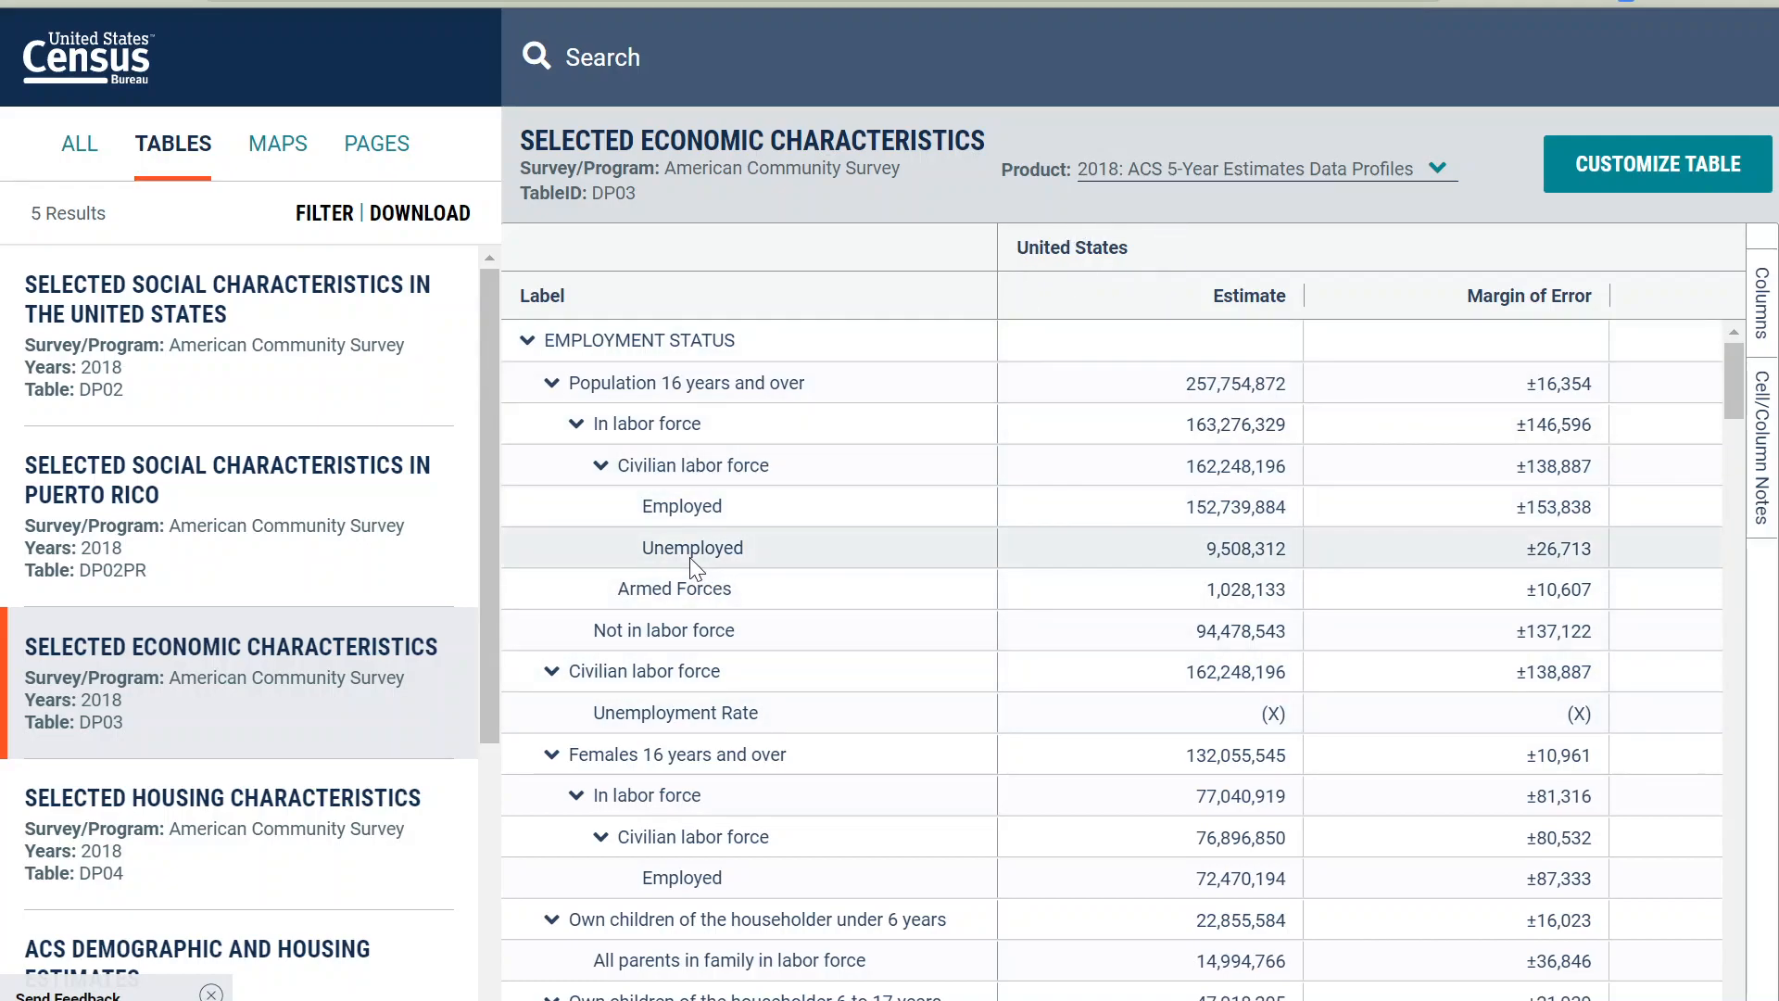
# Examine the variables in table DP03, from employment, commuting, occupation and industry through income and benefits to health insurance coverage.
pyautogui.scroll(-3, 806, 545)
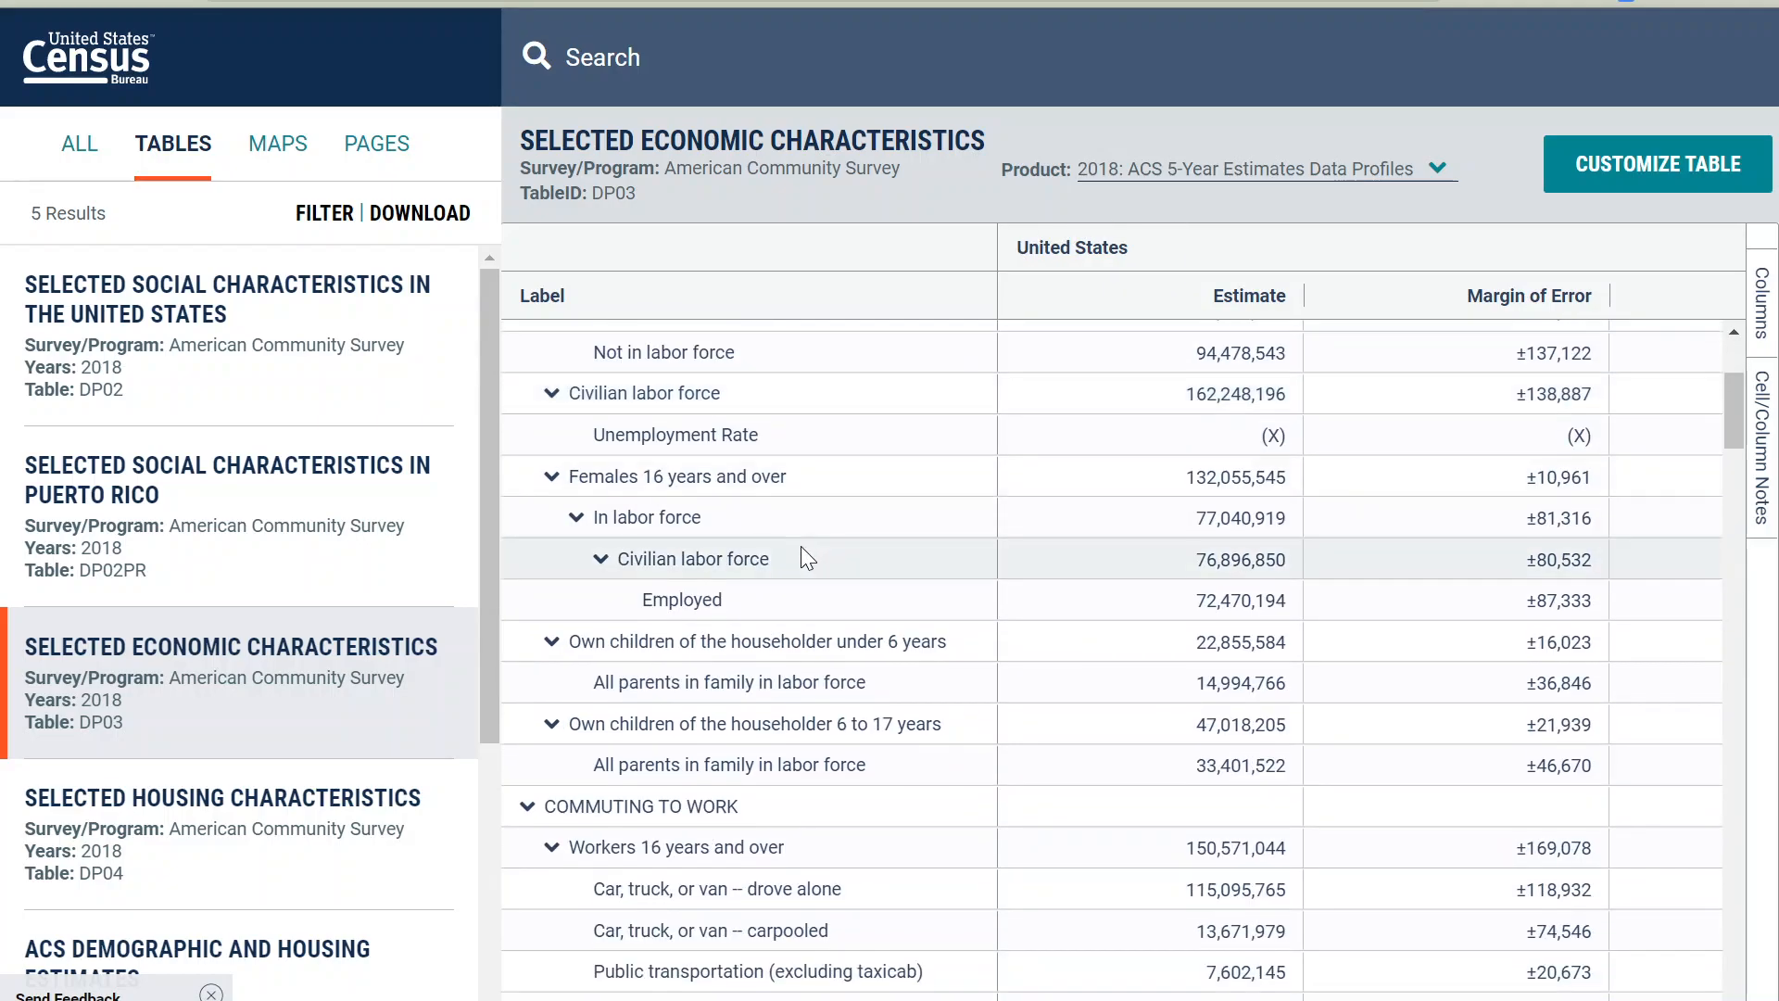
pyautogui.scroll(-3, 780, 558)
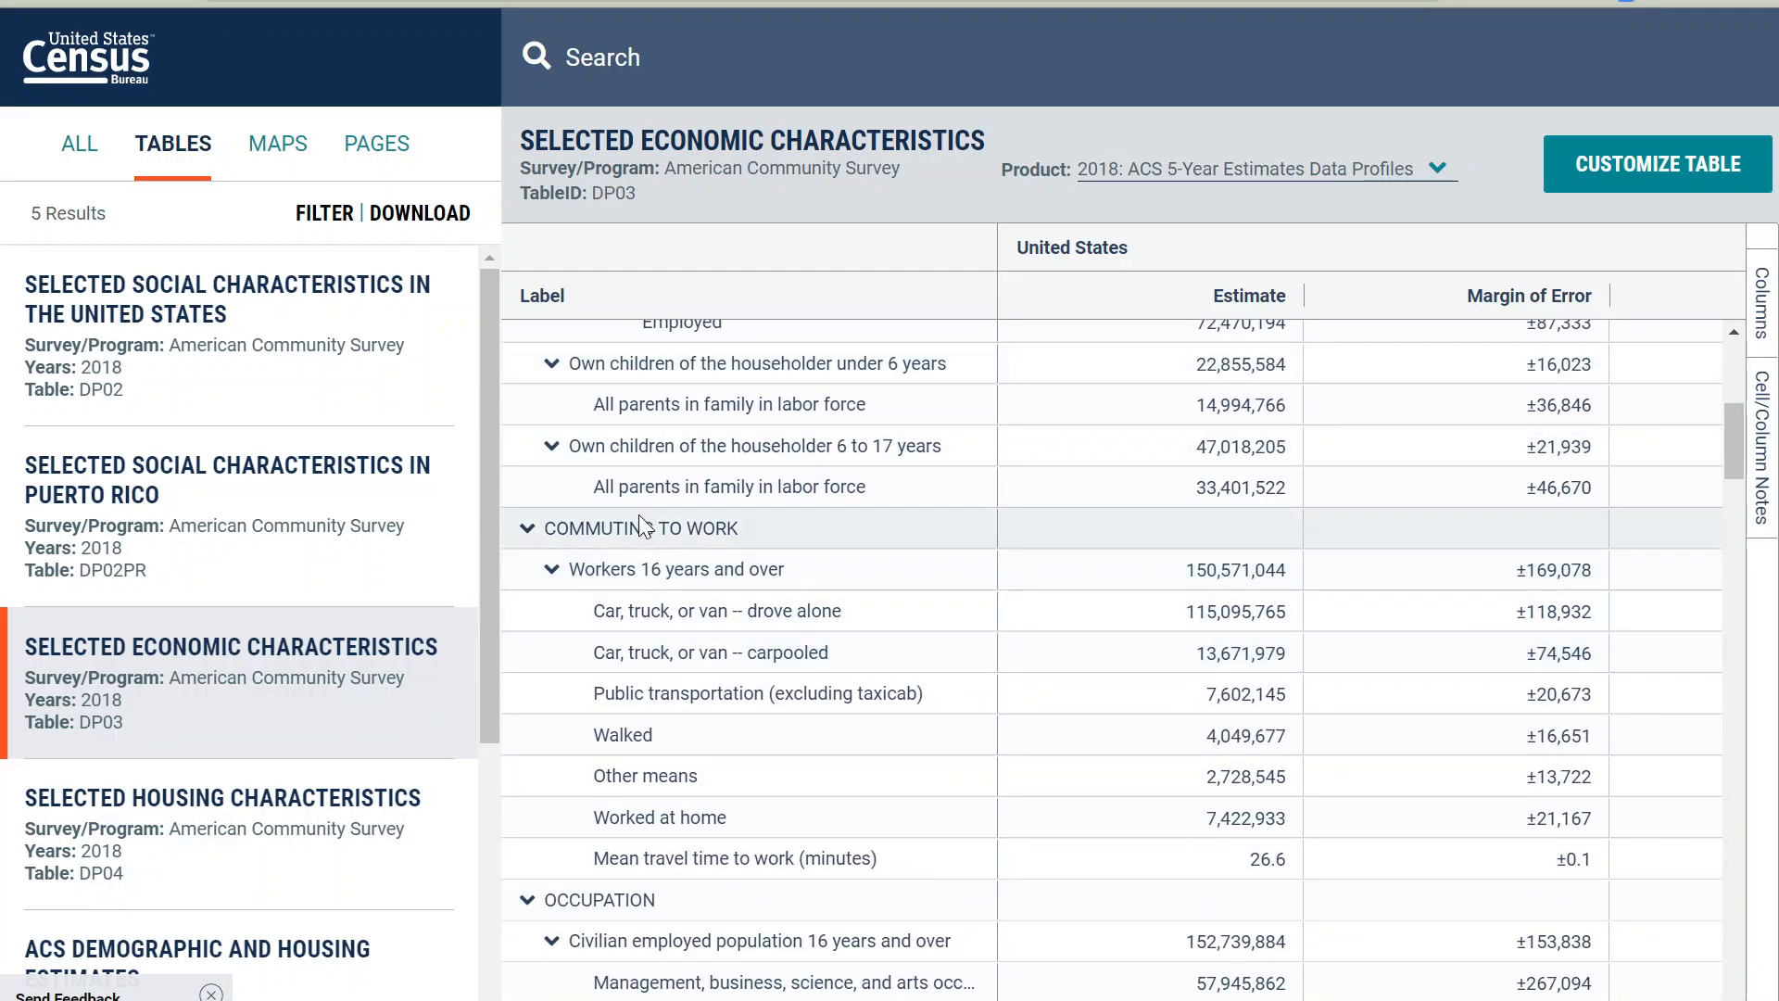
pyautogui.scroll(-6, 581, 604)
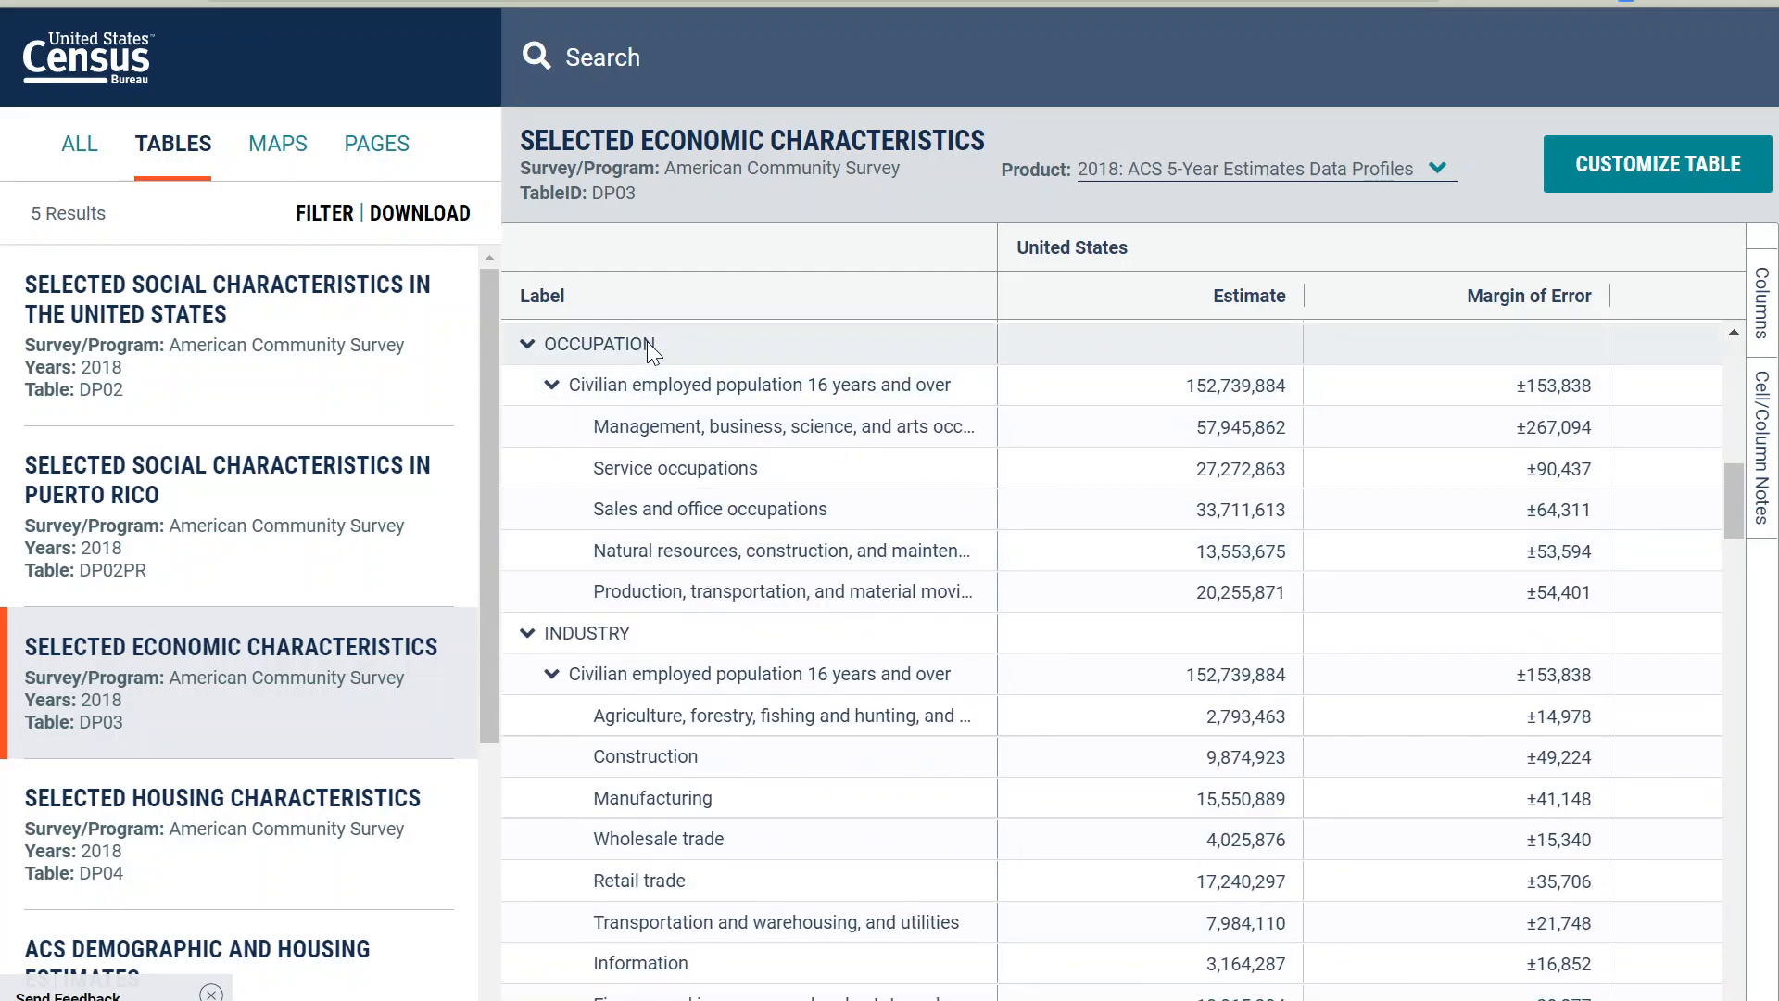
pyautogui.scroll(-3, 648, 647)
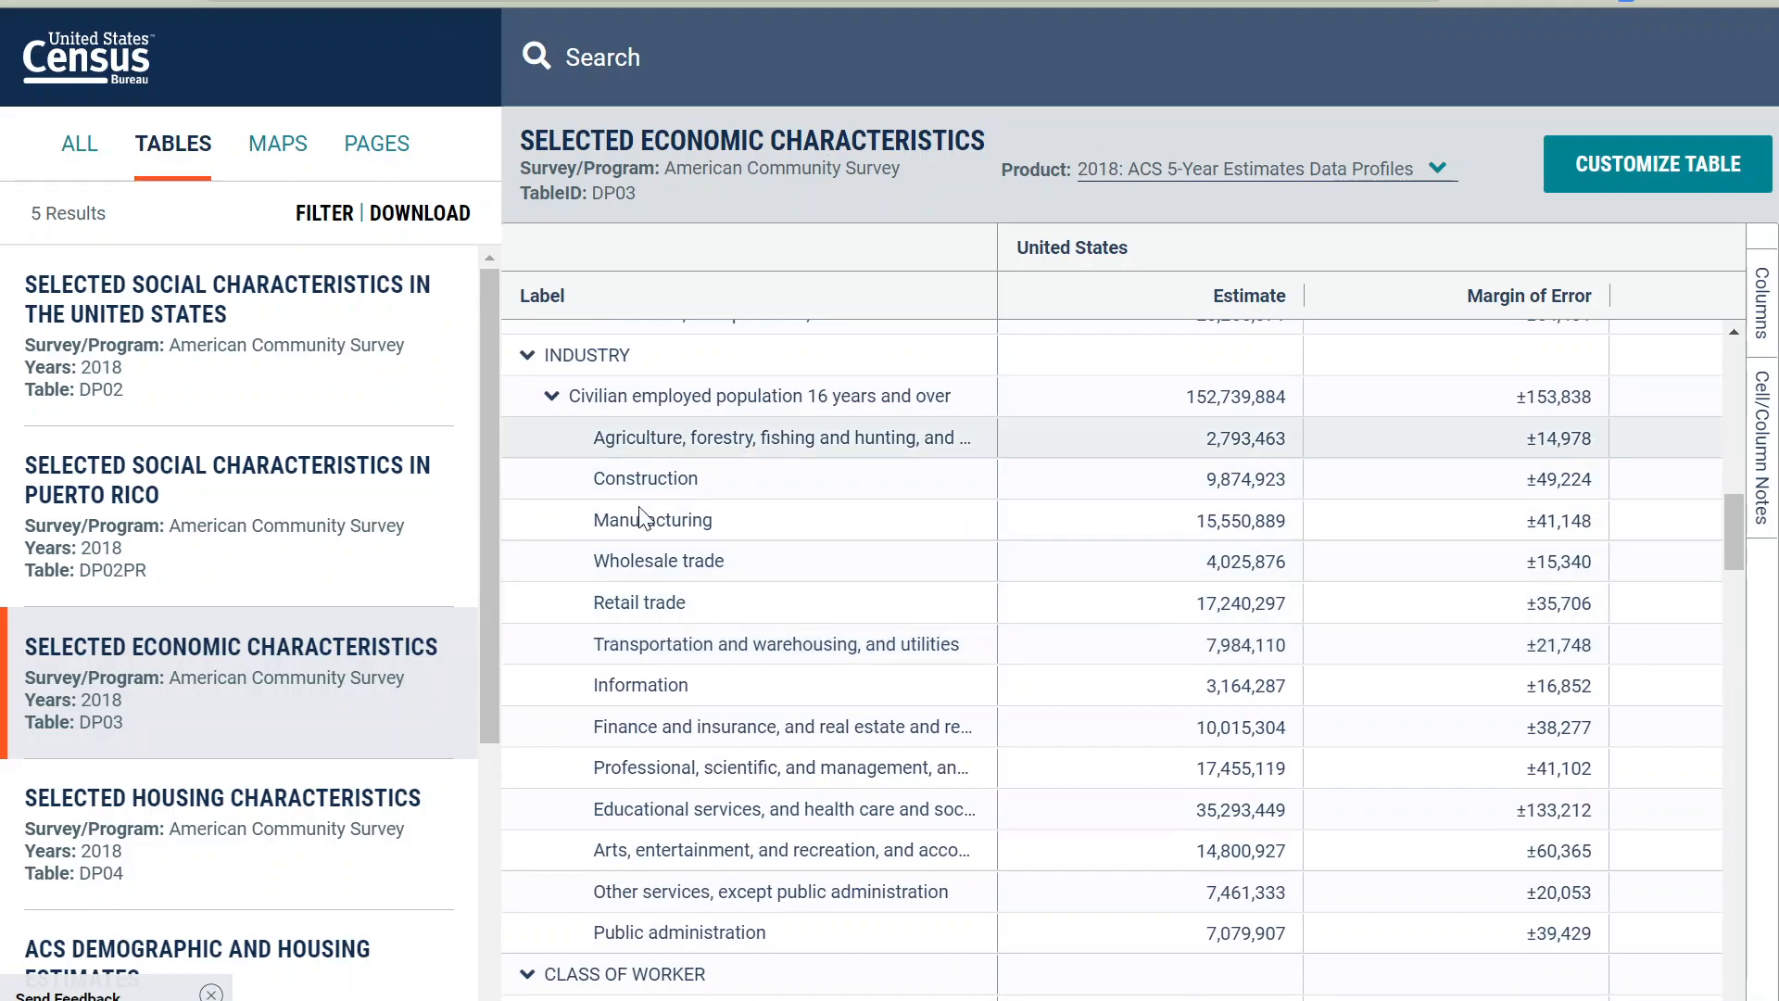
pyautogui.scroll(-7, 845, 823)
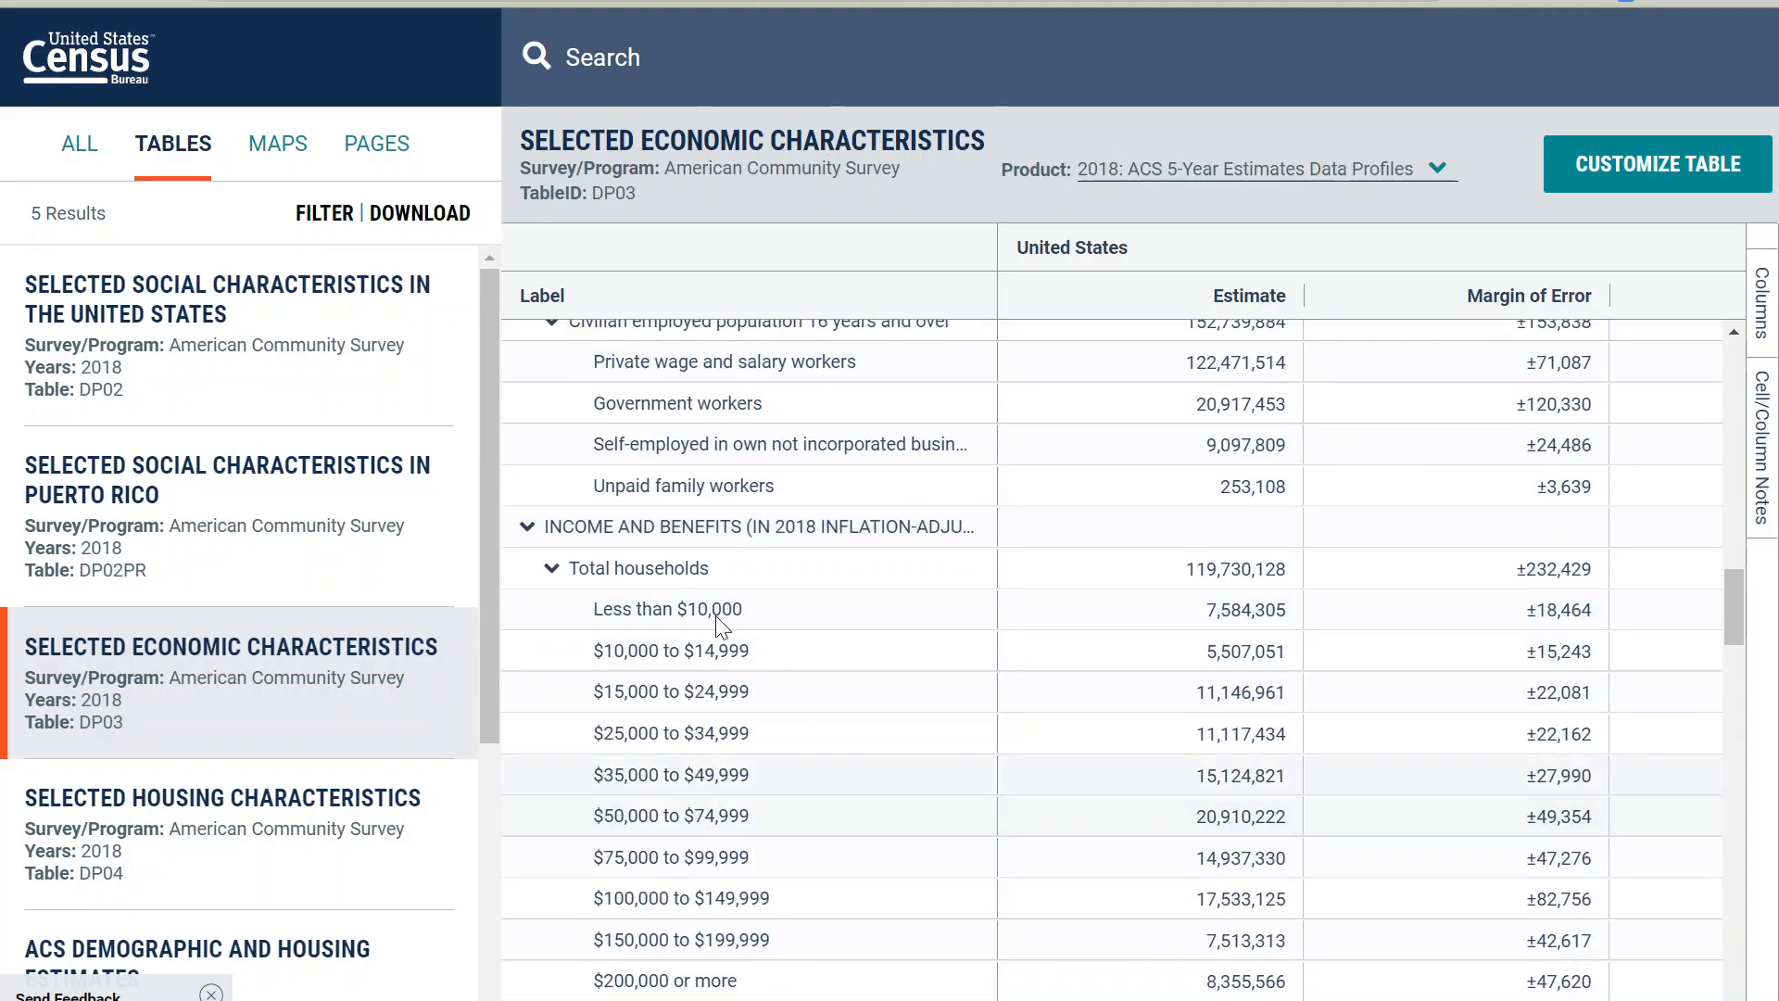
pyautogui.scroll(-8, 737, 575)
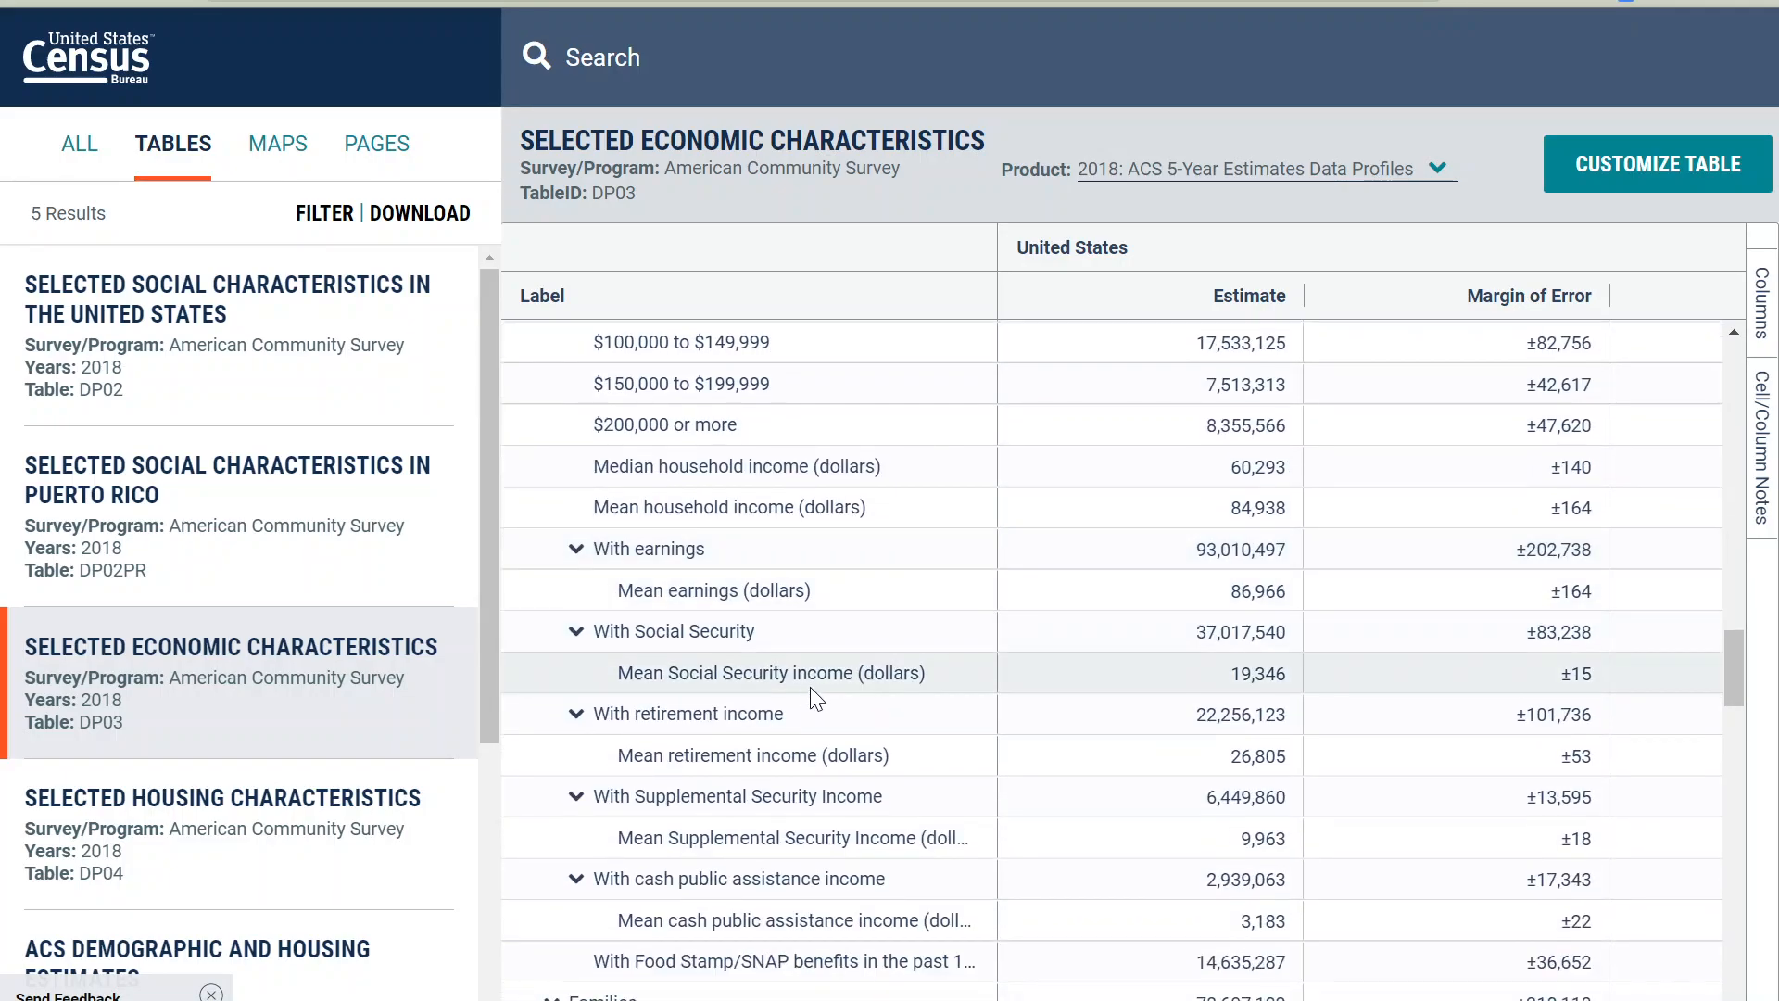
pyautogui.scroll(-8, 812, 760)
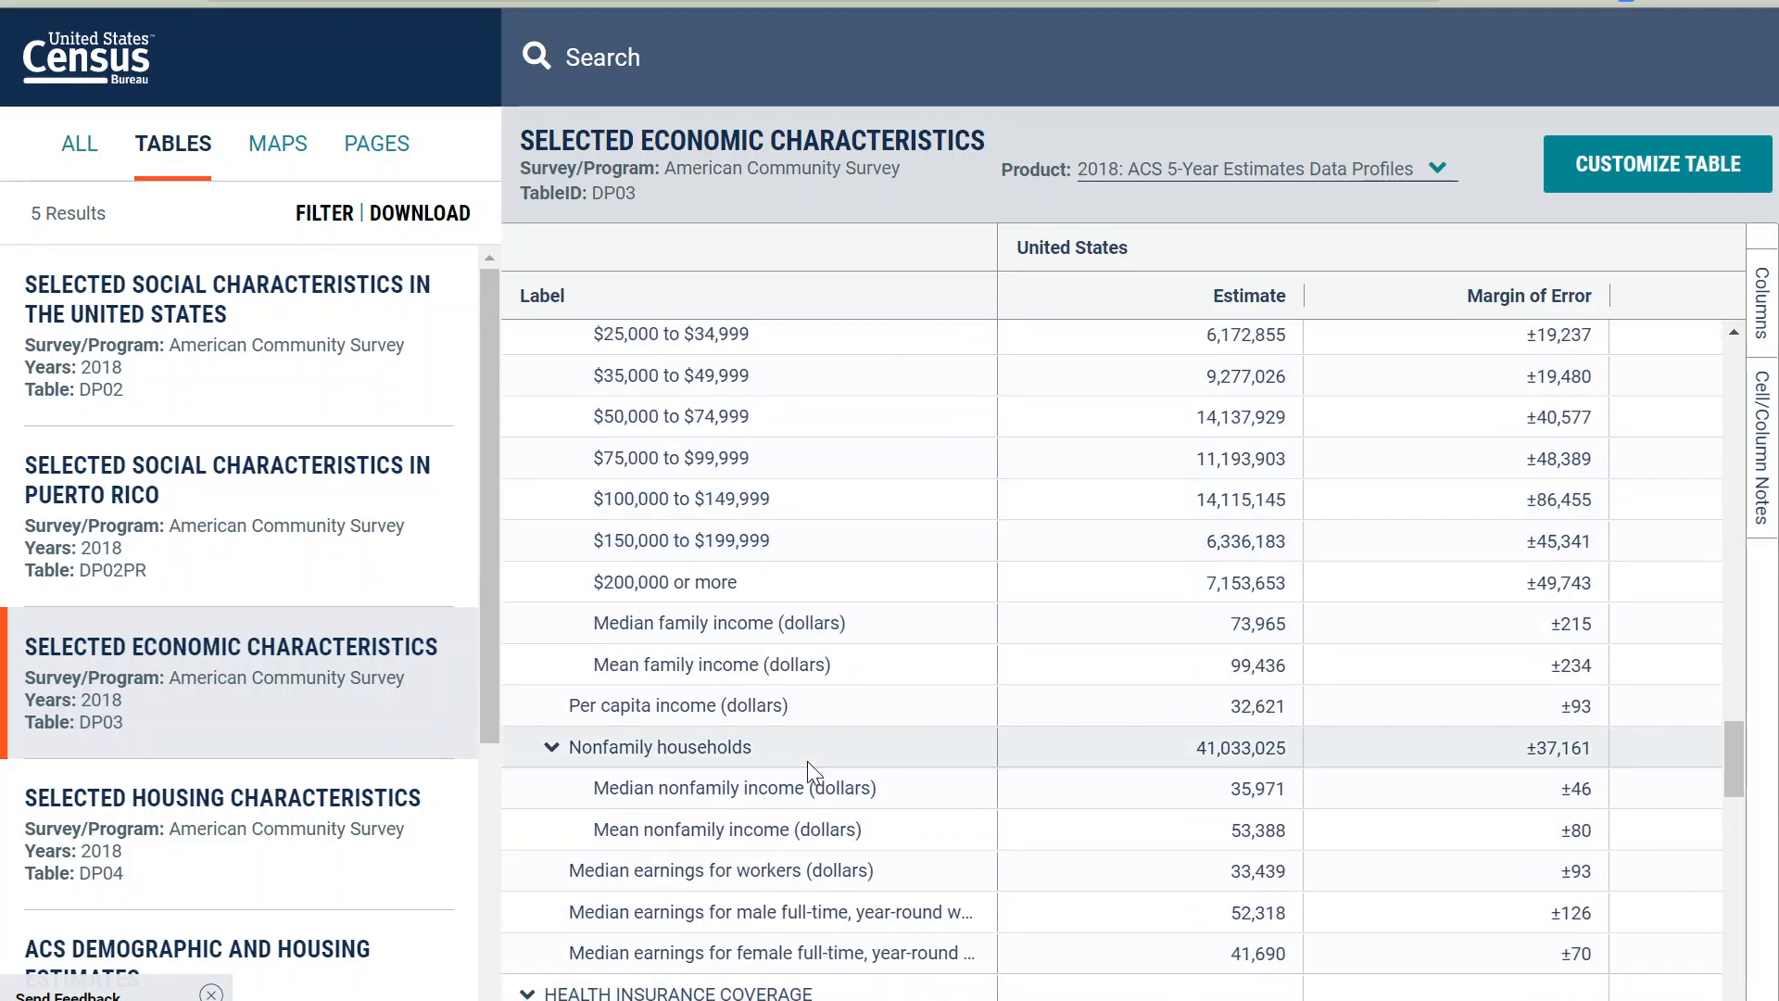
pyautogui.scroll(9, 808, 771)
pyautogui.scroll(-9, 832, 652)
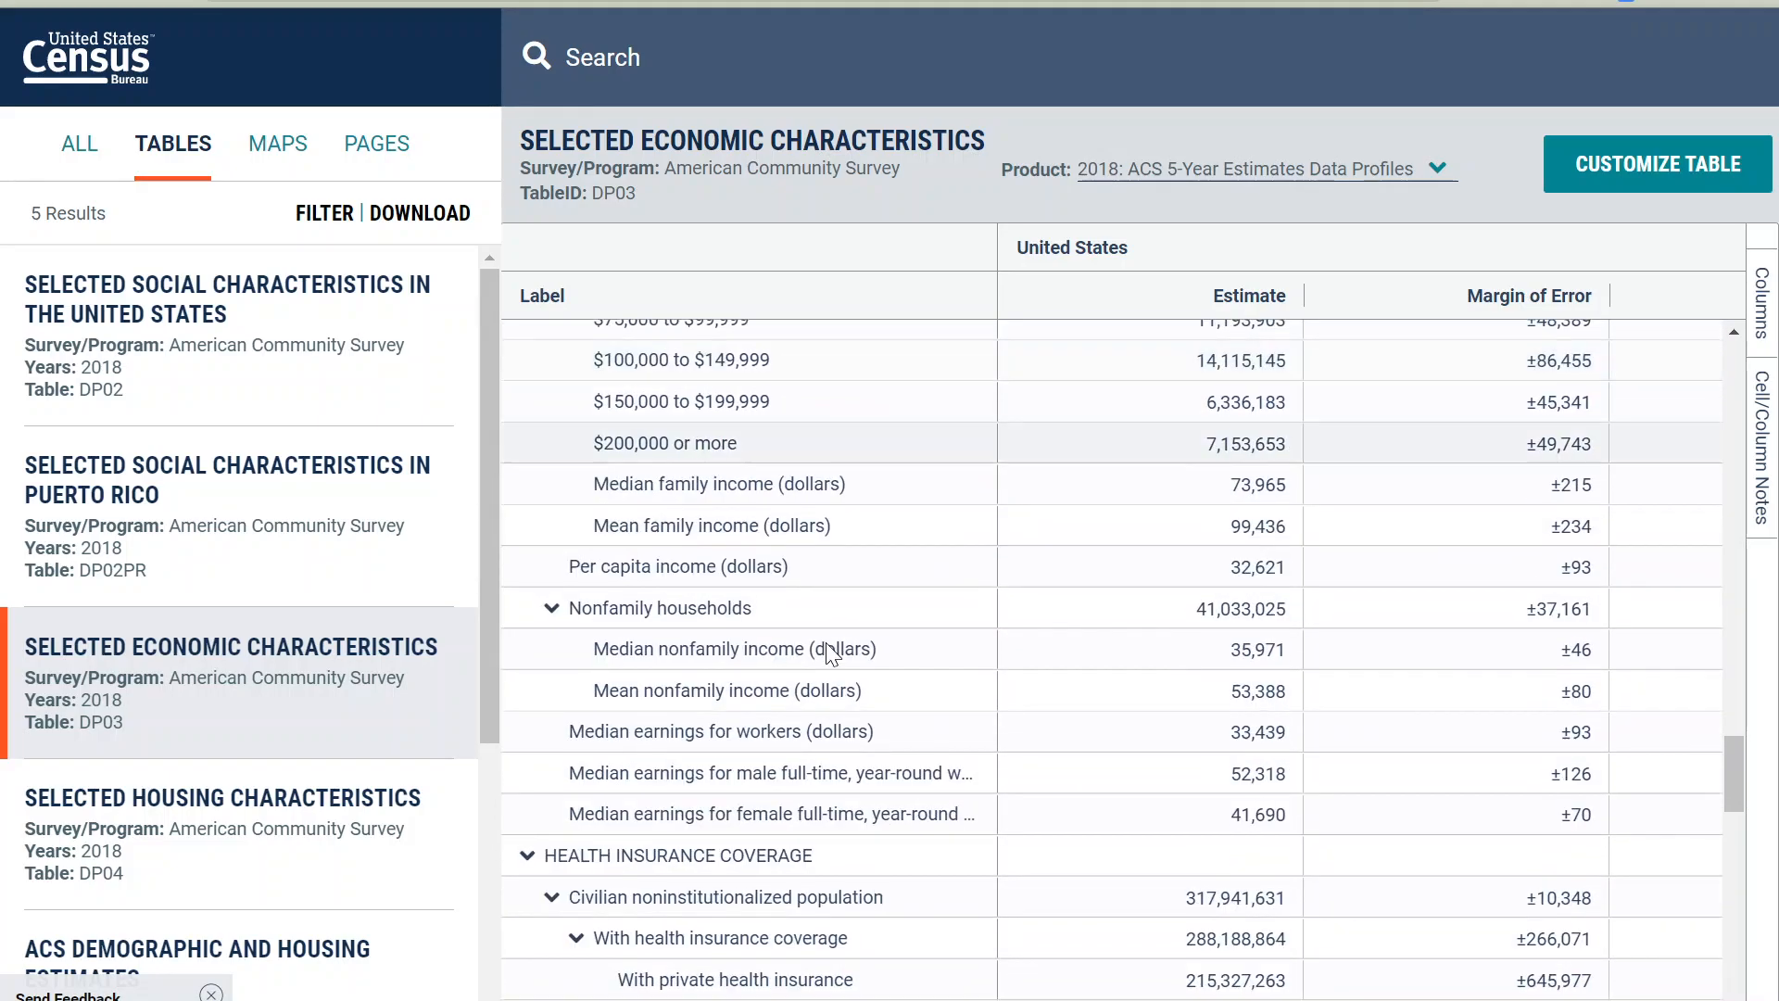
pyautogui.scroll(4, 834, 653)
pyautogui.scroll(2, 847, 630)
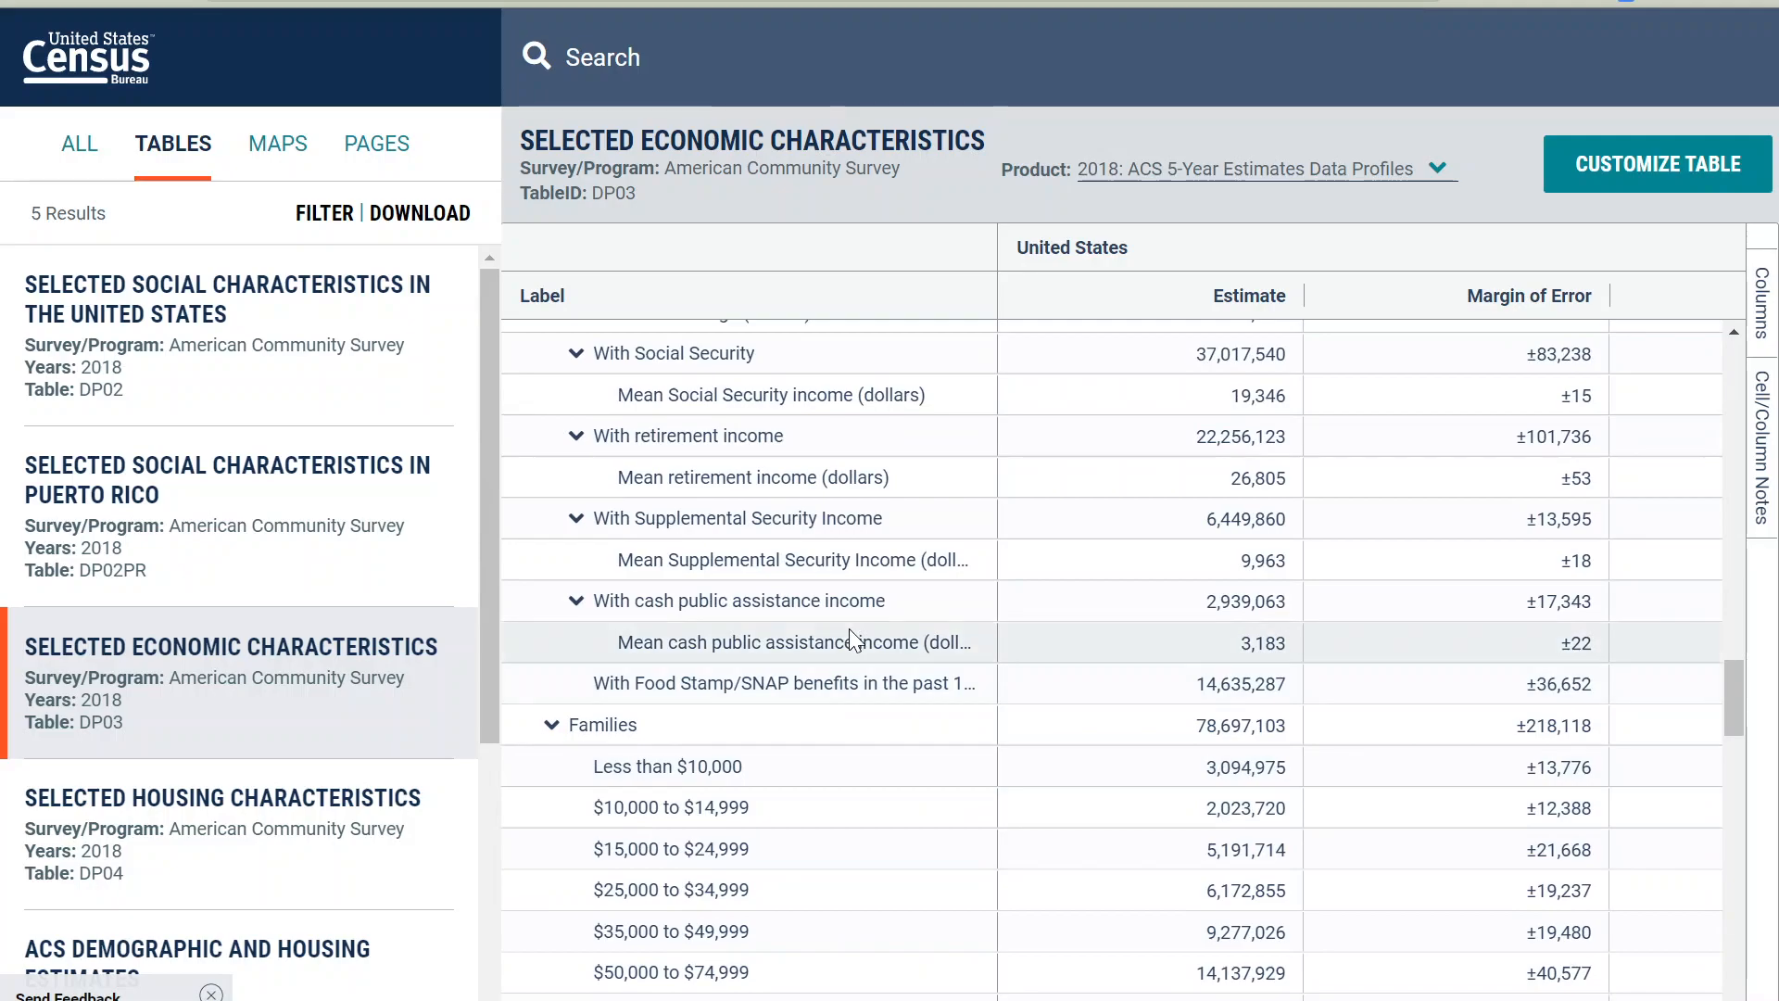
pyautogui.scroll(2, 843, 493)
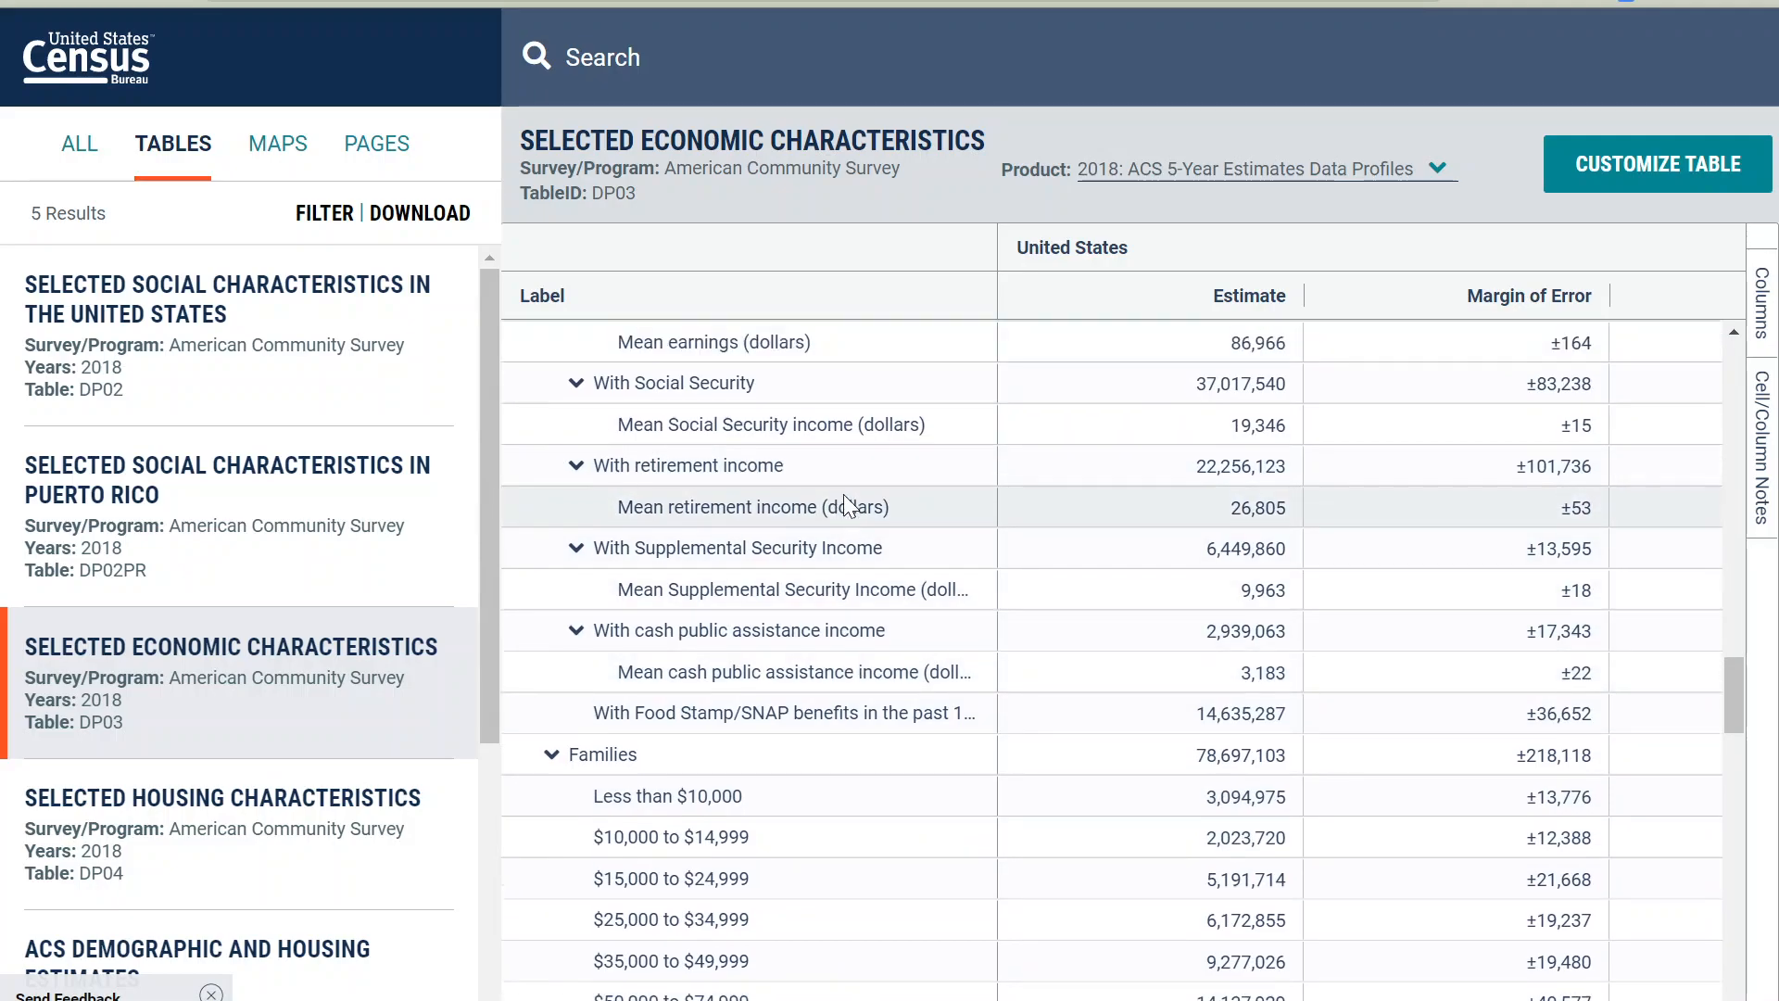
pyautogui.scroll(-9, 831, 504)
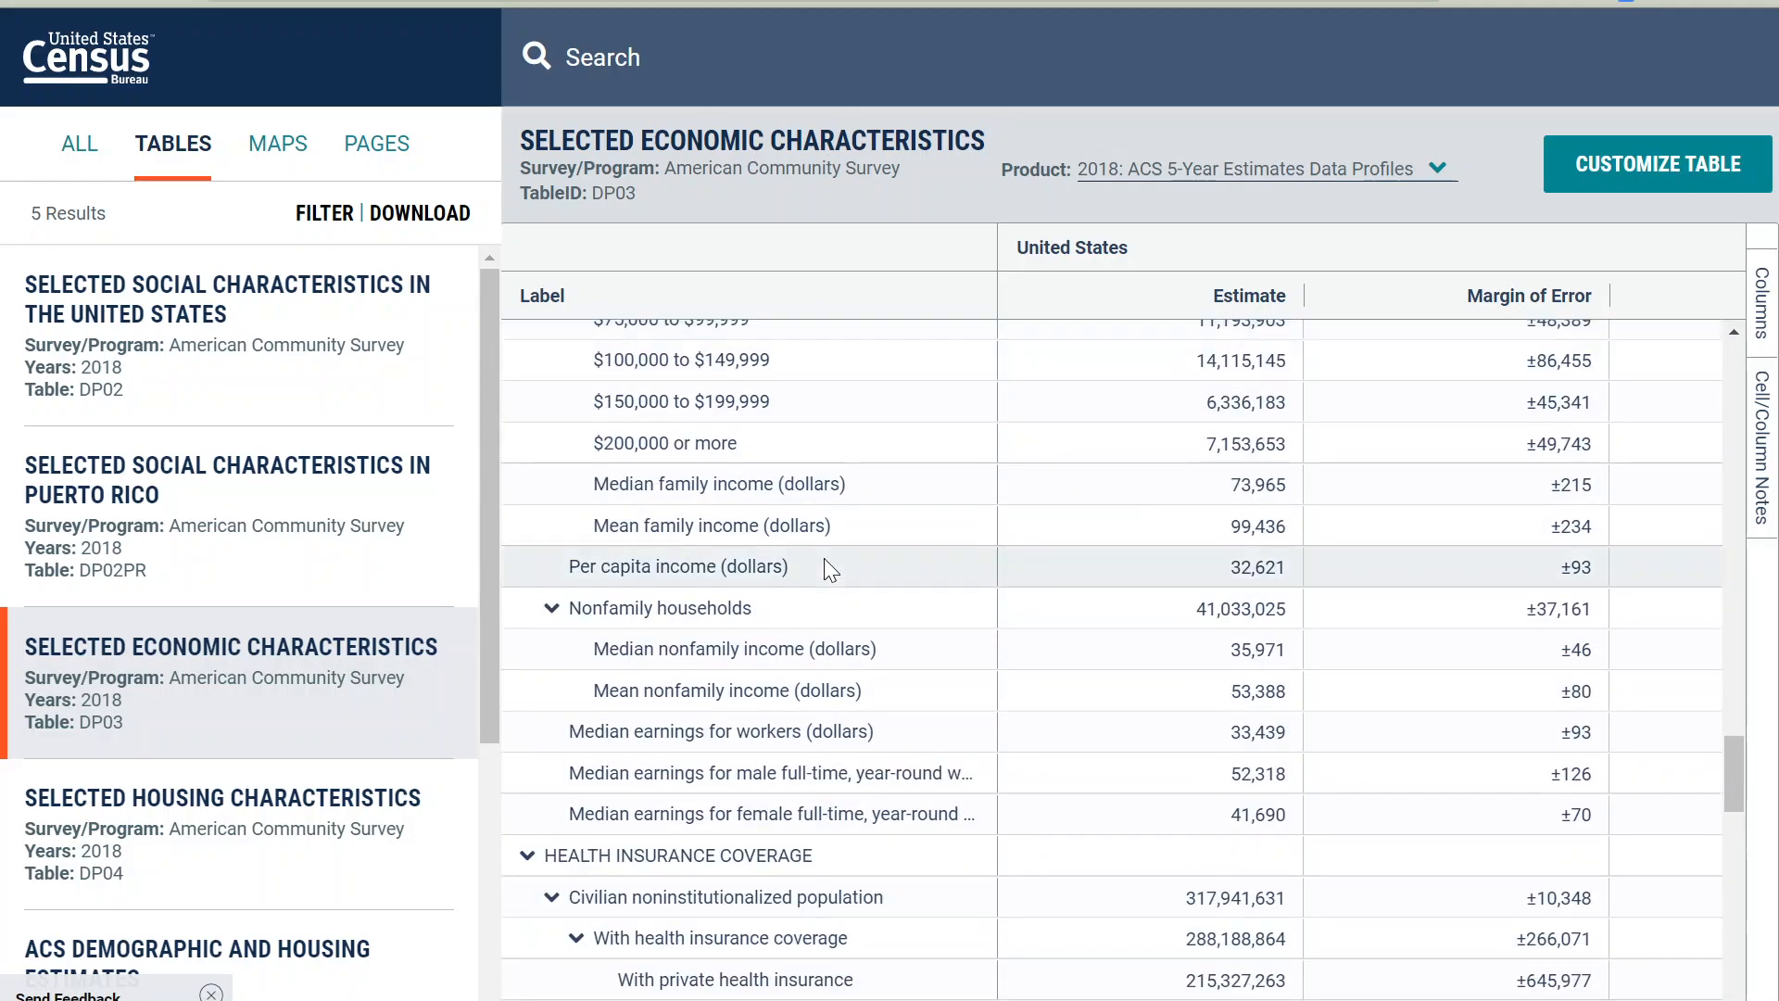
# Review table DP03's income, health insurance coverage and poverty variables, and recheck its employment, occupation, industry and household income sections.
pyautogui.scroll(-3, 831, 569)
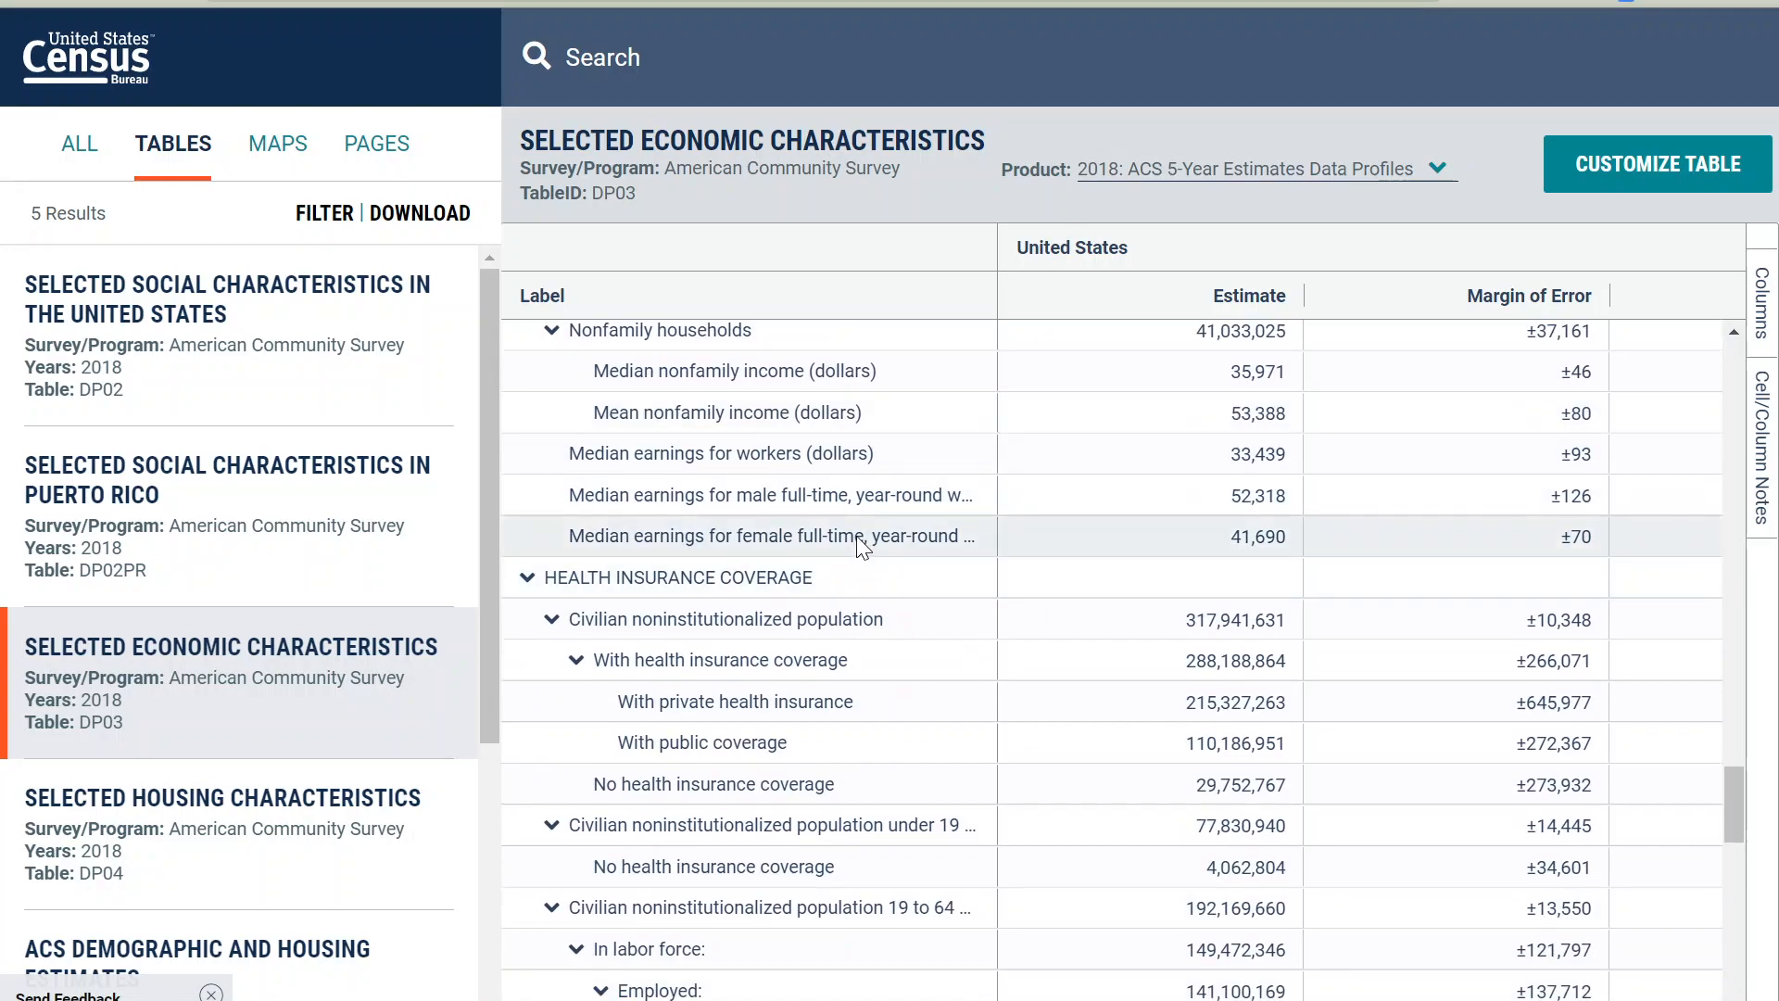
pyautogui.scroll(3, 844, 584)
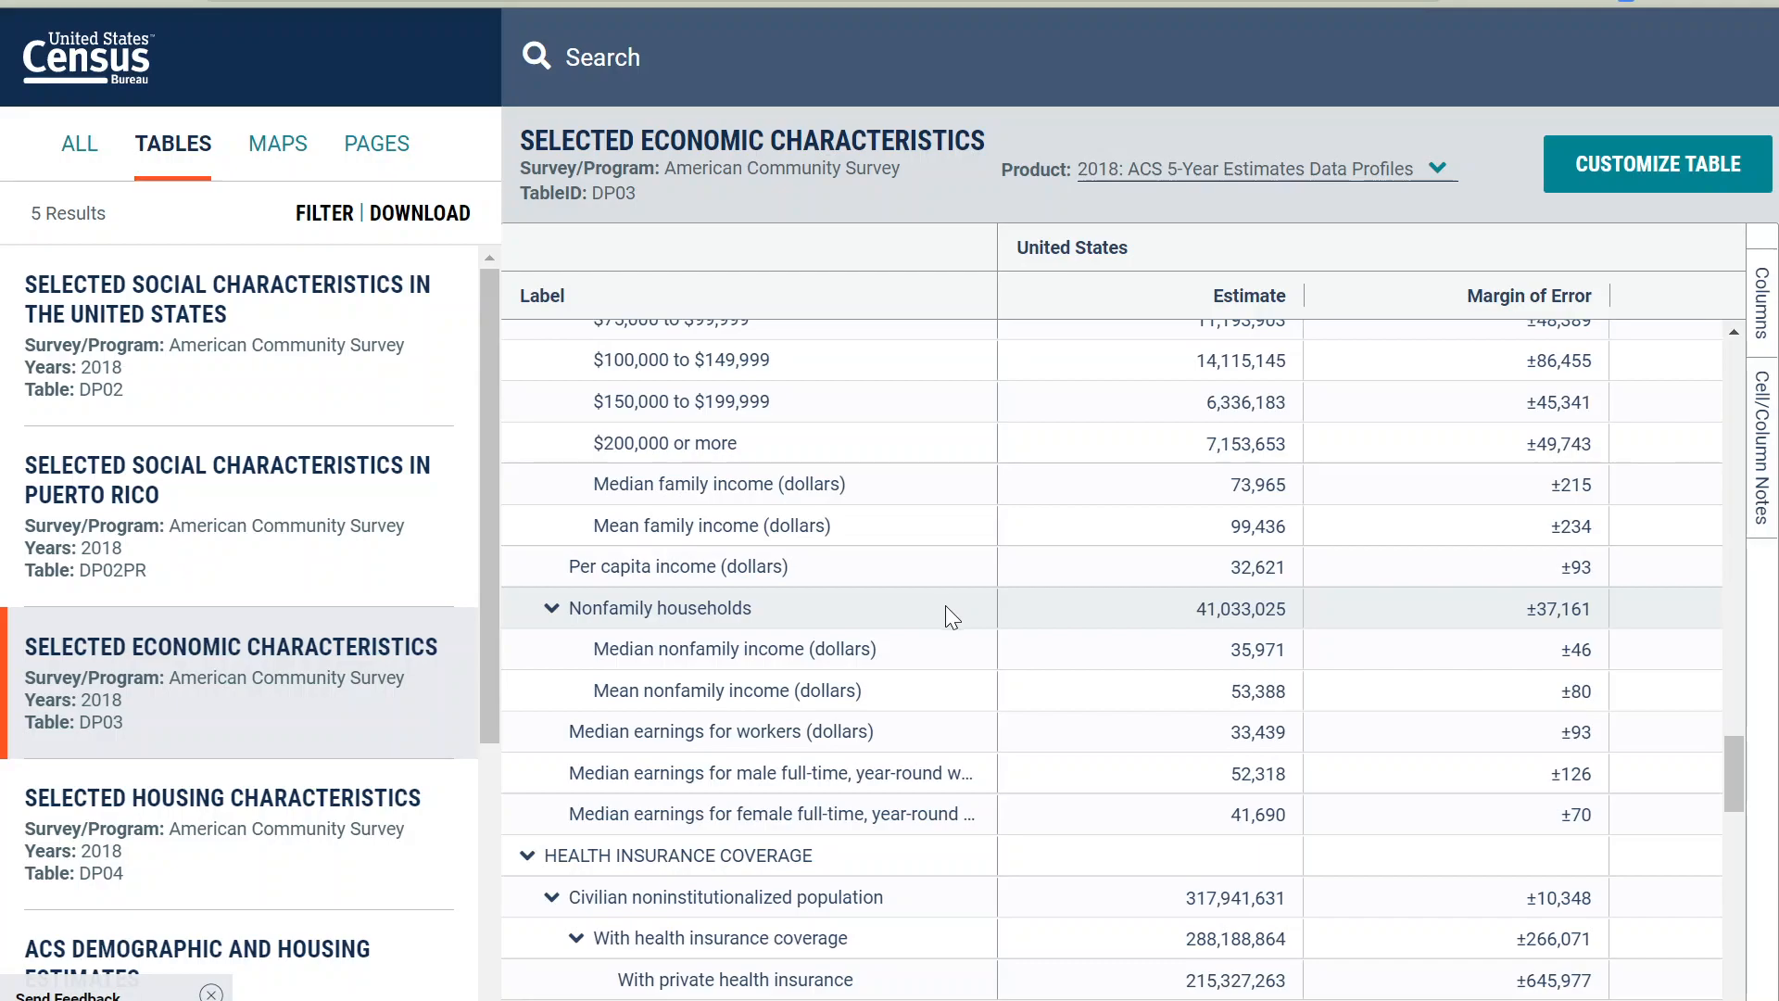
pyautogui.scroll(-15, 910, 597)
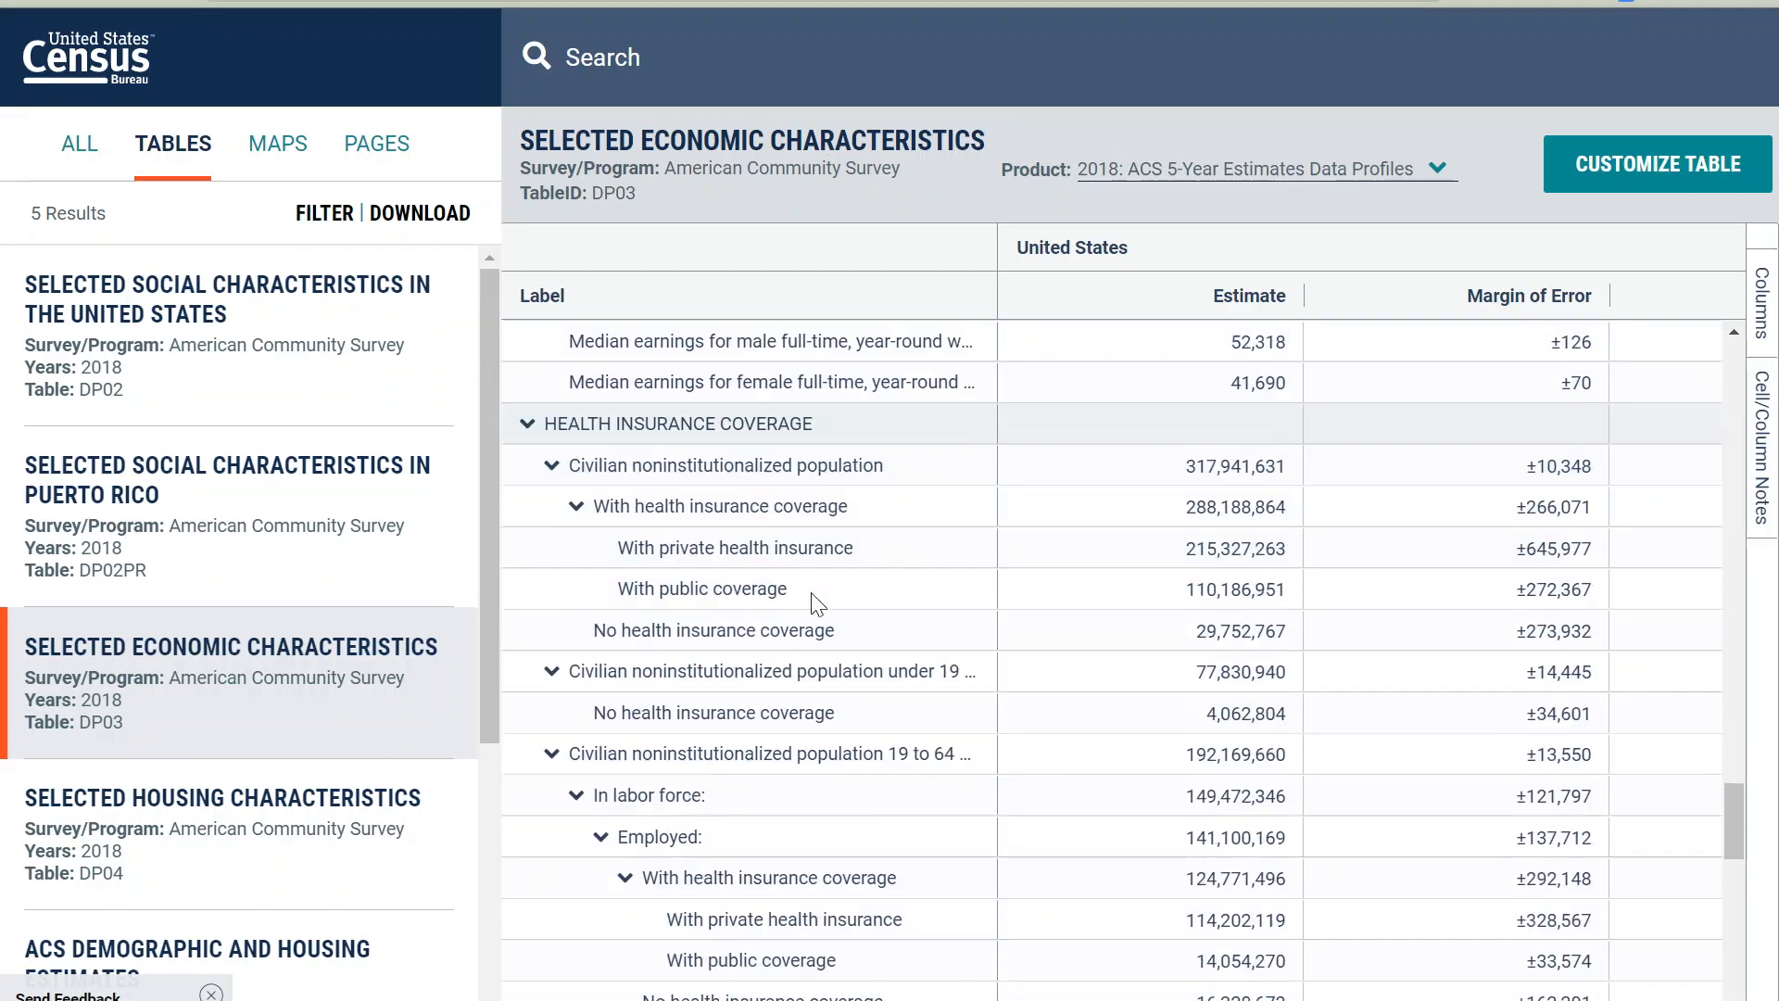
pyautogui.scroll(-5, 917, 602)
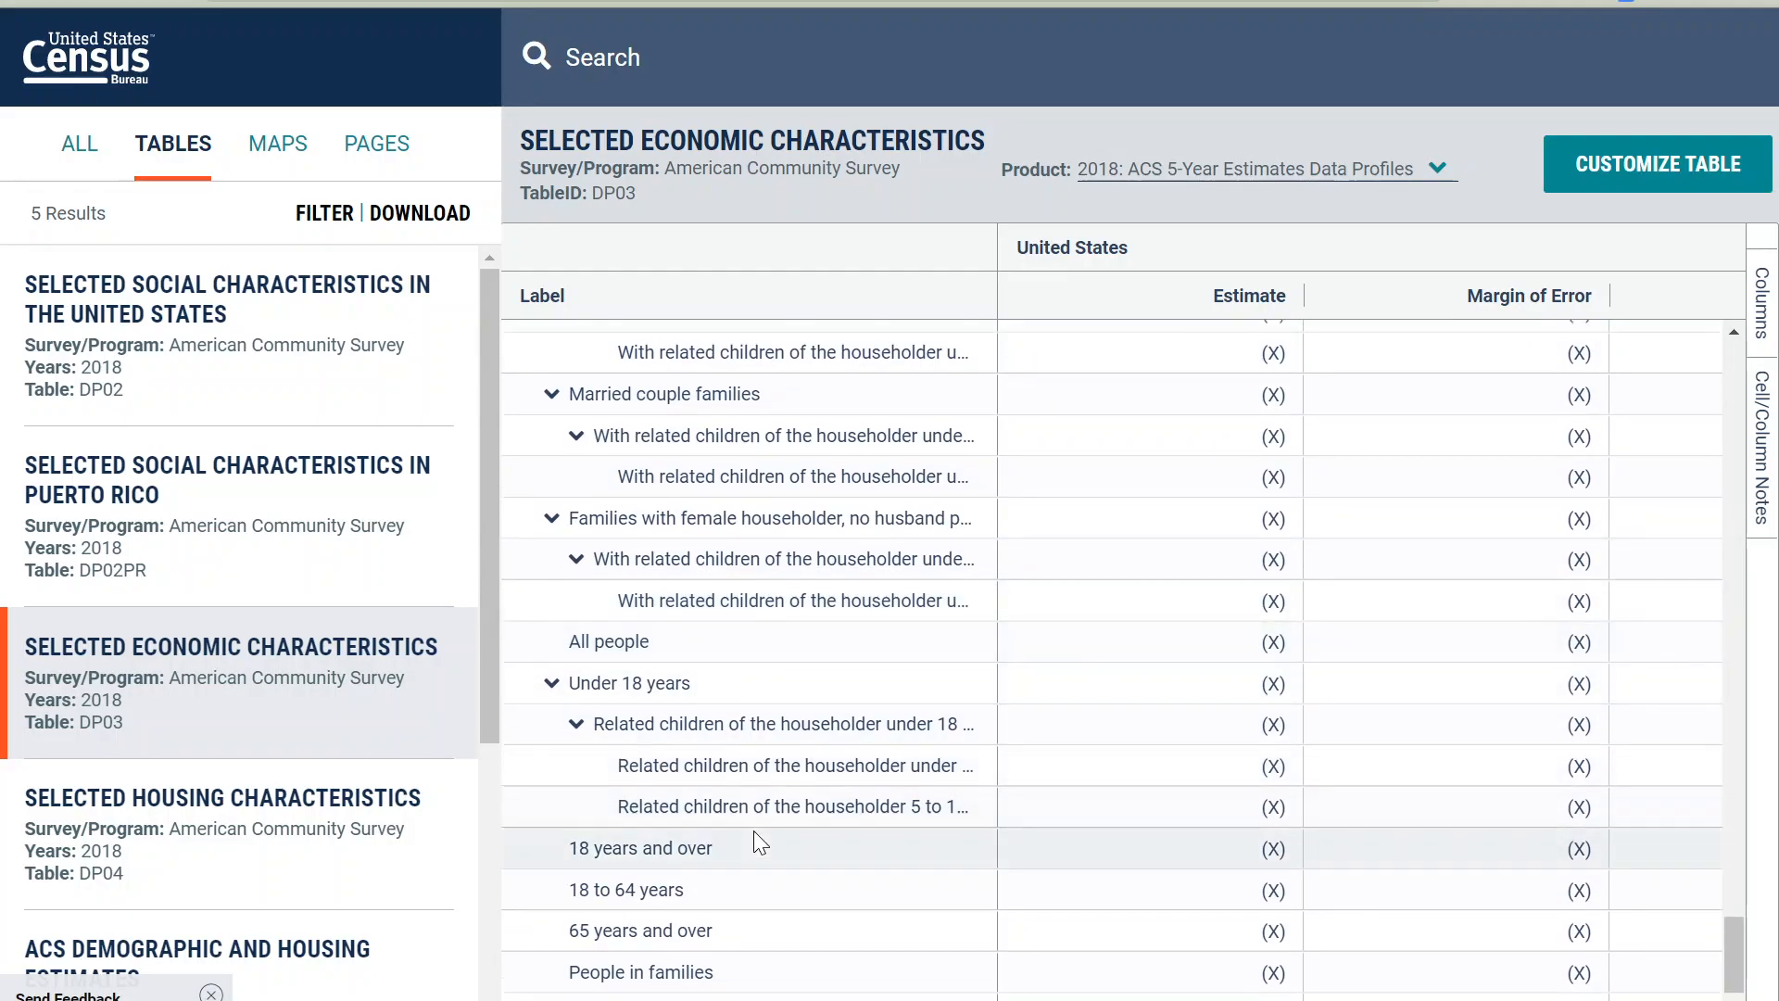
pyautogui.scroll(15, 755, 787)
pyautogui.scroll(15, 768, 636)
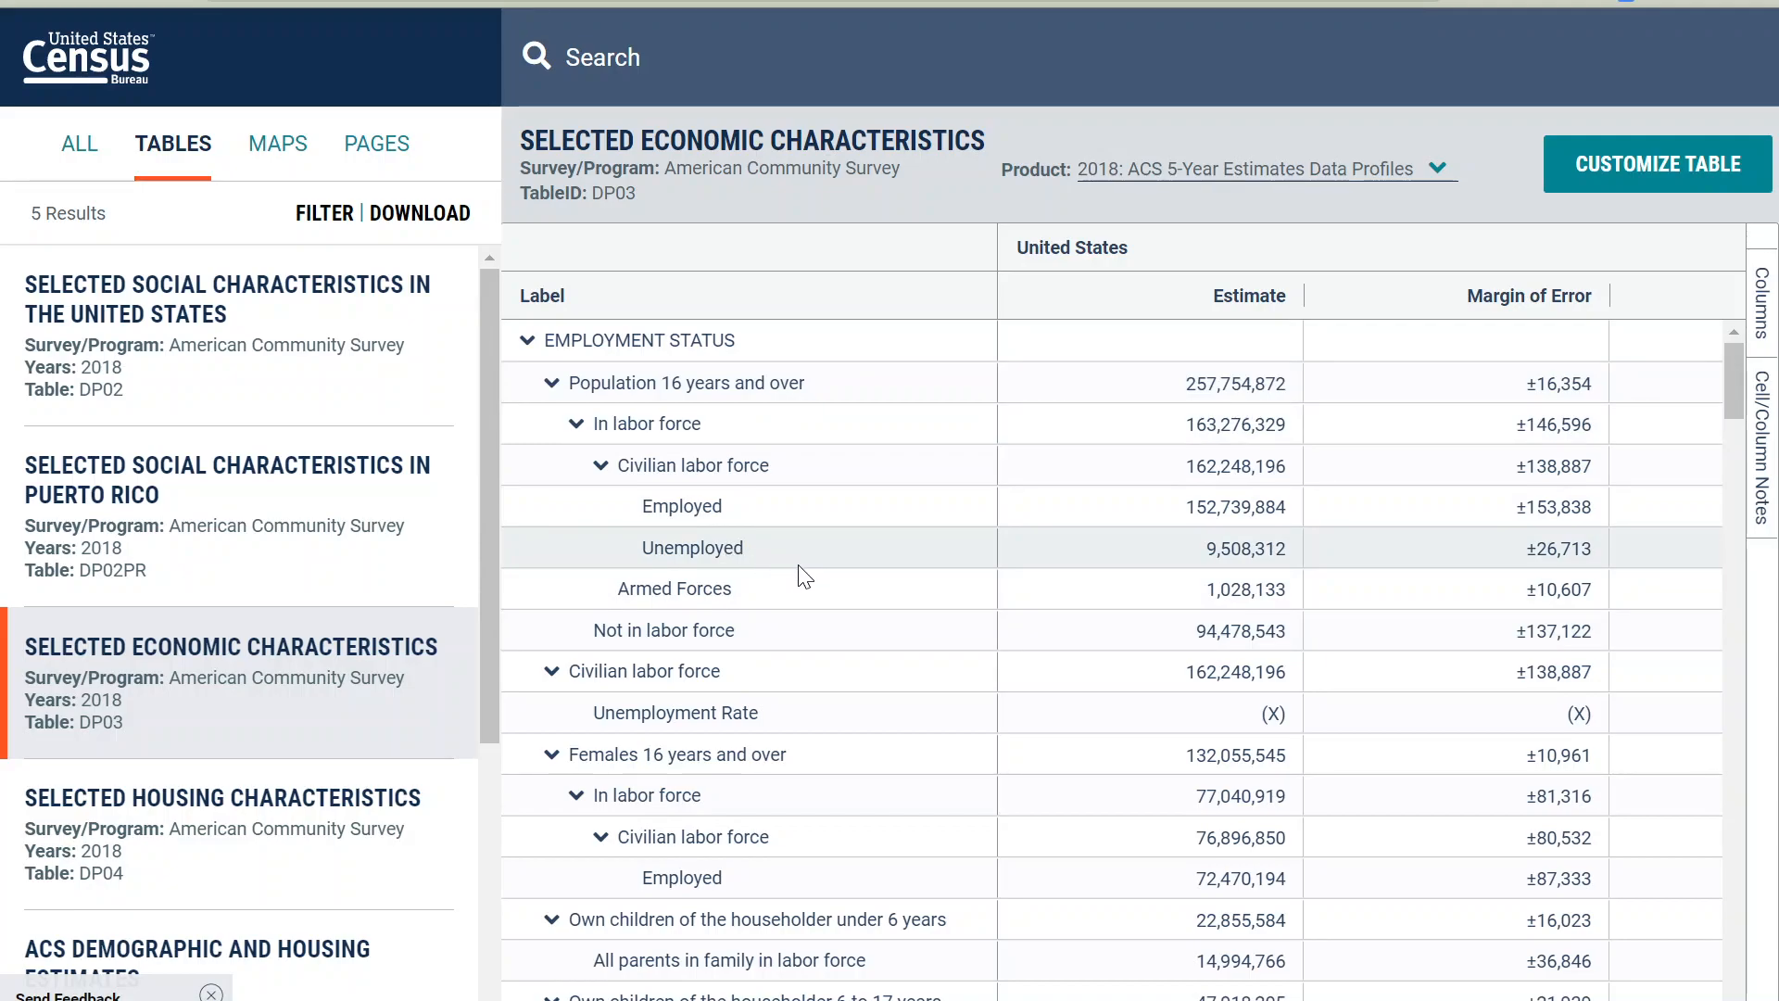
pyautogui.scroll(-6, 804, 582)
pyautogui.scroll(-14, 802, 582)
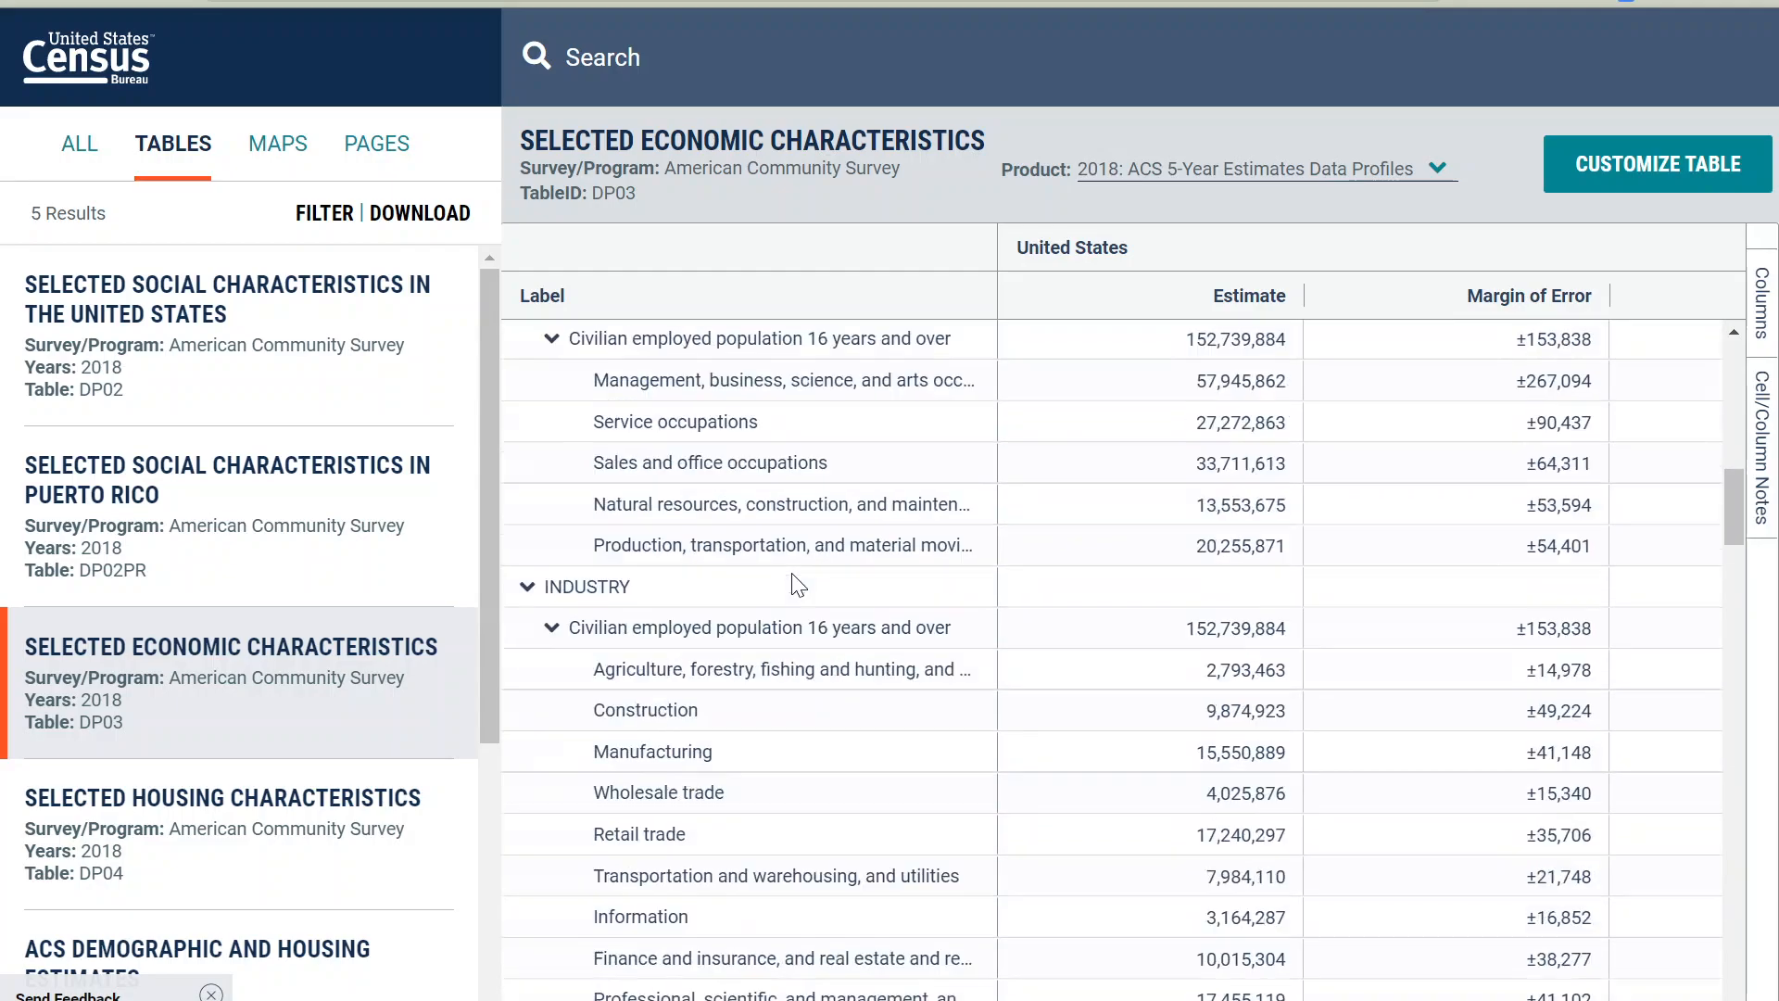
pyautogui.scroll(-3, 783, 587)
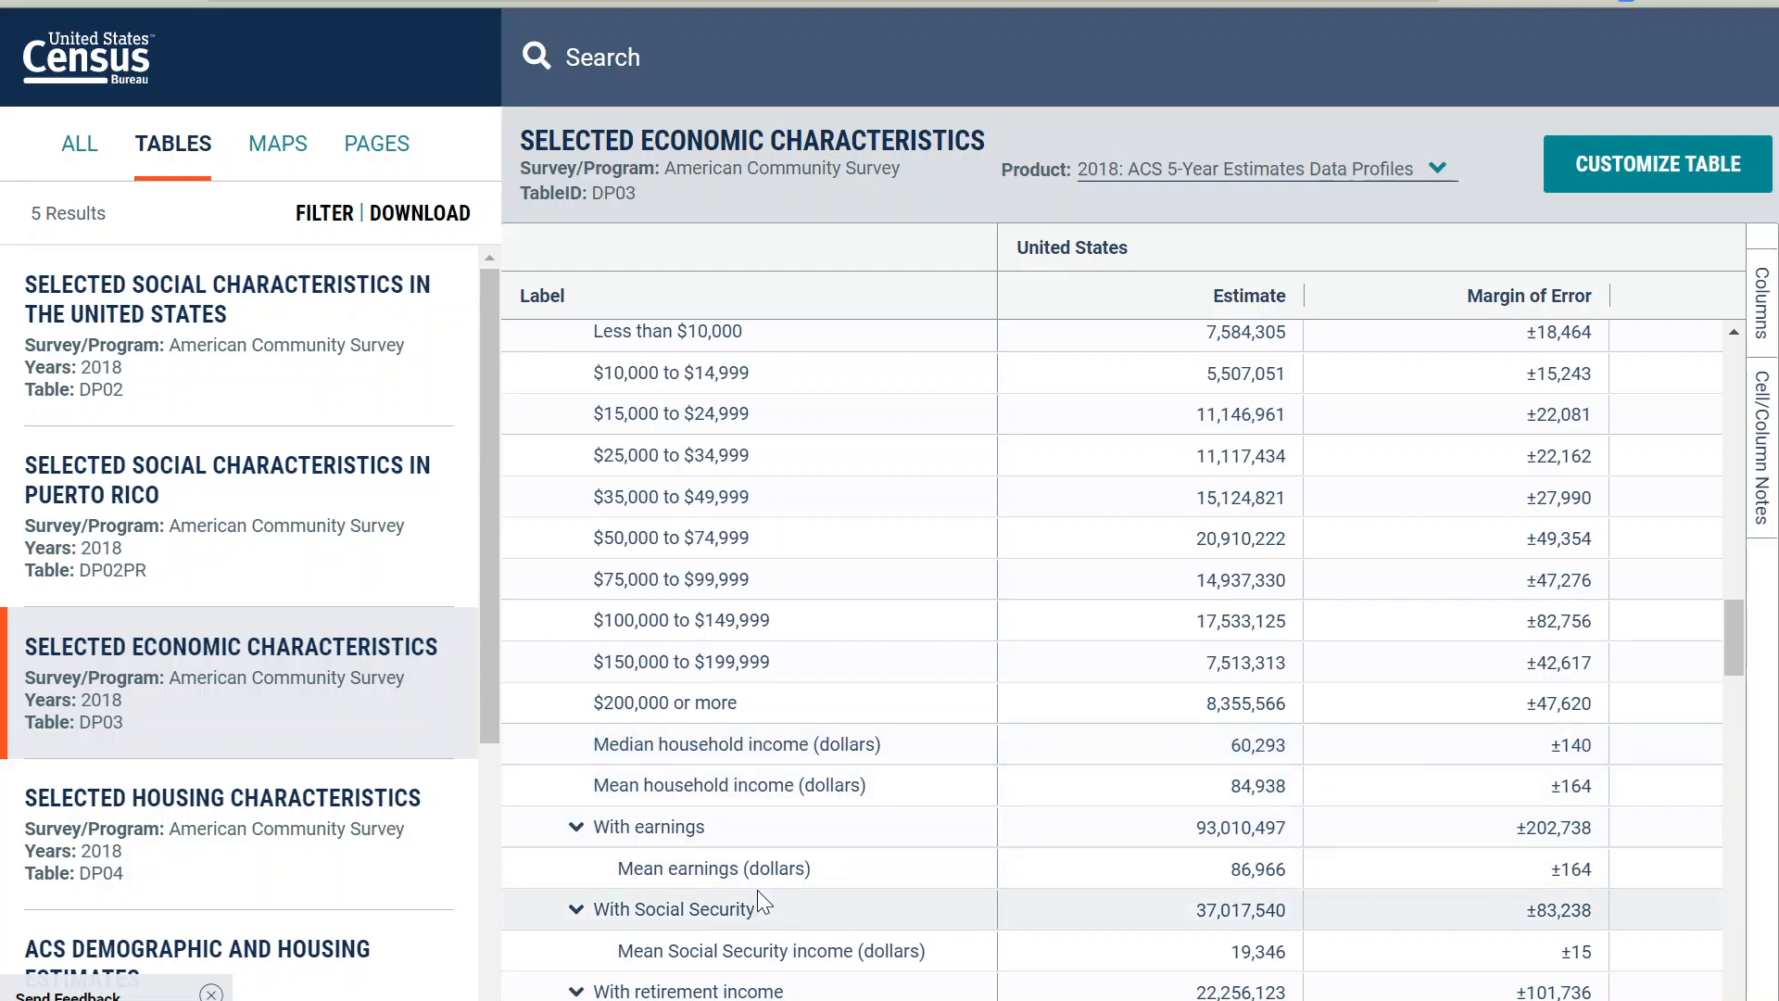
pyautogui.scroll(15, 791, 719)
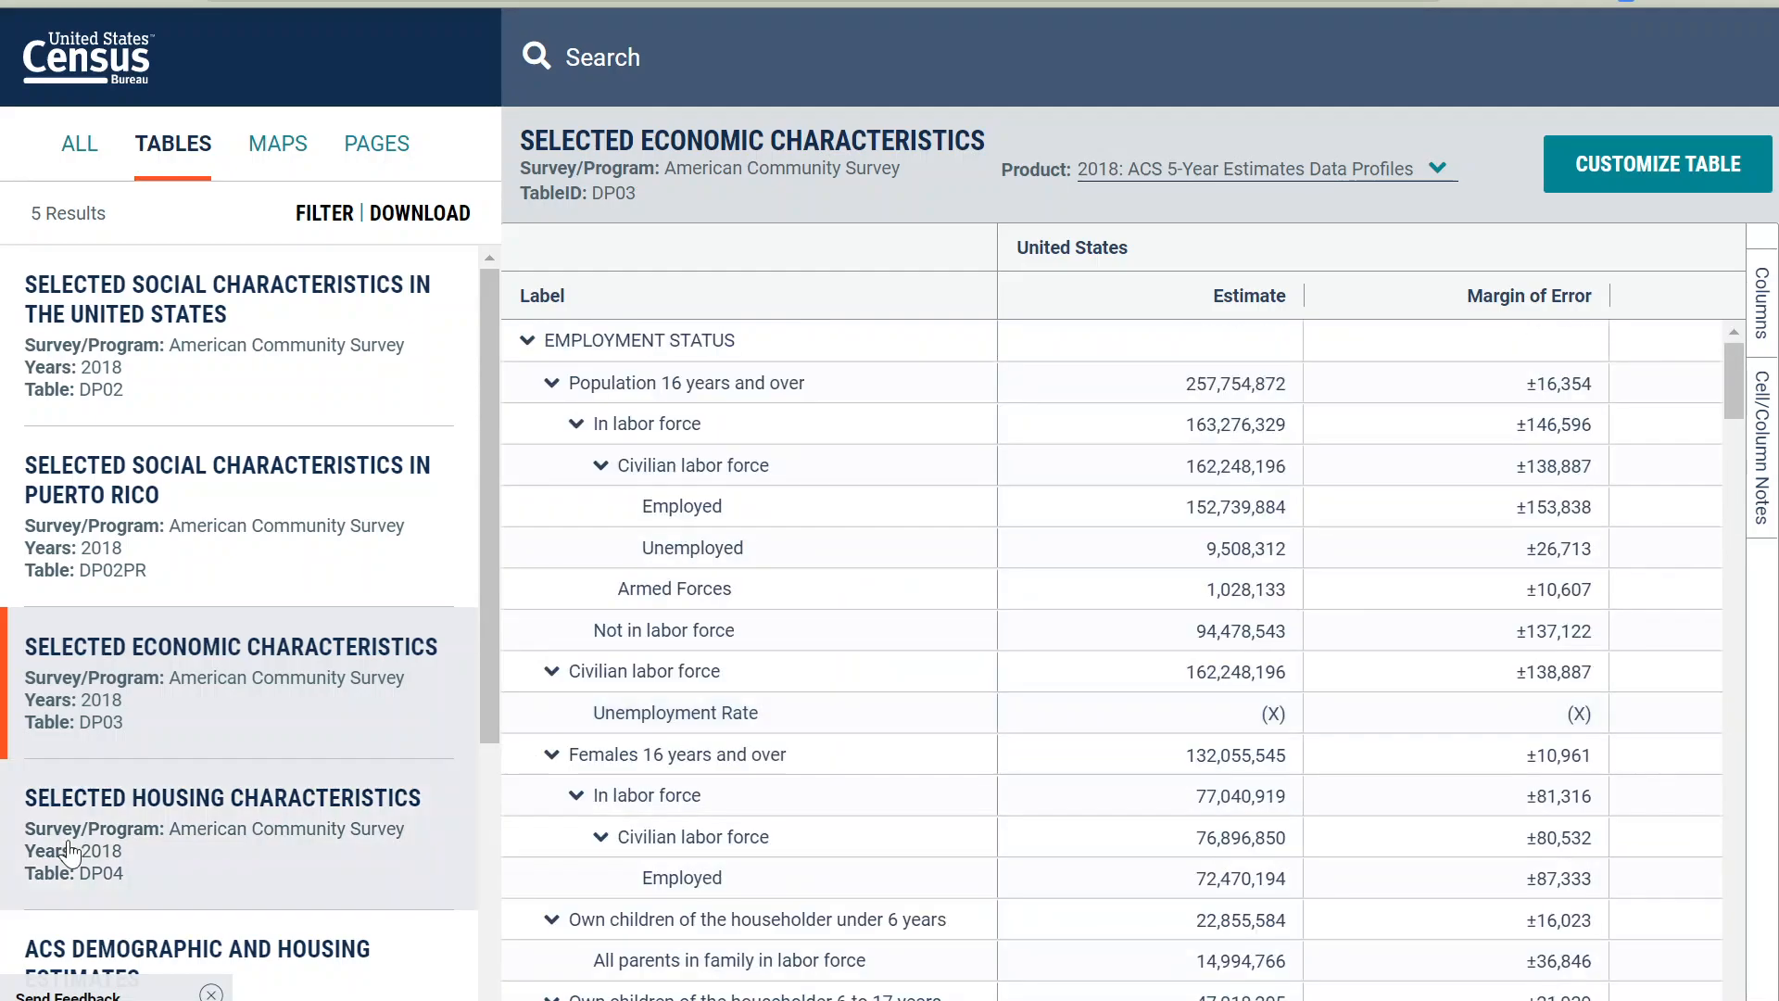
# Open the Selected Housing Characteristics table (DP04) and examine its variables from housing occupancy through home value and mortgage status.
pyautogui.click(278, 846)
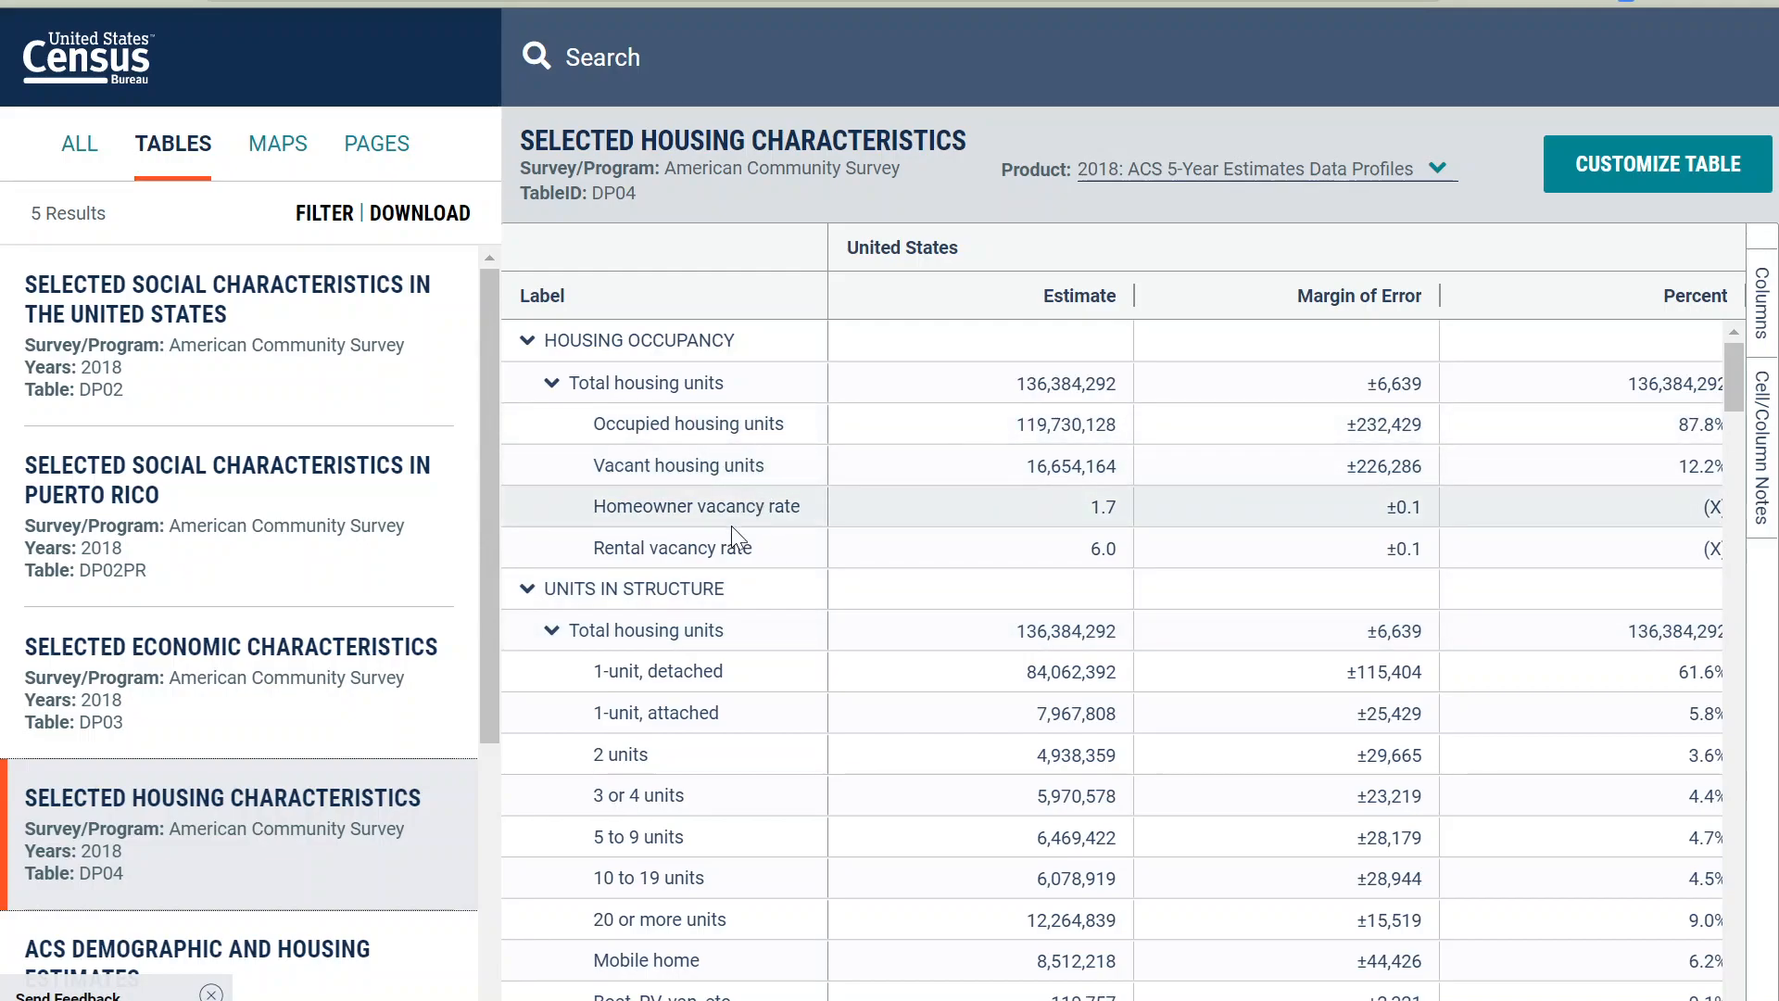
pyautogui.scroll(-5, 747, 501)
pyautogui.scroll(3, 741, 581)
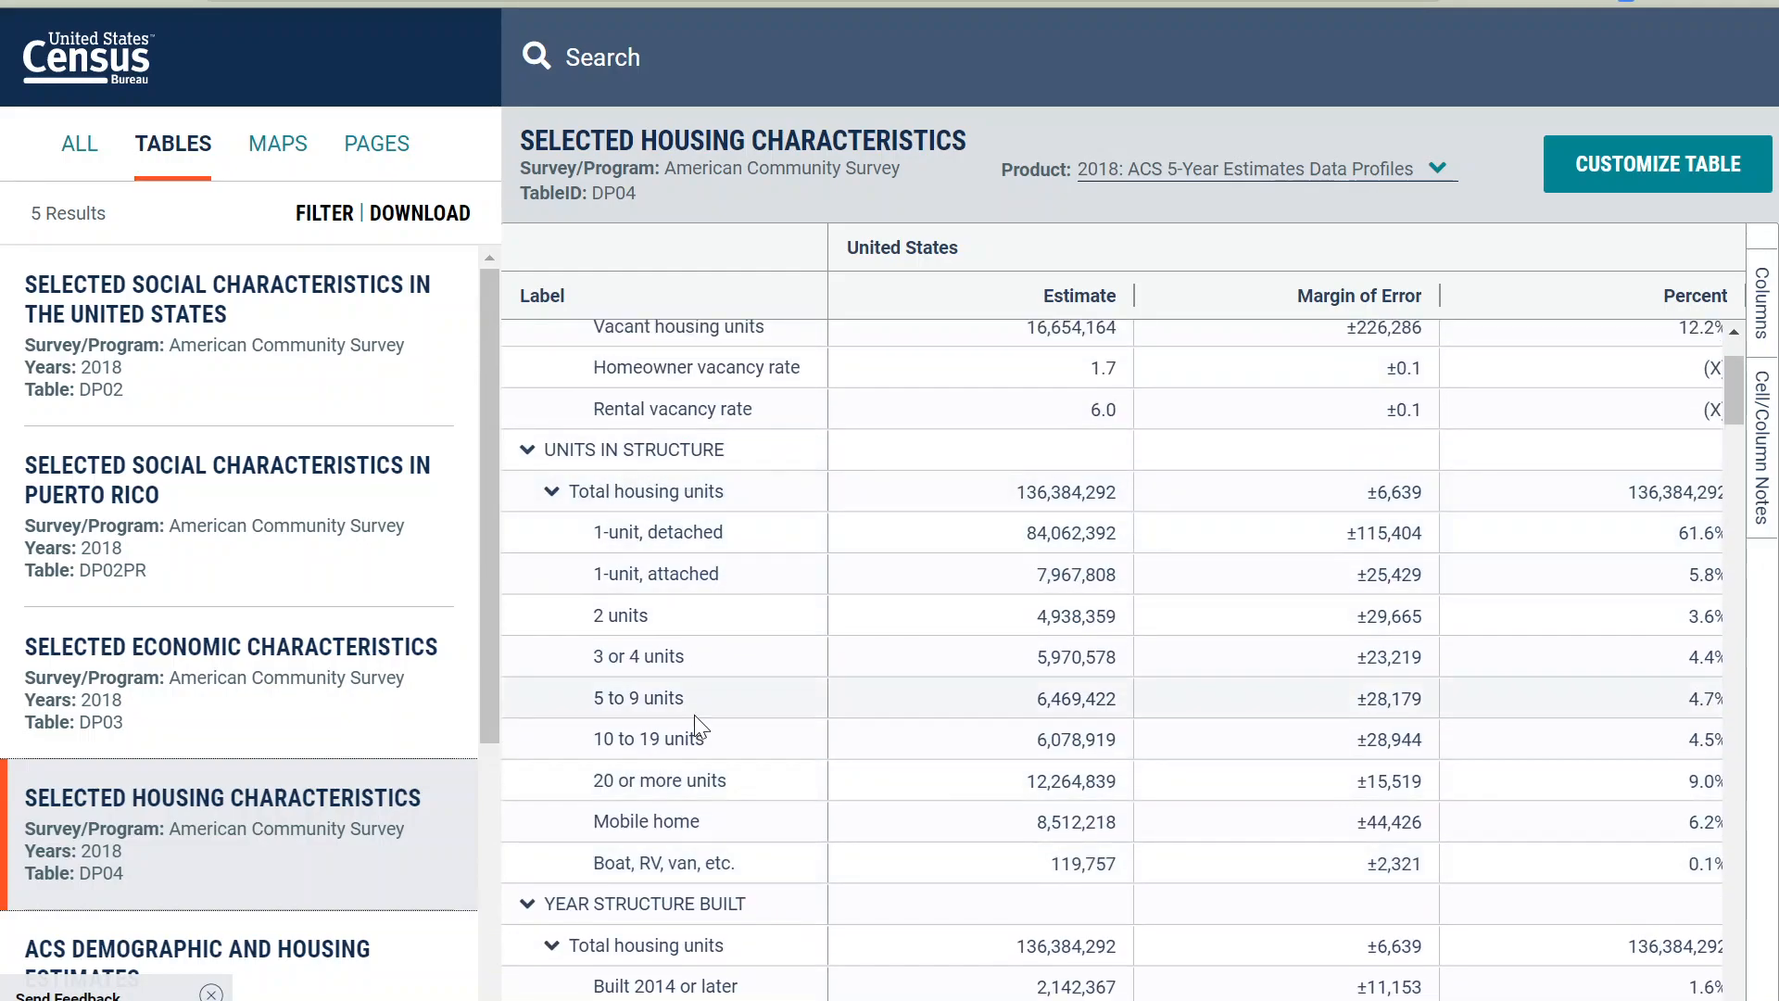
pyautogui.scroll(-15, 710, 705)
pyautogui.scroll(-10, 711, 704)
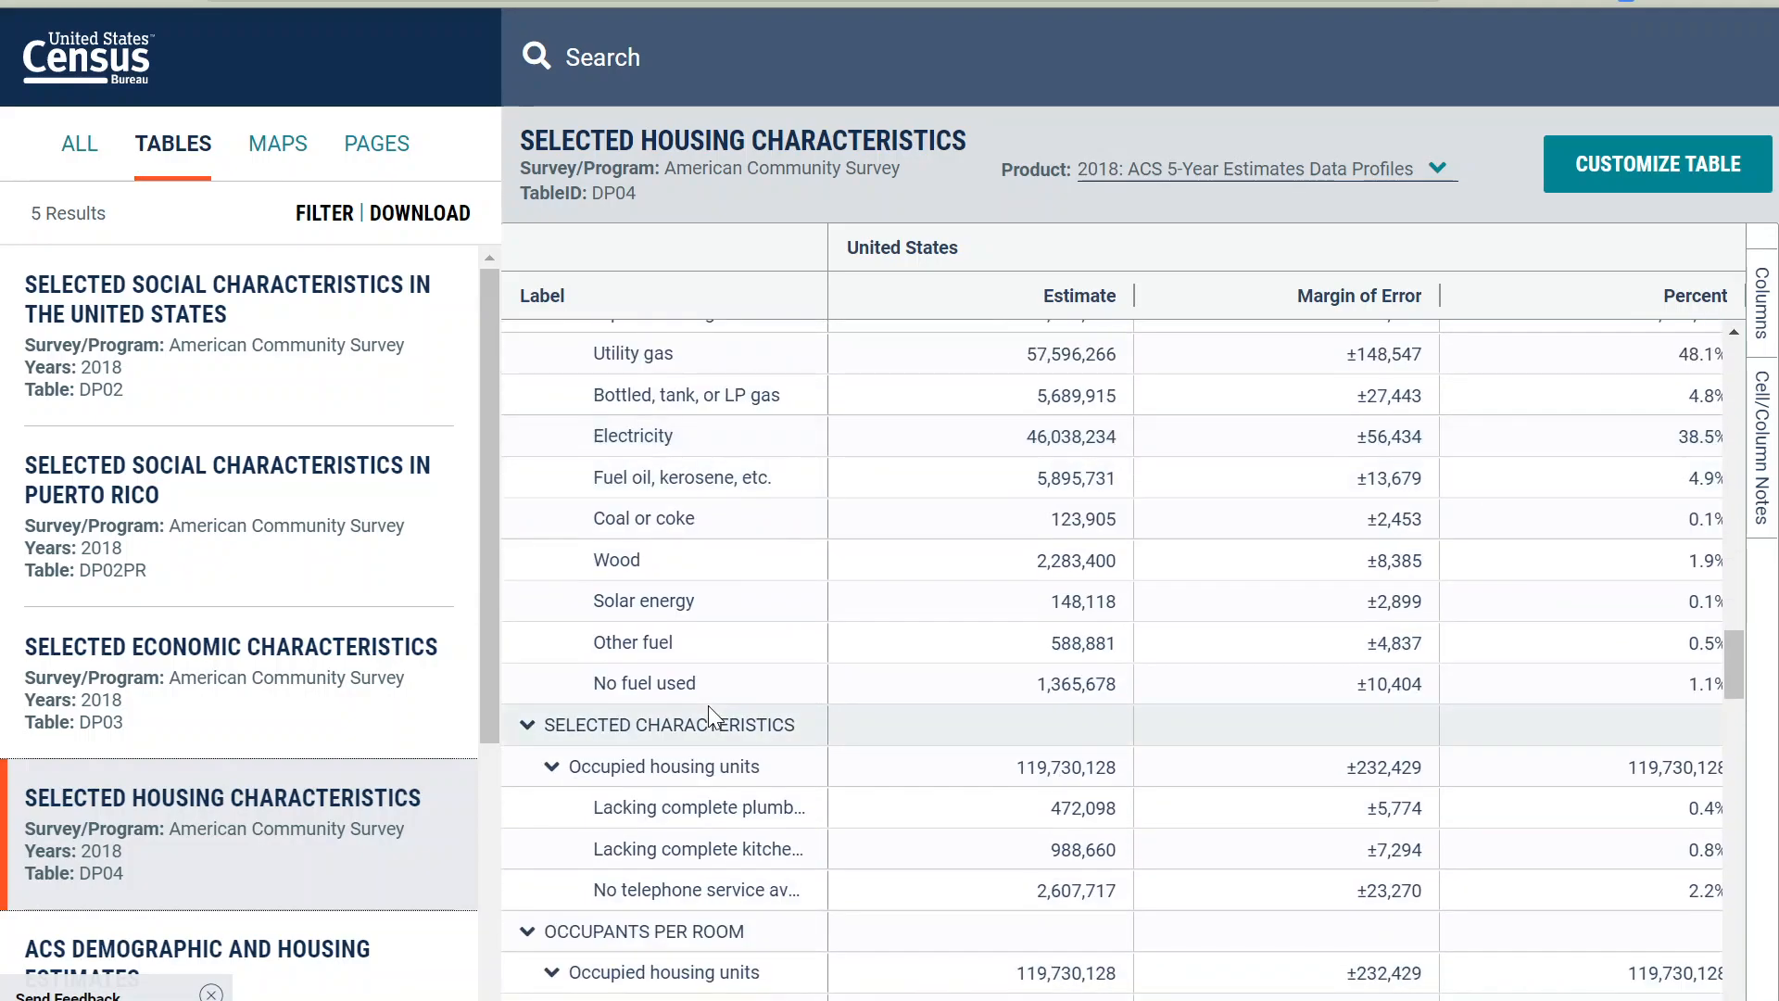
pyautogui.scroll(-10, 710, 704)
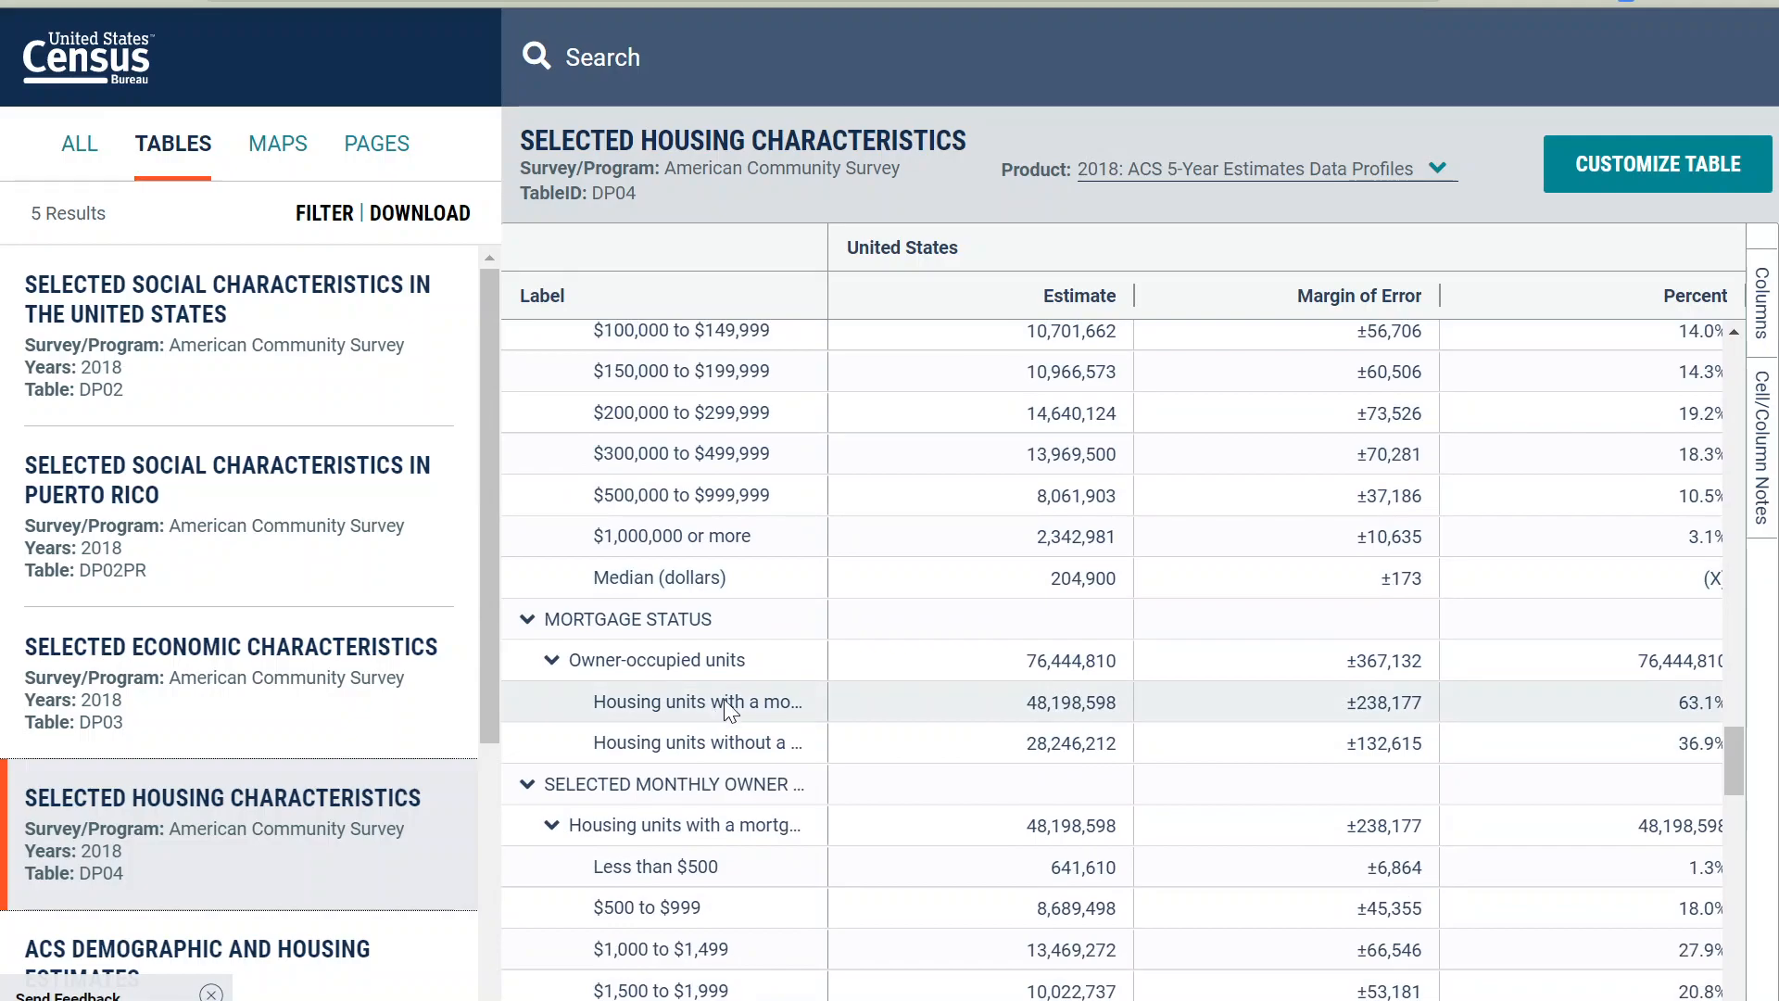
pyautogui.scroll(6, 649, 649)
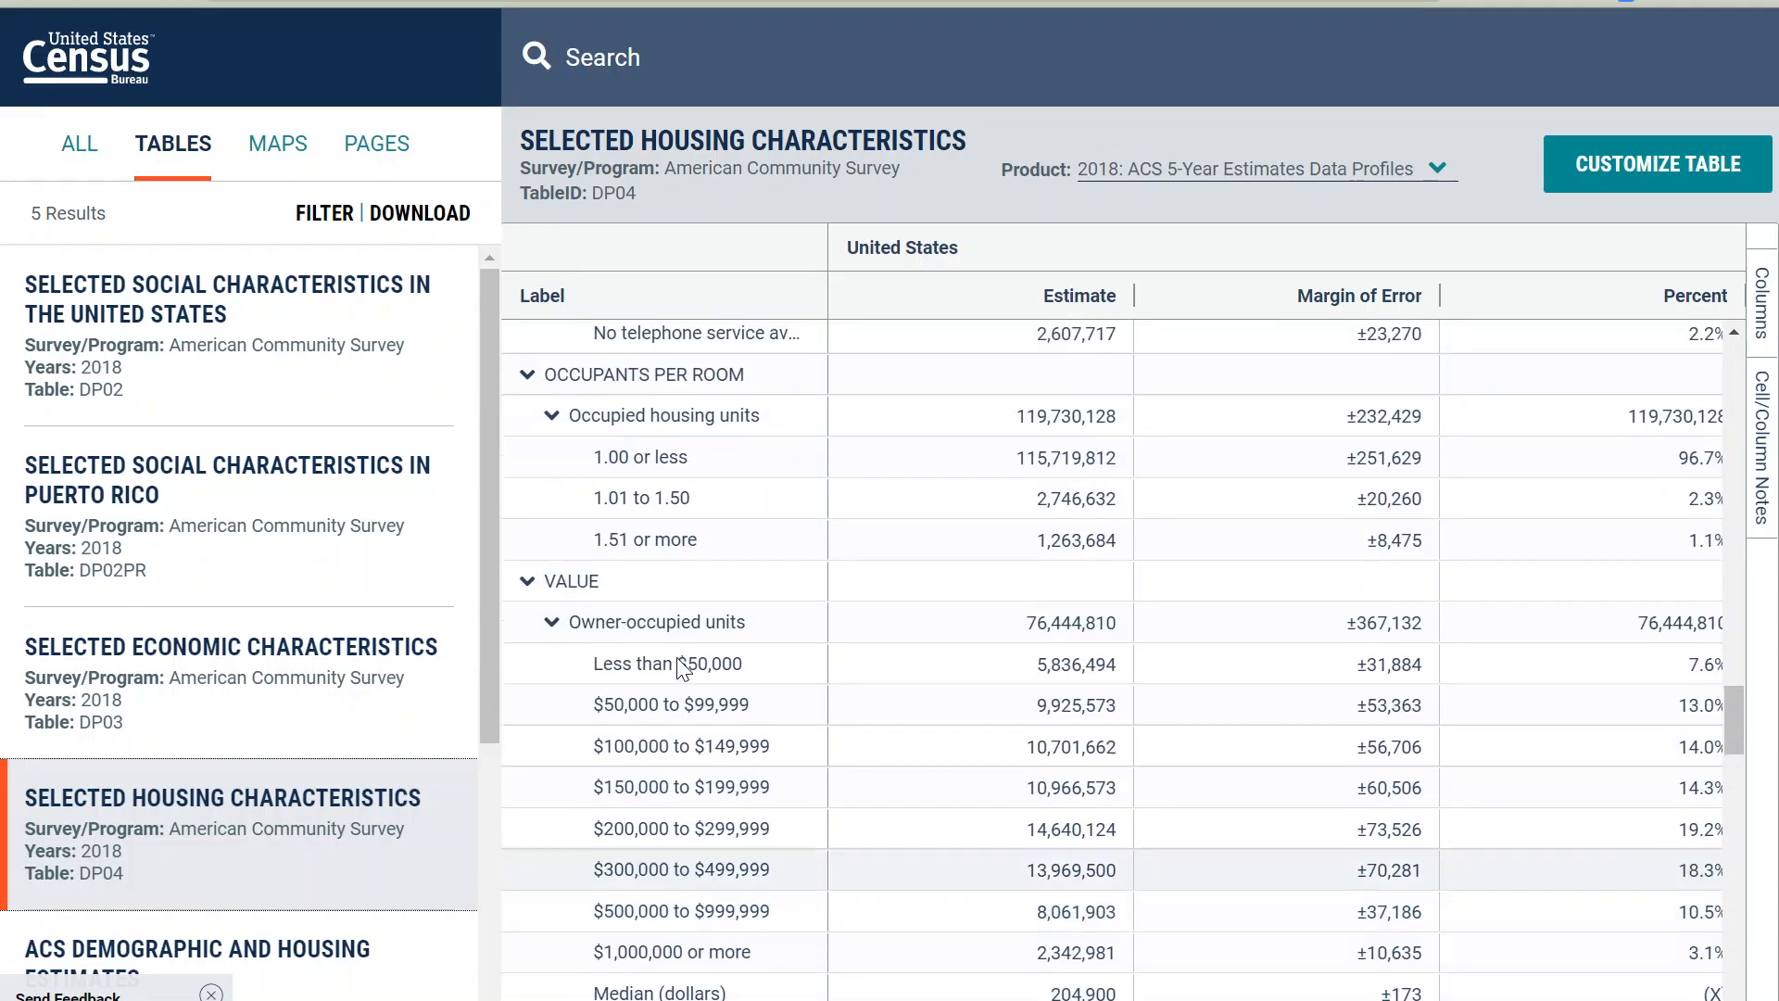
pyautogui.scroll(-1, 643, 719)
pyautogui.scroll(-3, 697, 714)
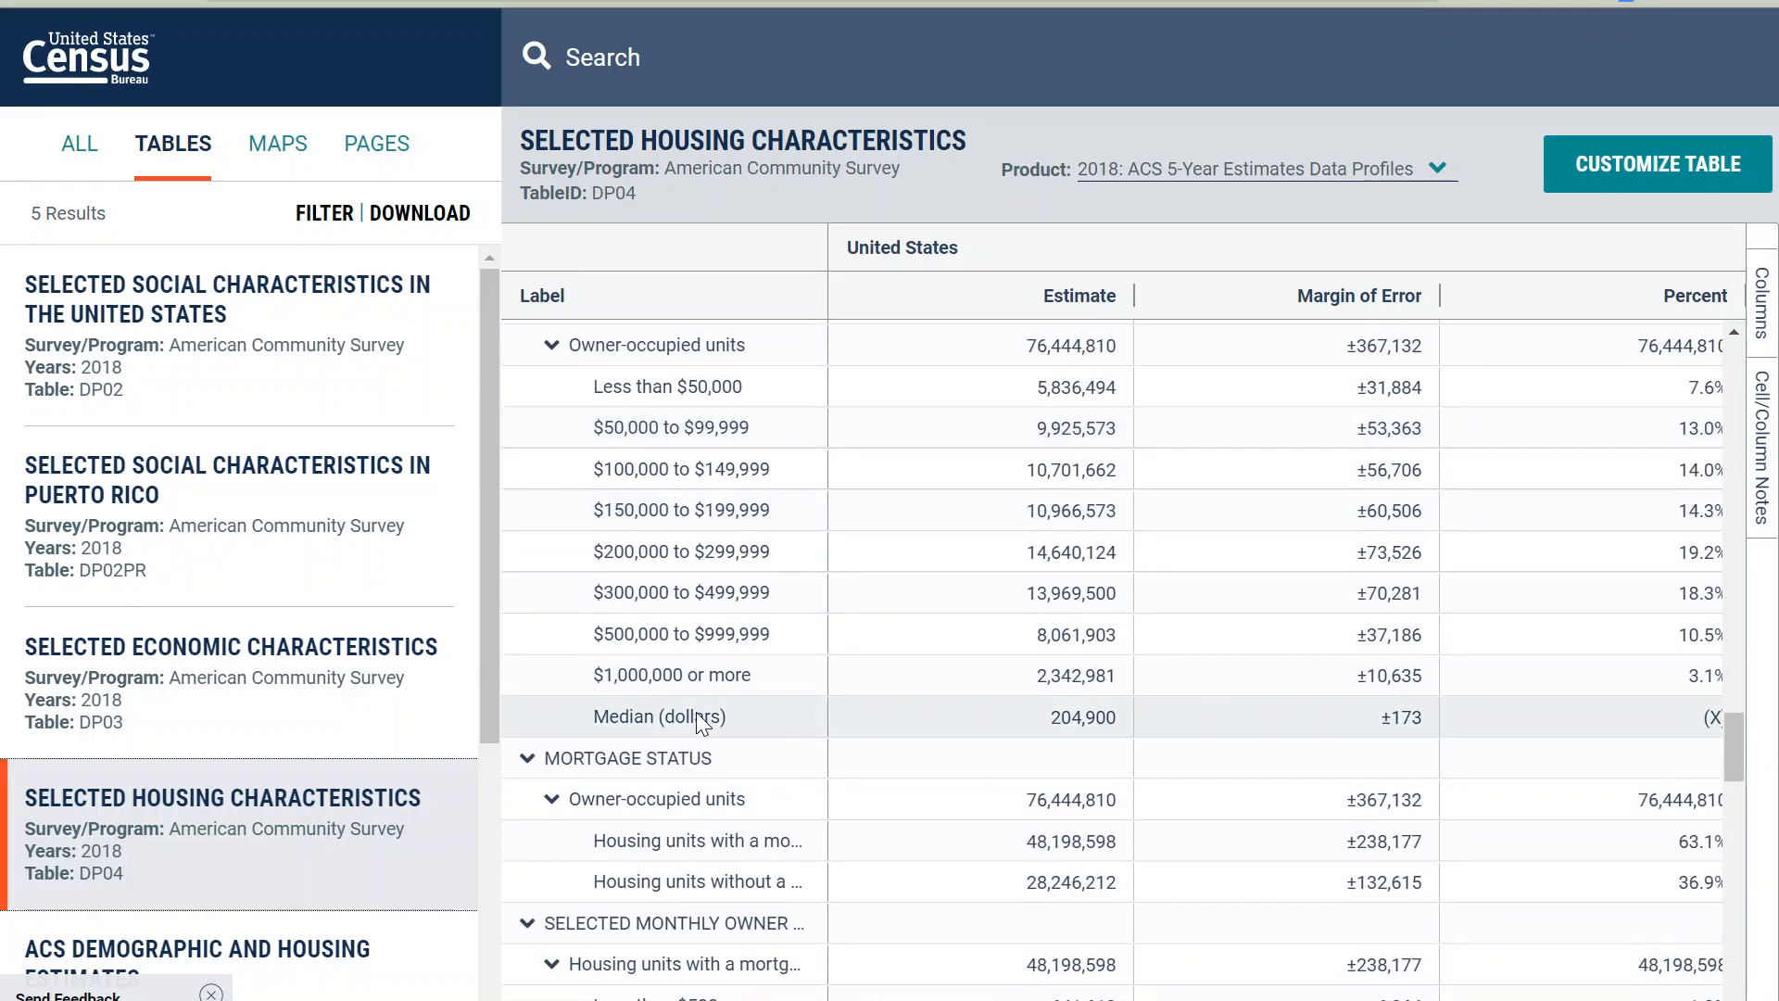
pyautogui.scroll(-1, 726, 774)
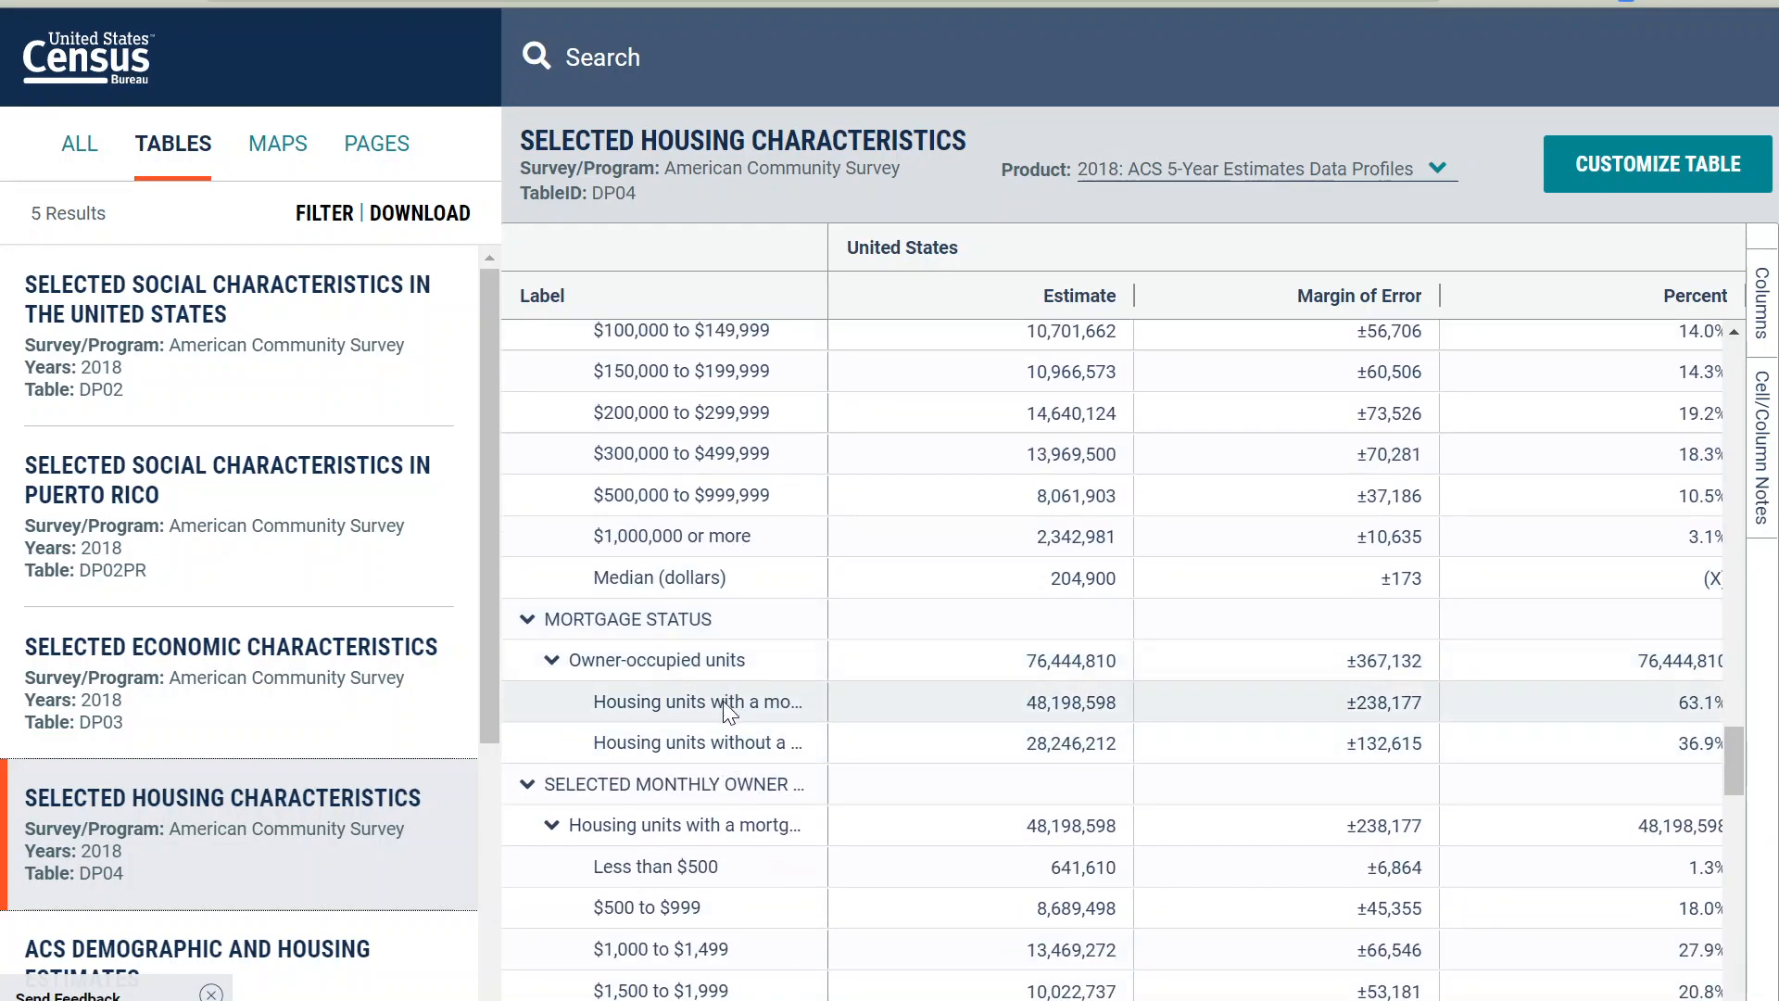
# Examine the selected monthly owner costs, gross rent and gross rent as a percentage of income sections in table DP04.
pyautogui.scroll(-4, 799, 713)
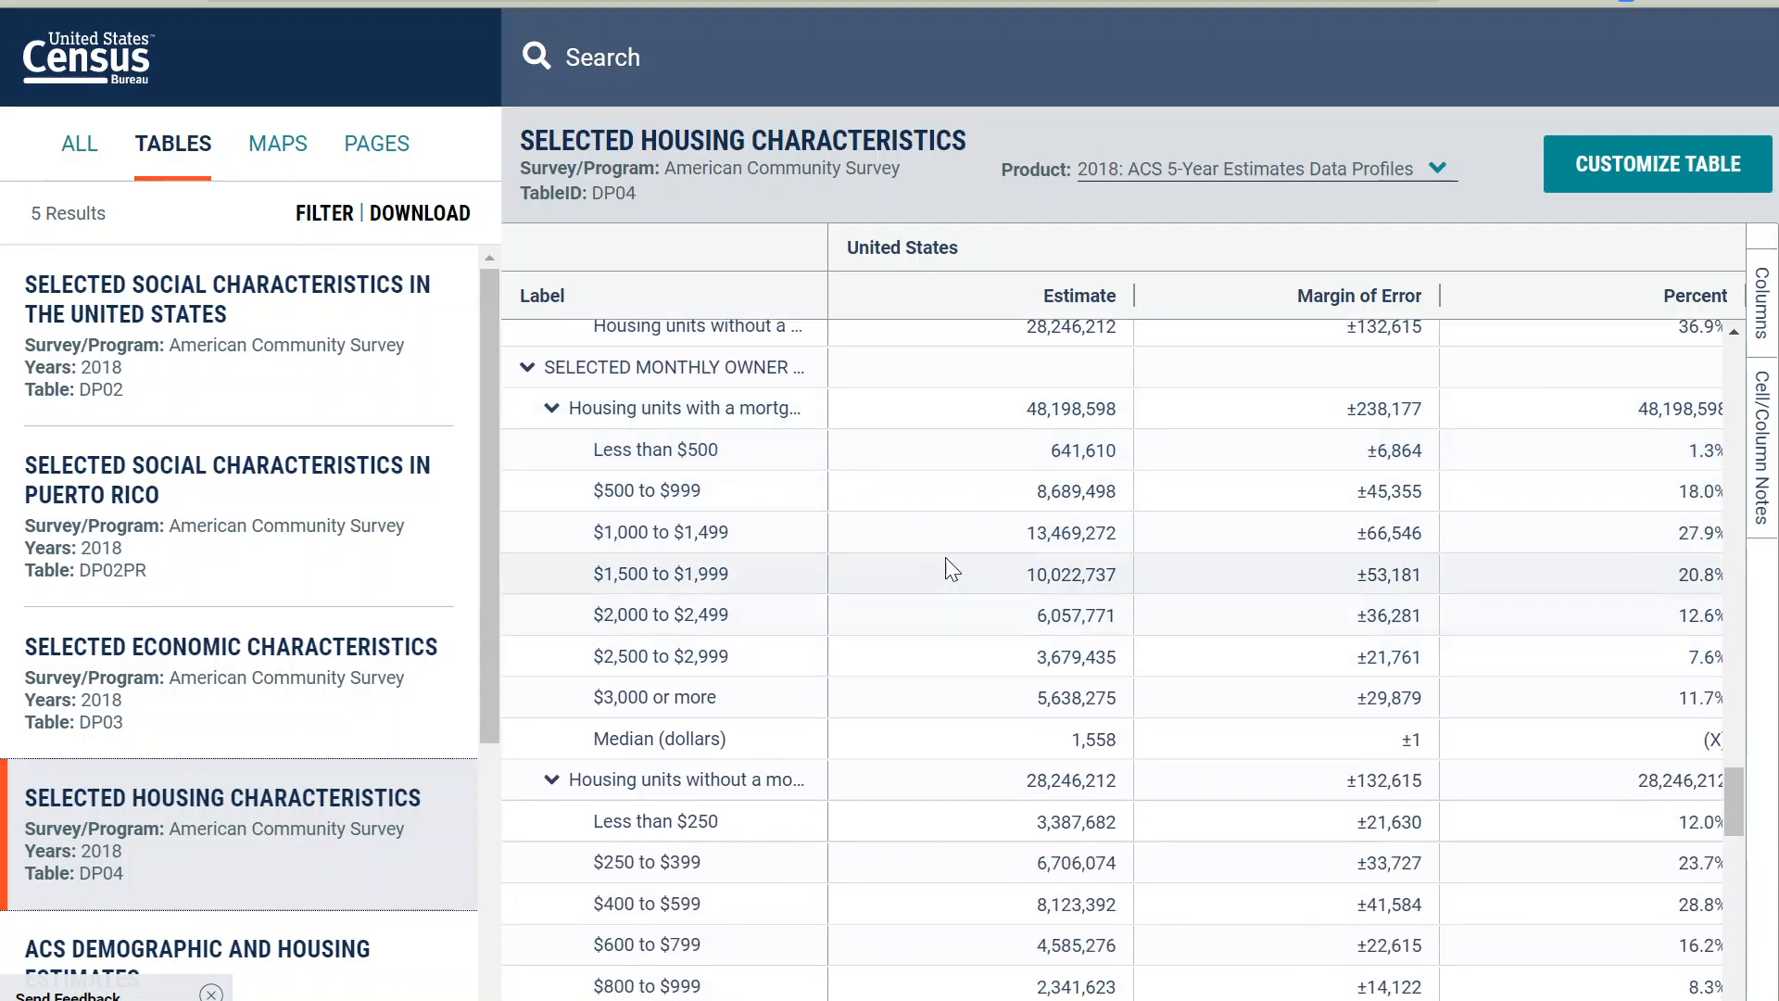
pyautogui.scroll(-2, 741, 603)
pyautogui.scroll(-5, 751, 602)
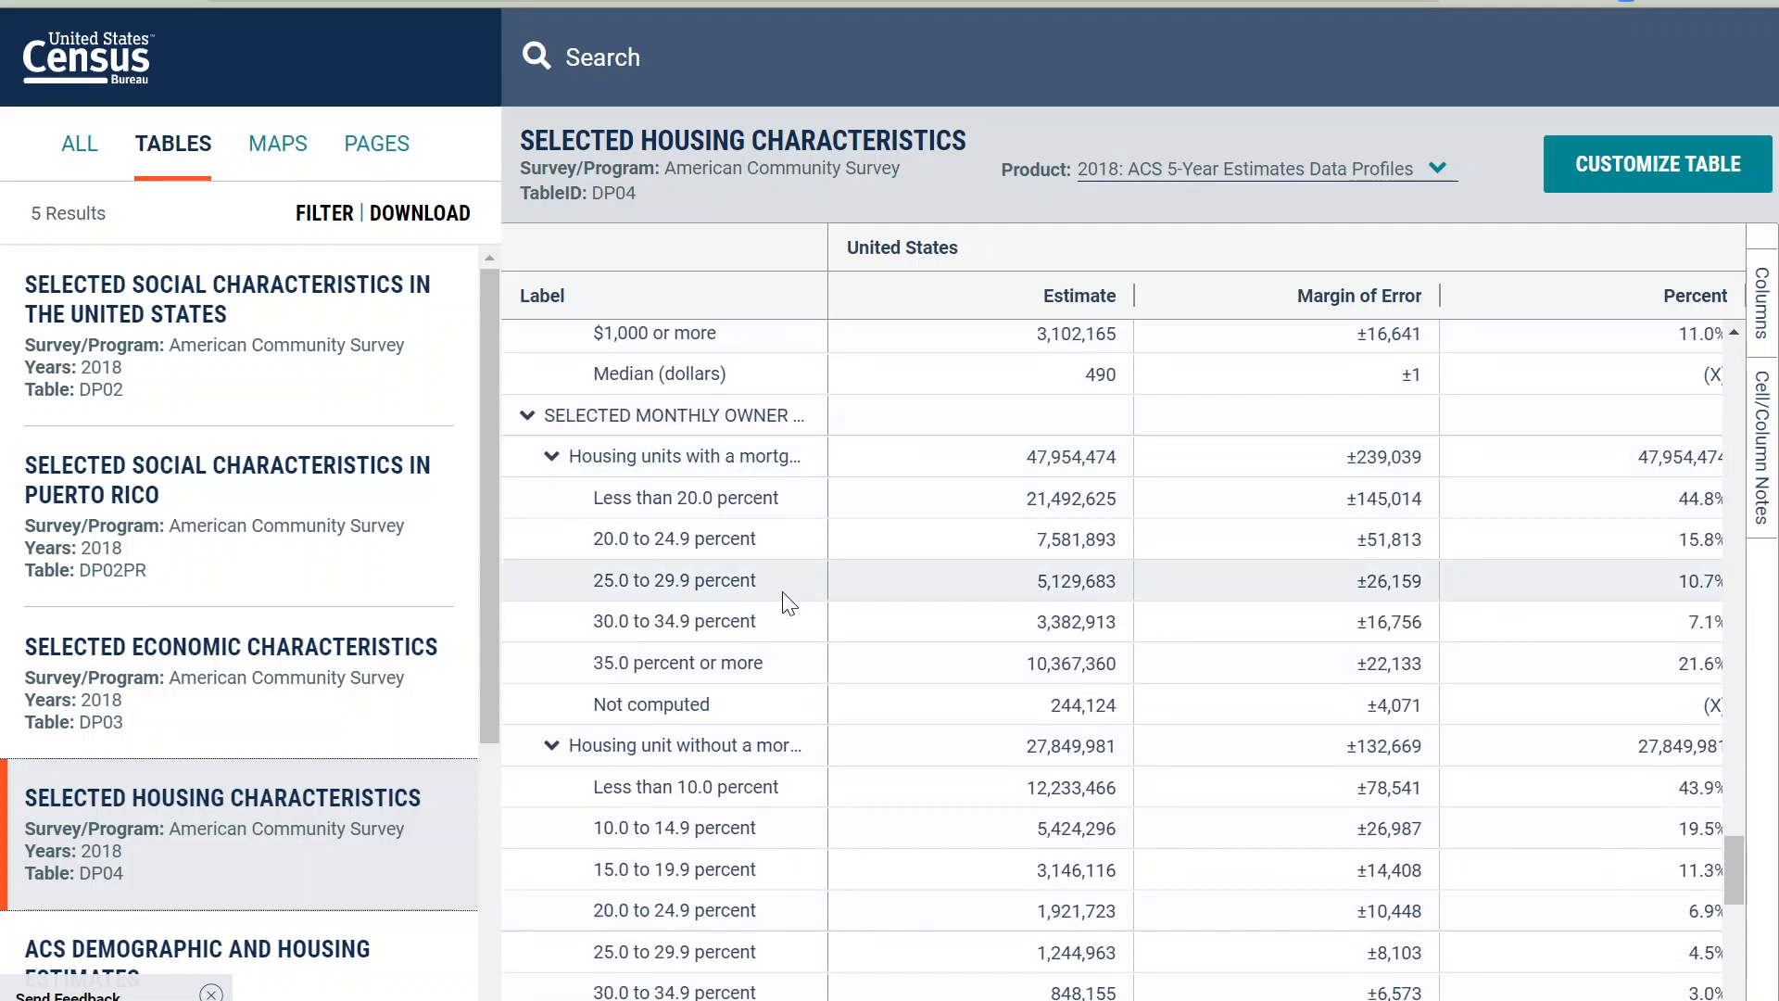
pyautogui.scroll(-8, 732, 547)
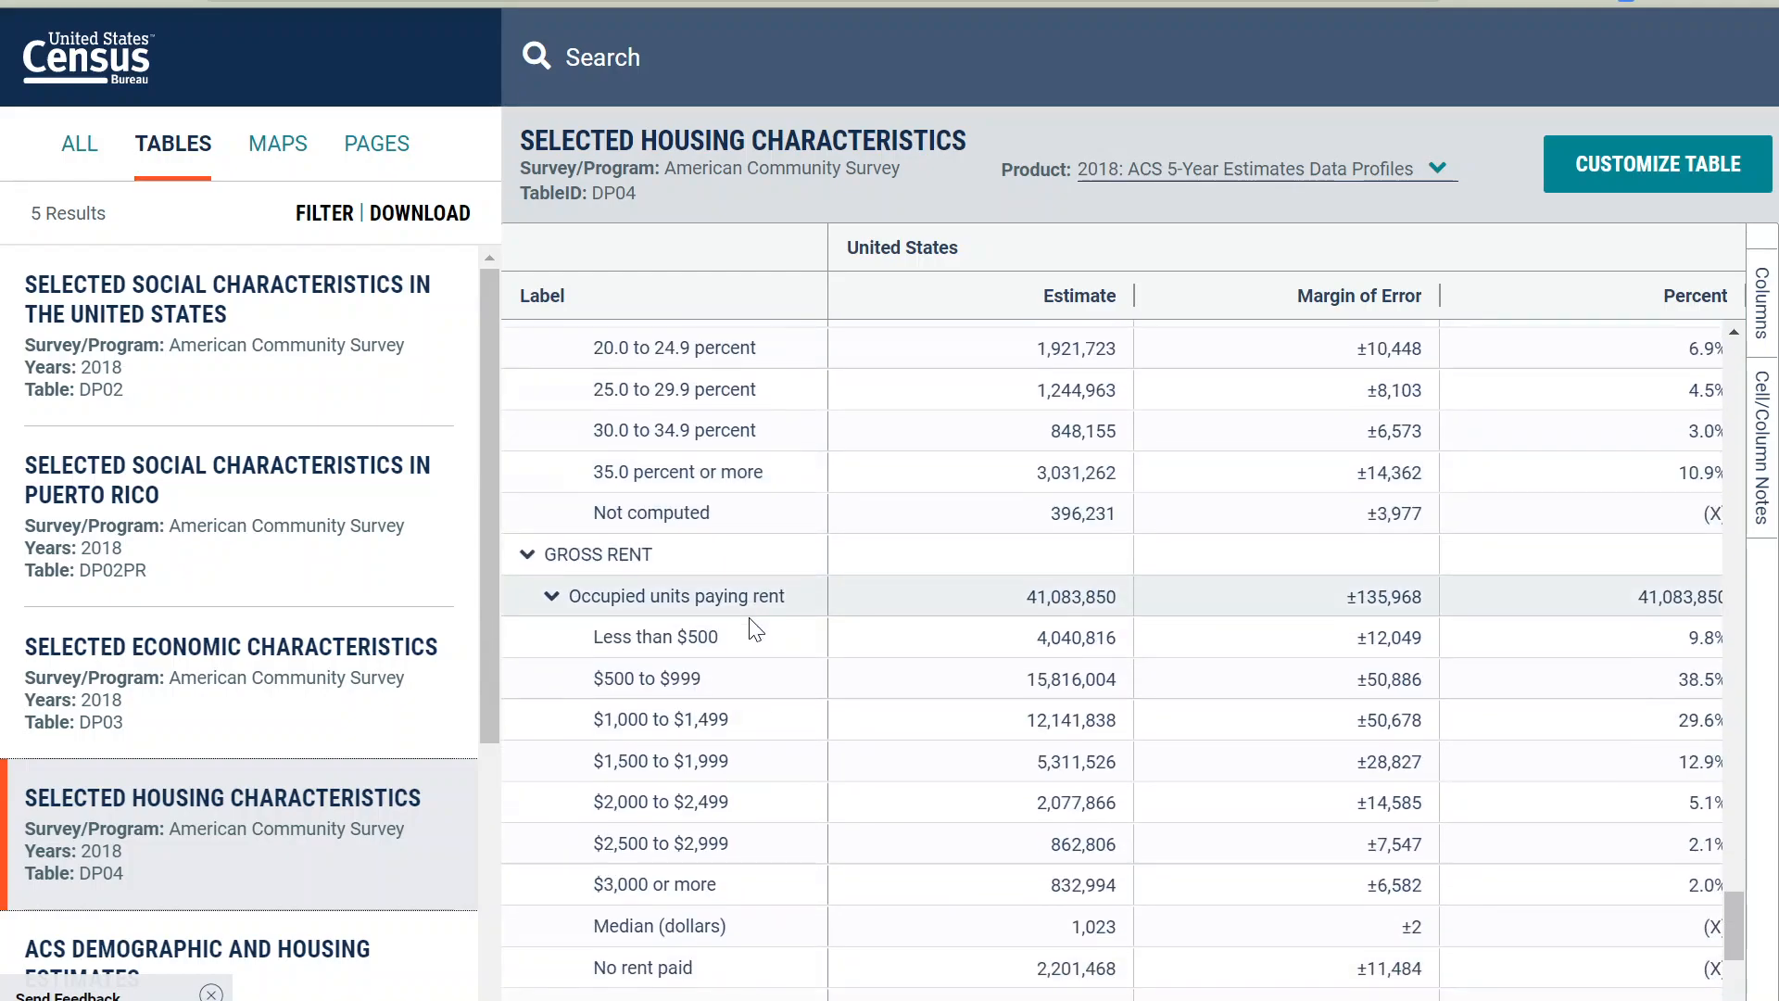
pyautogui.scroll(-1, 751, 621)
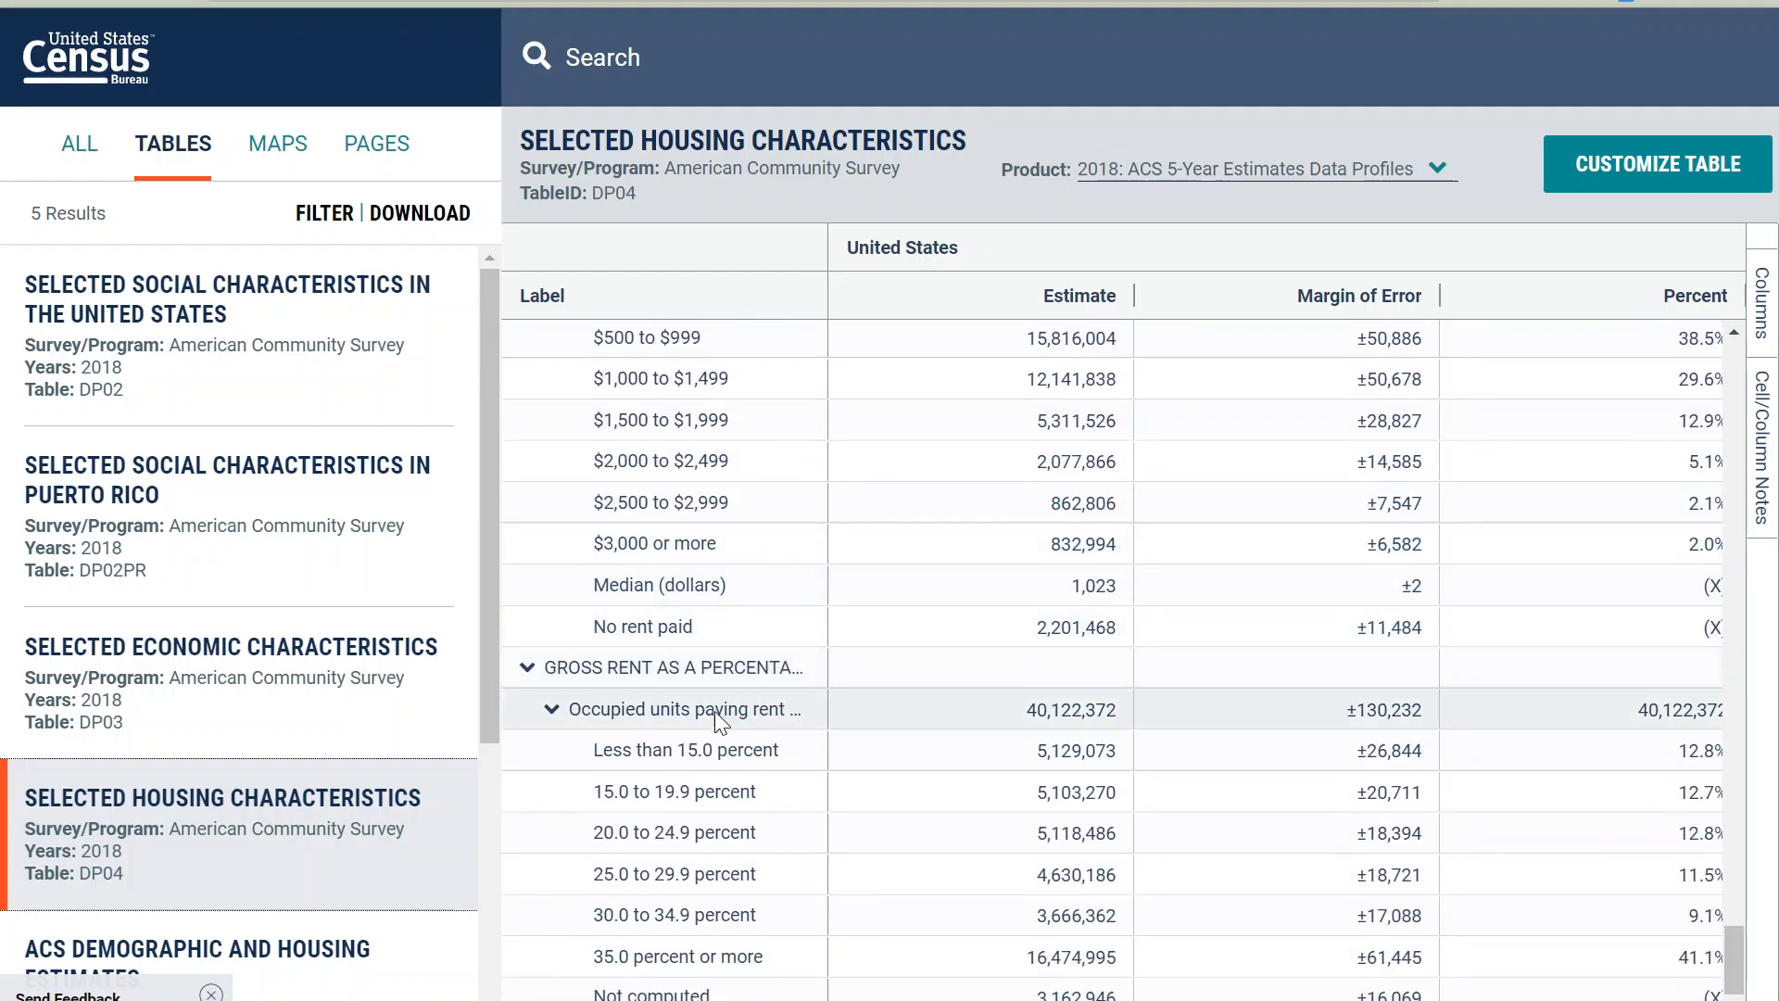
pyautogui.scroll(2, 748, 649)
pyautogui.scroll(-2, 751, 635)
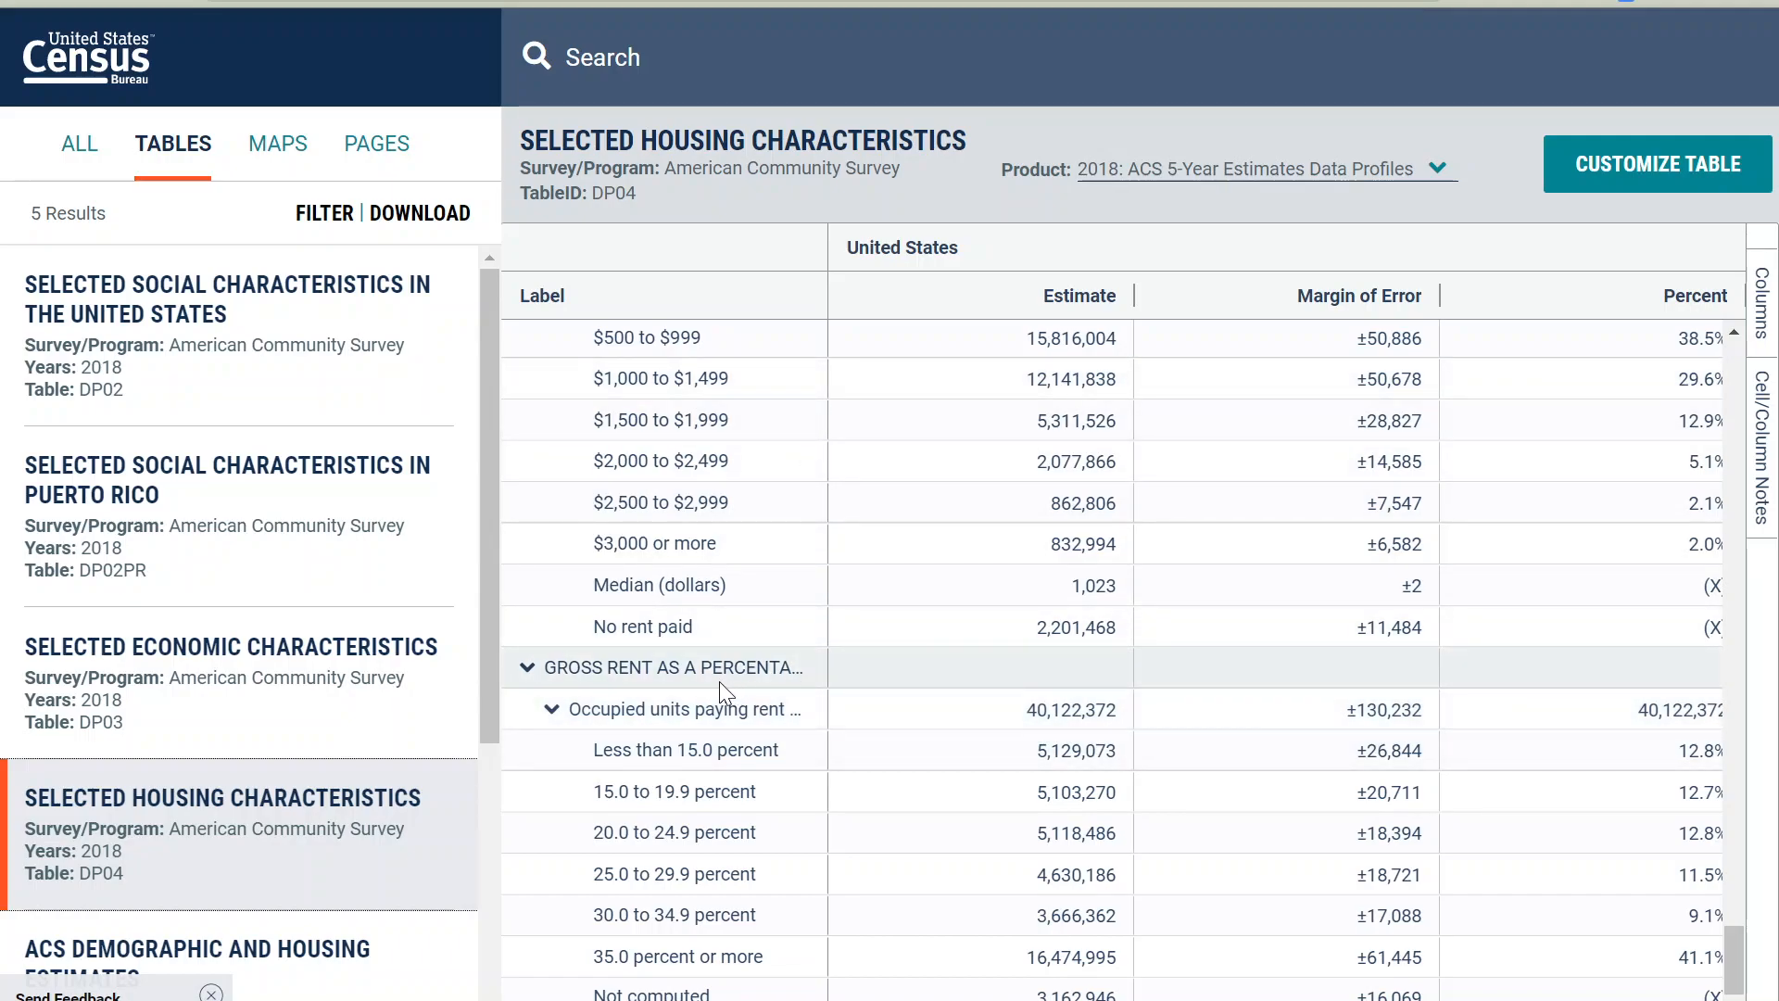
pyautogui.scroll(3, 719, 680)
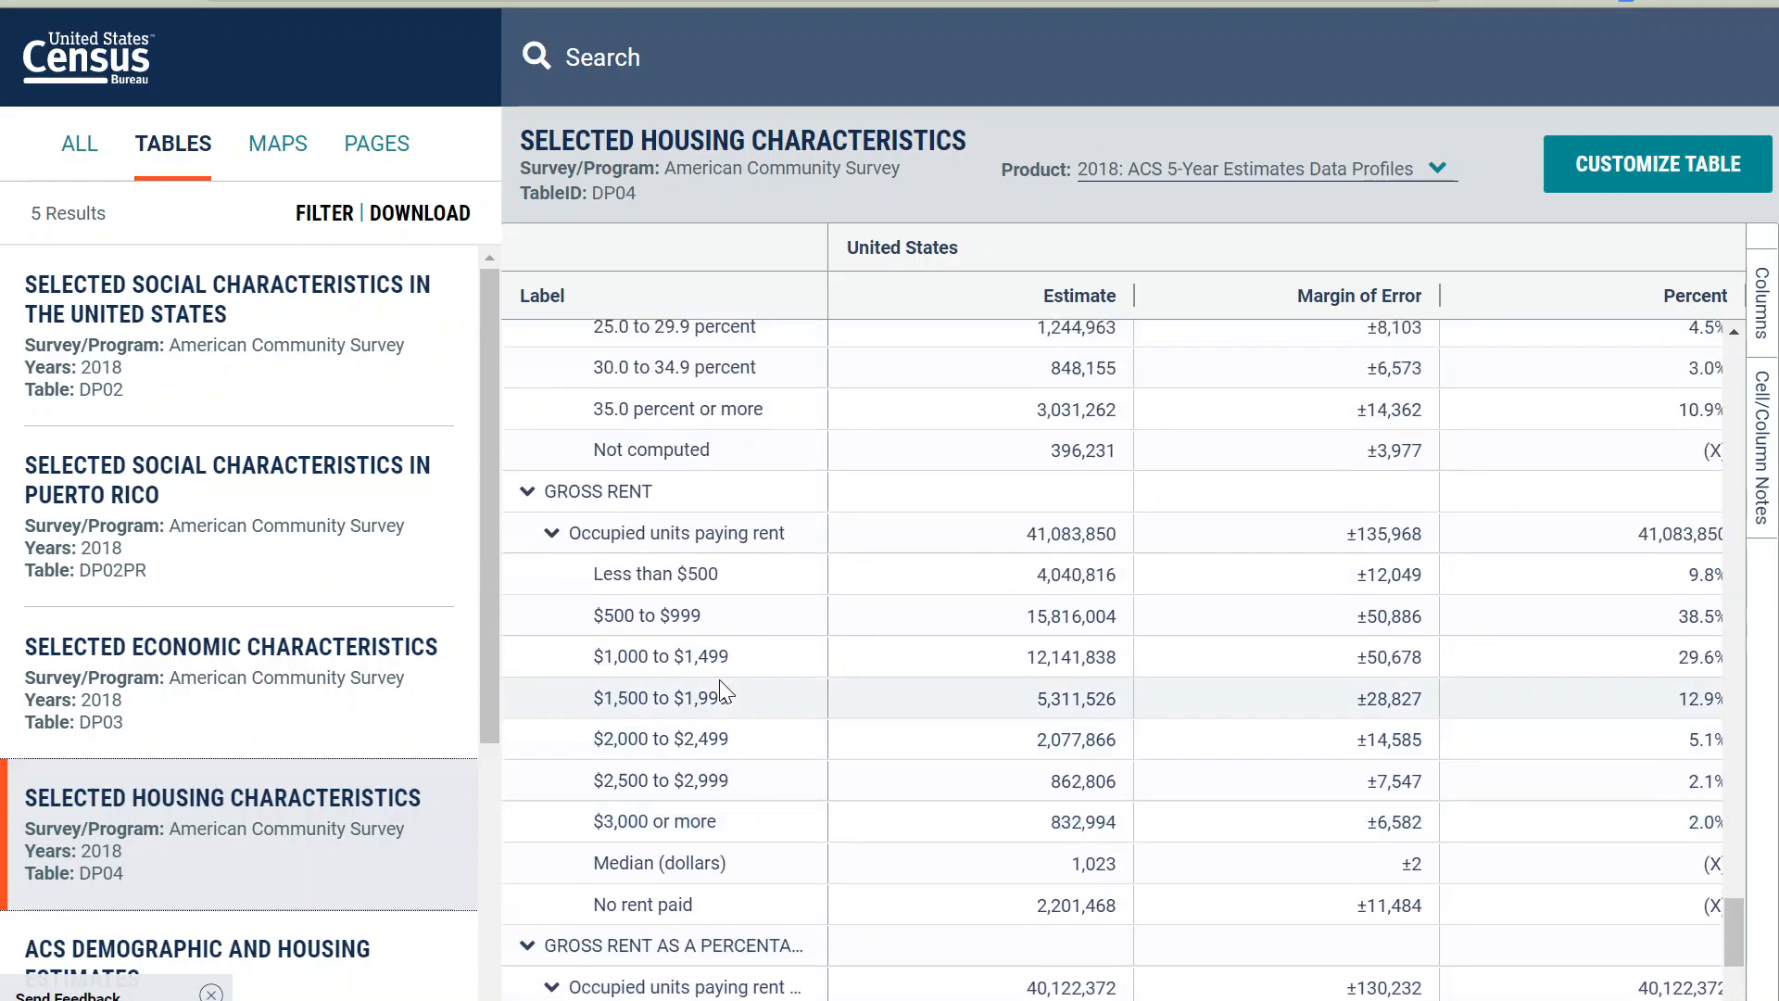
pyautogui.scroll(-3, 719, 681)
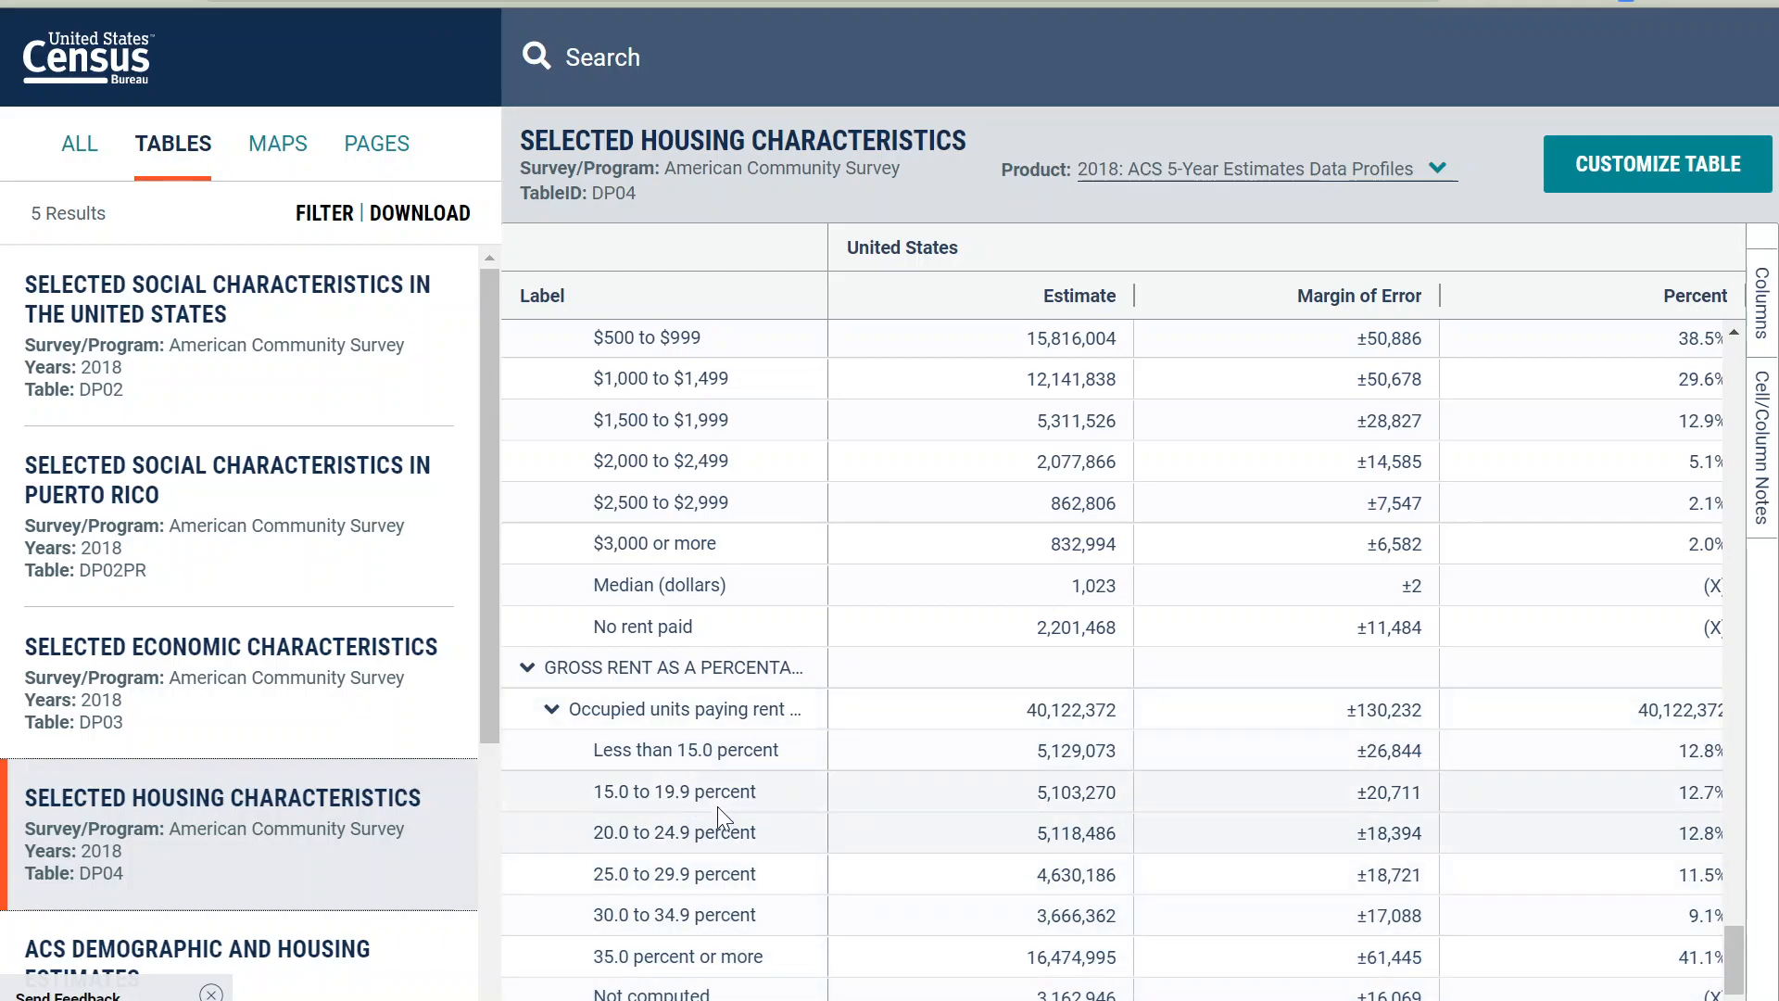
pyautogui.scroll(8, 732, 834)
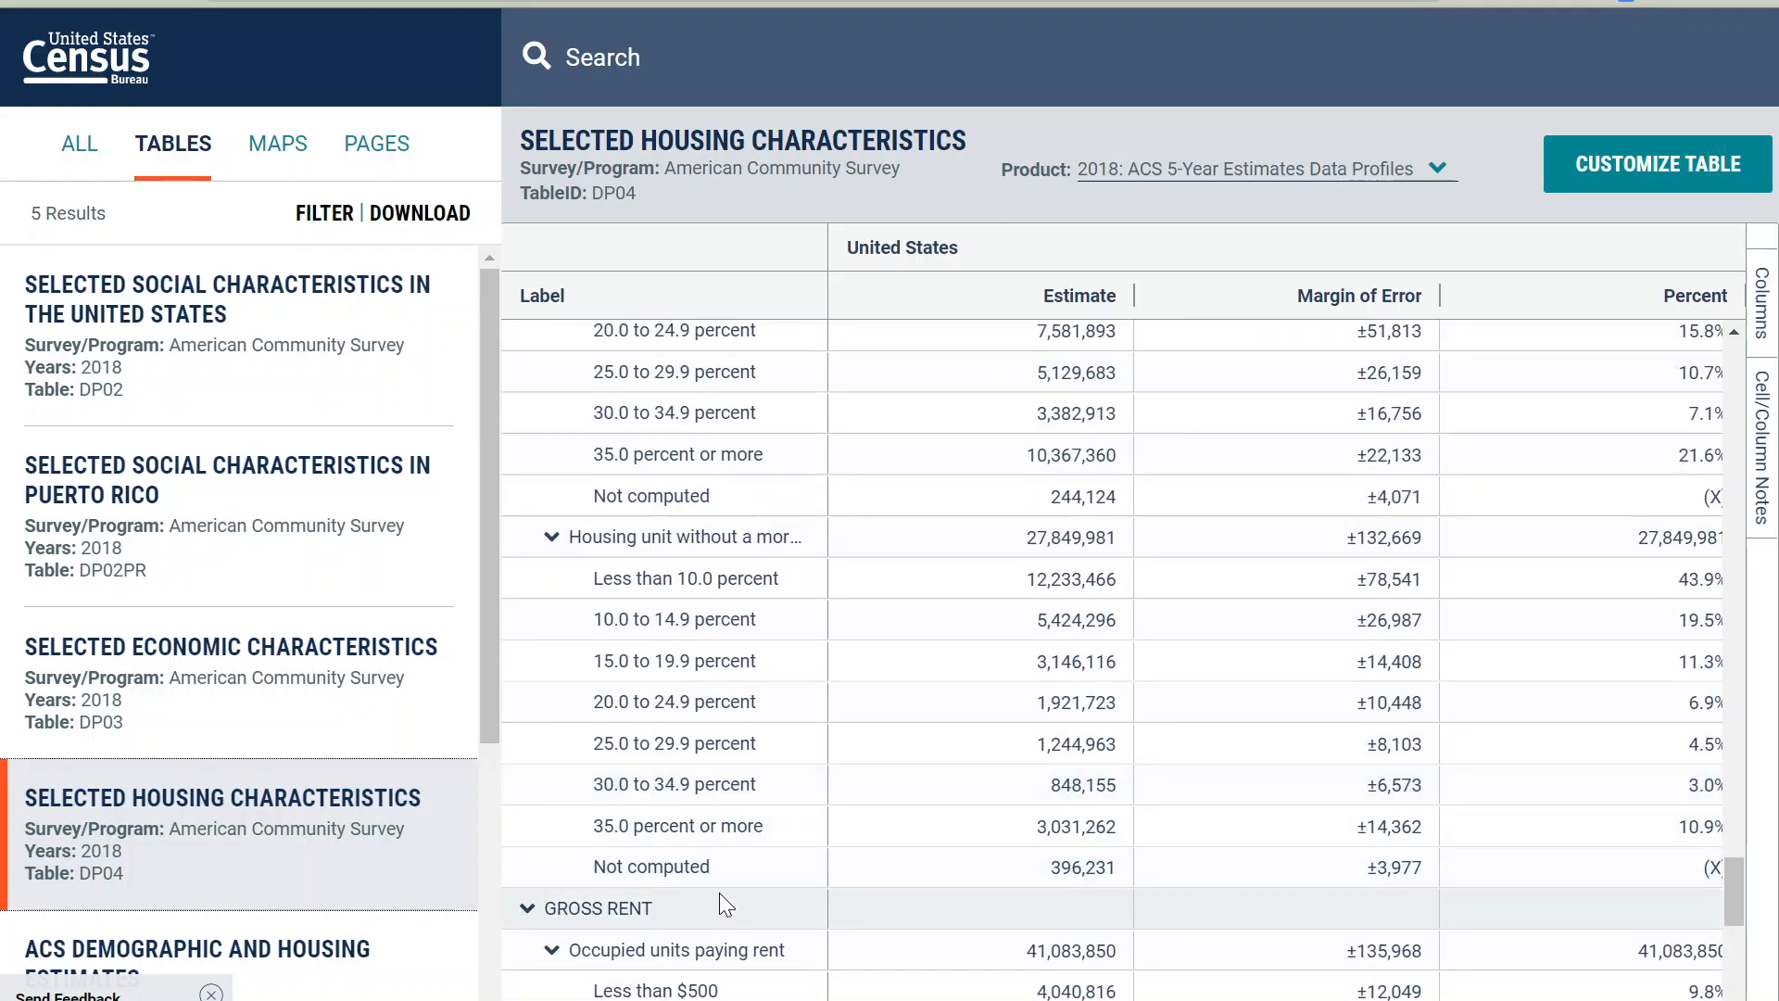
pyautogui.scroll(3, 710, 881)
pyautogui.scroll(6, 708, 870)
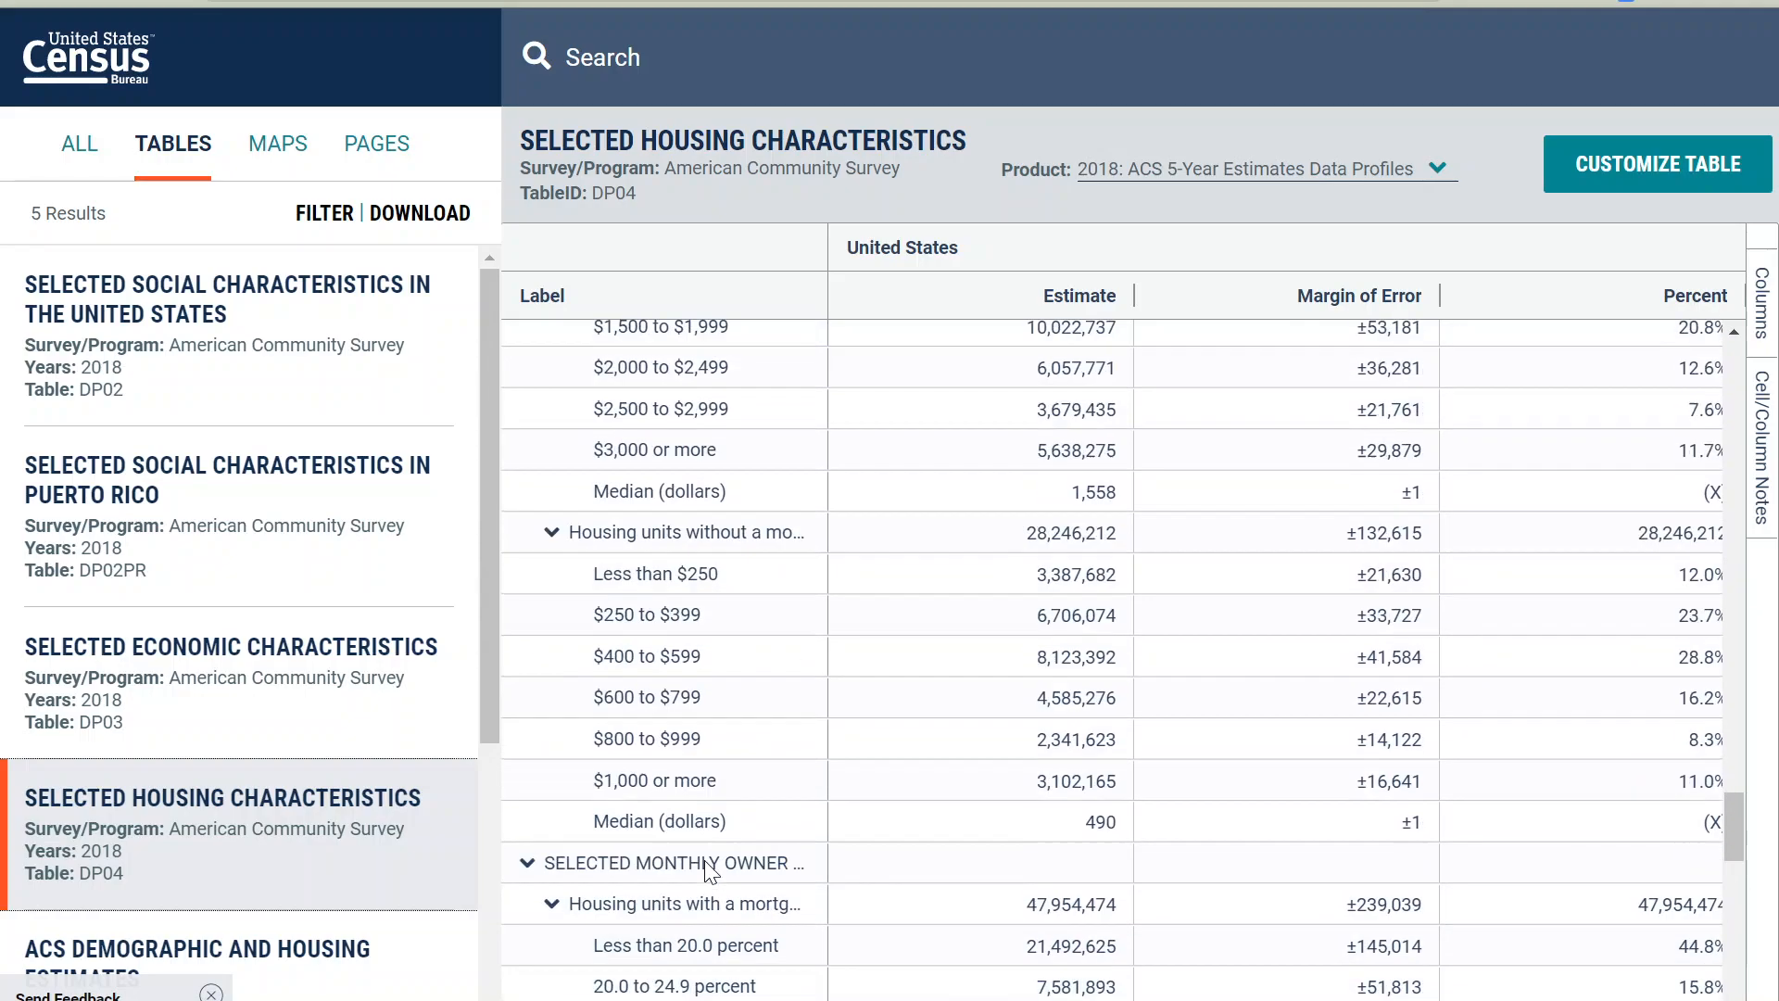
pyautogui.scroll(-4, 704, 855)
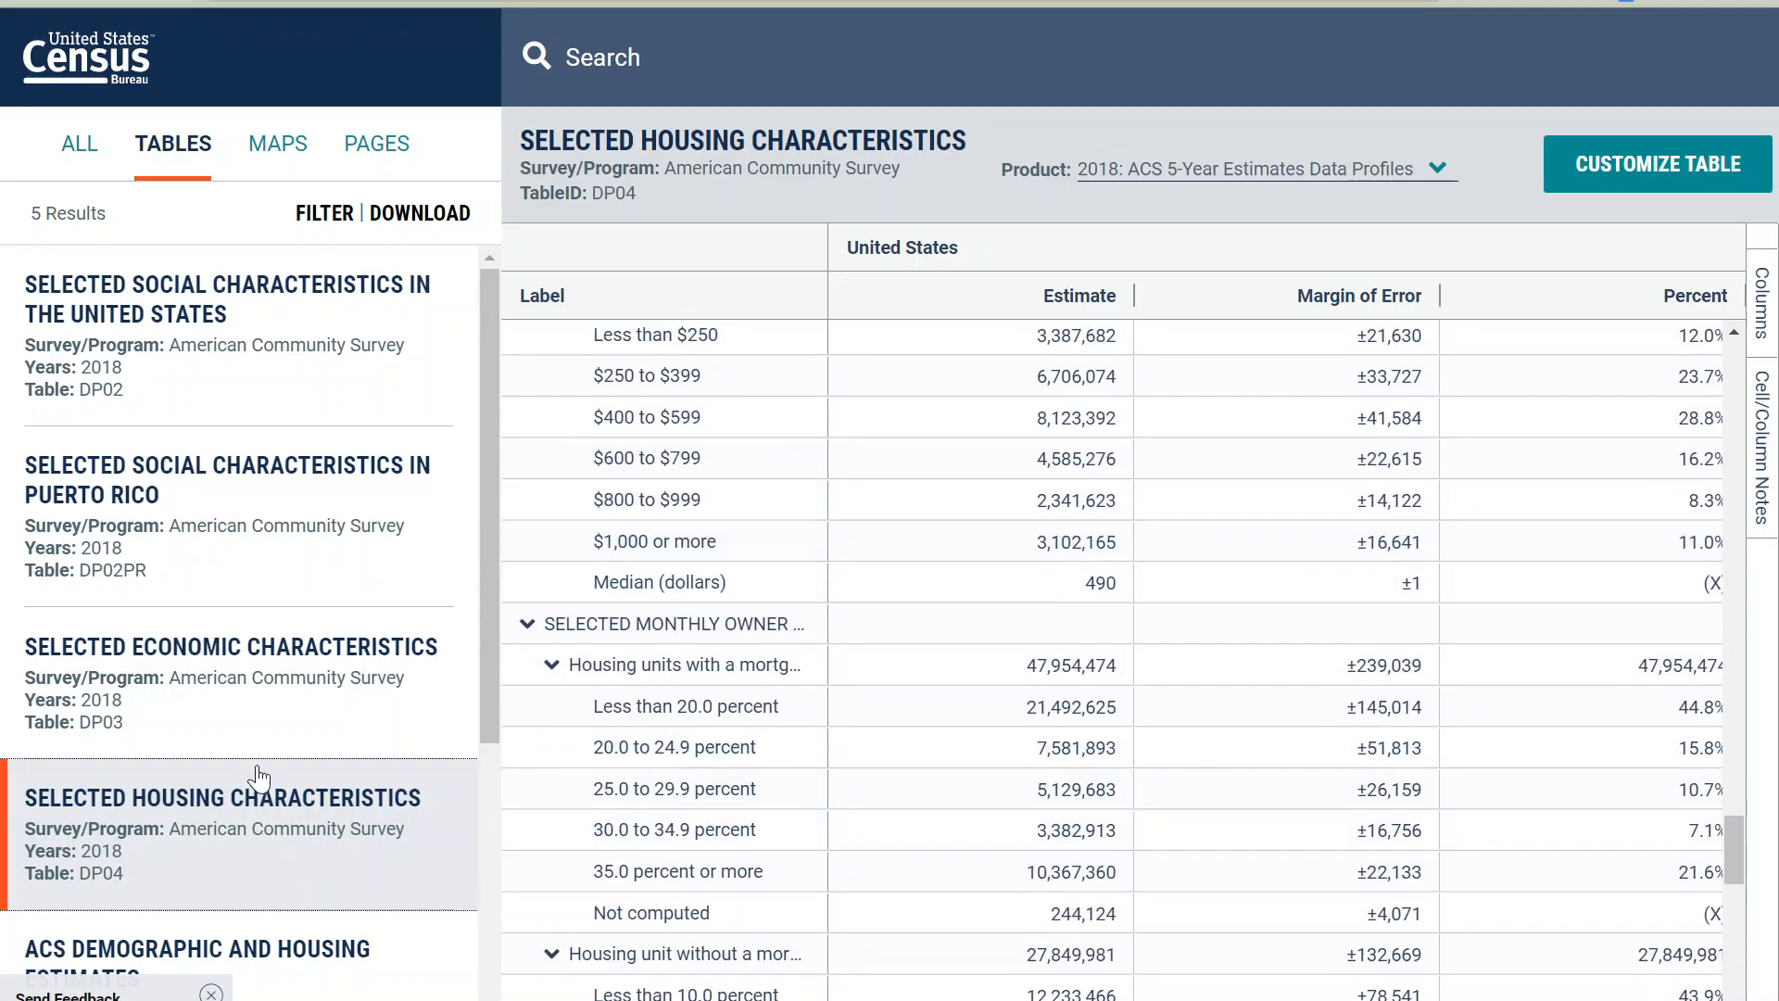
# Open the ACS Demographic and Housing Estimates table (DP05) and review its sex, age, race, Hispanic origin and voting-age population variables.
pyautogui.scroll(-4, 258, 779)
pyautogui.click(386, 565)
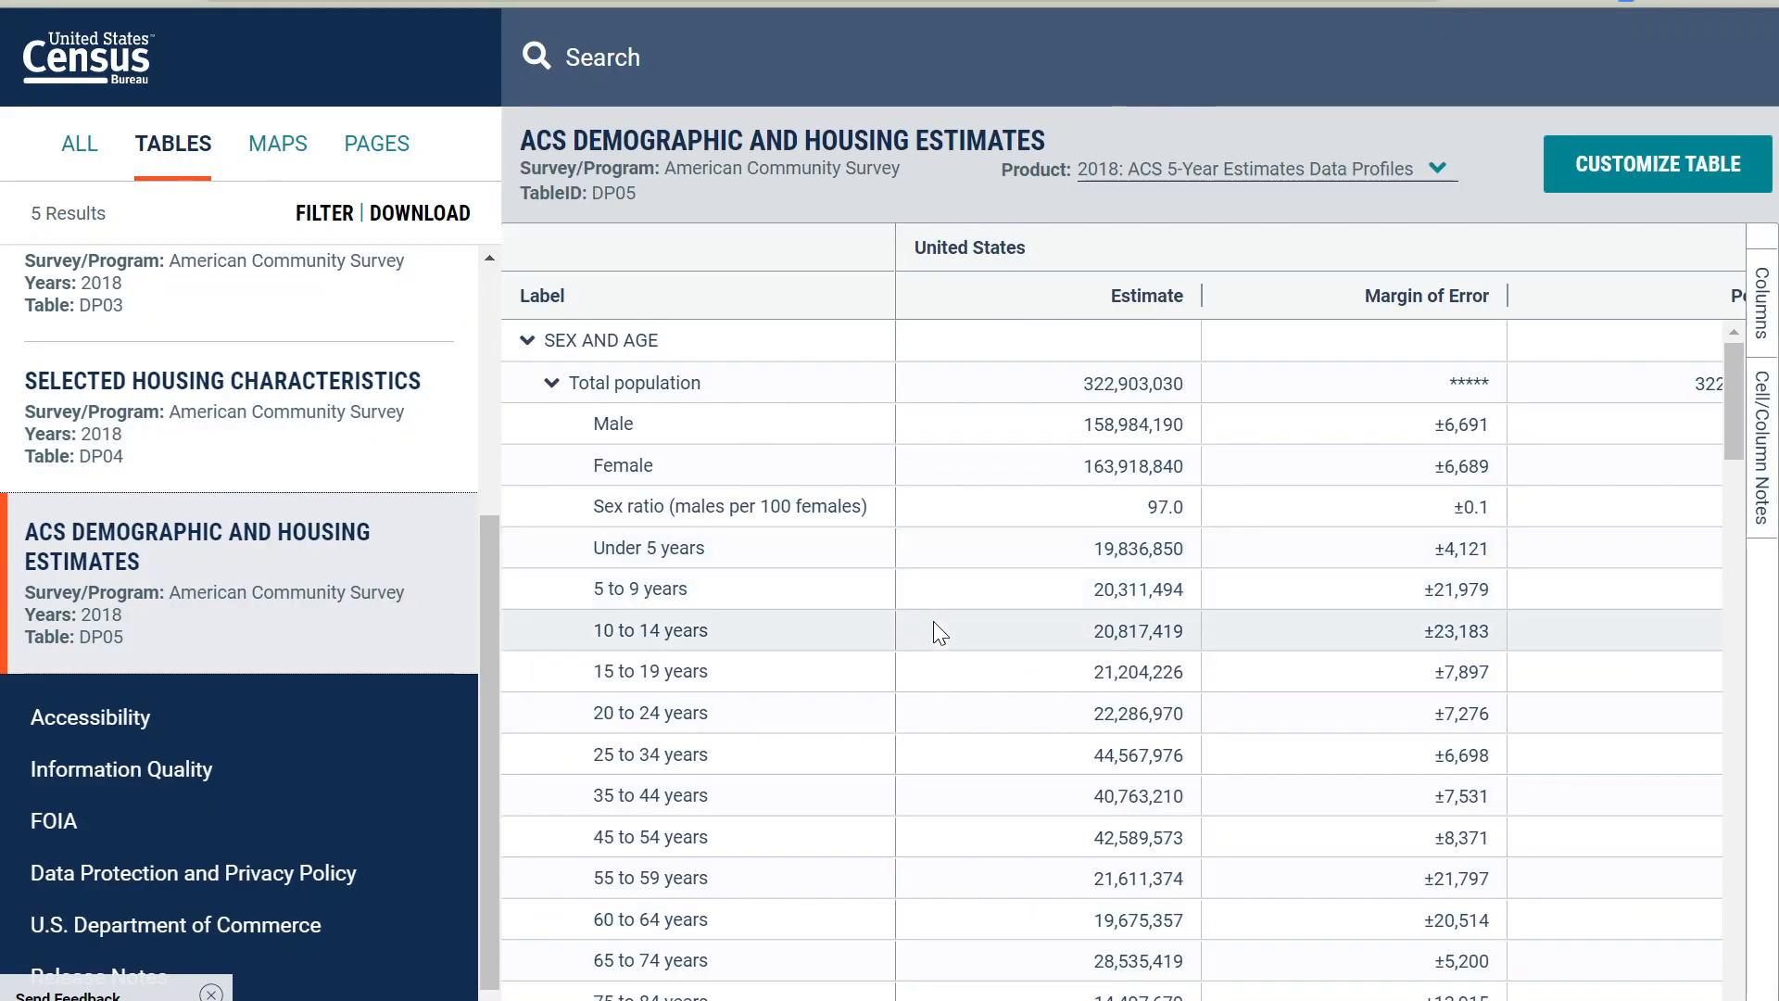
pyautogui.scroll(-12, 934, 626)
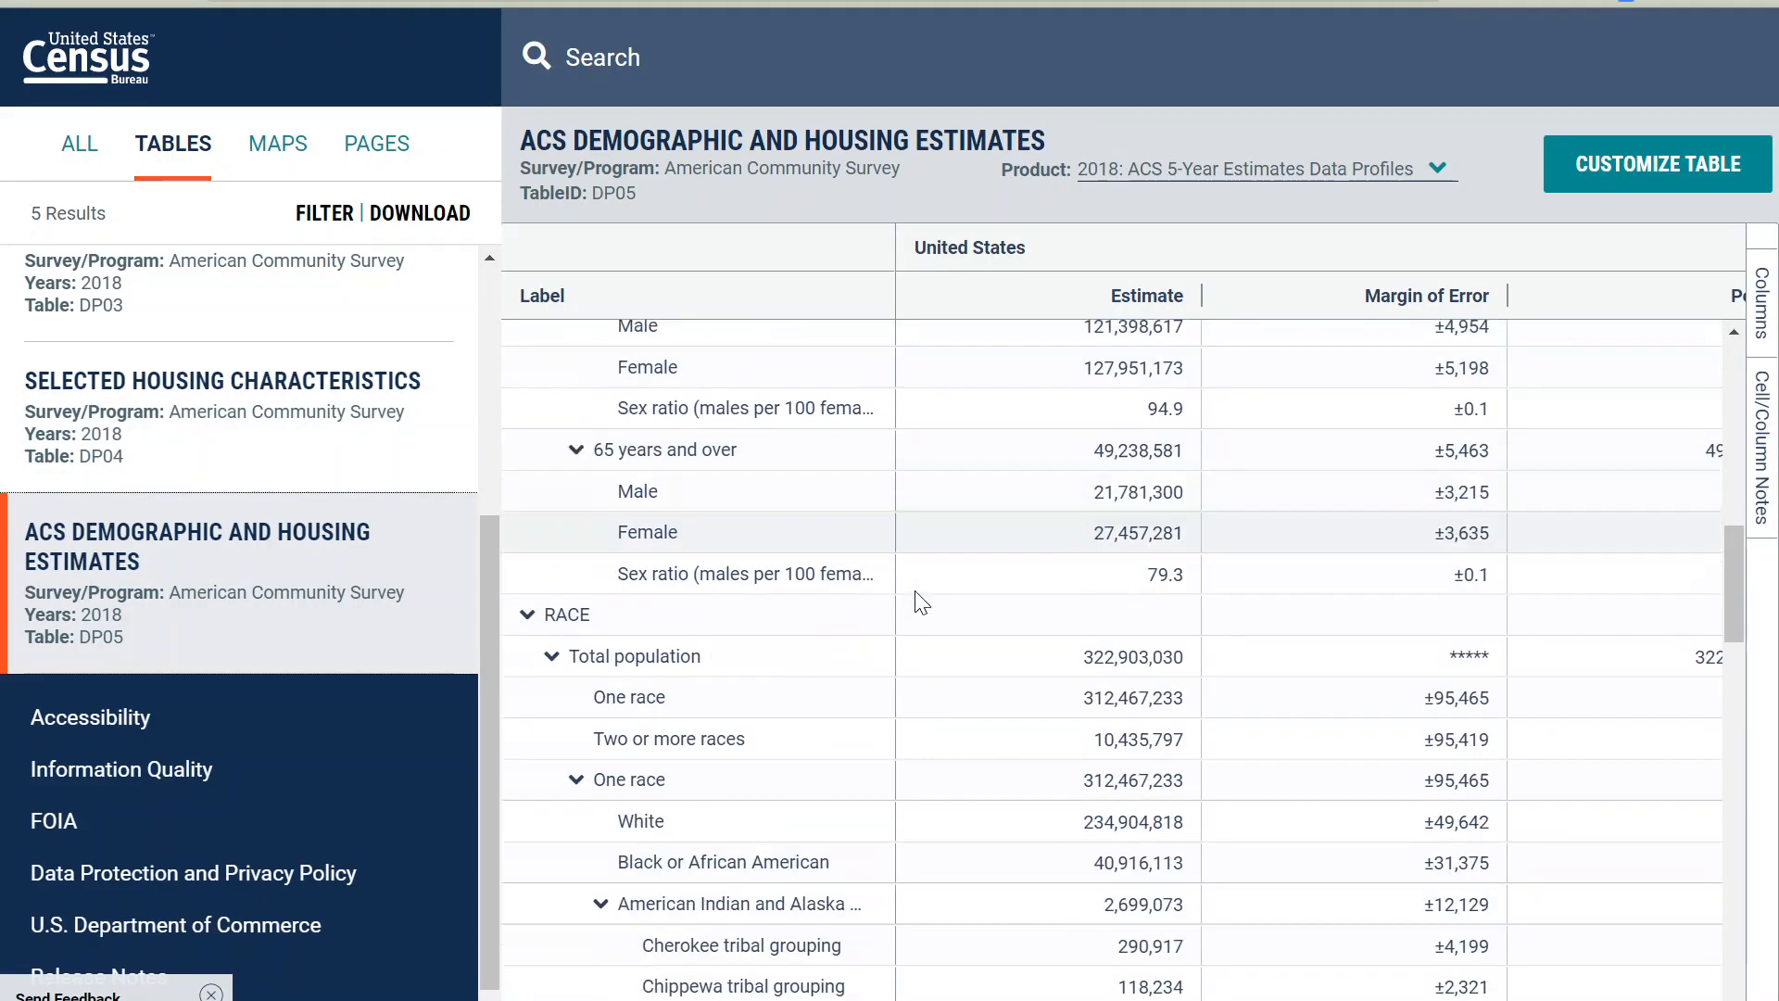
pyautogui.scroll(-12, 920, 603)
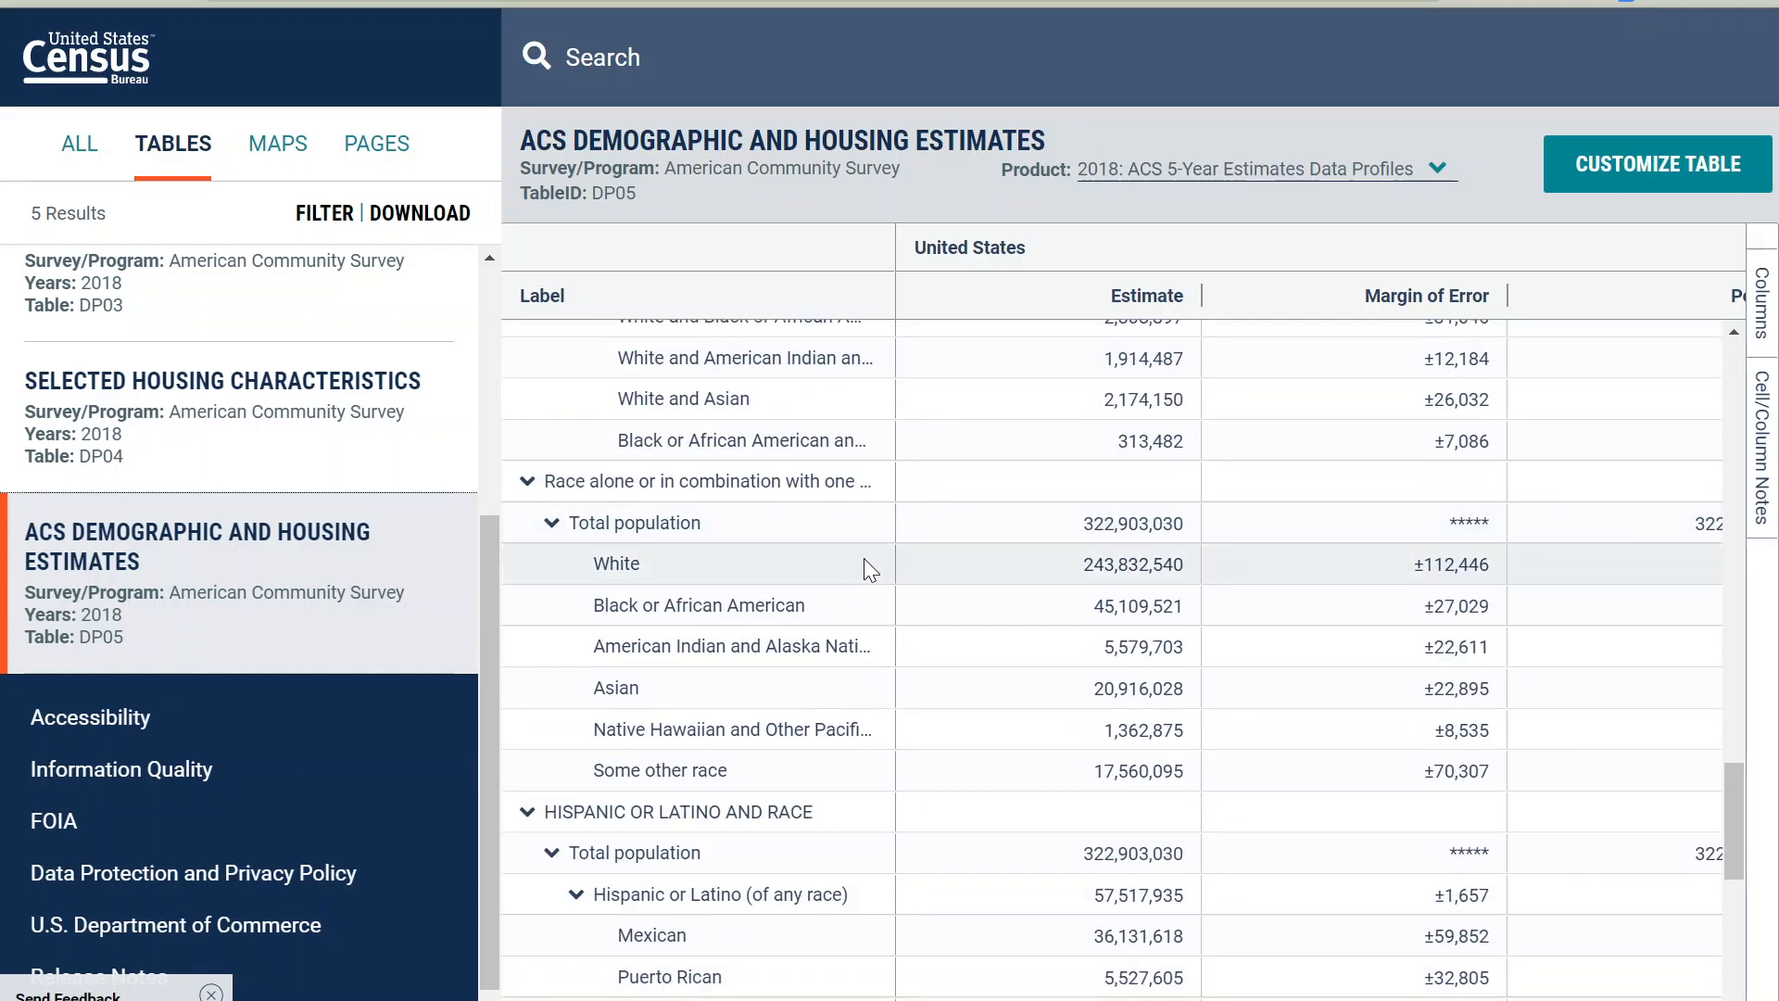
pyautogui.scroll(-8, 851, 565)
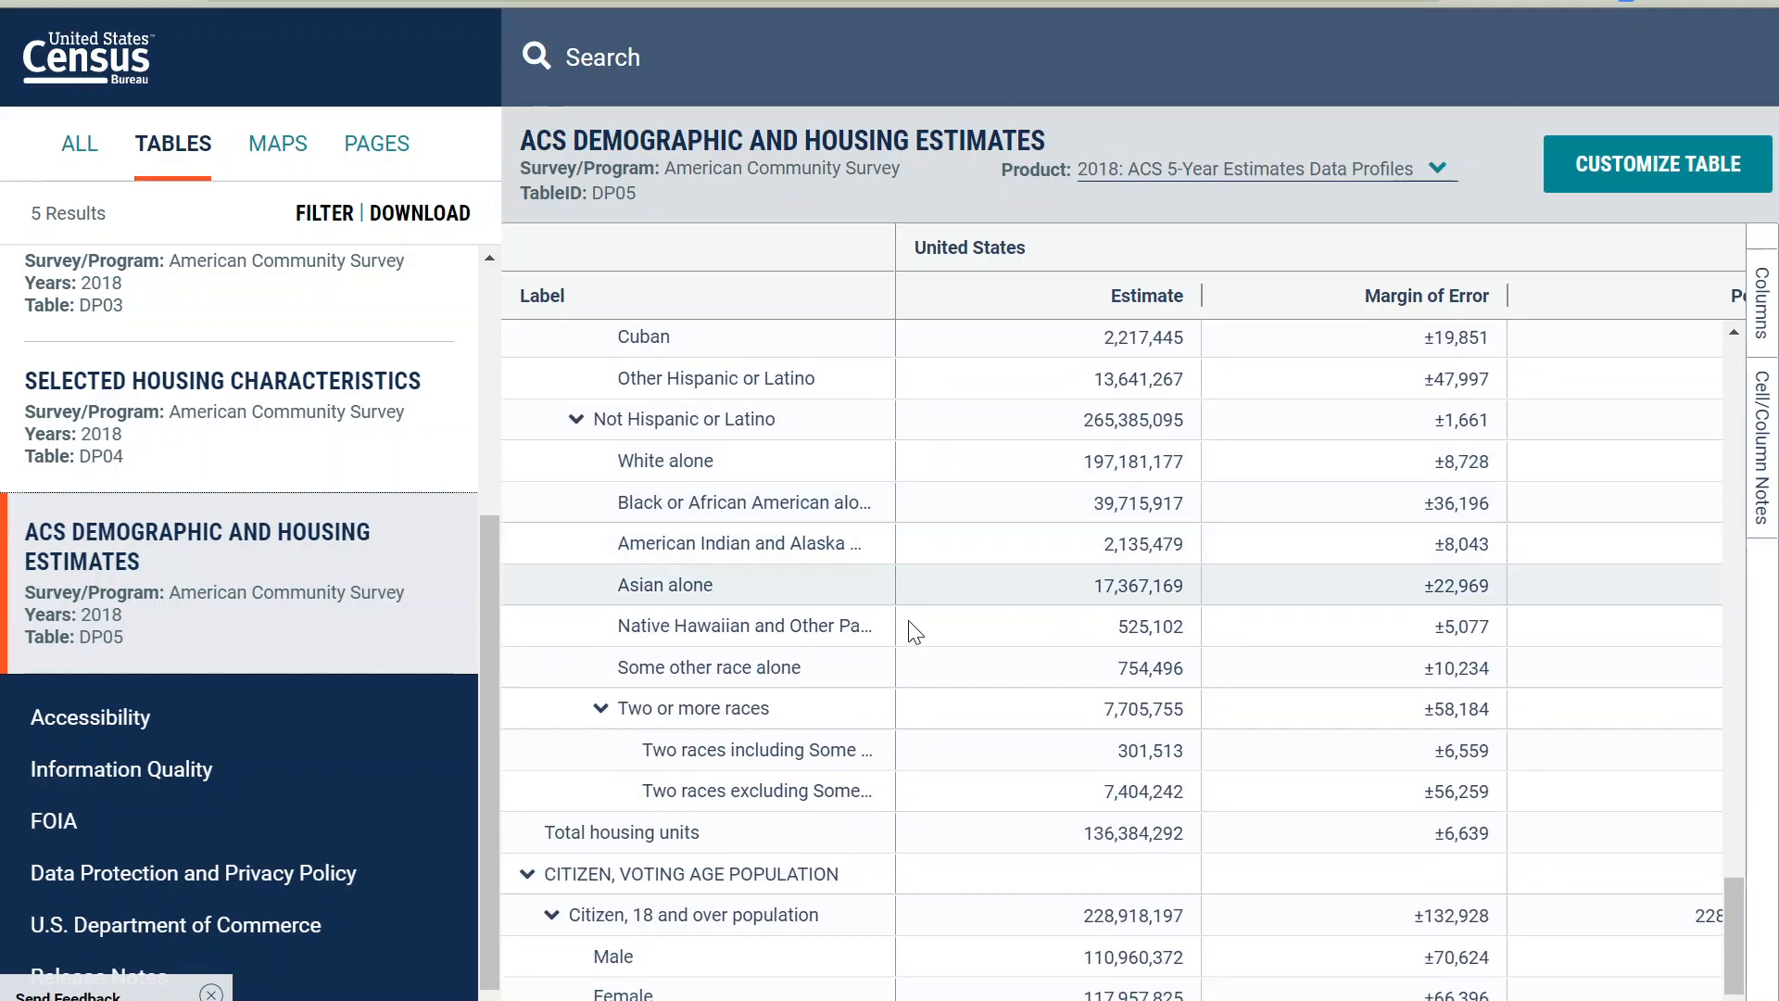
pyautogui.scroll(20, 961, 731)
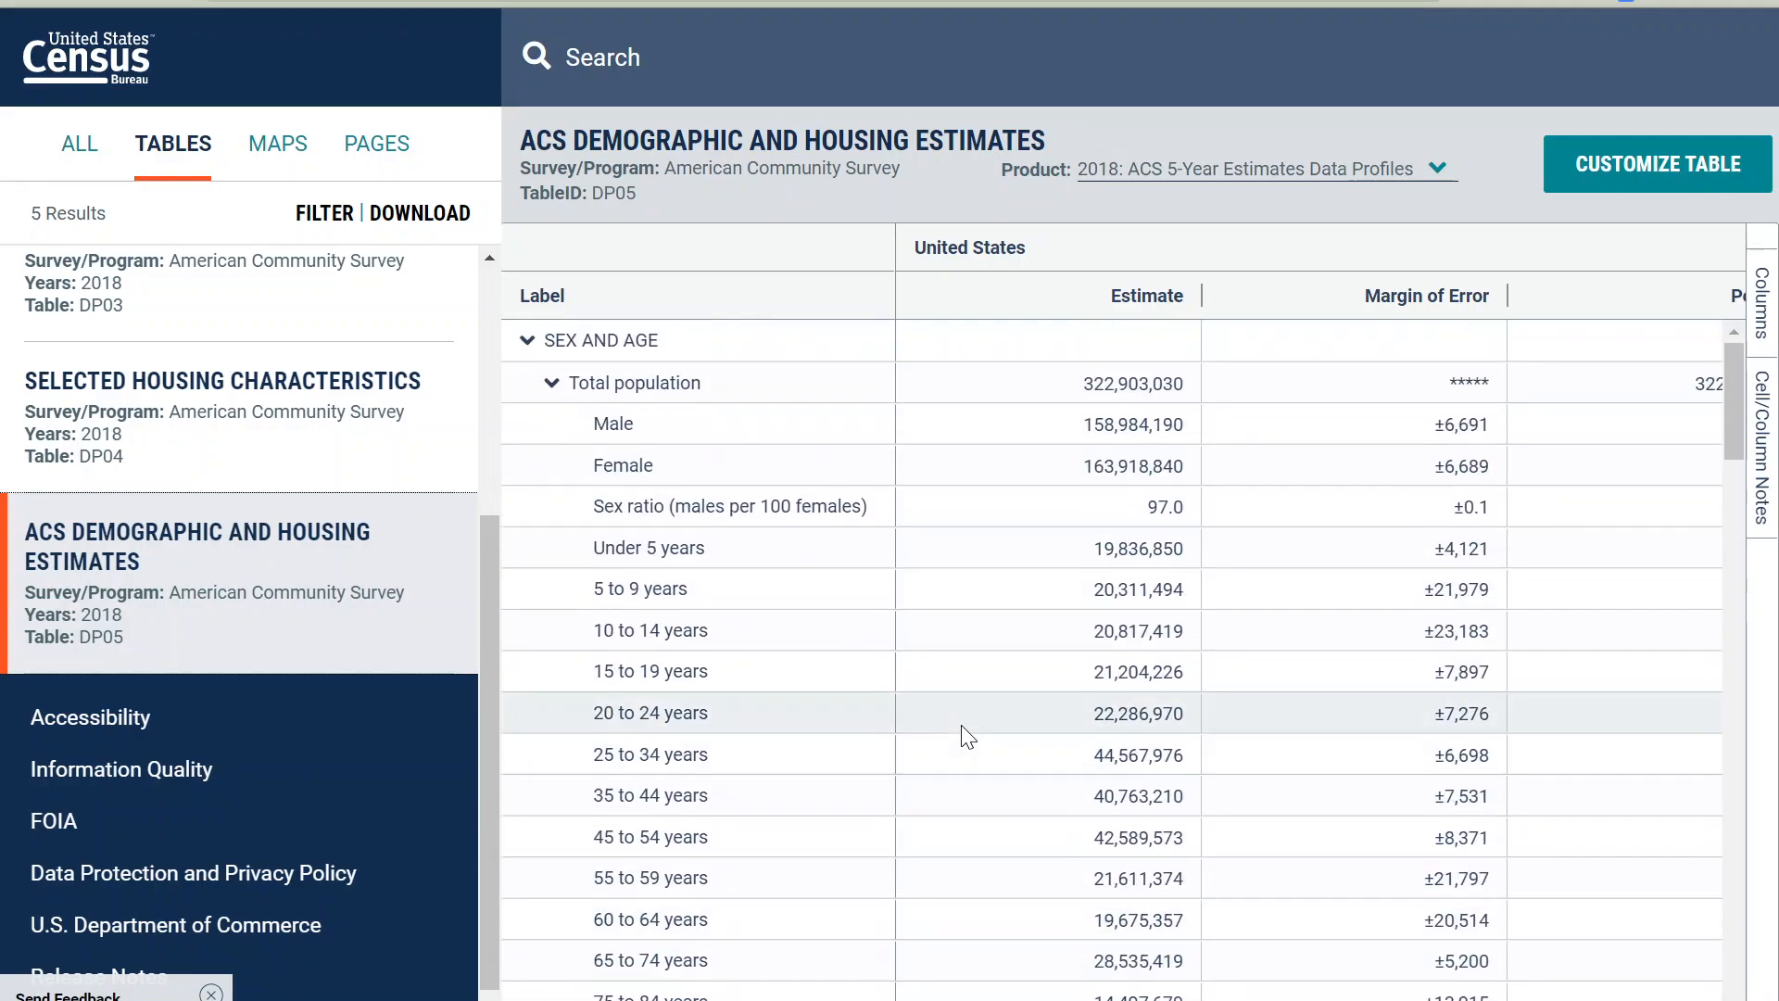
# Open the Selected Social Characteristics in the United States table (DP02) and review its variables from relationship through computers and internet use.
pyautogui.scroll(5, 208, 343)
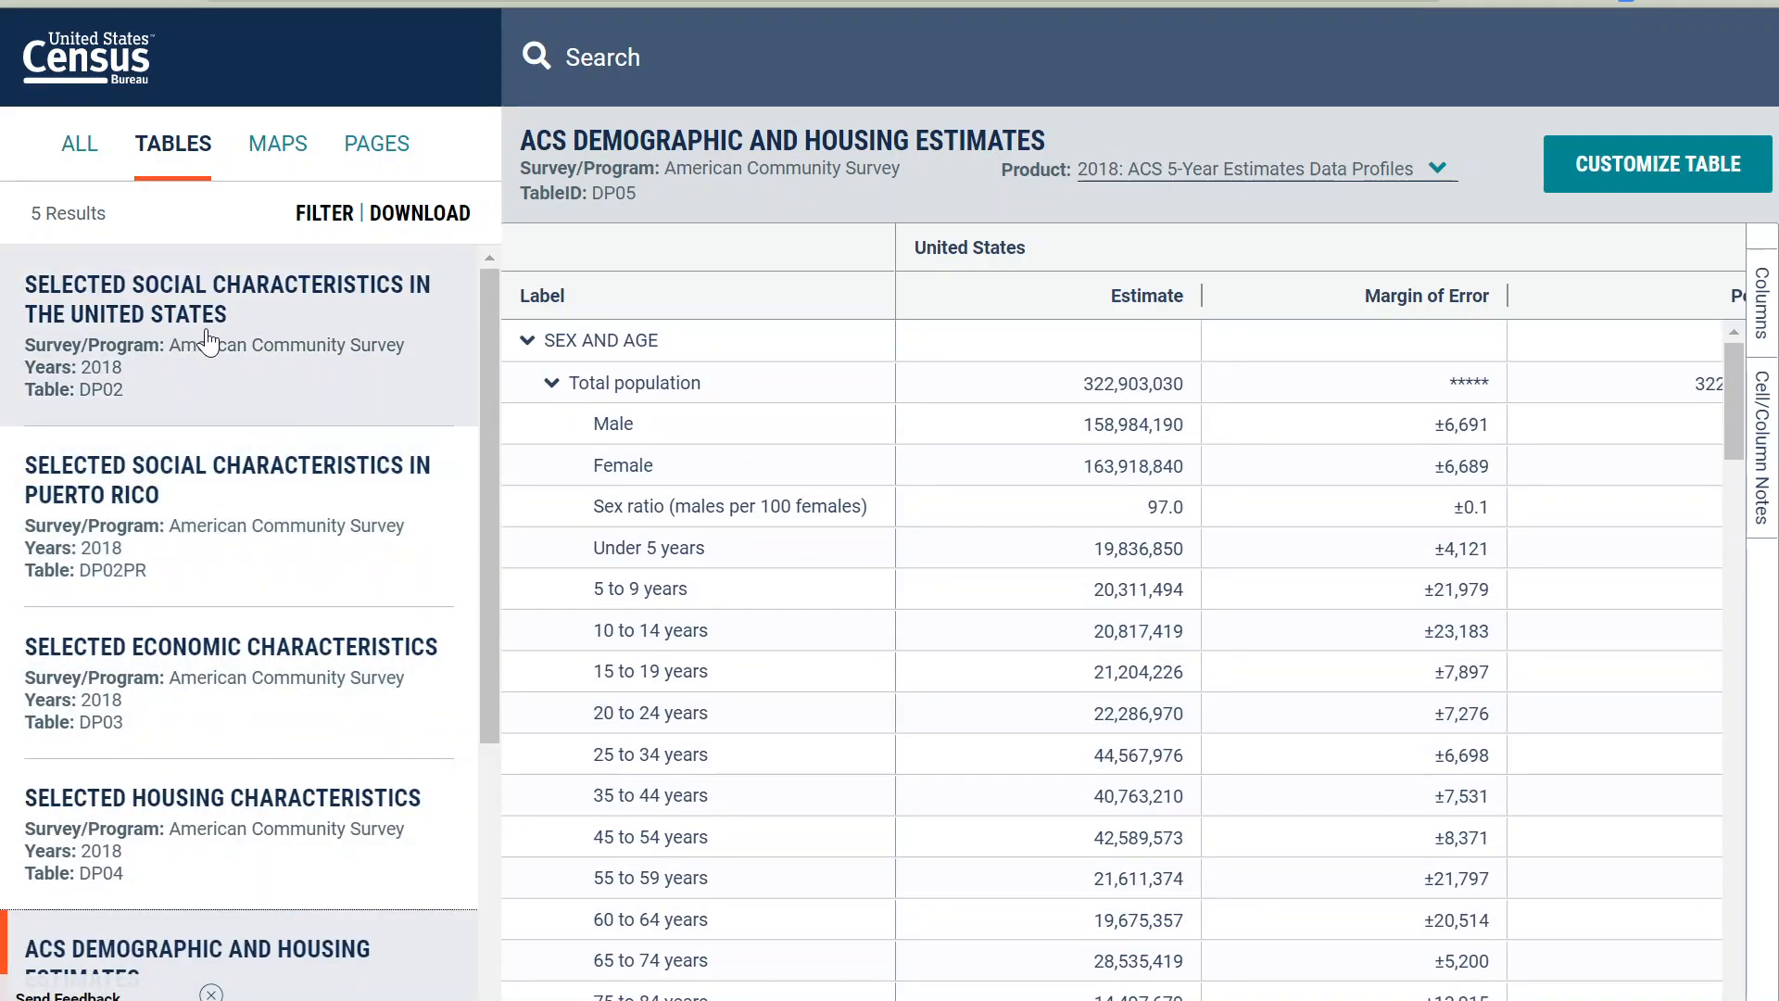
pyautogui.click(208, 342)
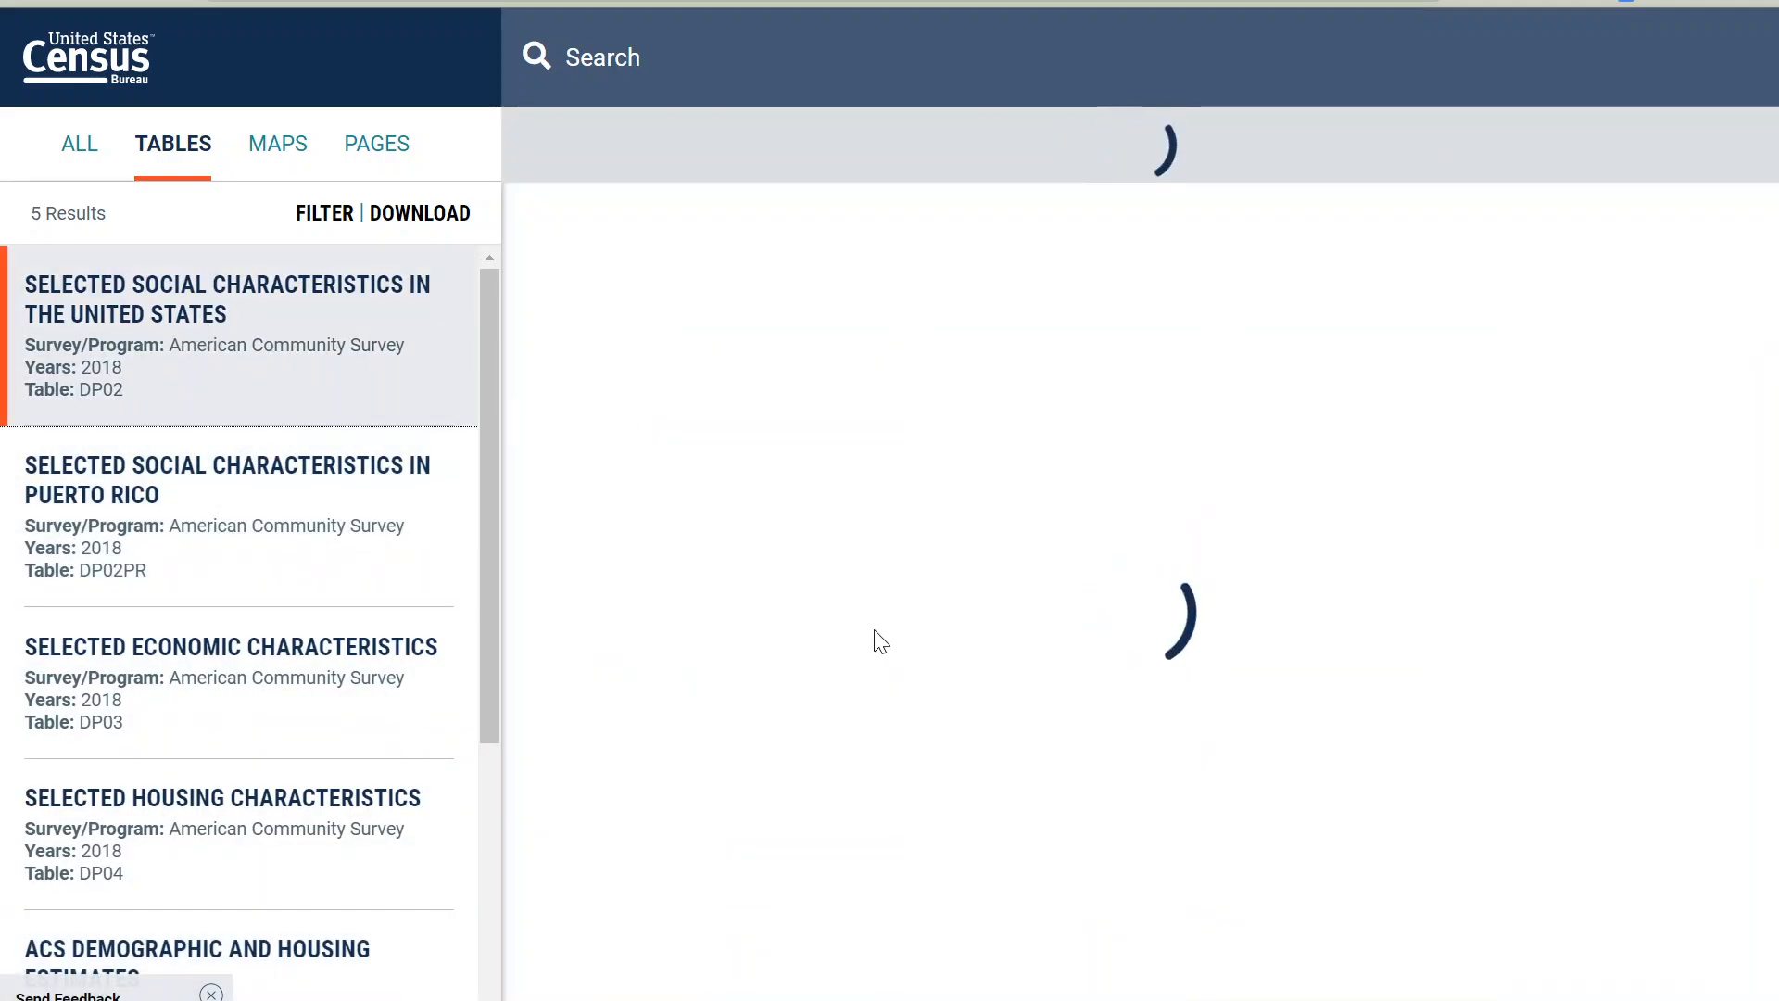
pyautogui.scroll(-8, 914, 556)
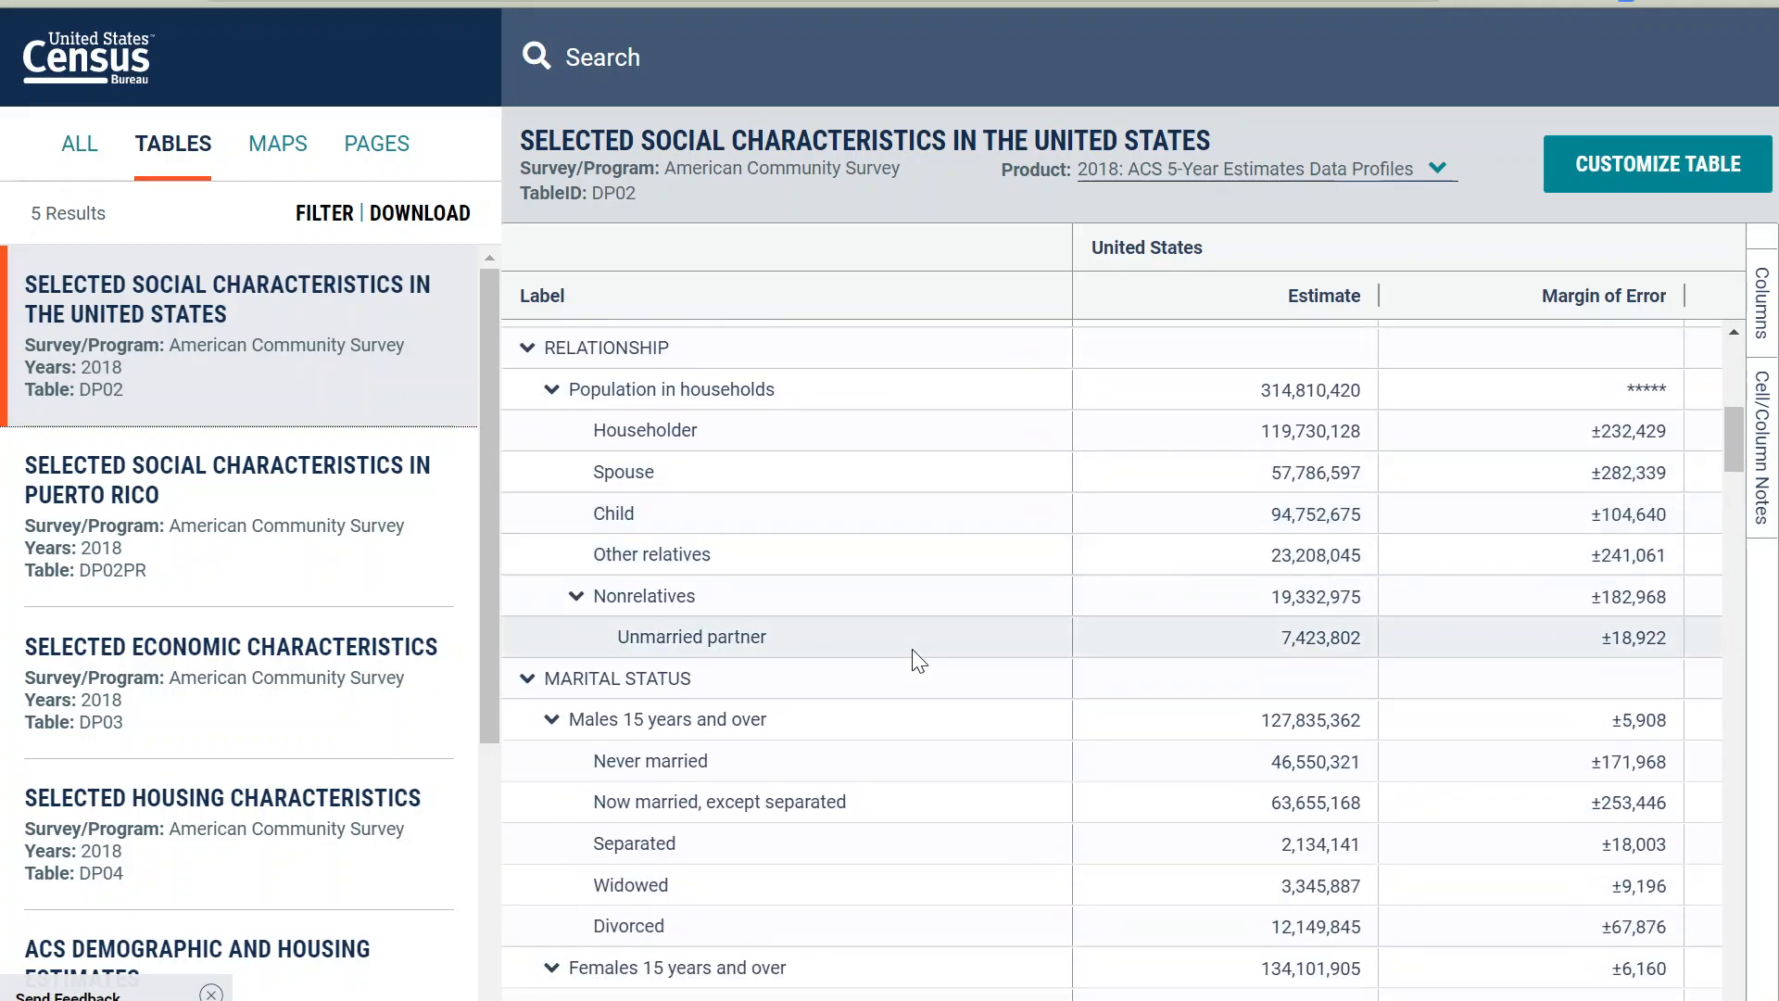
pyautogui.scroll(-12, 917, 660)
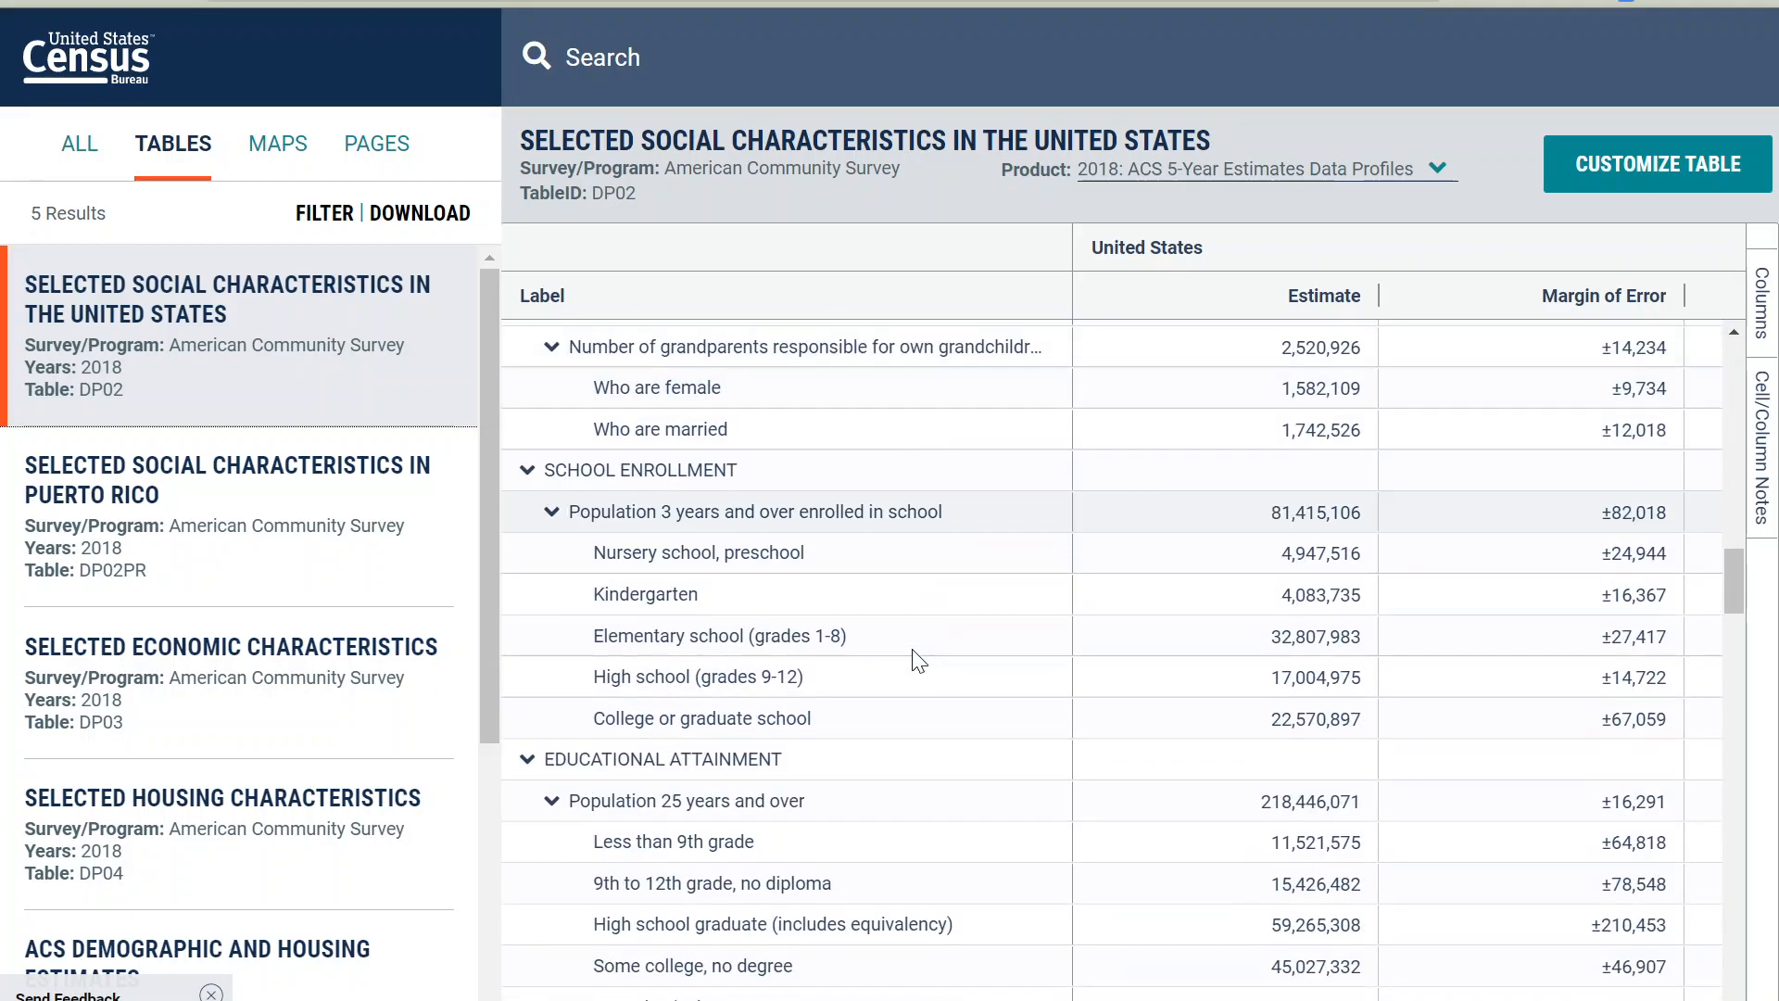
pyautogui.scroll(-3, 918, 660)
pyautogui.scroll(-10, 917, 660)
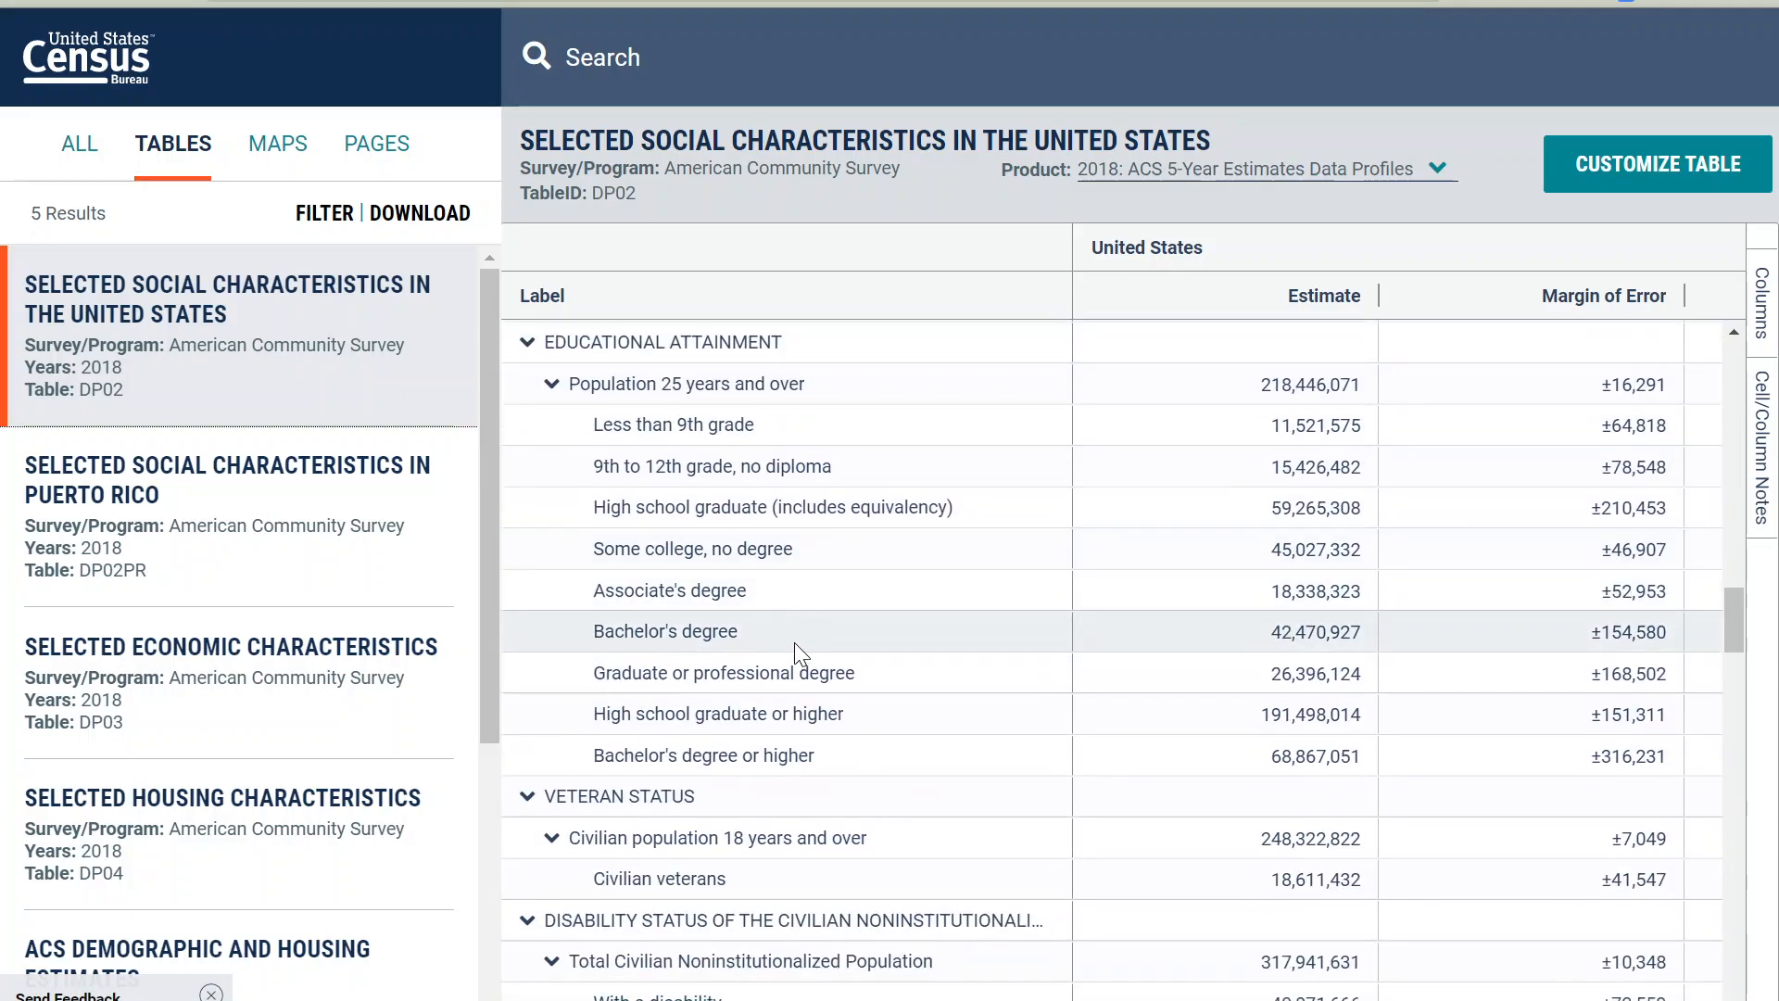
pyautogui.scroll(-12, 821, 619)
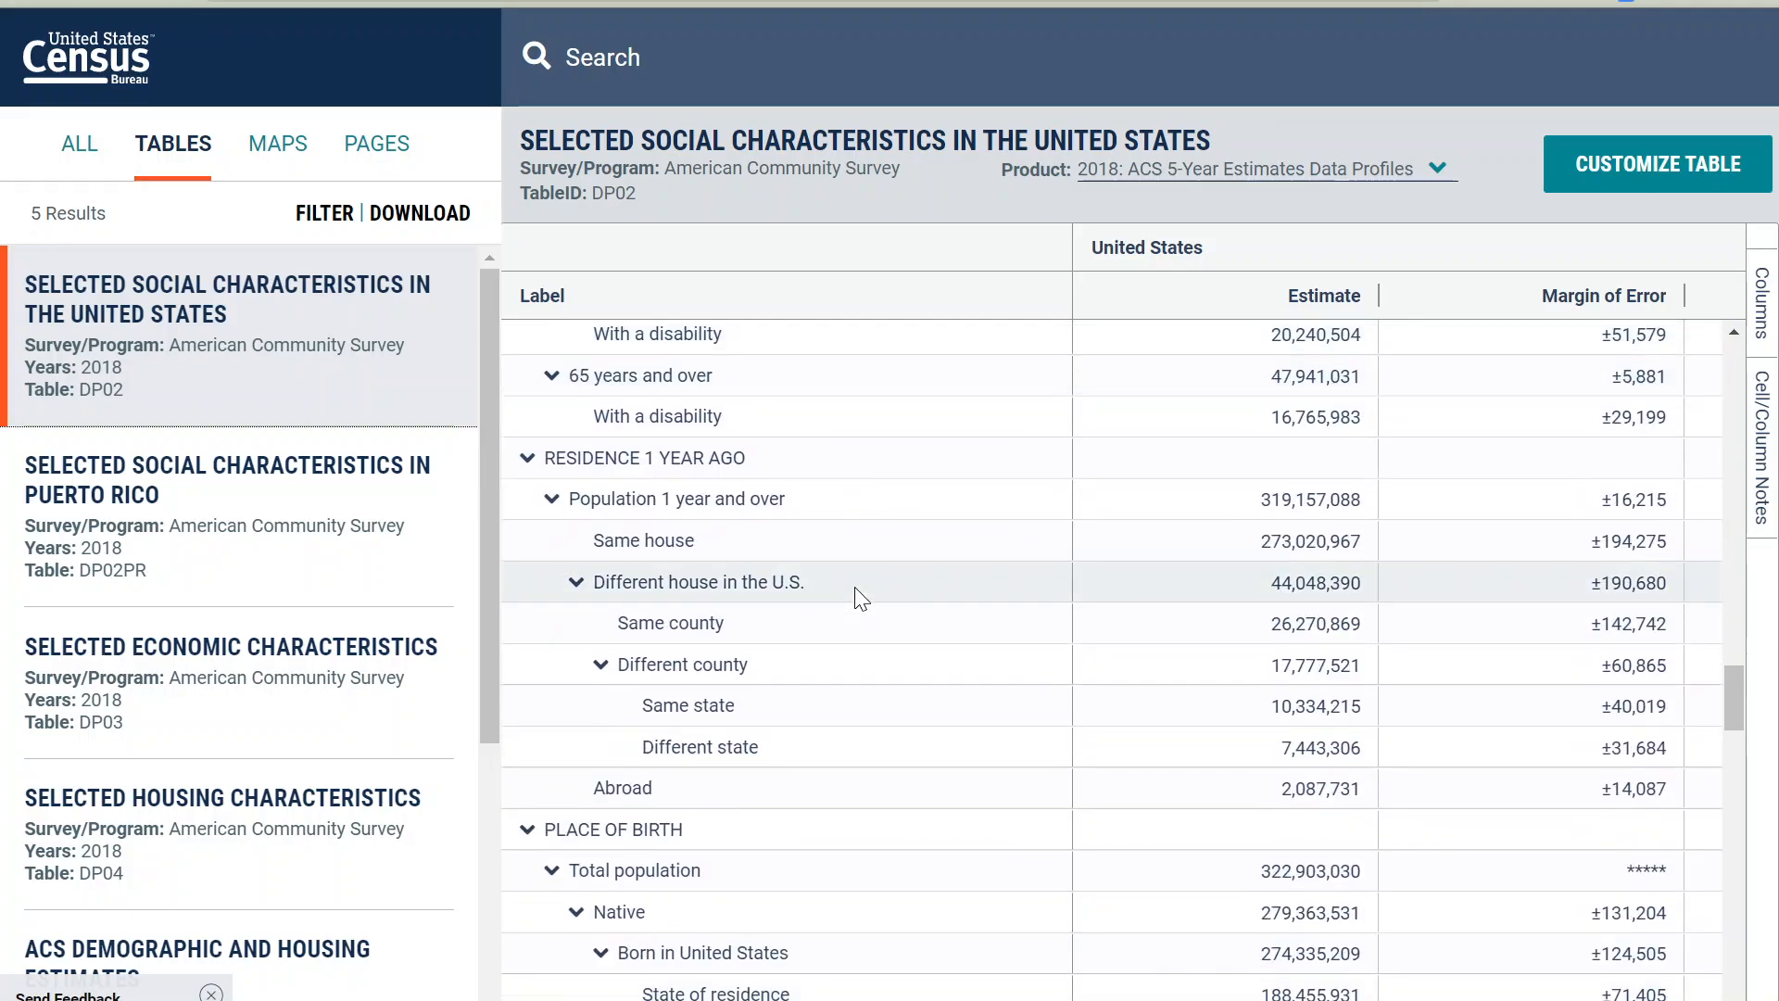
pyautogui.scroll(-20, 862, 598)
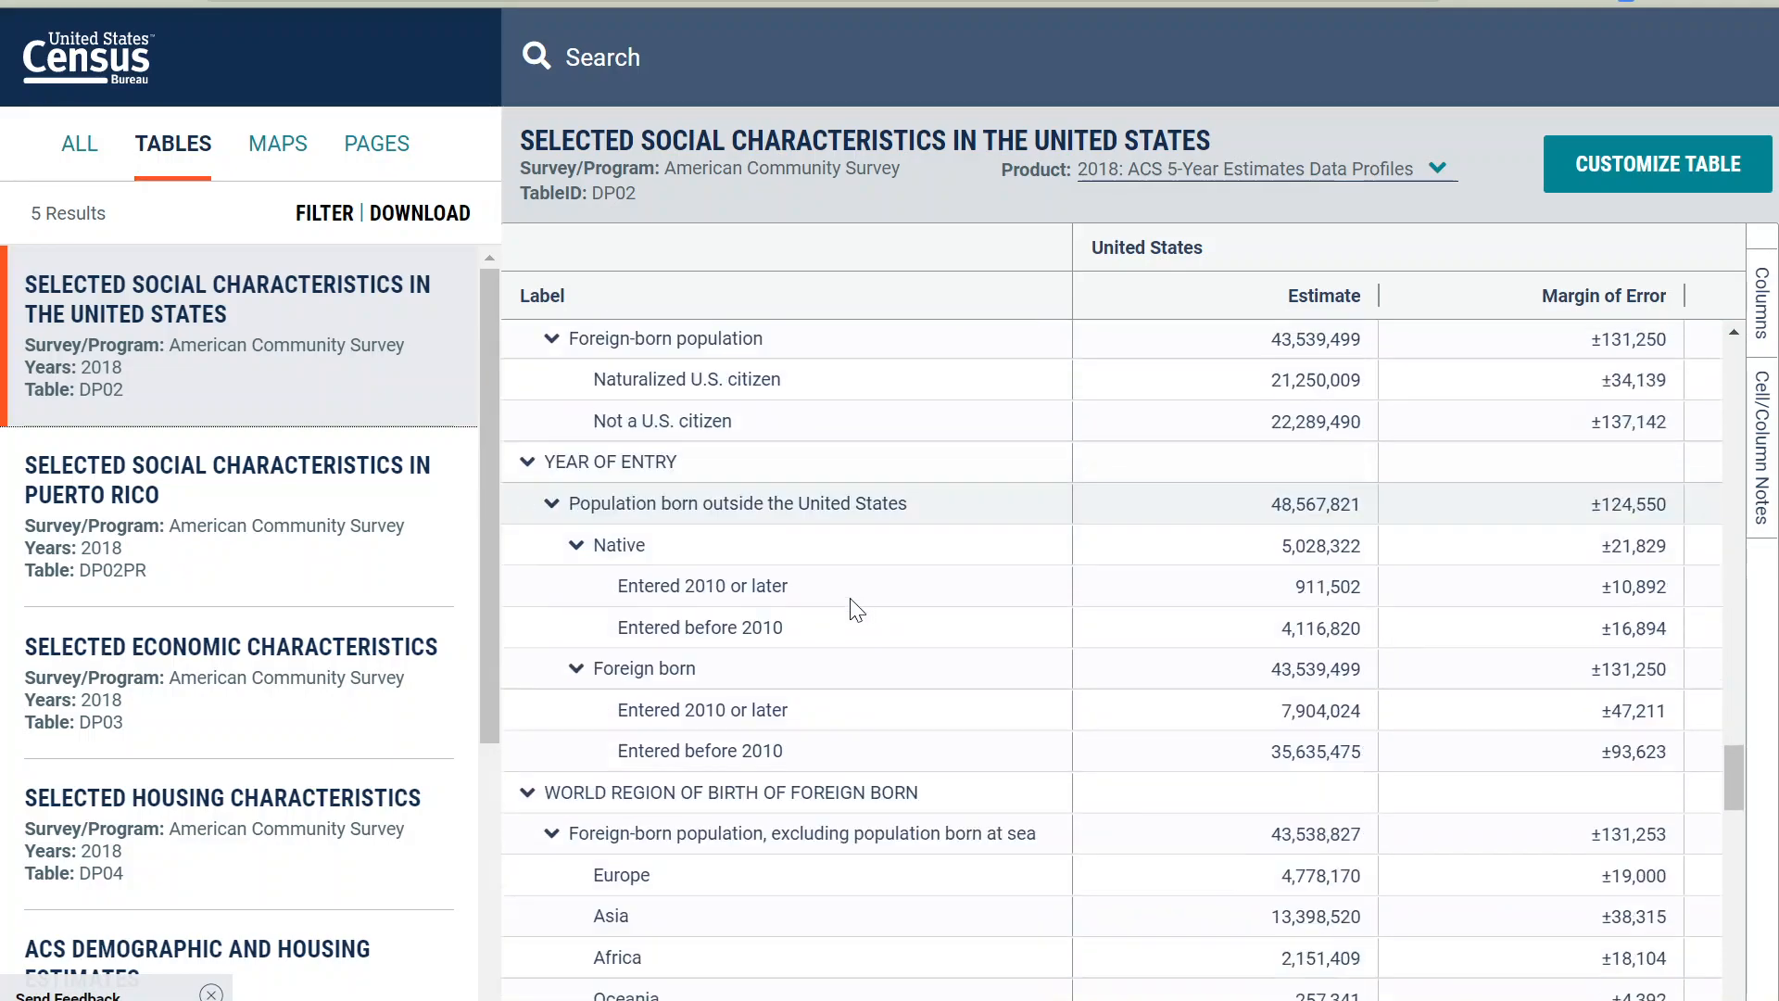
pyautogui.scroll(-20, 849, 598)
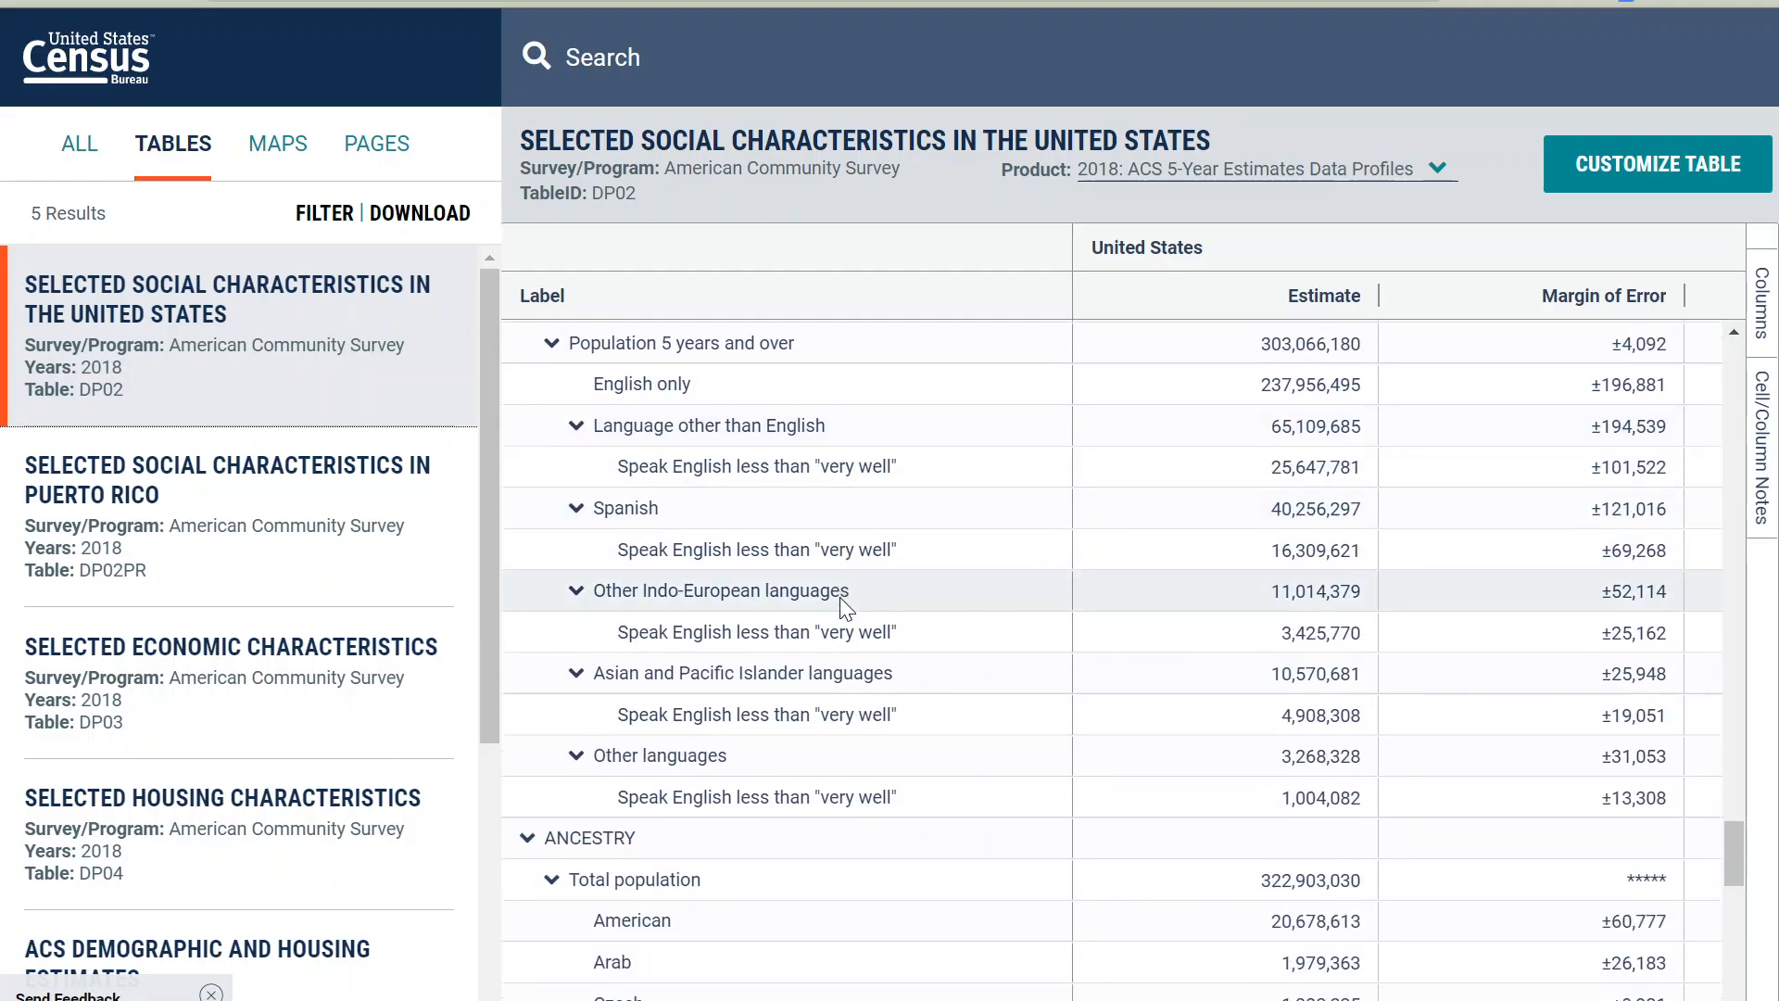
pyautogui.scroll(-18, 842, 609)
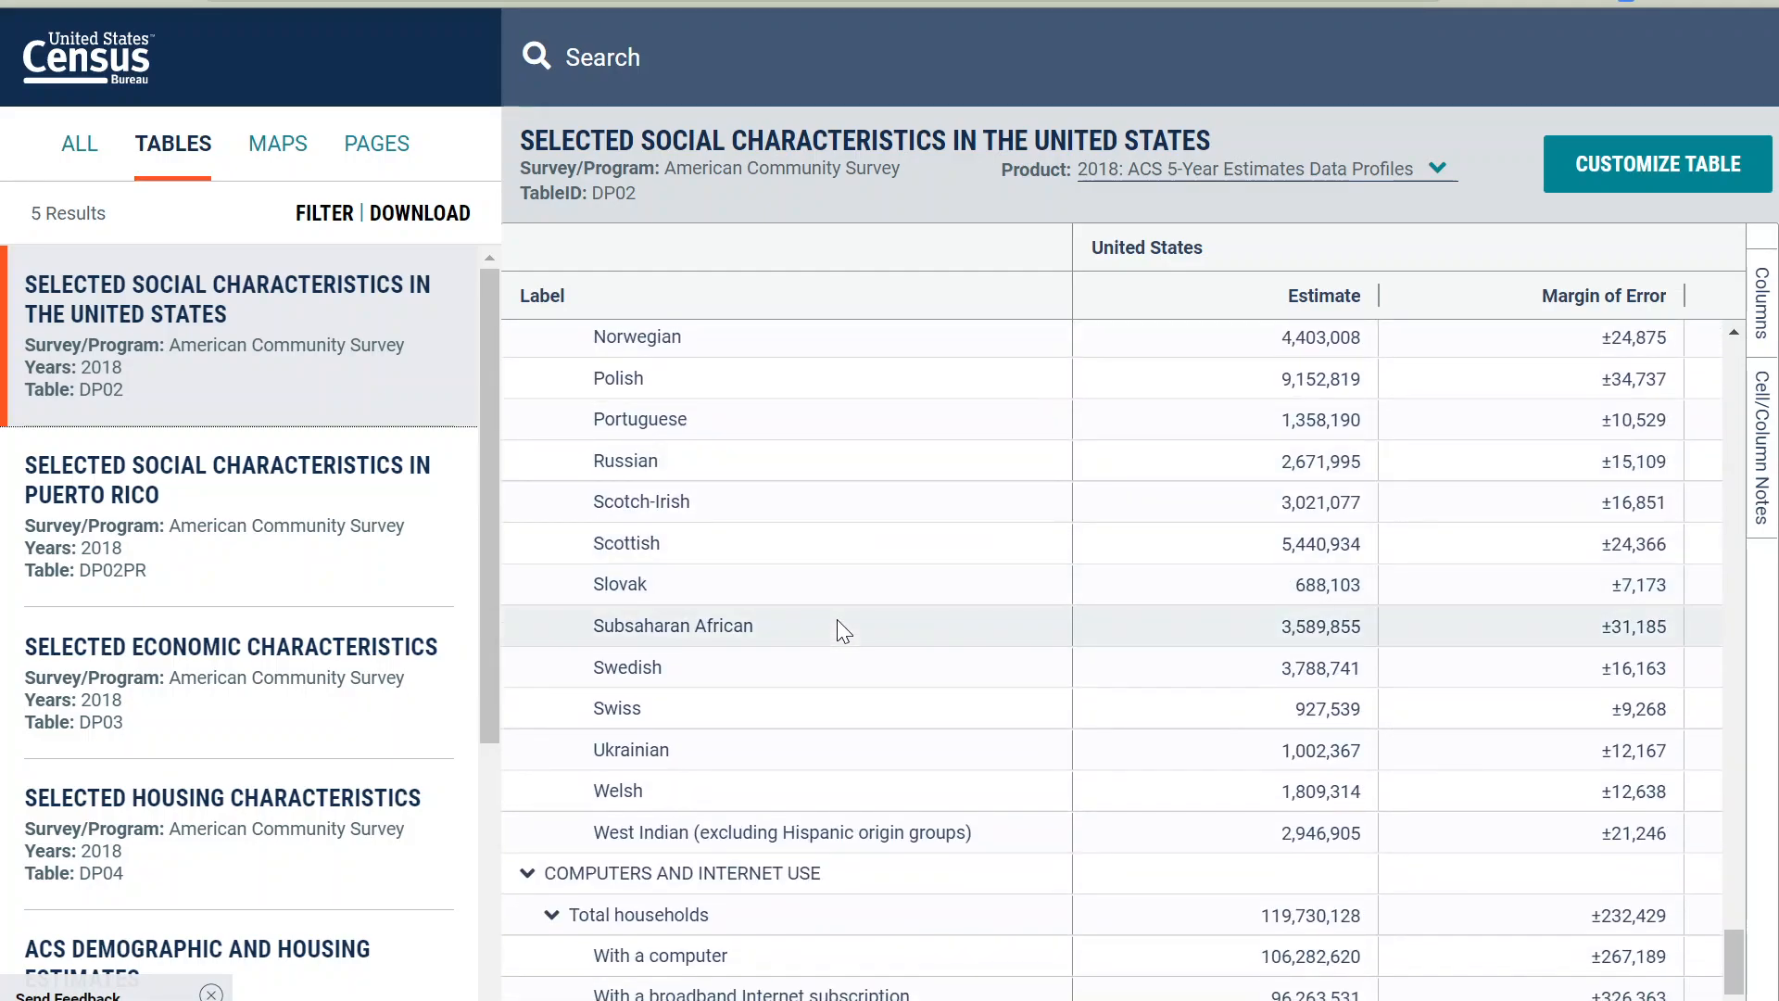
# Revisit the economic characteristics table (DP03) briefly, and reexamine the relationship, marital status, fertility and grandparents sections of table DP02.
pyautogui.click(100, 700)
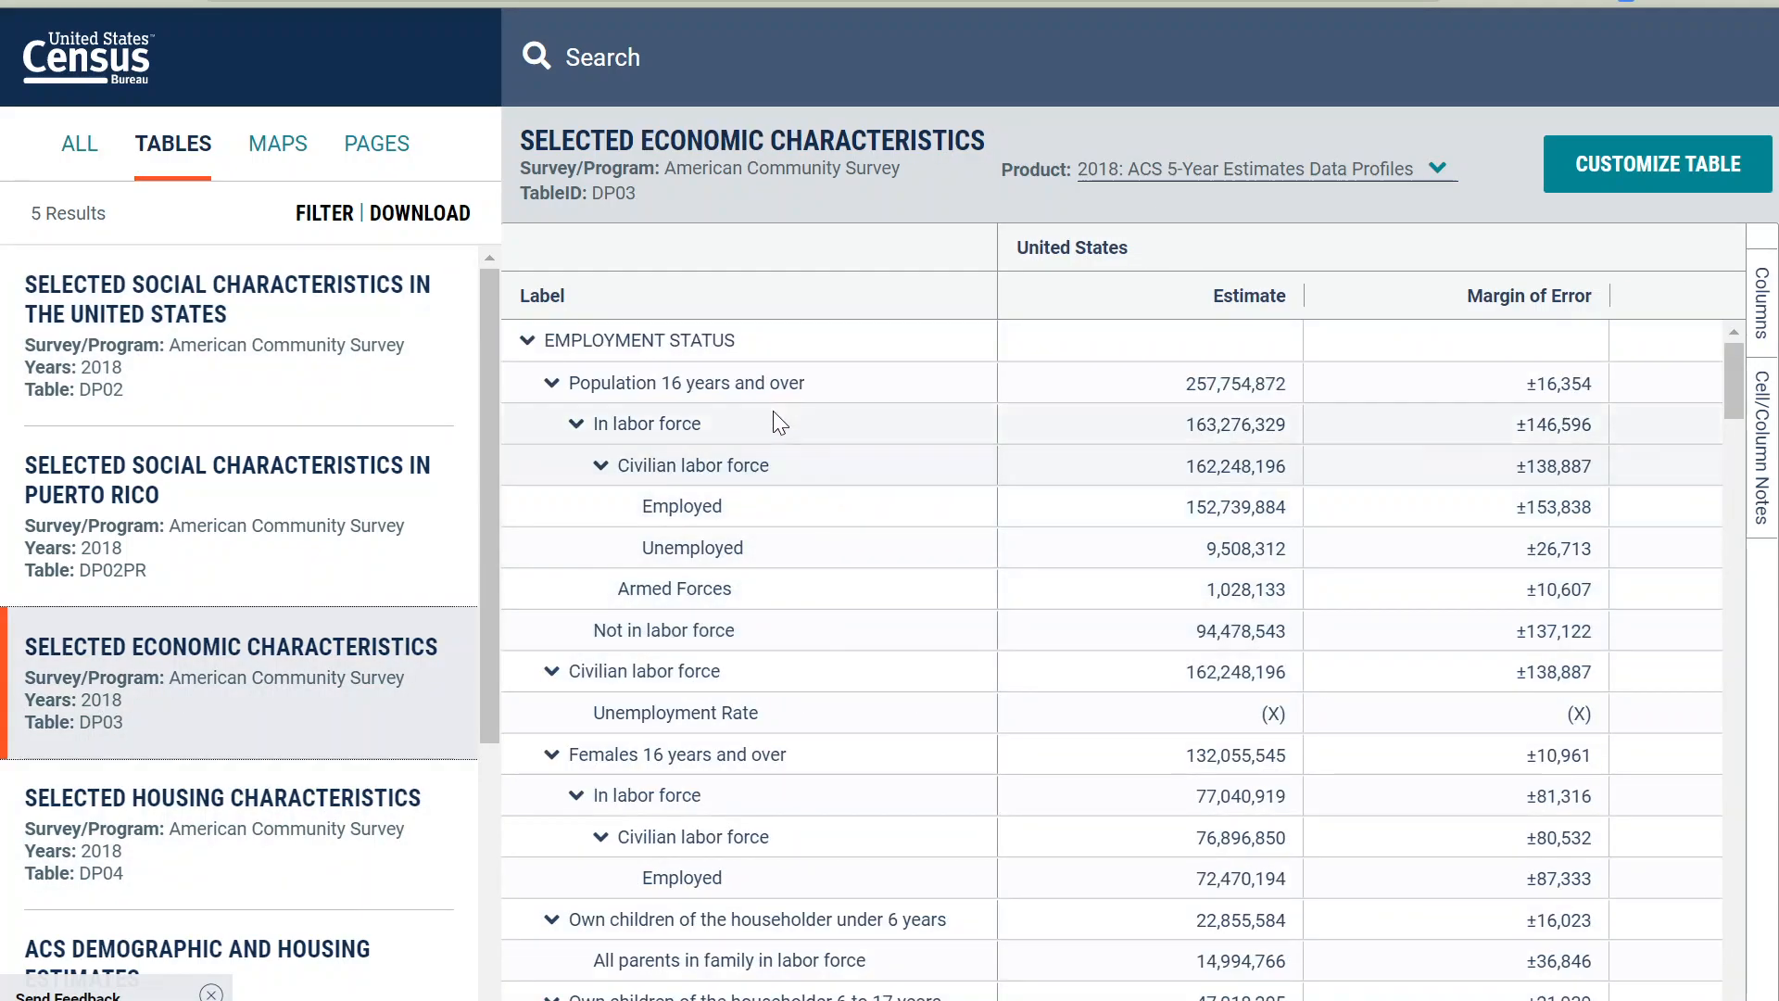
pyautogui.click(121, 356)
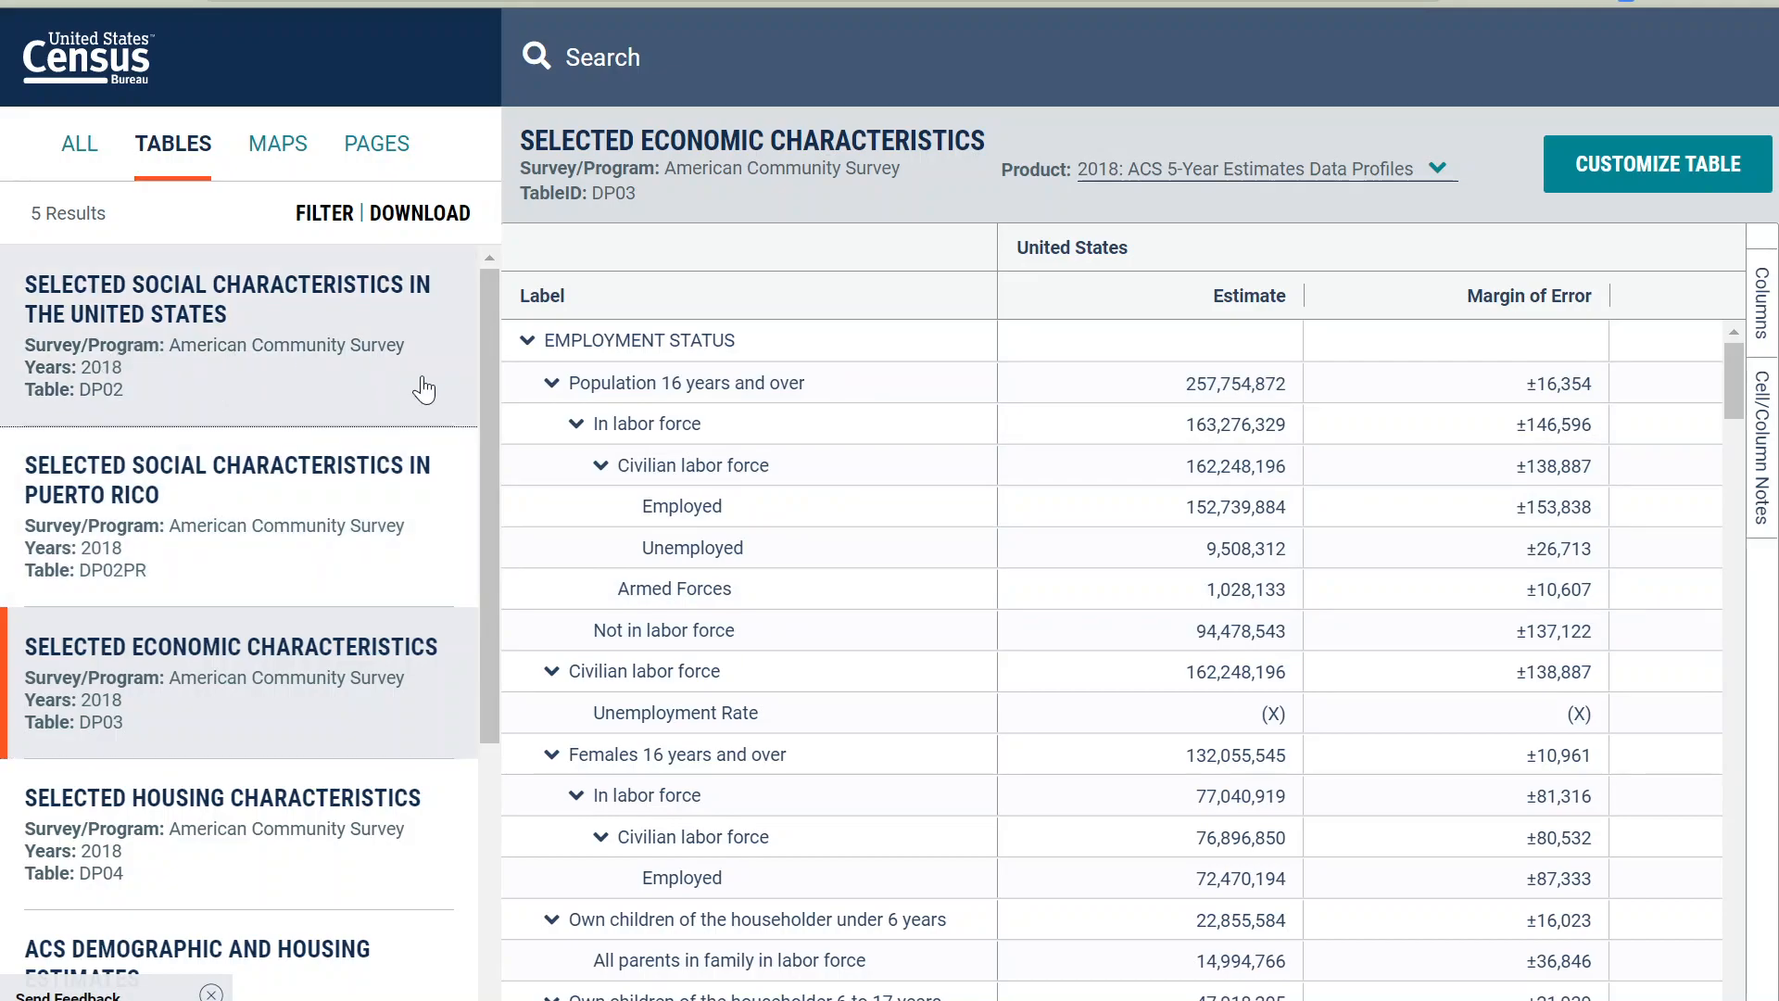
pyautogui.scroll(-6, 714, 463)
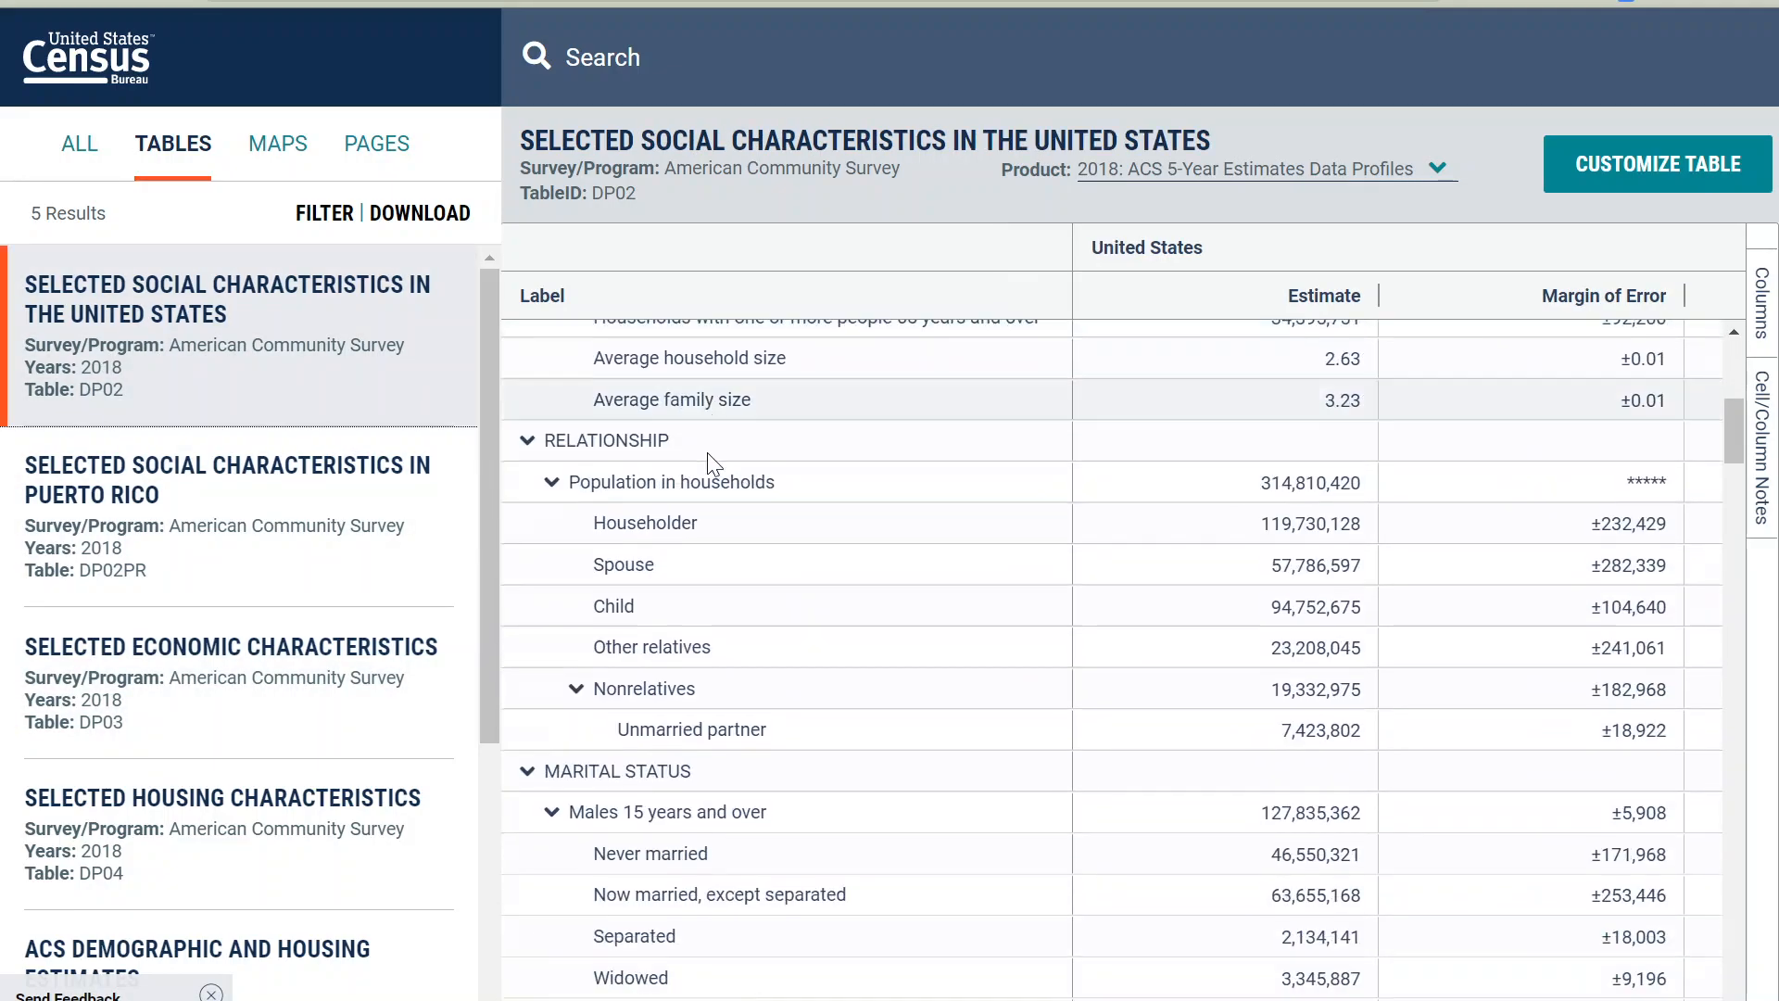
pyautogui.scroll(1, 773, 593)
pyautogui.scroll(-10, 777, 602)
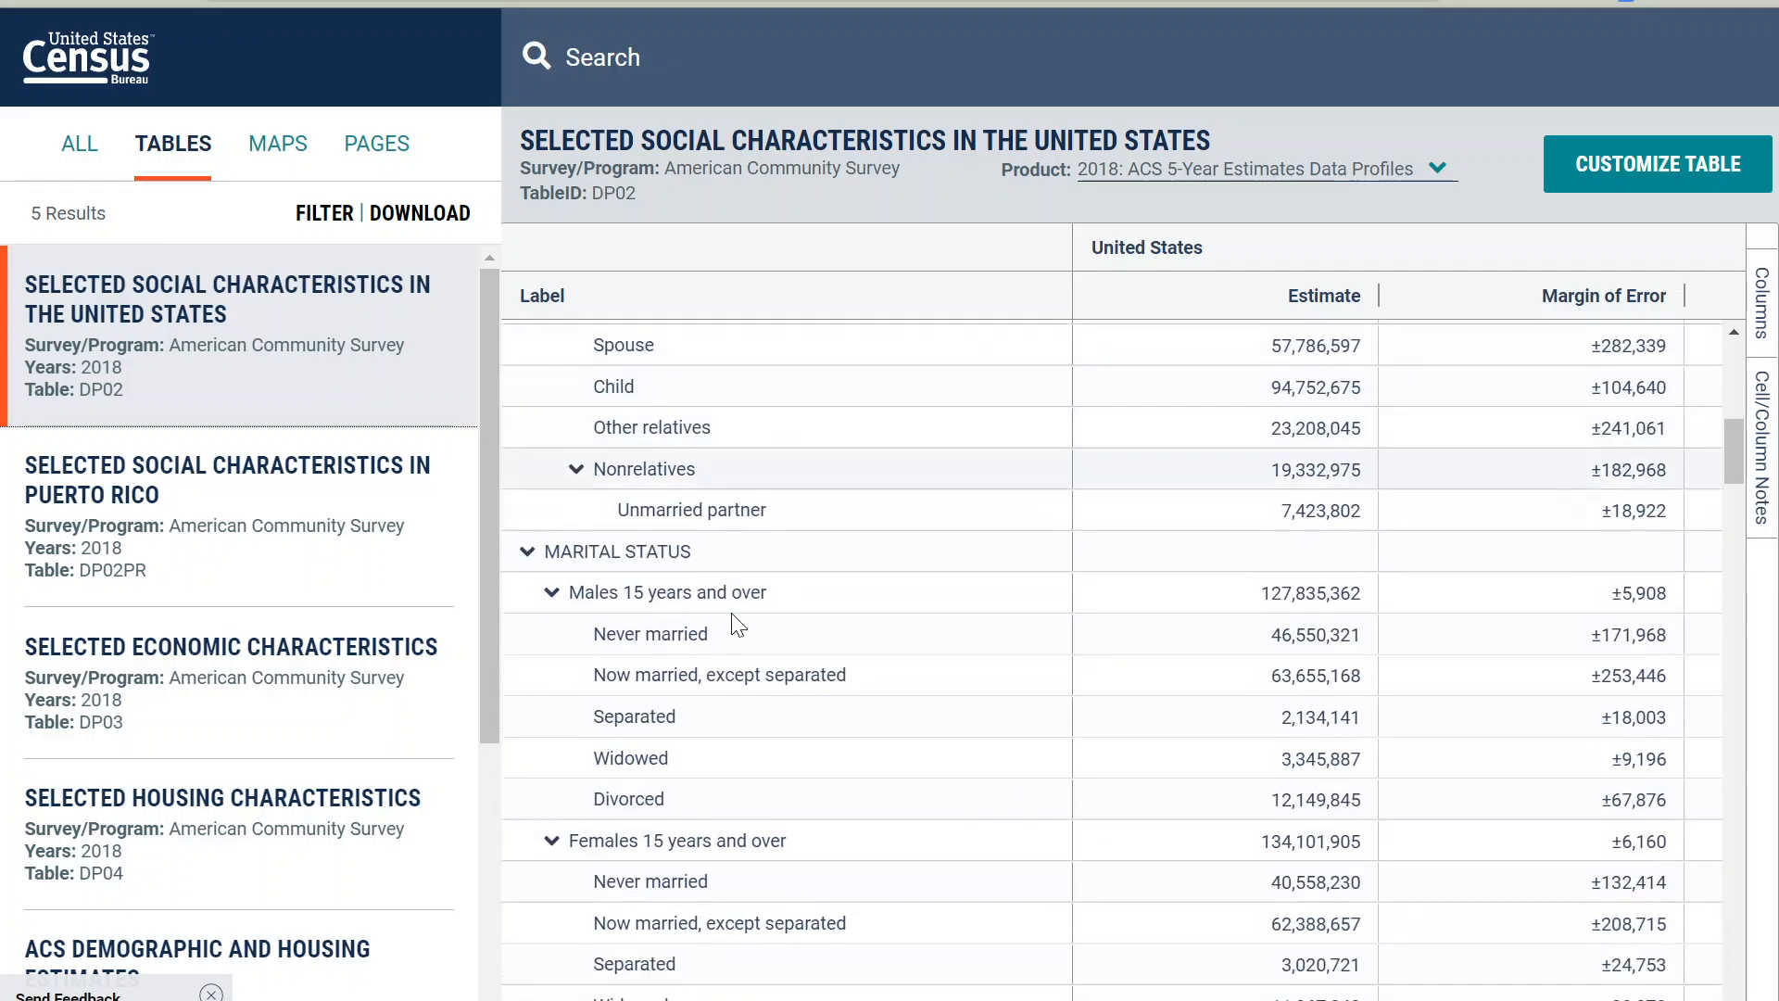
pyautogui.scroll(-3, 267, 866)
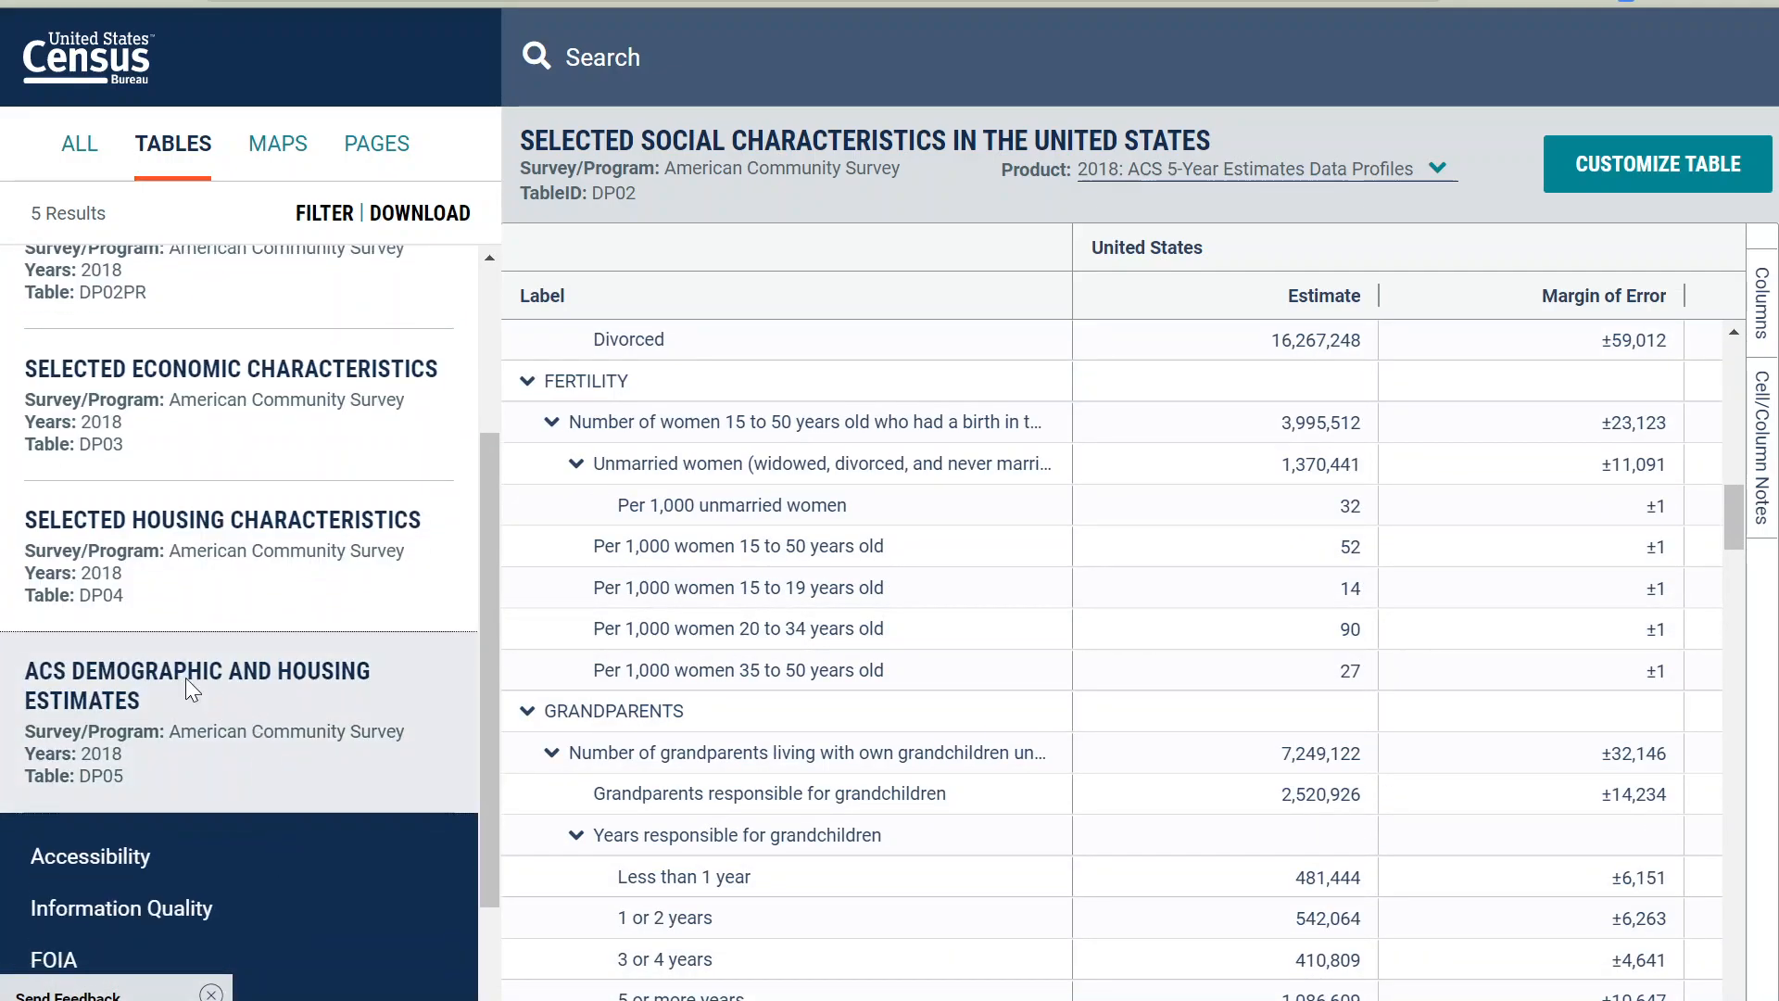
# Recheck the sex and age variables in table DP05 and the employment status and commuting sections in table DP03.
pyautogui.click(408, 690)
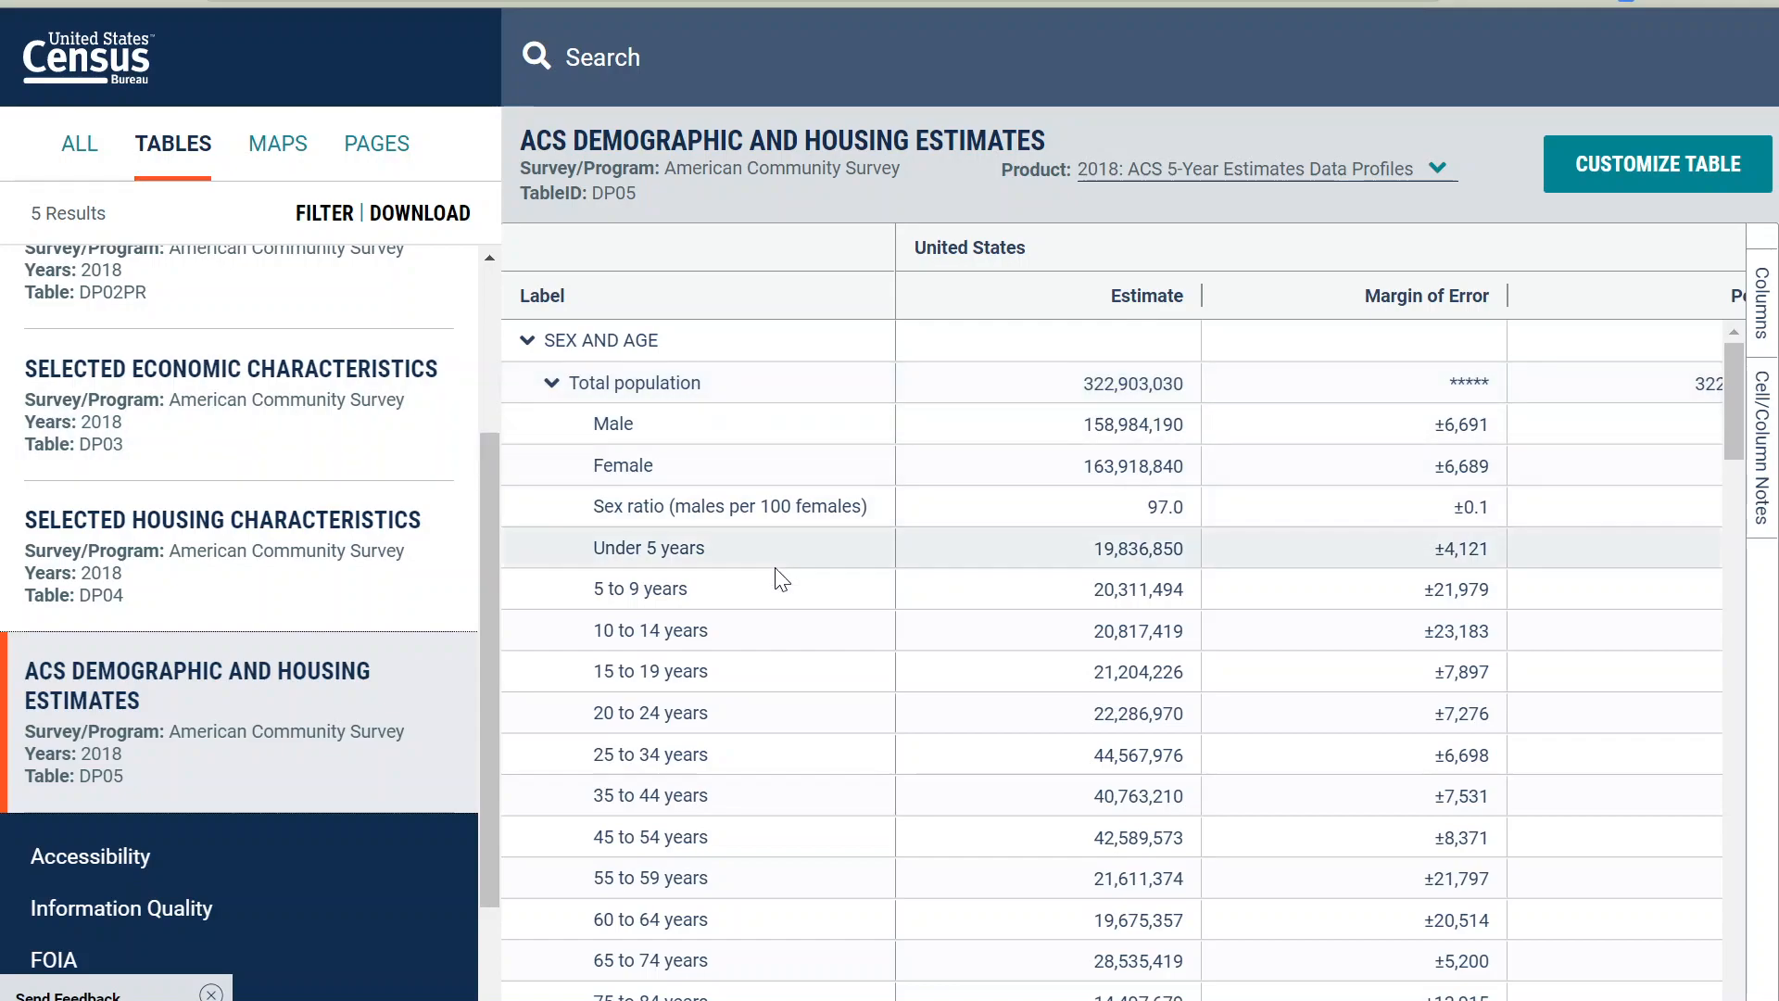
pyautogui.scroll(-3, 769, 649)
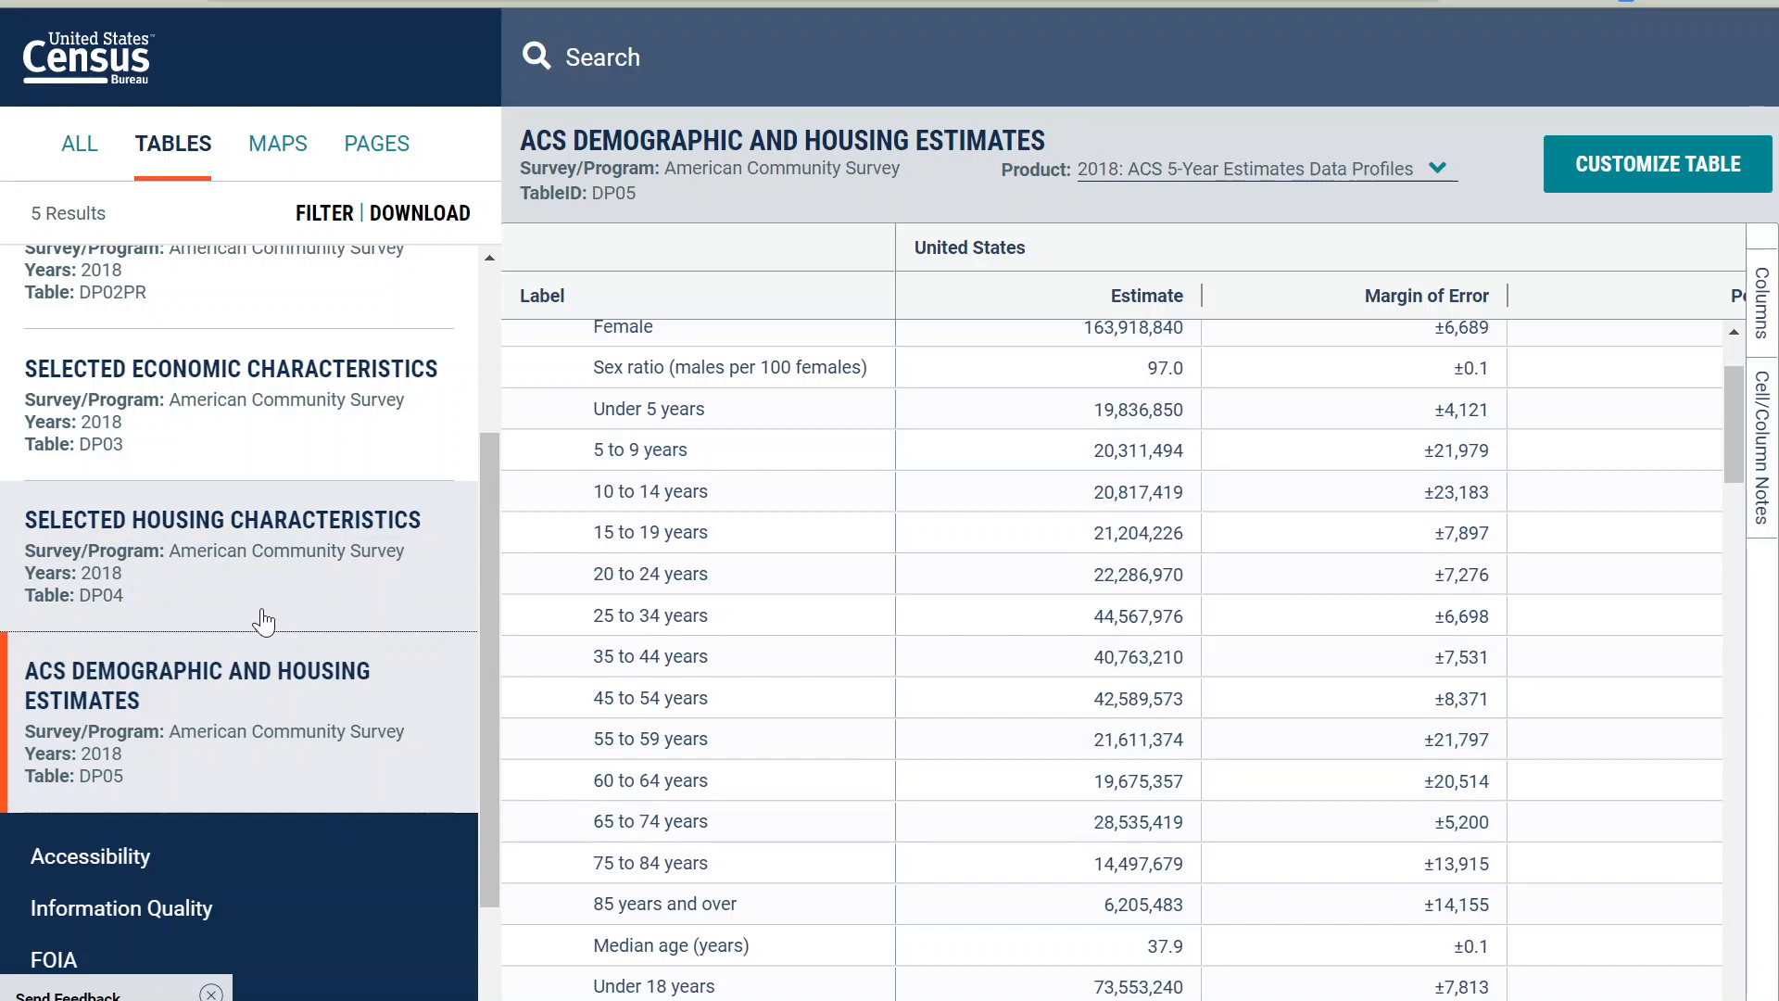
pyautogui.scroll(3, 222, 615)
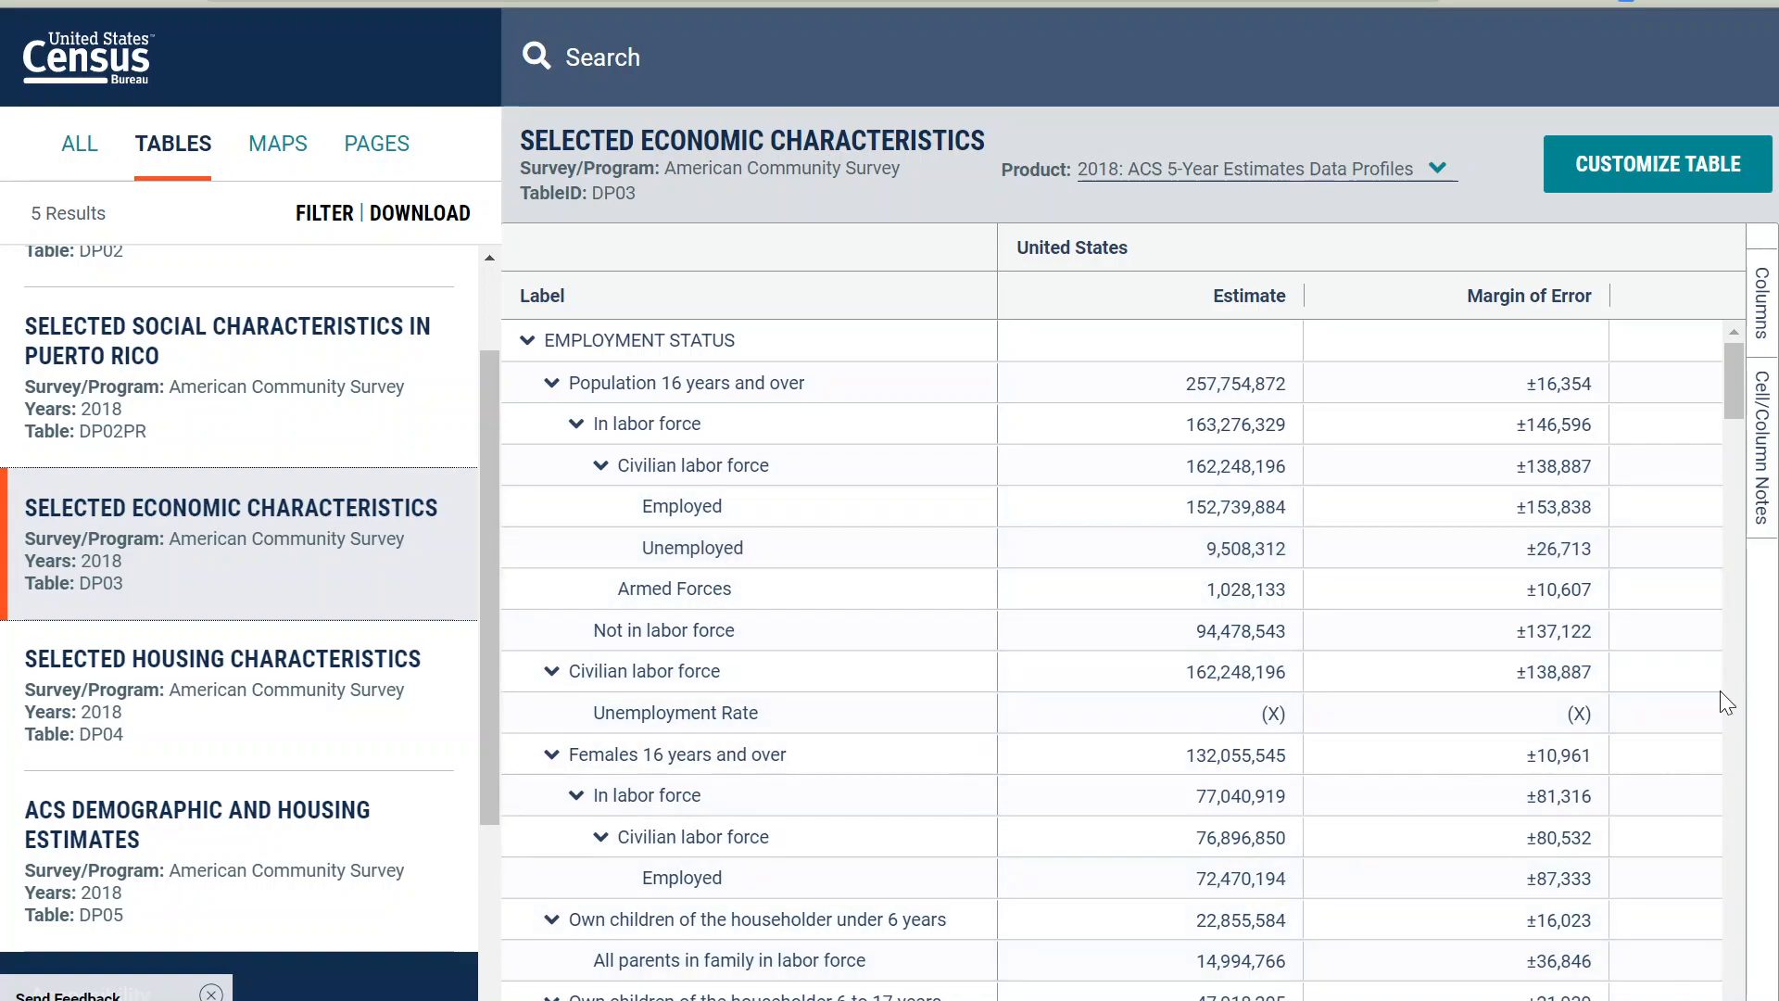
pyautogui.scroll(-2, 1307, 990)
pyautogui.scroll(-3, 1307, 990)
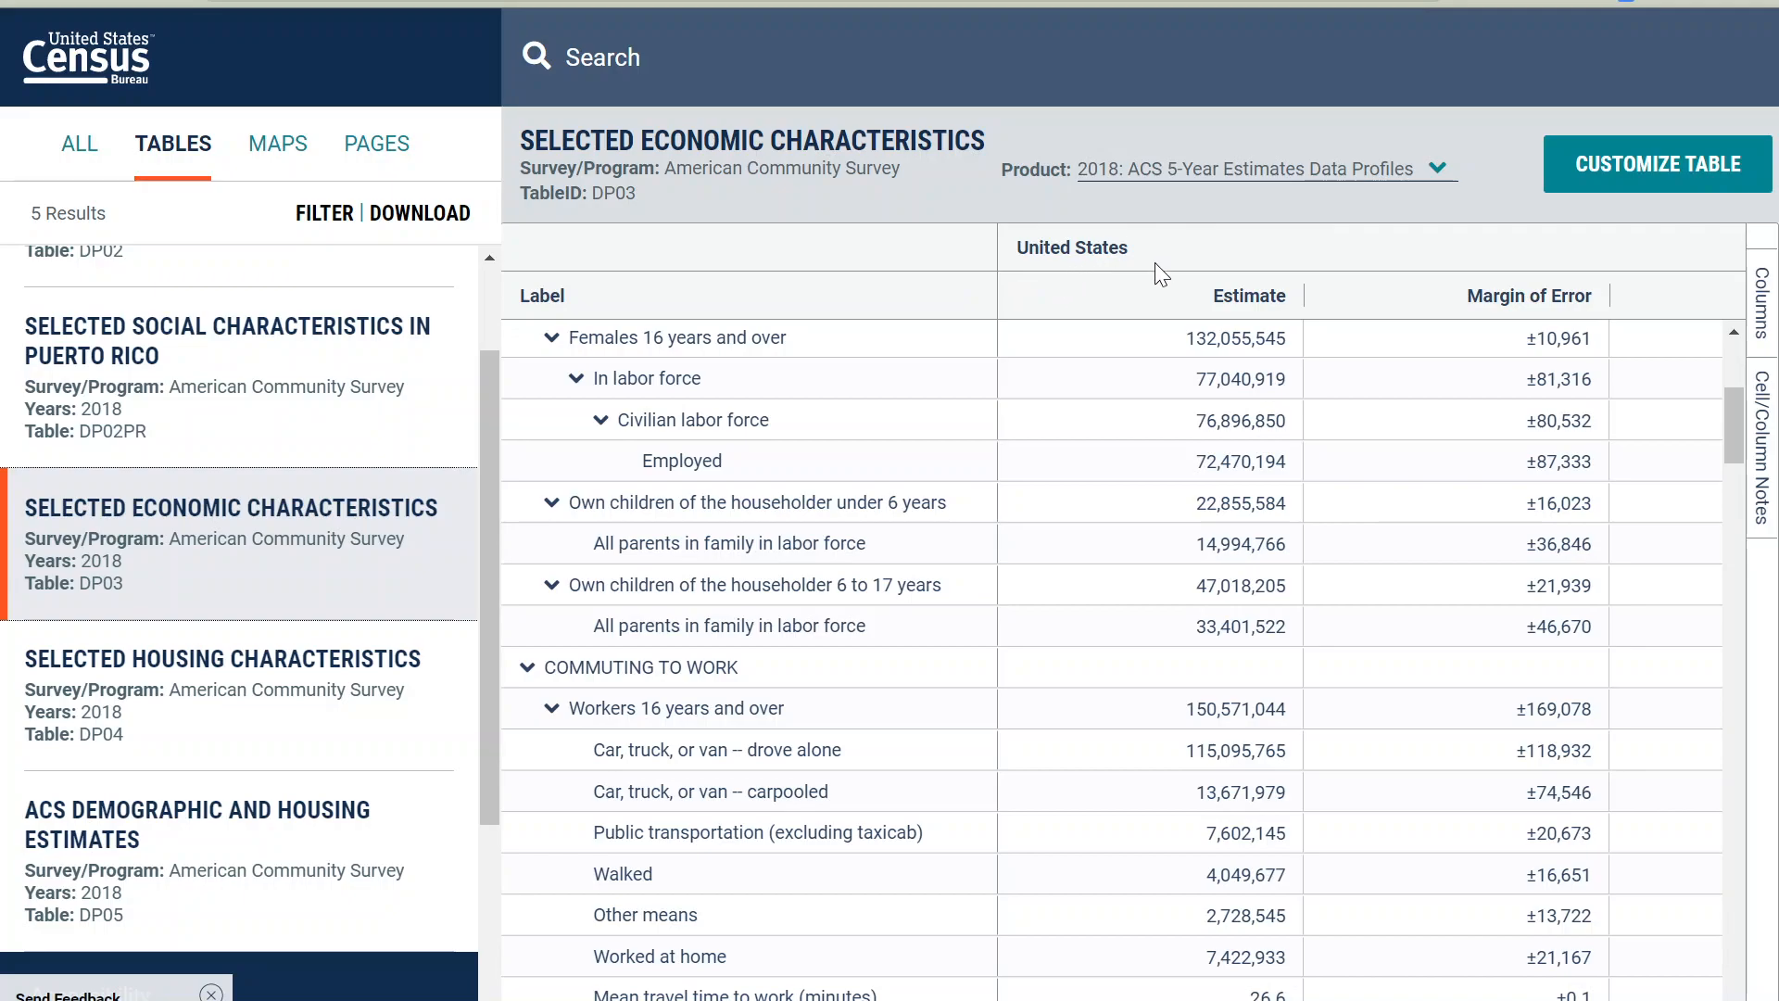
# Return to Advanced Search and filter by the ACS 5-Year Estimates Data Profiles survey and the year 2018.
pyautogui.click(29, 2)
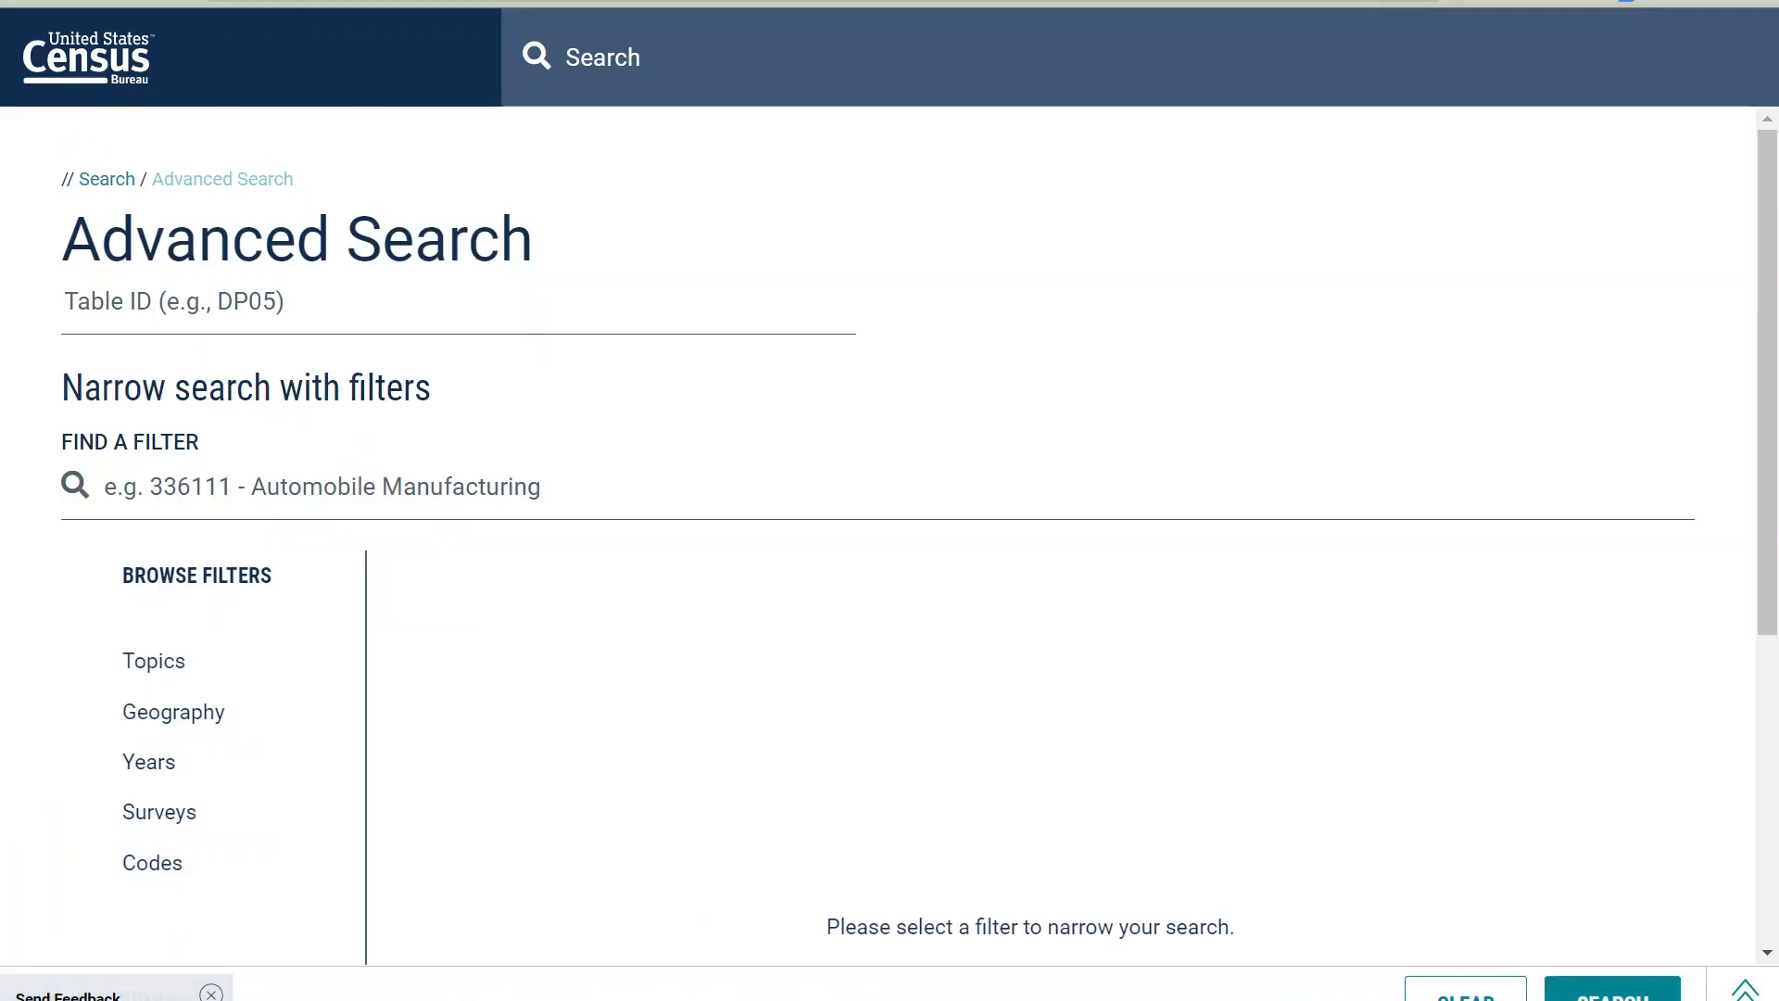
pyautogui.click(139, 820)
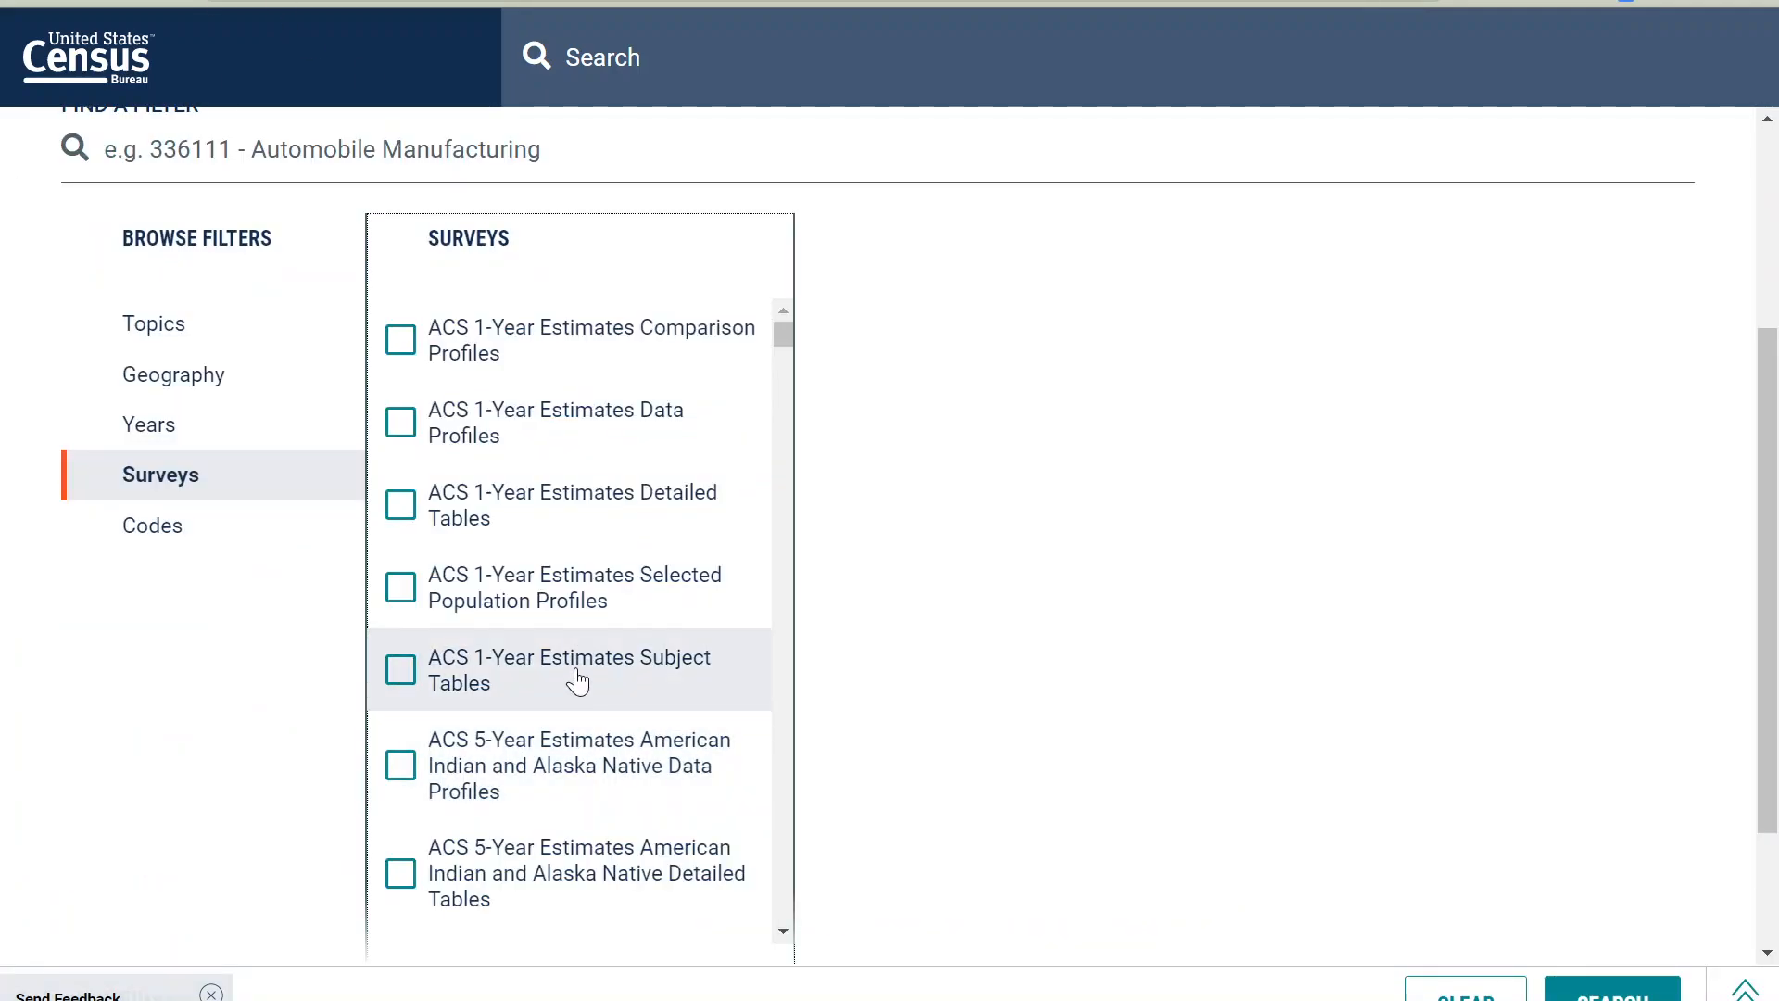
pyautogui.scroll(-4, 568, 687)
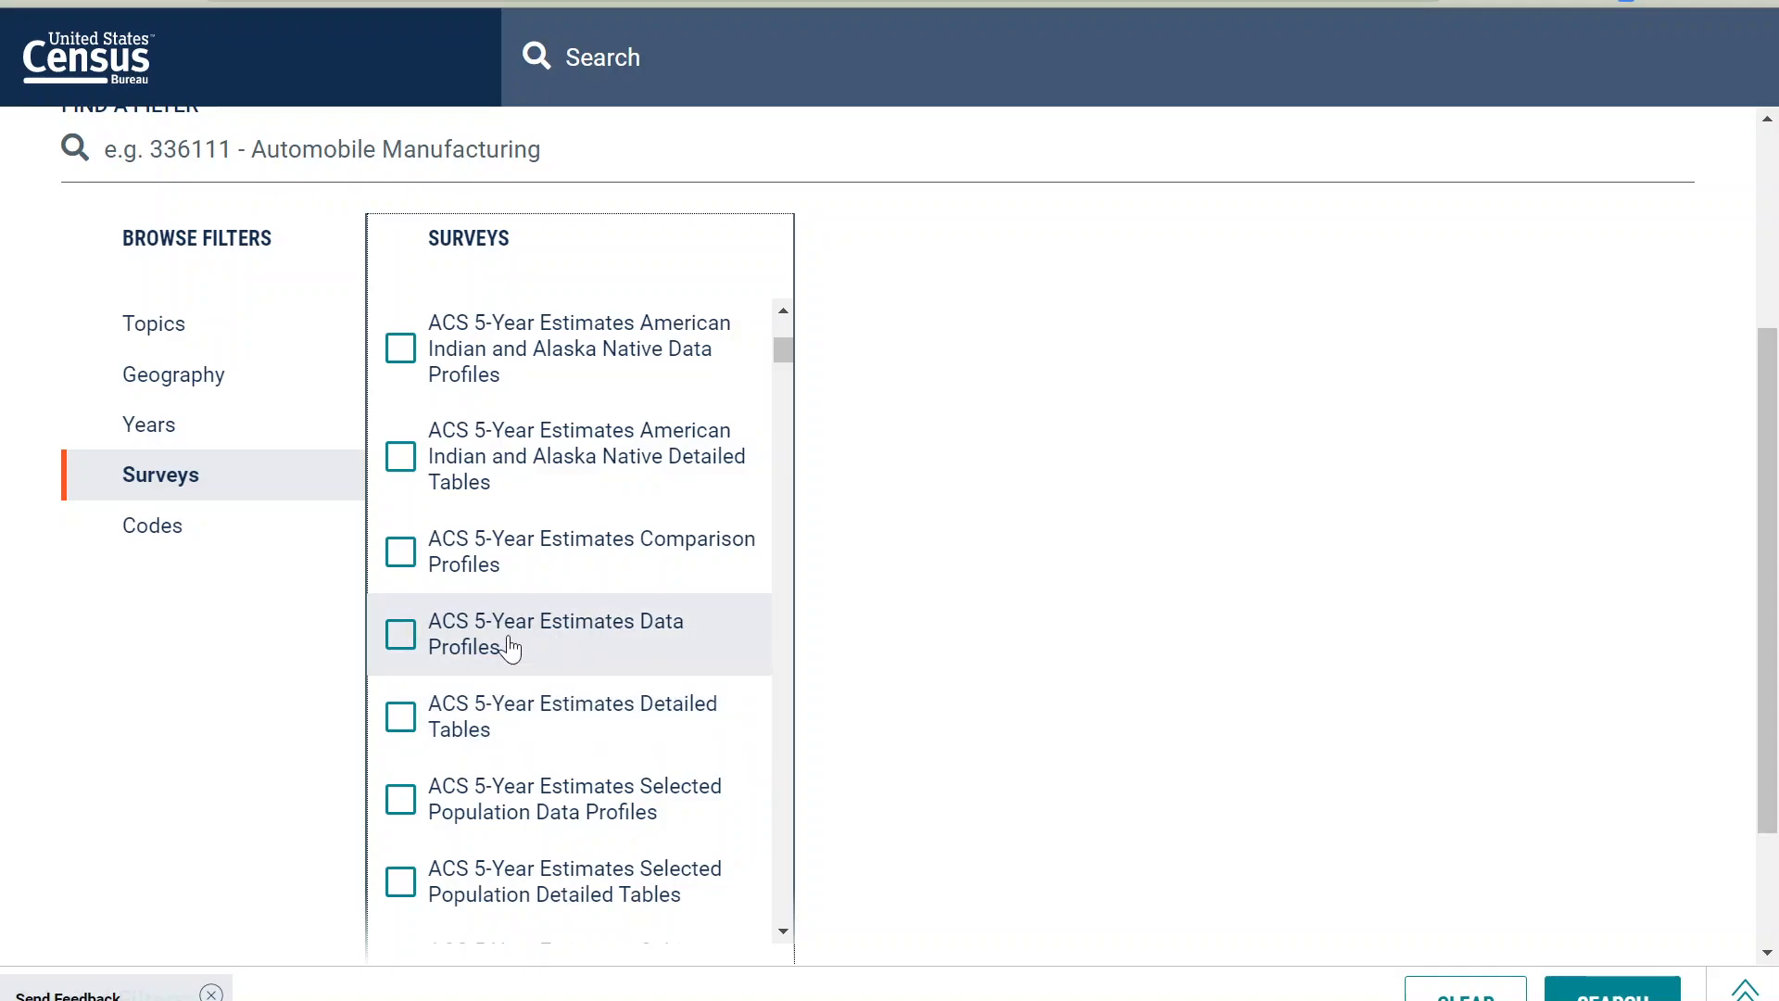
pyautogui.click(600, 665)
pyautogui.click(319, 443)
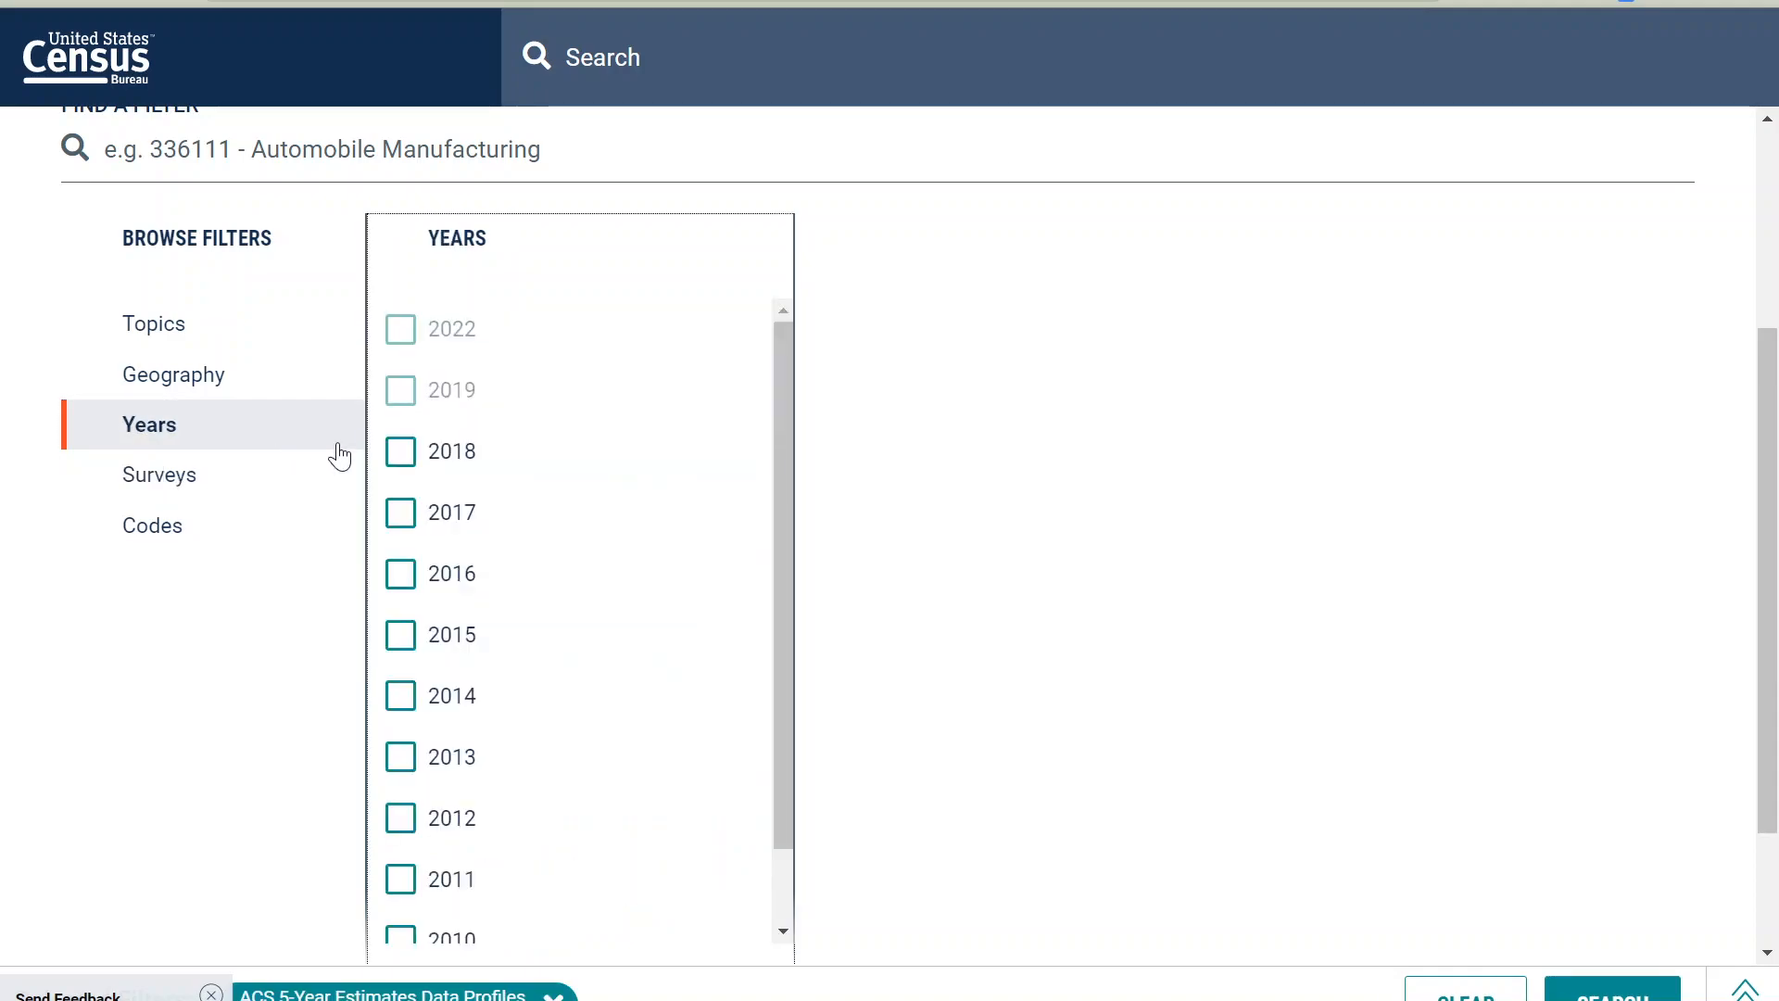
pyautogui.click(407, 450)
# Add all counties in the United States as the geography filter and run the search.
pyautogui.click(171, 384)
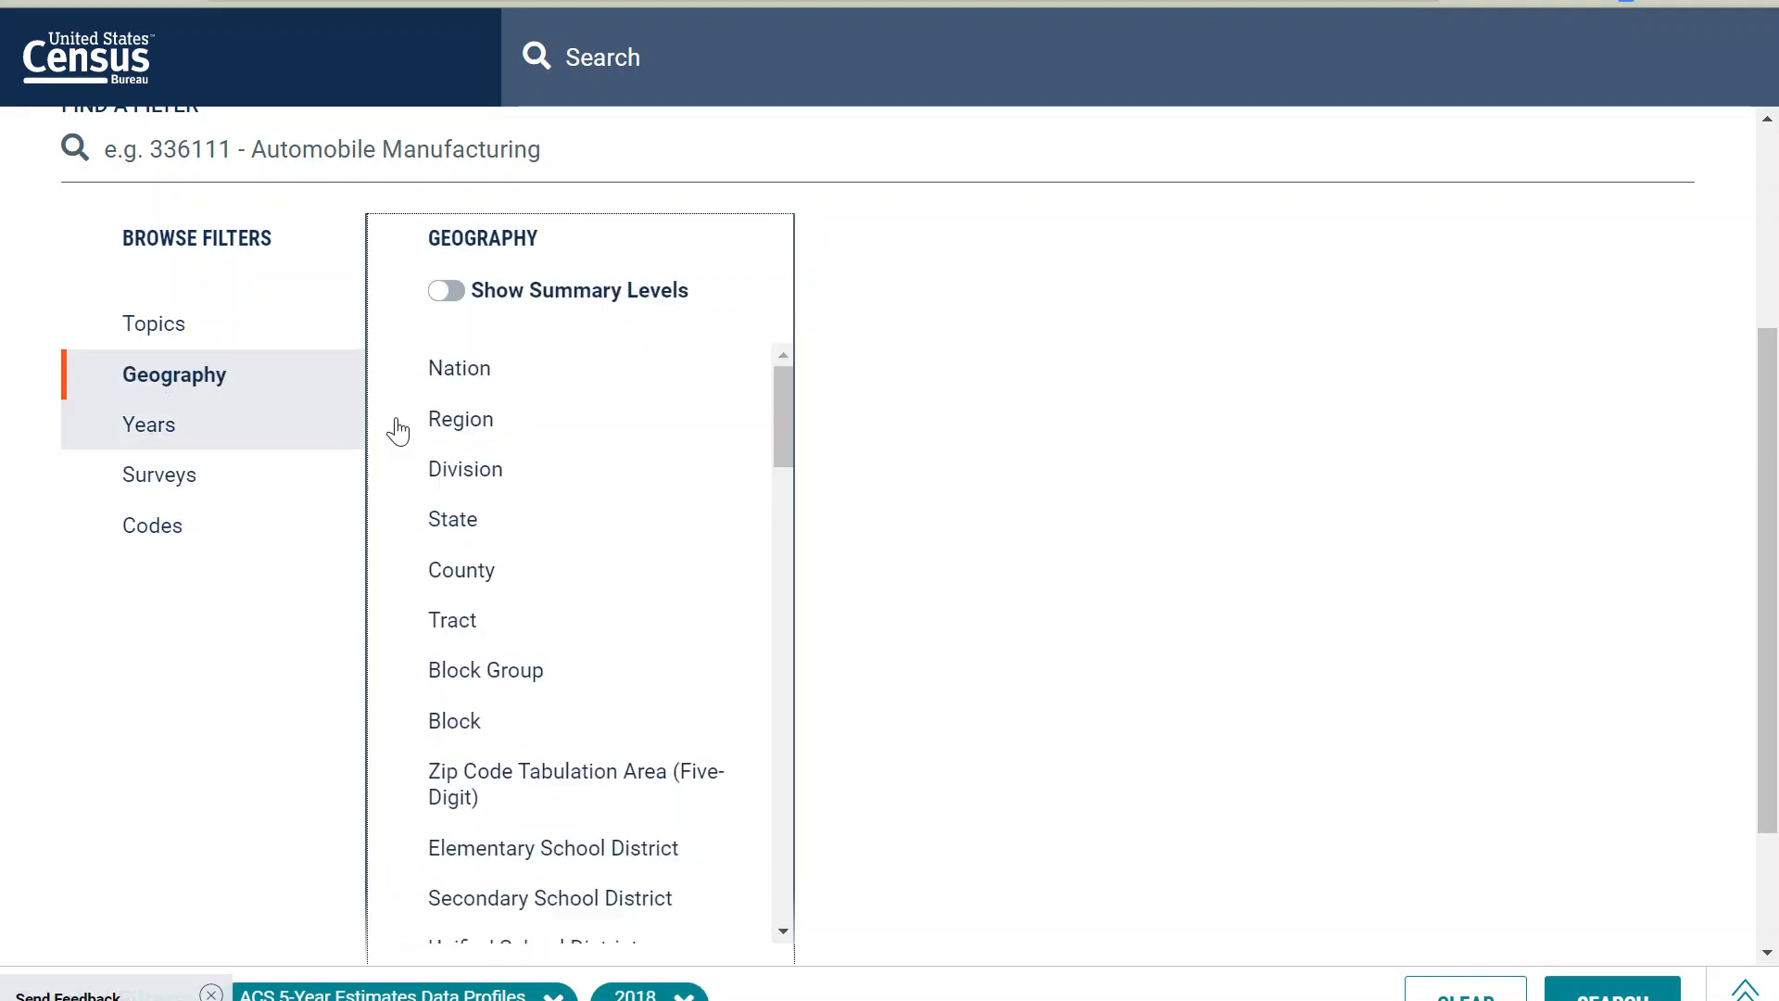
pyautogui.click(524, 586)
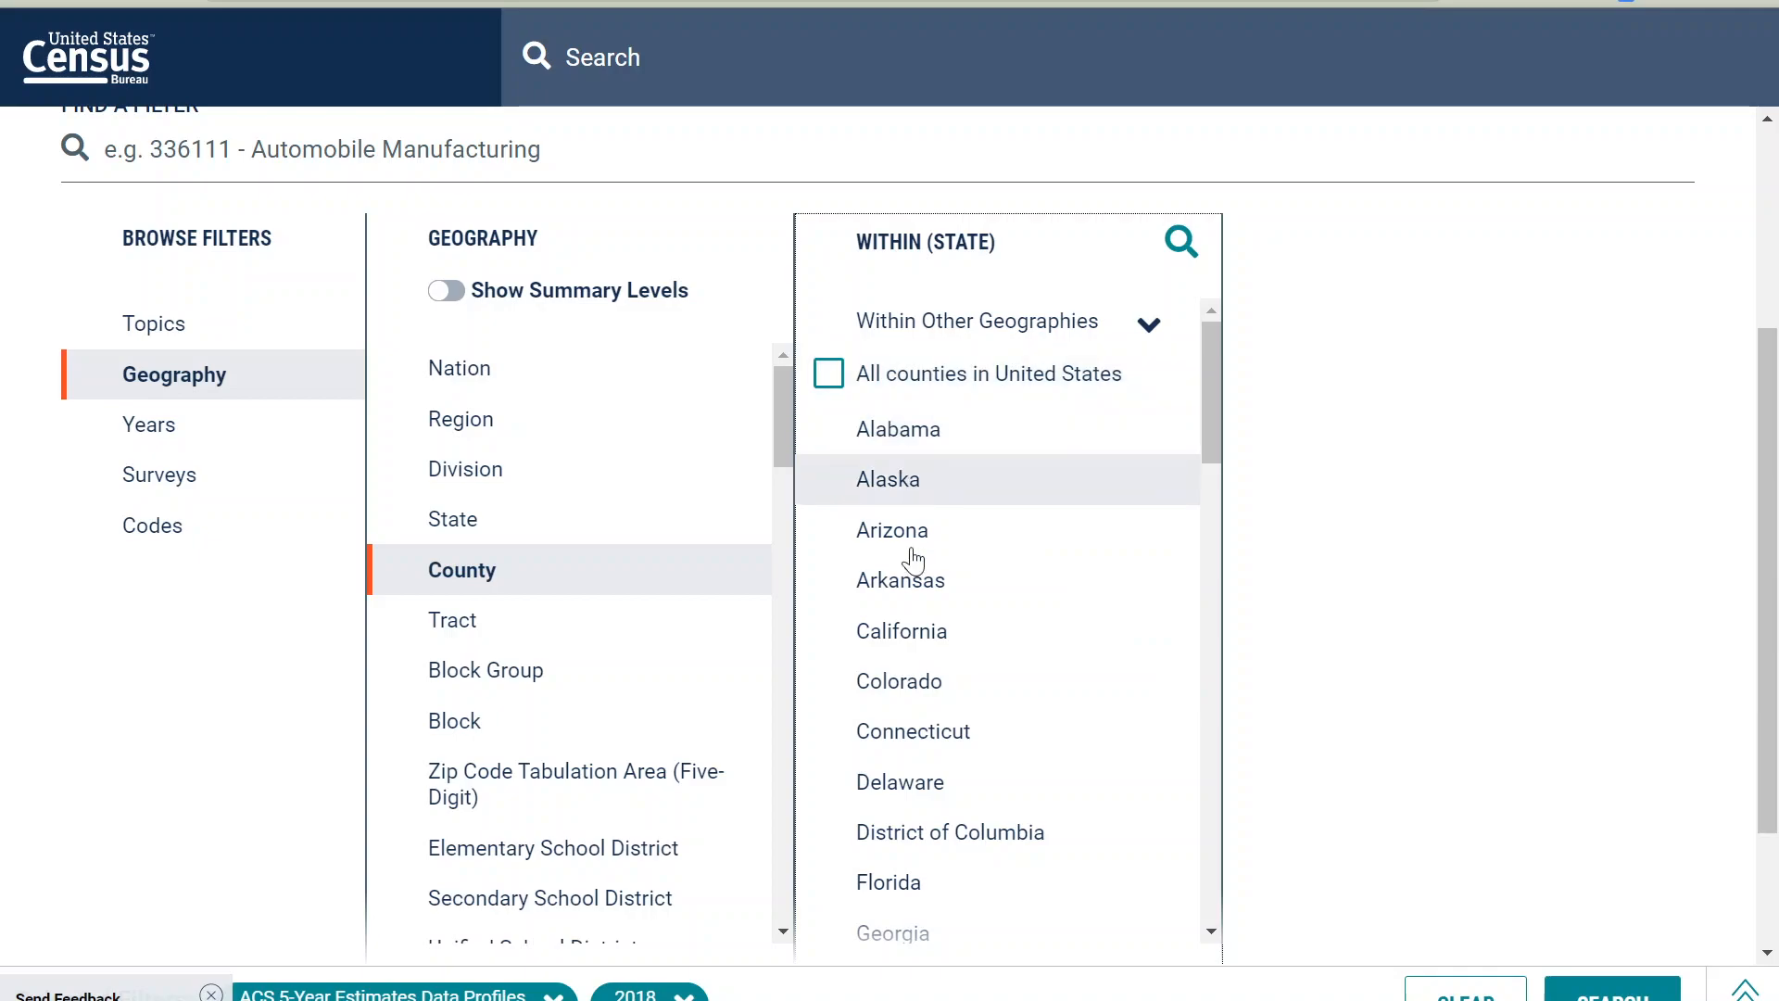
pyautogui.click(823, 386)
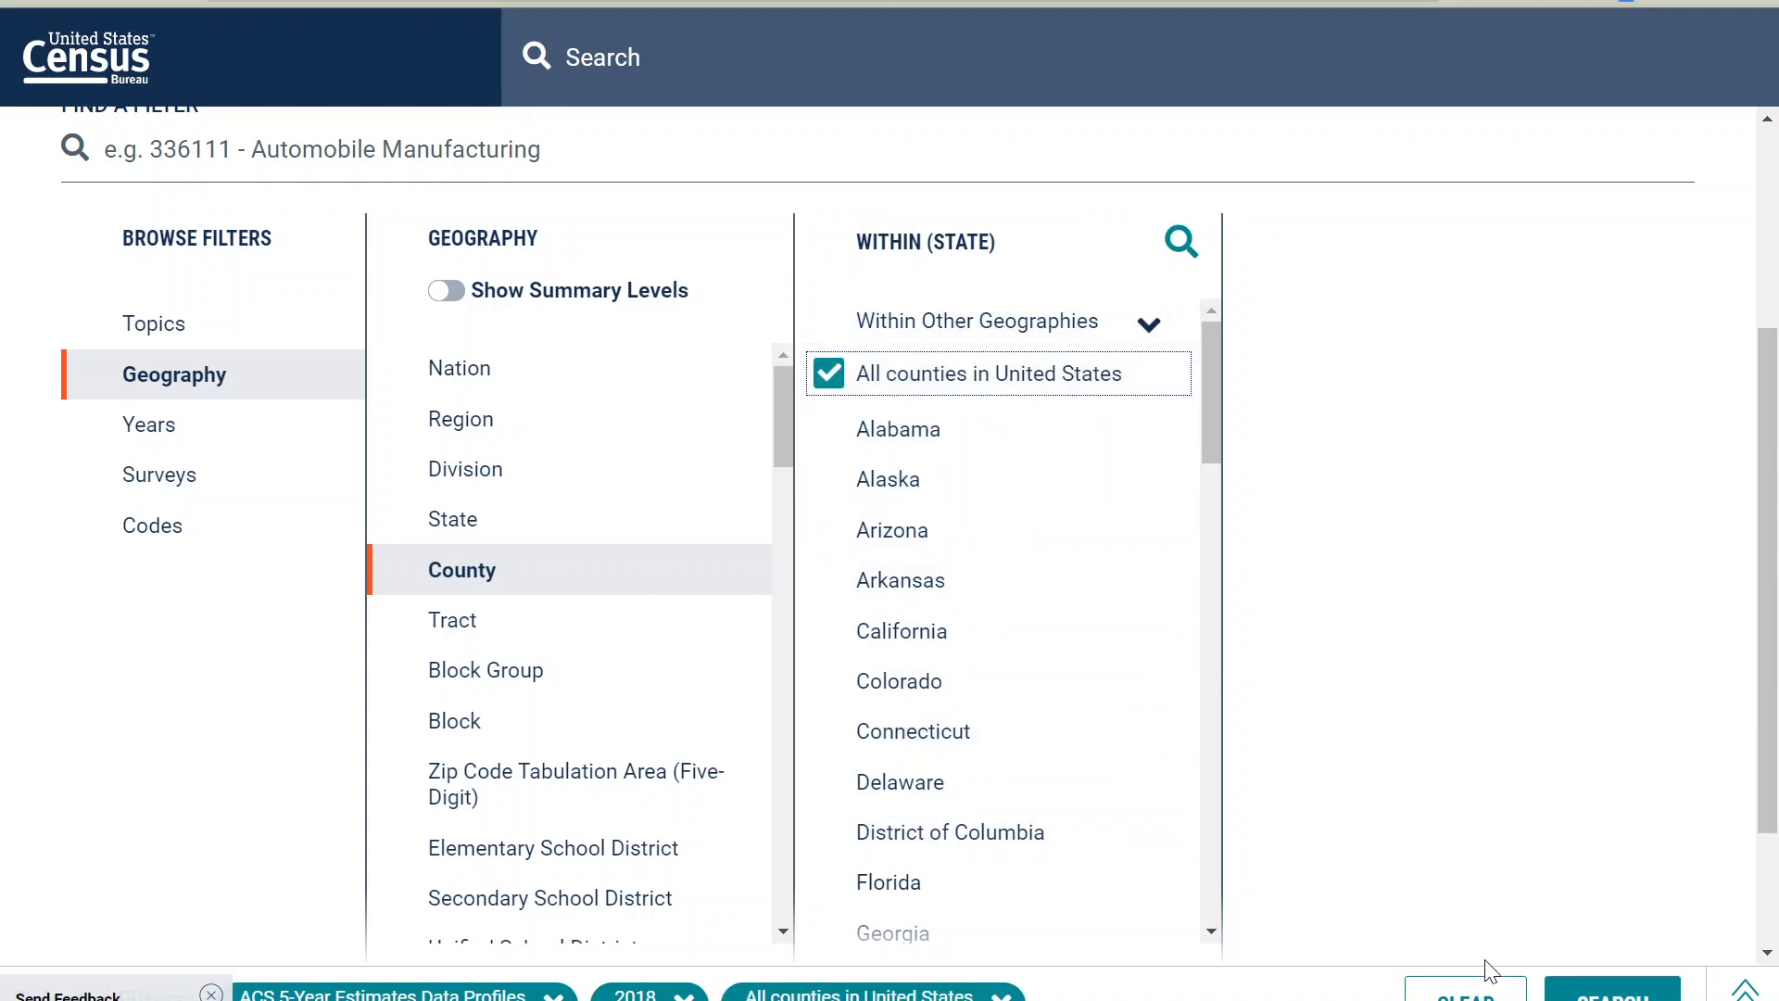
pyautogui.click(1610, 984)
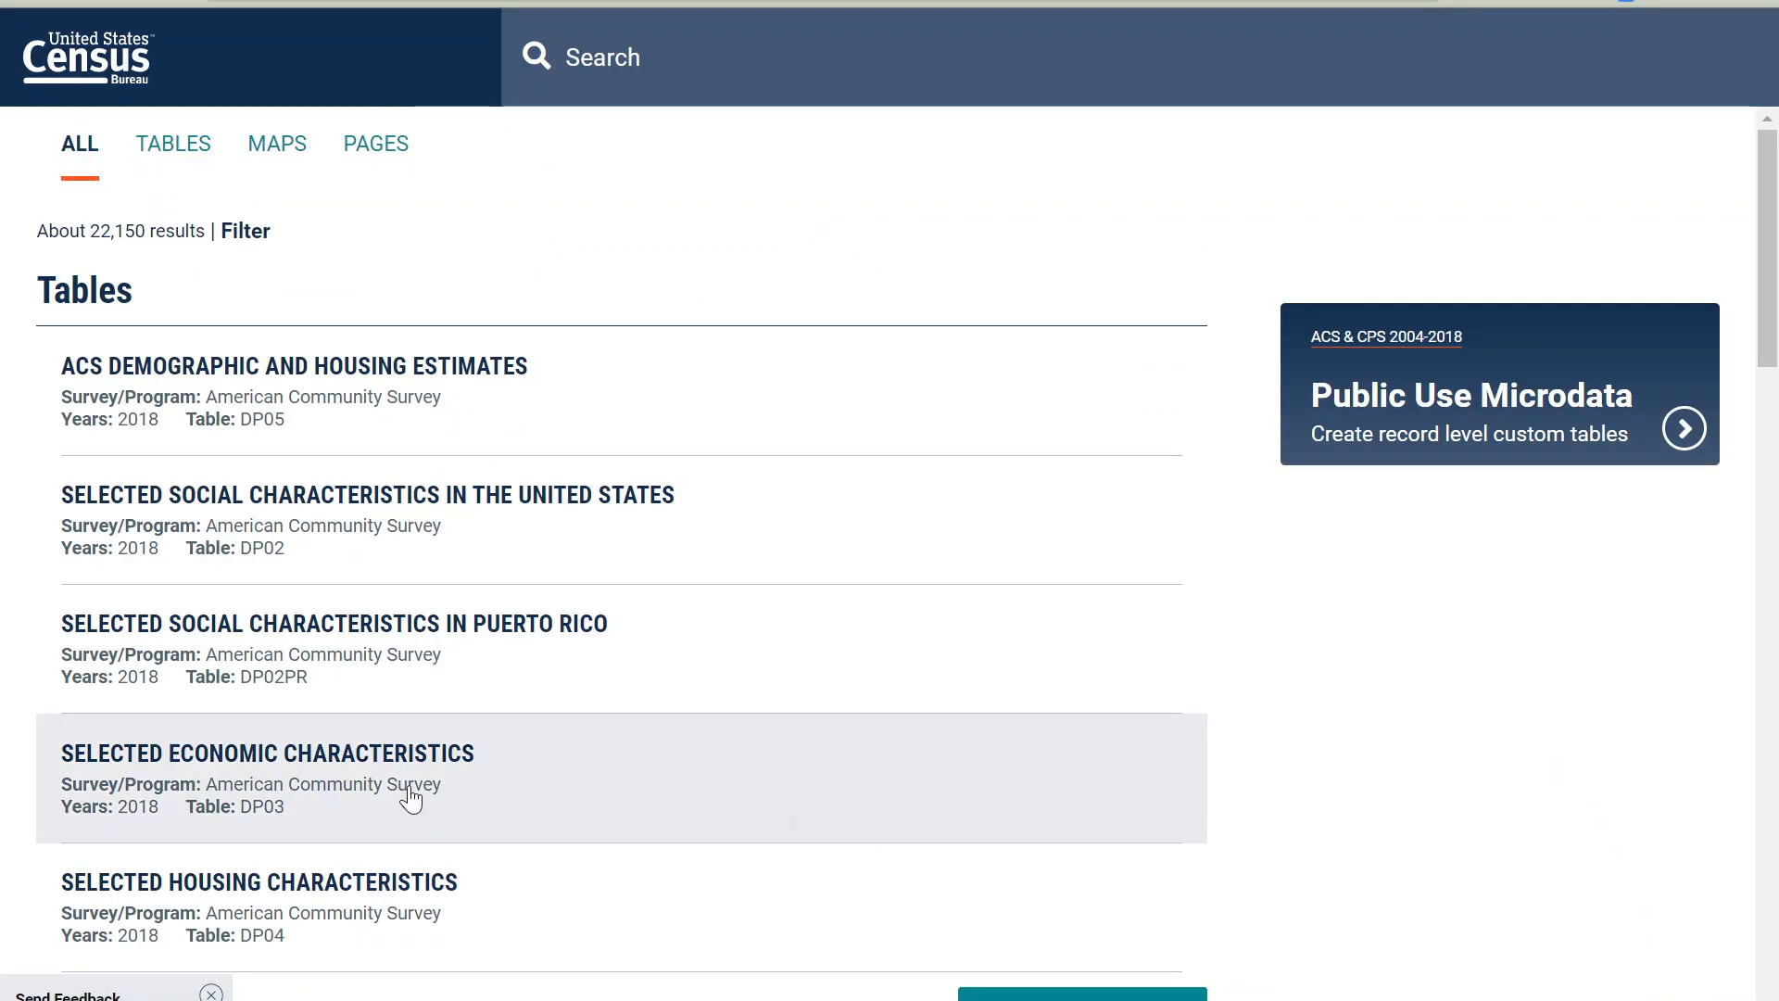
# Open the Selected Economic Characteristics table (DP03) from the results and download its 2018 5-Year data as CSV.
pyautogui.click(383, 786)
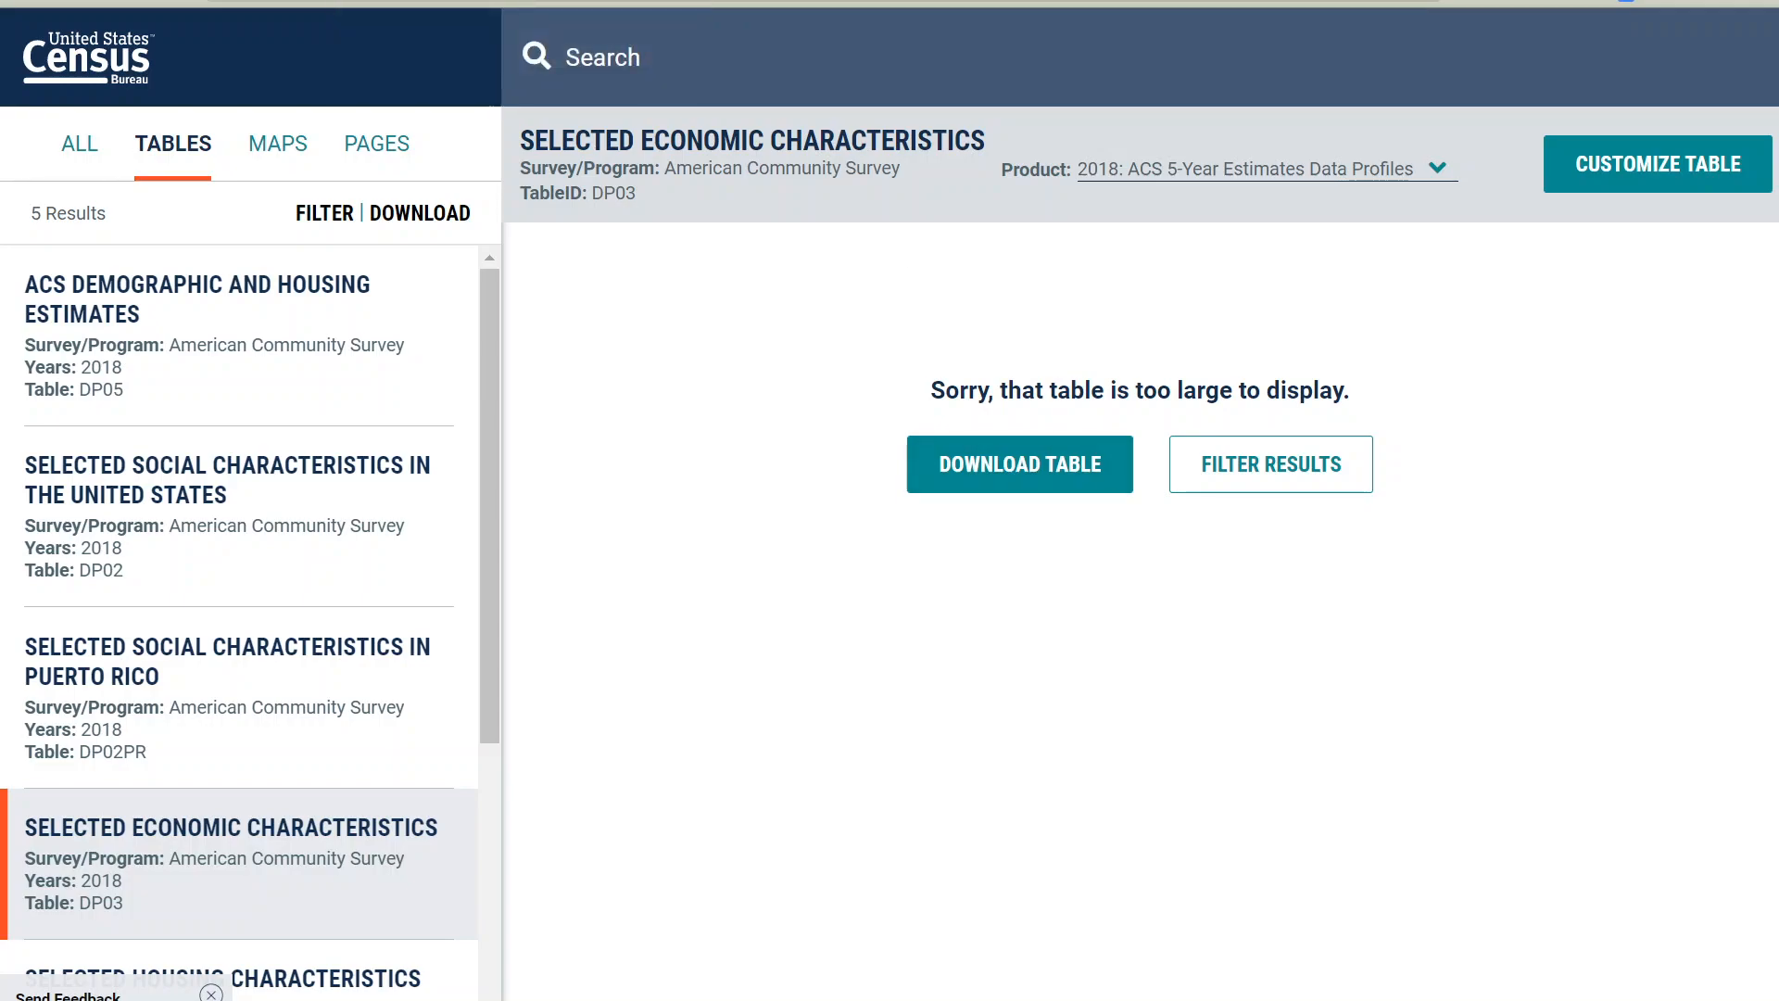
pyautogui.moveTo(989, 390); pyautogui.dragTo(1374, 401)
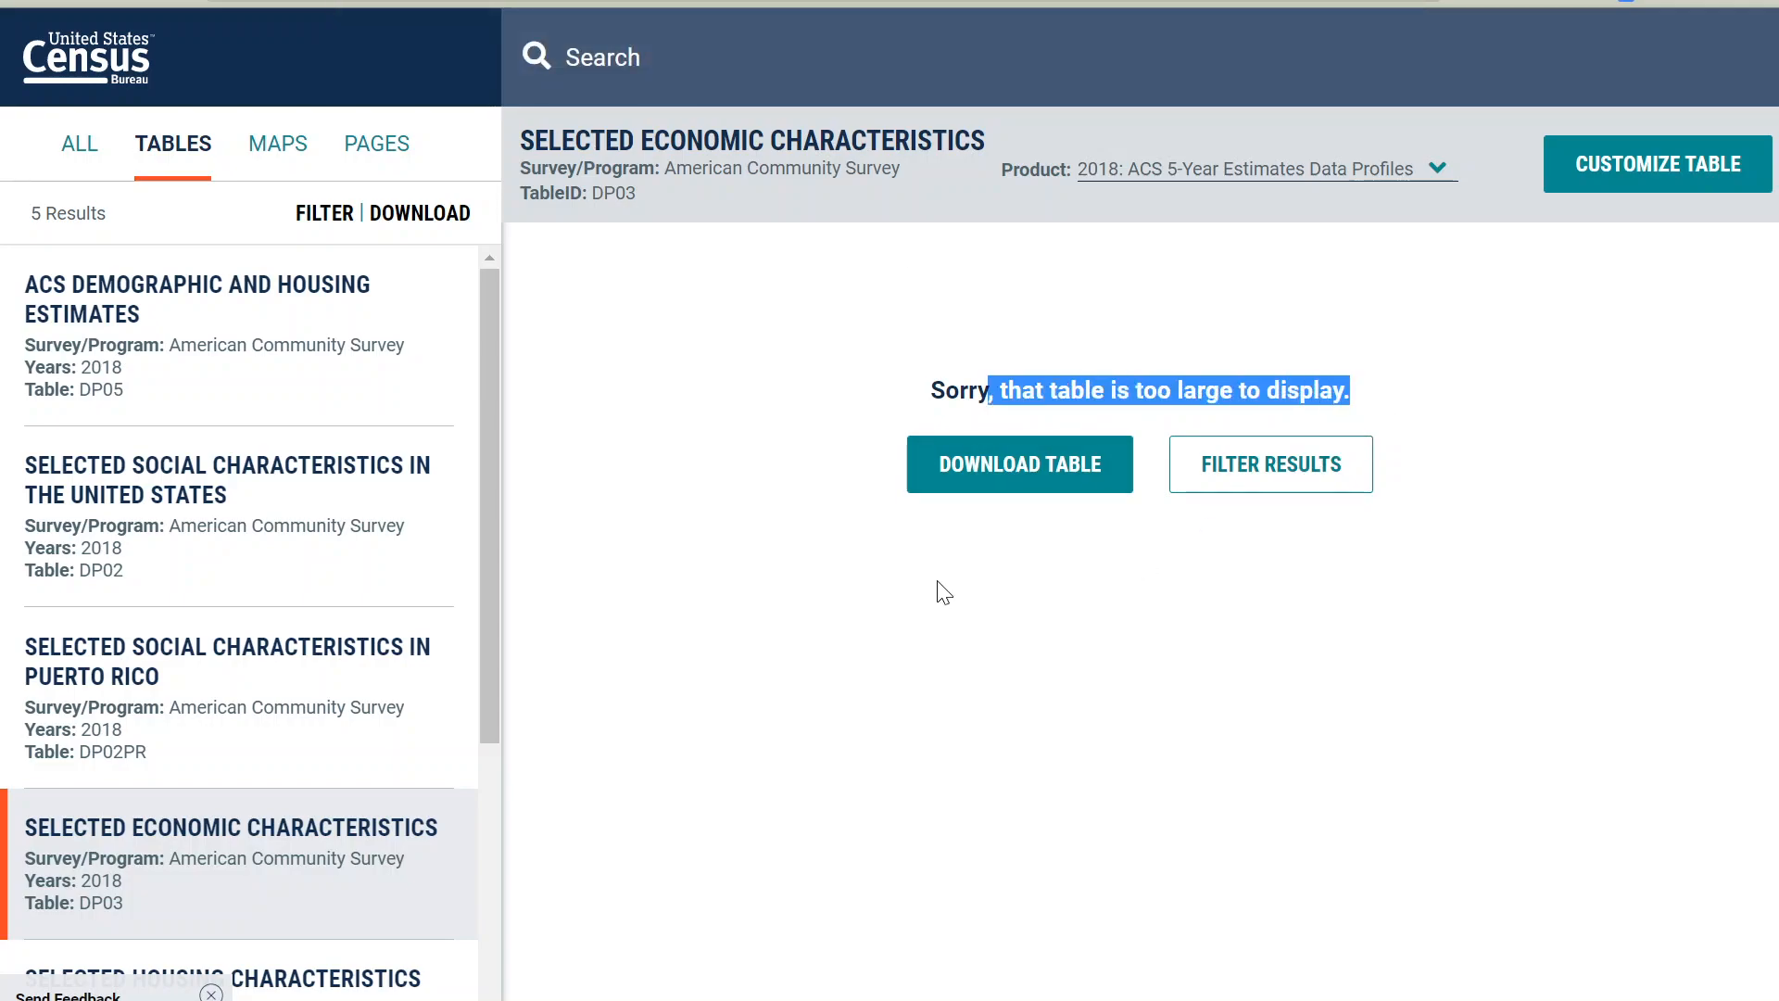
pyautogui.scroll(5, 955, 649)
pyautogui.click(1016, 476)
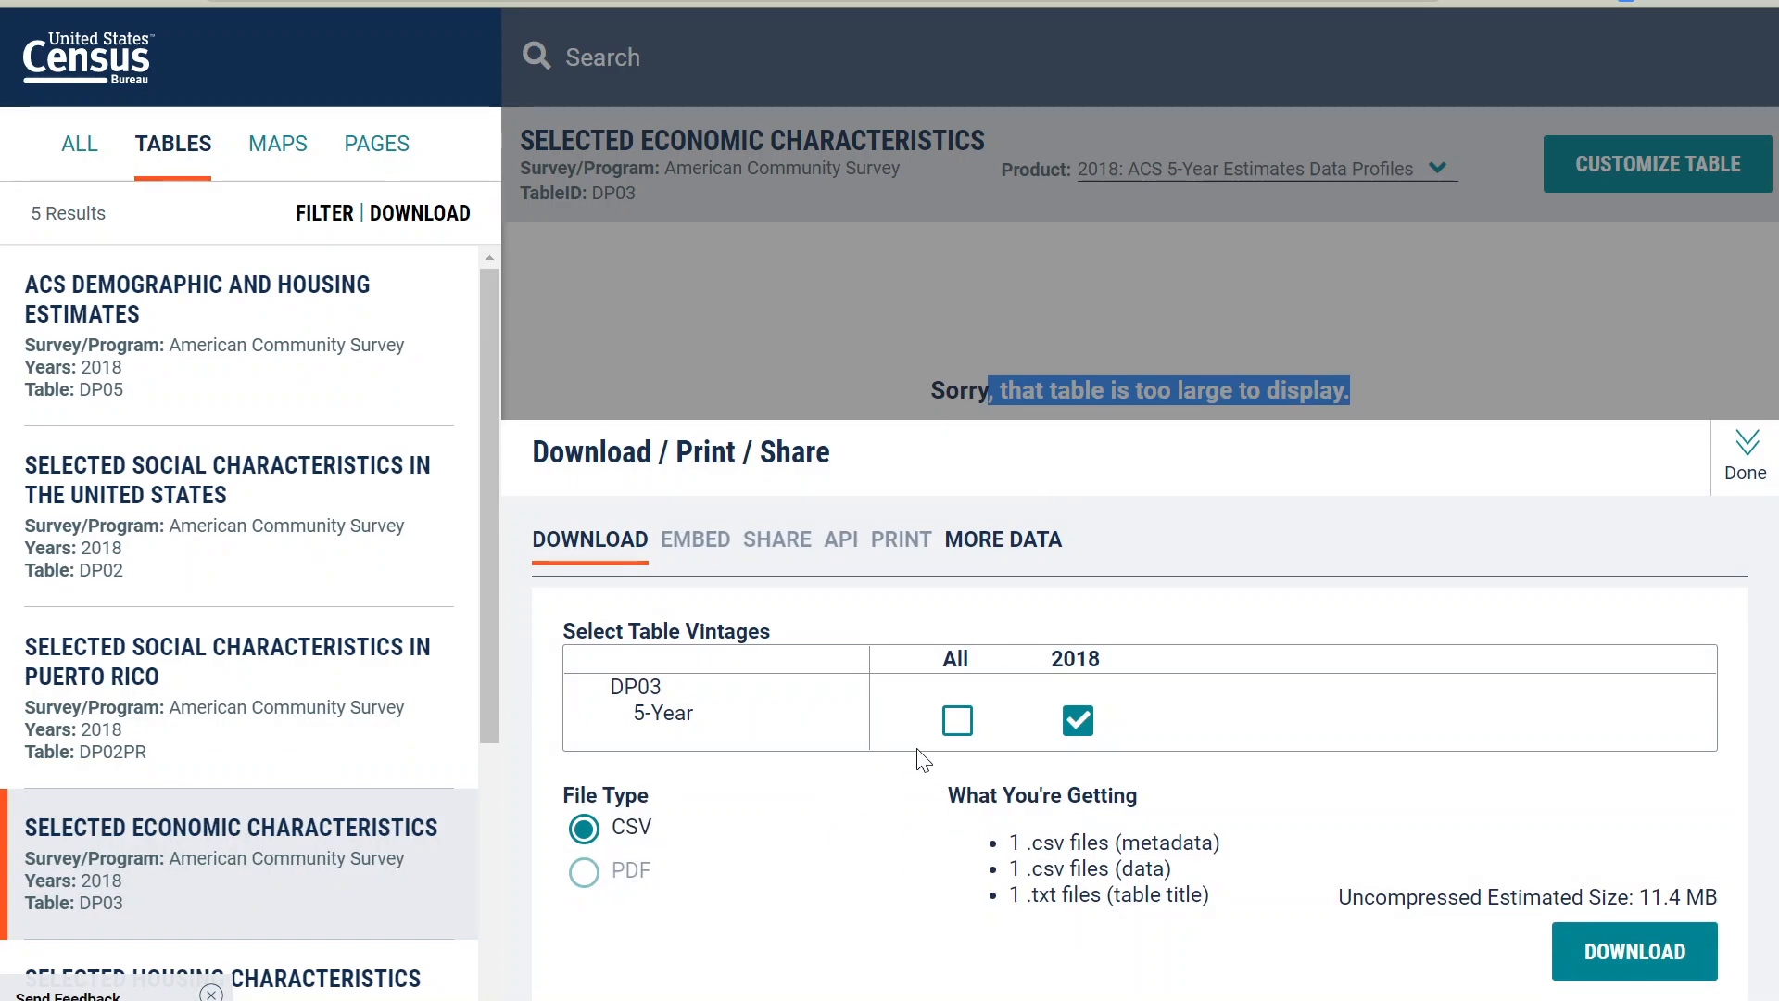
pyautogui.click(1700, 959)
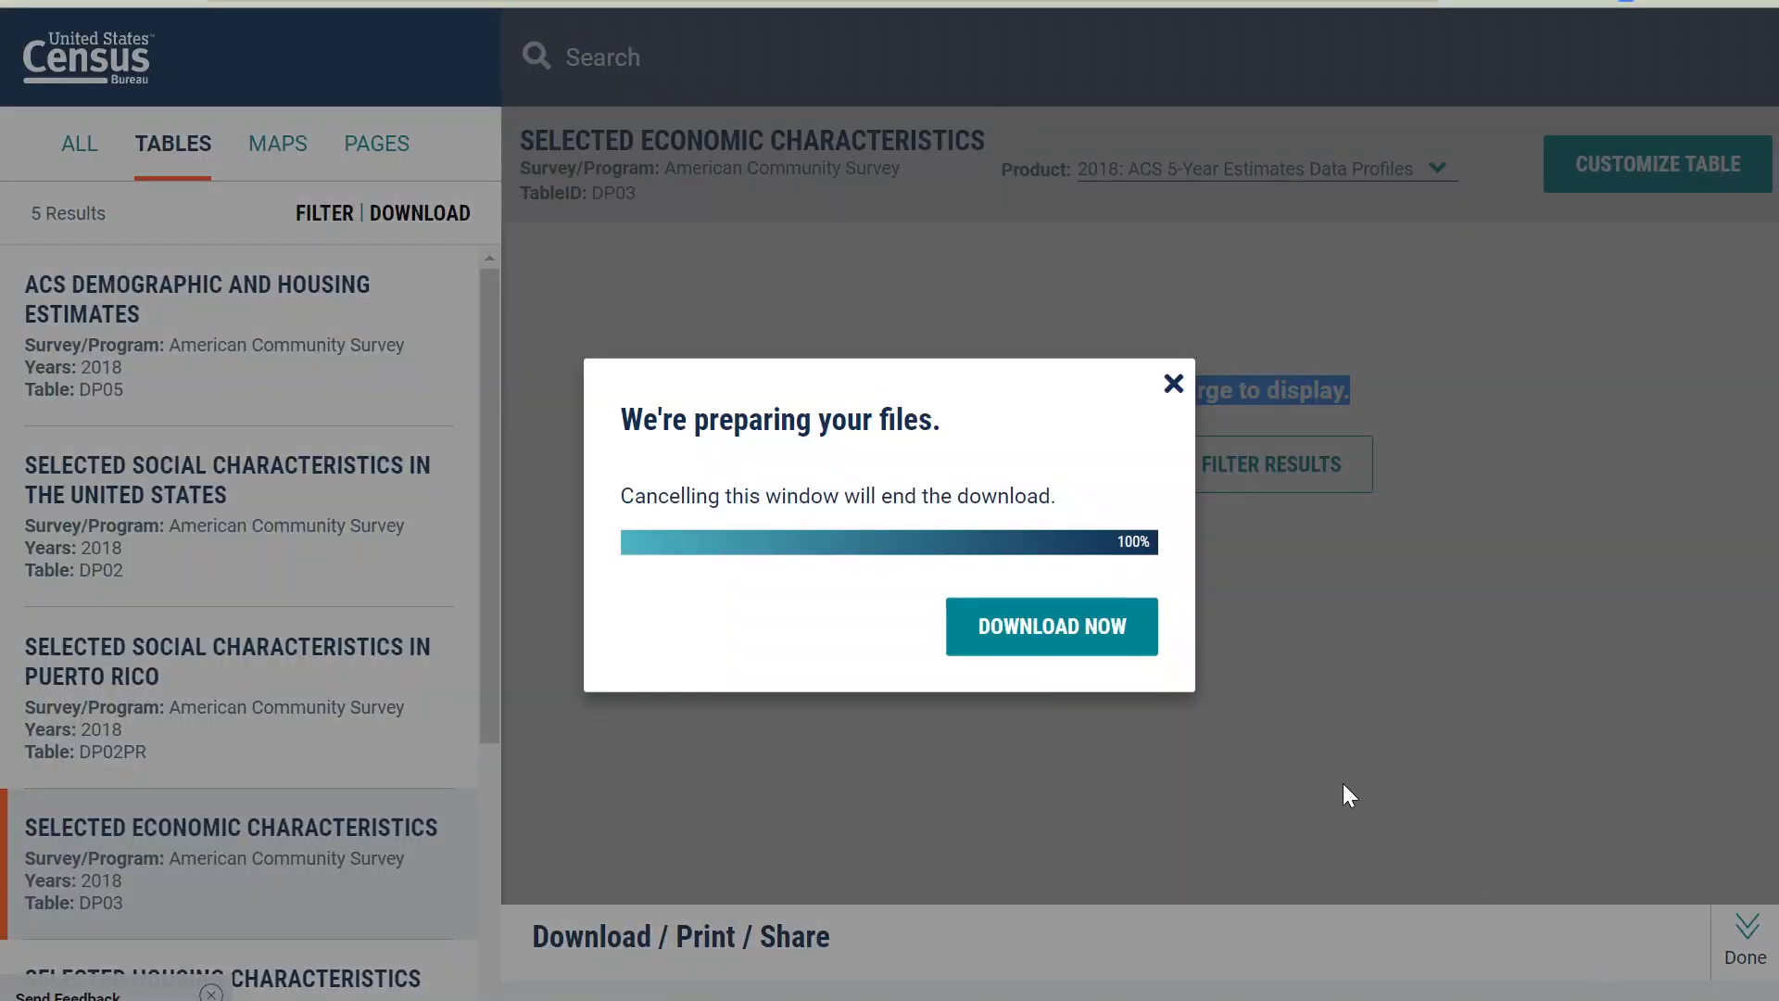
pyautogui.click(1053, 639)
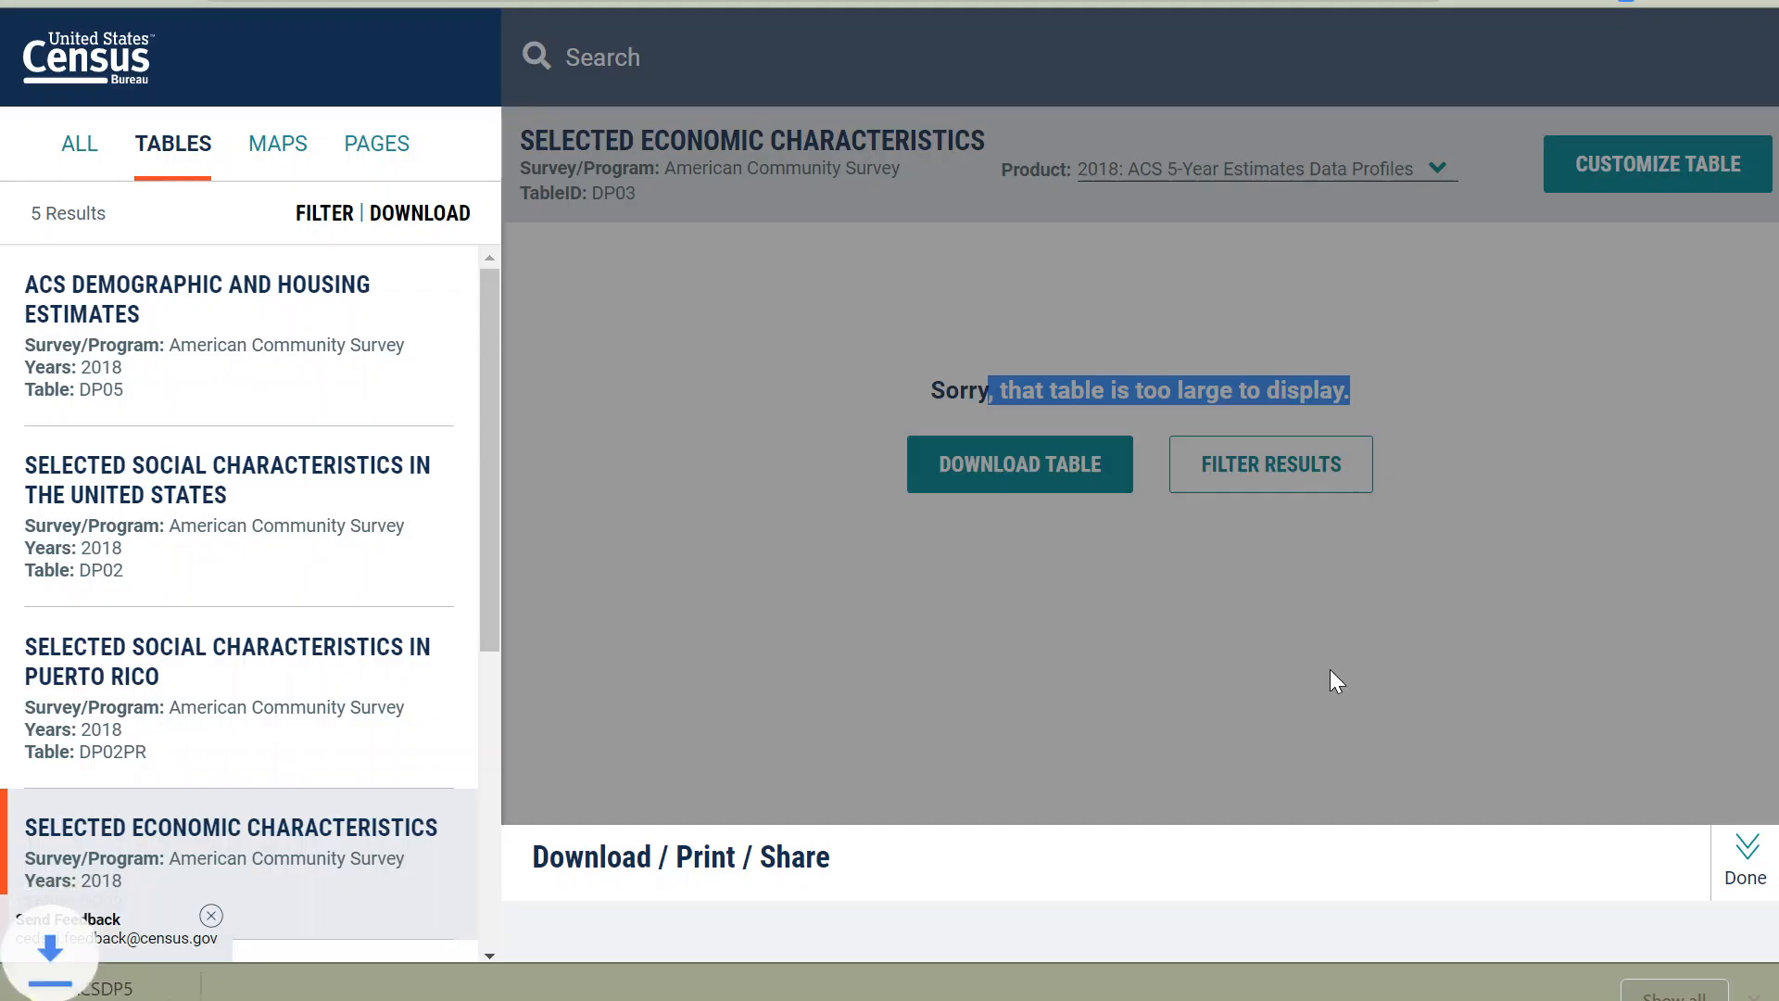
# Open the downloaded DP03 archive and view its data_with_overlays CSV file in Excel.
pyautogui.click(167, 987)
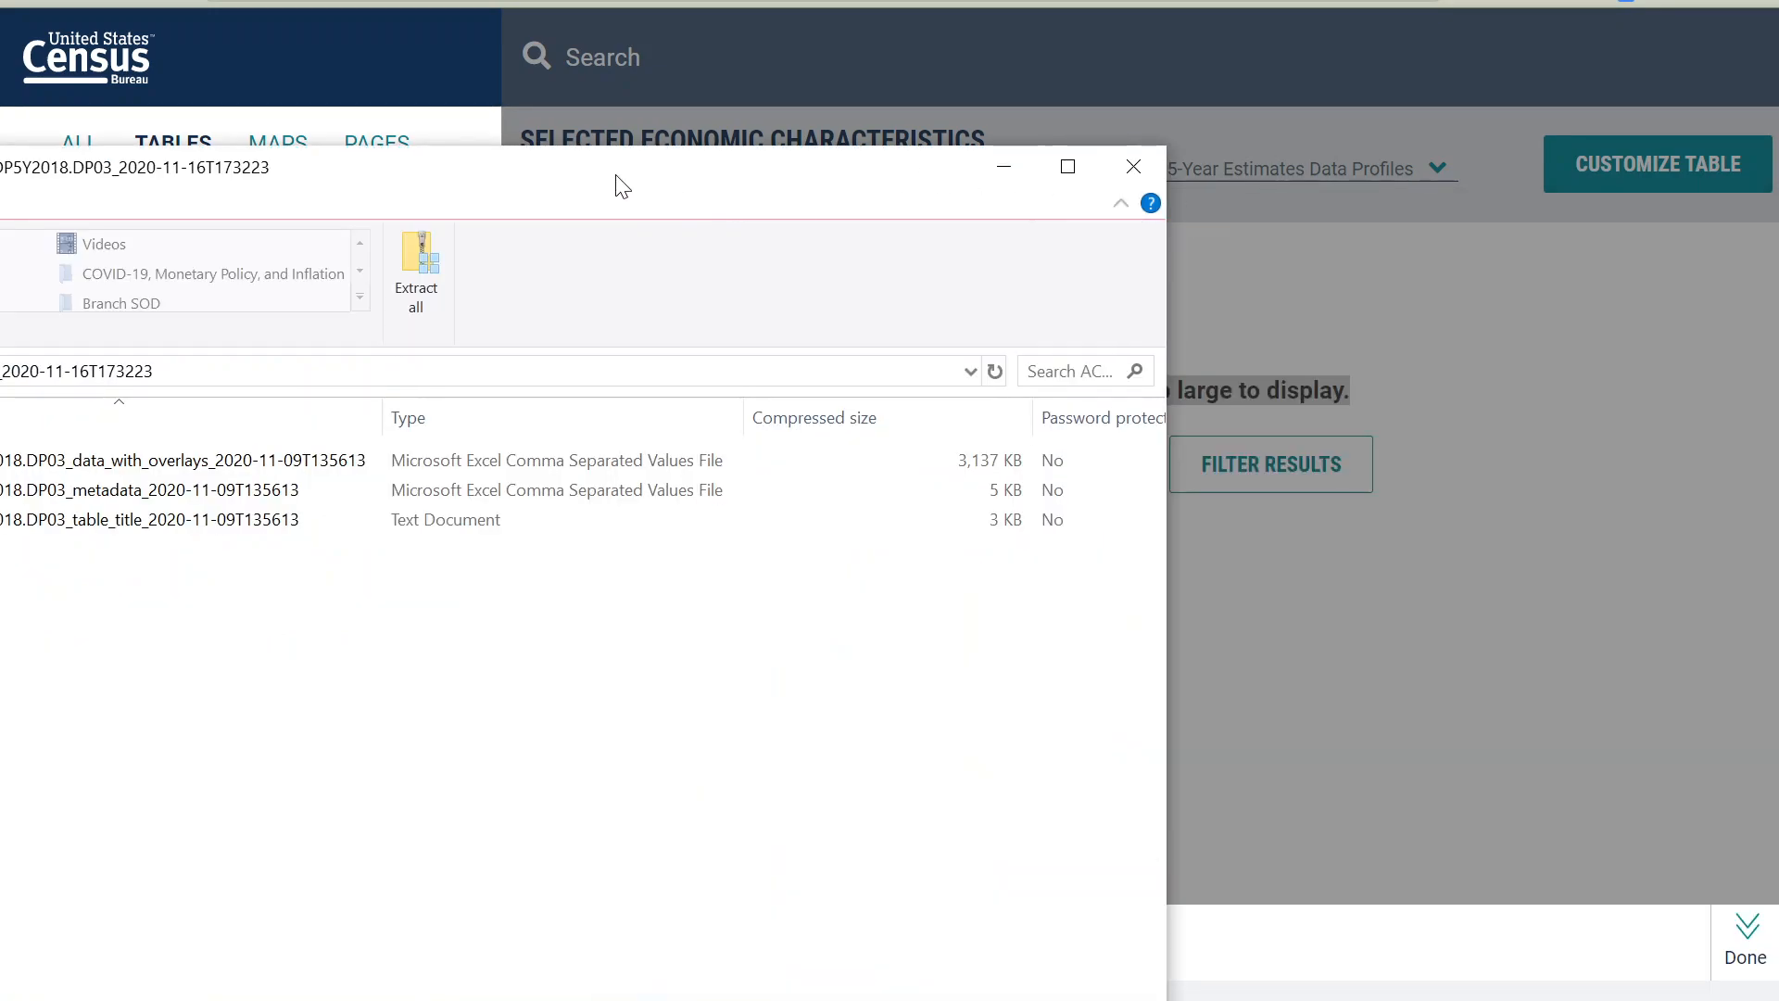
pyautogui.moveTo(621, 185); pyautogui.dragTo(1060, 63)
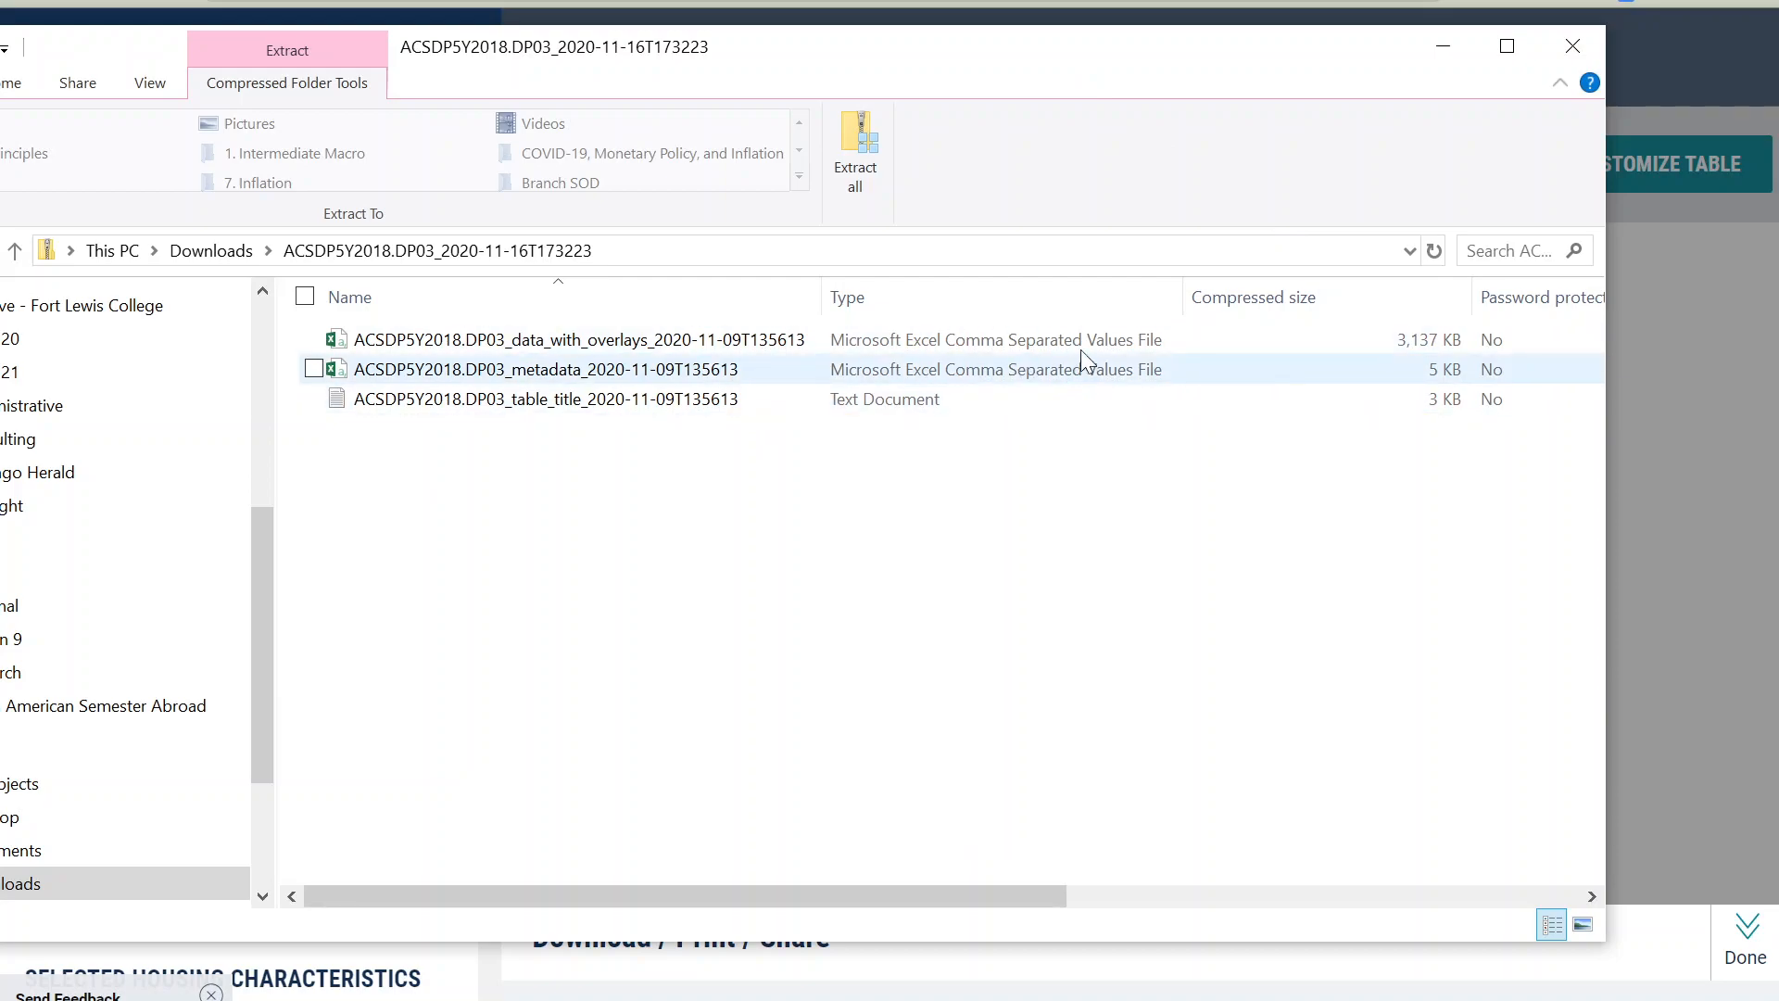
pyautogui.click(698, 347)
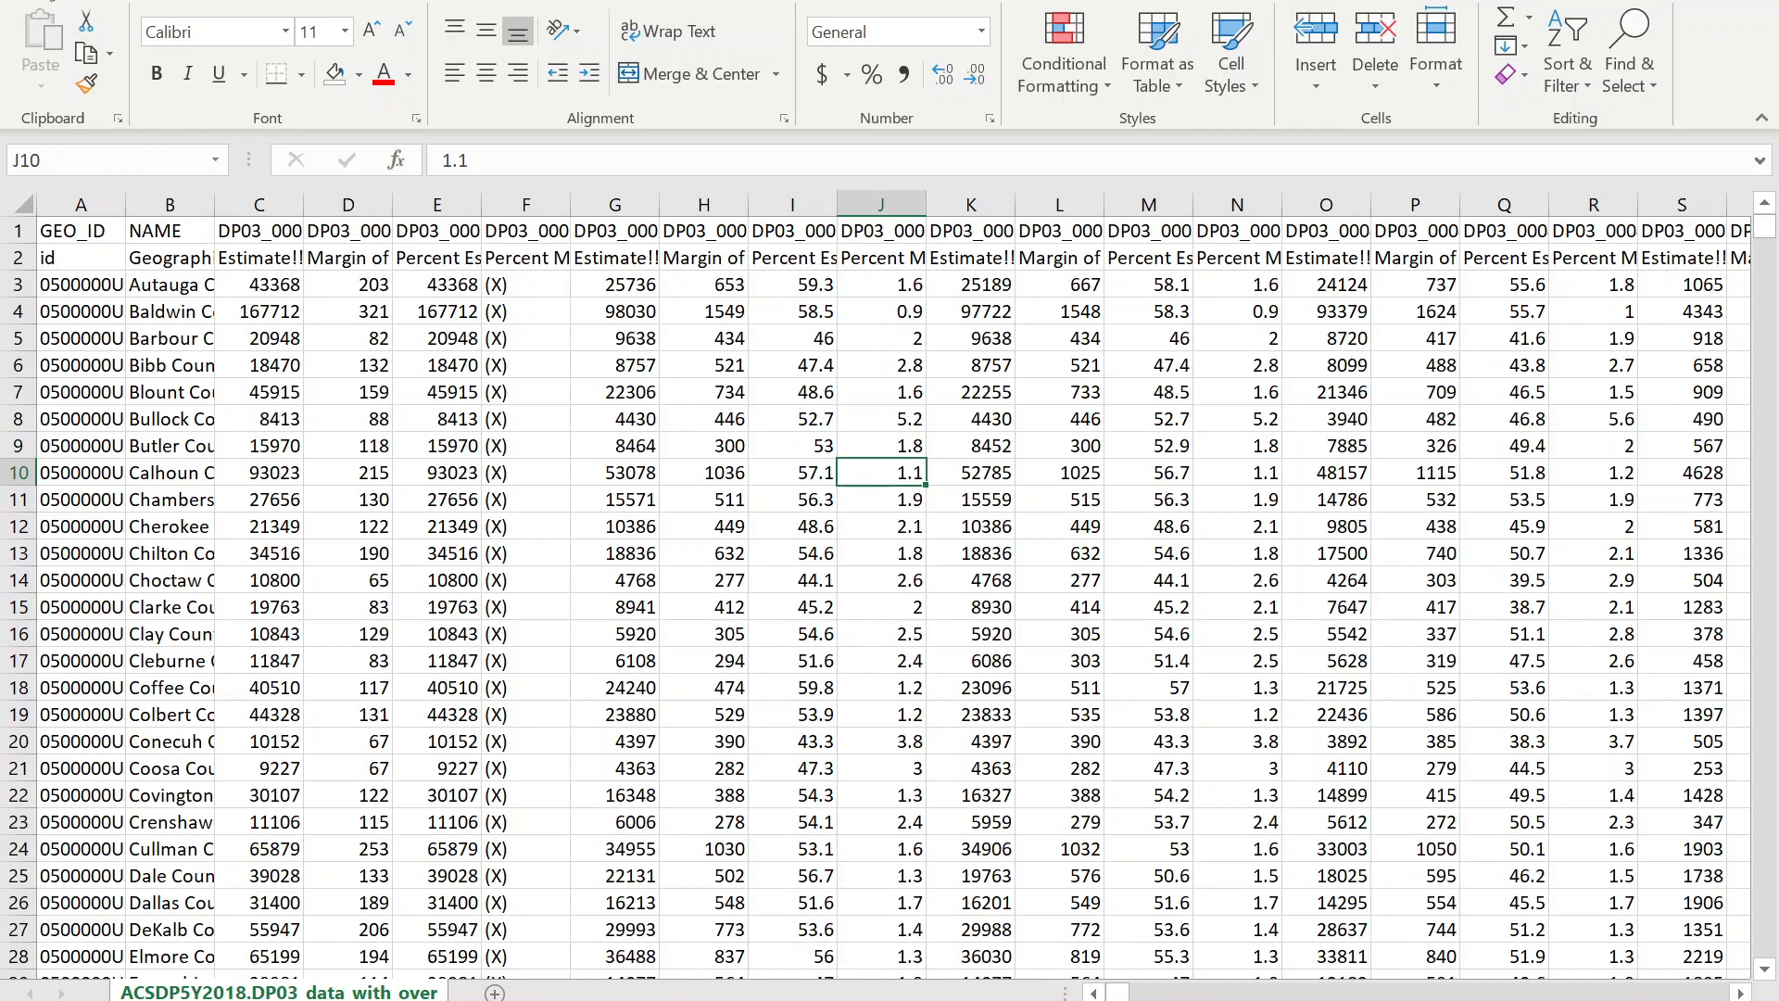
# Start saving a copy of the DP03 file in the C: drive's Data folder, with Excel Workbook as the file type.
pyautogui.click(39, 4)
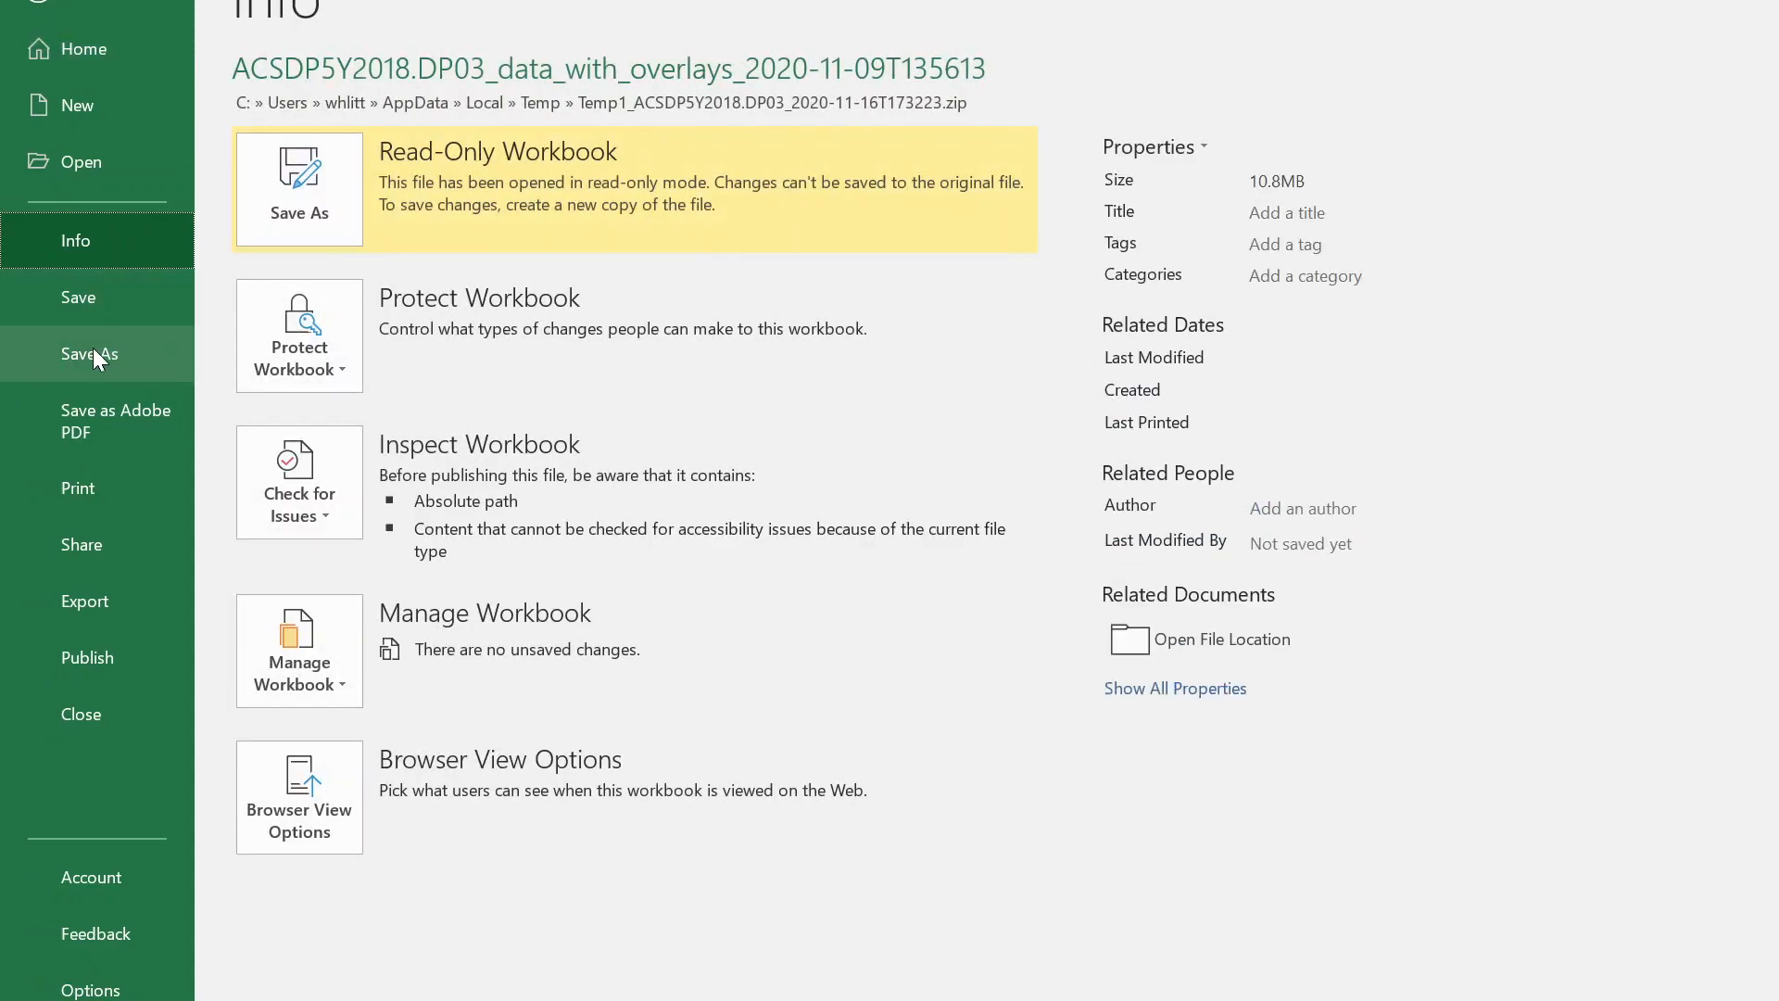
pyautogui.click(93, 351)
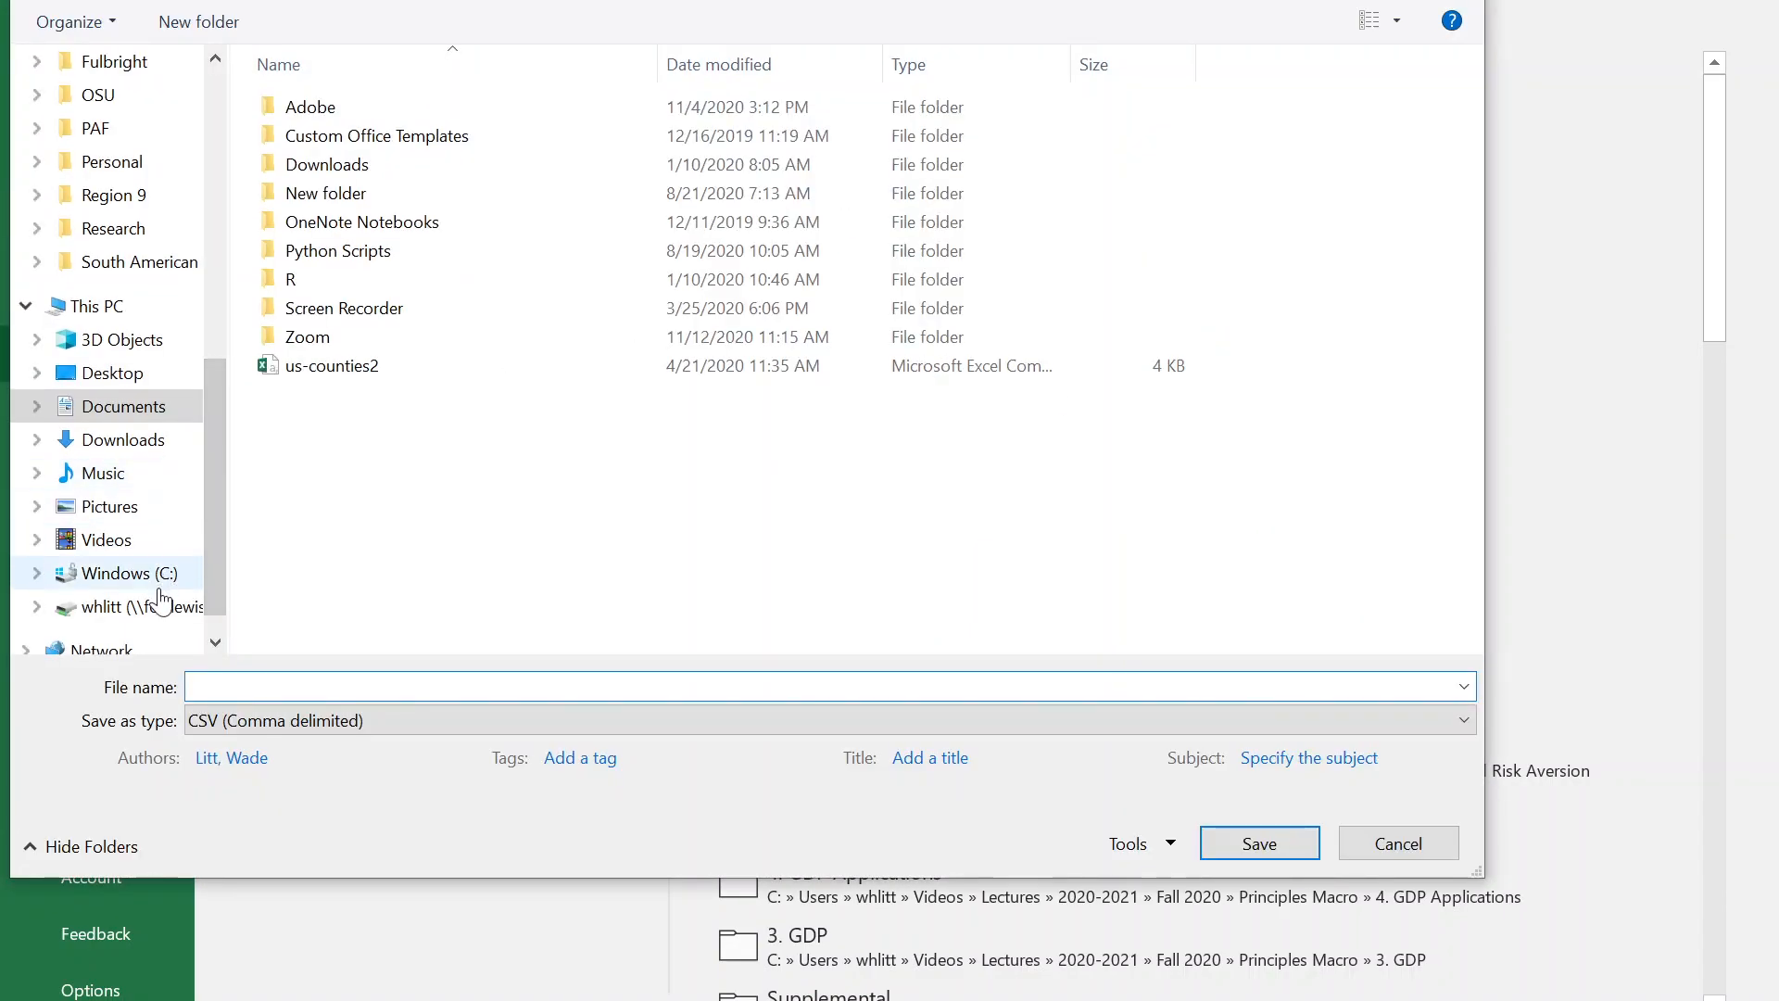
pyautogui.click(116, 575)
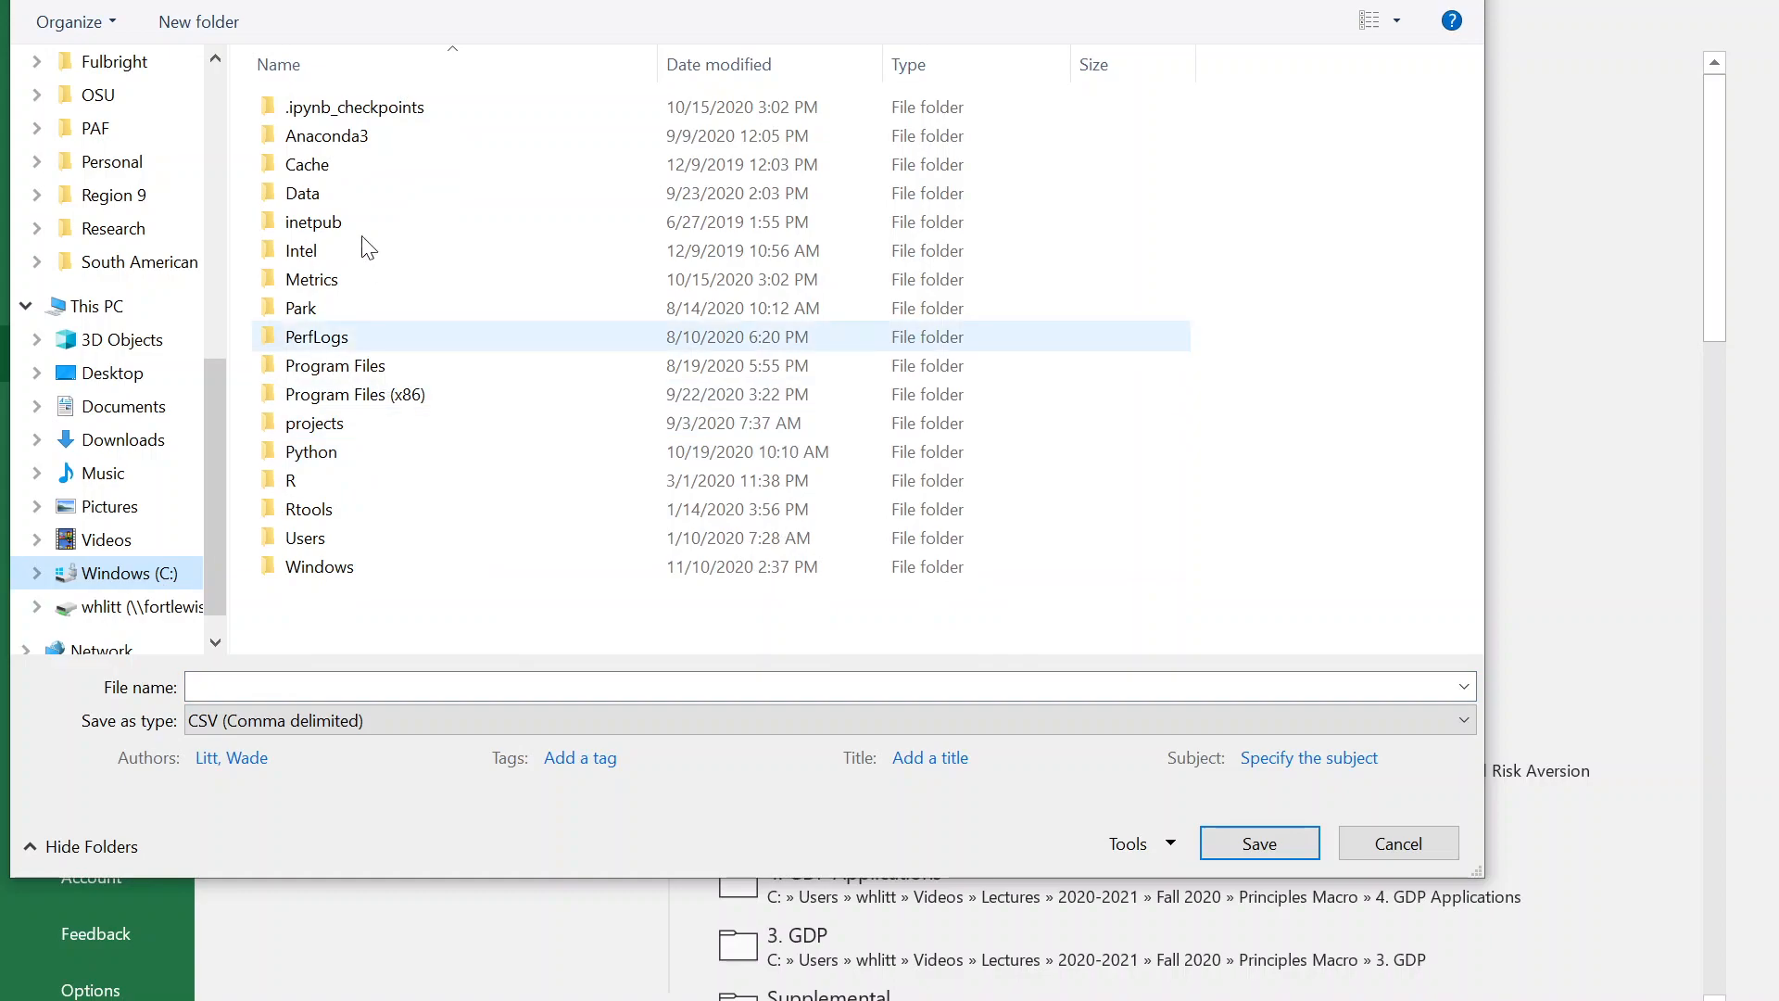
pyautogui.click(338, 196)
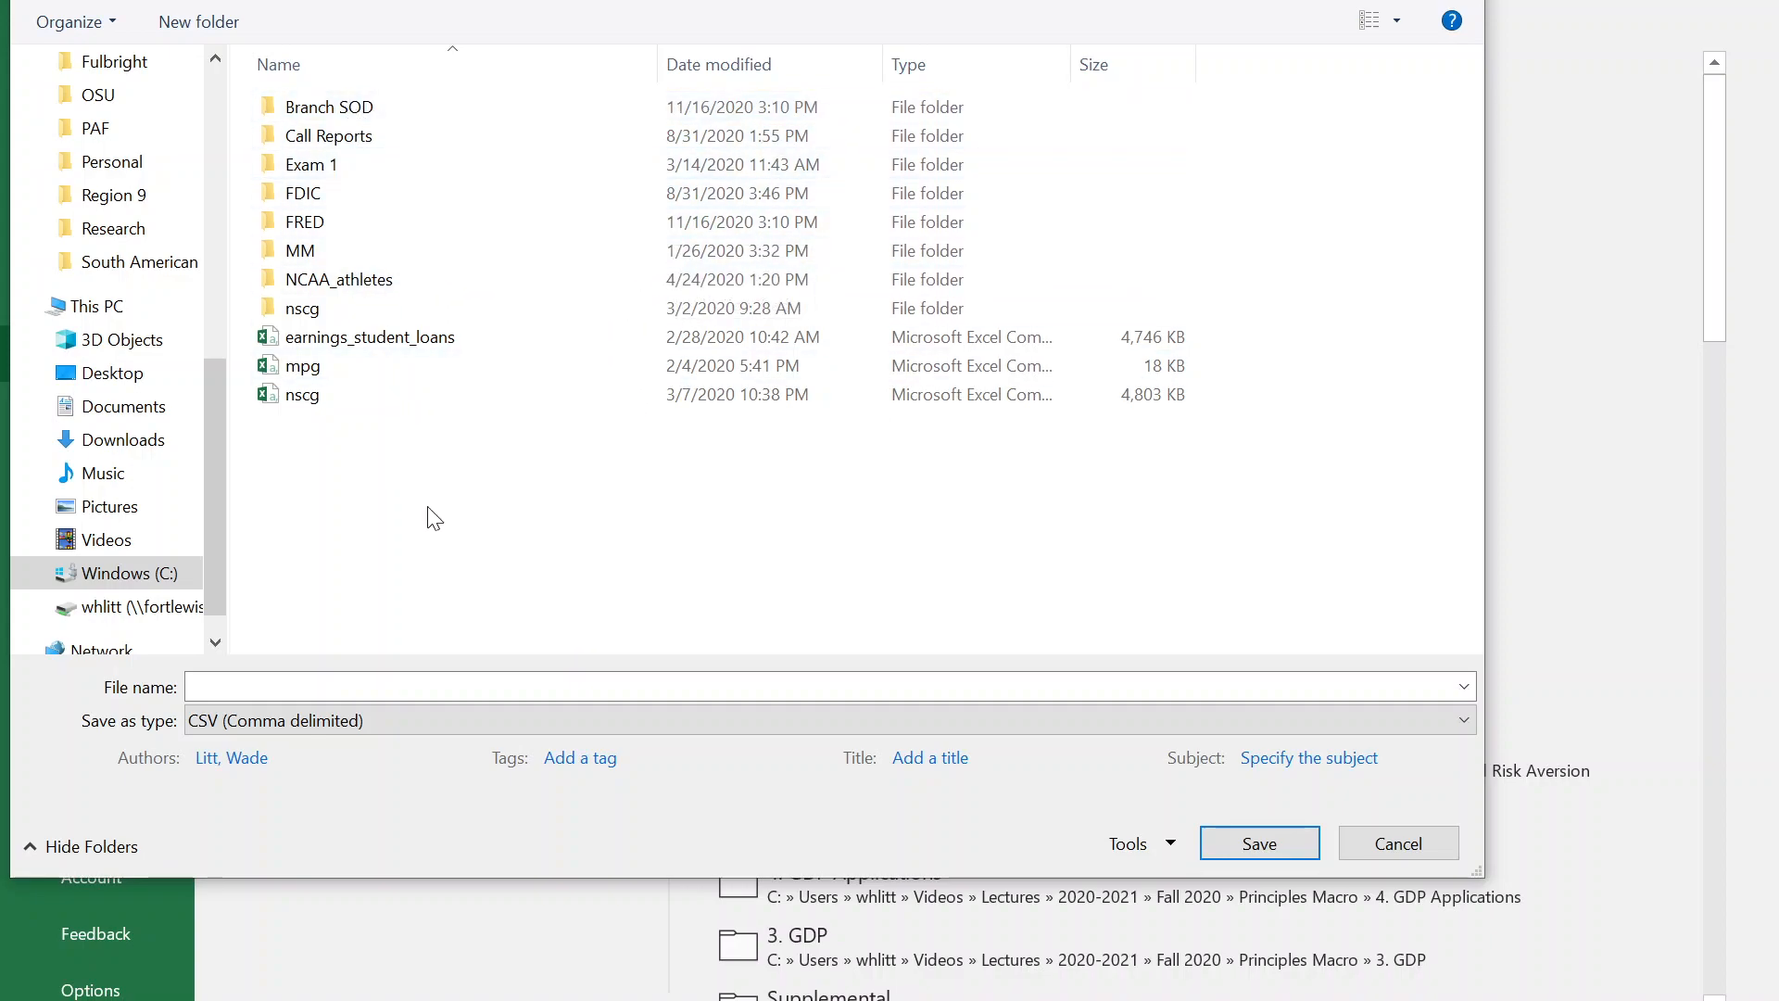
pyautogui.click(359, 721)
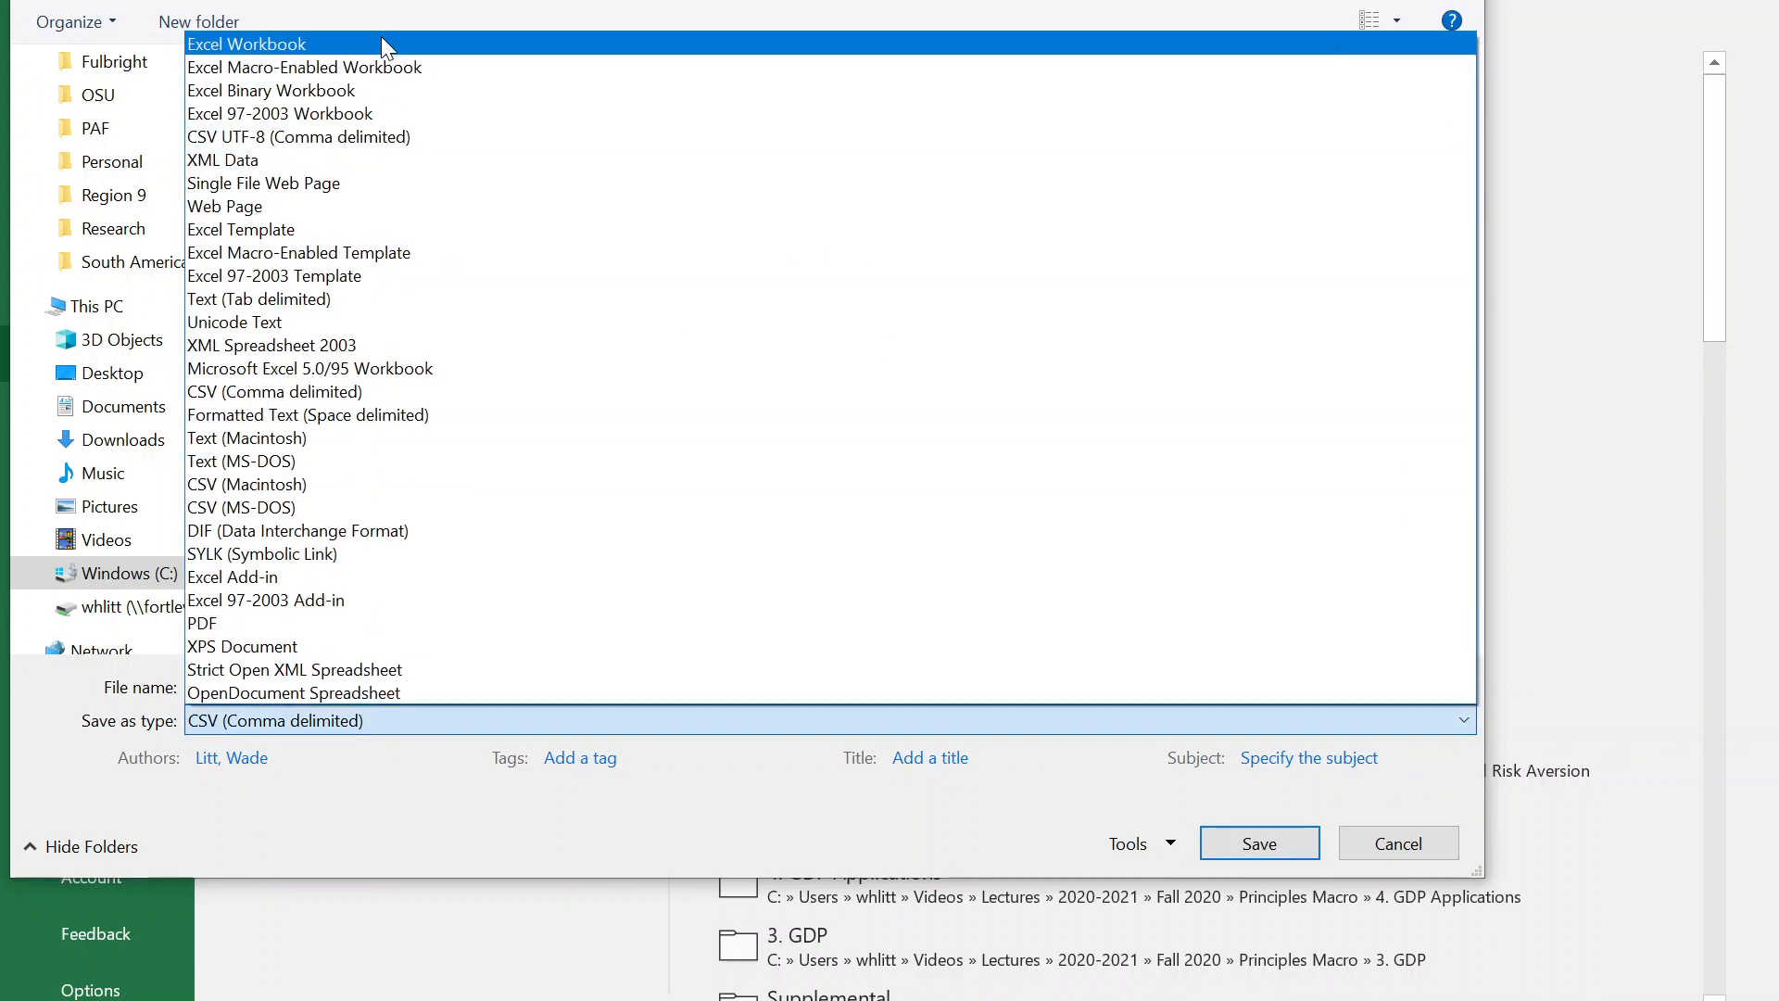
pyautogui.click(251, 44)
pyautogui.click(268, 687)
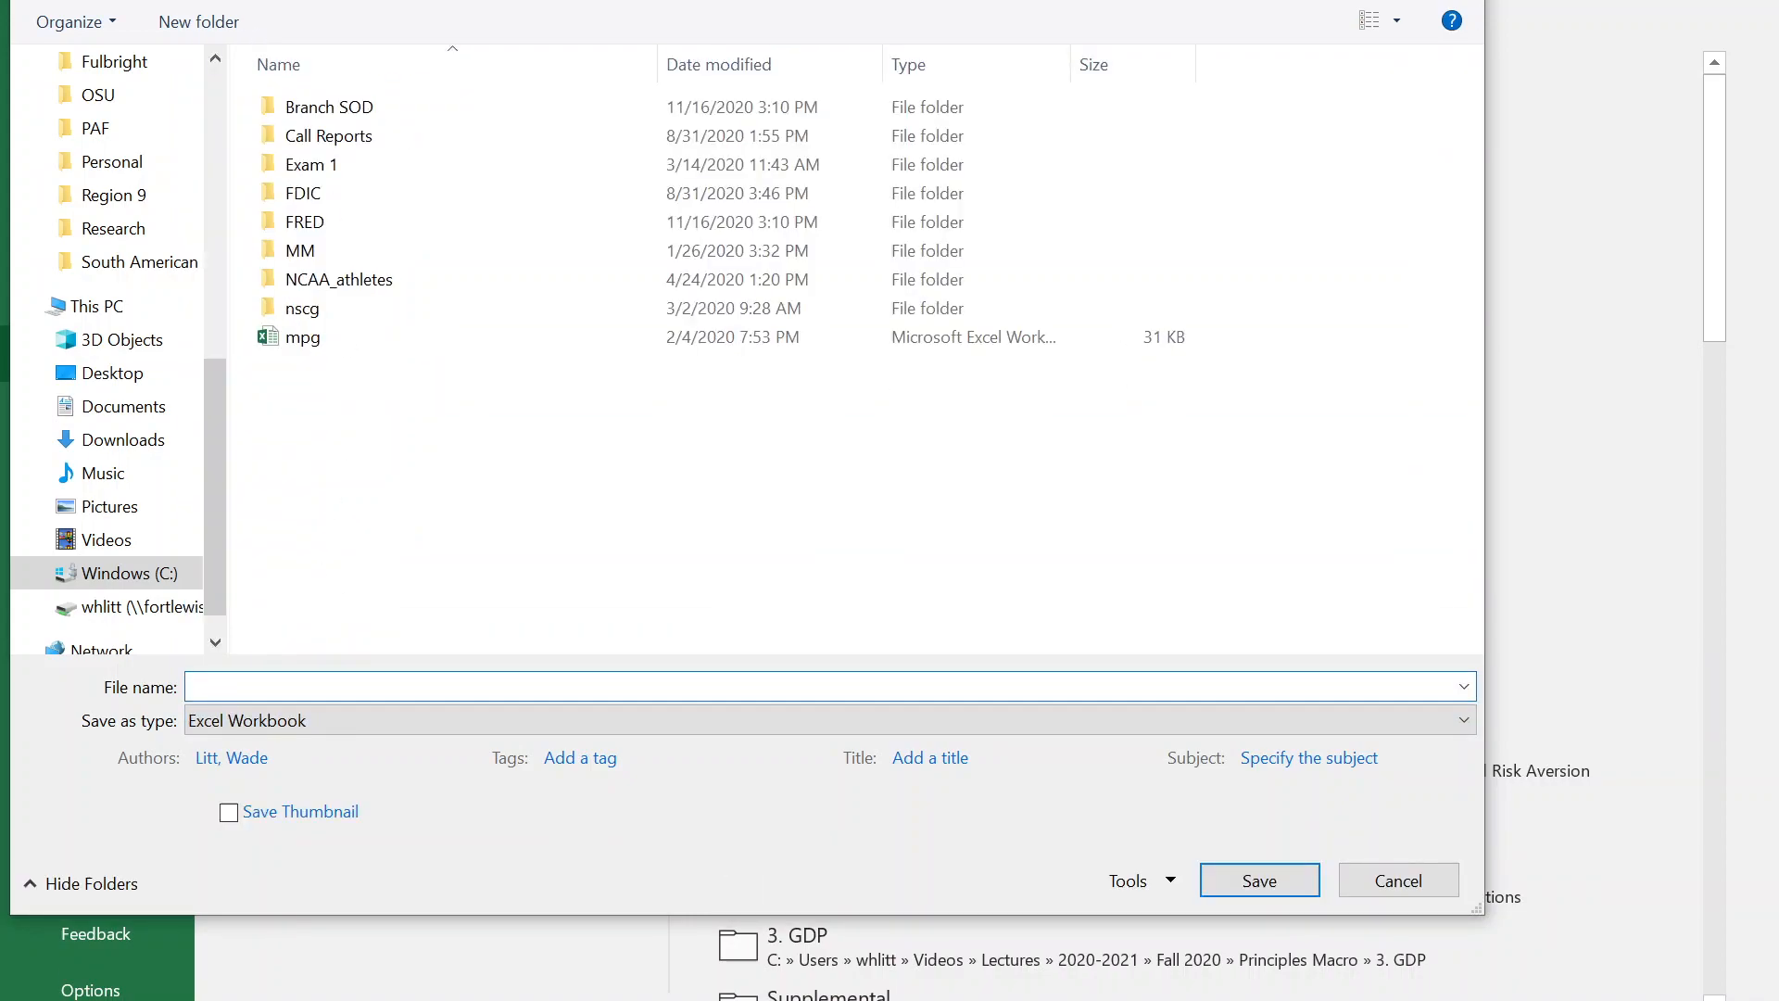
# Create a folder named Census inside Data and save the workbook in it as economic.
pyautogui.click(185, 21)
pyautogui.write('C')
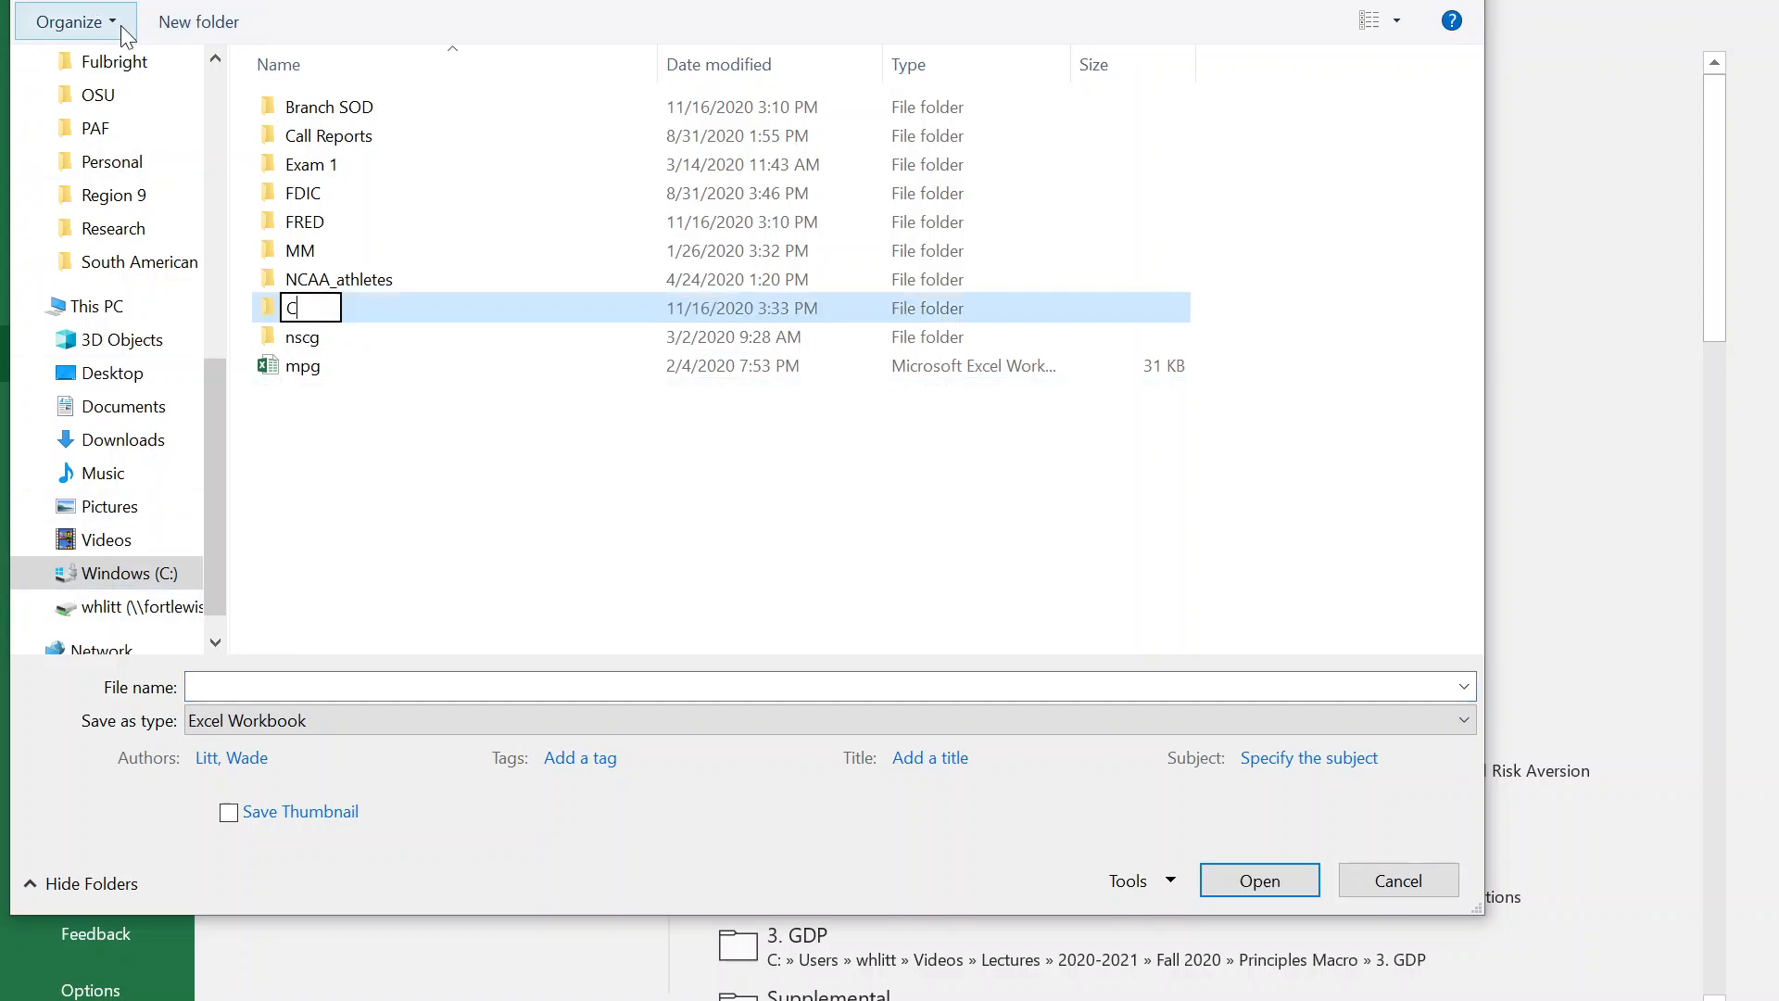
pyautogui.write('ensus')
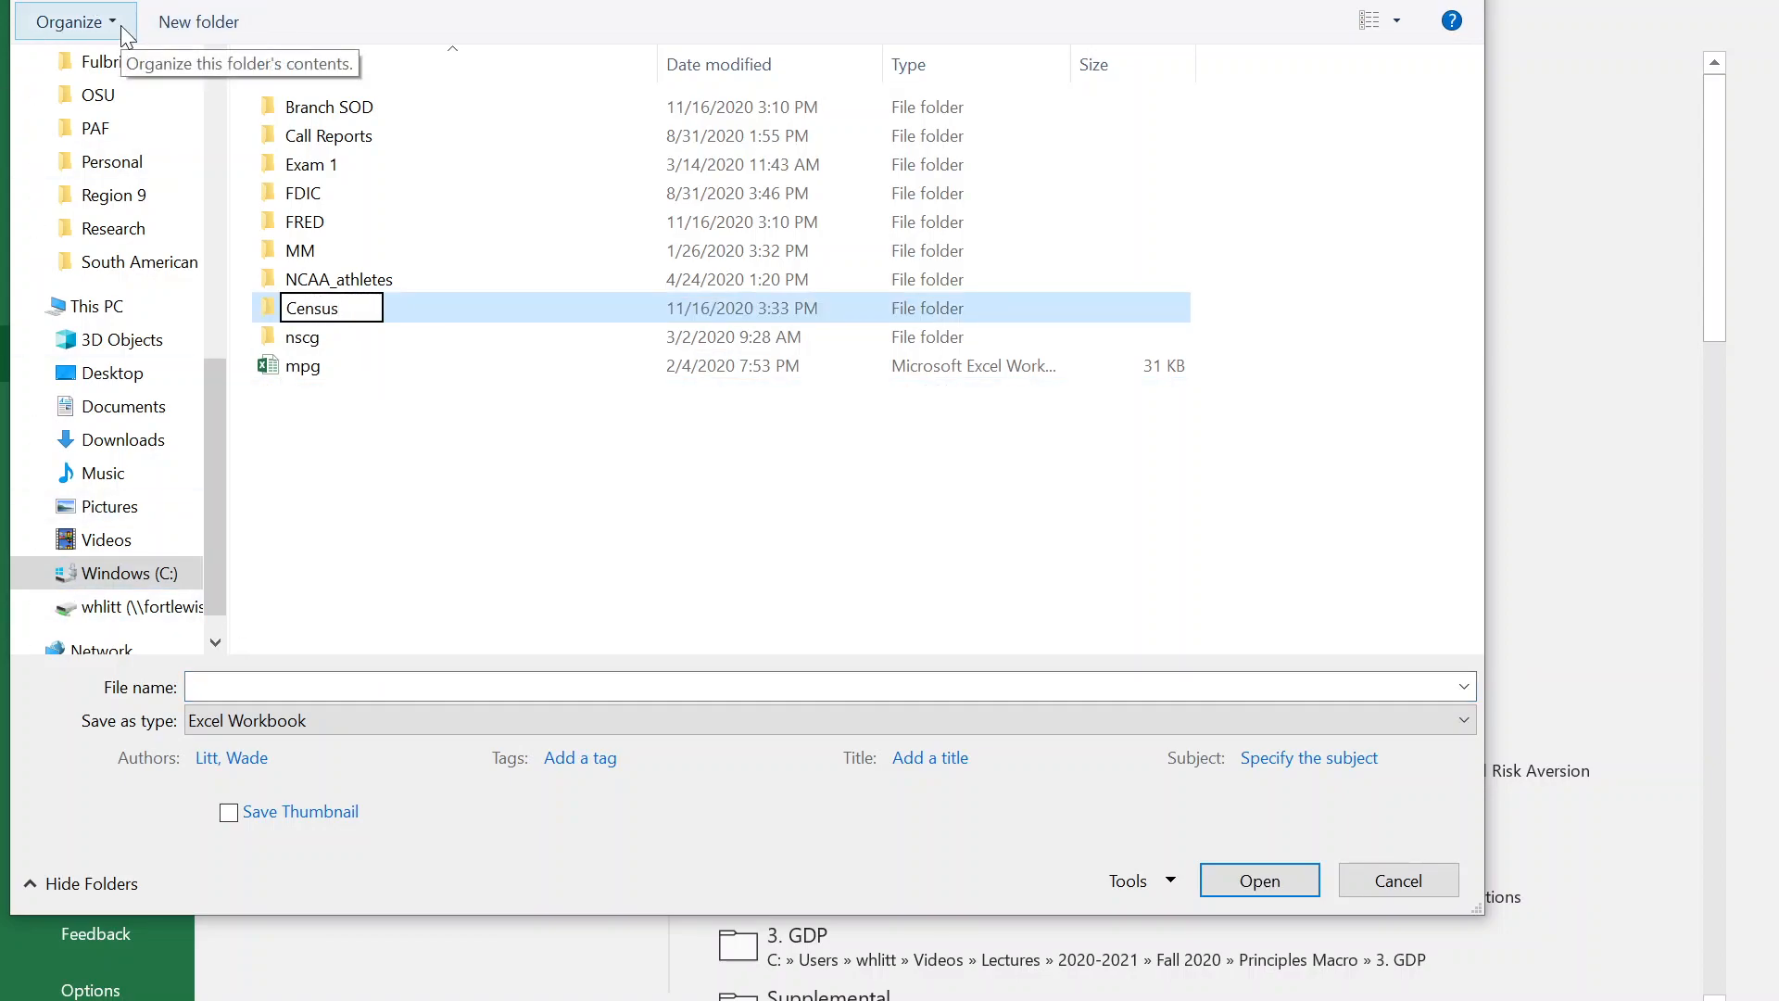
pyautogui.press('Return')
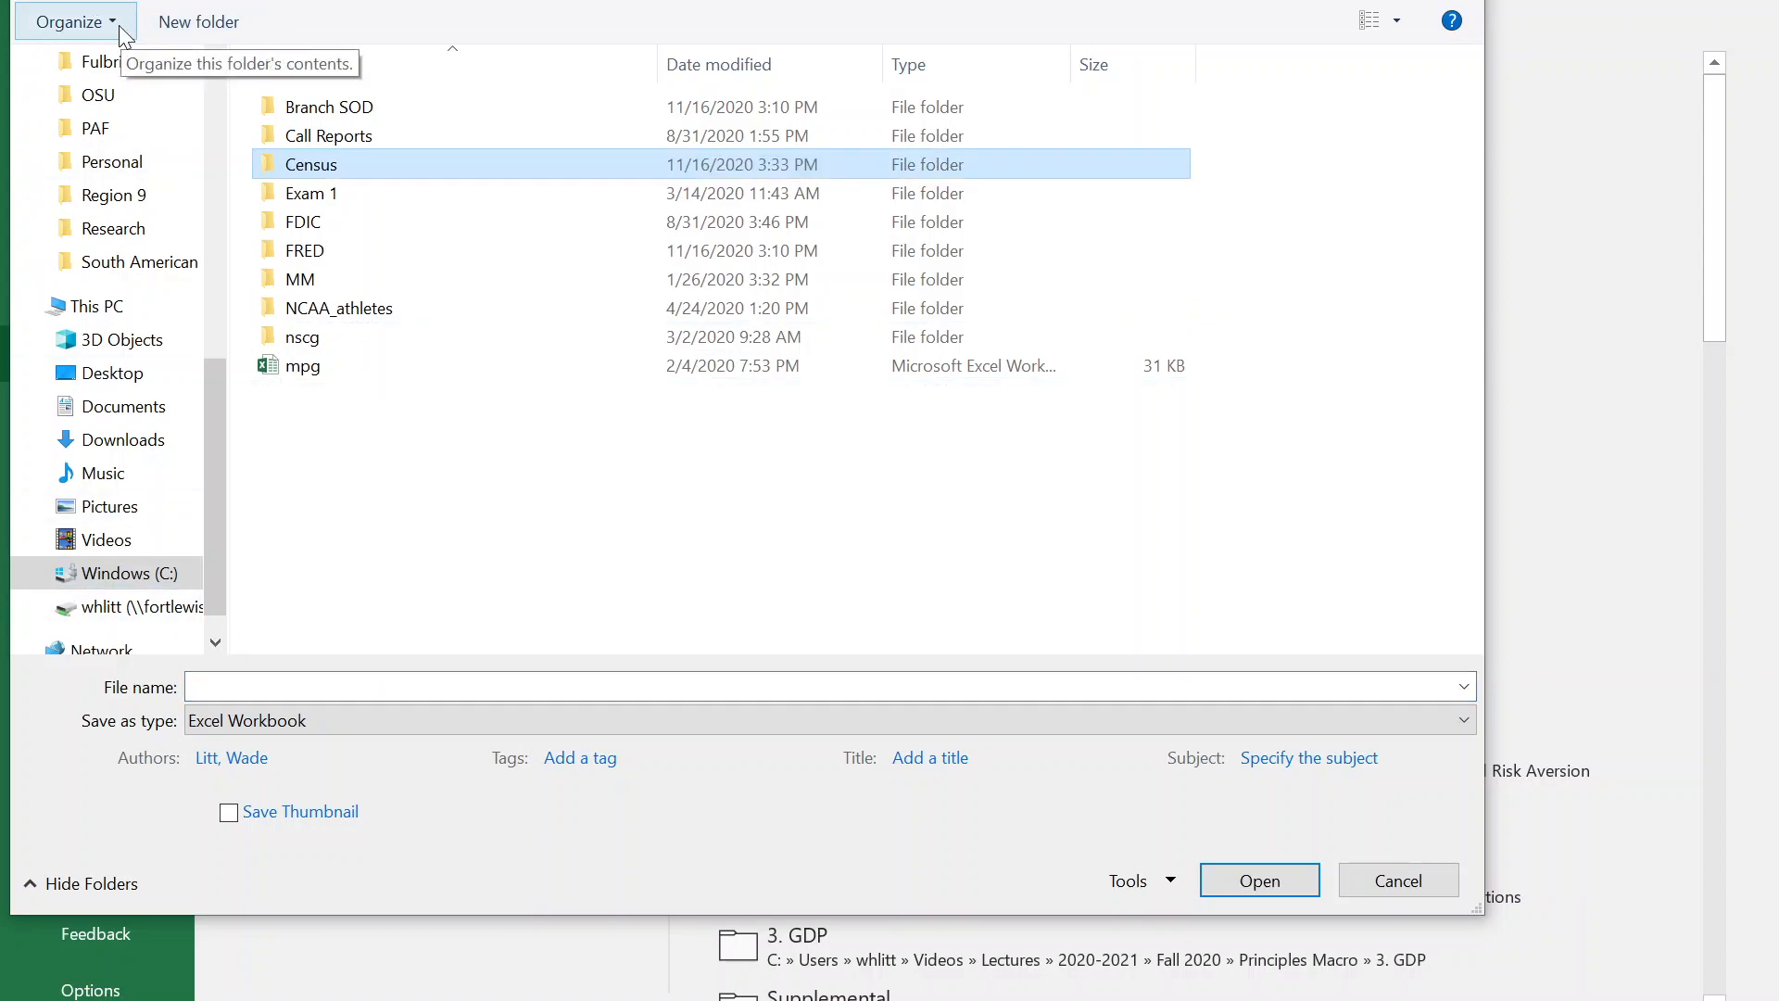
pyautogui.doubleClick(493, 163)
pyautogui.click(400, 686)
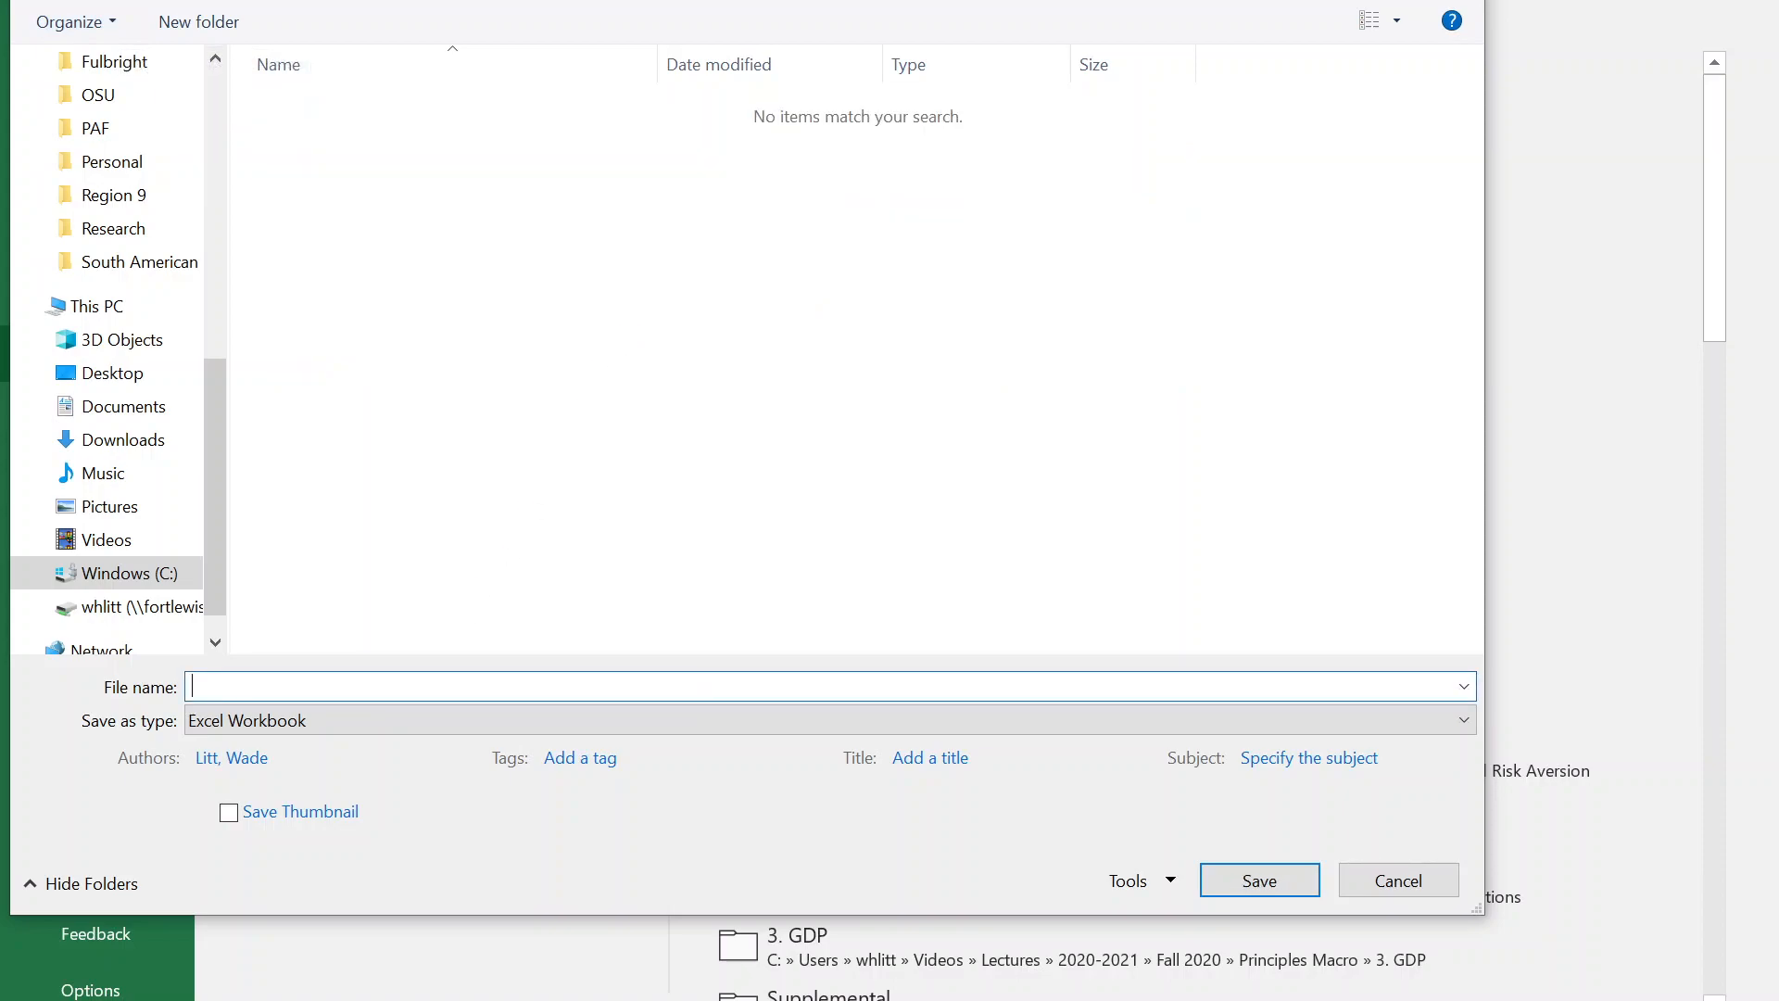
pyautogui.write('economic')
pyautogui.press('Return')
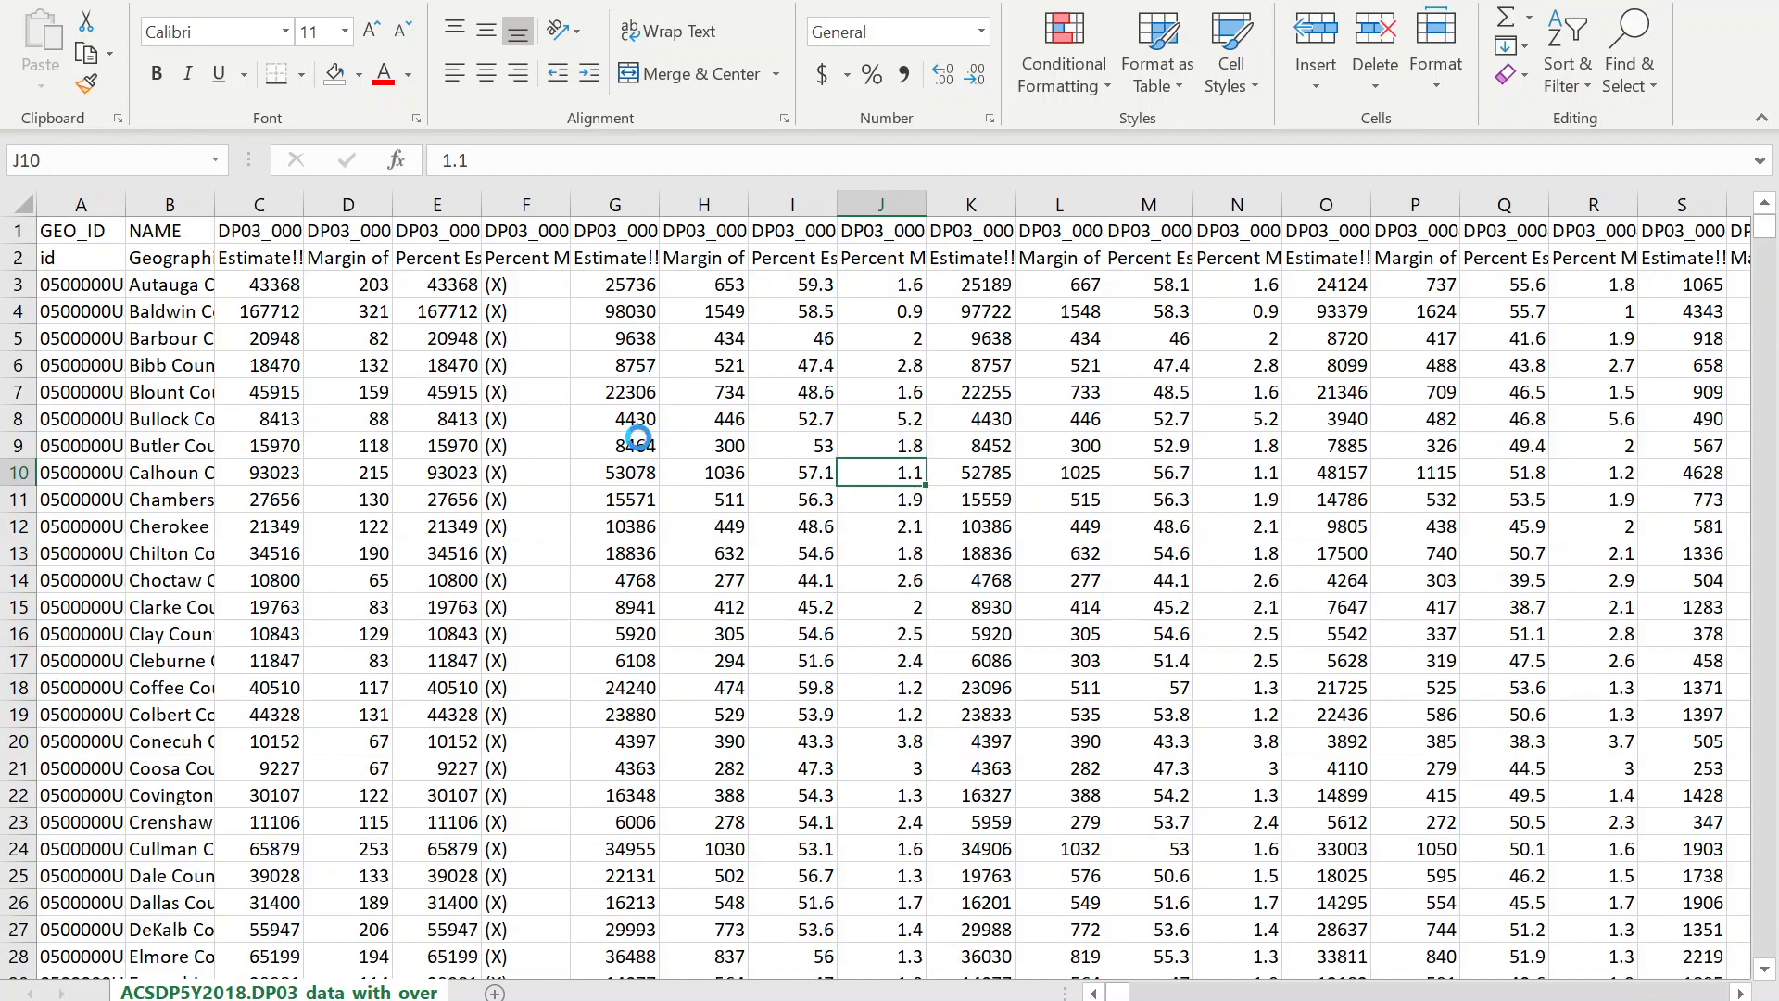
# Widen columns C through F equally to give their long header descriptions more room.
pyautogui.click(705, 553)
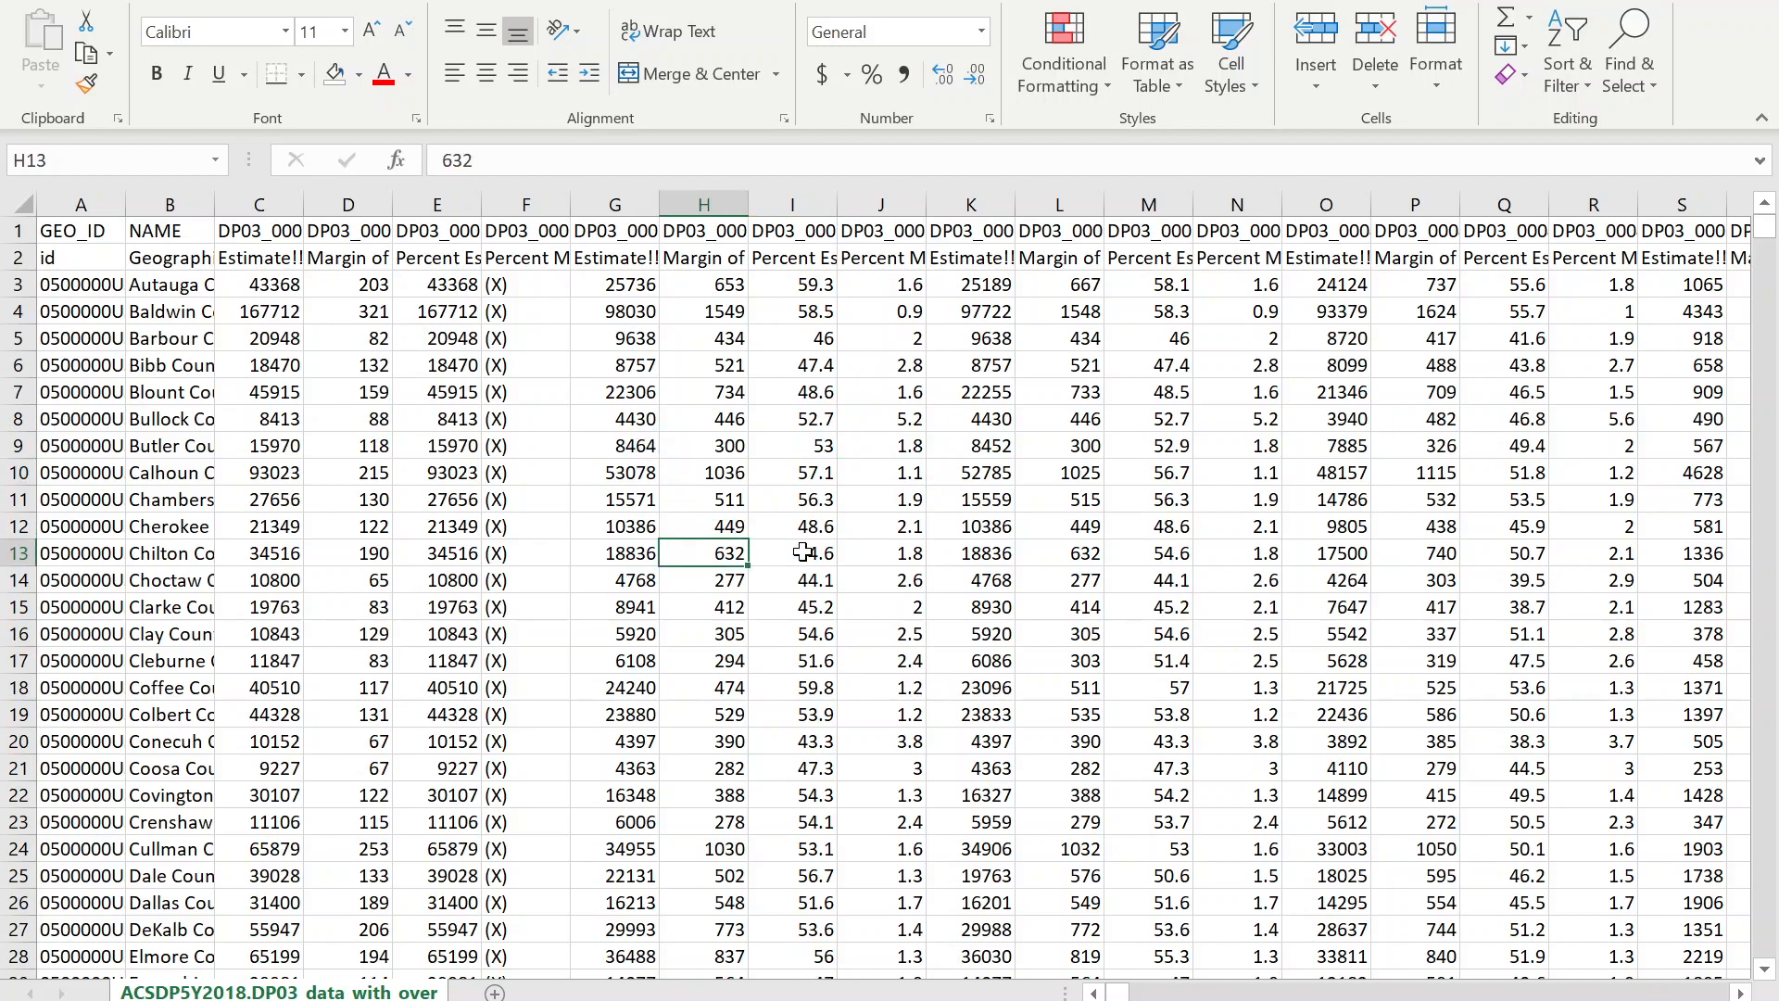
pyautogui.moveTo(259, 203); pyautogui.dragTo(536, 199)
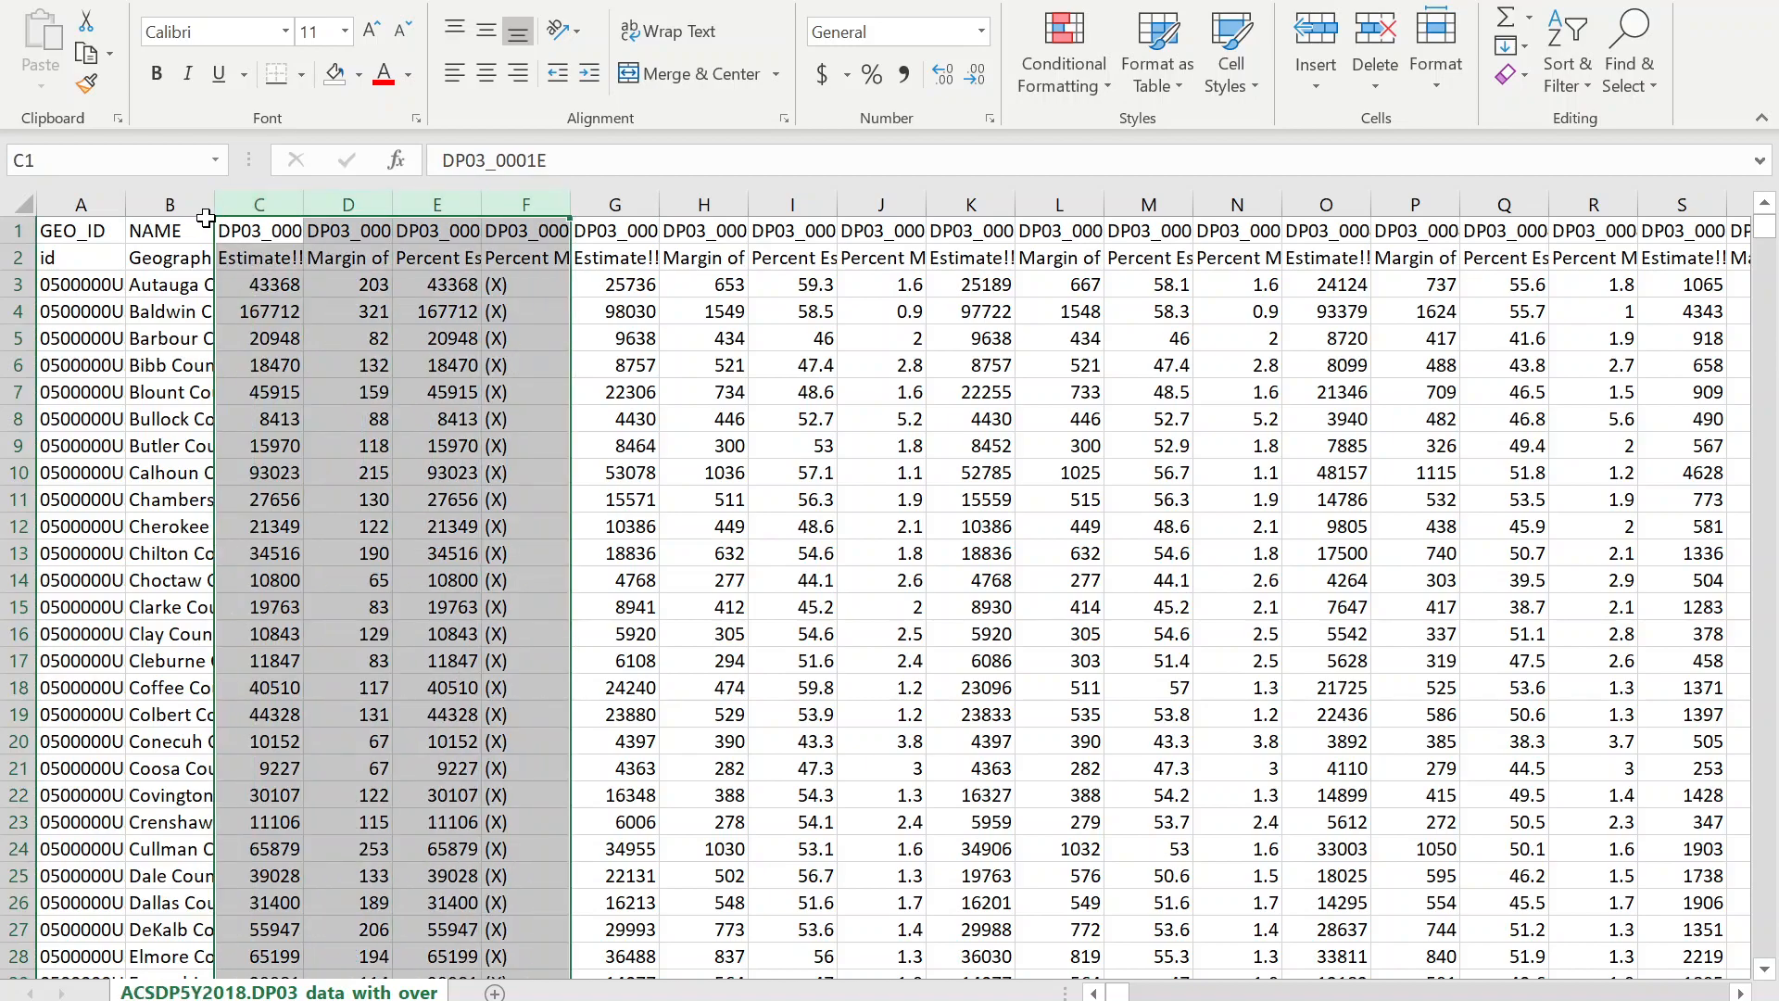
pyautogui.click(276, 259)
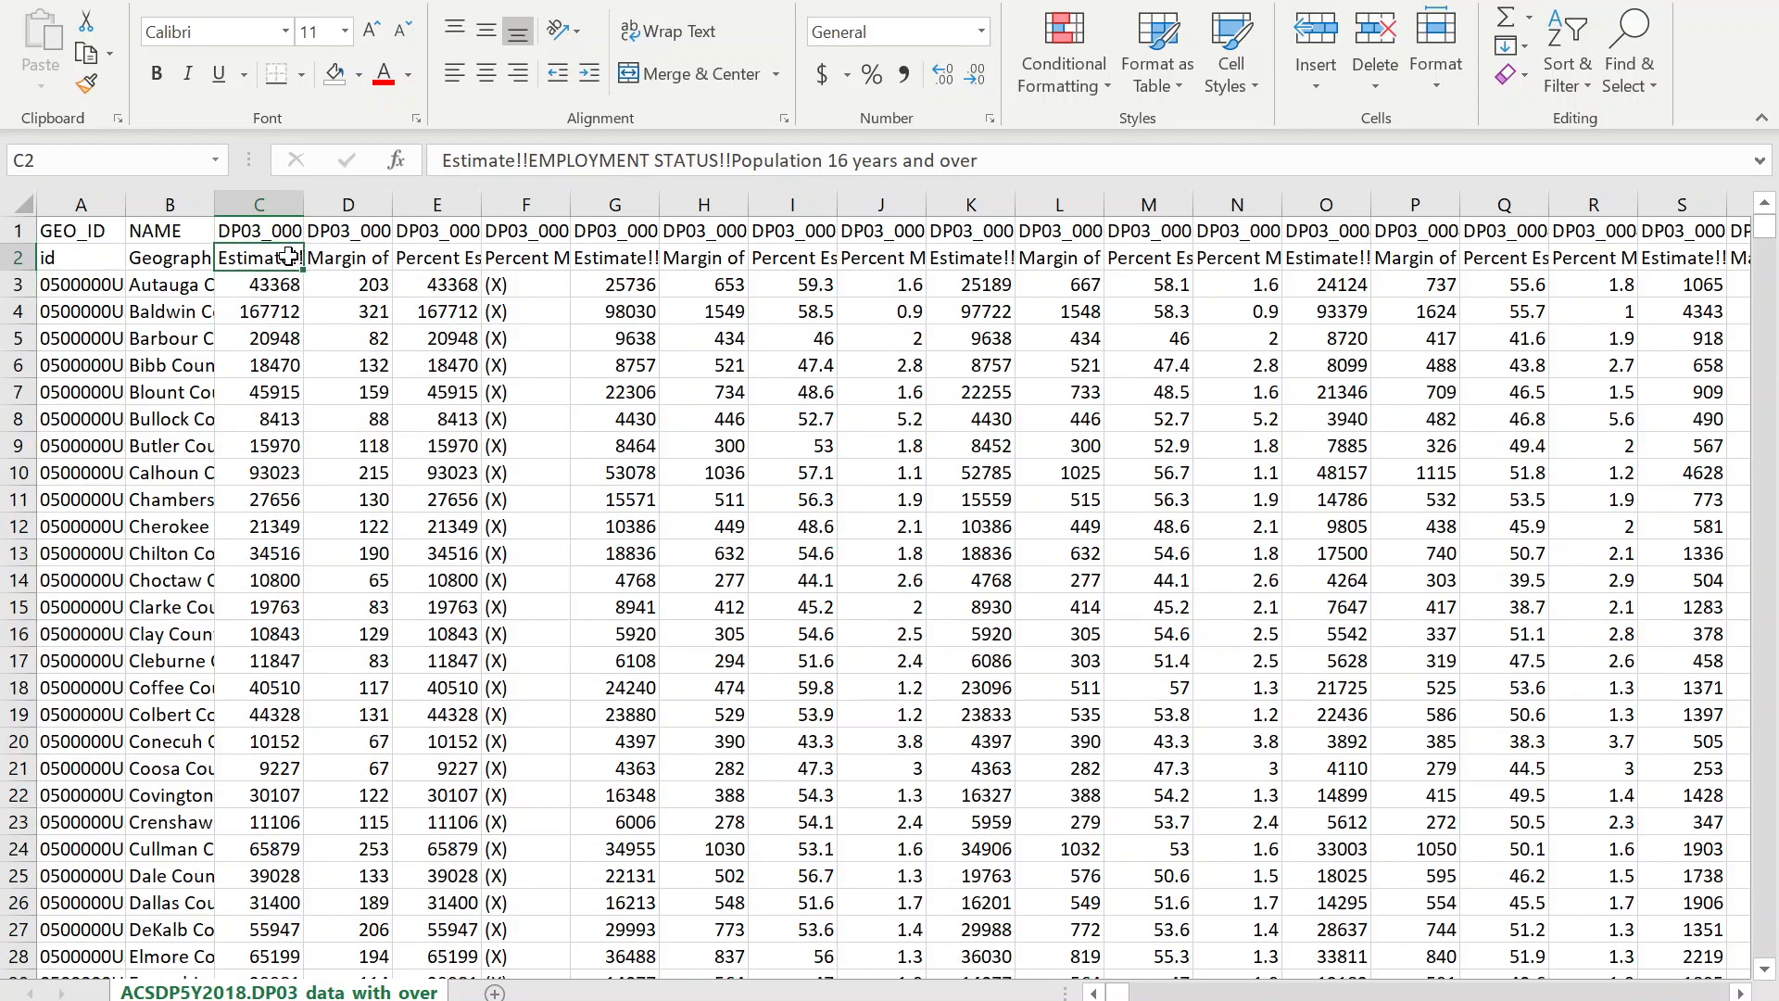
pyautogui.moveTo(282, 202); pyautogui.dragTo(679, 211)
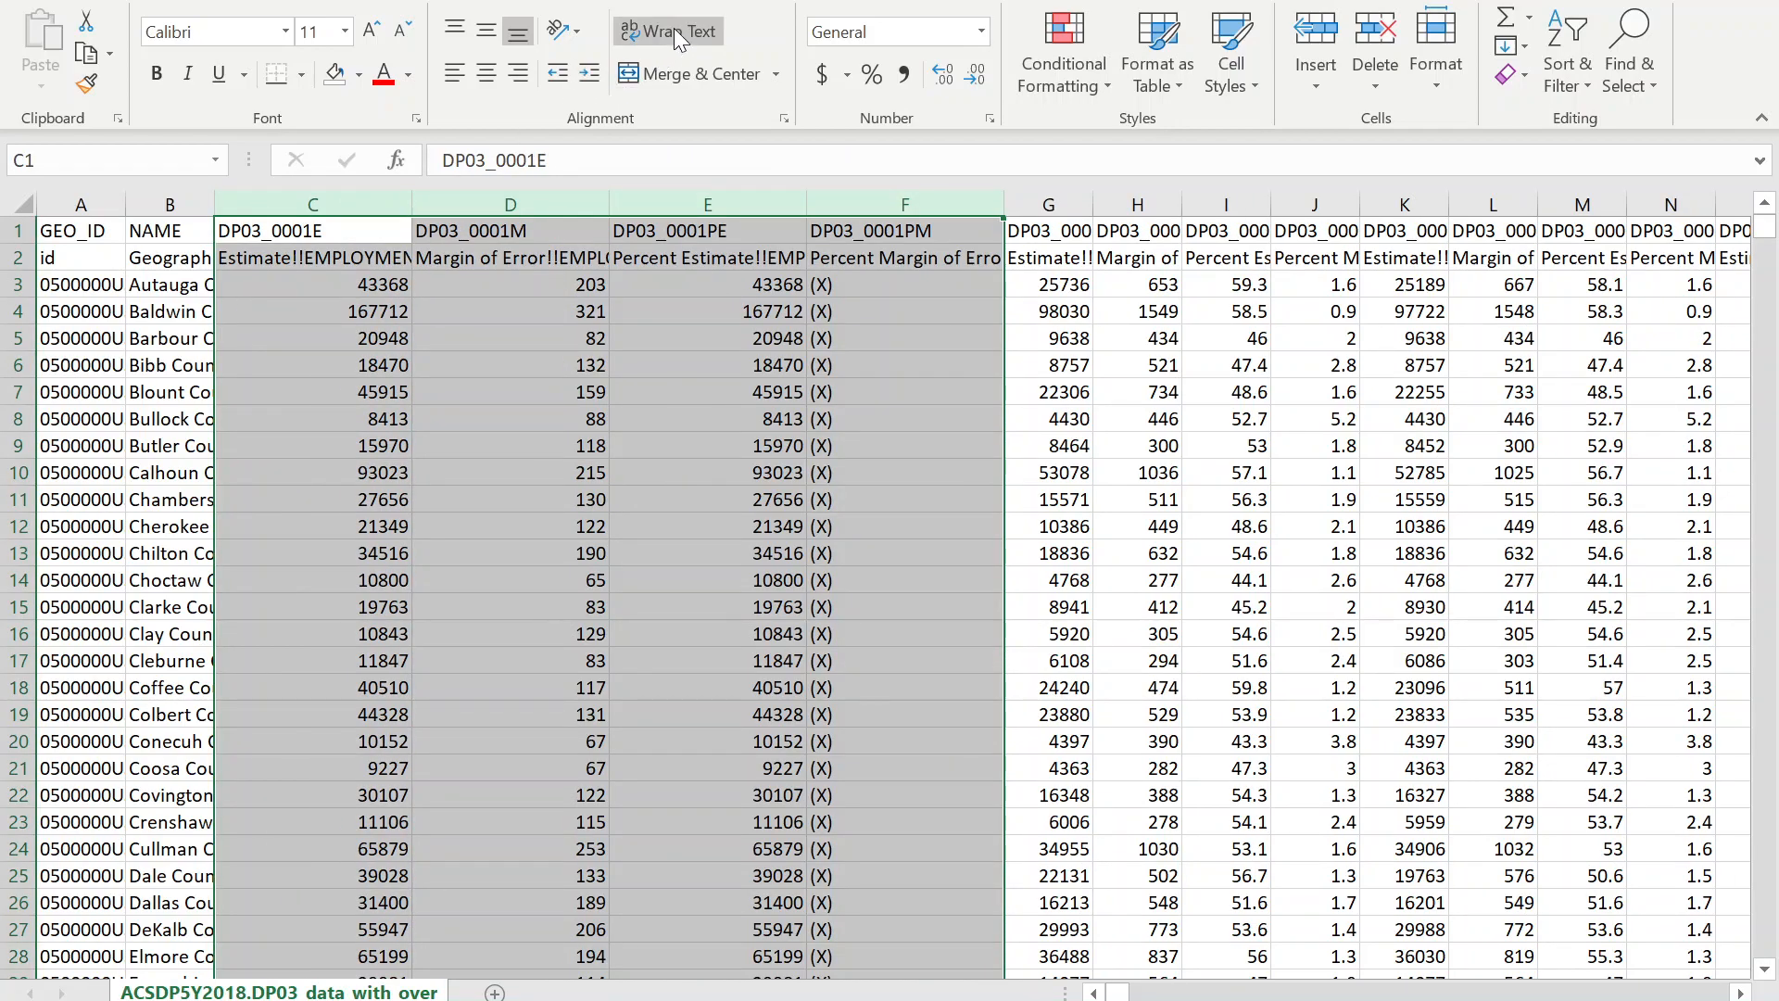
# Increase the height of row 2 to several text lines and wrap the text in headers C2:F2.
pyautogui.click(334, 258)
pyautogui.keyDown('shift'); pyautogui.click(899, 255); pyautogui.keyUp('shift')
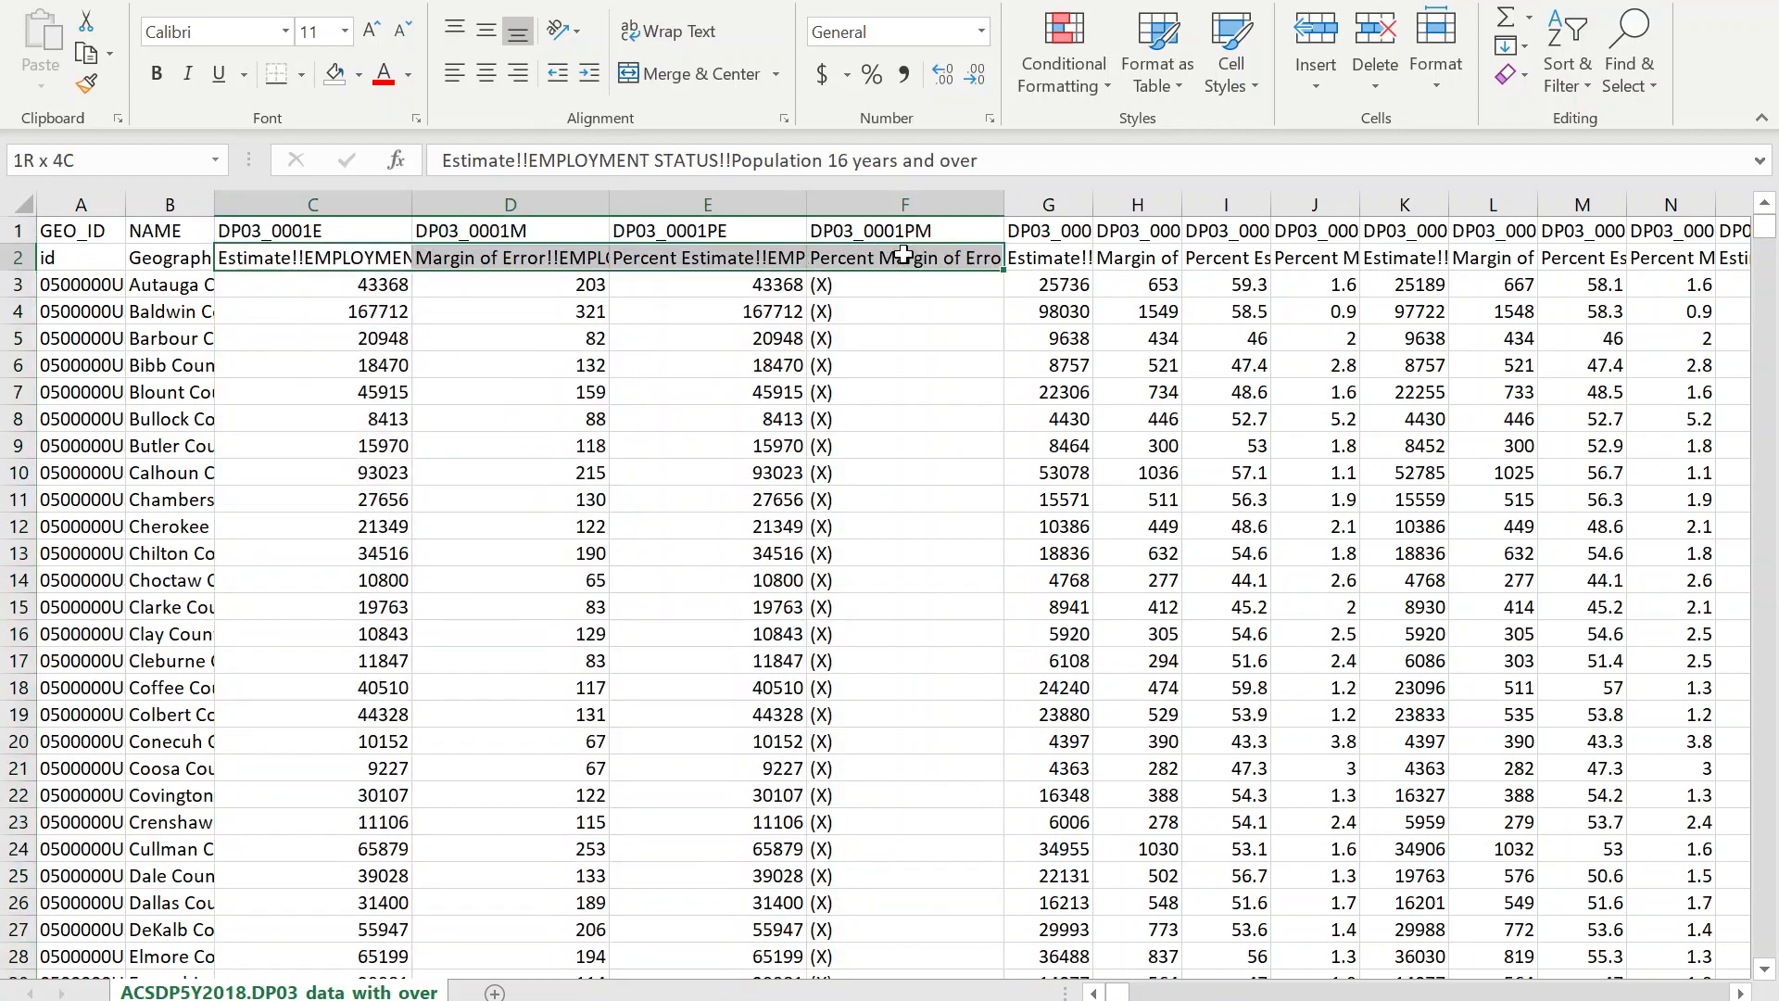
pyautogui.click(14, 257)
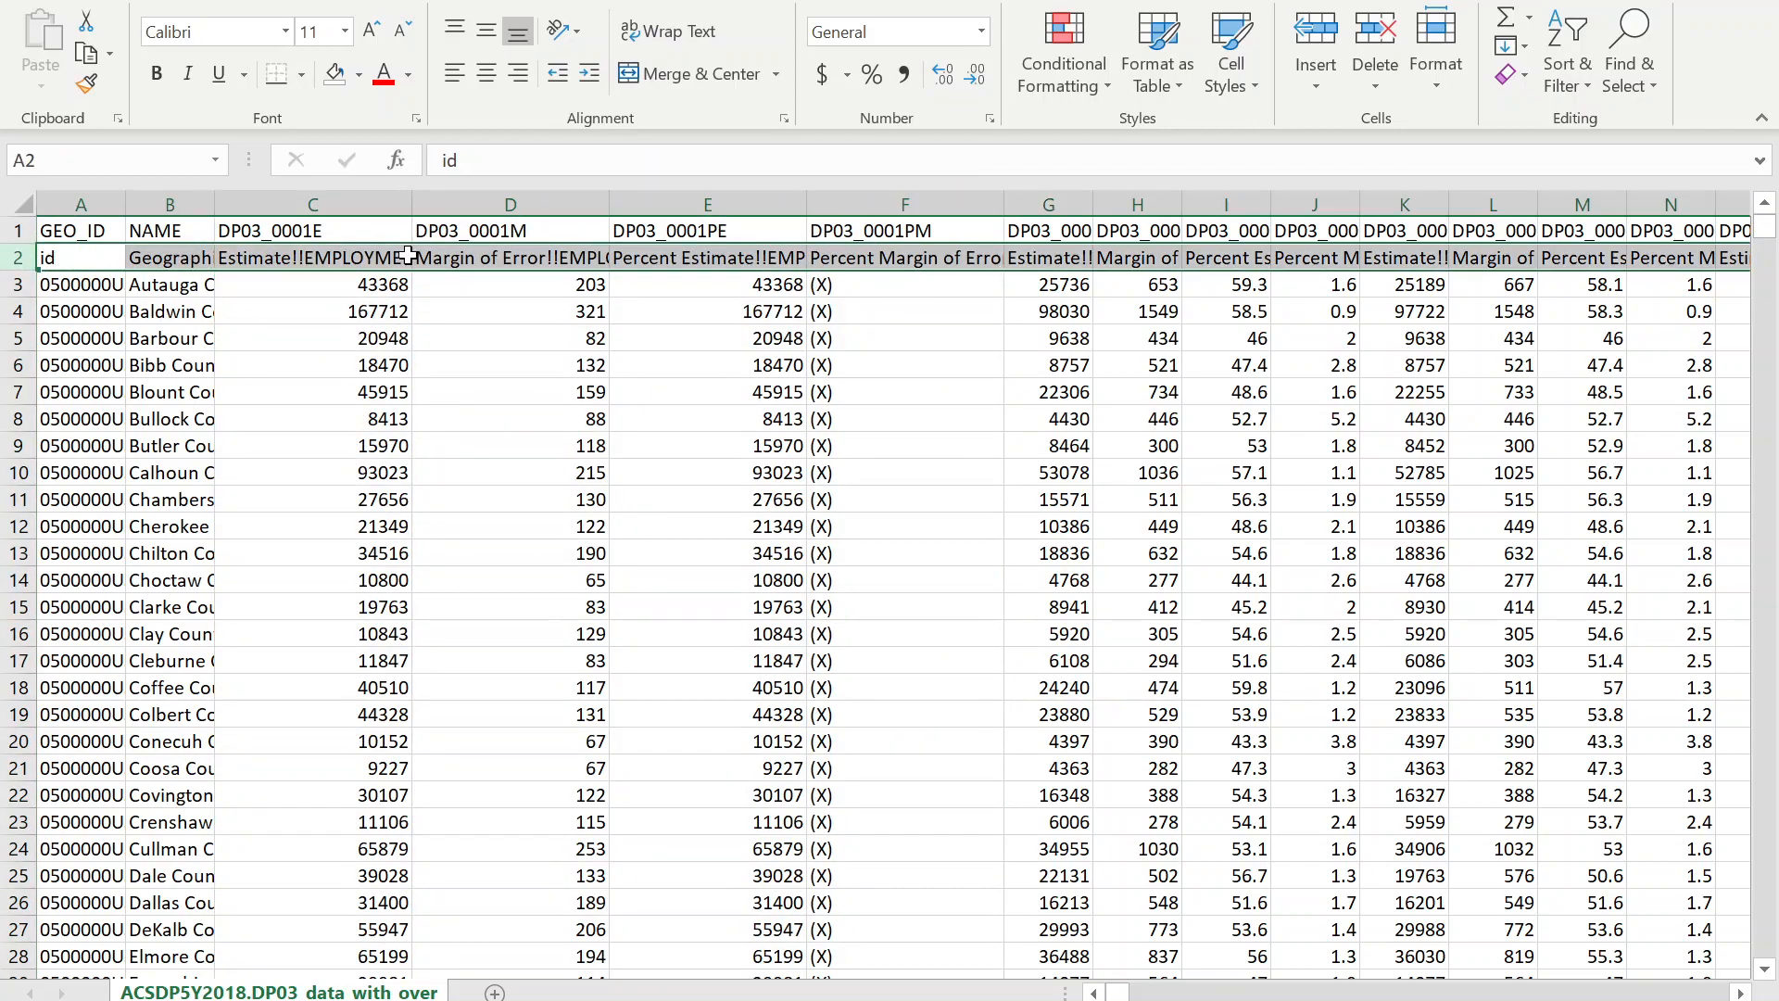
pyautogui.click(370, 259)
pyautogui.moveTo(30, 265); pyautogui.dragTo(16, 359)
pyautogui.moveTo(290, 309); pyautogui.dragTo(908, 292)
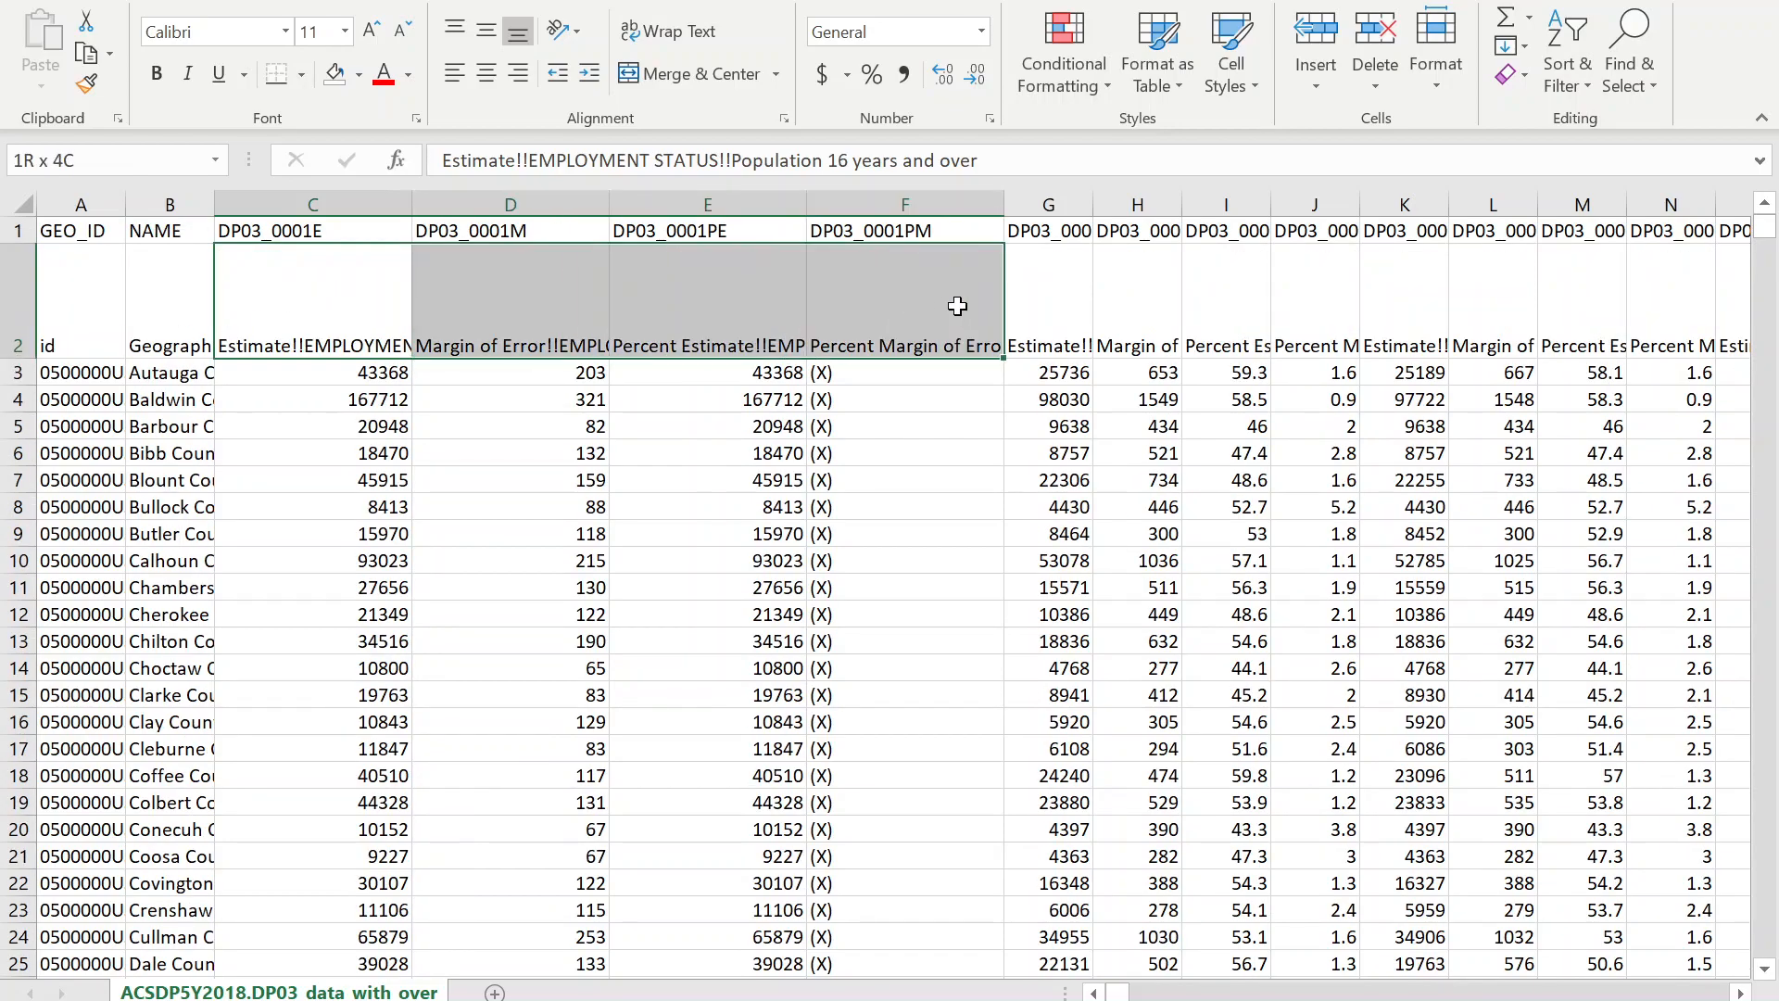
pyautogui.click(626, 26)
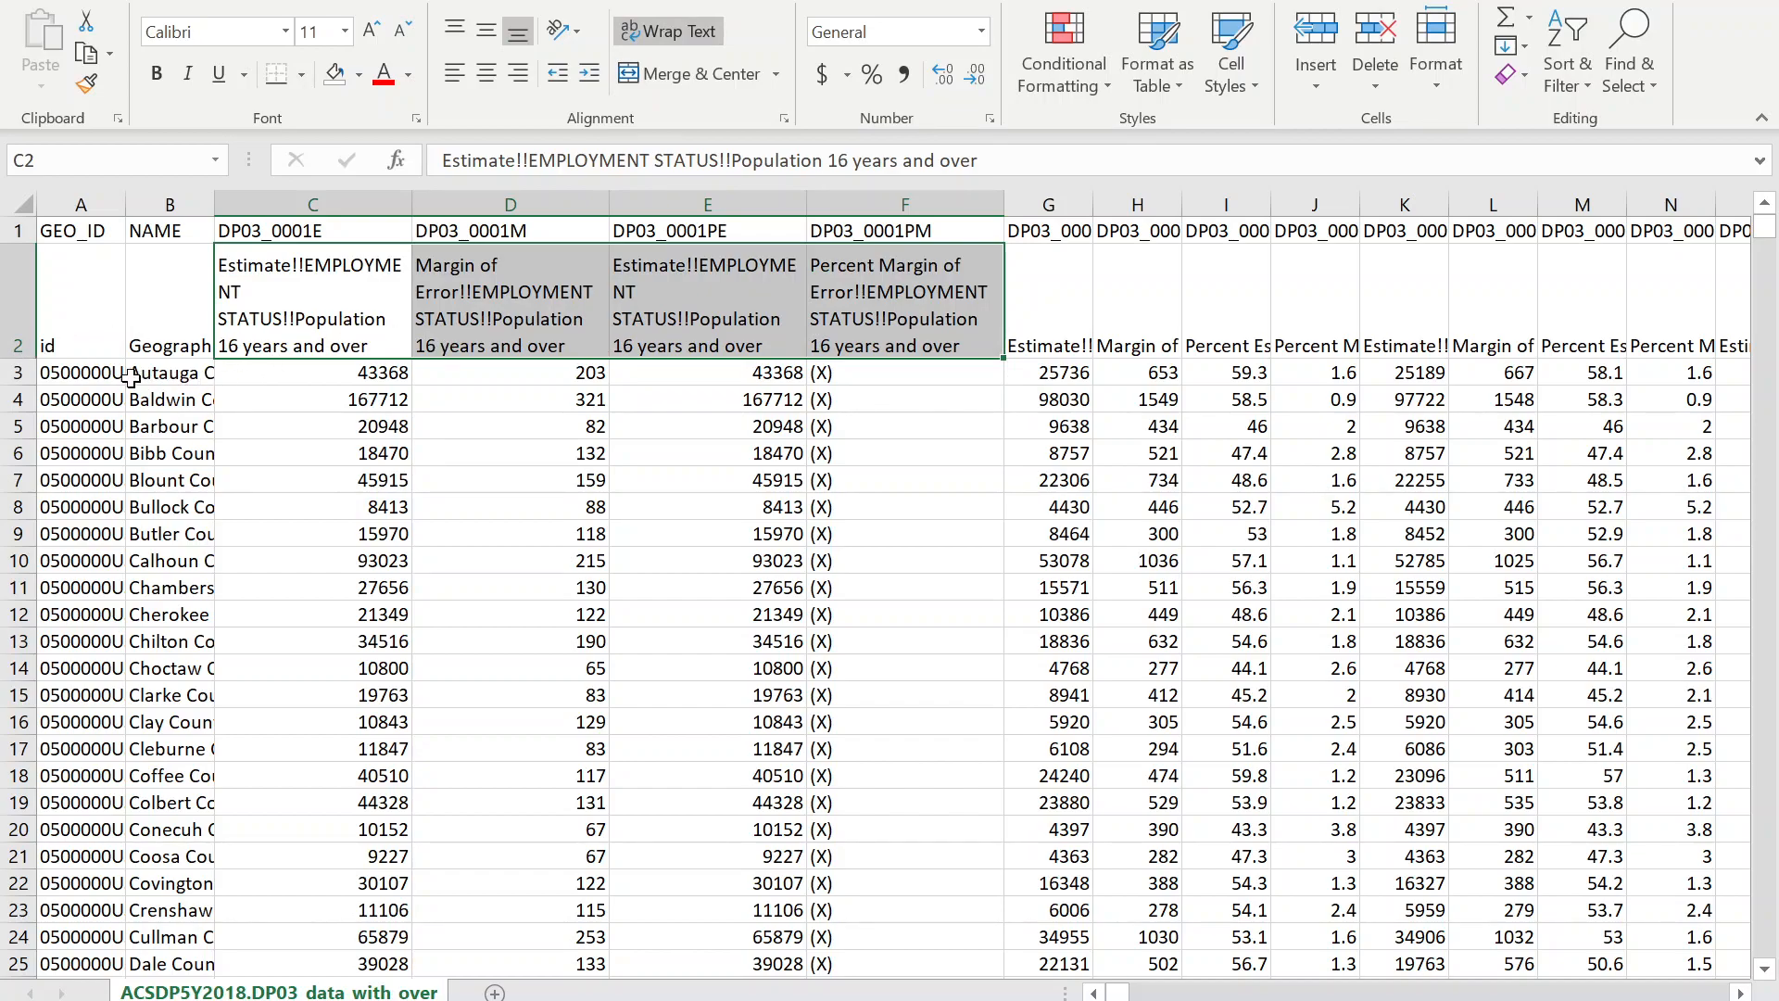
# Examine the full header descriptions in C2 through G2, comparing which population group each column covers.
pyautogui.click(310, 278)
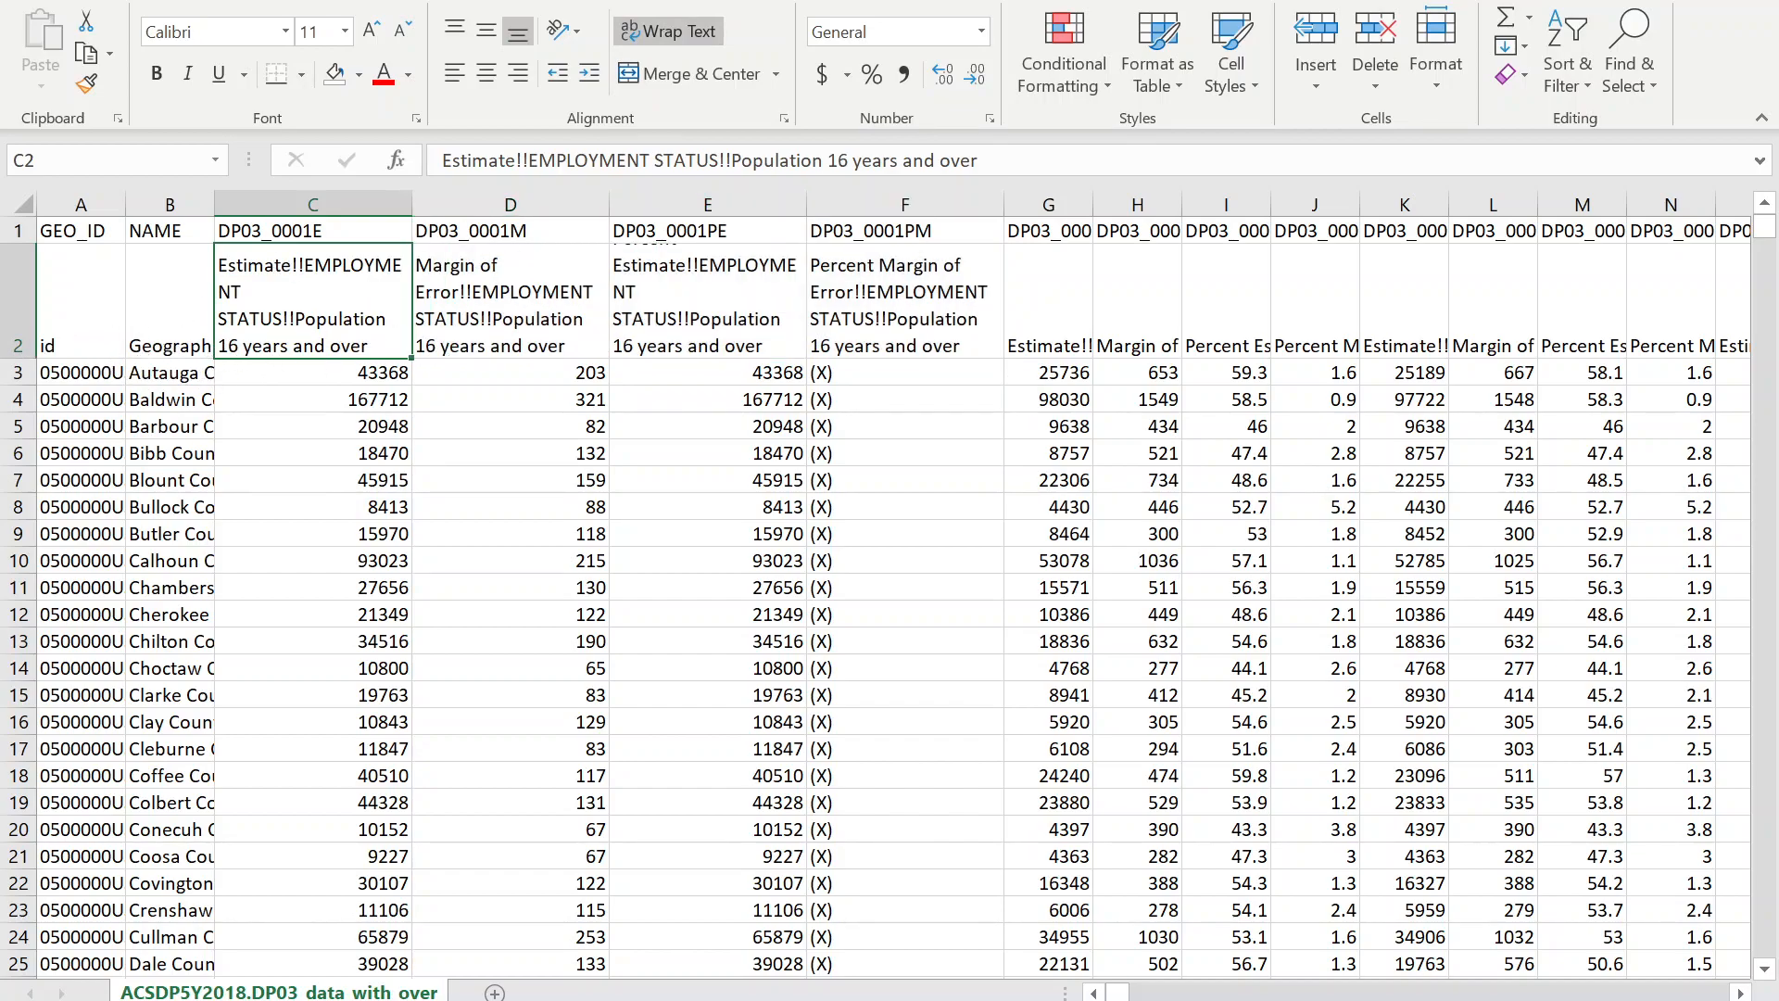
pyautogui.click(779, 161)
pyautogui.moveTo(732, 160); pyautogui.dragTo(979, 160)
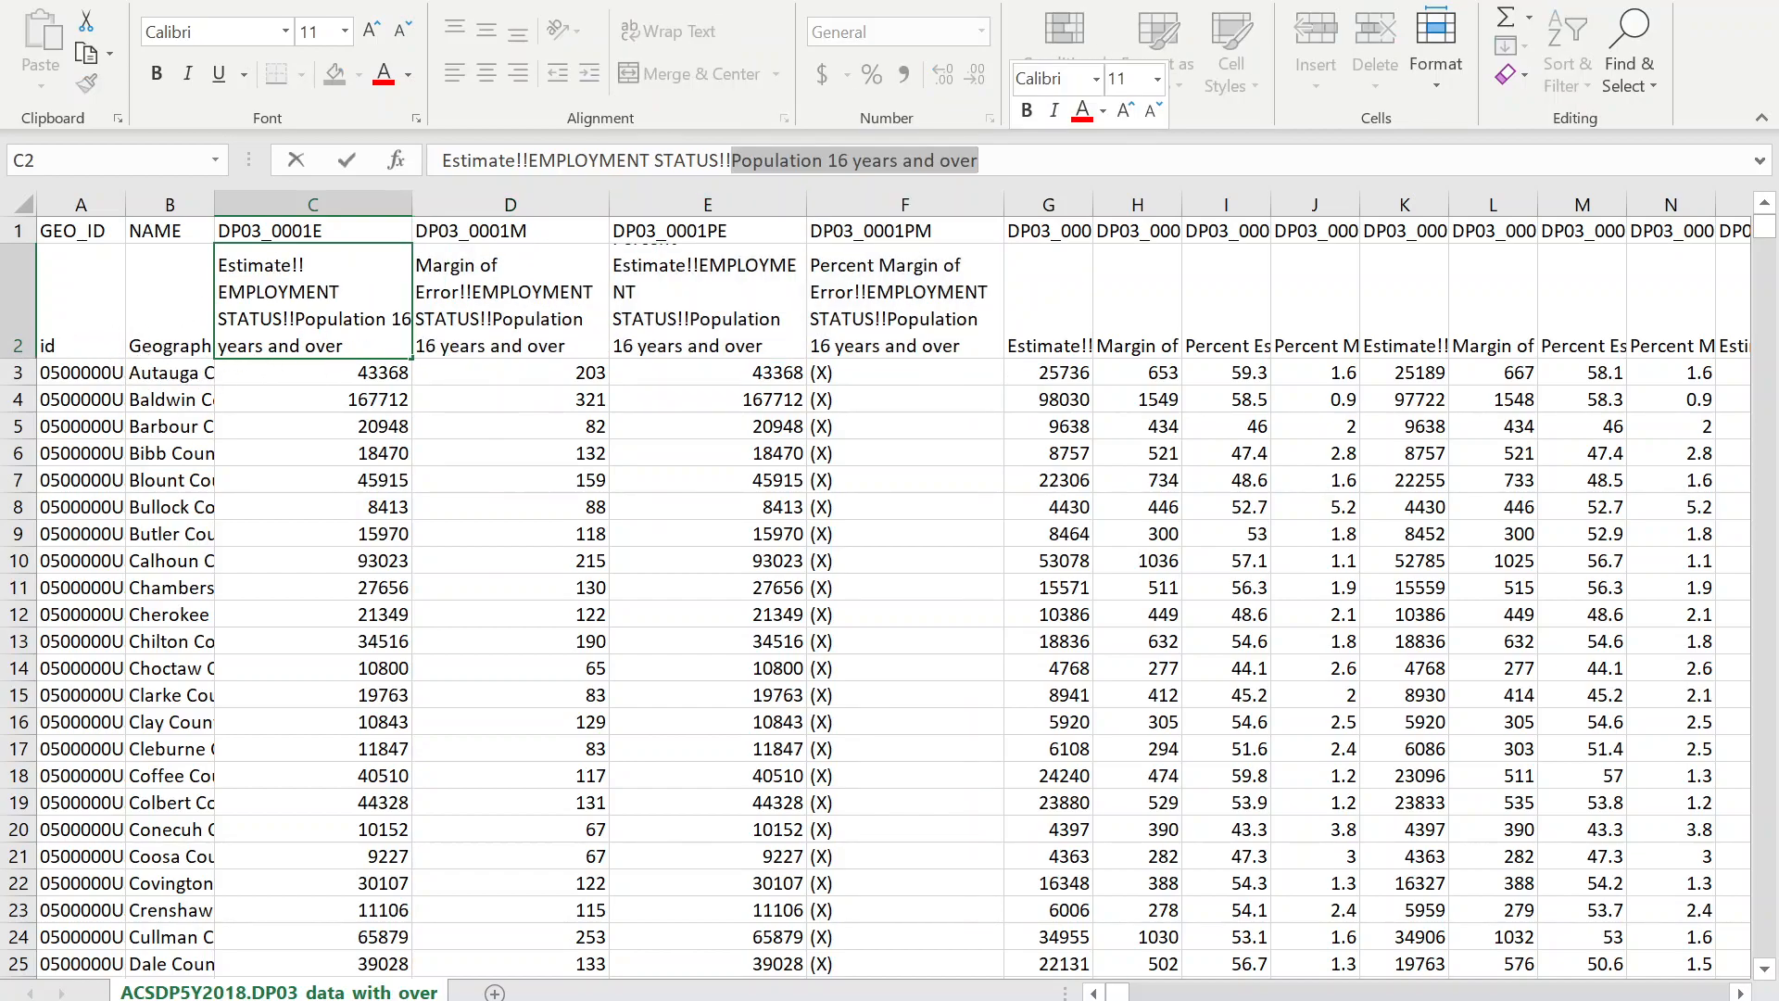
pyautogui.click(509, 308)
pyautogui.moveTo(810, 160); pyautogui.dragTo(1035, 160)
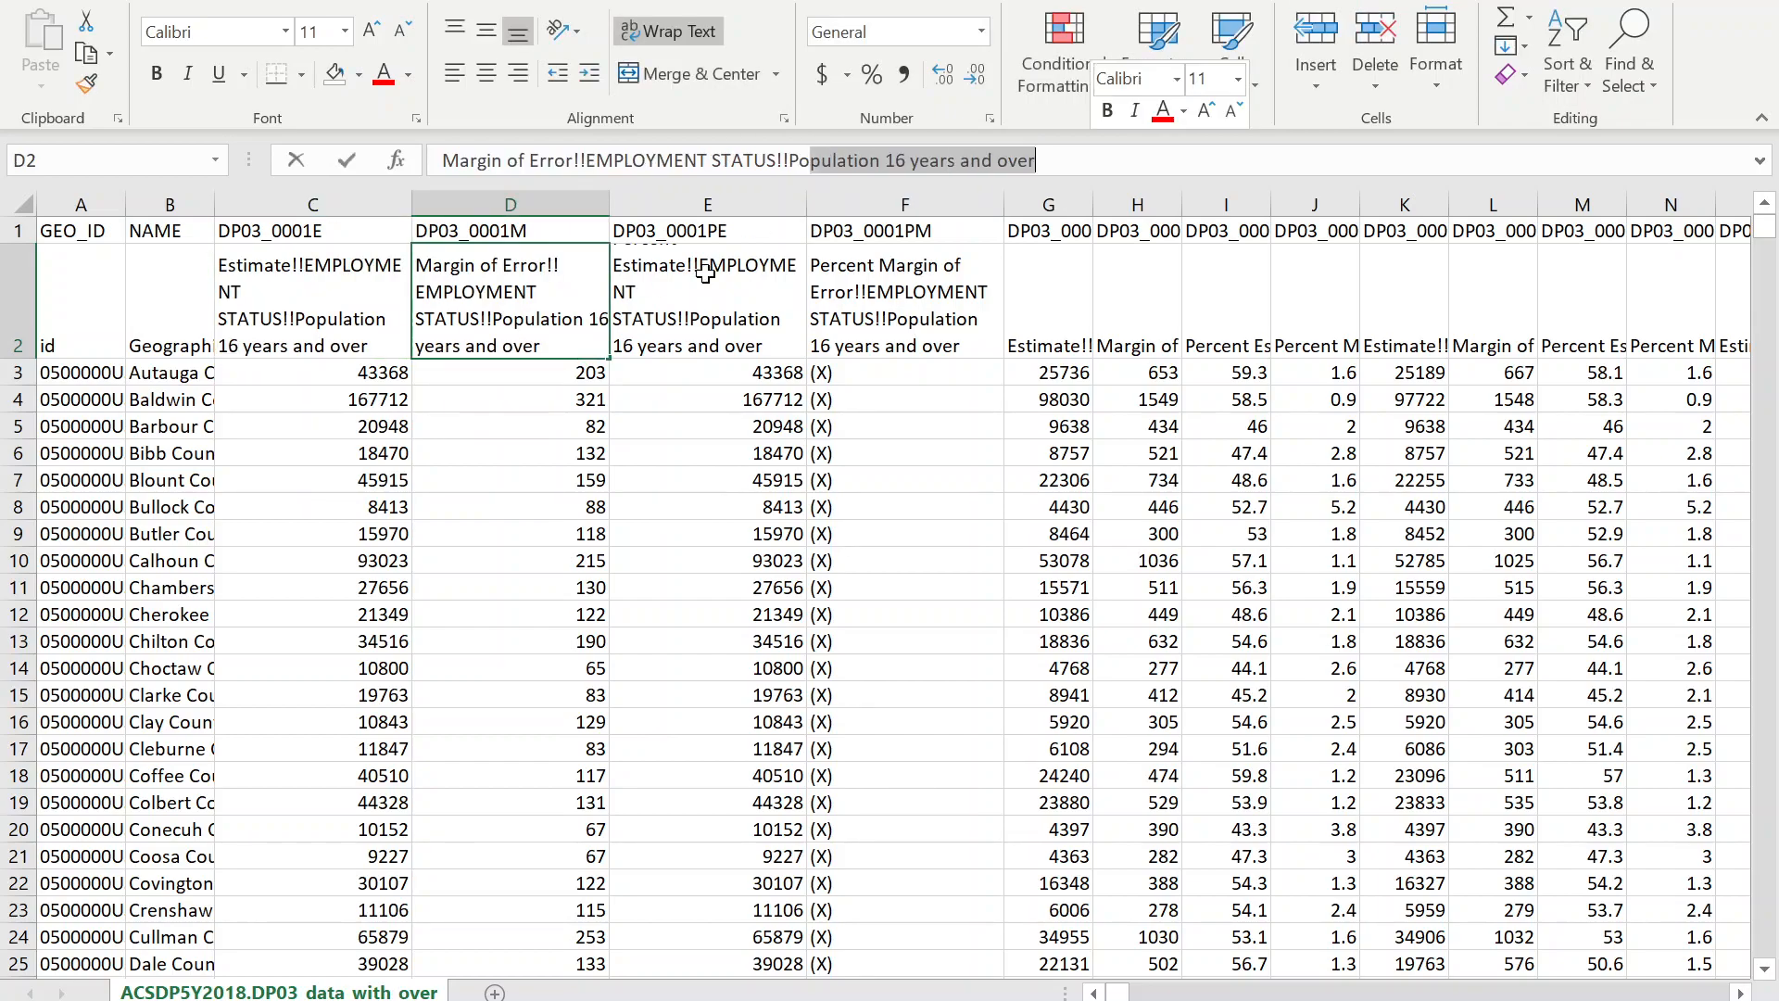
pyautogui.press('Tab')
pyautogui.press('Tab')
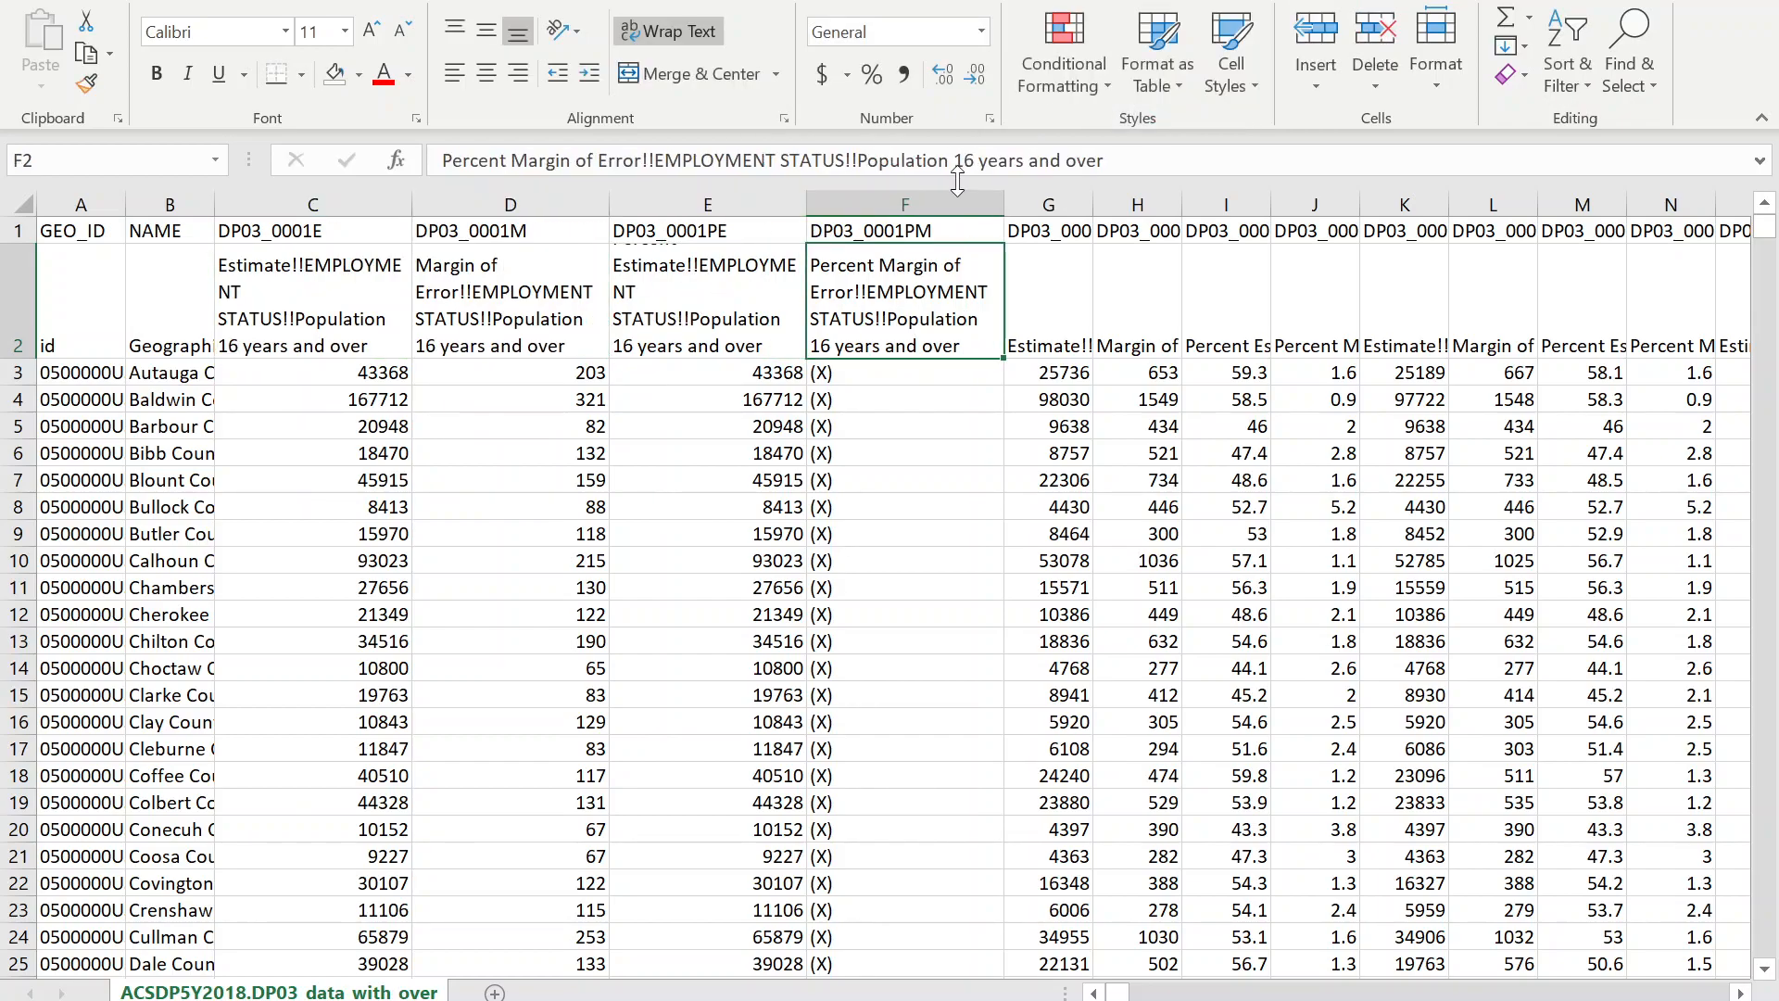
pyautogui.press('Tab')
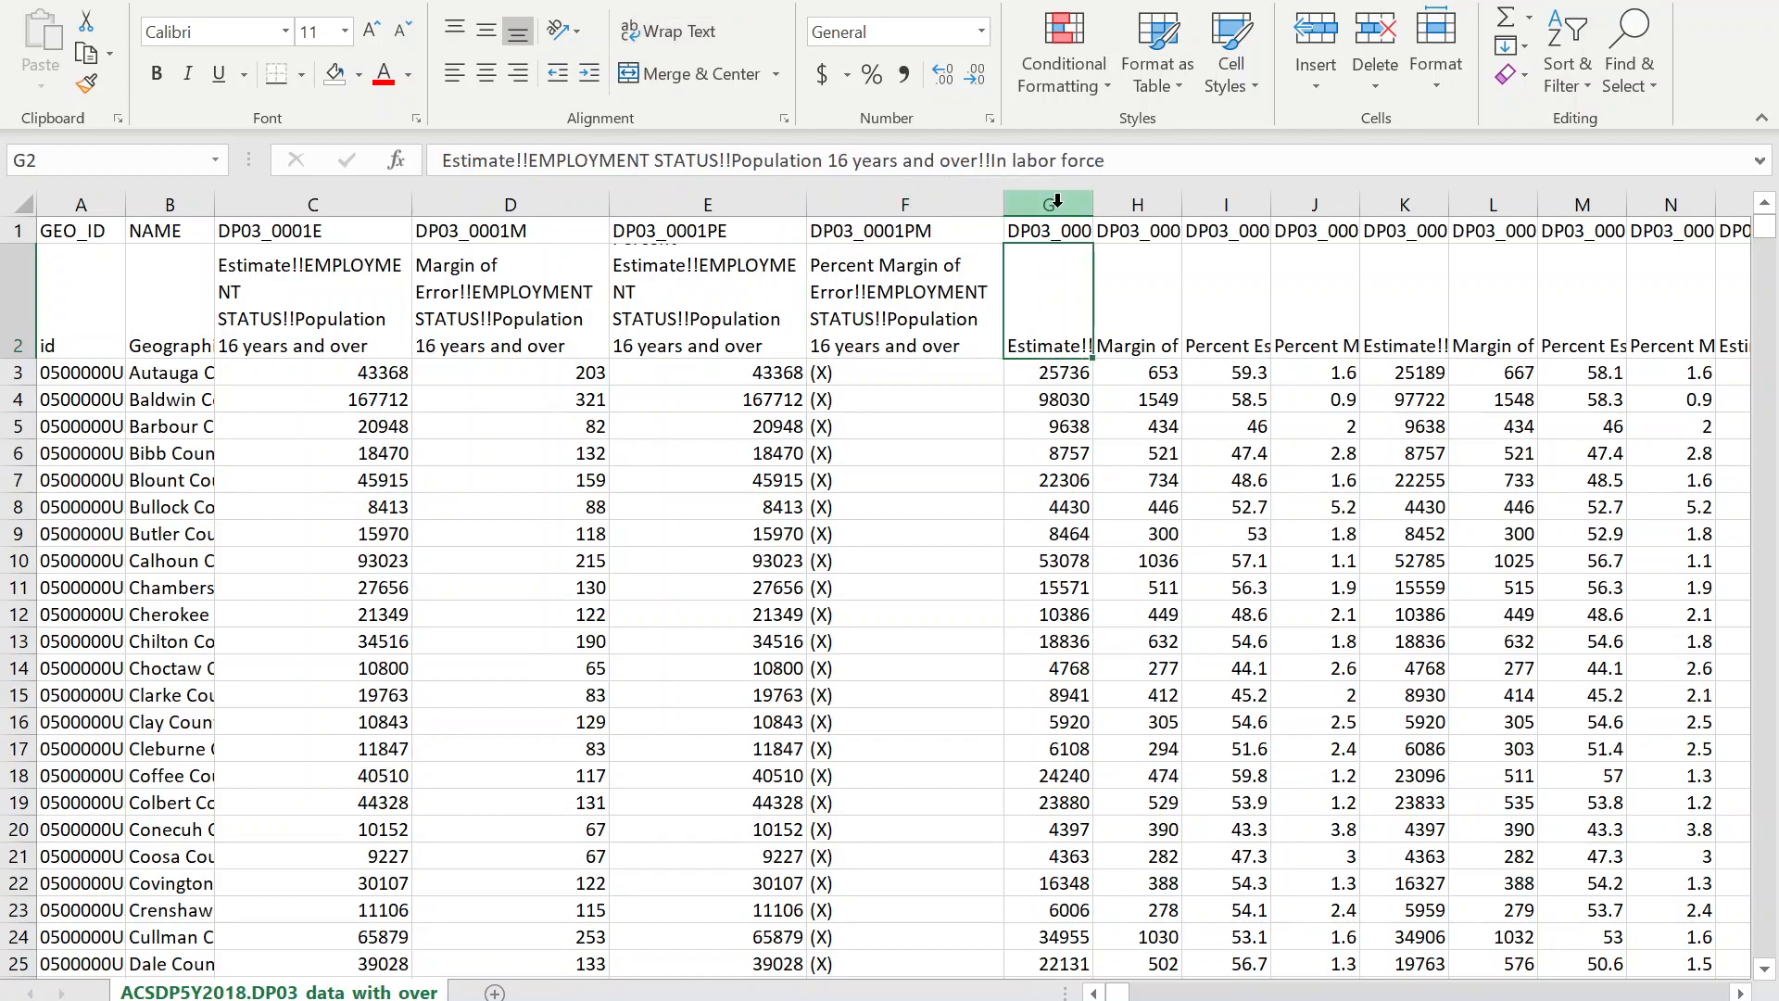
pyautogui.moveTo(740, 160); pyautogui.dragTo(1105, 160)
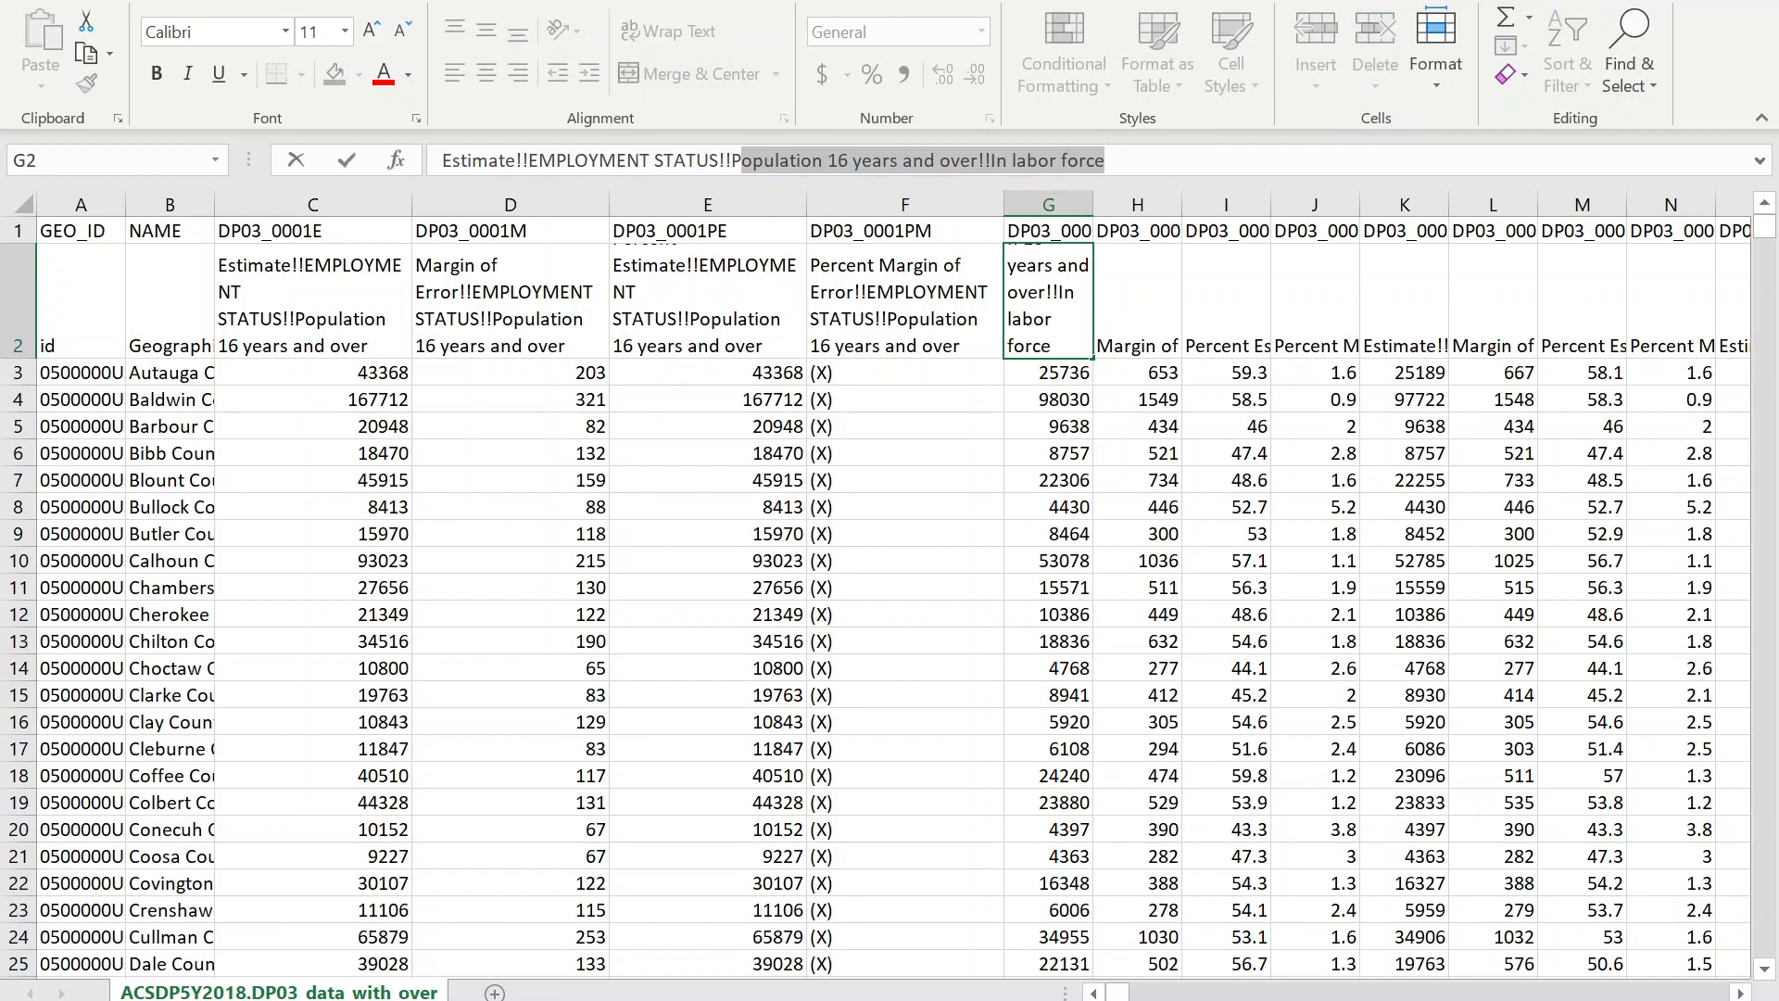
pyautogui.click(982, 423)
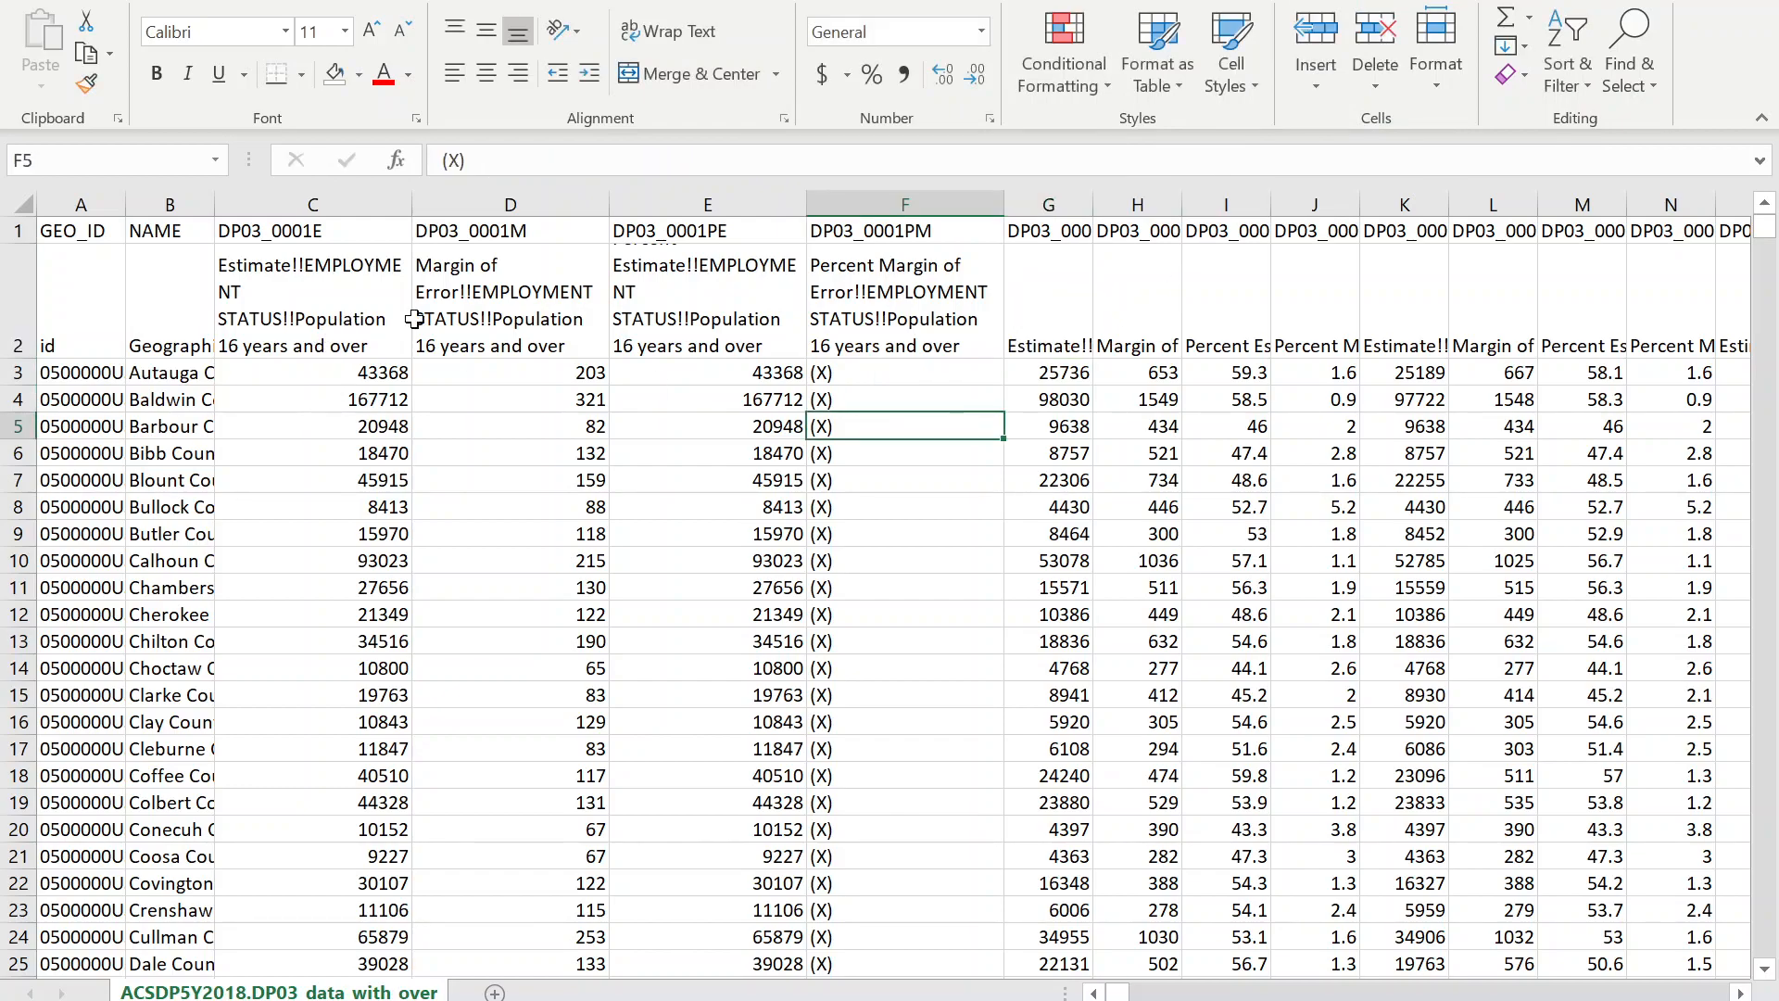
# Compare the measure-type prefixes of headers C2 through F2 and check the values in the percent margin of error column.
pyautogui.moveTo(293, 275); pyautogui.dragTo(345, 331)
pyautogui.moveTo(442, 160); pyautogui.dragTo(586, 161)
pyautogui.click(518, 306)
pyautogui.click(678, 328)
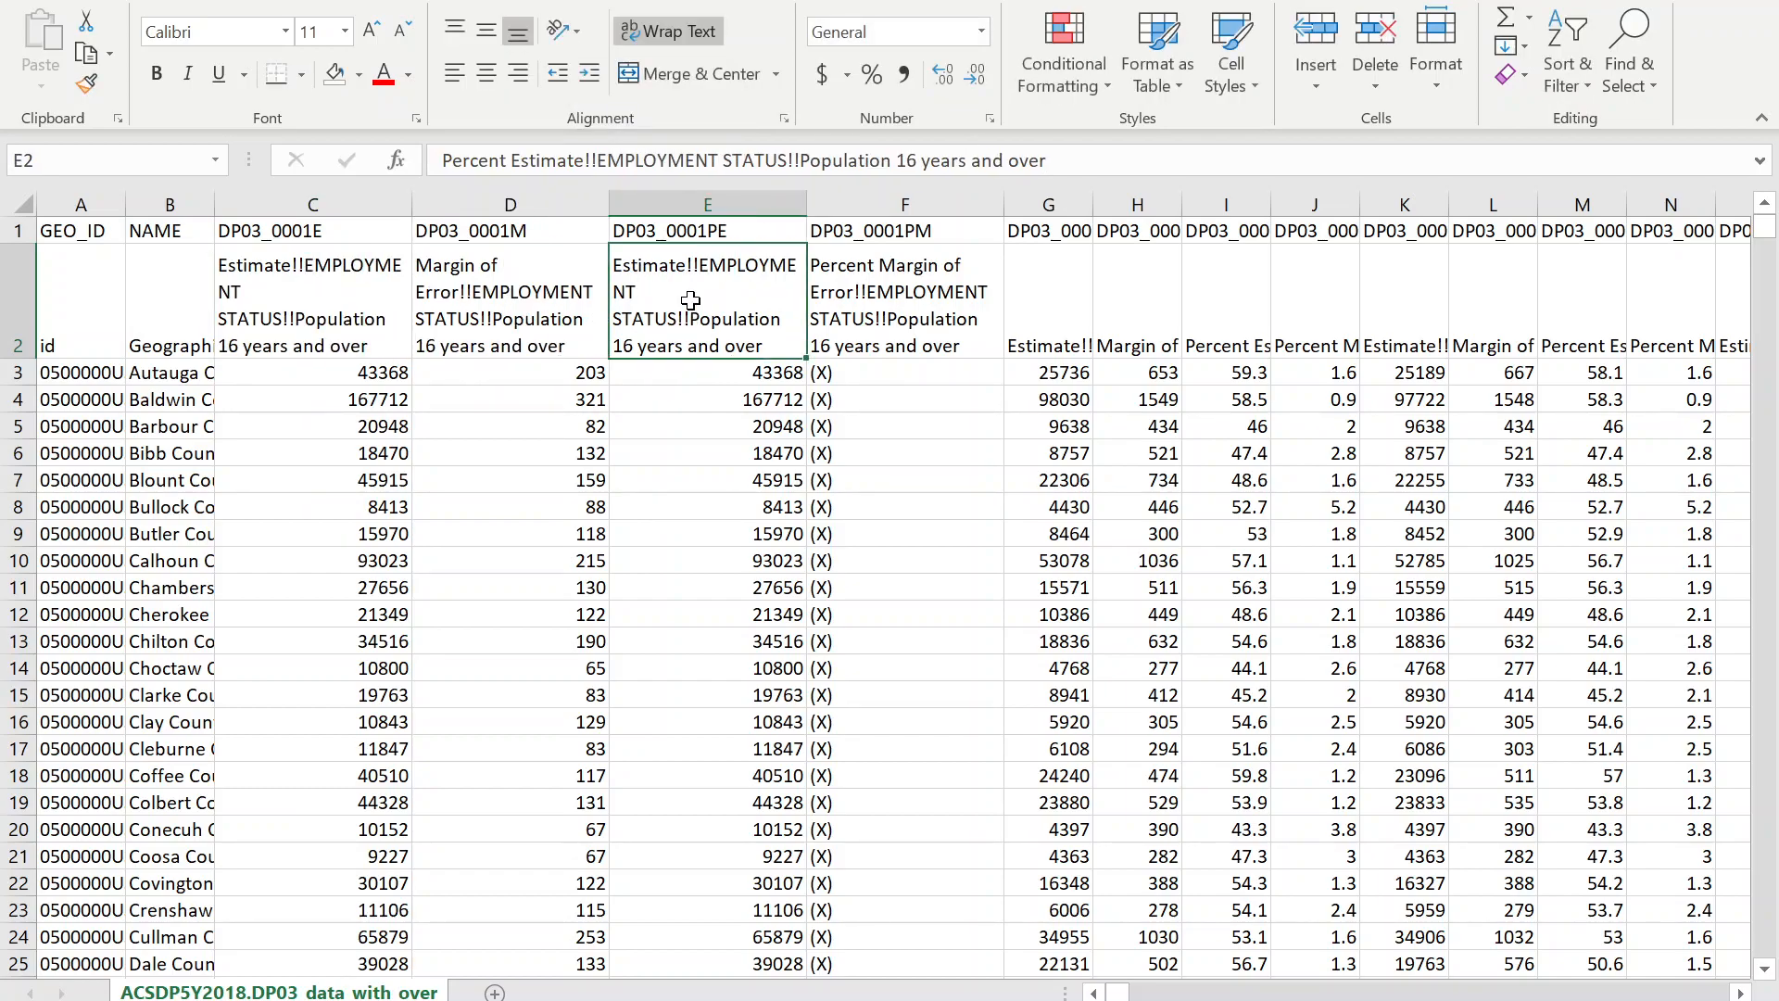
pyautogui.moveTo(443, 160); pyautogui.dragTo(598, 160)
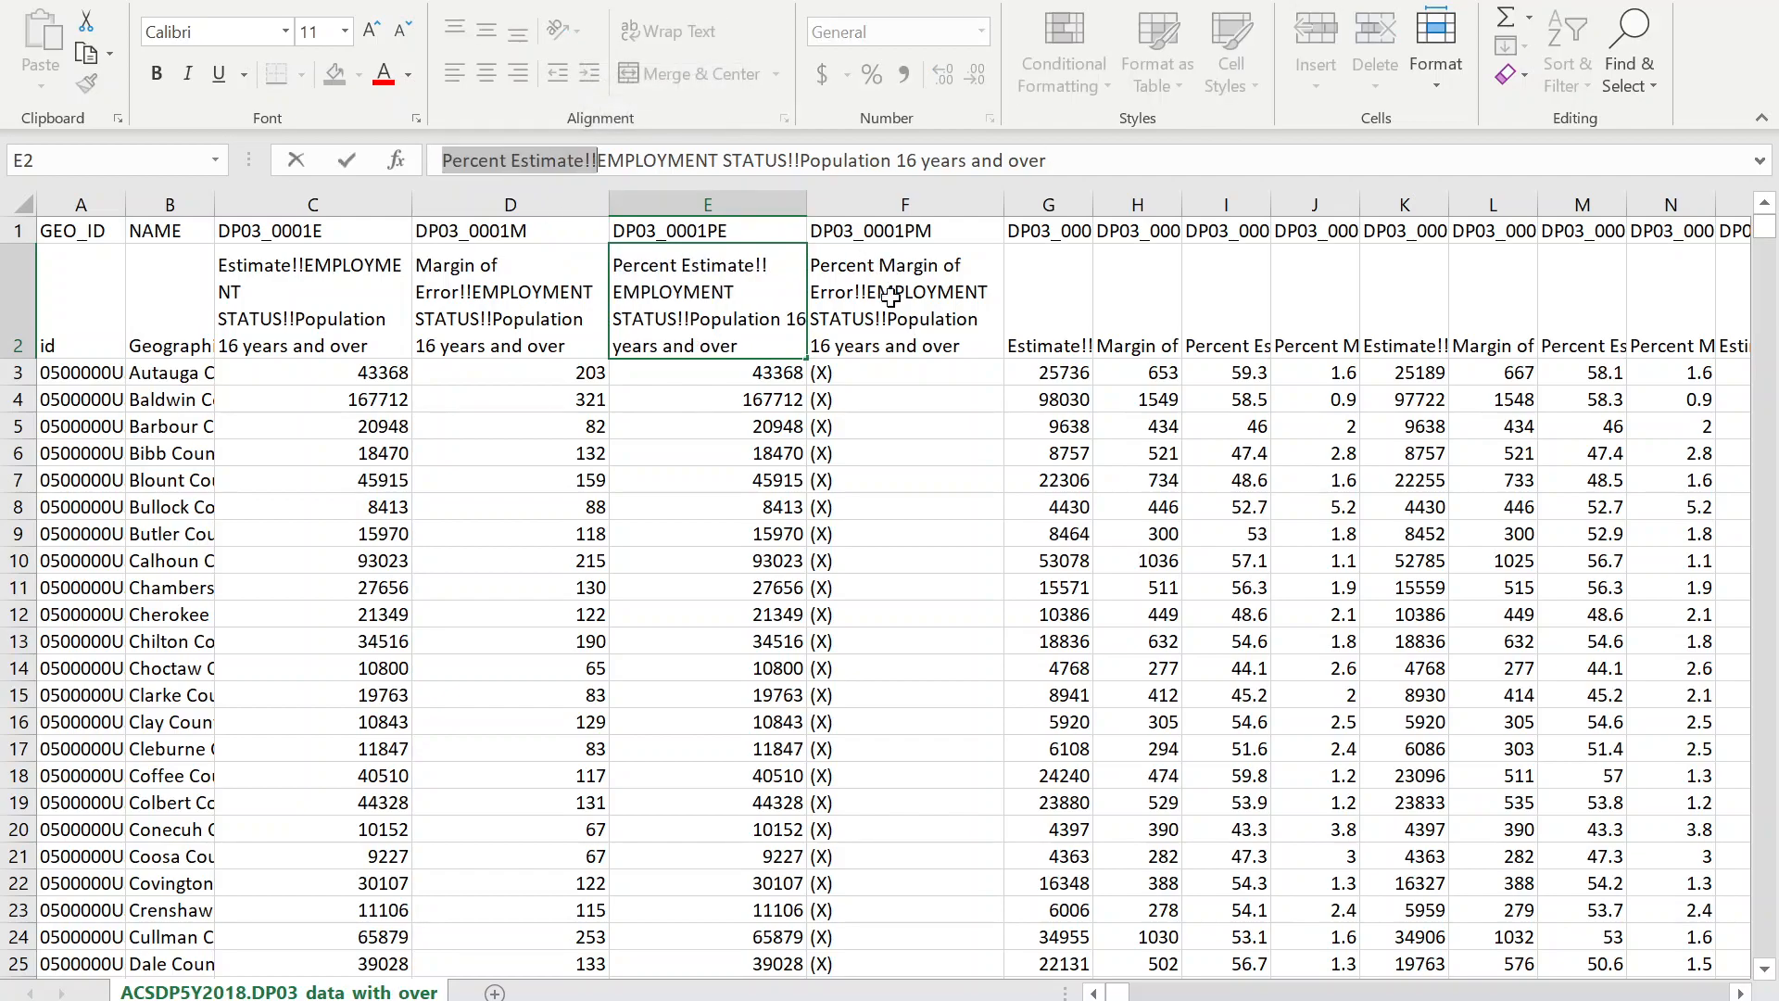
pyautogui.press('Tab')
pyautogui.moveTo(442, 161); pyautogui.dragTo(776, 160)
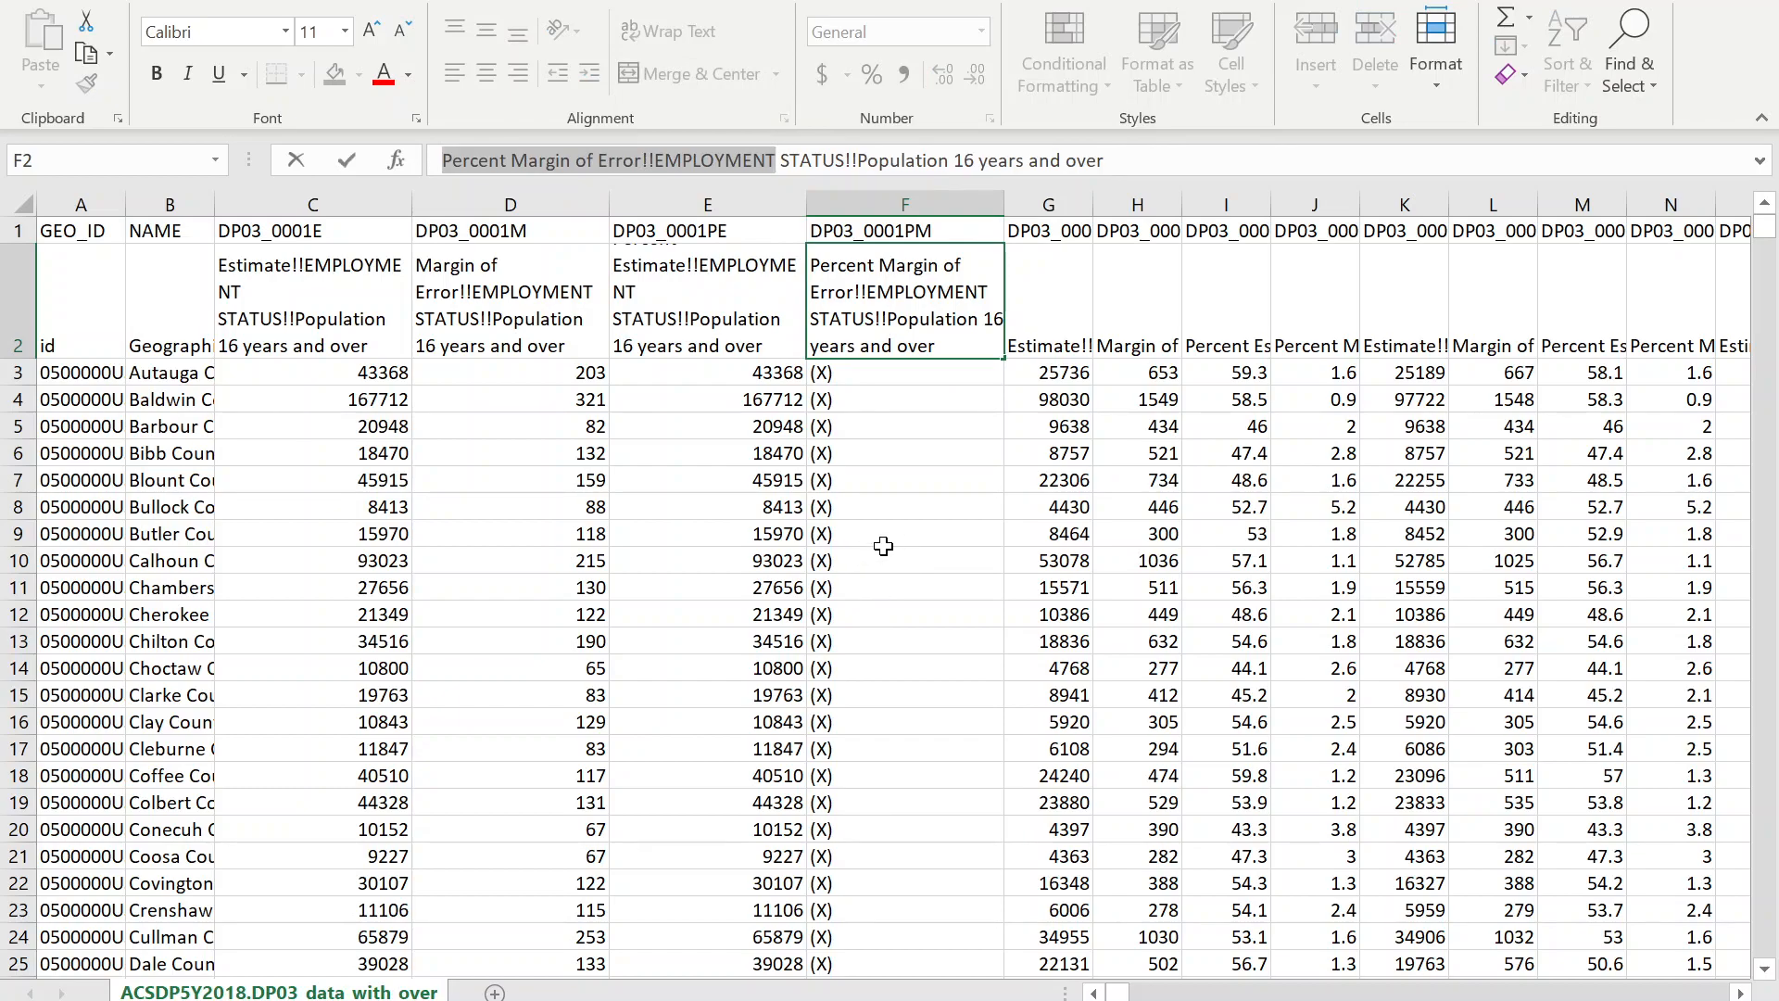
pyautogui.click(666, 514)
pyautogui.moveTo(871, 375); pyautogui.dragTo(901, 749)
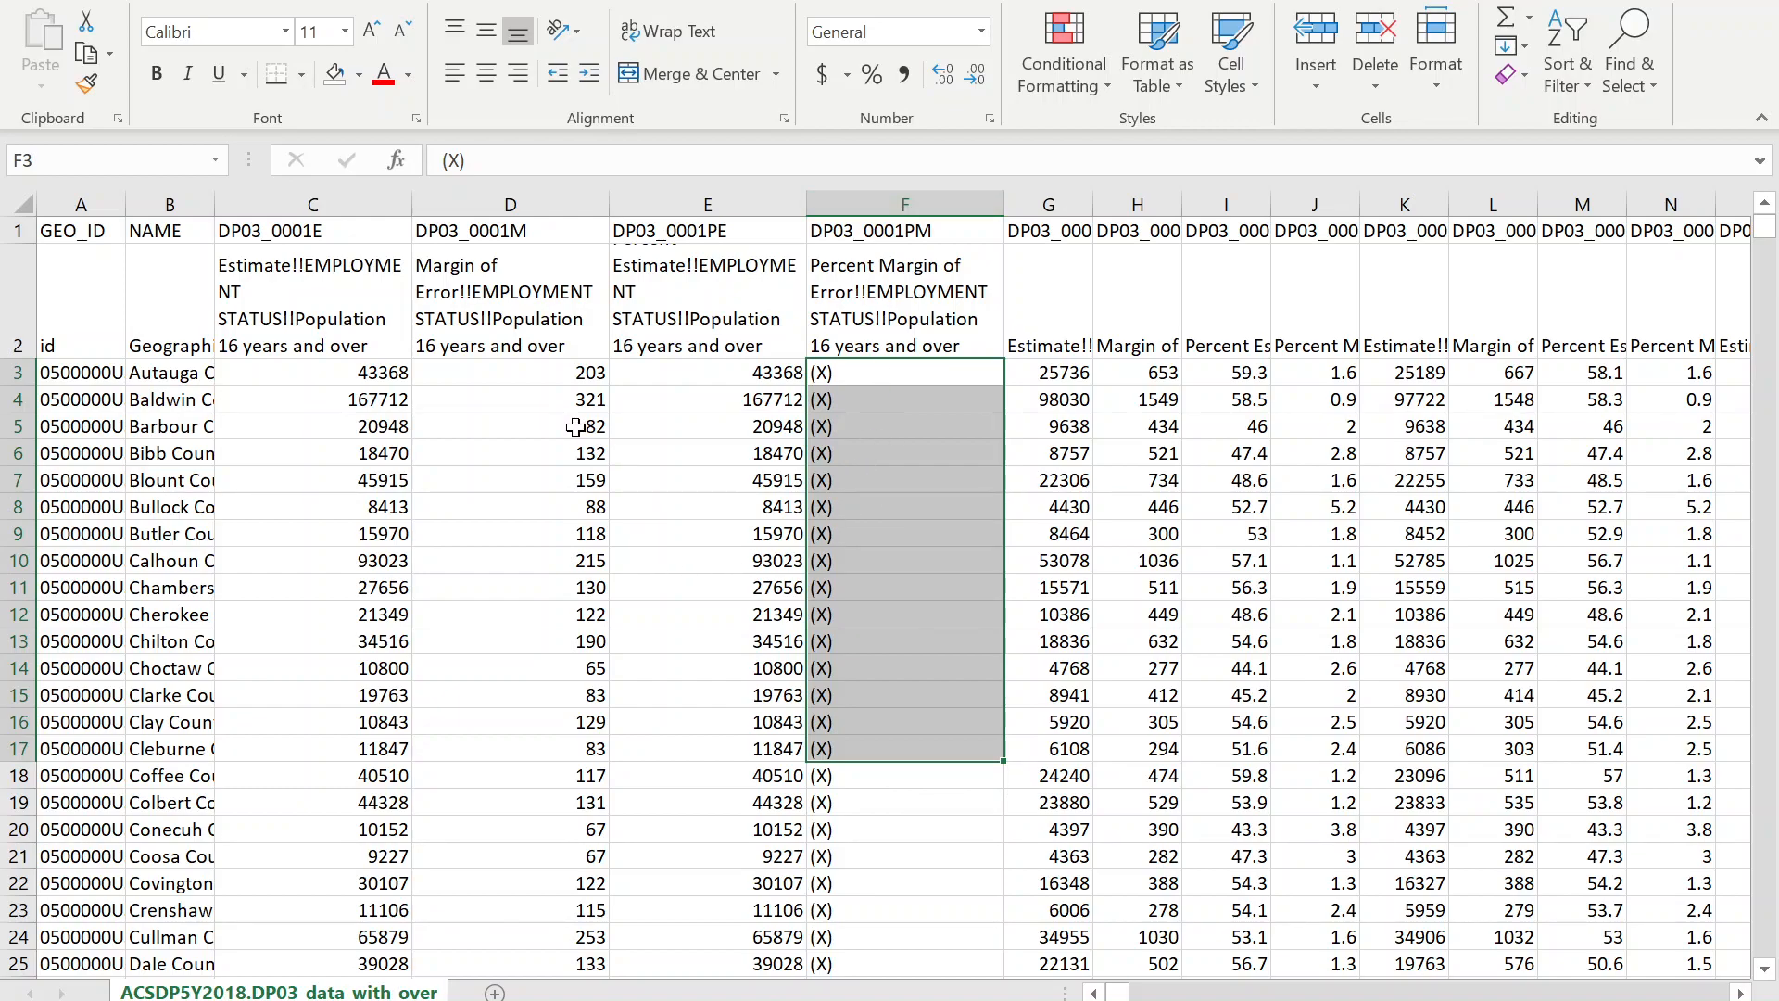
# Highlight the Estimate header in C2 with a yellow fill.
pyautogui.click(316, 312)
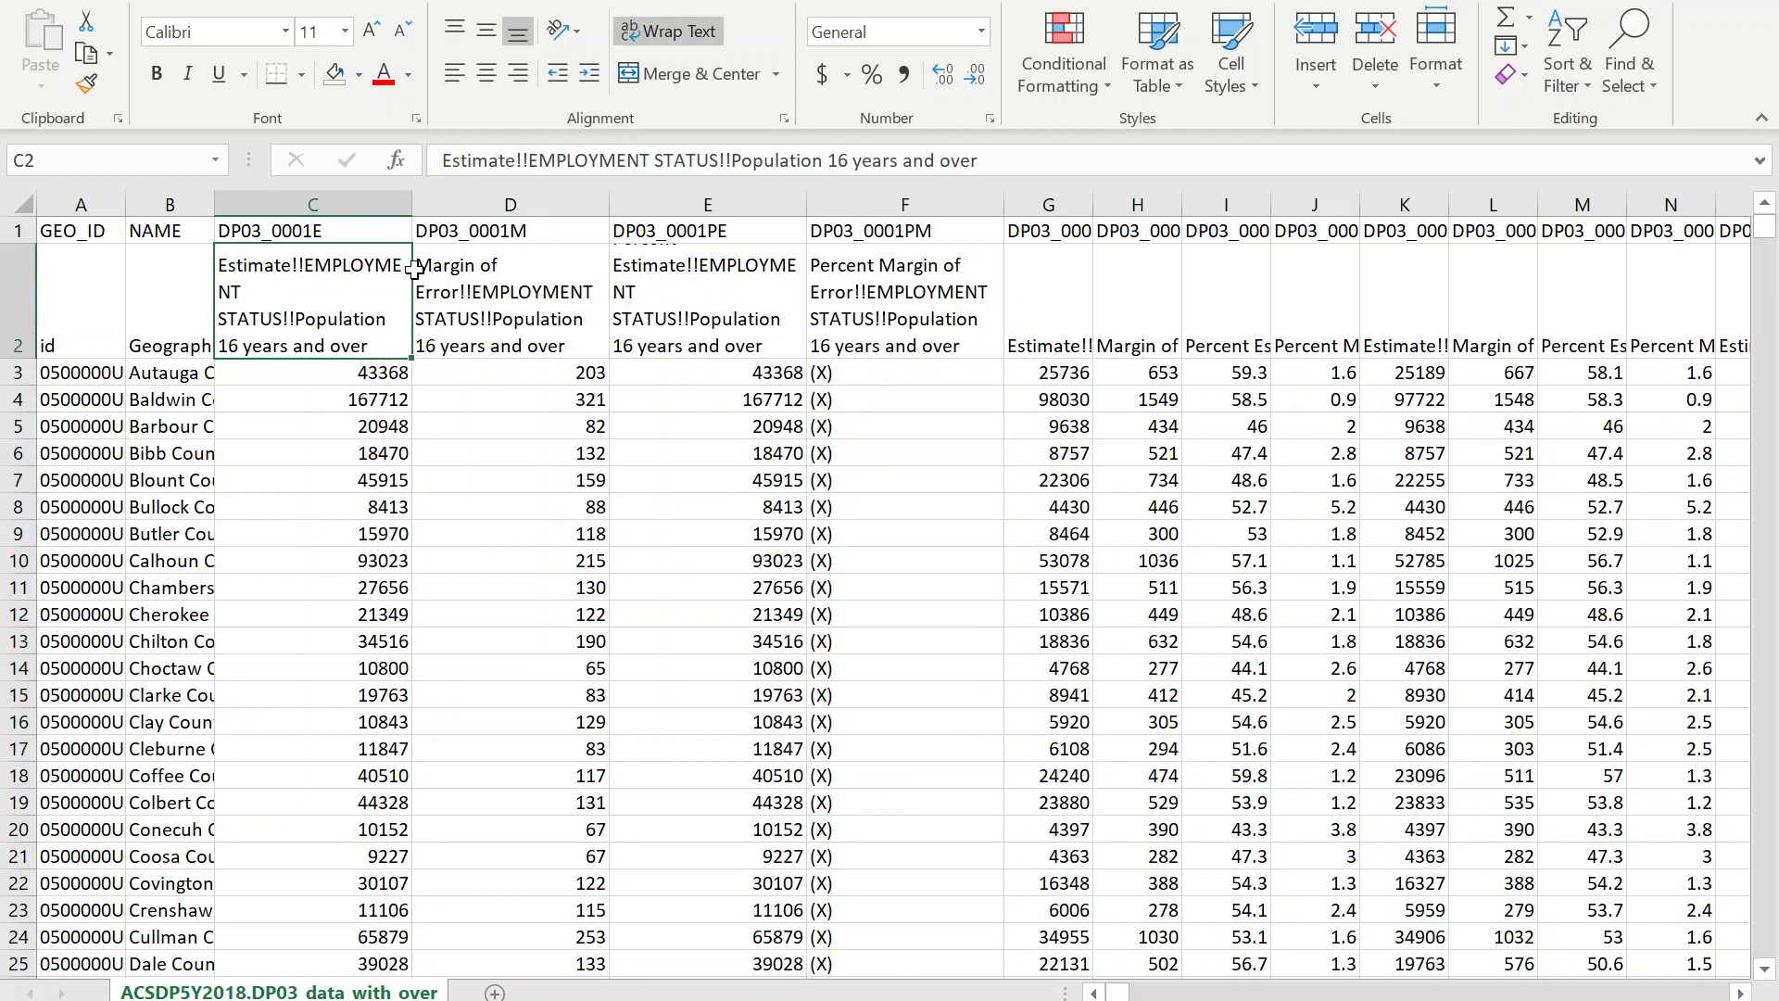
pyautogui.doubleClick(481, 160)
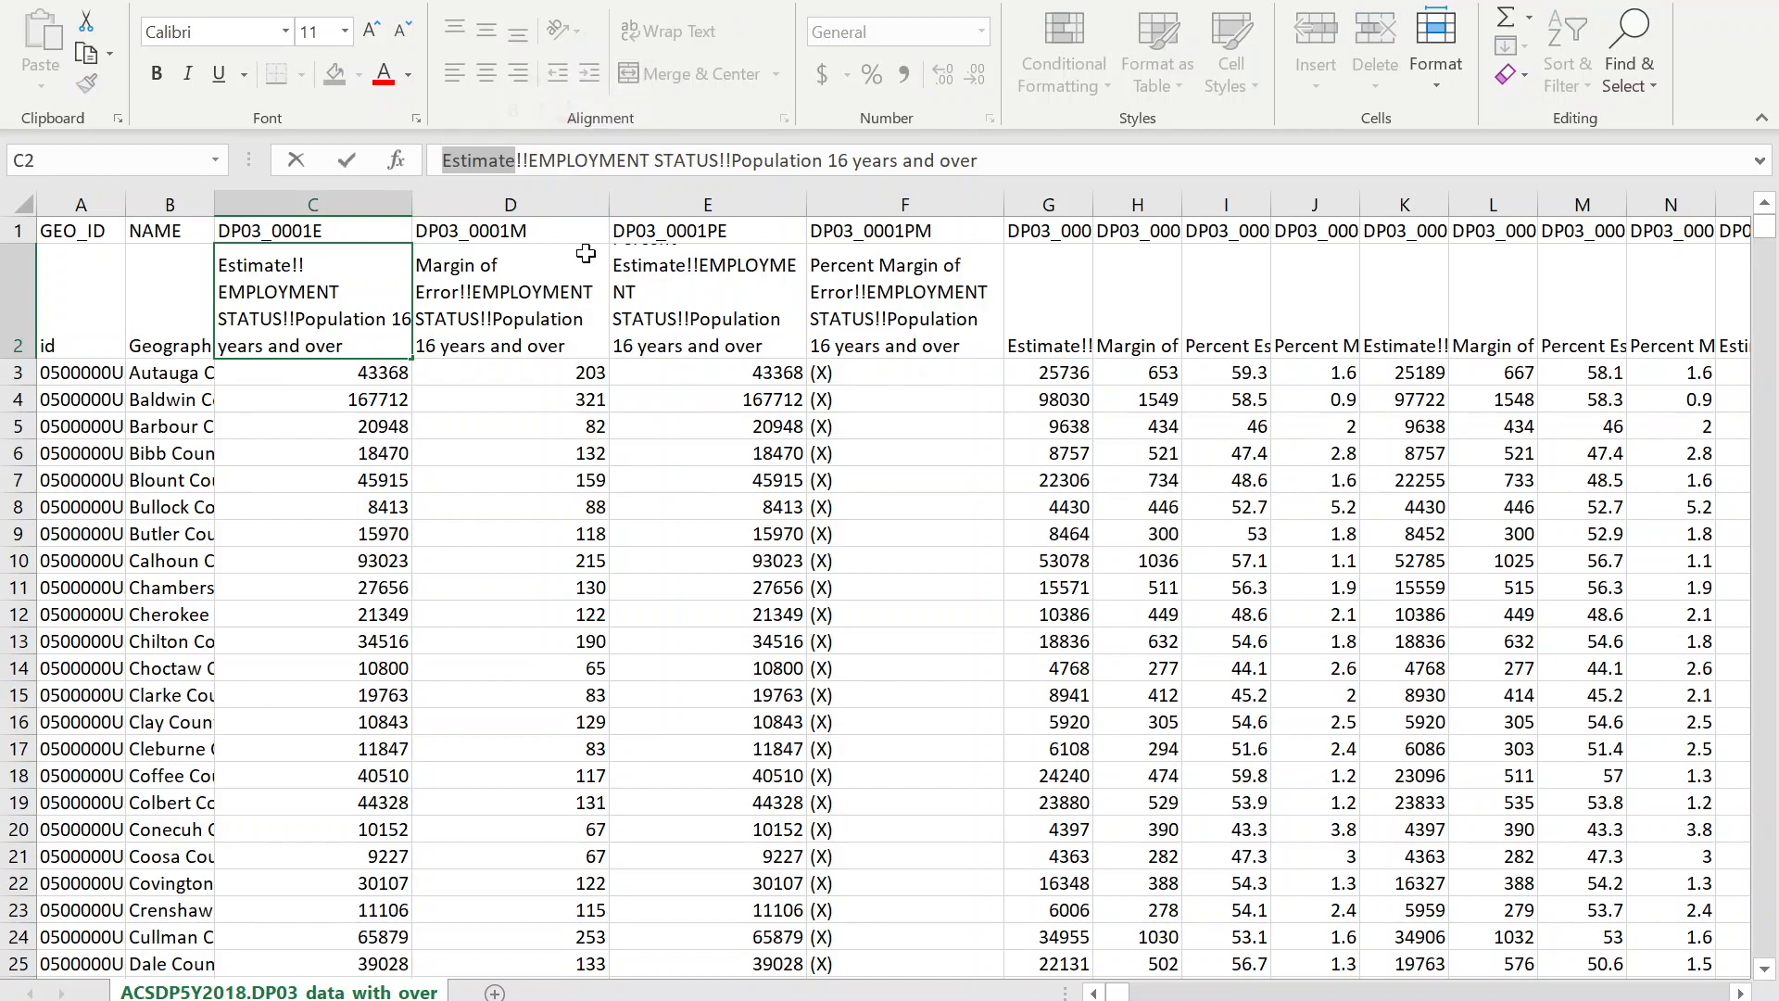
pyautogui.click(468, 287)
pyautogui.press('Left')
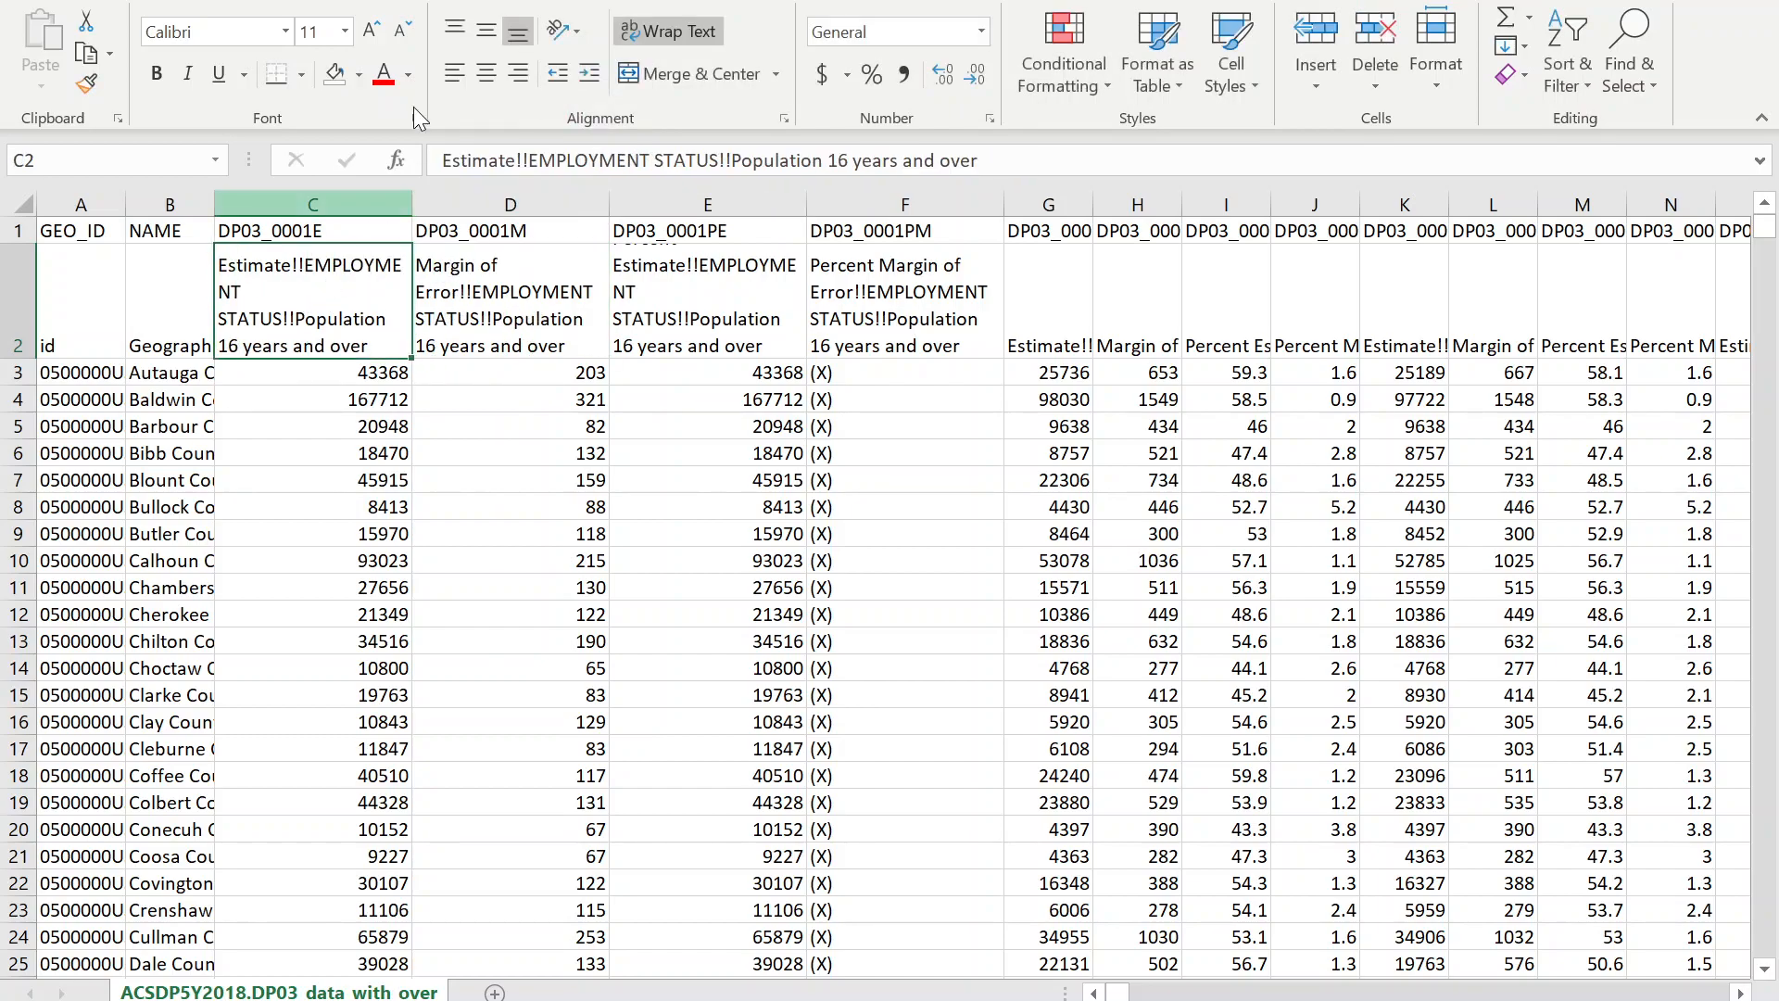
pyautogui.click(359, 75)
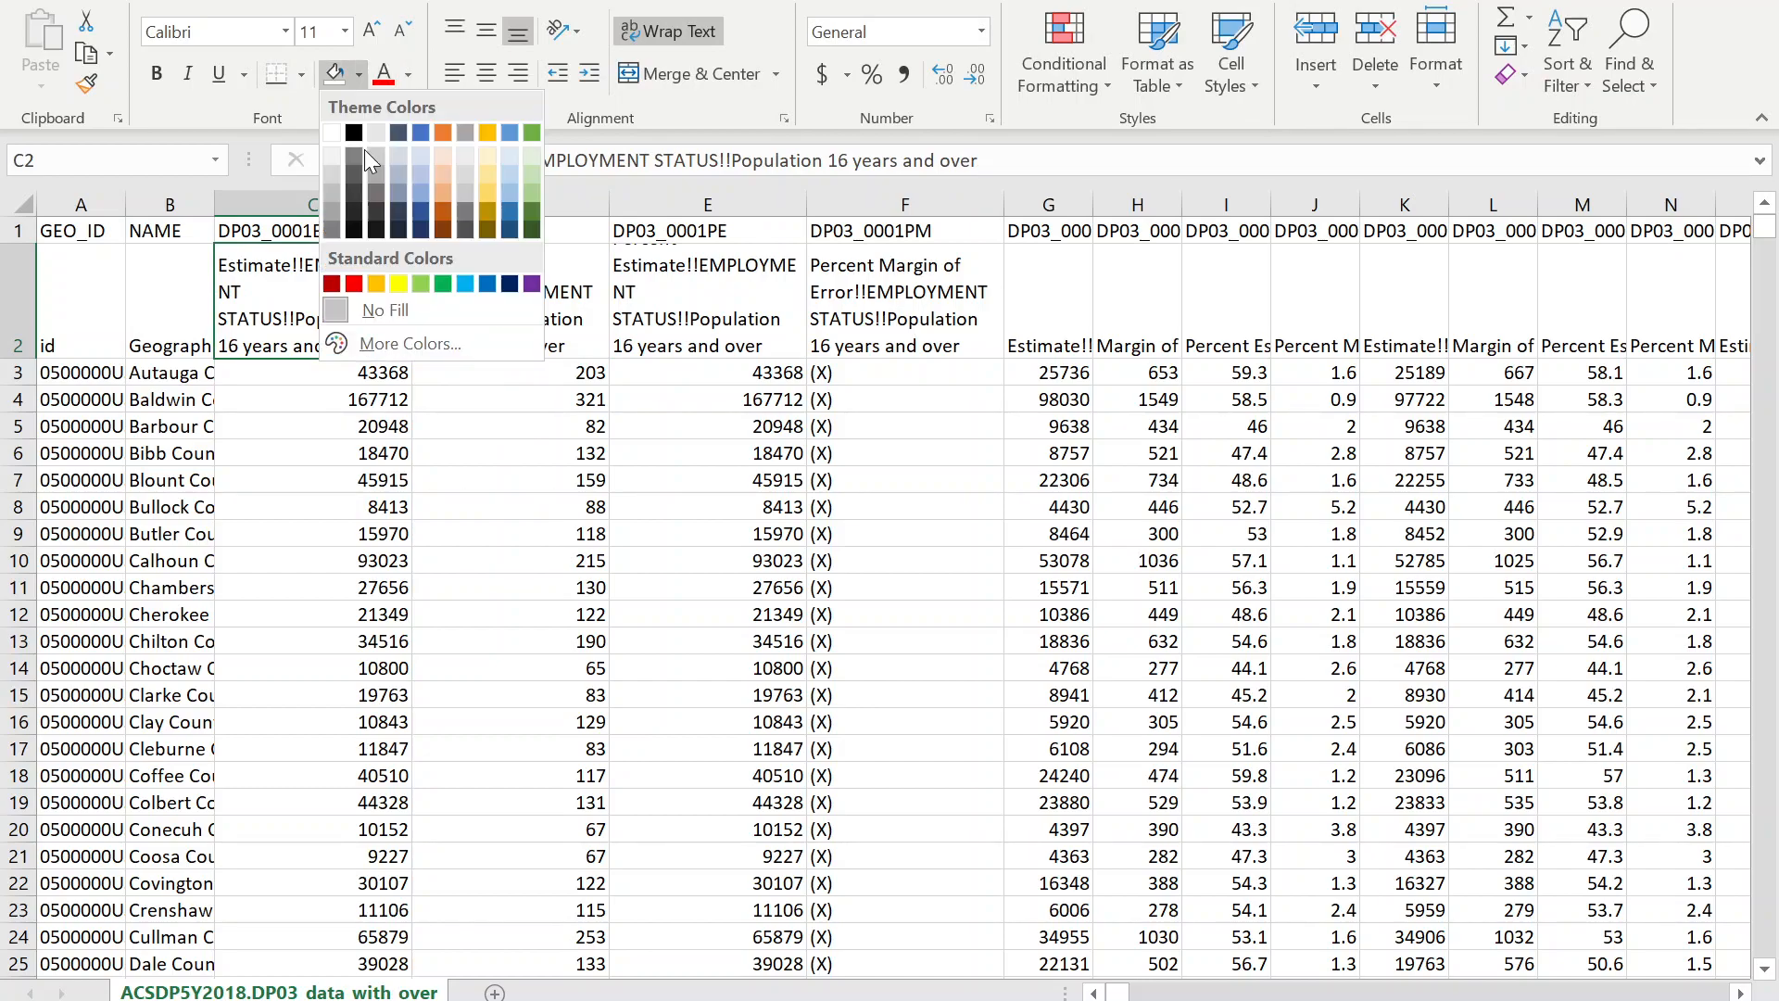
pyautogui.click(398, 284)
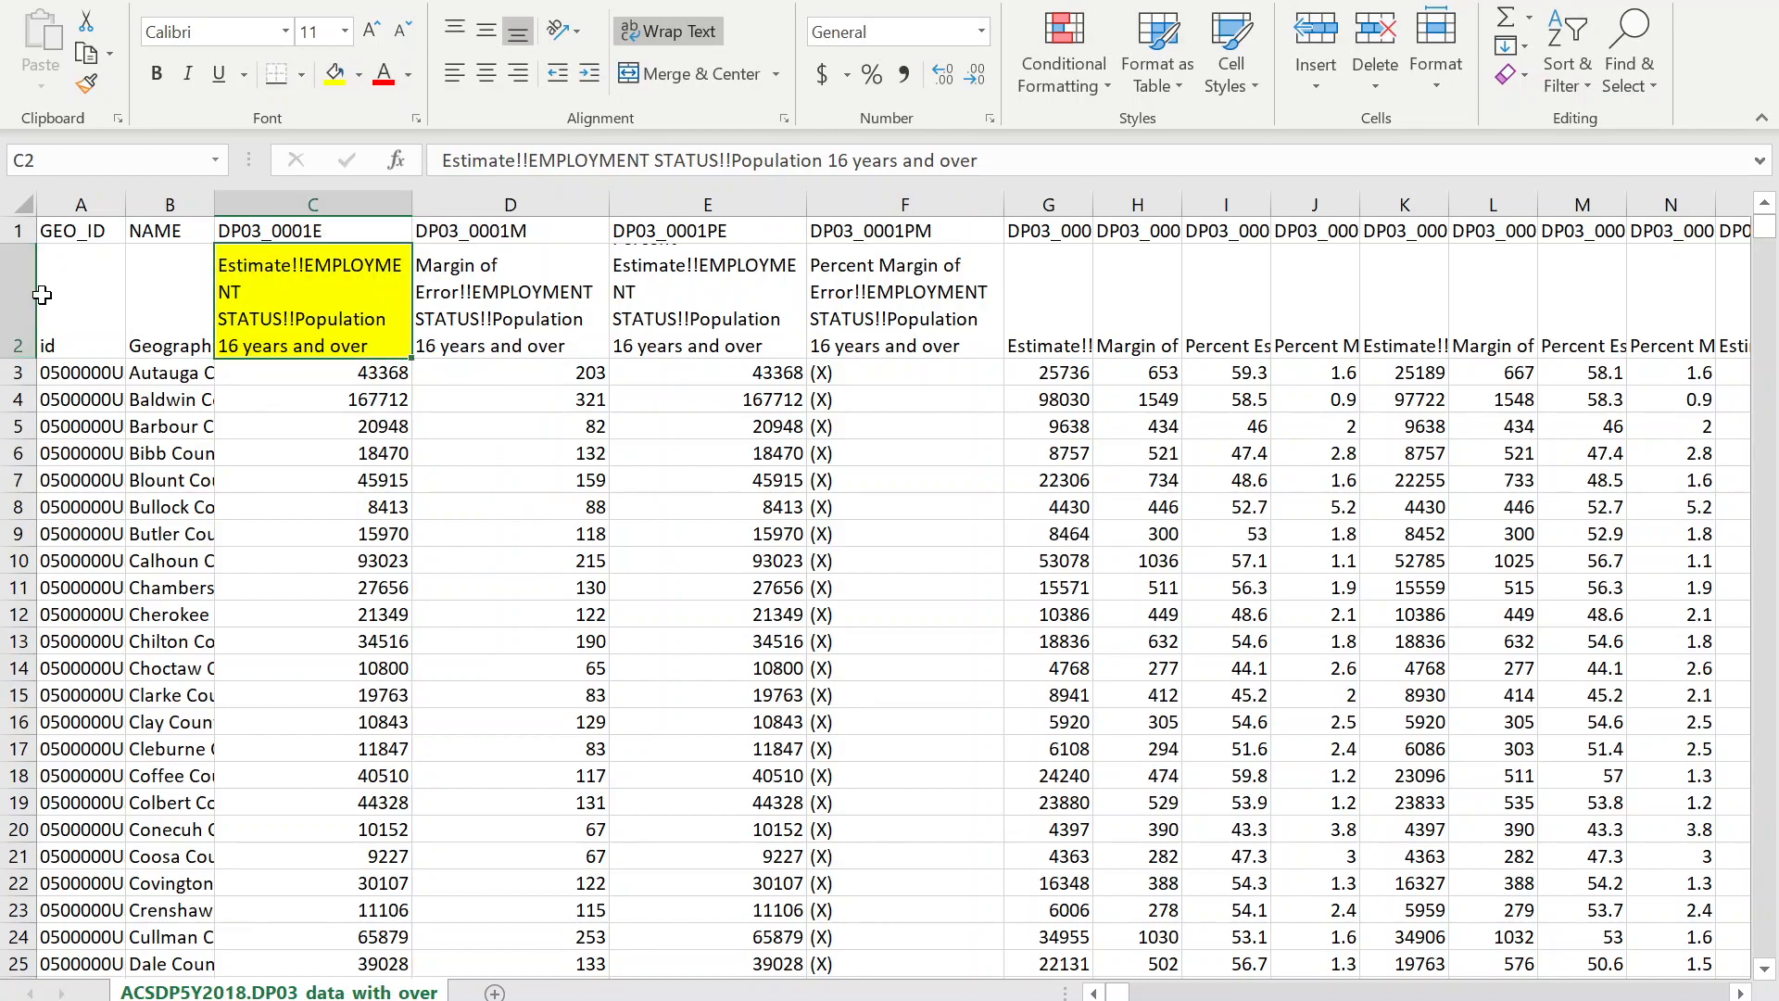
# Search the header descriptions in row 2 for "unemployment" and select the matching header in AI2.
pyautogui.click(10, 299)
pyautogui.hotkey('ctrl', 'f')
pyautogui.write('unemployme')
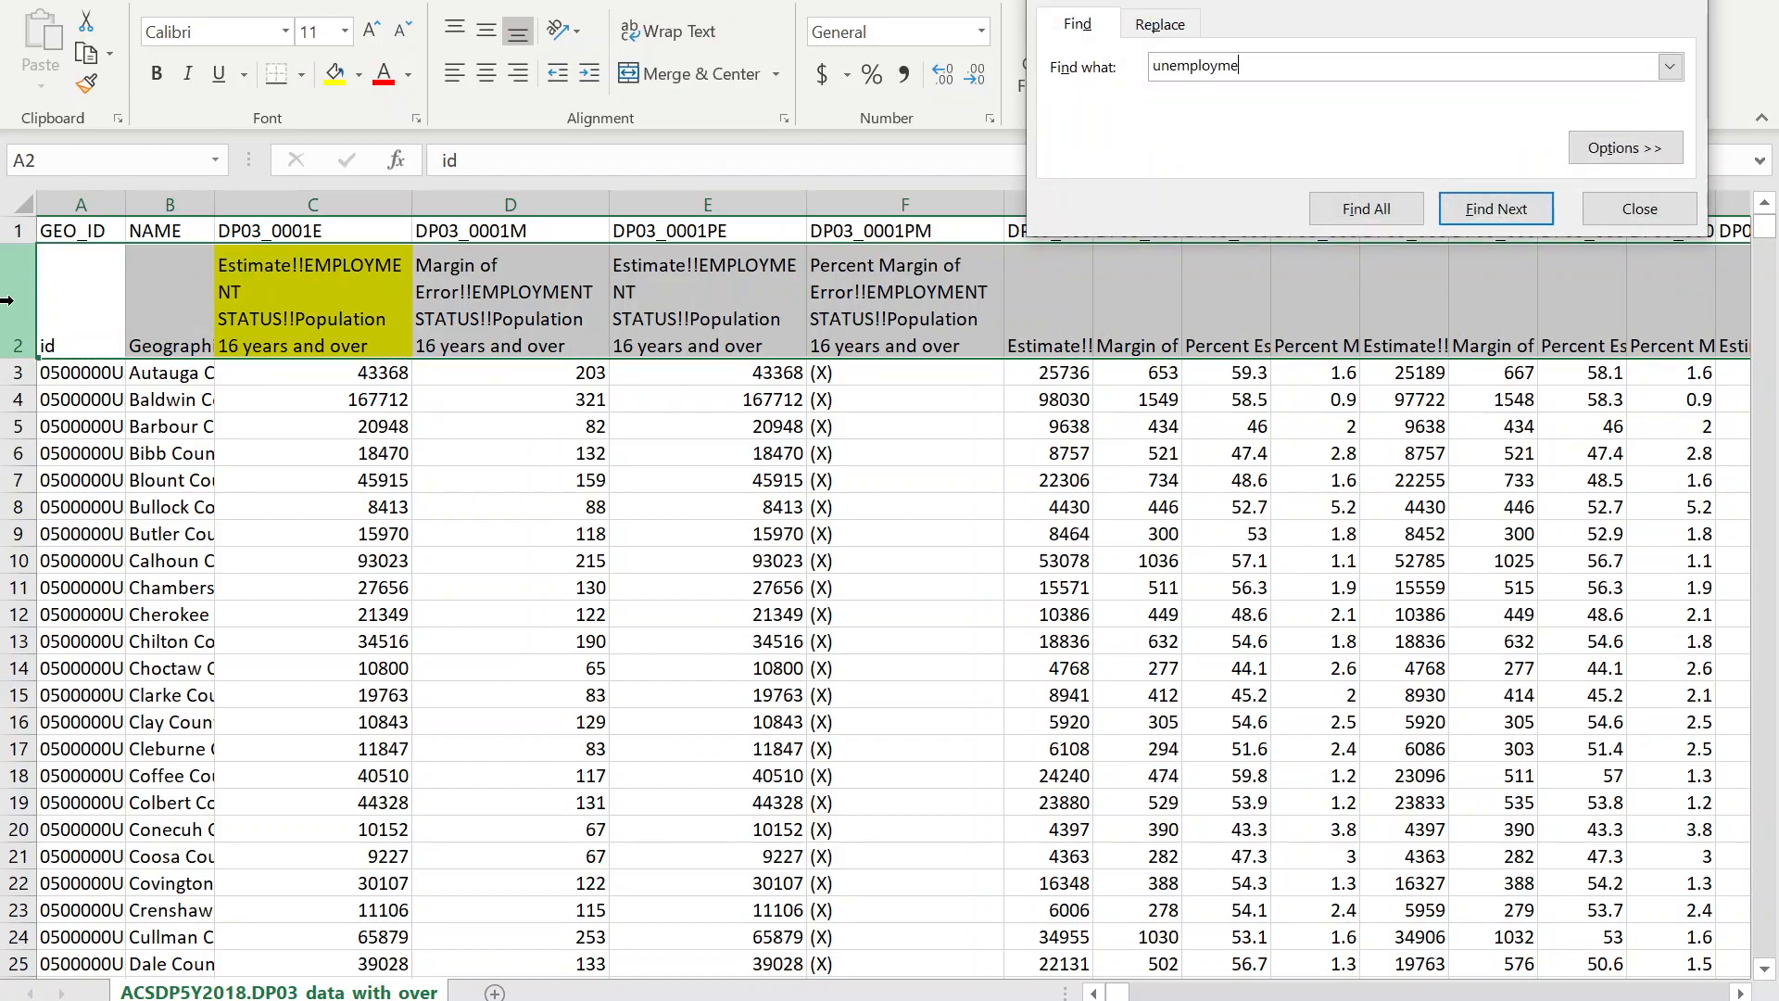
pyautogui.write('nt')
pyautogui.press('Return')
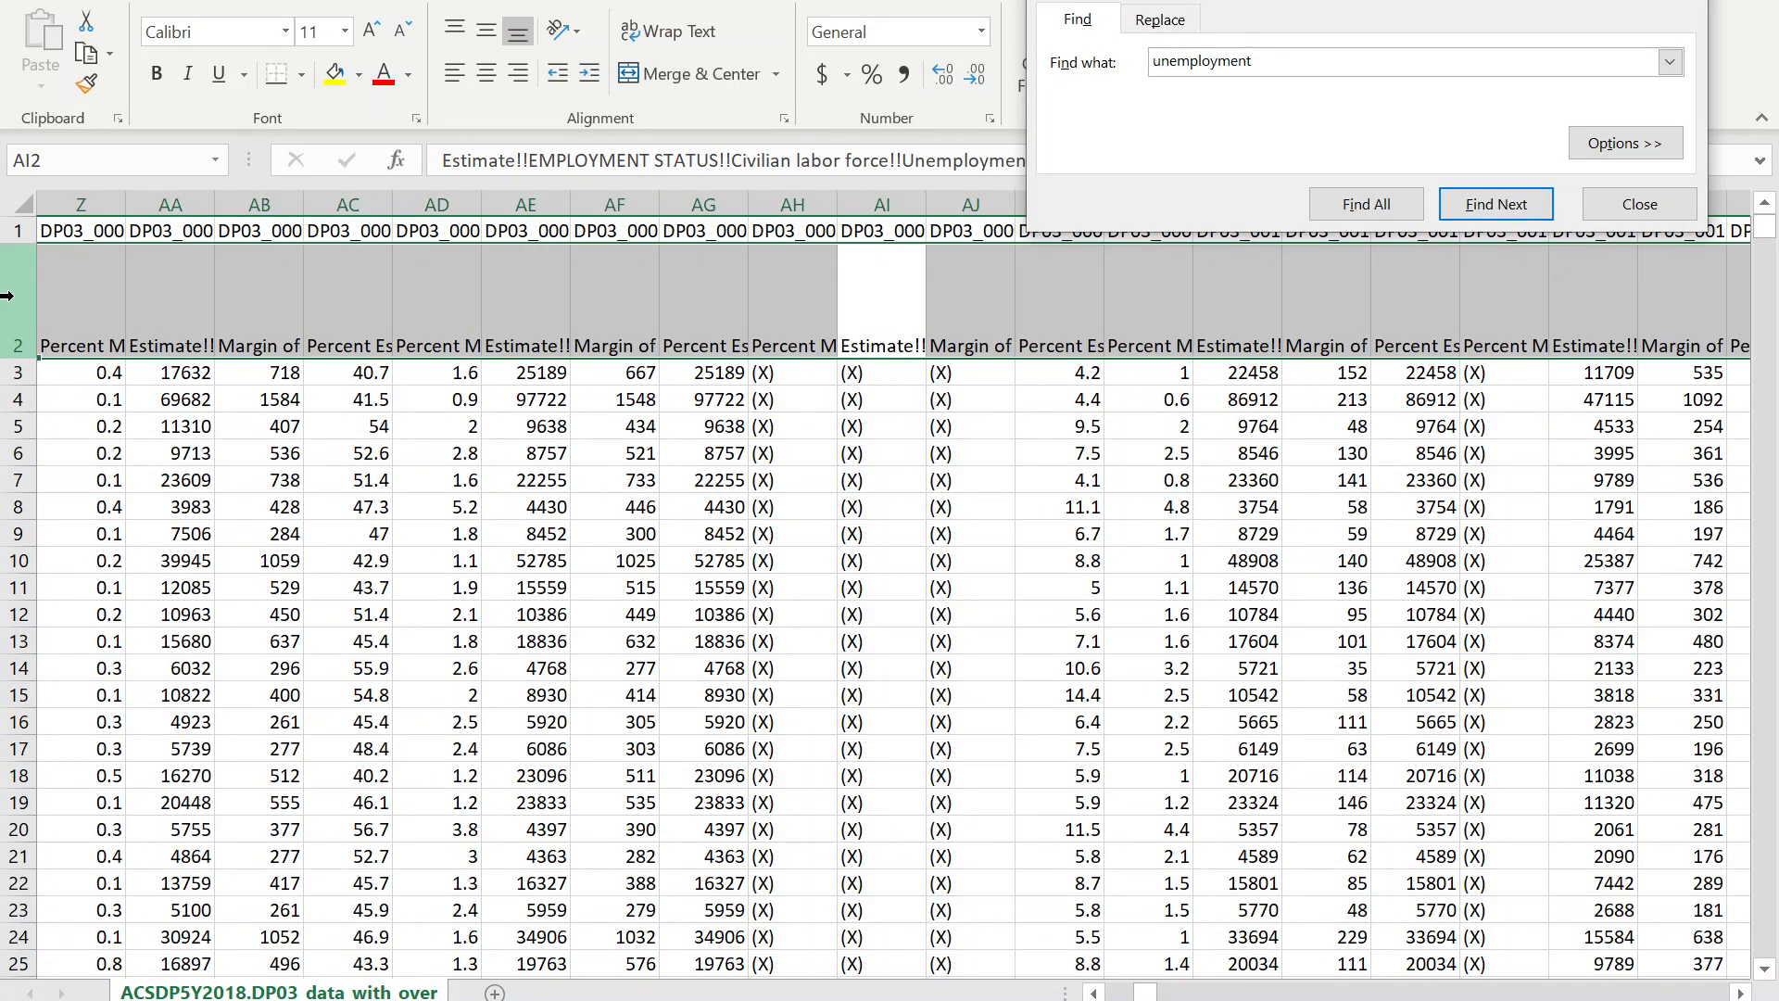
pyautogui.moveTo(1349, 2); pyautogui.dragTo(1188, 553)
pyautogui.click(885, 298)
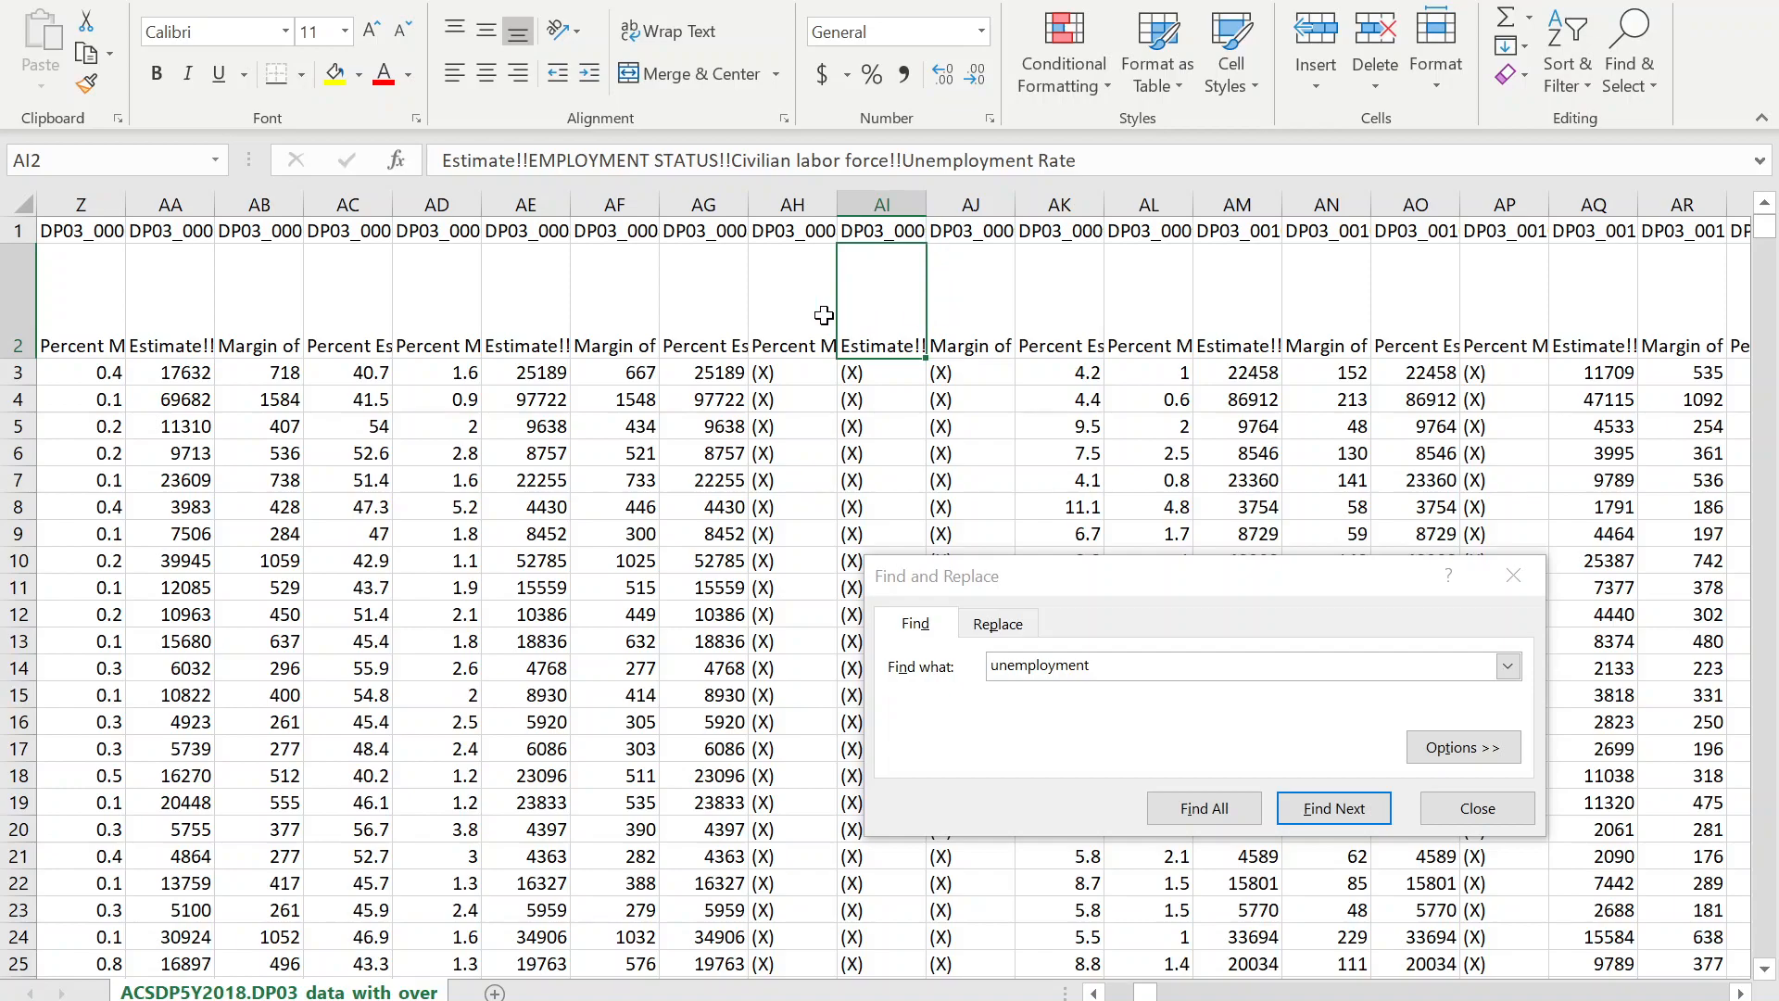
# Compare the neighbouring Unemployment Rate headers and highlight the Percent Estimate header in AK2 with a yellow fill.
pyautogui.click(796, 306)
pyautogui.click(895, 269)
pyautogui.click(978, 315)
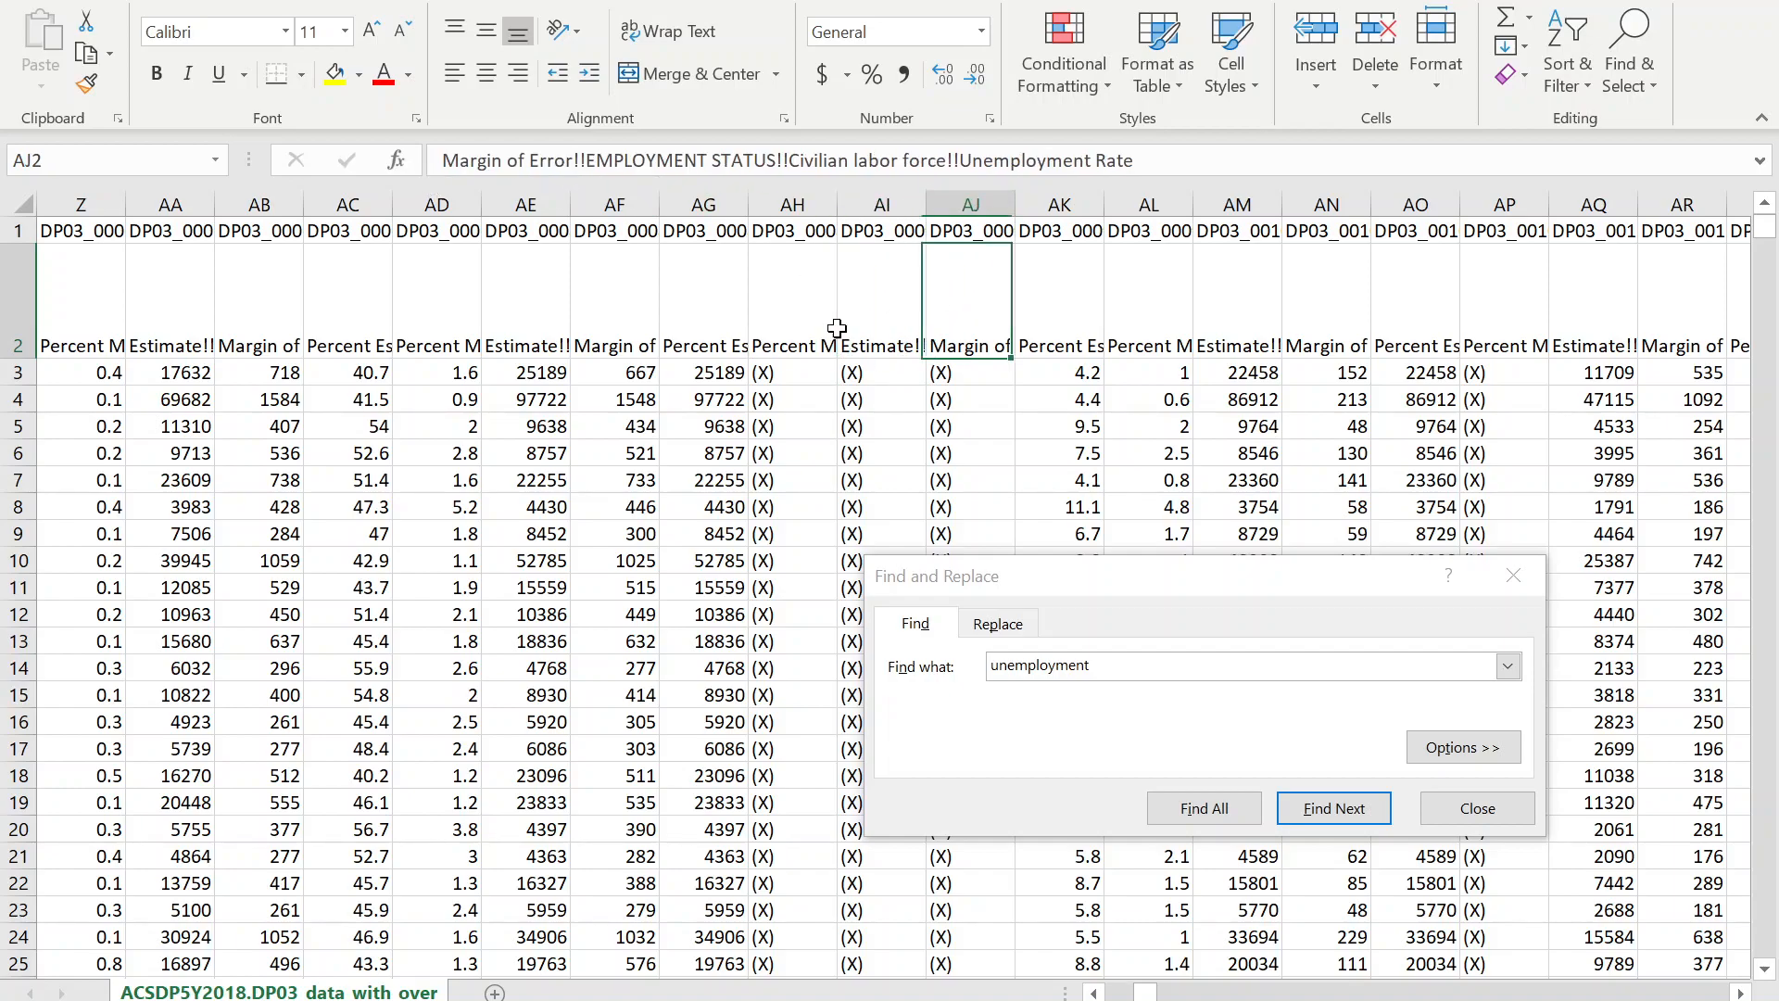
pyautogui.click(1080, 330)
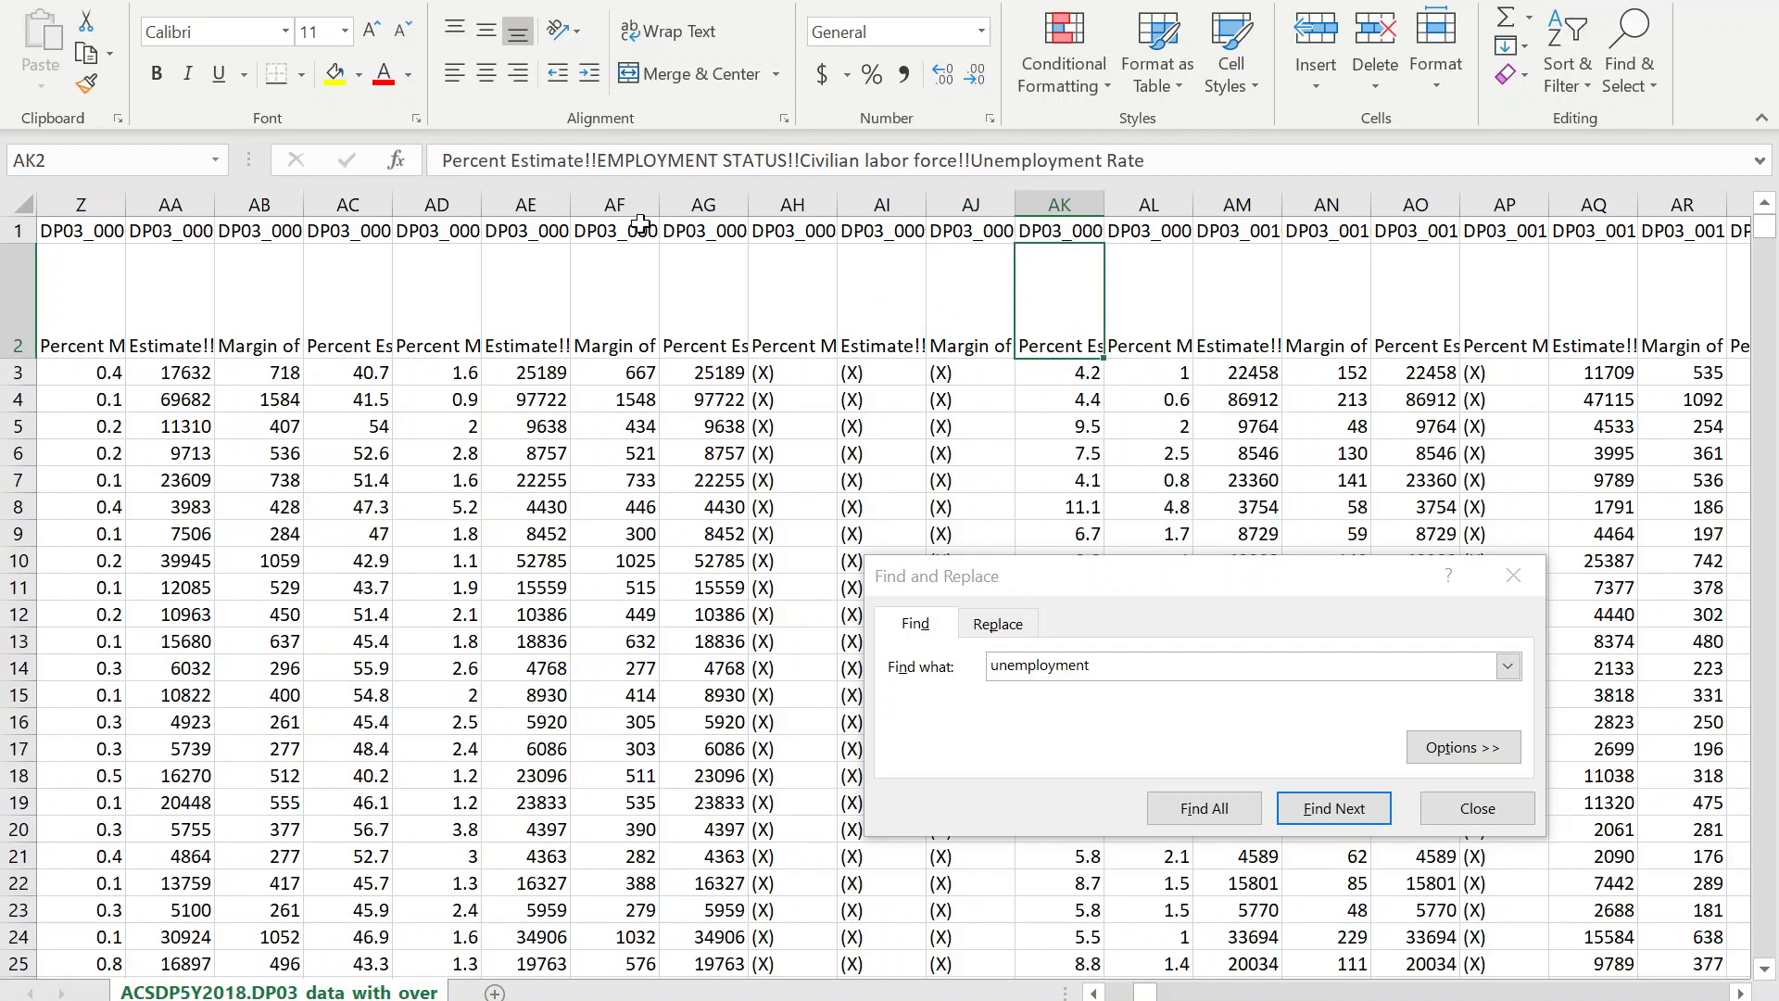
pyautogui.moveTo(462, 160); pyautogui.dragTo(632, 161)
pyautogui.press('Escape')
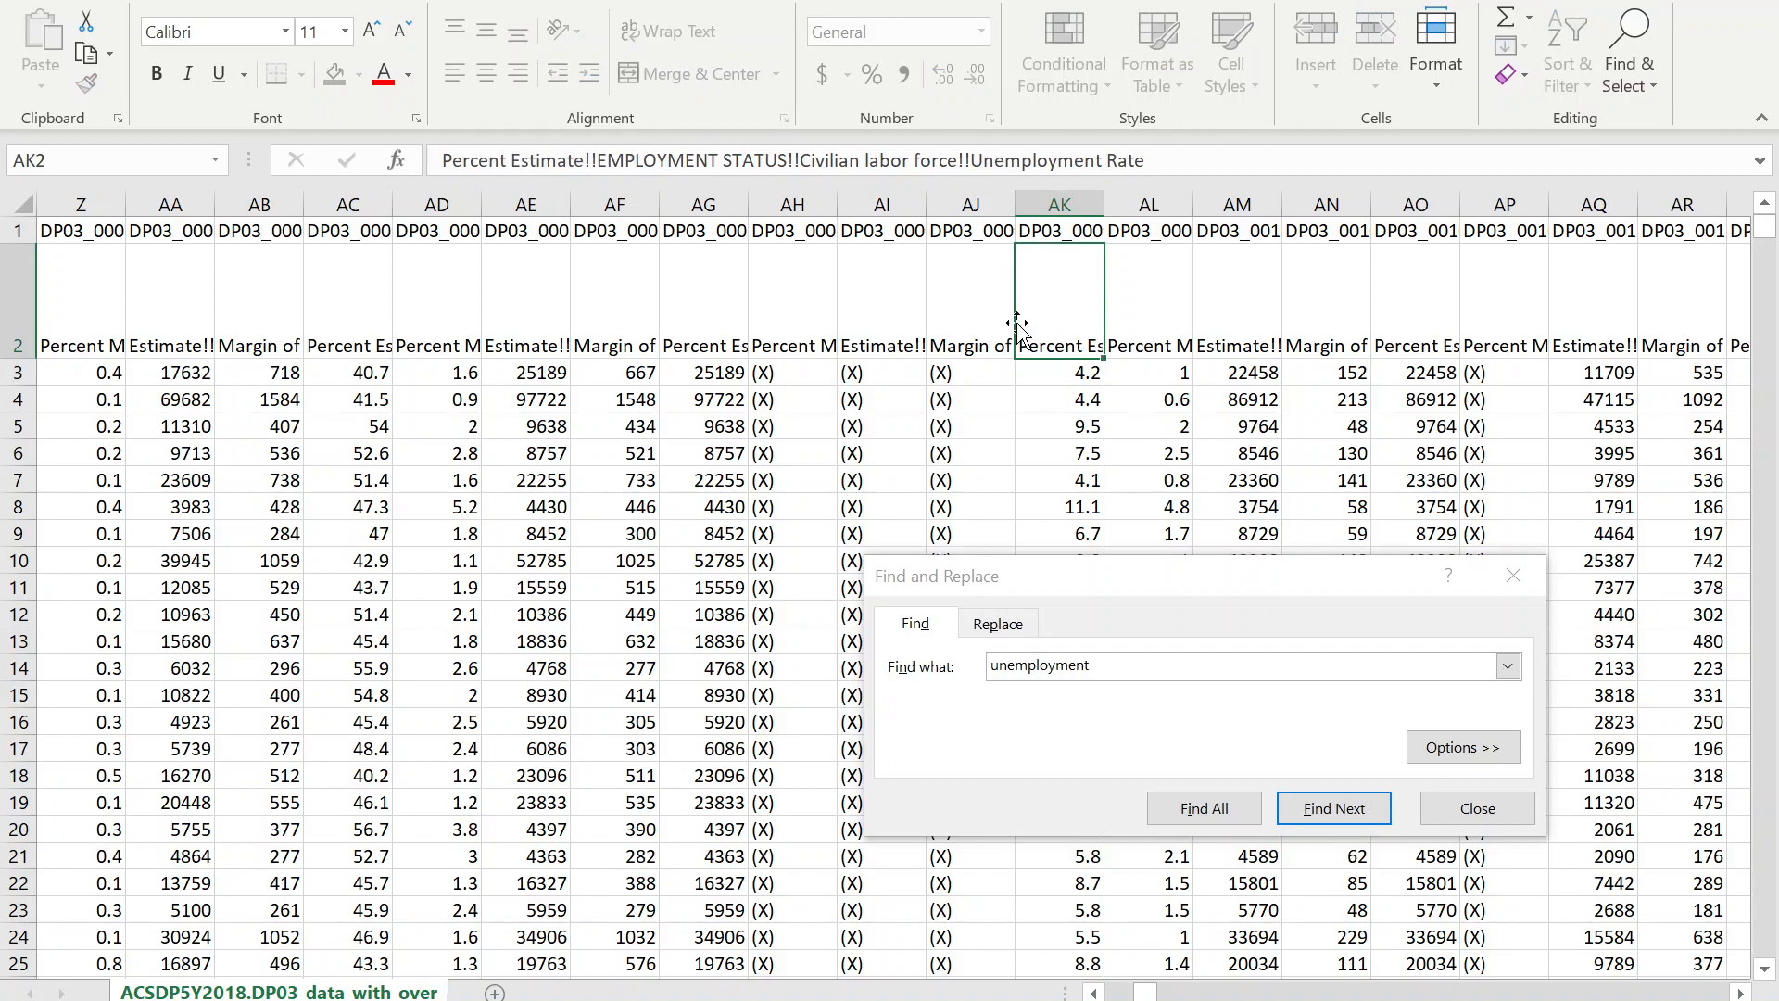
pyautogui.click(335, 74)
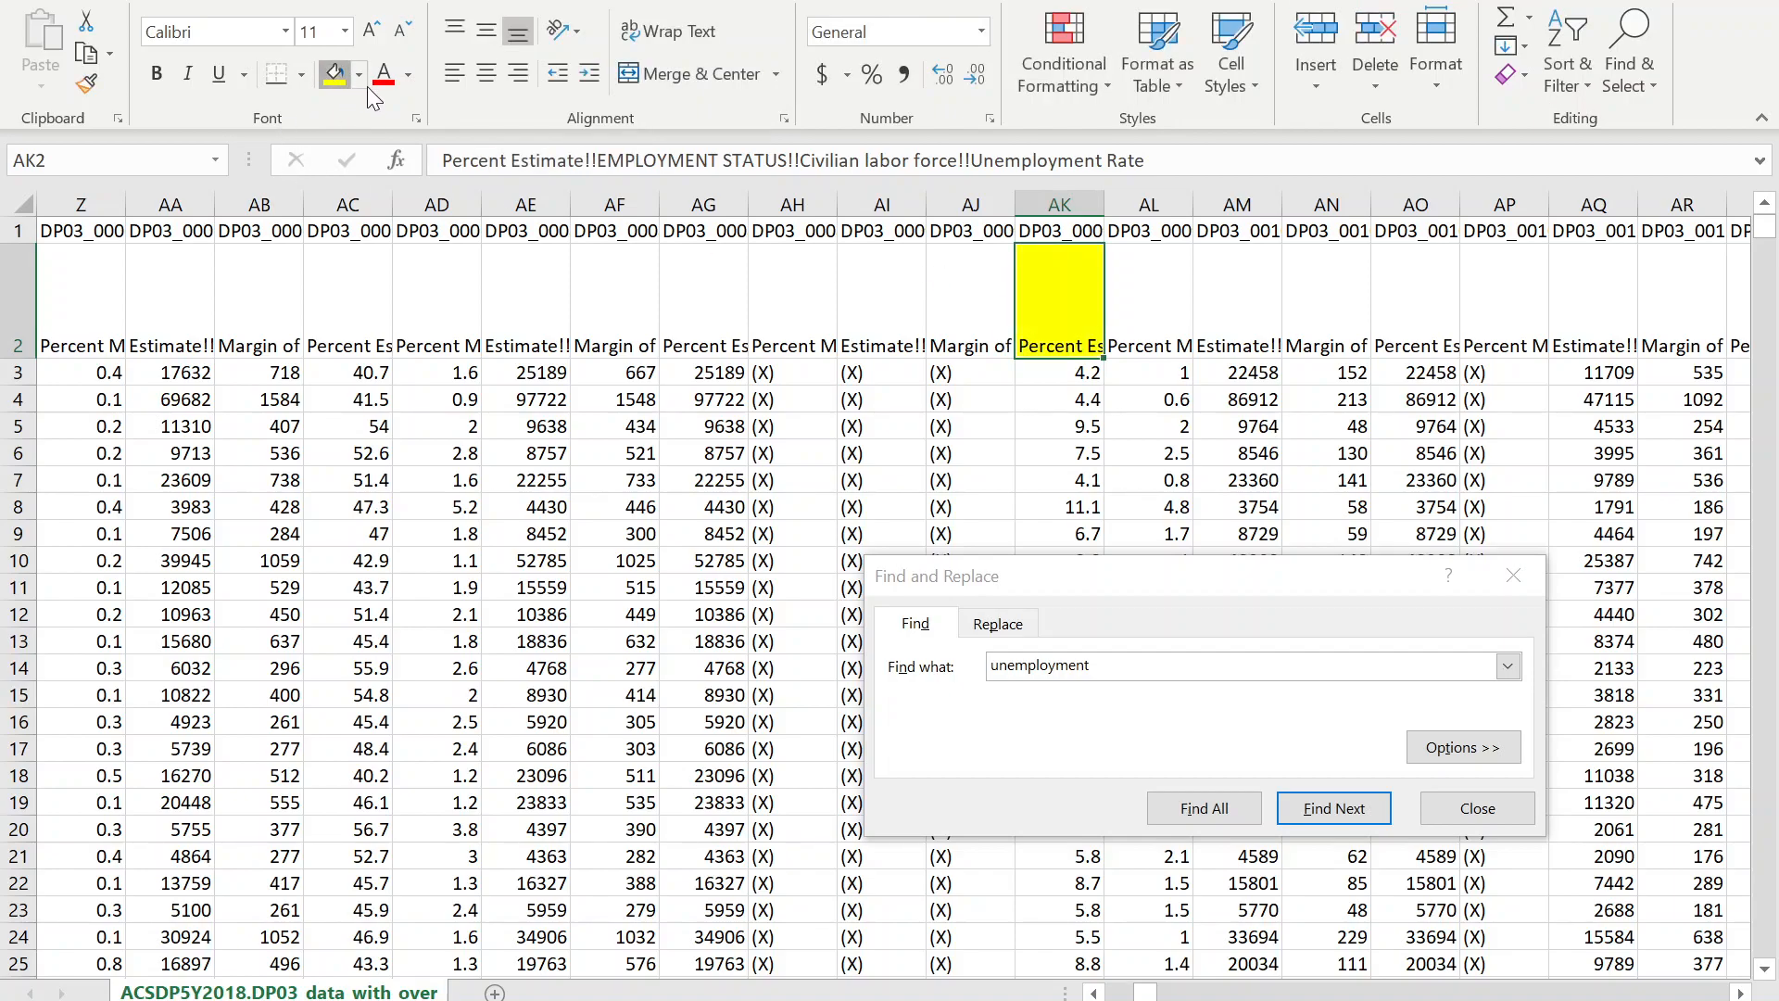
# Search the header descriptions in row 2 for "median hous".
pyautogui.click(10, 282)
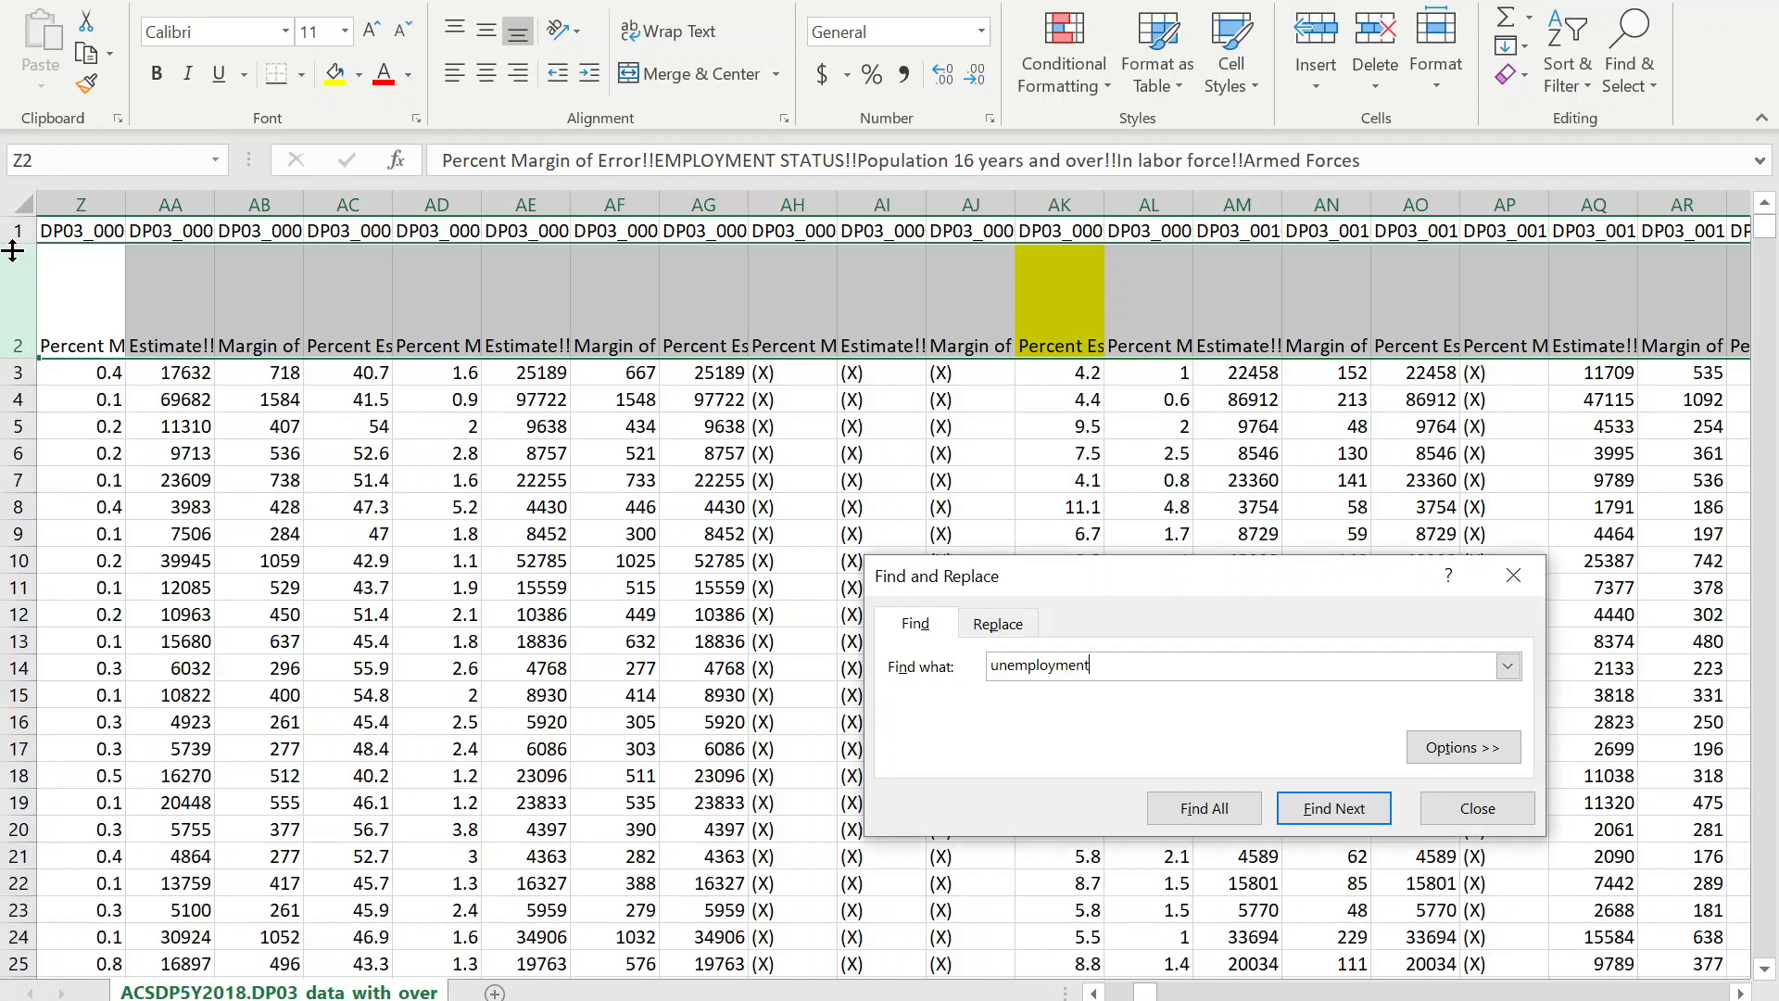
pyautogui.press('BackSpace')
pyautogui.press('BackSpace')
pyautogui.press('BackSpace')
pyautogui.press('BackSpace')
pyautogui.press('BackSpace')
pyautogui.press('BackSpace')
pyautogui.press('BackSpace')
pyautogui.press('BackSpace')
pyautogui.press('BackSpace')
pyautogui.press('BackSpace')
pyautogui.press('BackSpace')
pyautogui.press('BackSpace')
pyautogui.press('Return')
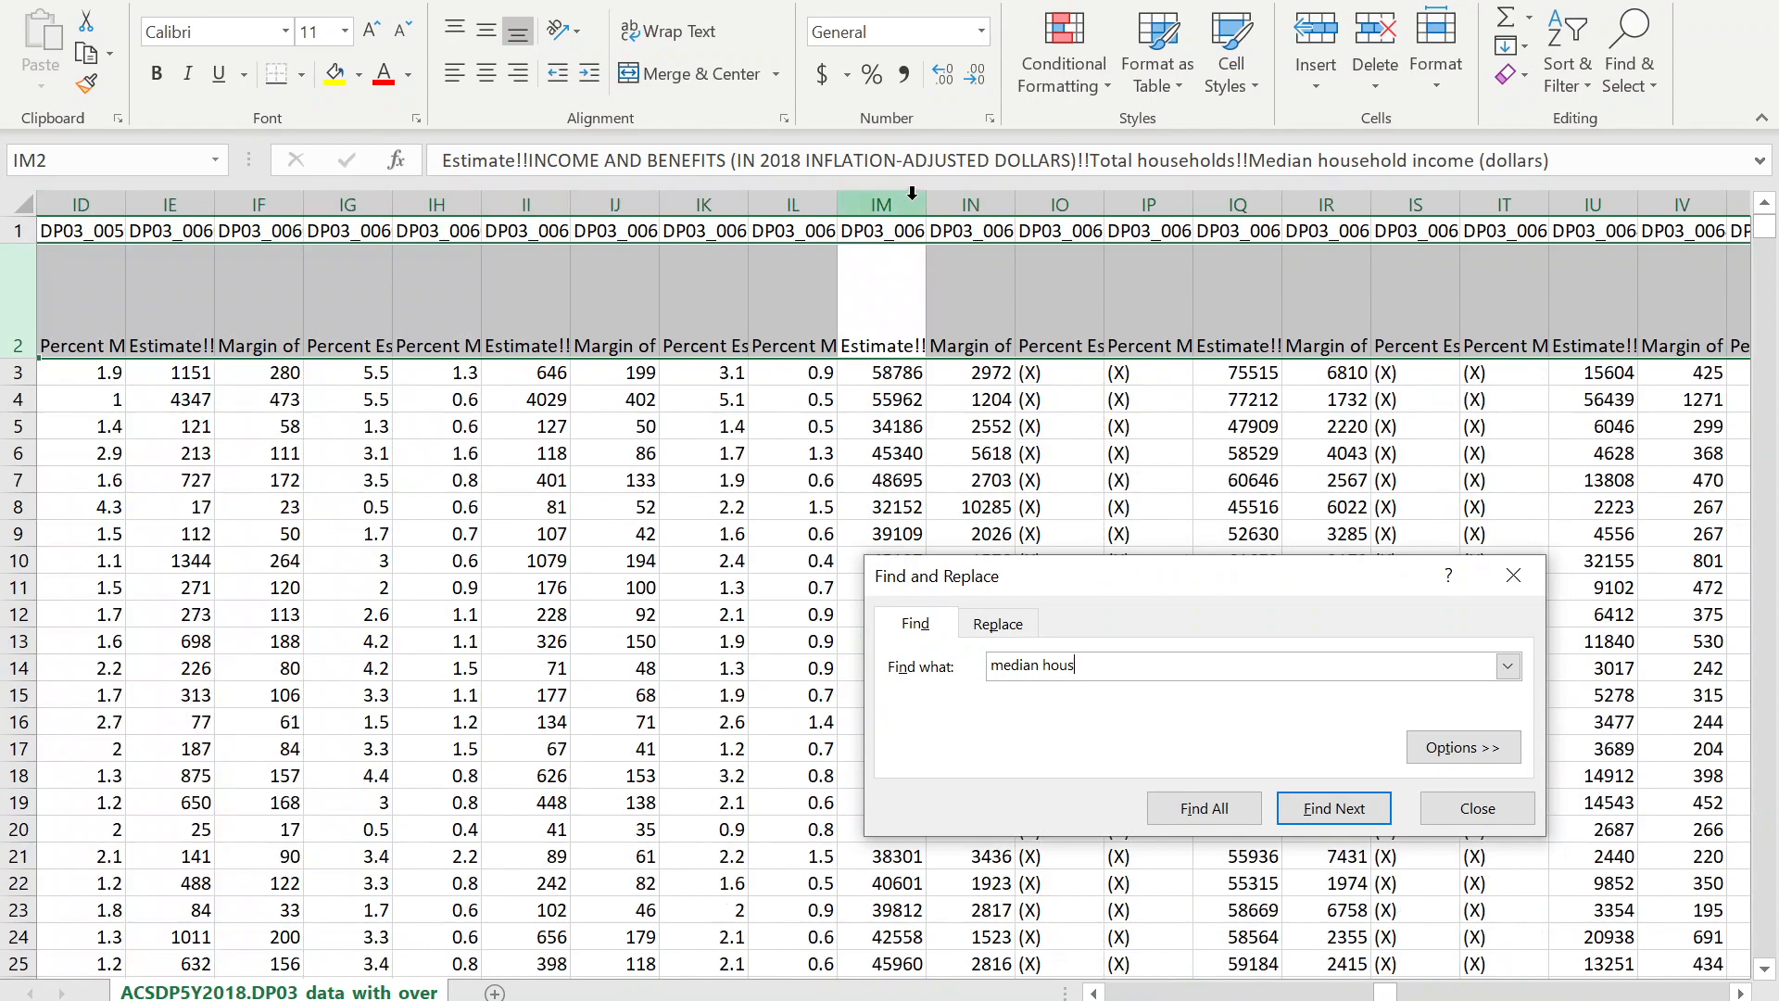
# Highlight the median household income Estimate header in IM2 with a yellow fill.
pyautogui.moveTo(1277, 160); pyautogui.dragTo(1435, 321)
pyautogui.press('Escape')
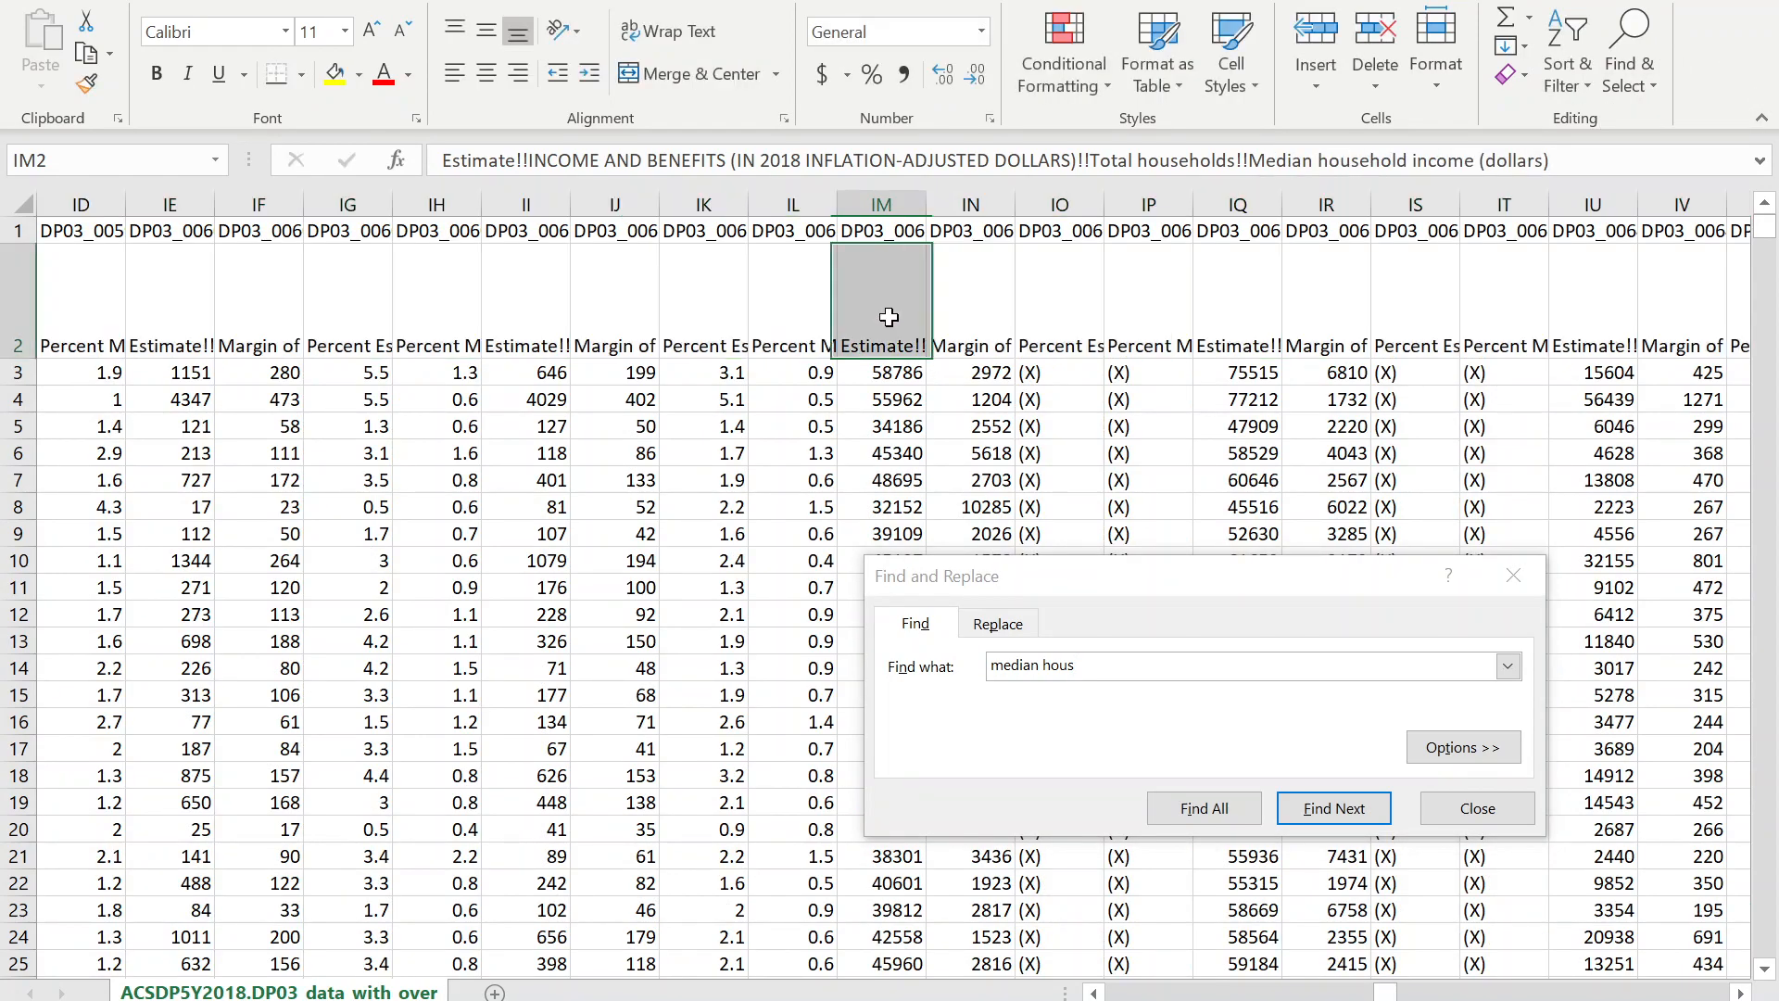
pyautogui.click(335, 75)
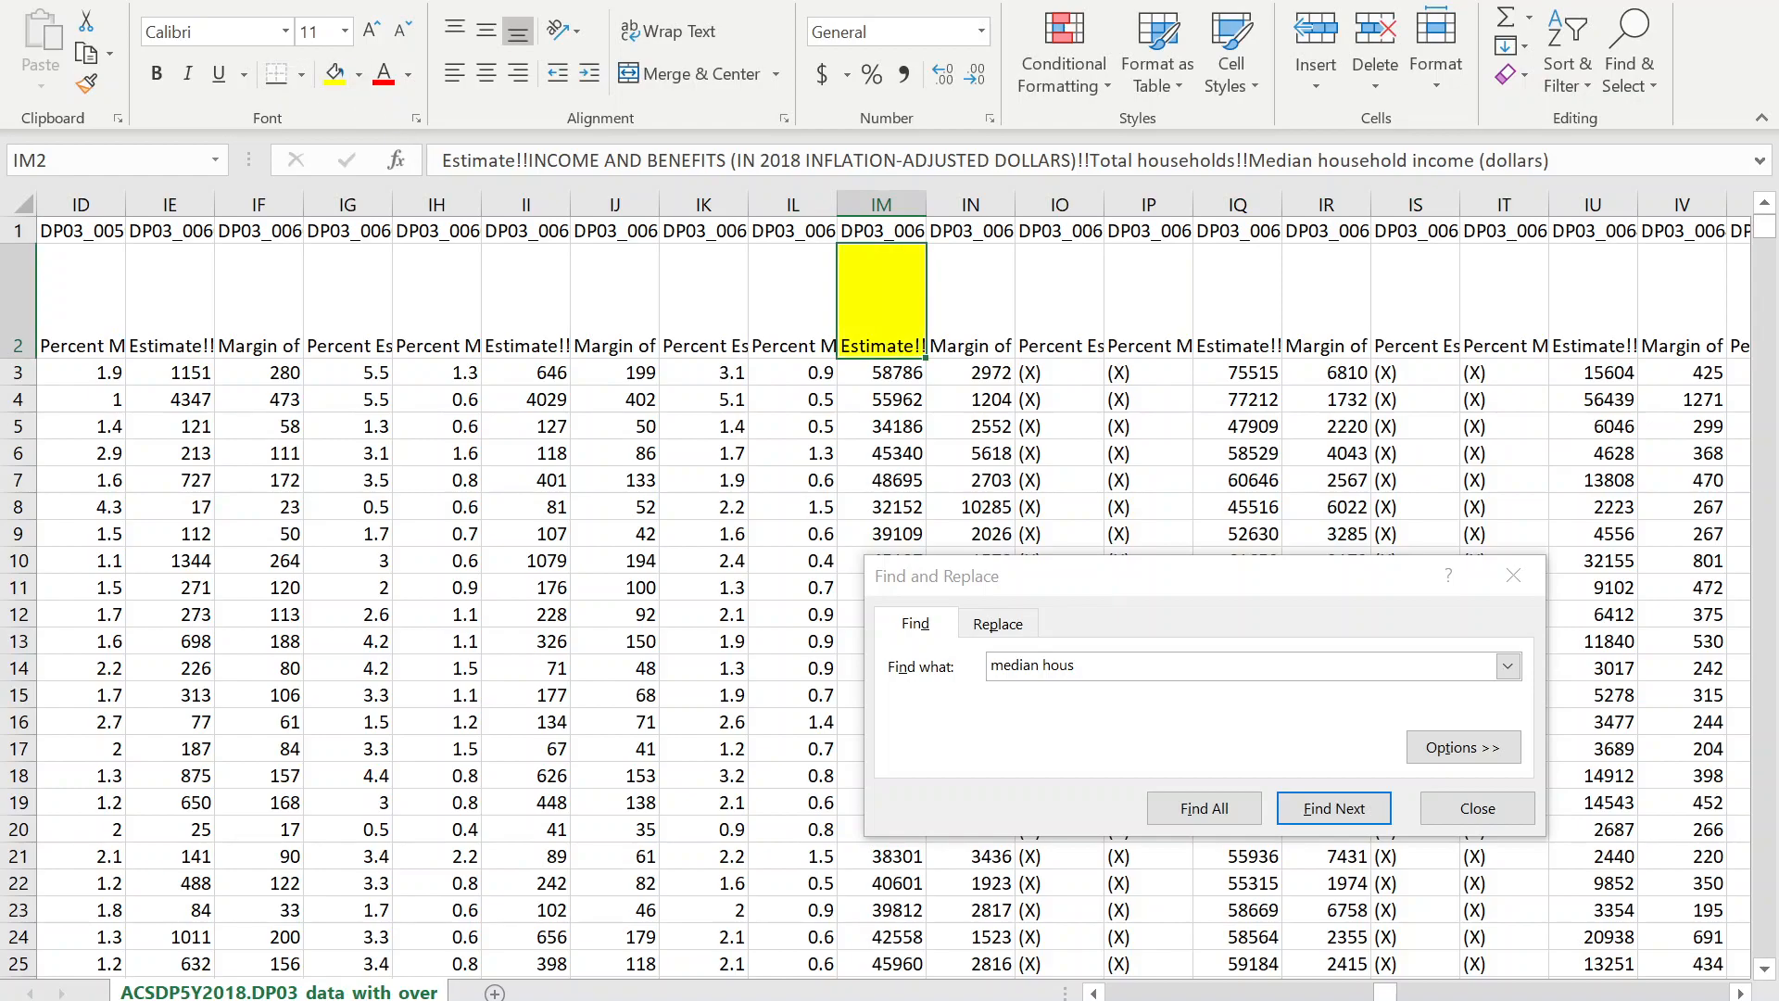
# Close the search and copy columns A:C together with the highlighted columns AK and IM.
pyautogui.click(881, 204)
pyautogui.click(1587, 576)
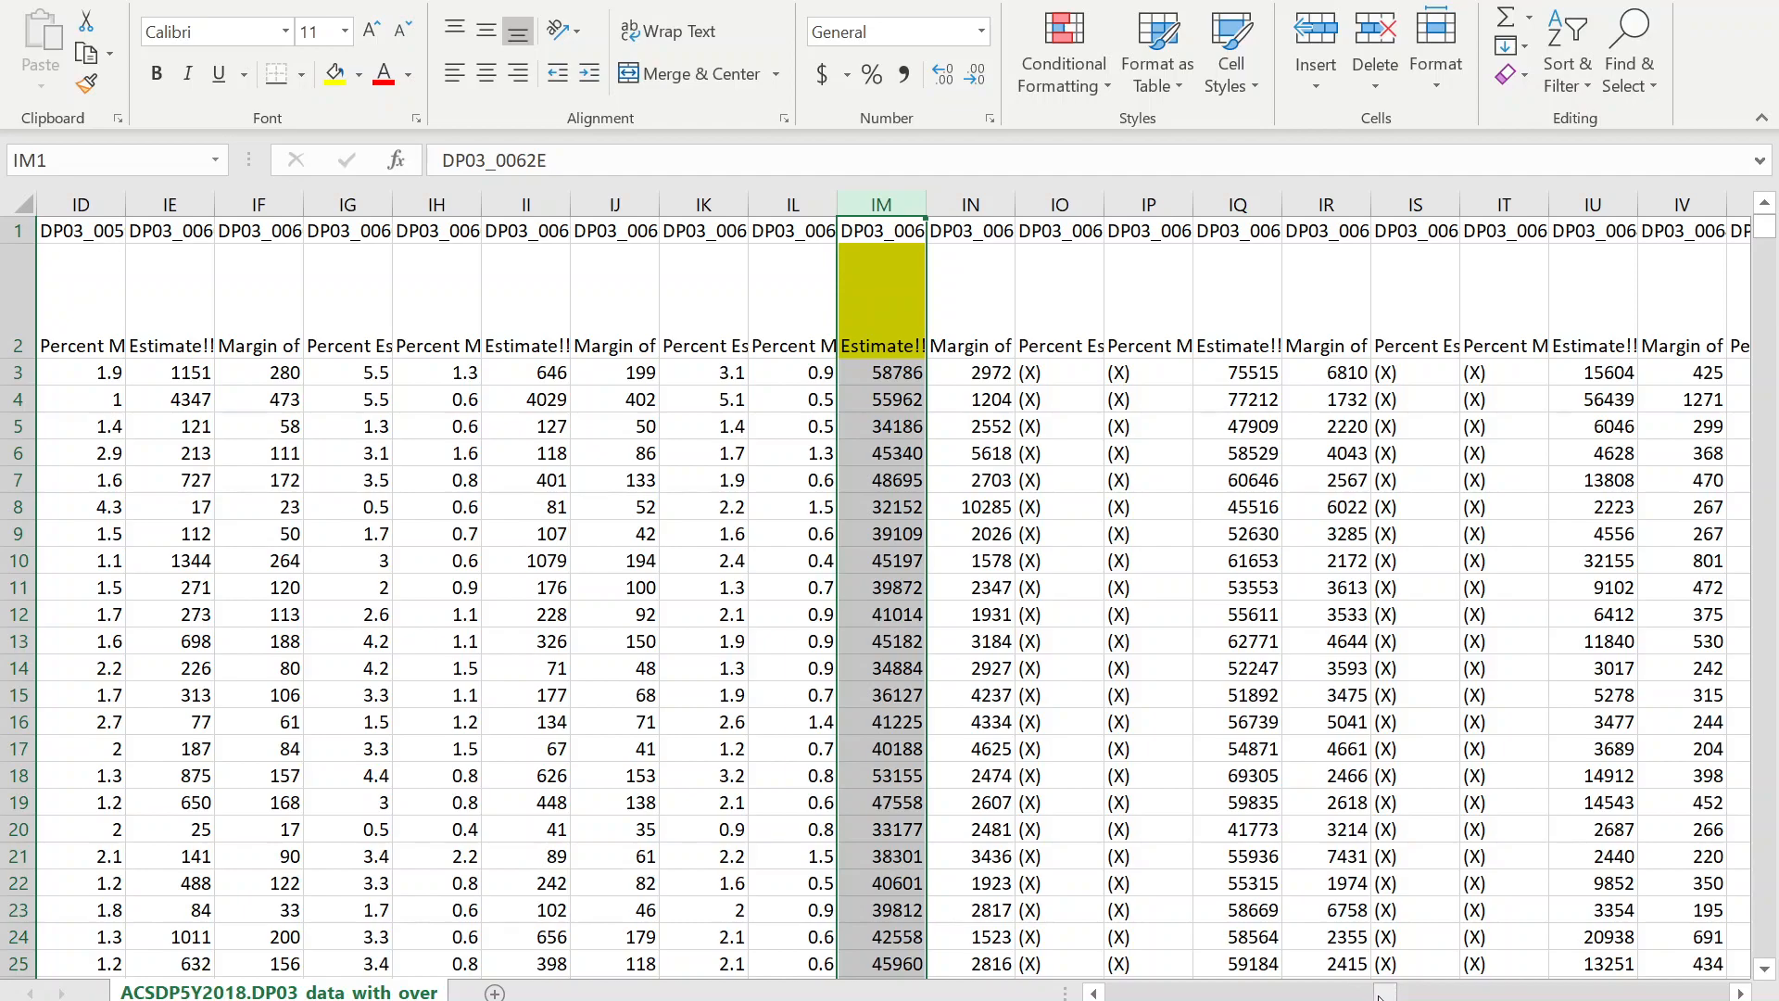
pyautogui.click(1340, 997)
pyautogui.moveTo(1269, 997); pyautogui.dragTo(1146, 996)
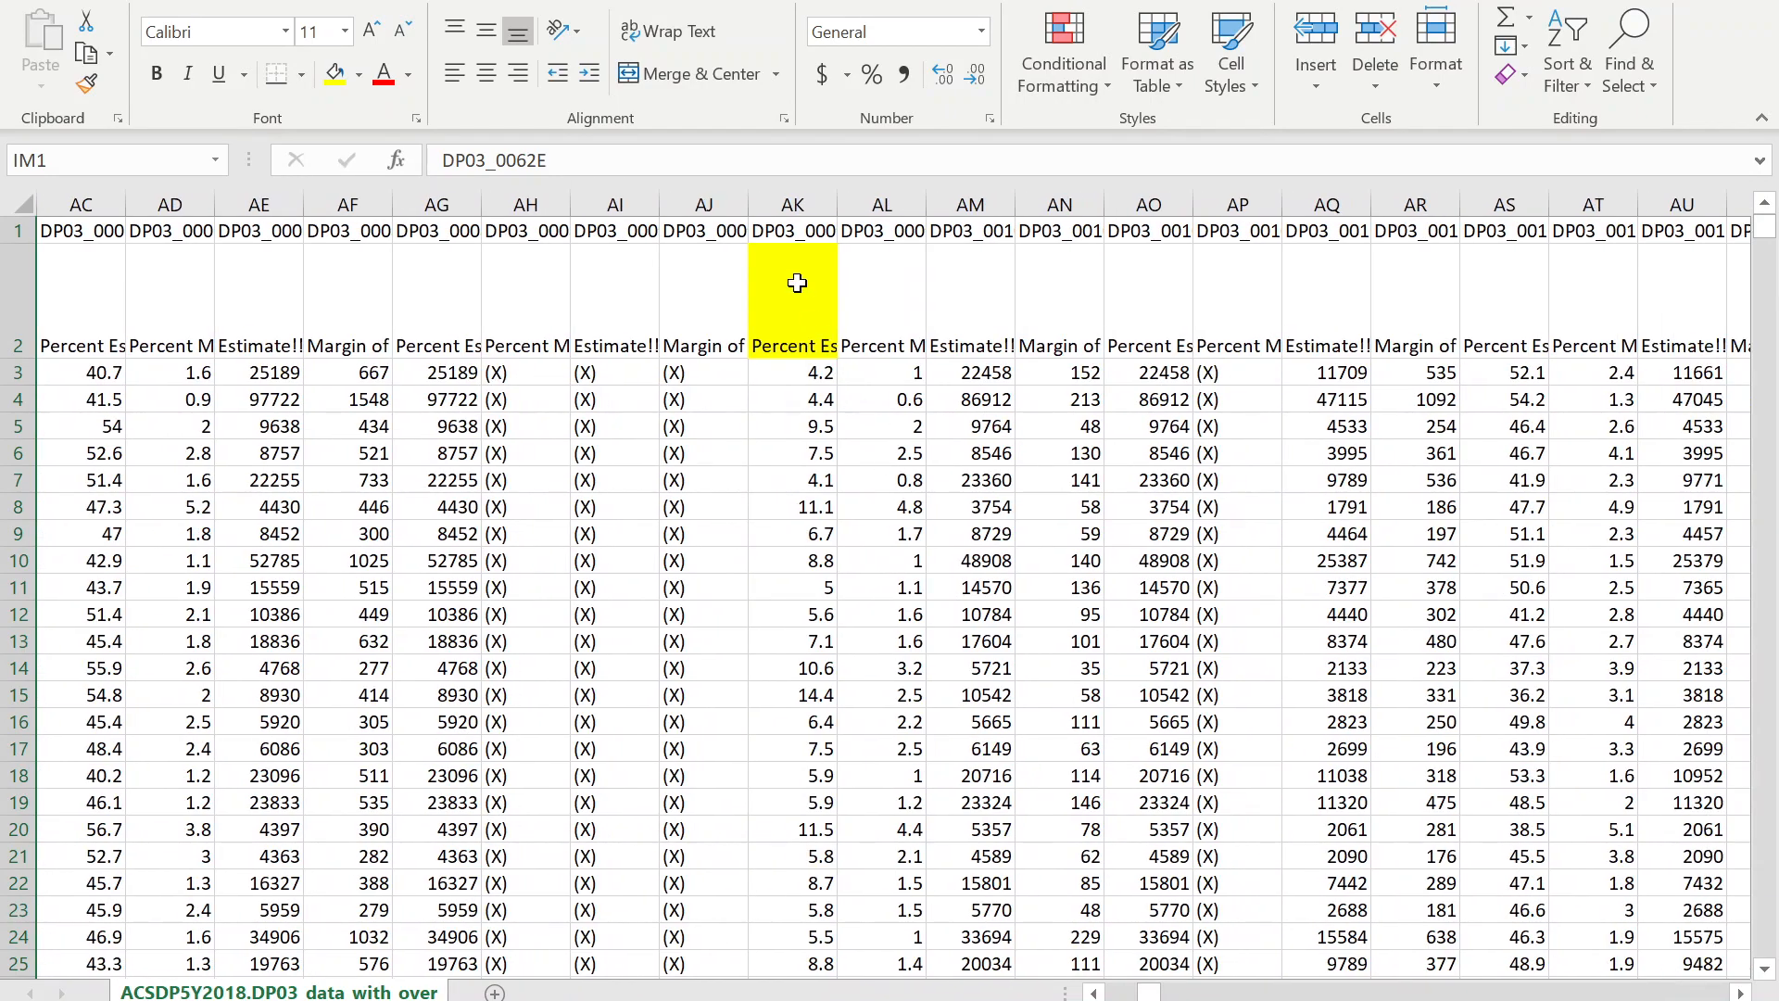
pyautogui.click(797, 201)
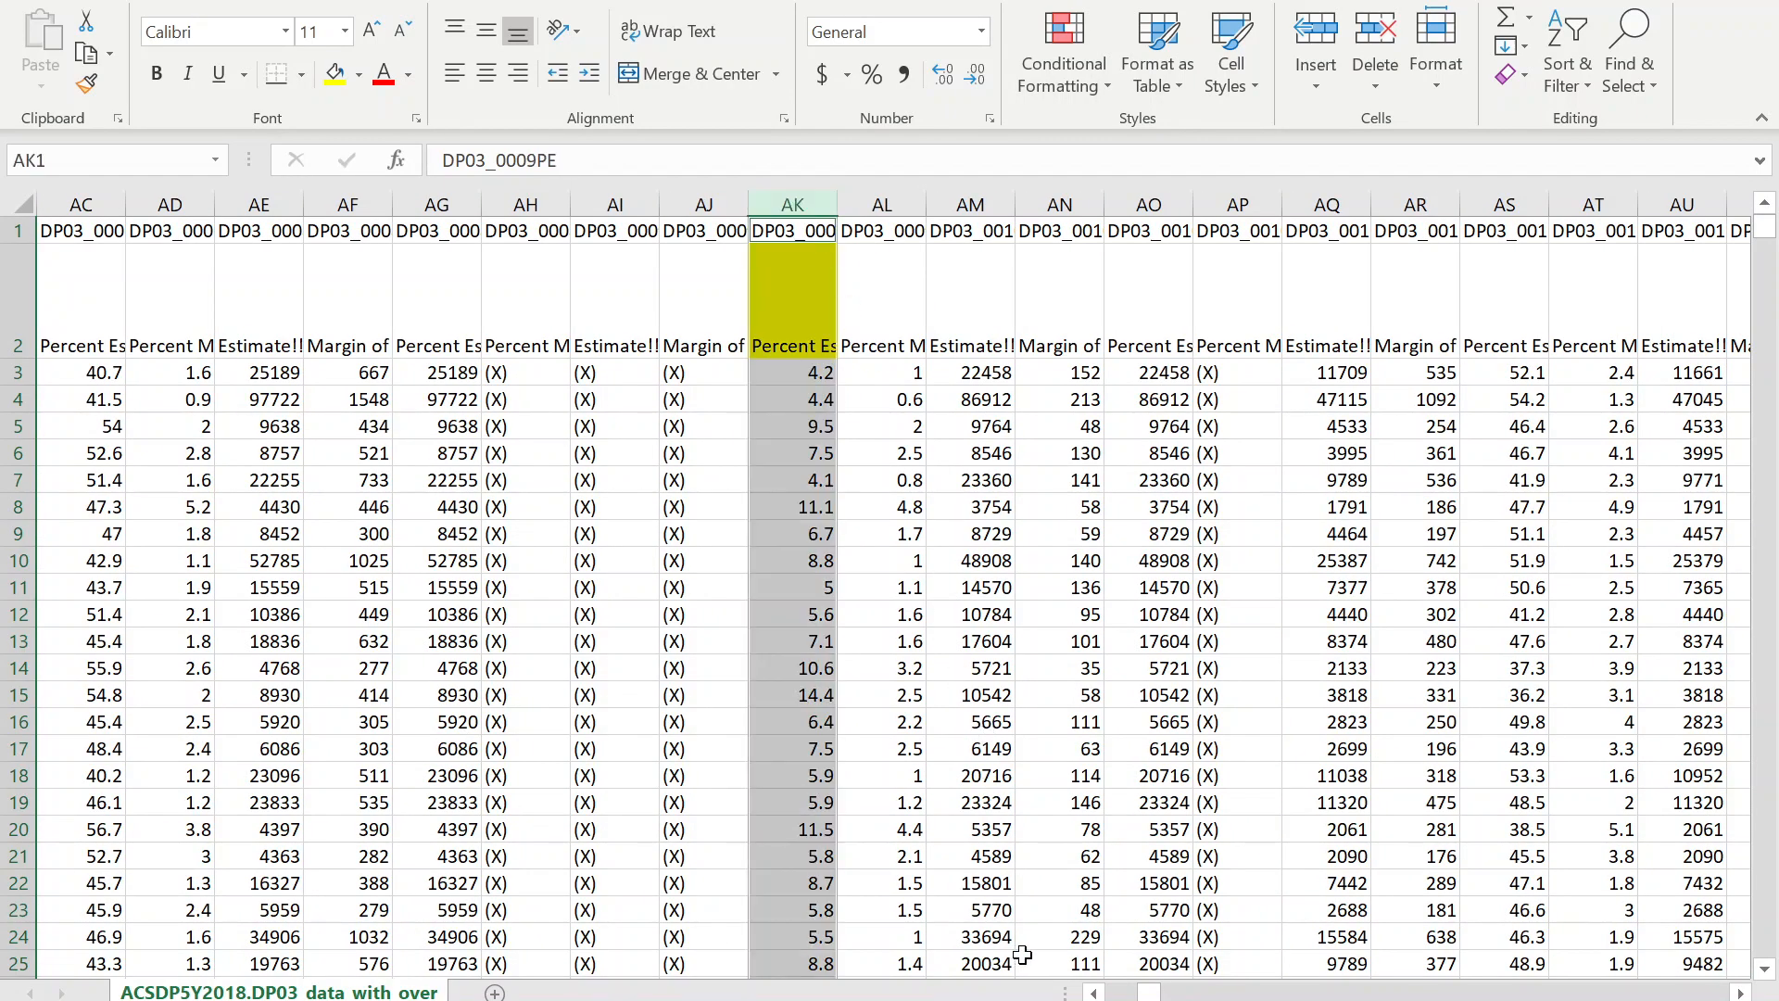
pyautogui.moveTo(1146, 995); pyautogui.dragTo(1095, 993)
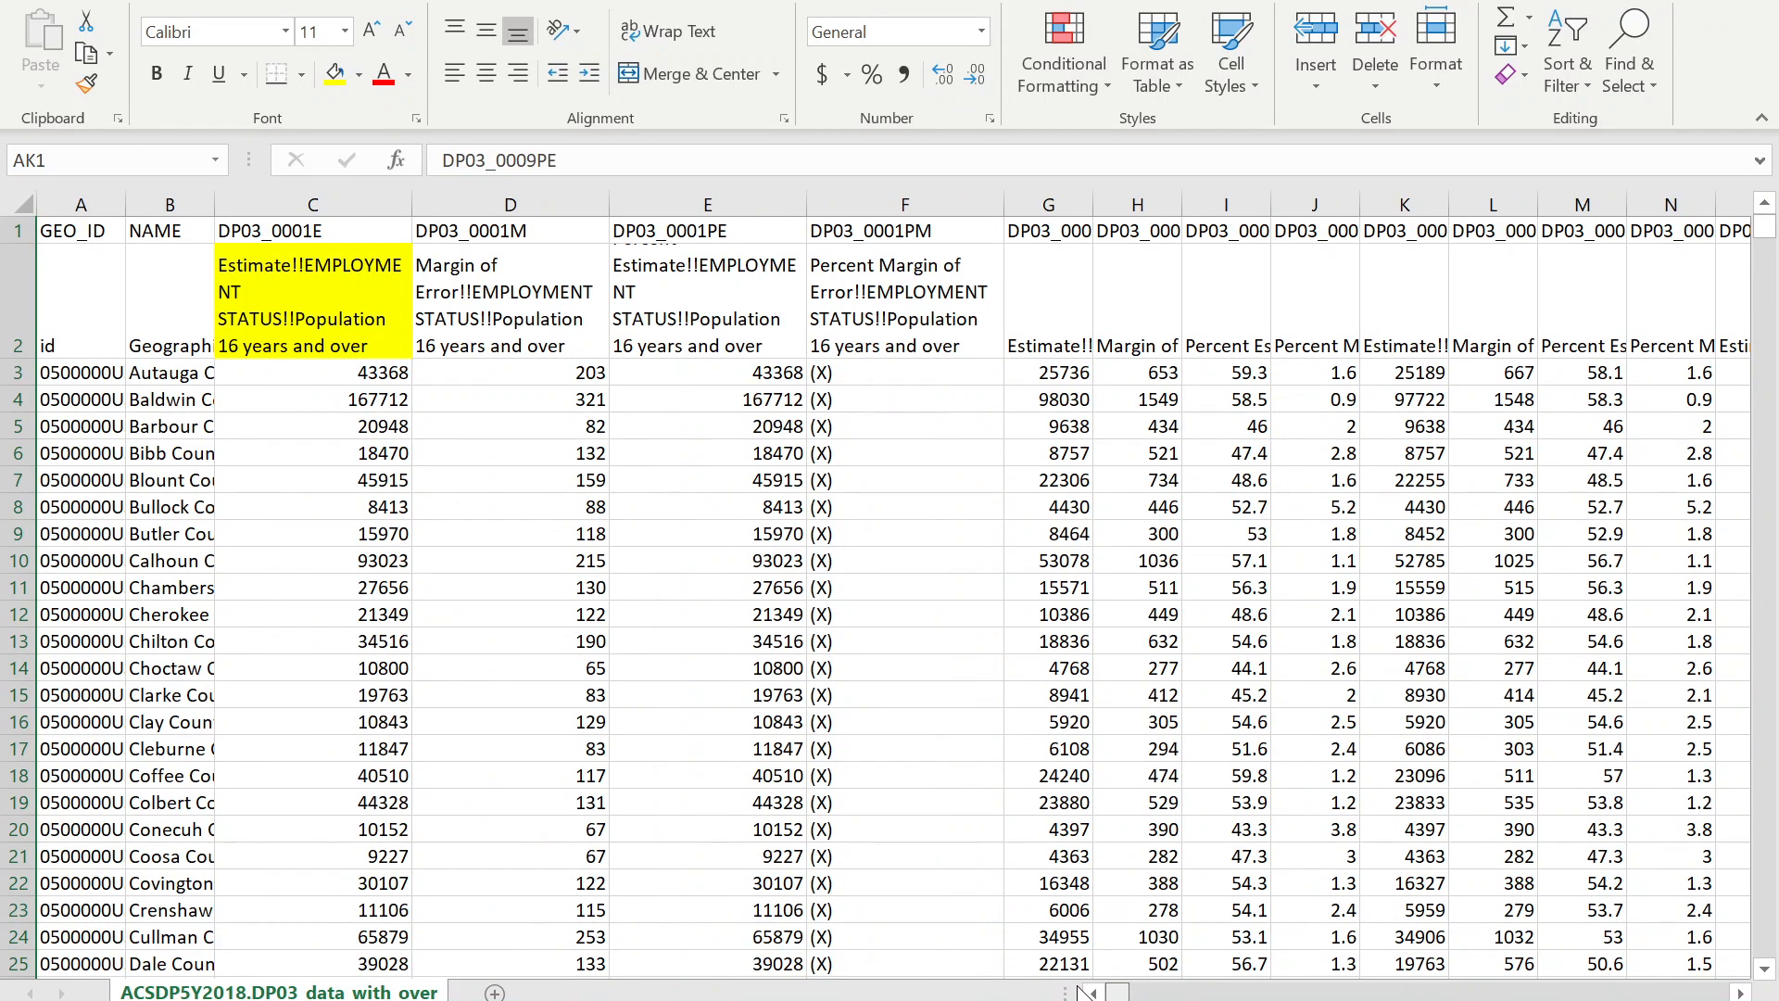
pyautogui.moveTo(286, 201); pyautogui.dragTo(95, 197)
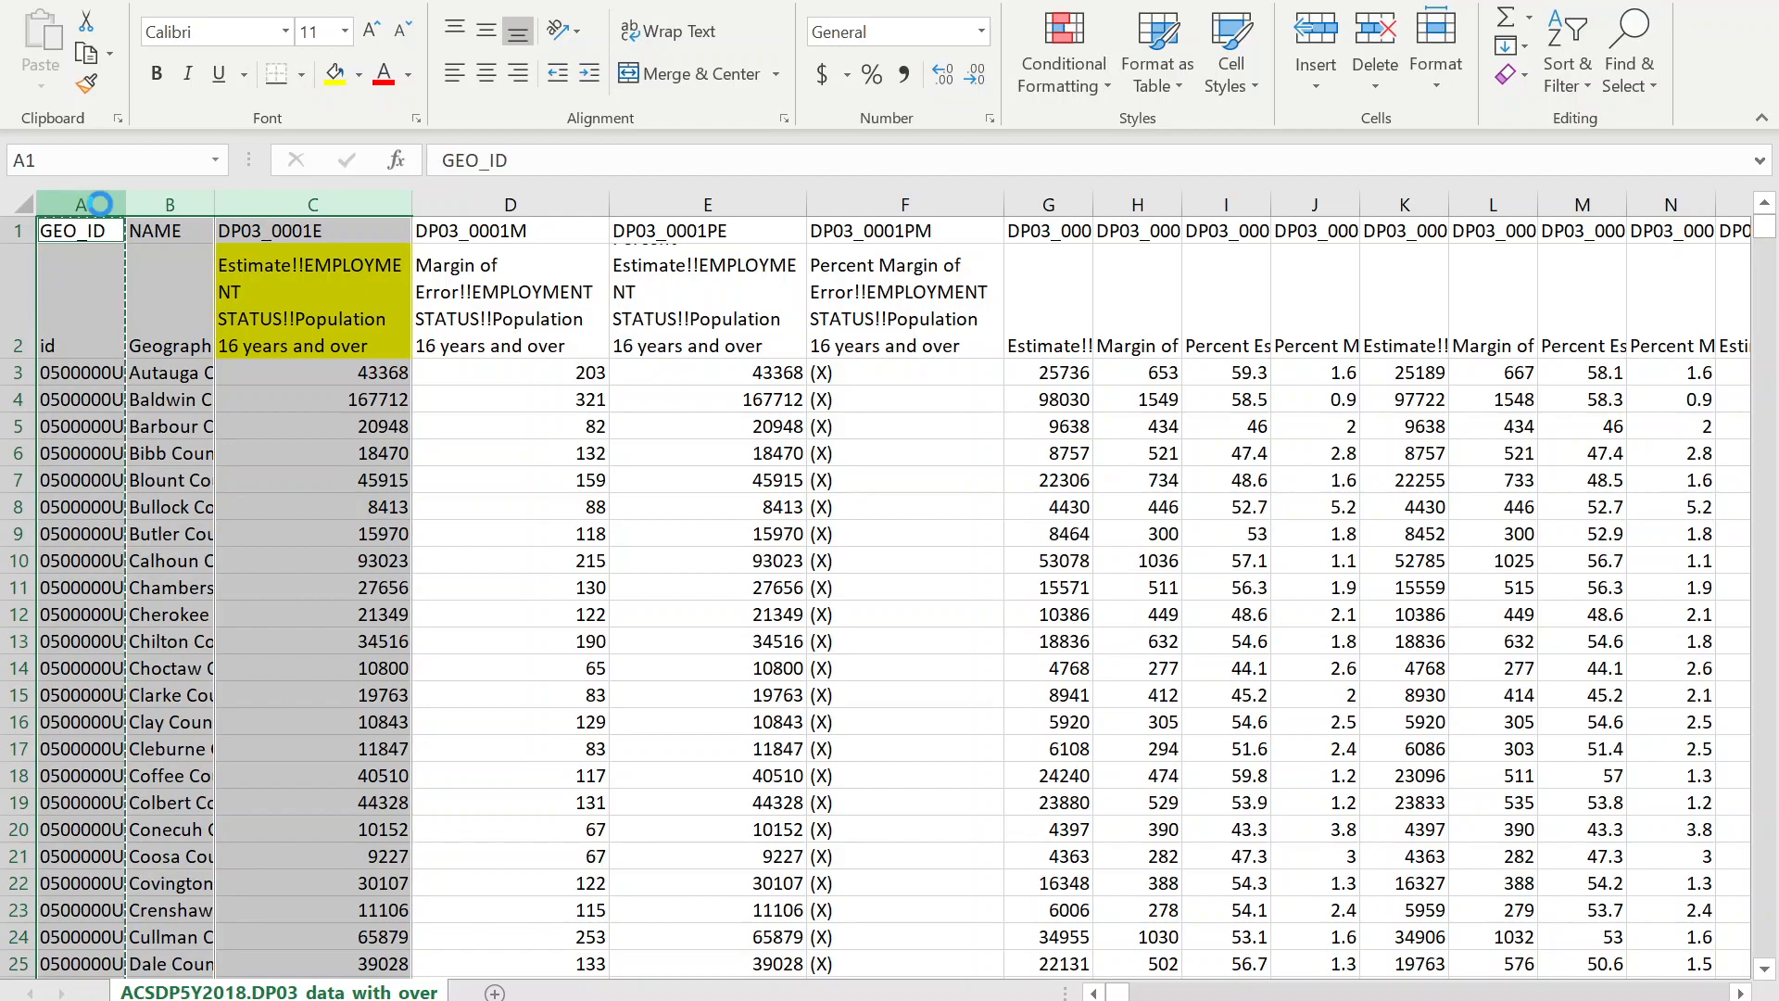
pyautogui.hotkey('ctrl', 'c')
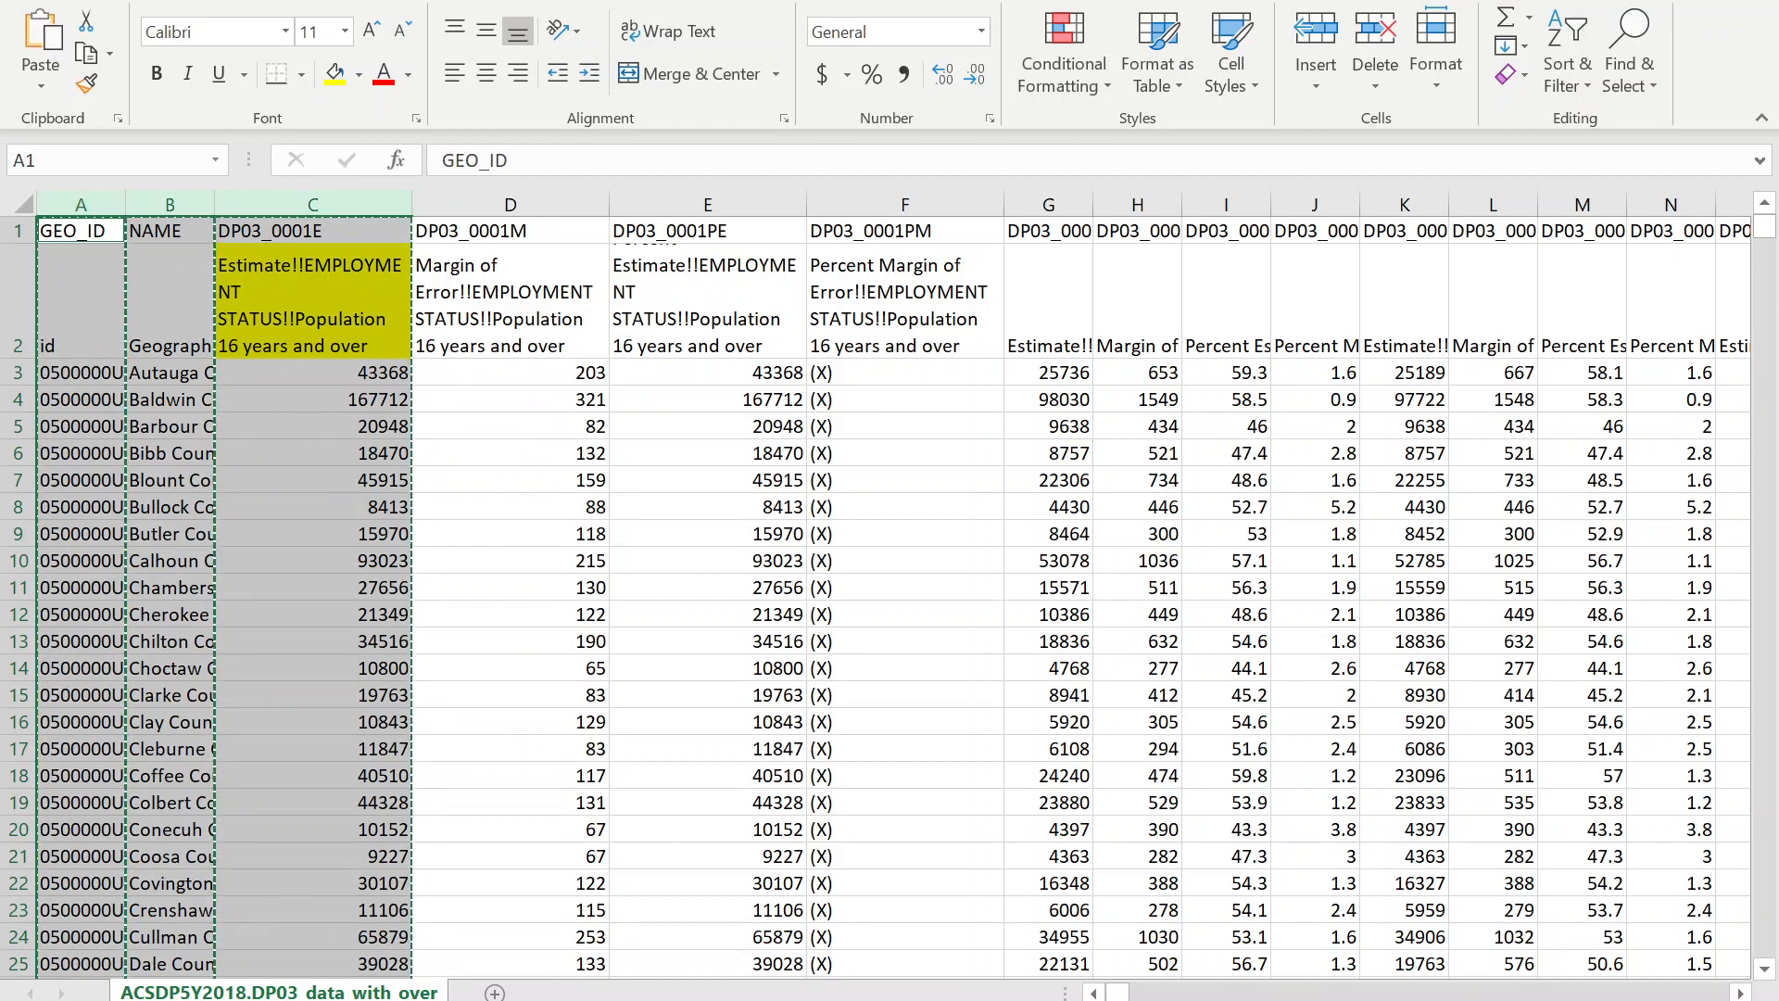
# Add a new worksheet and paste the copied columns starting at A1.
pyautogui.click(495, 992)
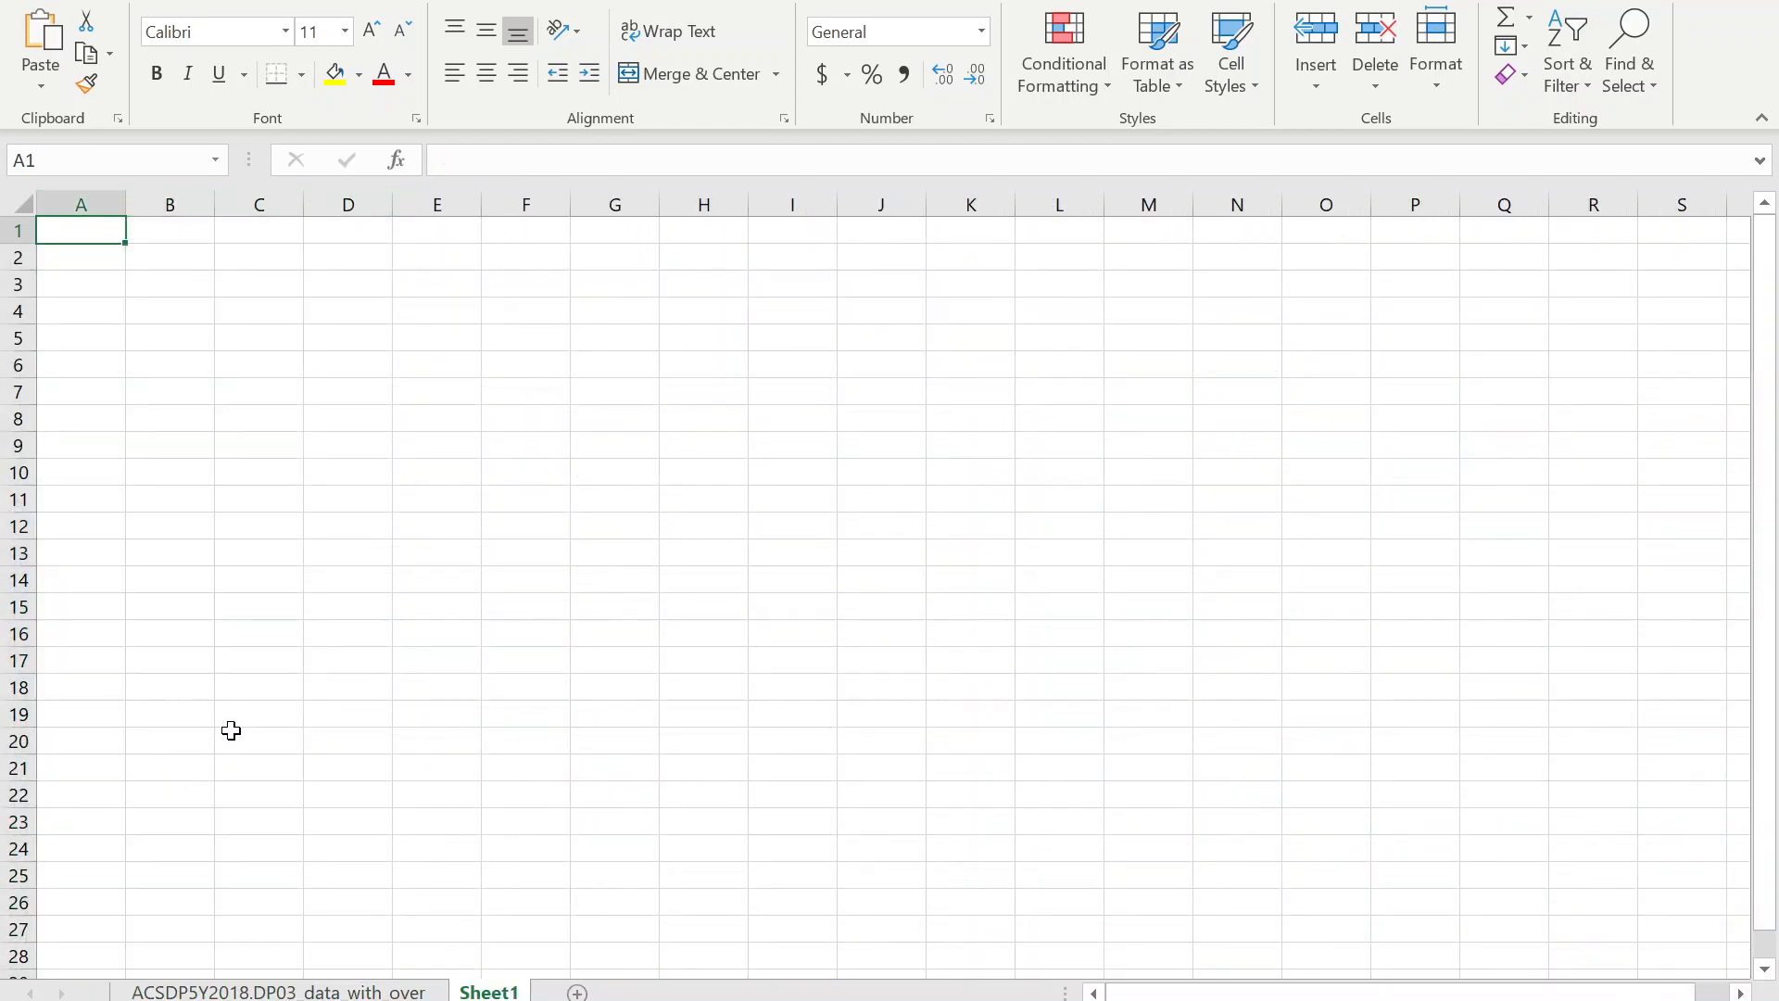
pyautogui.hotkey('ctrl', 'v')
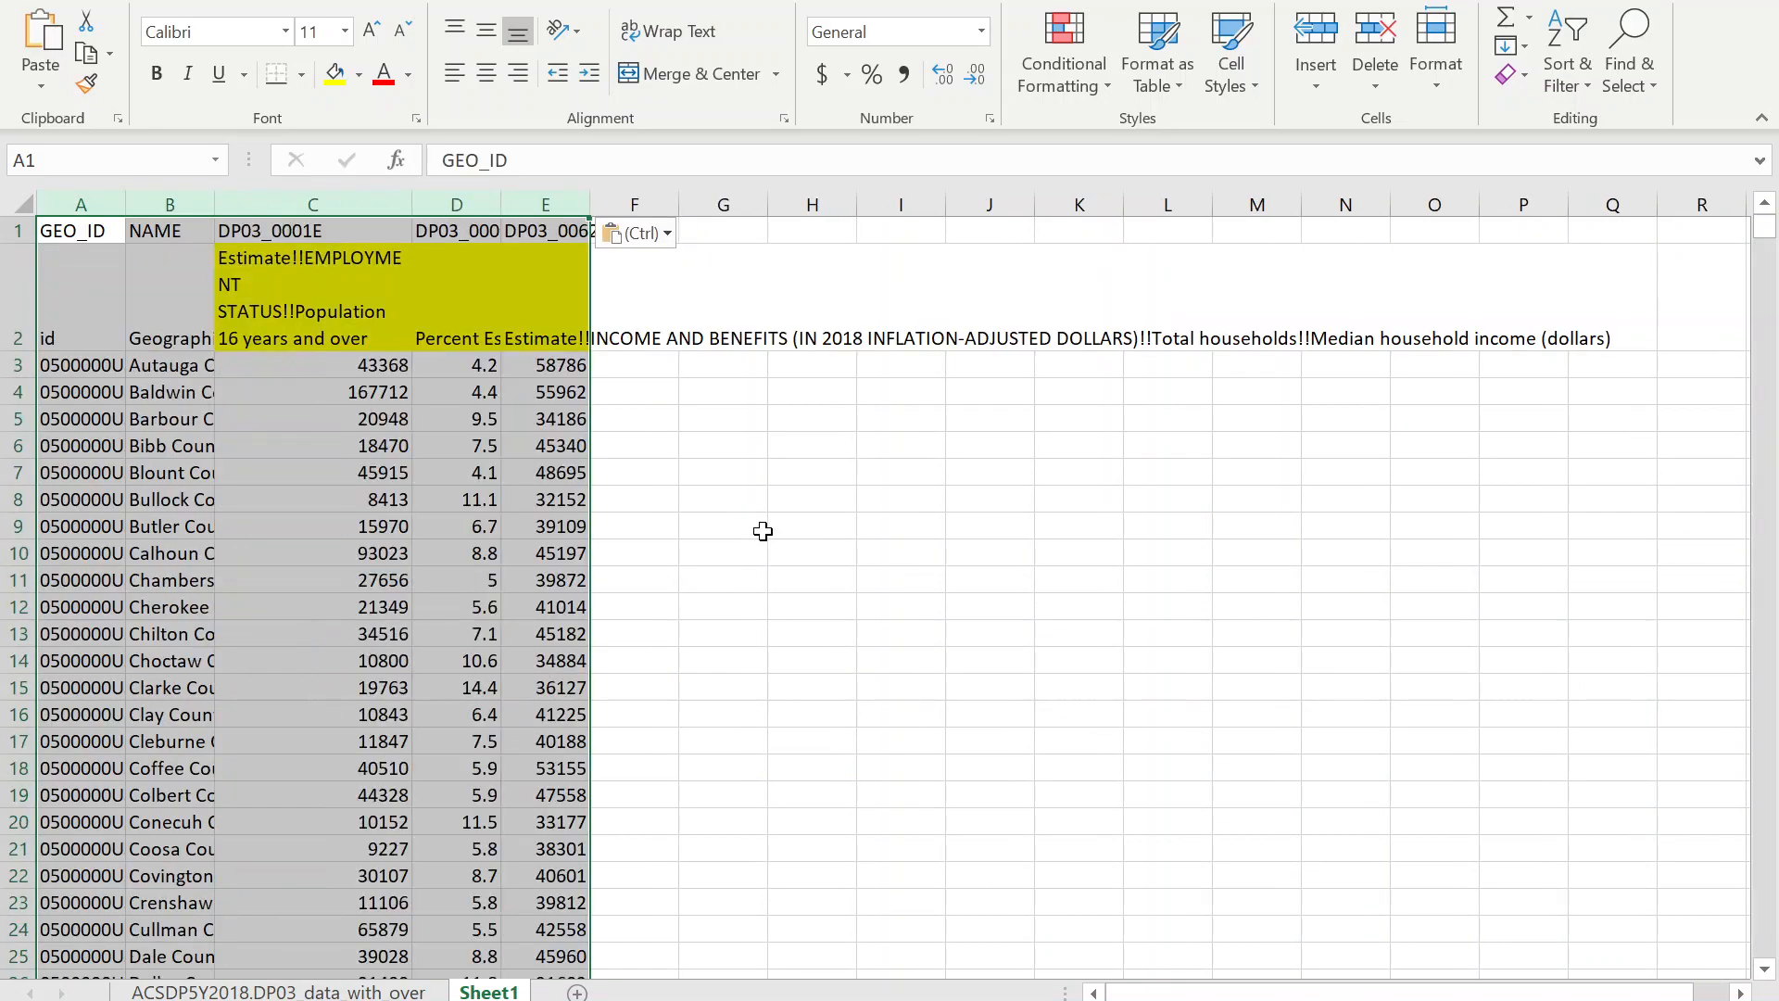
pyautogui.click(747, 513)
# Remove the yellow fill from the pasted headers in C2:E2.
pyautogui.moveTo(284, 314); pyautogui.dragTo(579, 341)
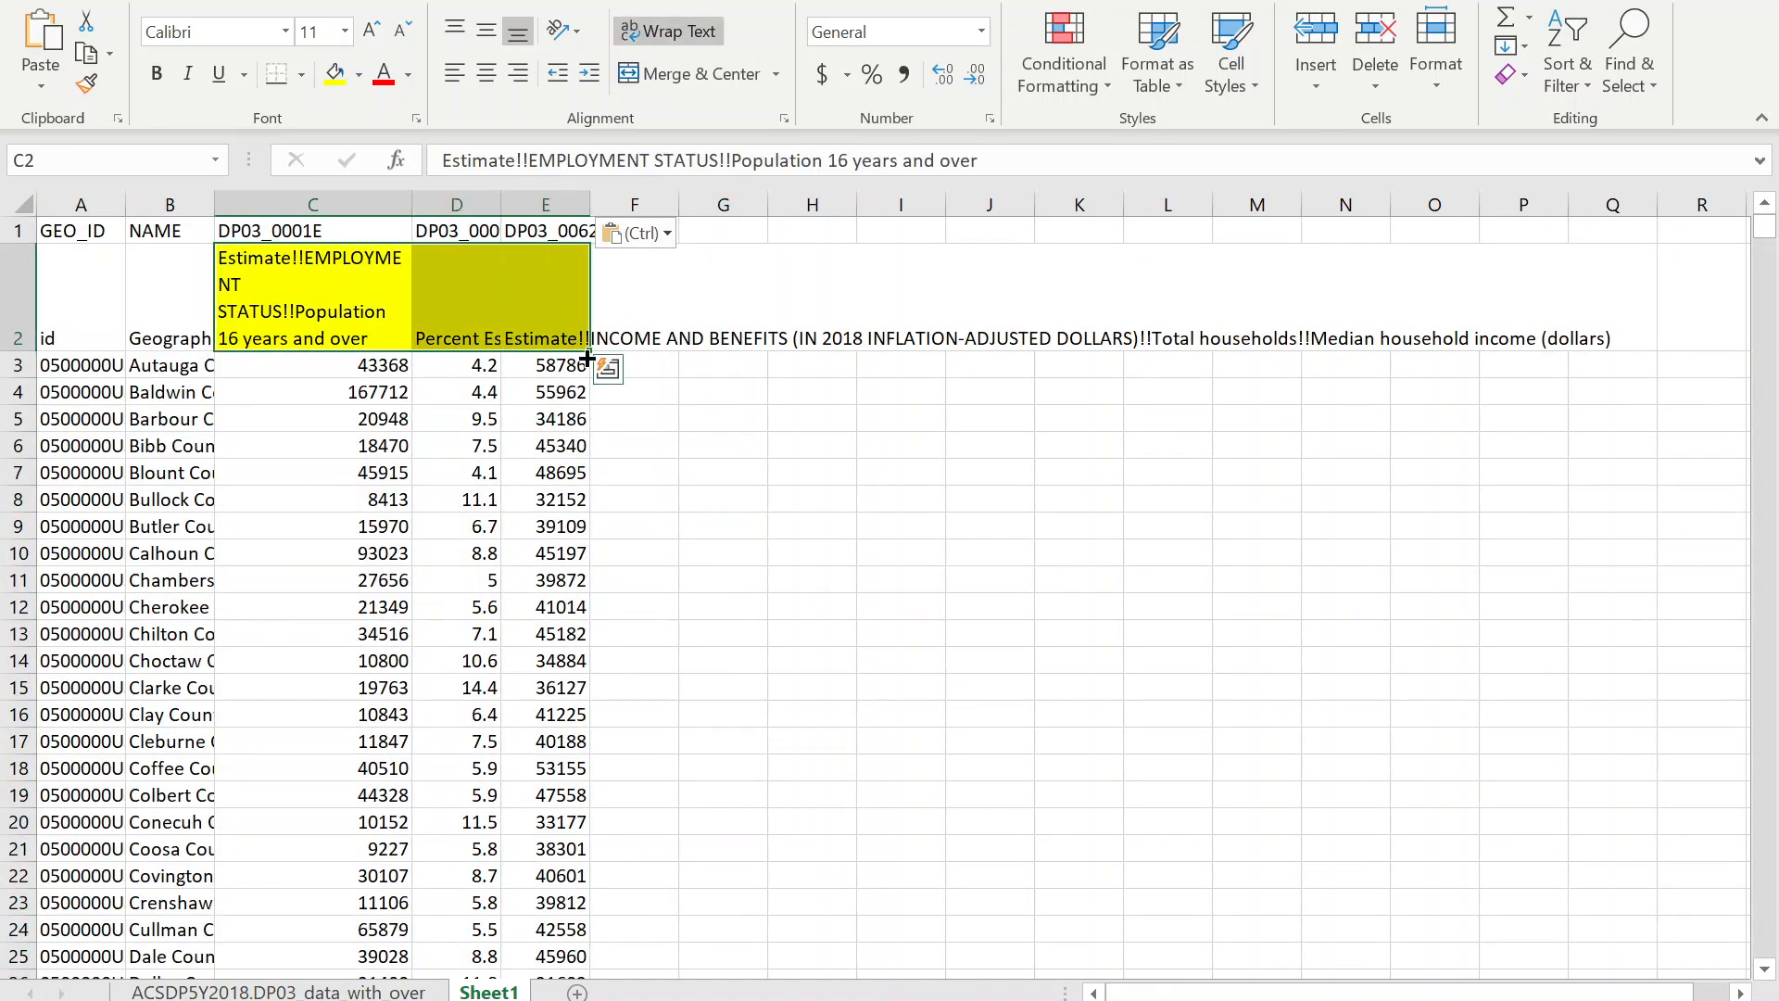
pyautogui.click(359, 74)
pyautogui.click(384, 301)
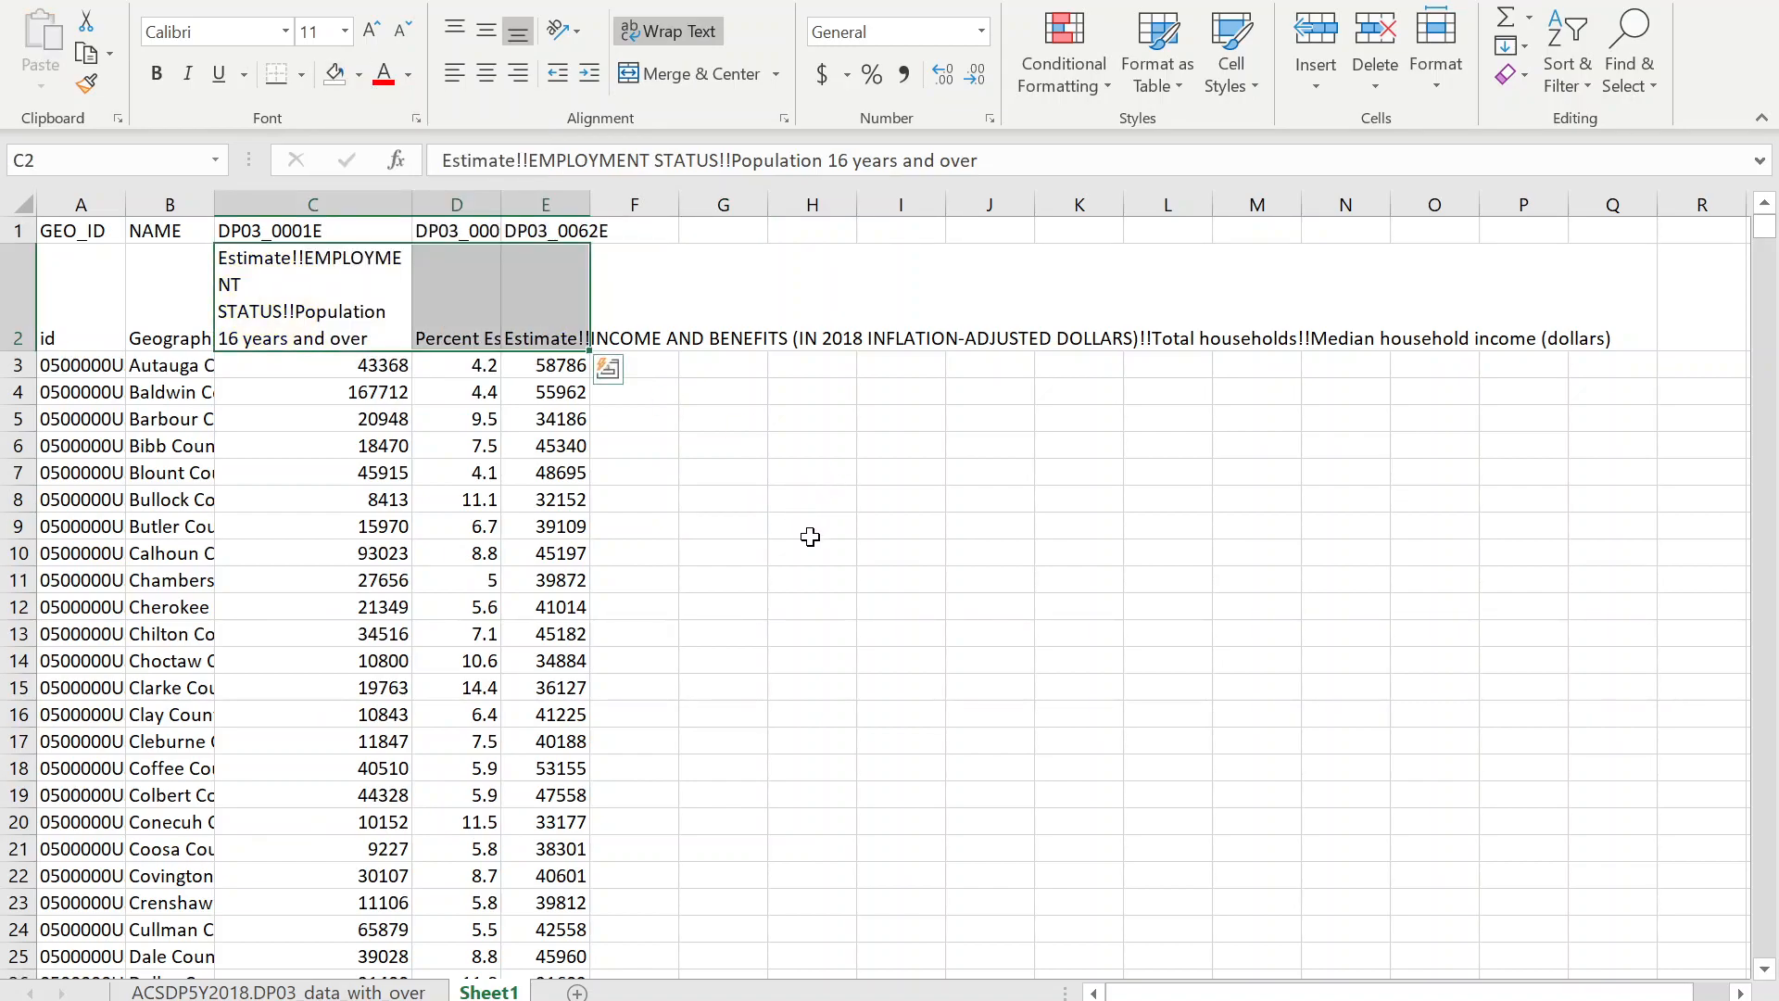
pyautogui.click(812, 632)
pyautogui.moveTo(285, 320); pyautogui.dragTo(643, 317)
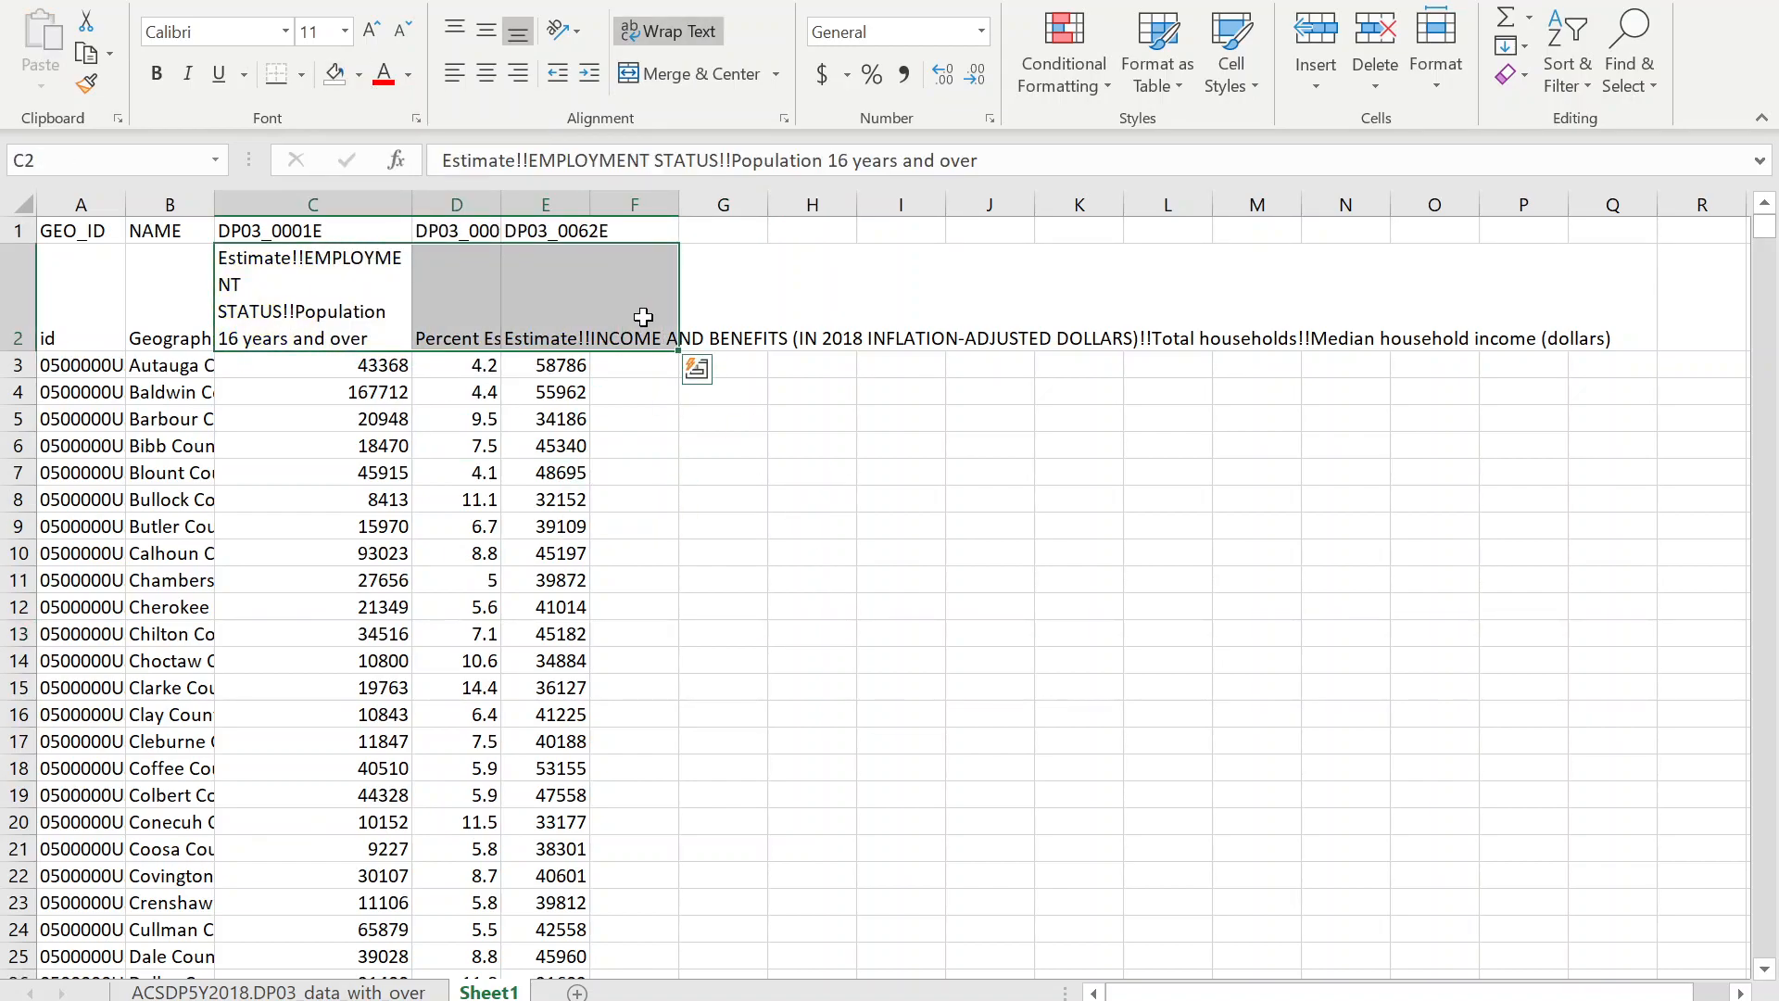
# Widen column B to show the full county names and autofit column A to the GEO_ID values.
pyautogui.click(190, 292)
pyautogui.moveTo(218, 204); pyautogui.dragTo(378, 199)
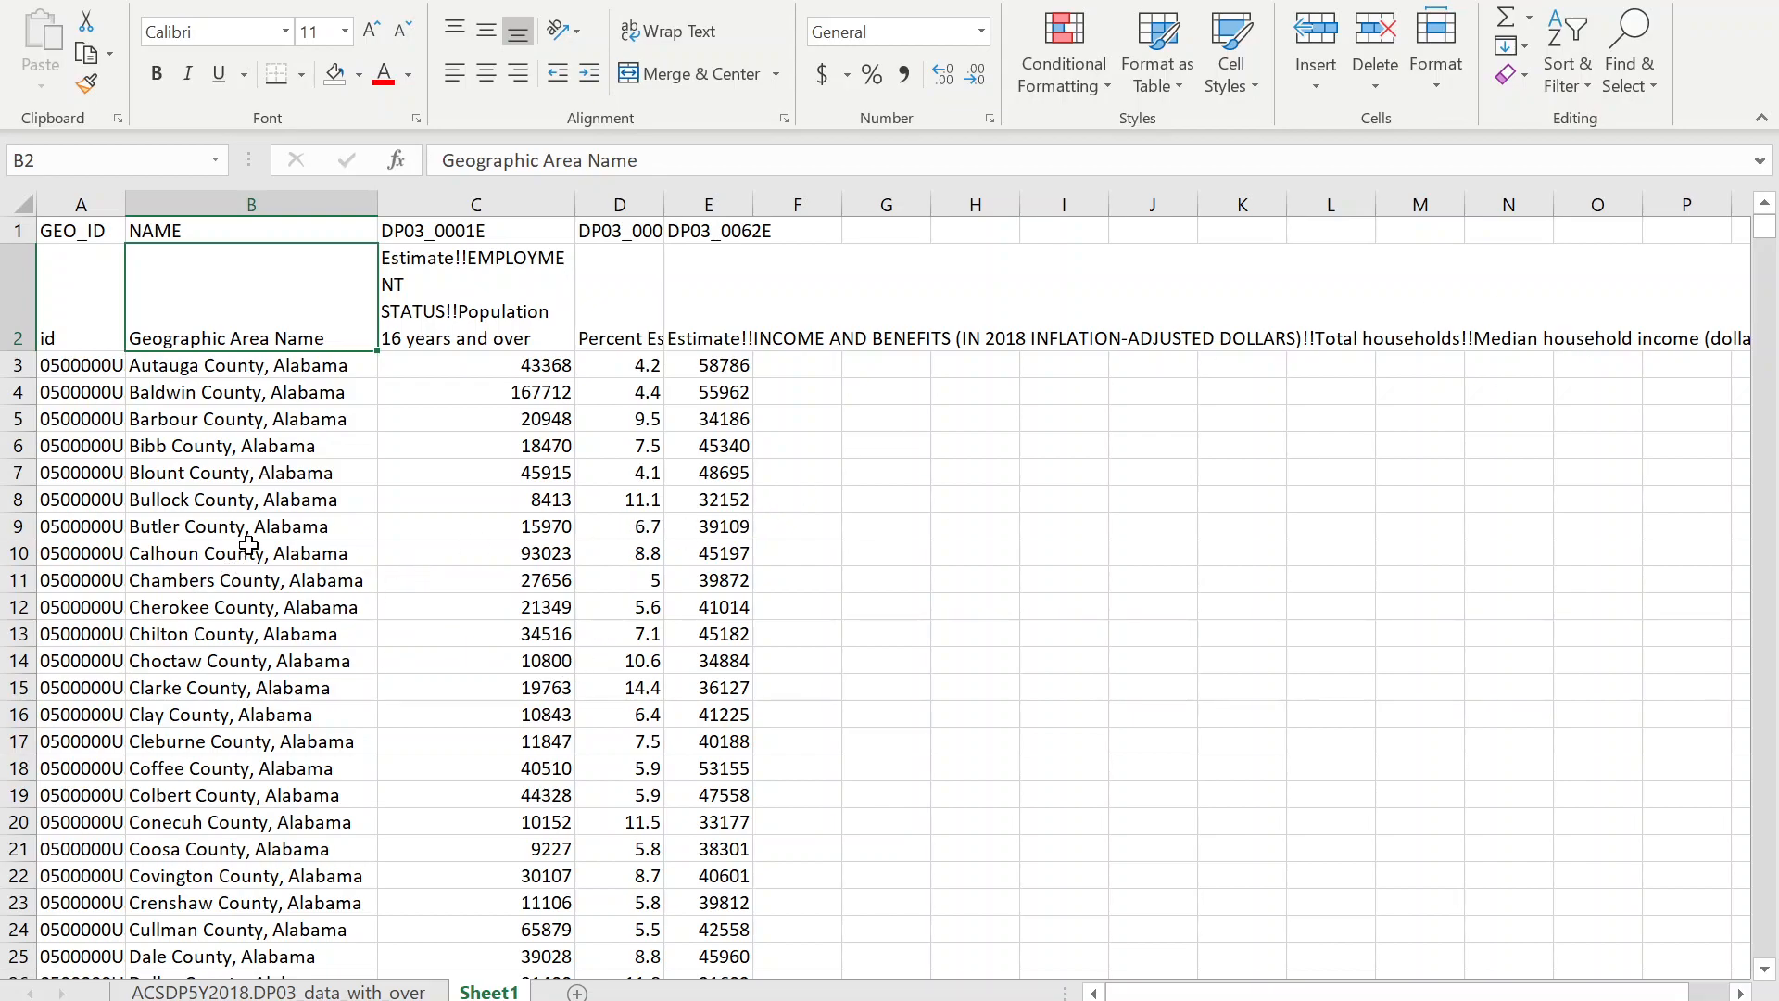
pyautogui.click(259, 445)
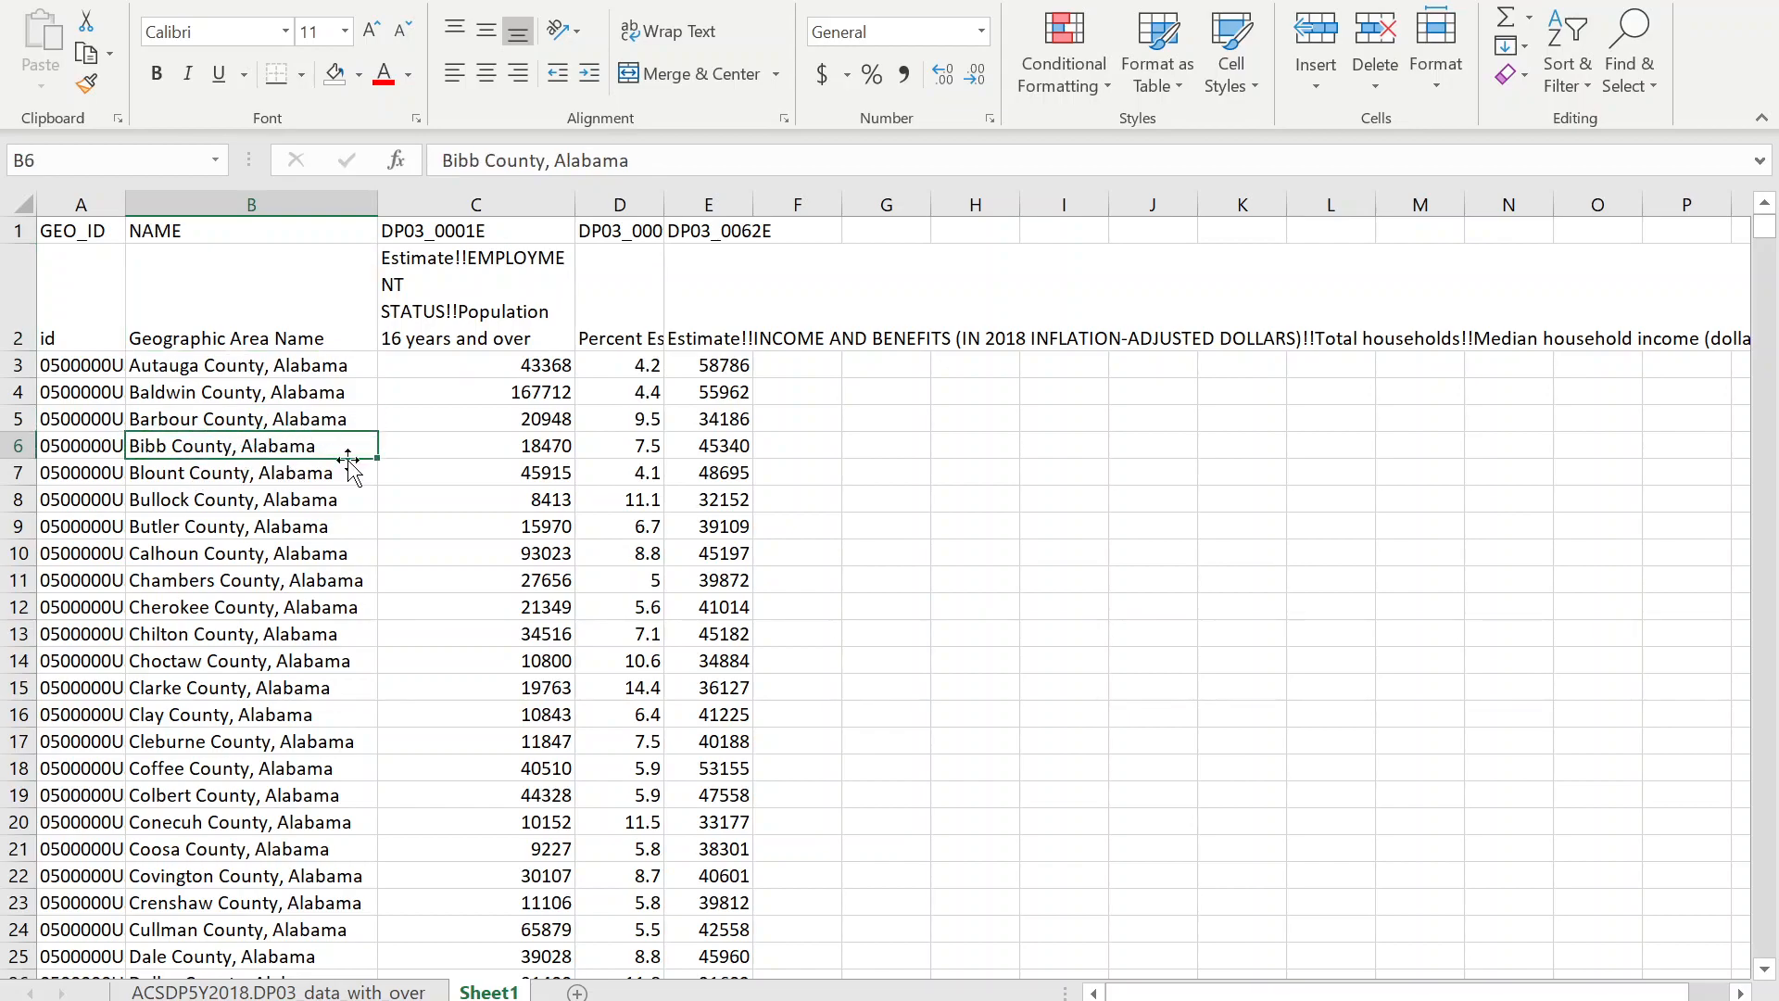
pyautogui.doubleClick(125, 204)
# Examine the GEO_ID codes in column A, focusing on the last five digits of the ID in A3.
pyautogui.moveTo(100, 235); pyautogui.dragTo(109, 606)
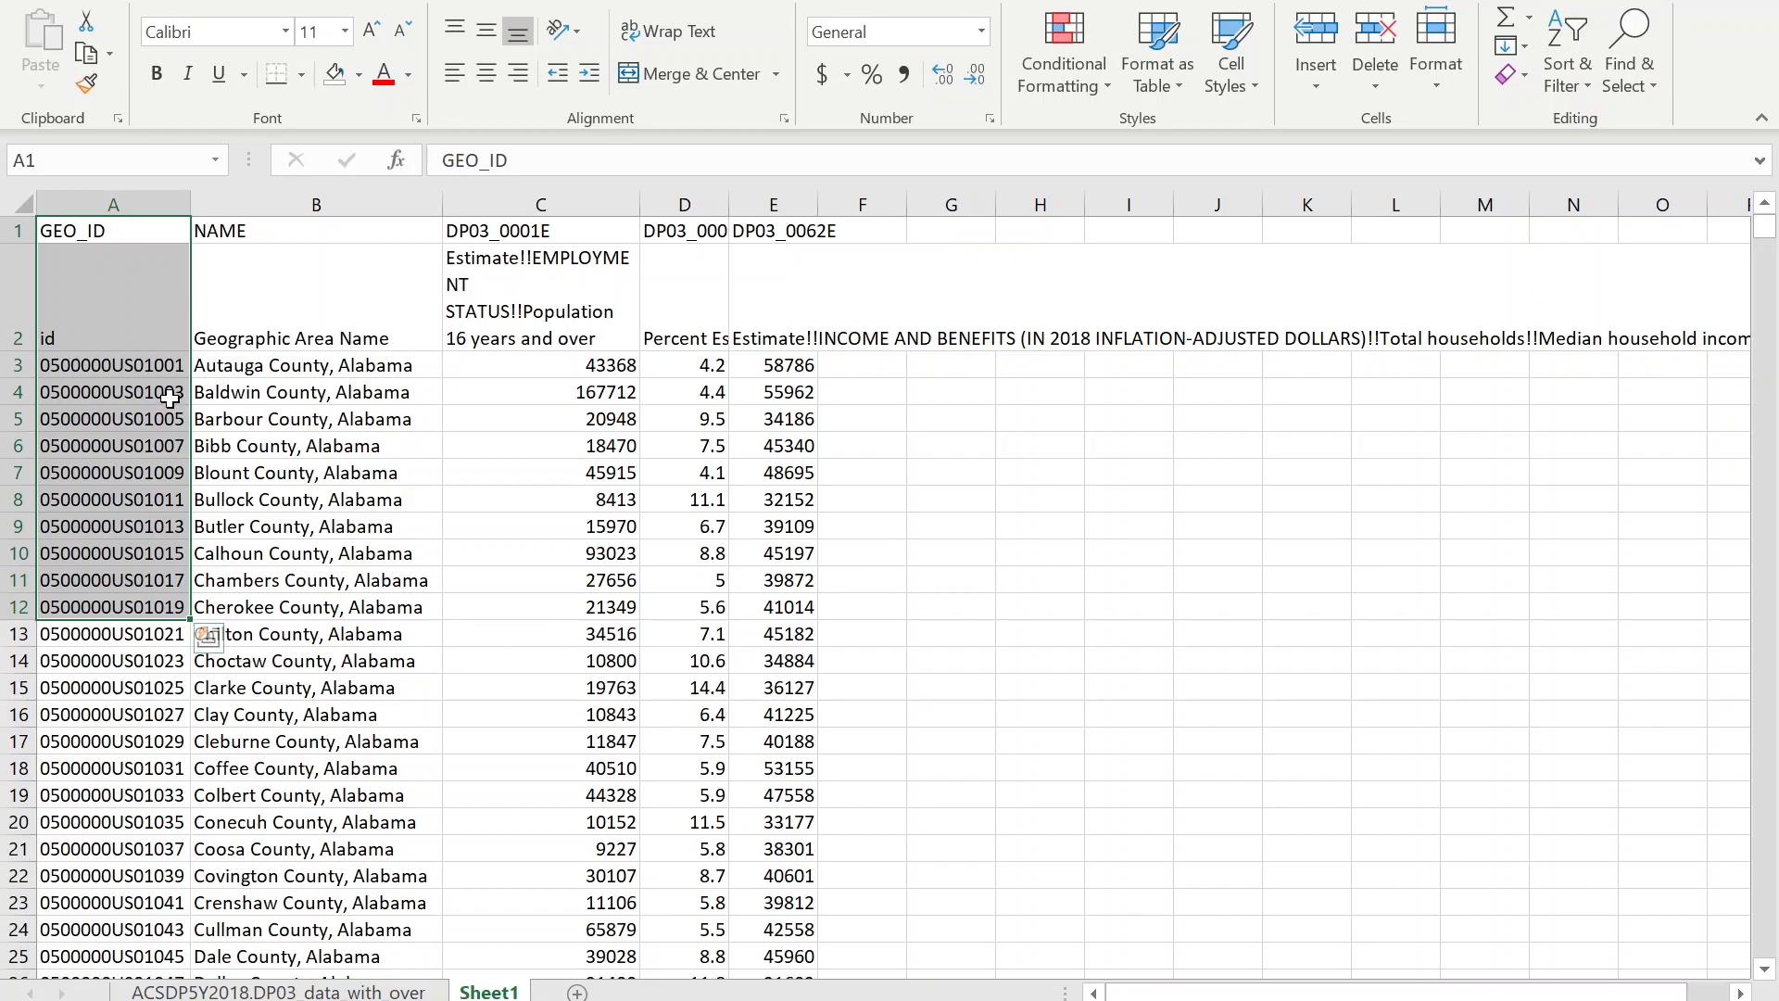
pyautogui.click(187, 368)
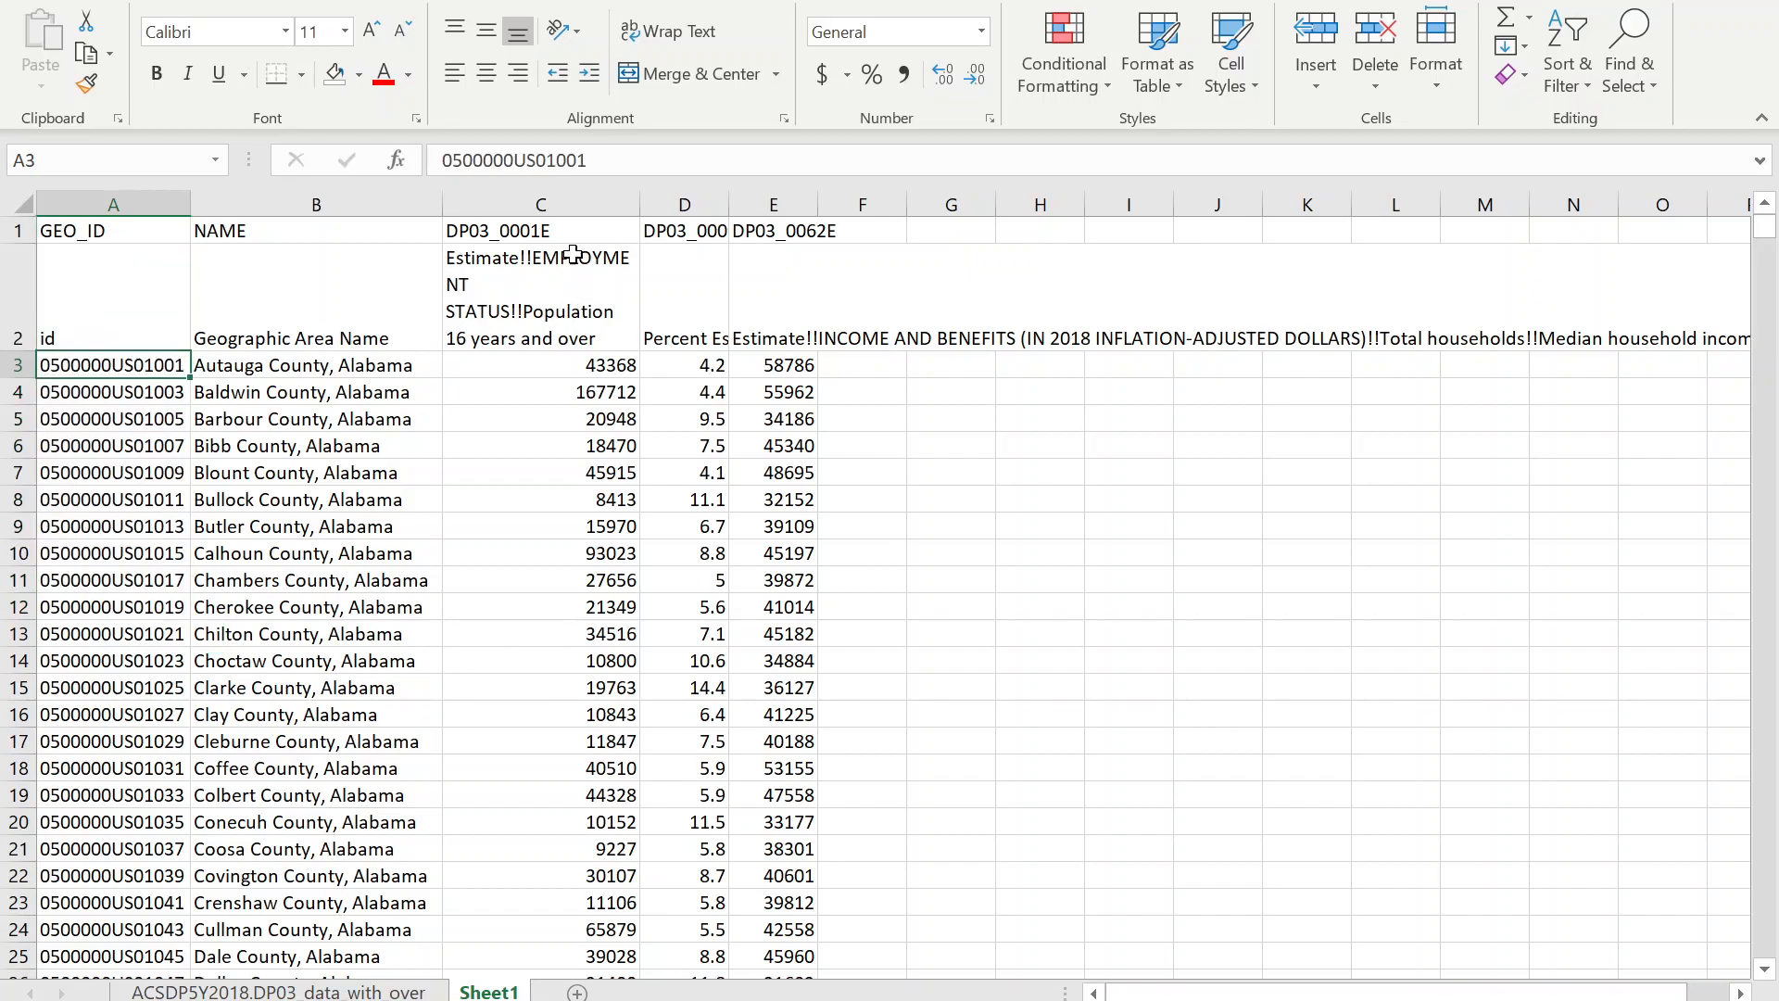
pyautogui.moveTo(535, 160); pyautogui.dragTo(587, 160)
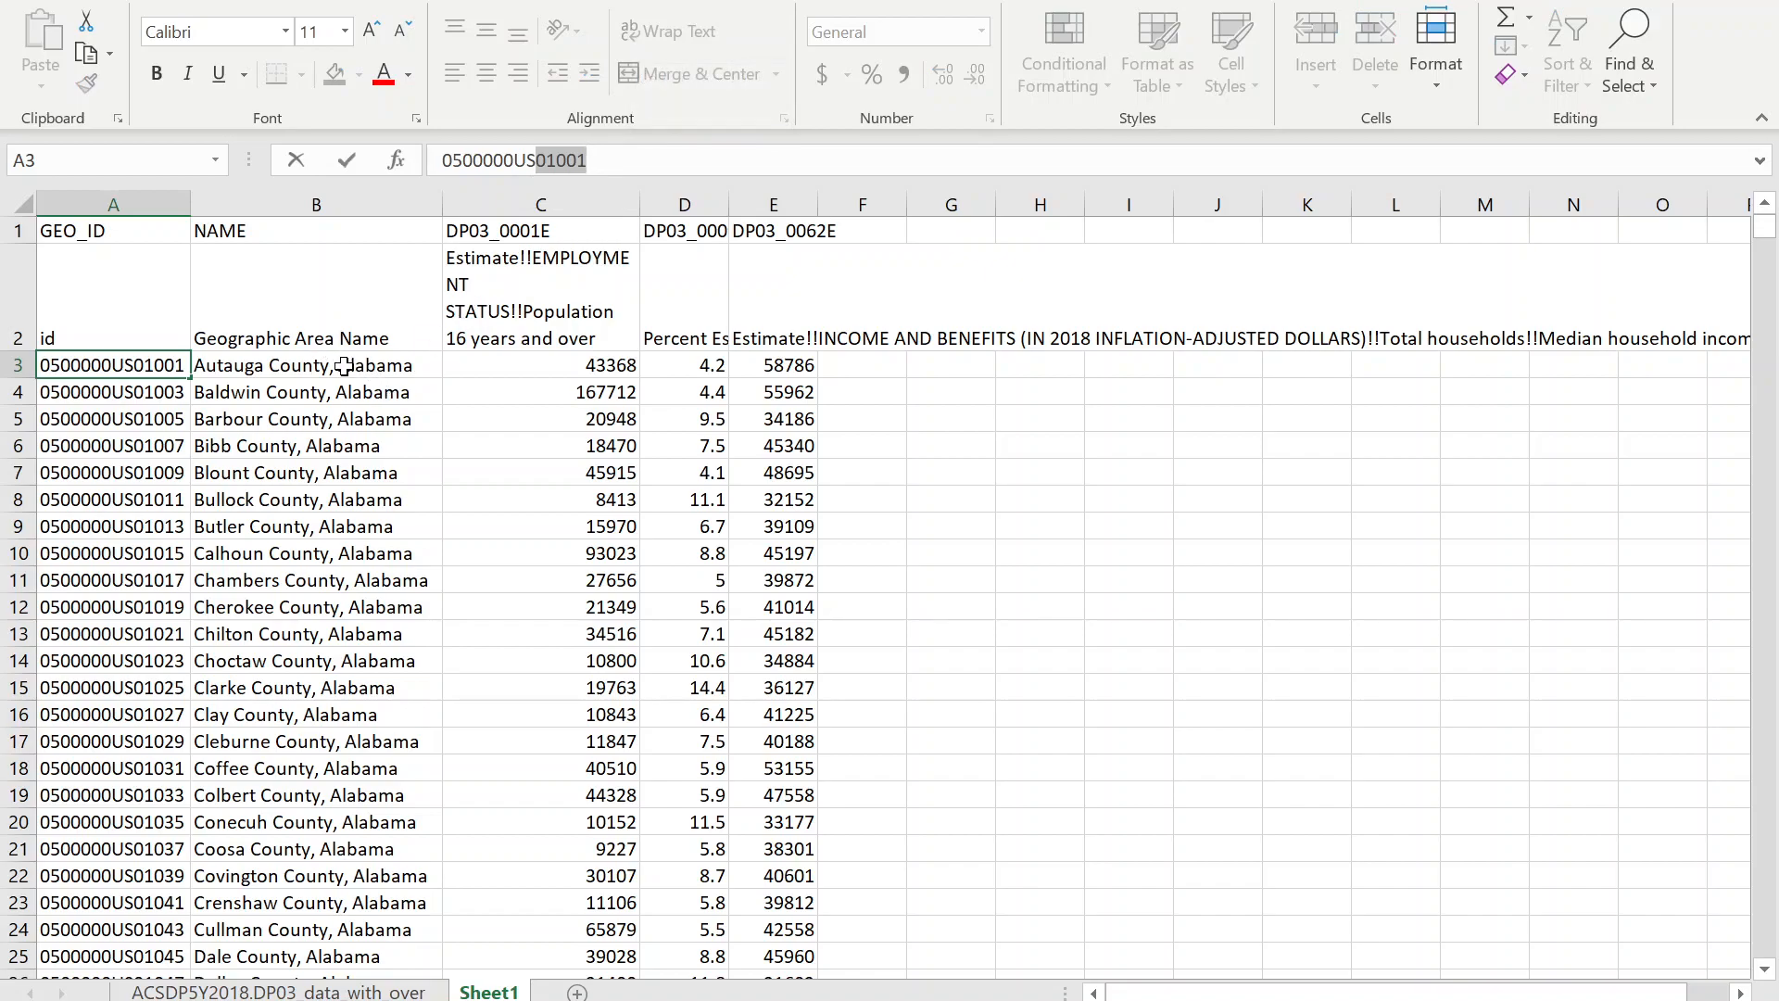
pyautogui.moveTo(545, 161); pyautogui.dragTo(587, 160)
pyautogui.click(556, 160)
pyautogui.moveTo(134, 365); pyautogui.dragTo(174, 365)
pyautogui.click(135, 365)
# Insert a blank column between the GEO_ID and NAME columns.
pyautogui.click(269, 206)
pyautogui.rightClick(269, 205)
pyautogui.click(343, 407)
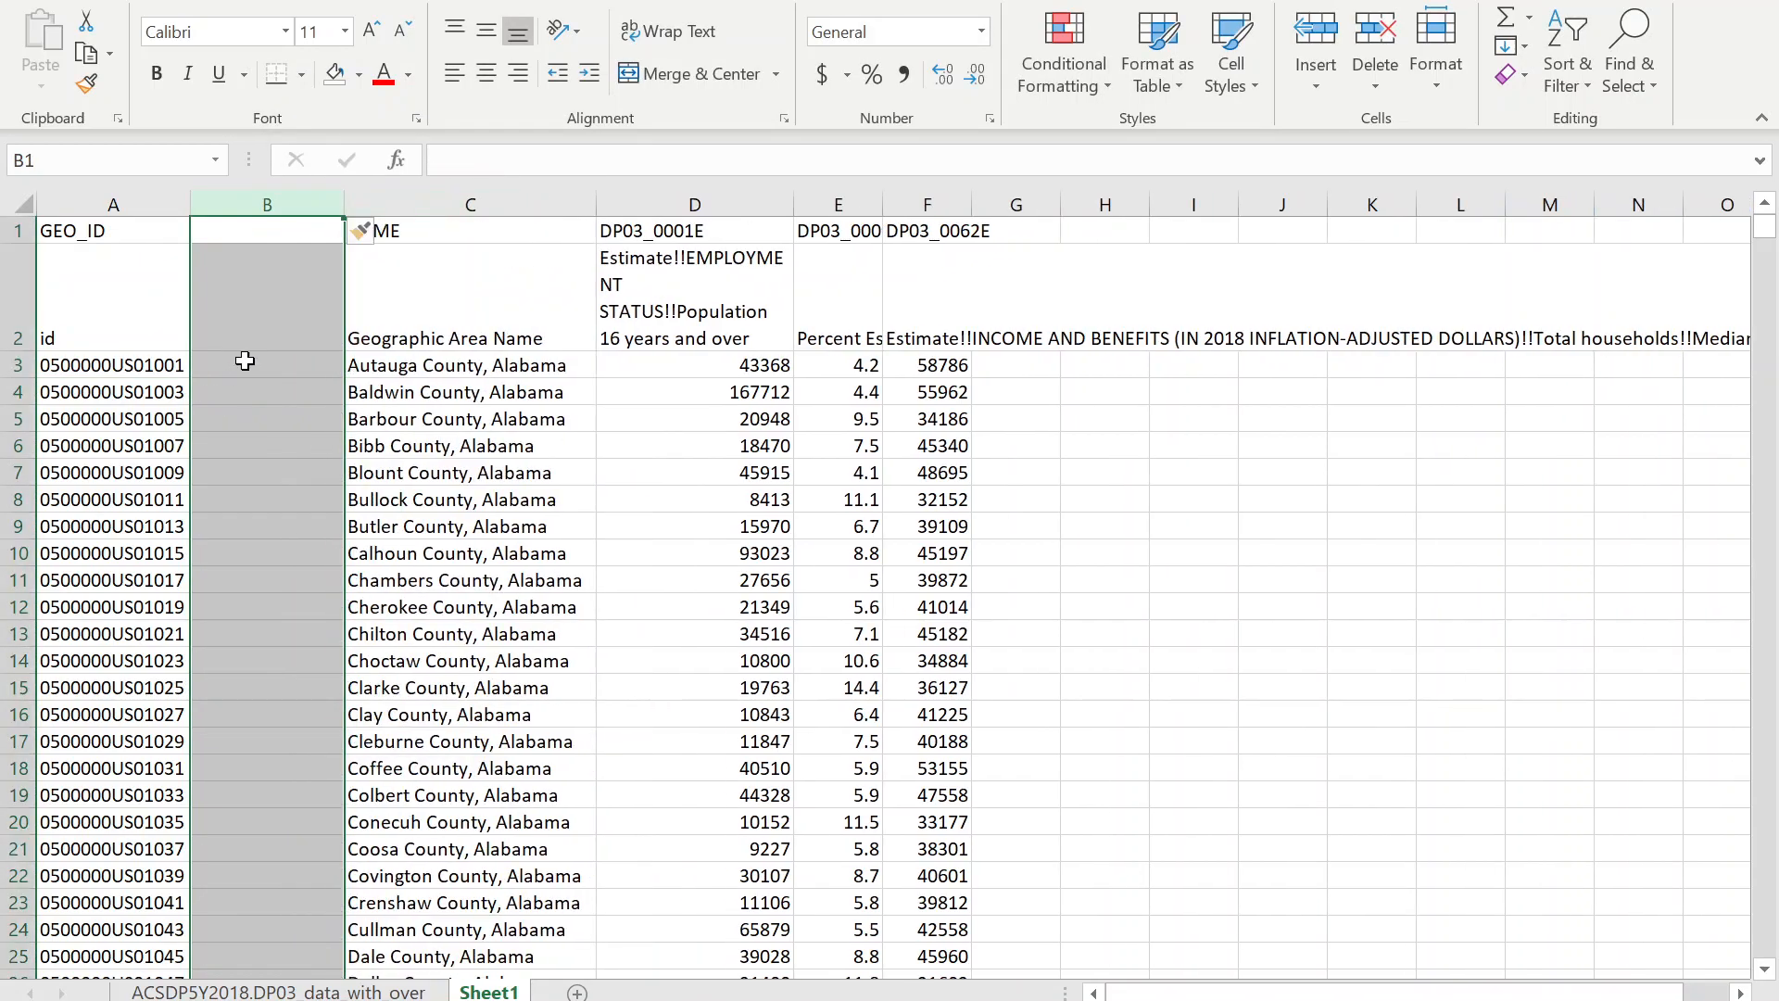
# Extract the last five characters of the GEO_ID into B3 with the formula =RIGHT(A3, 5).
pyautogui.click(245, 361)
pyautogui.write('=')
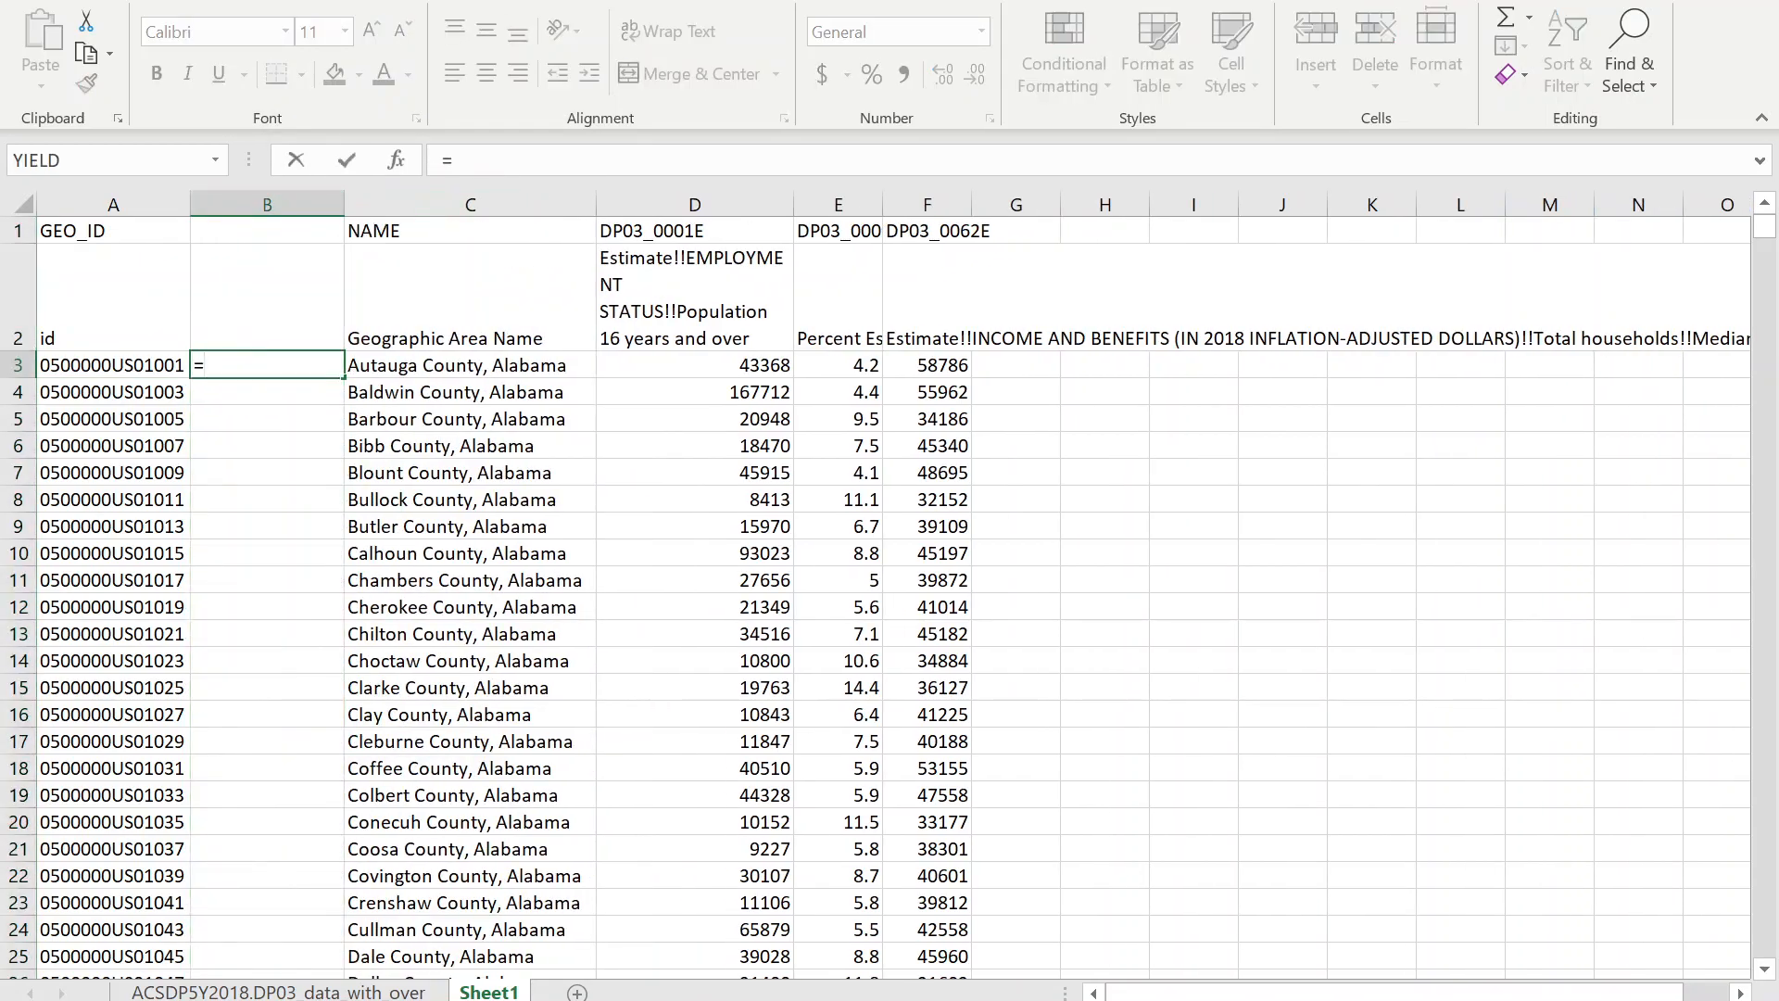
pyautogui.write('right')
pyautogui.press('Tab')
pyautogui.press('Left')
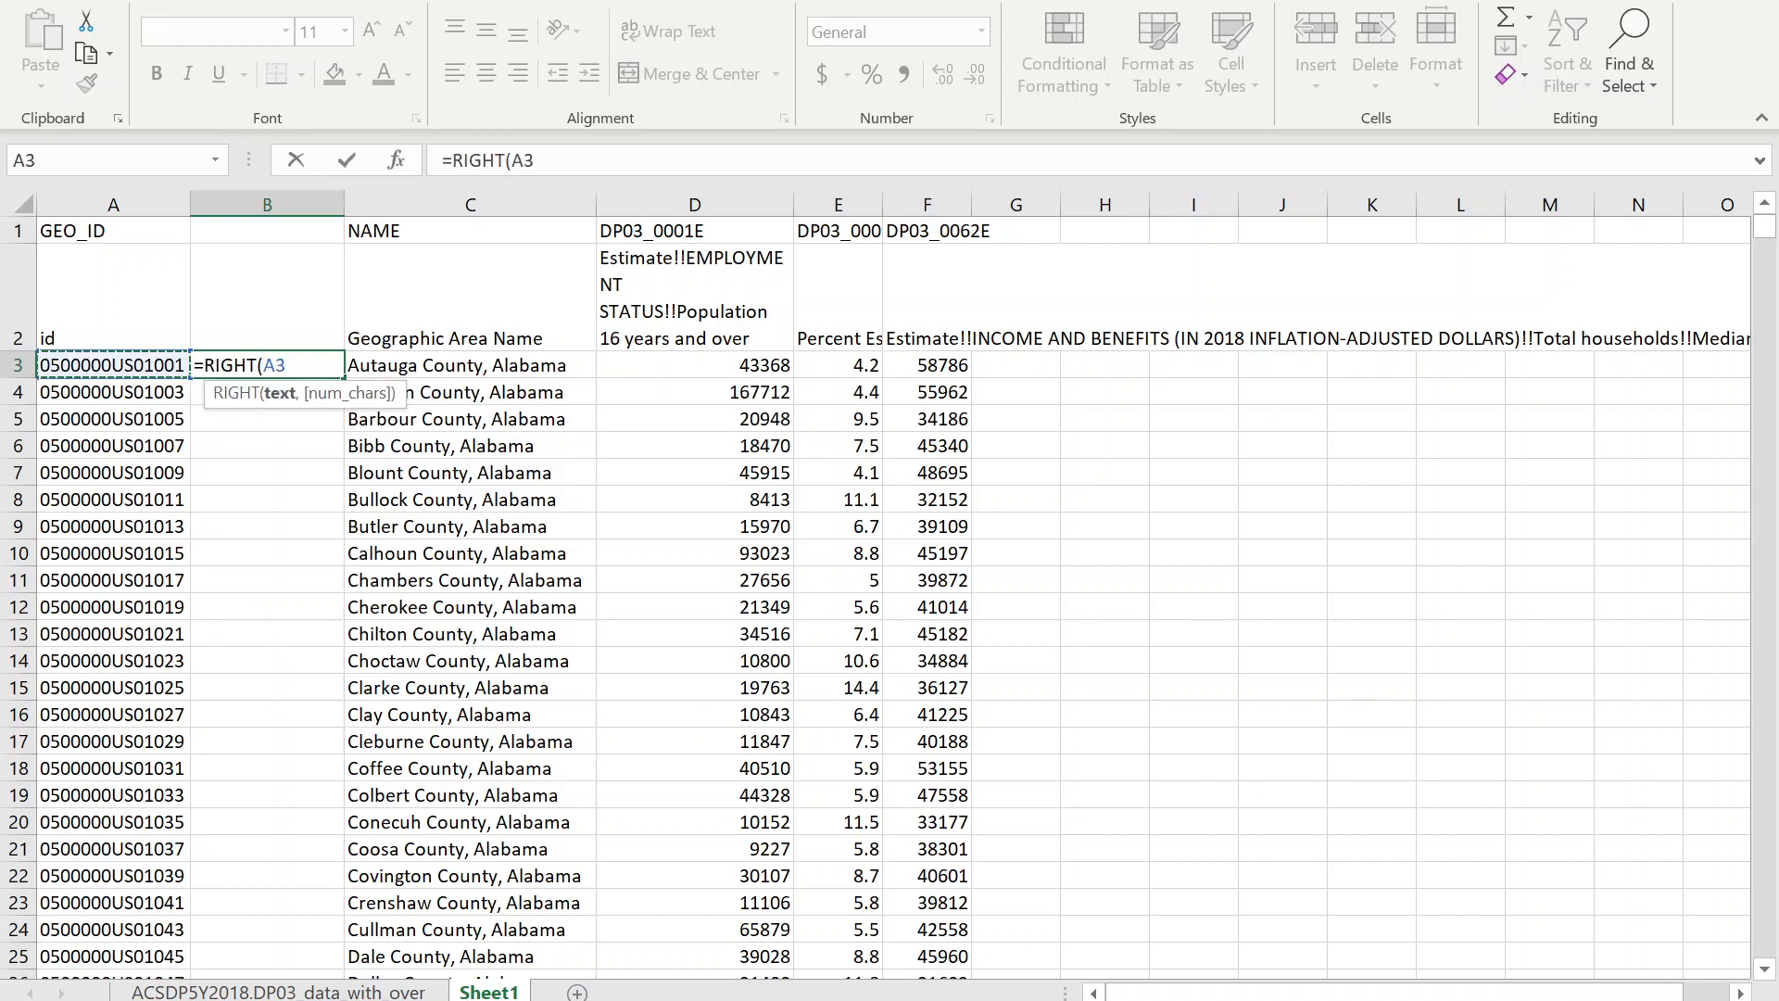
pyautogui.write(', 5')
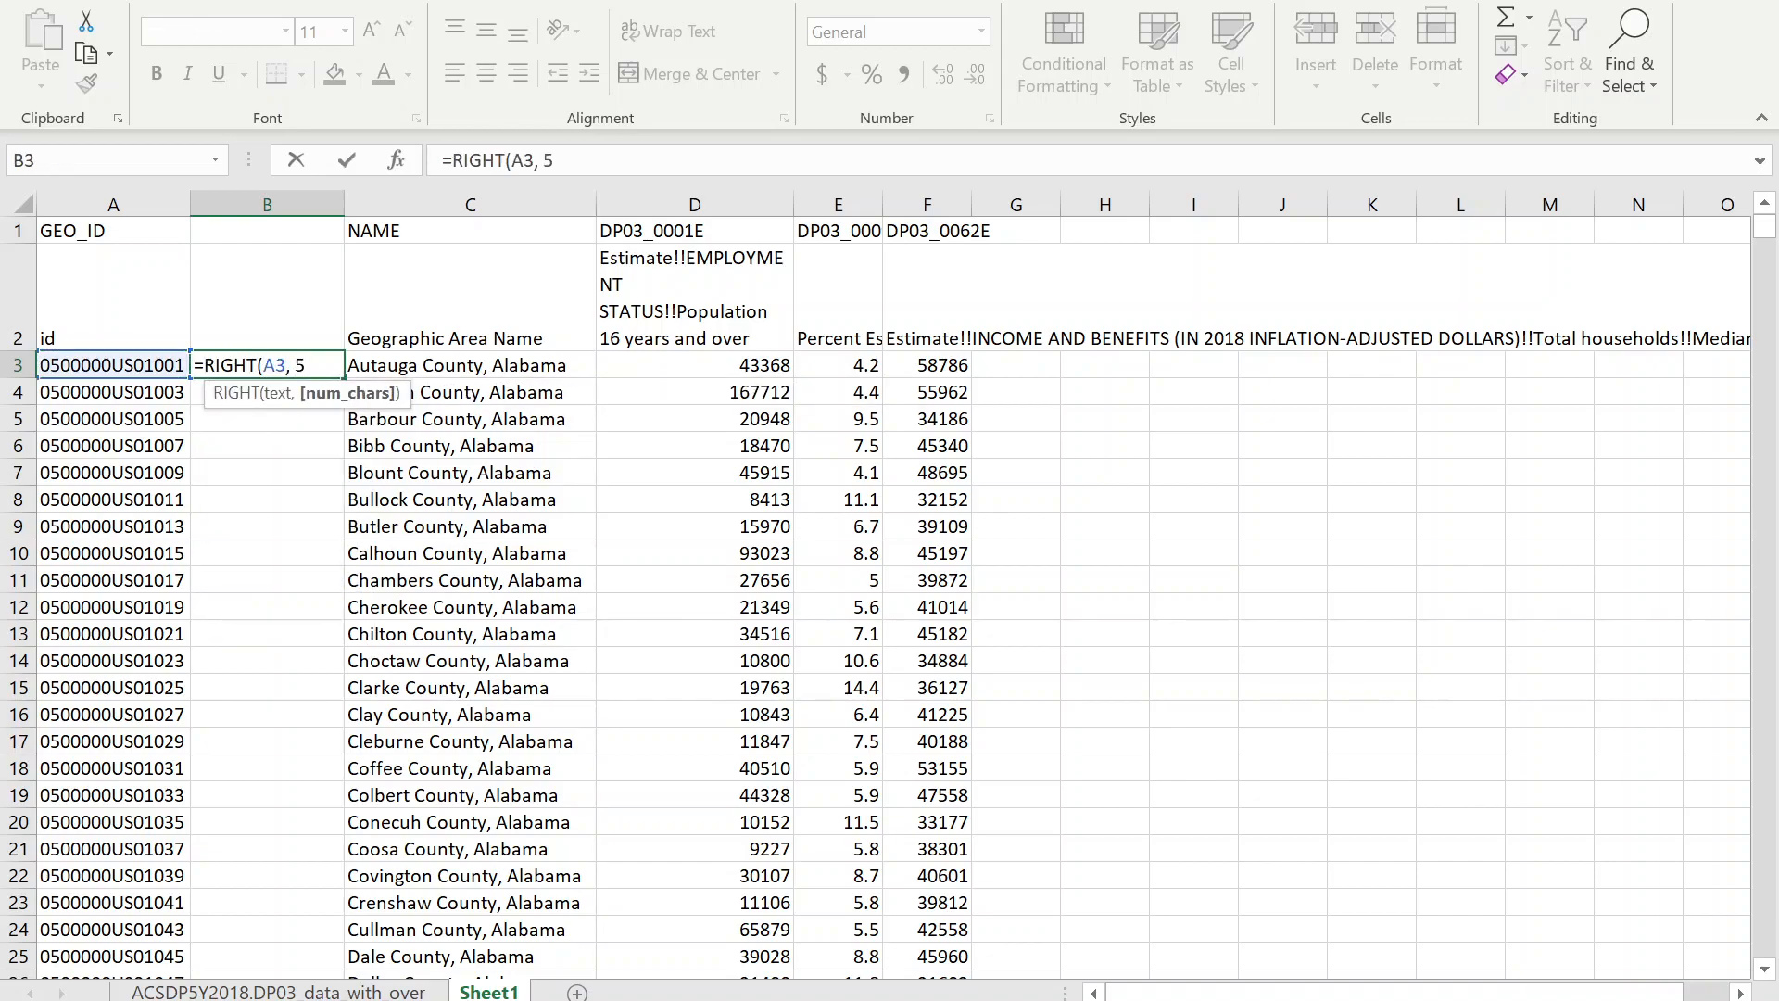
pyautogui.write(')')
pyautogui.press('Return')
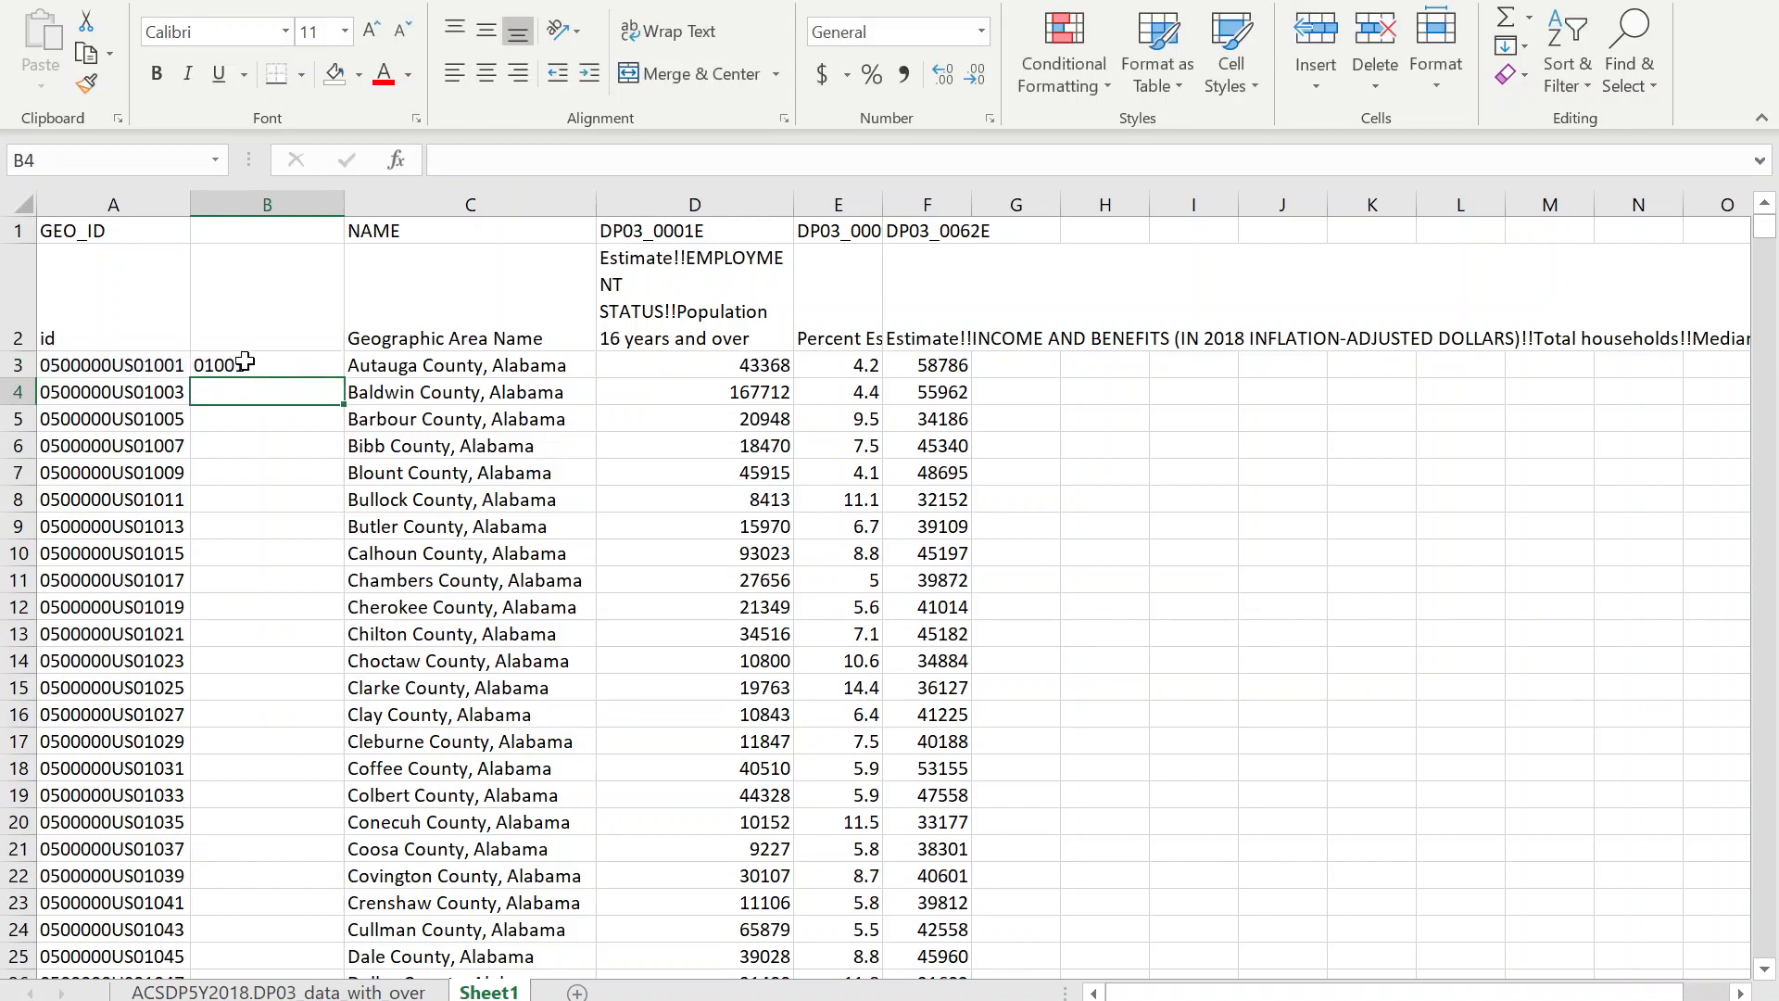
# Convert the extracted code in B3 to a number by wrapping its formula as =VALUE(RIGHT(A3, 5)).
pyautogui.click(246, 364)
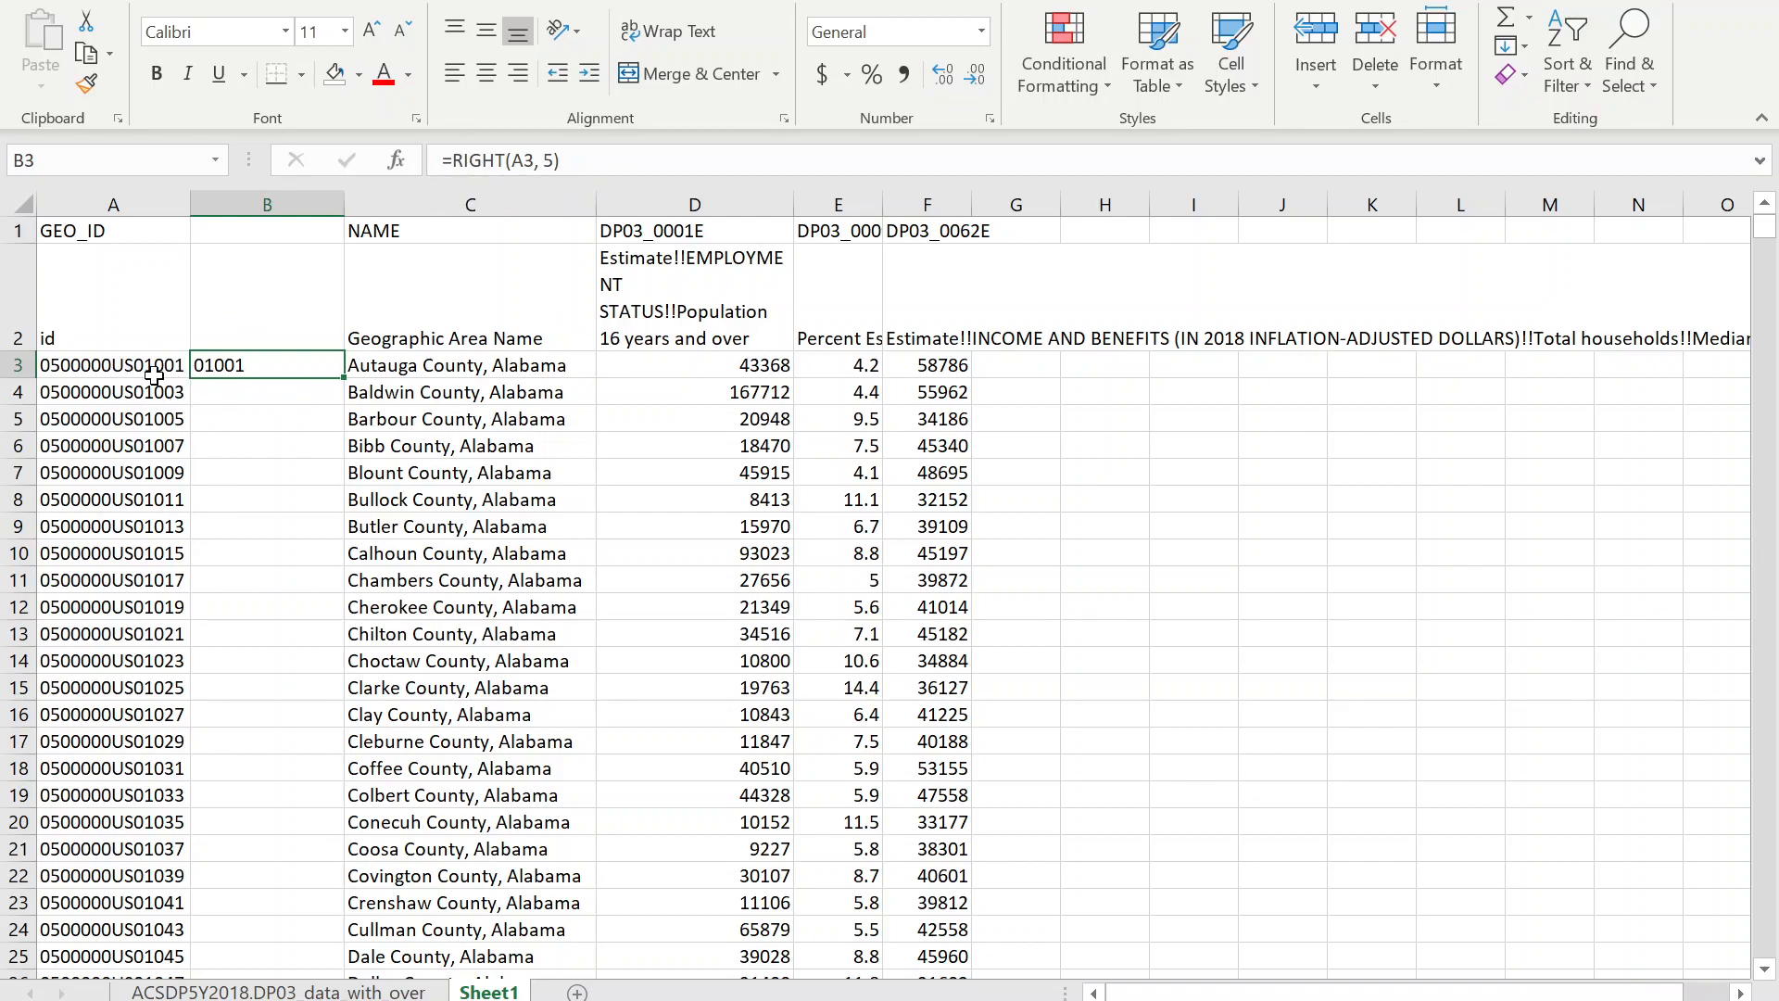
pyautogui.click(482, 161)
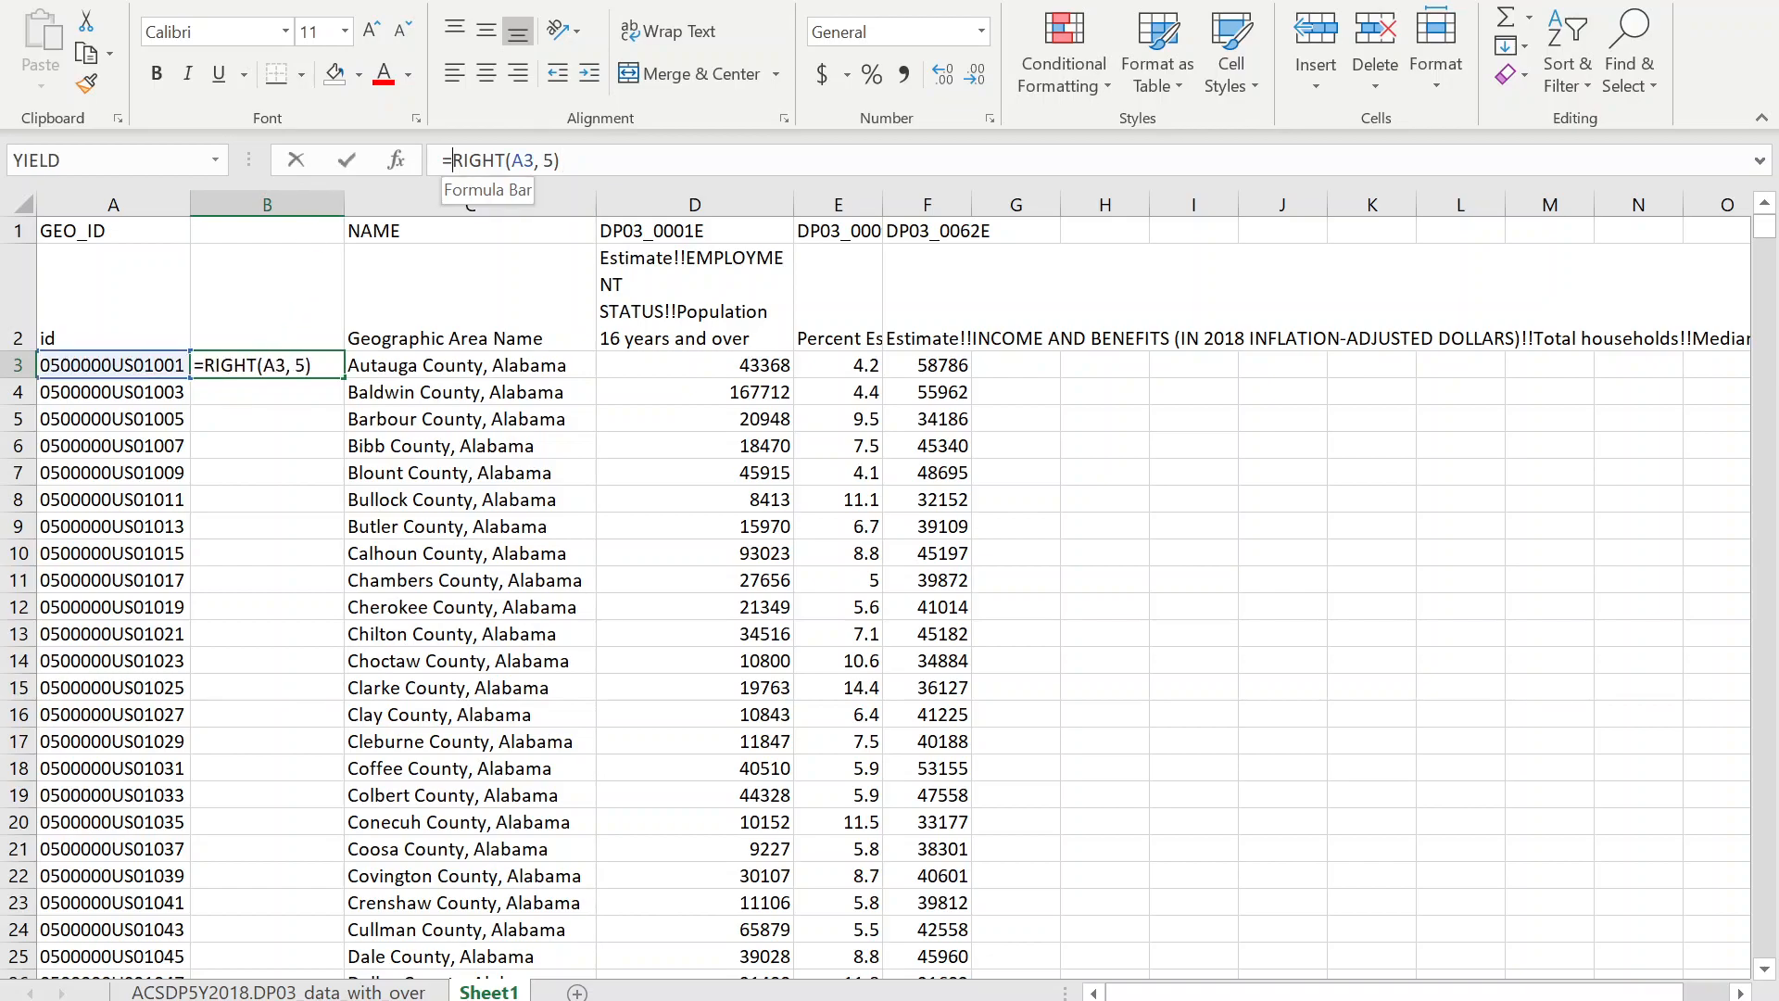
pyautogui.write('value')
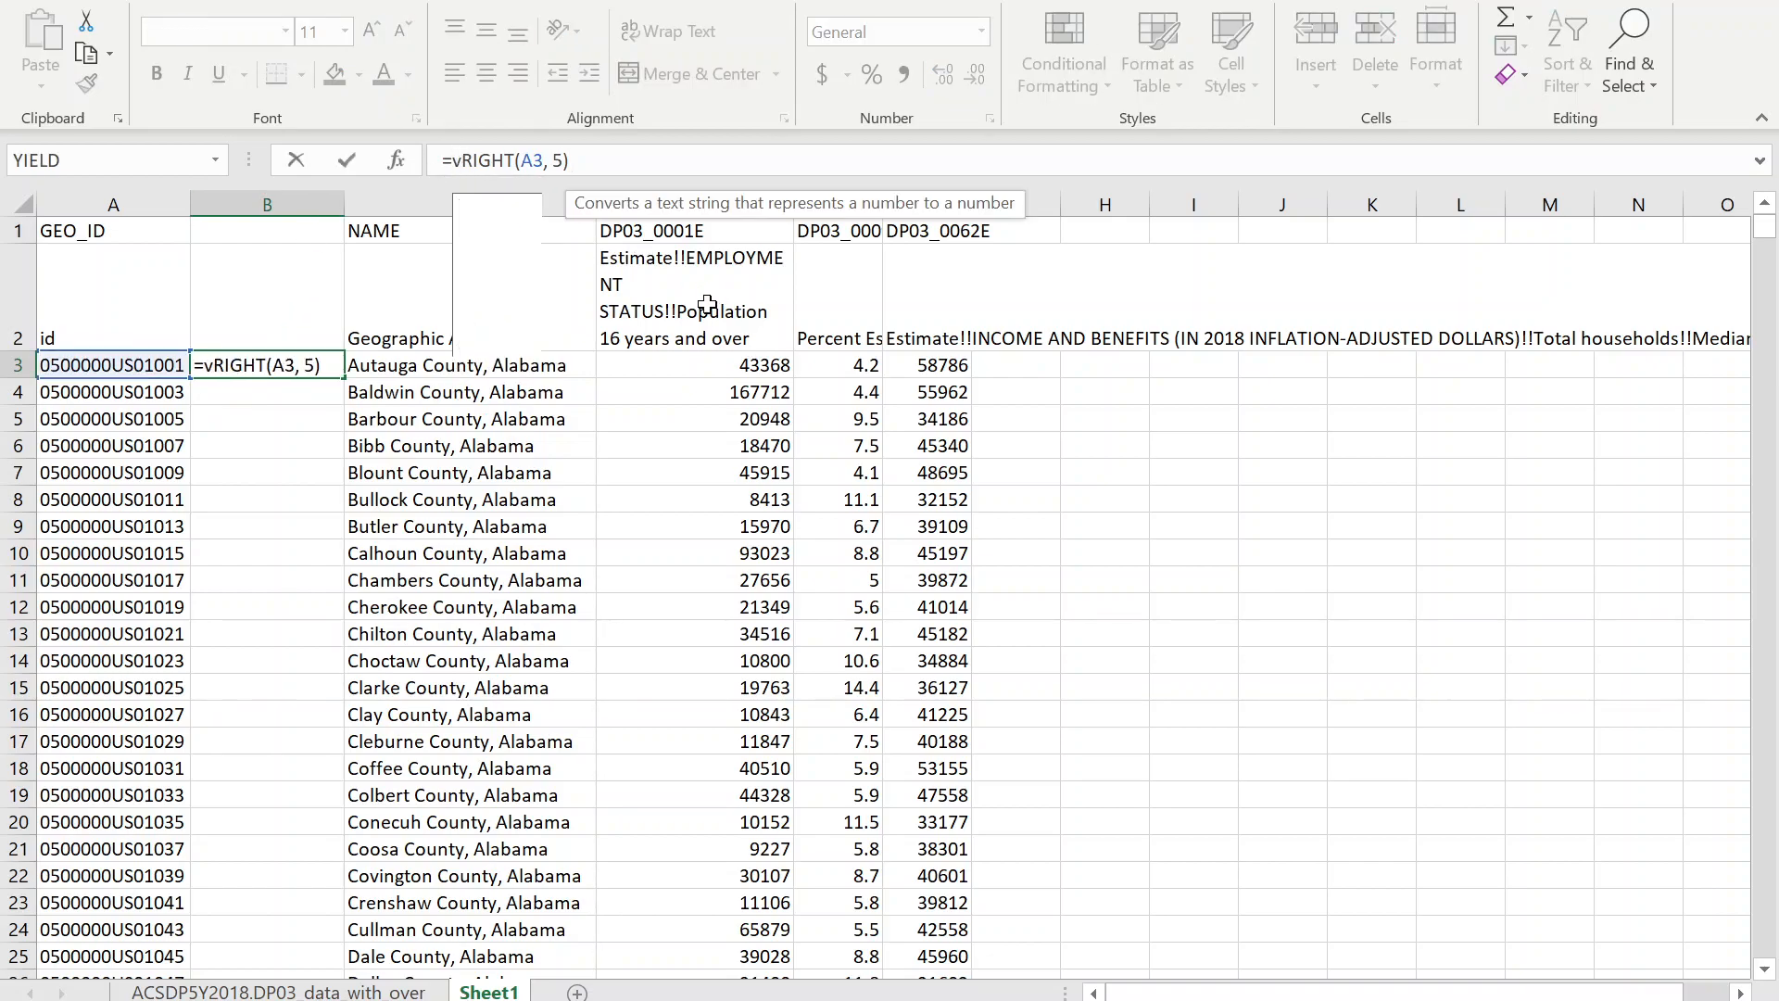
pyautogui.press('Tab')
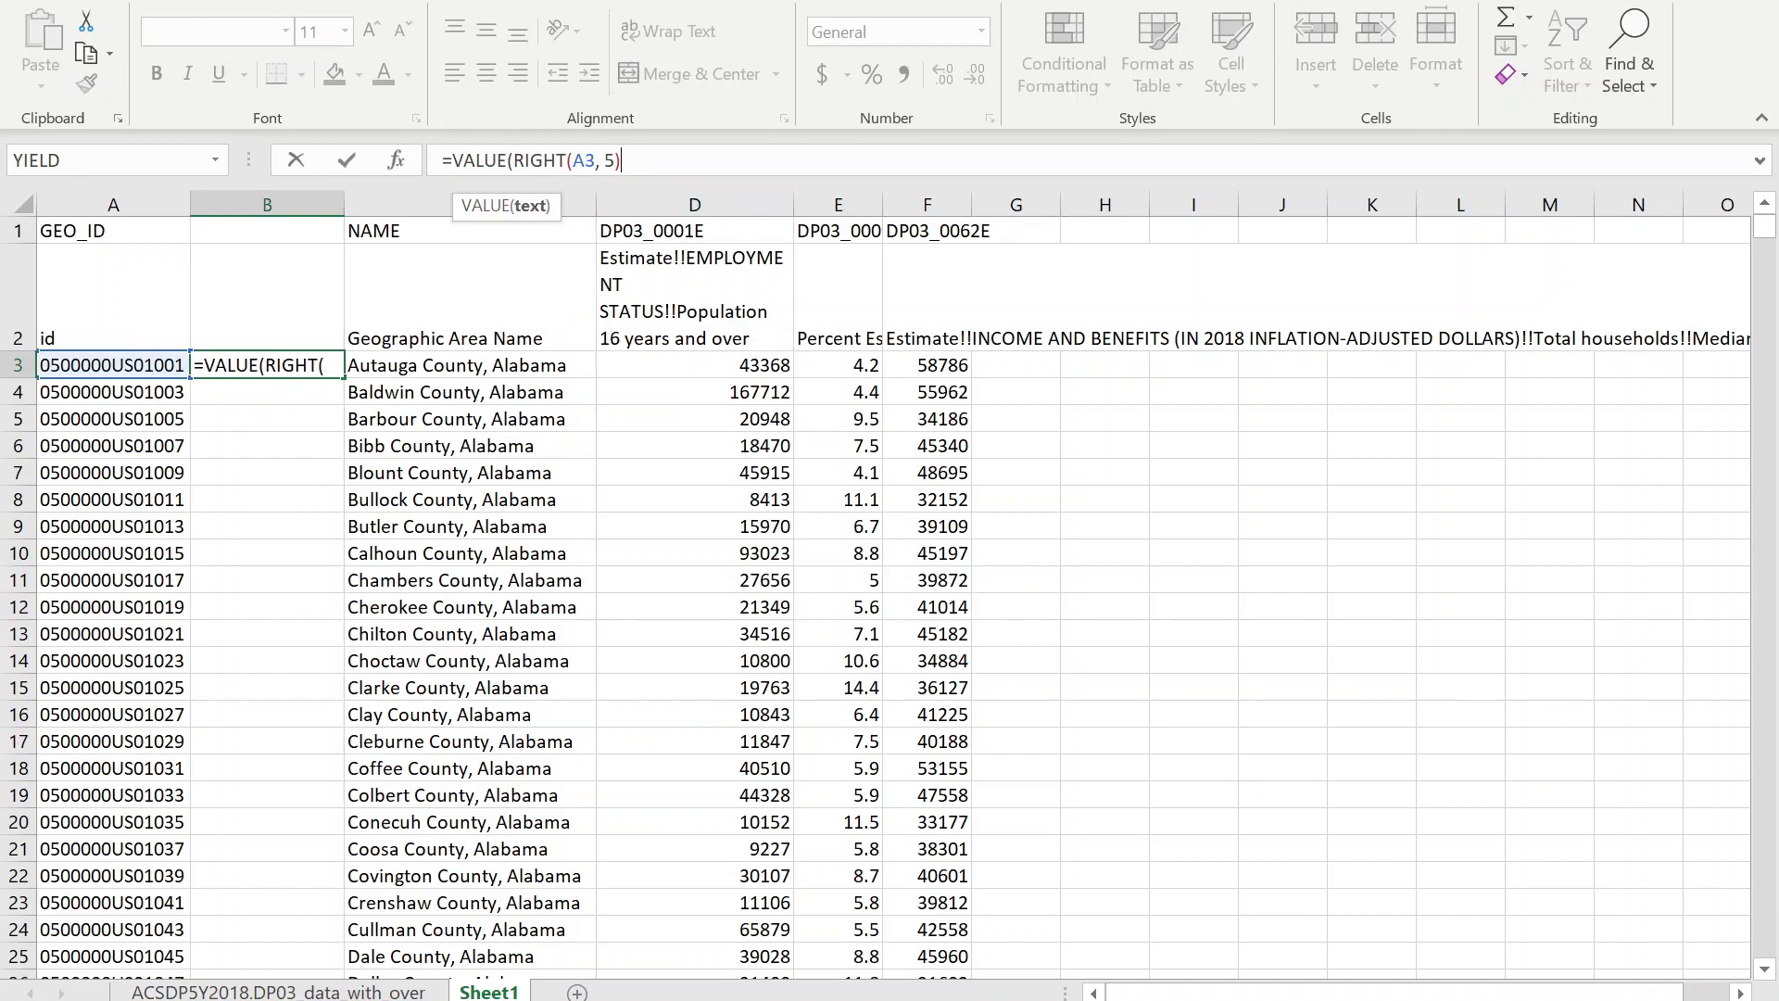
pyautogui.write(')')
pyautogui.press('Return')
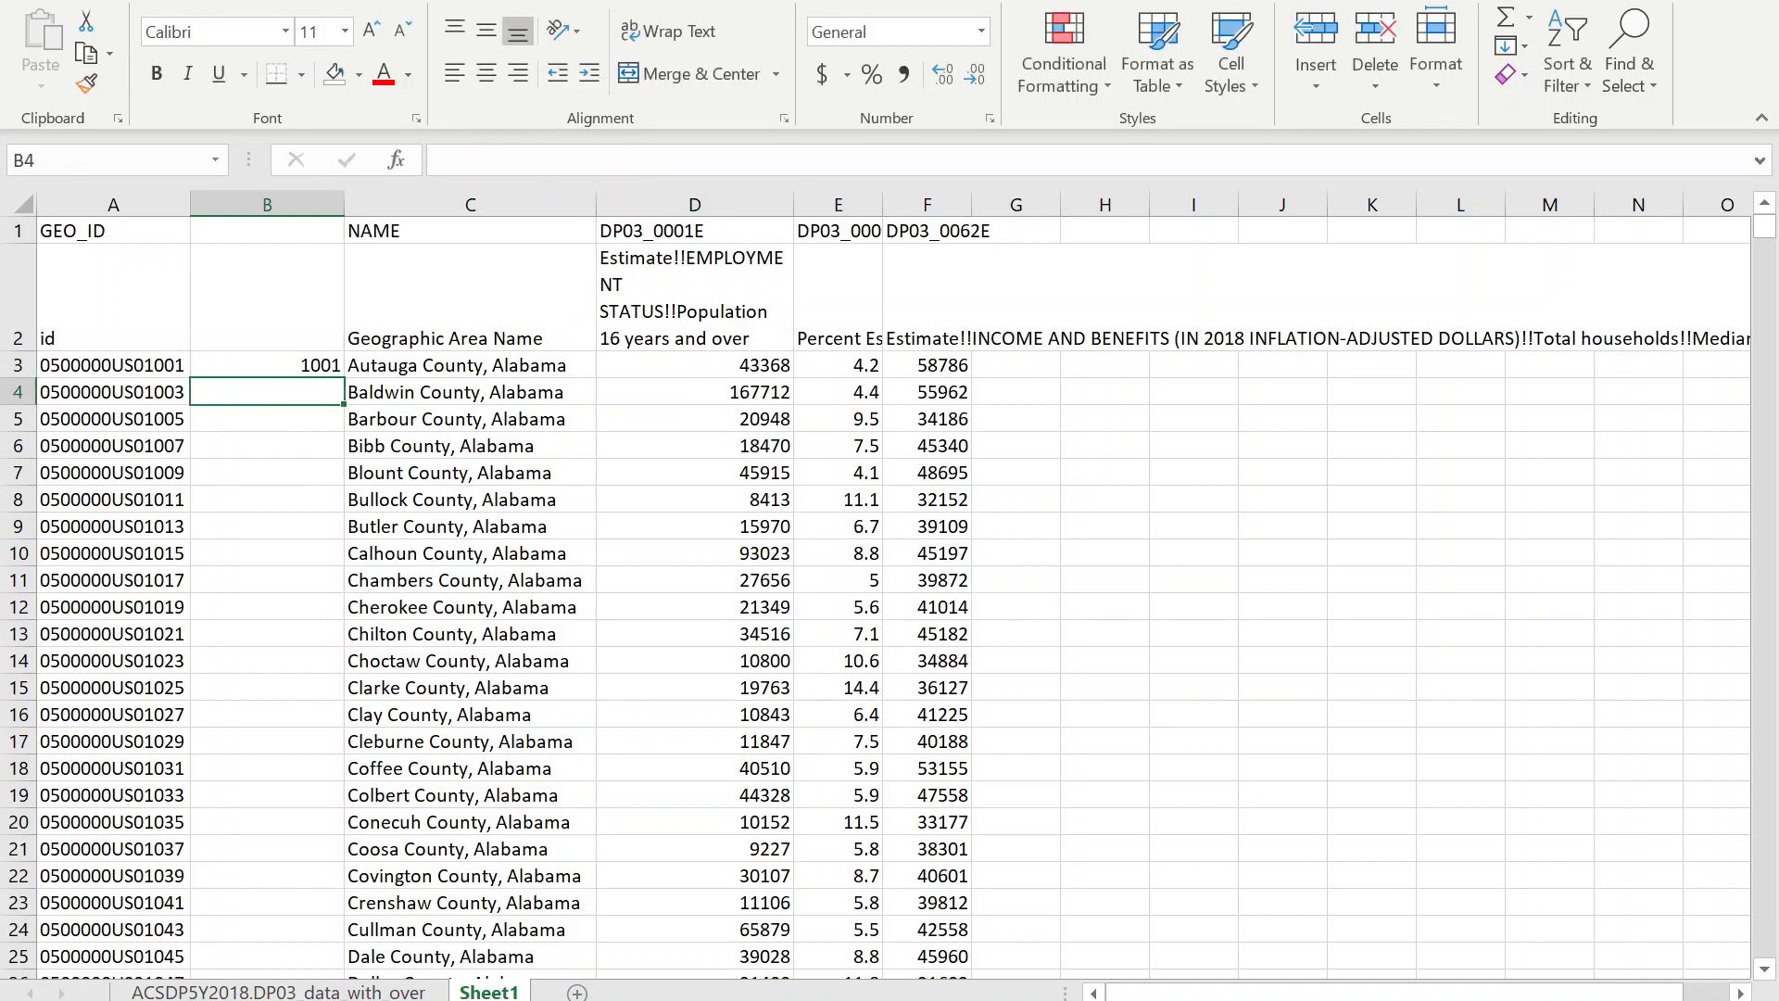
# Fill the B3 formula down column B for all counties and label the column fips in B2.
pyautogui.click(337, 367)
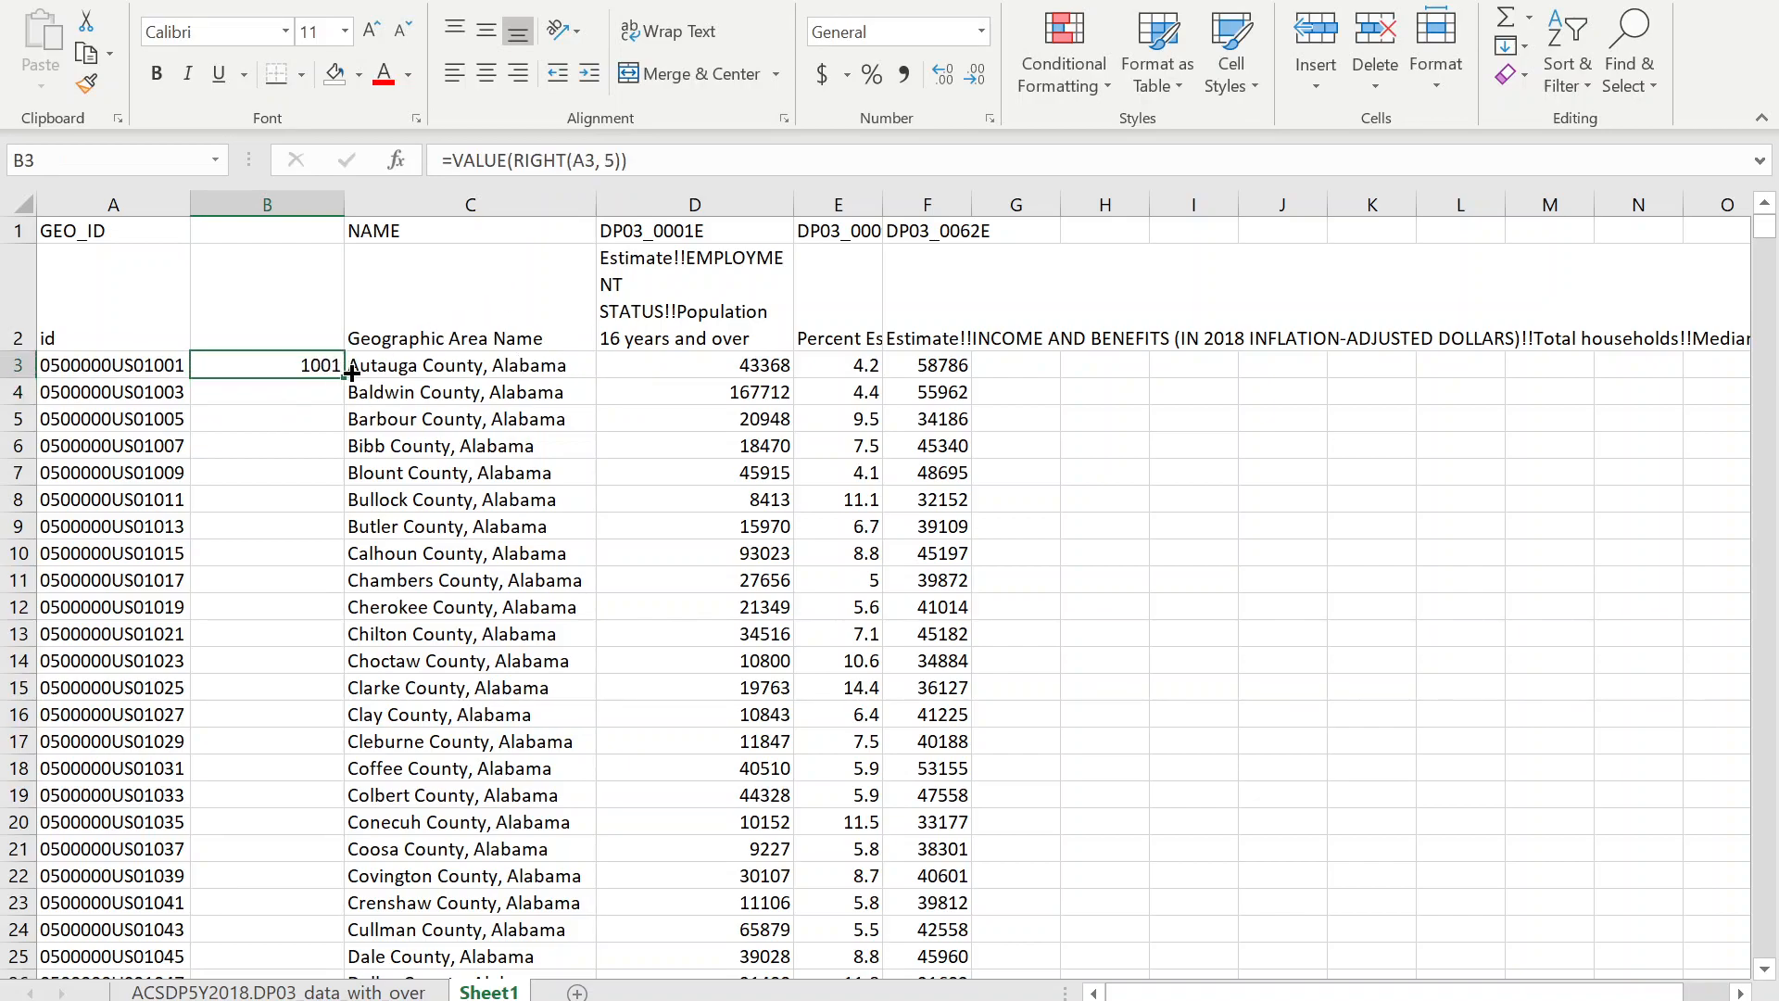
pyautogui.doubleClick(349, 371)
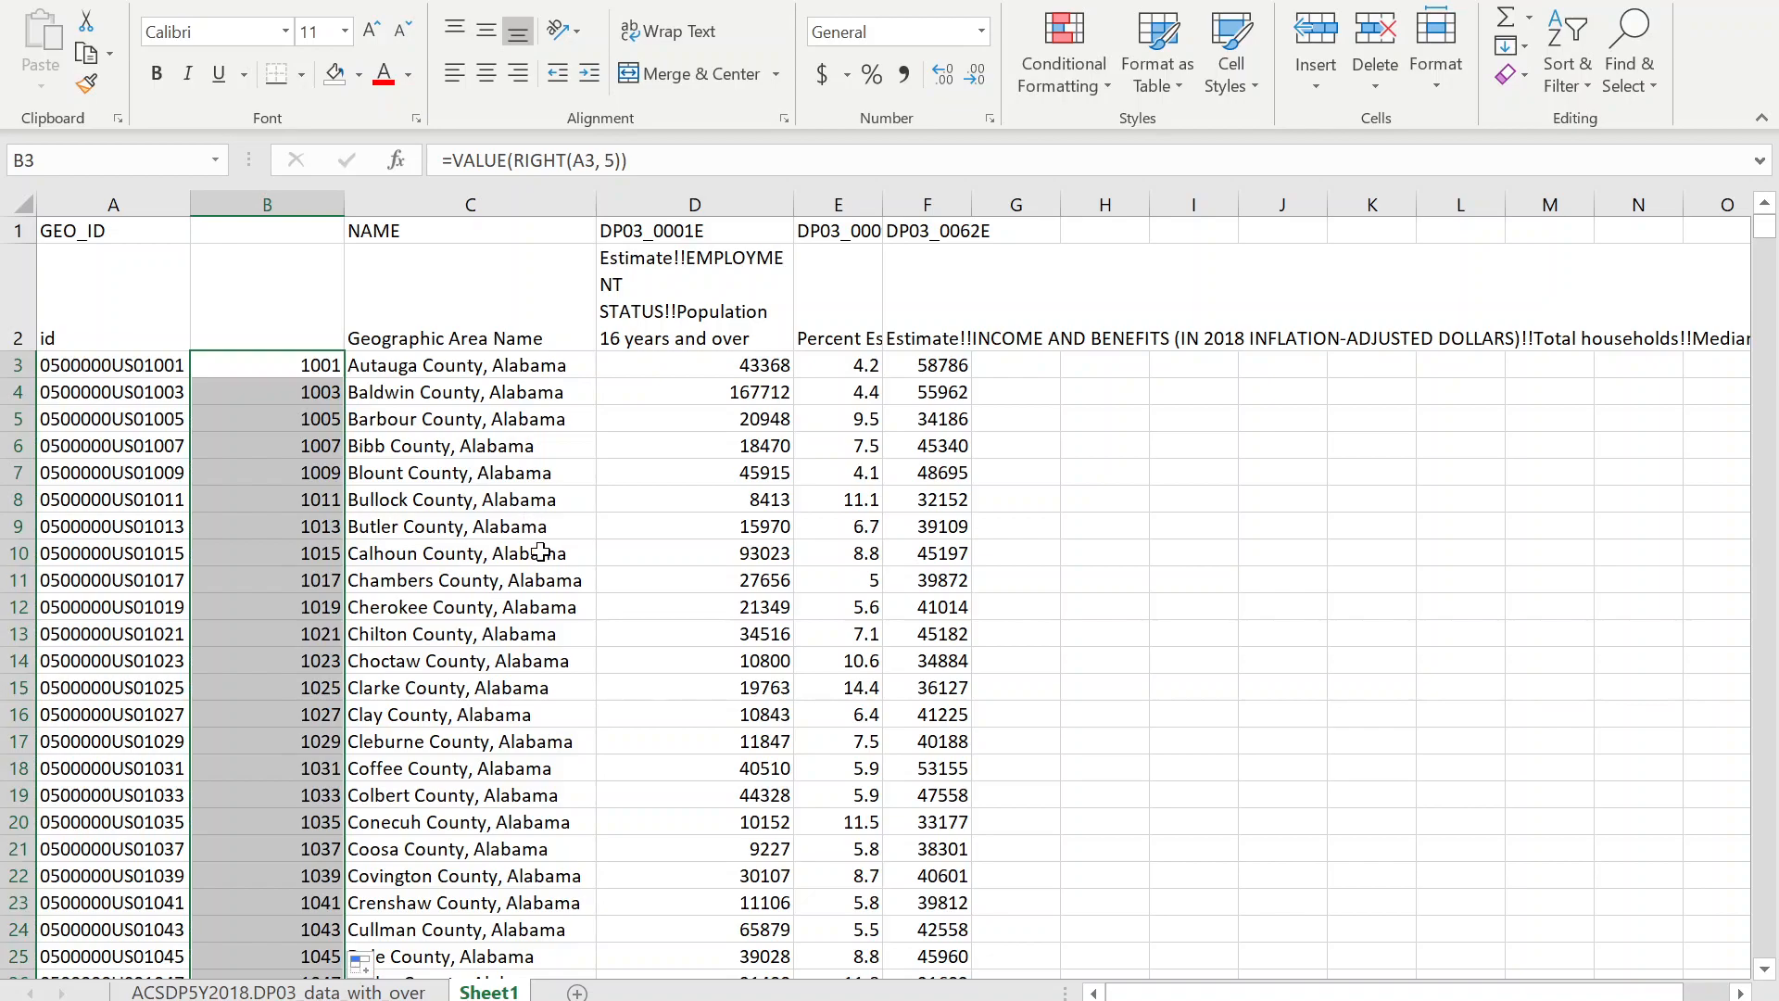
pyautogui.click(217, 313)
pyautogui.write('fips')
pyautogui.press('Return')
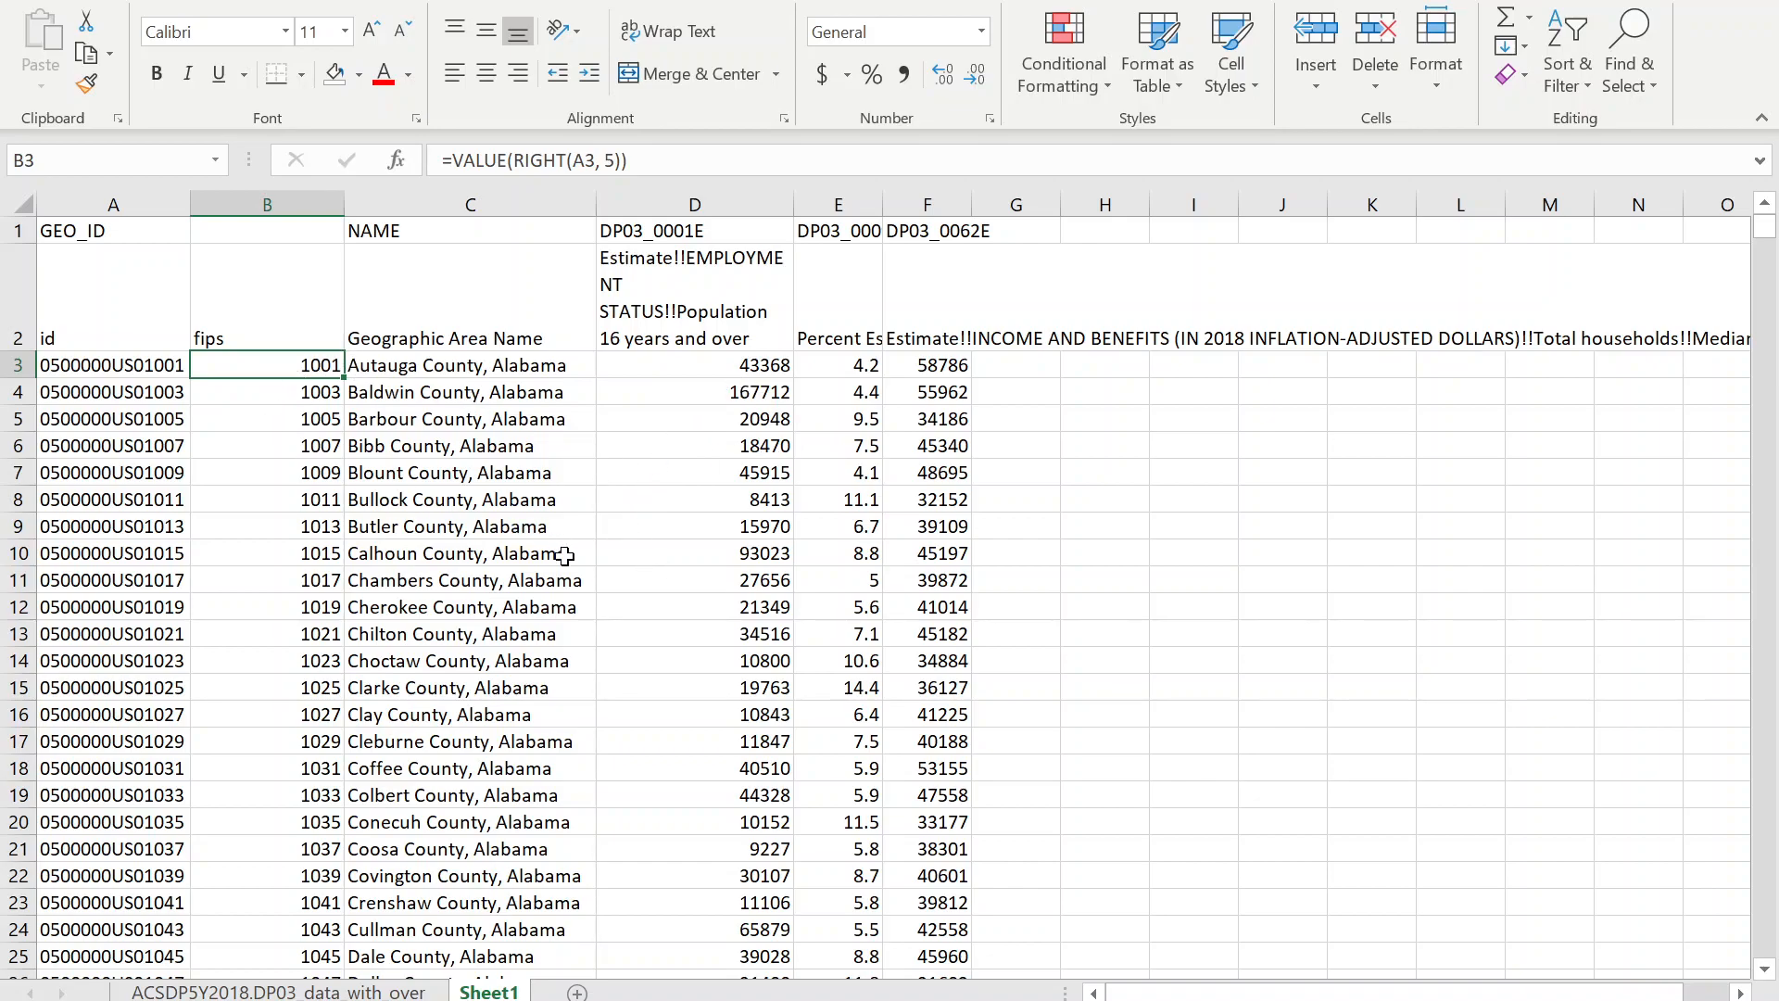
# Switch to the ALL_2020 workbook and insert a blank row above the Ohio and Kentucky Market heading on Sheet3.
pyautogui.hotkey('alt', 'Tab')
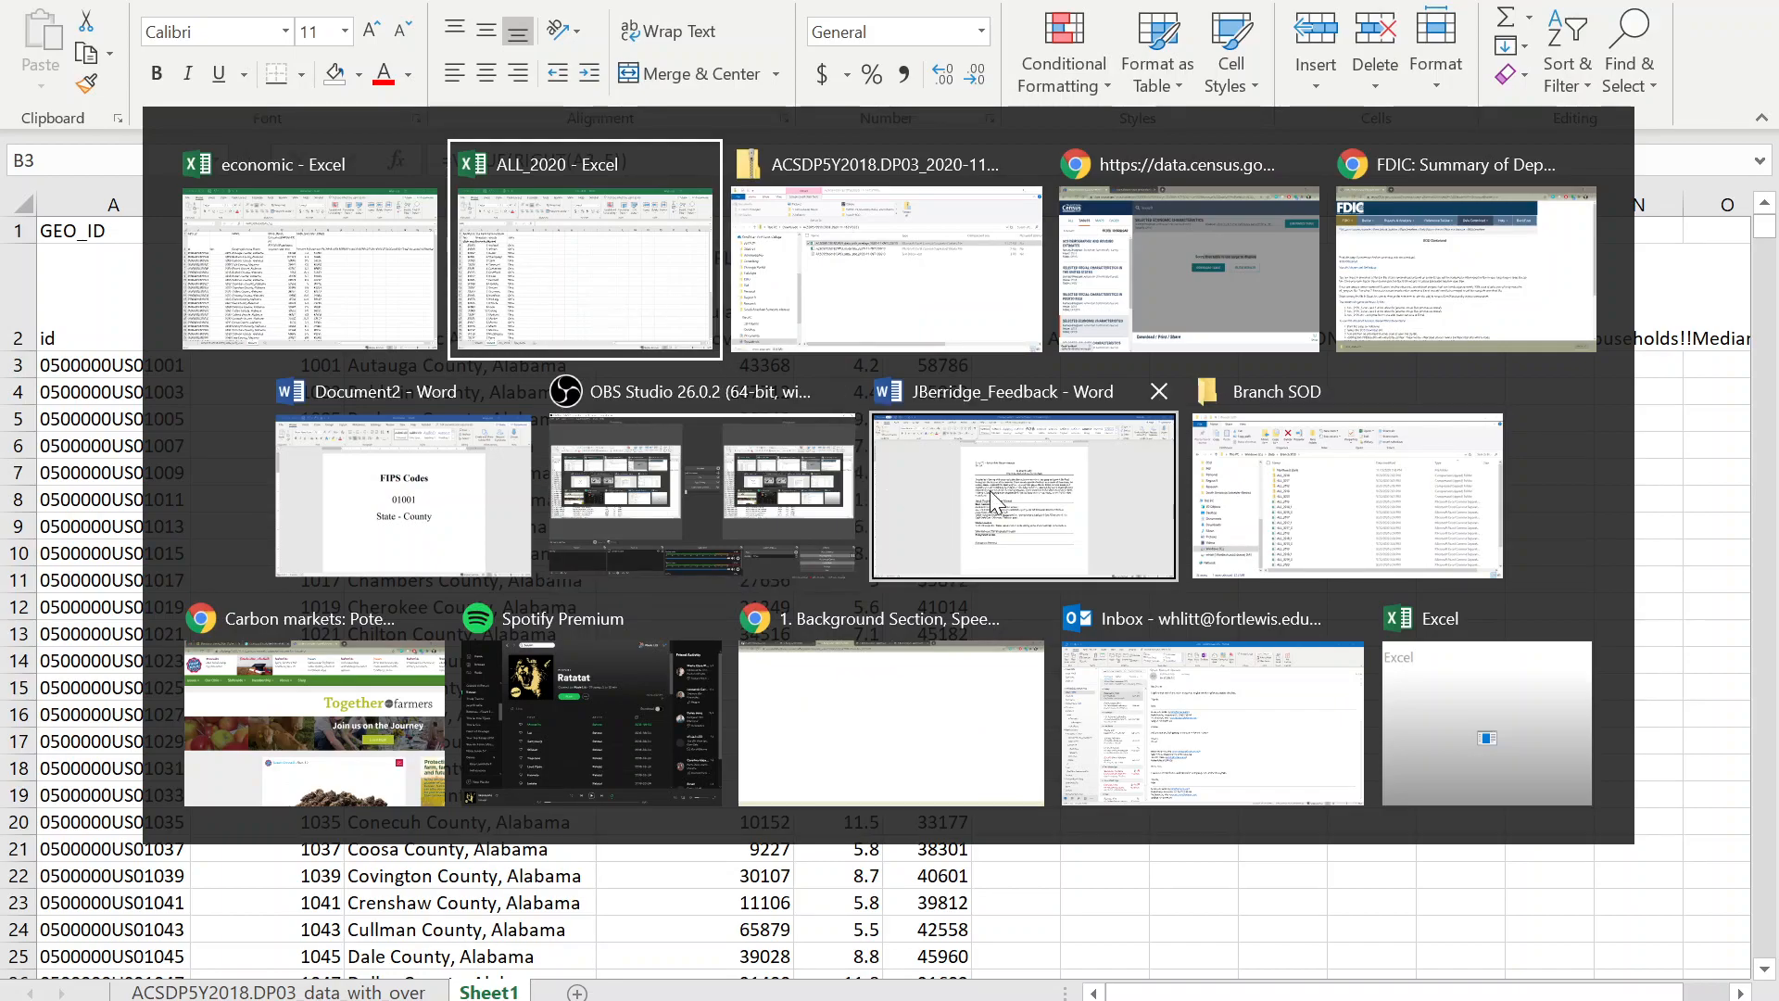
pyautogui.click(714, 332)
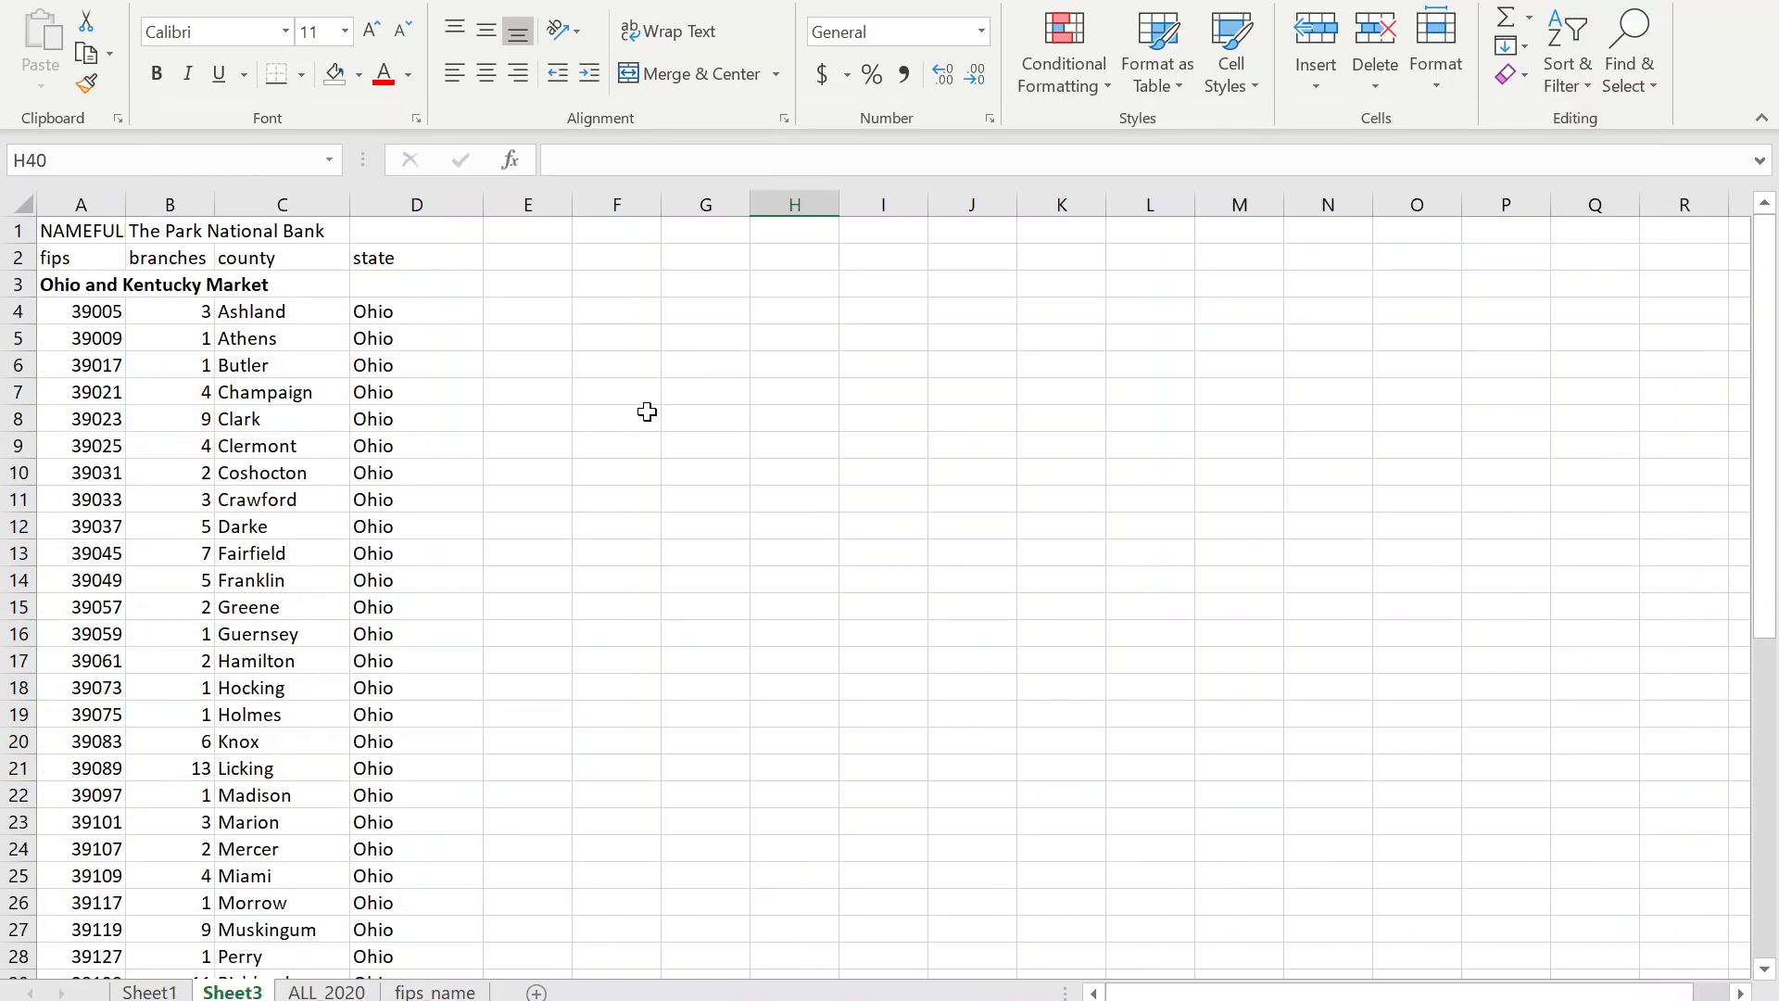
pyautogui.click(621, 402)
pyautogui.moveTo(59, 283); pyautogui.dragTo(436, 527)
pyautogui.moveTo(520, 423); pyautogui.dragTo(259, 366)
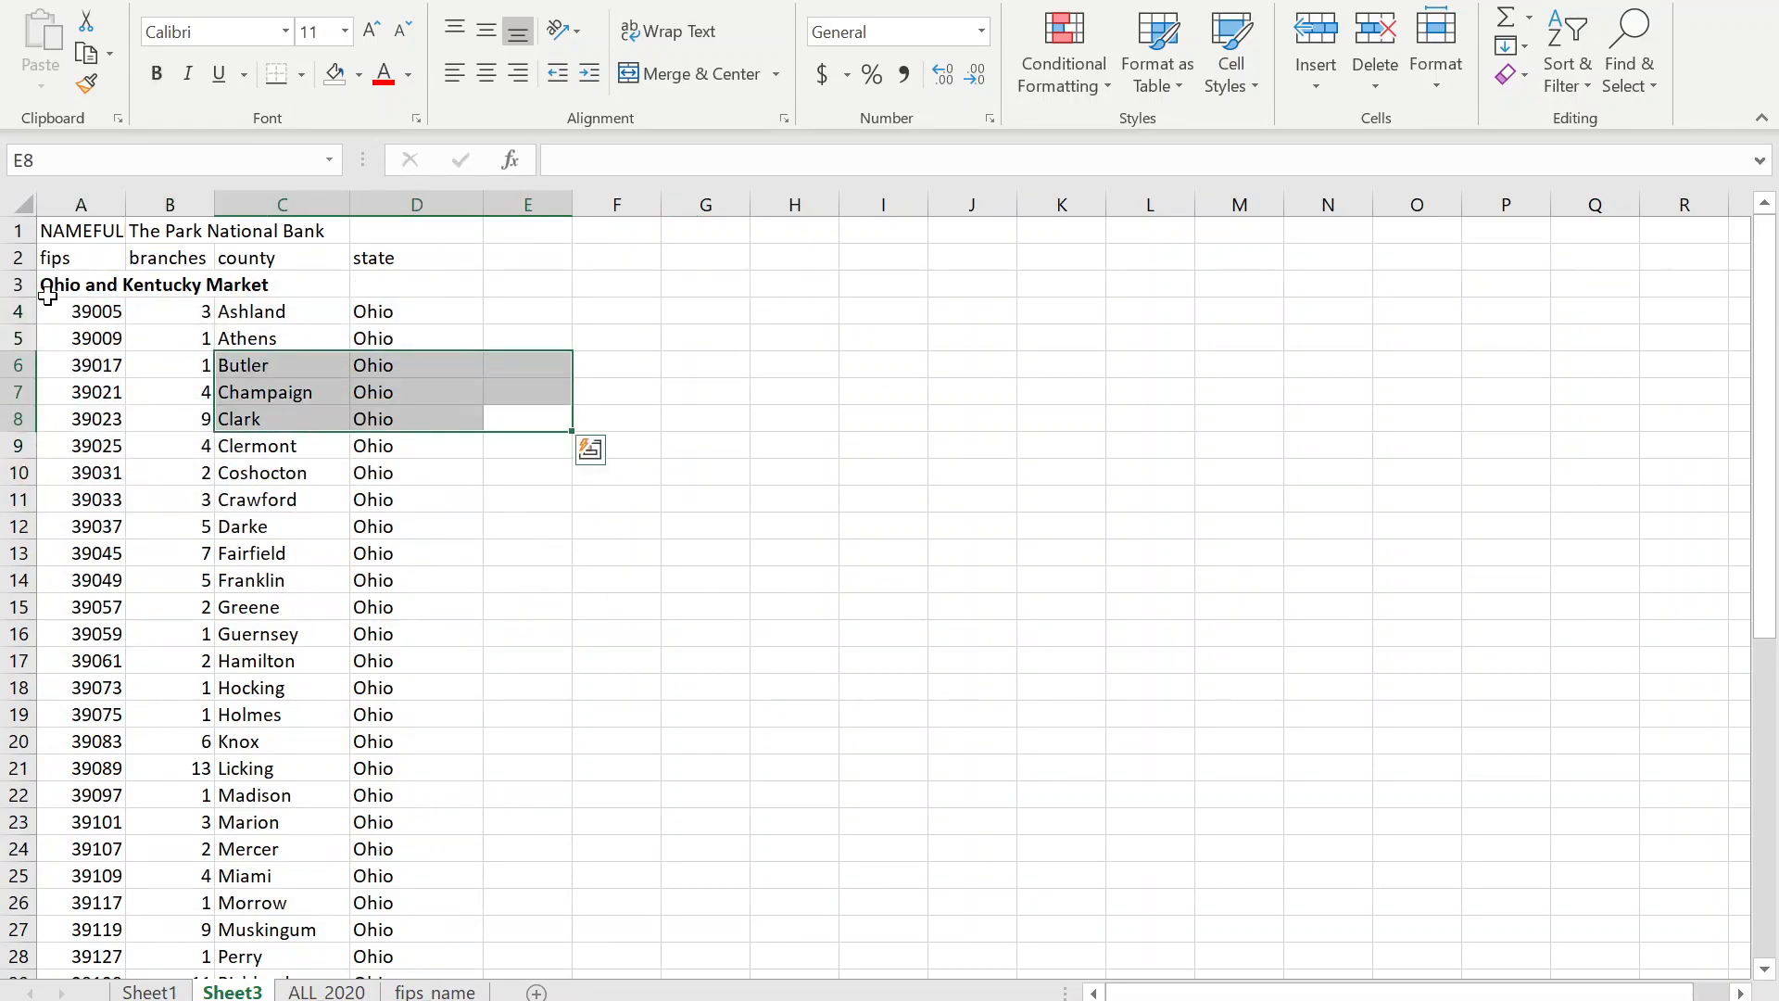
pyautogui.click(92, 328)
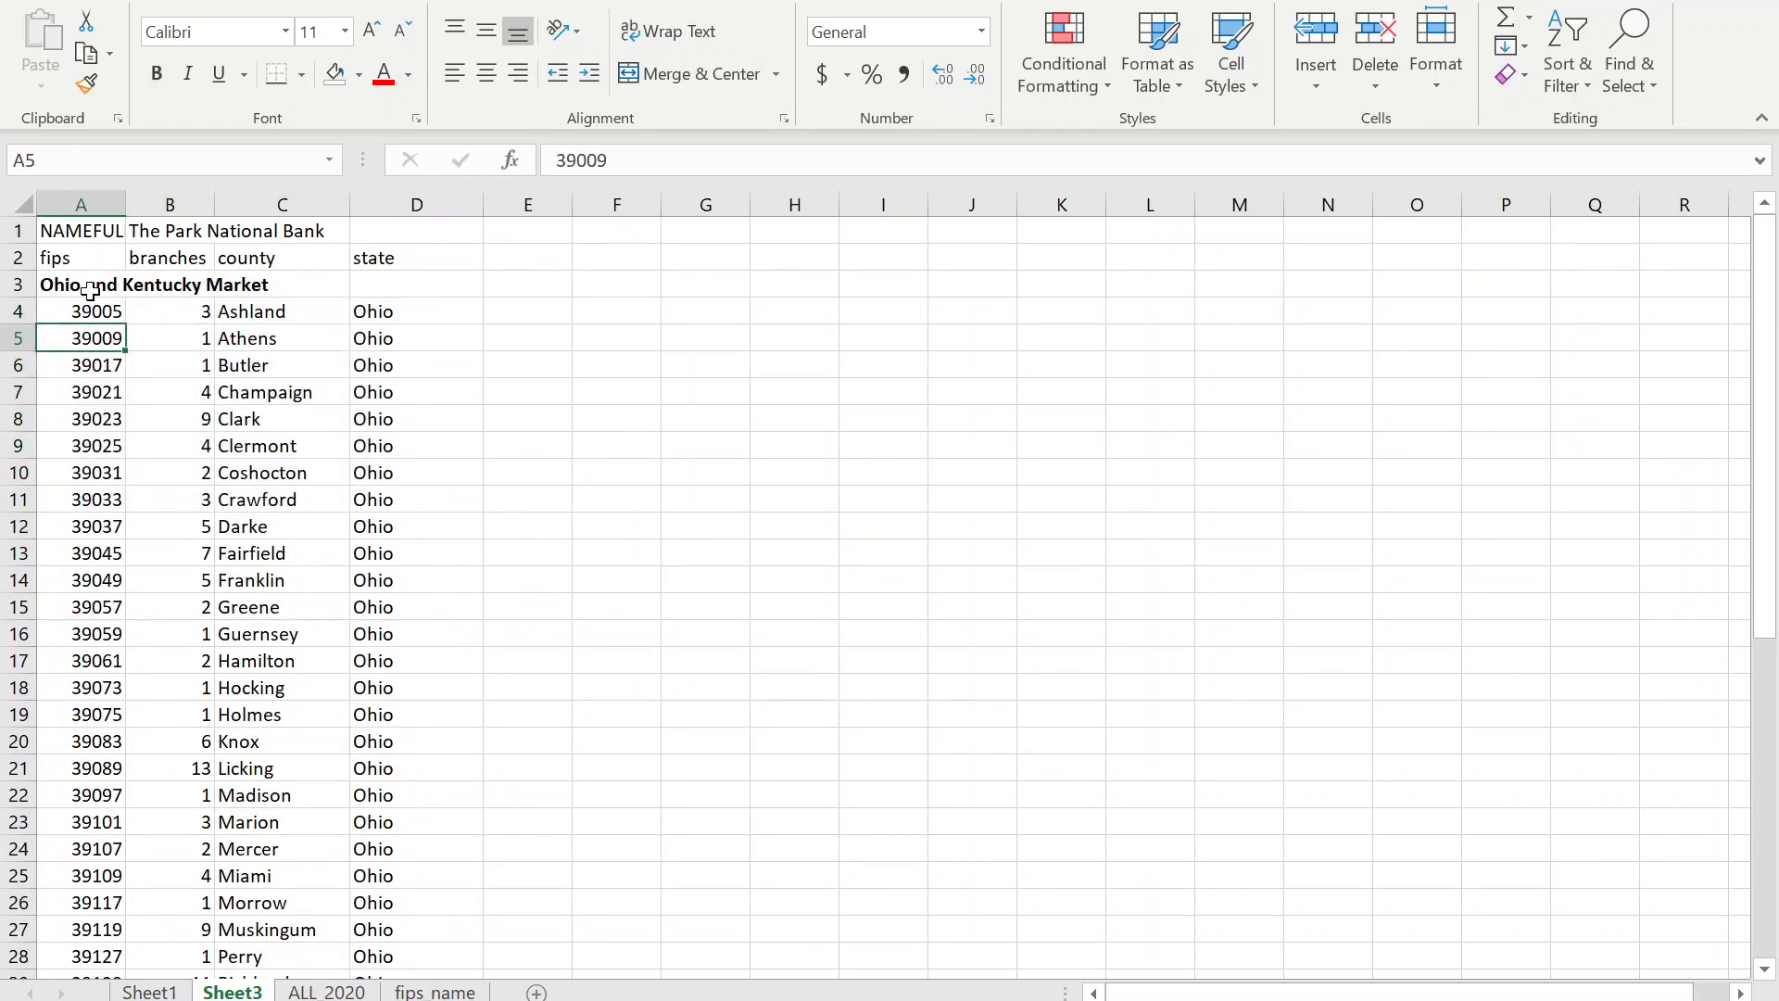
pyautogui.rightClick(12, 285)
pyautogui.click(19, 311)
pyautogui.click(210, 367)
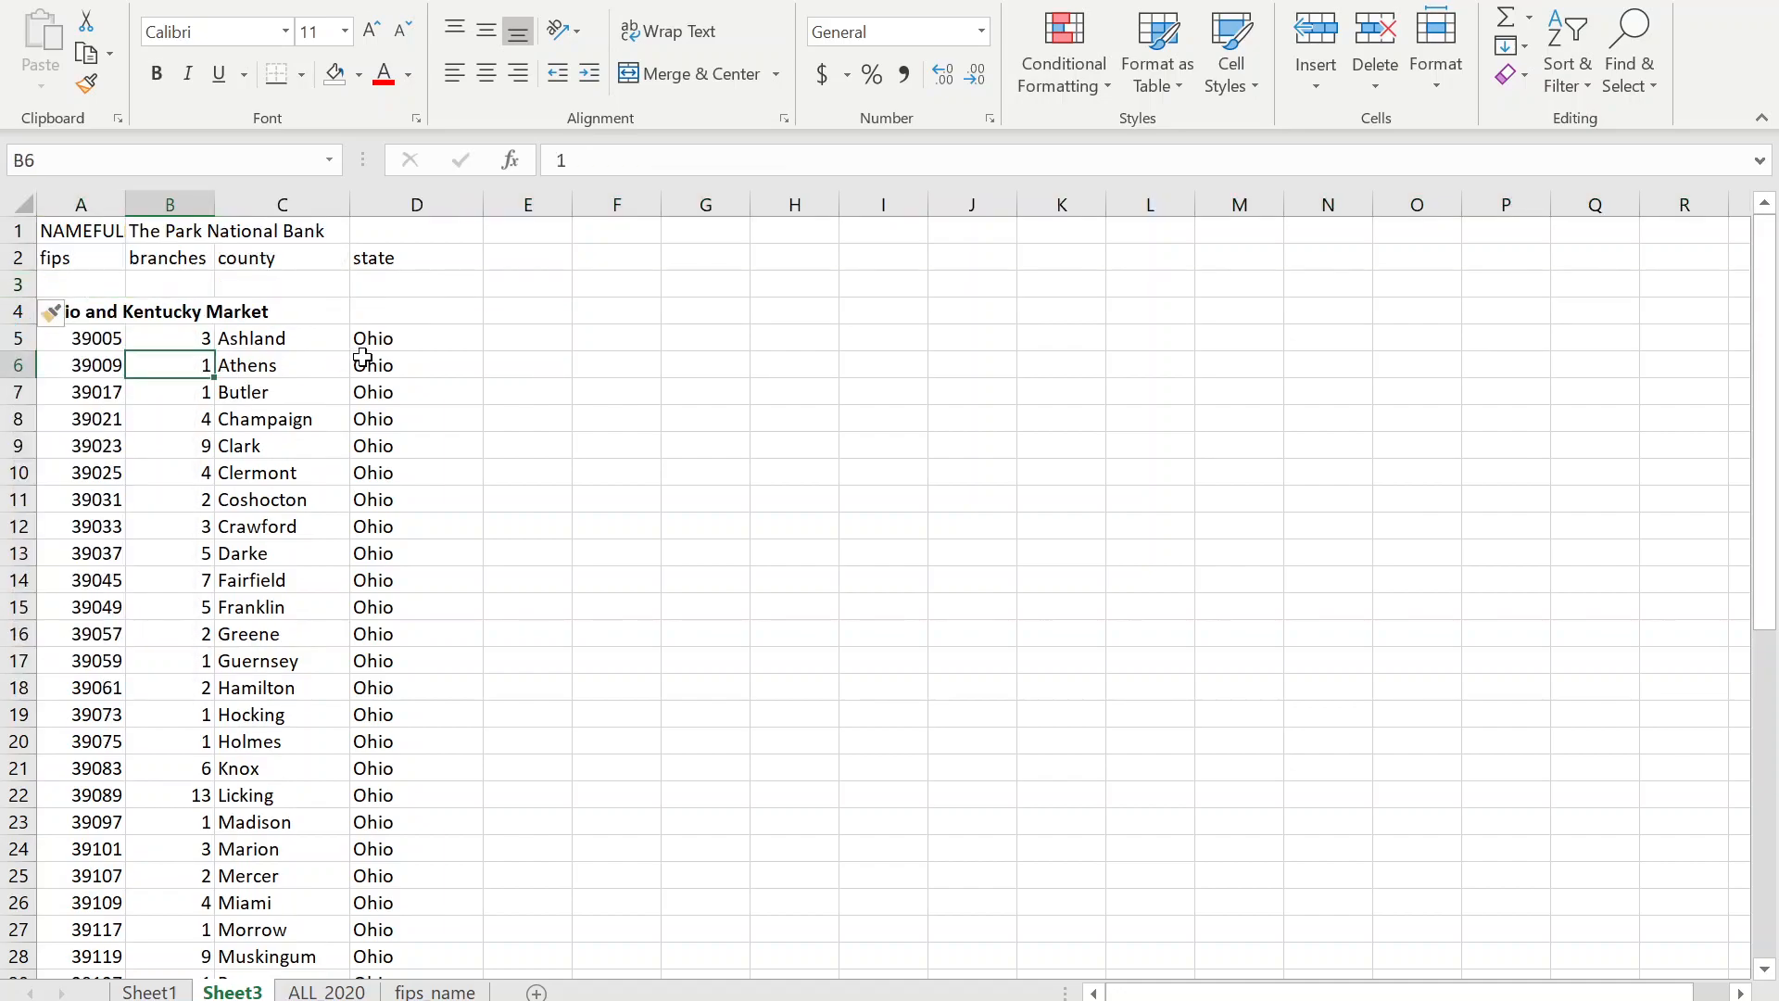
# Enter the headers Adult Population, Unemployment Rate and Median HH Income in E4:G4 and widen columns E to G to fit them.
pyautogui.click(526, 318)
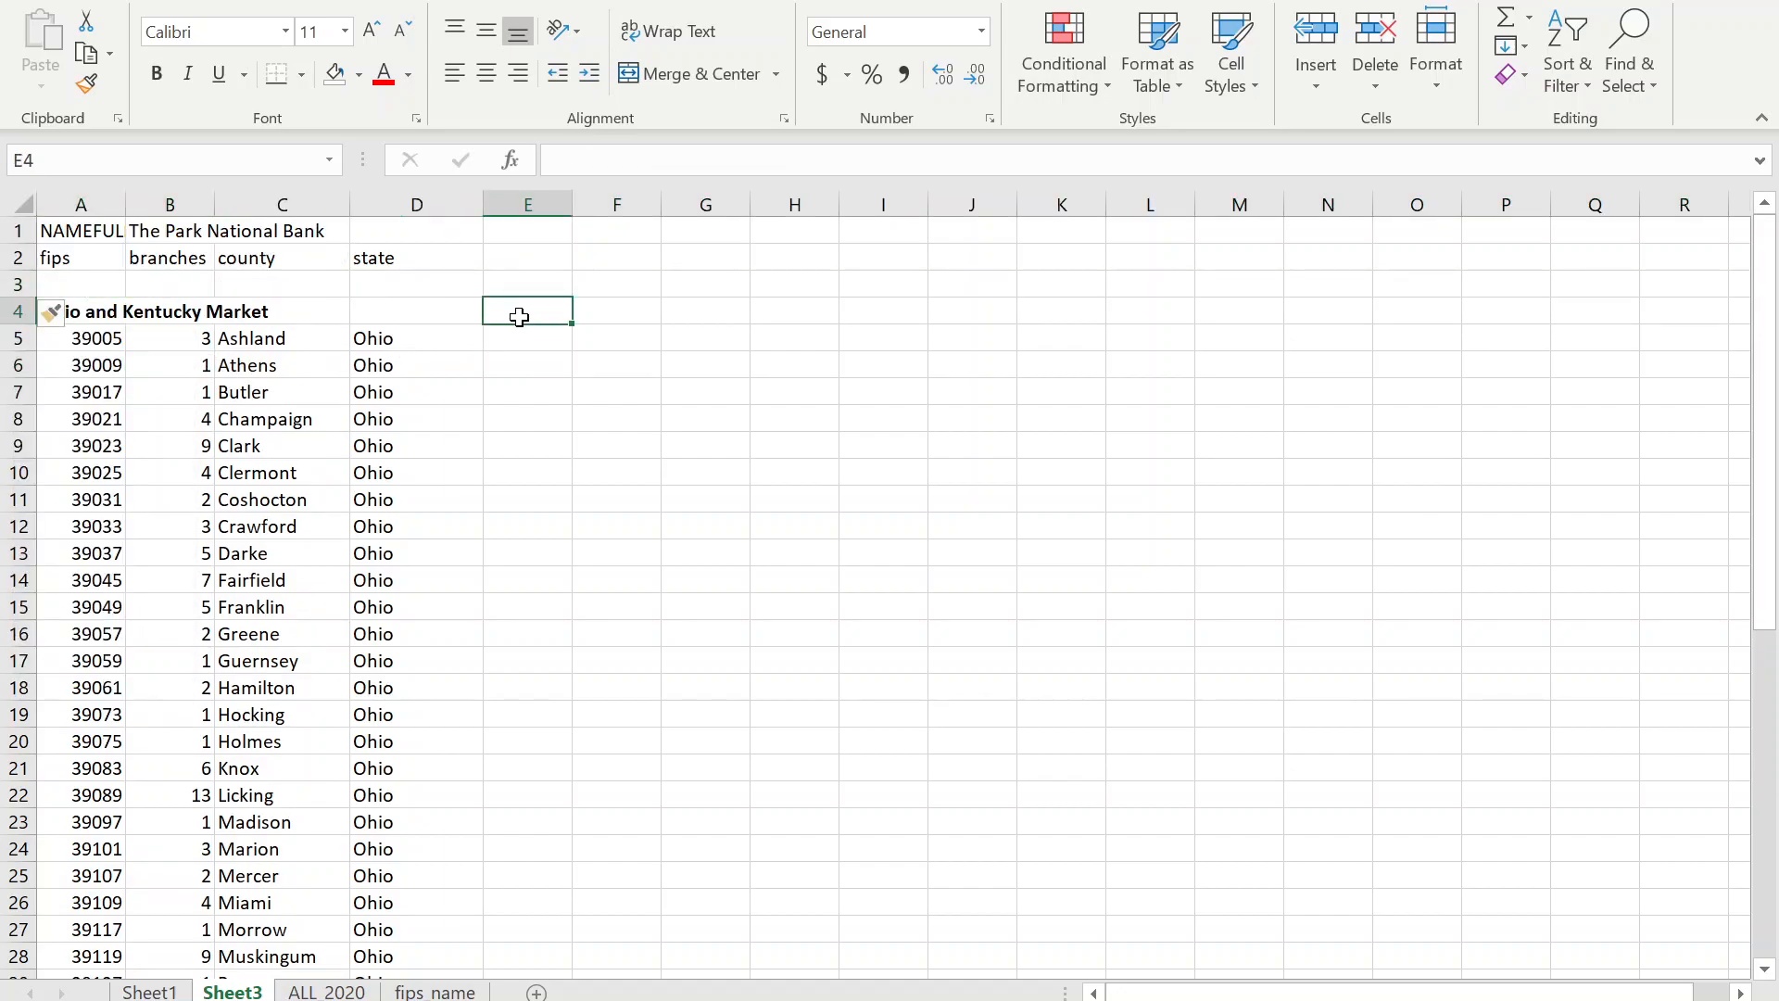
pyautogui.write('I')
pyautogui.press('BackSpace')
pyautogui.write('Adult Population')
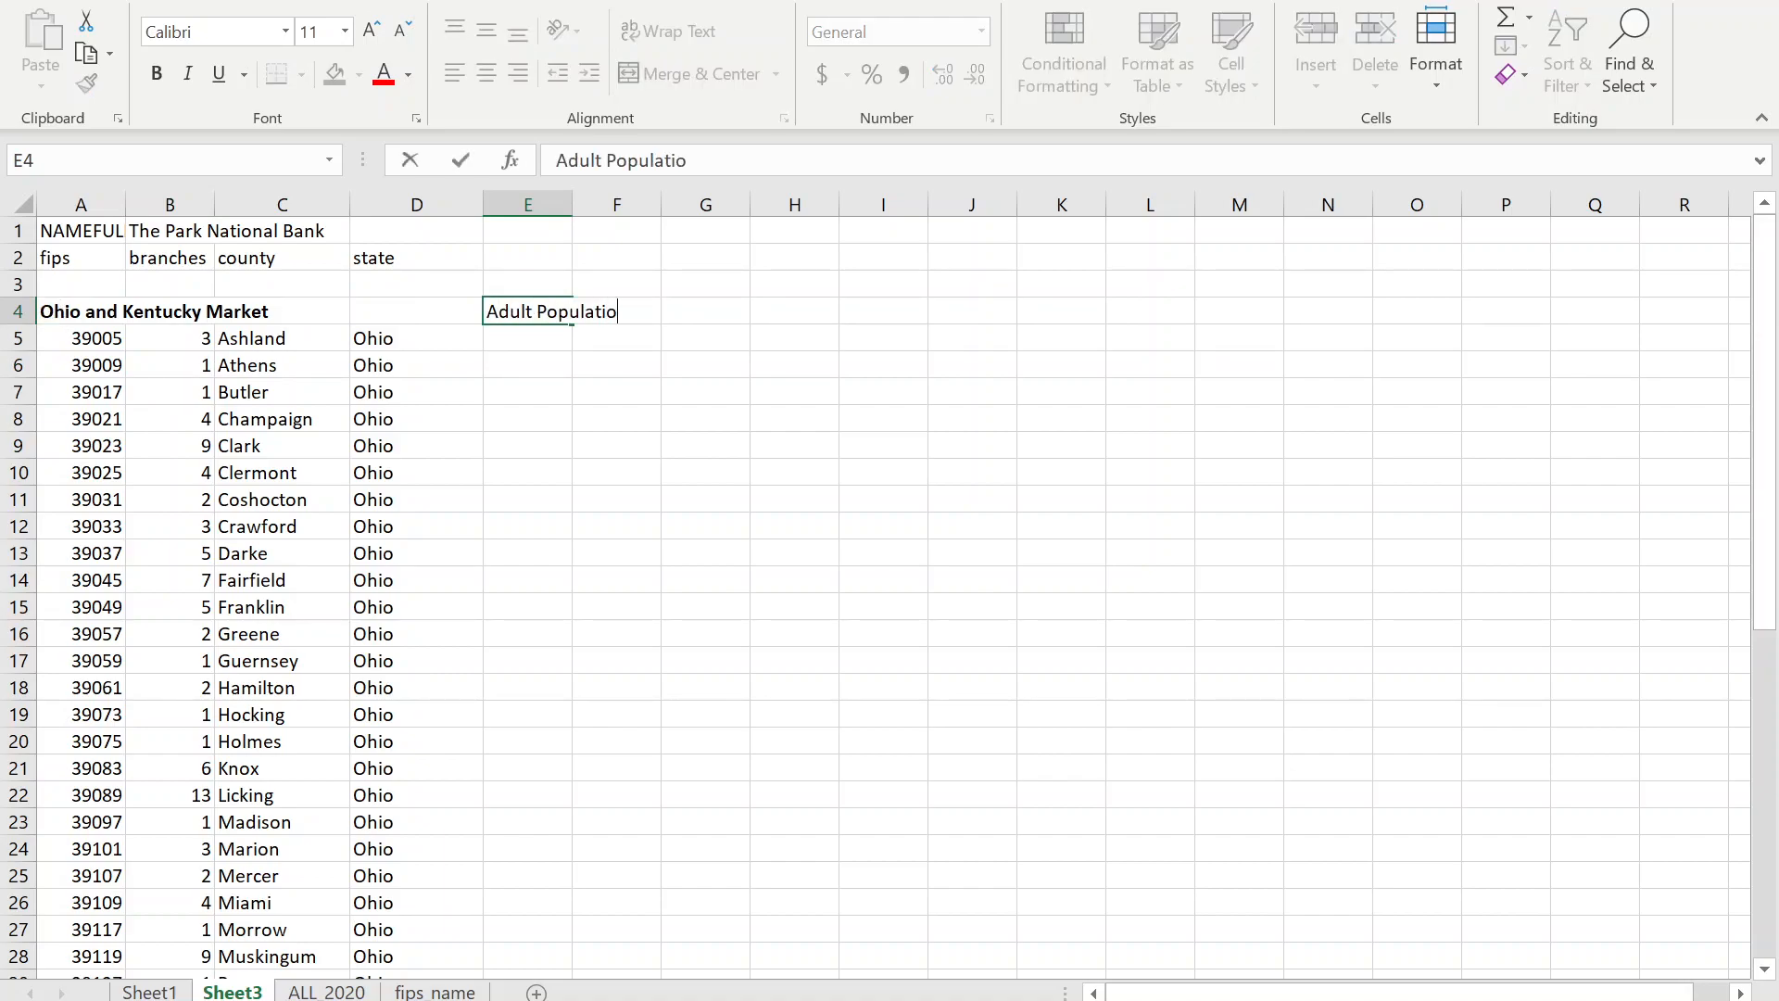
pyautogui.press('Tab')
pyautogui.write('Unemp')
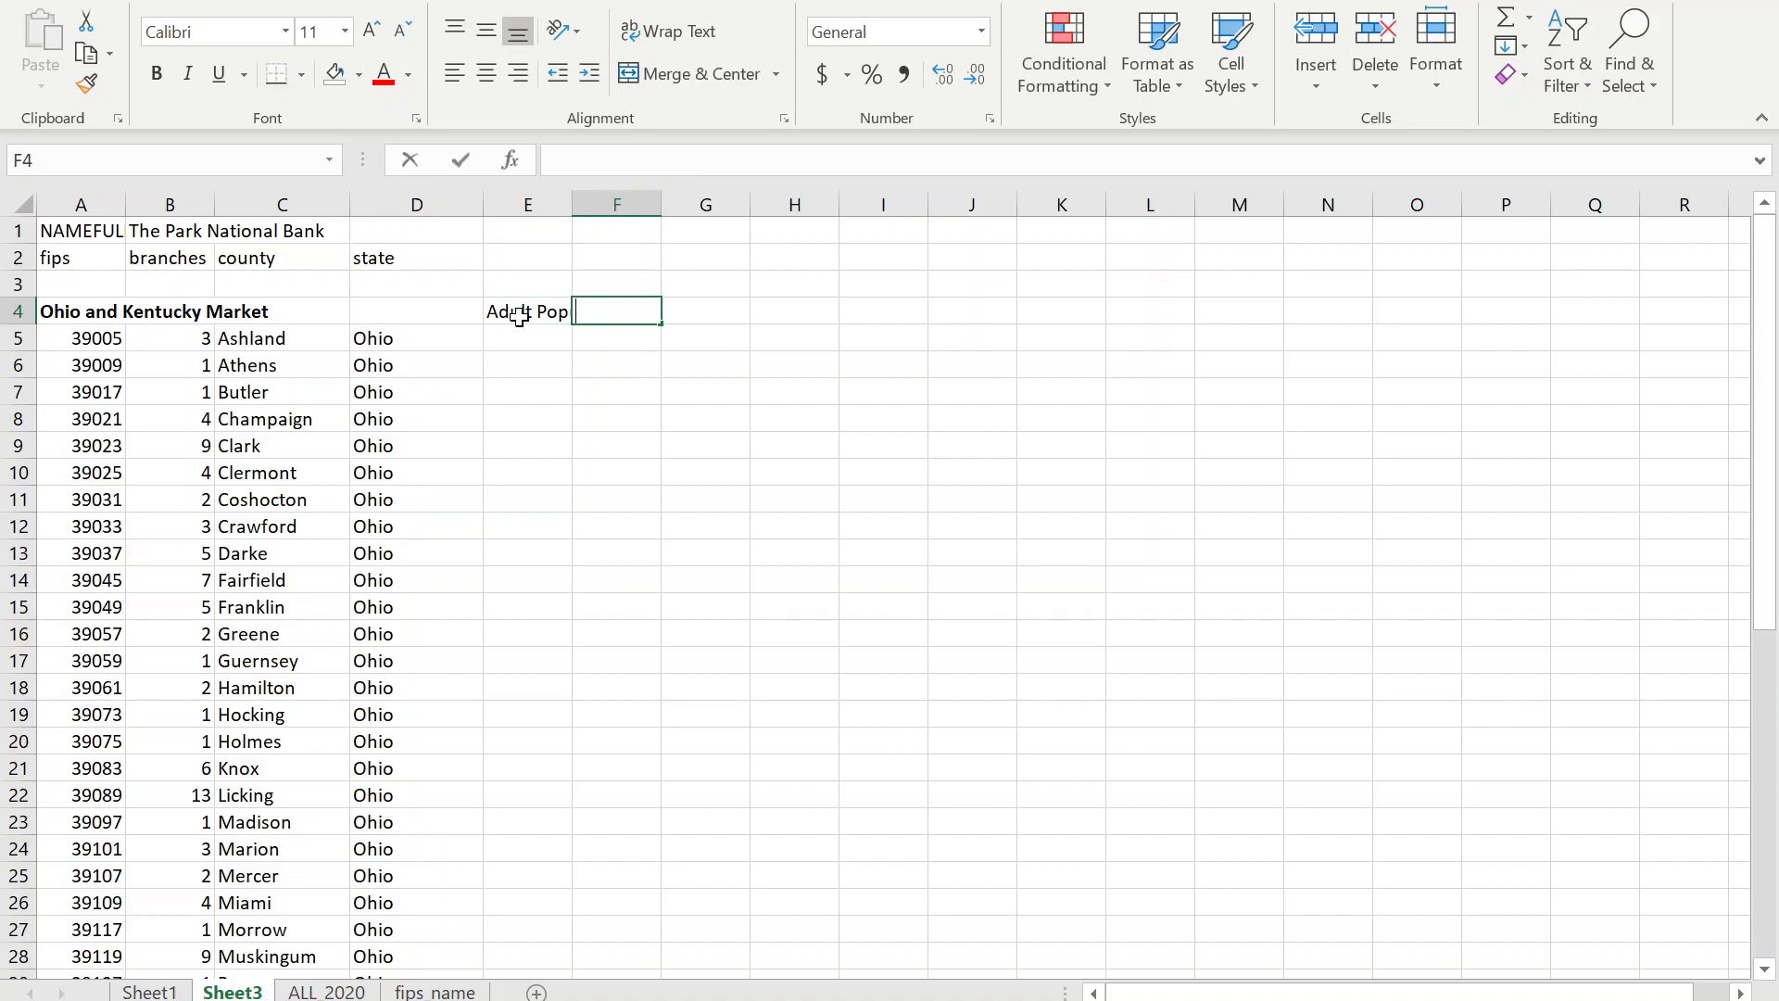
pyautogui.write('loy ')
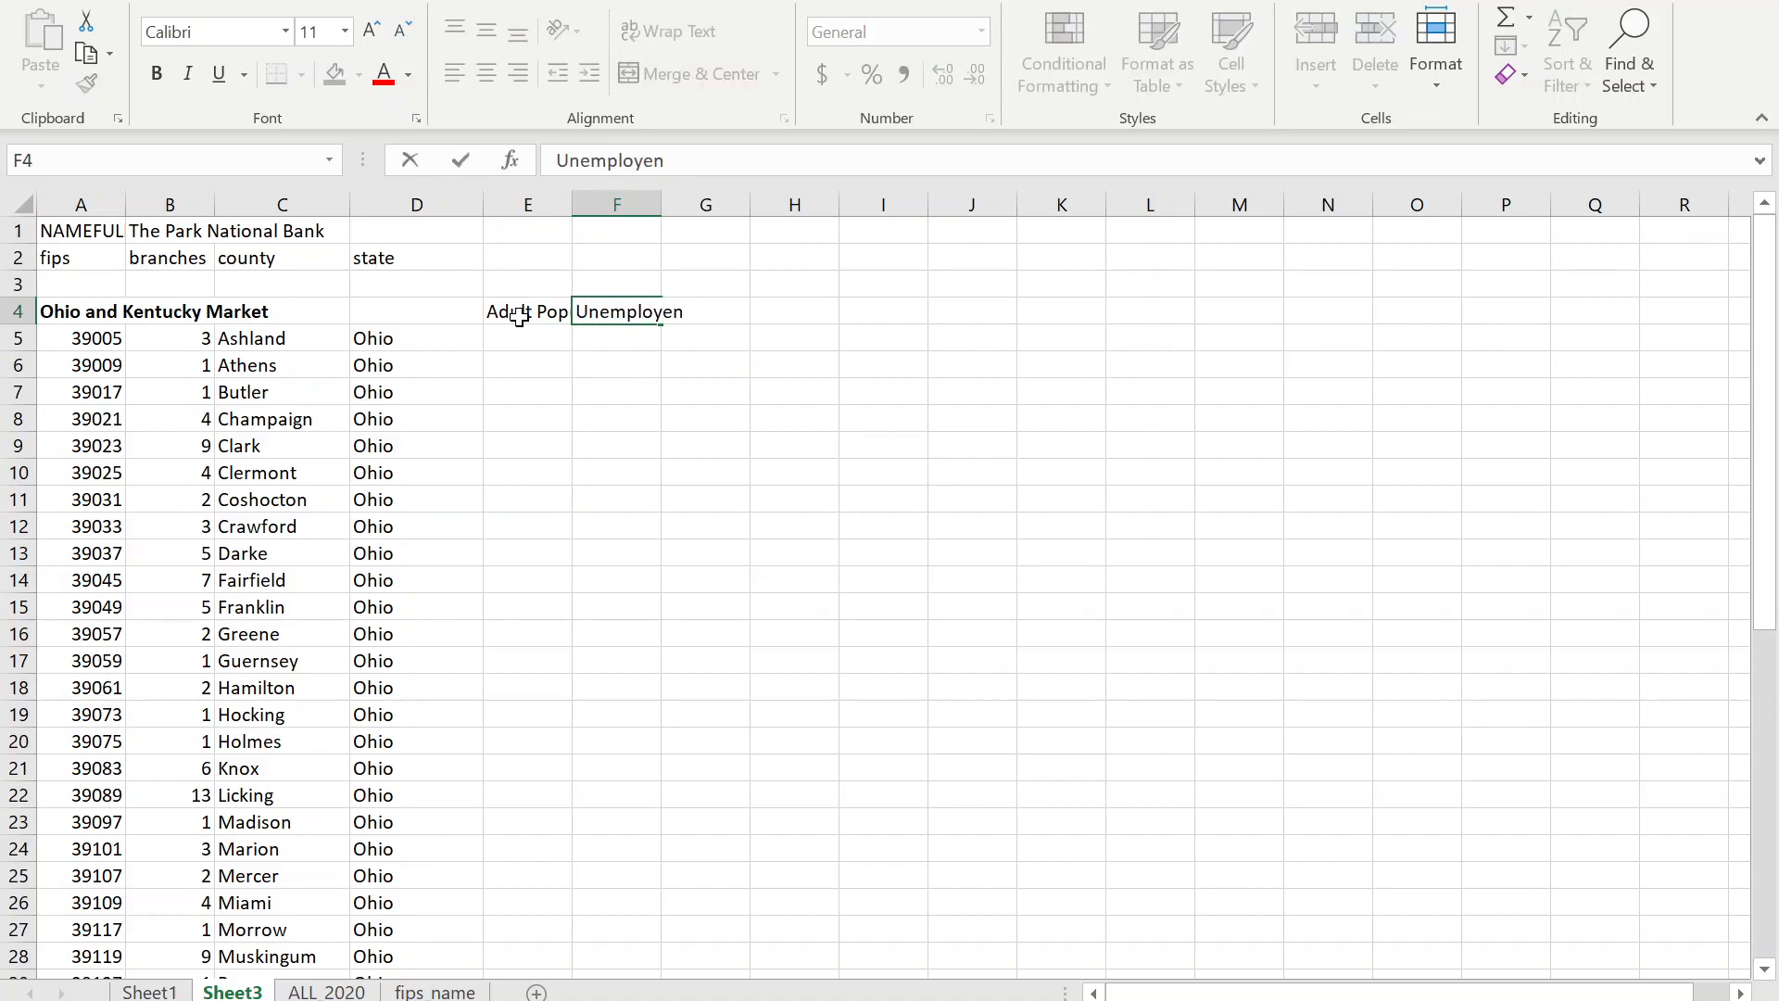
pyautogui.write('ment Rate')
pyautogui.press('Tab')
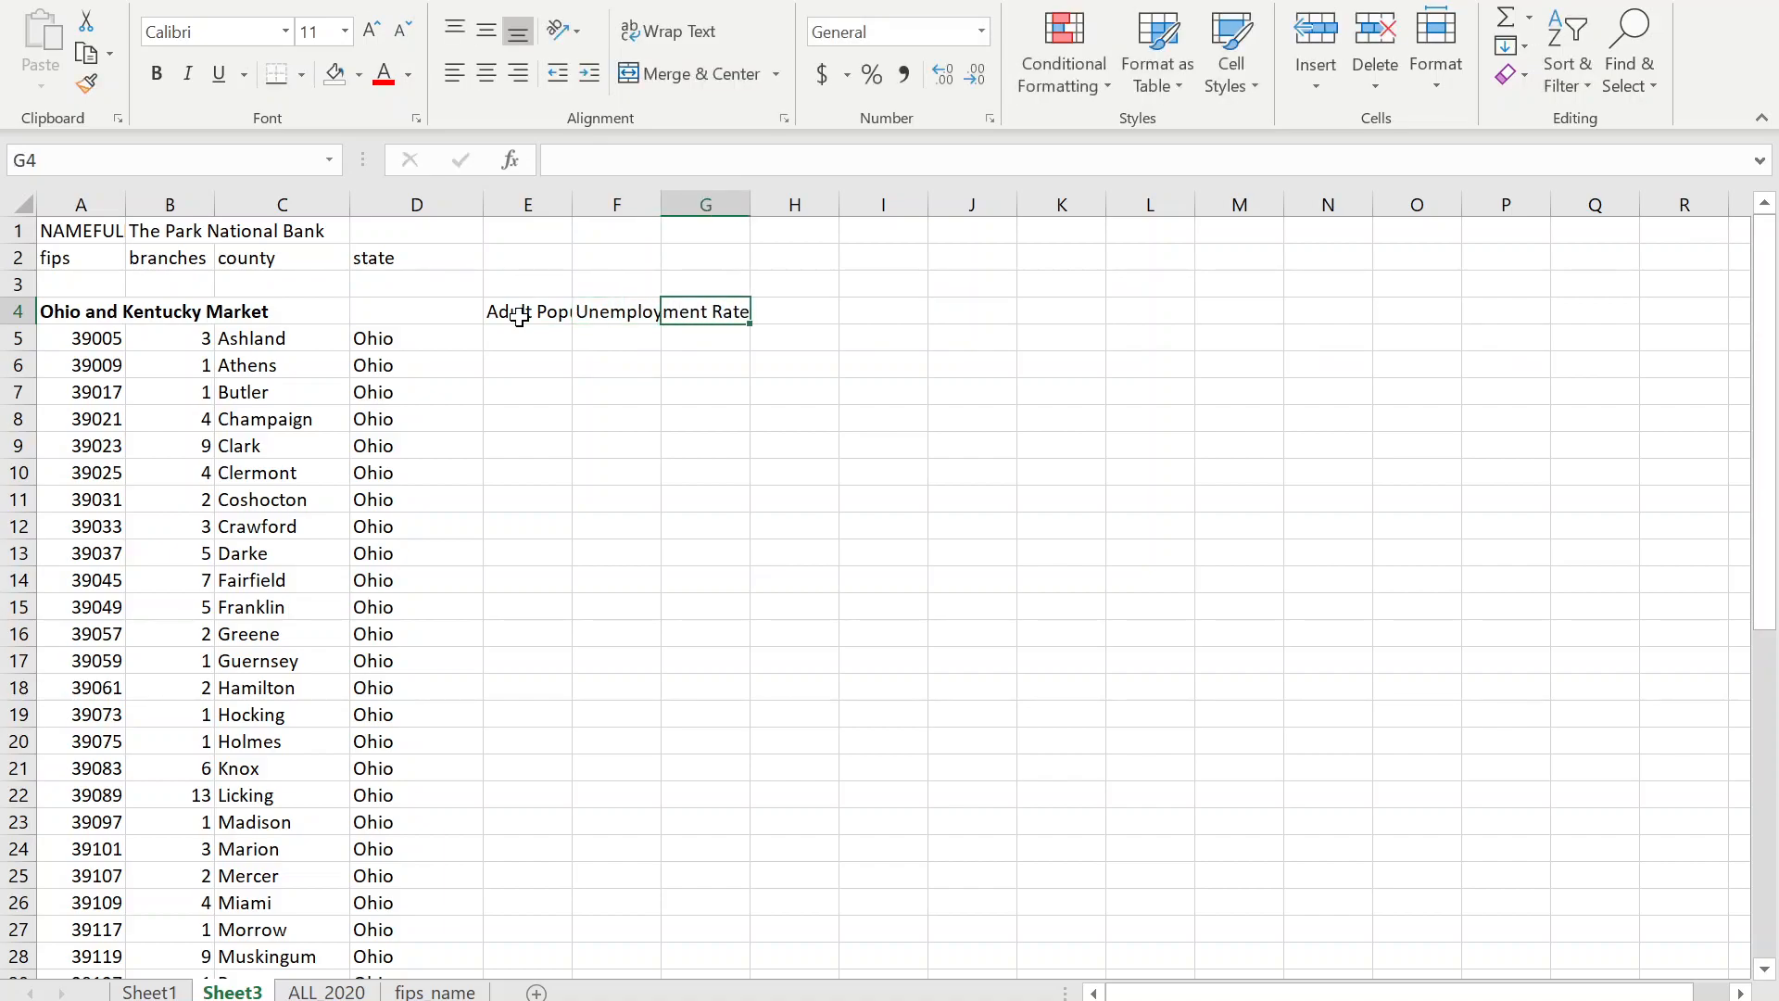
pyautogui.write('Media ')
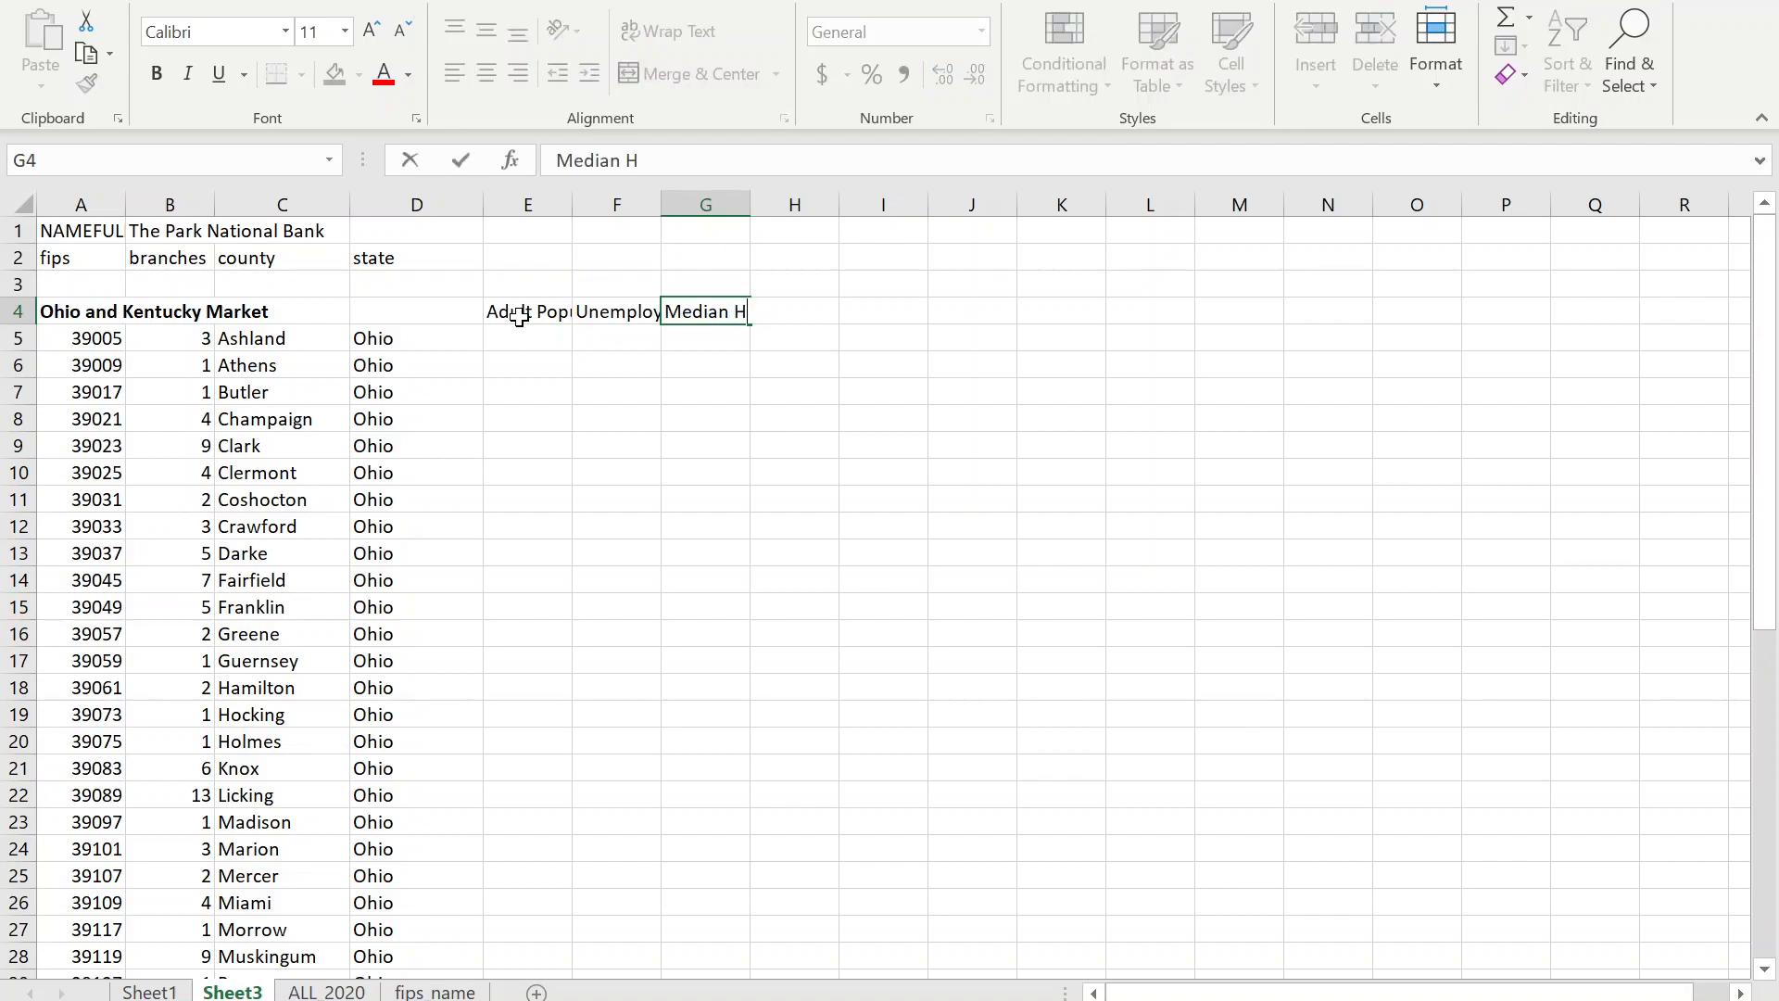
pyautogui.write(' HH Income')
pyautogui.press('Return')
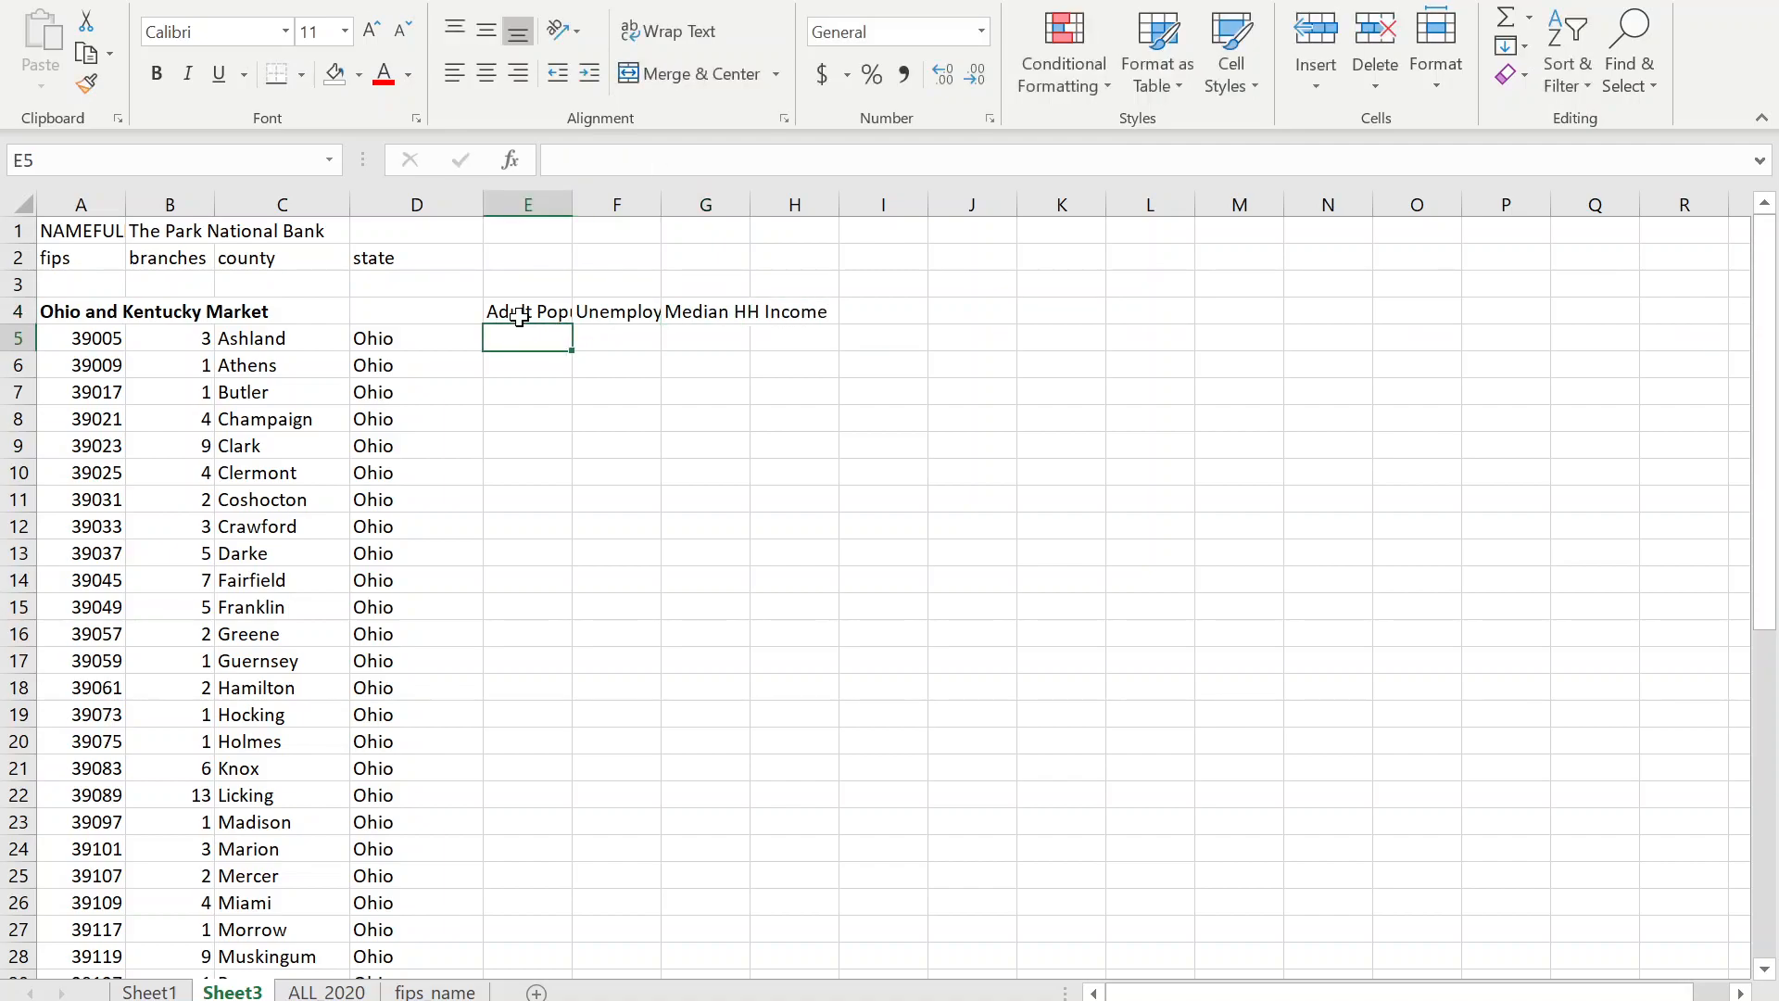
pyautogui.moveTo(546, 206); pyautogui.dragTo(846, 206)
pyautogui.click(882, 376)
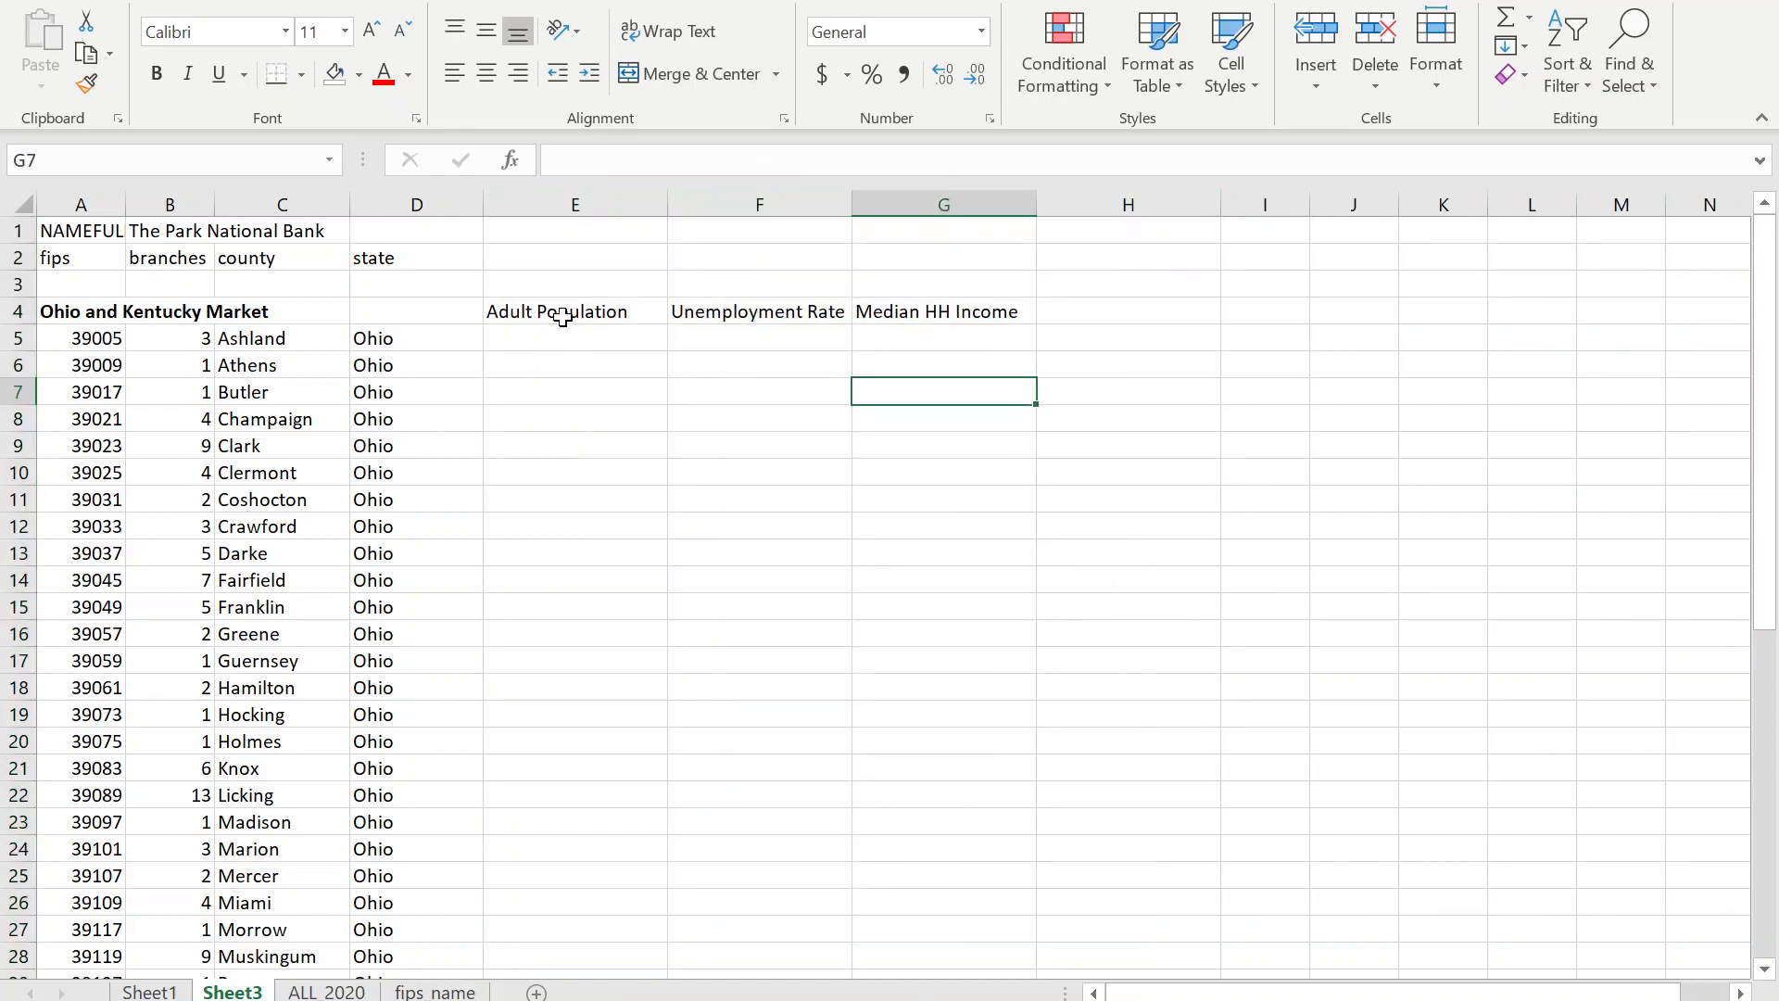
# Begin a VLOOKUP formula in E5 under Adult Population with the fips code in A5 as the lookup value.
pyautogui.click(528, 348)
pyautogui.write('=v')
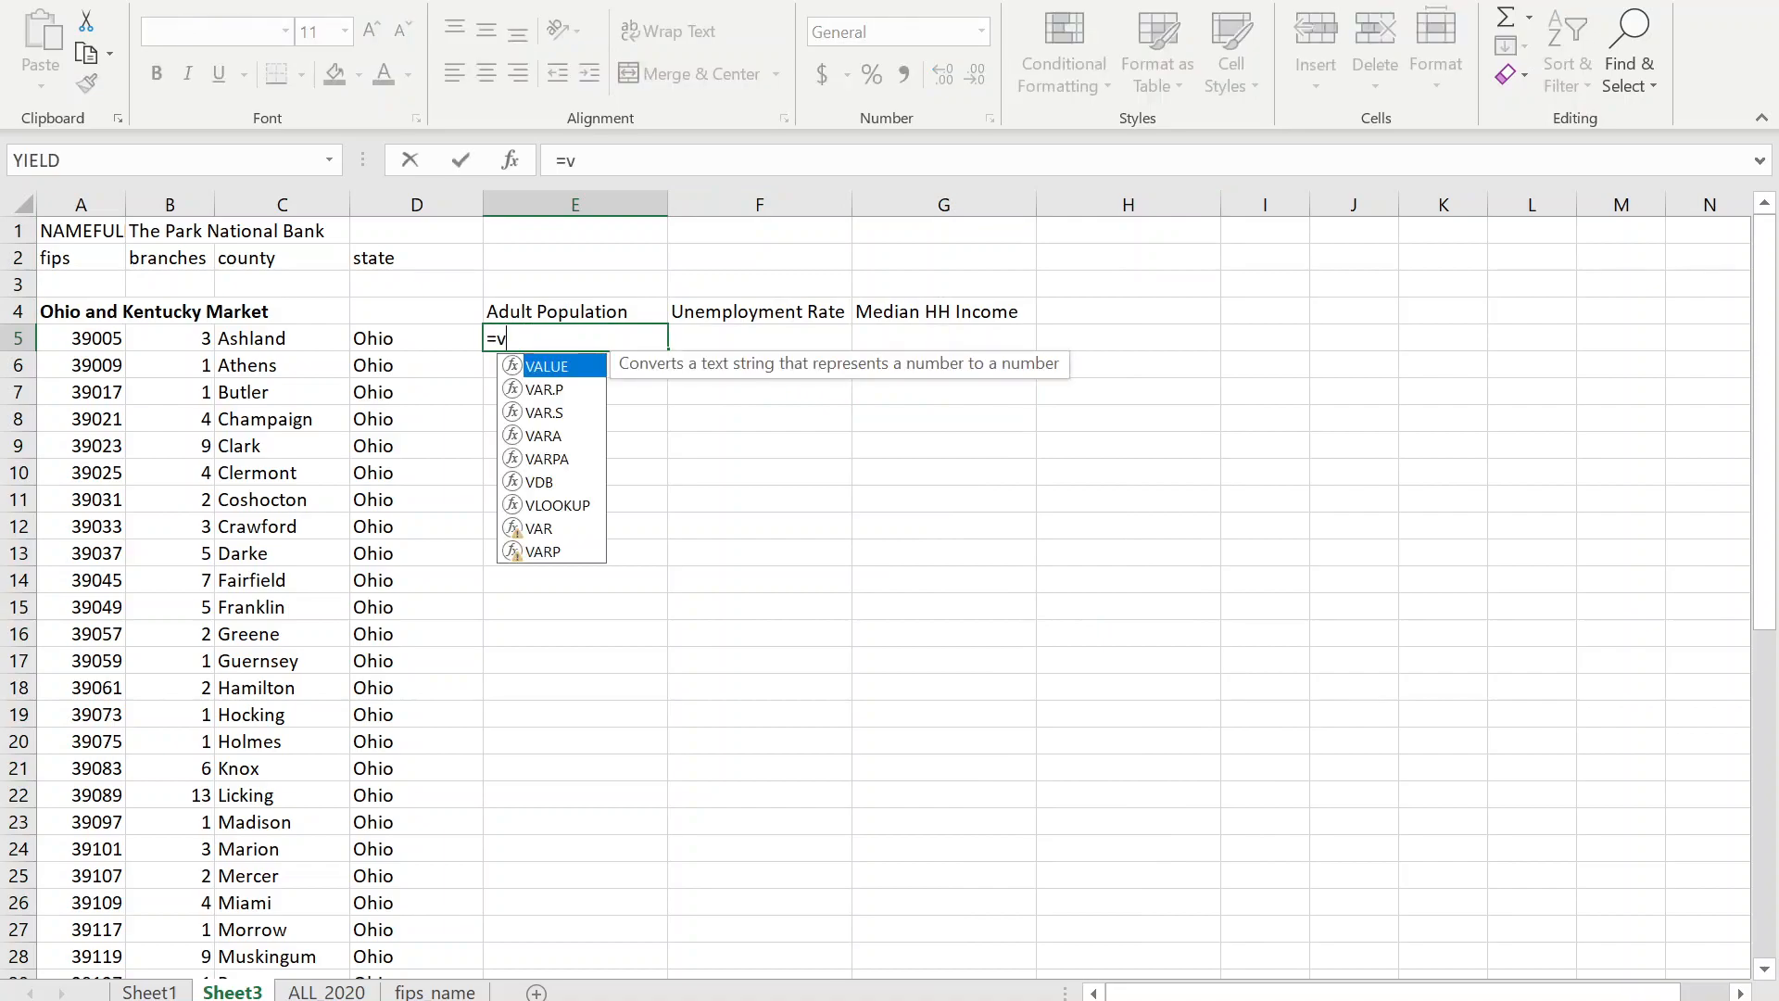
pyautogui.write('l')
pyautogui.press('Tab')
pyautogui.click(94, 343)
pyautogui.write(',')
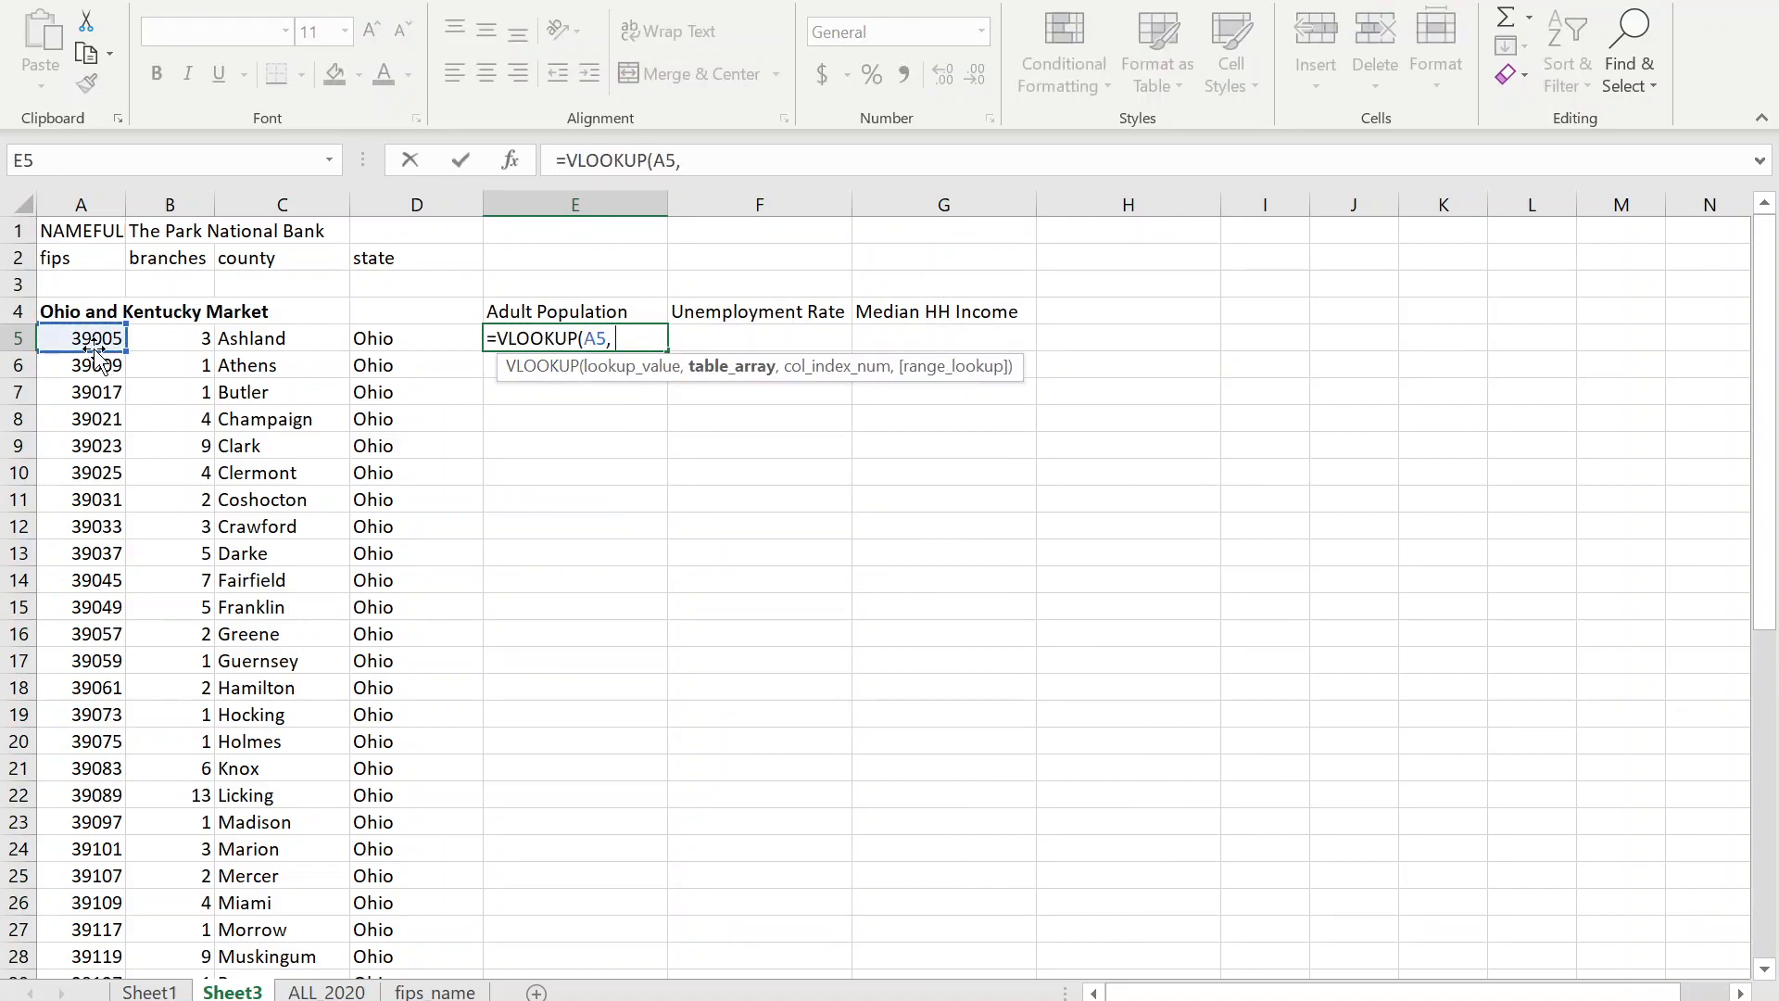
# Complete the VLOOKUP with columns B:F of Sheet1 in the economic workbook as the table, column index 3 and range lookup 0.
pyautogui.hotkey('alt', 'Tab')
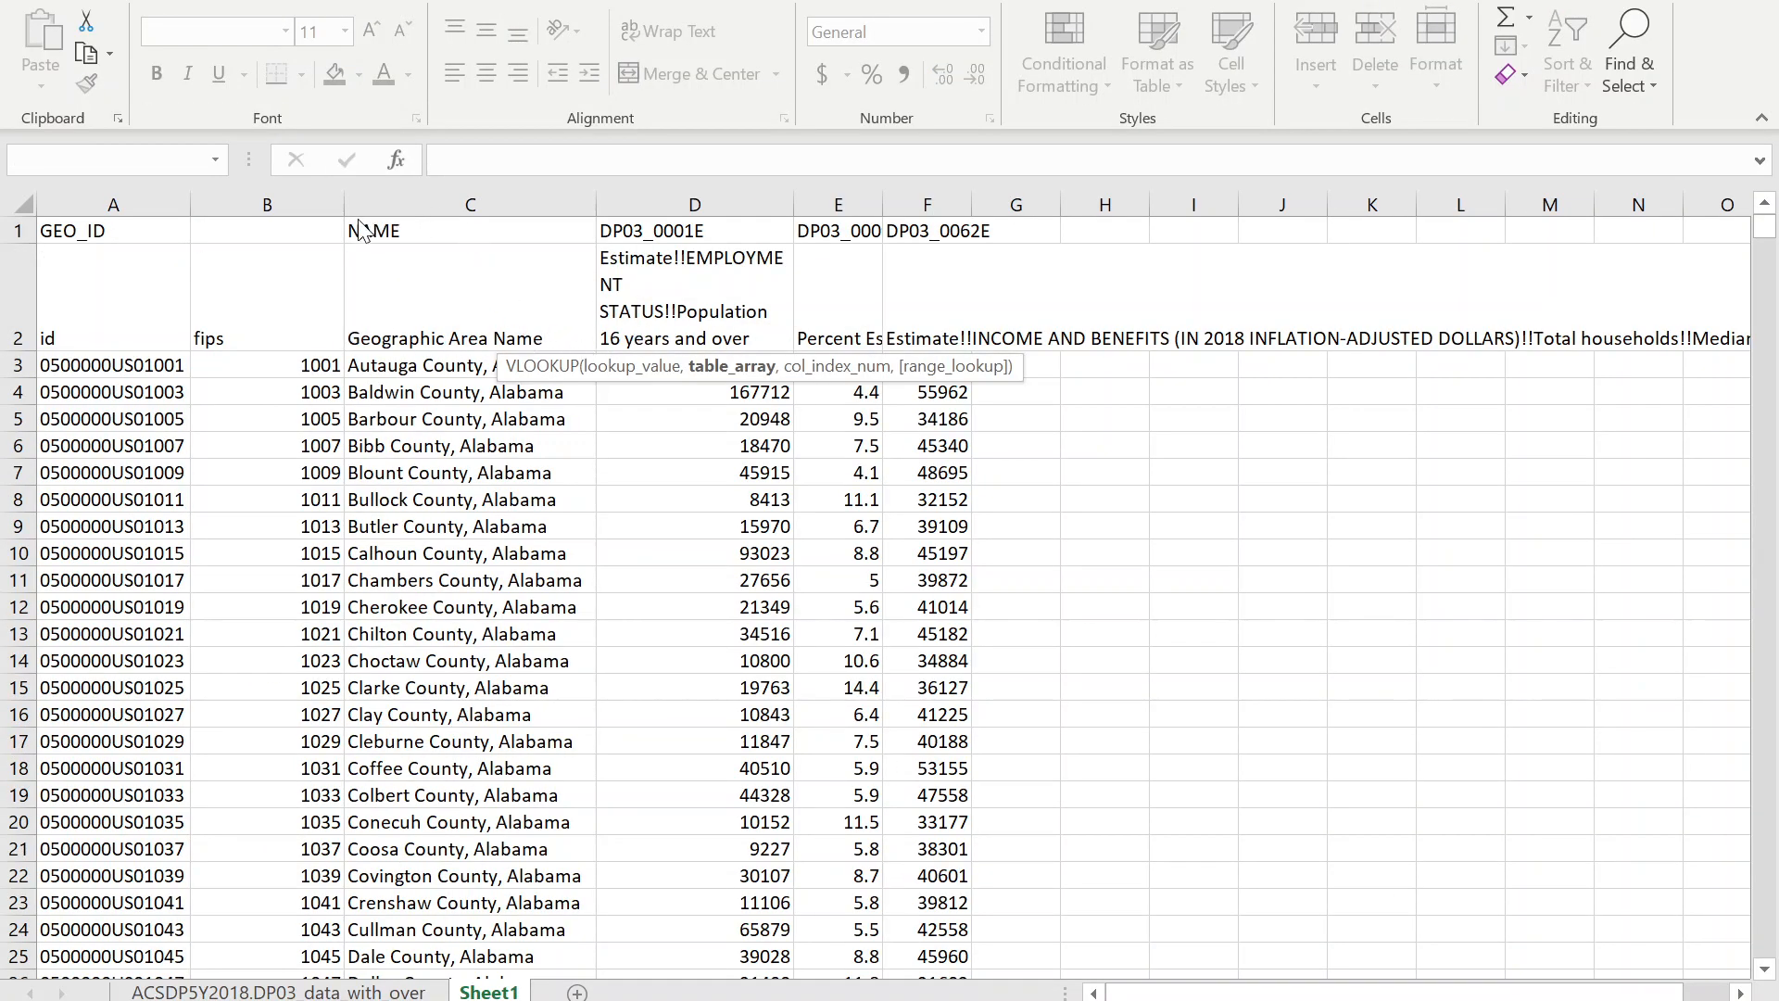
pyautogui.click(267, 200)
pyautogui.moveTo(273, 334); pyautogui.dragTo(927, 715)
pyautogui.click(272, 199)
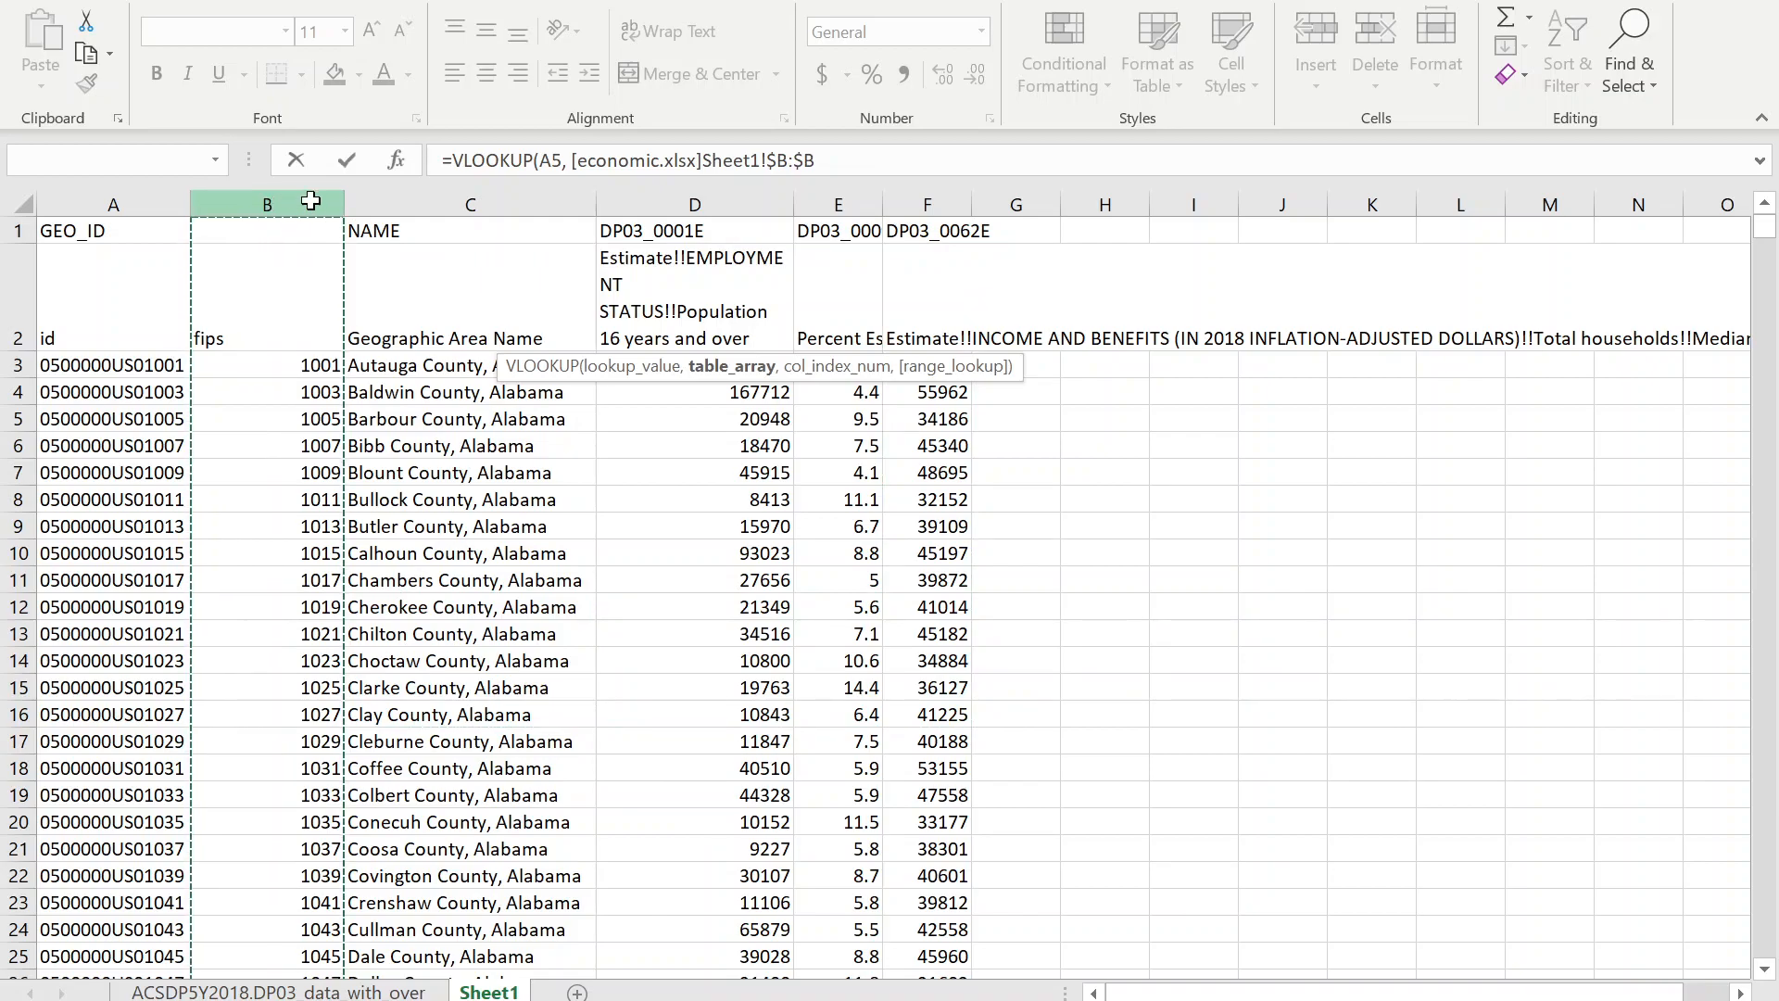
pyautogui.moveTo(341, 200); pyautogui.dragTo(922, 190)
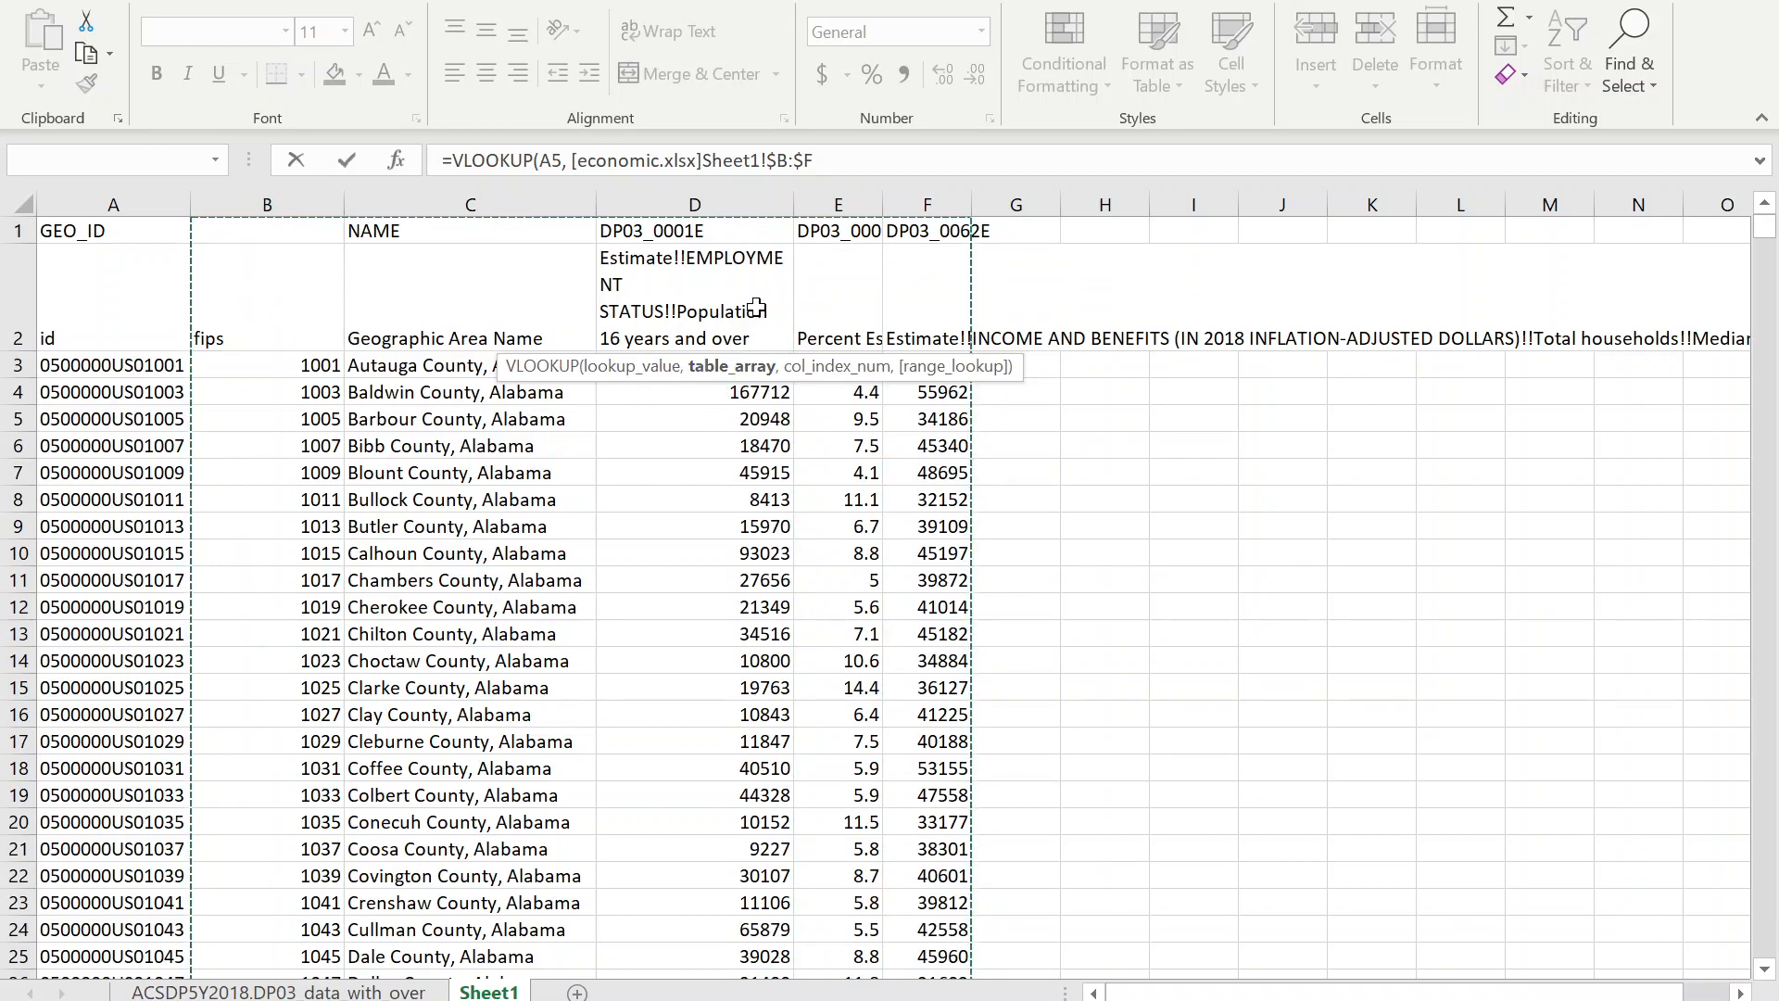
pyautogui.write(',')
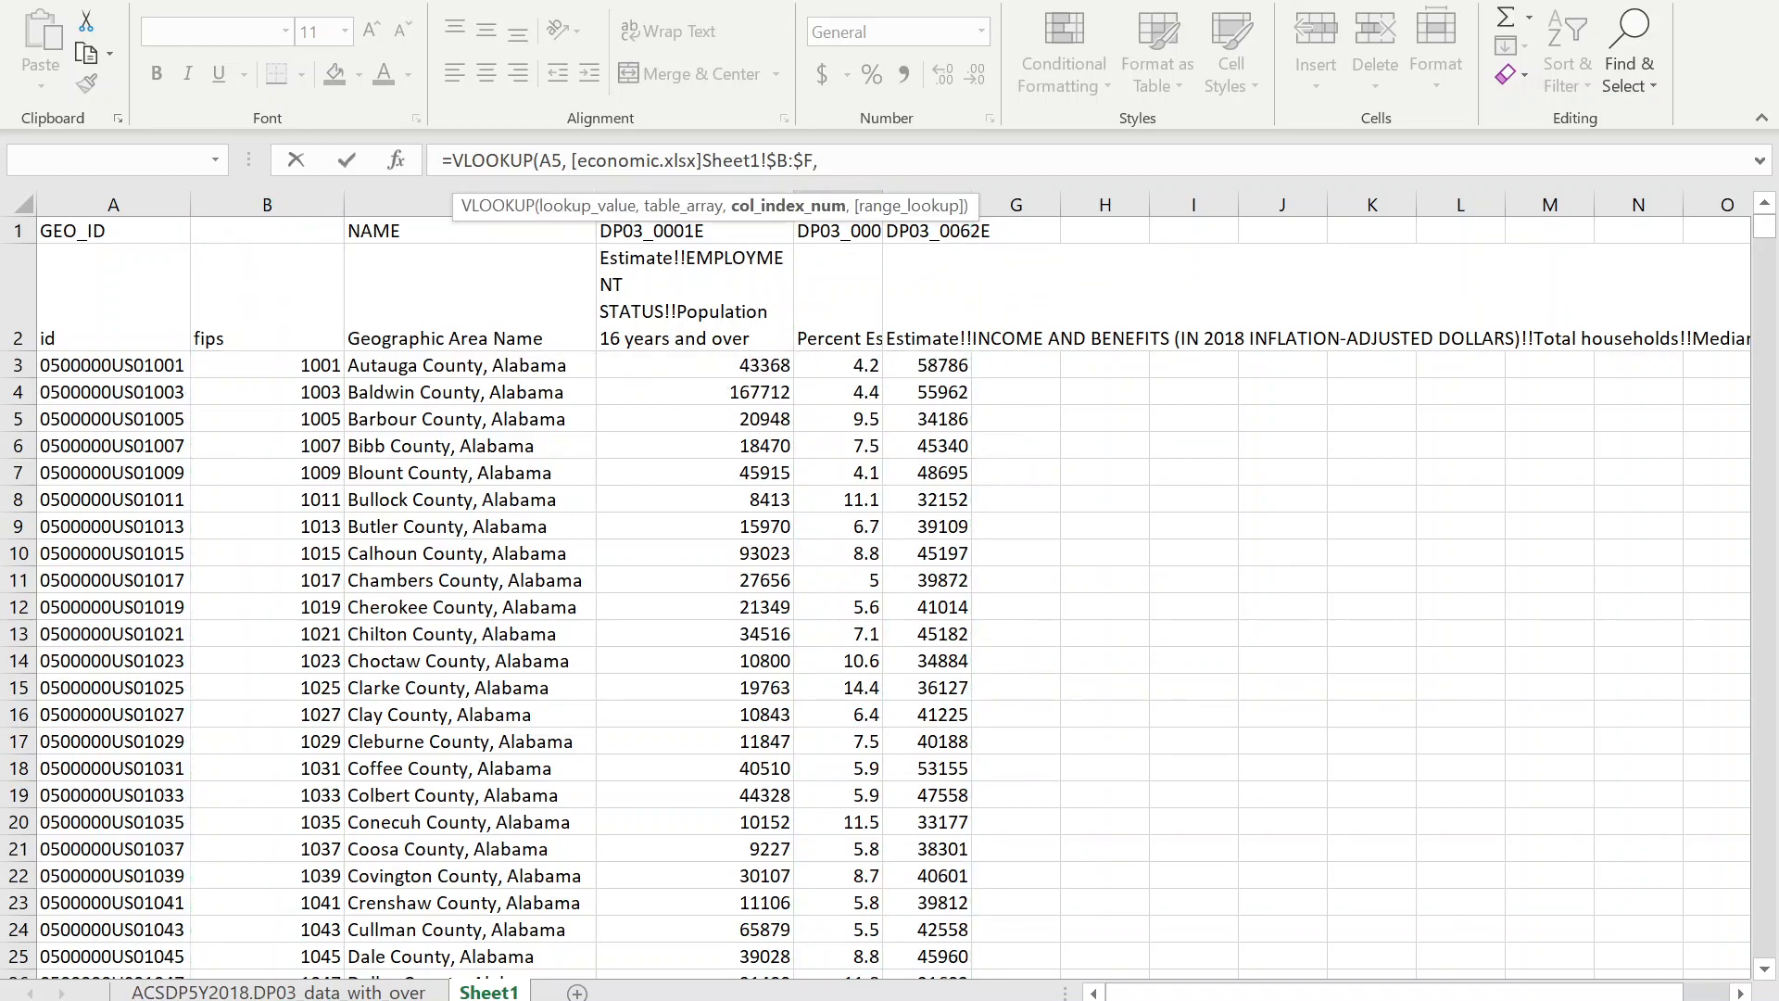
pyautogui.write(' 3,')
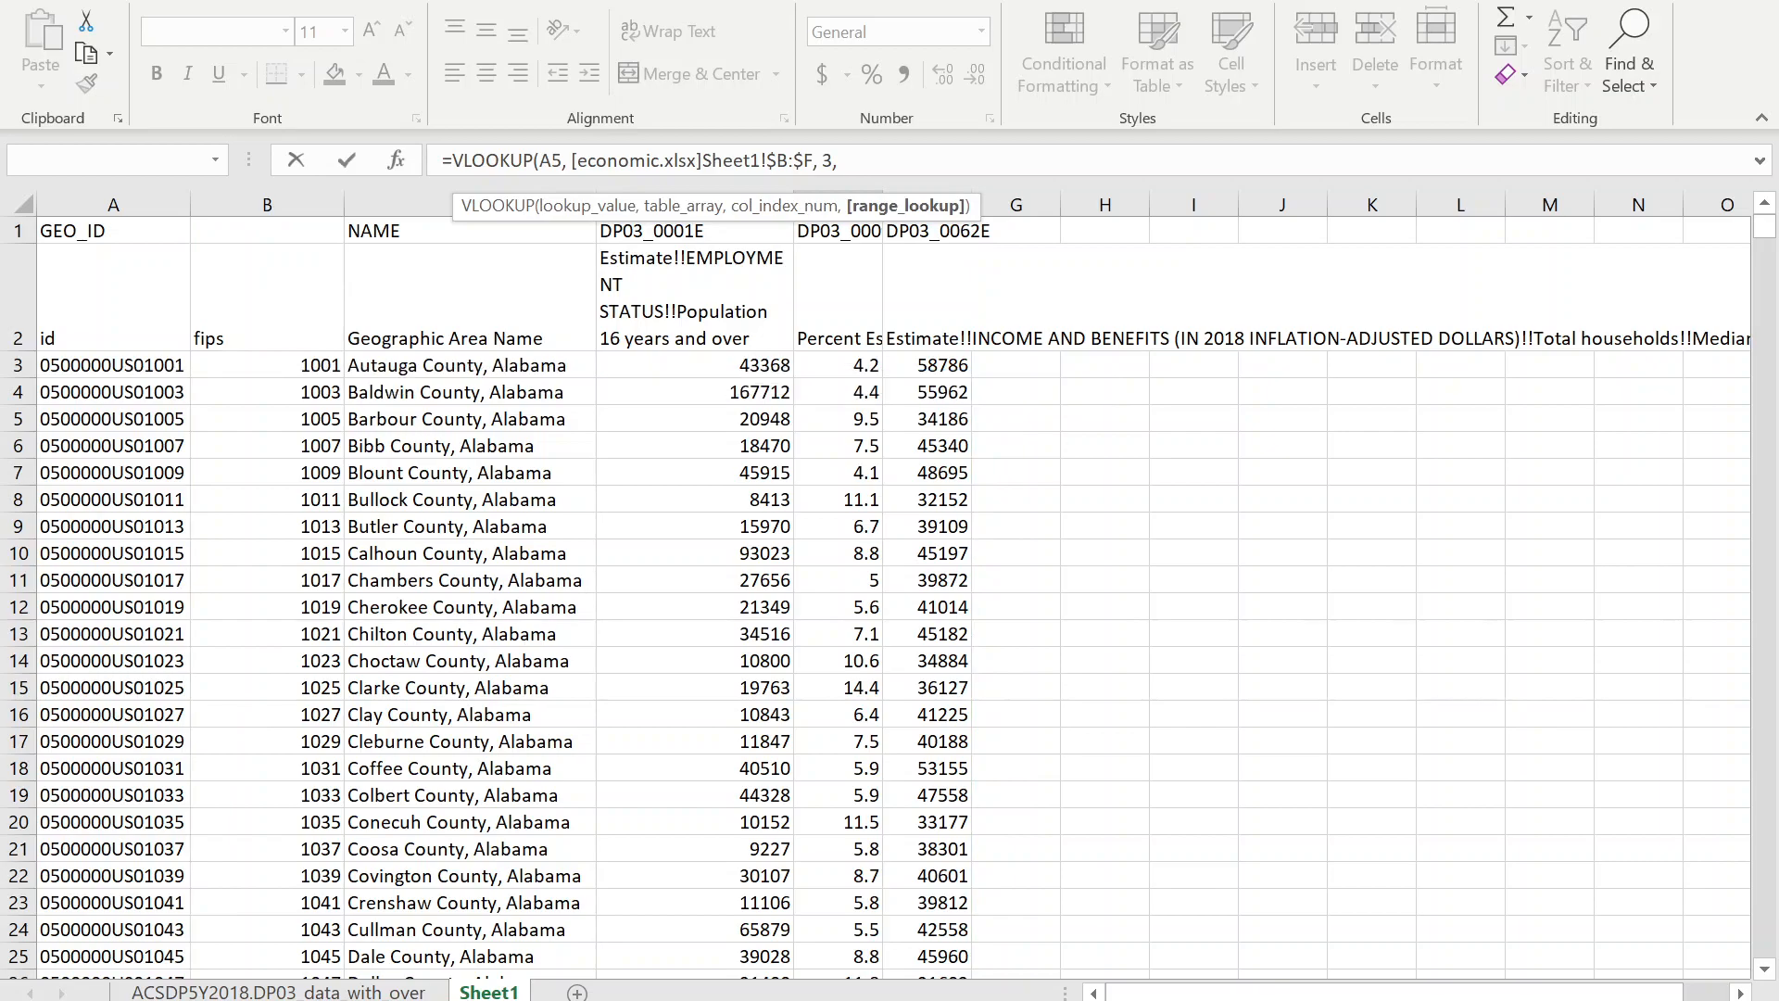
pyautogui.write(' 0)')
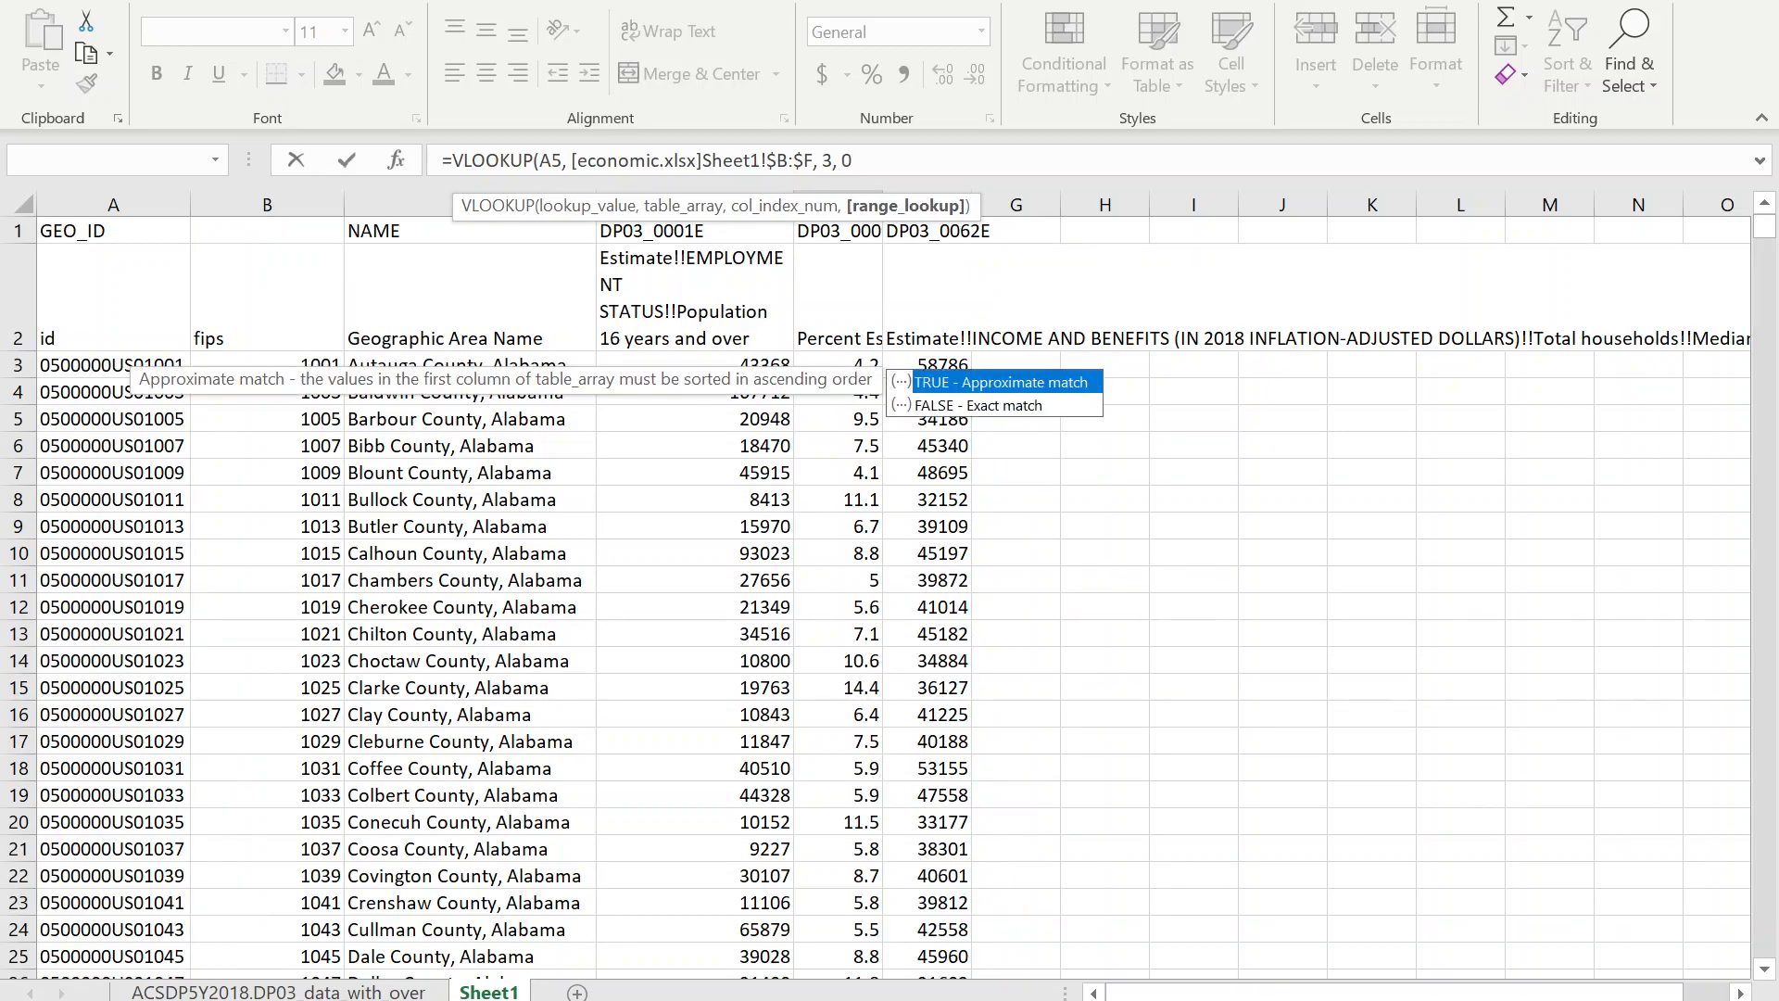
pyautogui.press('Return')
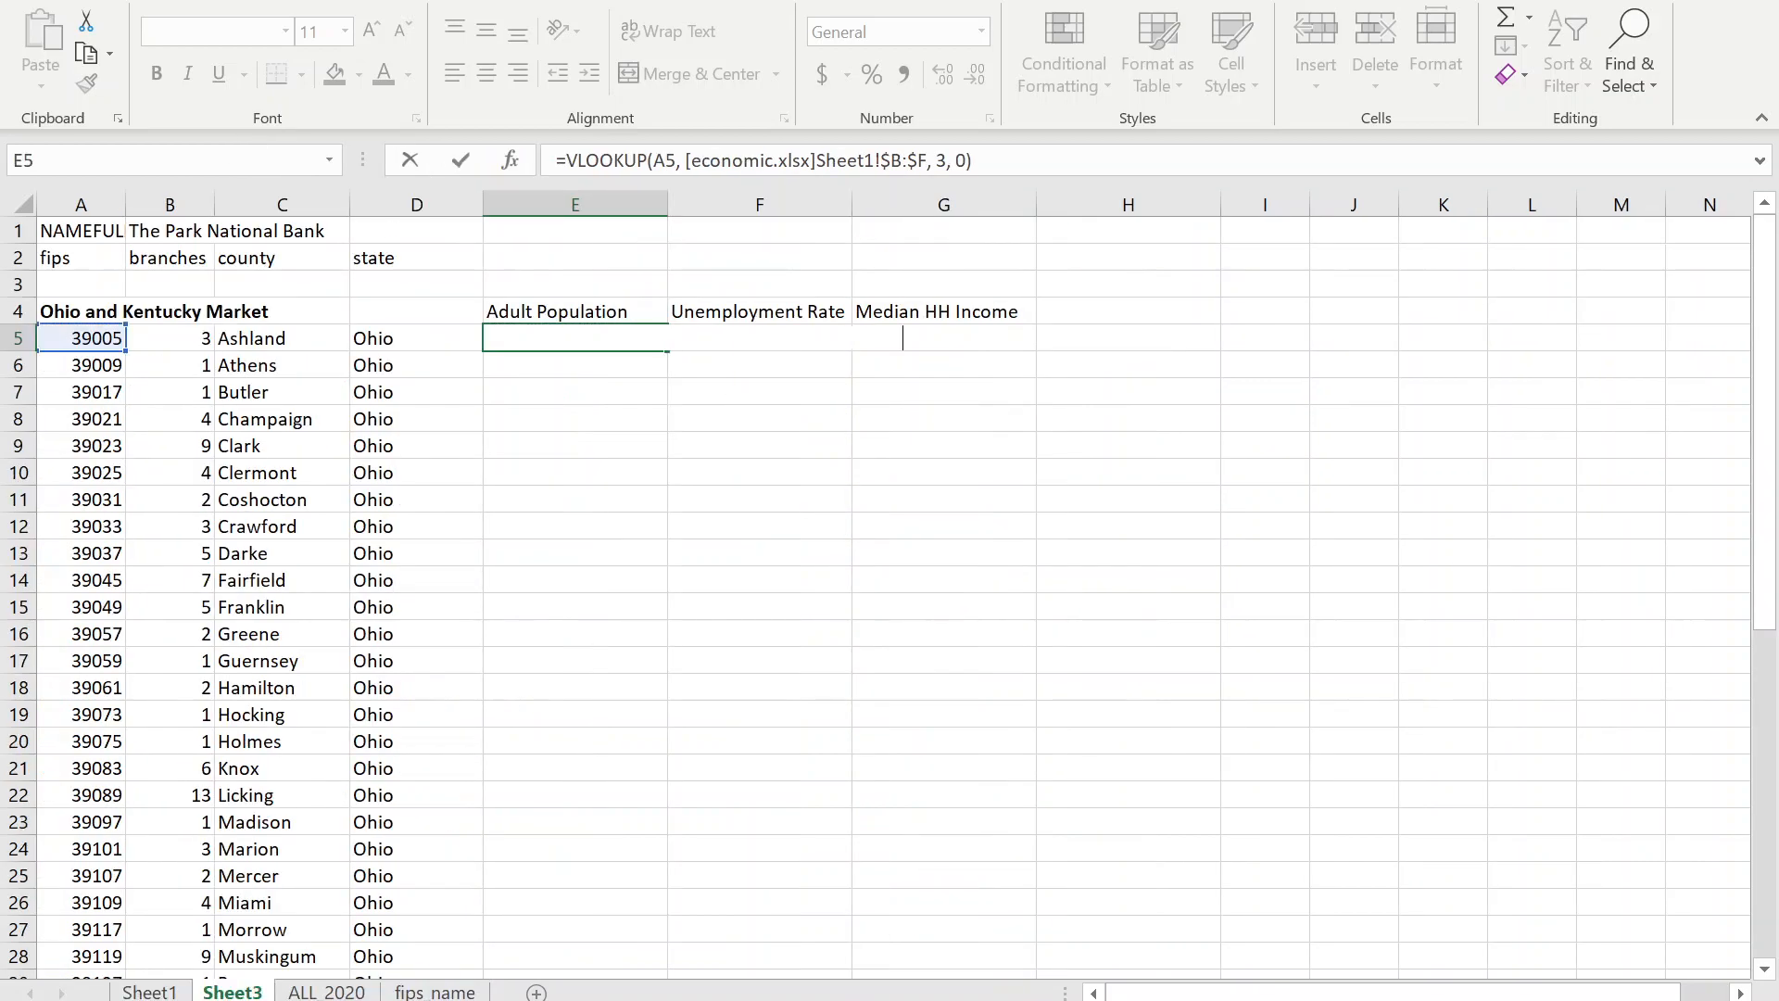
# Copy the E5 VLOOKUP formula into F5 under Unemployment Rate and set its column index to 4.
pyautogui.click(655, 335)
pyautogui.moveTo(974, 160); pyautogui.dragTo(556, 160)
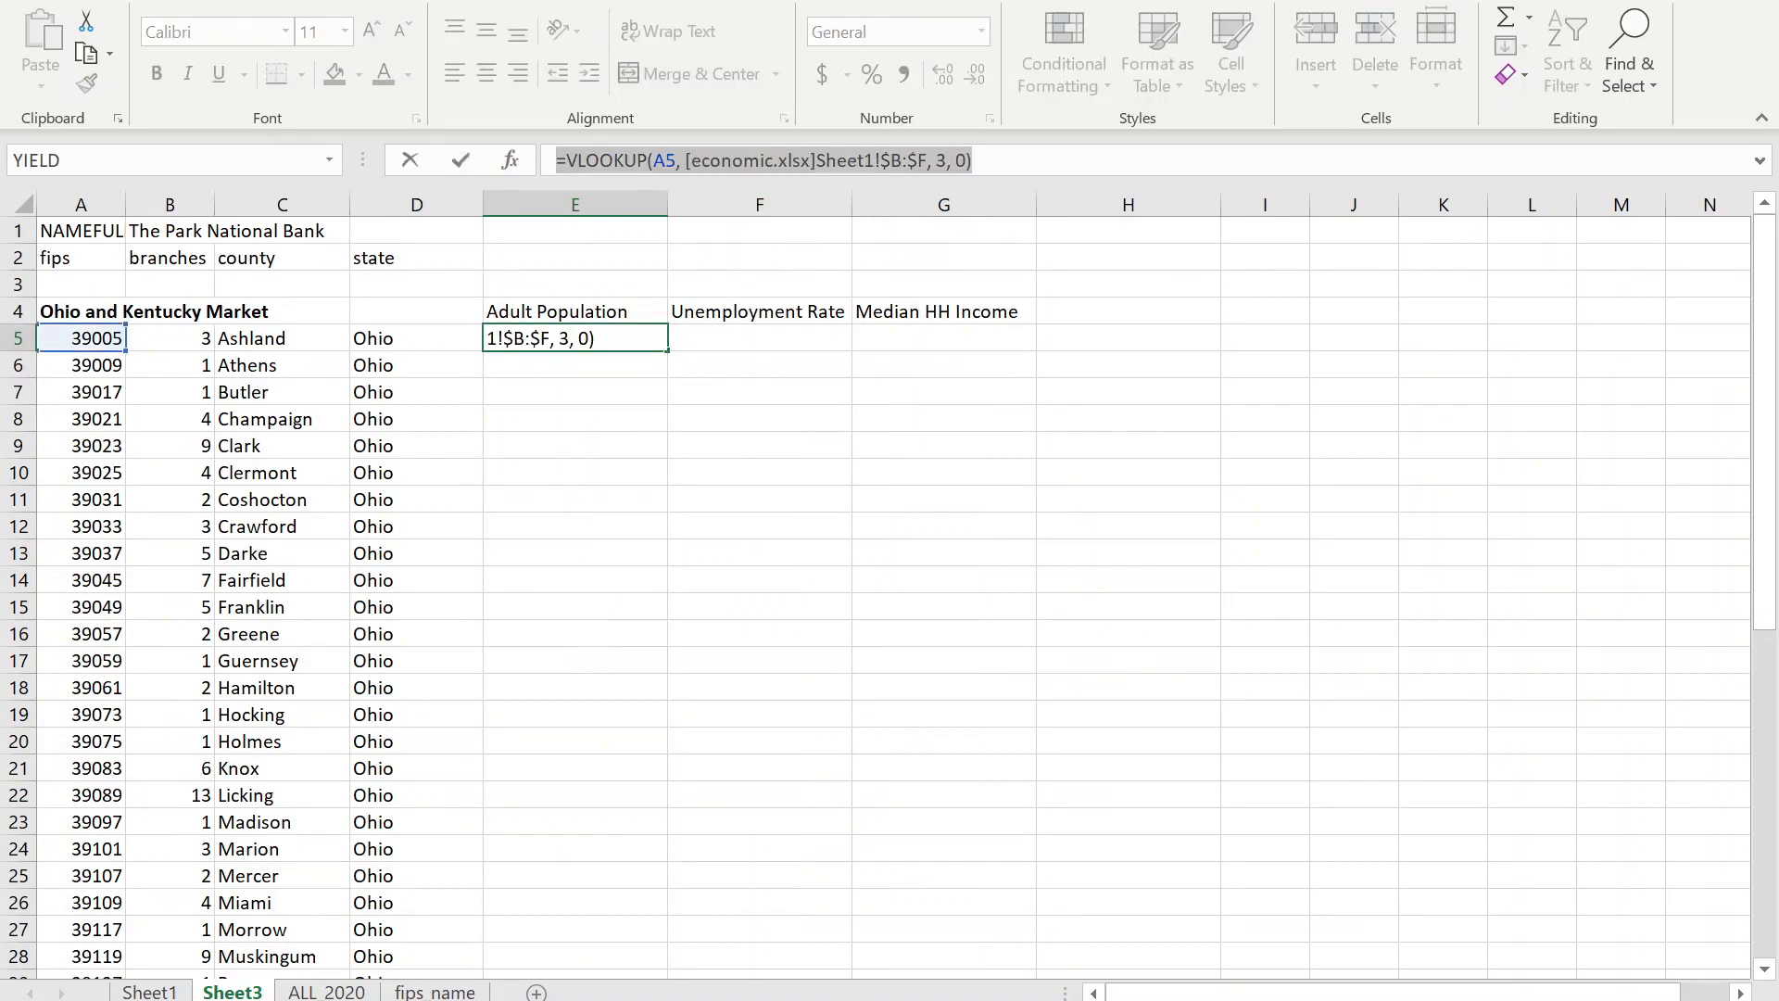
pyautogui.hotkey('ctrl', 'c')
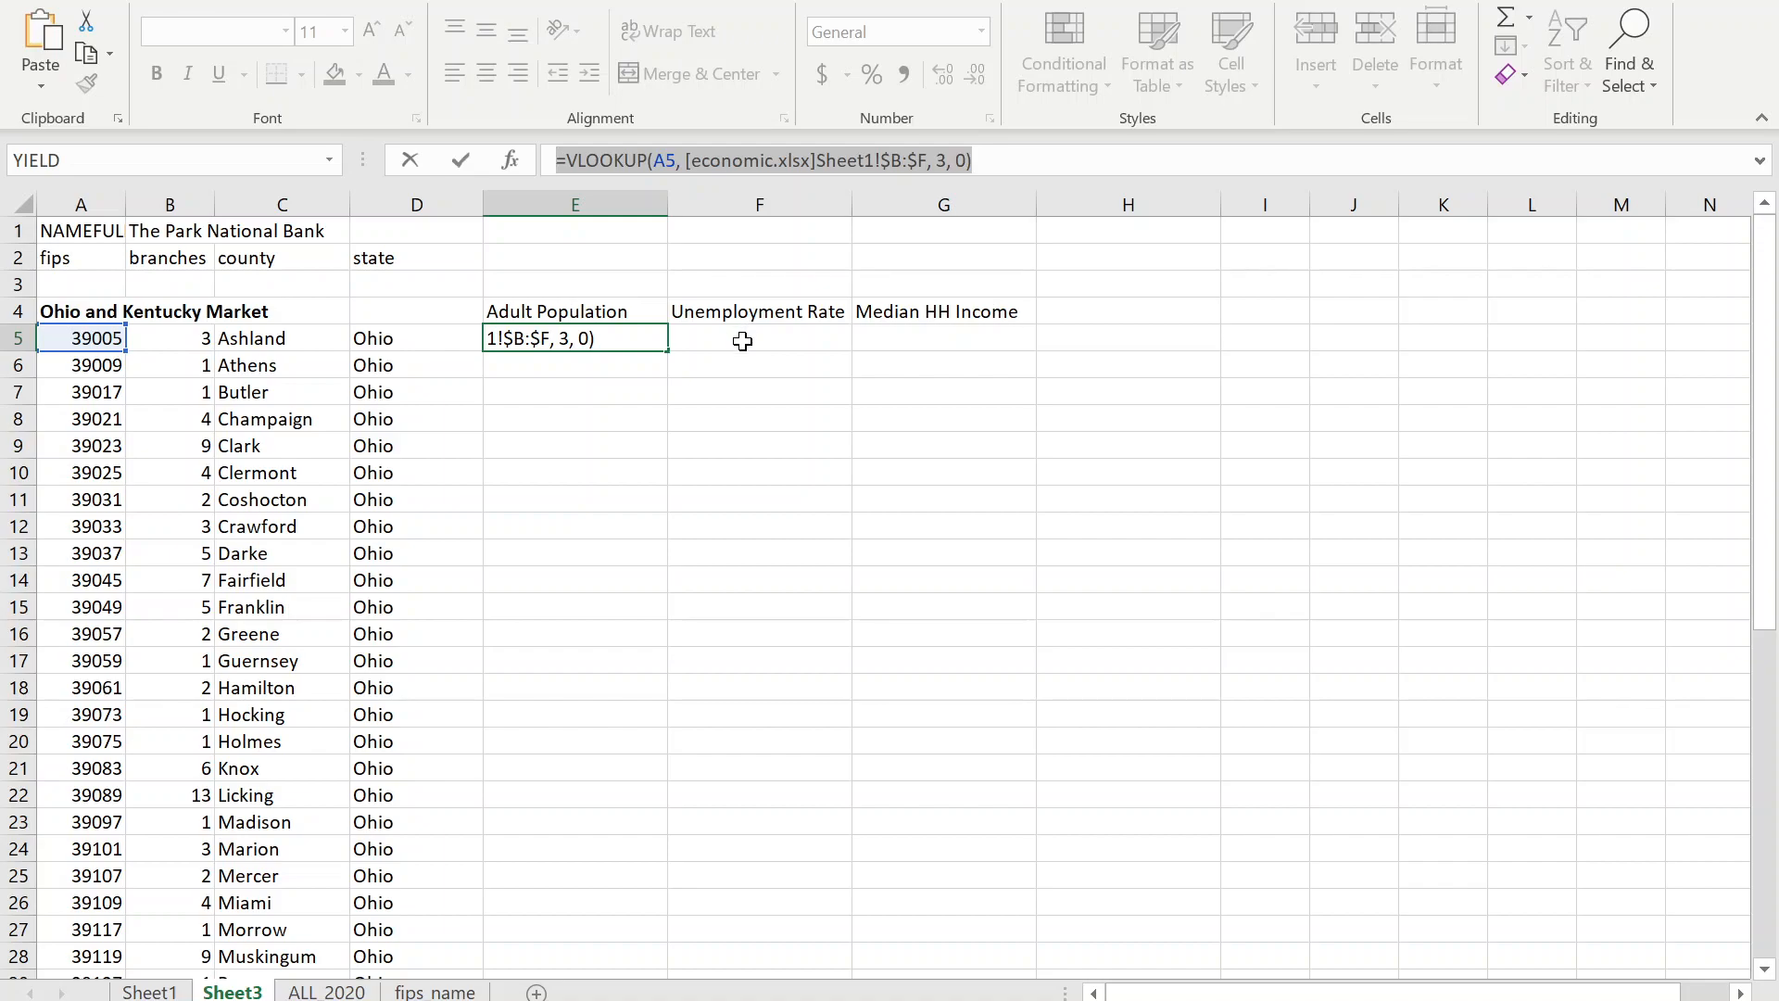
pyautogui.press('Tab')
pyautogui.hotkey('ctrl', 'v')
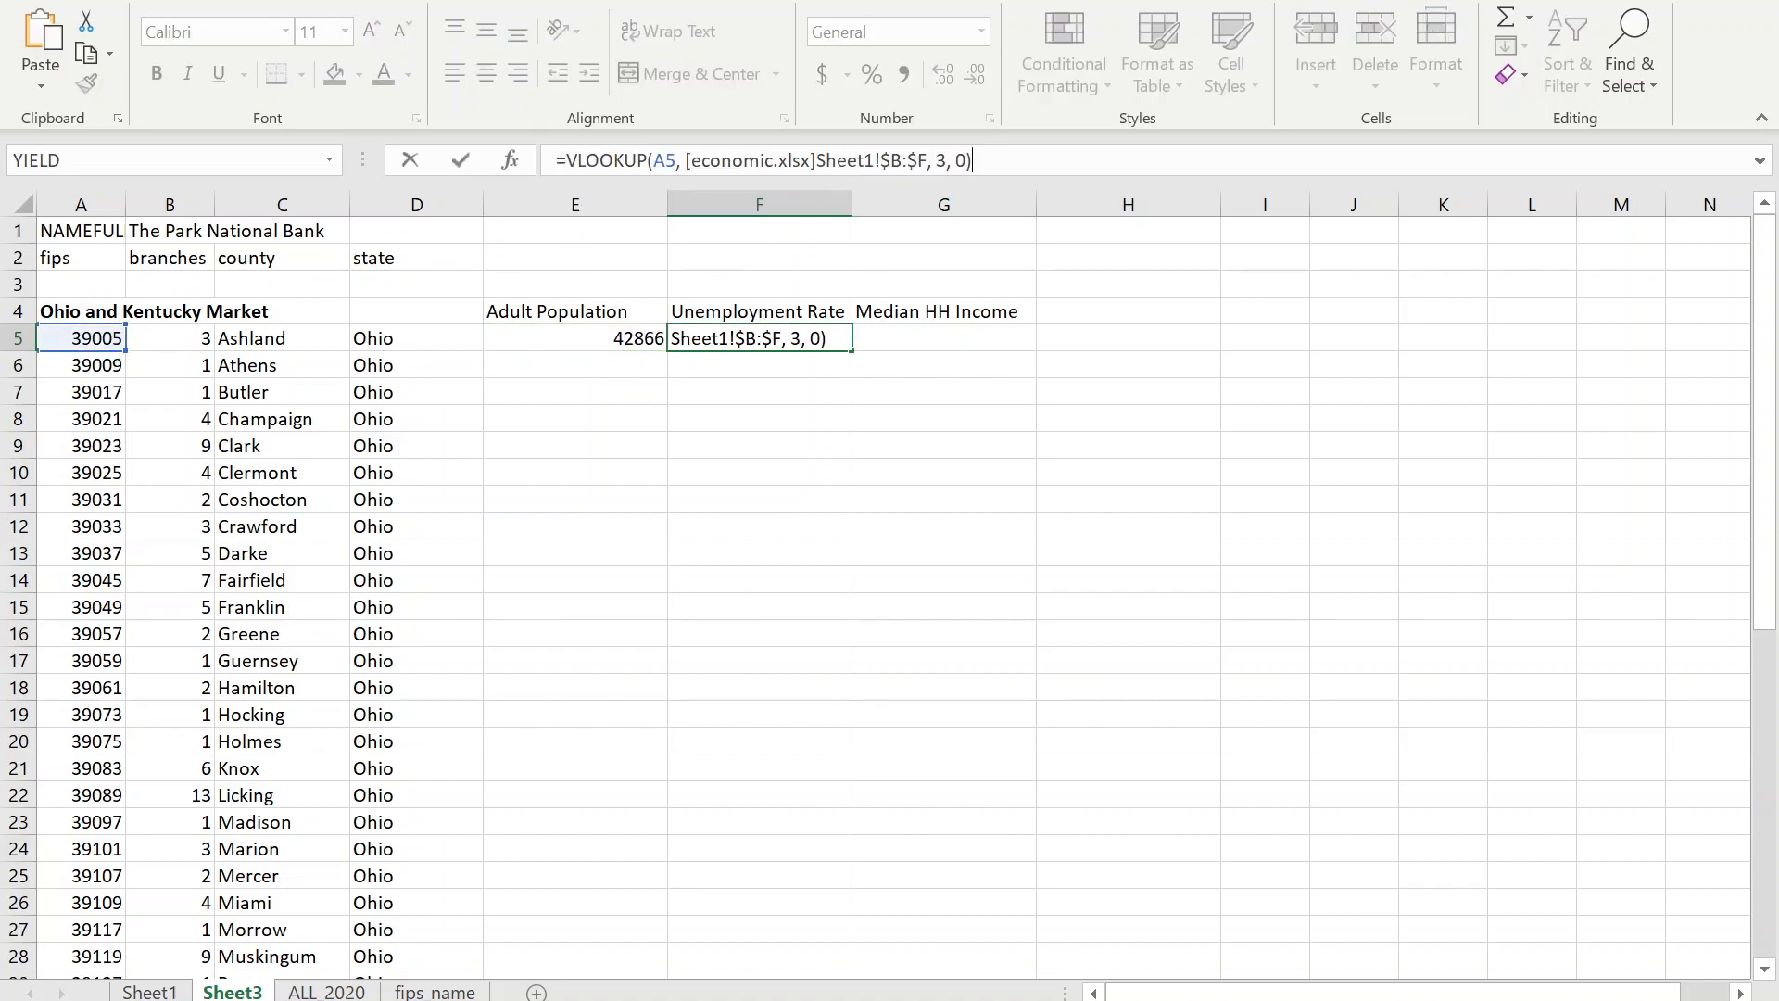
pyautogui.press('BackSpace')
pyautogui.write('4')
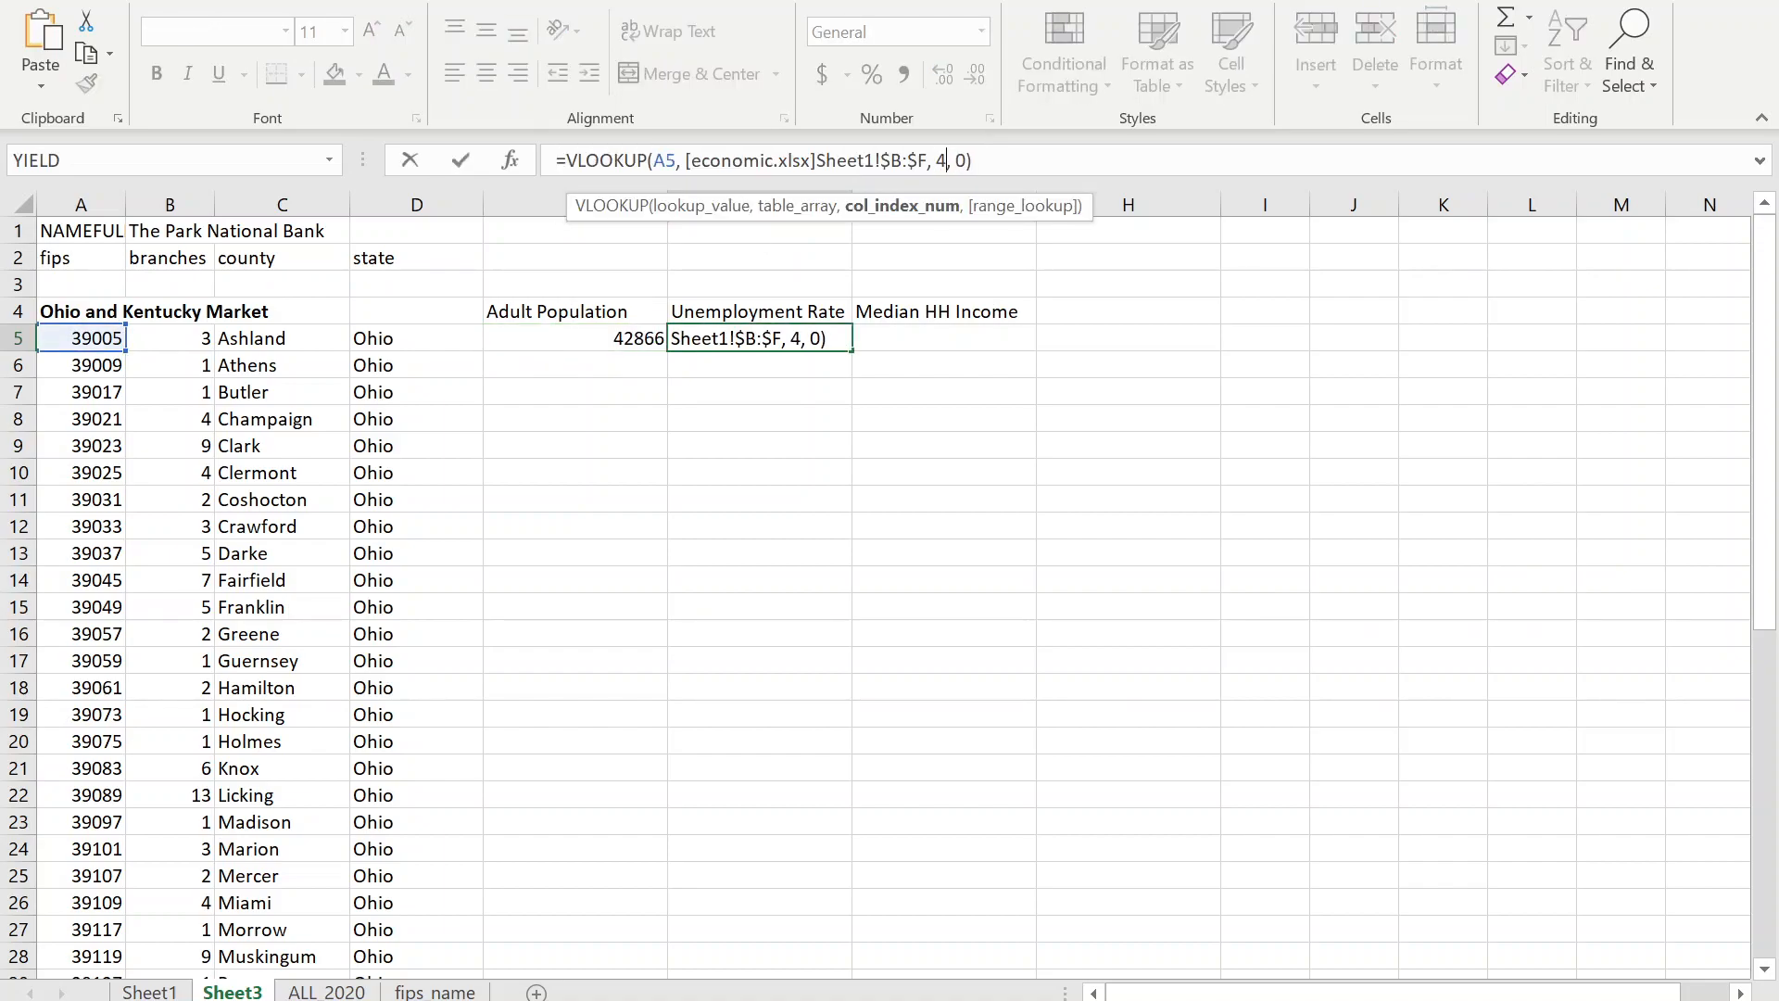
# Copy the VLOOKUP into G5 under Median HH Income with column index 5 and fill E5:G5 down the Ohio and Kentucky counties.
pyautogui.press('Tab')
pyautogui.hotkey('ctrl', 'v')
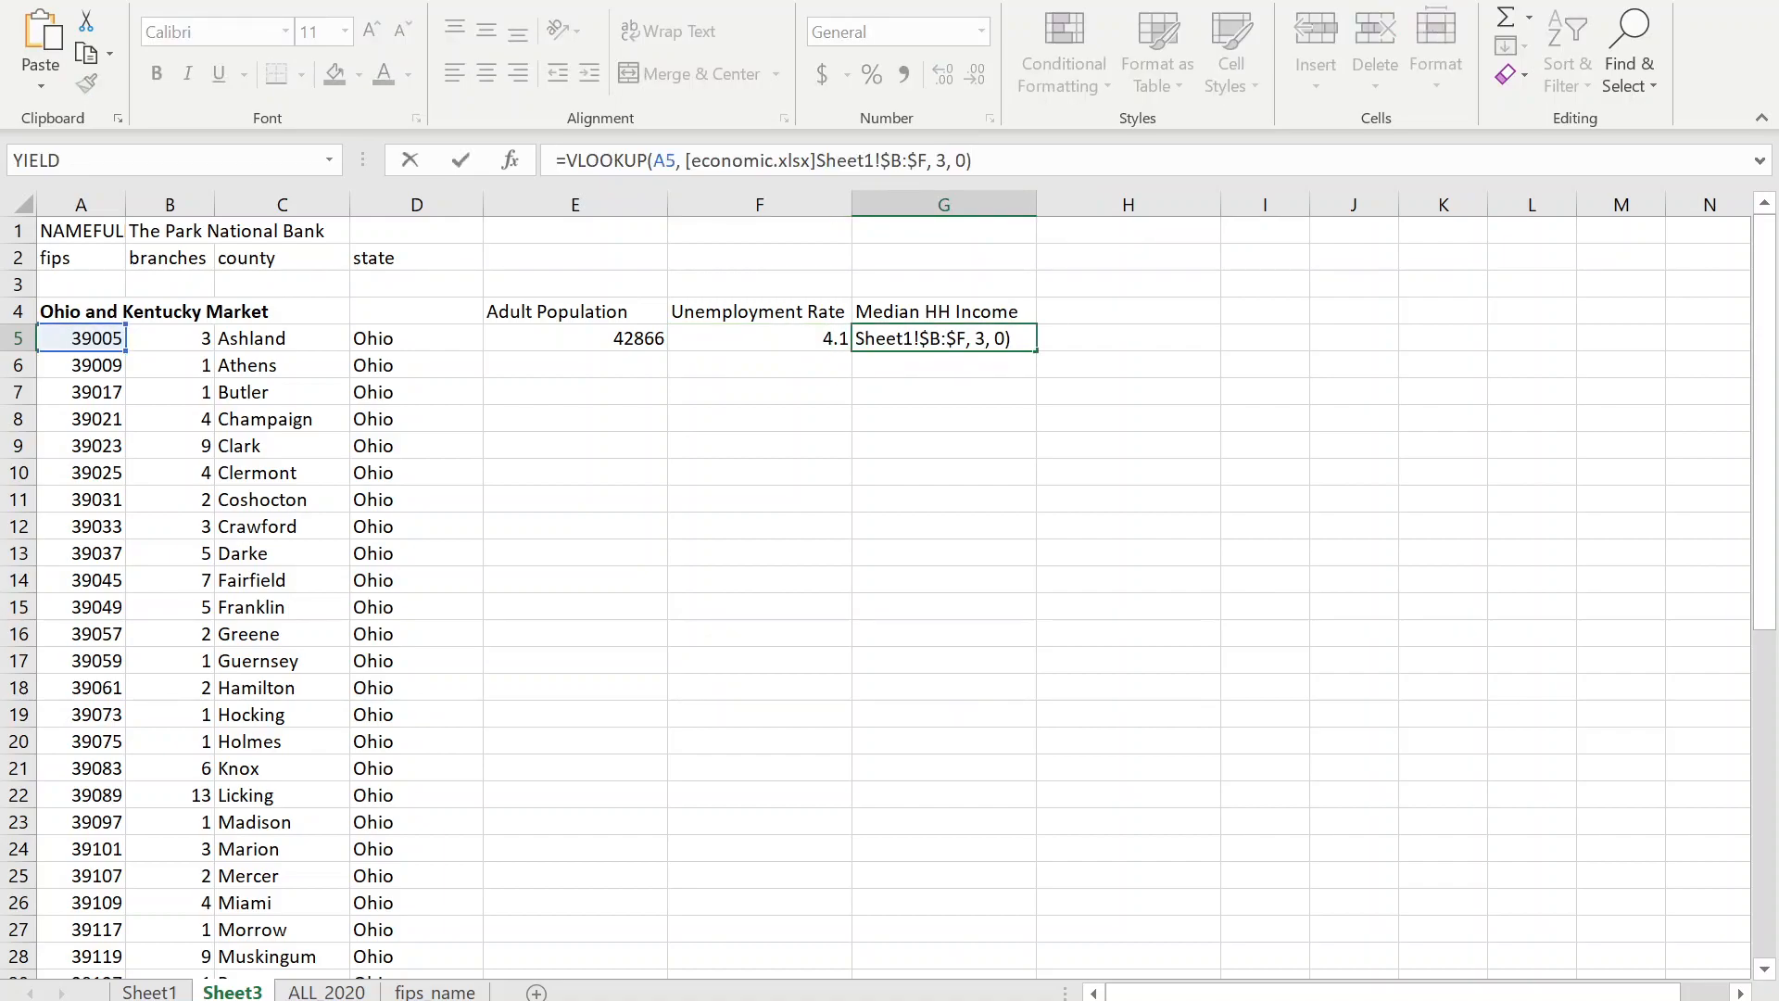
pyautogui.click(955, 160)
pyautogui.press('Left')
pyautogui.press('Left')
pyautogui.press('Return')
pyautogui.moveTo(616, 339); pyautogui.dragTo(1028, 342)
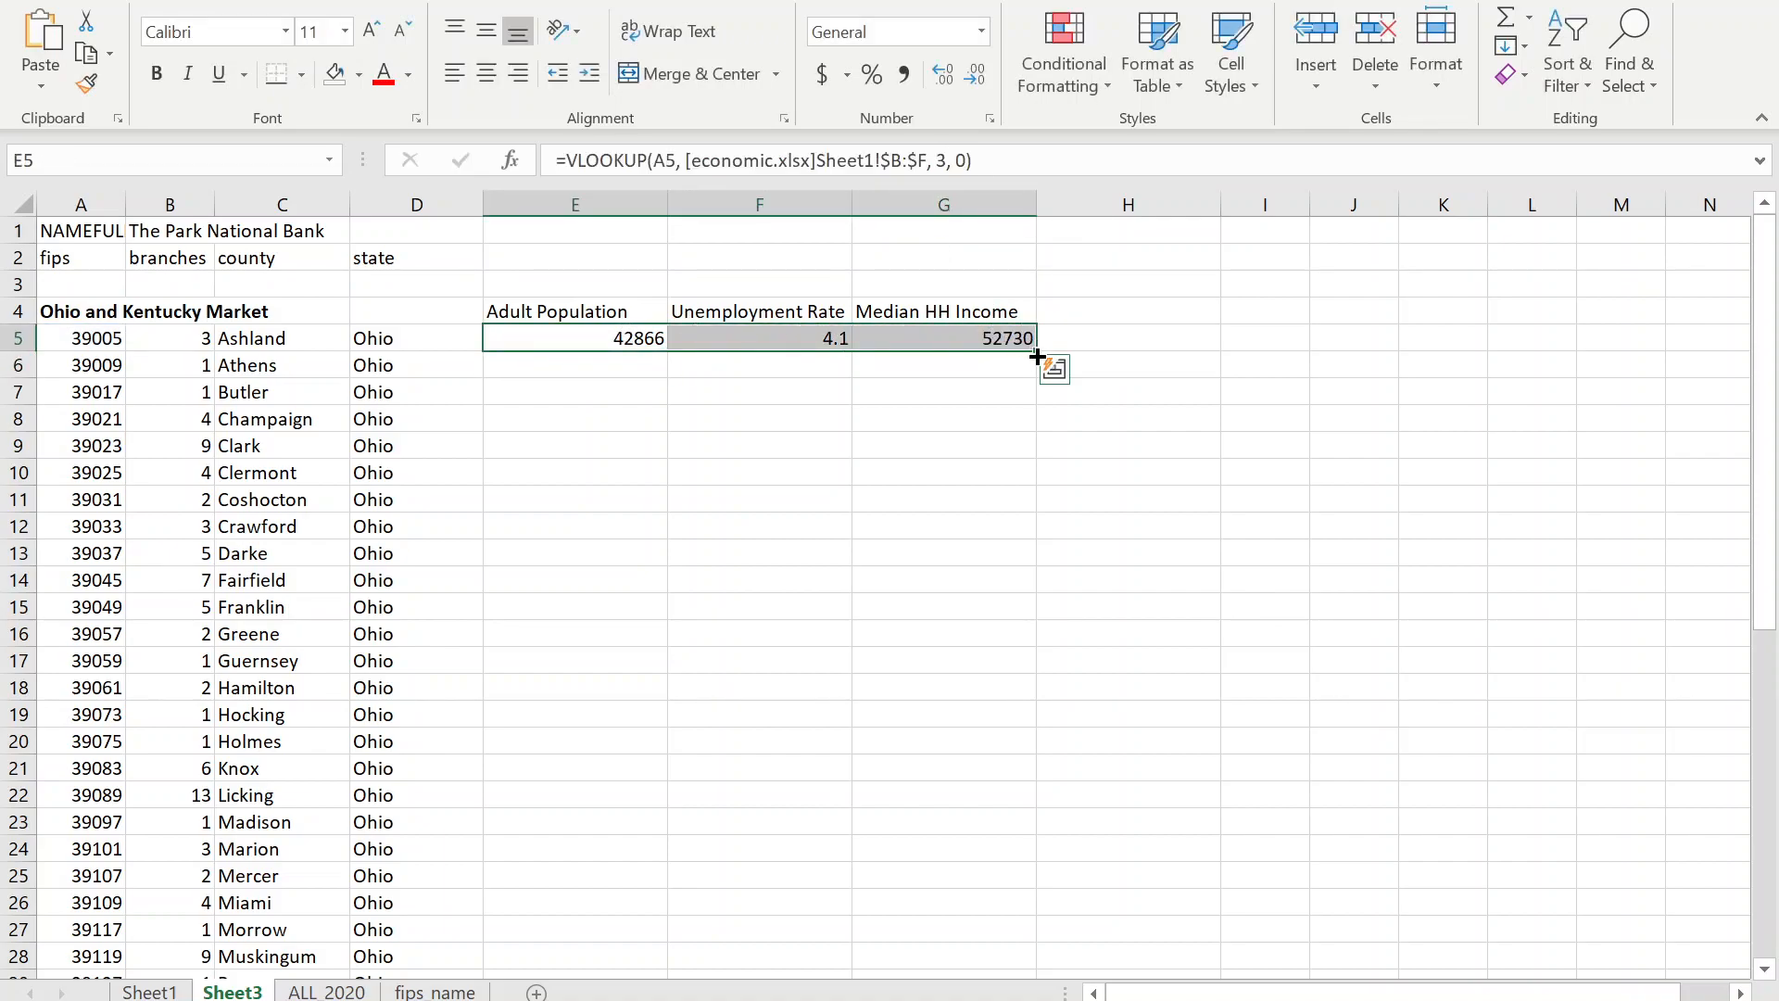
pyautogui.doubleClick(1037, 352)
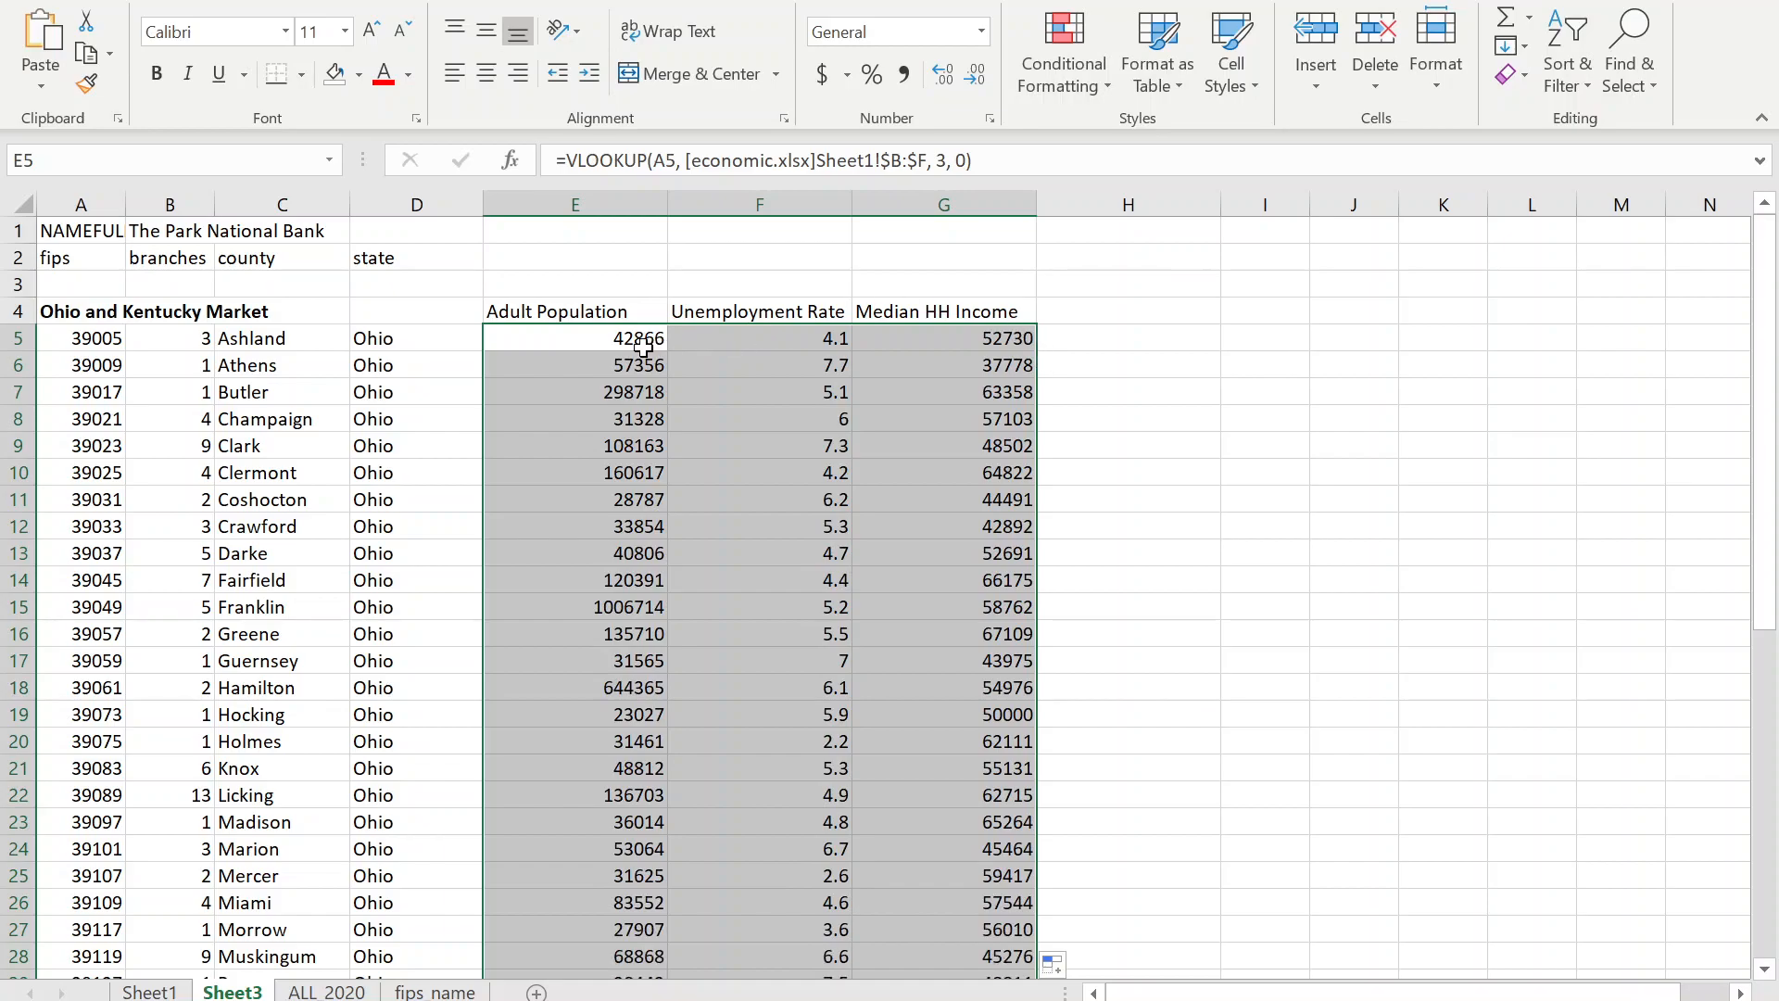
# Format the Adult Population and Median HH Income columns as Number with 0 decimal places and a thousands separator.
pyautogui.click(624, 204)
pyautogui.keyDown('ctrl'); pyautogui.click(947, 205); pyautogui.keyUp('ctrl')
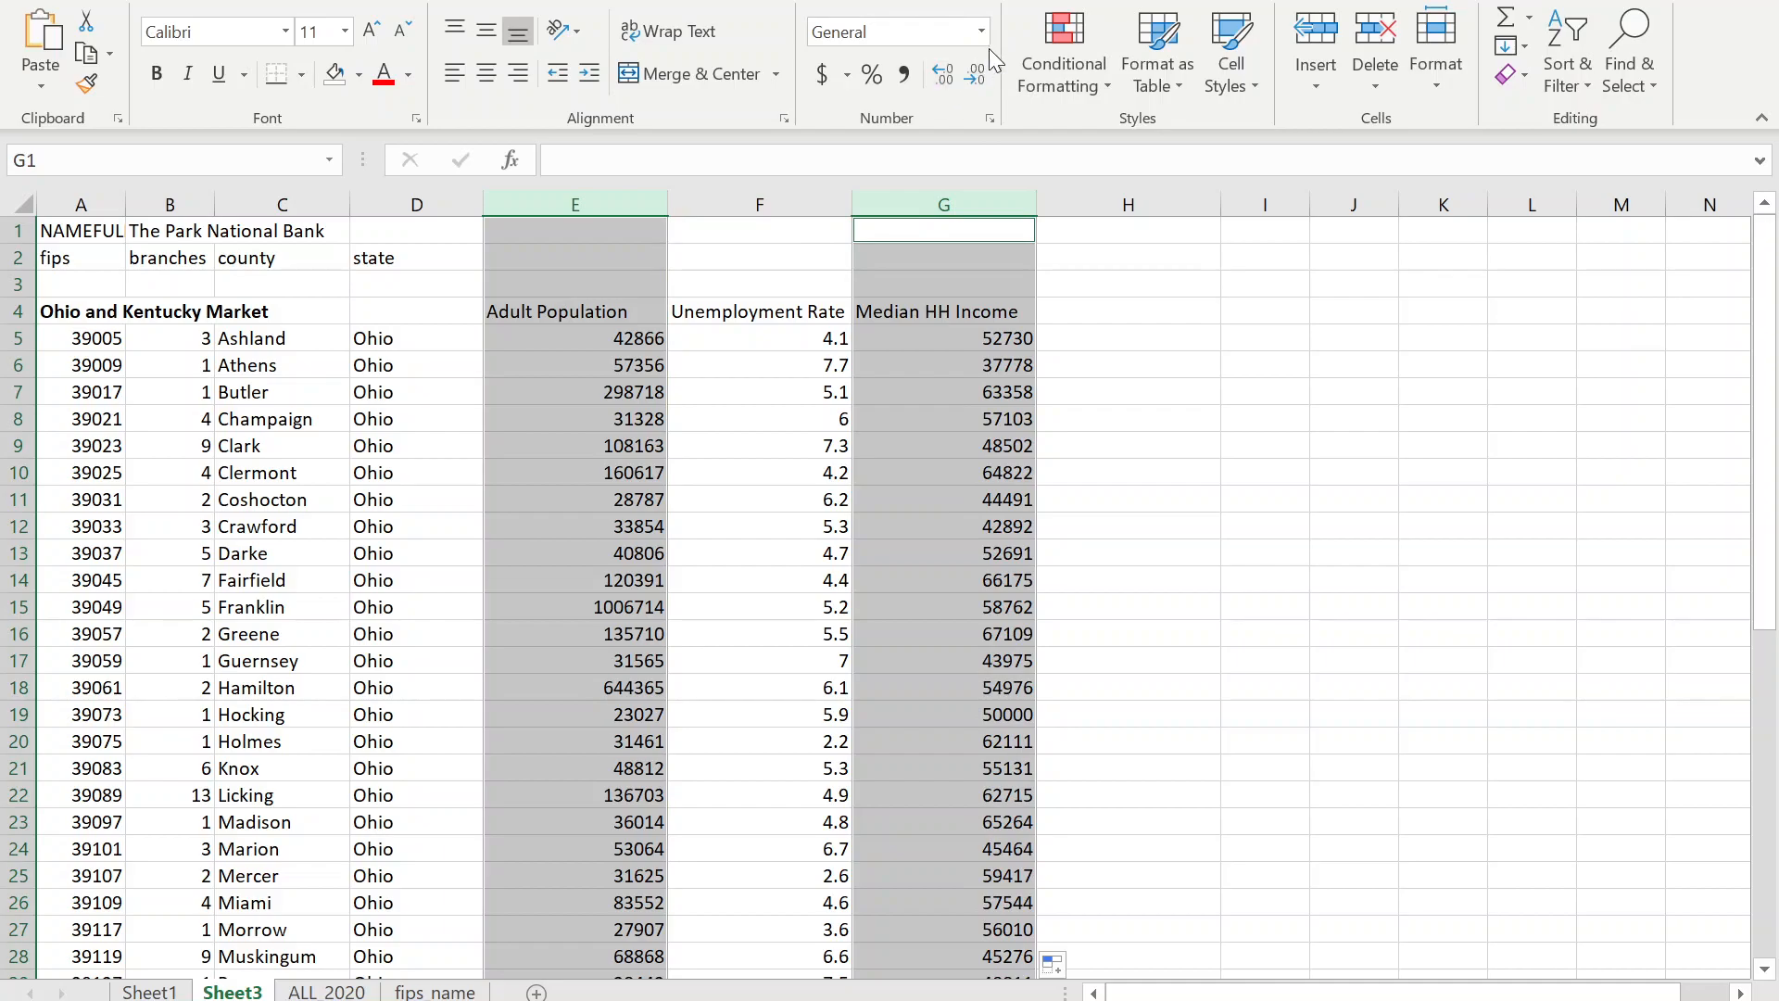
pyautogui.click(990, 117)
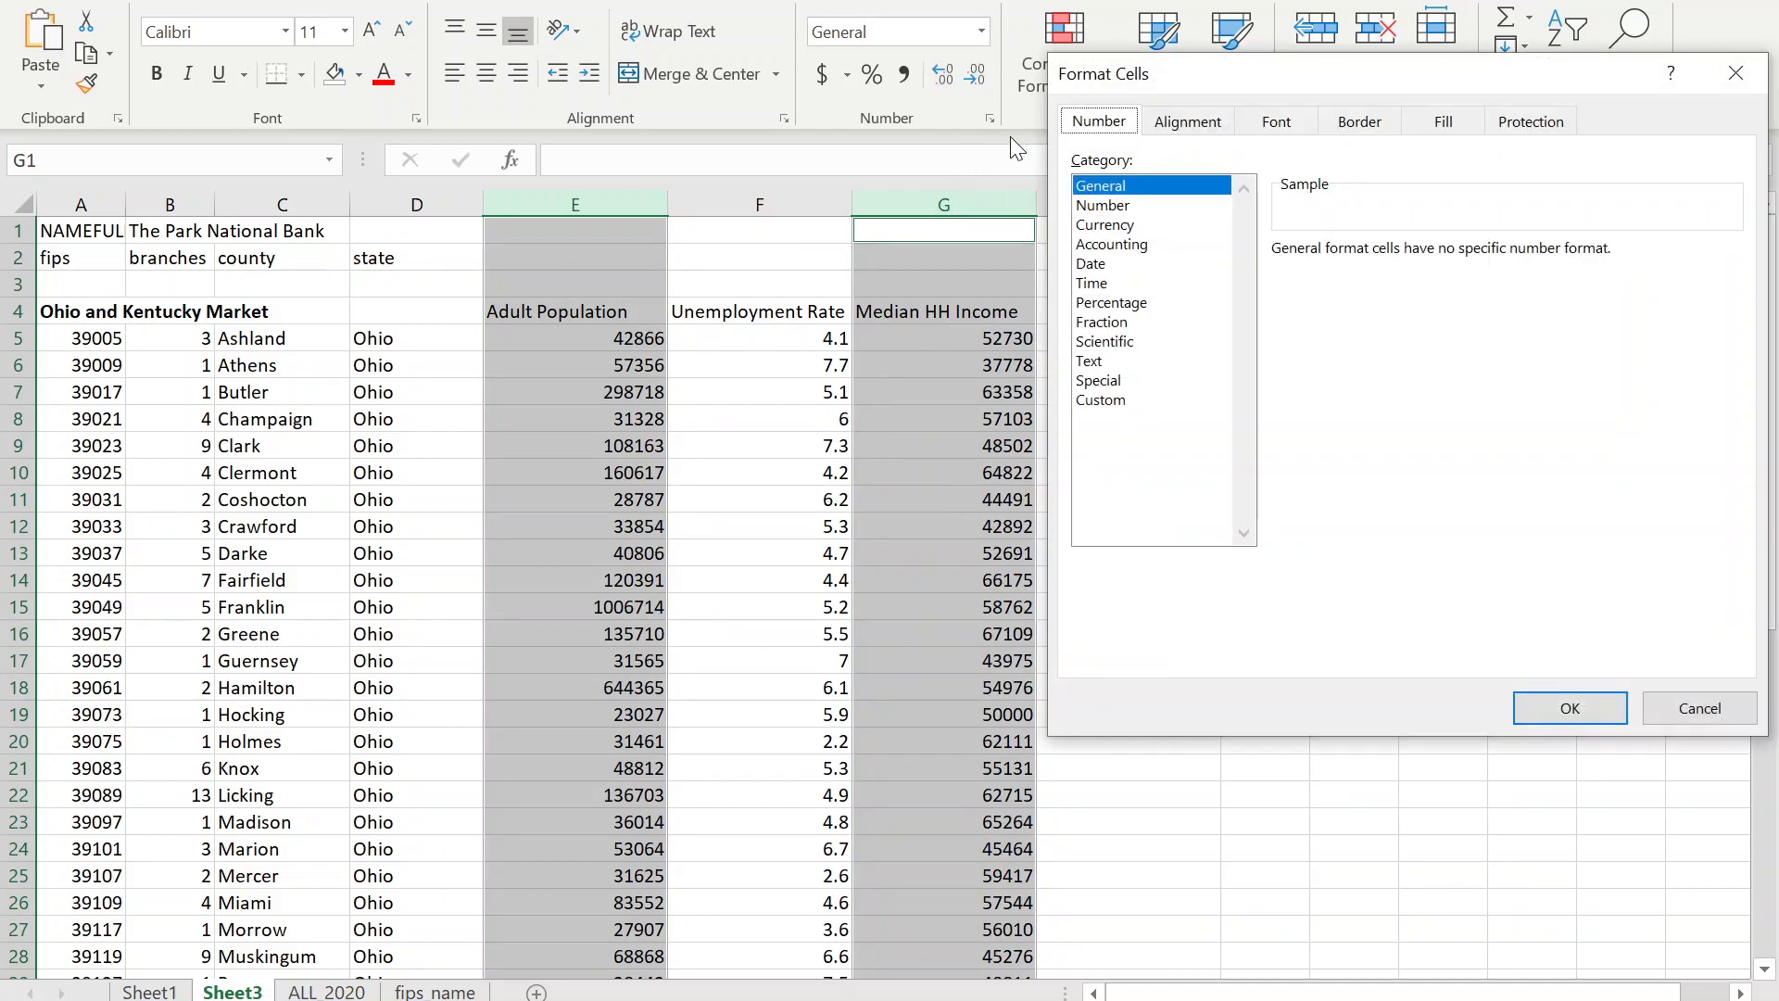
pyautogui.click(1121, 206)
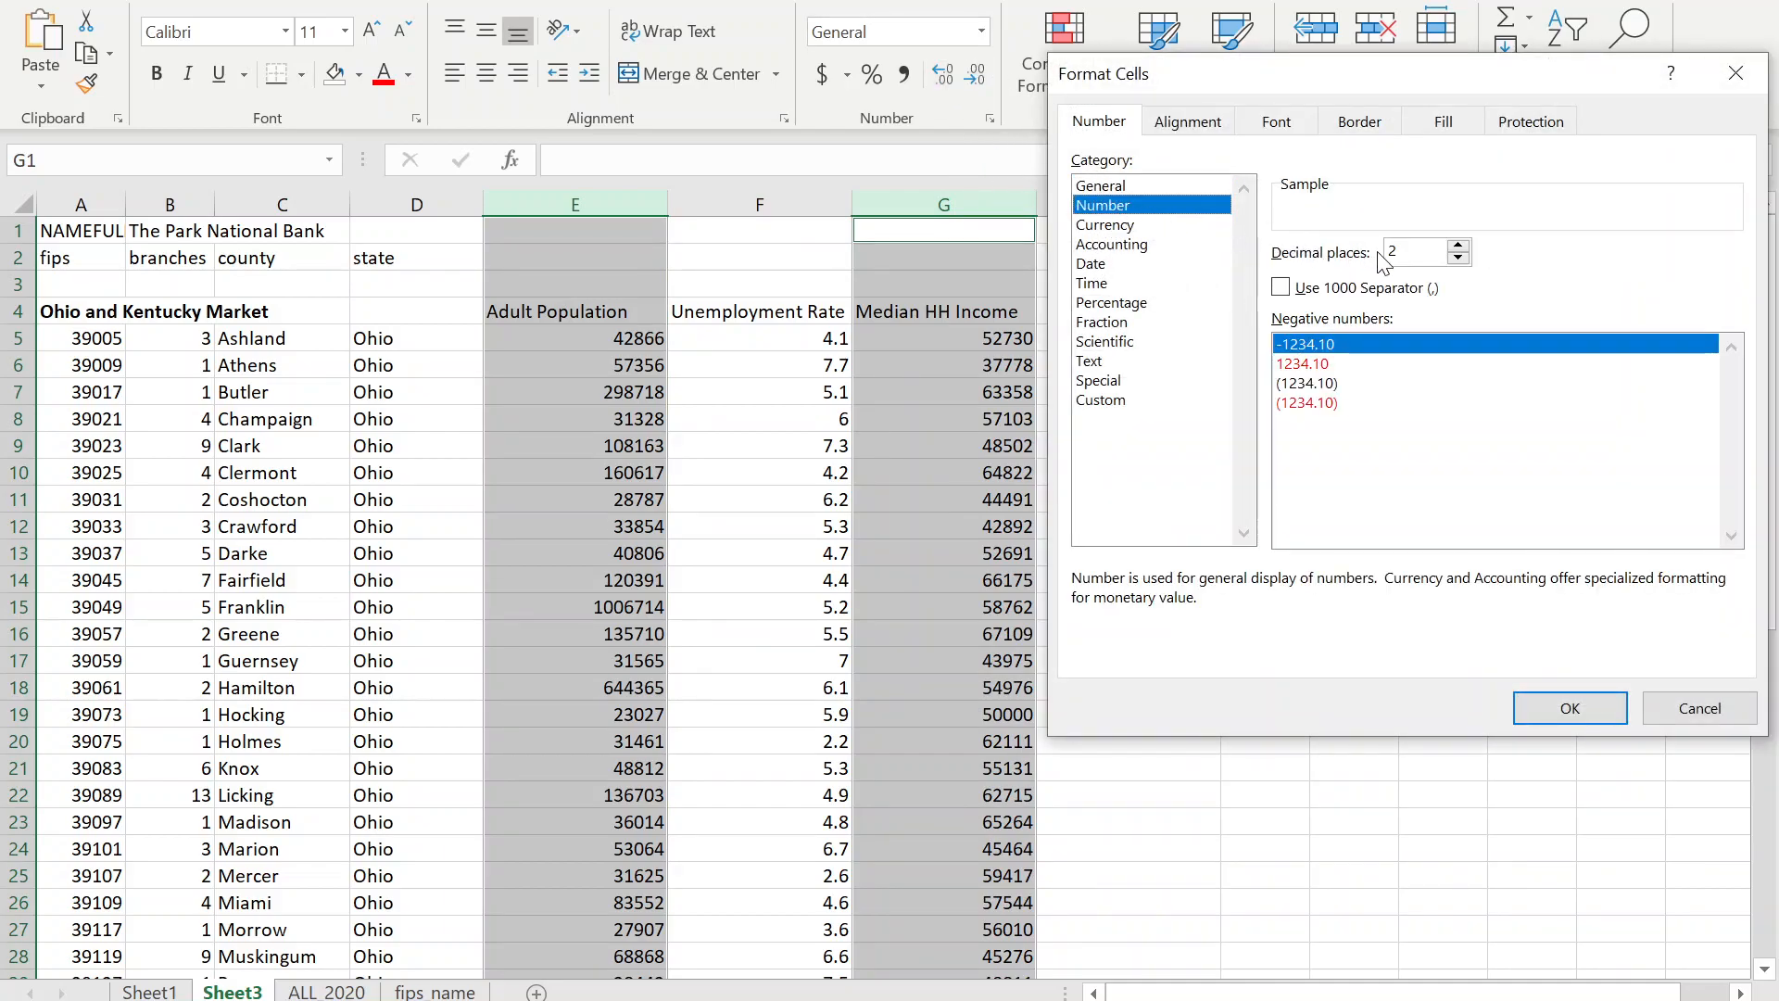
pyautogui.click(1458, 257)
pyautogui.click(1458, 258)
pyautogui.click(1280, 287)
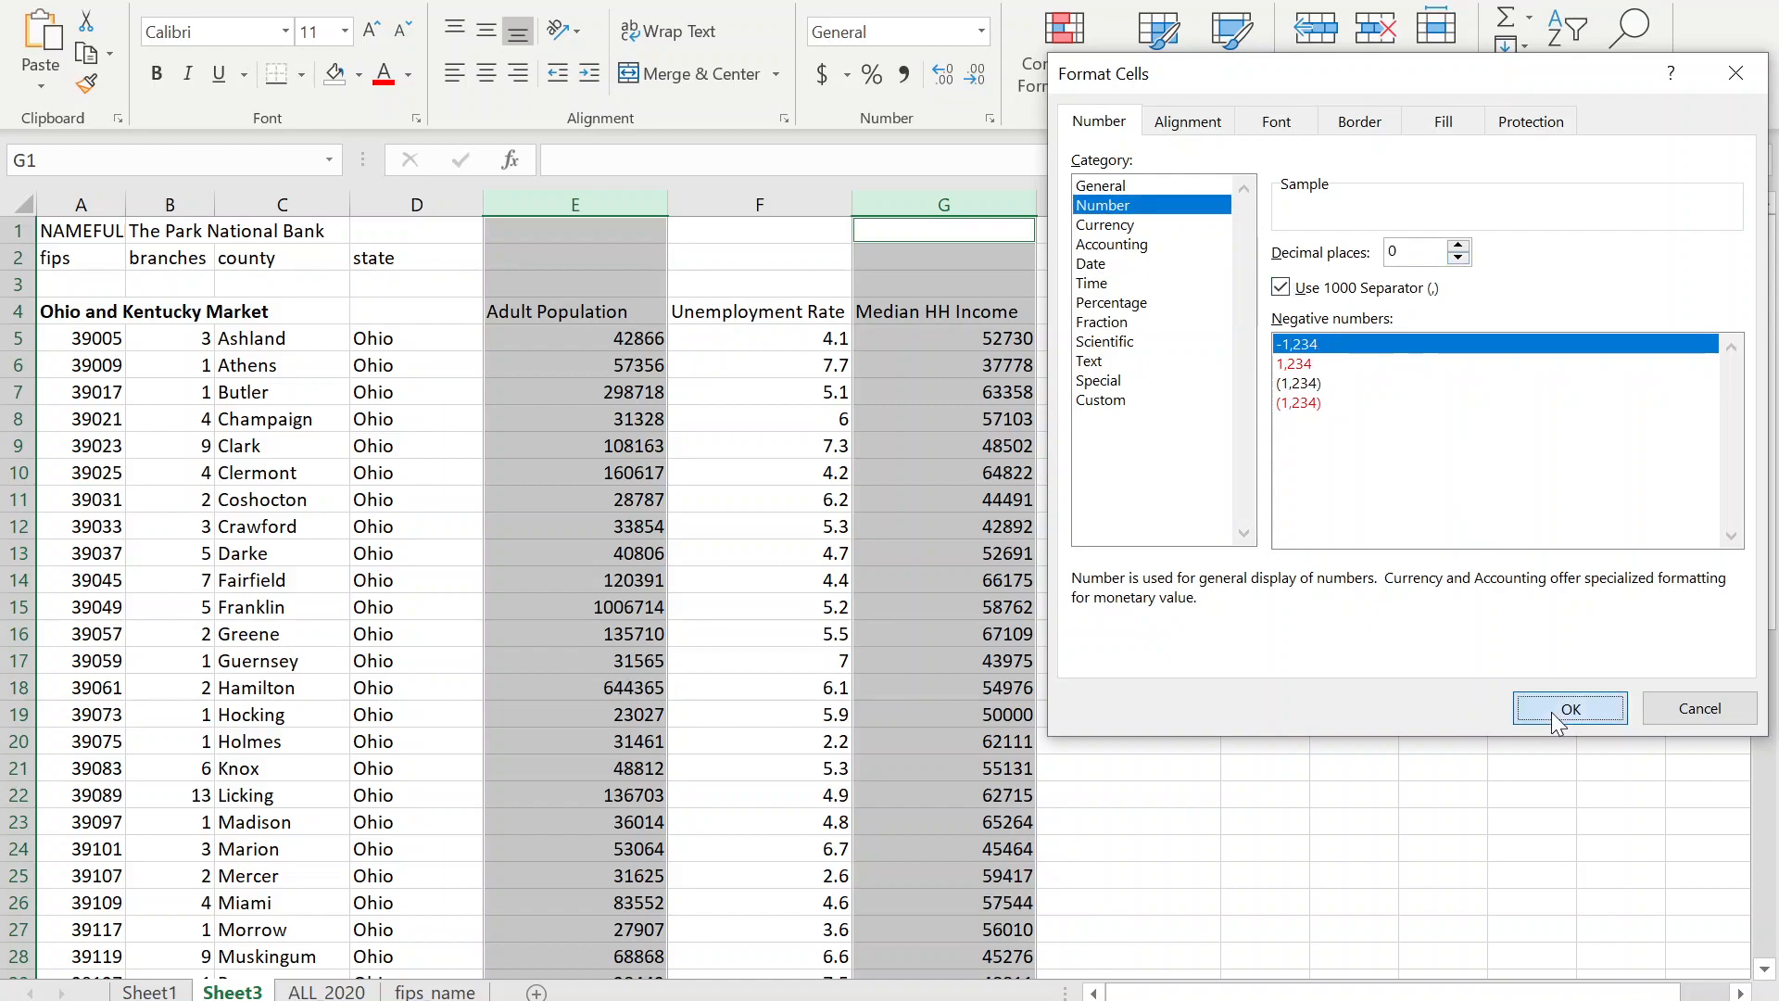
pyautogui.click(1570, 709)
# Append (%) to the Unemployment Rate header in F4 and widen column F to fit it.
pyautogui.click(786, 336)
pyautogui.click(810, 290)
pyautogui.click(818, 308)
pyautogui.click(732, 161)
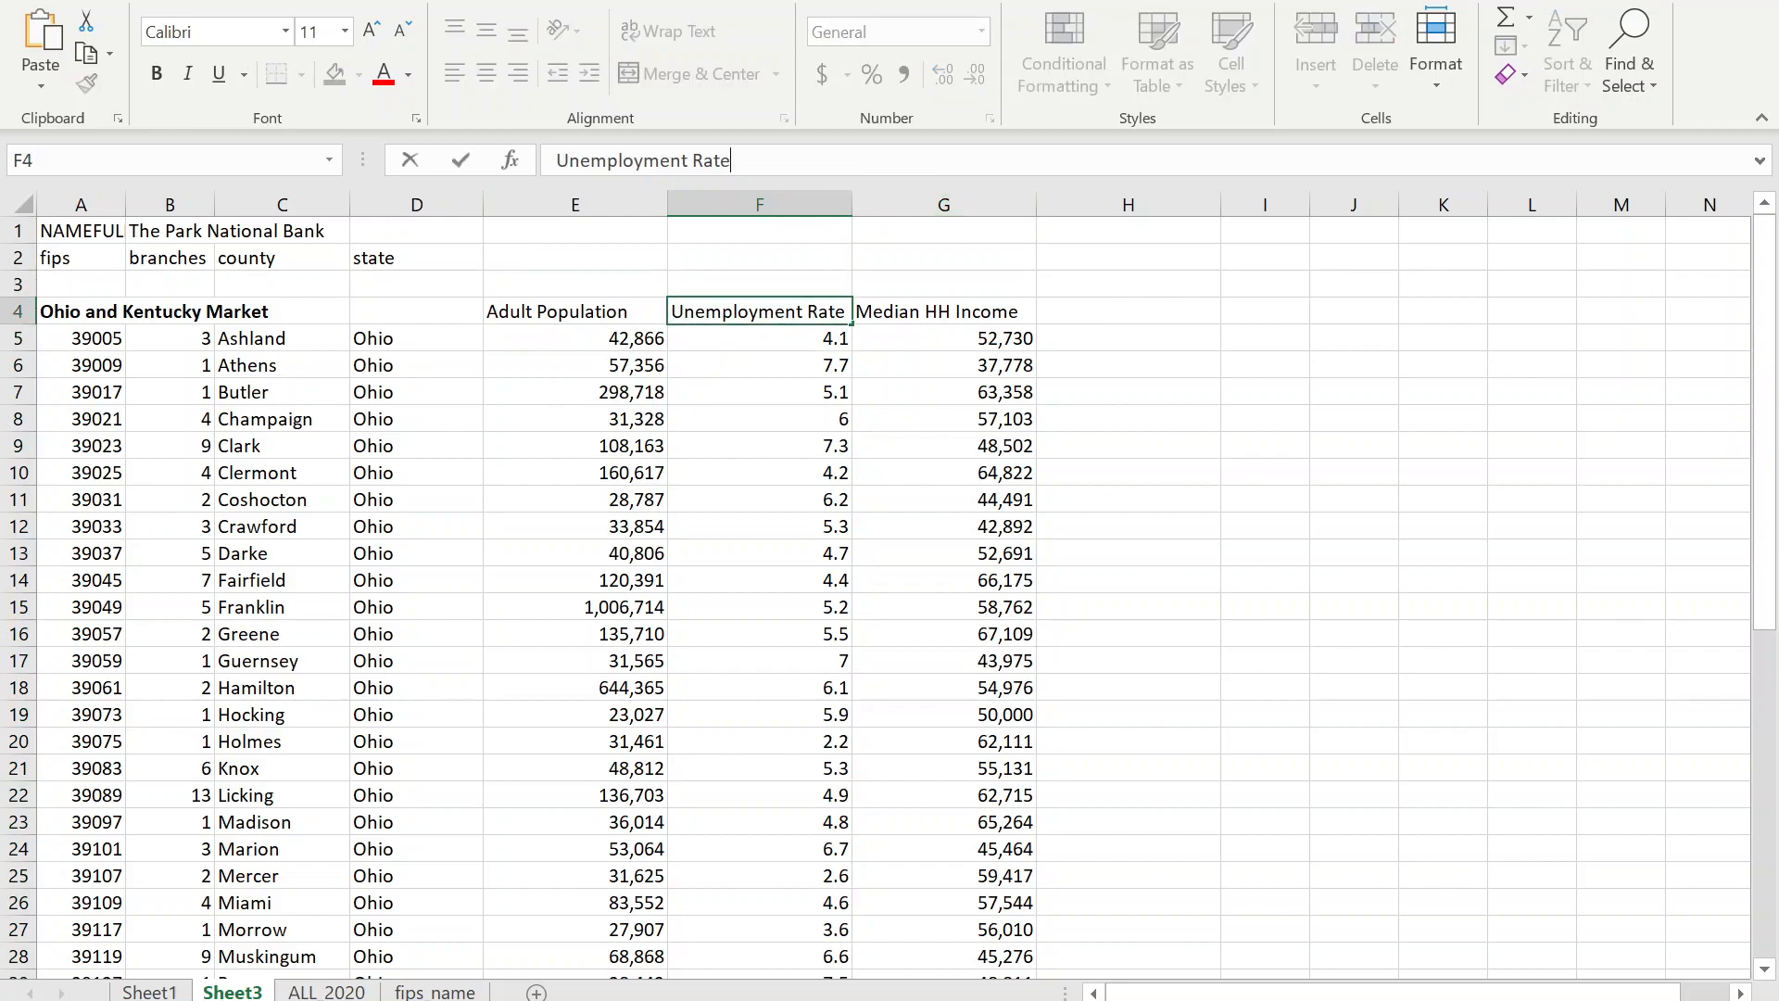
pyautogui.write('(%)')
pyautogui.press('Return')
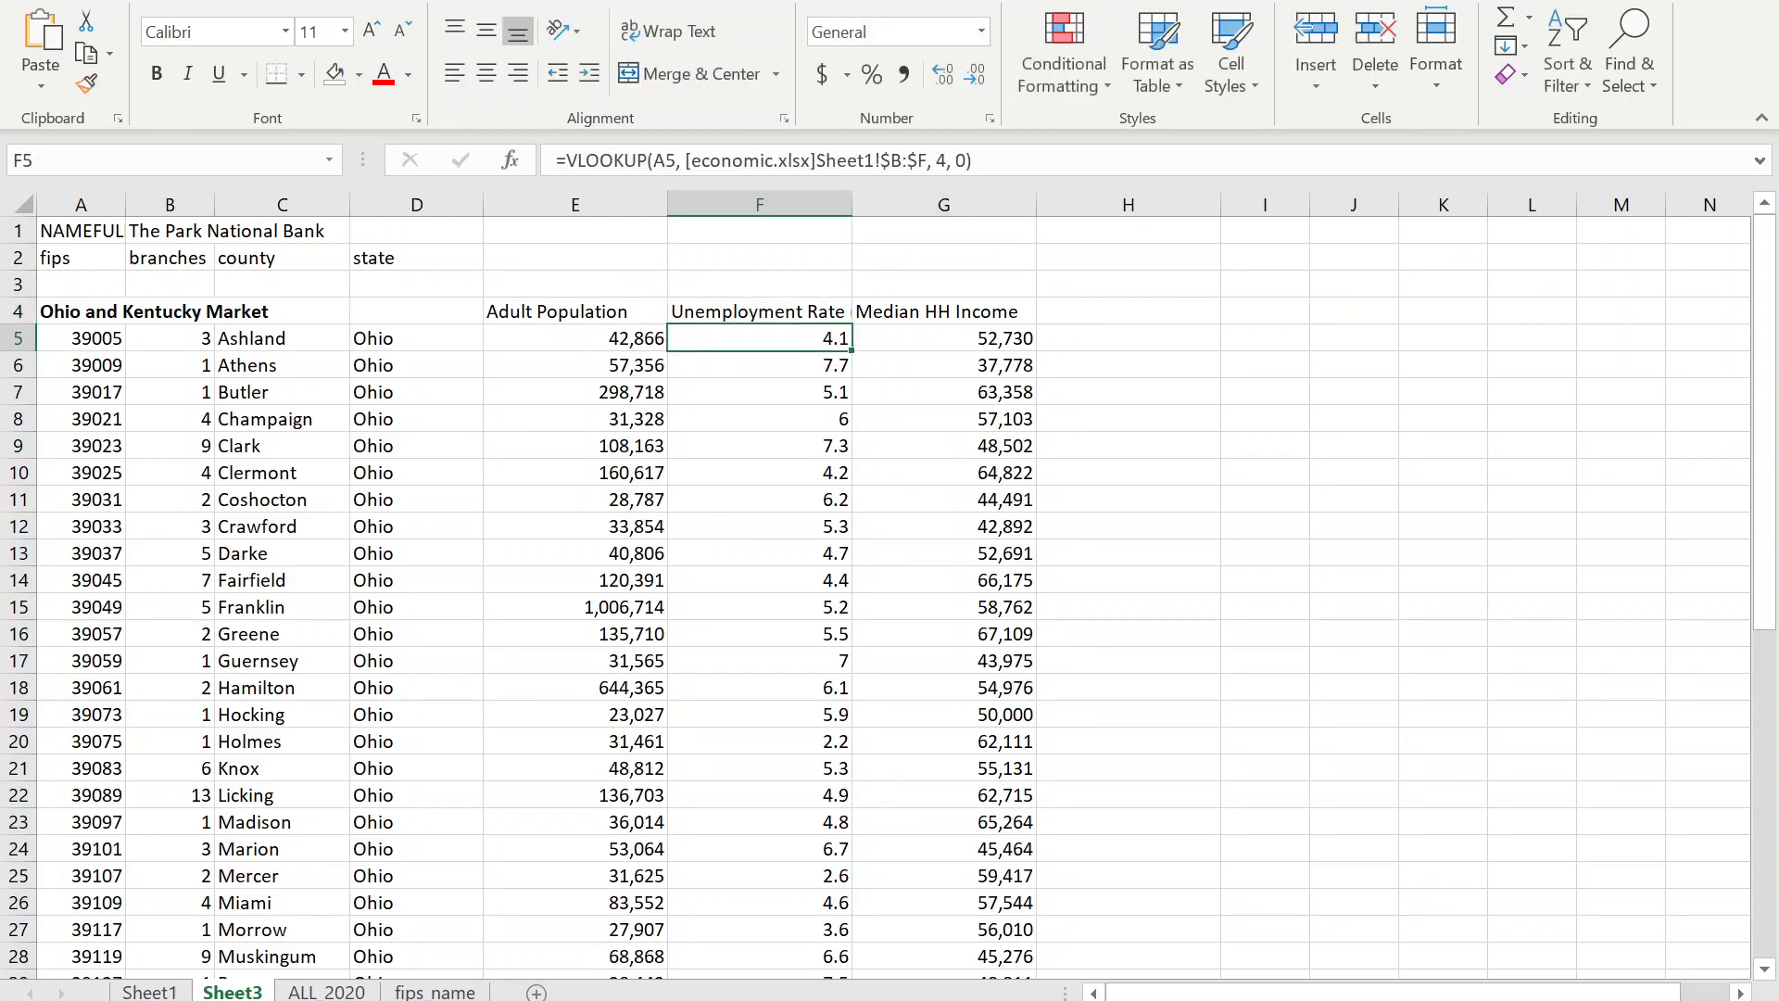
pyautogui.moveTo(851, 202); pyautogui.dragTo(874, 202)
pyautogui.click(1058, 499)
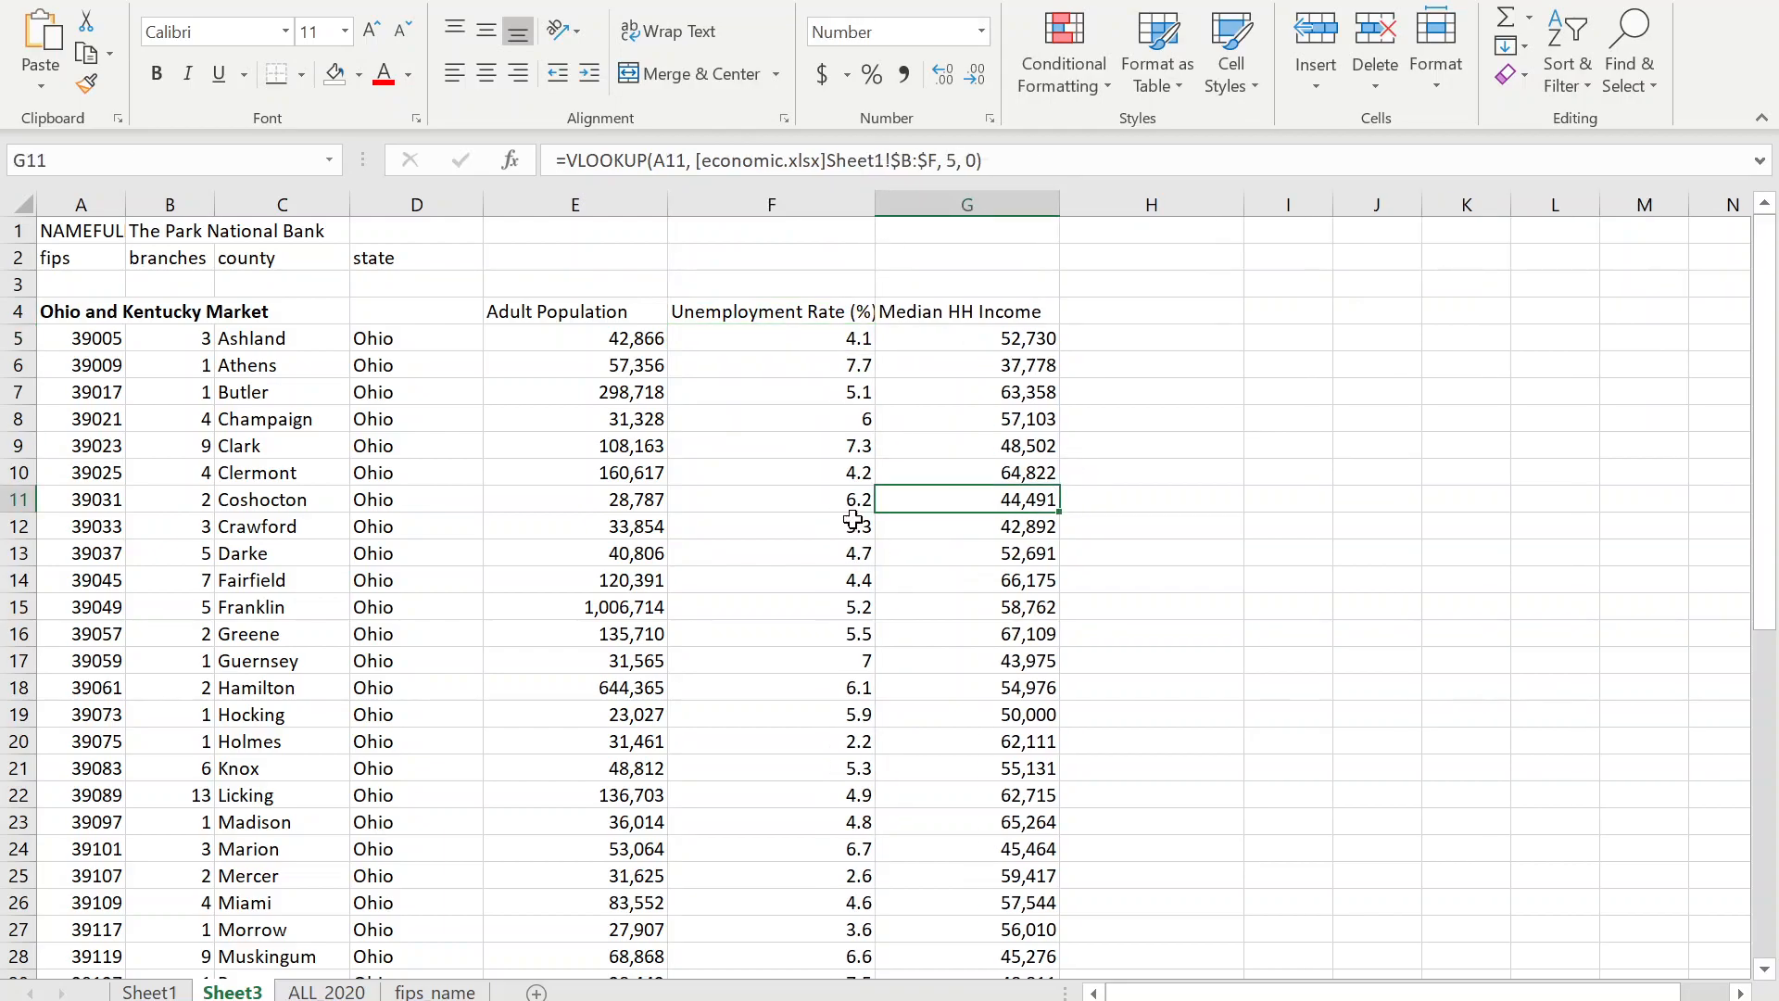
# Copy the lookup formulas from E34:G34 in the Jefferson row to the Carolinas Market counties in E37:G44.
pyautogui.scroll(-7, 454, 596)
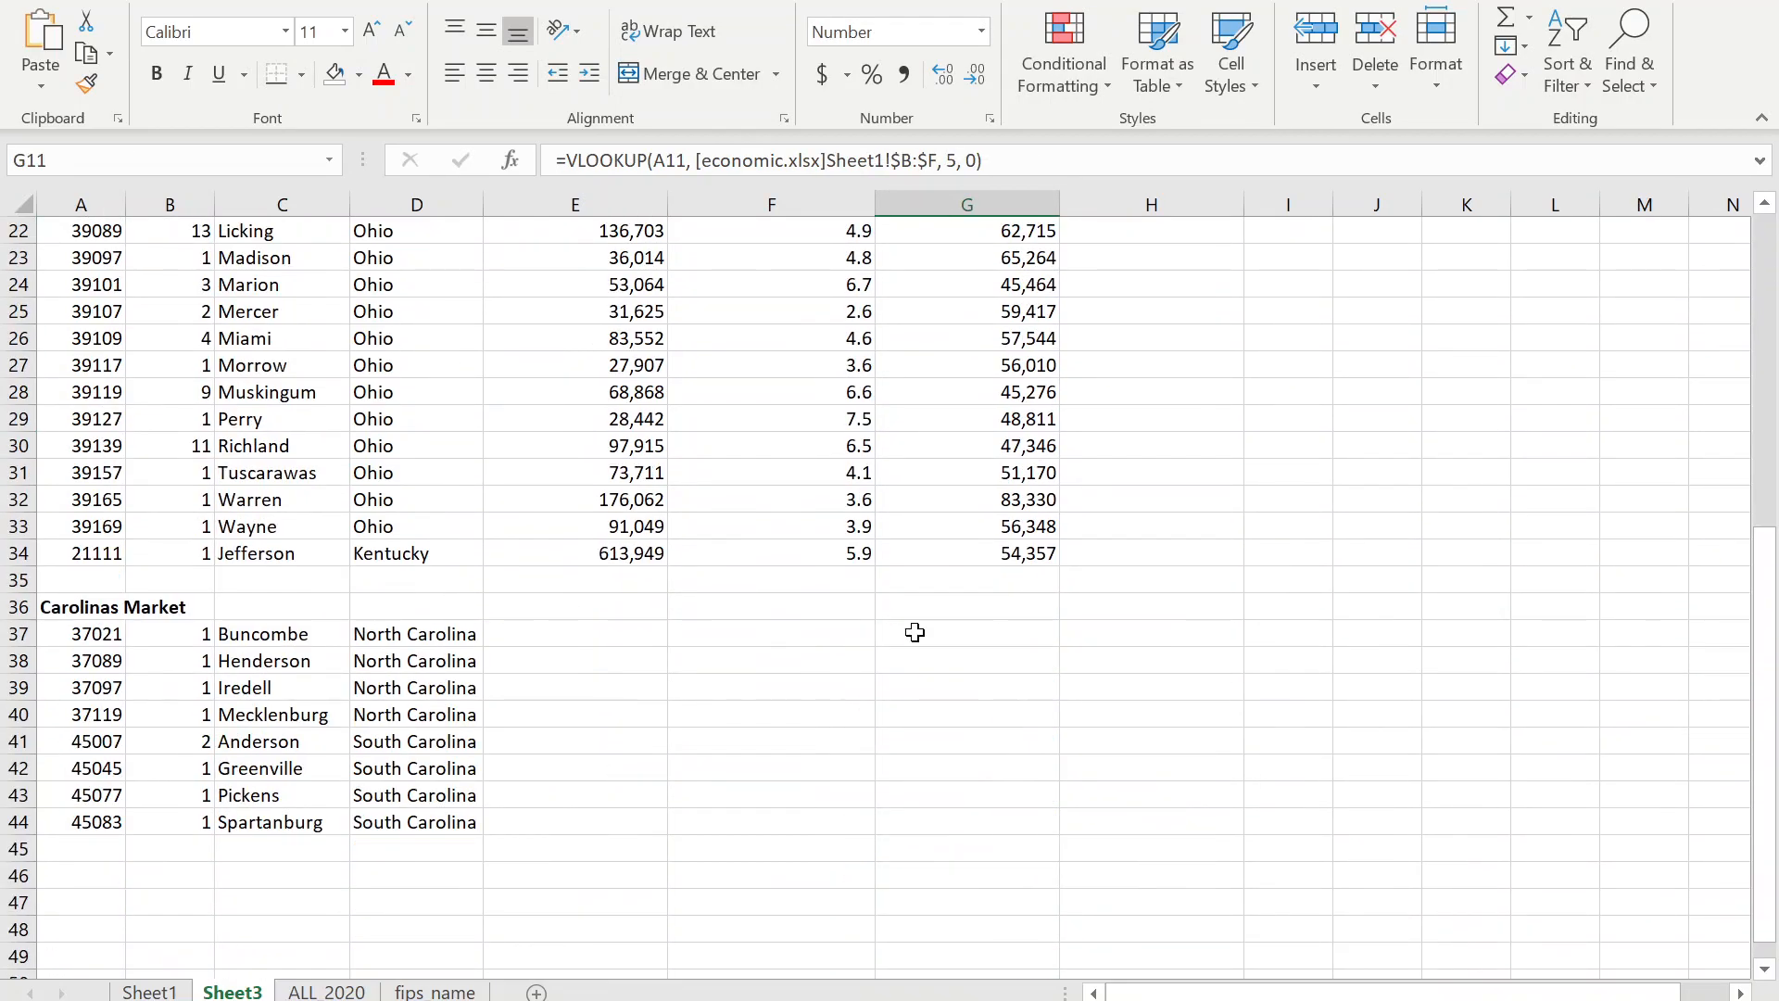
pyautogui.moveTo(598, 556); pyautogui.dragTo(886, 580)
pyautogui.hotkey('ctrl', 'c')
pyautogui.moveTo(568, 628); pyautogui.dragTo(973, 816)
pyautogui.hotkey('ctrl', 'v')
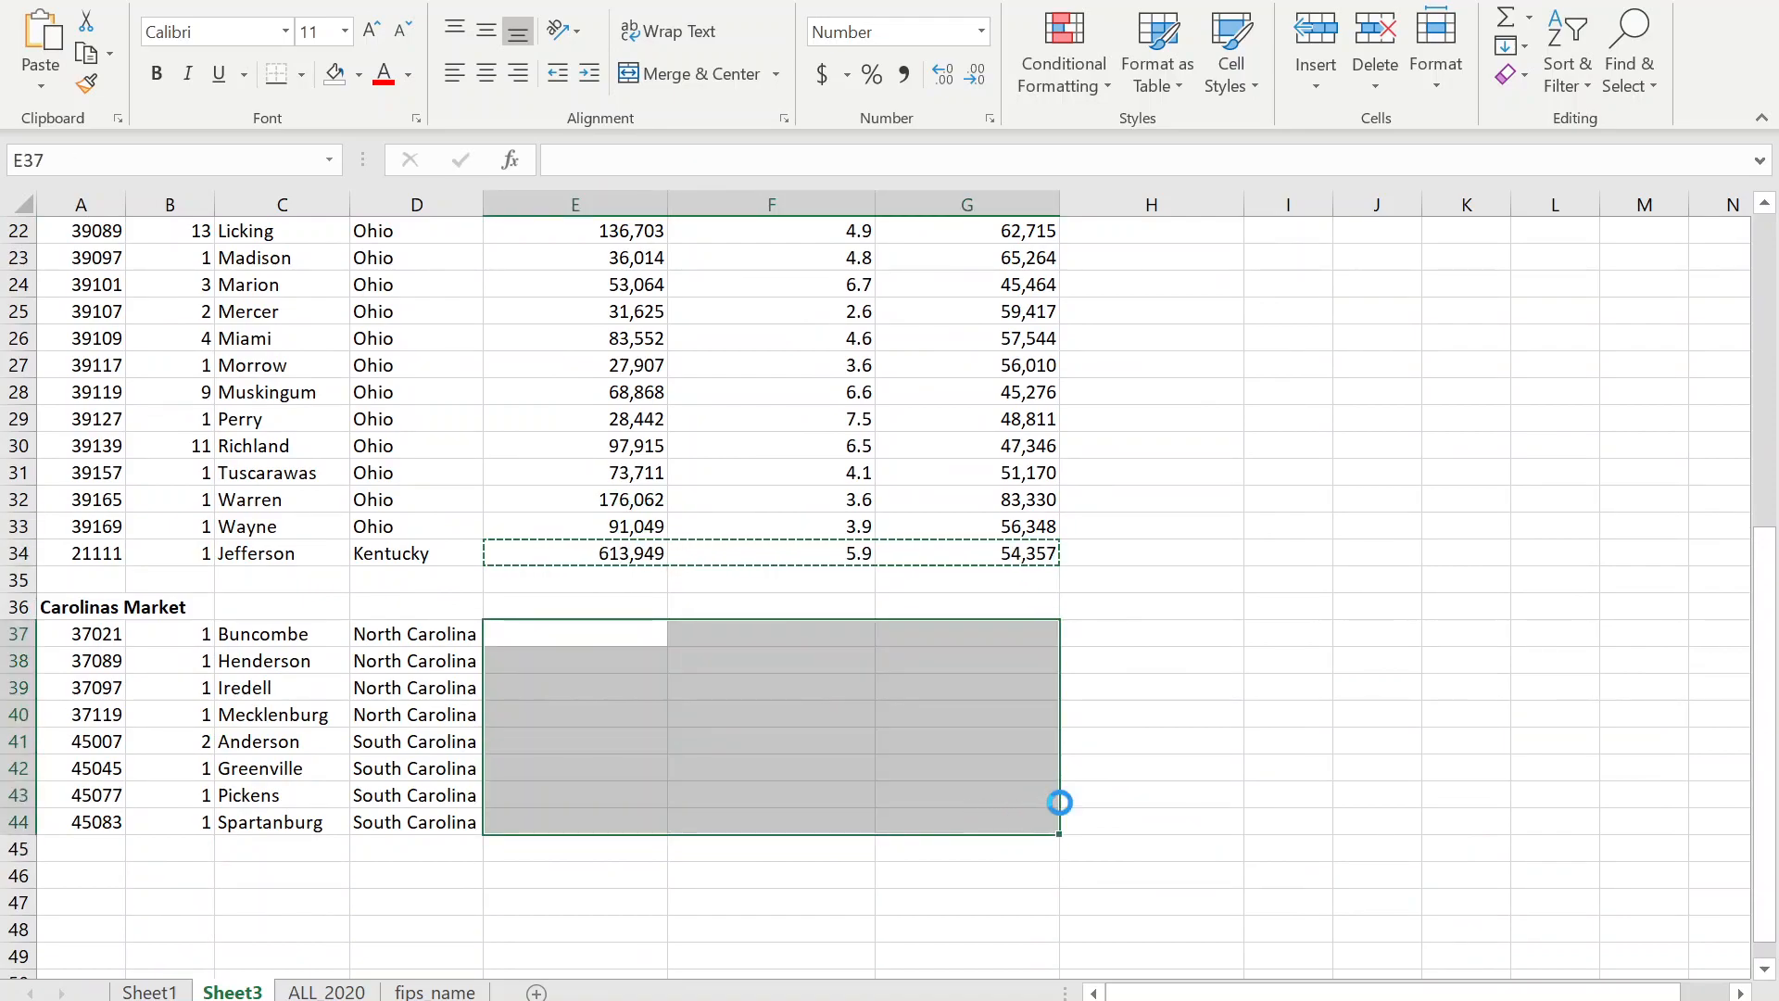
pyautogui.click(1291, 665)
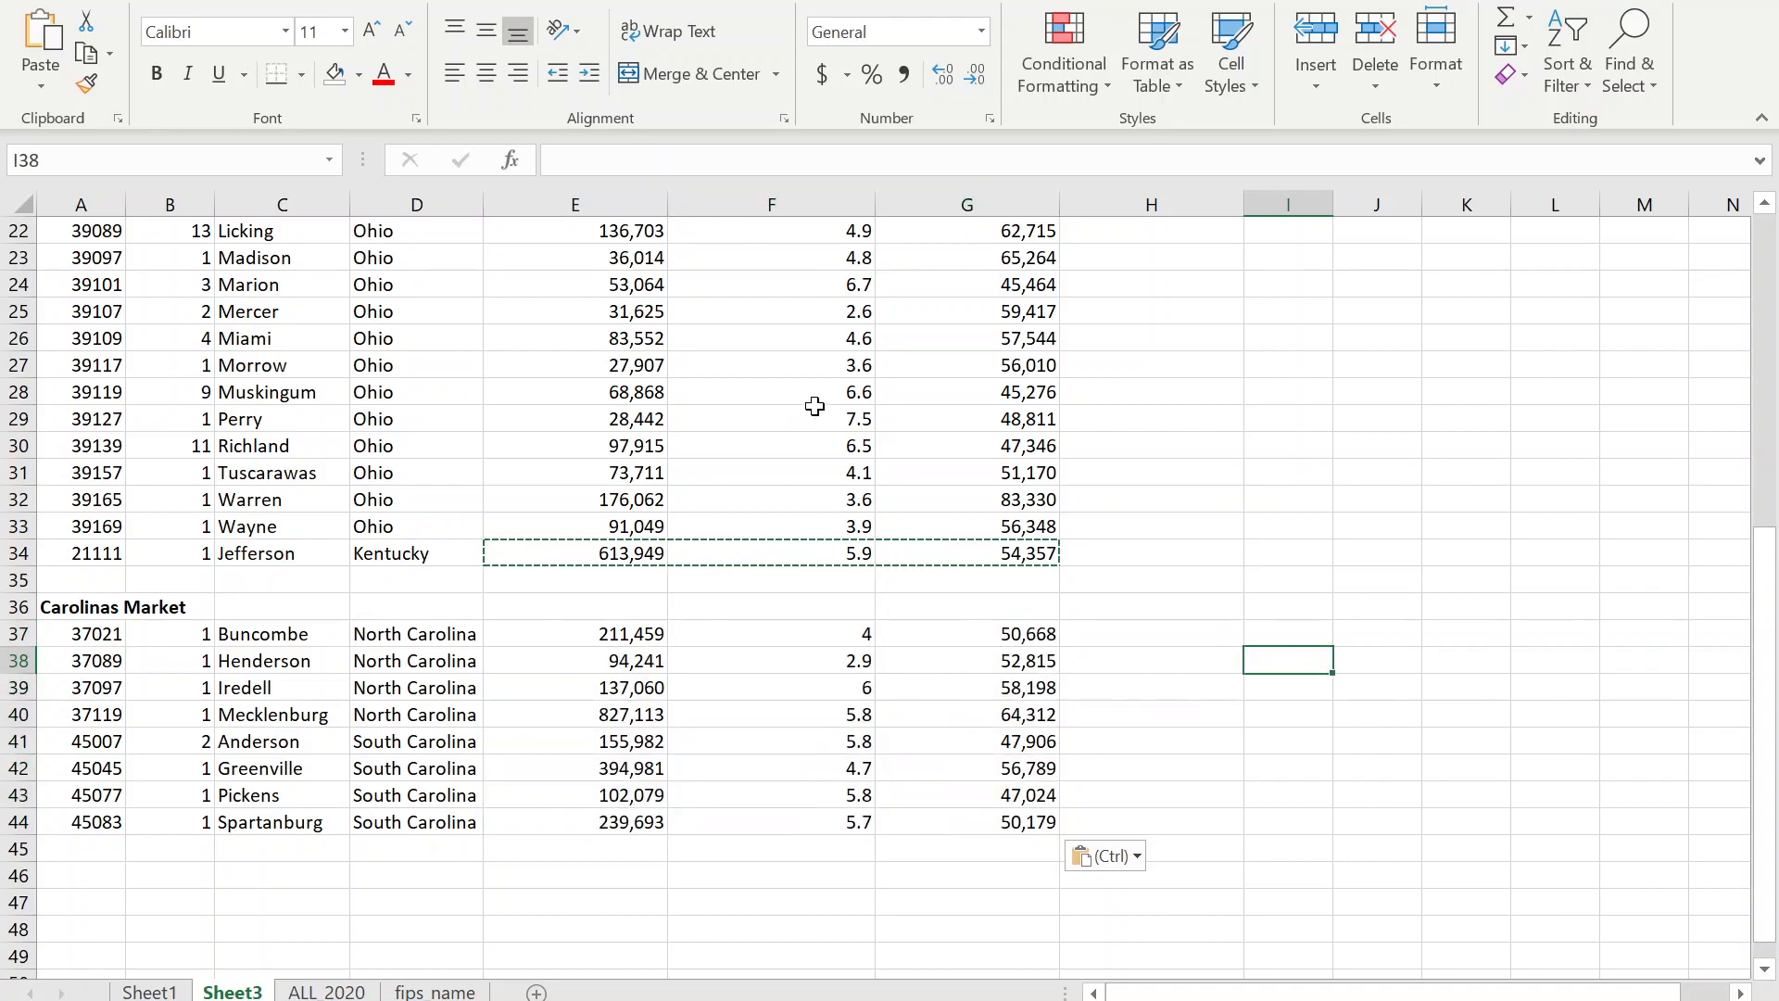
# Format the unemployment rates in column F to one decimal place.
pyautogui.click(815, 229)
pyautogui.hotkey('ctrl', 'space')
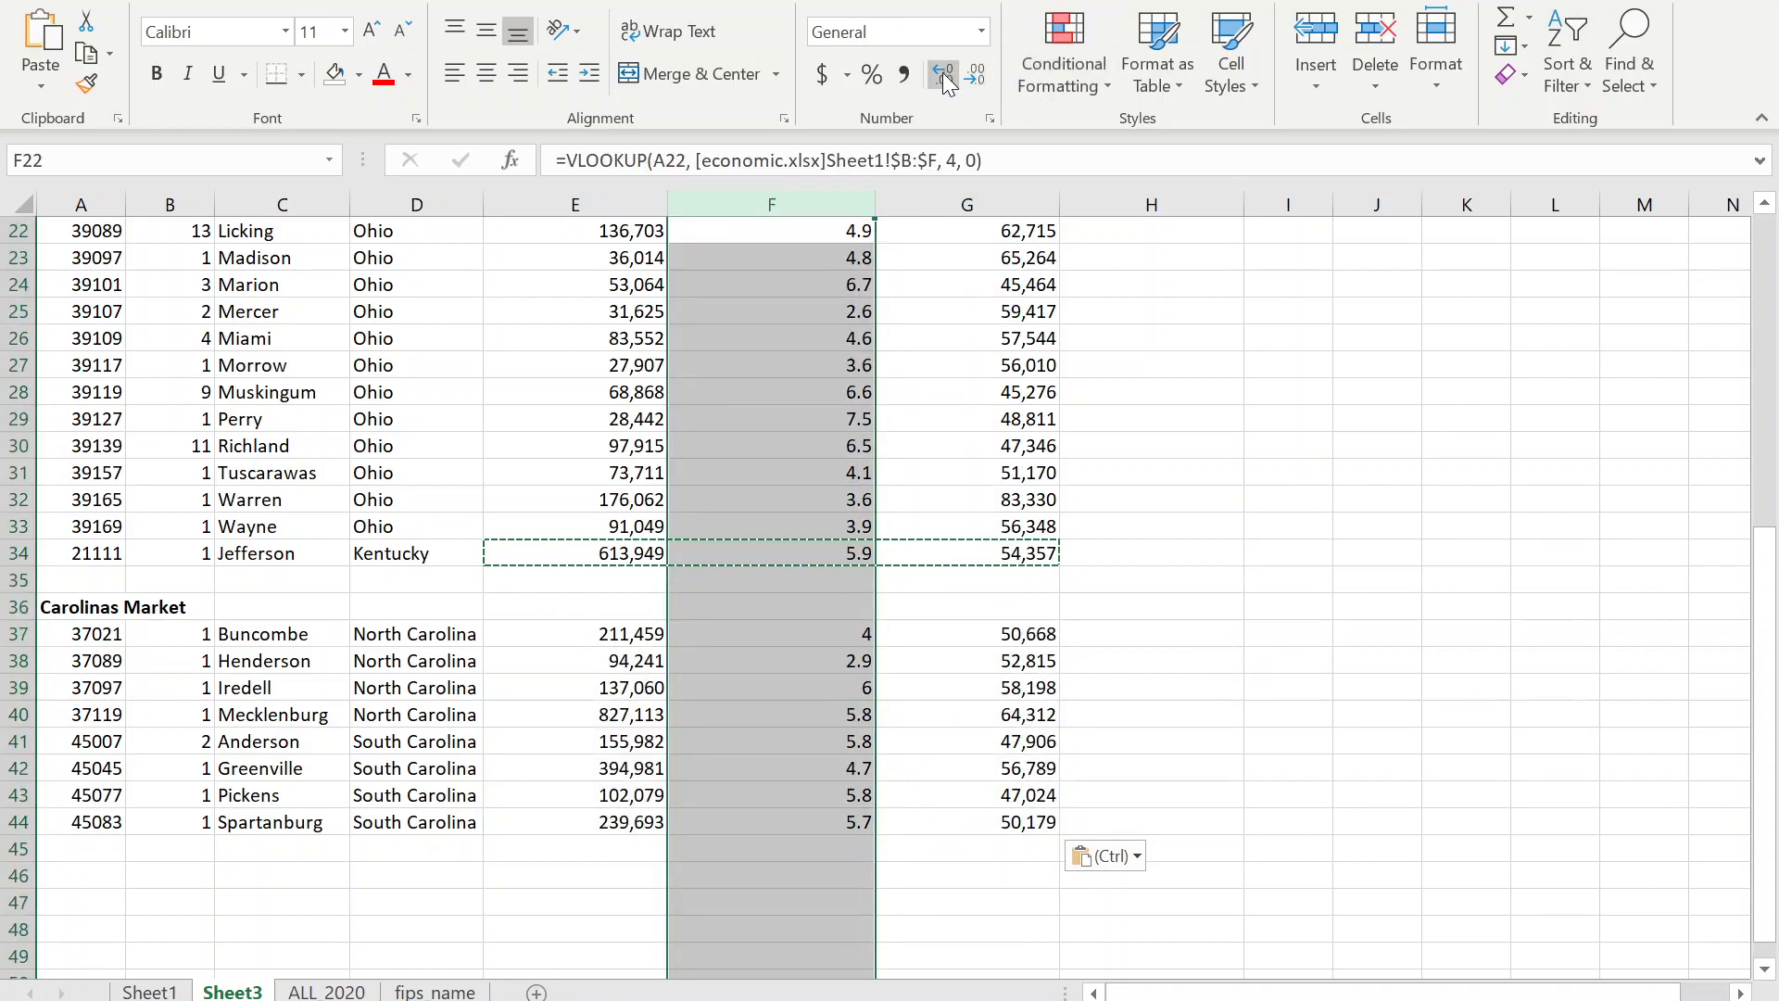
pyautogui.click(942, 73)
pyautogui.click(984, 86)
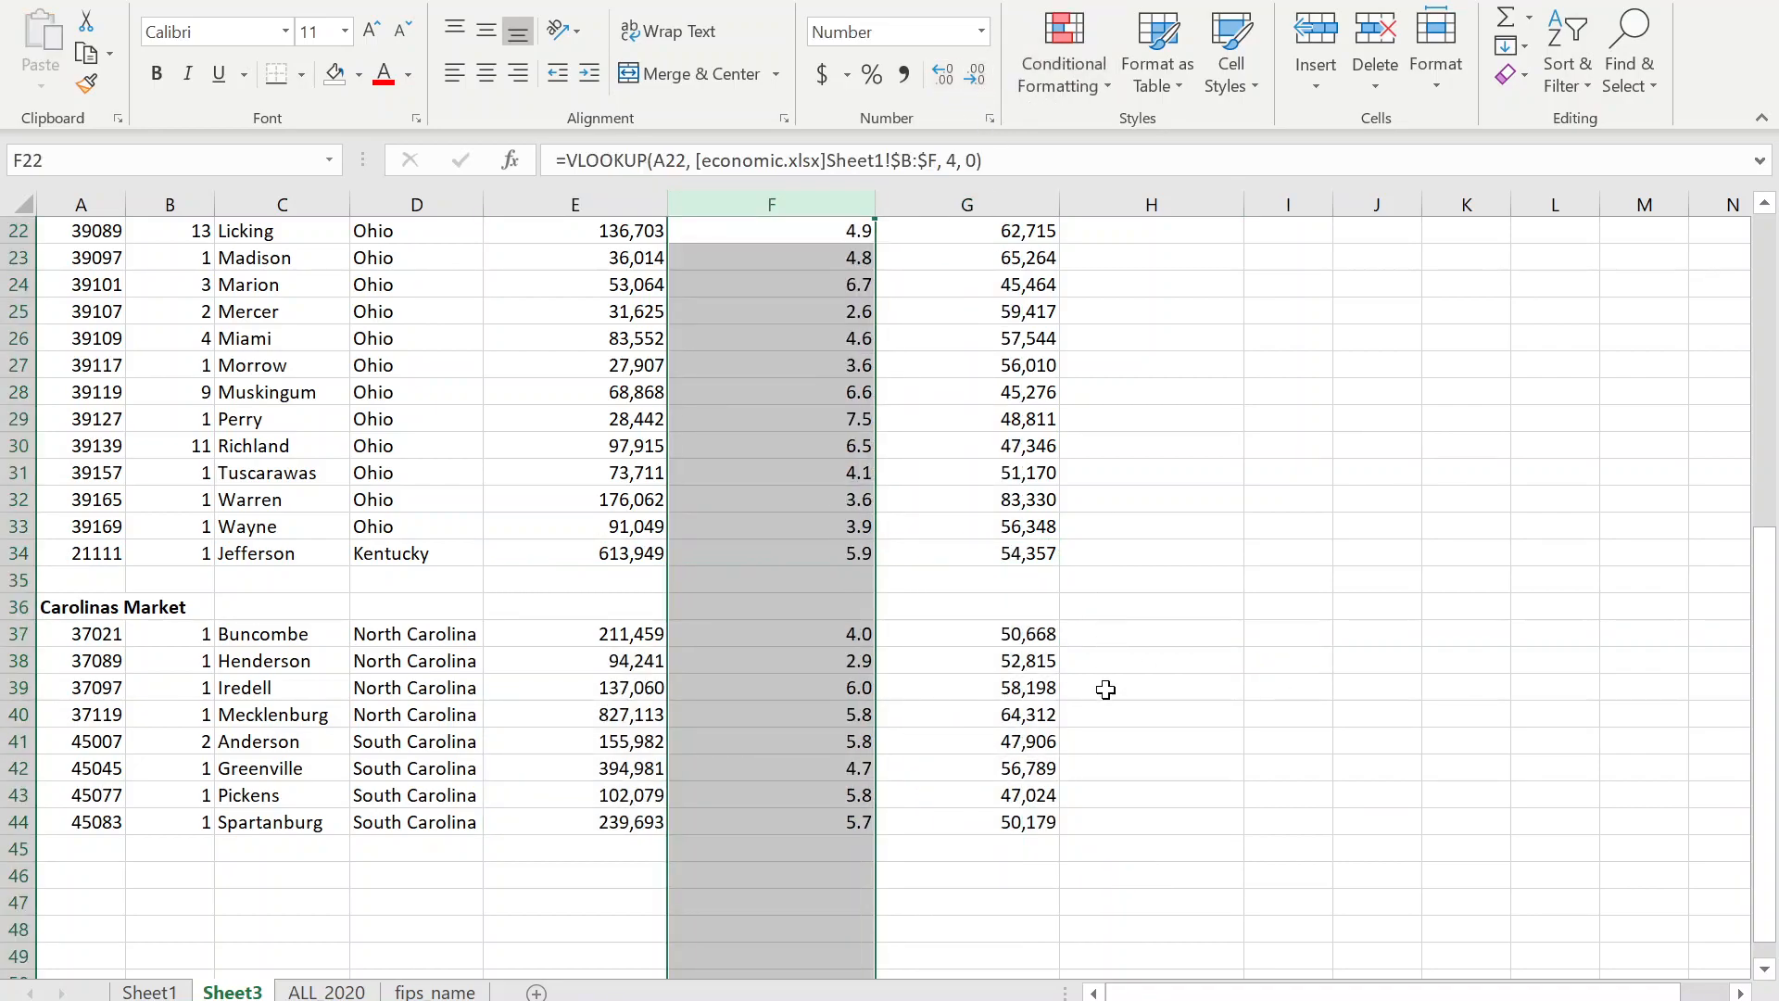
pyautogui.scroll(6, 1104, 668)
pyautogui.scroll(1, 1119, 744)
pyautogui.click(1288, 525)
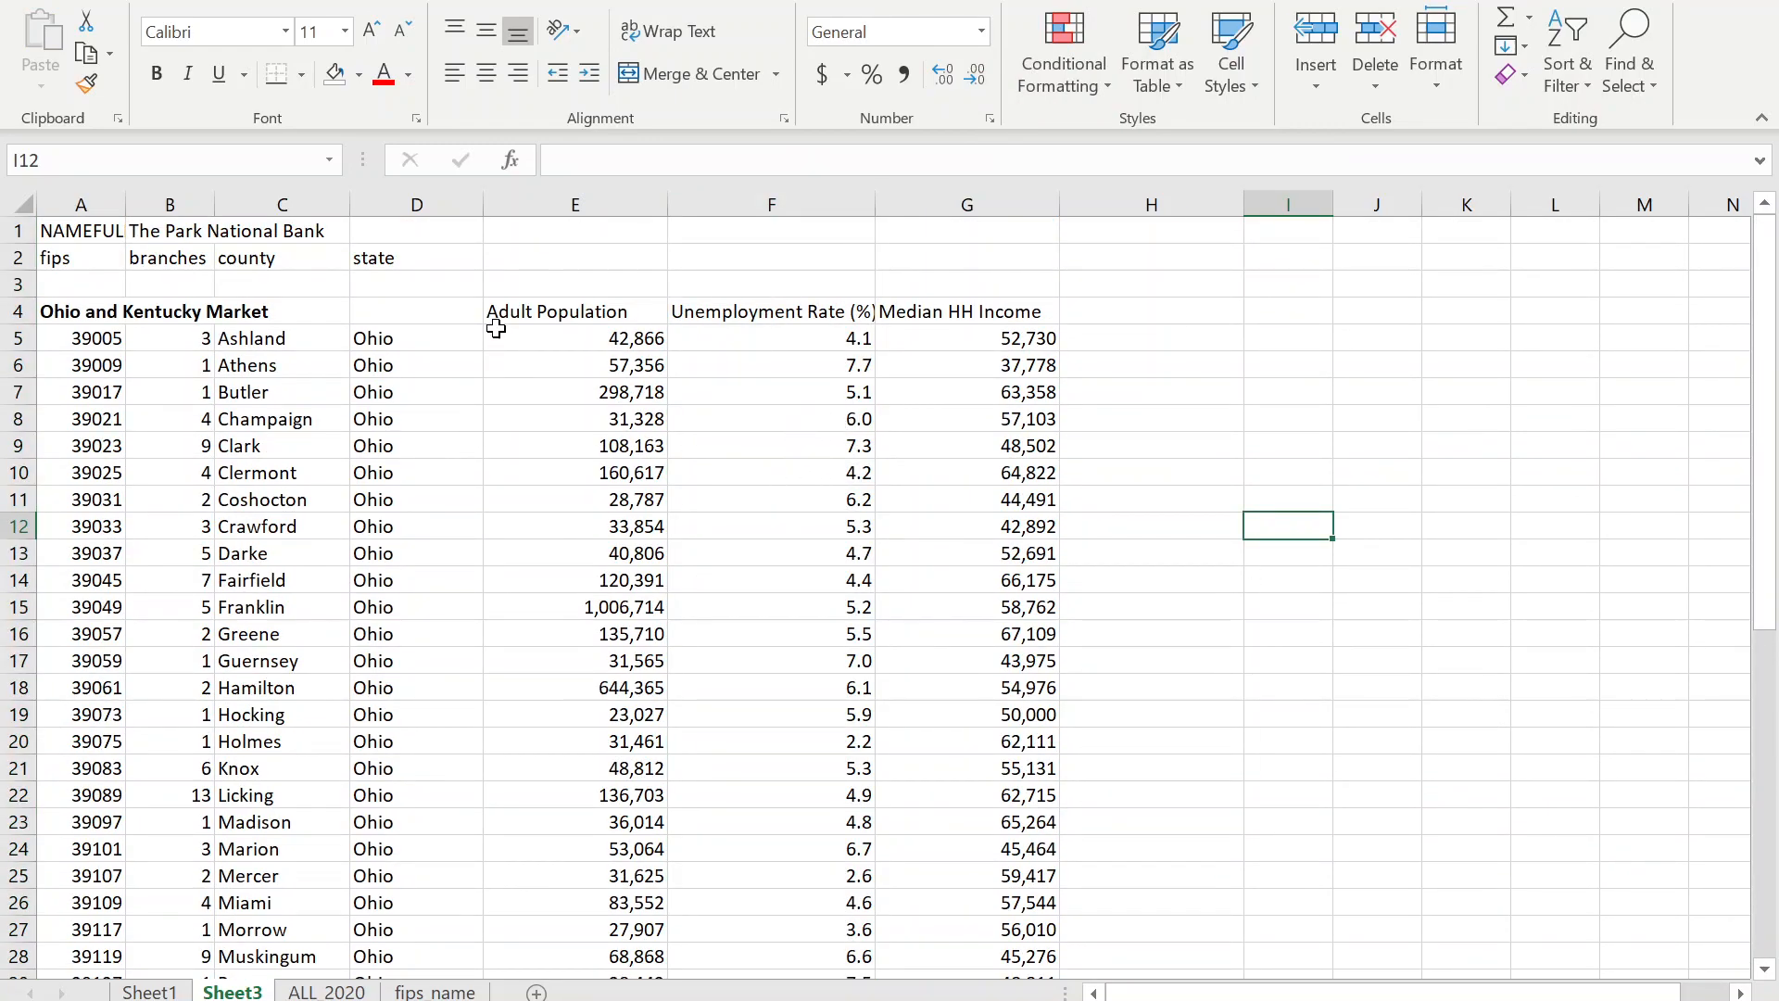
pyautogui.moveTo(565, 298); pyautogui.dragTo(593, 714)
pyautogui.moveTo(800, 301); pyautogui.dragTo(815, 527)
pyautogui.moveTo(1025, 310); pyautogui.dragTo(1025, 636)
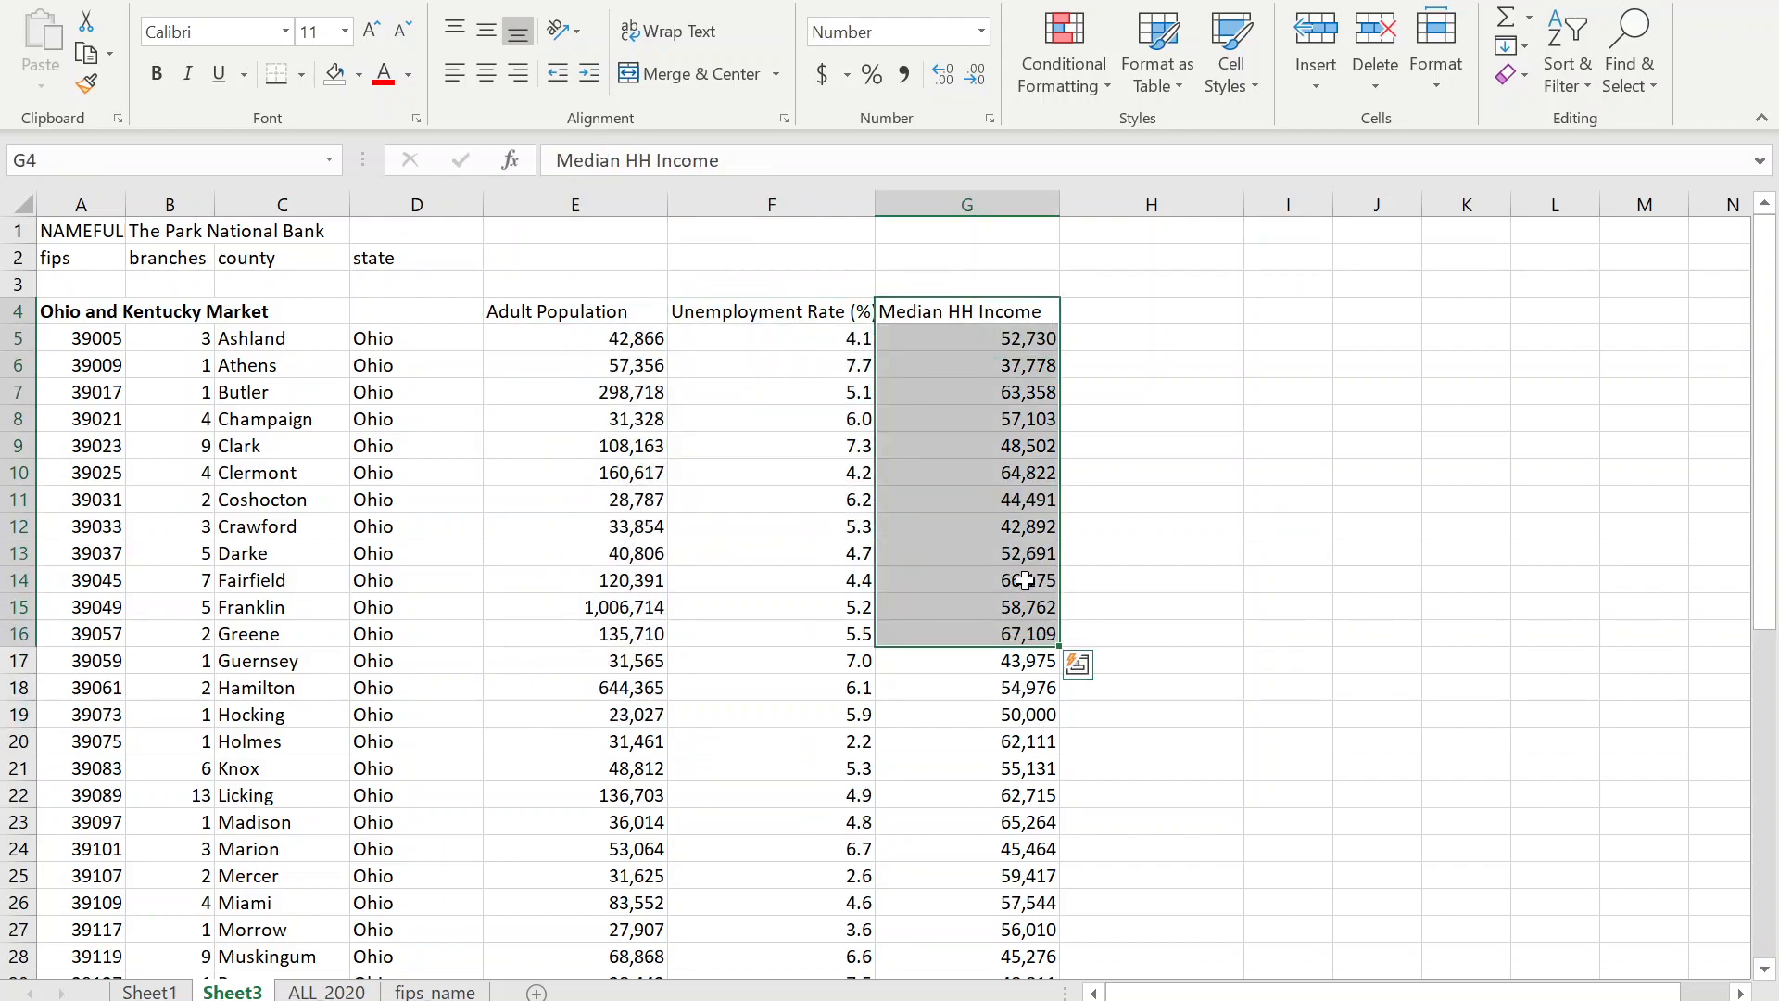
pyautogui.click(921, 570)
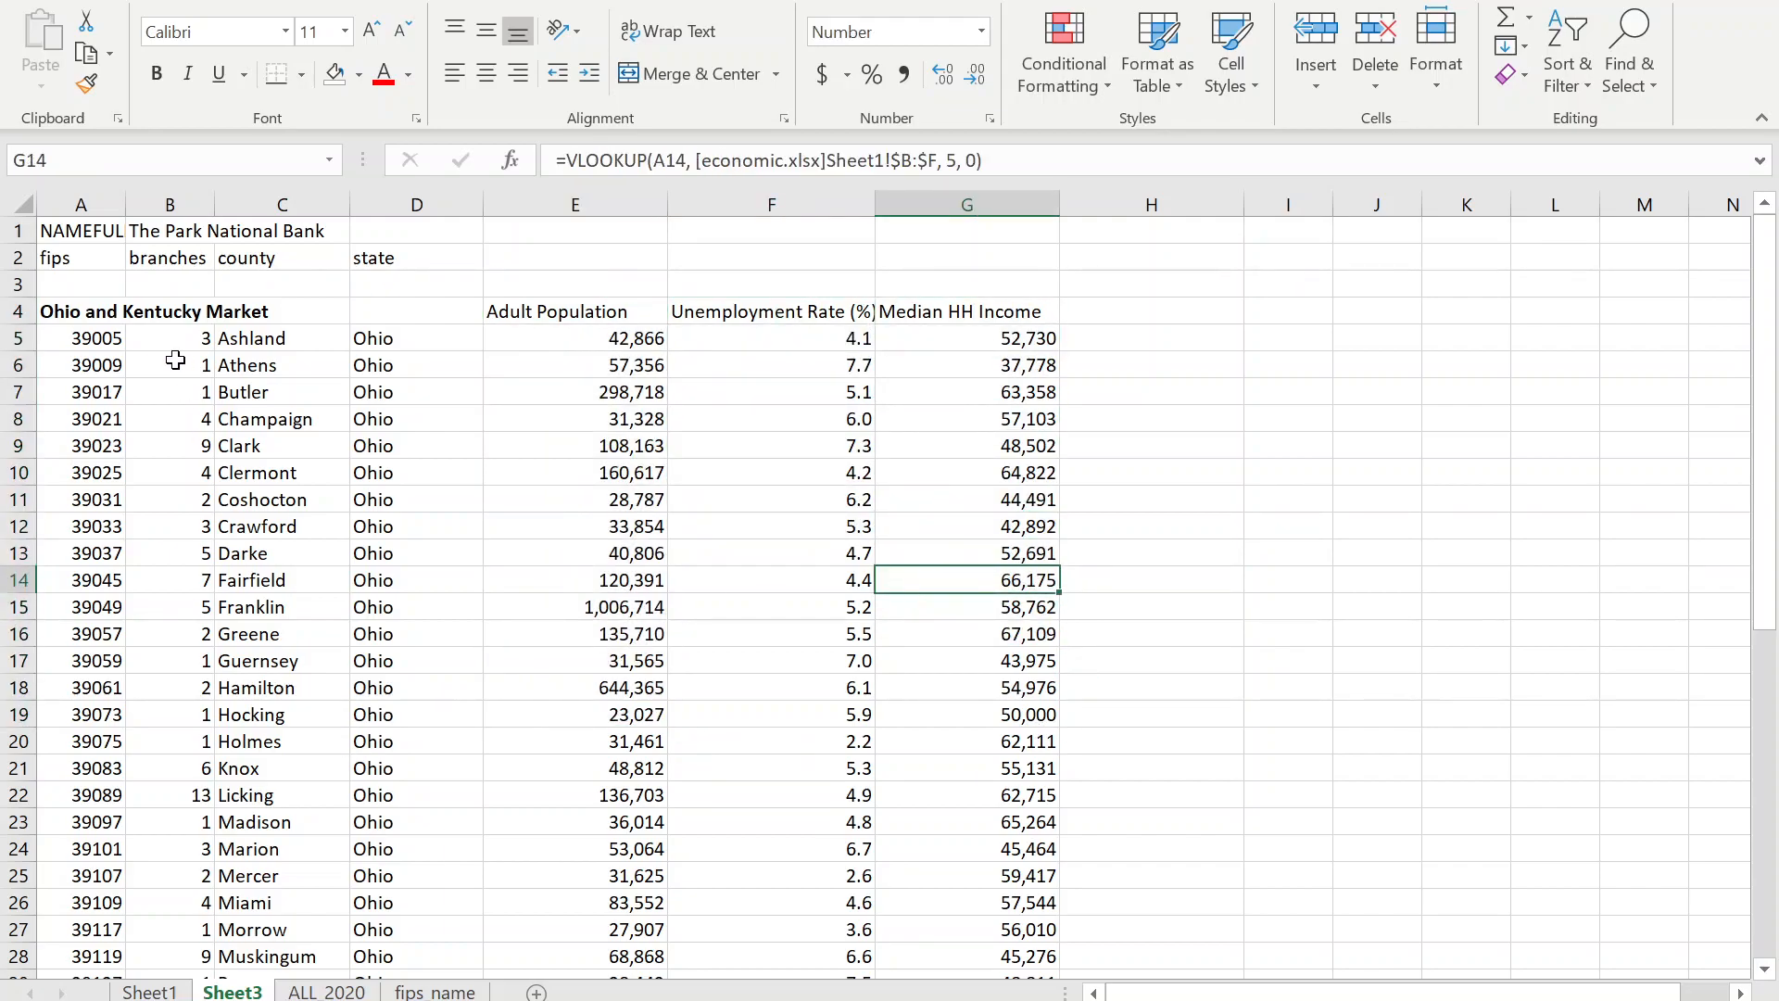
# Insert a row above Ashland county and enter the label Average in A5.
pyautogui.click(17, 339)
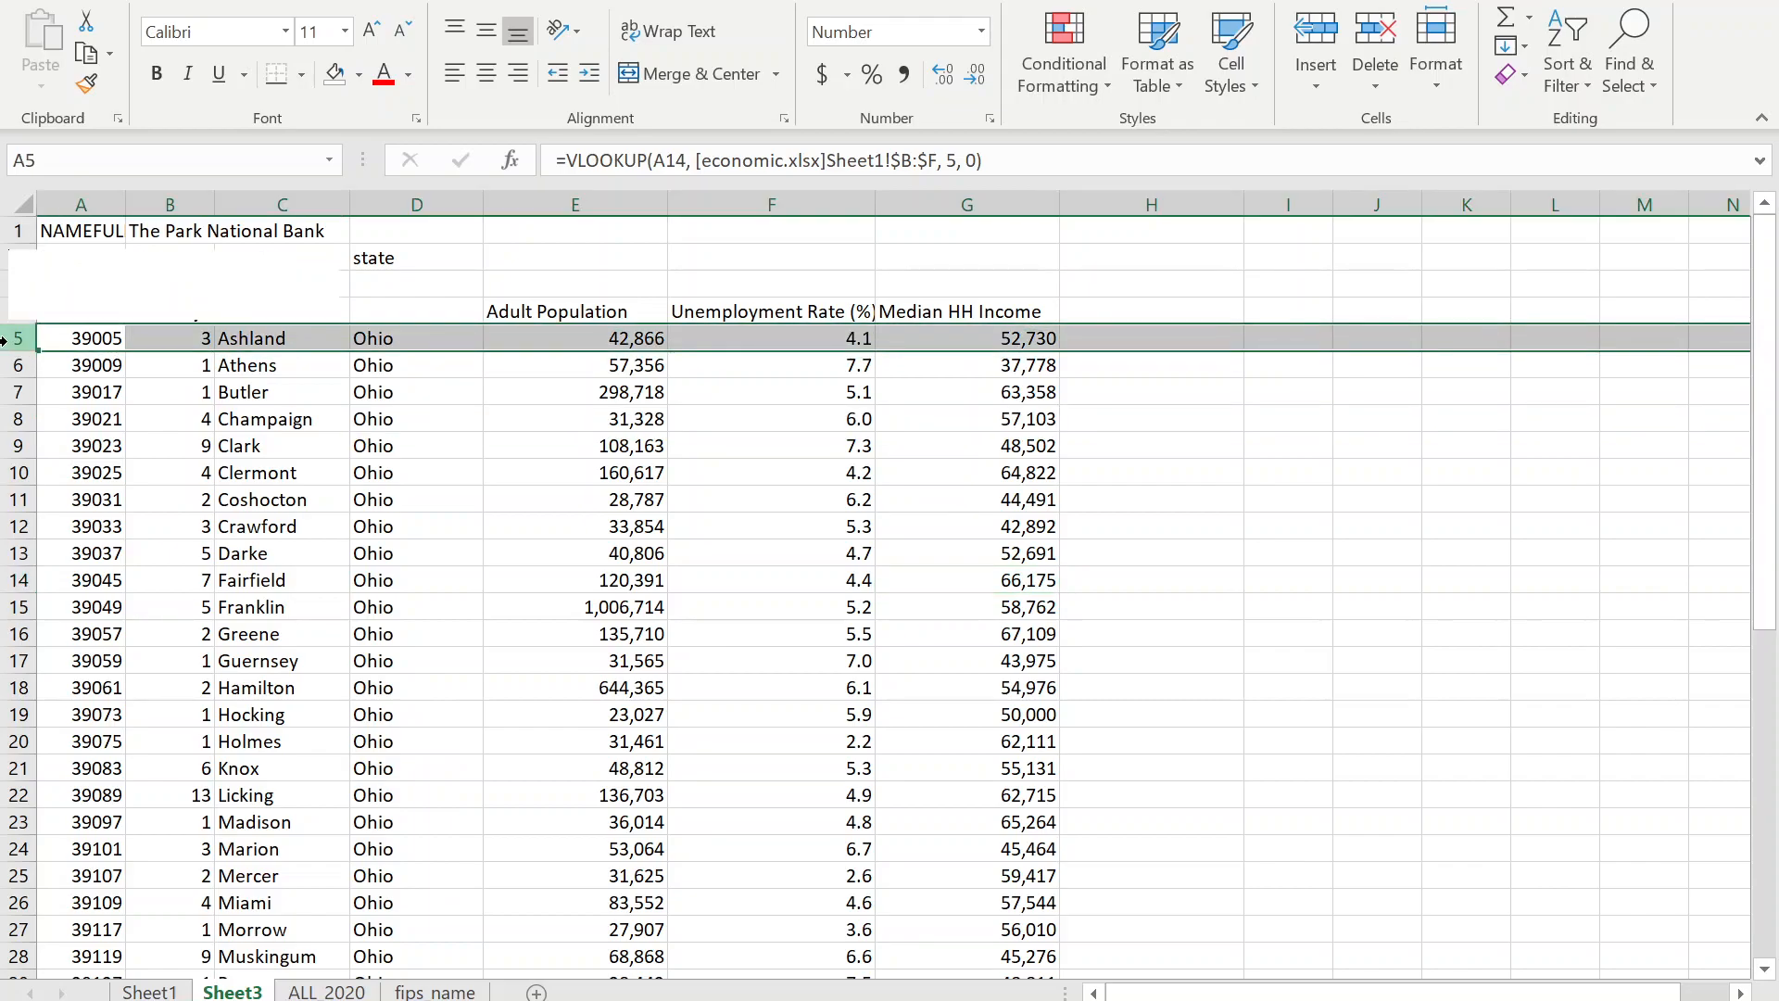
pyautogui.rightClick(17, 339)
pyautogui.click(65, 532)
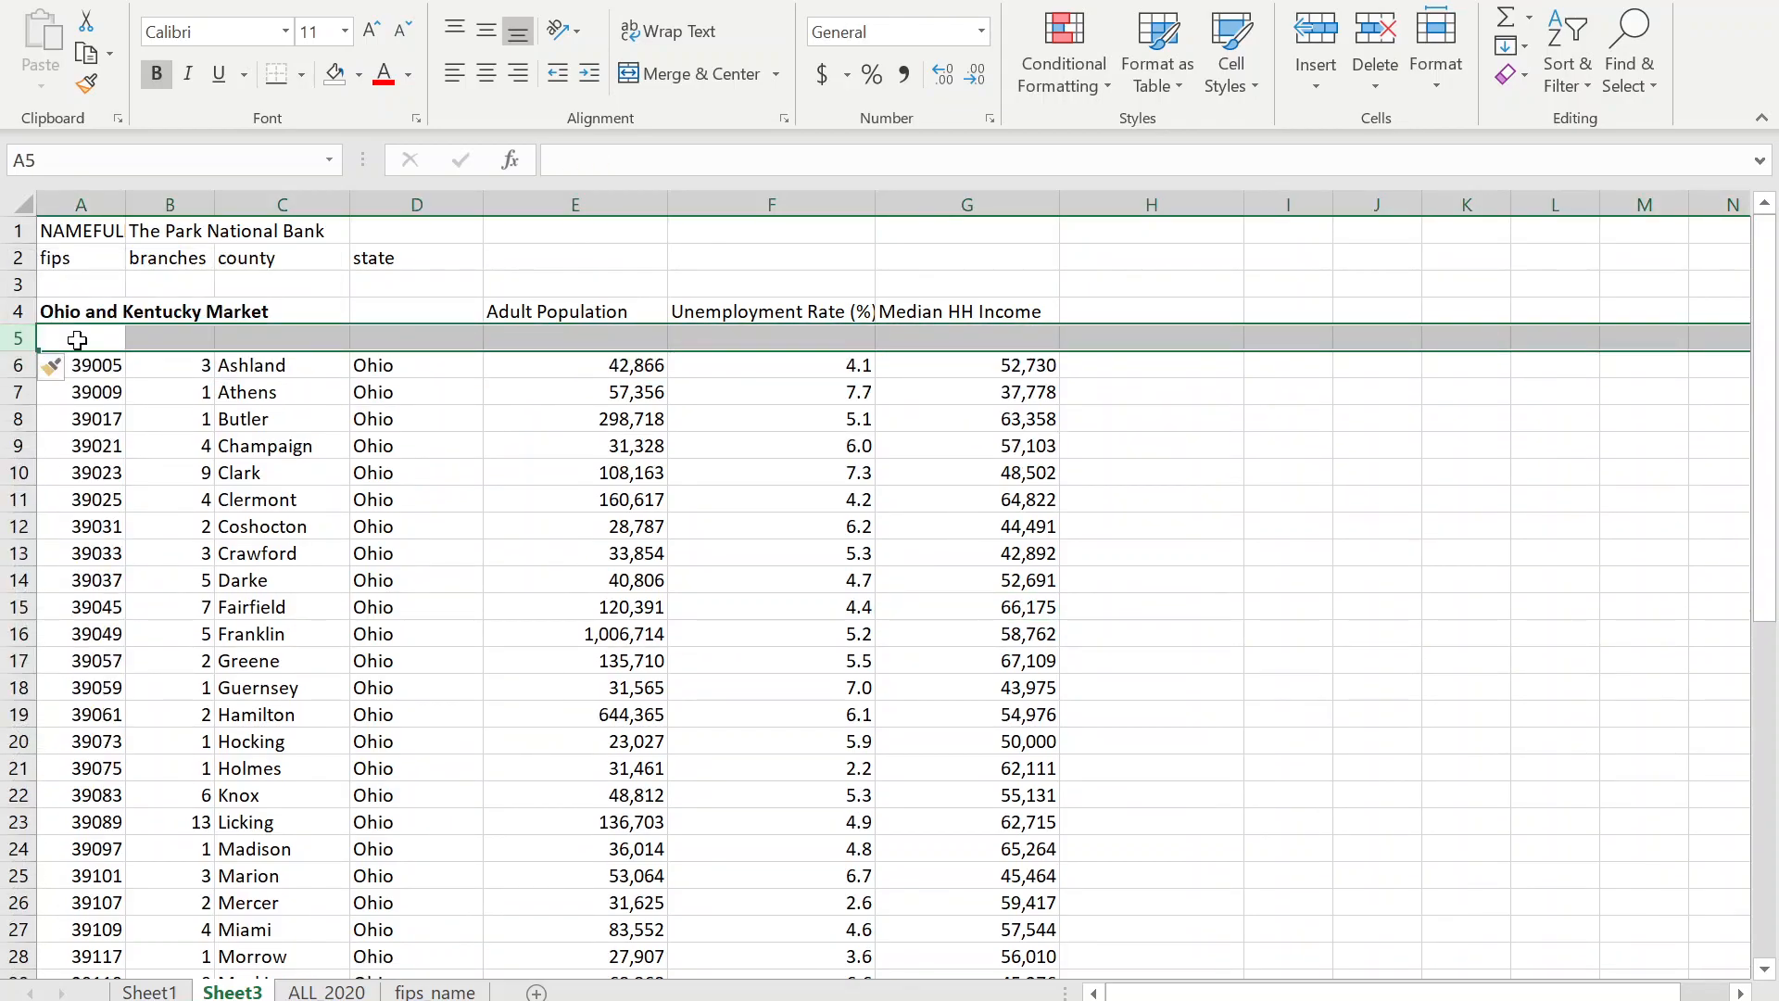
pyautogui.click(75, 335)
pyautogui.write('Average')
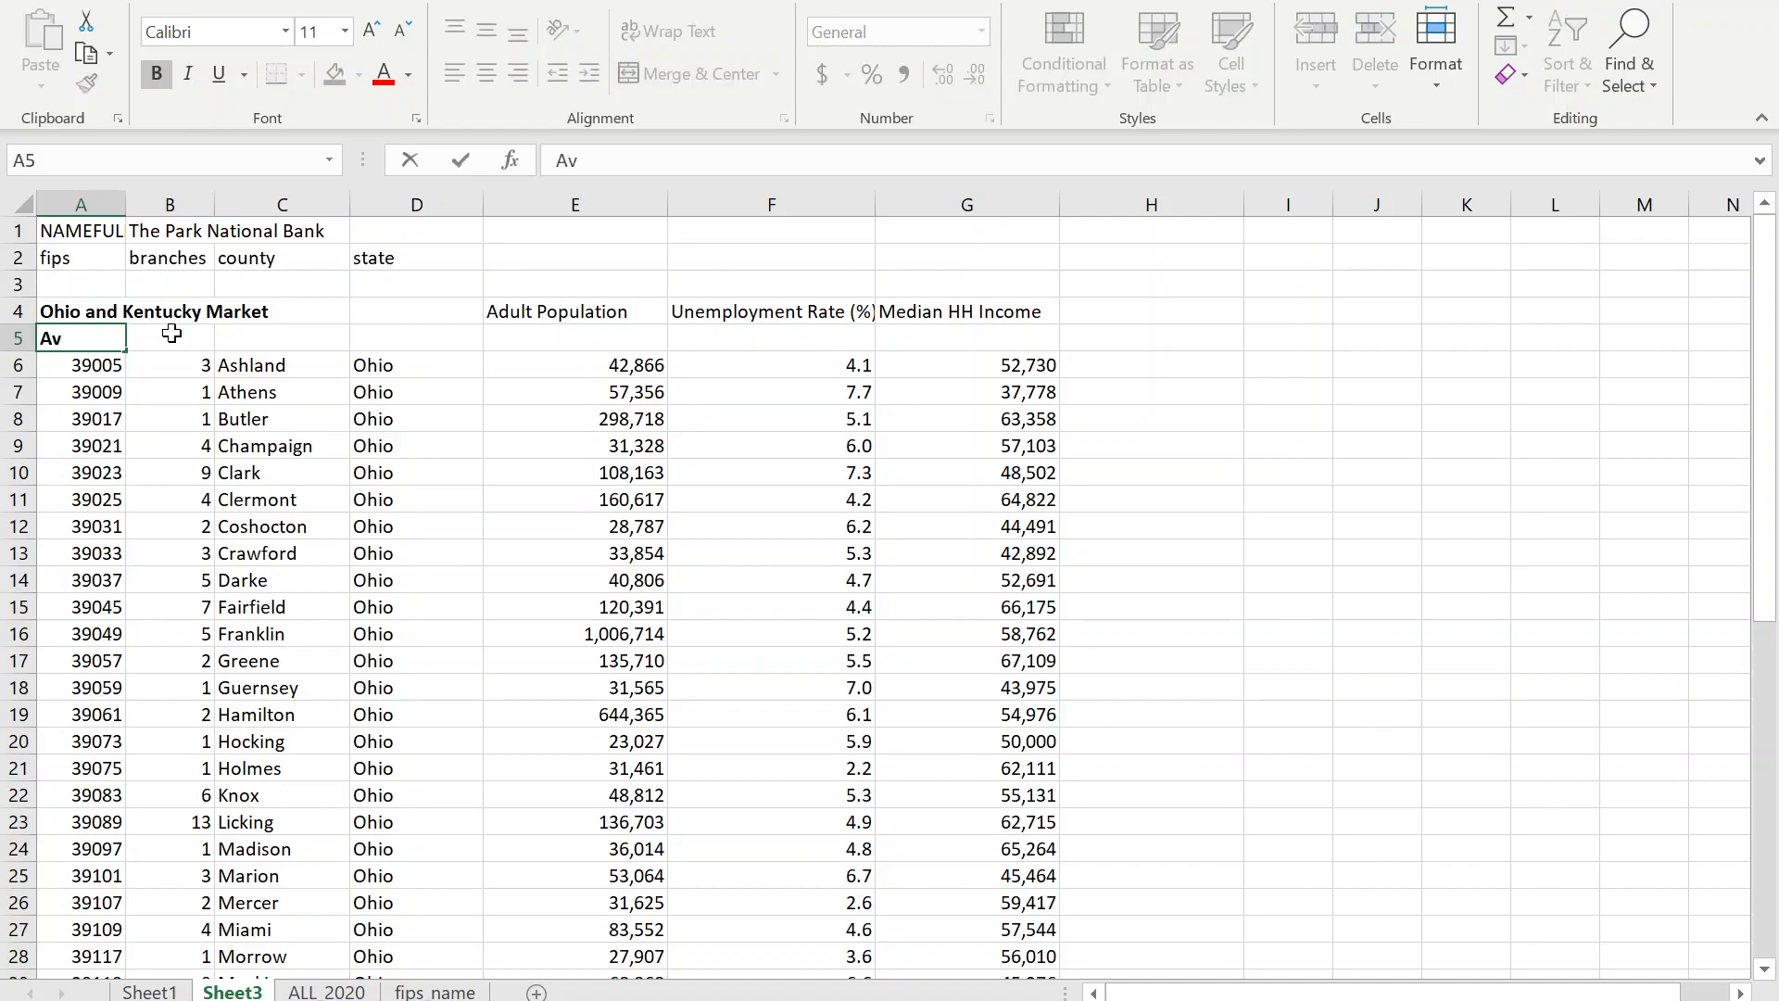
pyautogui.press('Tab')
# Enter an AVERAGE formula in E5 covering the Ohio and Kentucky adult populations in E6:E35.
pyautogui.press('Tab')
pyautogui.press('Tab')
pyautogui.press('Tab')
pyautogui.press('Tab')
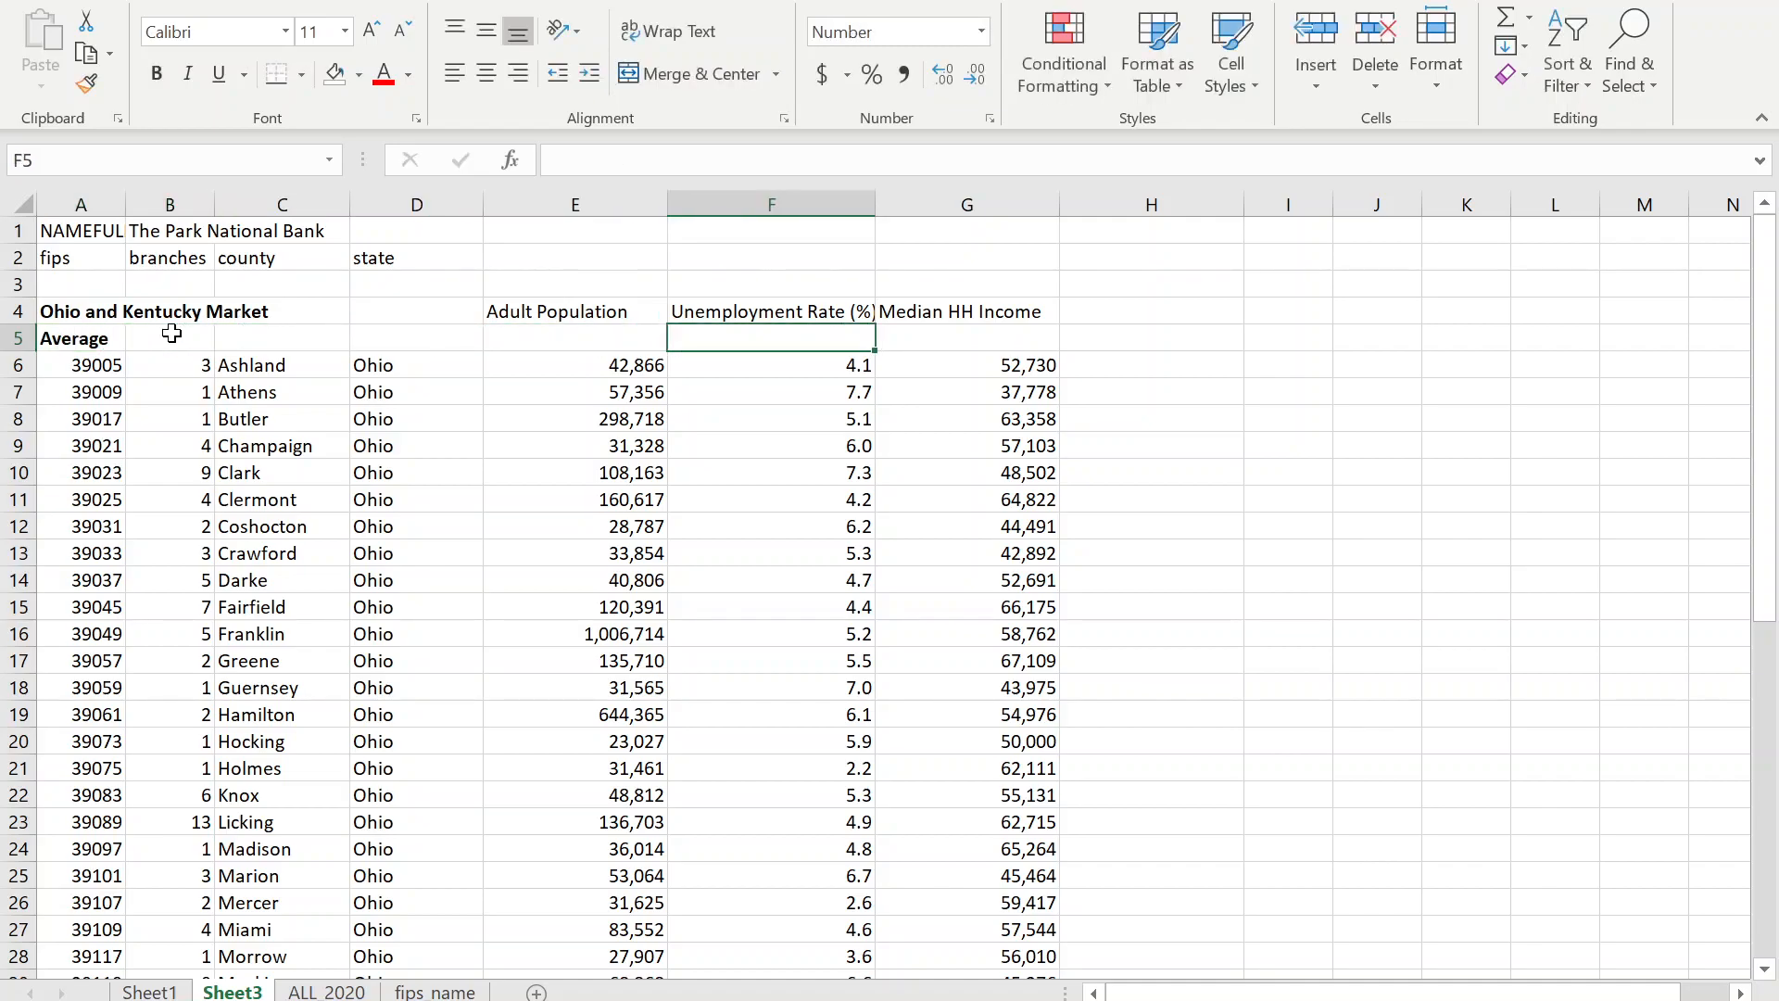
pyautogui.press('Left')
pyautogui.write('=ave')
pyautogui.press('Down')
pyautogui.press('Tab')
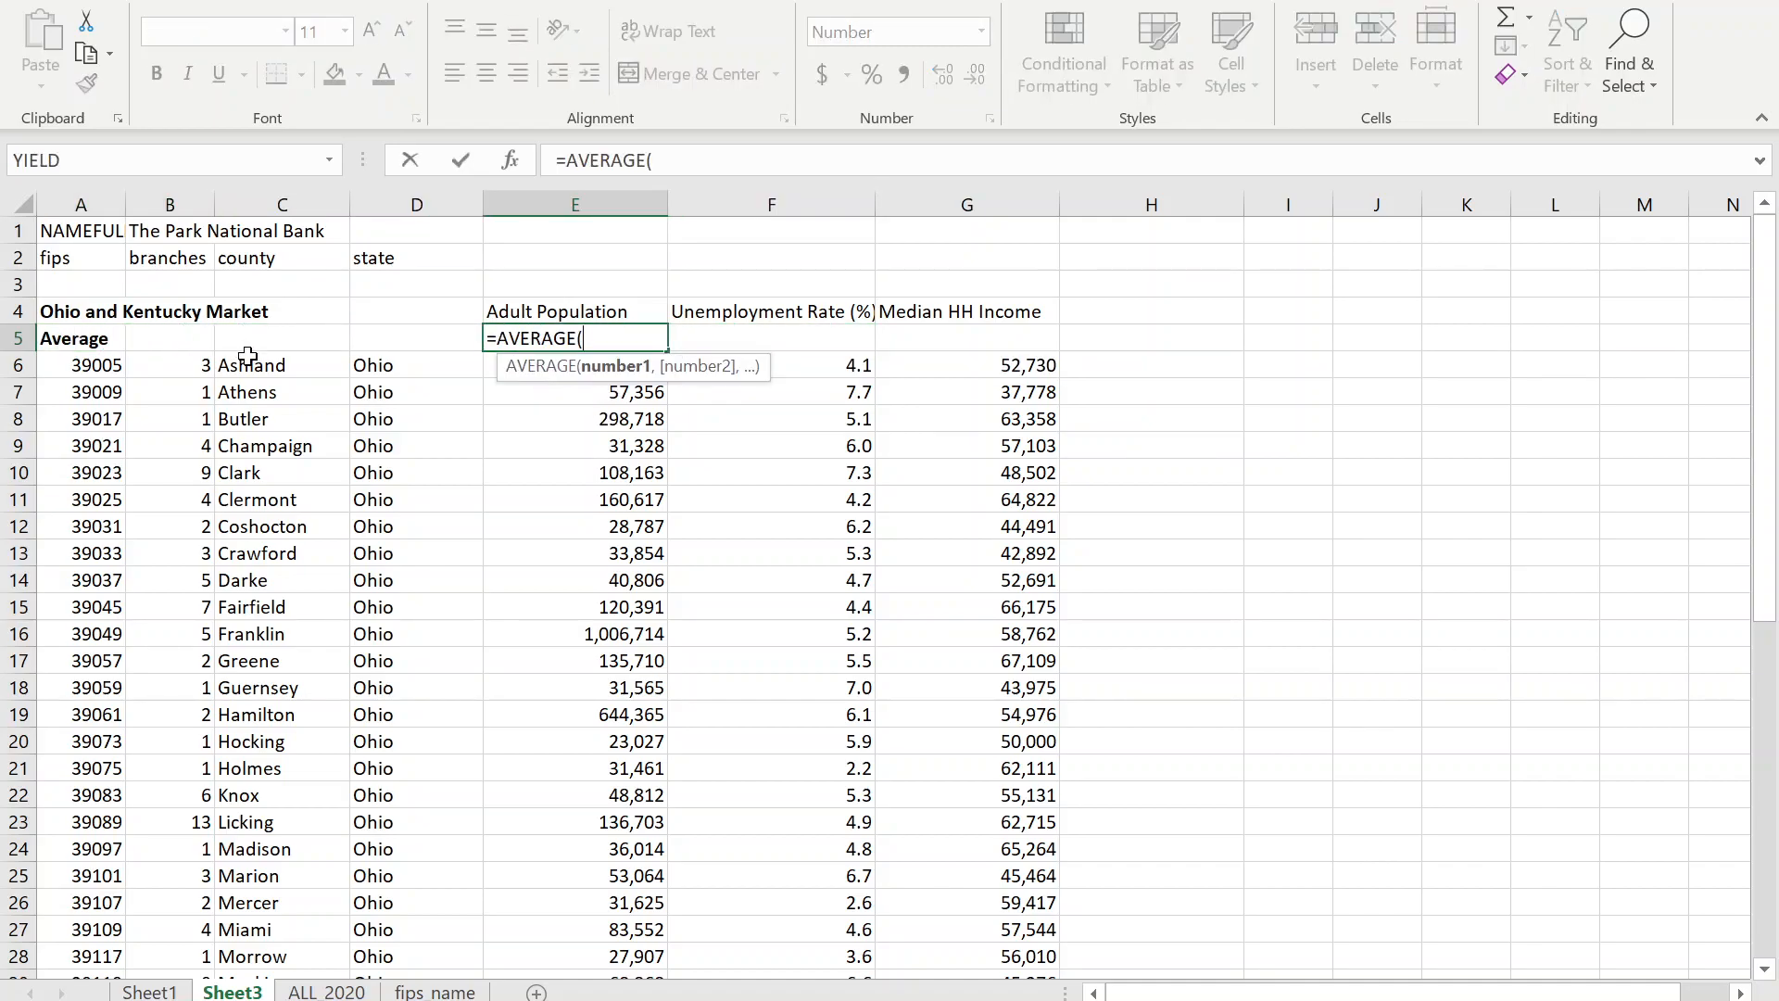
pyautogui.click(552, 518)
pyautogui.hotkey('ctrl', 'Up')
pyautogui.press('Down')
pyautogui.press('Up')
pyautogui.hotkey('ctrl', 'shift', 'Down')
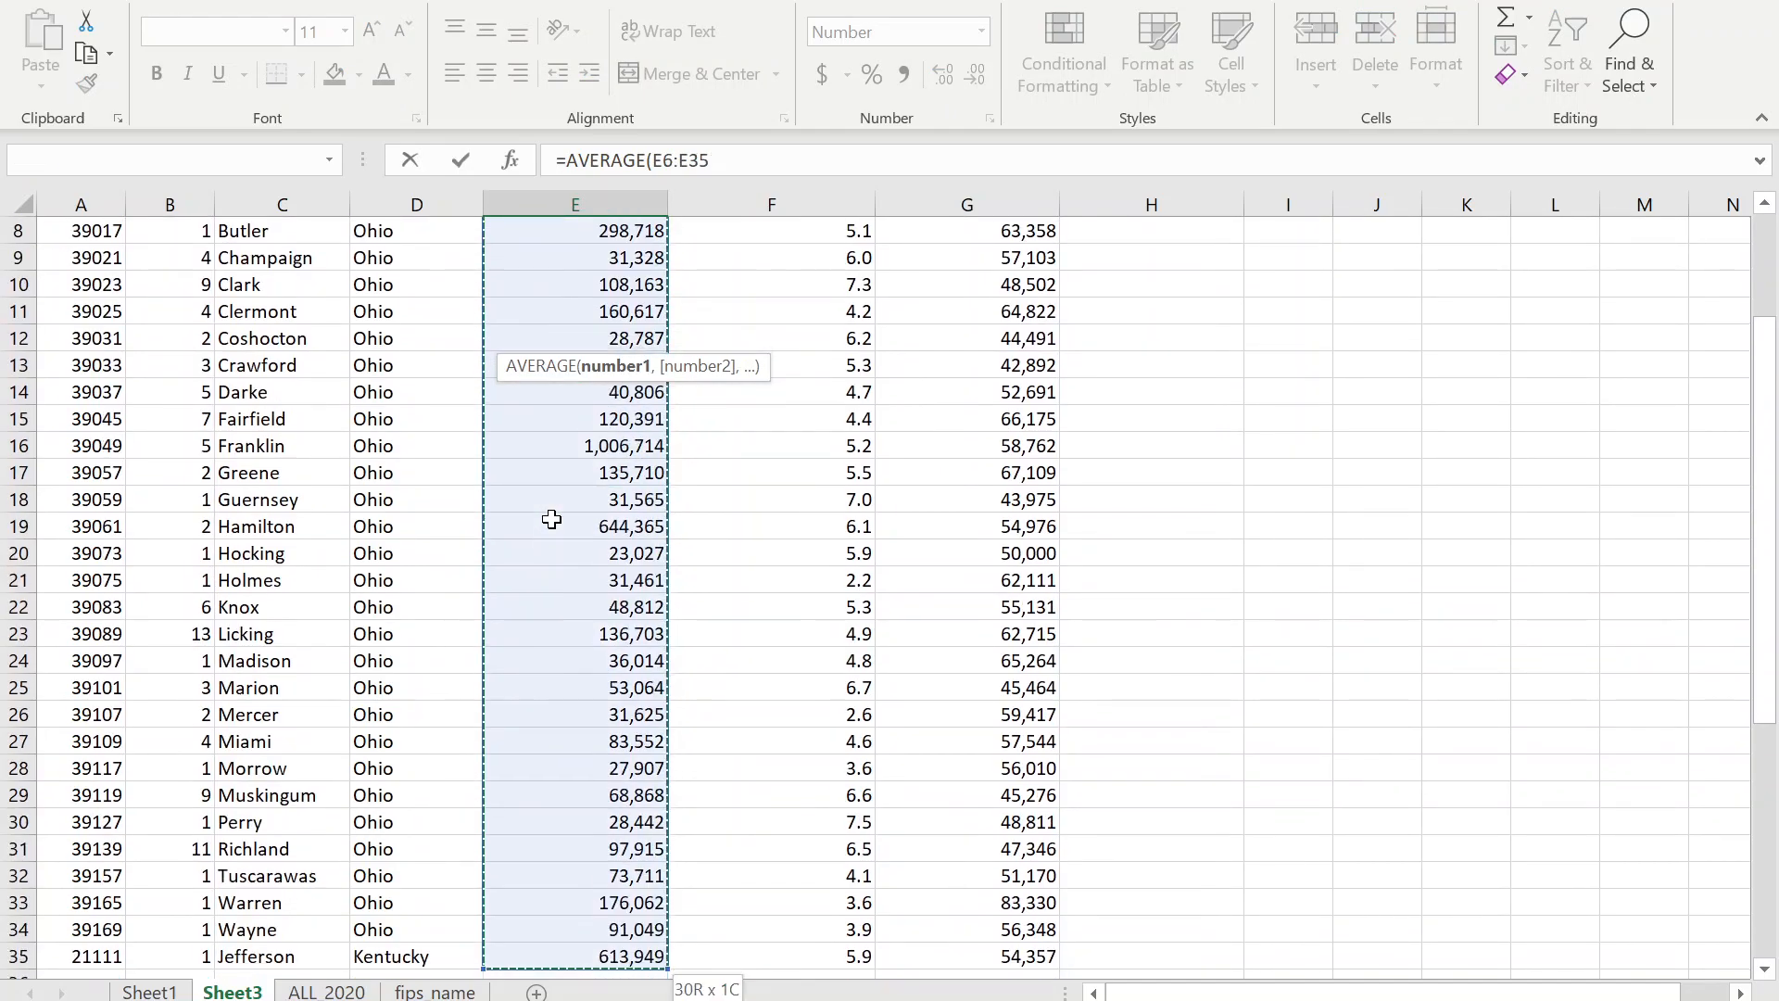
pyautogui.press('Return')
# Fill the AVERAGE formula from E5 across to F5:G5 for unemployment rate and median household income.
pyautogui.scroll(2, 552, 519)
pyautogui.click(661, 341)
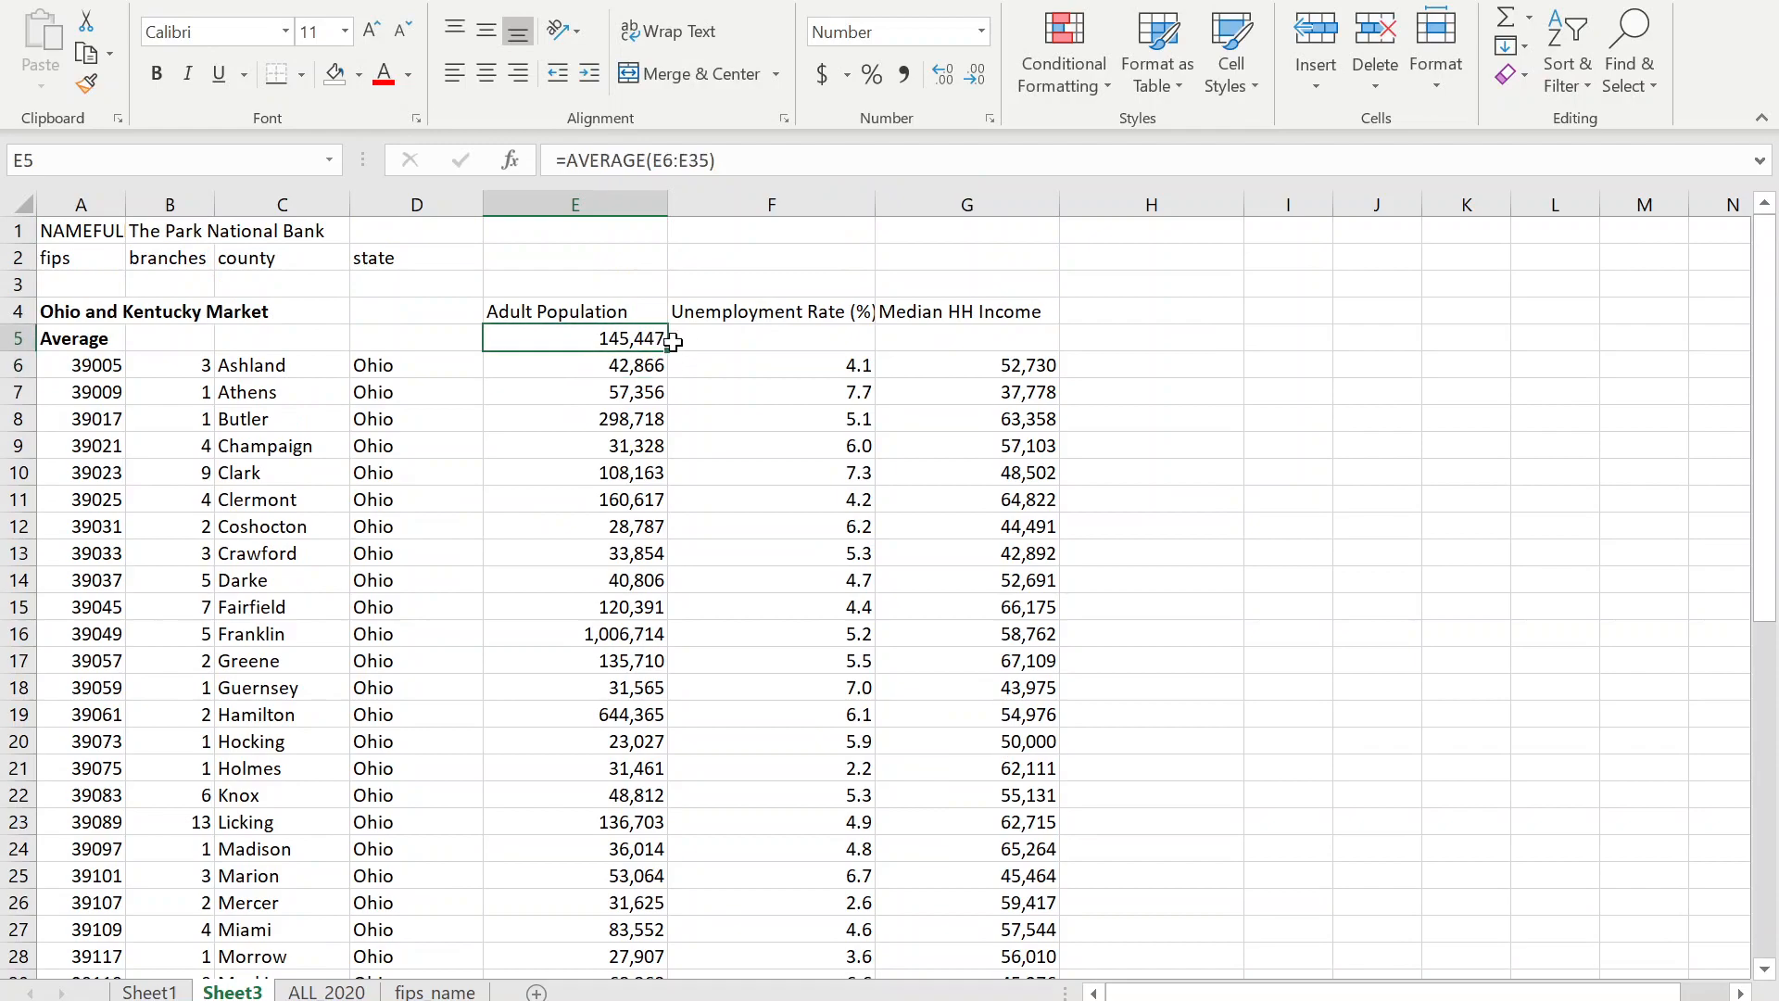
pyautogui.moveTo(676, 350); pyautogui.dragTo(986, 358)
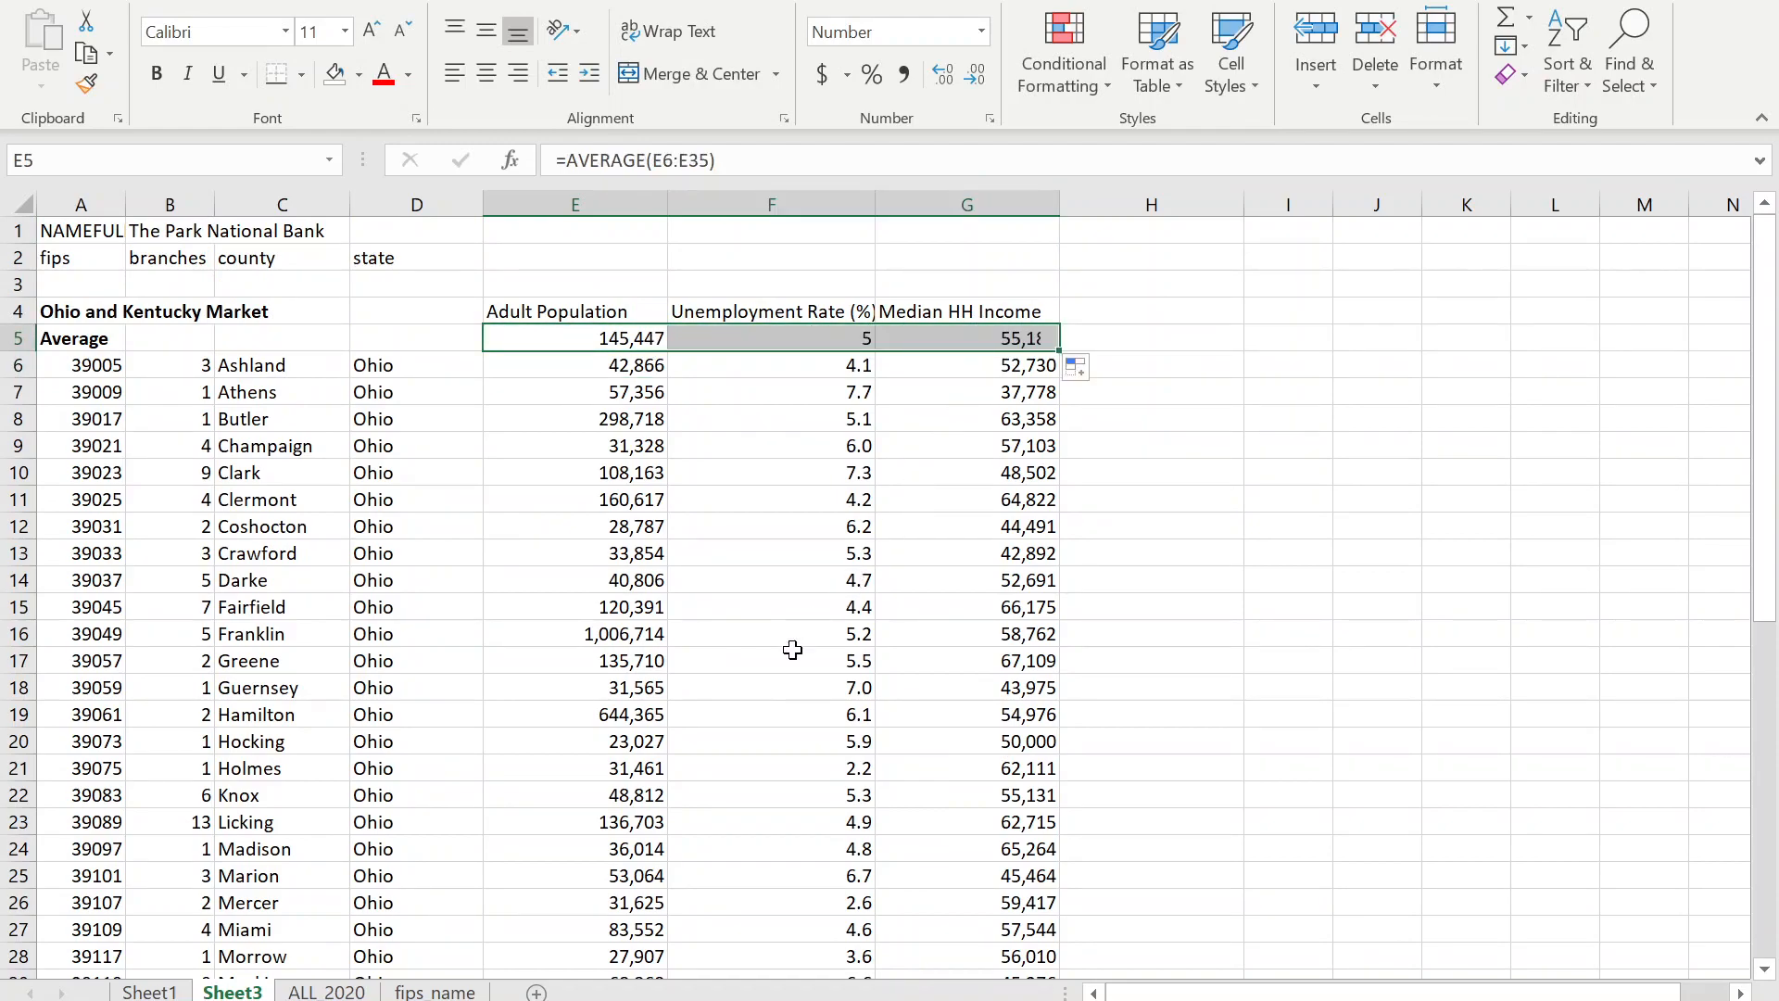
# Insert a row above Buncombe county in the Carolinas Market and enter the label Average in A38.
pyautogui.scroll(-3, 802, 631)
pyautogui.scroll(-5, 685, 681)
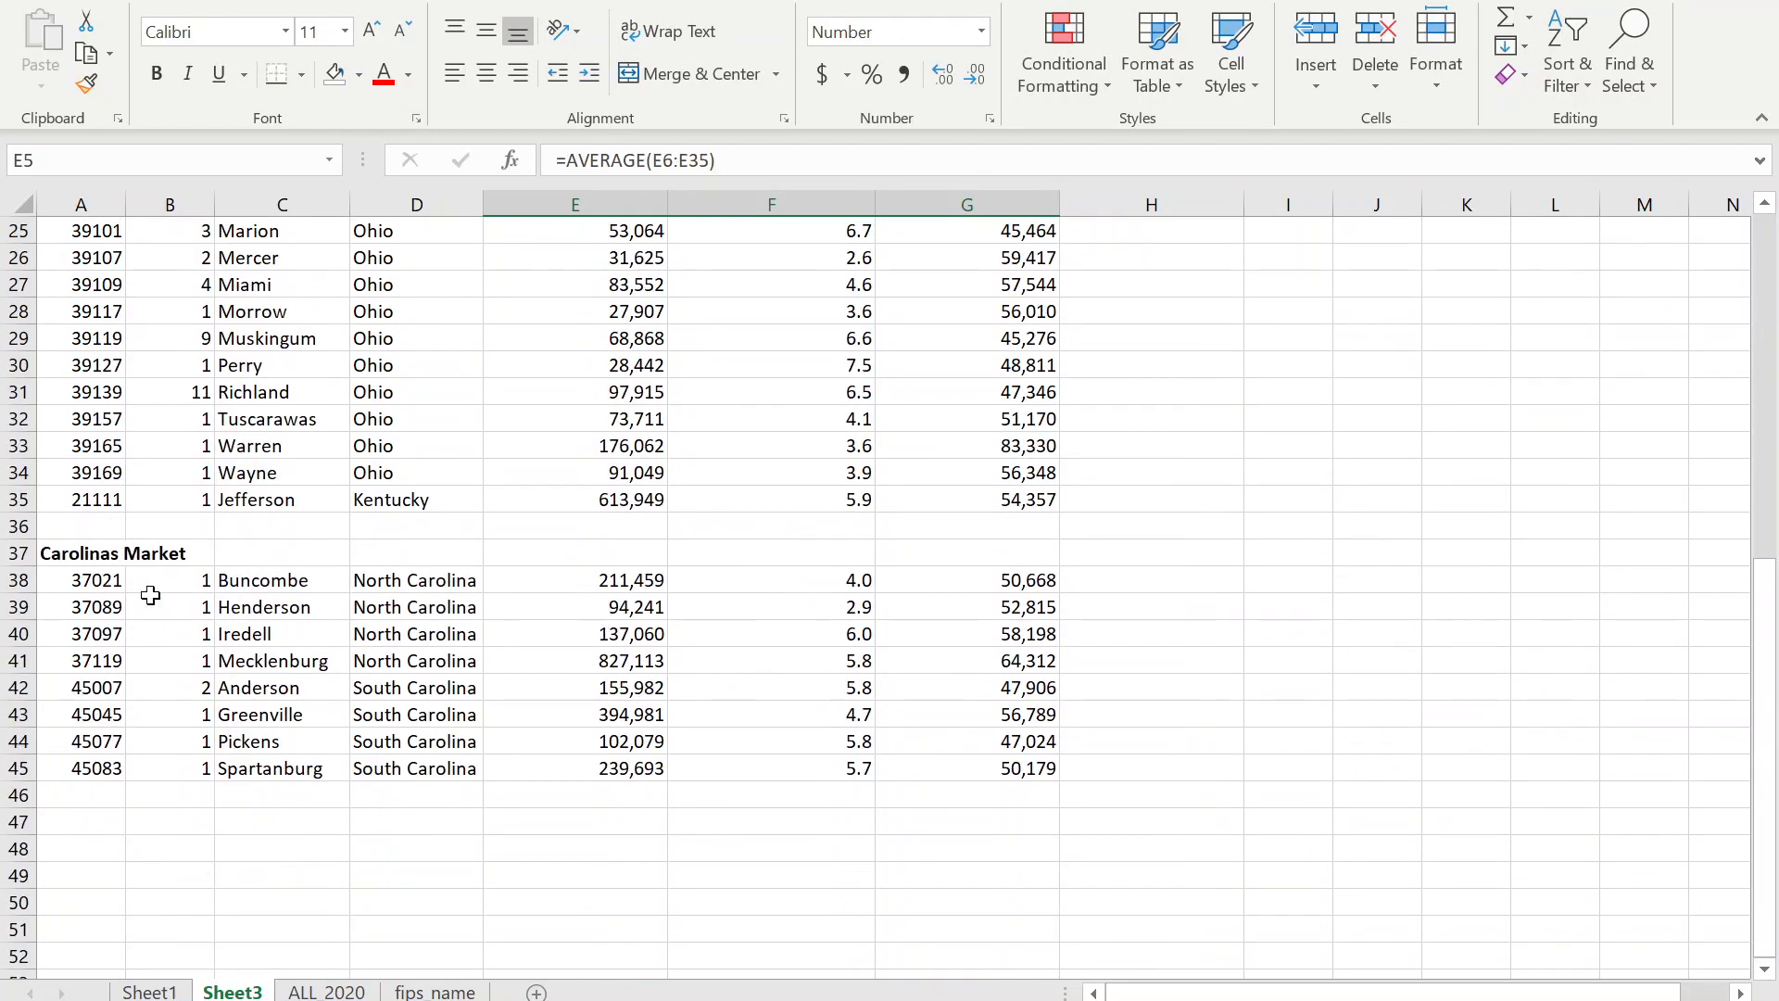
pyautogui.rightClick(26, 582)
pyautogui.click(88, 778)
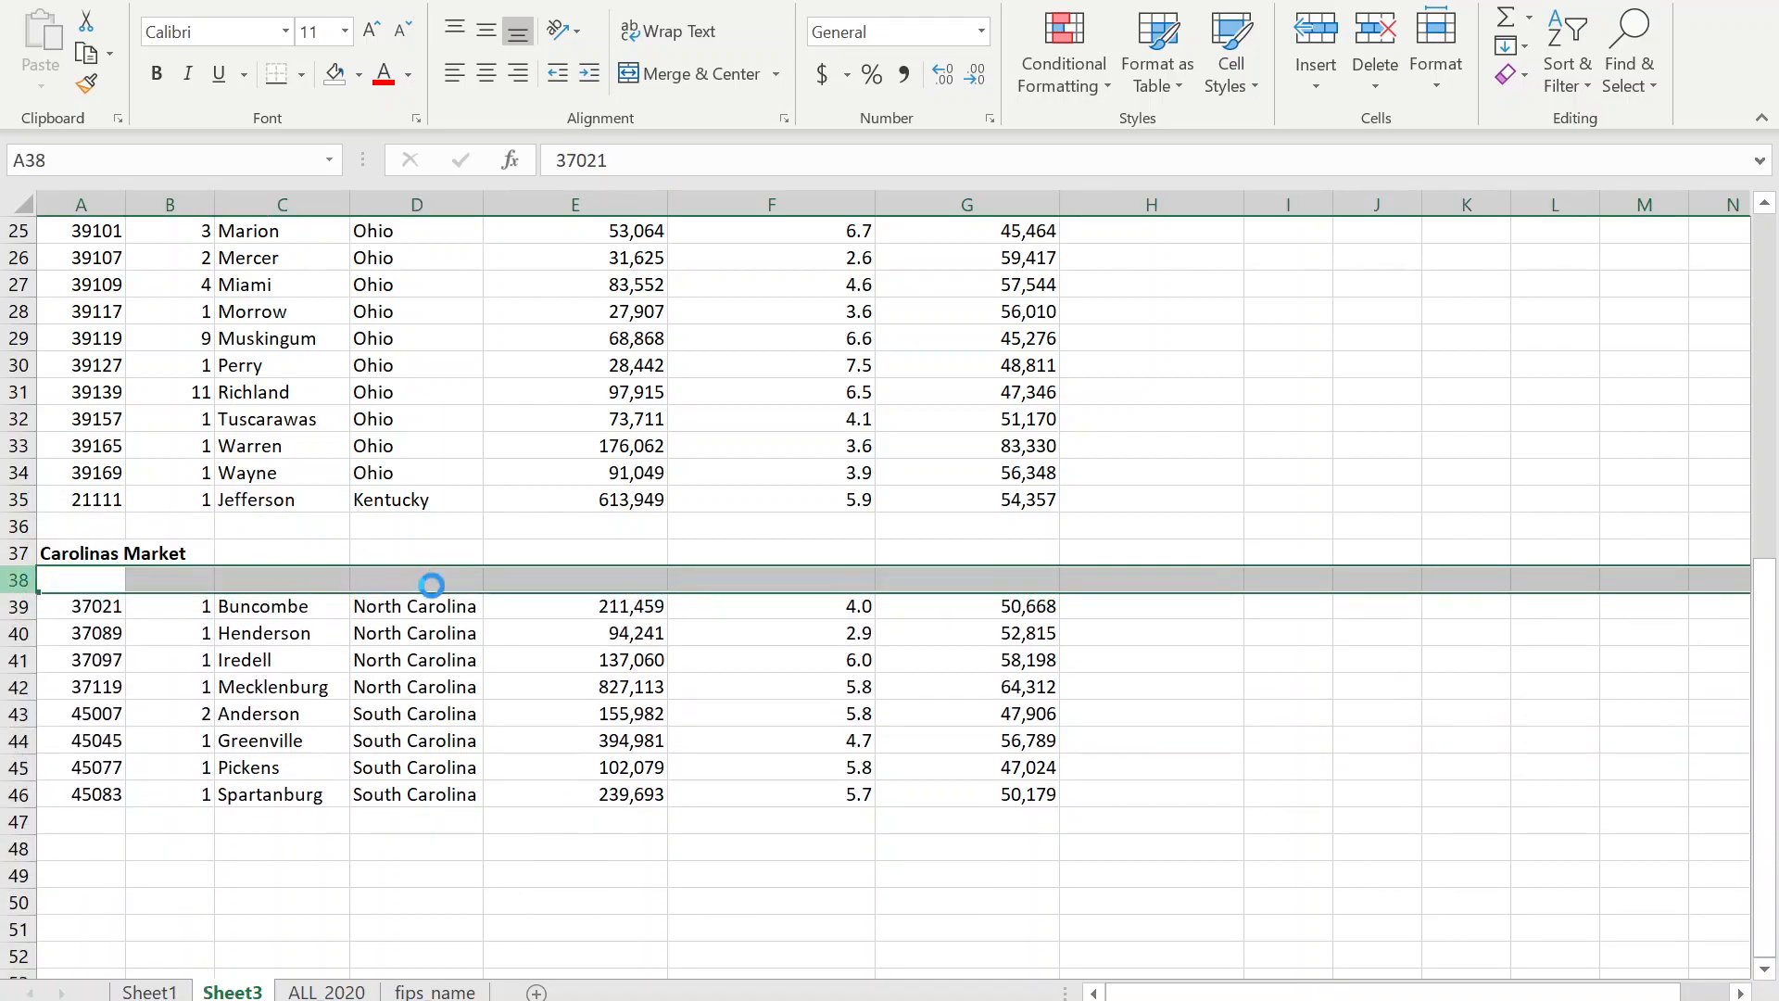
pyautogui.click(63, 579)
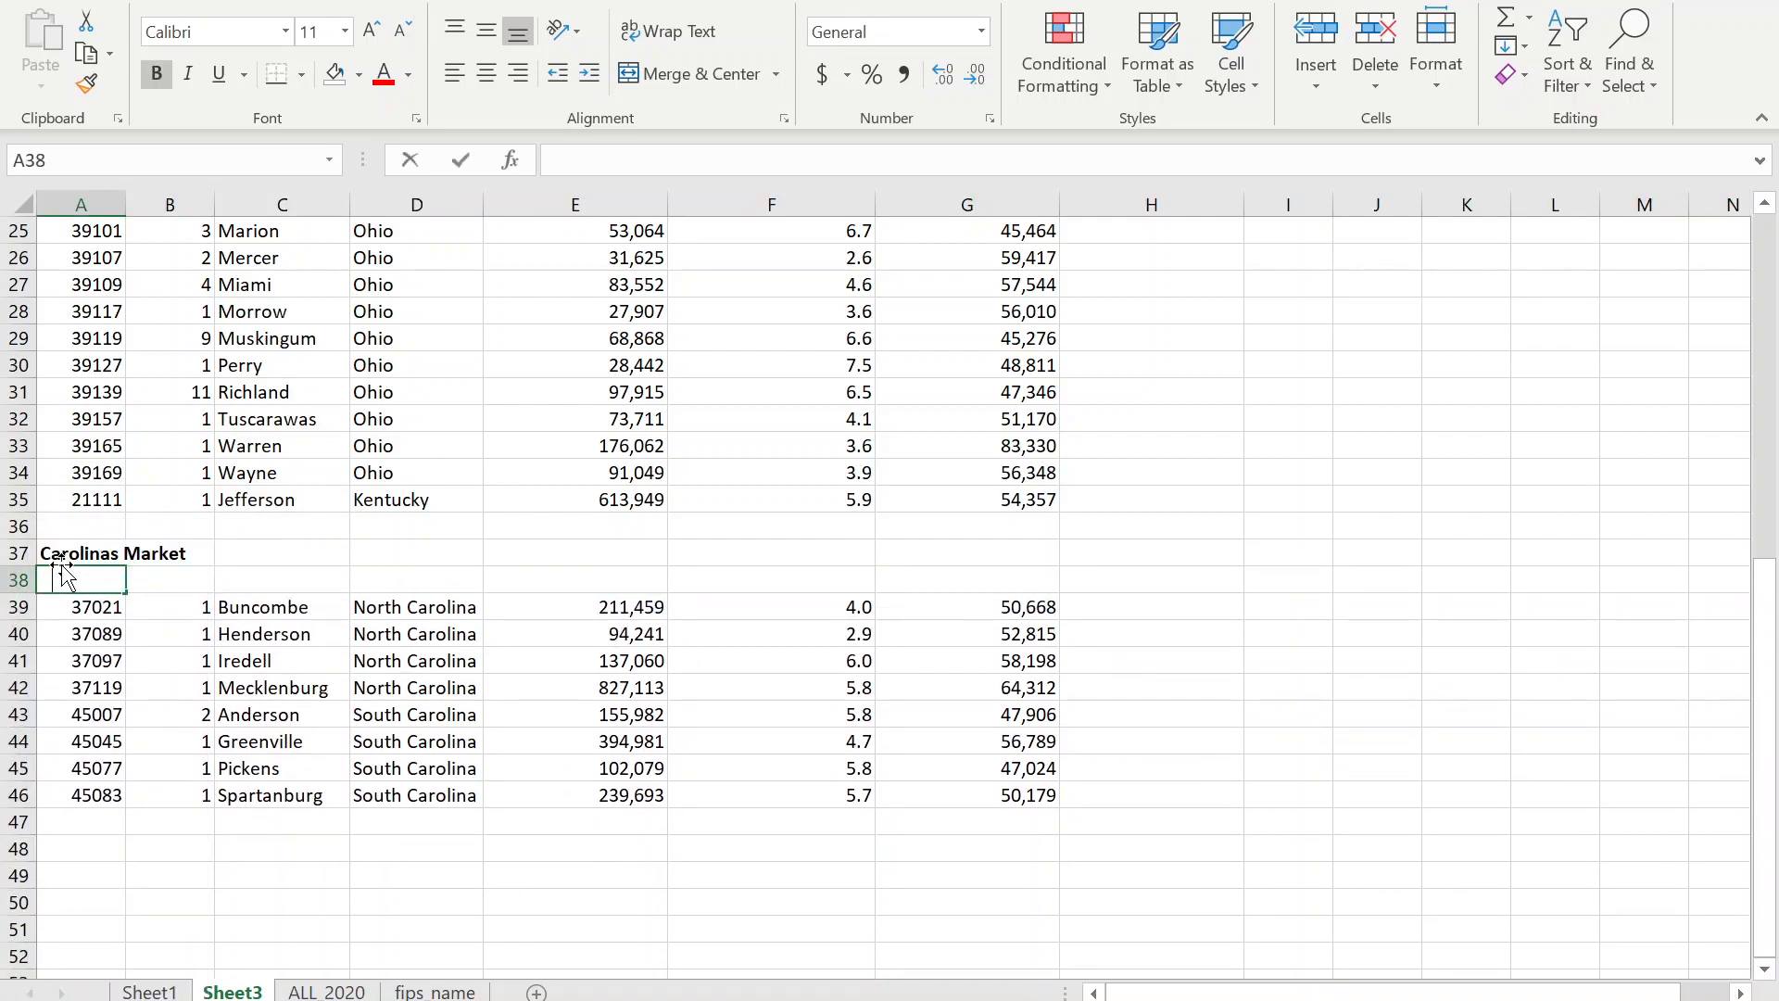
pyautogui.write('Average')
pyautogui.press('Tab')
# Enter an AVERAGE formula in E38 covering the Carolinas adult populations in E39:E46.
pyautogui.press('Tab')
pyautogui.press('Tab')
pyautogui.press('Tab')
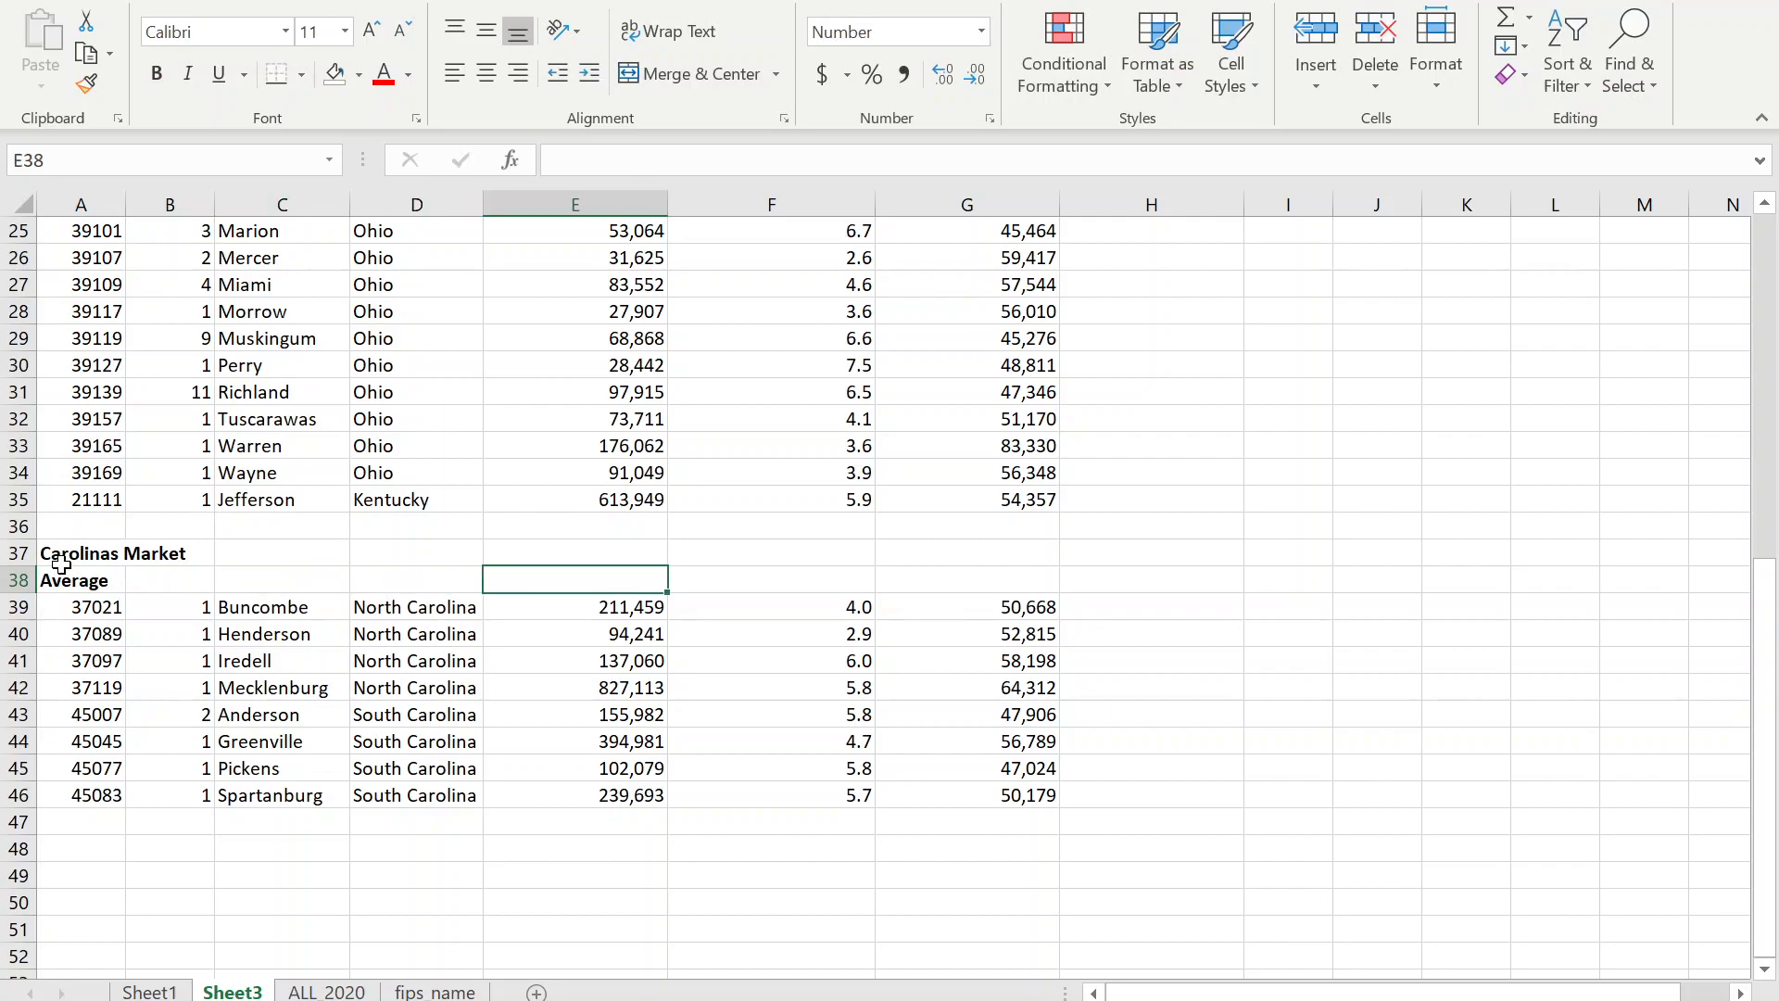
pyautogui.write('=aver')
pyautogui.press('Right')
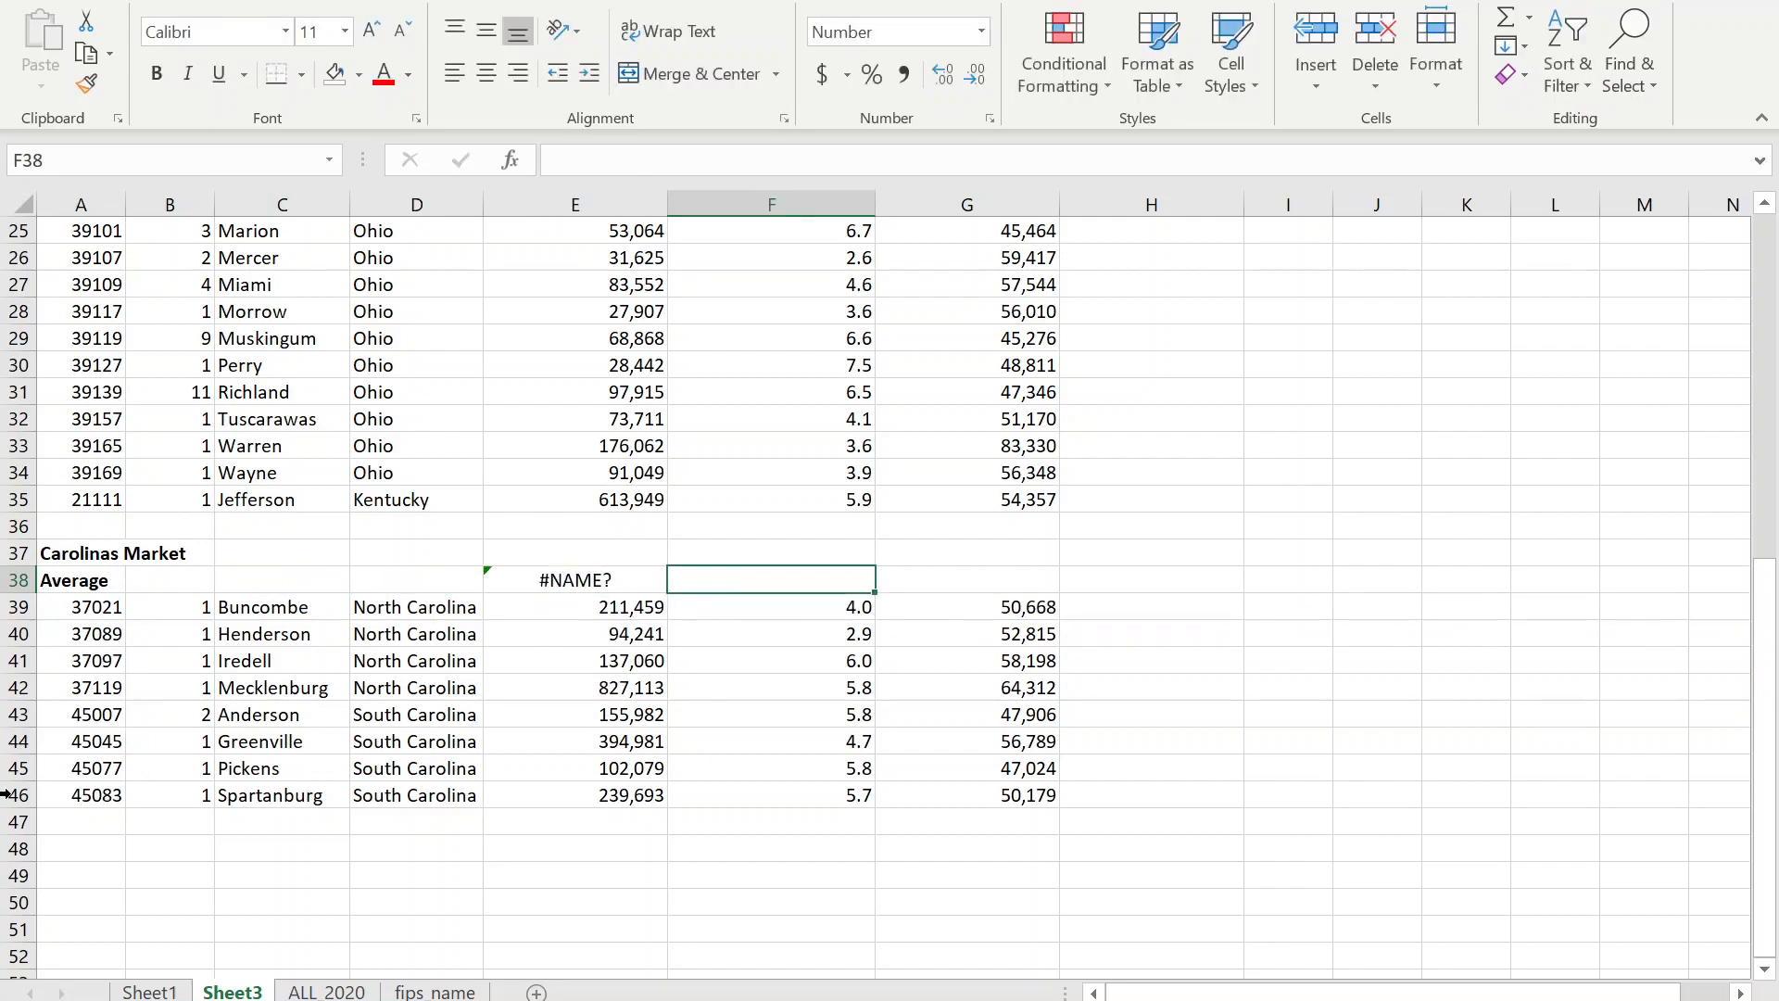
pyautogui.click(531, 579)
pyautogui.write('=aver')
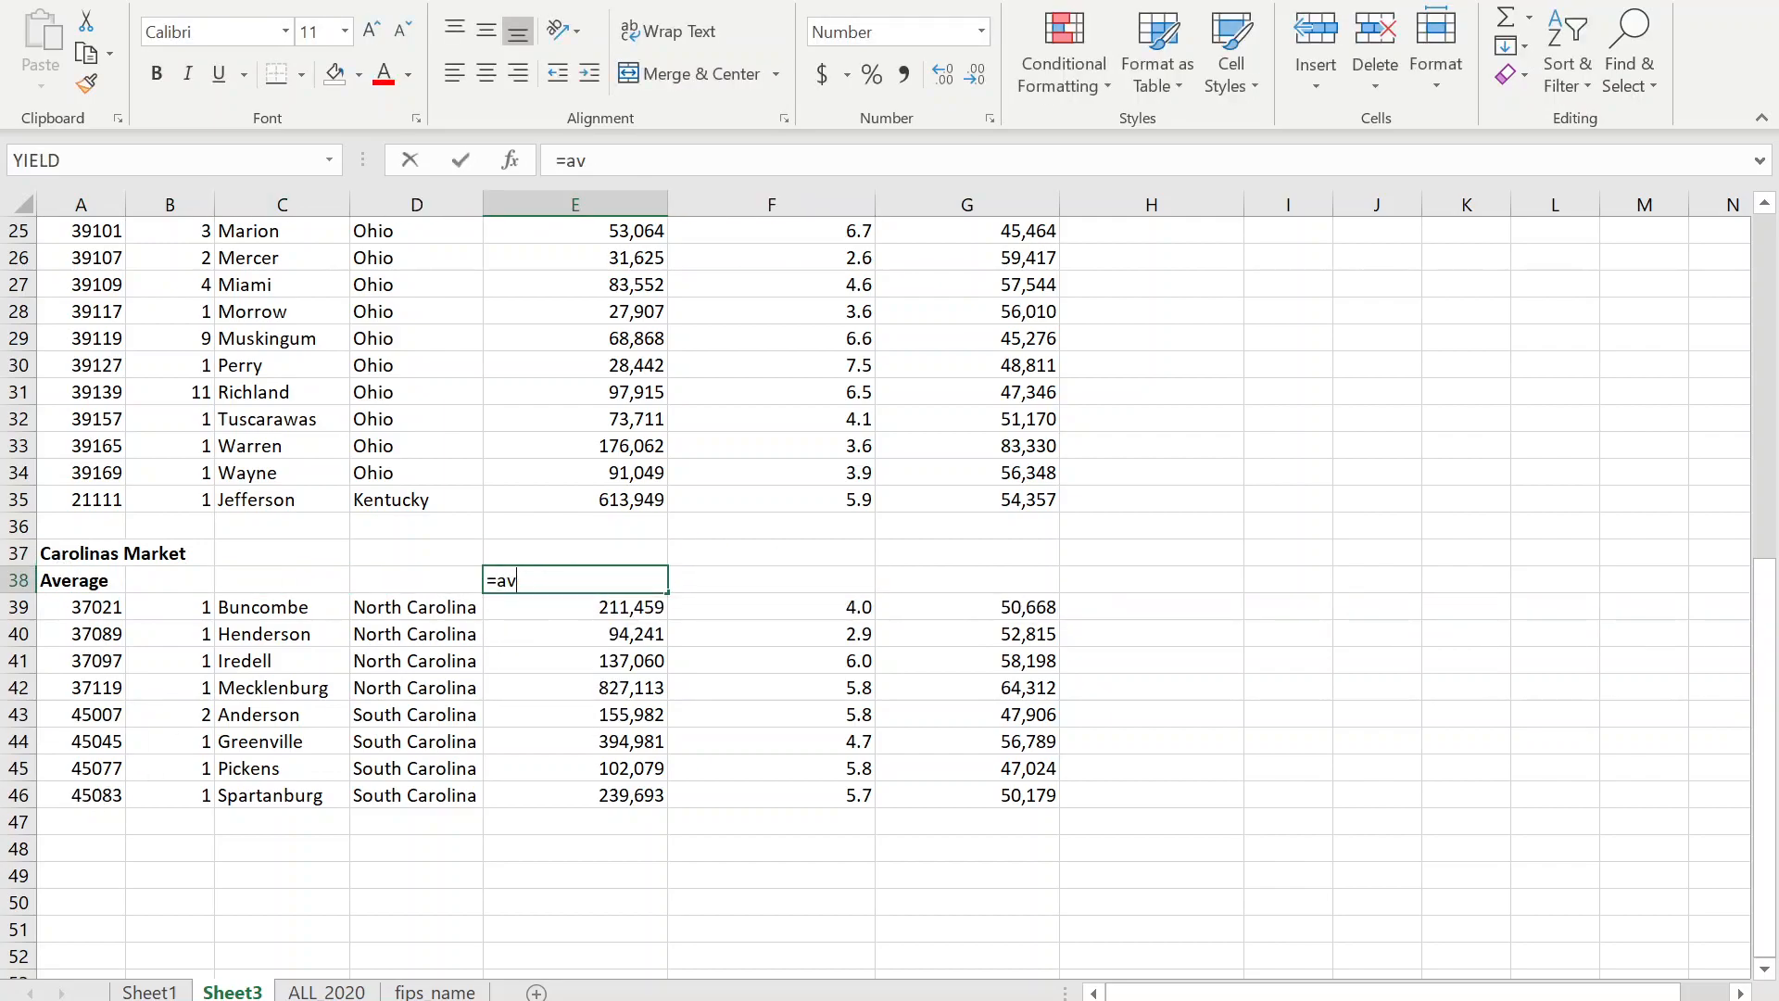
pyautogui.press('Tab')
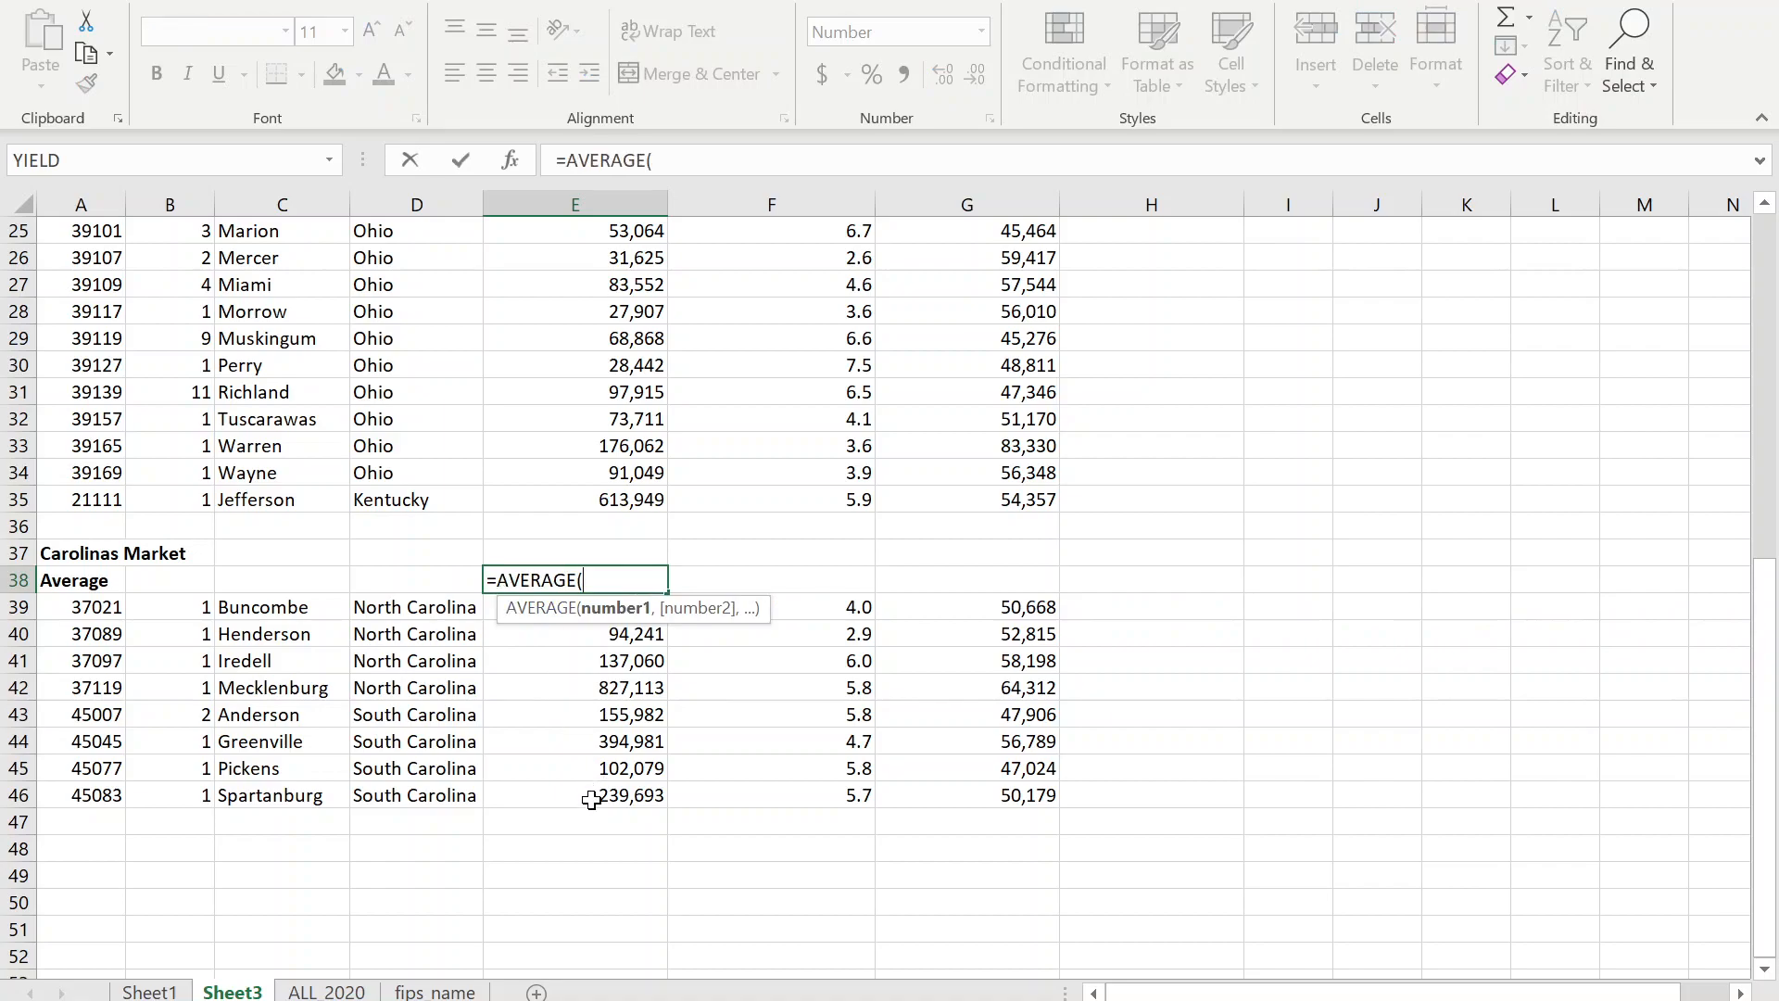
pyautogui.moveTo(591, 800); pyautogui.dragTo(593, 607)
pyautogui.press('Tab')
# Fill the Carolinas AVERAGE formula from E38 across to F38:G38.
pyautogui.click(642, 579)
pyautogui.click(676, 602)
pyautogui.click(660, 586)
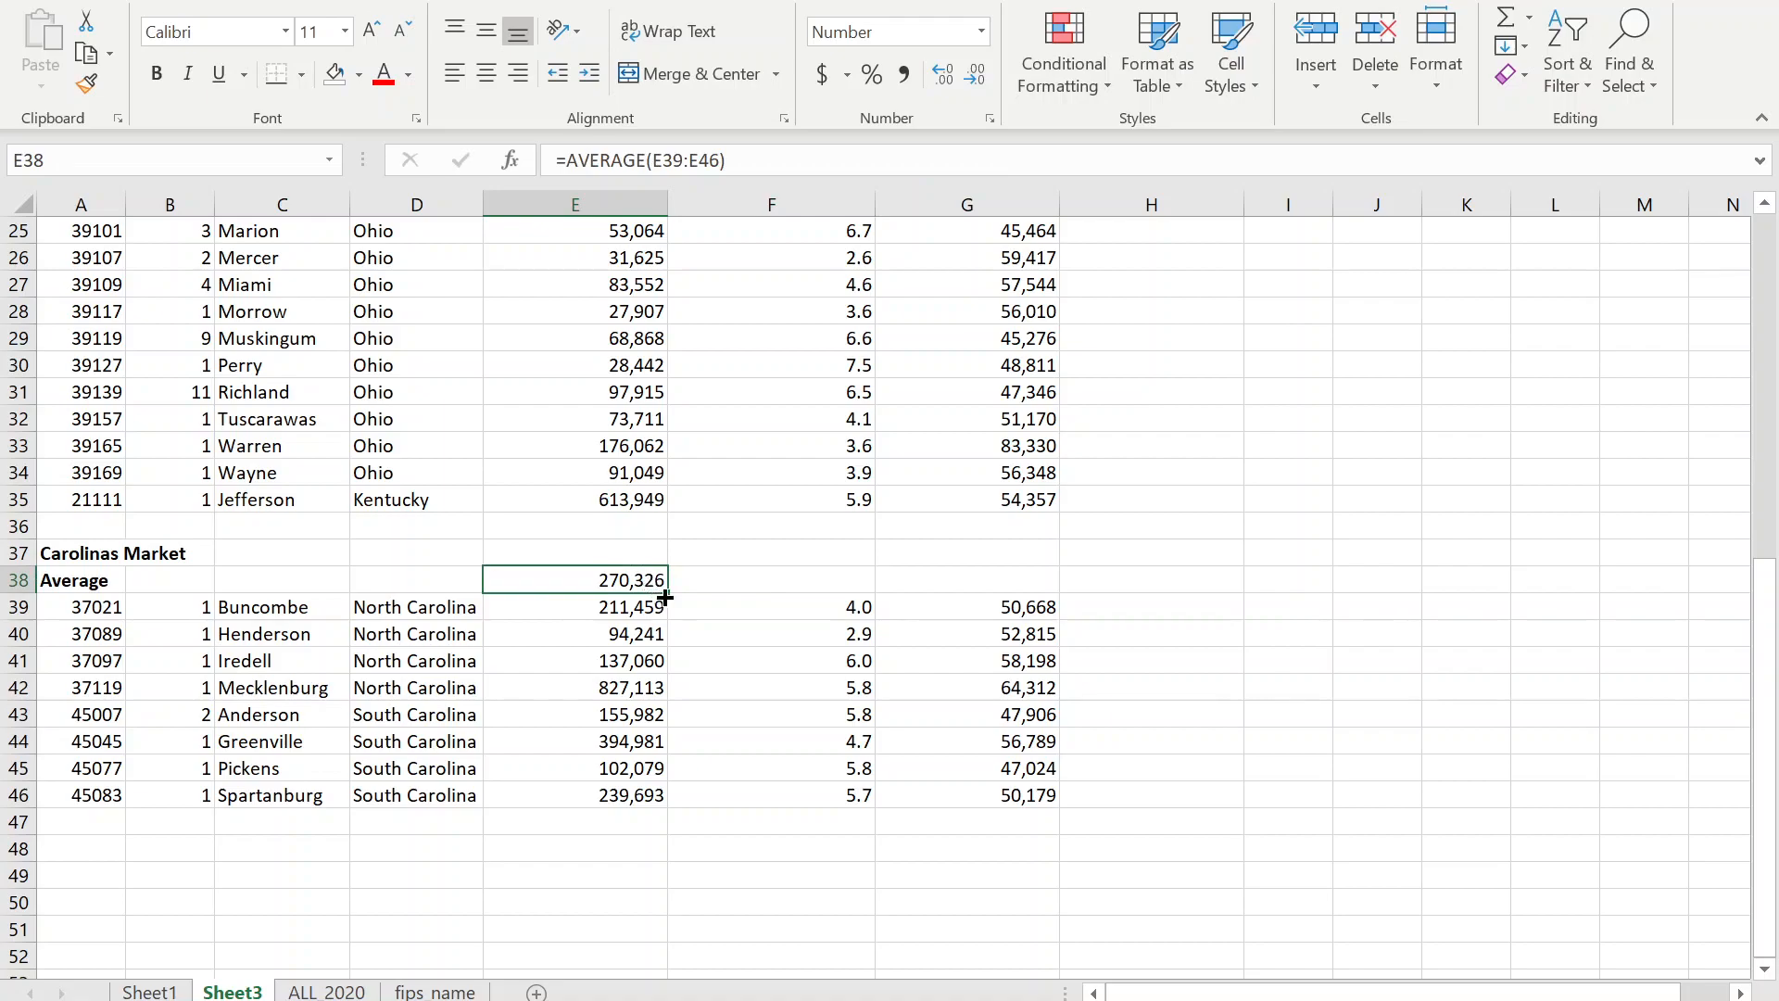
pyautogui.moveTo(664, 588); pyautogui.dragTo(1019, 582)
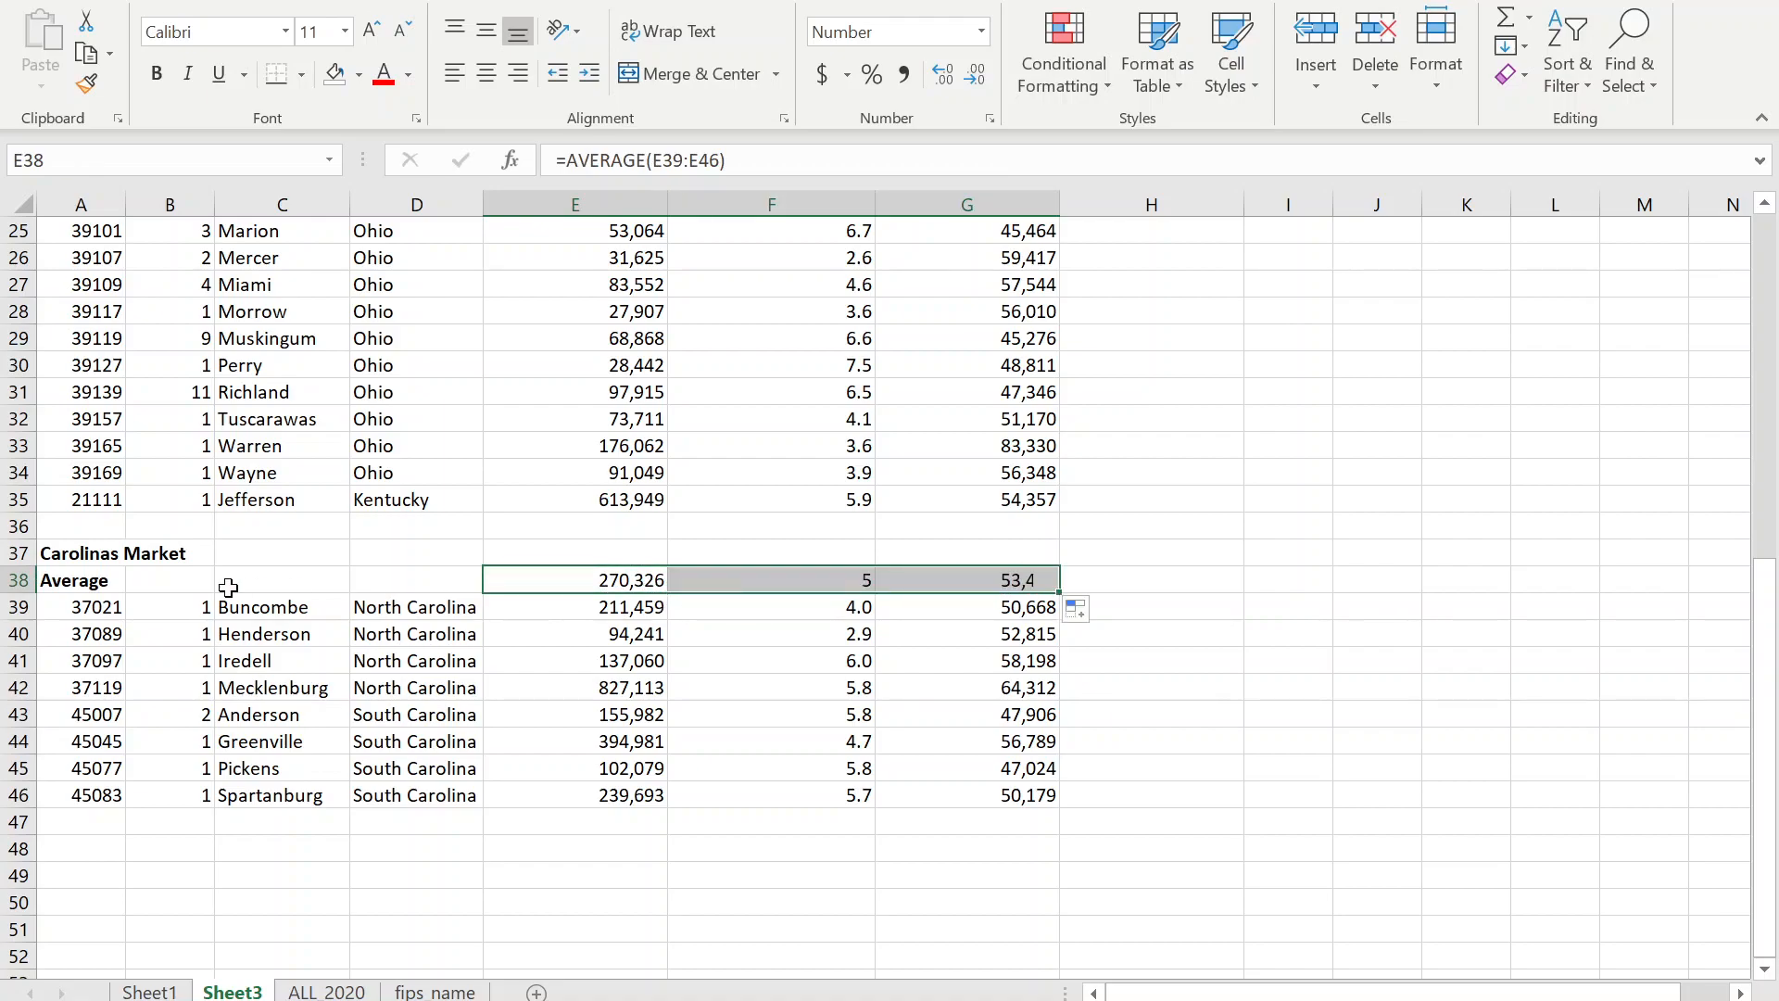
# Bold the whole Carolinas Market Average row, including its calculated averages.
pyautogui.moveTo(121, 584); pyautogui.dragTo(1108, 580)
pyautogui.hotkey('ctrl', 'b')
pyautogui.hotkey('ctrl', 'b')
# Bold the Ohio and Kentucky Market Average row in A5:G5.
pyautogui.scroll(8, 862, 636)
pyautogui.scroll(-8, 861, 636)
pyautogui.scroll(2, 319, 526)
pyautogui.scroll(6, 320, 527)
pyautogui.moveTo(60, 340); pyautogui.dragTo(964, 345)
pyautogui.hotkey('ctrl', 'b')
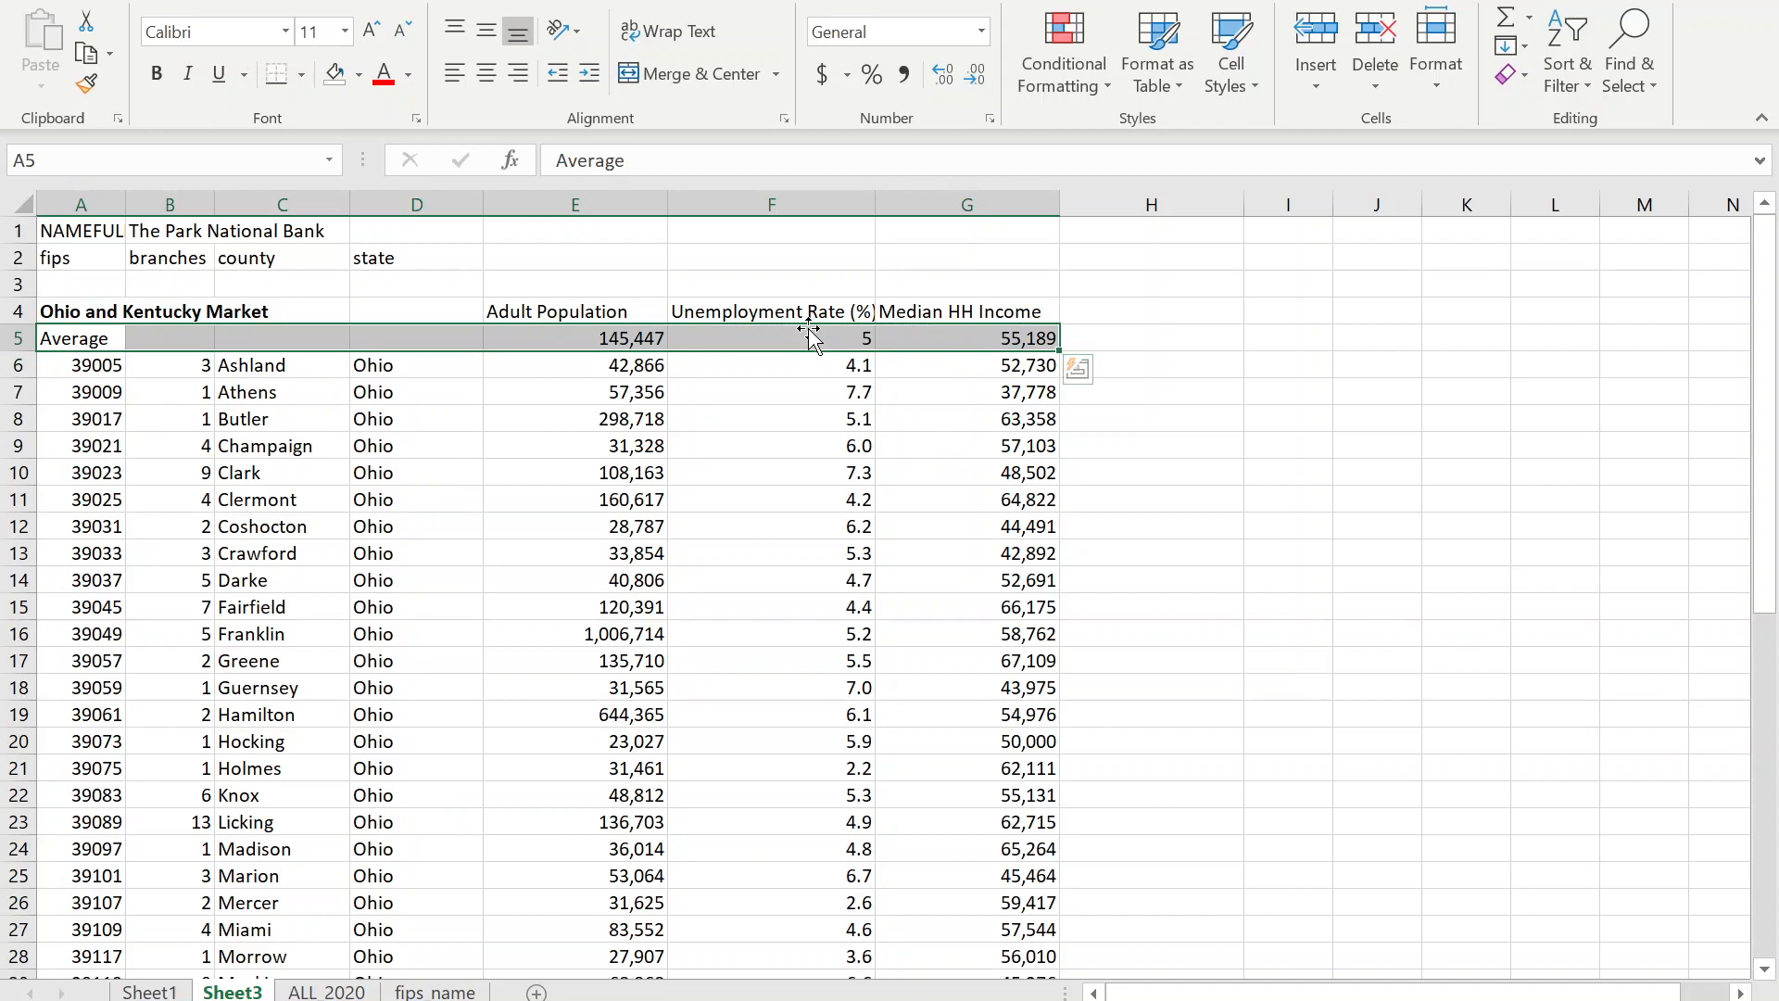
# Bold the Ohio and Kentucky Average row and show the unemployment averages in F5 and F38 with one decimal place.
pyautogui.hotkey('ctrl', 'b')
pyautogui.click(825, 339)
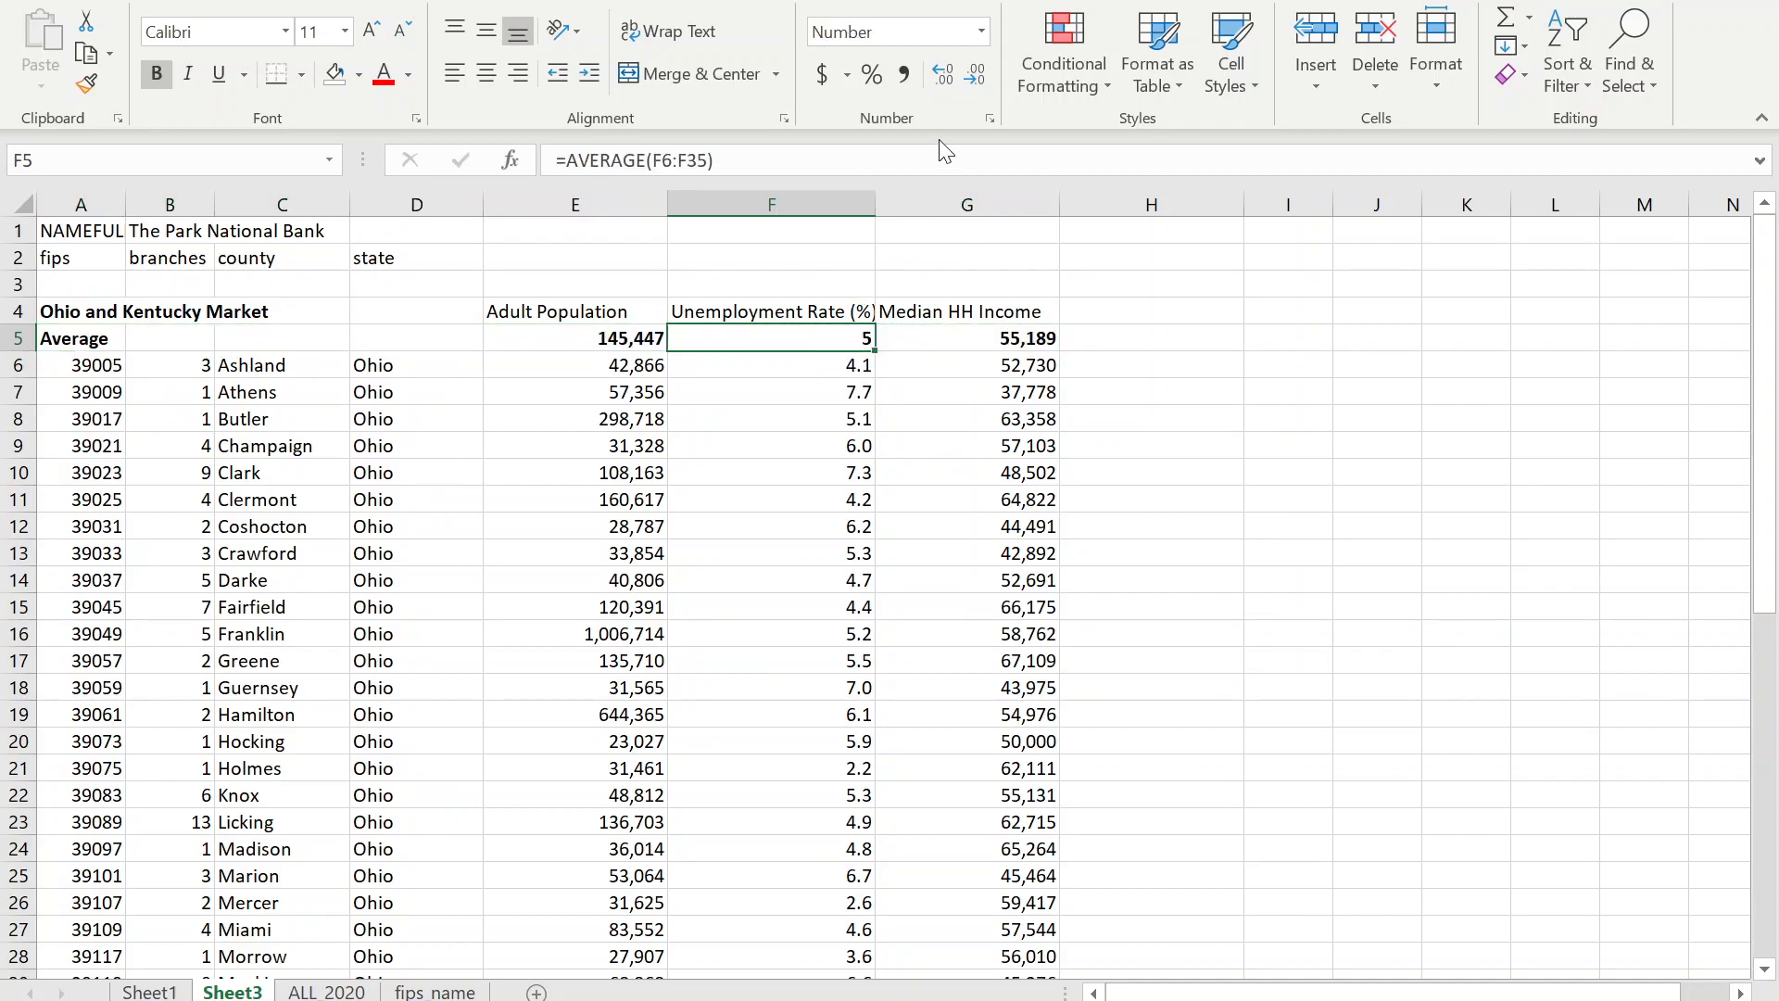
pyautogui.scroll(-7, 795, 588)
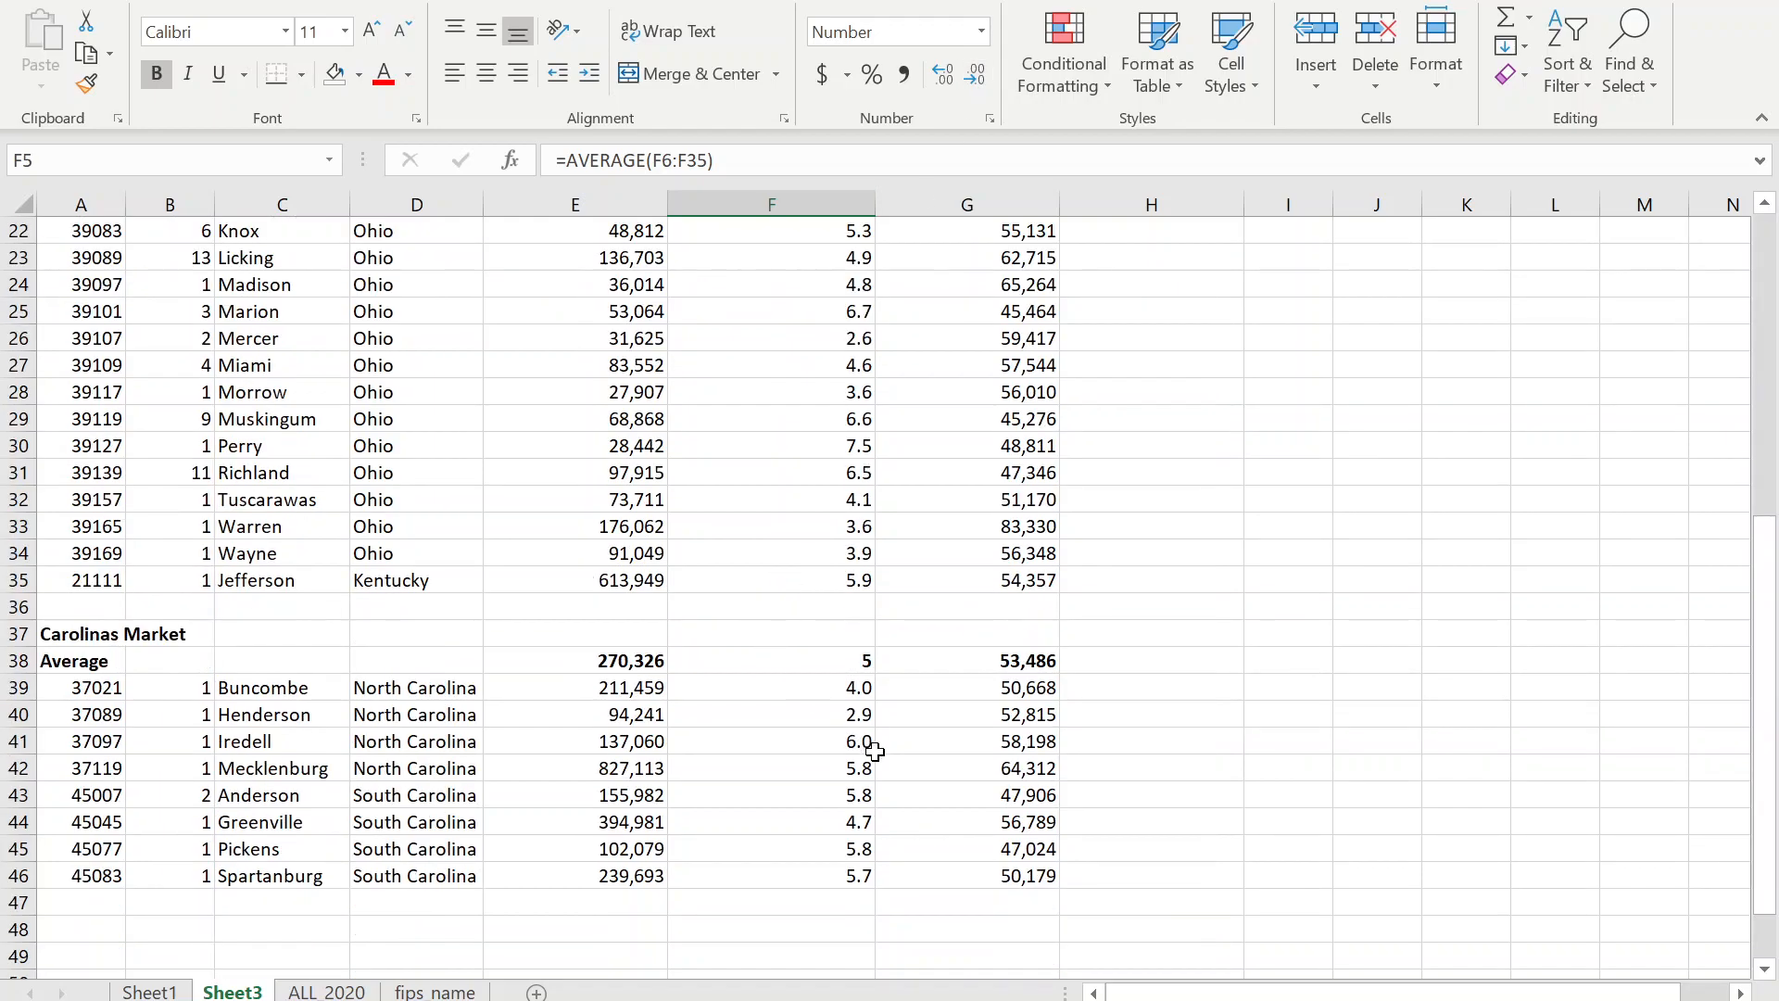
pyautogui.click(847, 663)
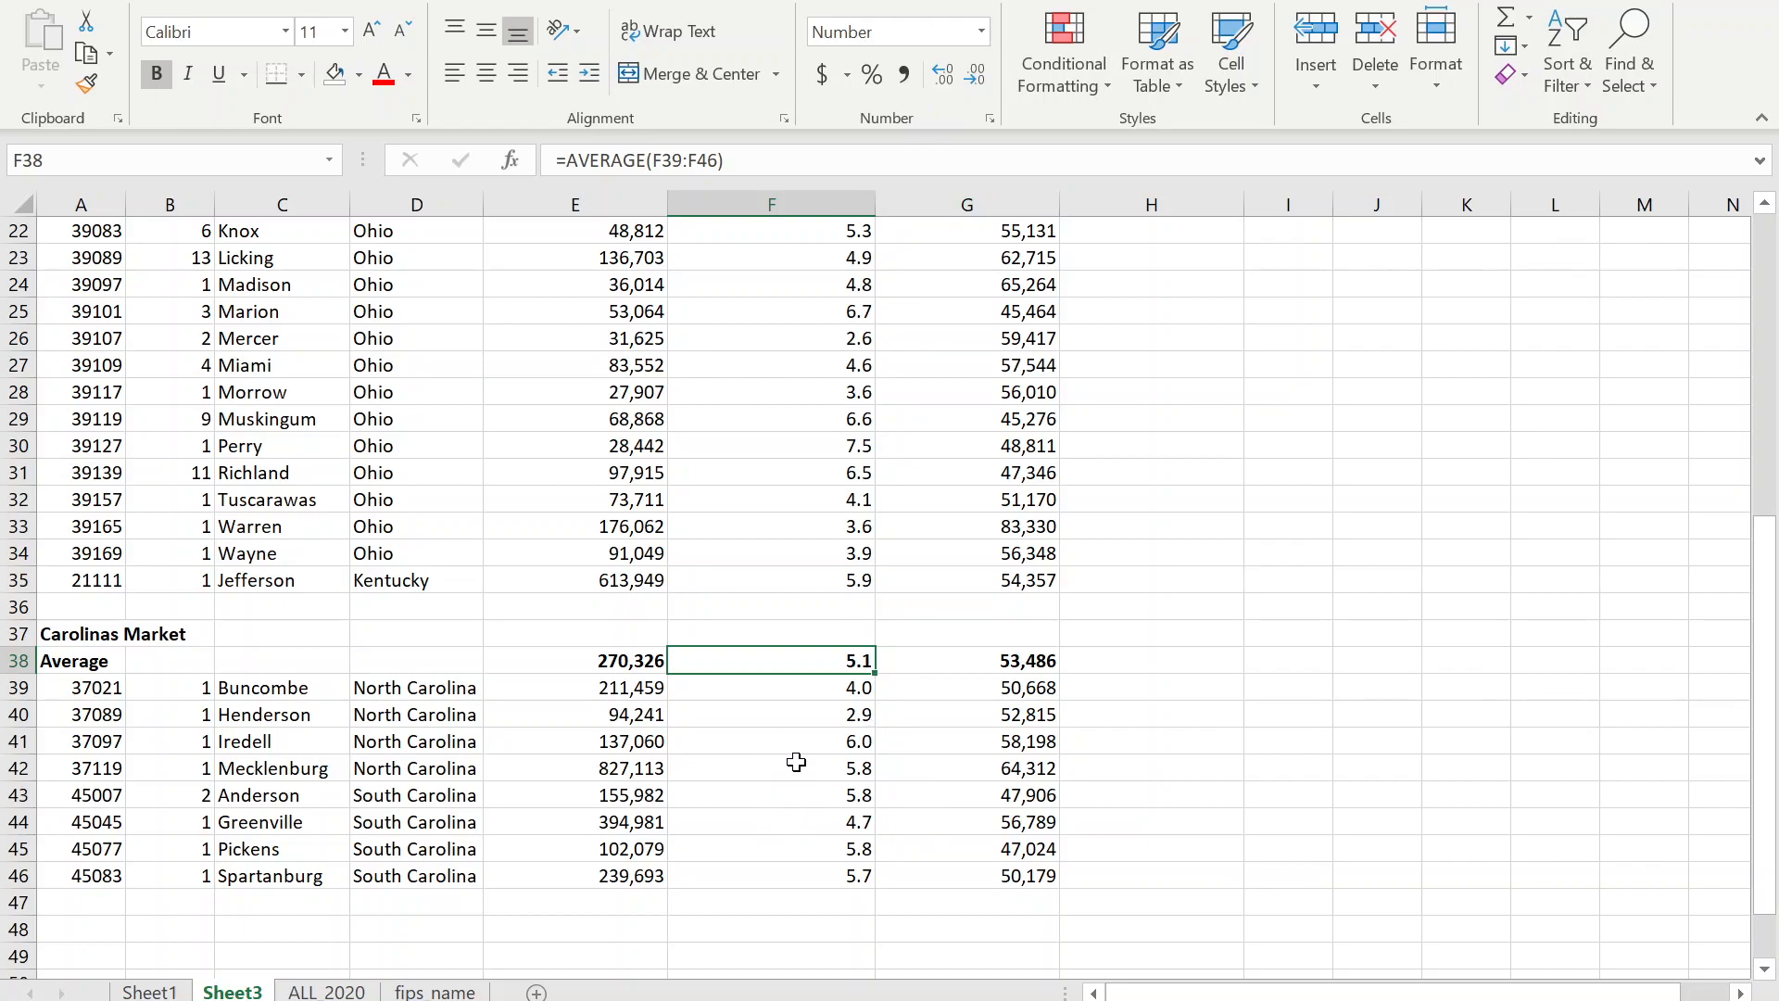
# Compare the average adult population, unemployment rate and median household income of the two markets.
pyautogui.click(608, 668)
pyautogui.scroll(7, 636, 691)
pyautogui.scroll(-8, 649, 731)
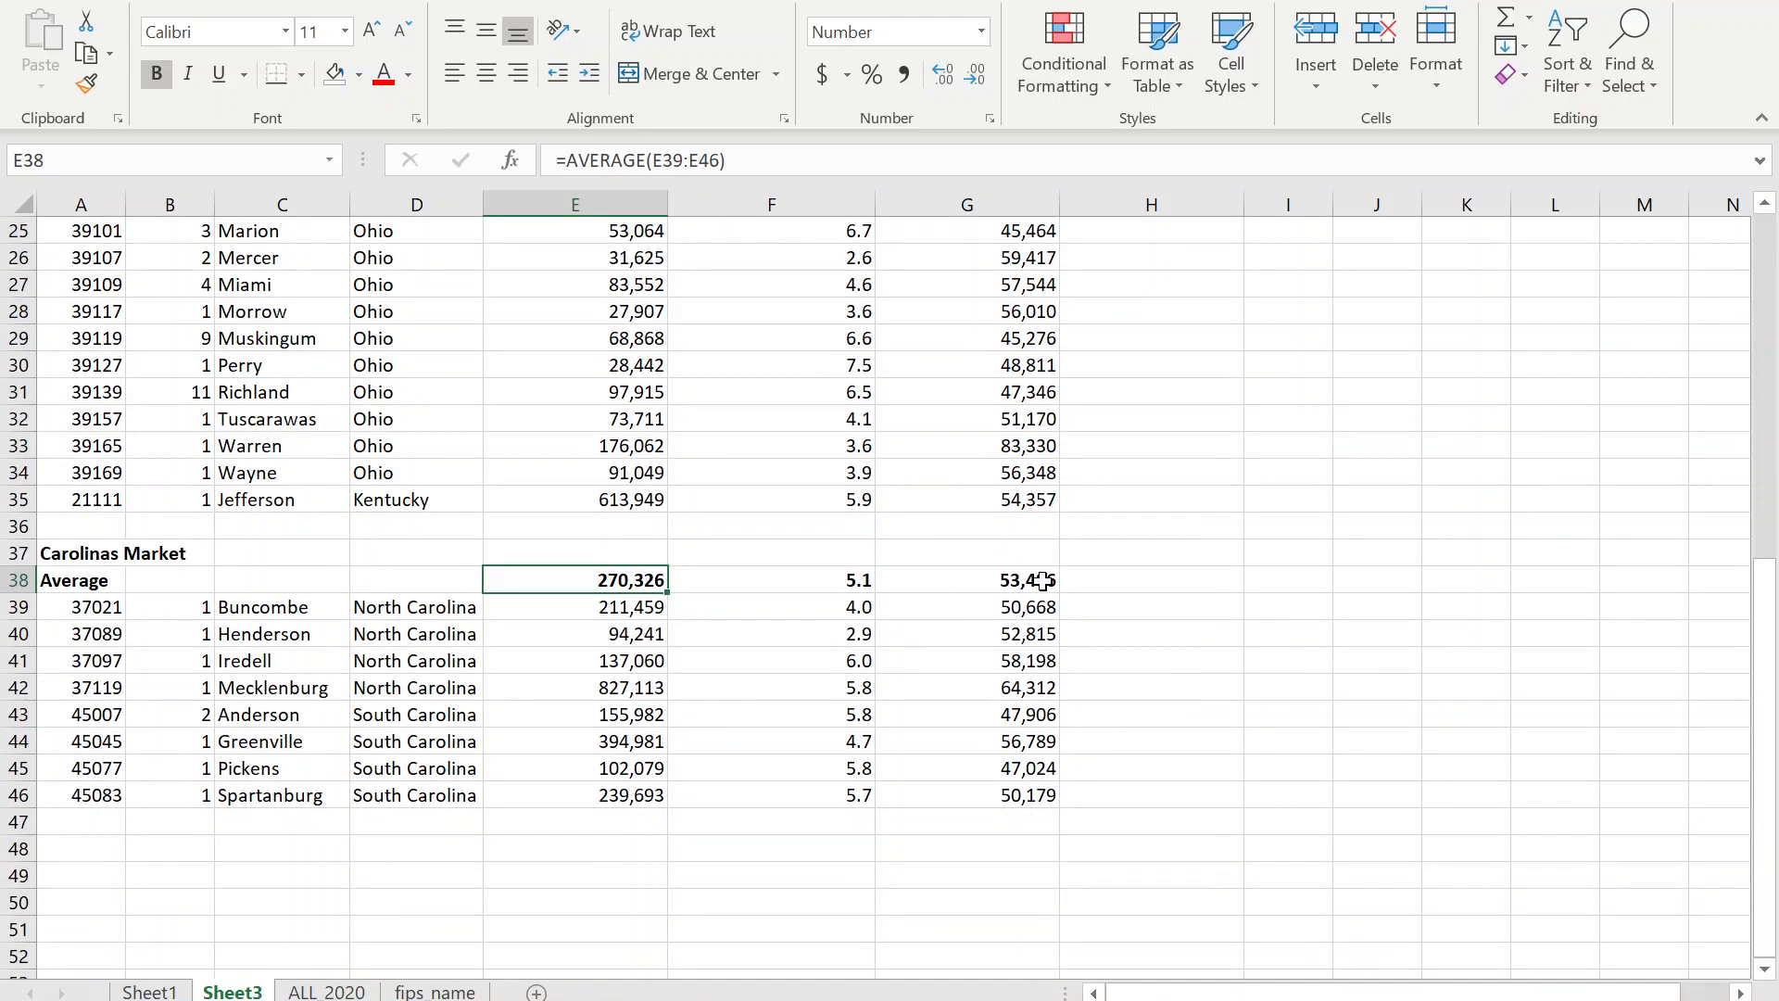
pyautogui.click(1043, 580)
pyautogui.scroll(8, 1020, 612)
pyautogui.scroll(-2, 1005, 604)
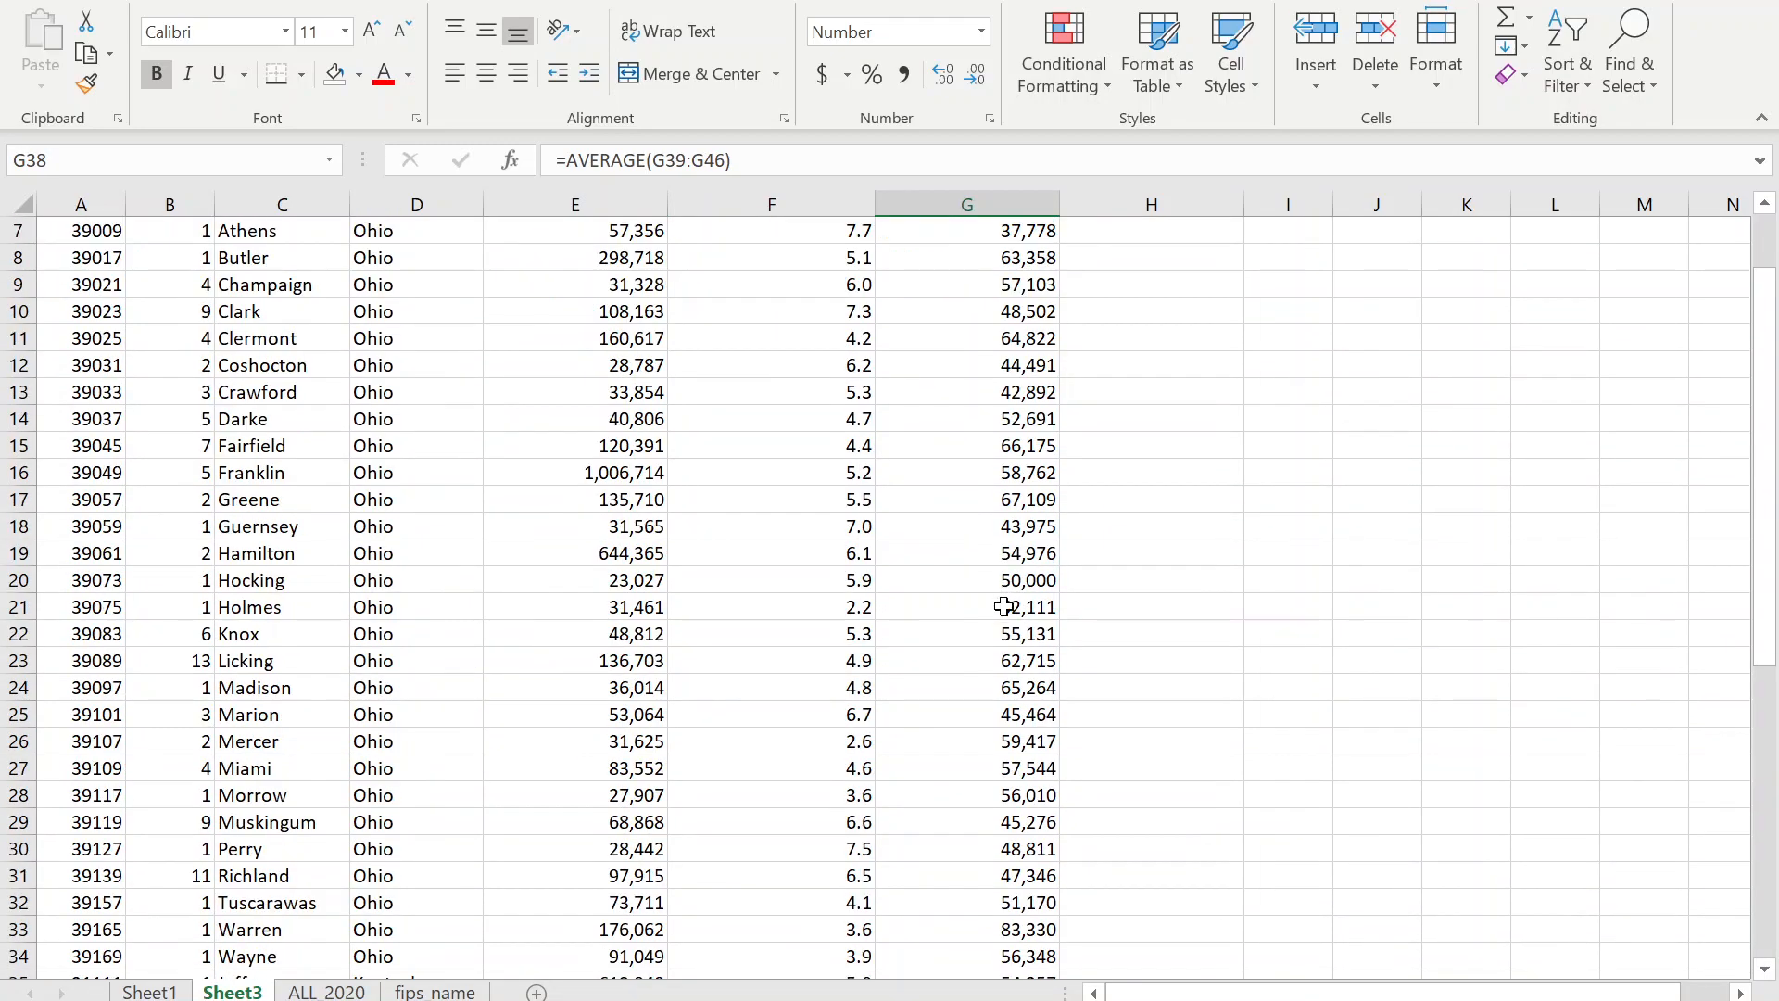
pyautogui.scroll(-4, 1010, 612)
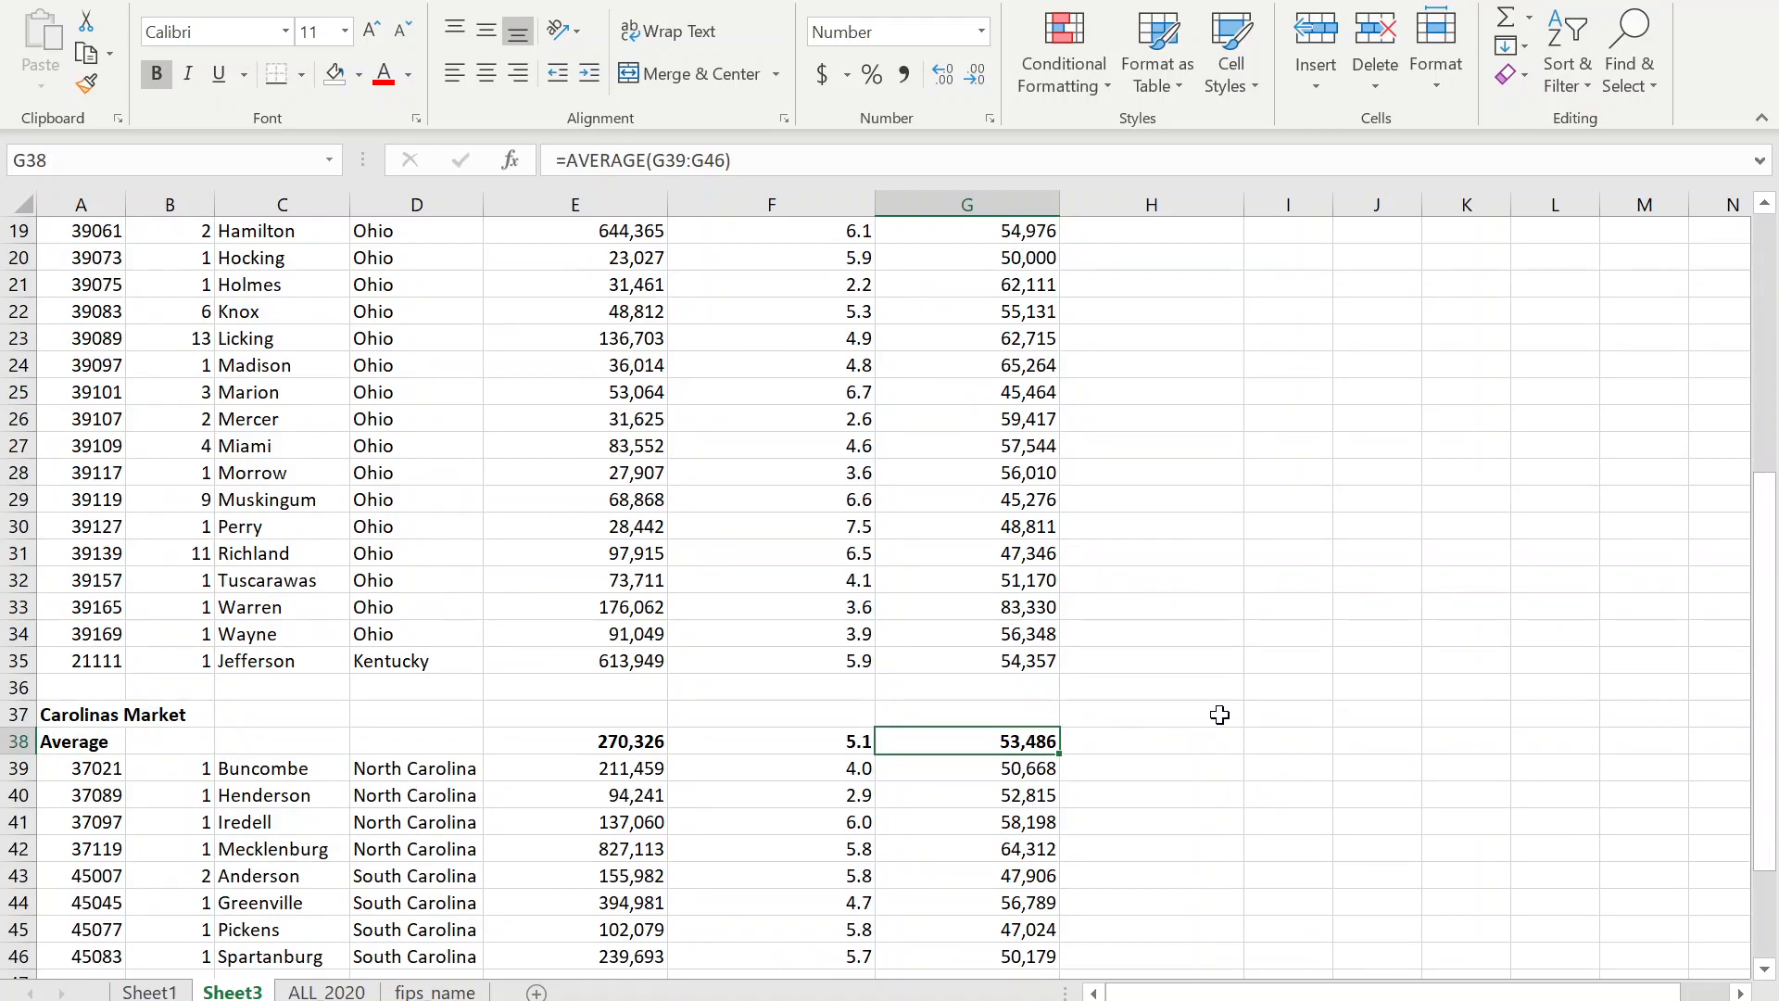
pyautogui.scroll(5, 1220, 714)
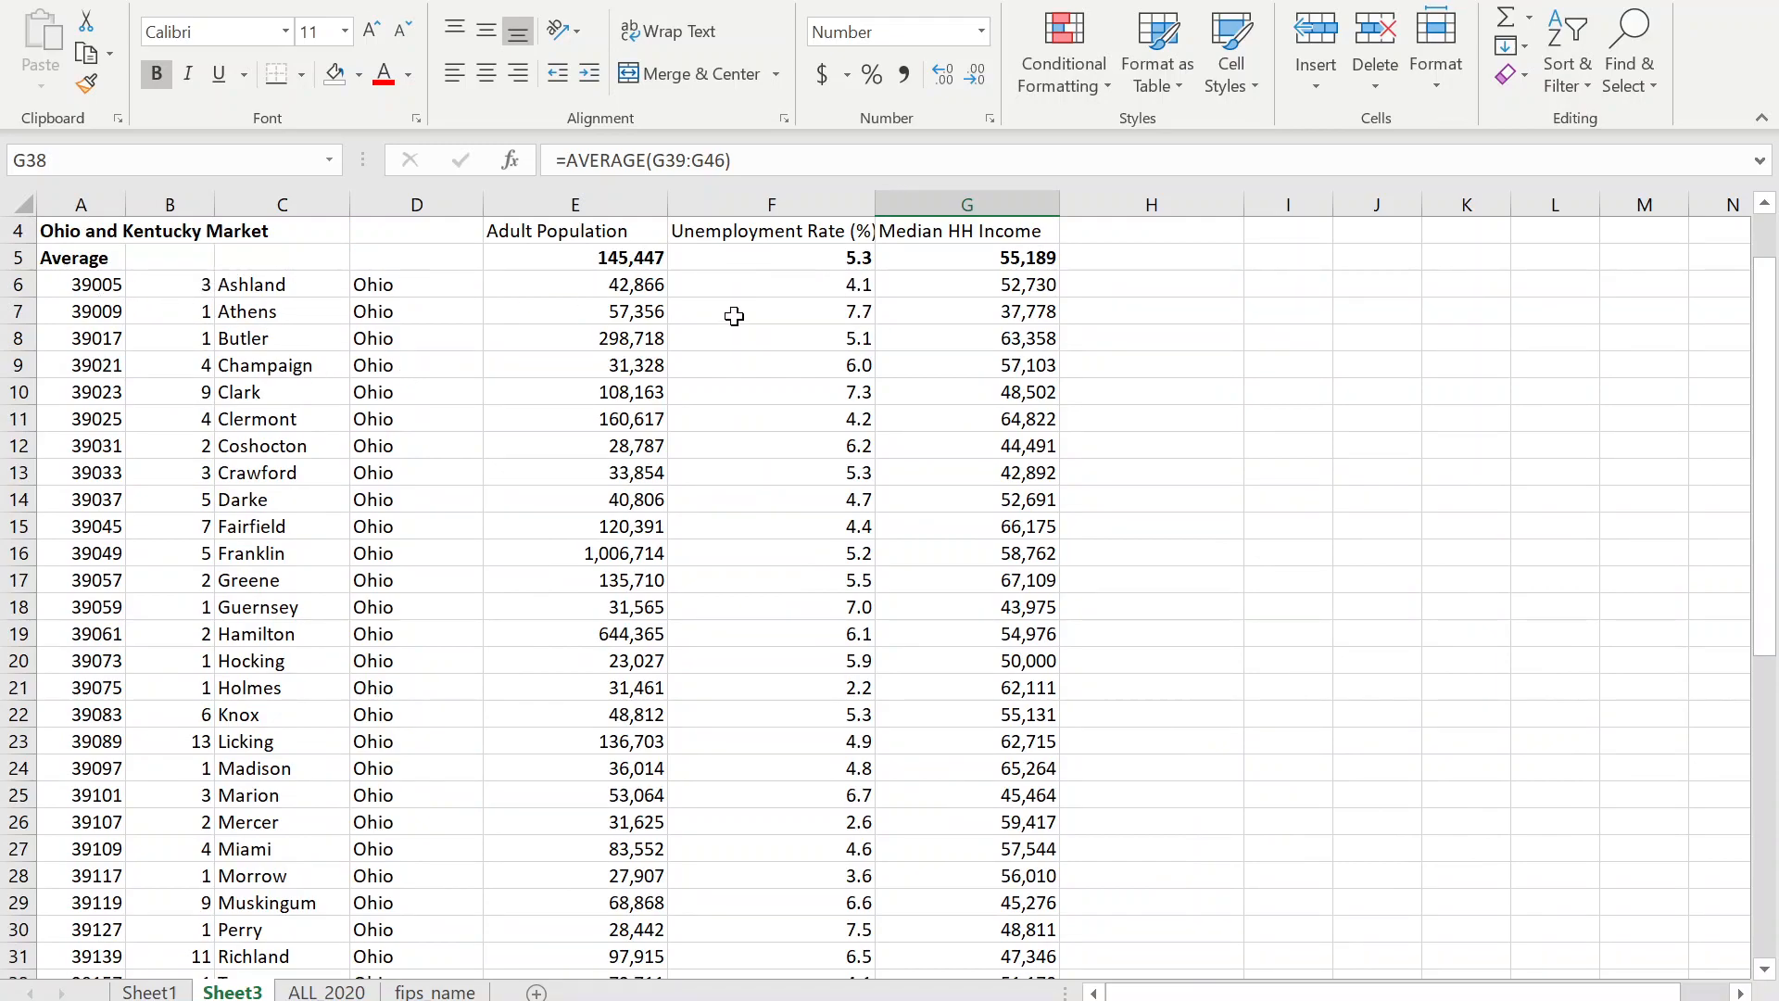
# Filter the Ohio and Kentucky range A5:G35 and sort its counties by Median HH Income from largest to smallest.
pyautogui.moveTo(72, 269); pyautogui.dragTo(1052, 827)
pyautogui.scroll(-4, 1053, 771)
pyautogui.keyDown('shift'); pyautogui.click(1028, 738); pyautogui.keyUp('shift')
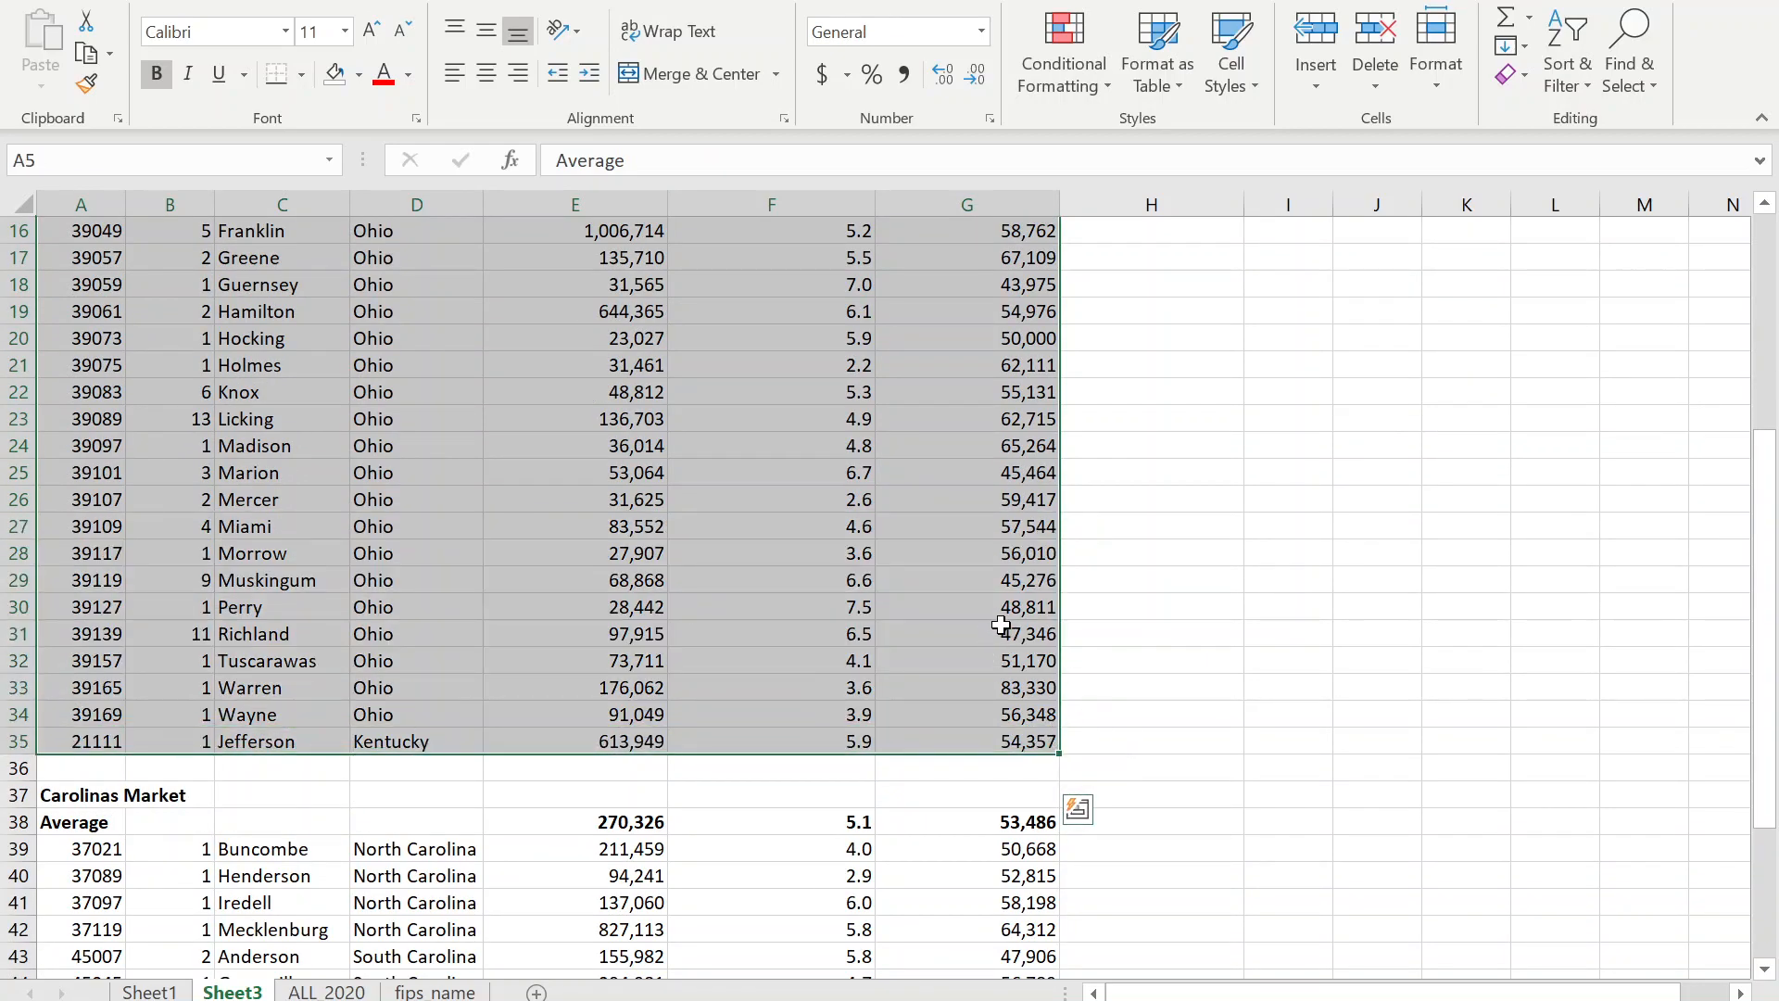
pyautogui.scroll(5, 1047, 654)
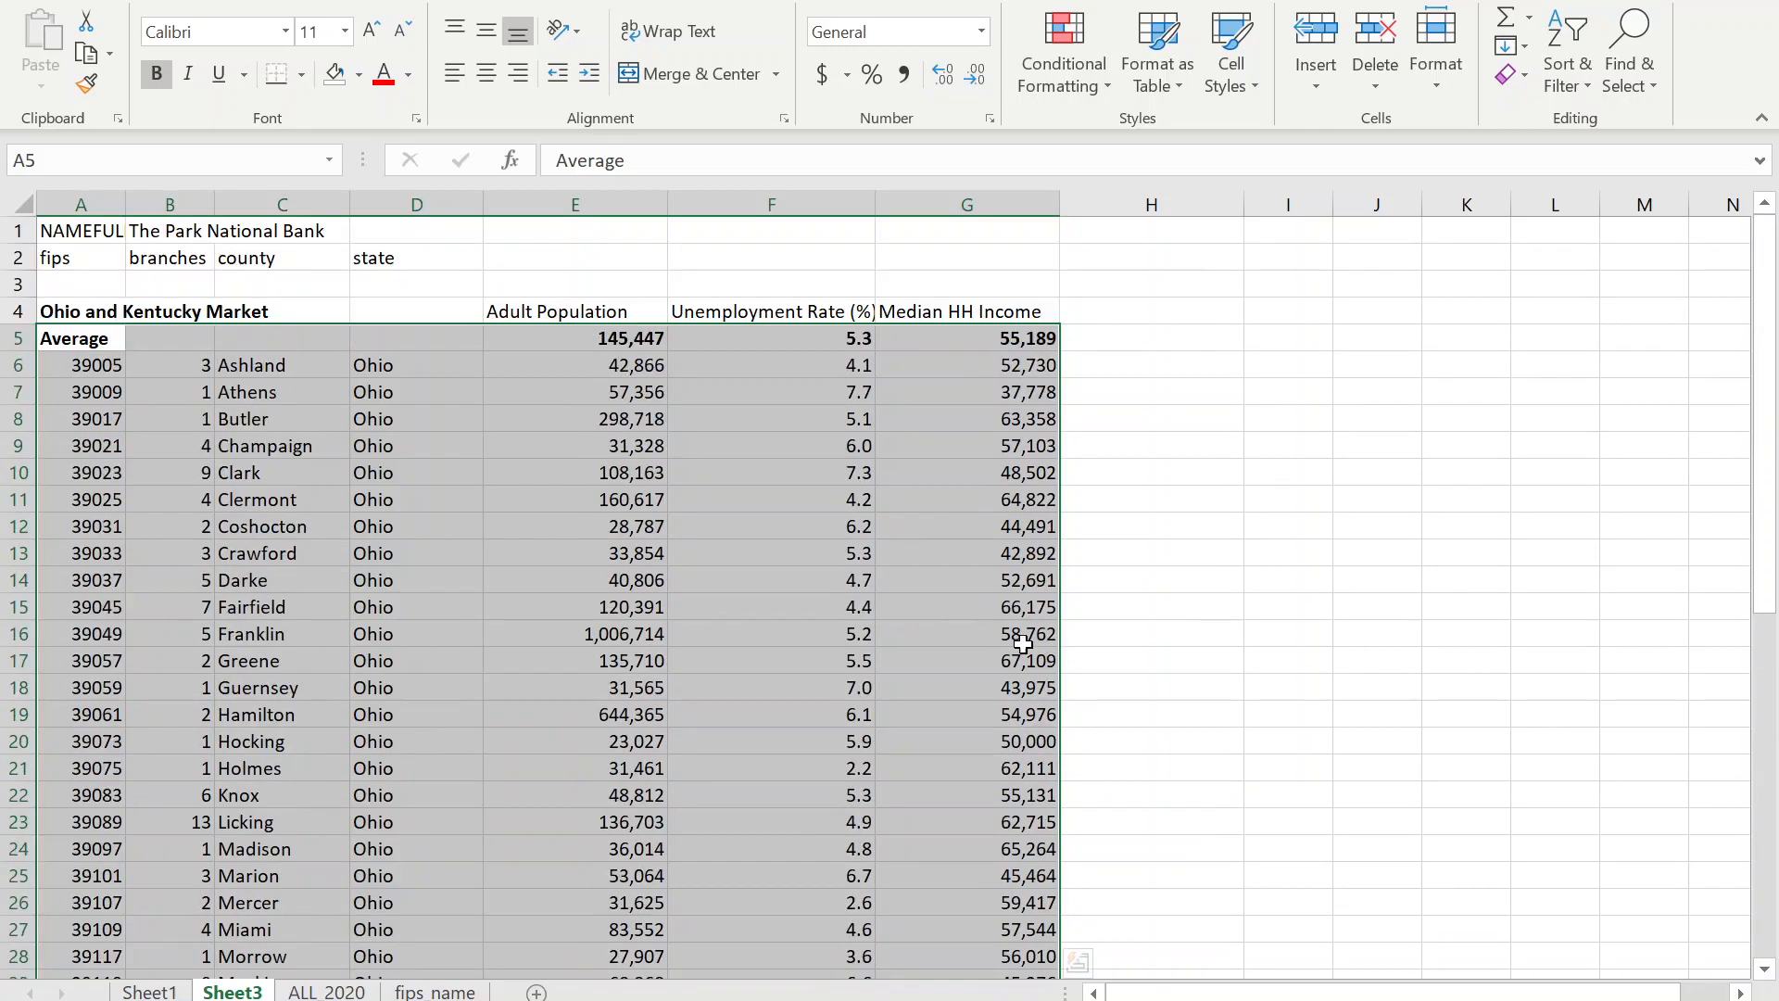
pyautogui.hotkey('ctrl', 'shift', 'l')
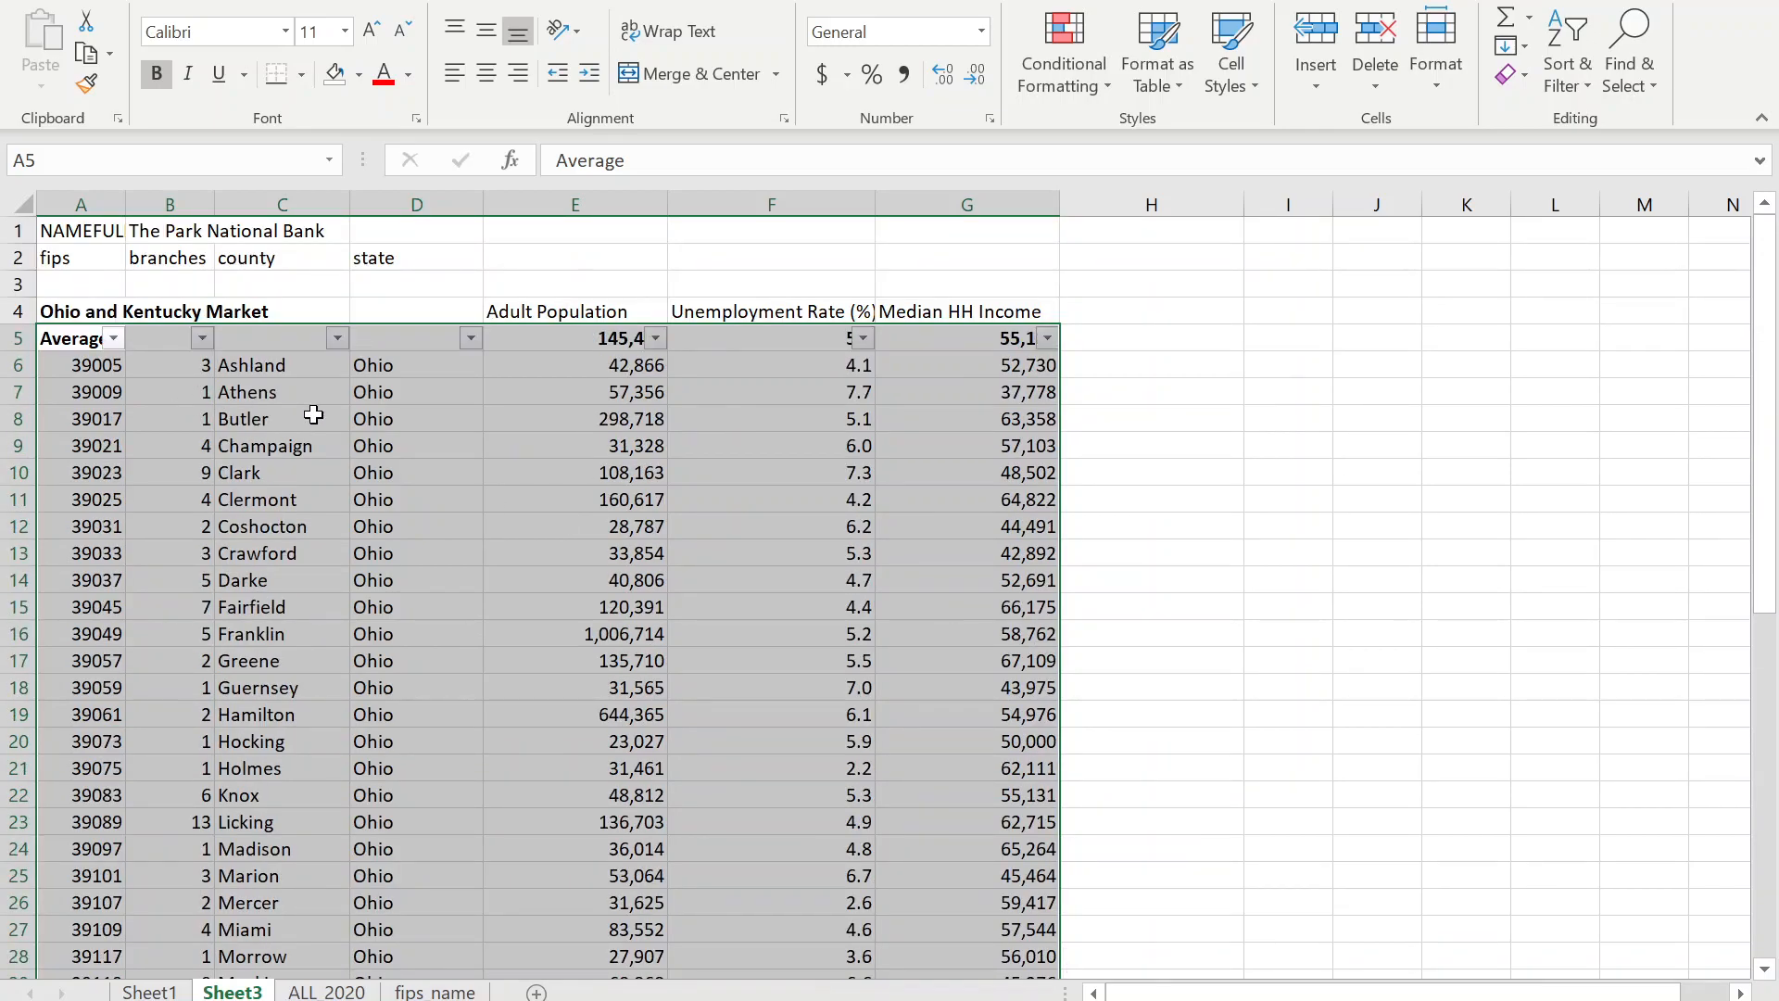
pyautogui.click(655, 339)
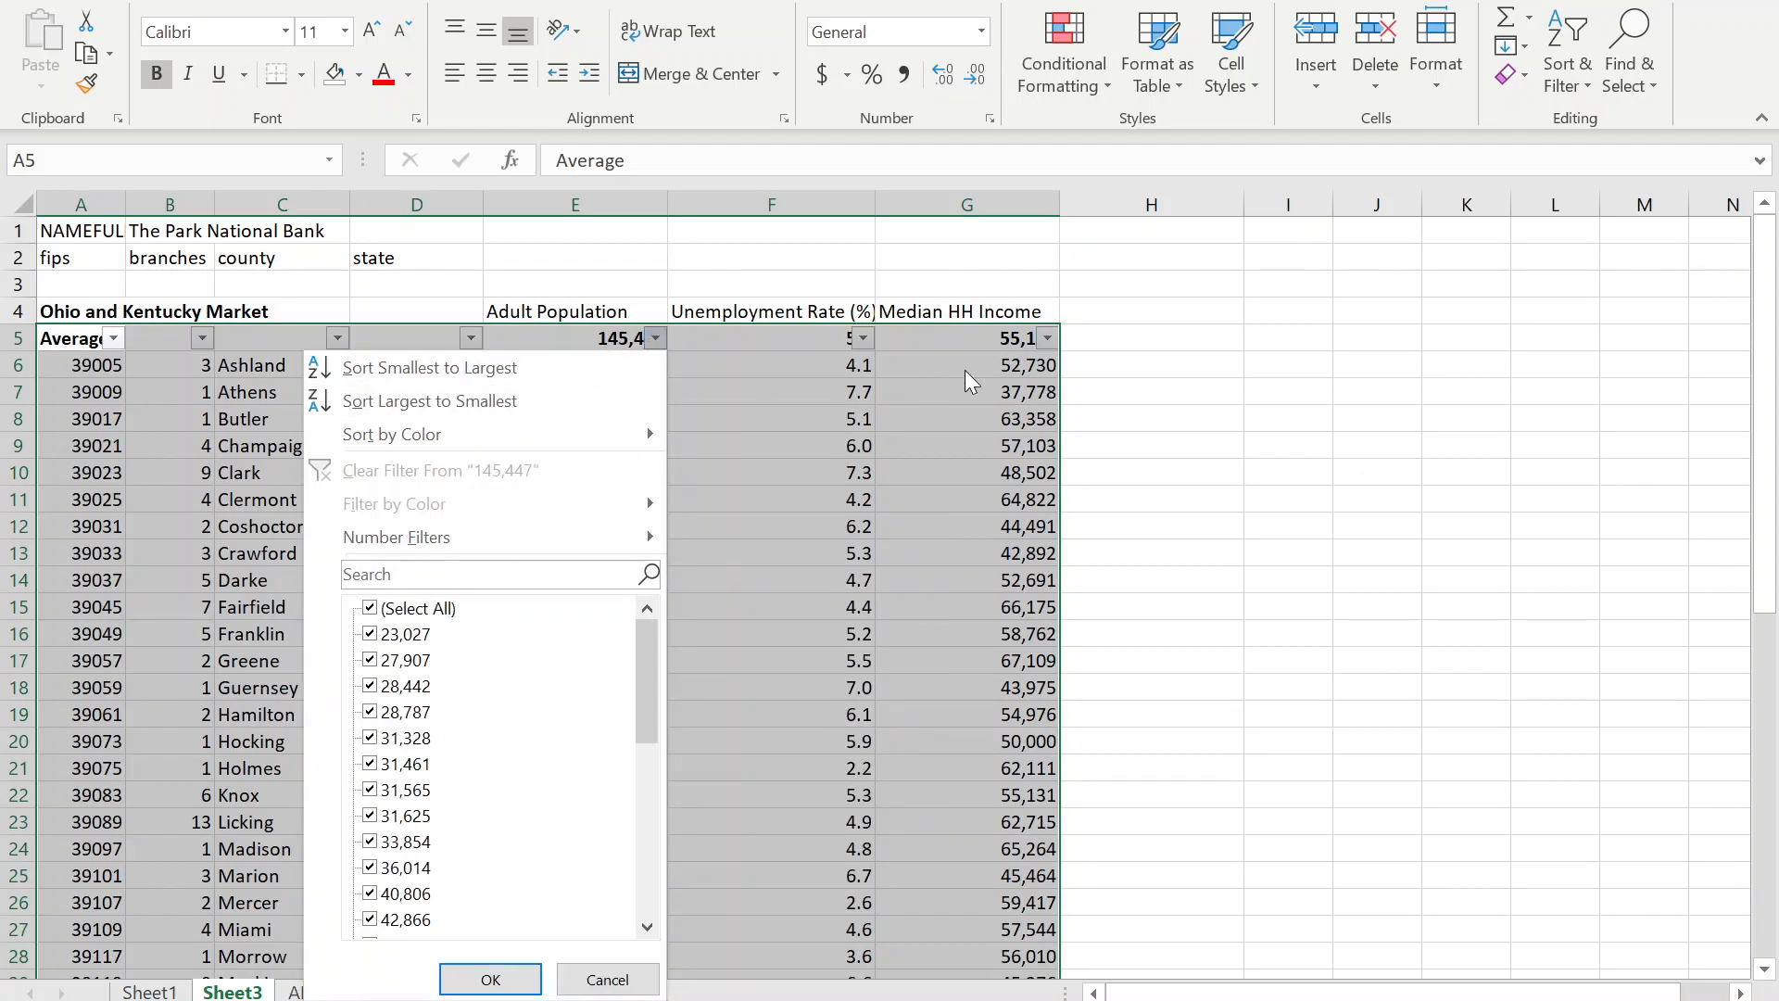
pyautogui.click(1048, 339)
pyautogui.click(1048, 339)
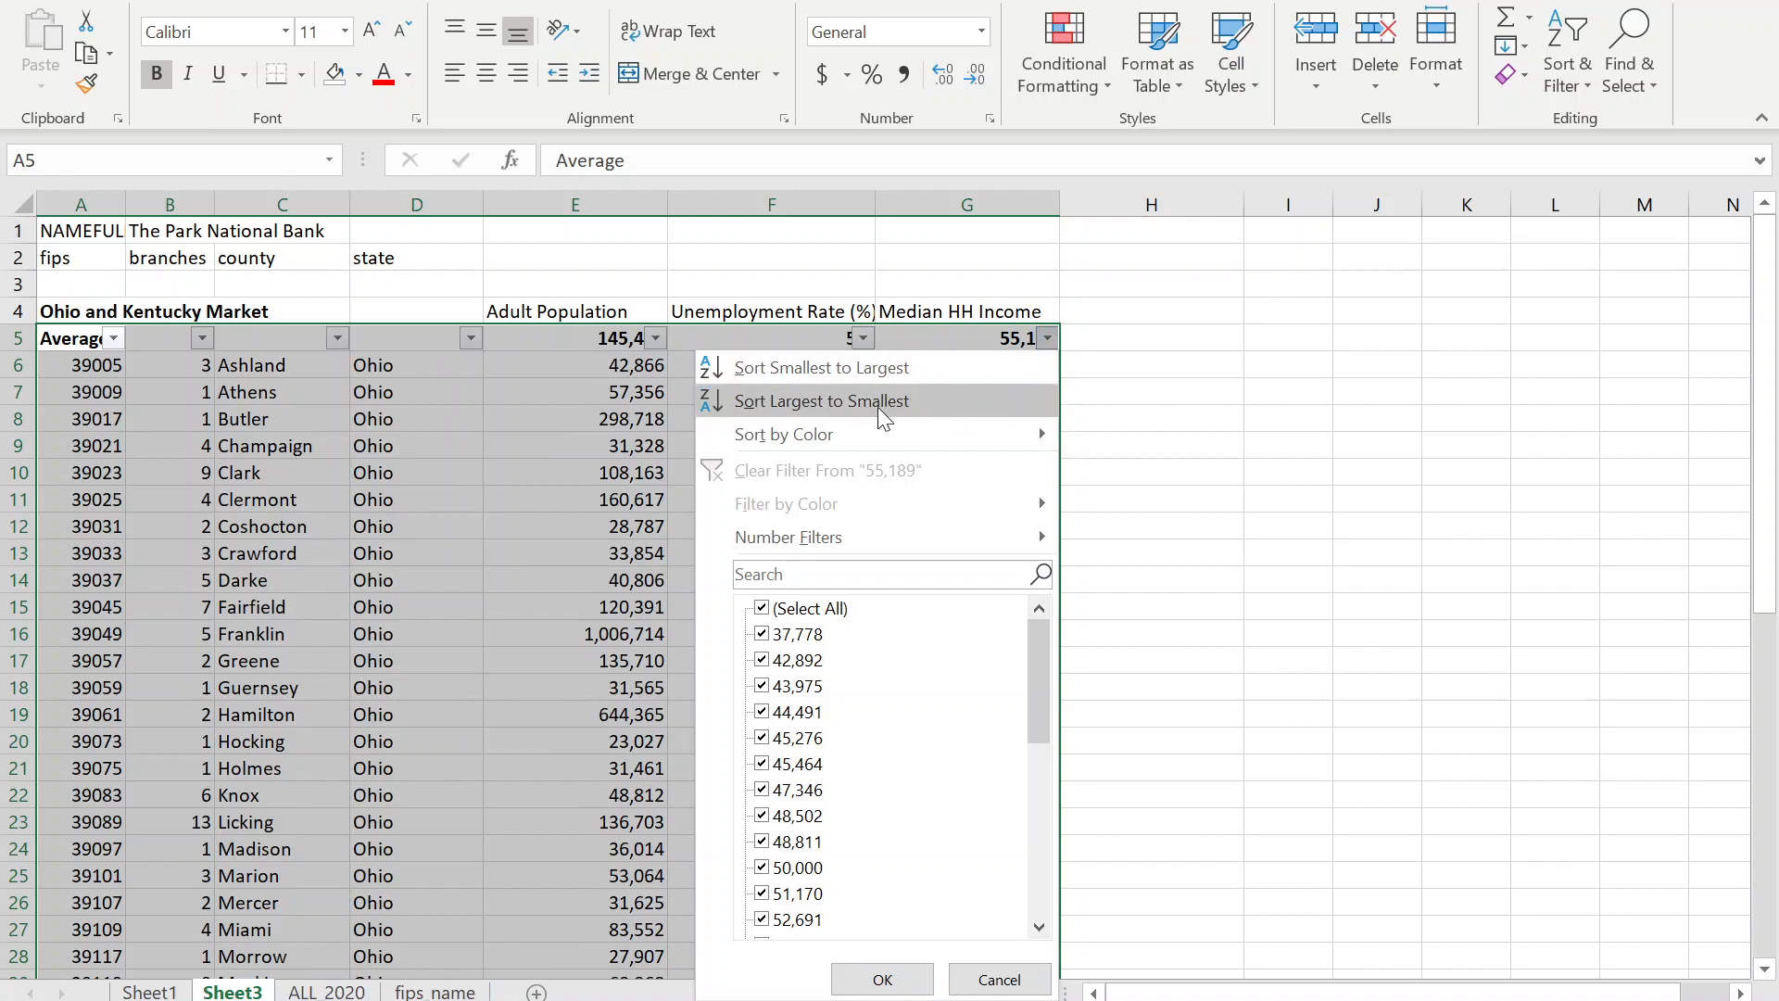
pyautogui.click(1115, 399)
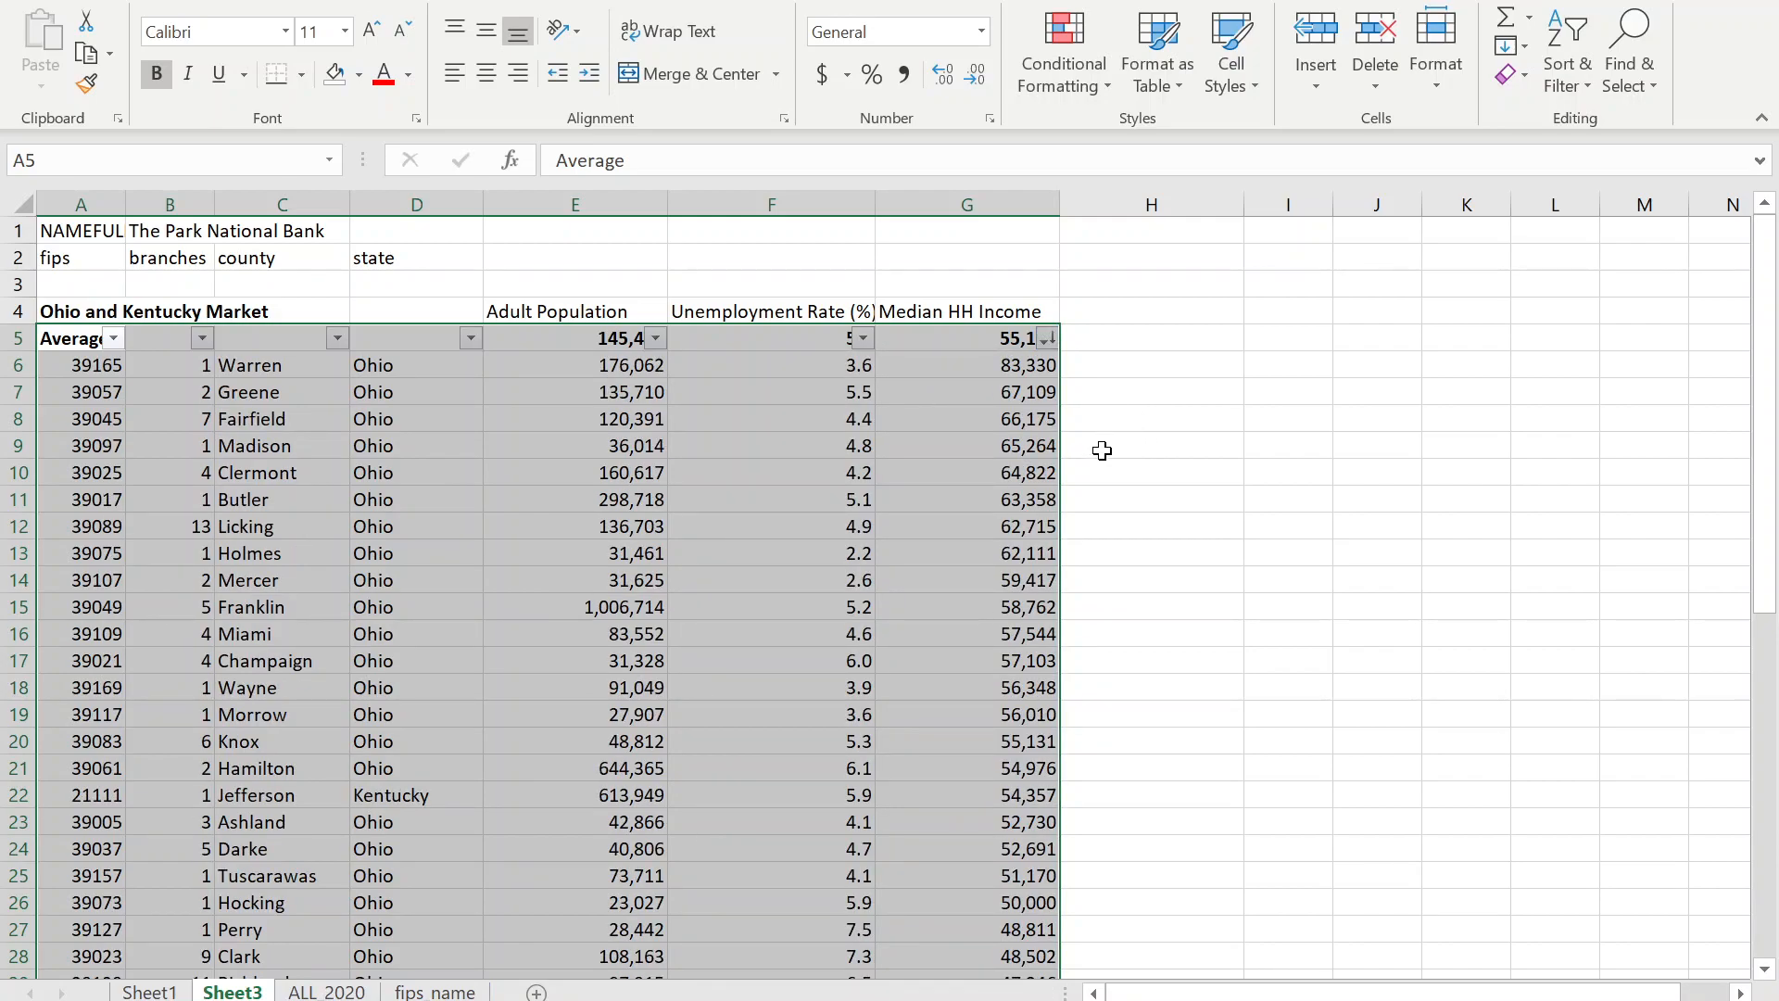
# Sort the Carolinas counties in A38:G46 by Median HH Income from largest to smallest using a filter, and remove the filter.
pyautogui.scroll(-11, 1102, 450)
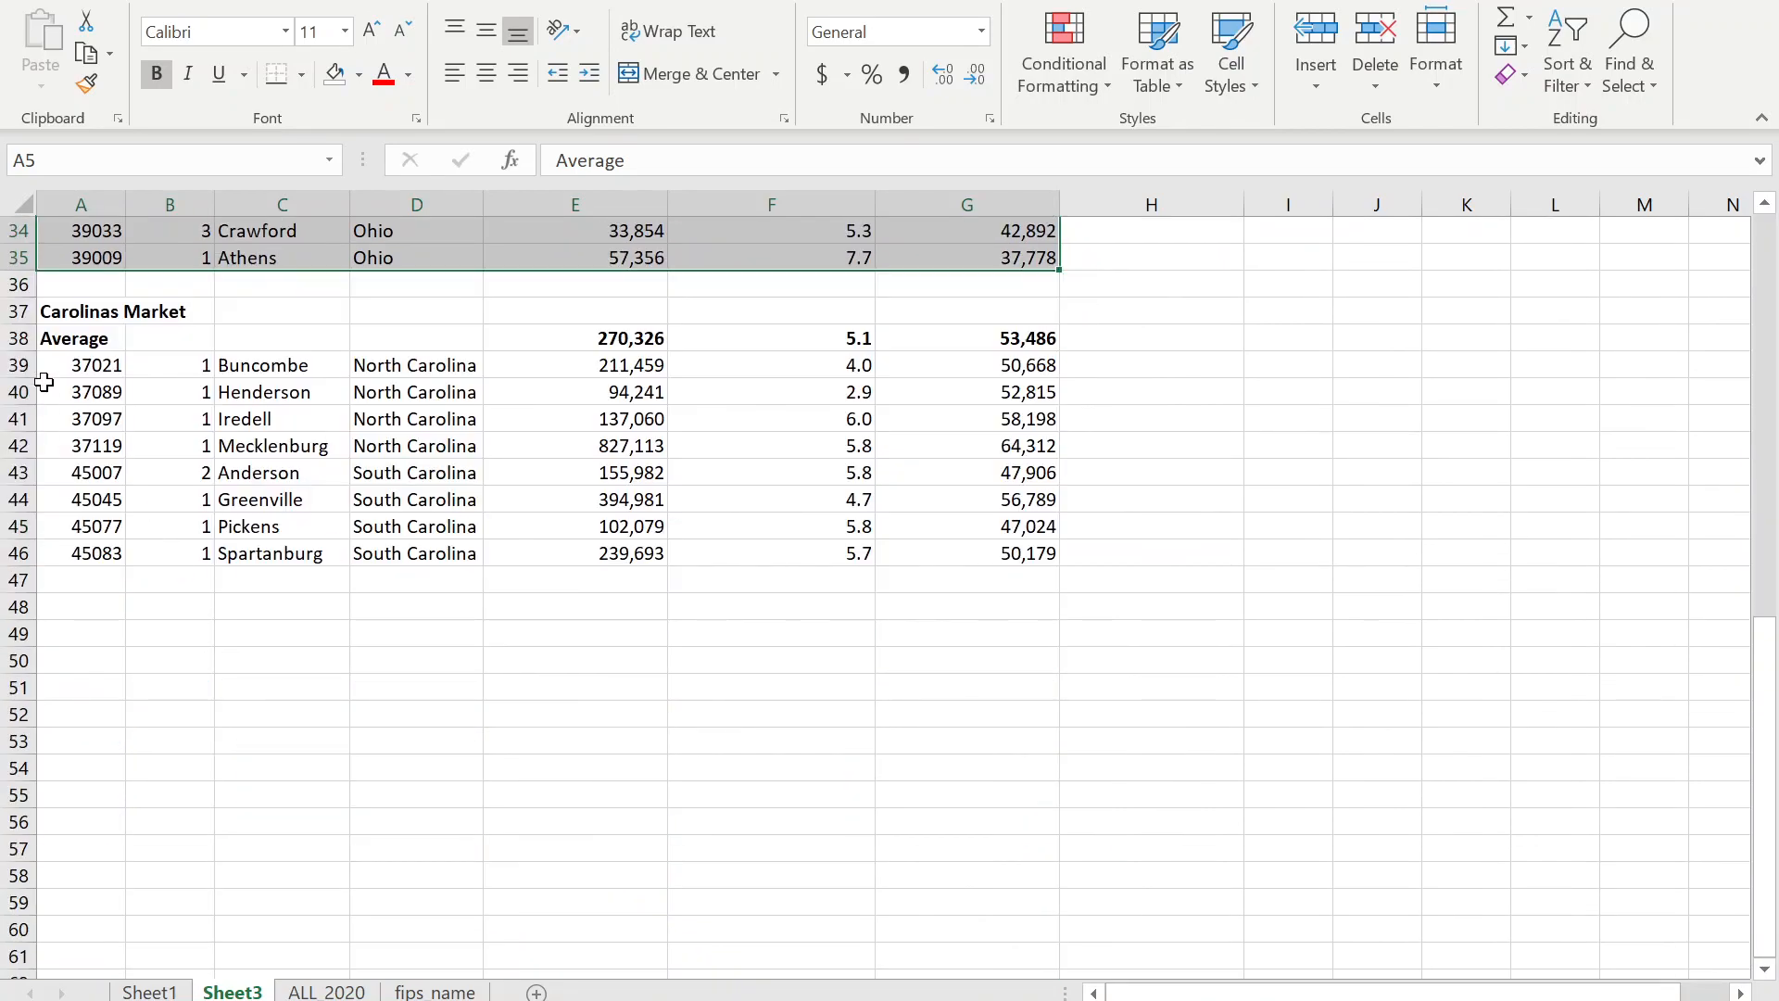
pyautogui.moveTo(74, 338); pyautogui.dragTo(960, 546)
pyautogui.hotkey('ctrl', 'shift', 'l')
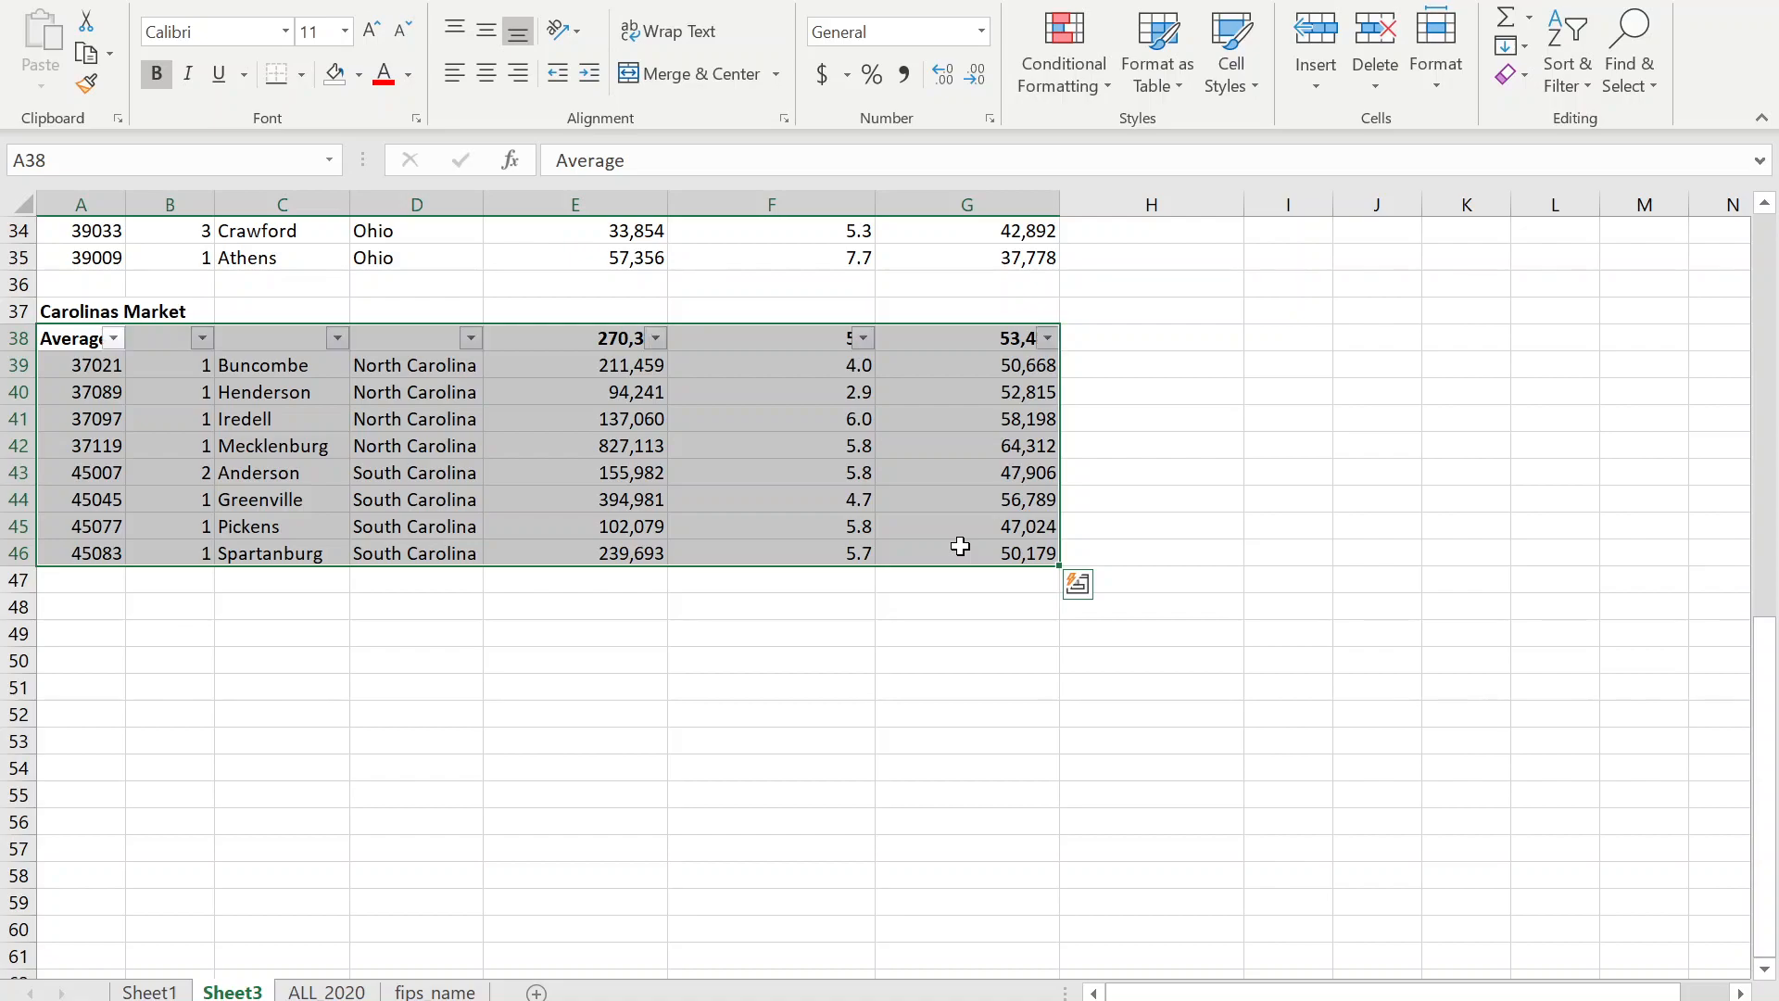
pyautogui.click(1047, 338)
pyautogui.click(906, 398)
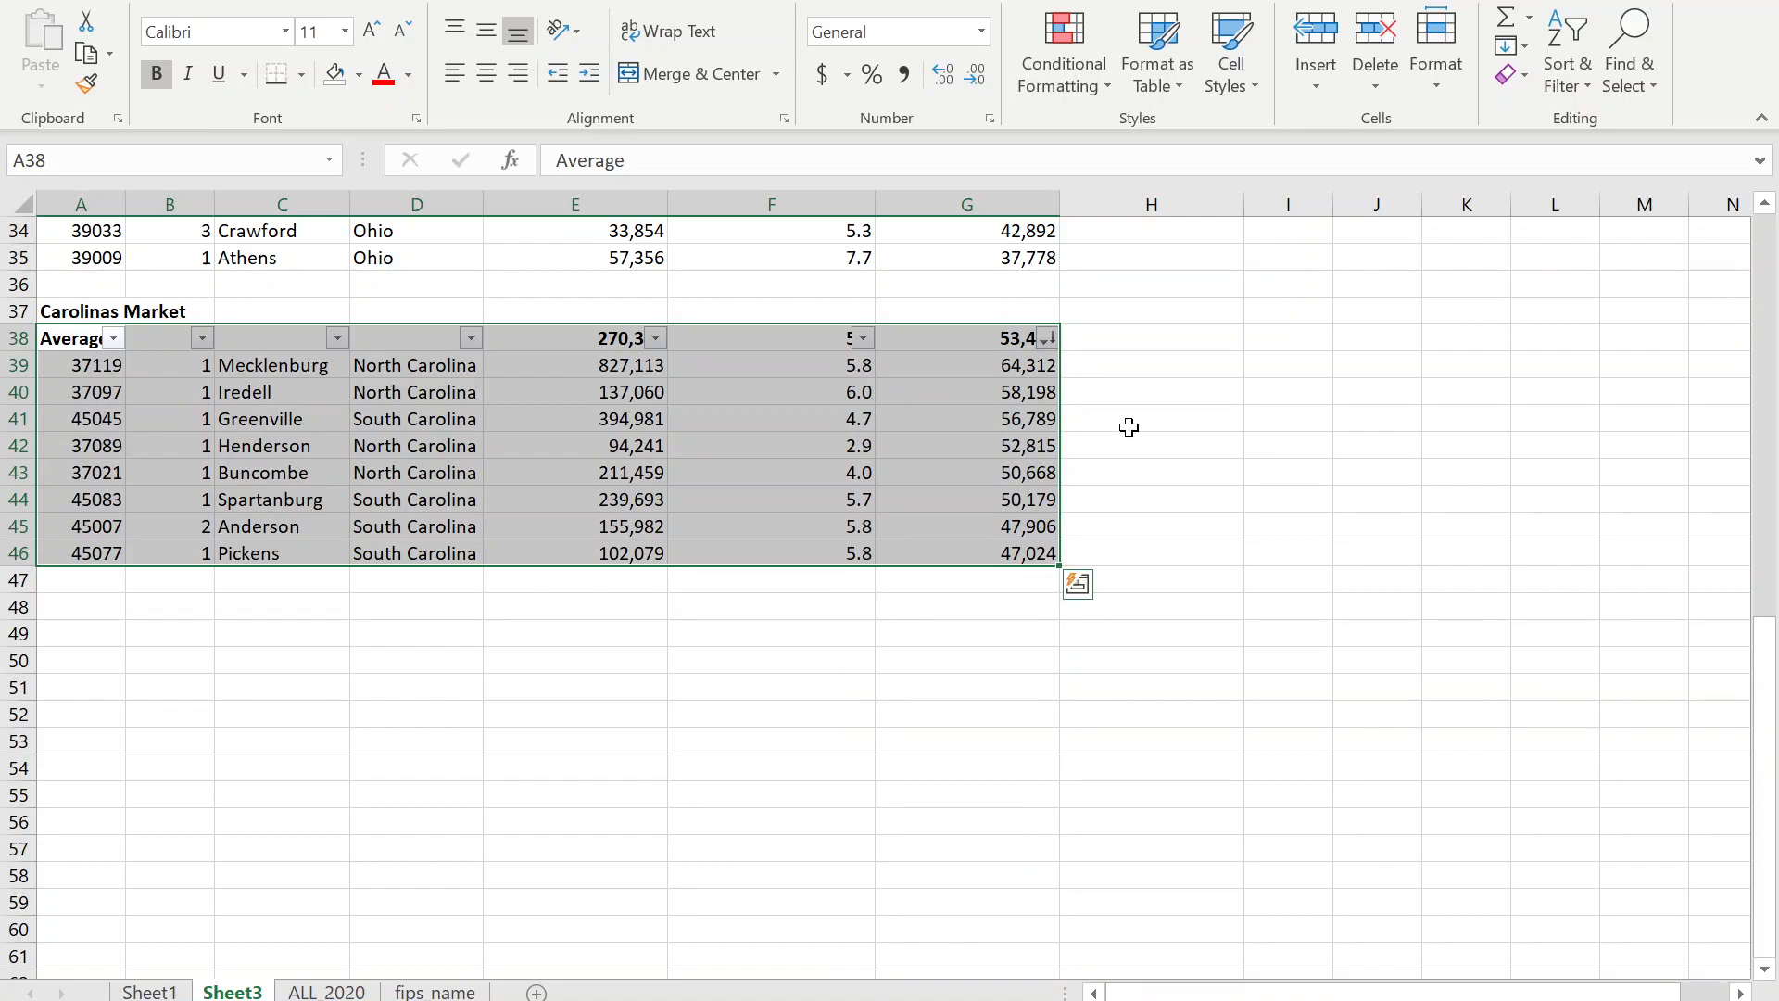
pyautogui.hotkey('ctrl', 'shift', 'l')
pyautogui.click(1129, 427)
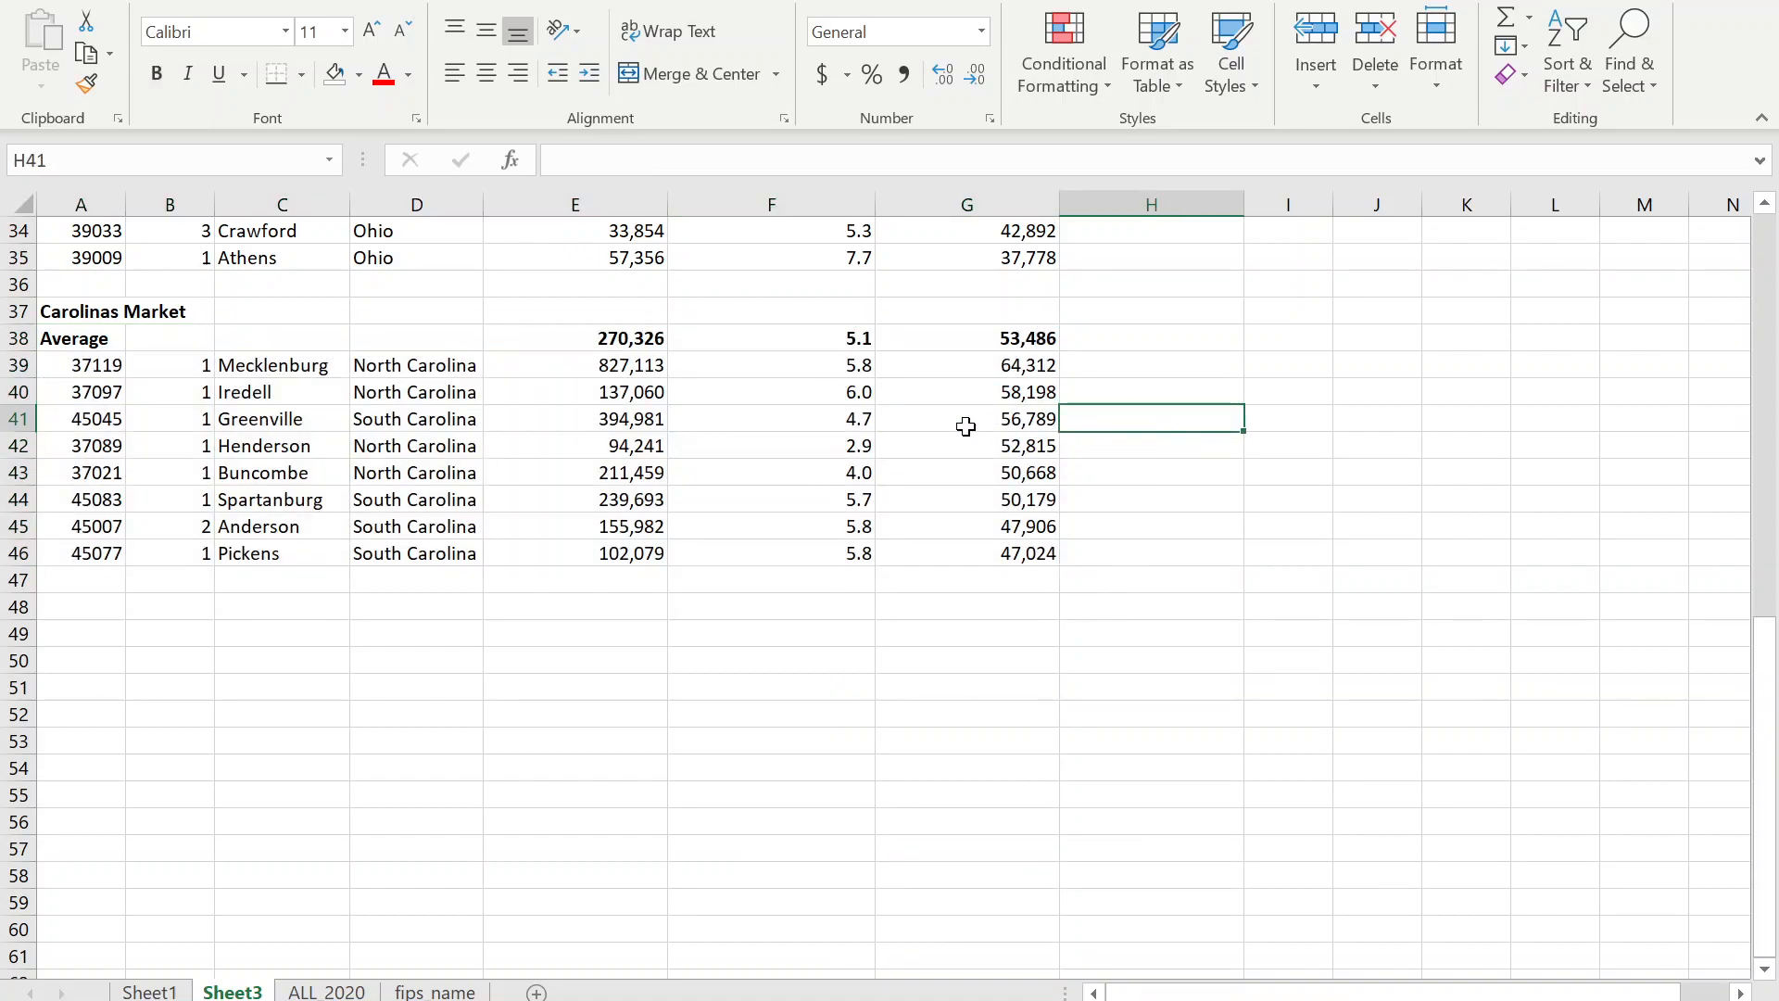
pyautogui.moveTo(988, 378); pyautogui.dragTo(755, 380)
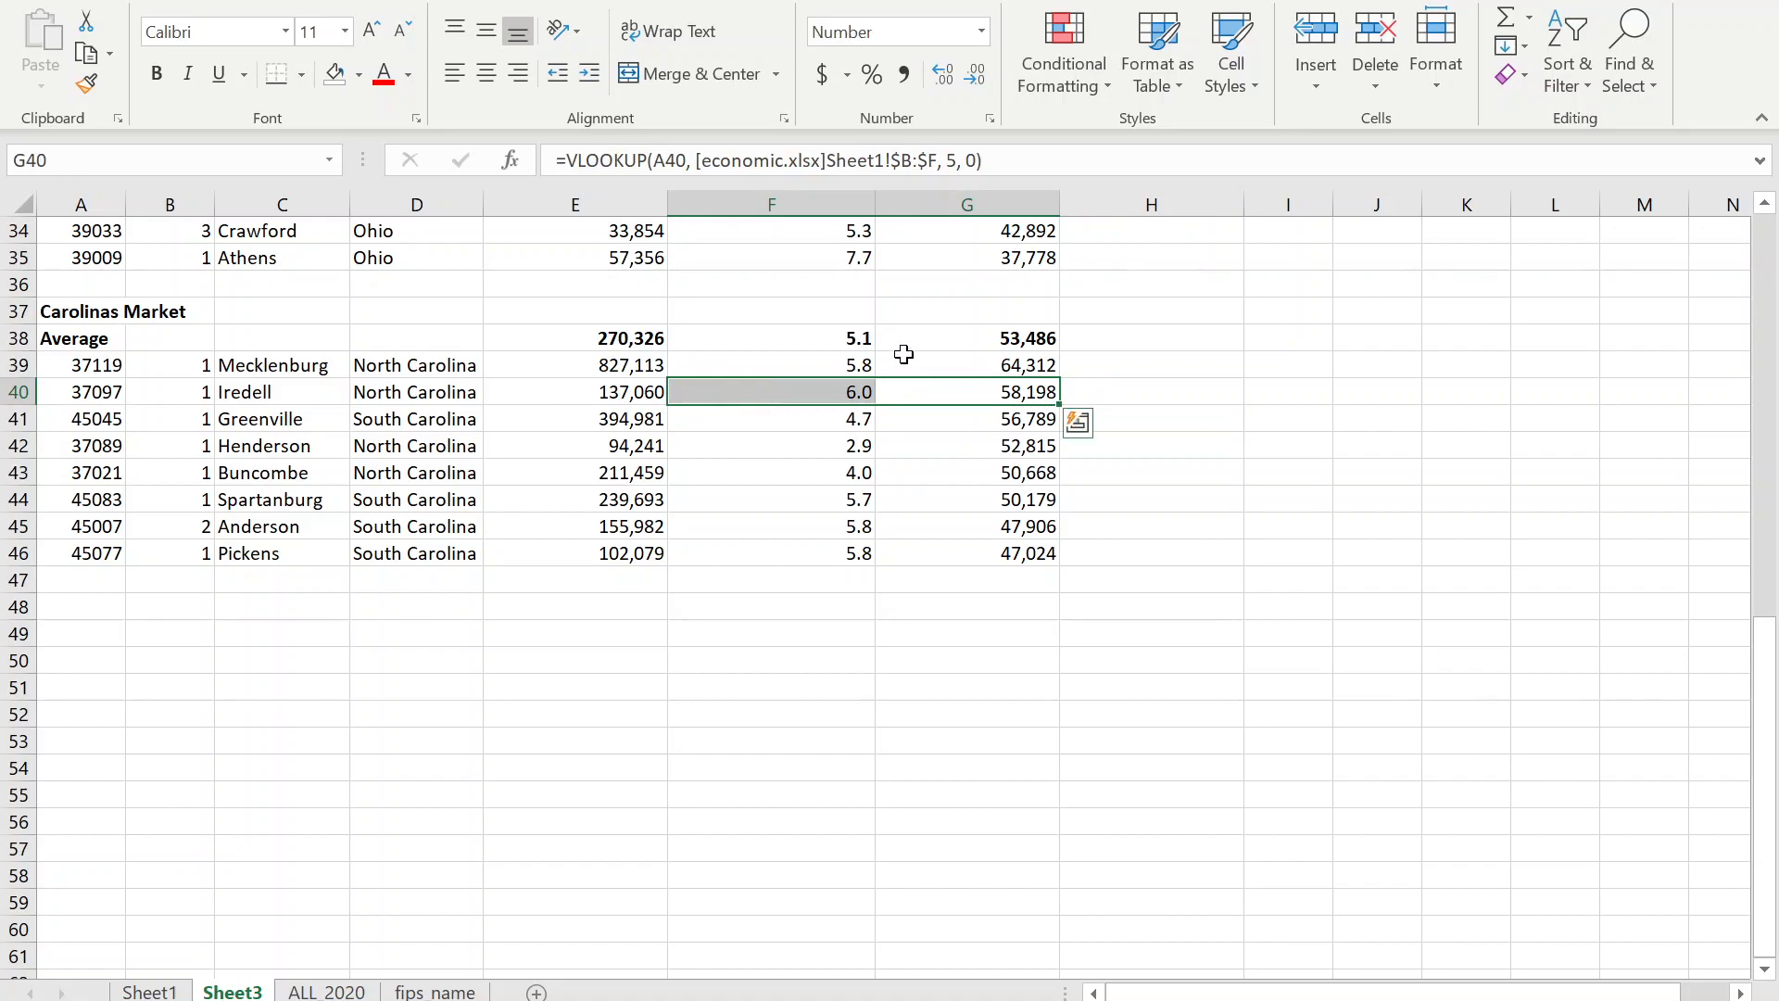
pyautogui.moveTo(1029, 367); pyautogui.dragTo(33, 562)
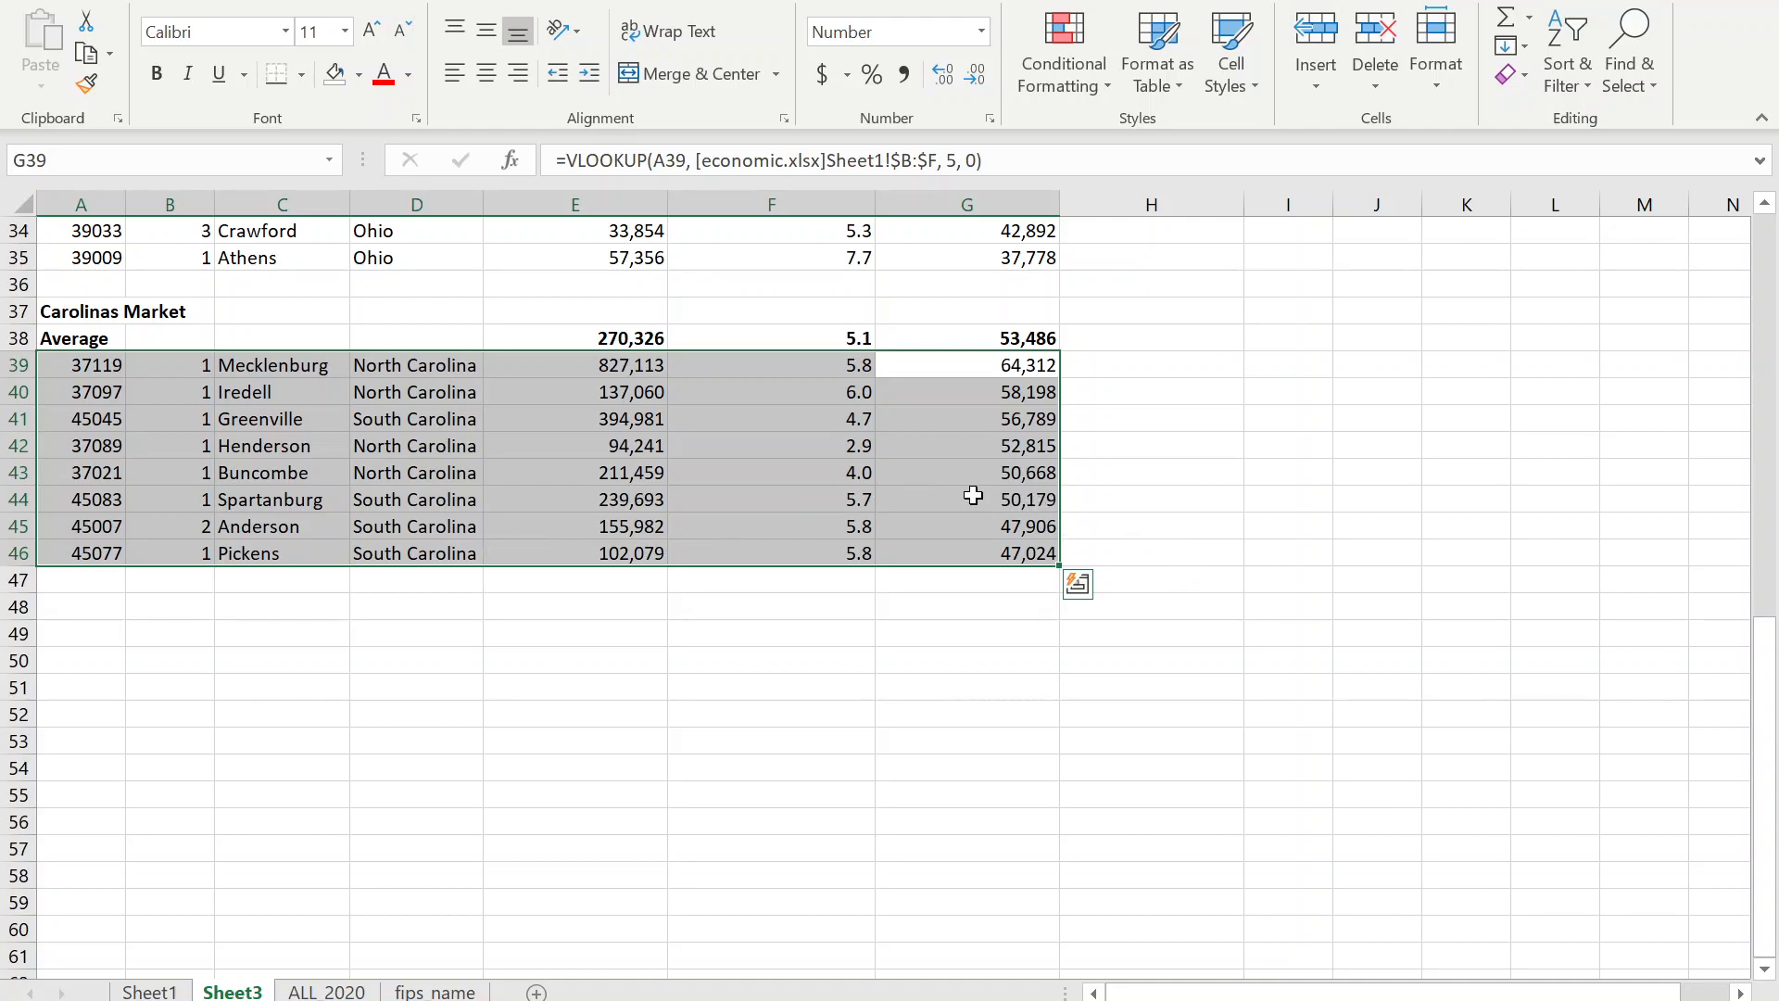
# Narrow the Unemployment Rate column and wrap the text in row 4, leaving the market title in A4 unwrapped.
pyautogui.scroll(11, 973, 493)
pyautogui.click(857, 204)
pyautogui.moveTo(875, 202); pyautogui.dragTo(813, 200)
pyautogui.click(33, 312)
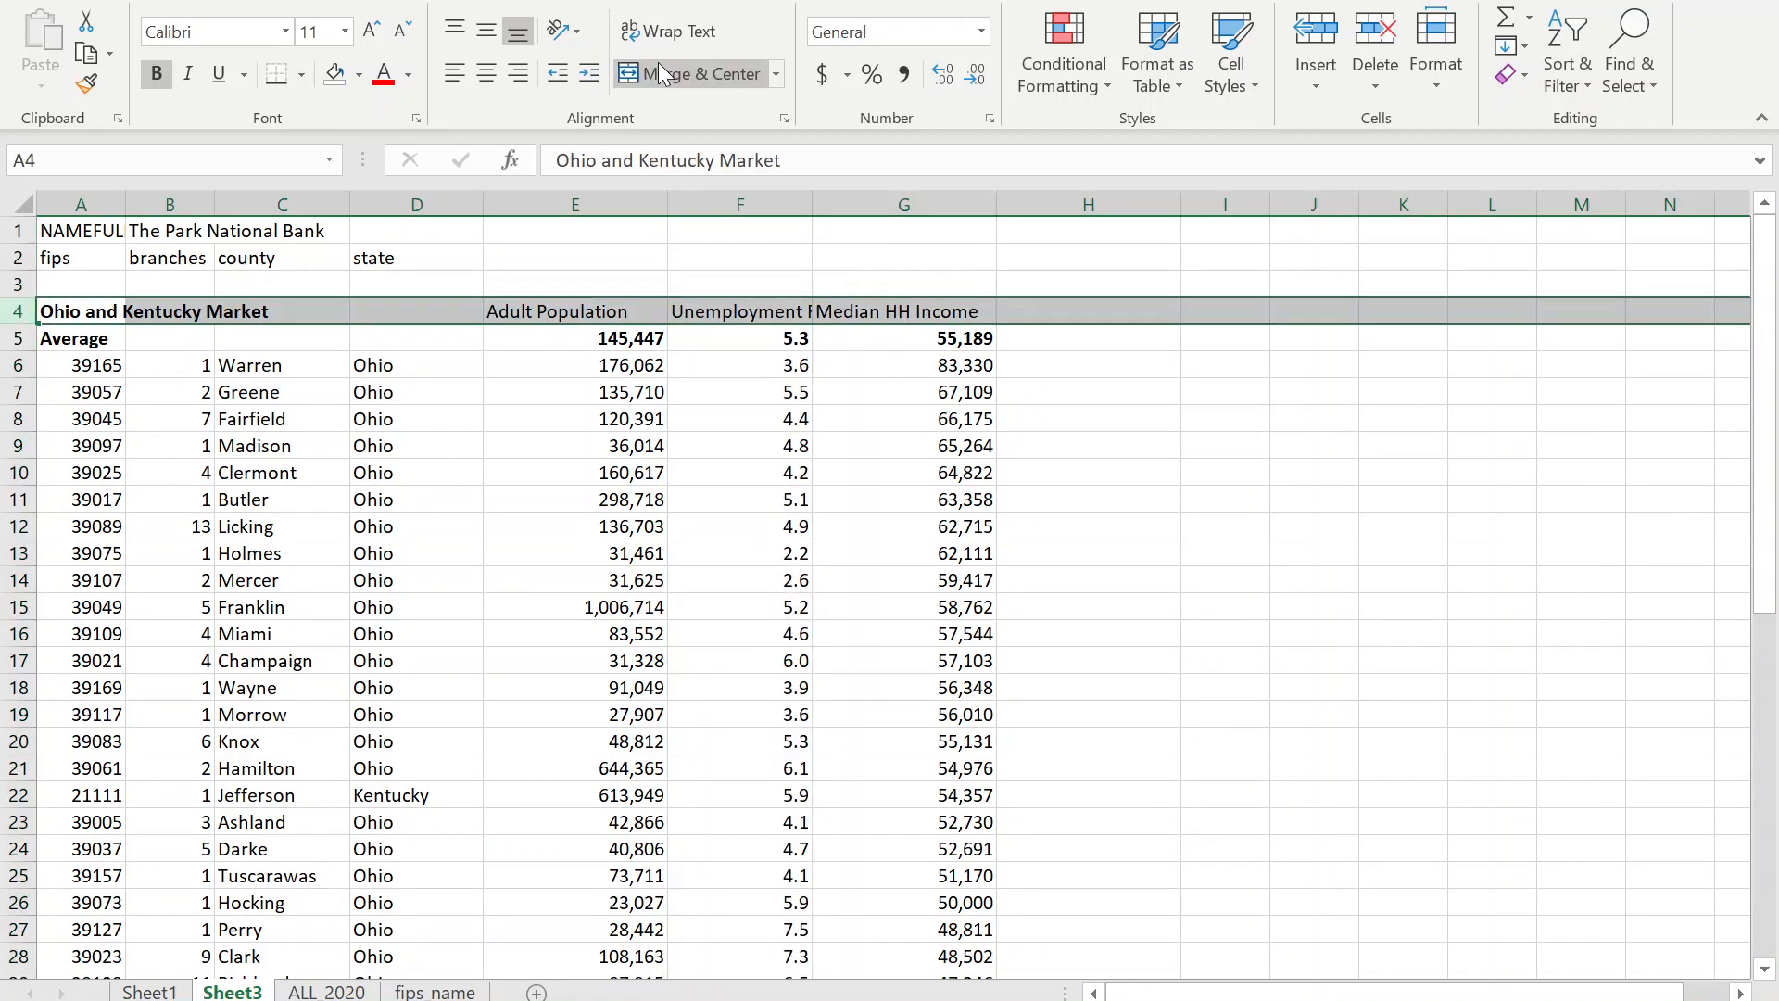
pyautogui.click(672, 30)
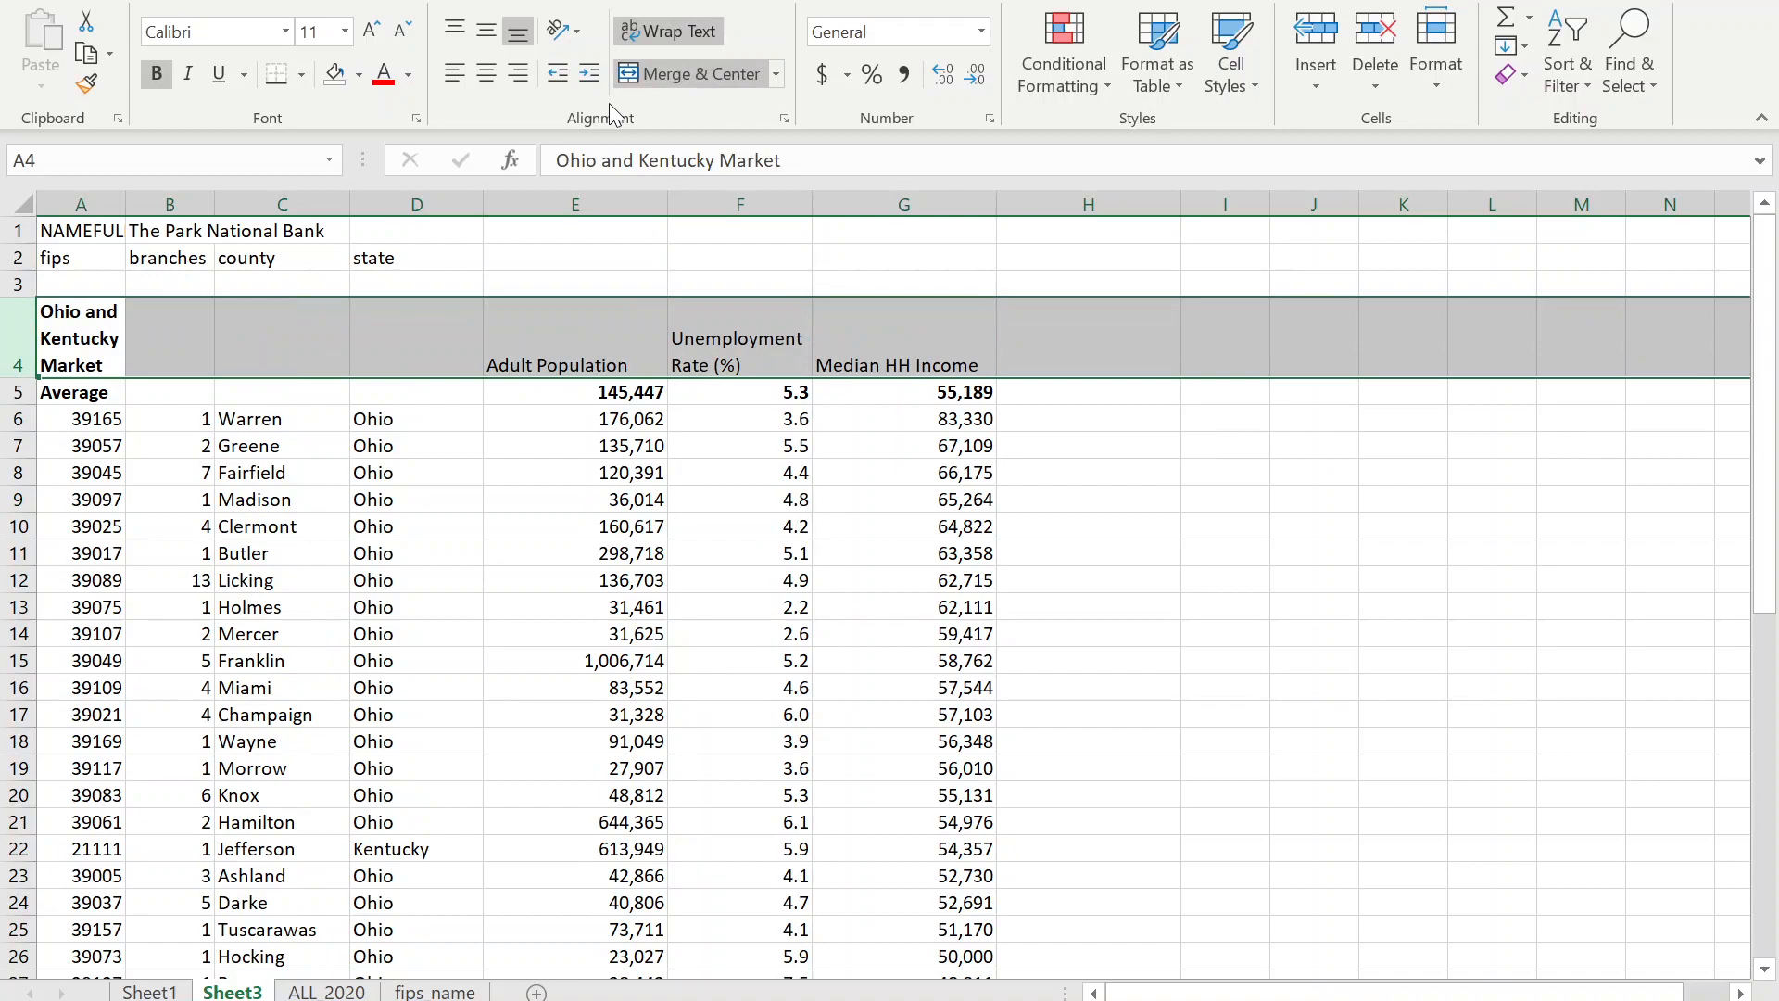
pyautogui.click(68, 349)
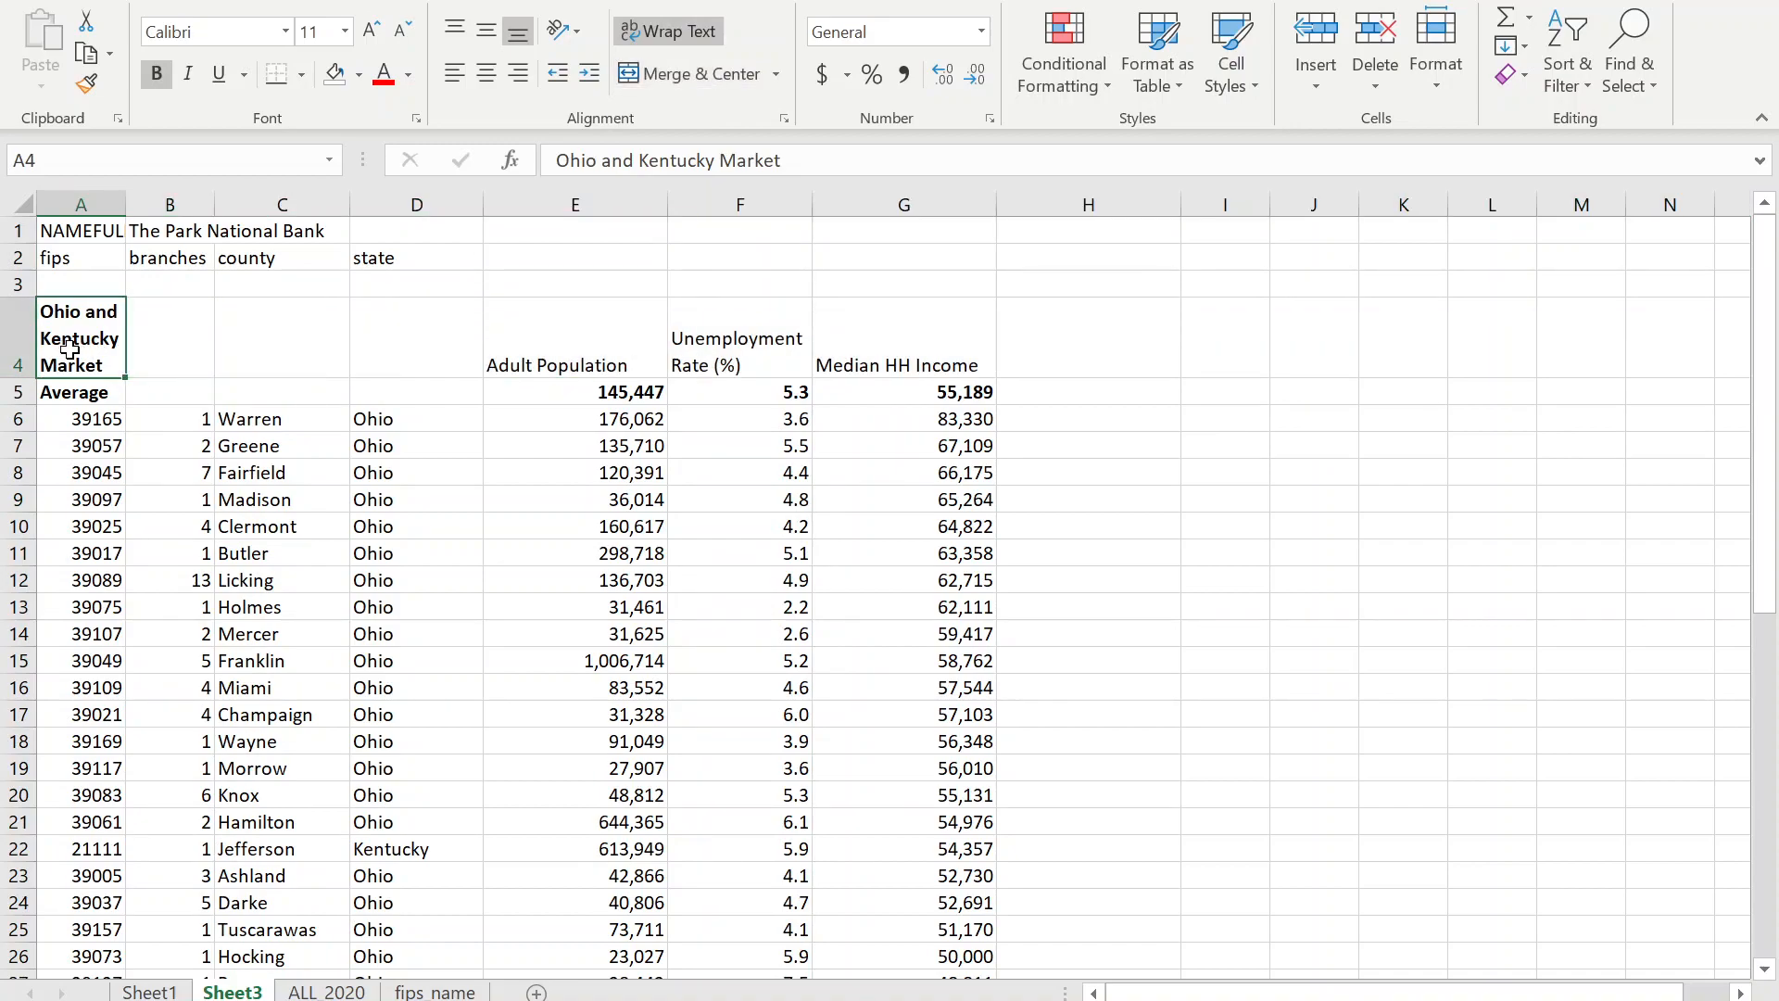
pyautogui.click(681, 32)
pyautogui.click(1012, 367)
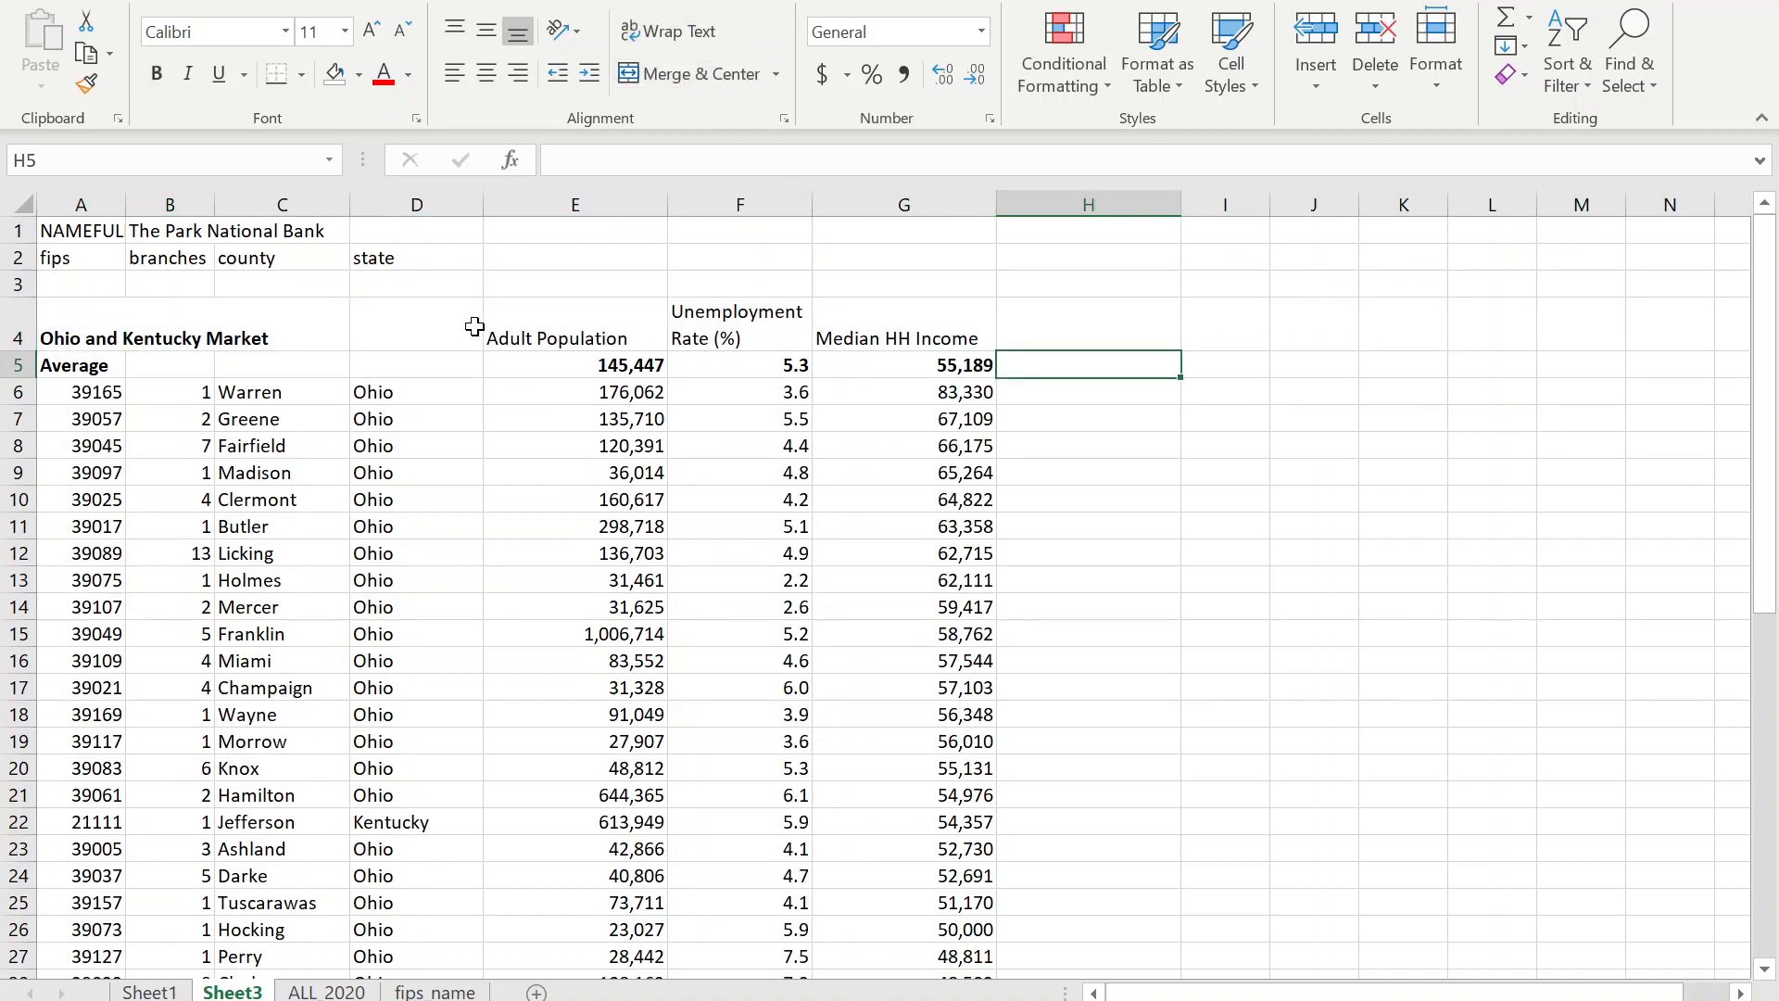
# Center the wrapped headers in E4:G4 both horizontally and vertically.
pyautogui.moveTo(605, 311); pyautogui.dragTo(898, 314)
pyautogui.click(667, 31)
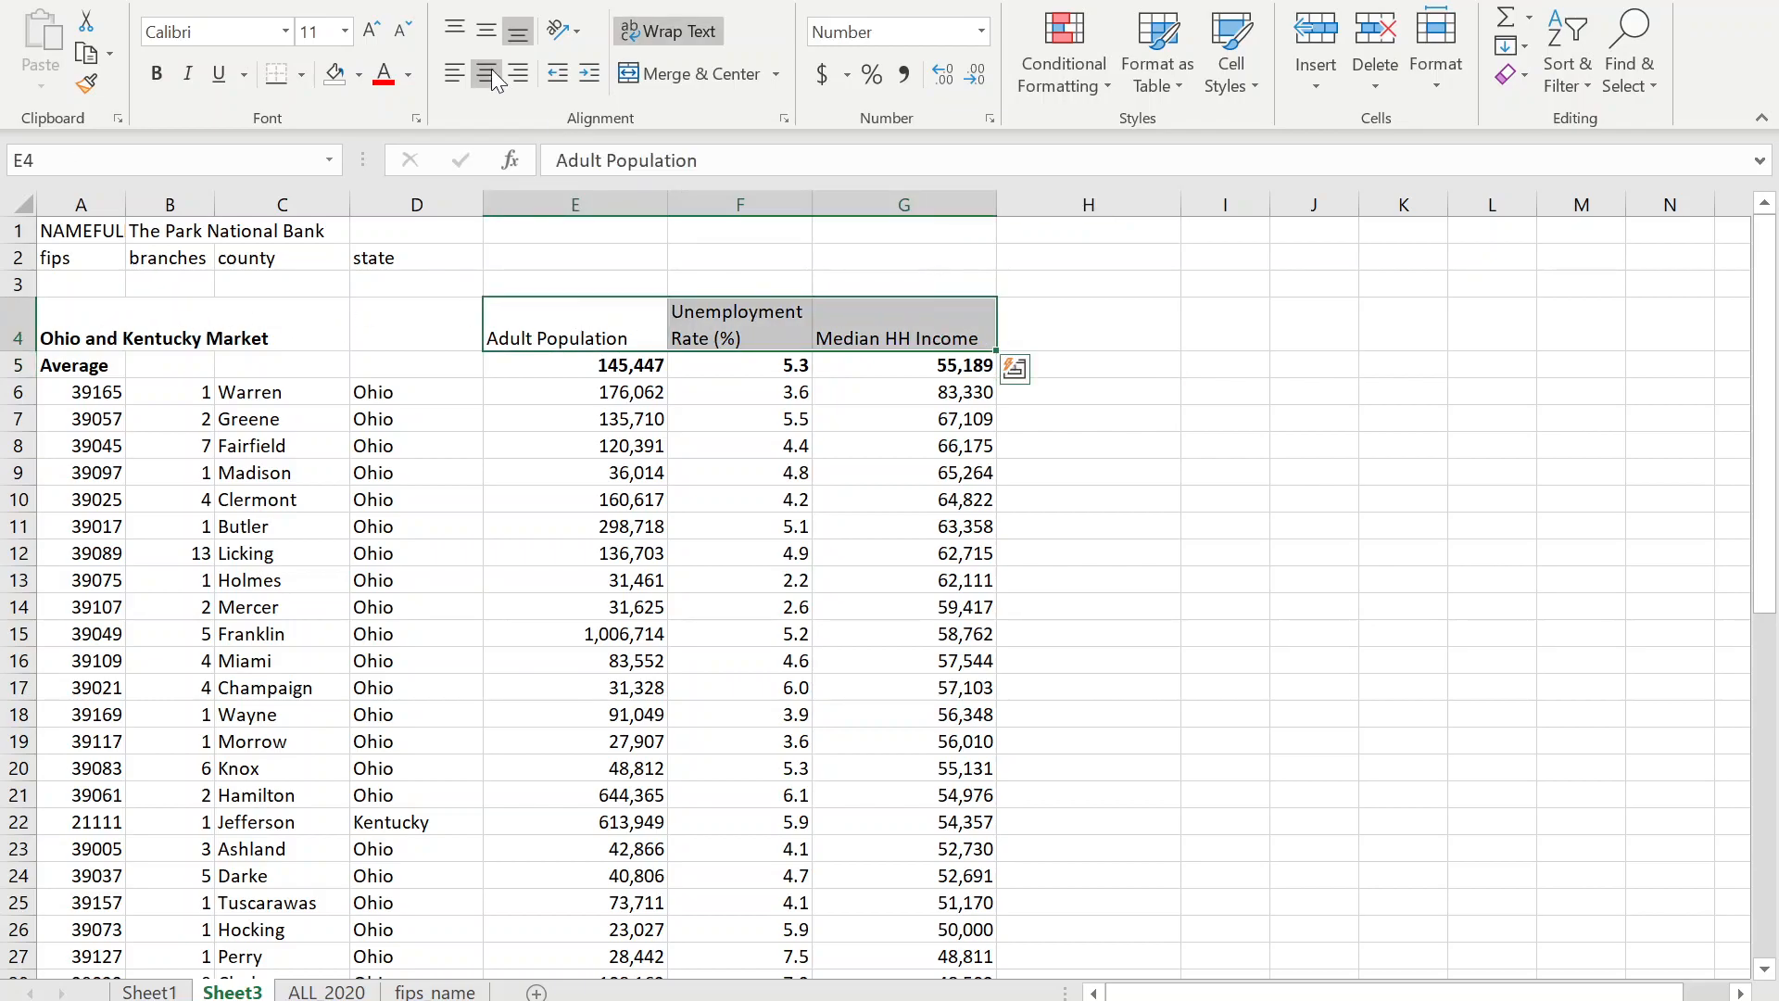
pyautogui.click(487, 73)
pyautogui.click(486, 31)
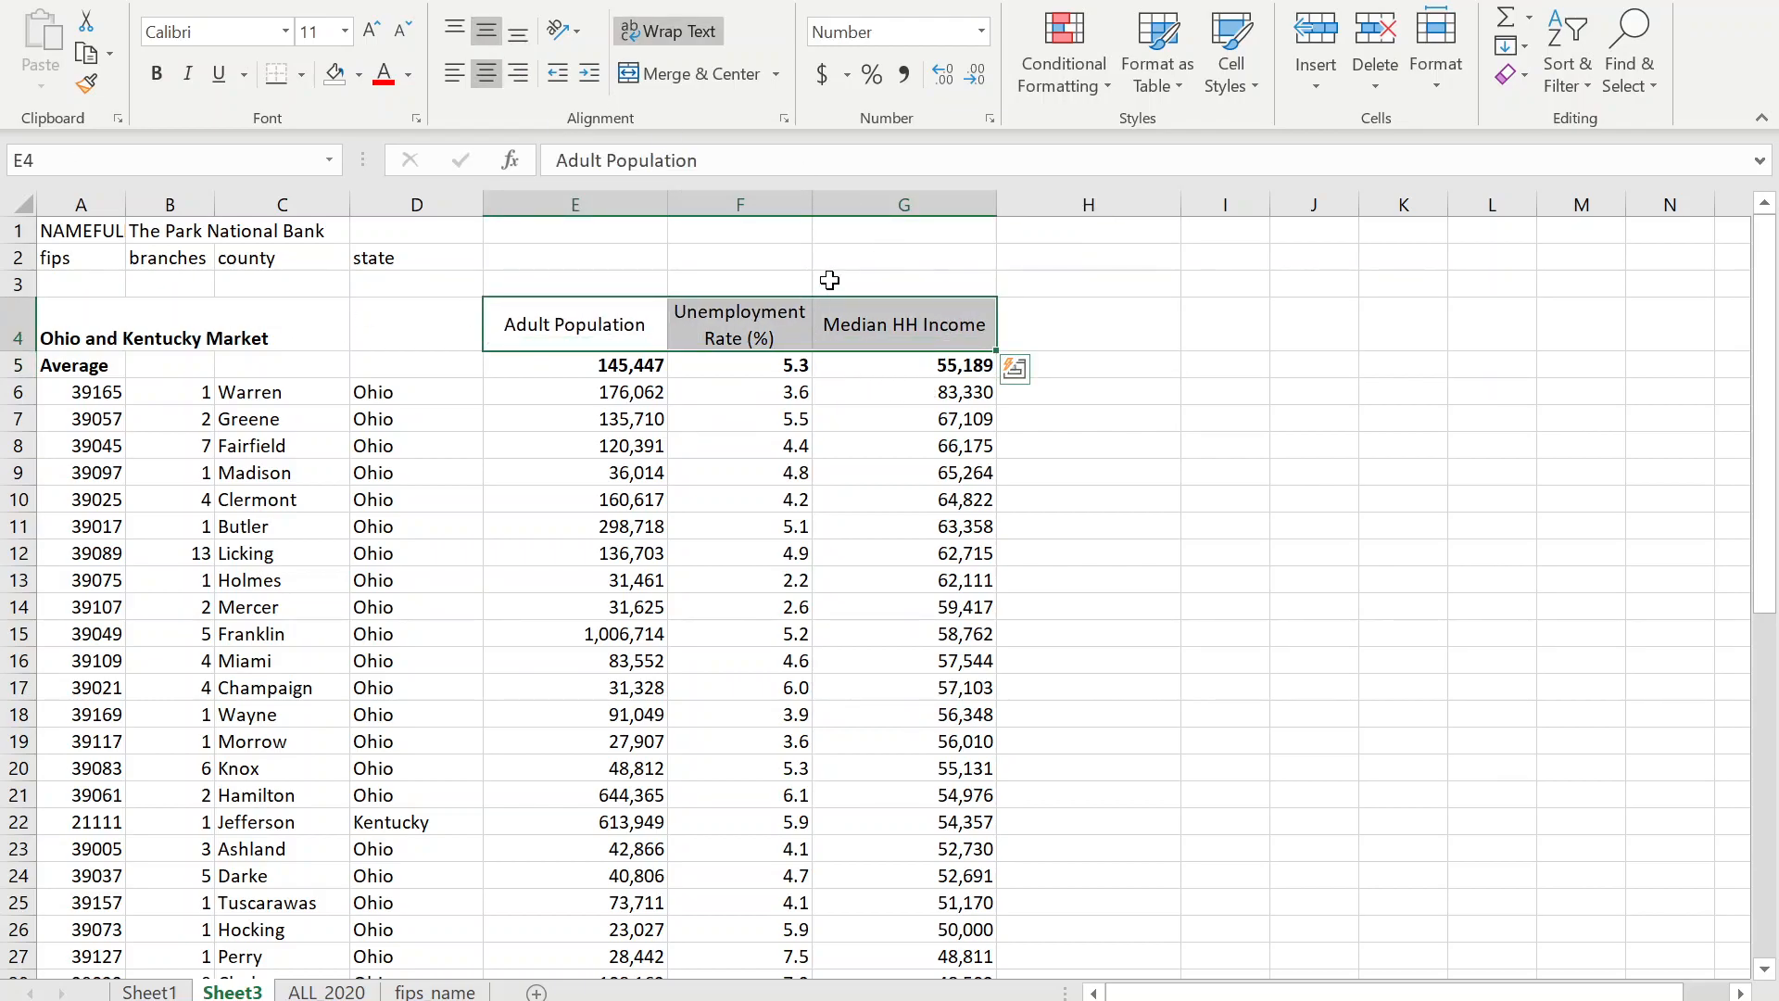
# Narrow the Median HH Income and Adult Population columns so their headers wrap onto two lines.
pyautogui.click(933, 324)
pyautogui.moveTo(997, 207); pyautogui.dragTo(934, 208)
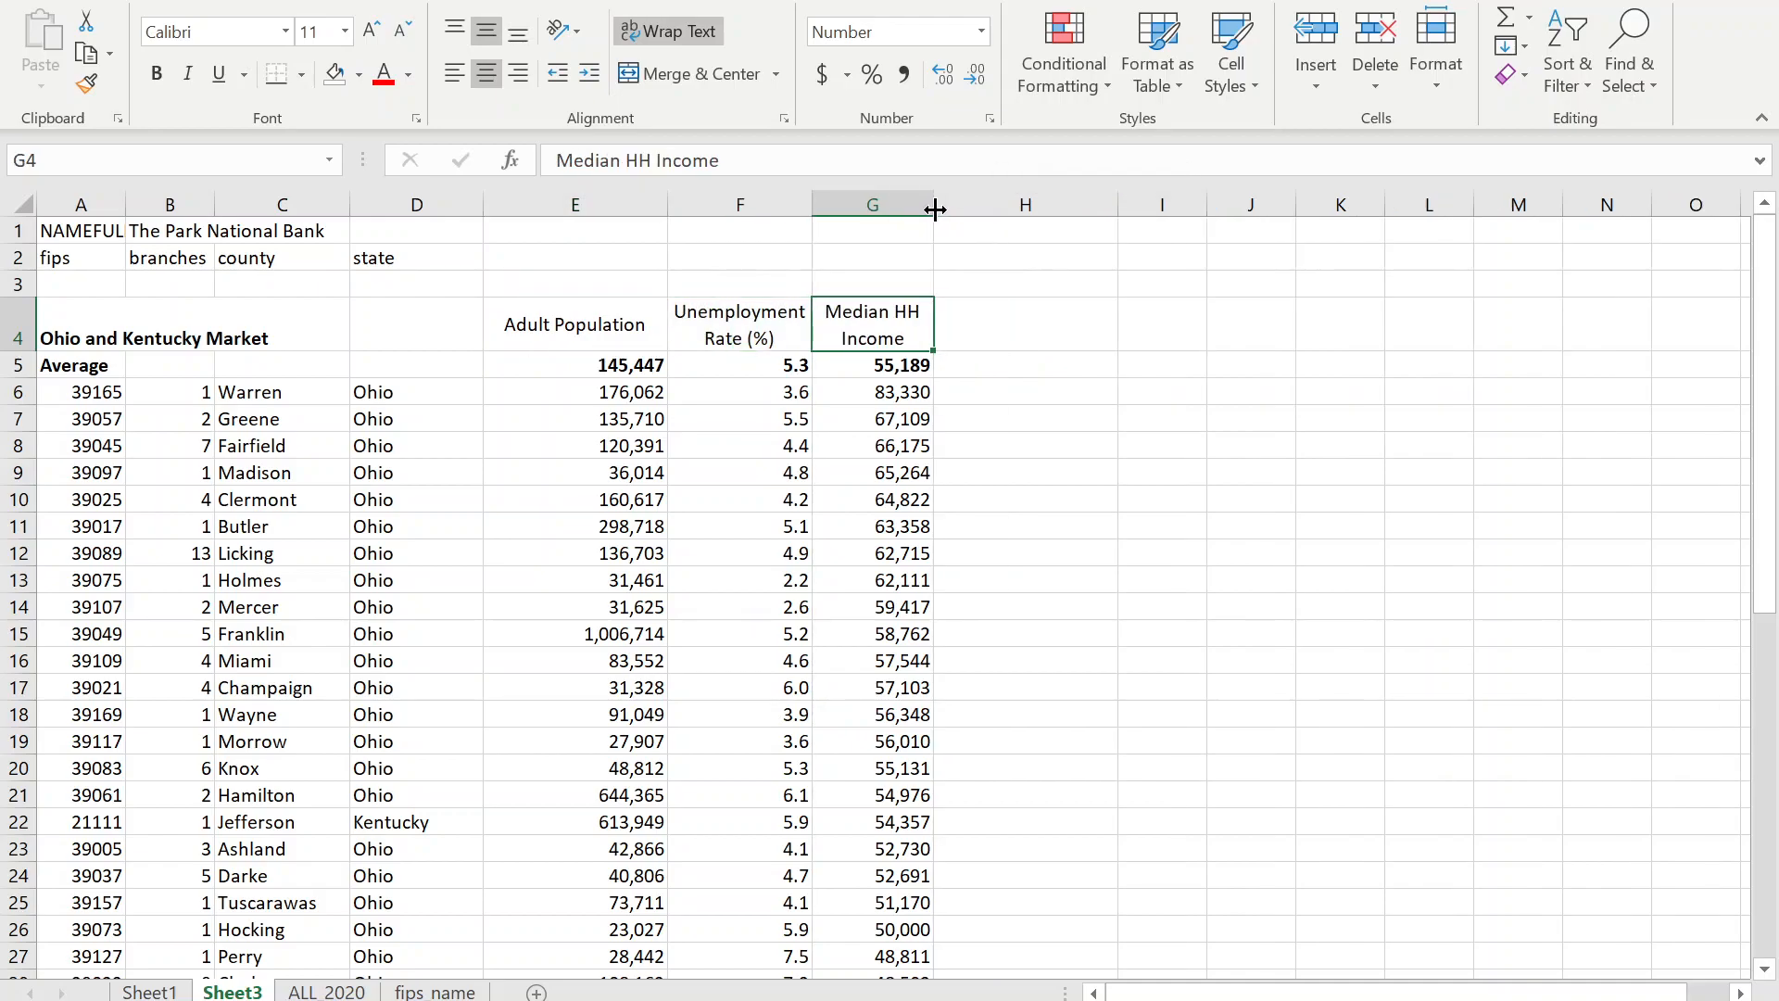
pyautogui.moveTo(673, 196); pyautogui.dragTo(596, 200)
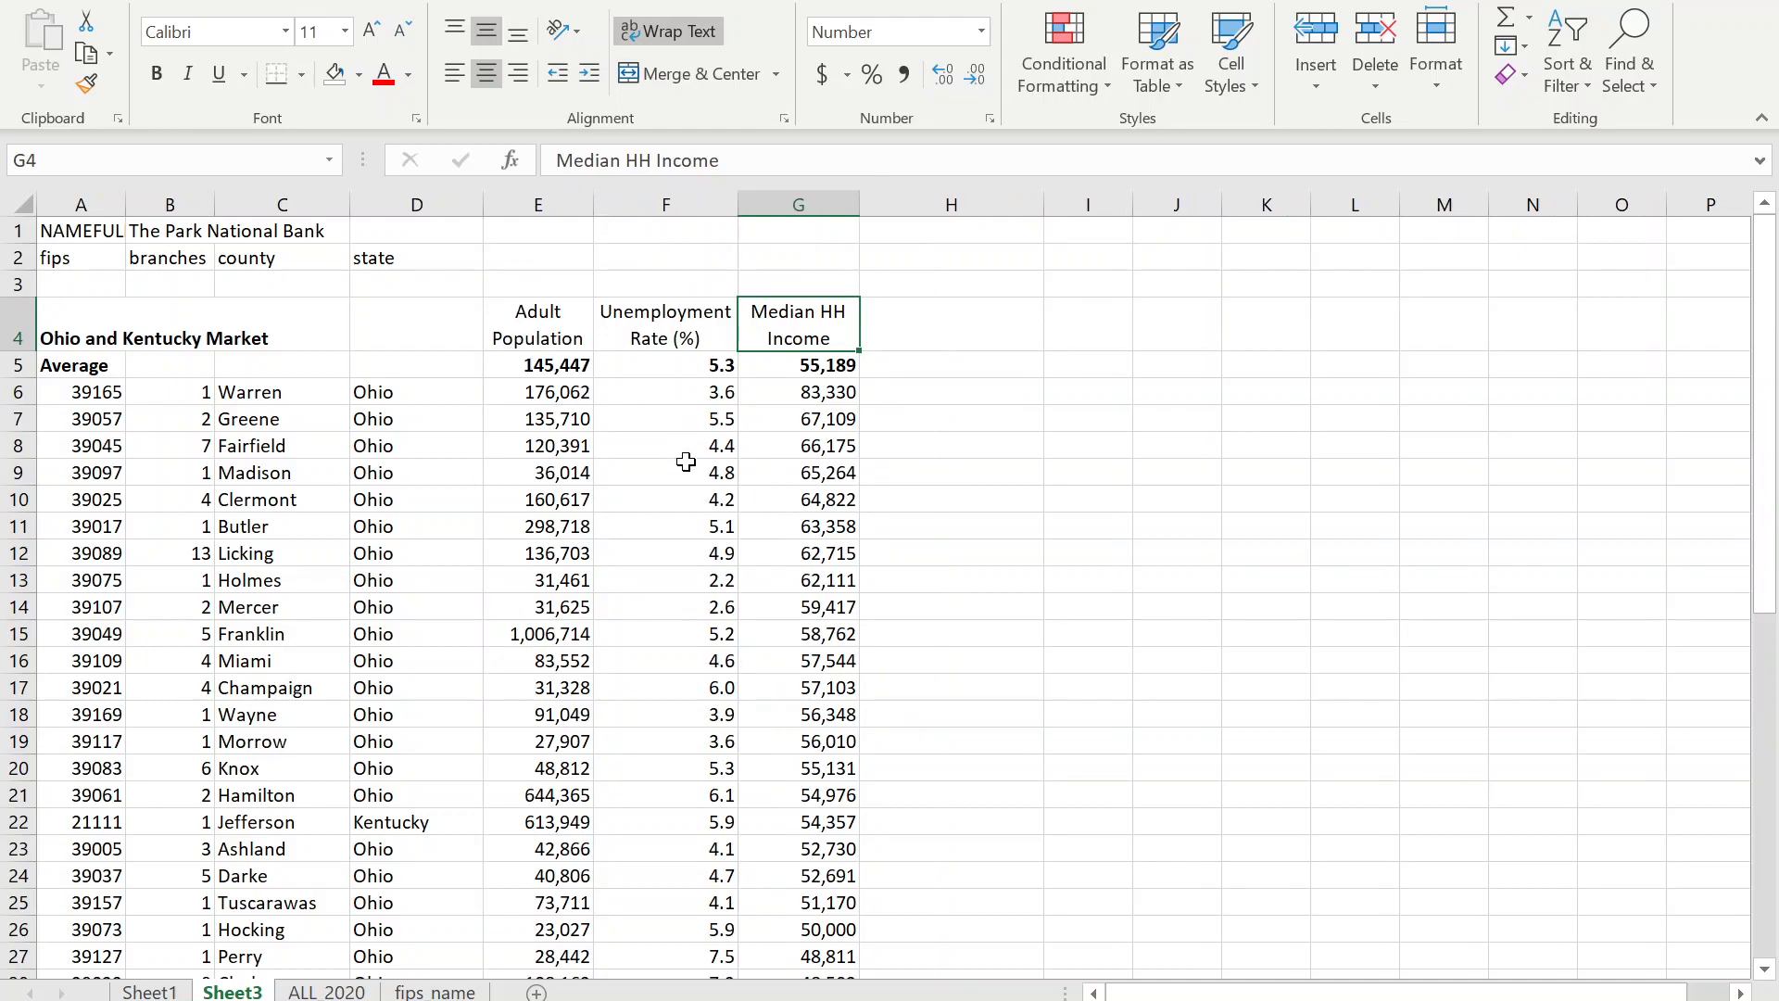
# Center the unemployment rate values in F5:F46 horizontally.
pyautogui.click(622, 368)
pyautogui.scroll(-13, 683, 552)
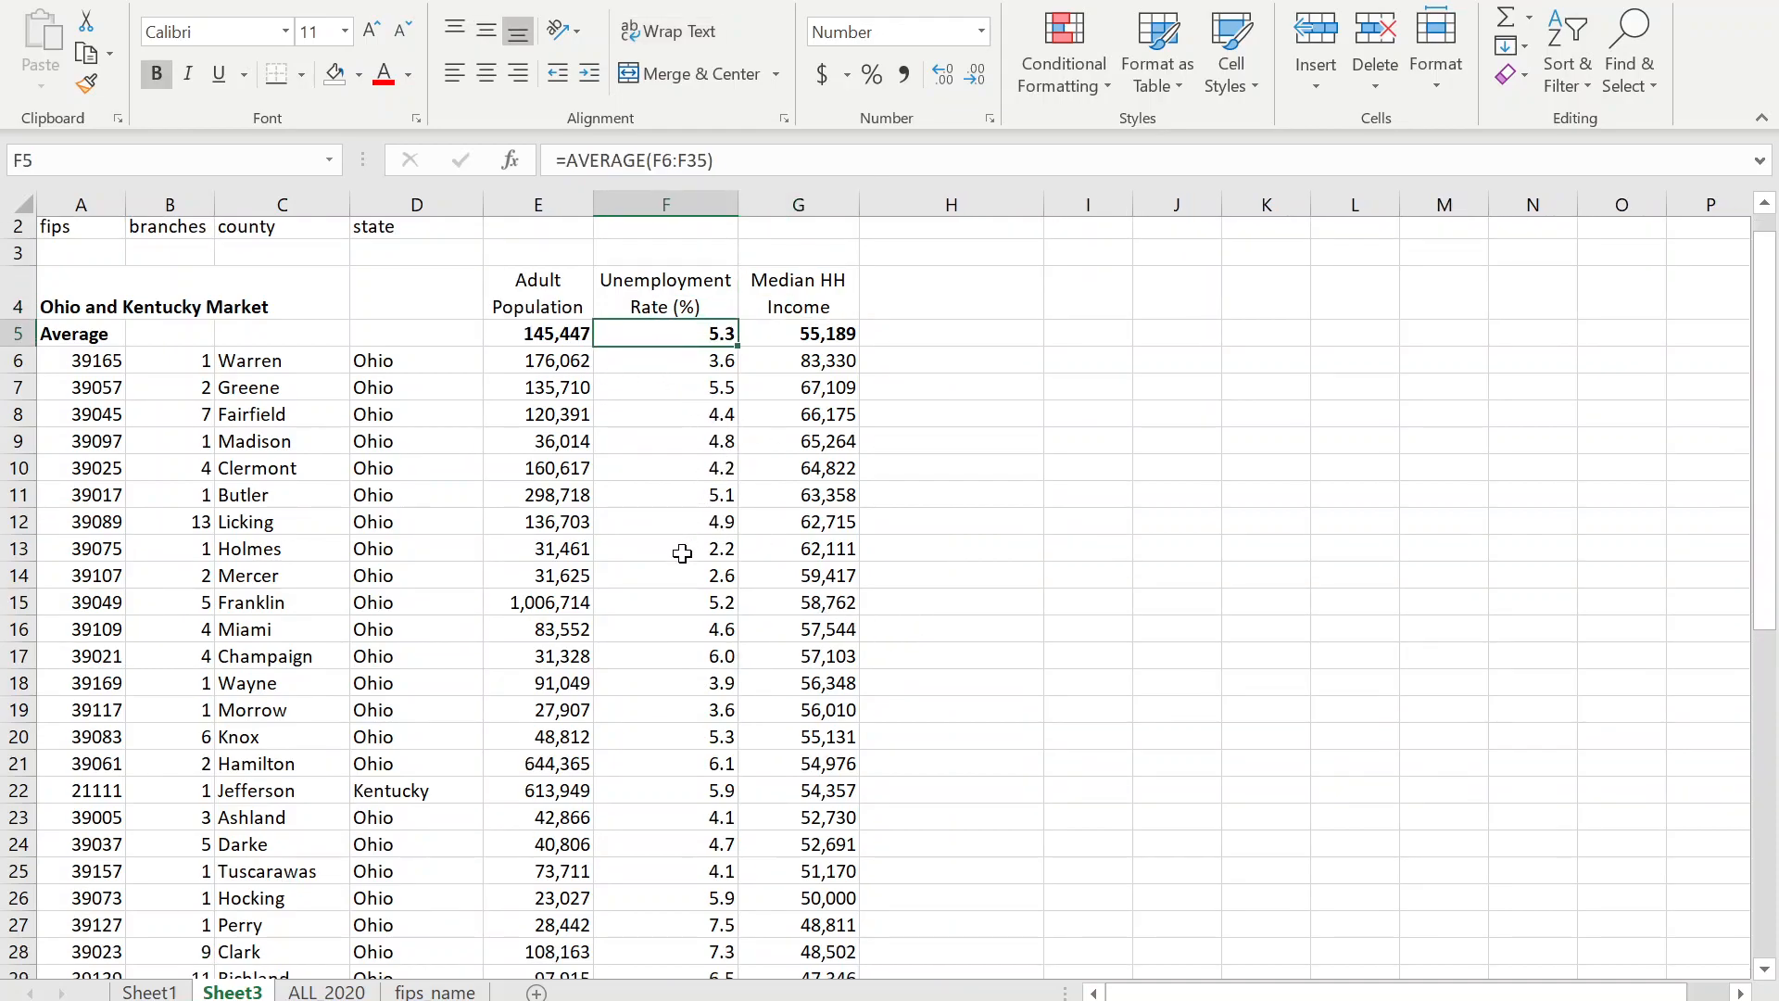
pyautogui.keyDown('shift'); pyautogui.click(692, 380); pyautogui.keyUp('shift')
pyautogui.scroll(9, 699, 409)
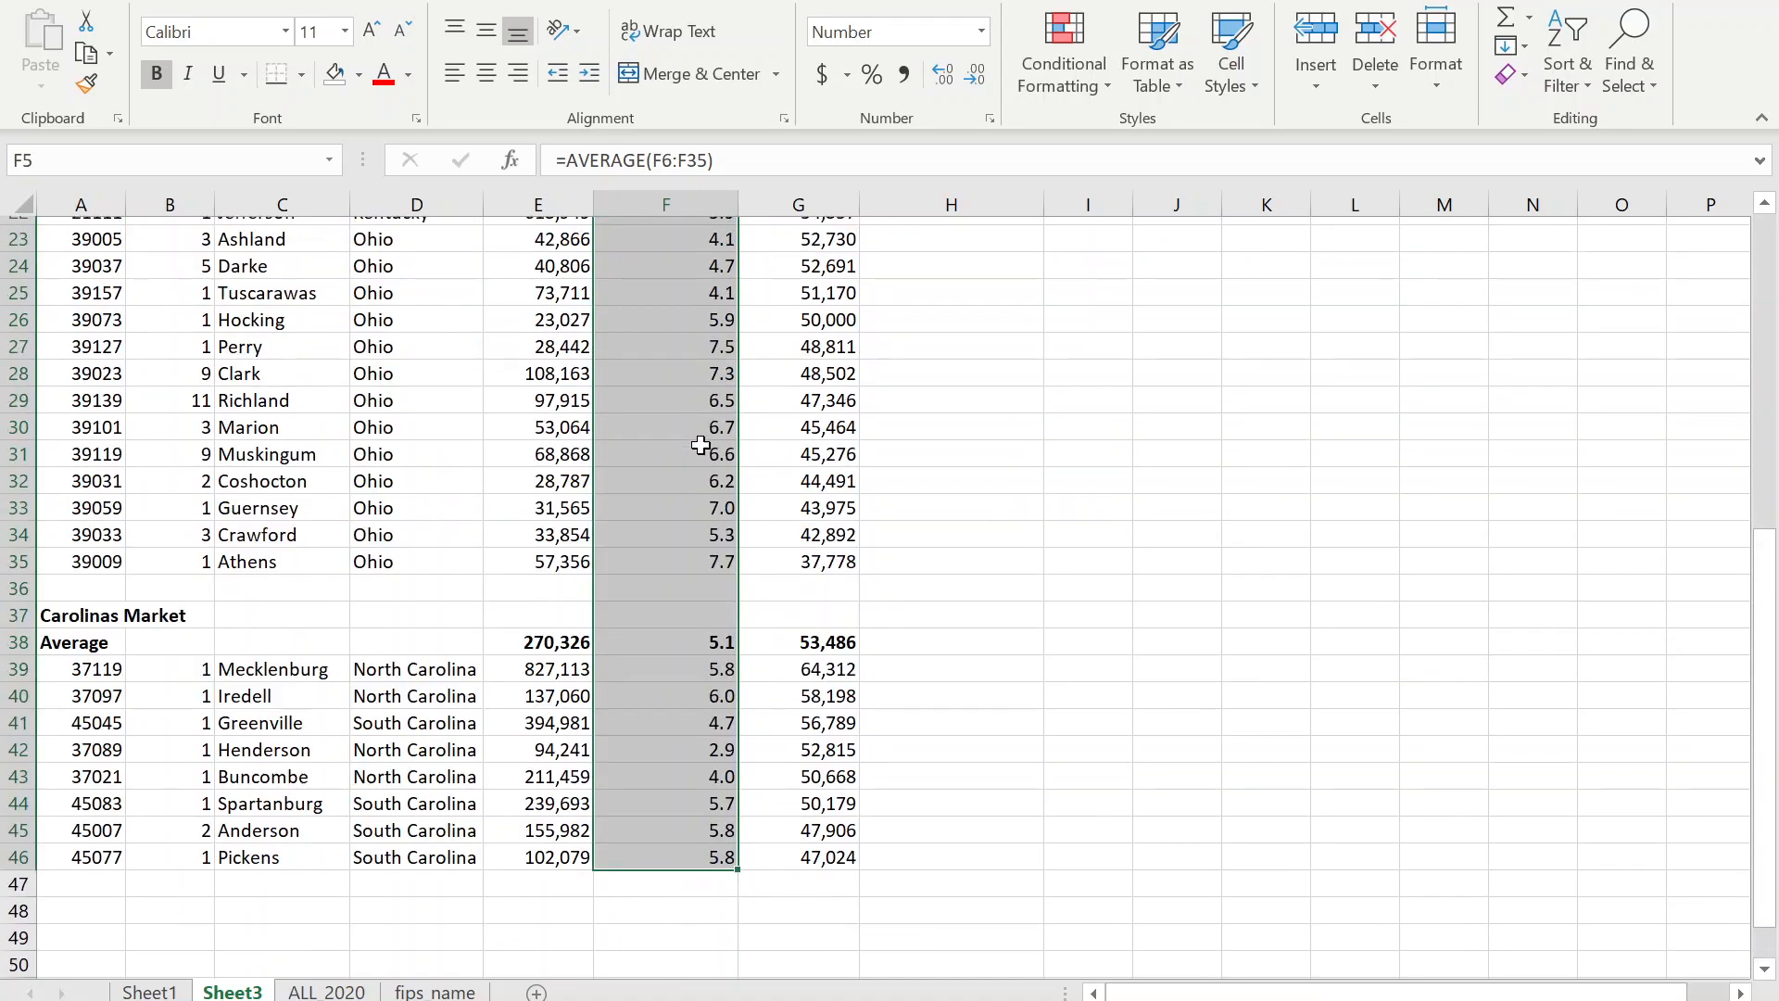
pyautogui.scroll(4, 921, 481)
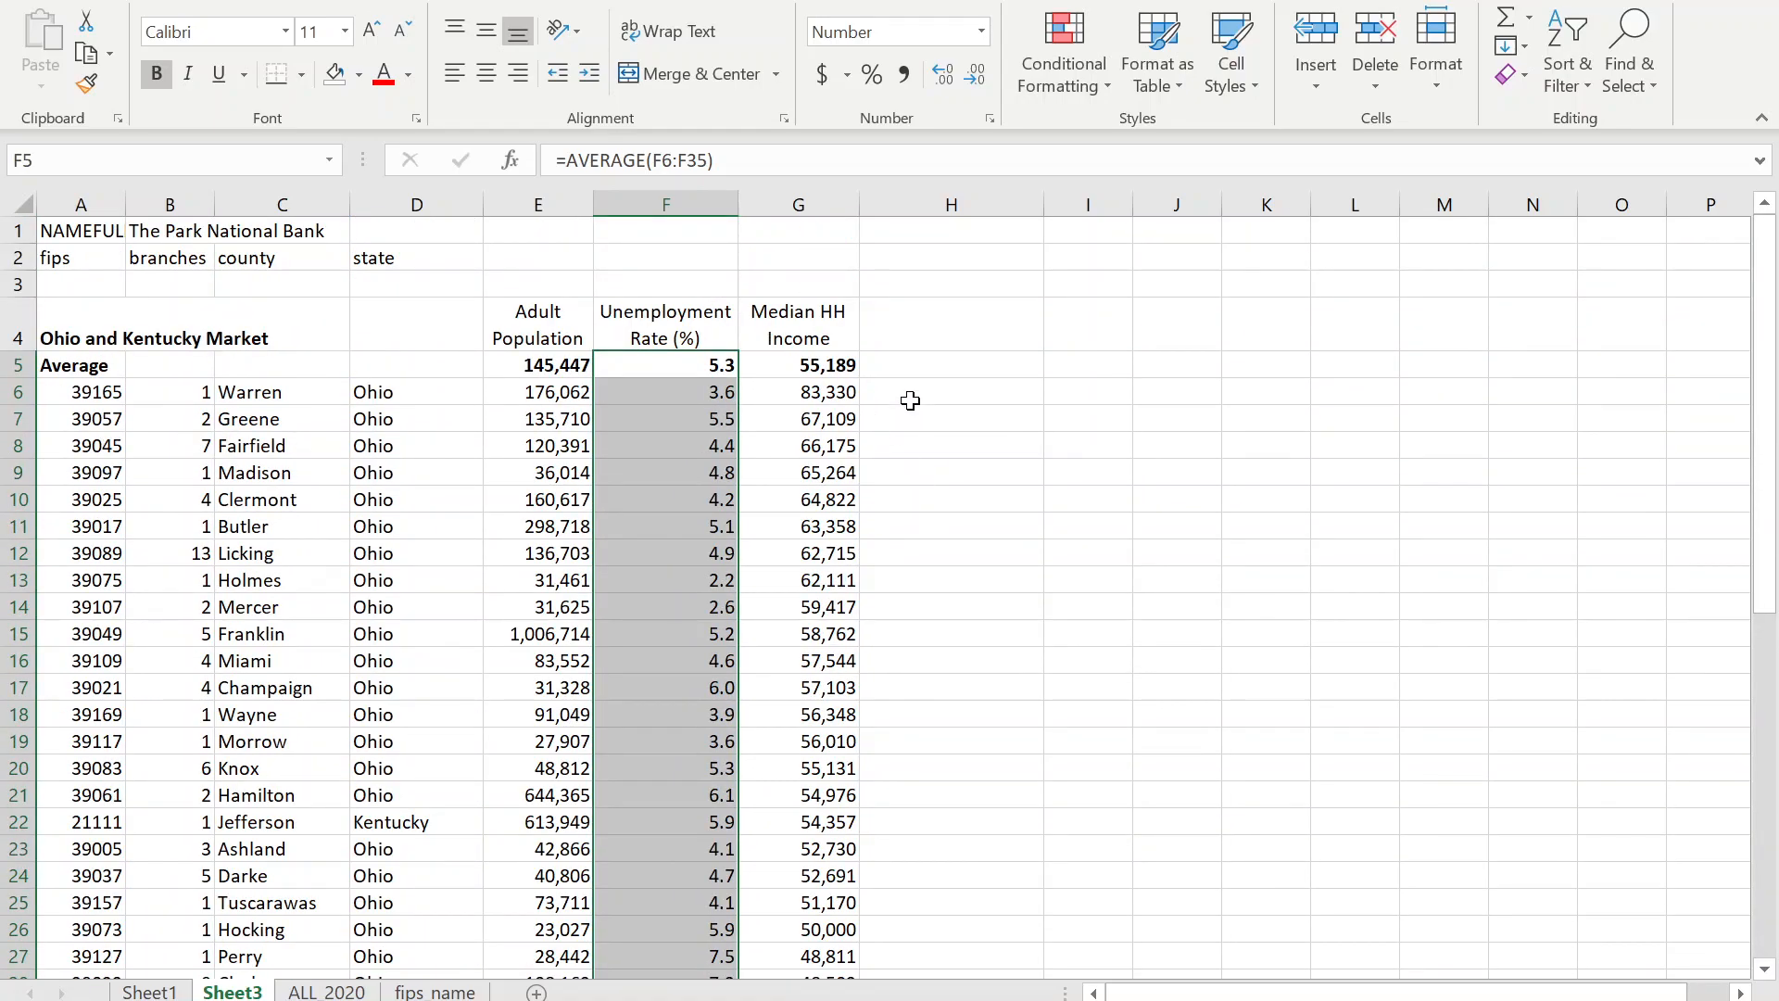
pyautogui.click(476, 75)
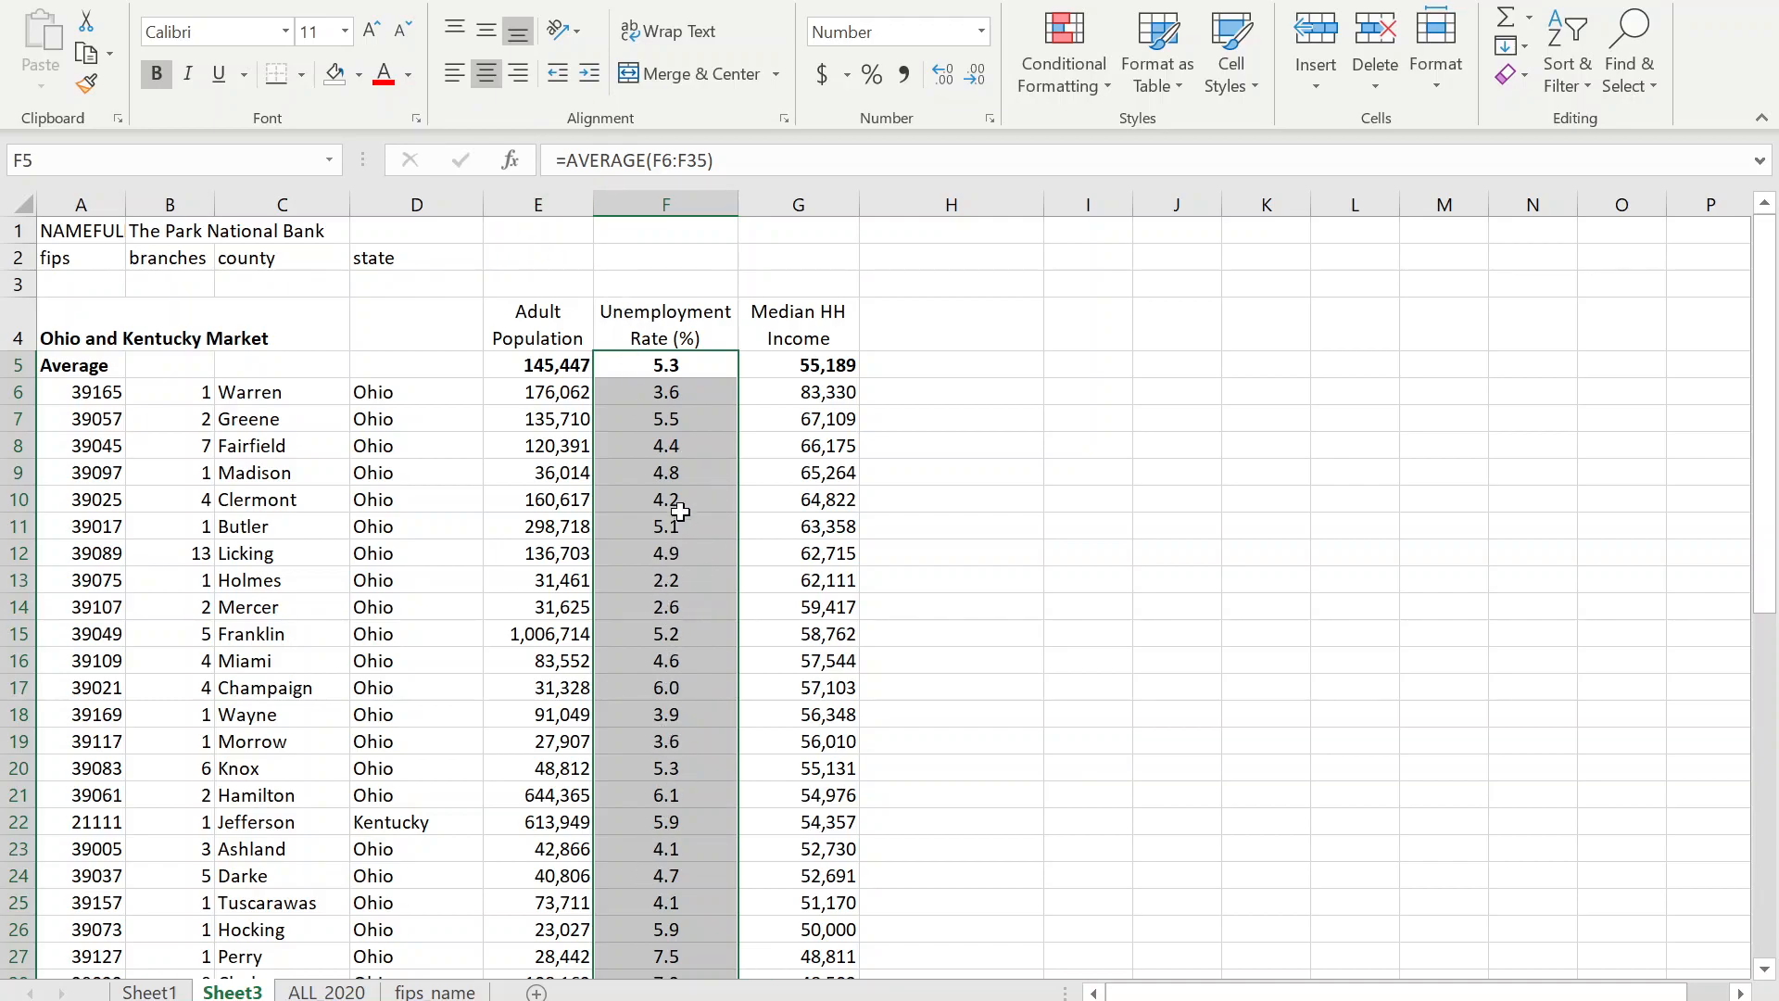
# Try 10.4 as Greene County's unemployment rate, and undo both that entry and the centering of the unemployment values.
pyautogui.click(662, 422)
pyautogui.press('F2')
pyautogui.press('Escape')
pyautogui.write('10.4')
pyautogui.press('Return')
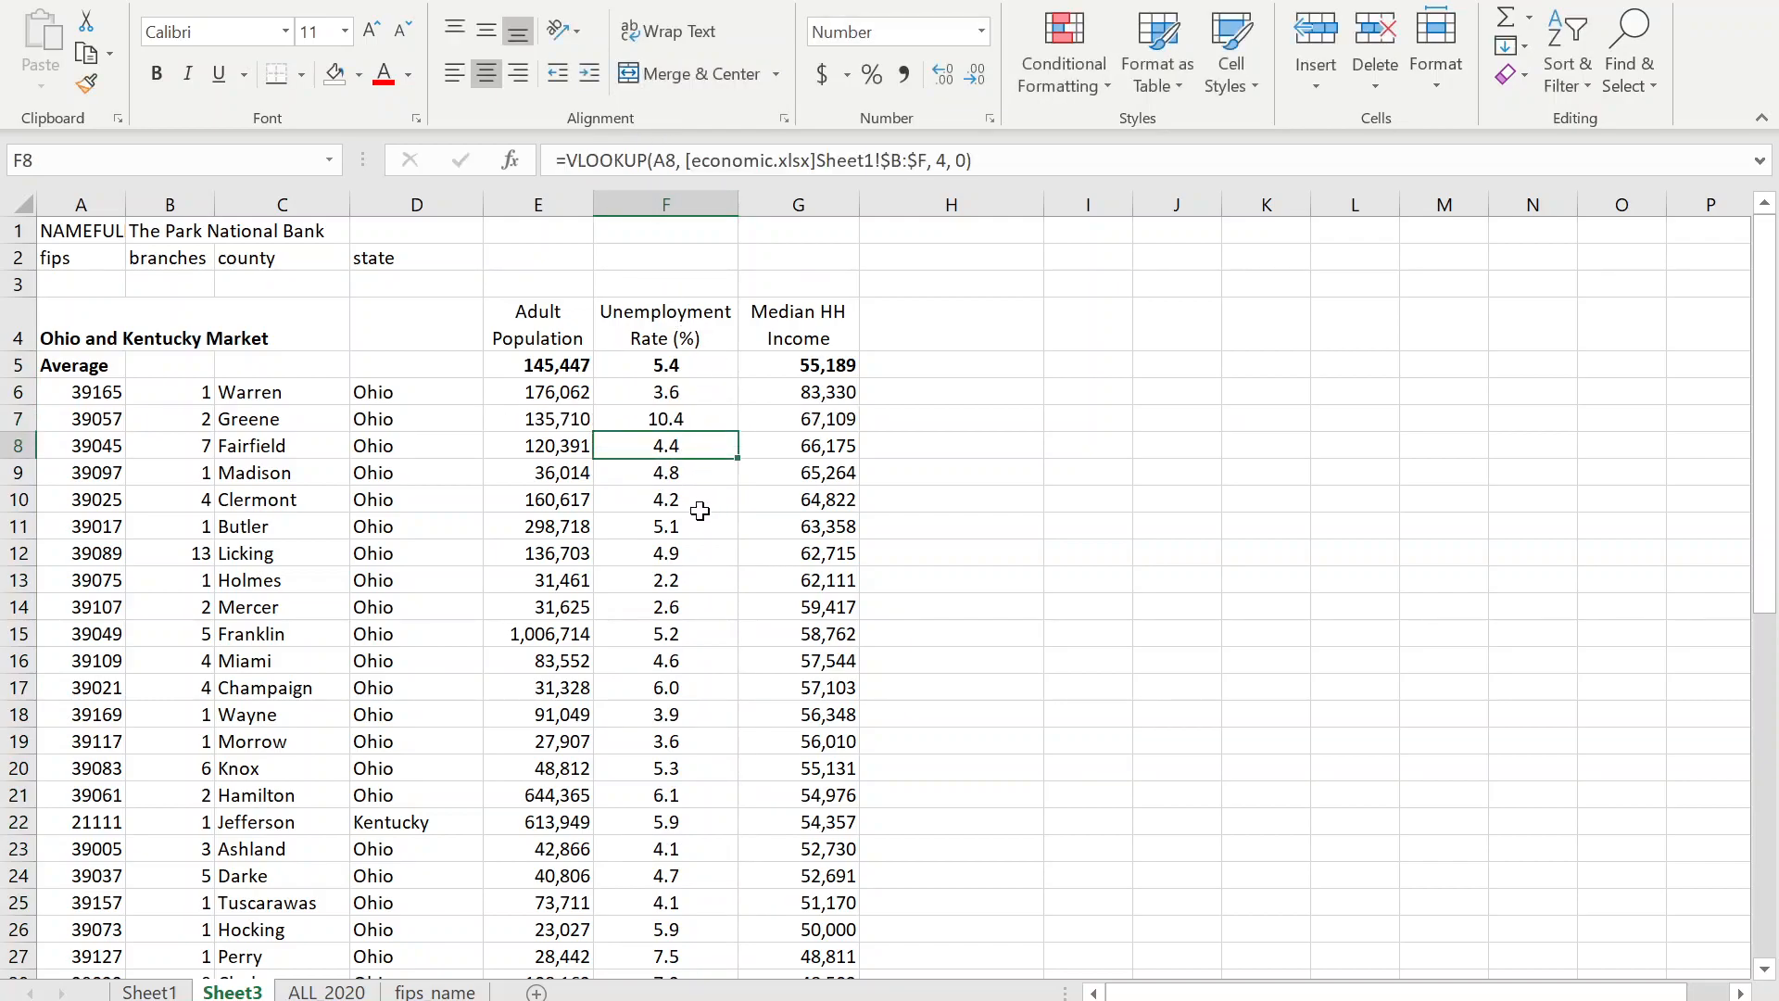
pyautogui.hotkey('ctrl', 'z')
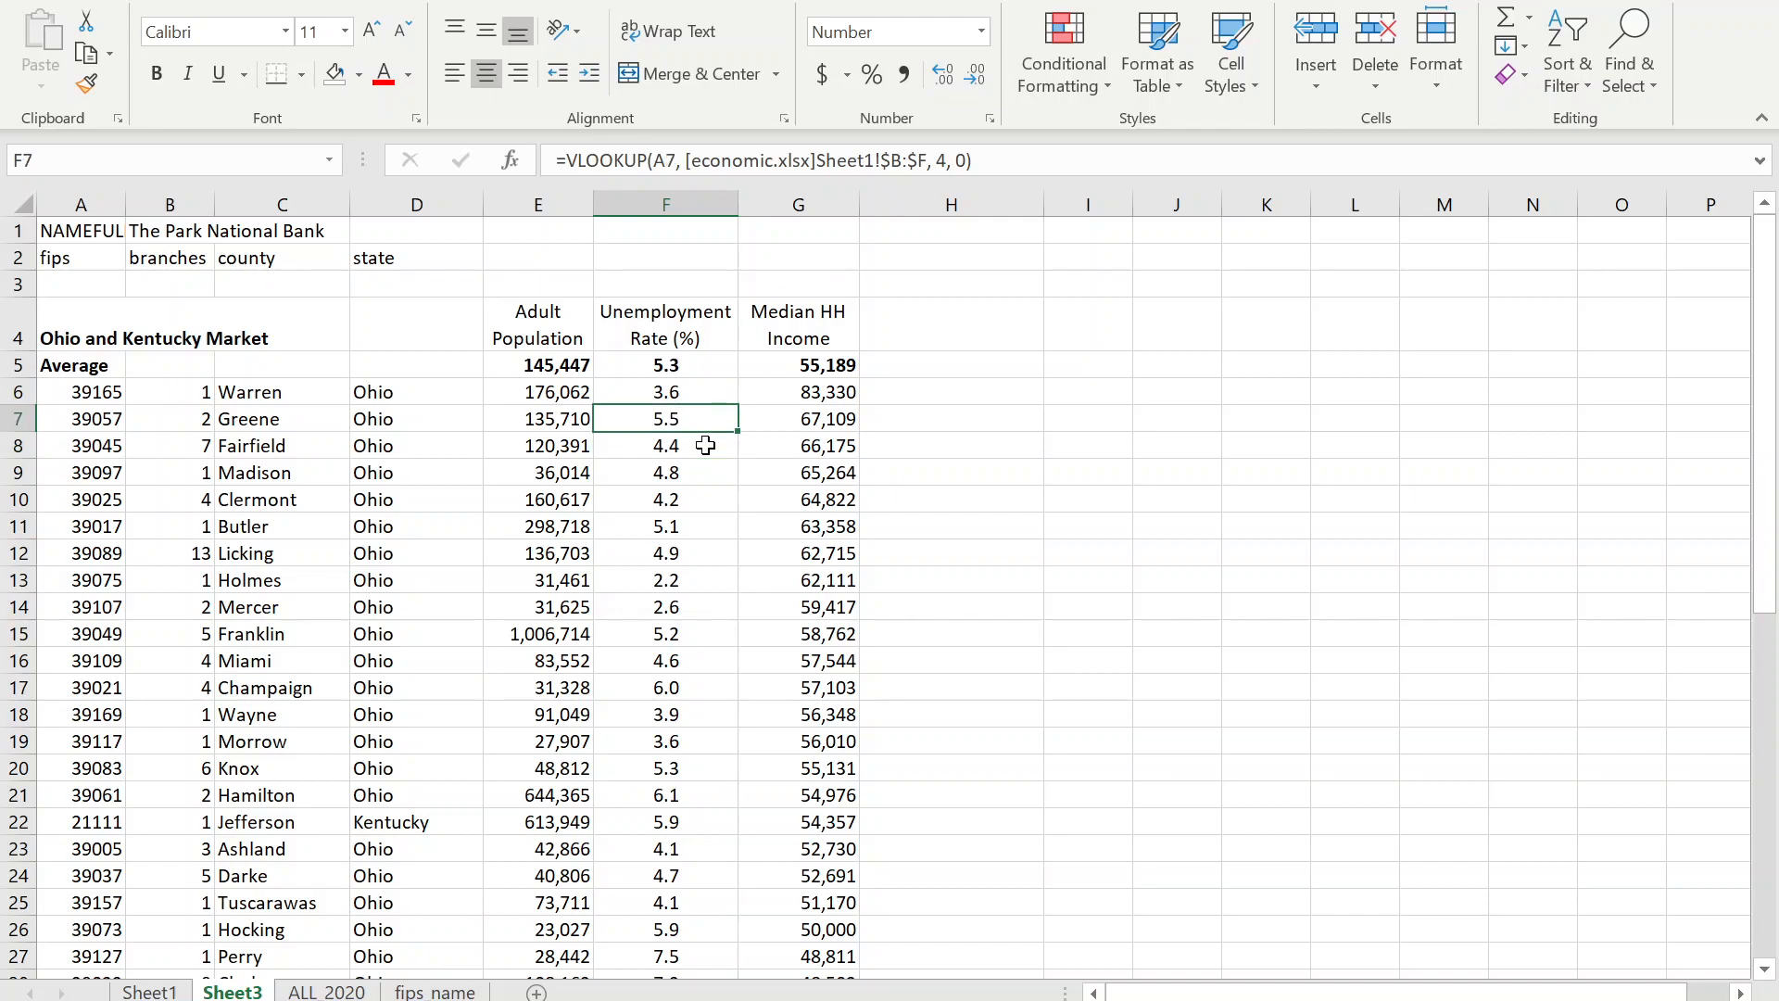
pyautogui.hotkey('ctrl', 'z')
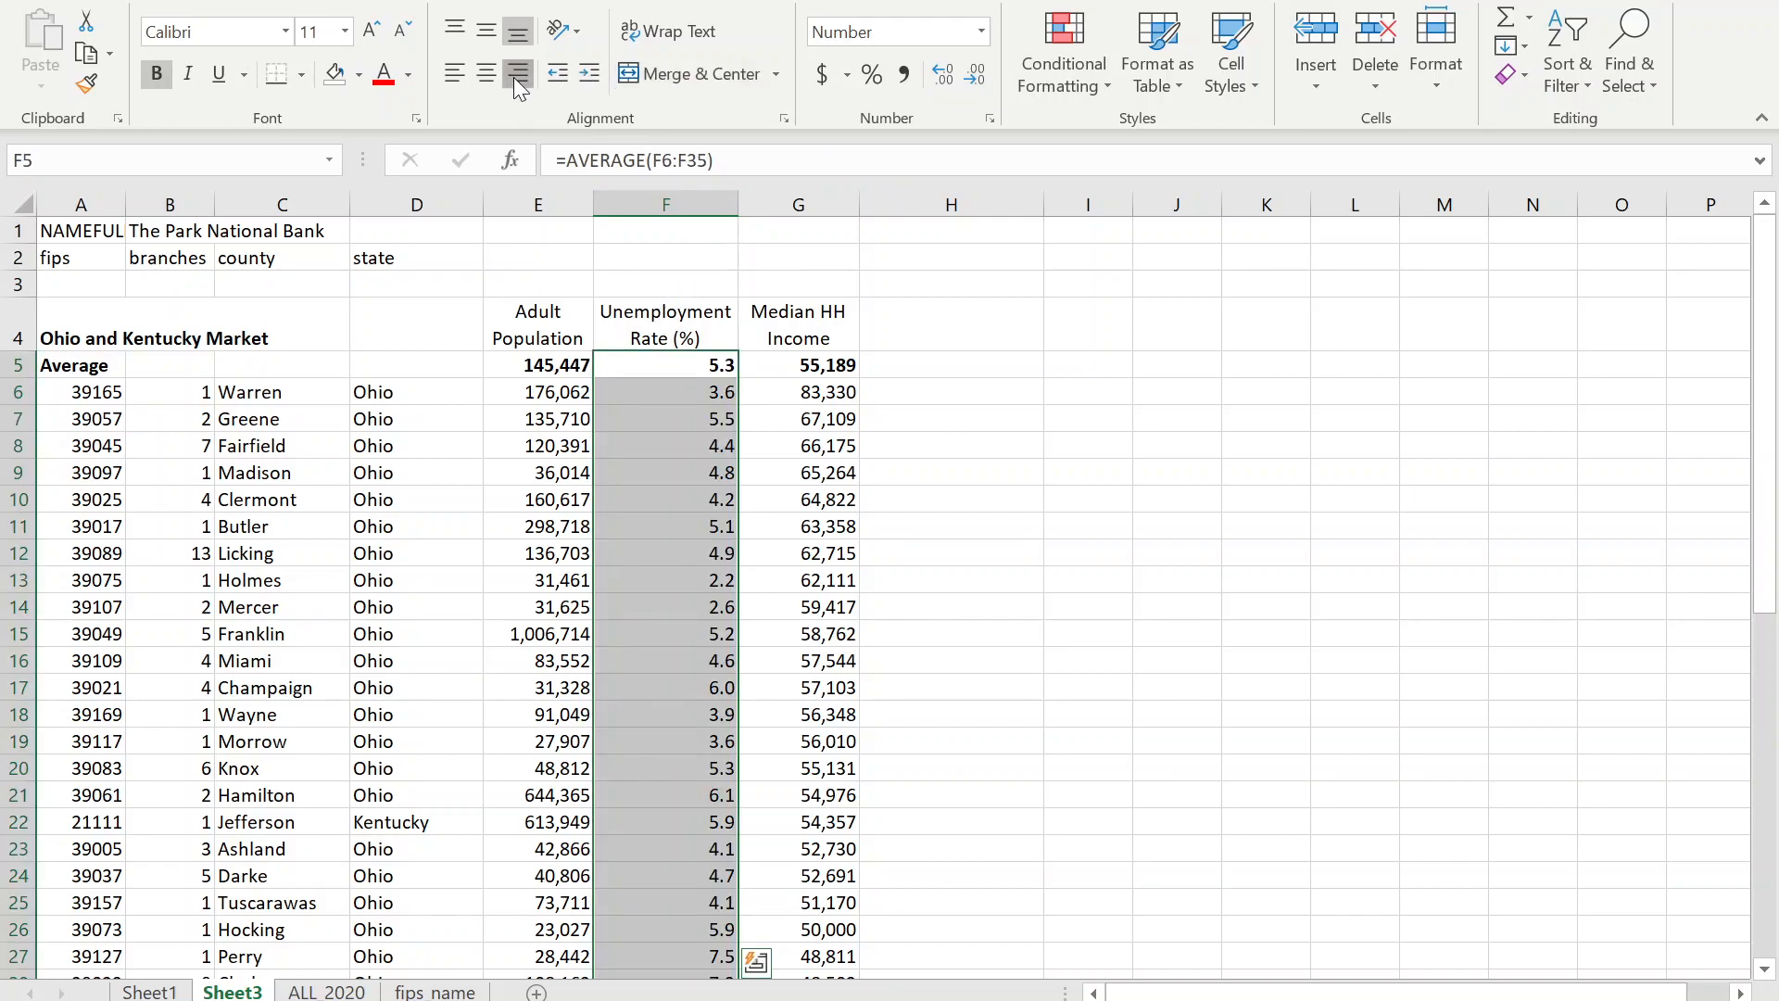
# Right-align the unemployment values in F5:F46 and indent them four levels to sit beneath the centered header.
pyautogui.click(590, 74)
pyautogui.click(603, 71)
pyautogui.click(603, 70)
pyautogui.click(603, 71)
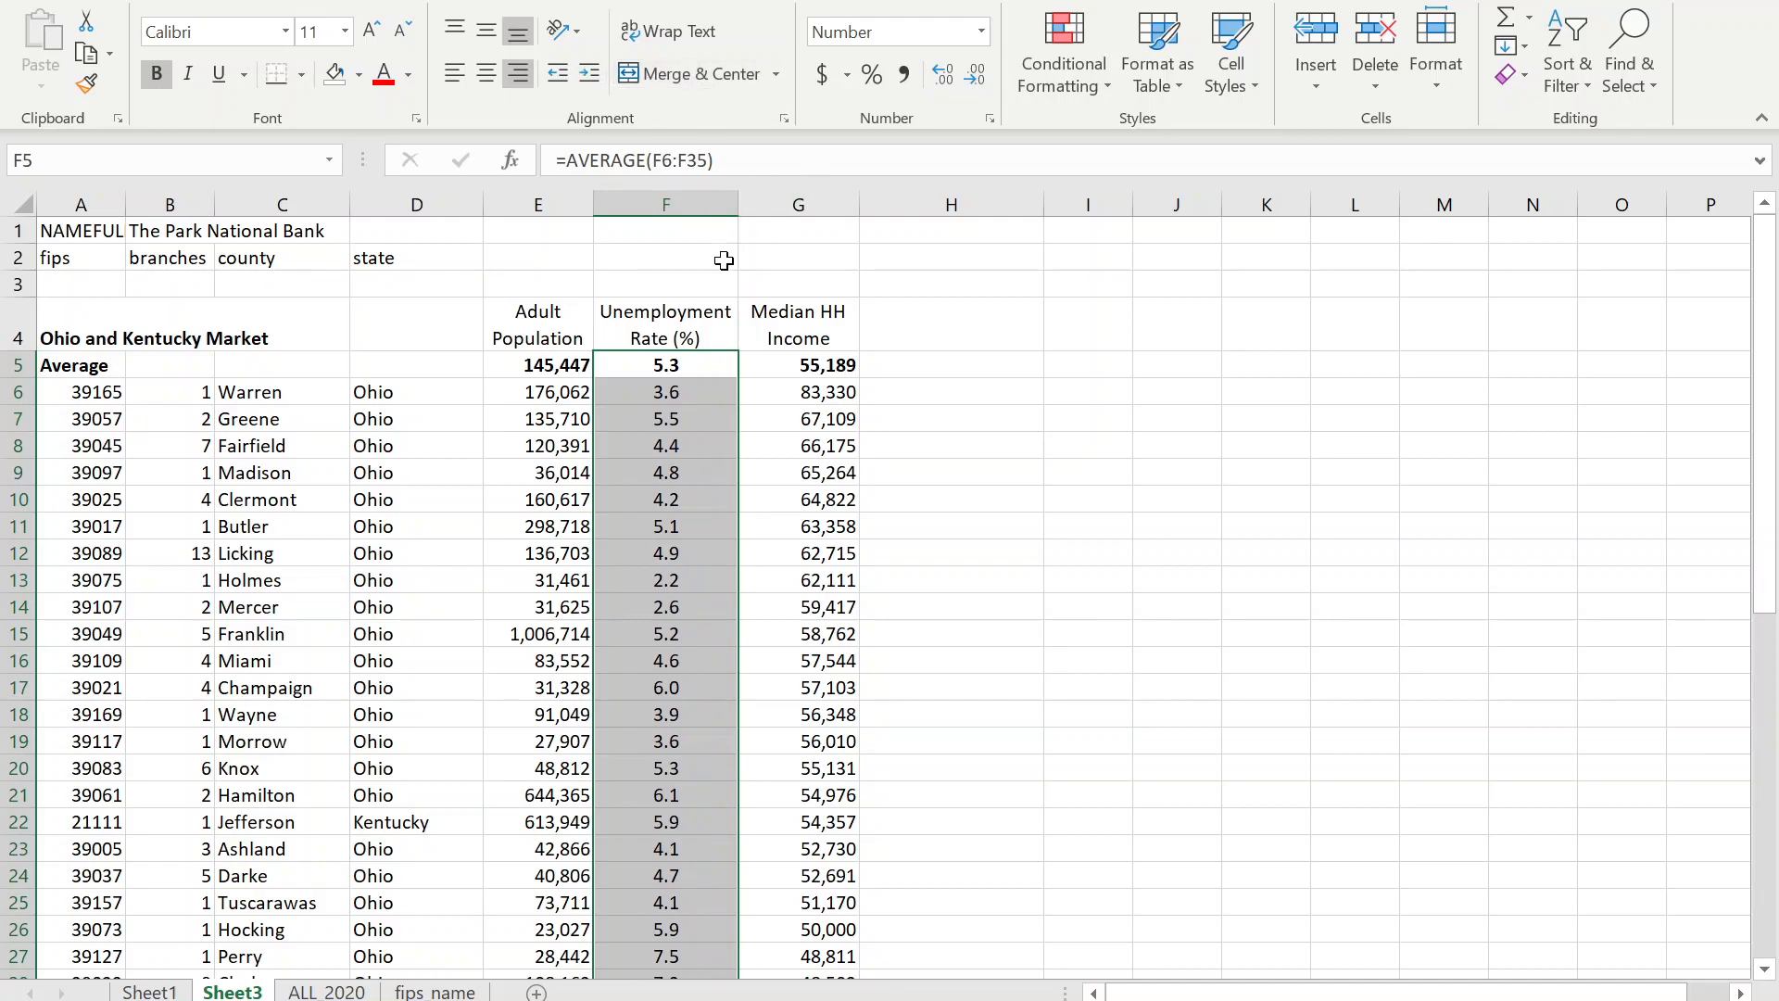
# Narrow the Median HH Income column slightly and hide the sheet's gridlines.
pyautogui.scroll(-5, 695, 621)
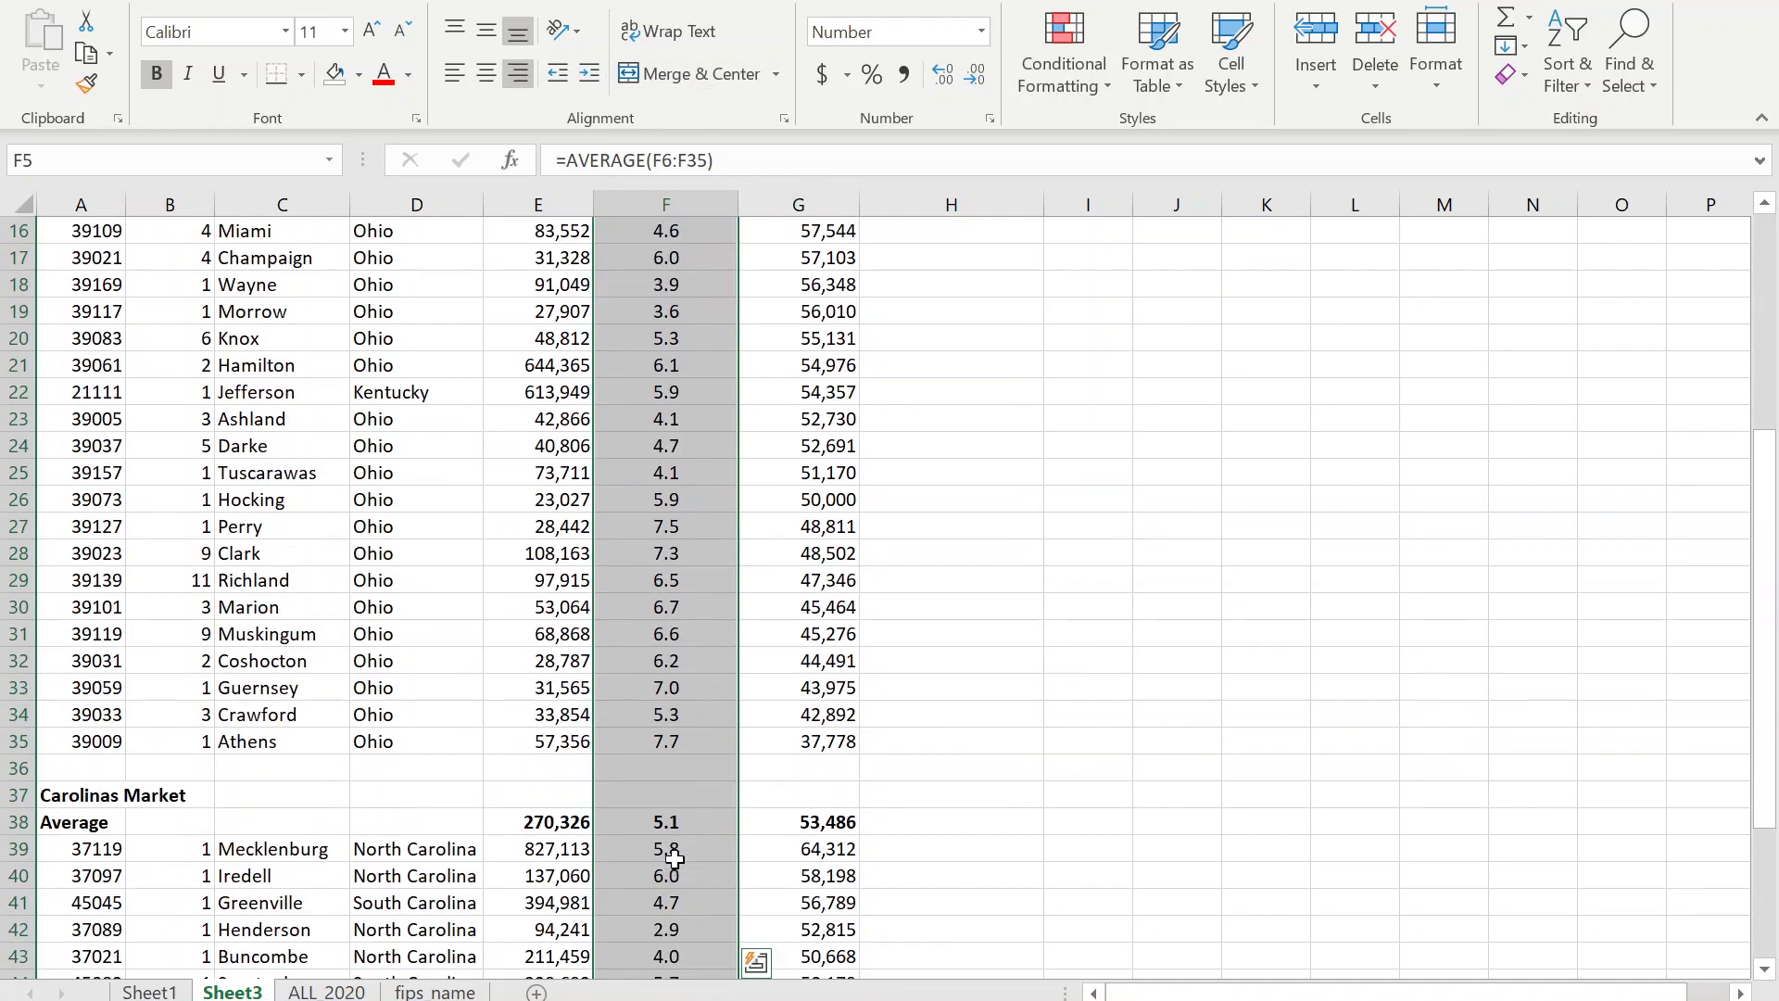
pyautogui.scroll(5, 695, 723)
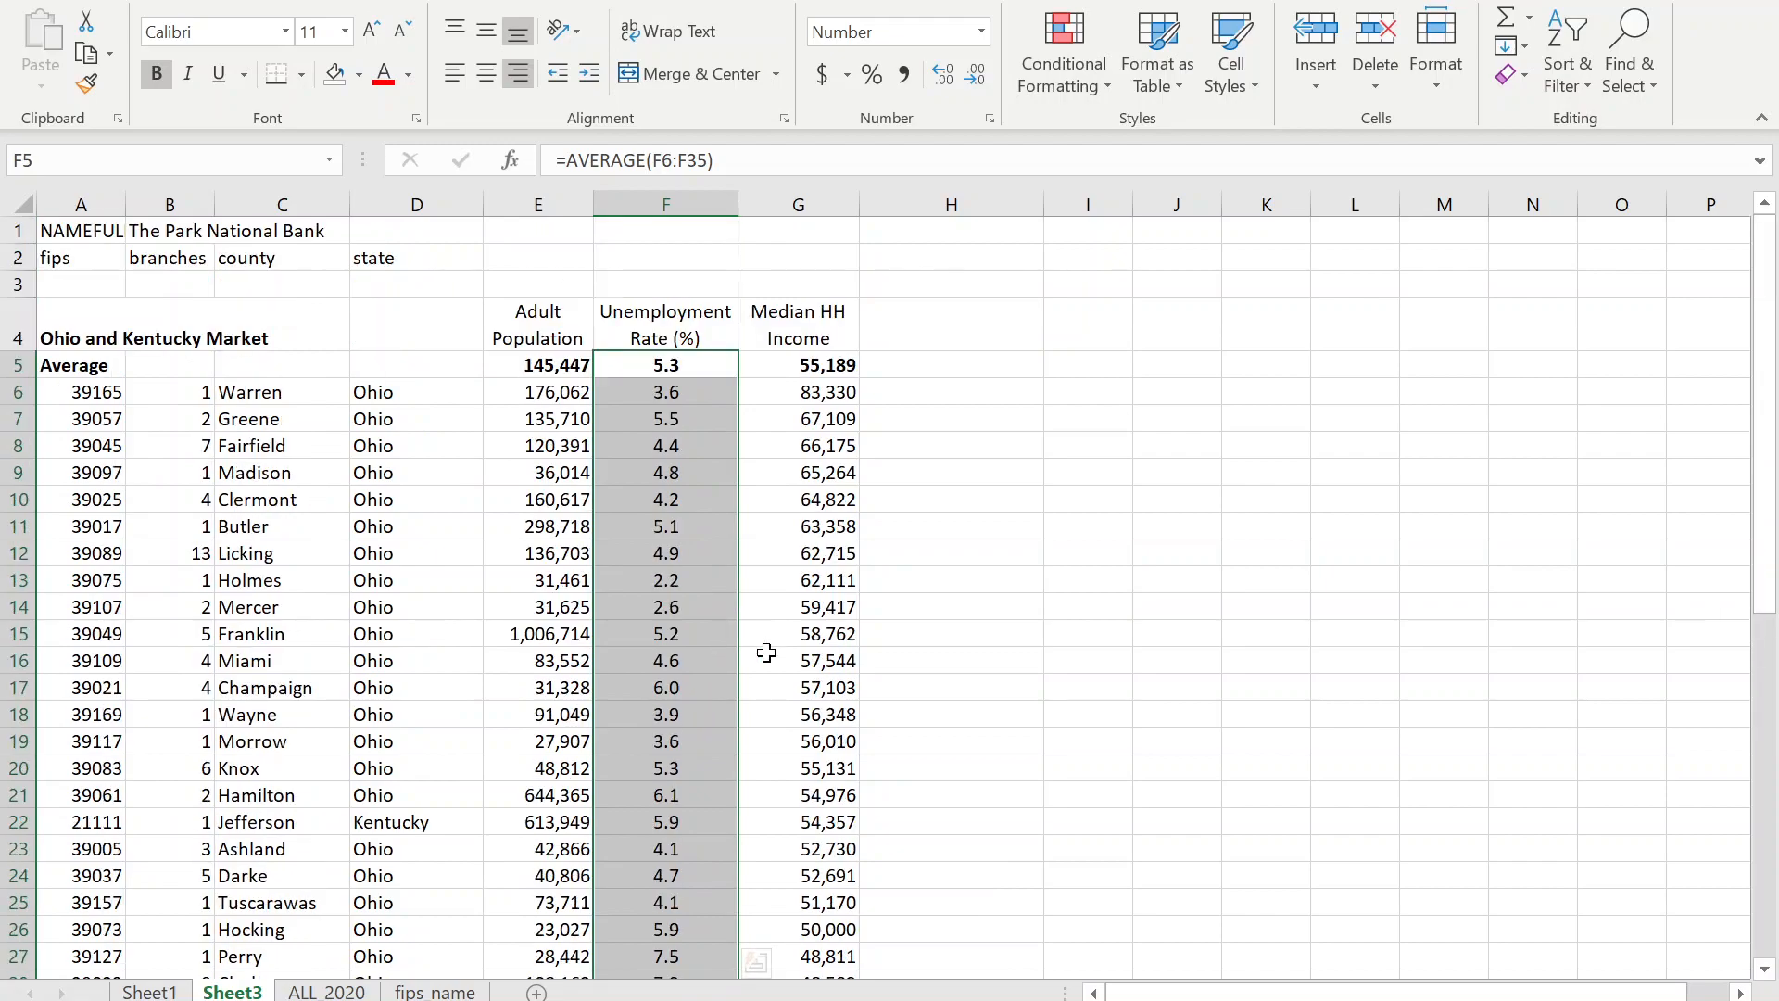
pyautogui.moveTo(560, 366); pyautogui.dragTo(575, 505)
pyautogui.click(823, 366)
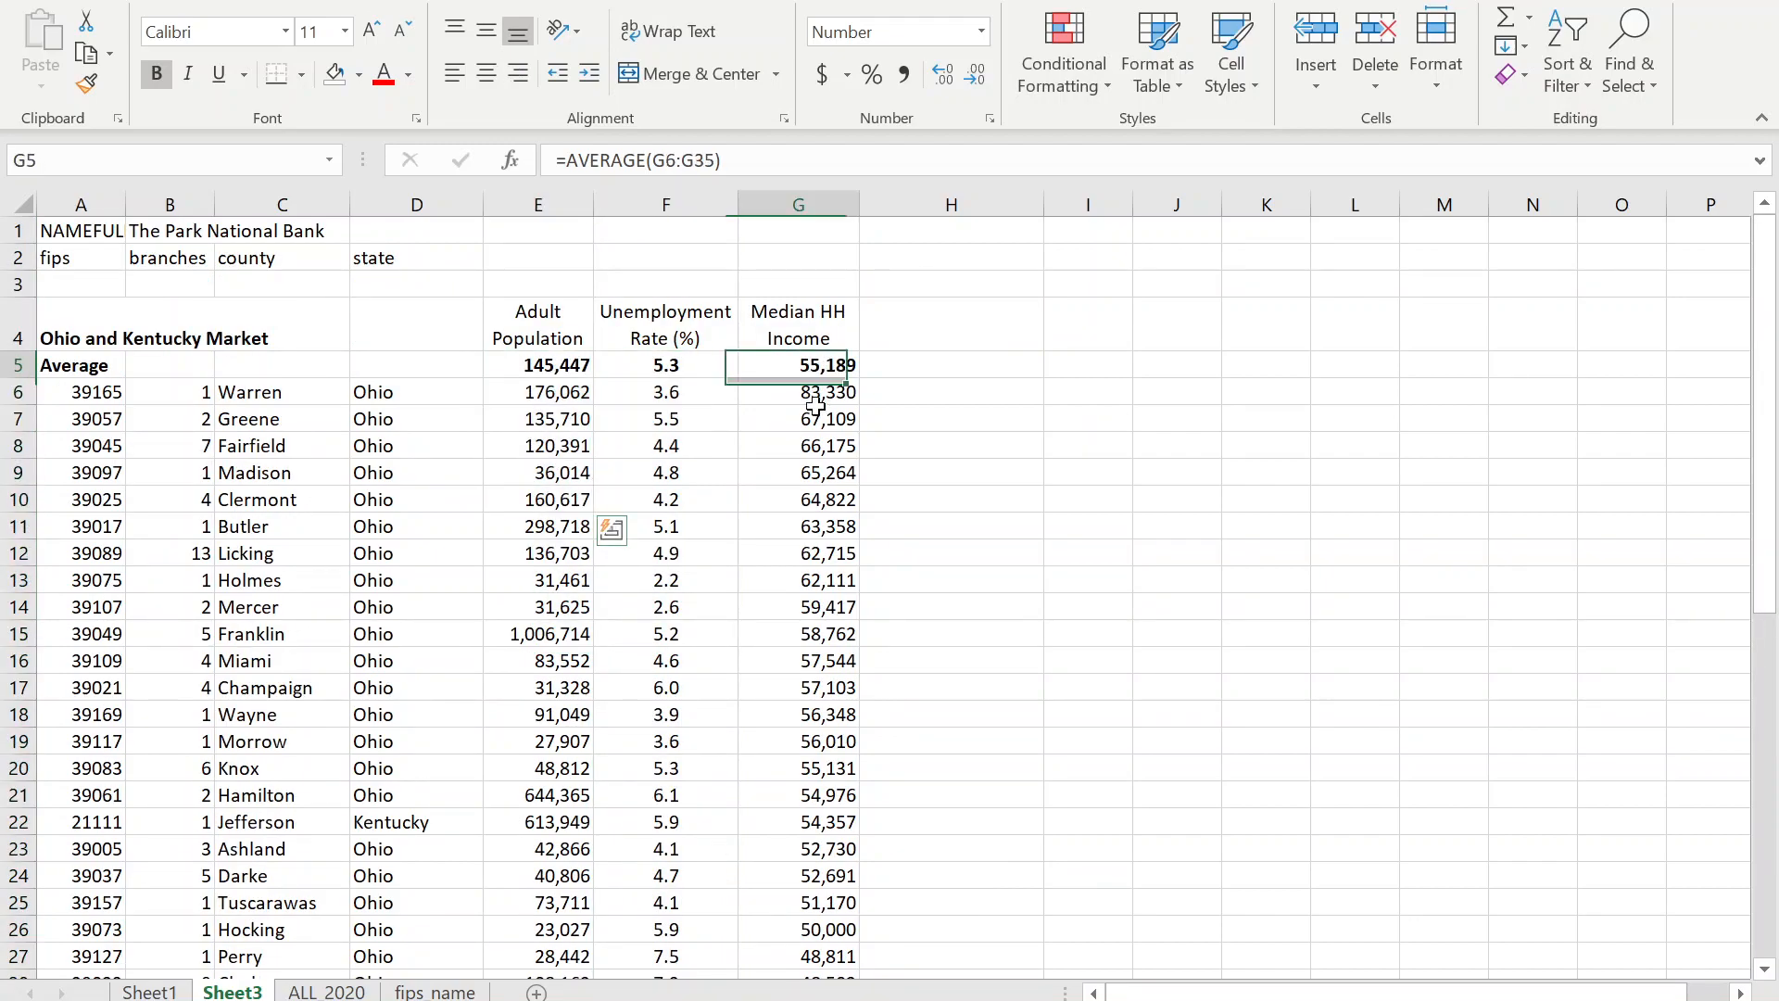
pyautogui.moveTo(815, 397); pyautogui.dragTo(820, 473)
pyautogui.moveTo(859, 204); pyautogui.dragTo(851, 204)
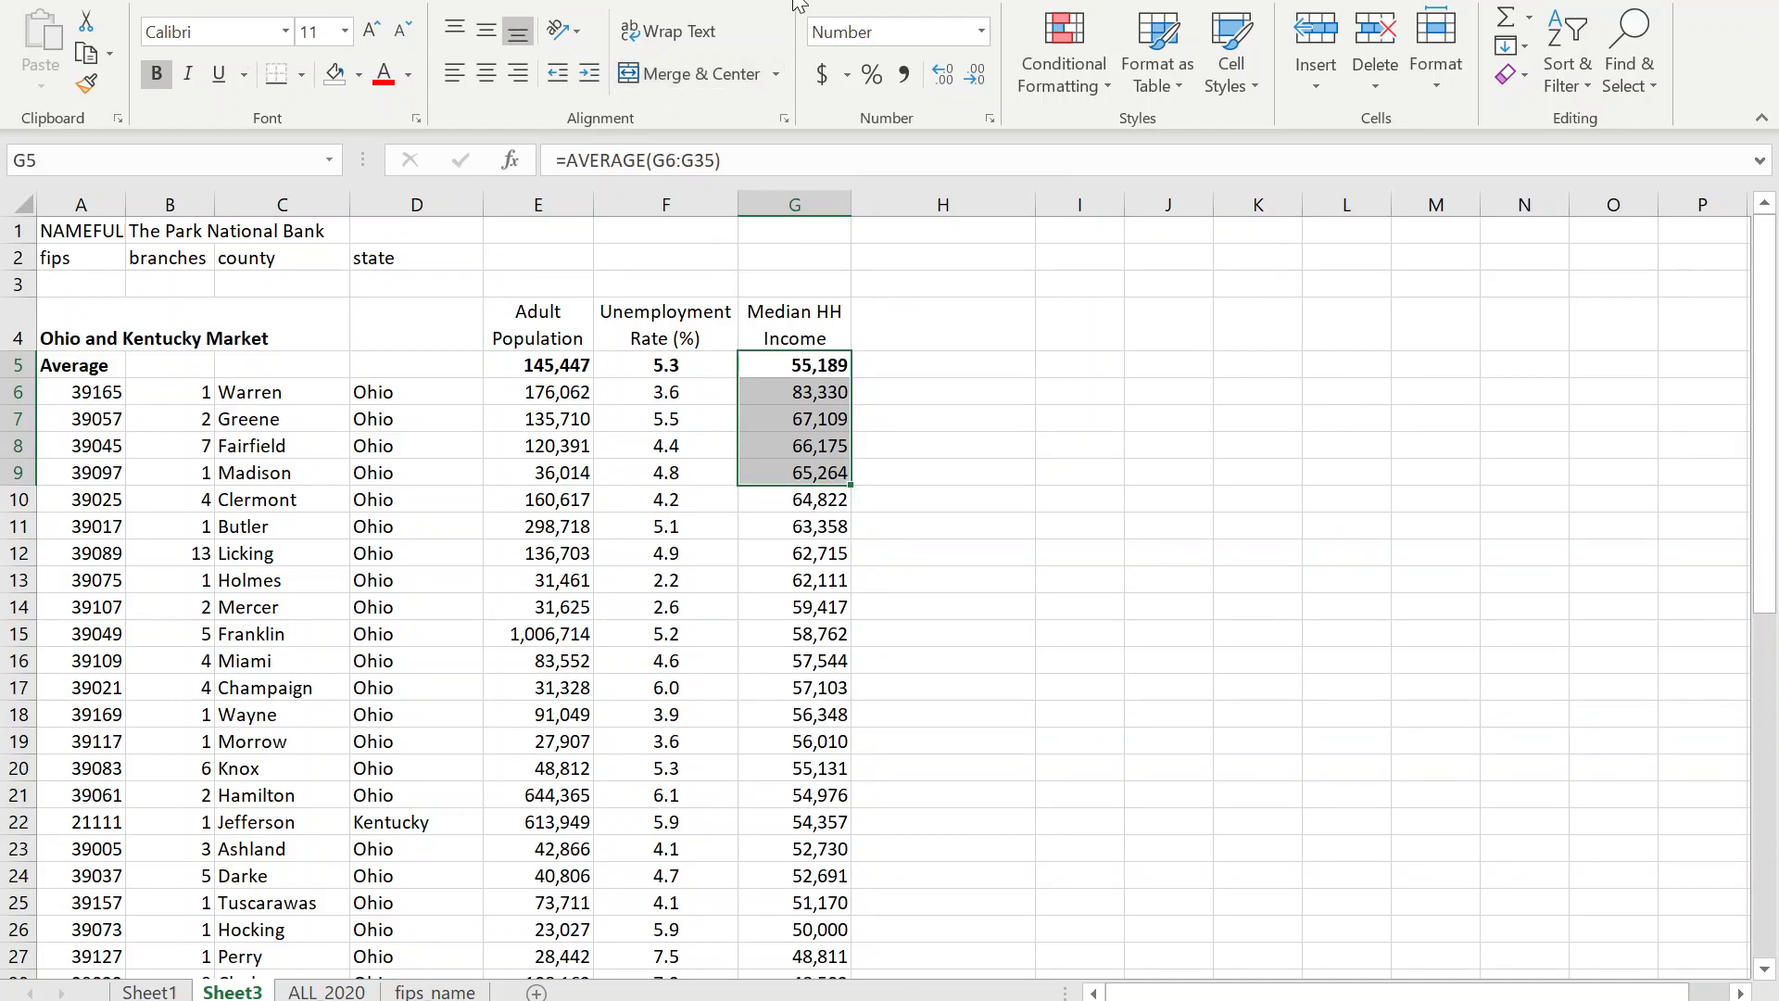
pyautogui.click(803, 3)
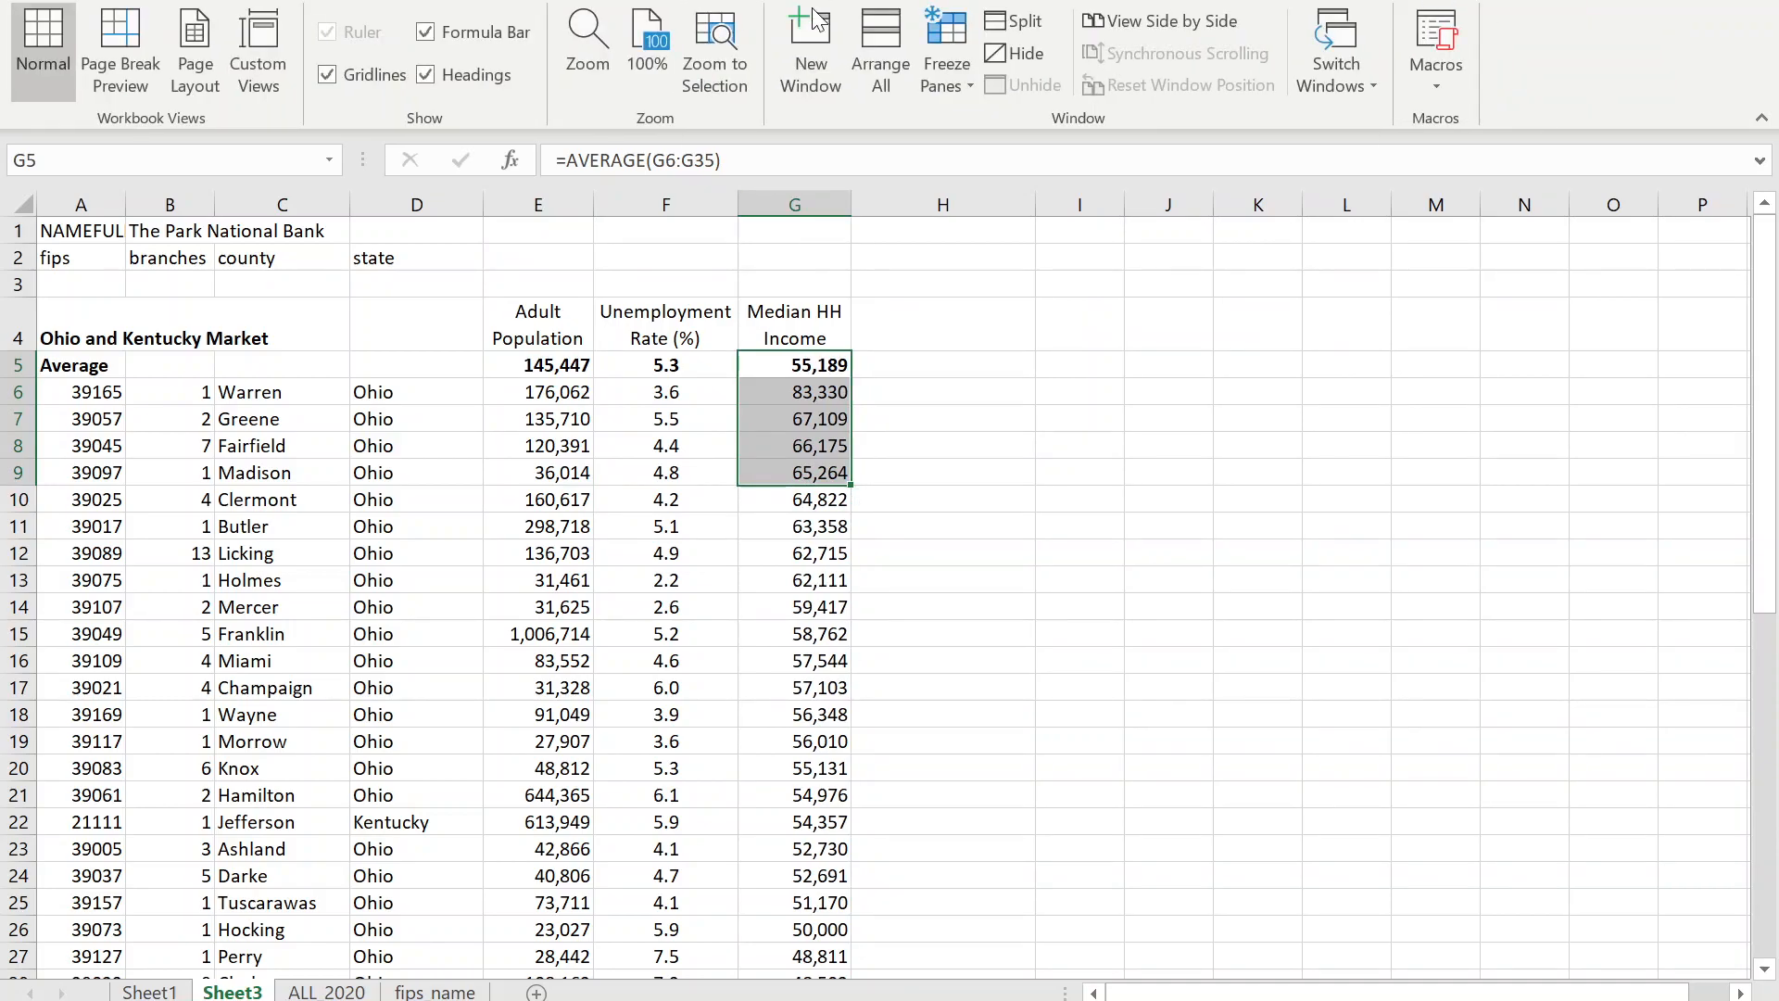
pyautogui.click(376, 86)
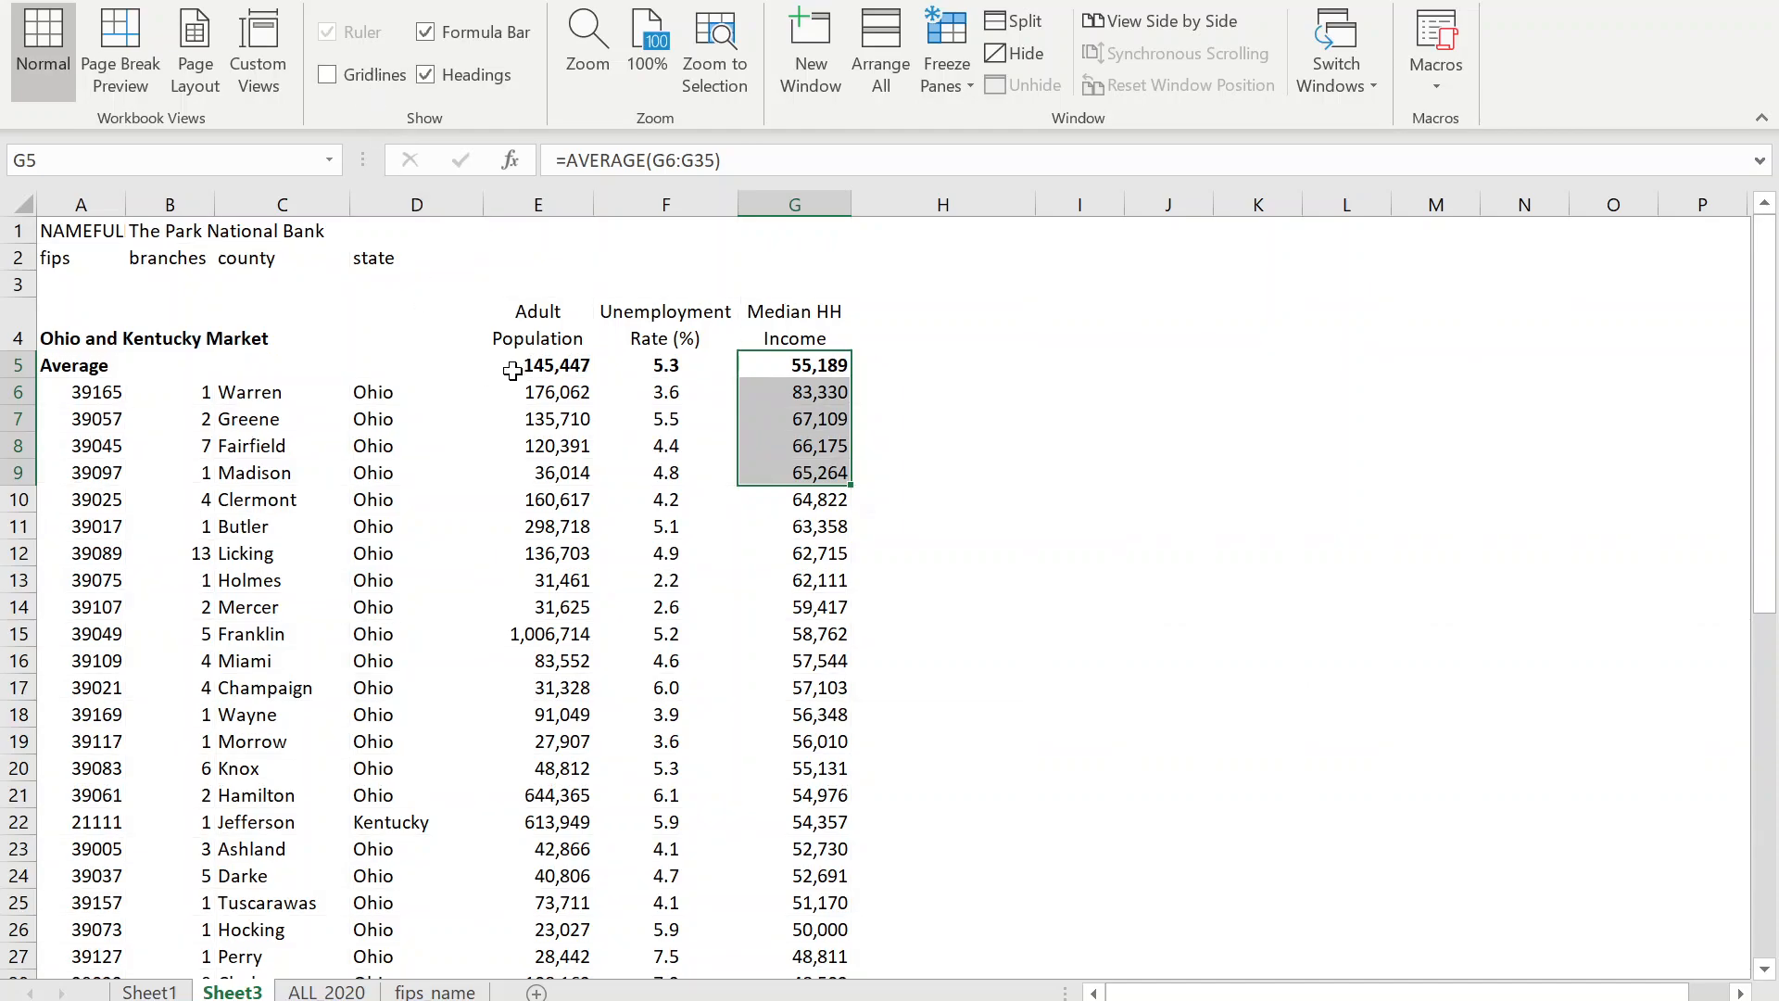
# Format A5:G35 as a table in the gray banded Medium style, using the Average row as its header.
pyautogui.click(66, 368)
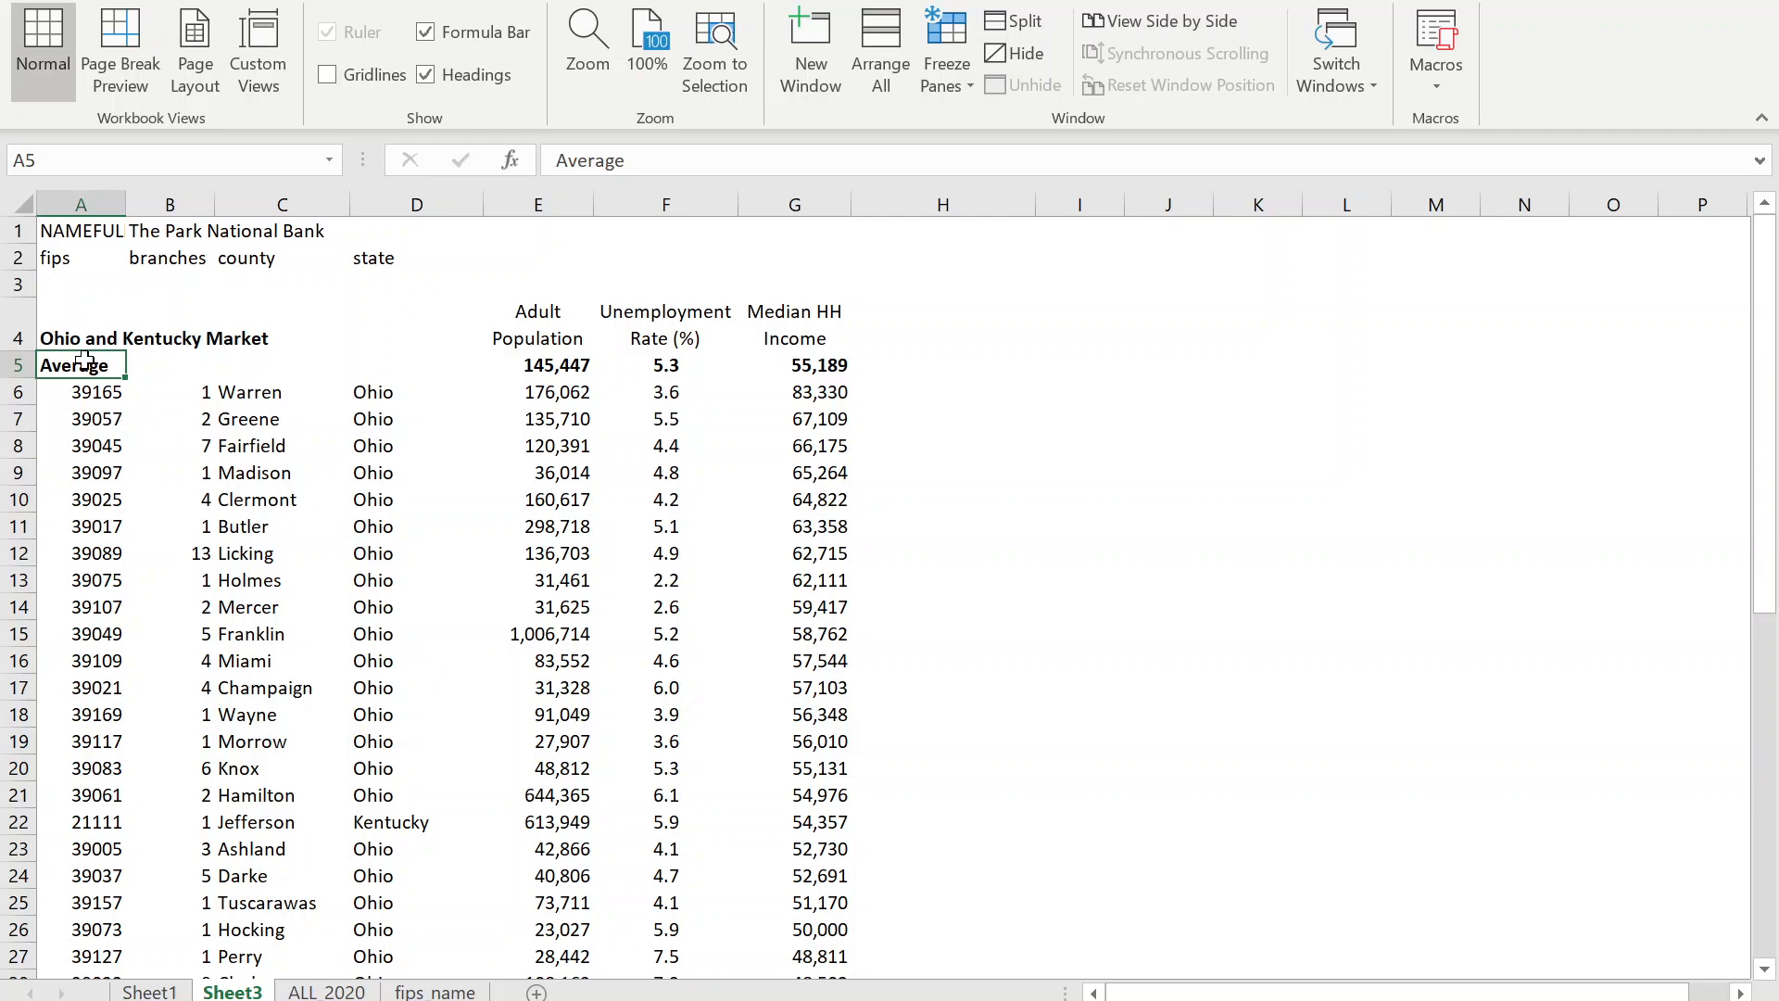
pyautogui.moveTo(122, 362); pyautogui.dragTo(876, 410)
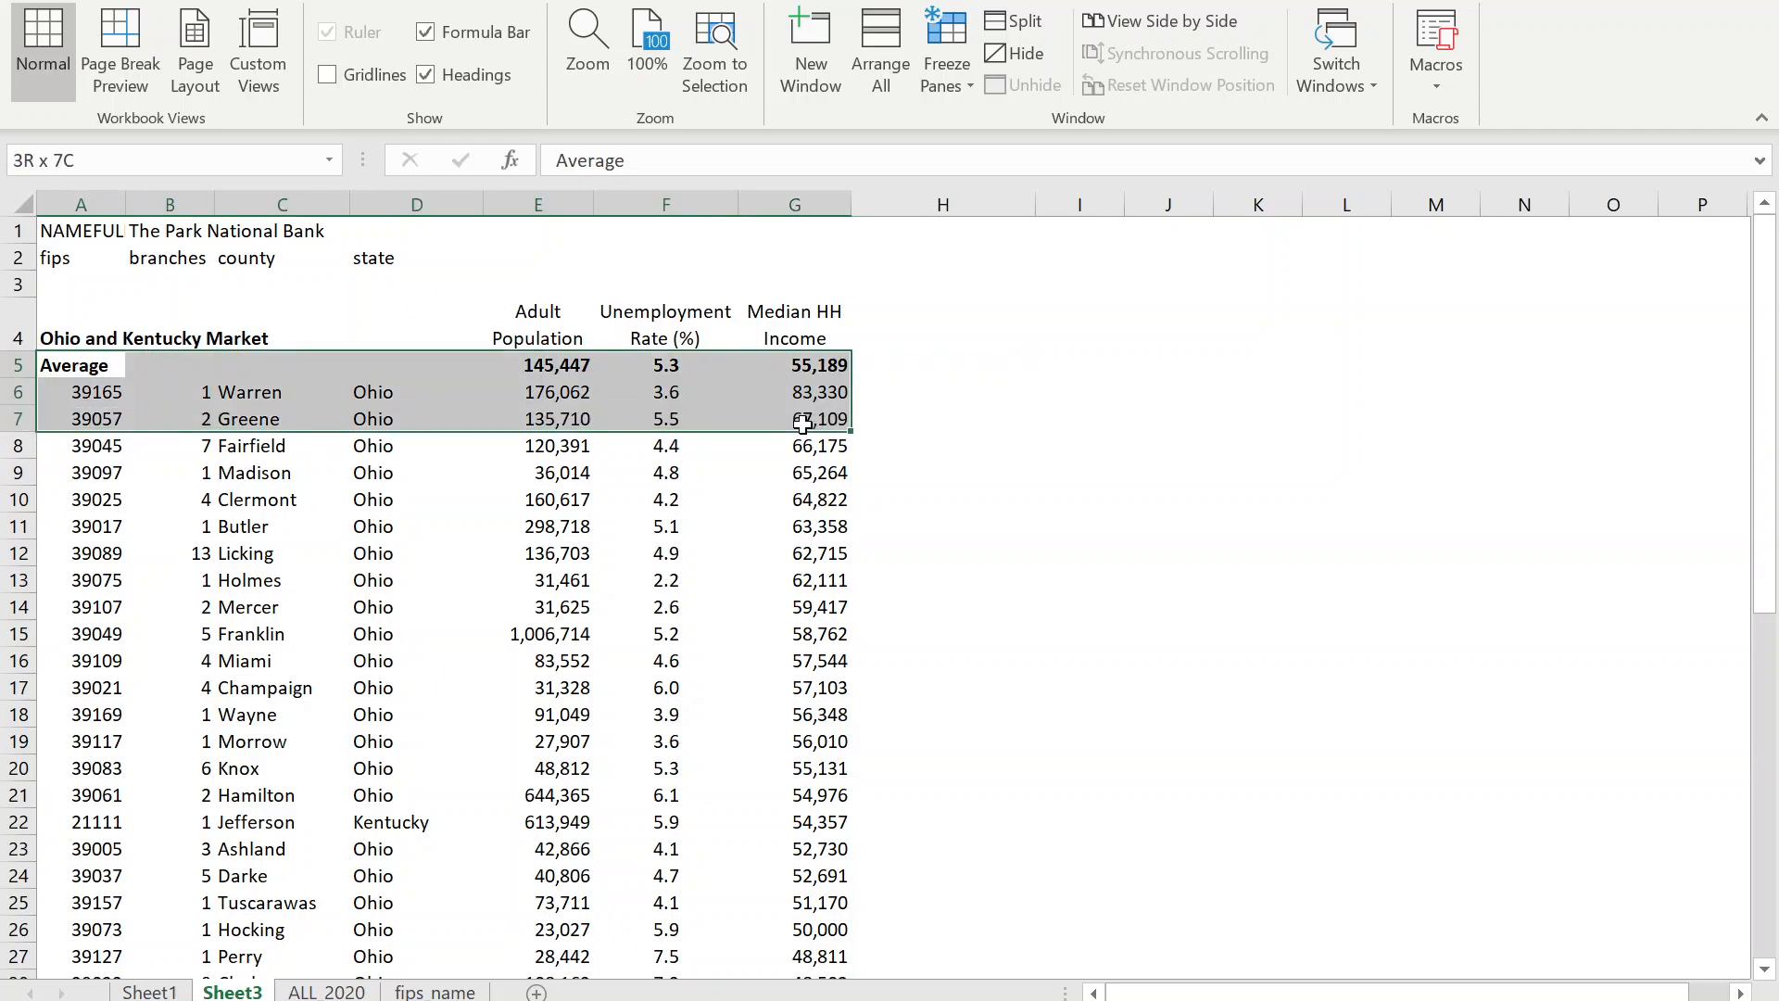
pyautogui.scroll(-1, 794, 469)
pyautogui.scroll(-3, 795, 469)
pyautogui.scroll(4, 792, 473)
pyautogui.scroll(-6, 792, 475)
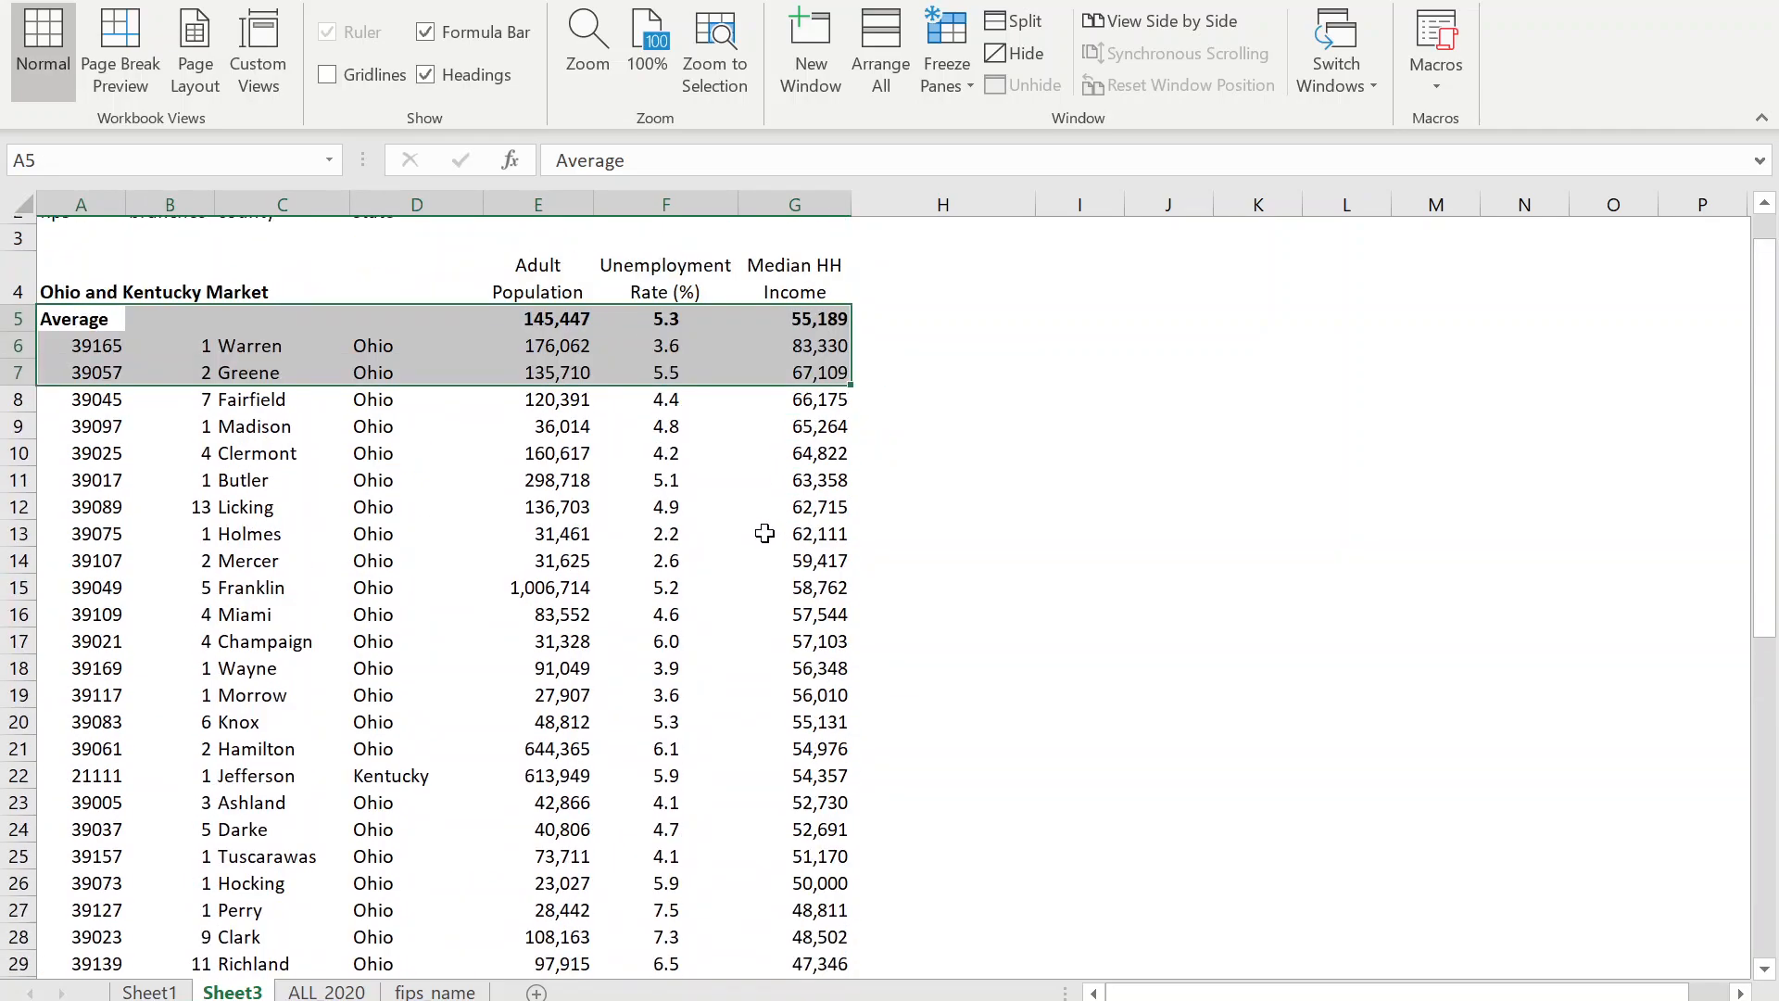
pyautogui.keyDown('shift'); pyautogui.click(831, 661); pyautogui.keyUp('shift')
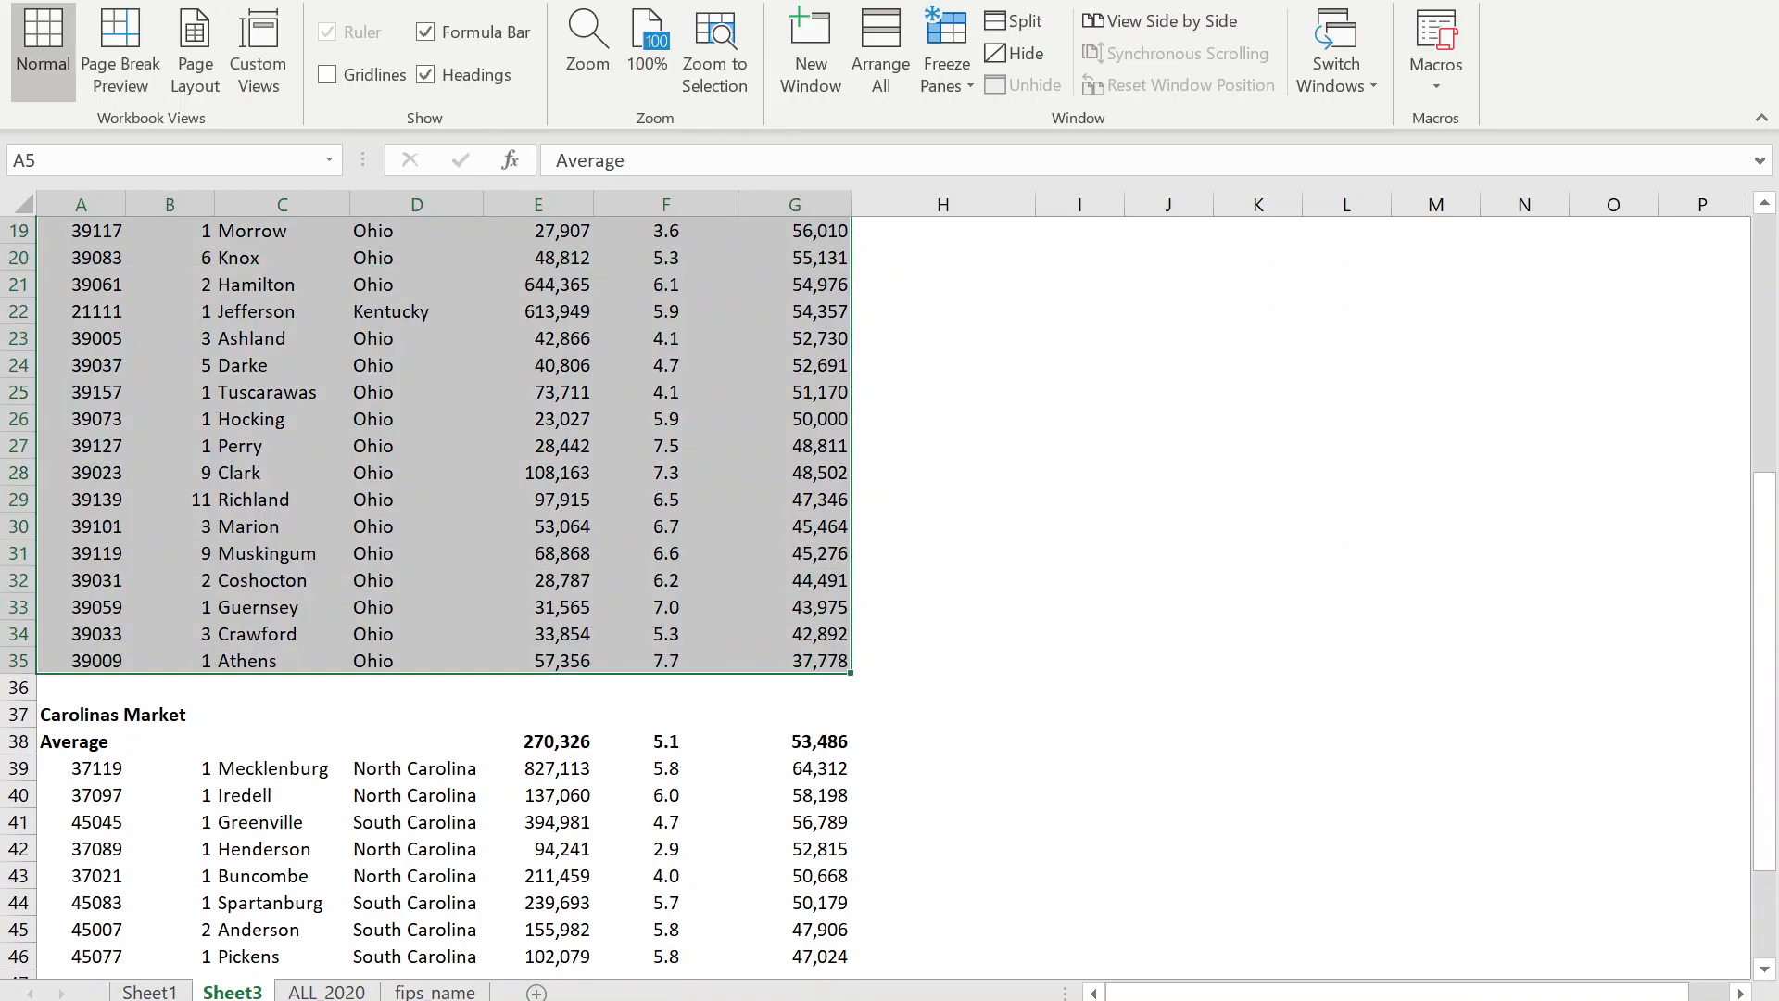
pyautogui.click(104, 2)
pyautogui.click(1165, 86)
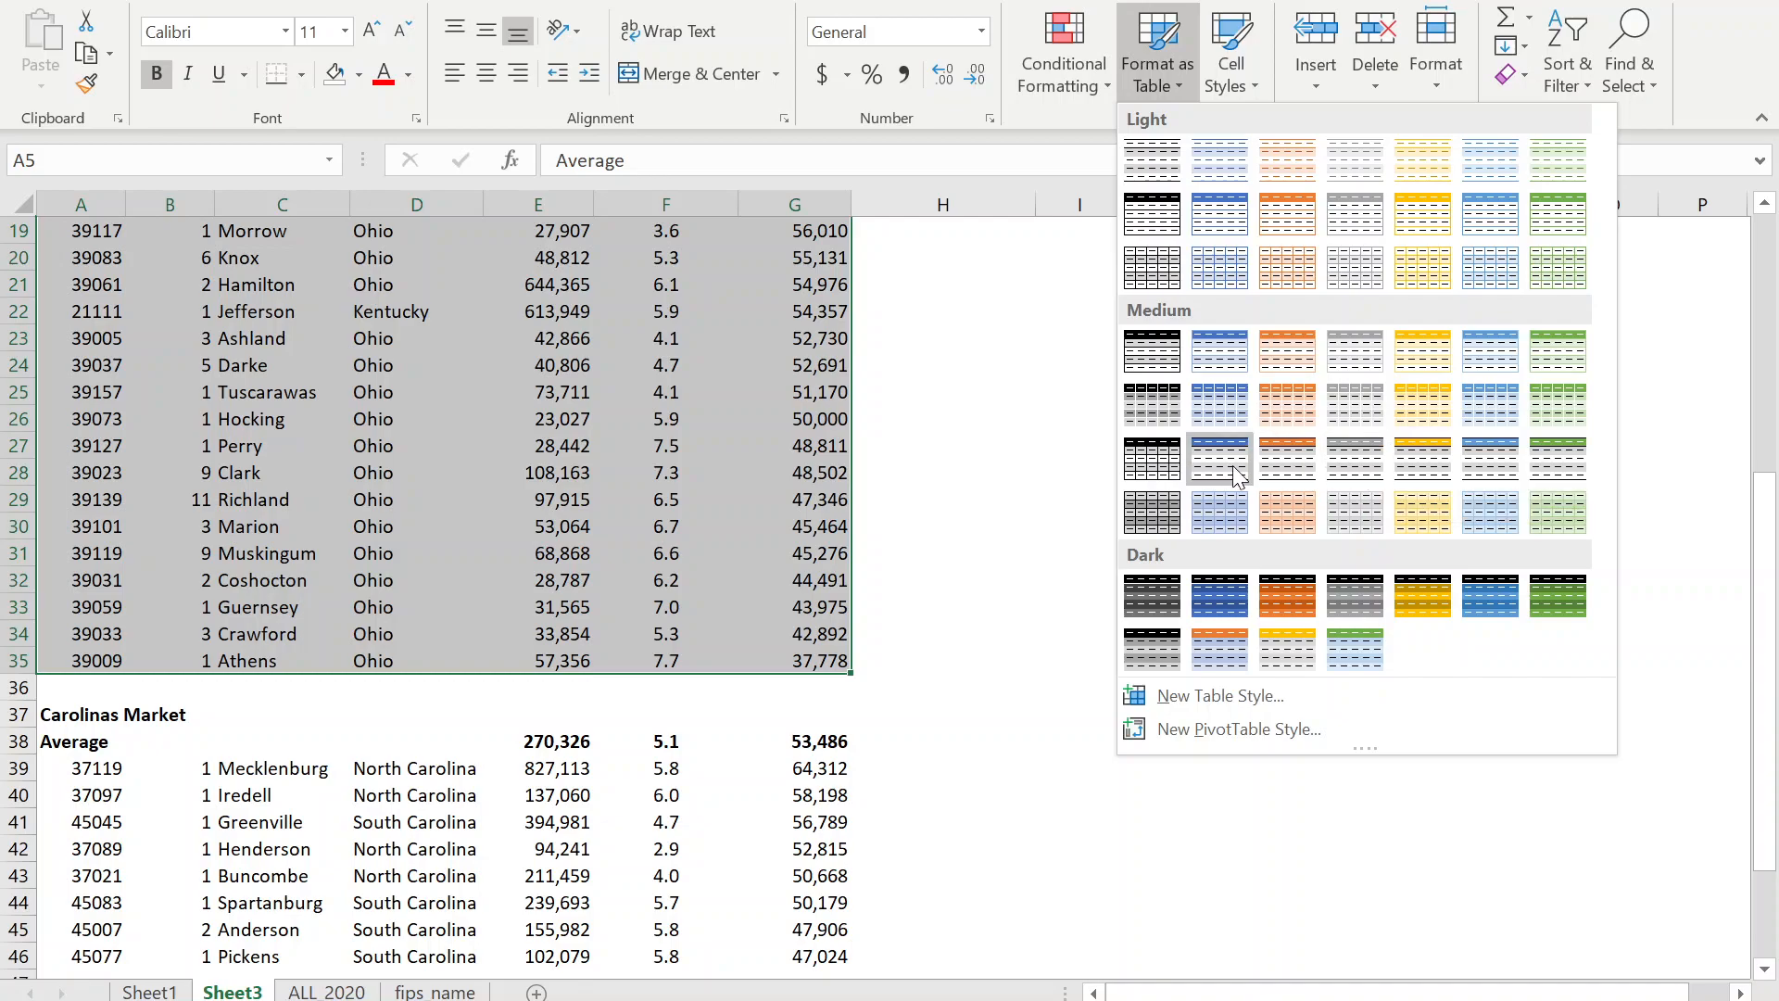
pyautogui.click(1367, 471)
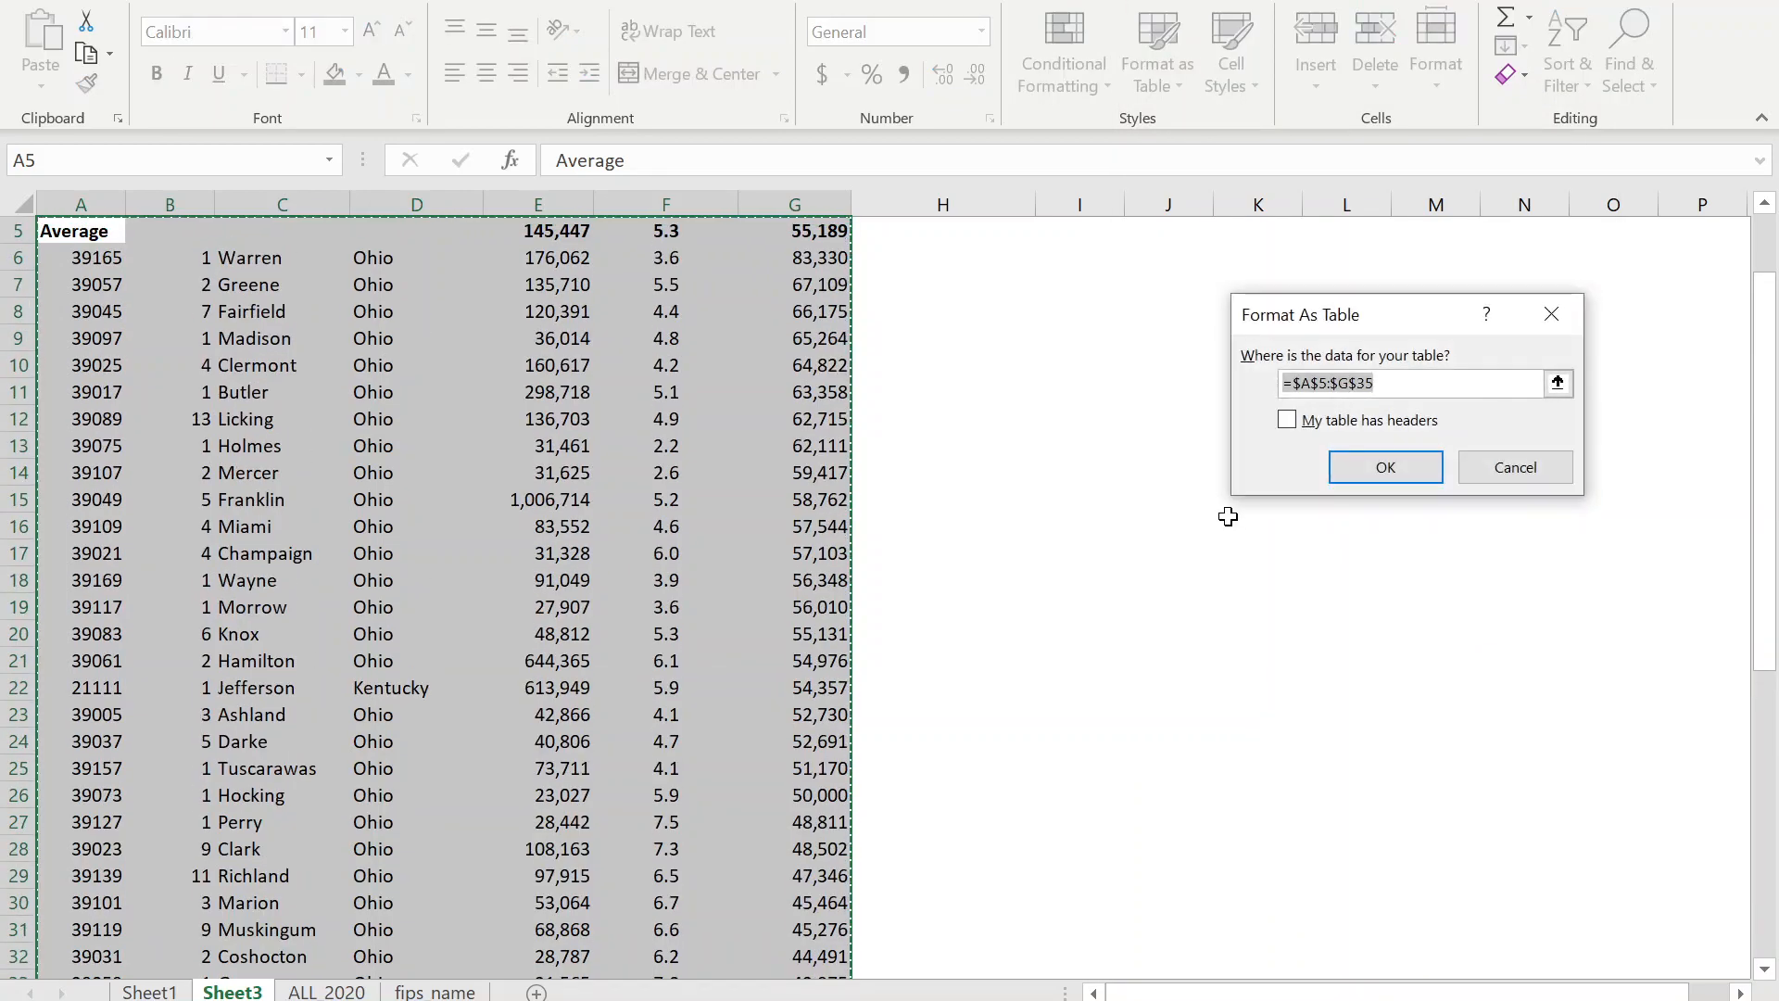
pyautogui.click(1311, 423)
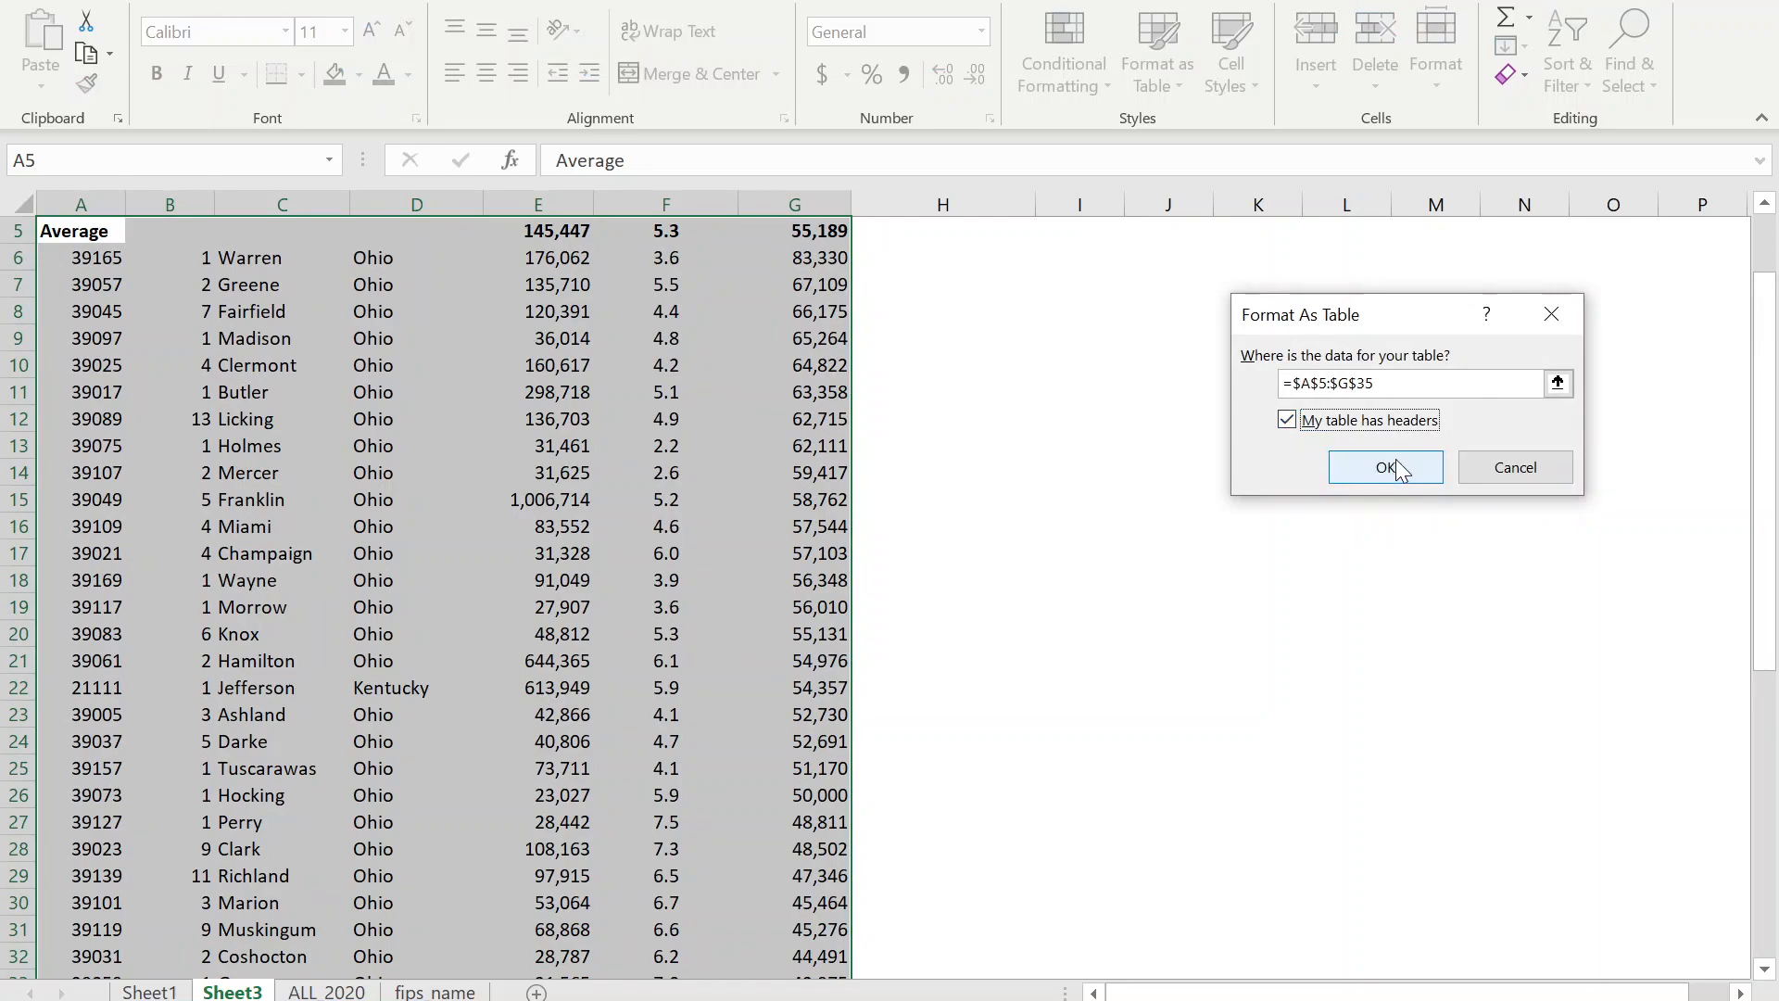
pyautogui.click(1287, 420)
pyautogui.click(1344, 428)
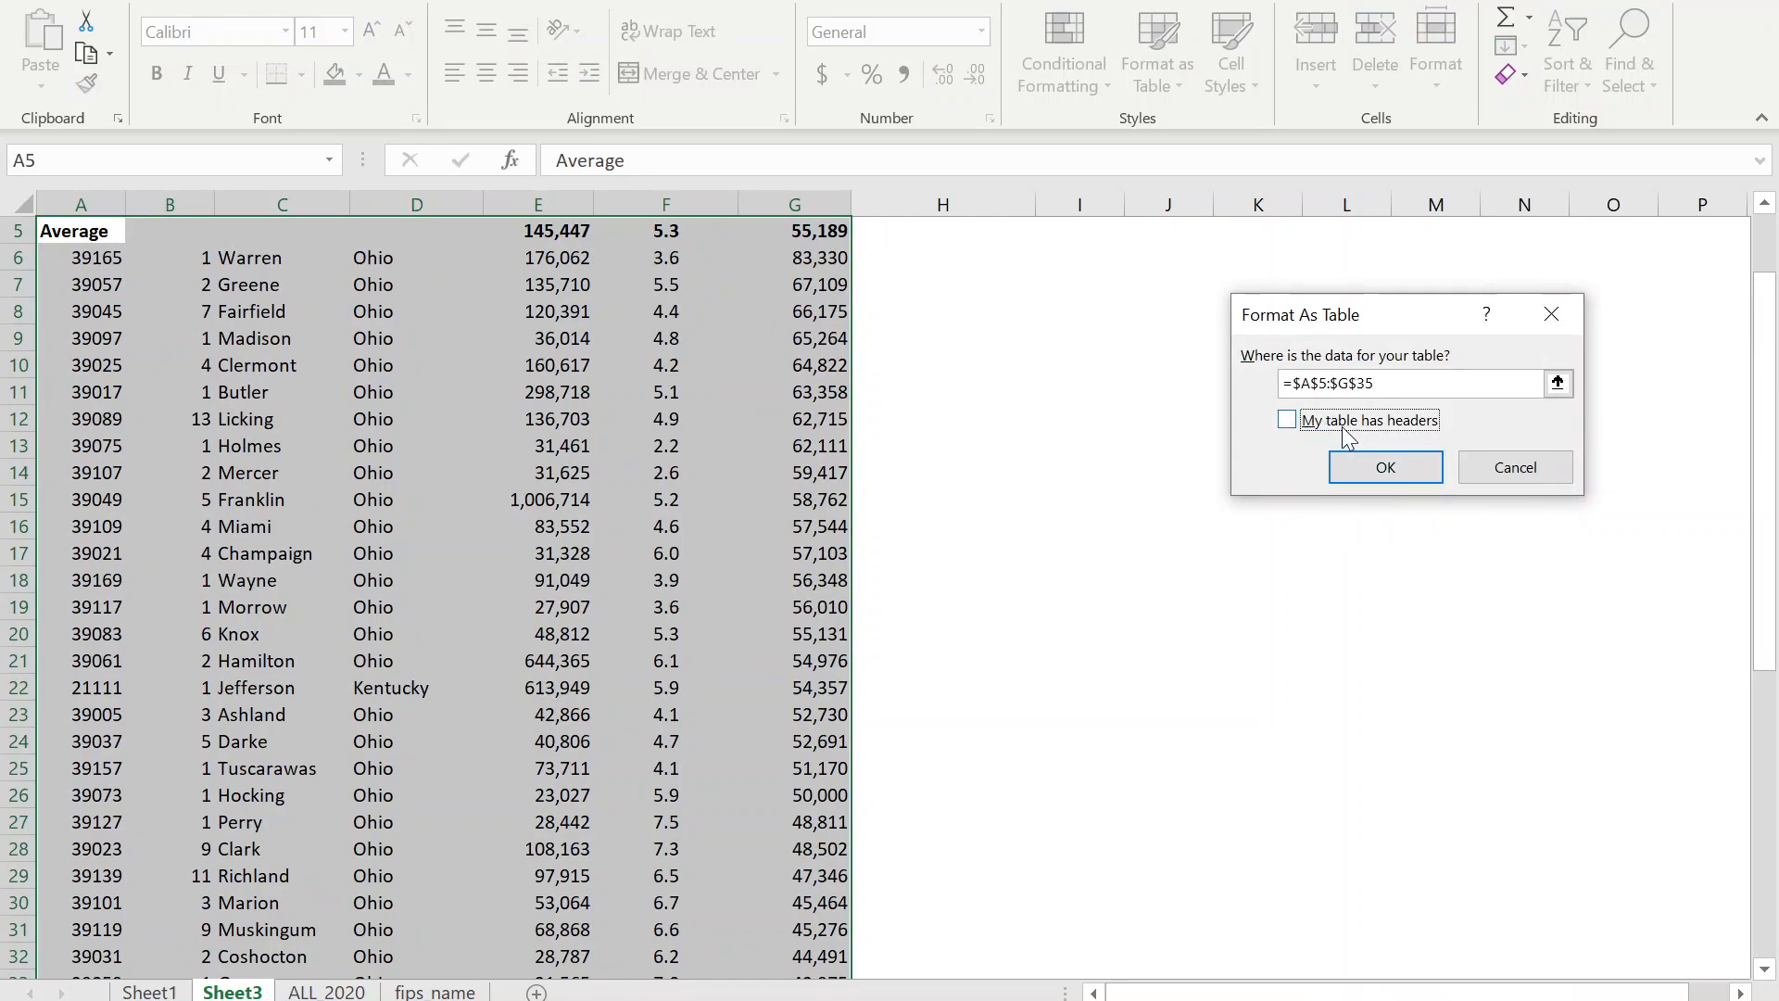
pyautogui.click(1370, 469)
pyautogui.click(866, 567)
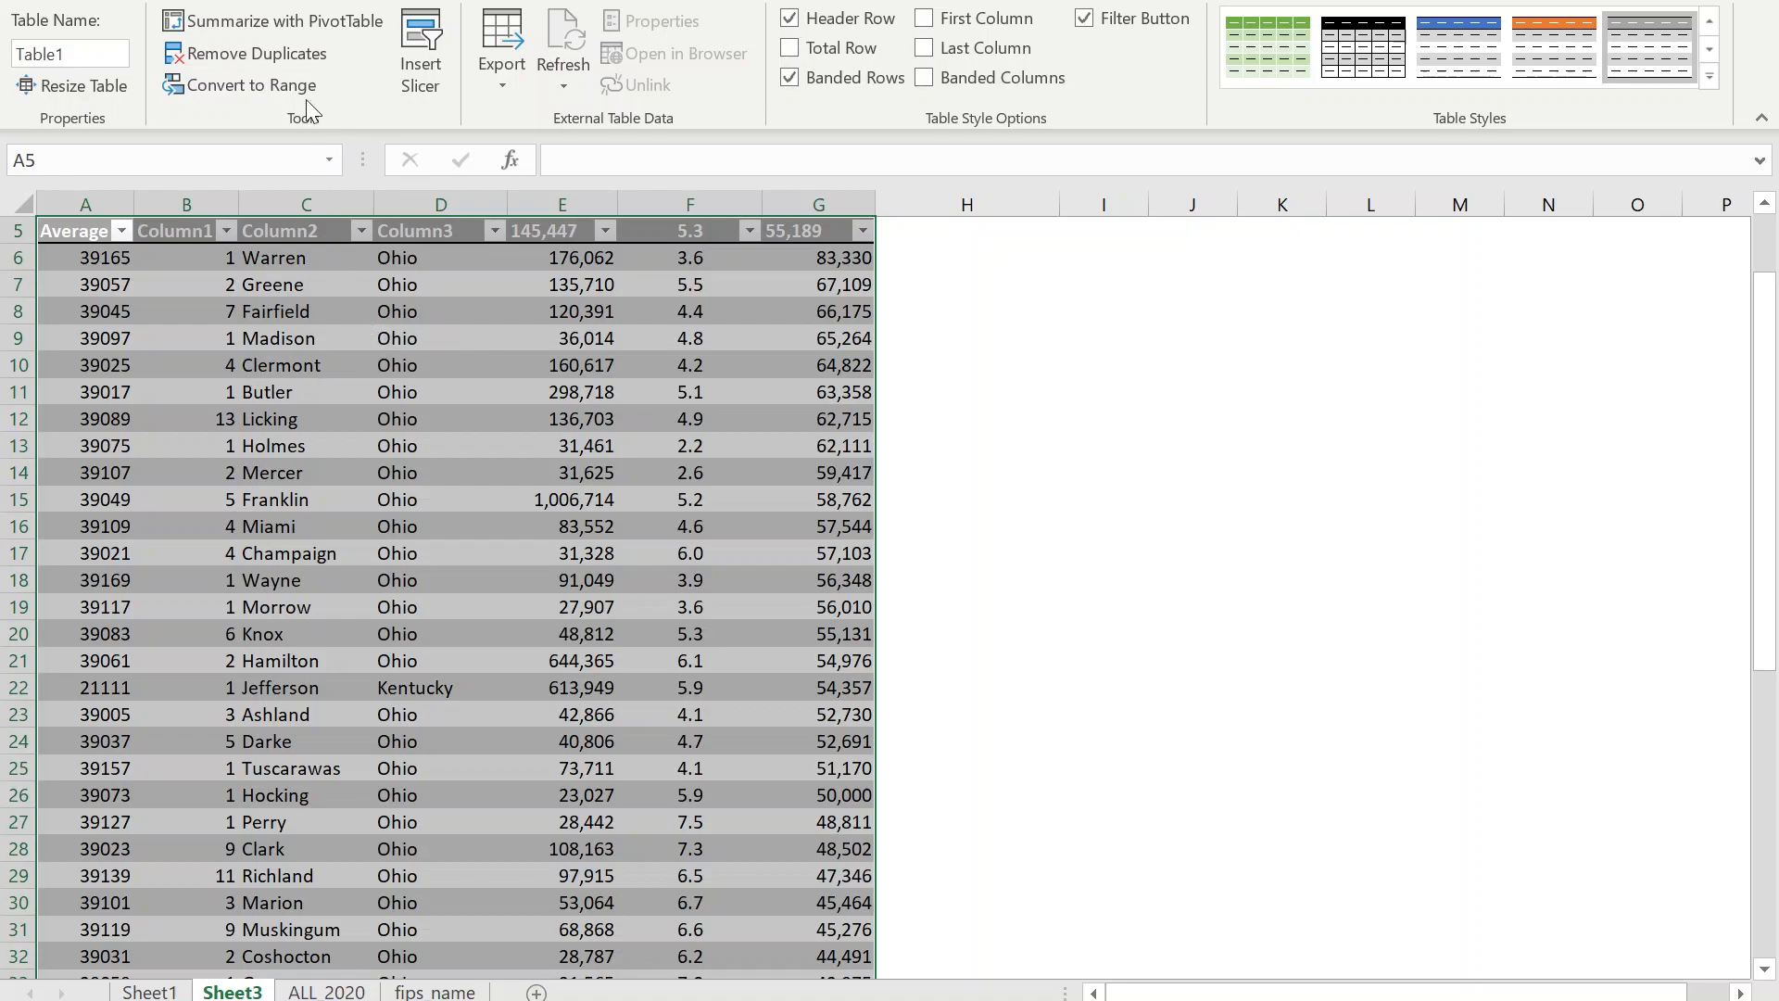
# Convert the Ohio and Kentucky table to a normal range and clear the placeholder headers in B5:D5.
pyautogui.click(246, 85)
pyautogui.click(877, 558)
pyautogui.scroll(2, 750, 560)
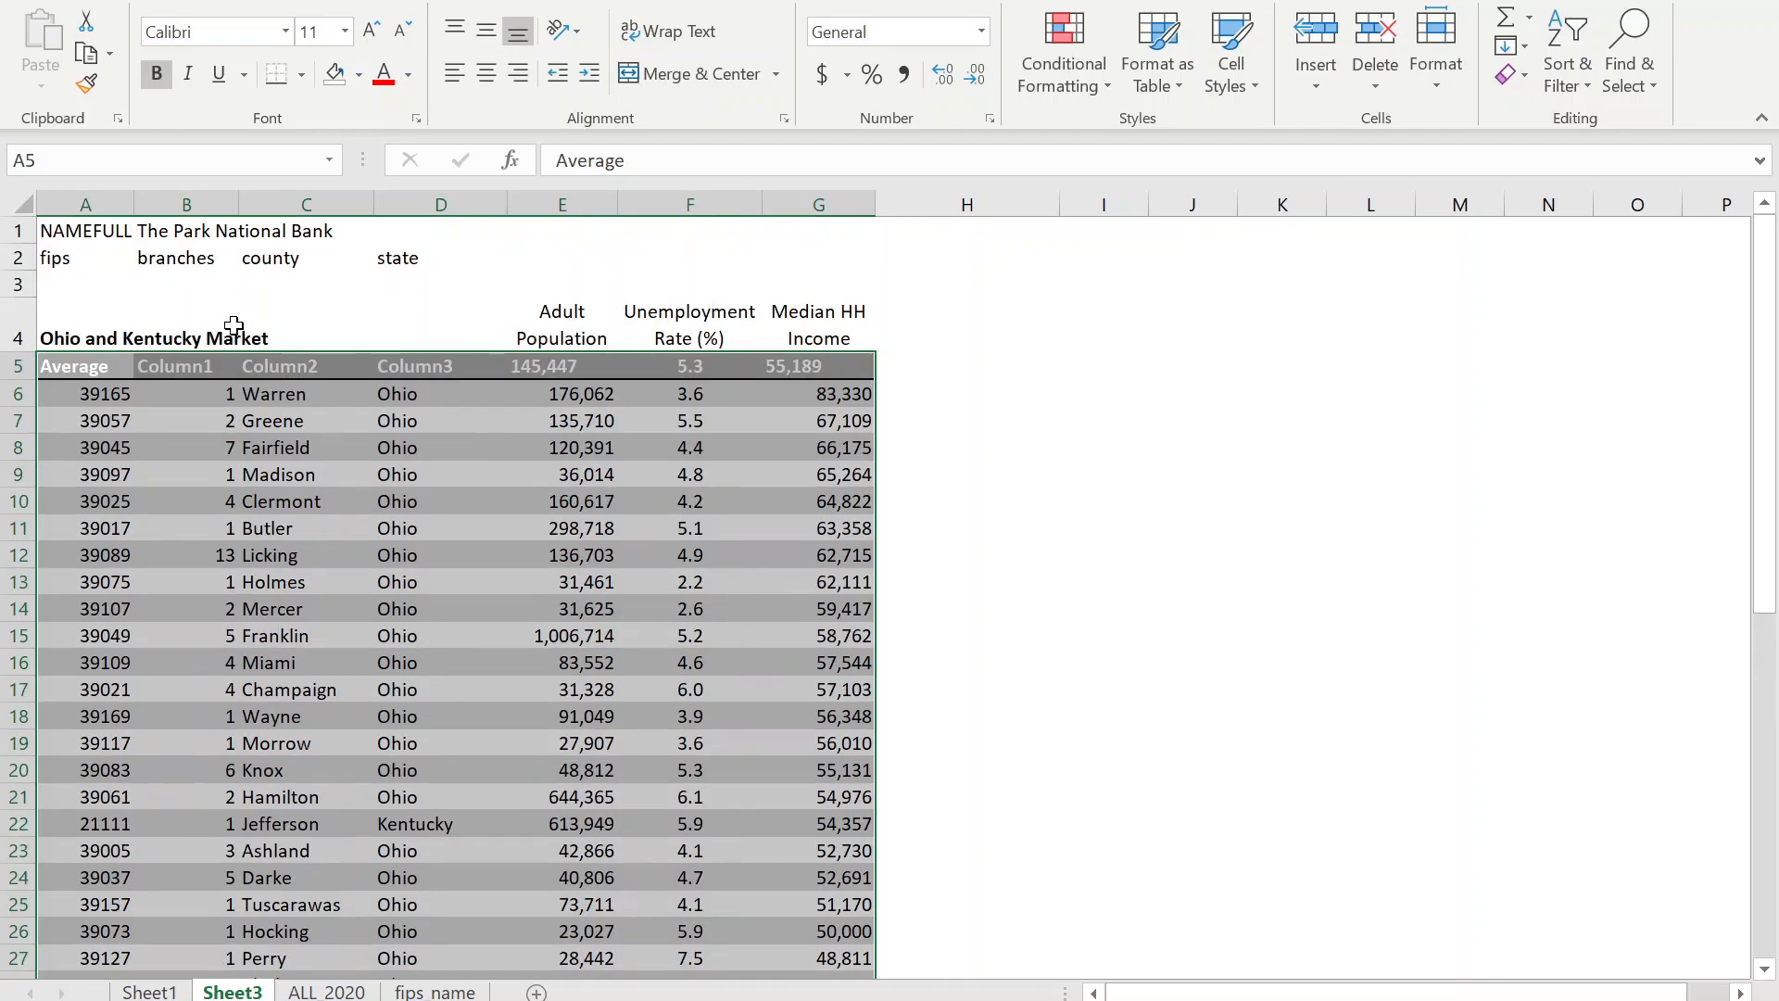
pyautogui.moveTo(176, 366); pyautogui.dragTo(479, 368)
pyautogui.press('Delete')
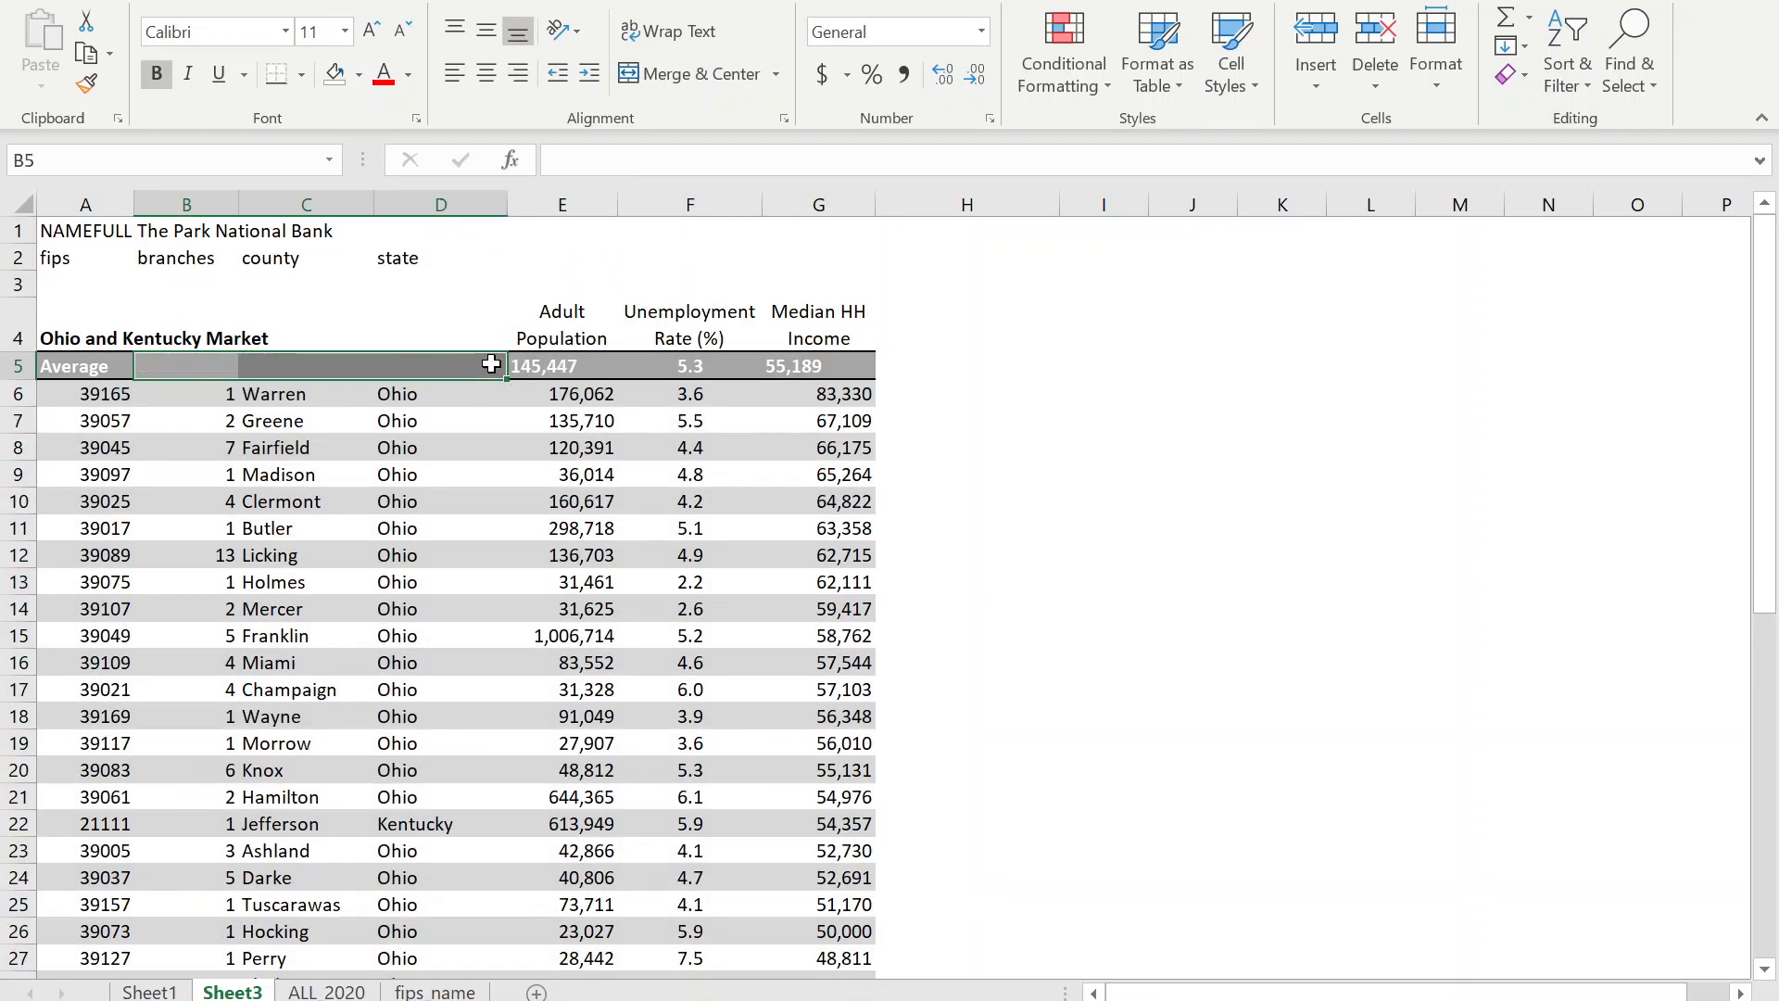
# Set the font color of the header and average rows in A4:G5 to black.
pyautogui.moveTo(74, 339); pyautogui.dragTo(808, 367)
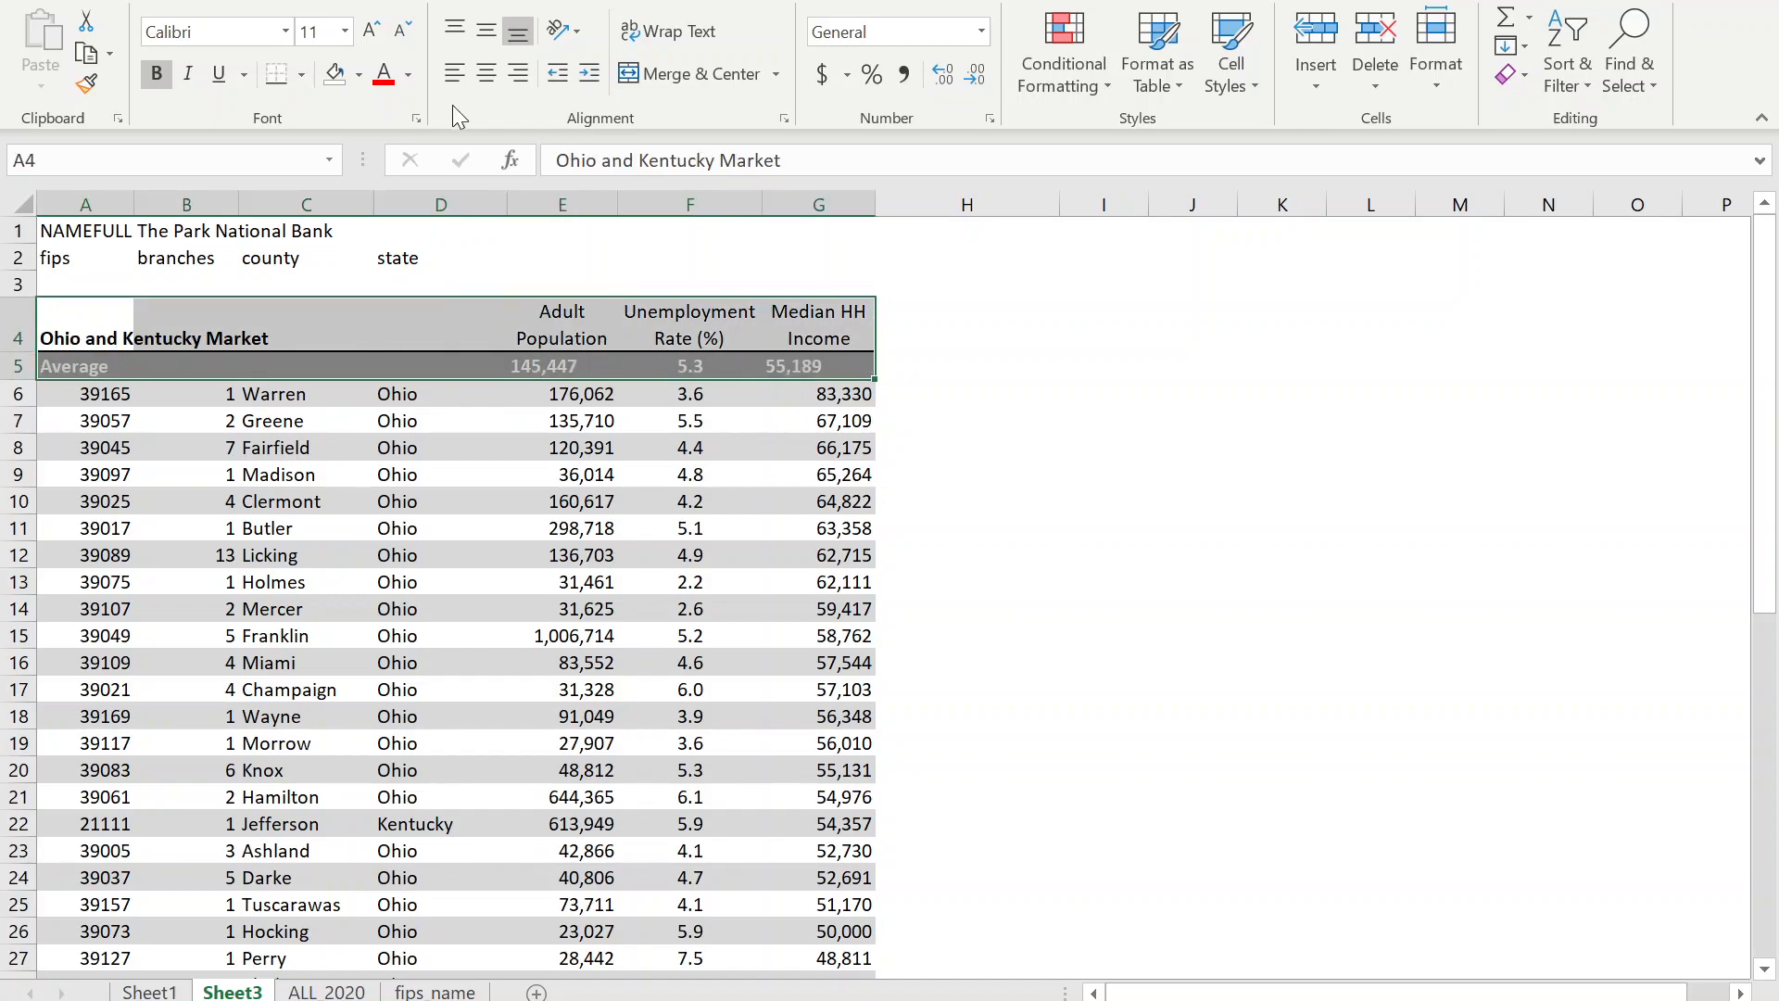
pyautogui.click(408, 75)
pyautogui.click(404, 163)
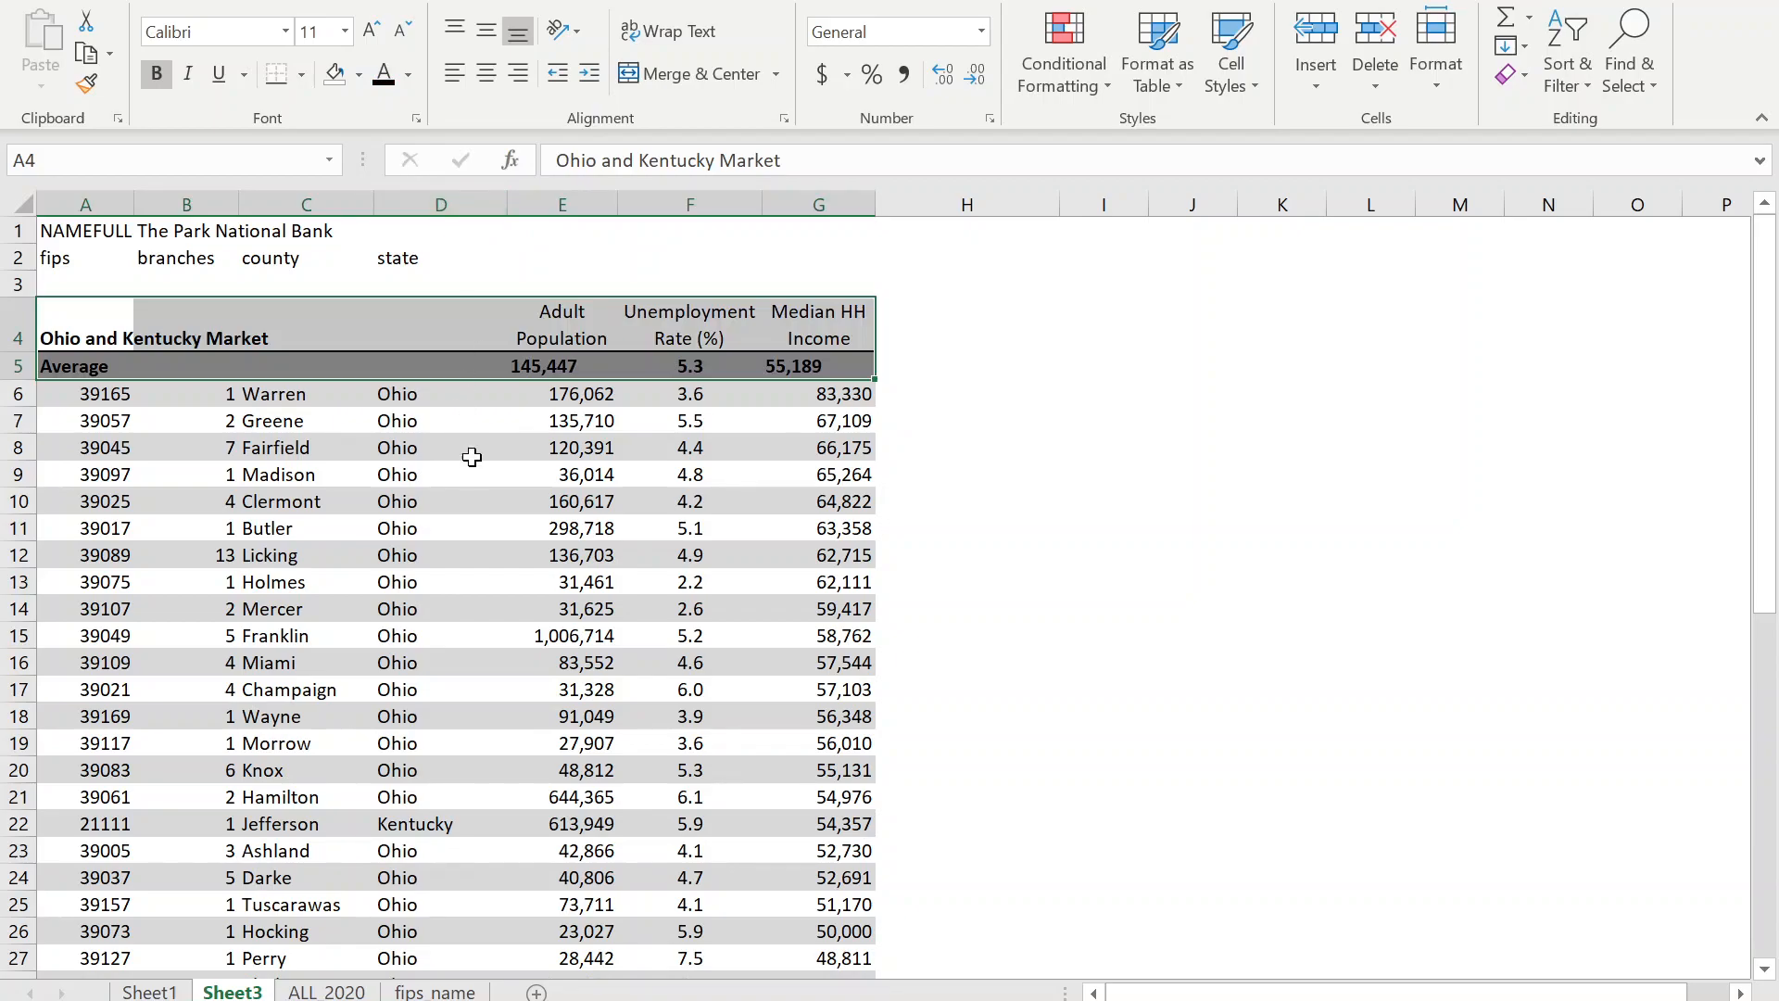
# Format the Carolinas data in A38:G46 as a table with headers, in the same gray banded Medium style.
pyautogui.scroll(-5, 463, 468)
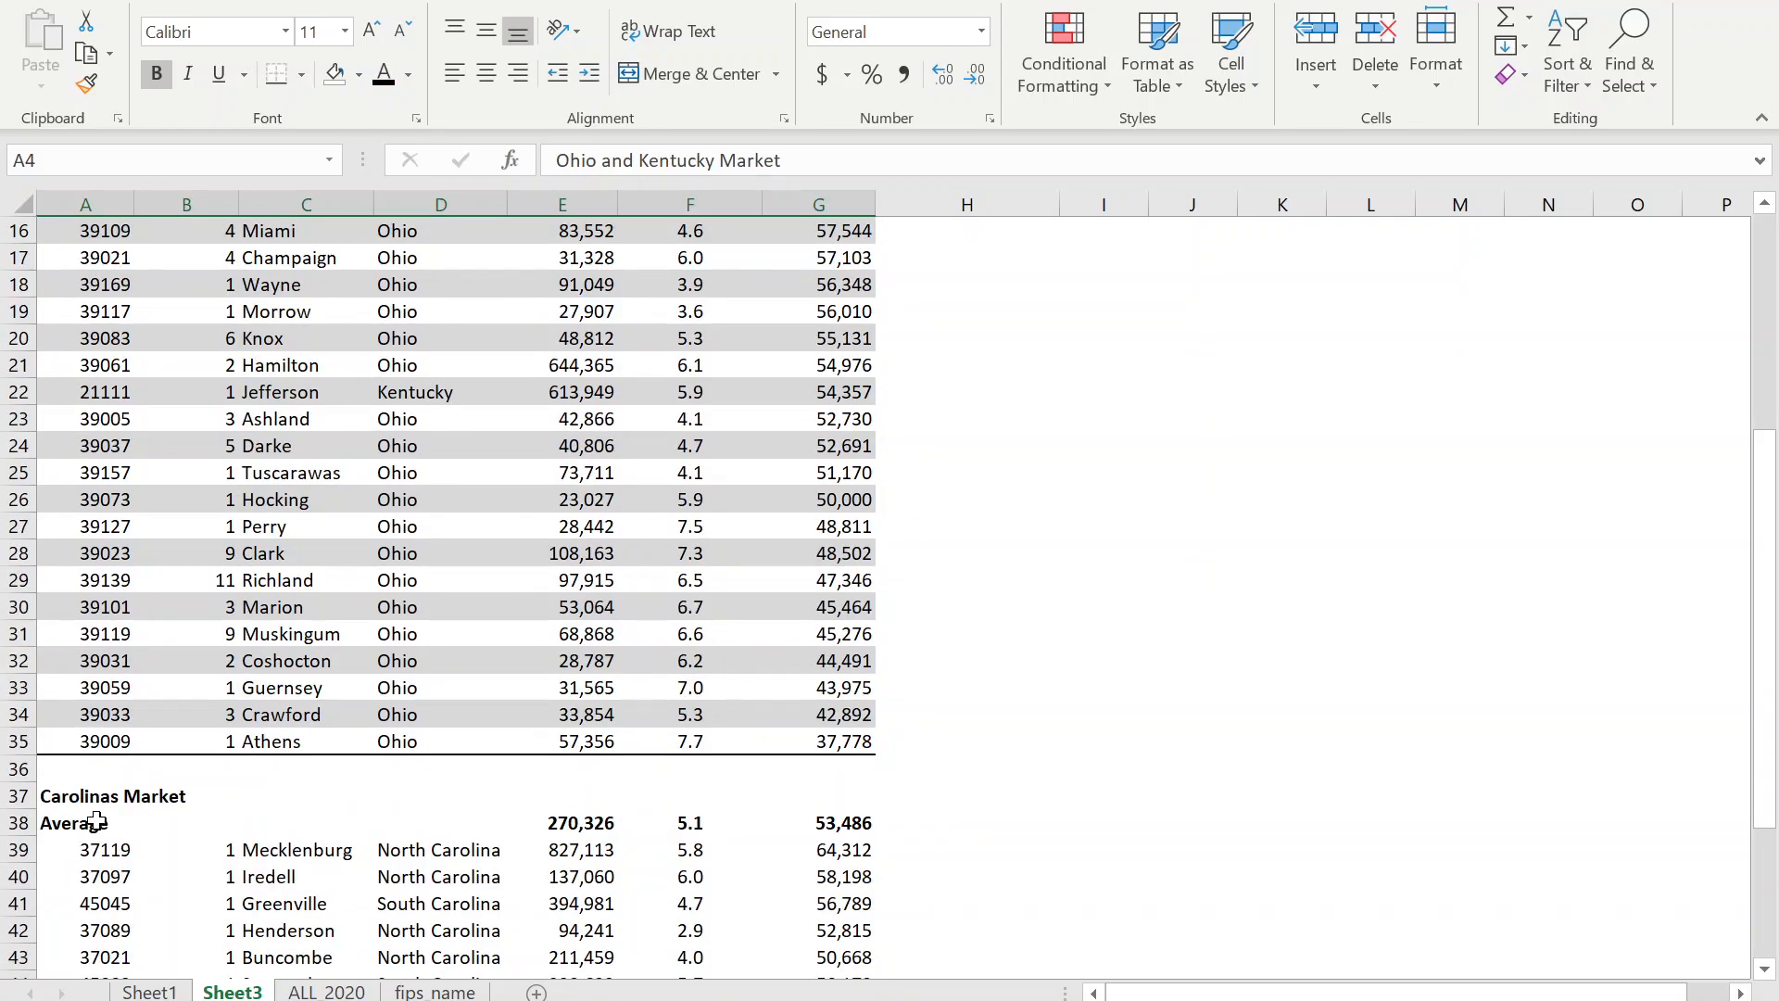
pyautogui.click(86, 822)
pyautogui.scroll(-3, 845, 781)
pyautogui.keyDown('shift'); pyautogui.click(845, 799); pyautogui.keyUp('shift')
pyautogui.click(1171, 37)
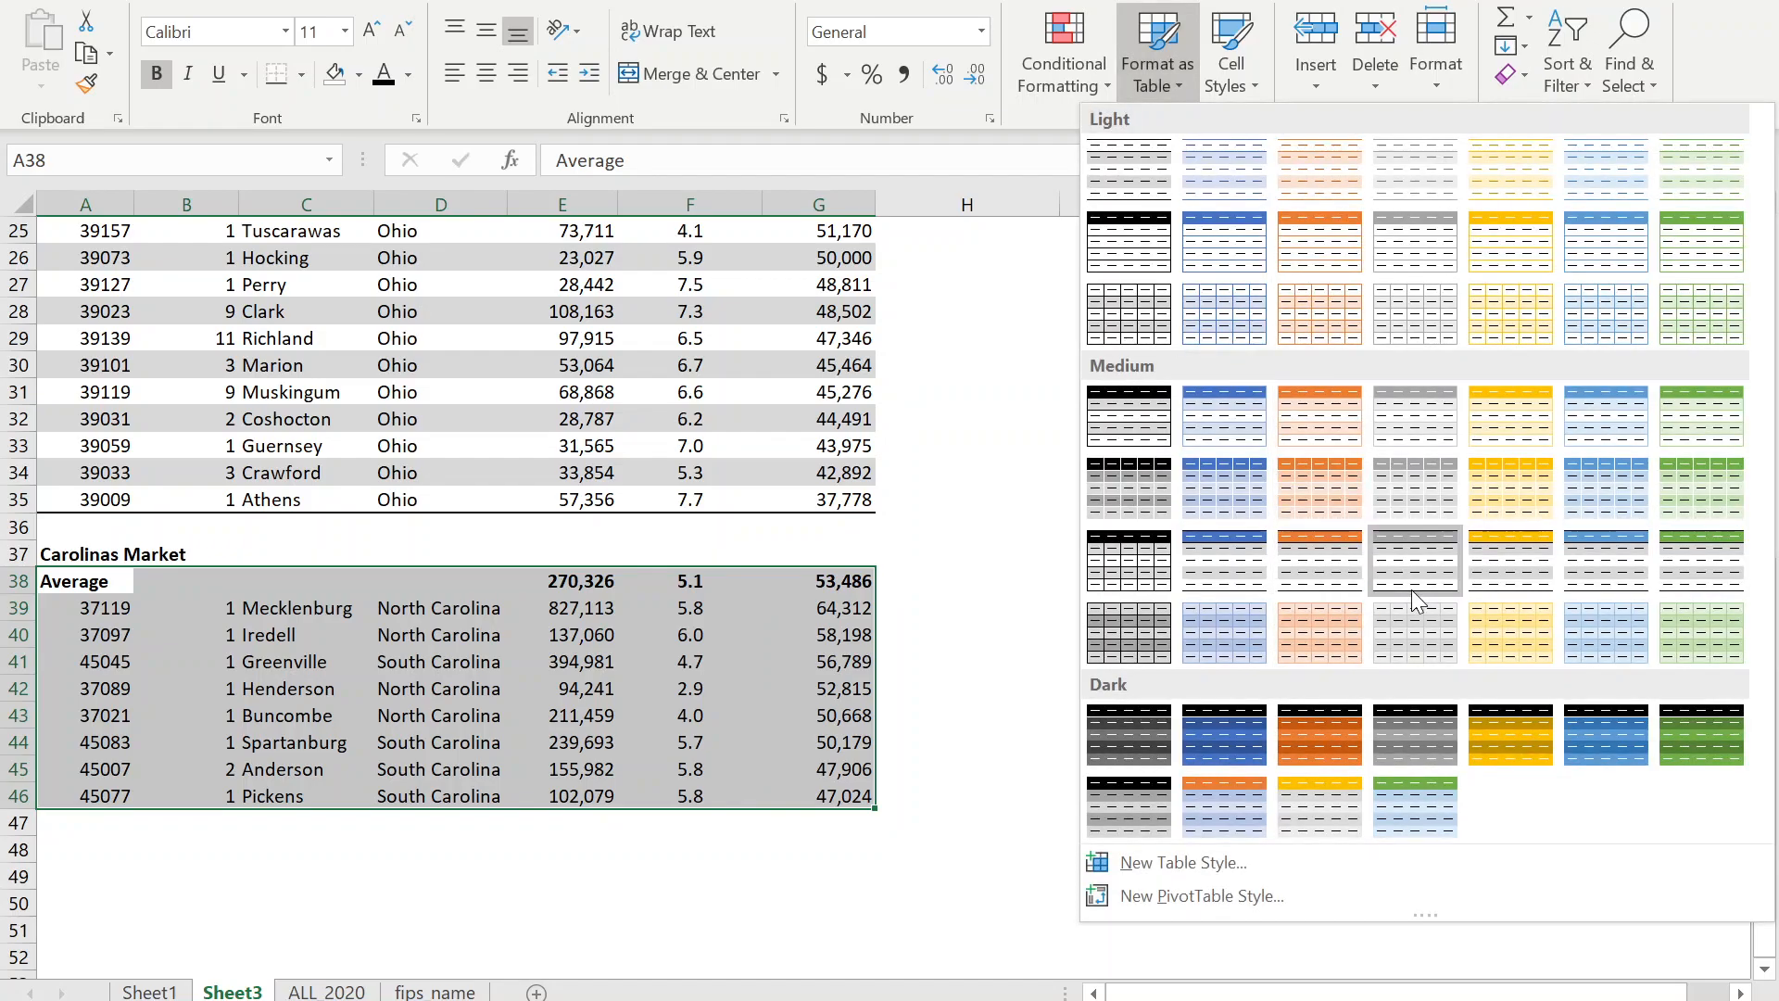
pyautogui.click(1415, 593)
pyautogui.click(1351, 423)
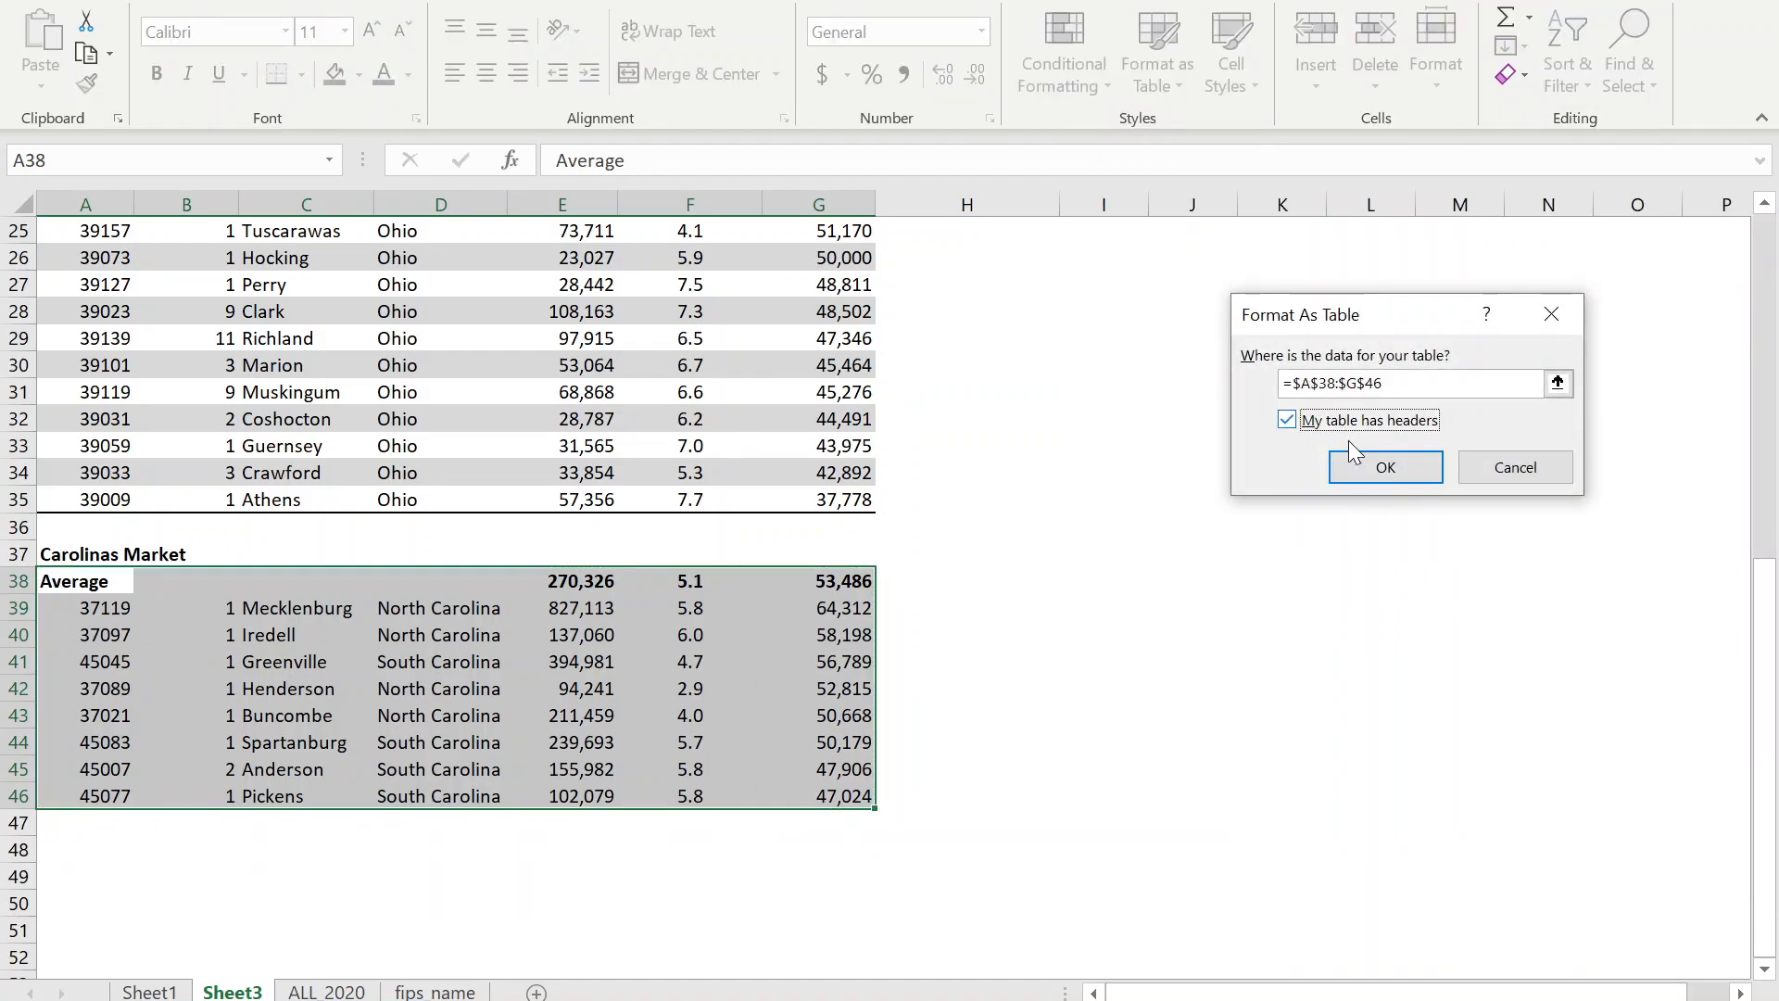
pyautogui.click(1371, 468)
pyautogui.click(848, 566)
# Turn the Carolinas table into a normal range without filter buttons and clear the placeholder headers in B38:D38.
pyautogui.moveTo(176, 581); pyautogui.dragTo(420, 581)
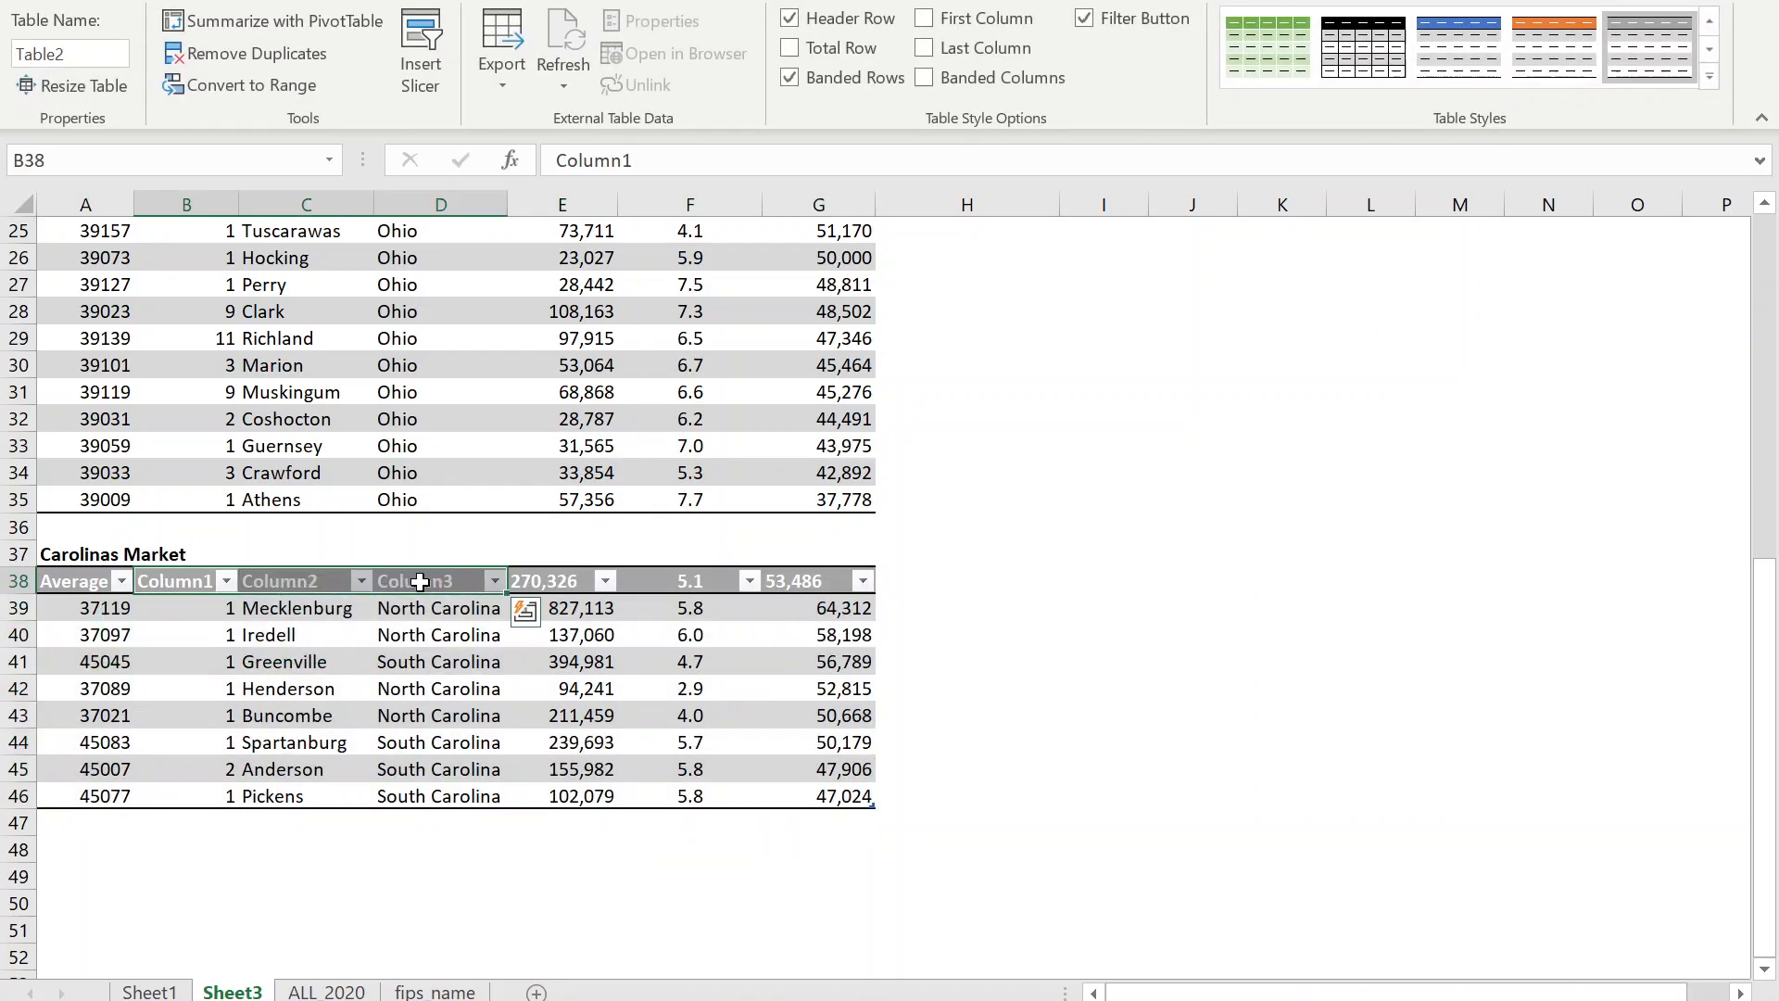
pyautogui.hotkey('ctrl', 'shift', 'l')
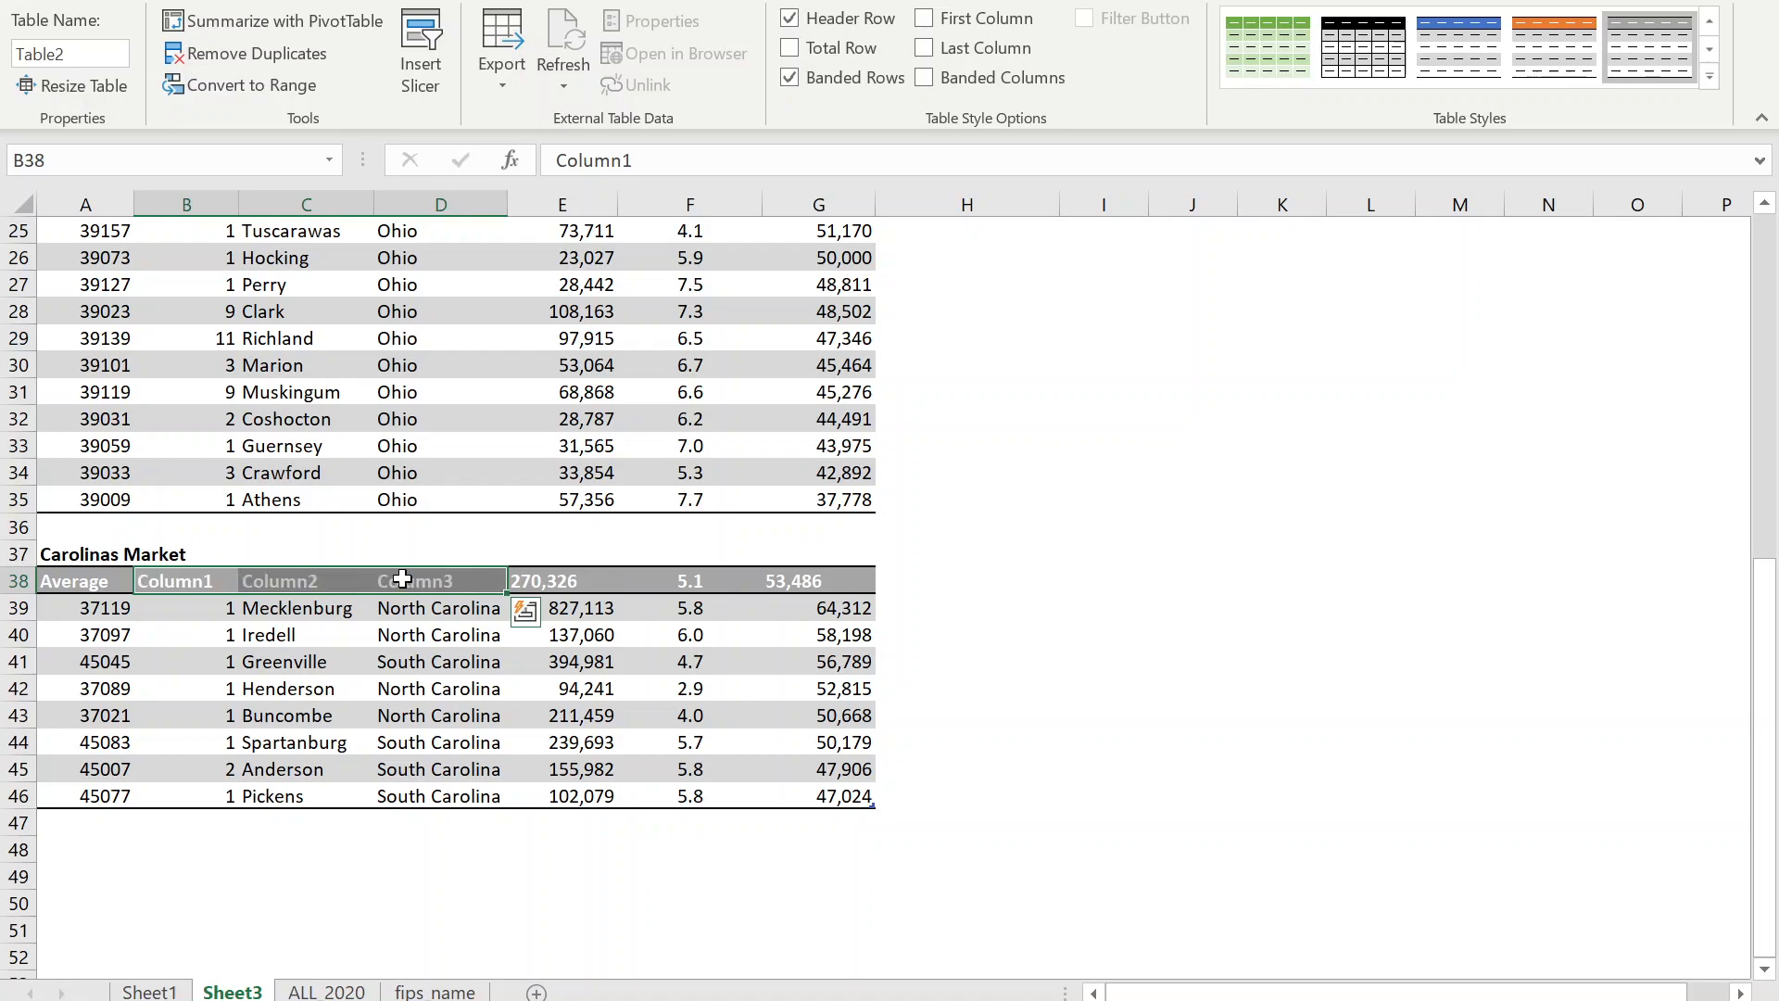
pyautogui.click(240, 85)
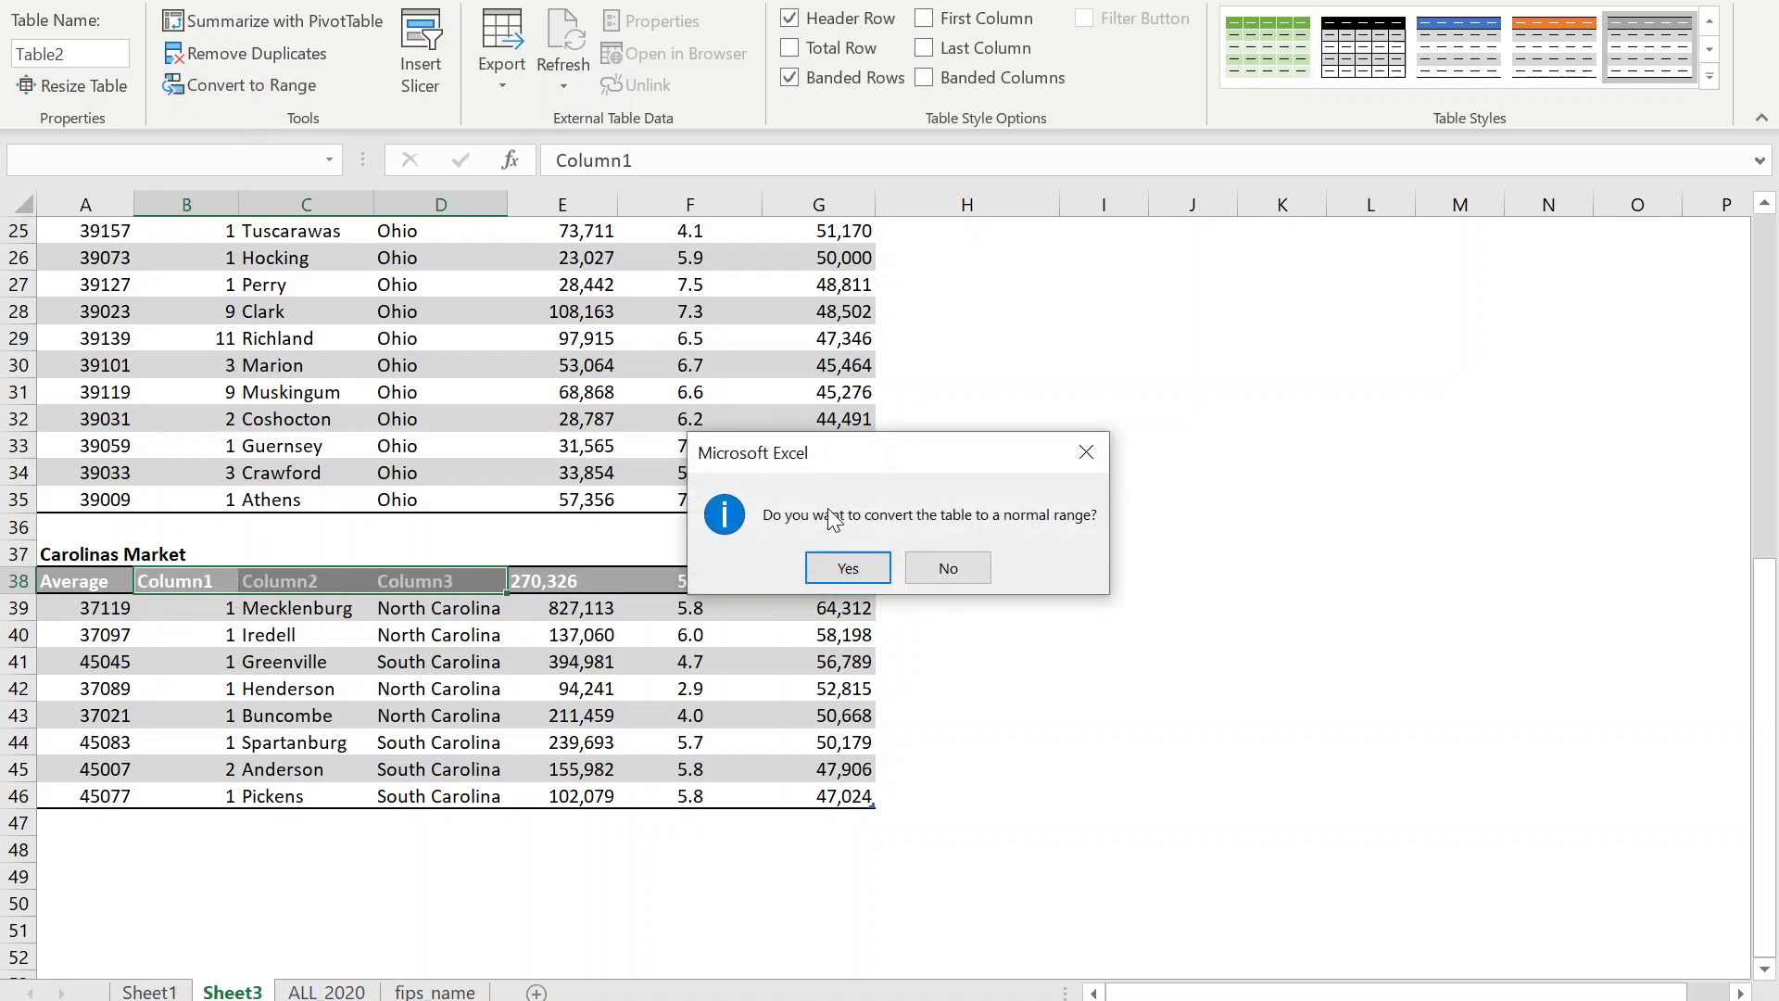
pyautogui.click(853, 567)
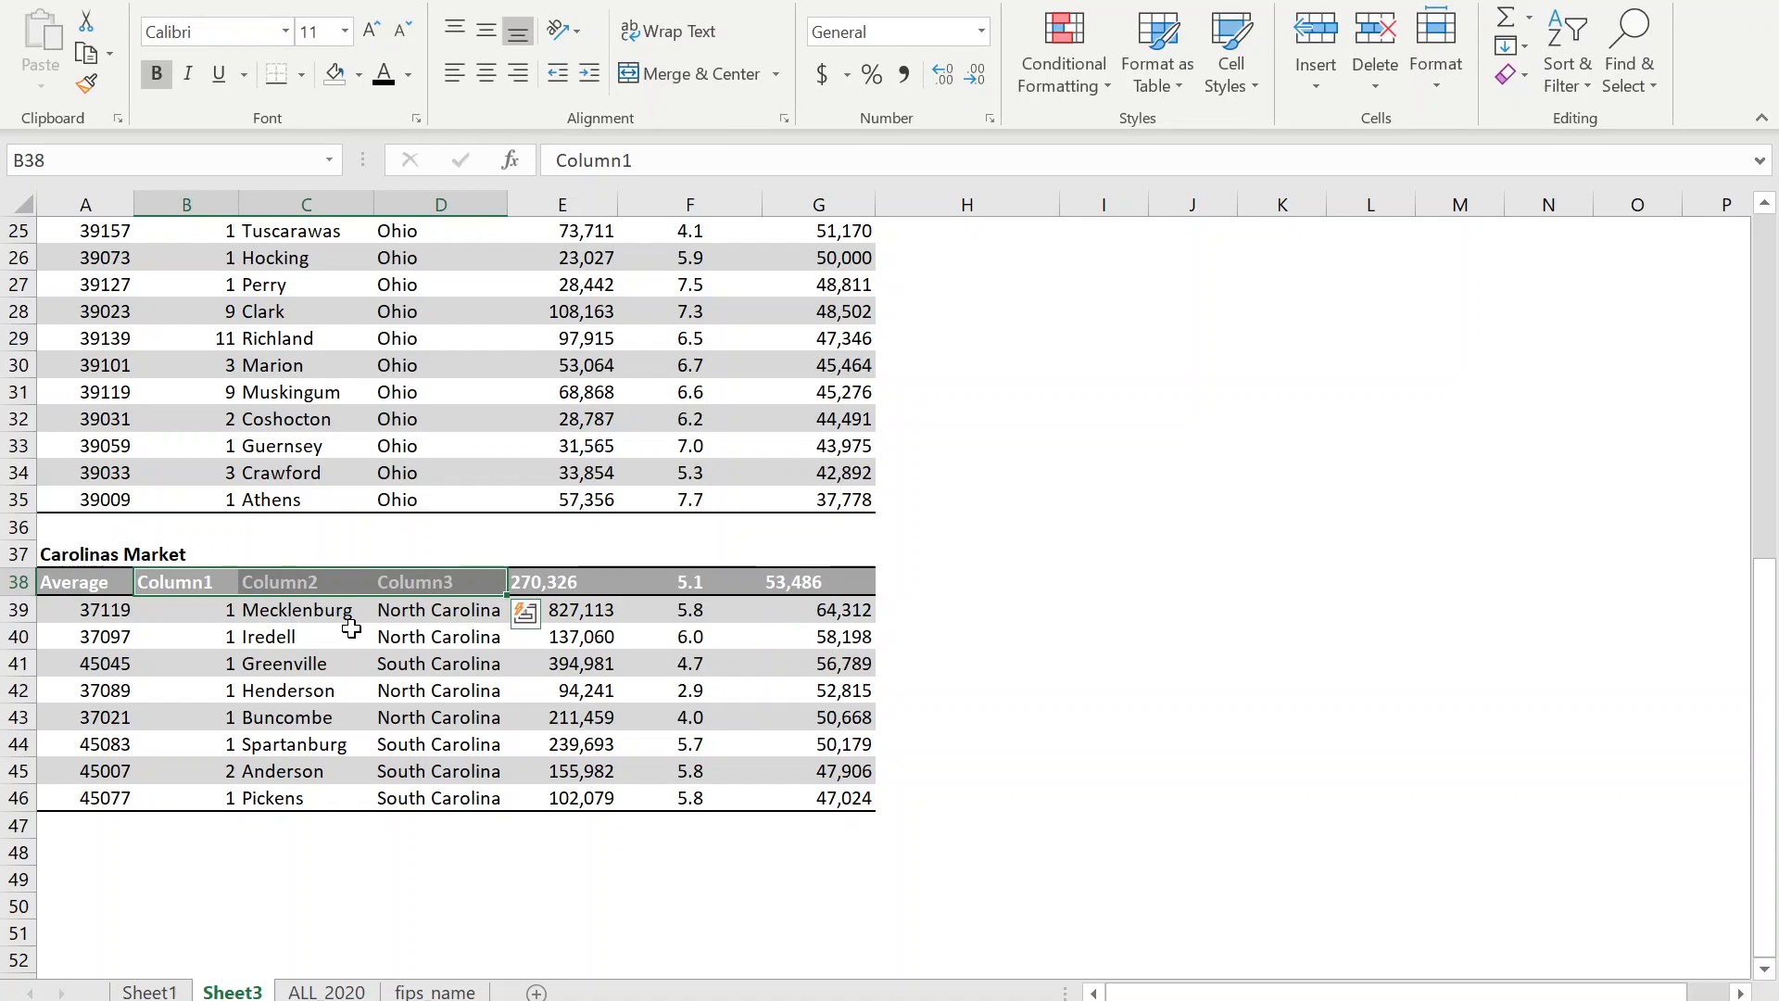
# Set the text of the Carolinas block A37:G46 to black and change the whole sheet's font to Times New Roman.
pyautogui.moveTo(60, 556); pyautogui.dragTo(853, 796)
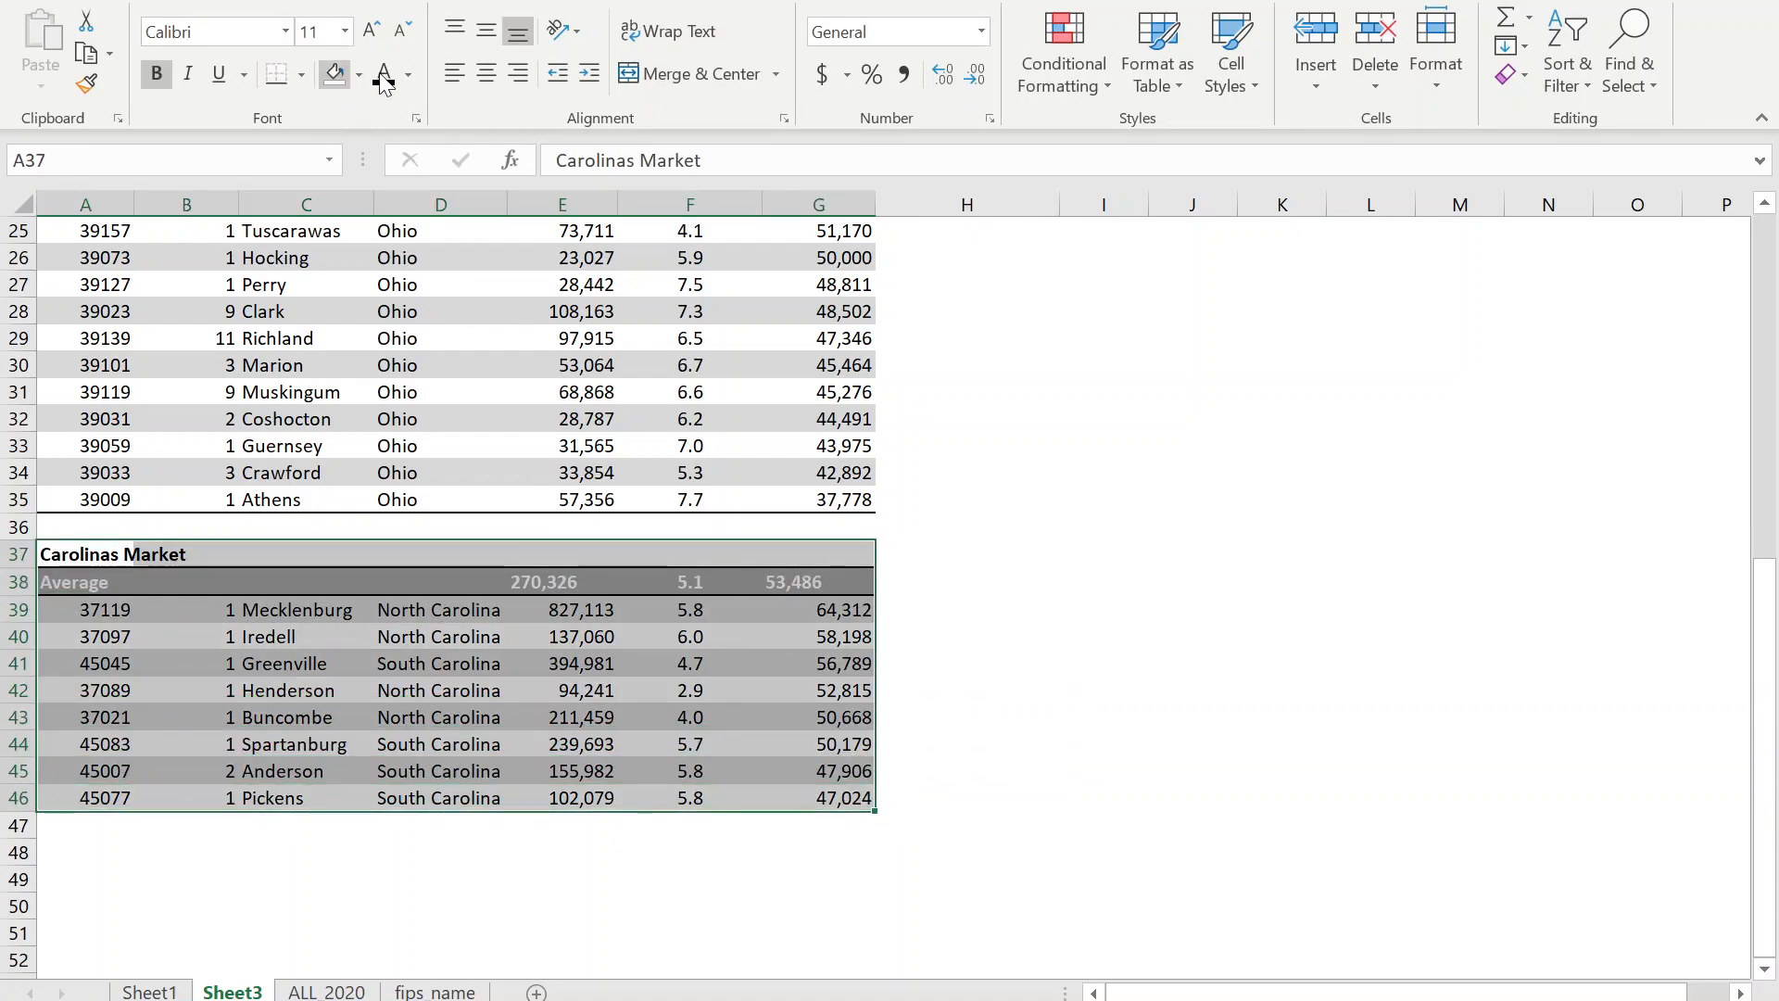
pyautogui.hotkey('ctrl', 'a')
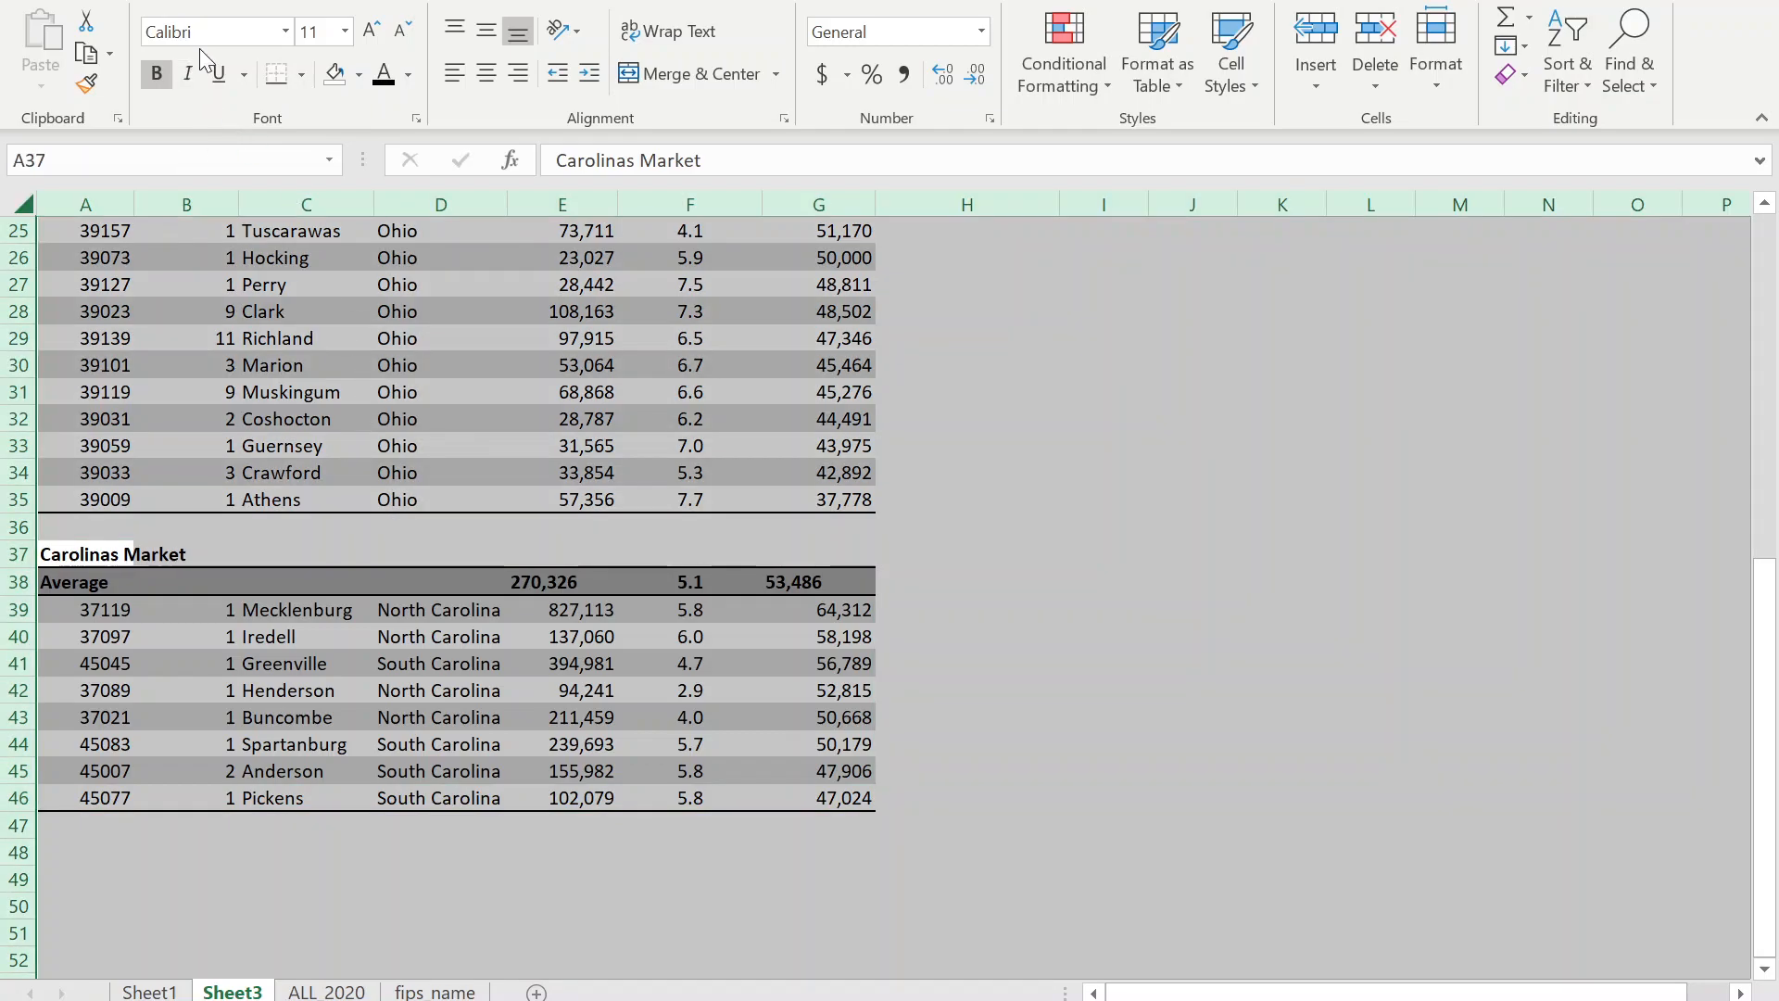
pyautogui.write('Times New Roman')
pyautogui.press('Return')
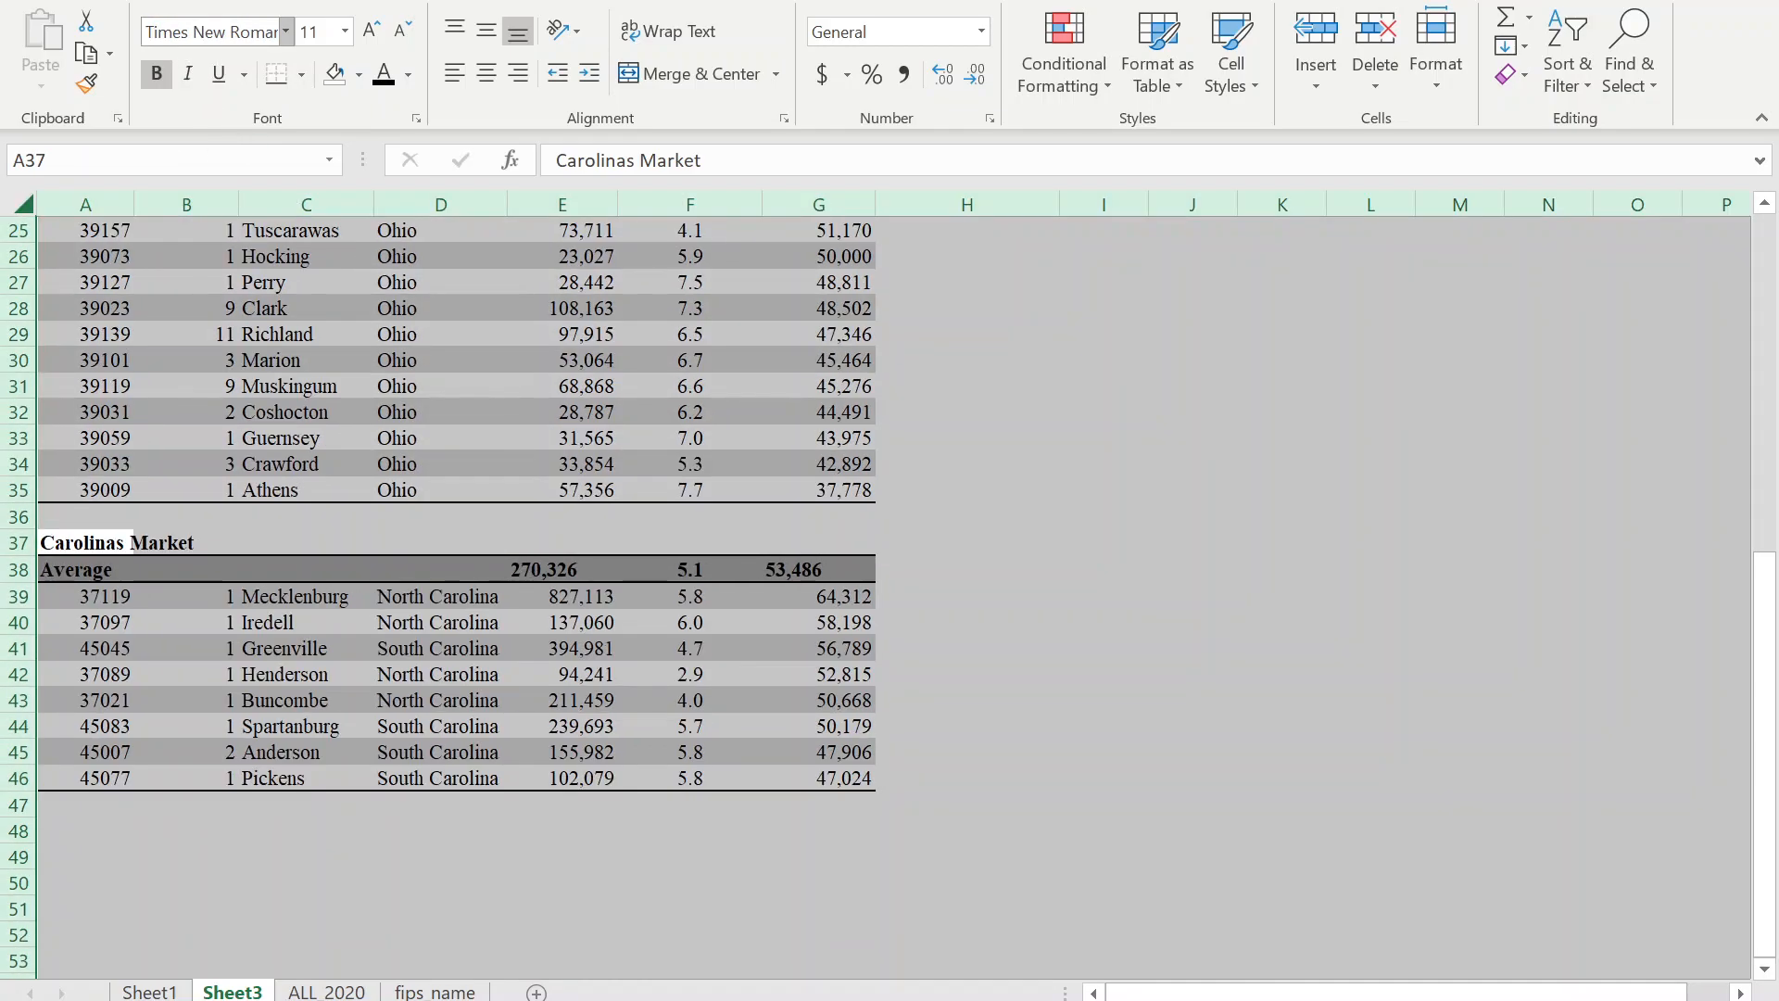
pyautogui.click(351, 488)
# Move the branches column between the state and Adult Population columns.
pyautogui.scroll(8, 351, 488)
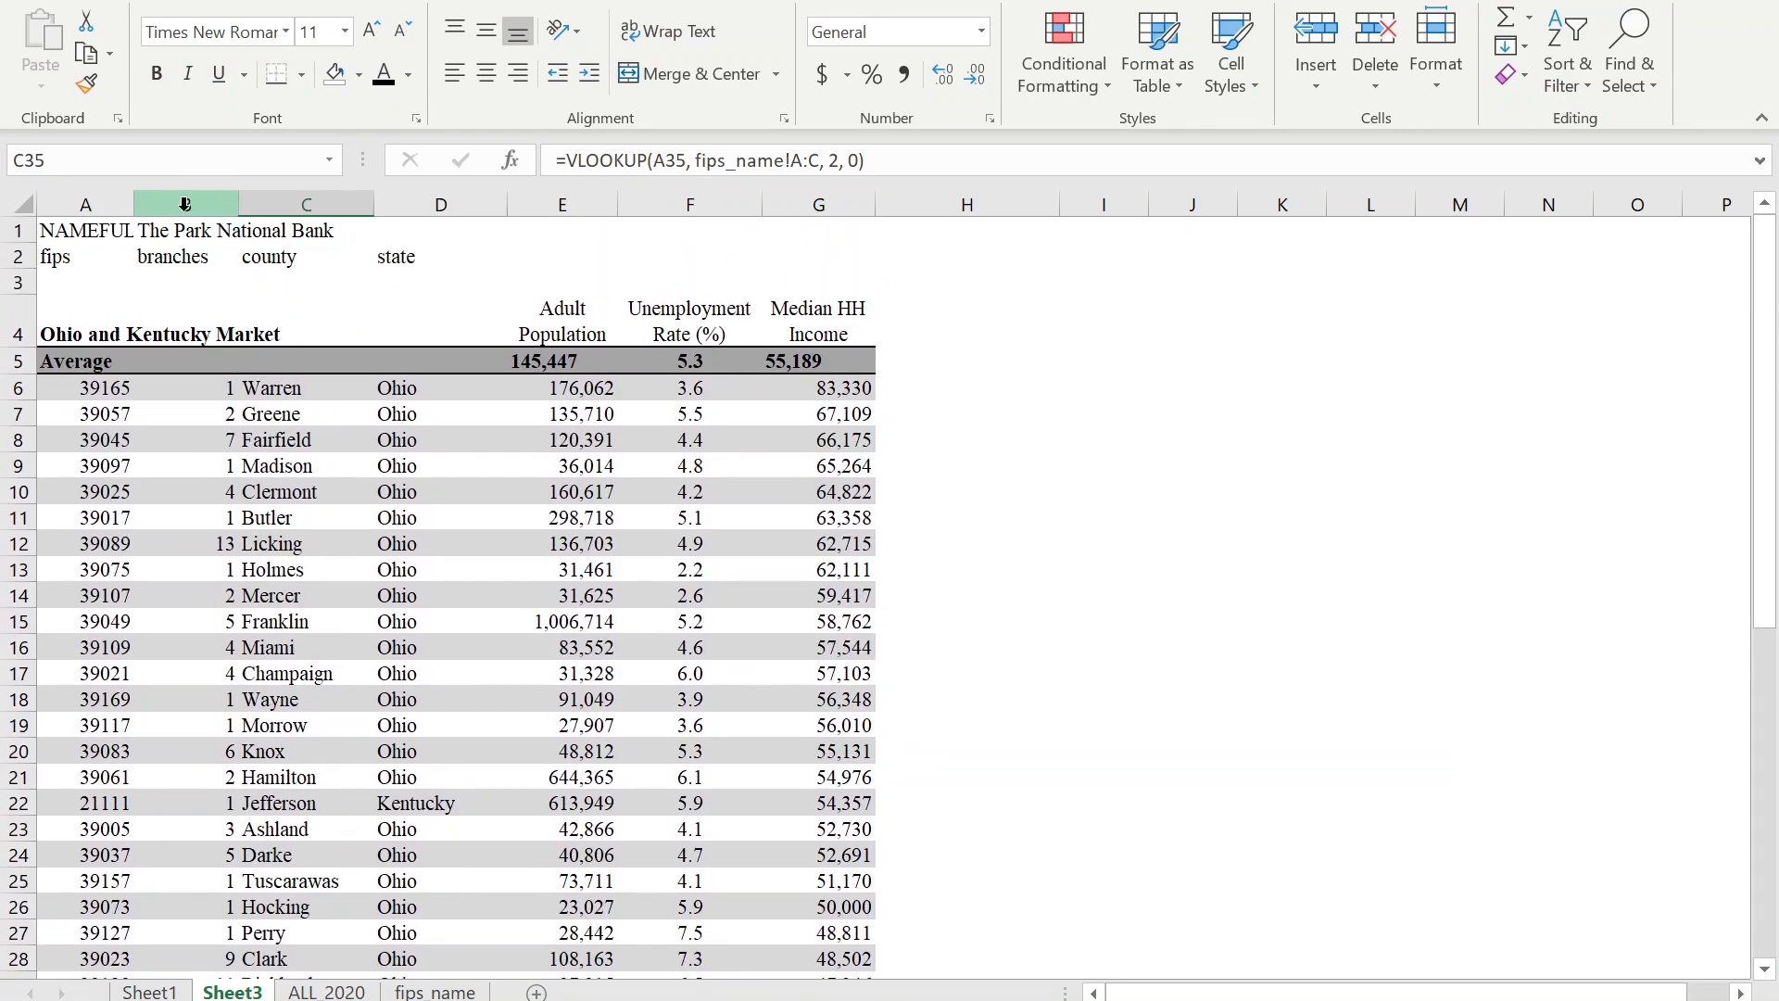
pyautogui.click(185, 204)
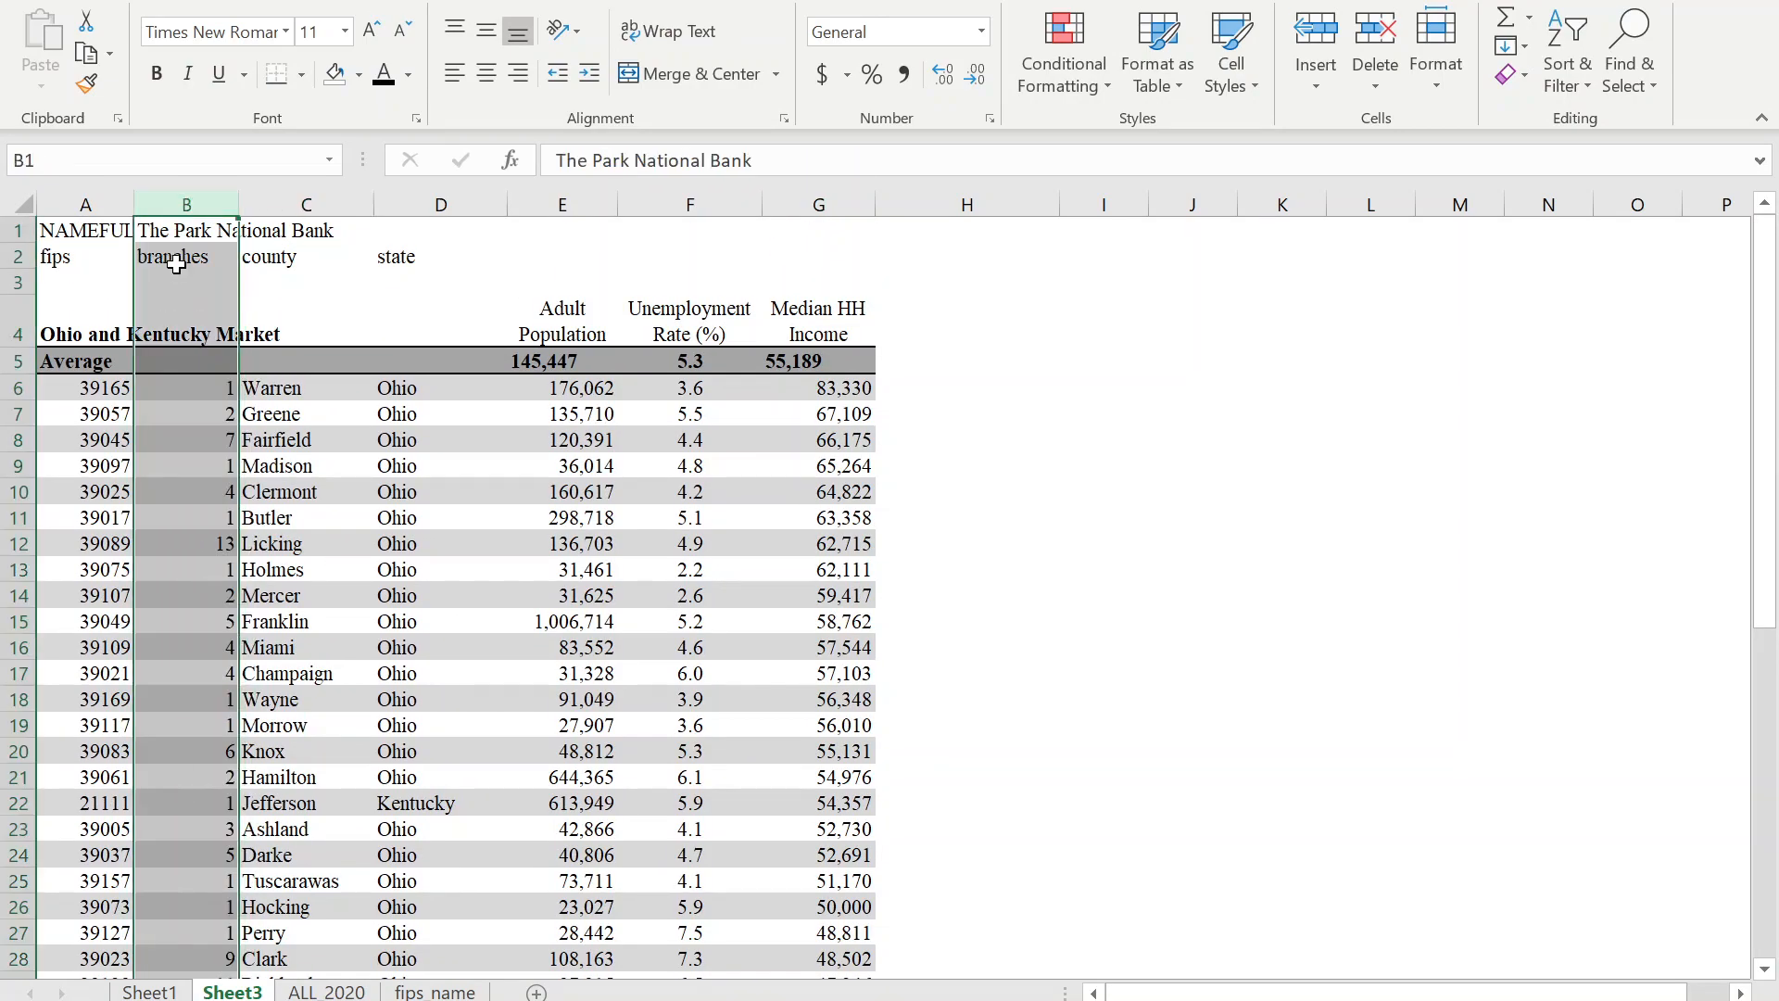
pyautogui.rightClick(190, 202)
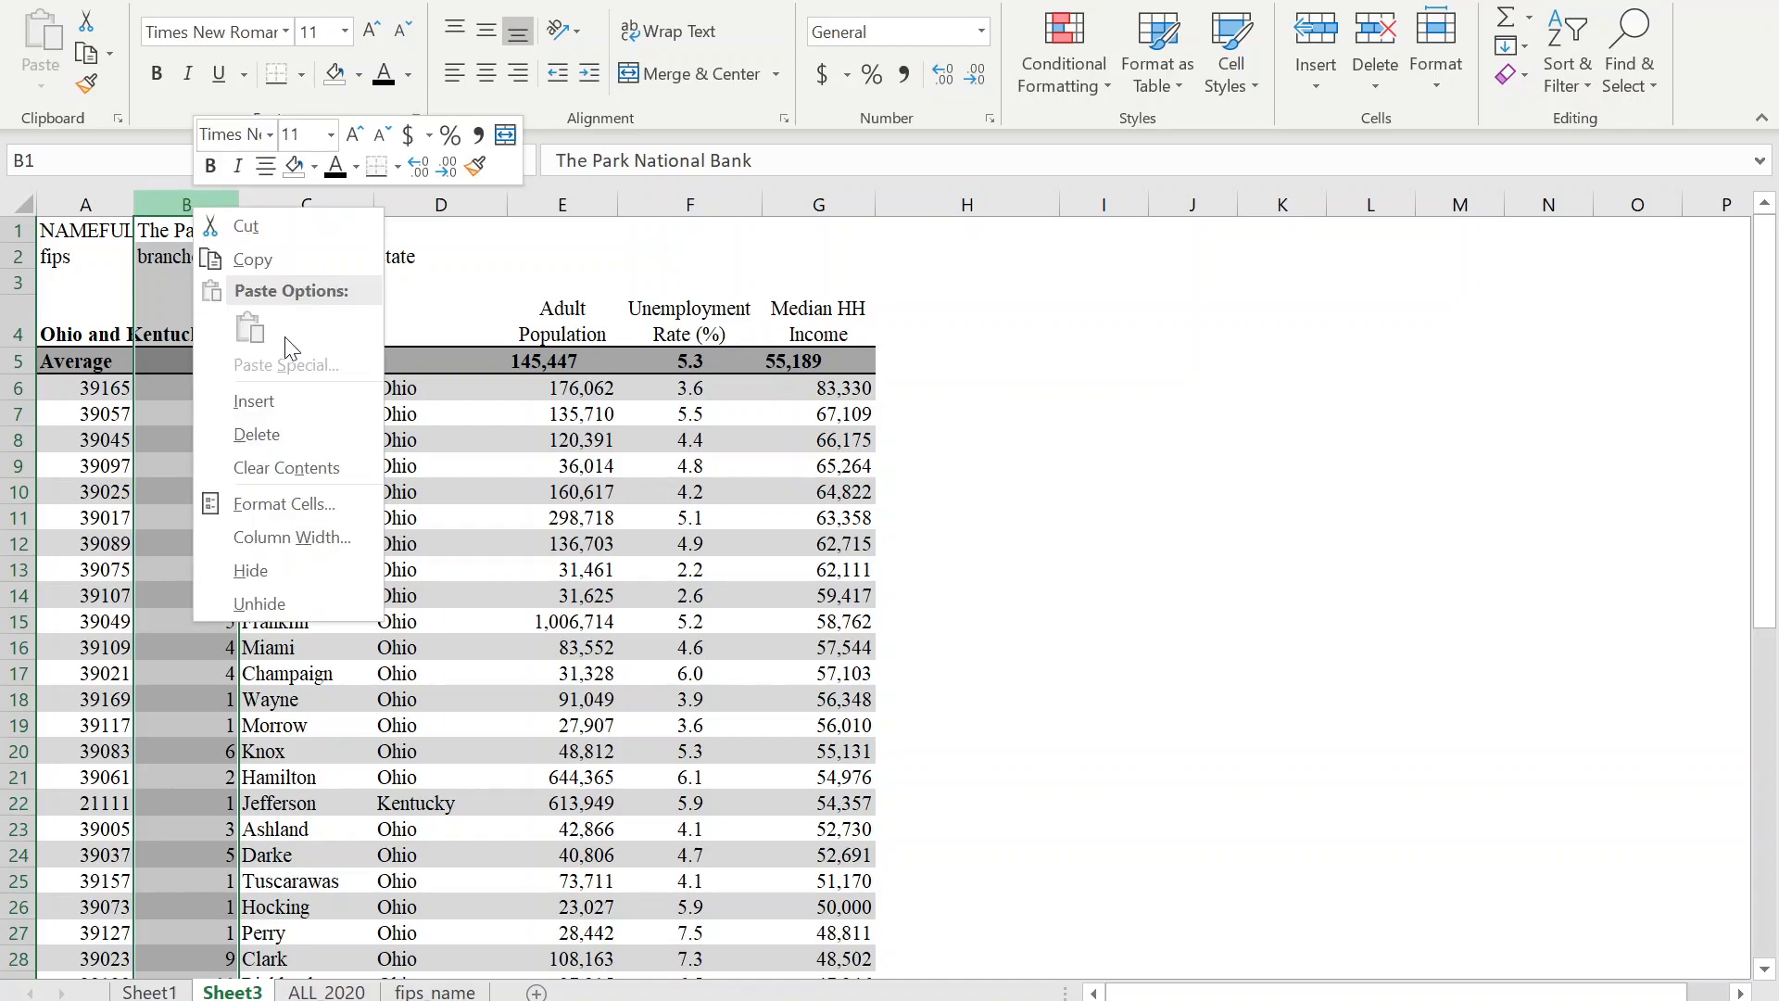
pyautogui.click(249, 228)
pyautogui.click(542, 199)
pyautogui.rightClick(570, 205)
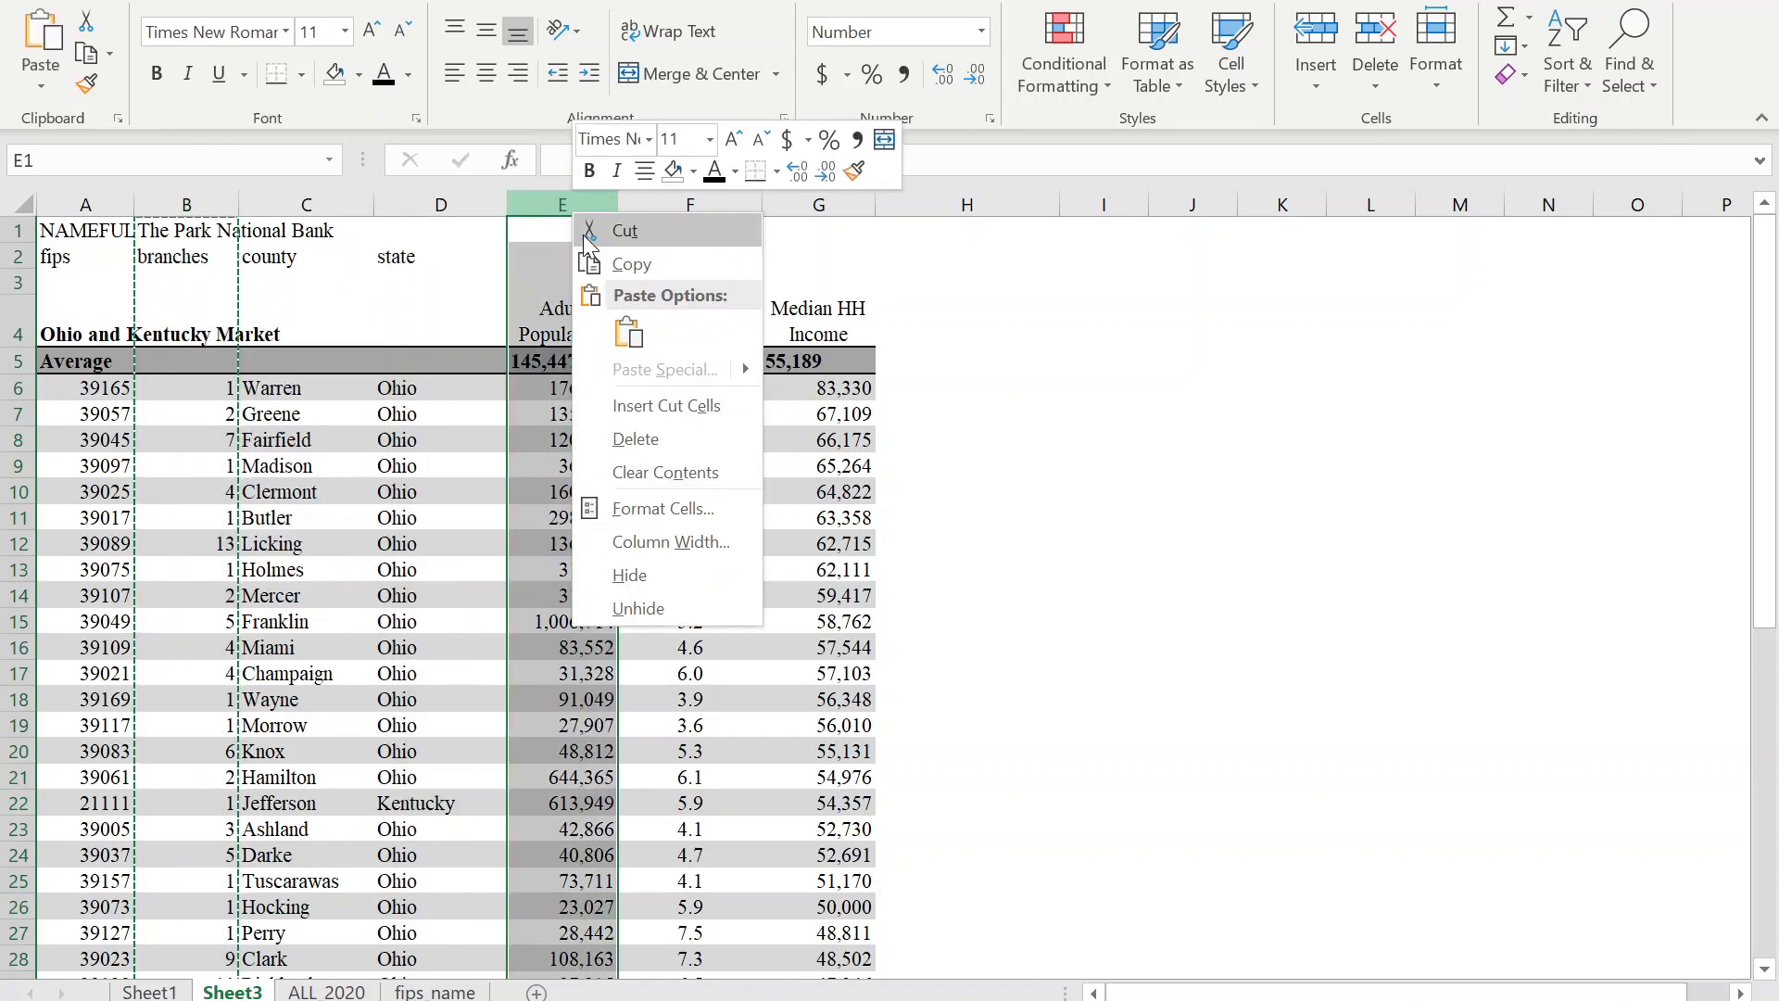
pyautogui.click(657, 412)
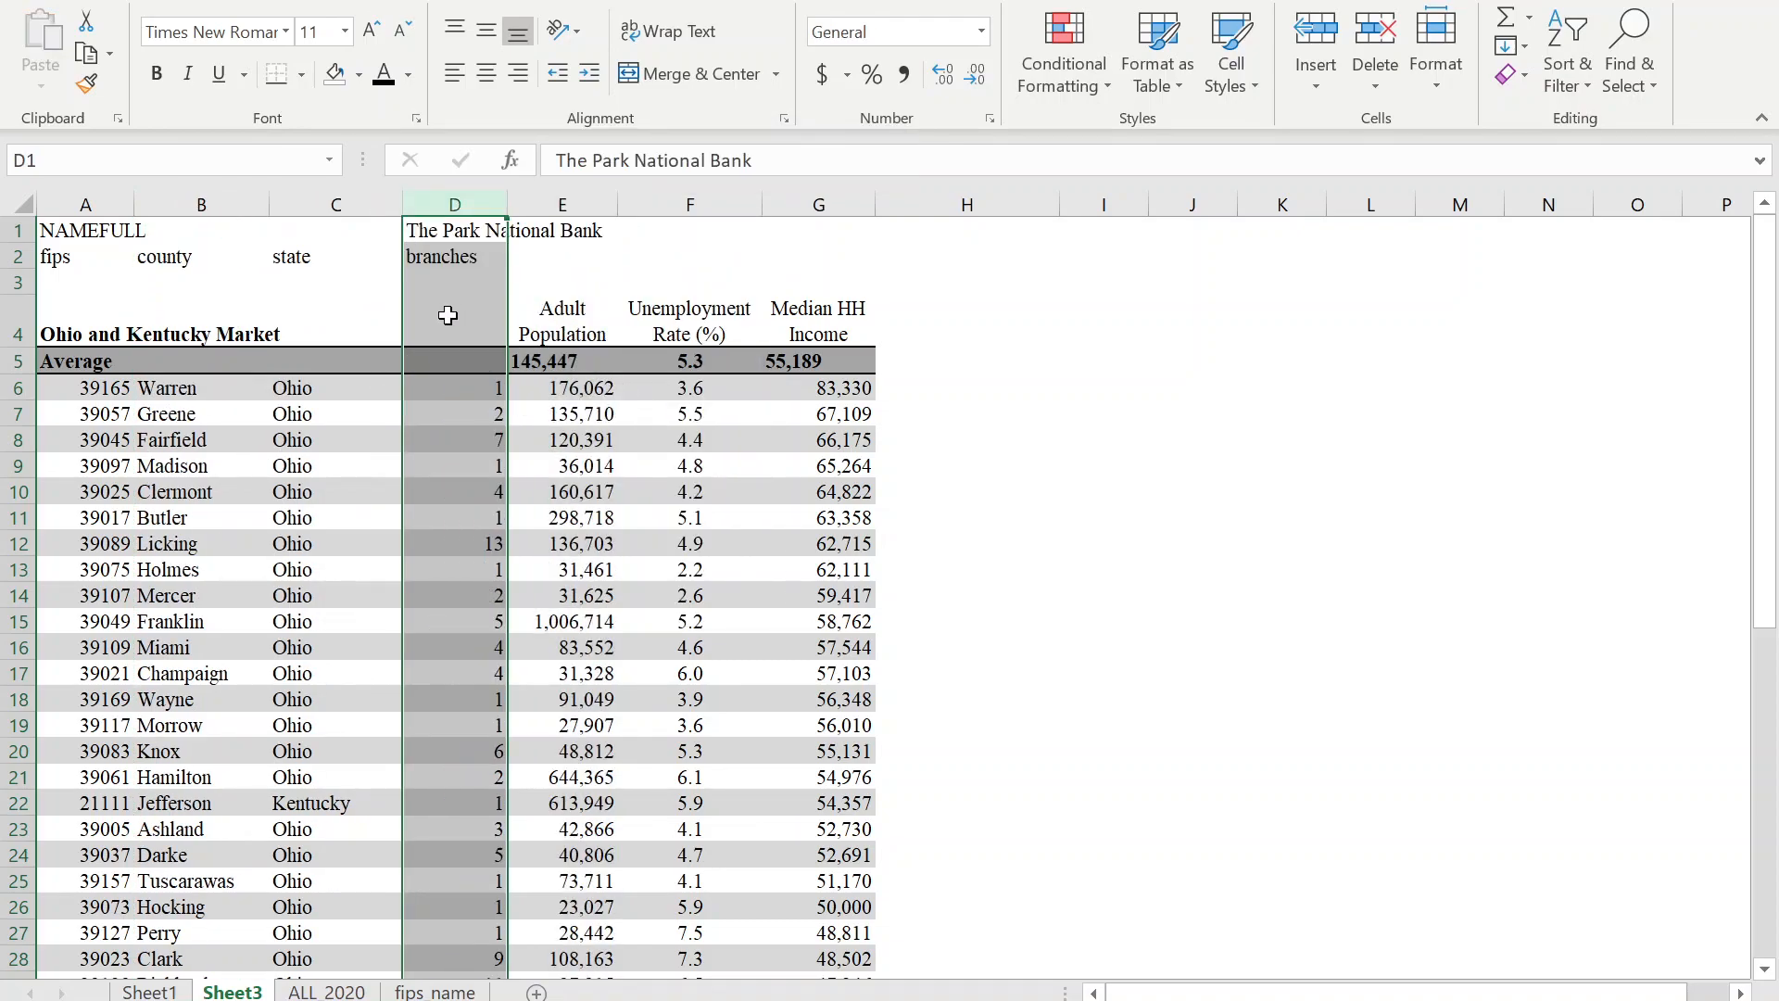
# Enter the header Branches in D4 above the branch counts.
pyautogui.click(442, 315)
pyautogui.write('Branch')
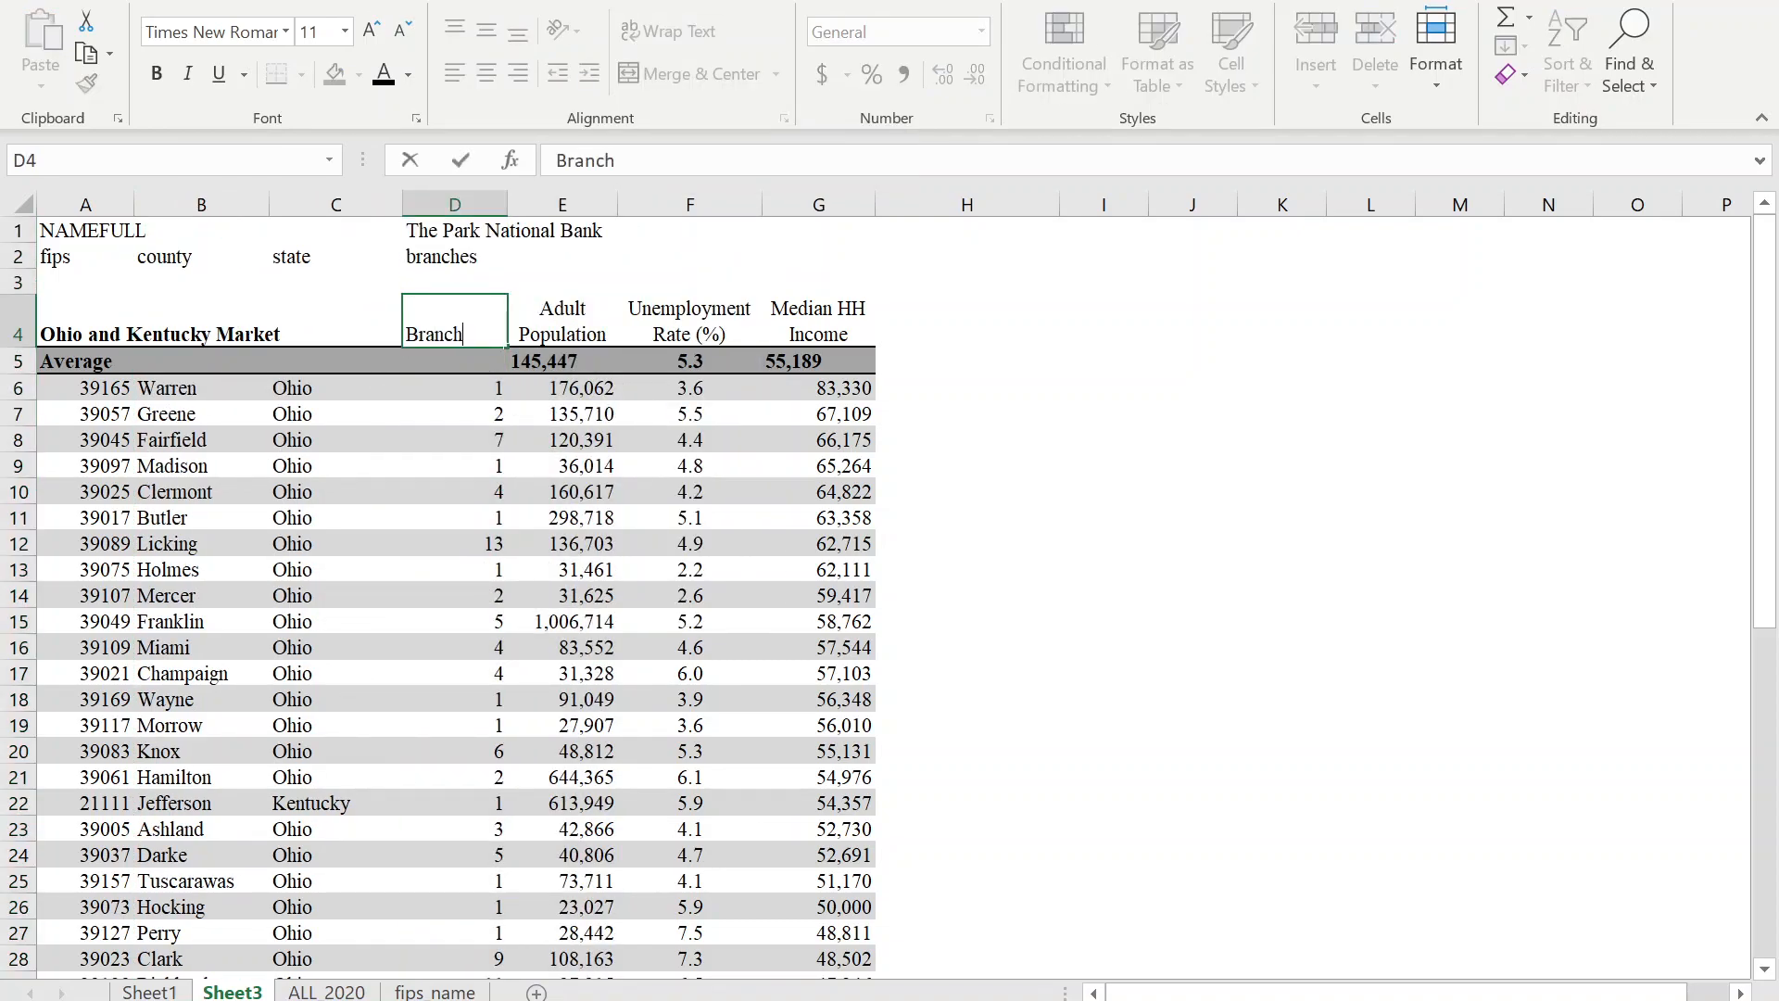
pyautogui.write('es')
pyautogui.press('Return')
# Right-align the branch counts in column D for both markets and increase their indent by three levels.
pyautogui.scroll(-11, 492, 731)
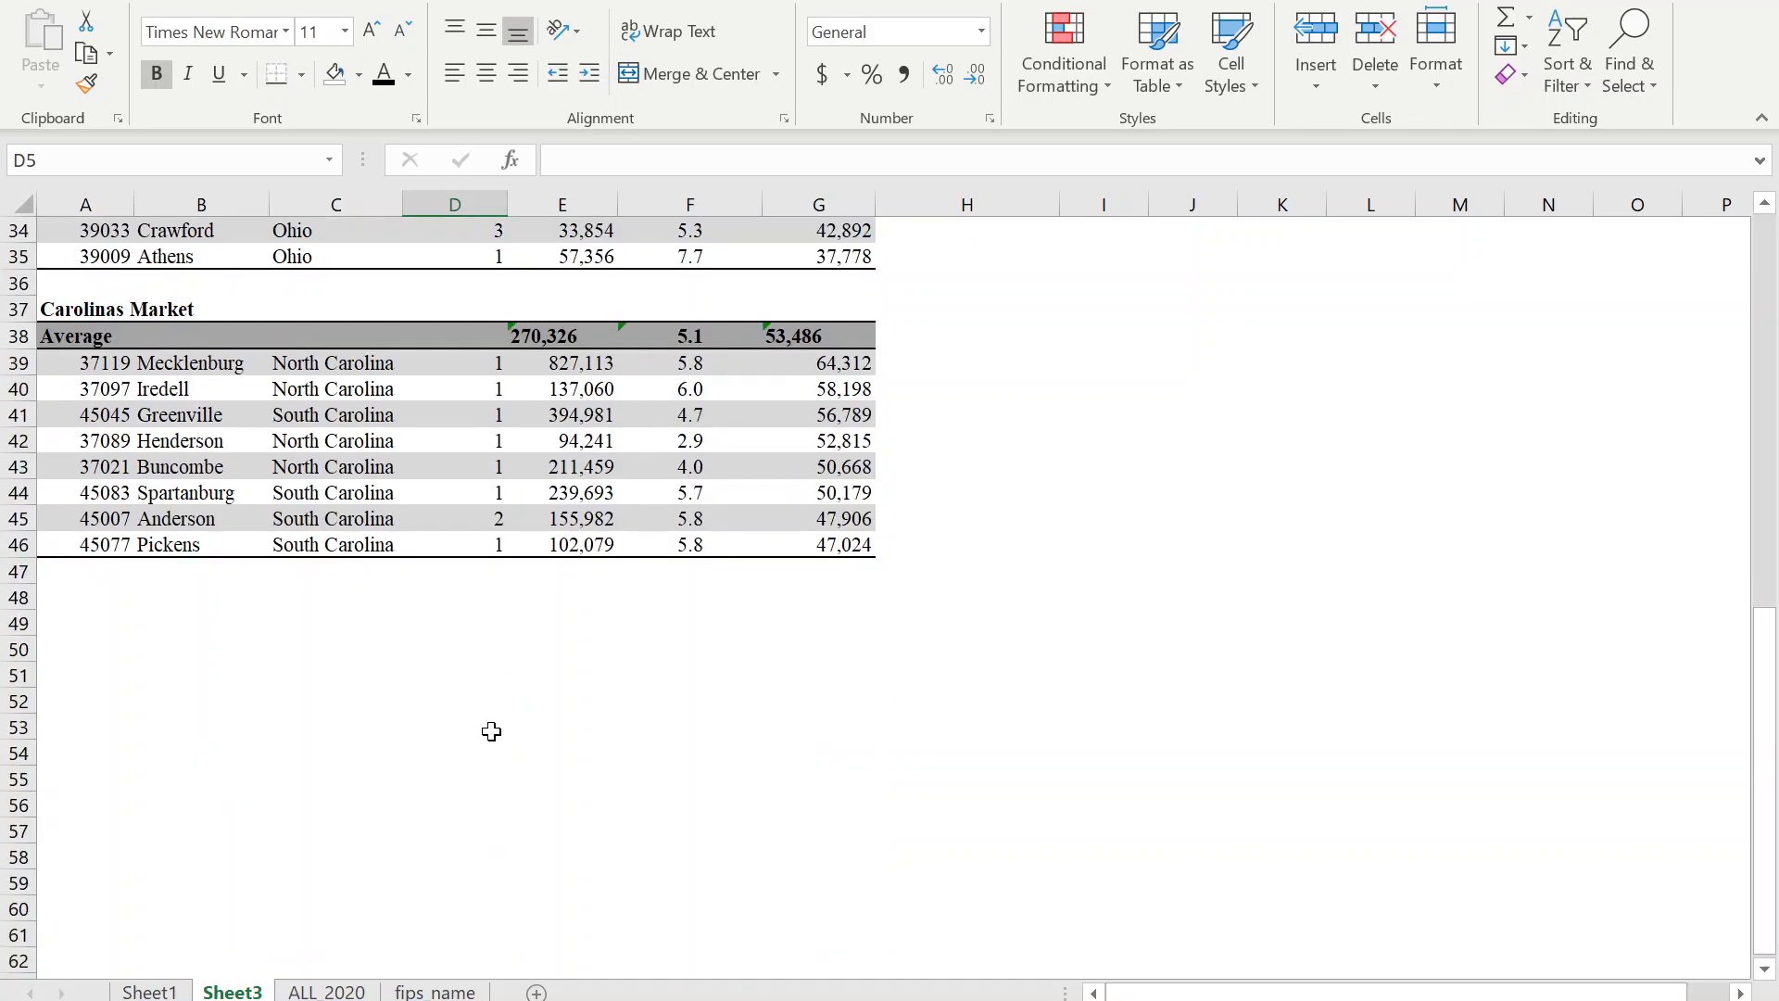
pyautogui.keyDown('shift'); pyautogui.click(483, 556); pyautogui.keyUp('shift')
pyautogui.scroll(11, 497, 623)
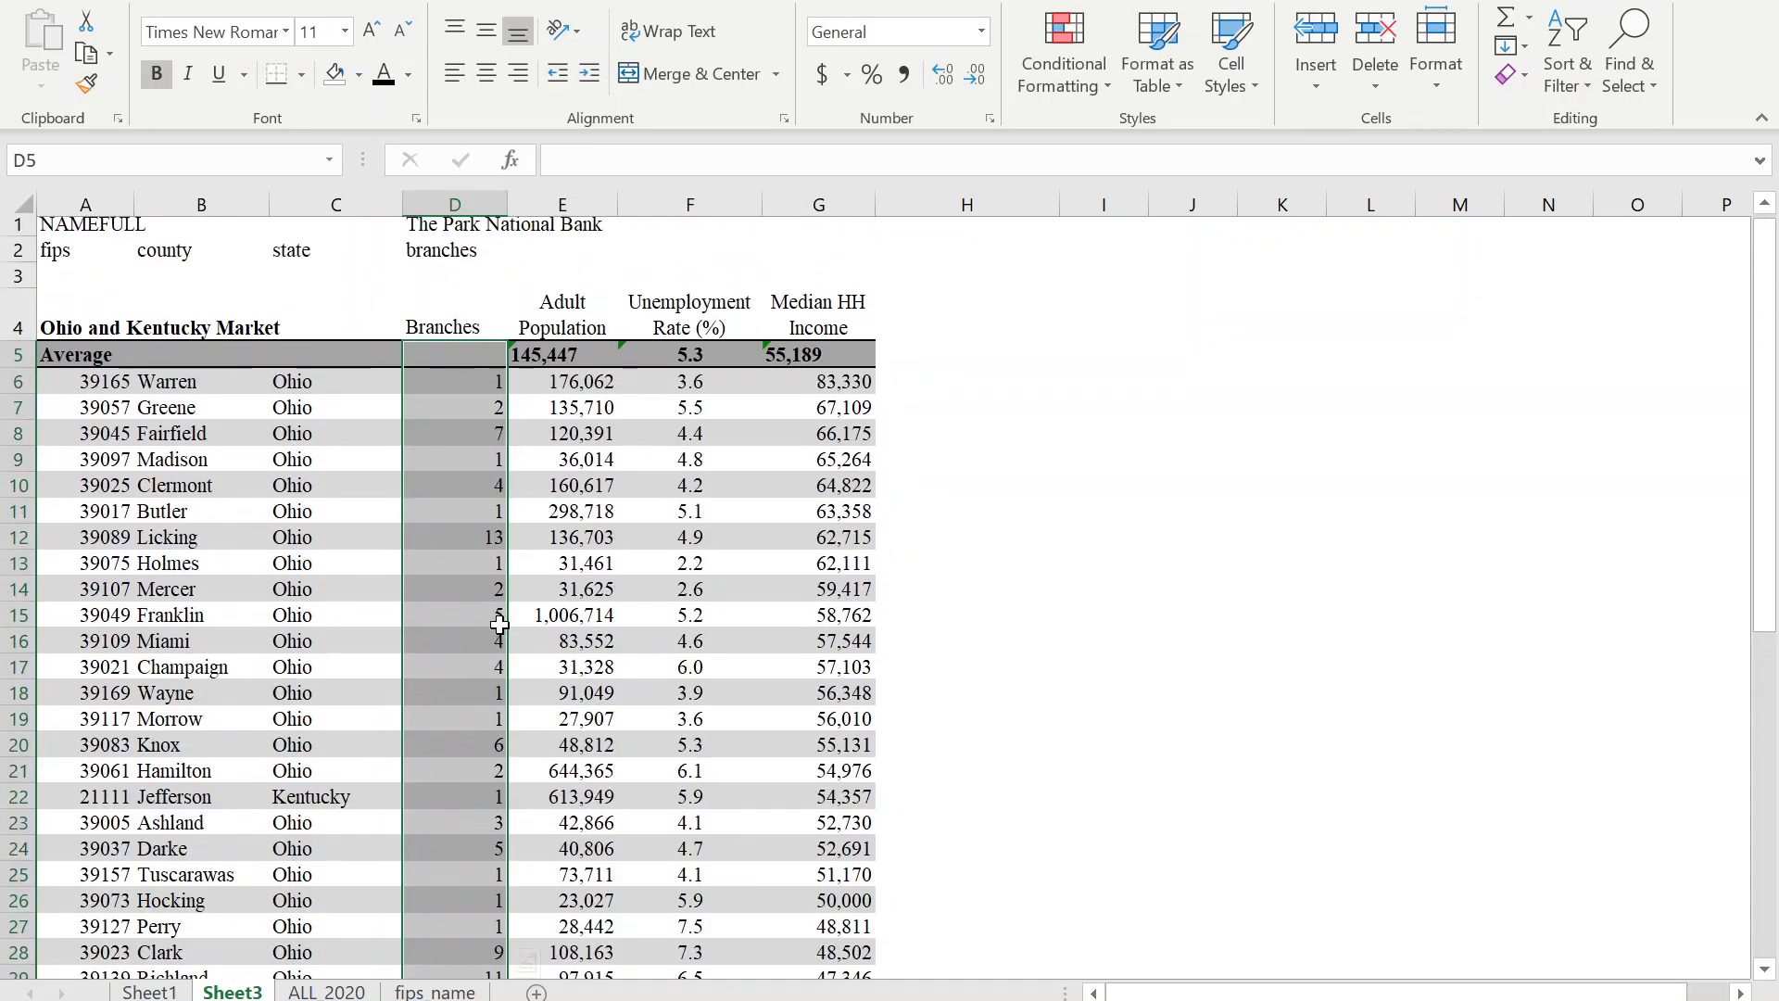
pyautogui.click(493, 76)
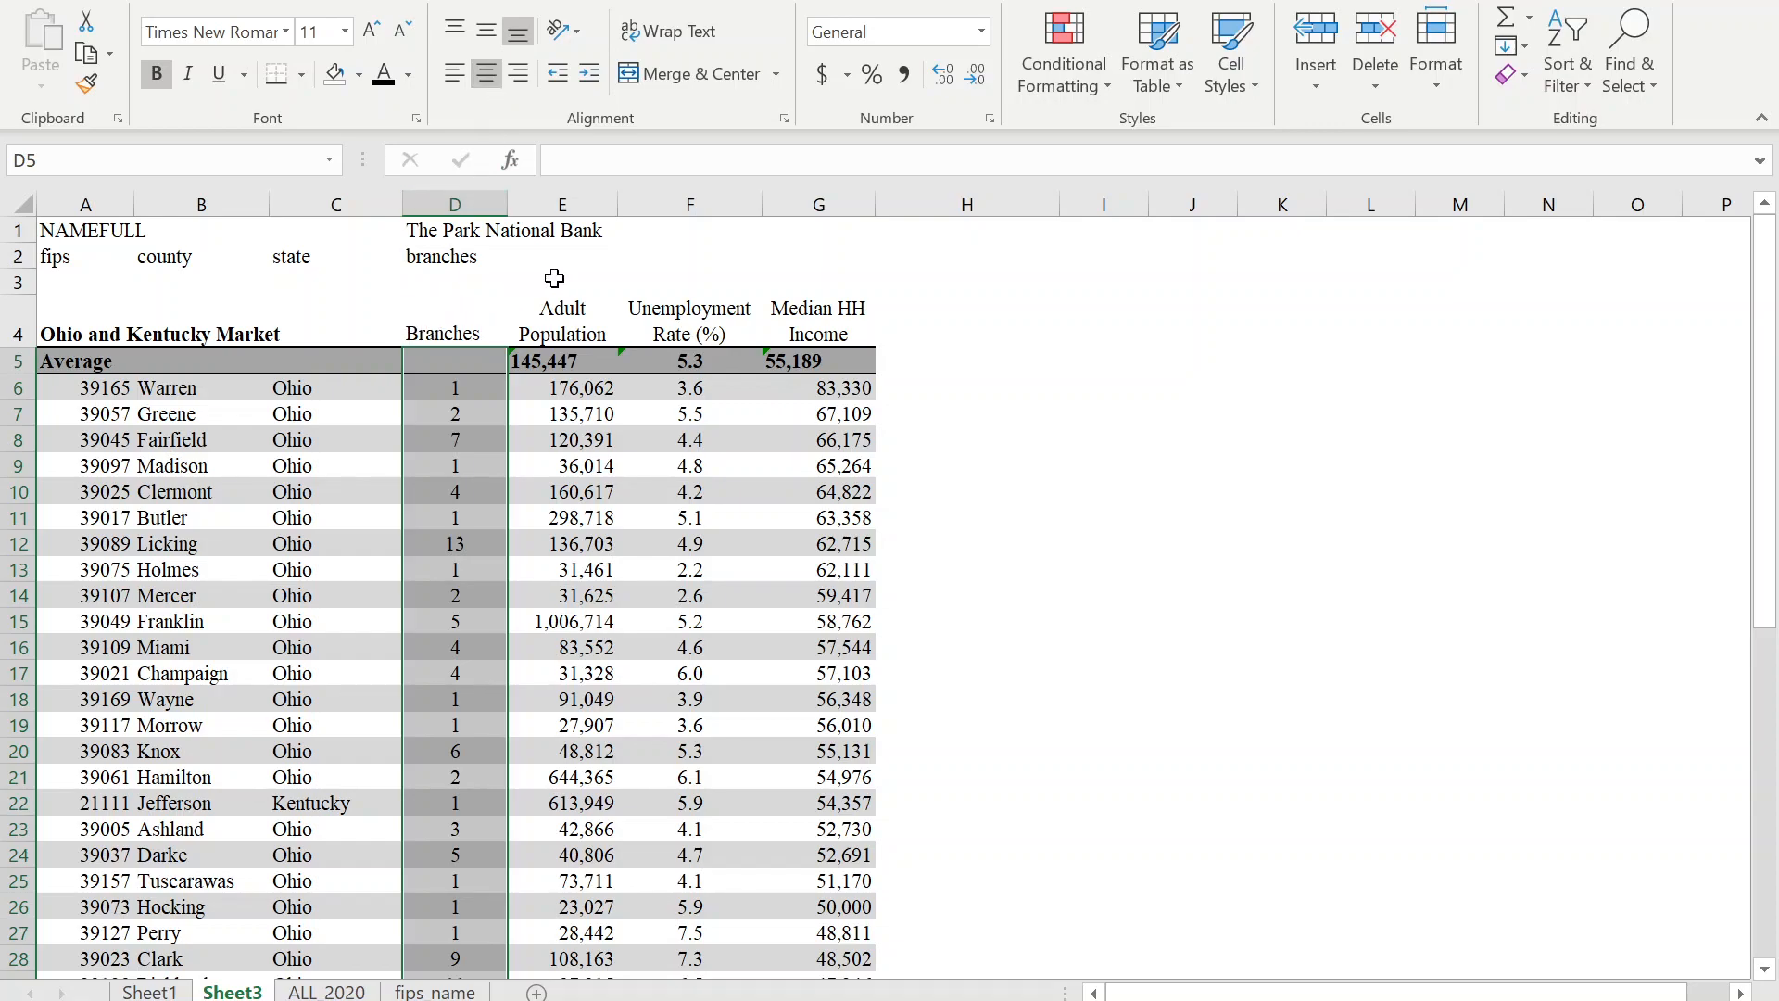
pyautogui.click(518, 74)
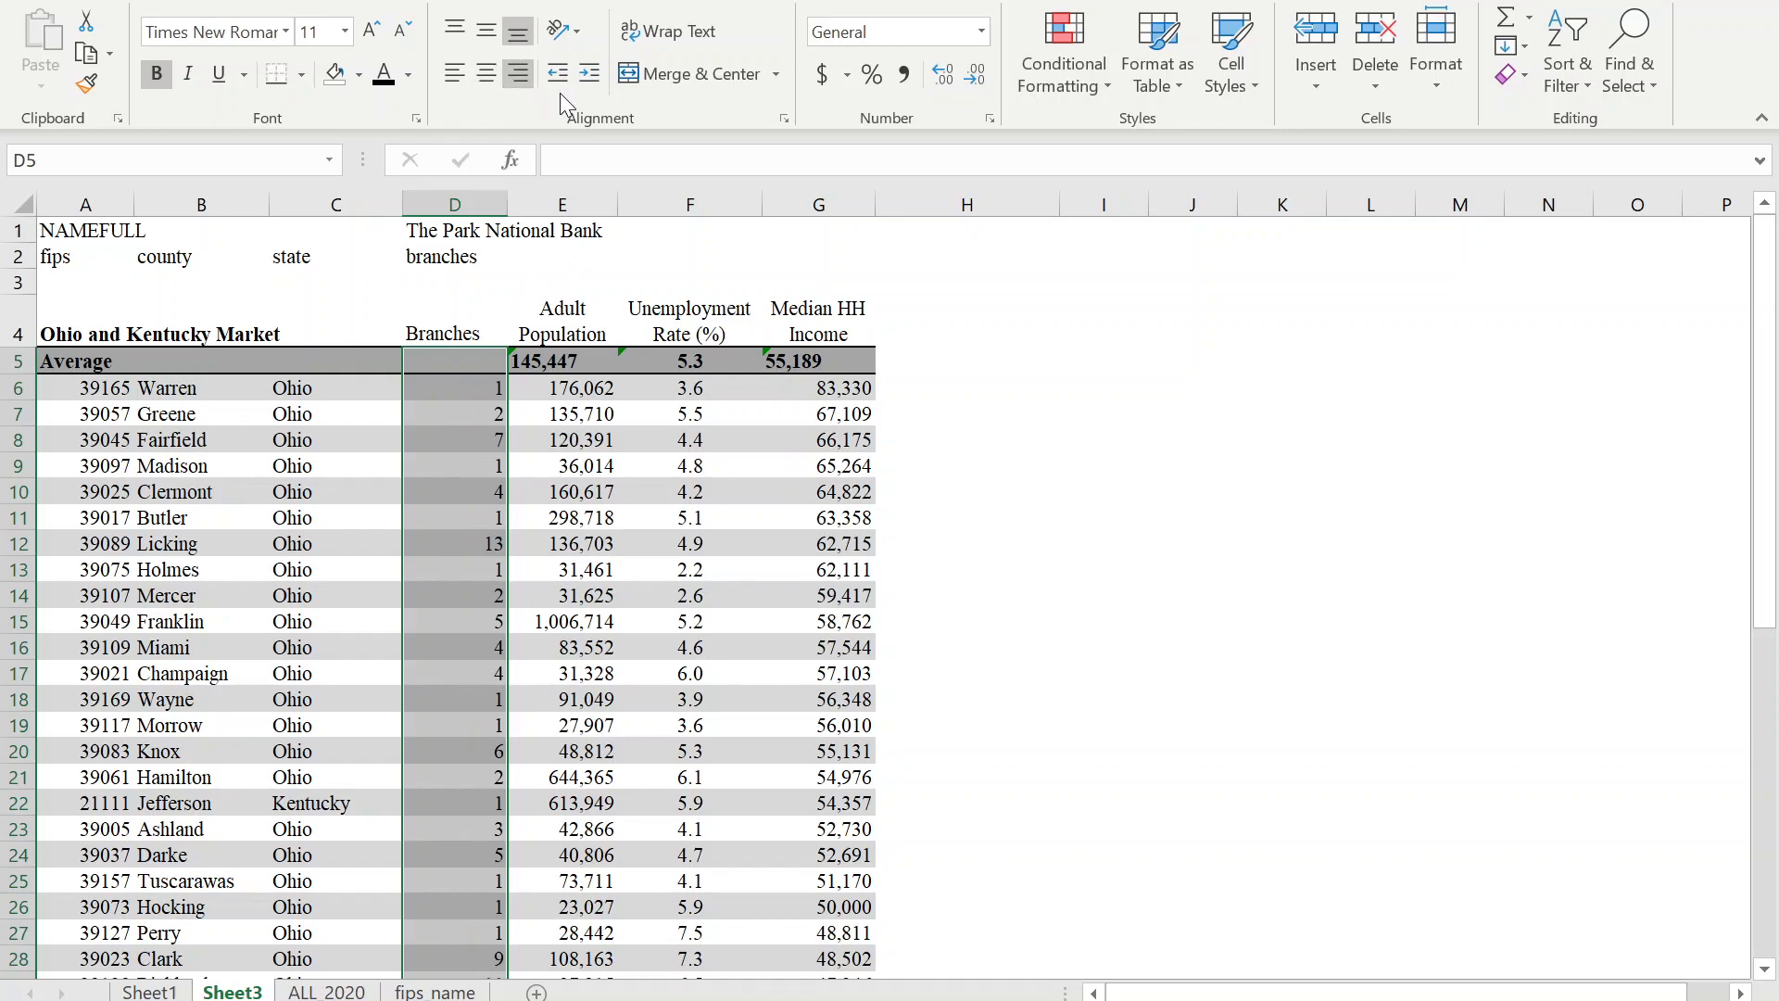
pyautogui.click(590, 74)
pyautogui.click(590, 74)
pyautogui.click(590, 74)
# Narrow the Branches column and fine-tune the indent so the counts sit under the header.
pyautogui.moveTo(494, 204); pyautogui.dragTo(470, 204)
pyautogui.moveTo(472, 204); pyautogui.dragTo(487, 204)
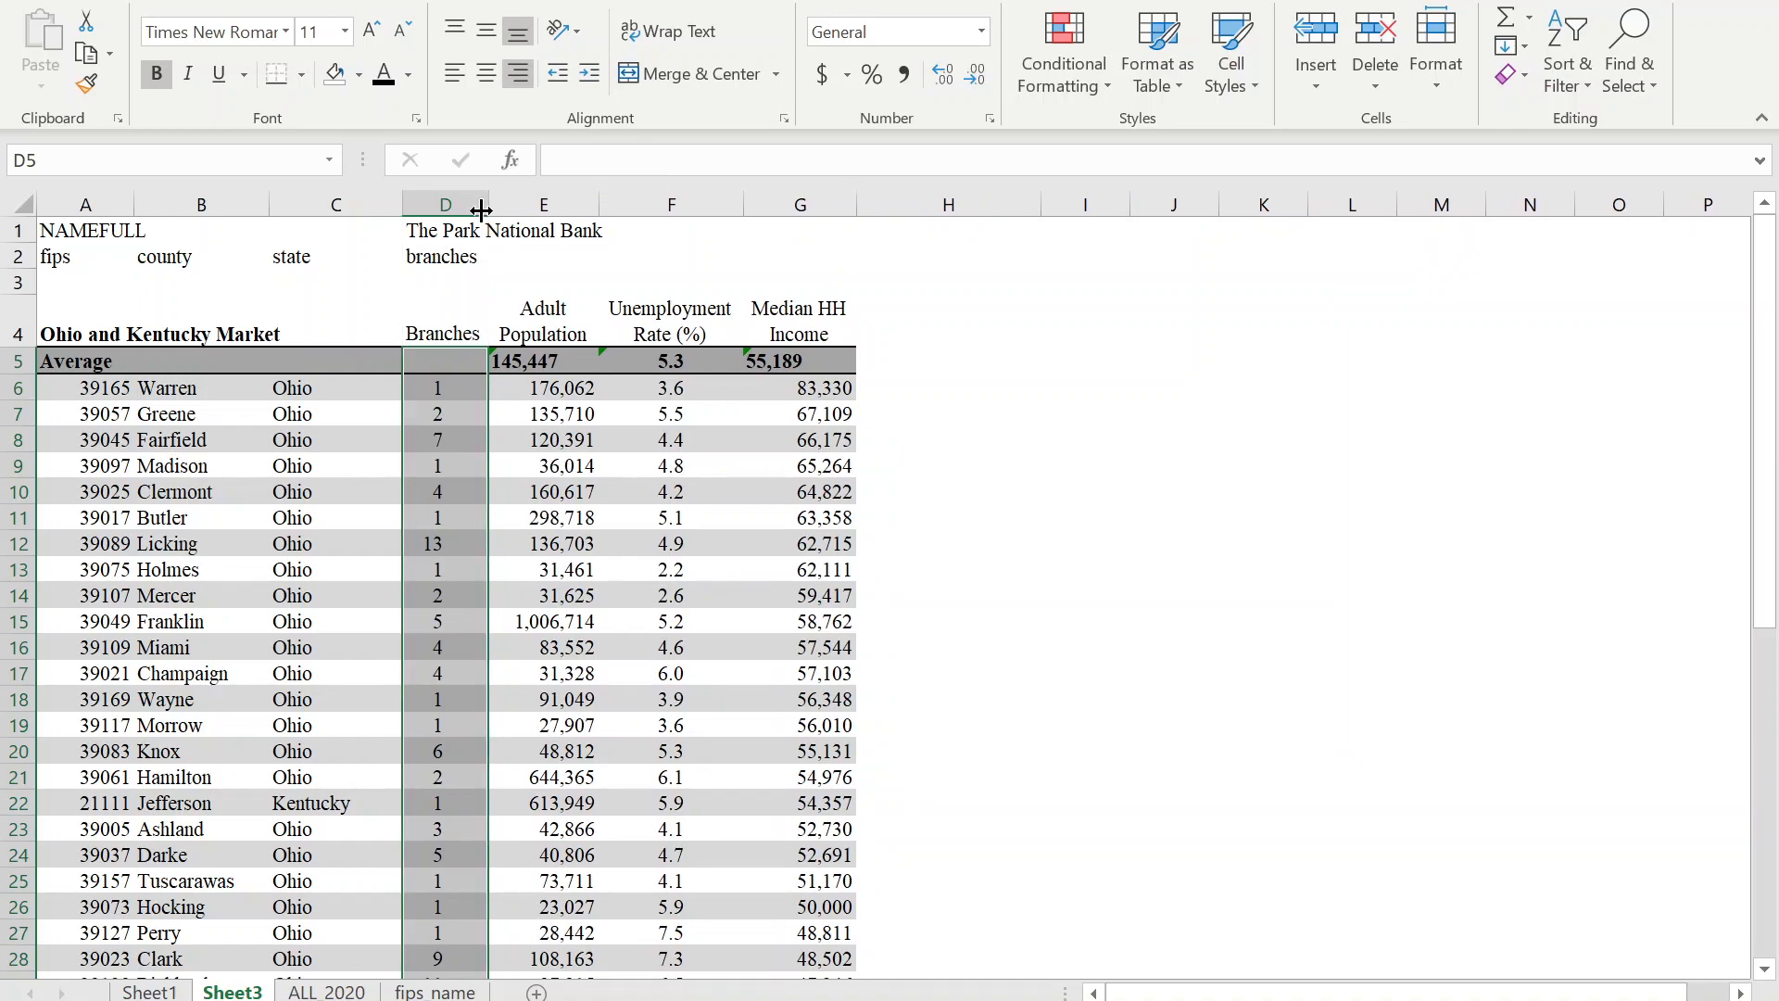
pyautogui.click(559, 74)
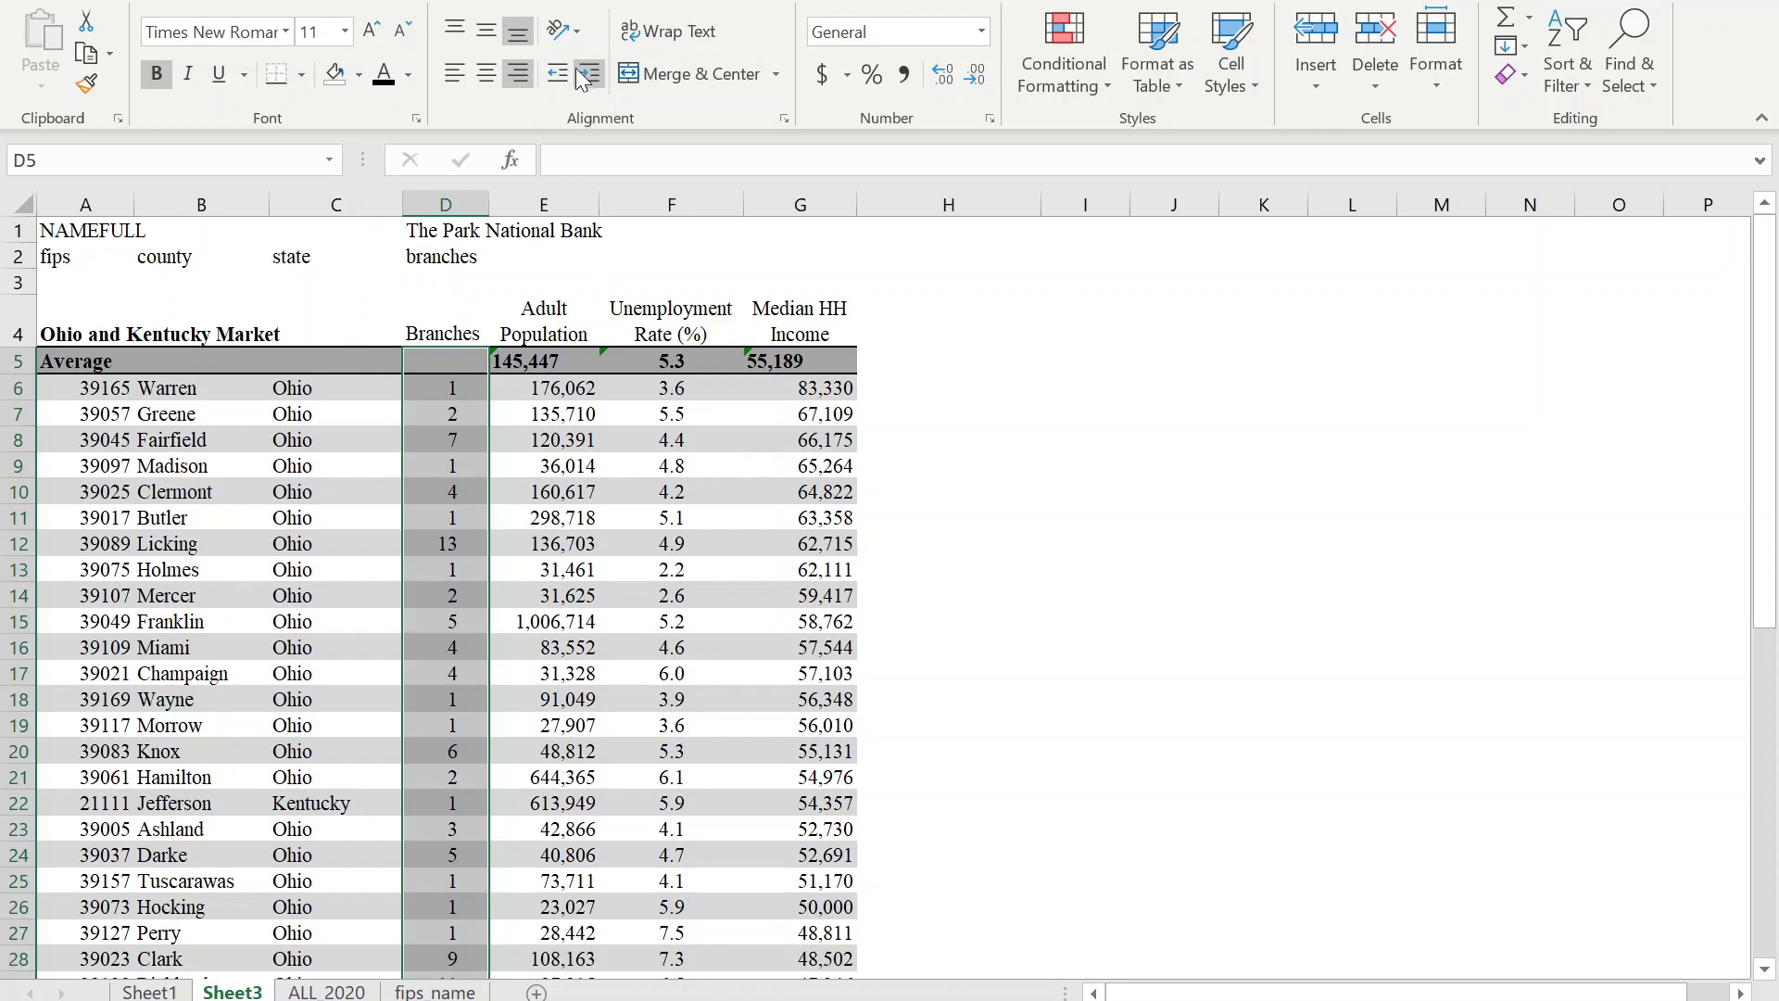
pyautogui.moveTo(489, 204); pyautogui.dragTo(494, 204)
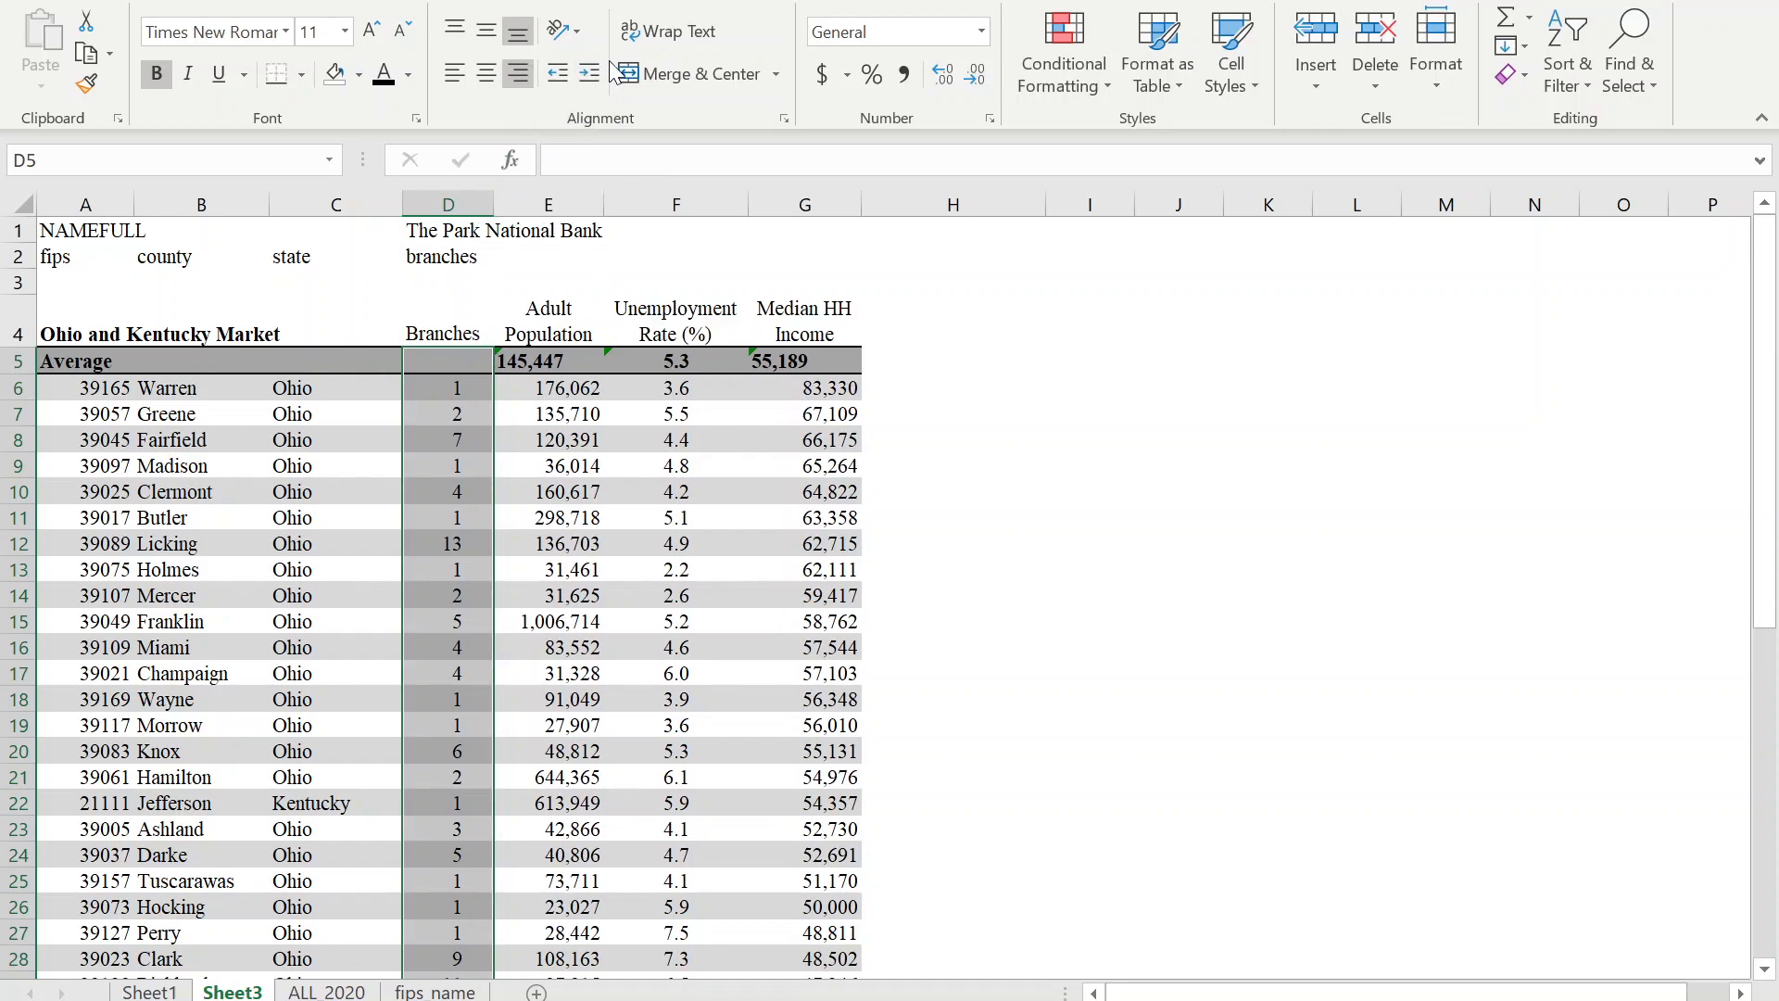
pyautogui.click(603, 70)
pyautogui.click(872, 666)
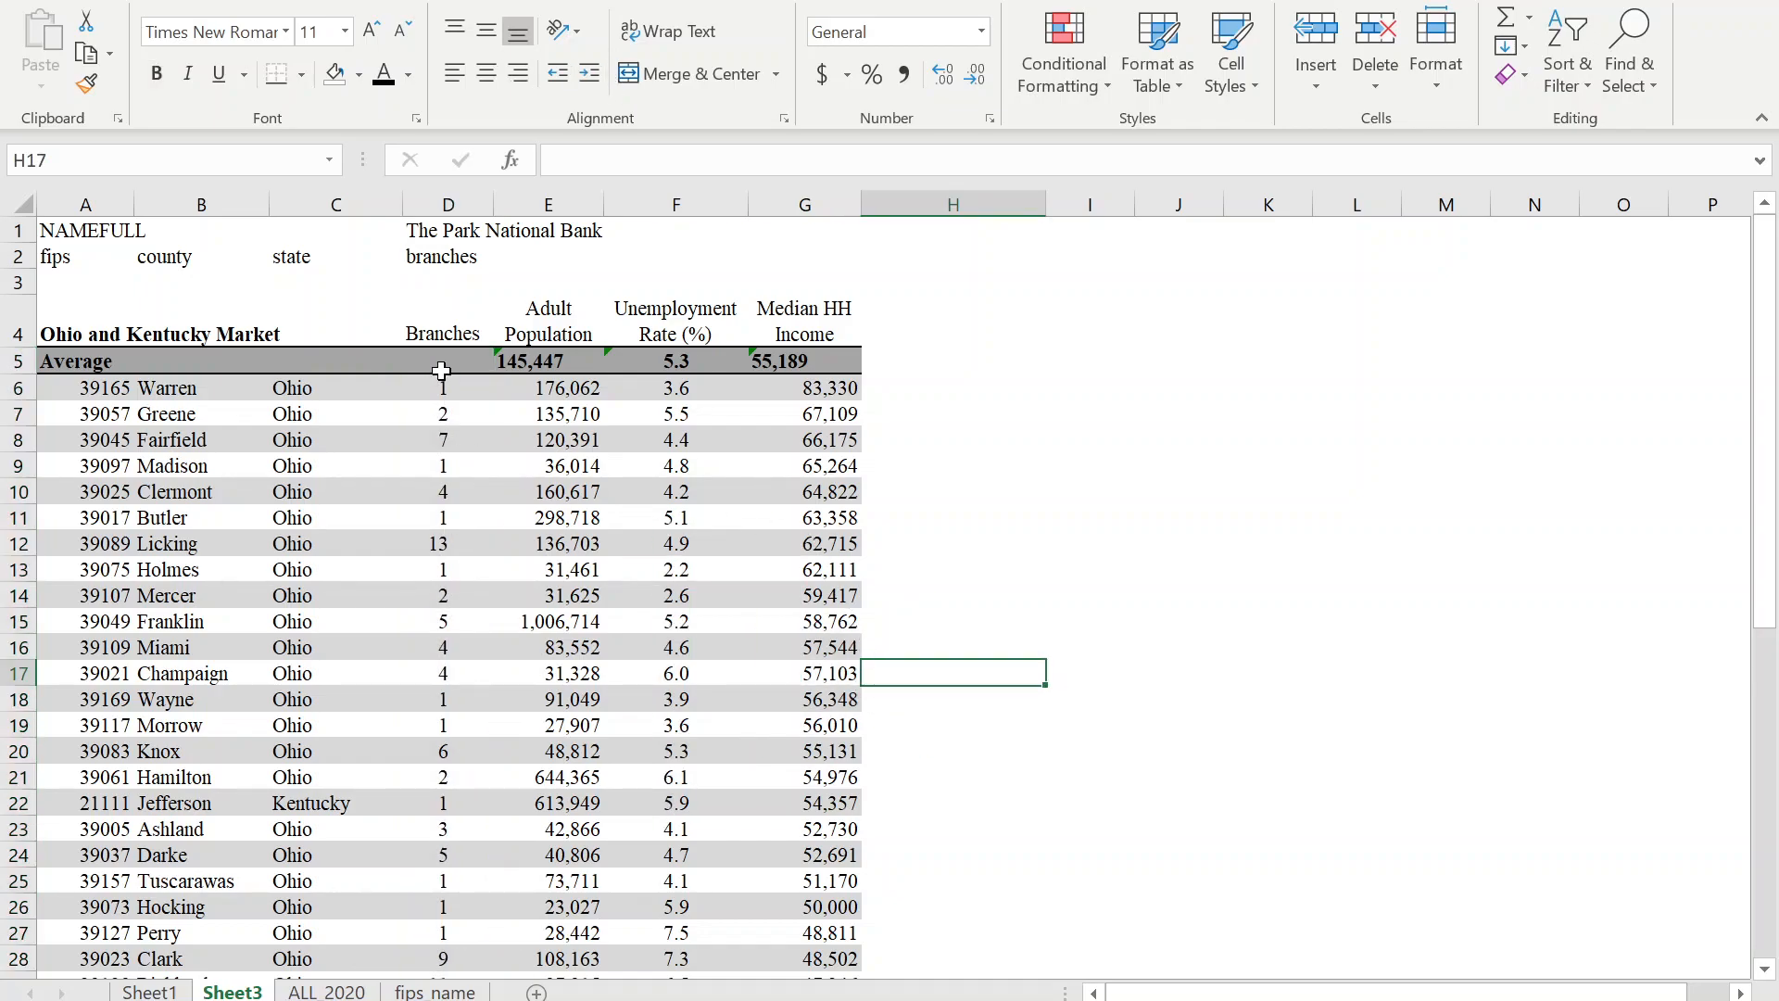
# Ignore the number-stored-as-text errors on the average values in E5:G5 and E38:G38.
pyautogui.moveTo(509, 362); pyautogui.dragTo(807, 361)
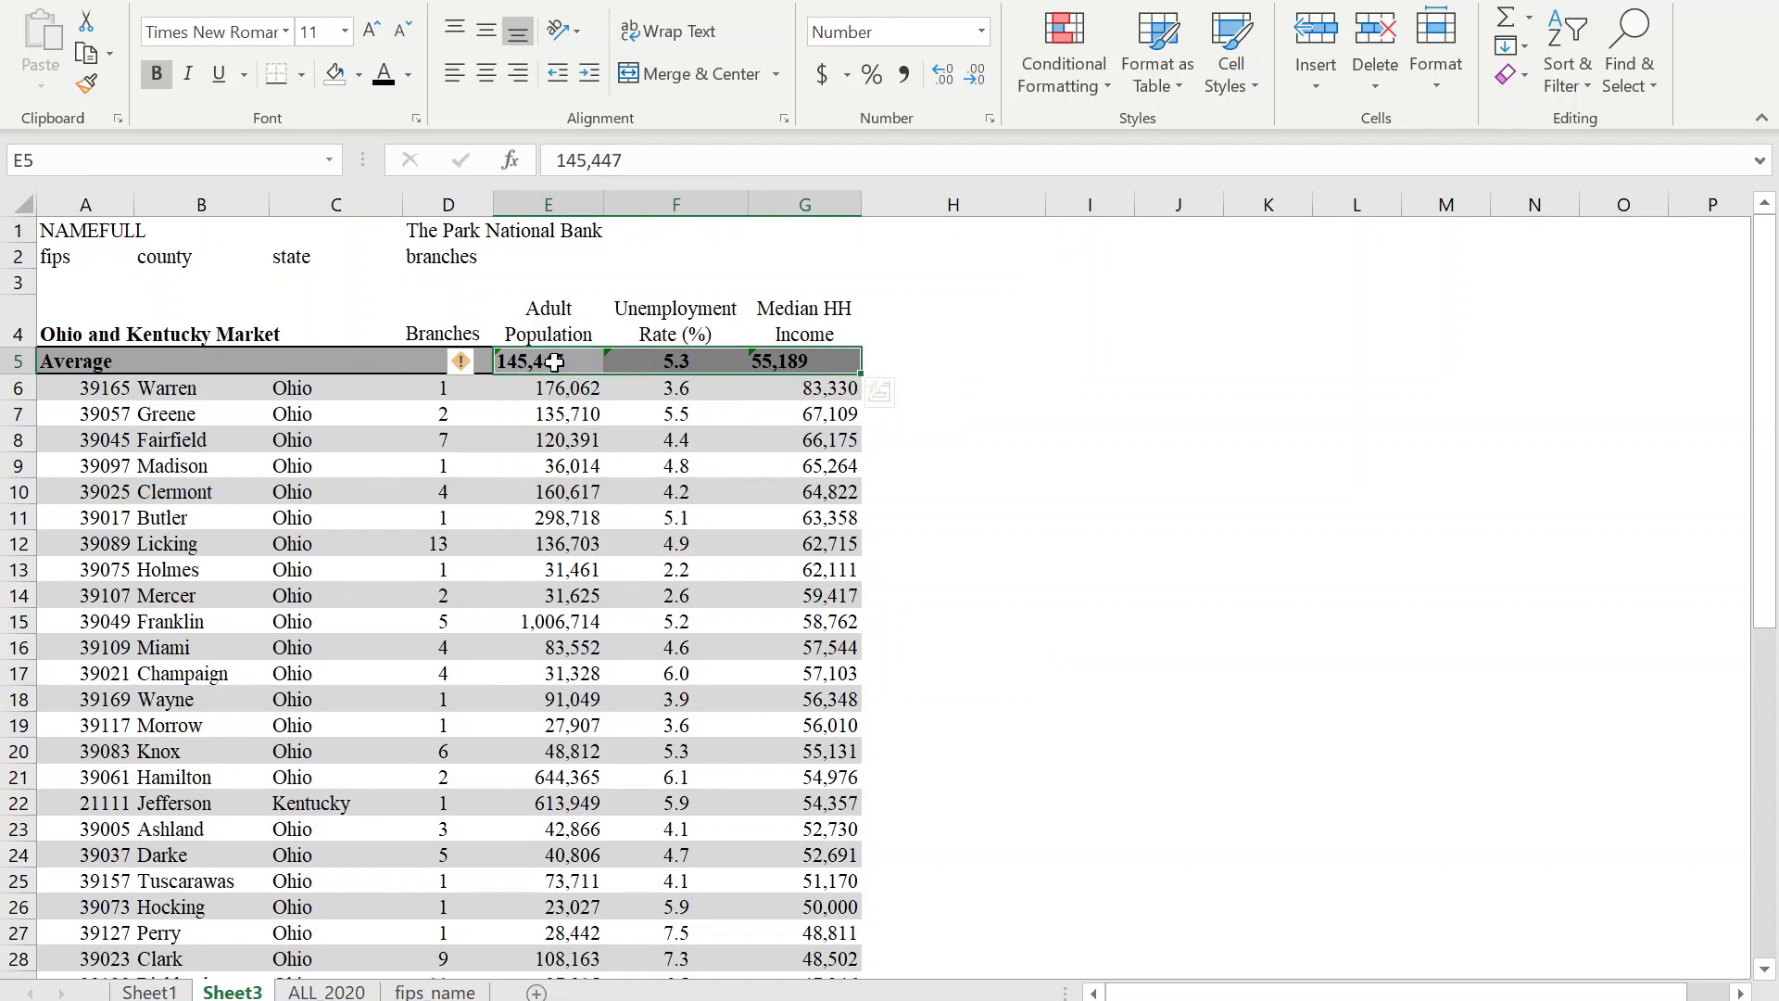
pyautogui.click(465, 364)
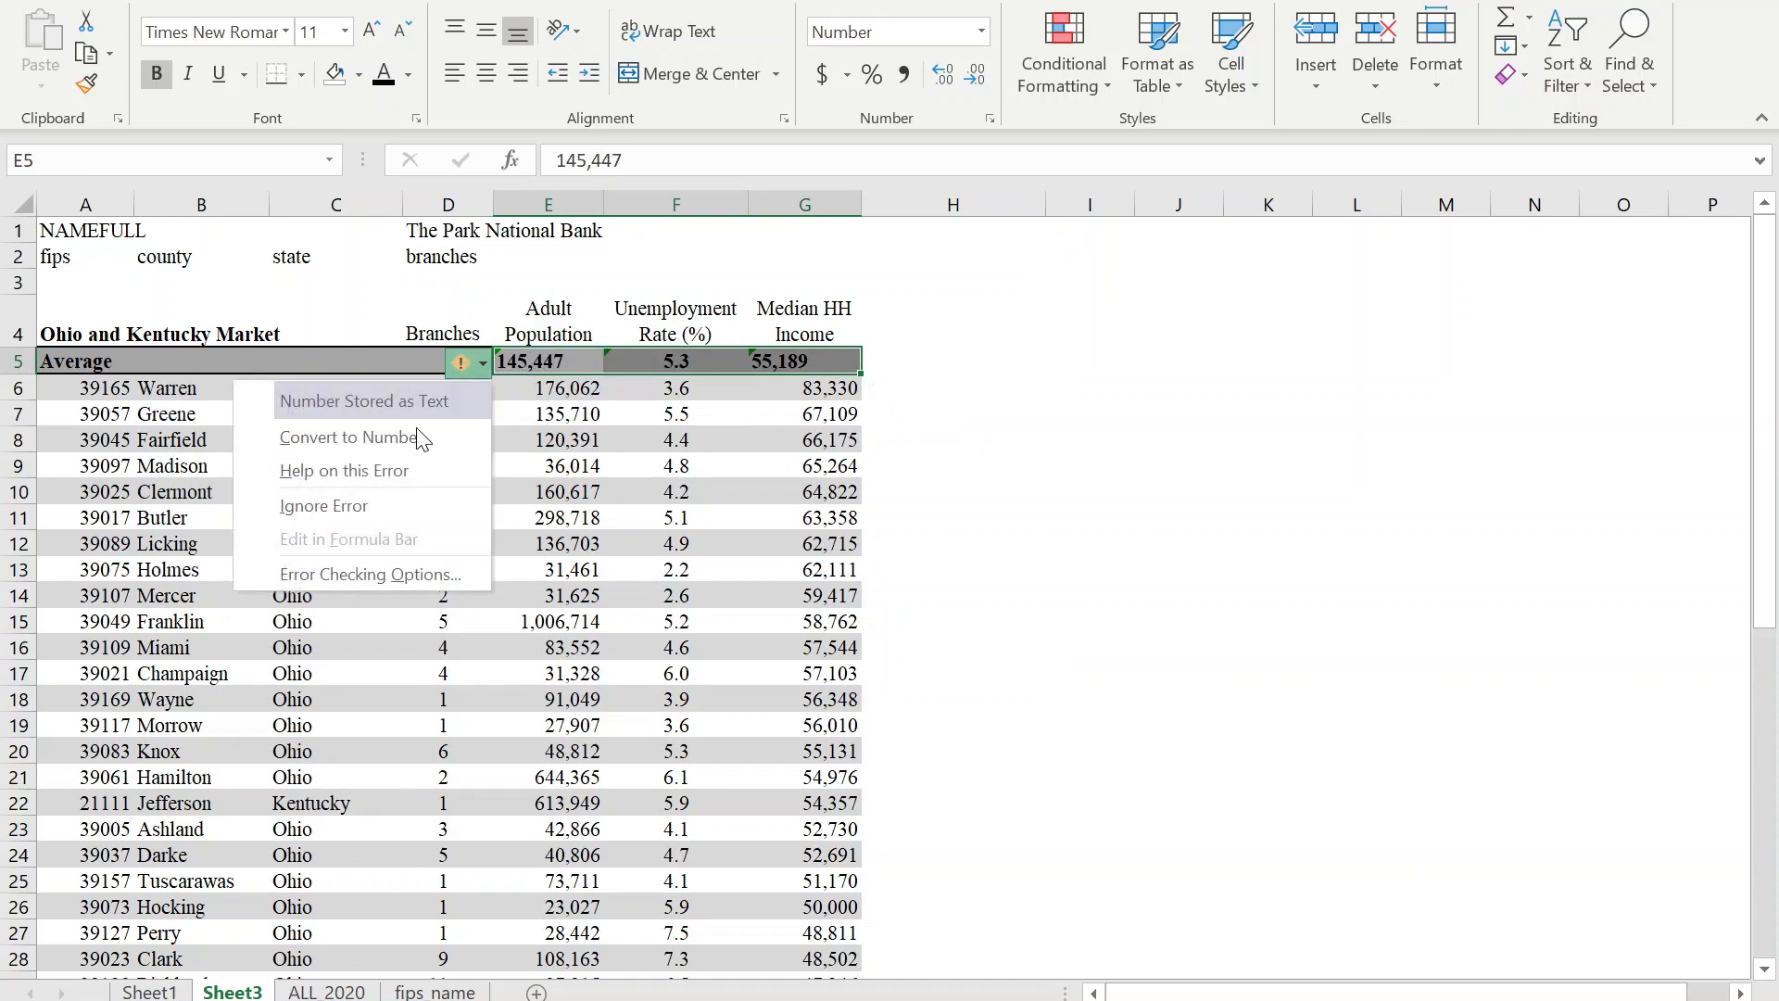
pyautogui.click(376, 505)
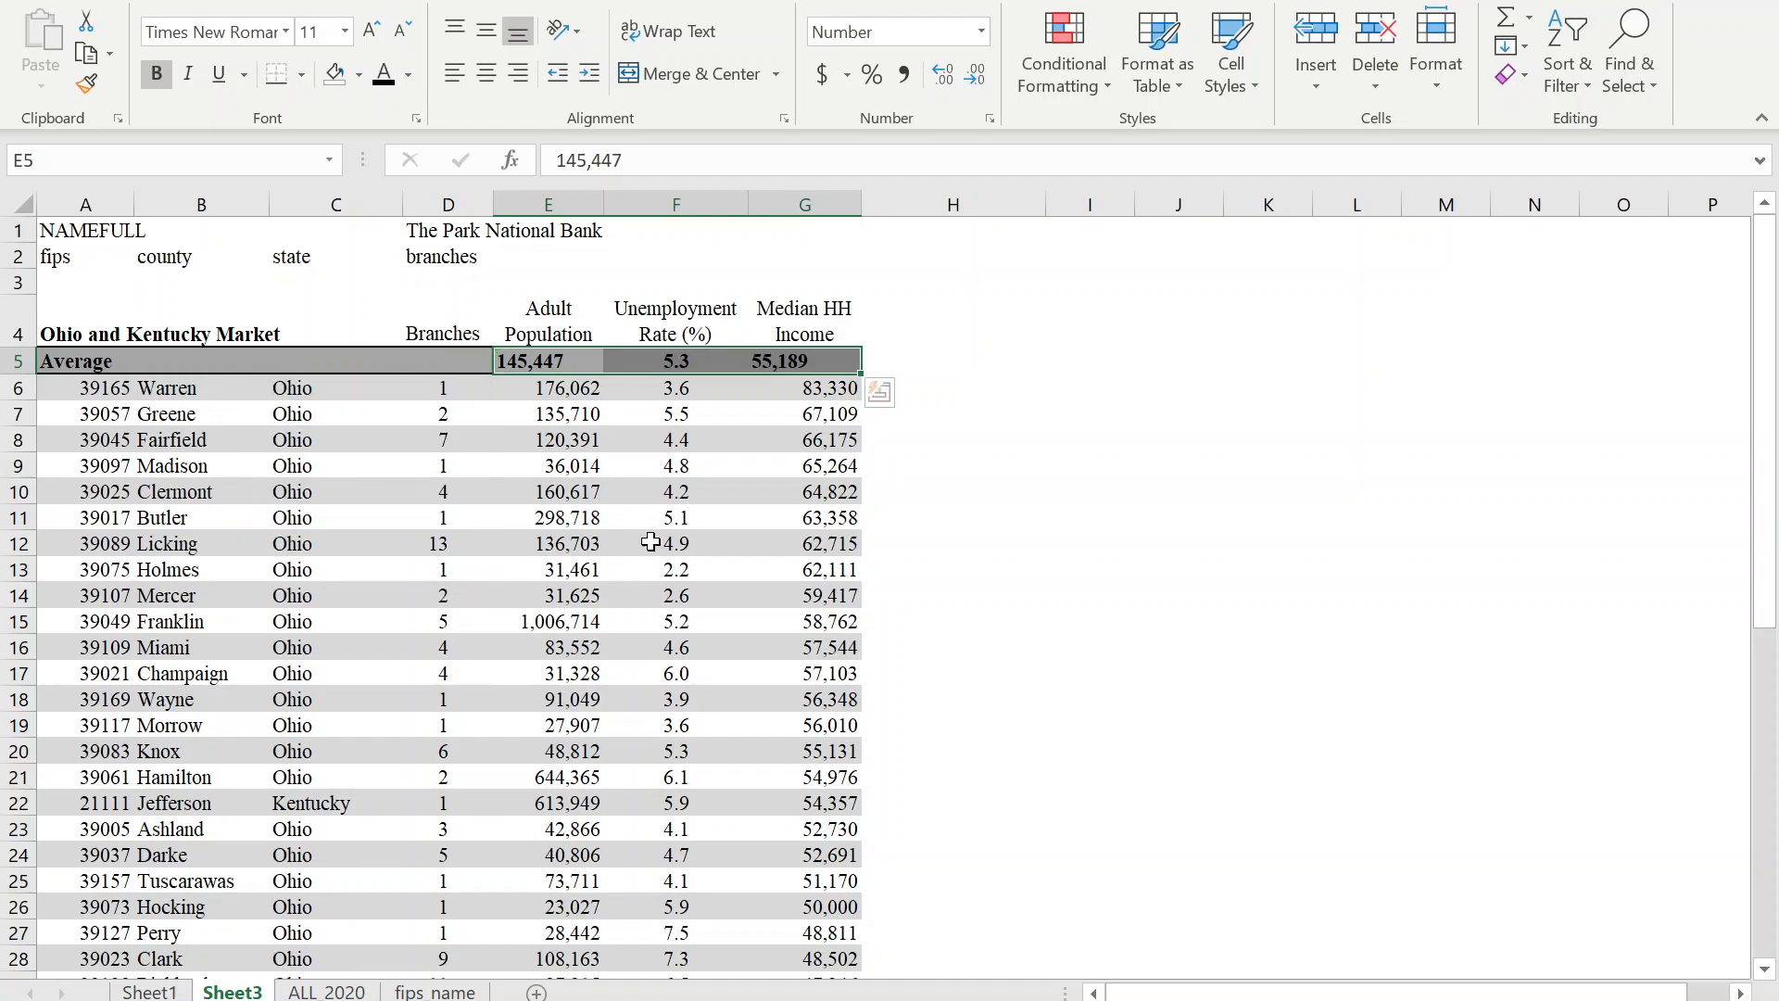
pyautogui.scroll(-8, 643, 529)
pyautogui.moveTo(514, 569); pyautogui.dragTo(840, 572)
pyautogui.click(481, 574)
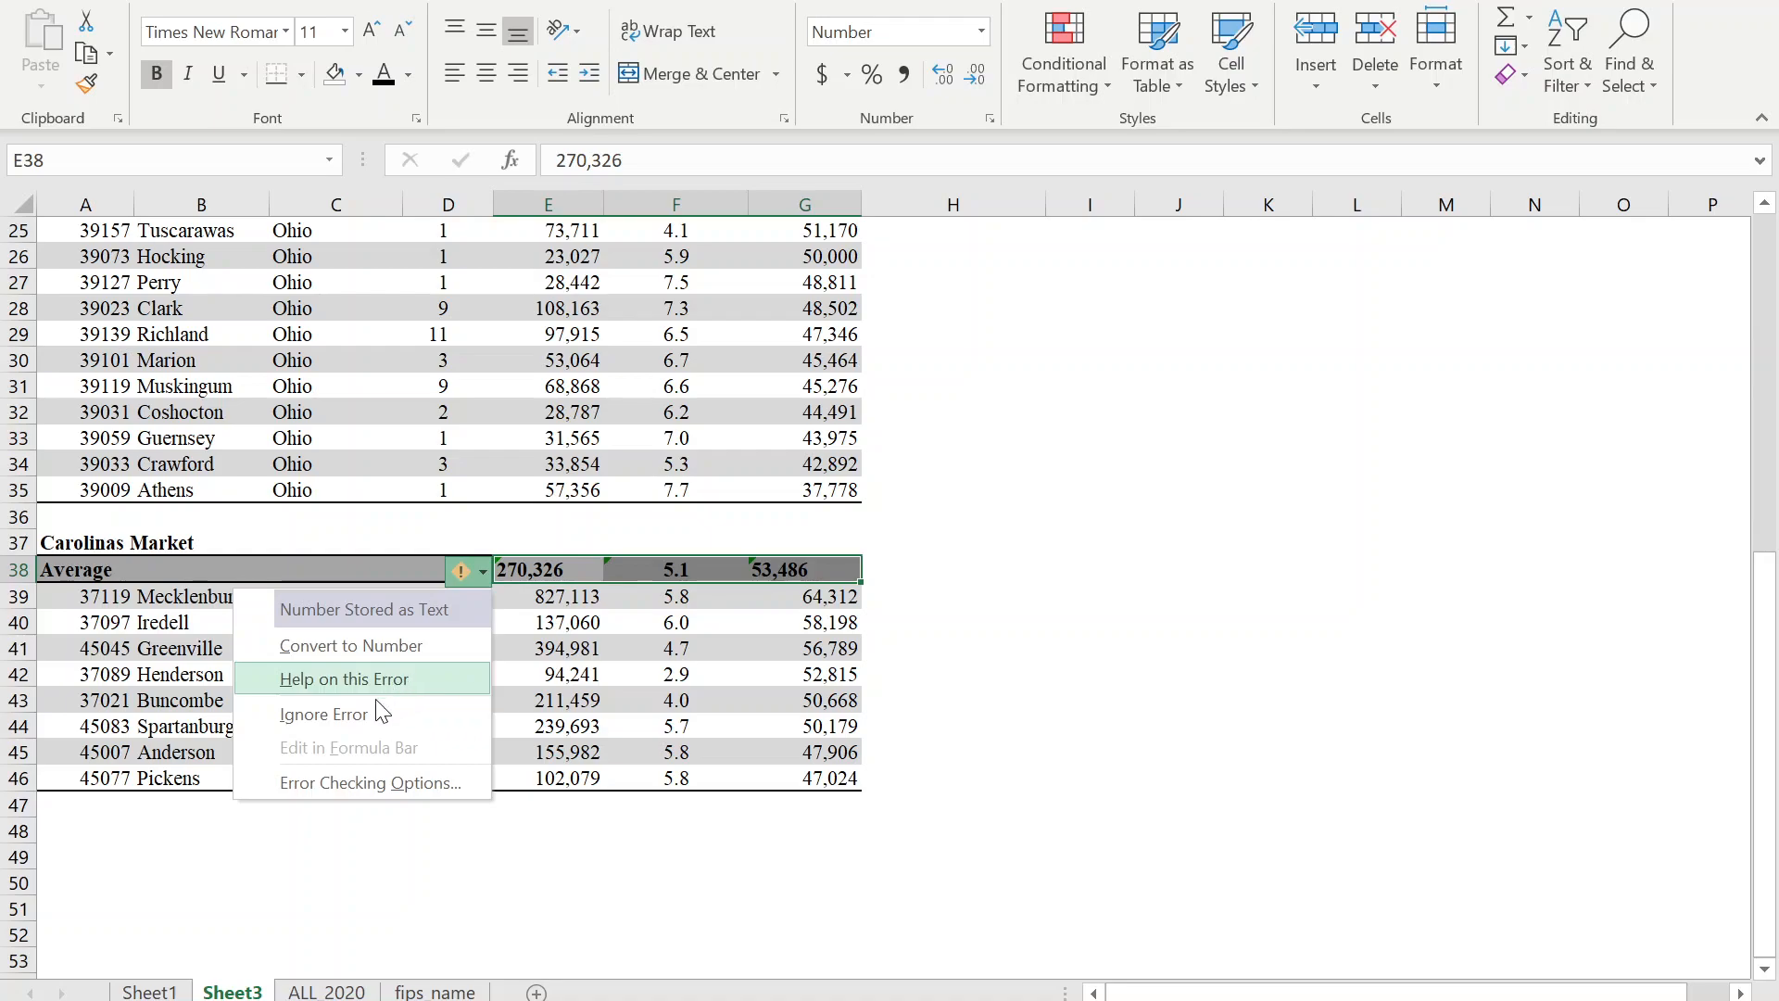
pyautogui.click(428, 710)
pyautogui.click(534, 703)
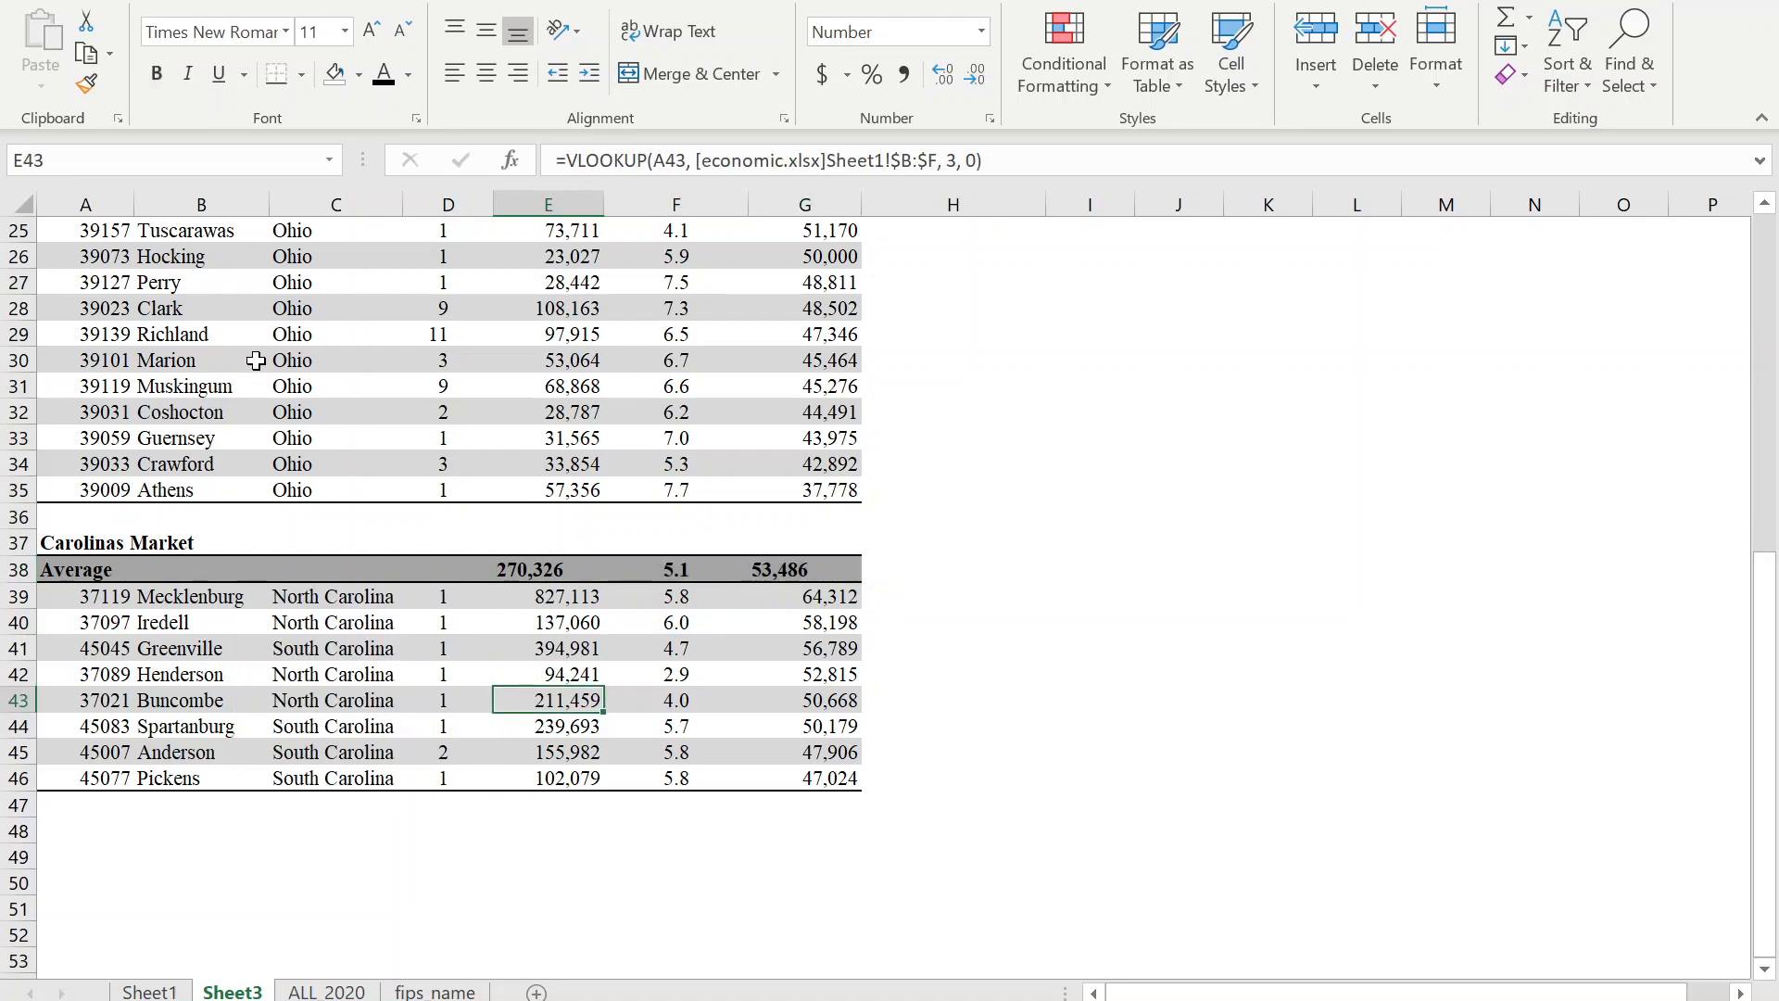
# Insert a blank column between the fips and county columns and clear all of its formatting.
pyautogui.rightClick(79, 195)
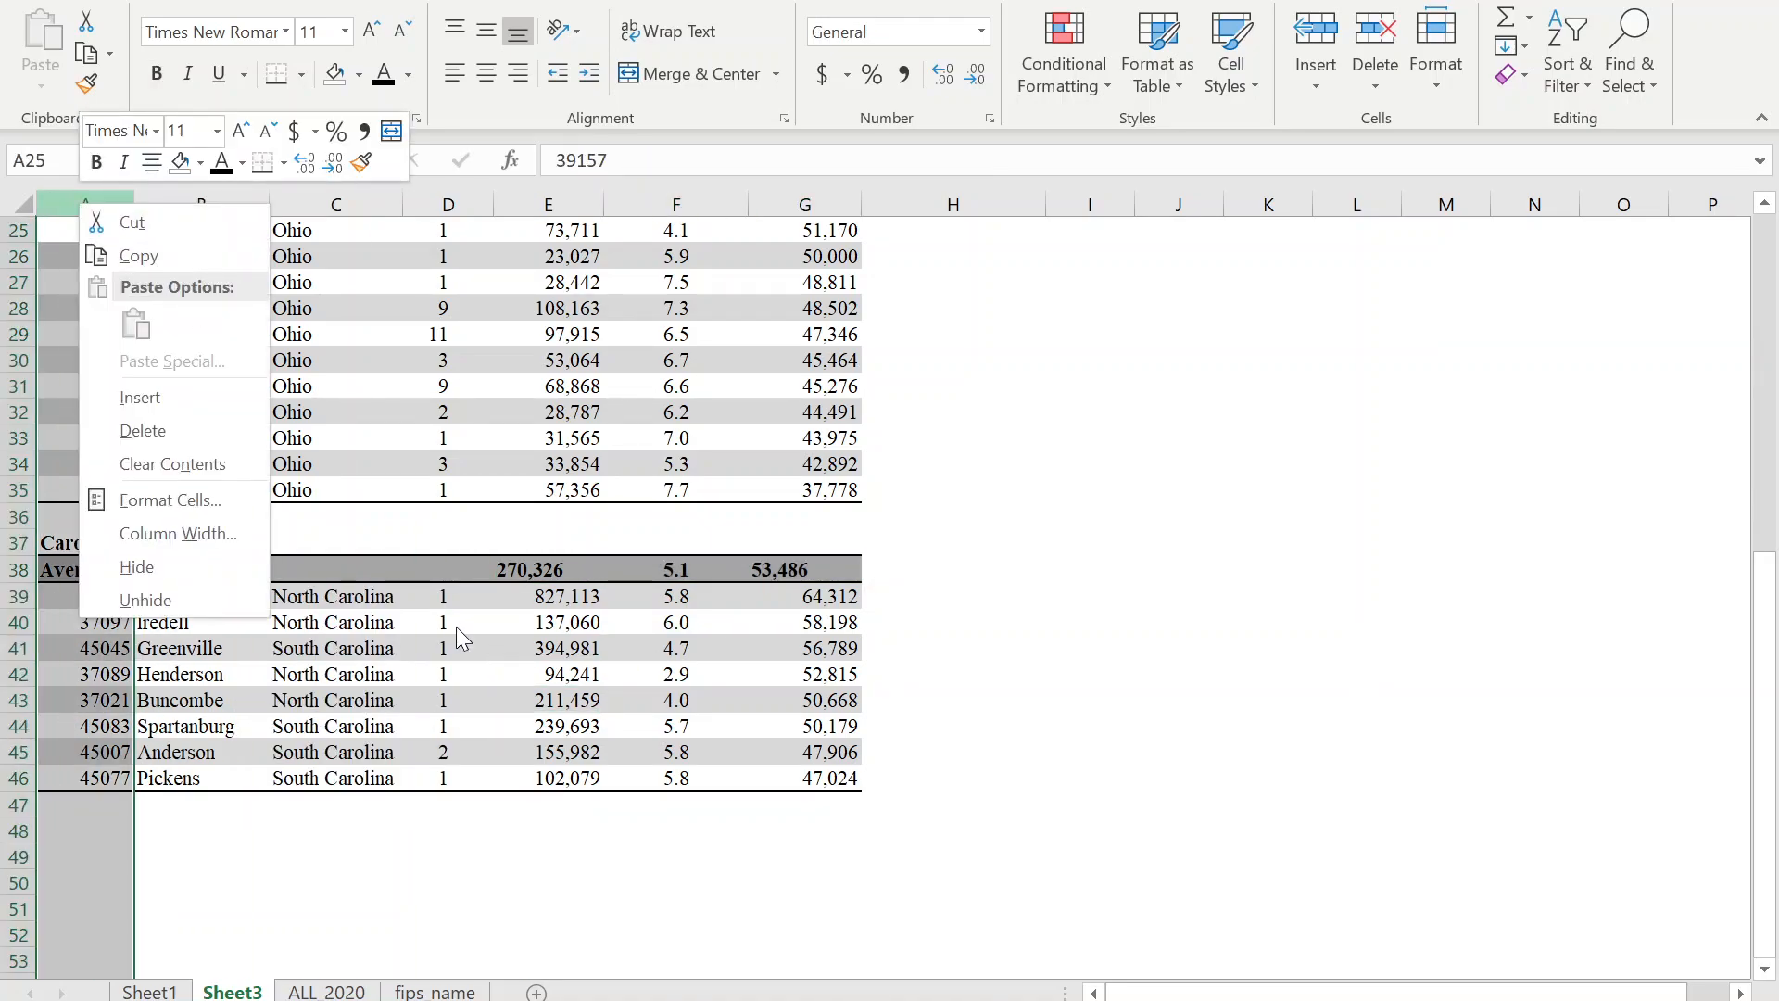
pyautogui.press('Escape')
pyautogui.scroll(8, 306, 535)
pyautogui.click(217, 331)
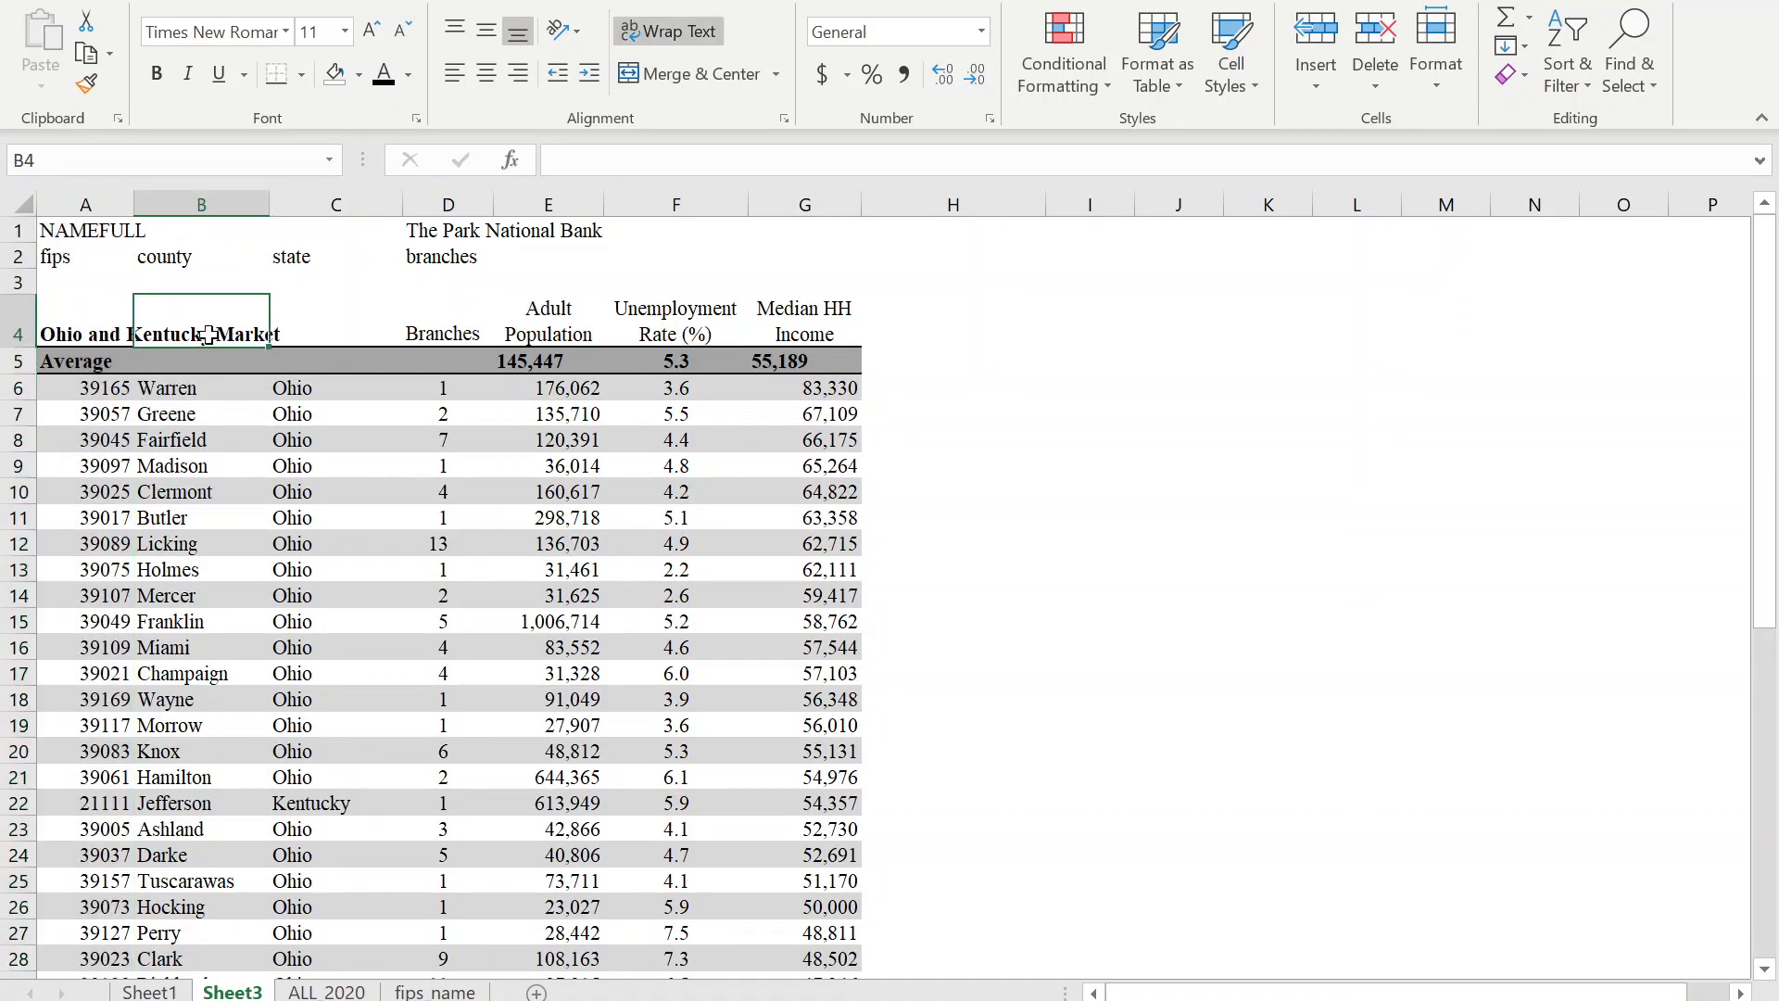
pyautogui.click(208, 196)
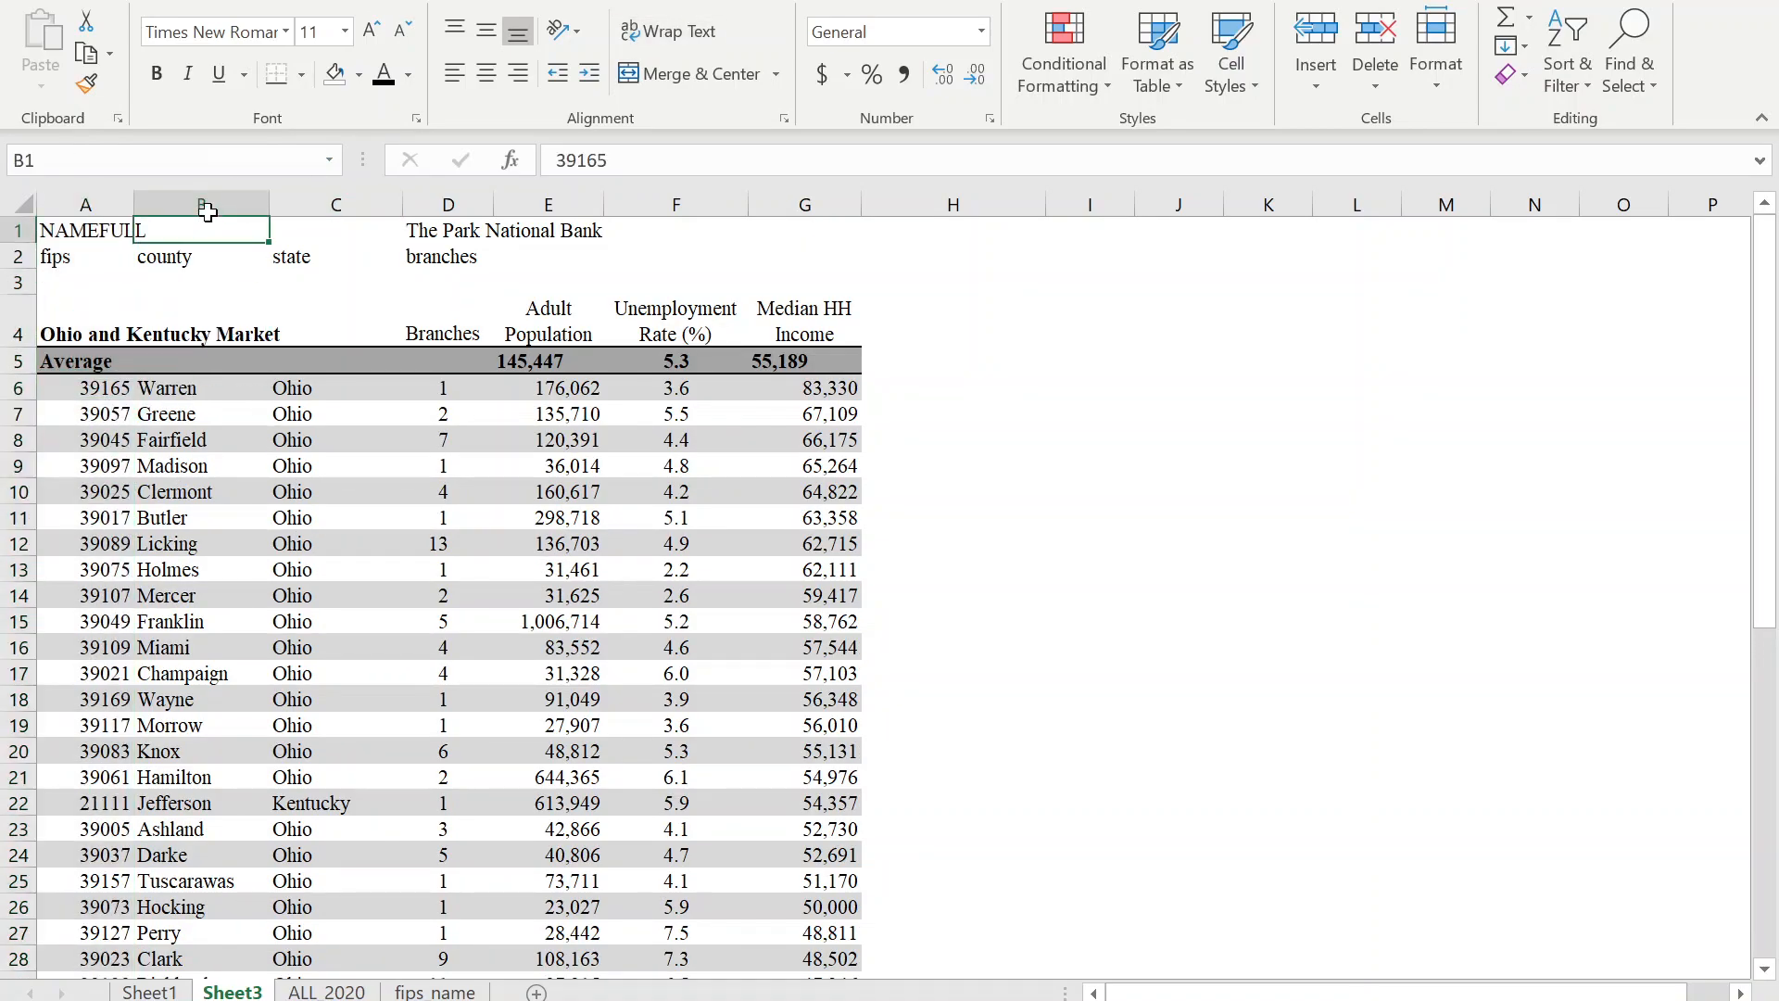
pyautogui.rightClick(220, 202)
pyautogui.click(278, 391)
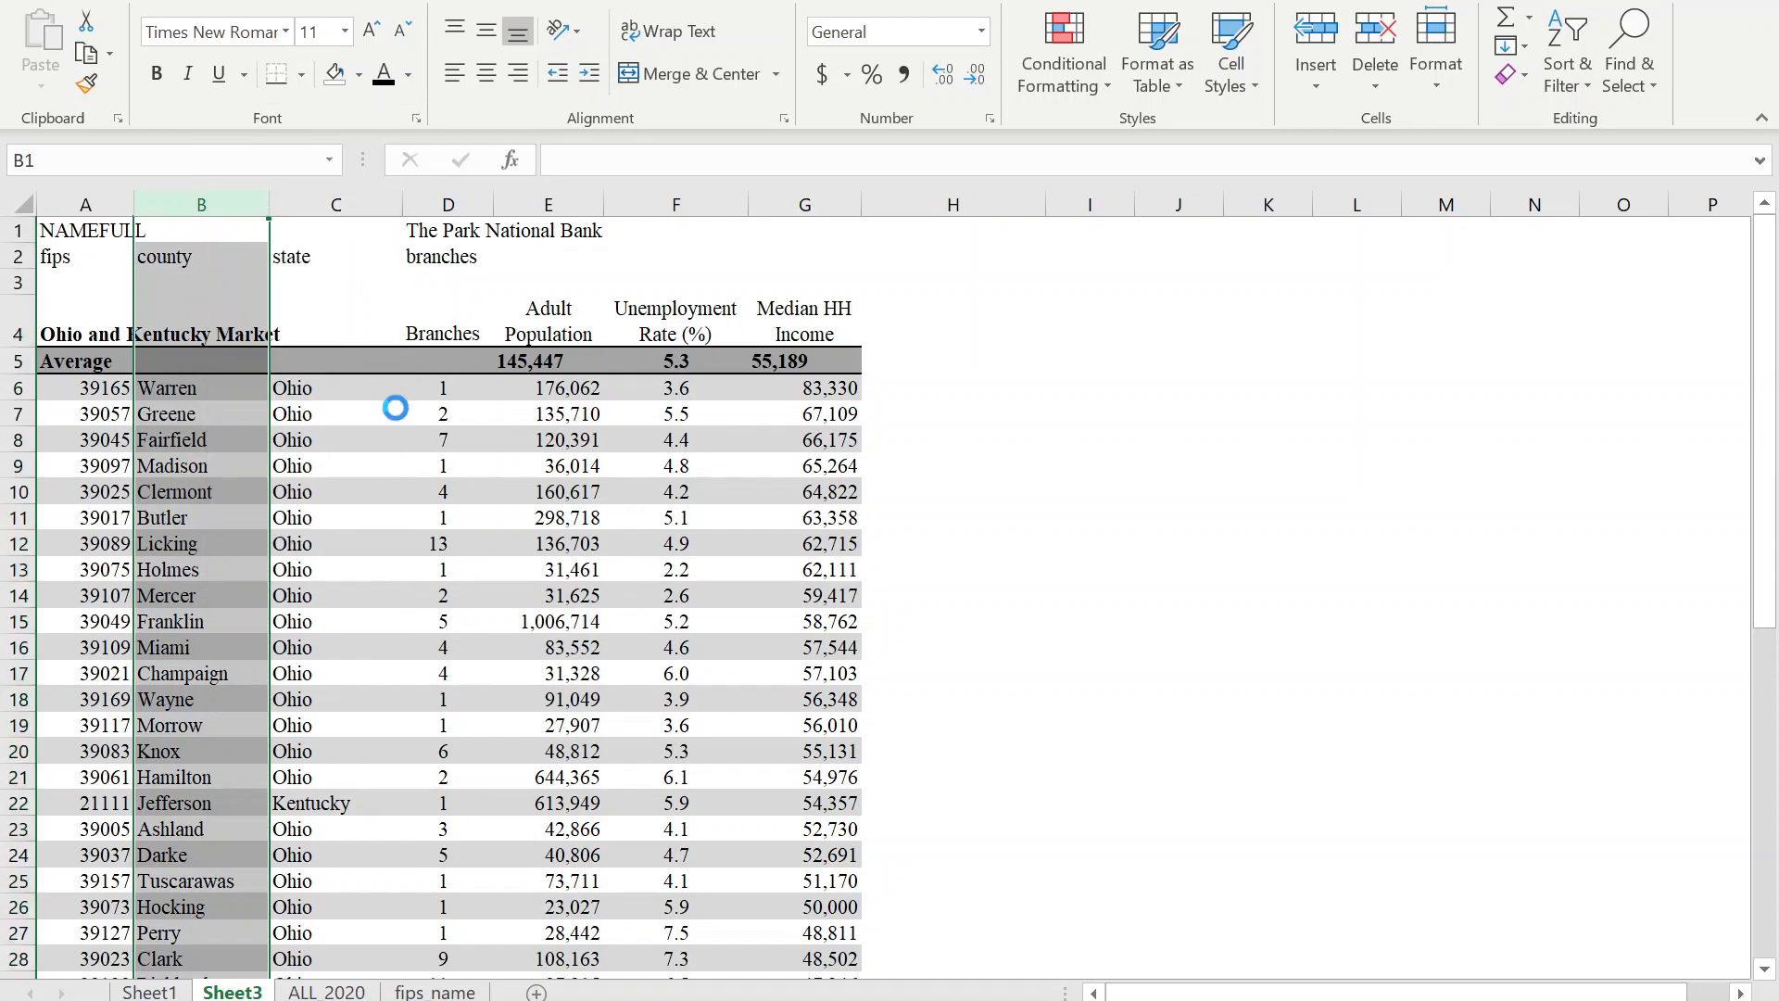
pyautogui.click(325, 490)
pyautogui.click(190, 201)
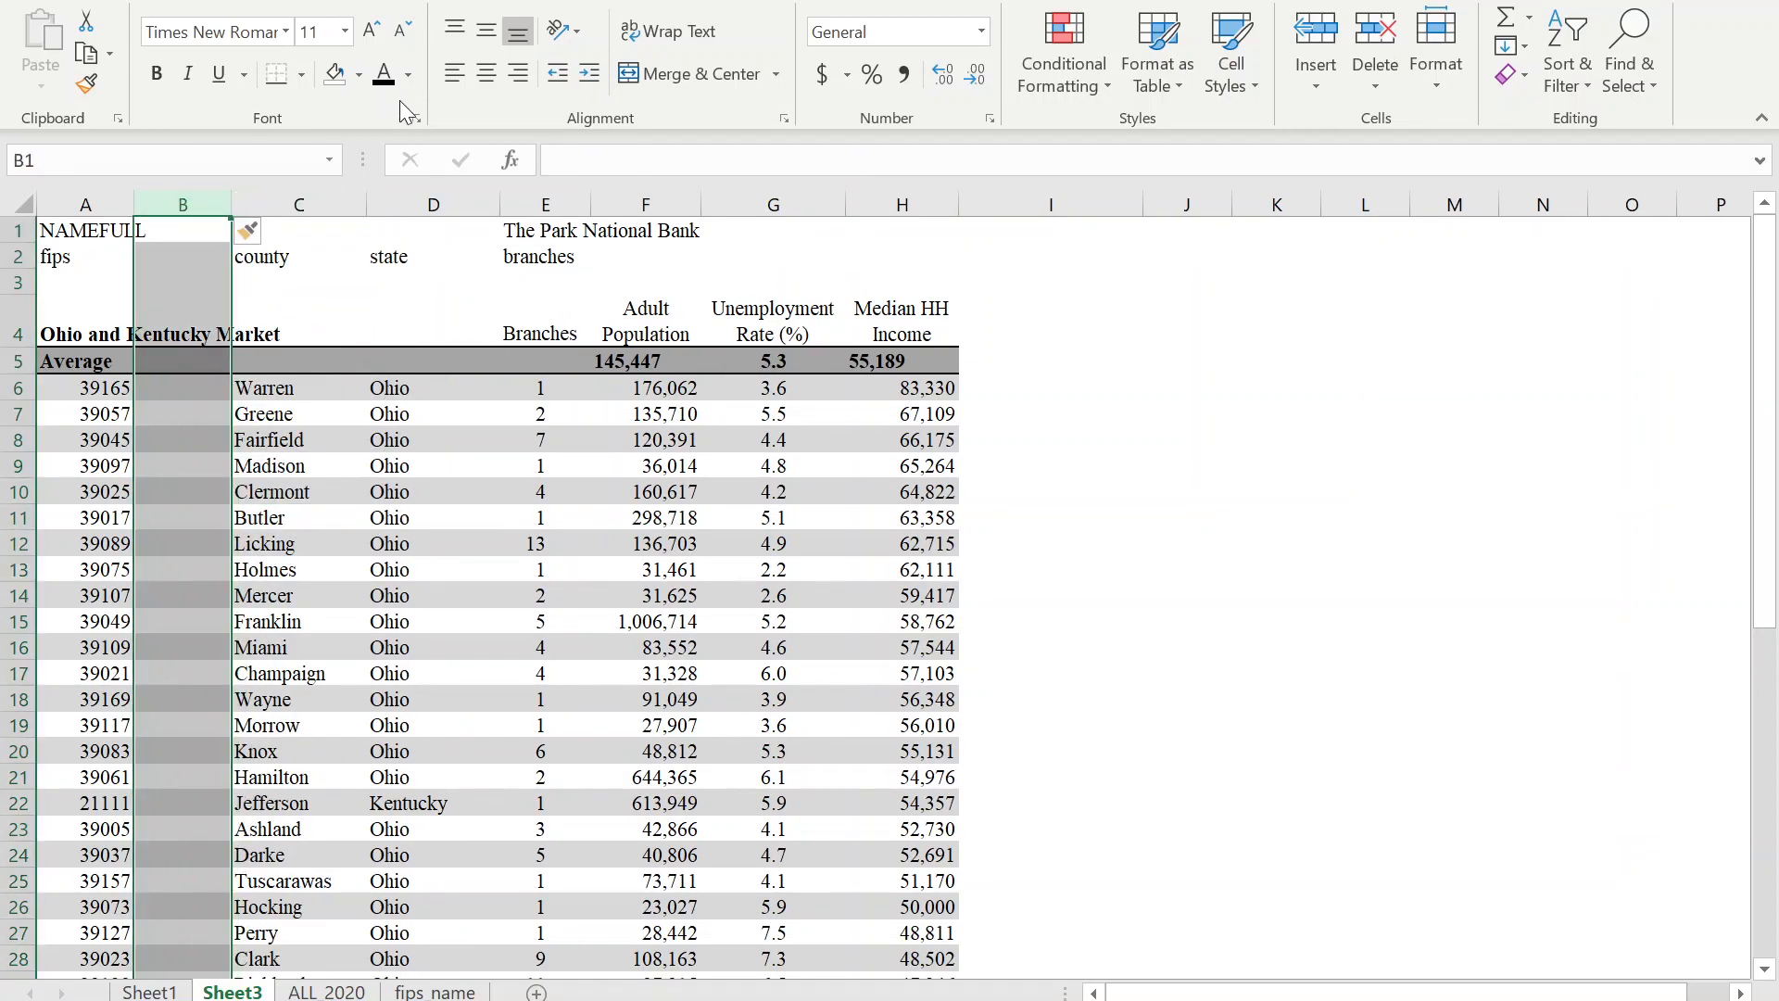
pyautogui.click(1518, 76)
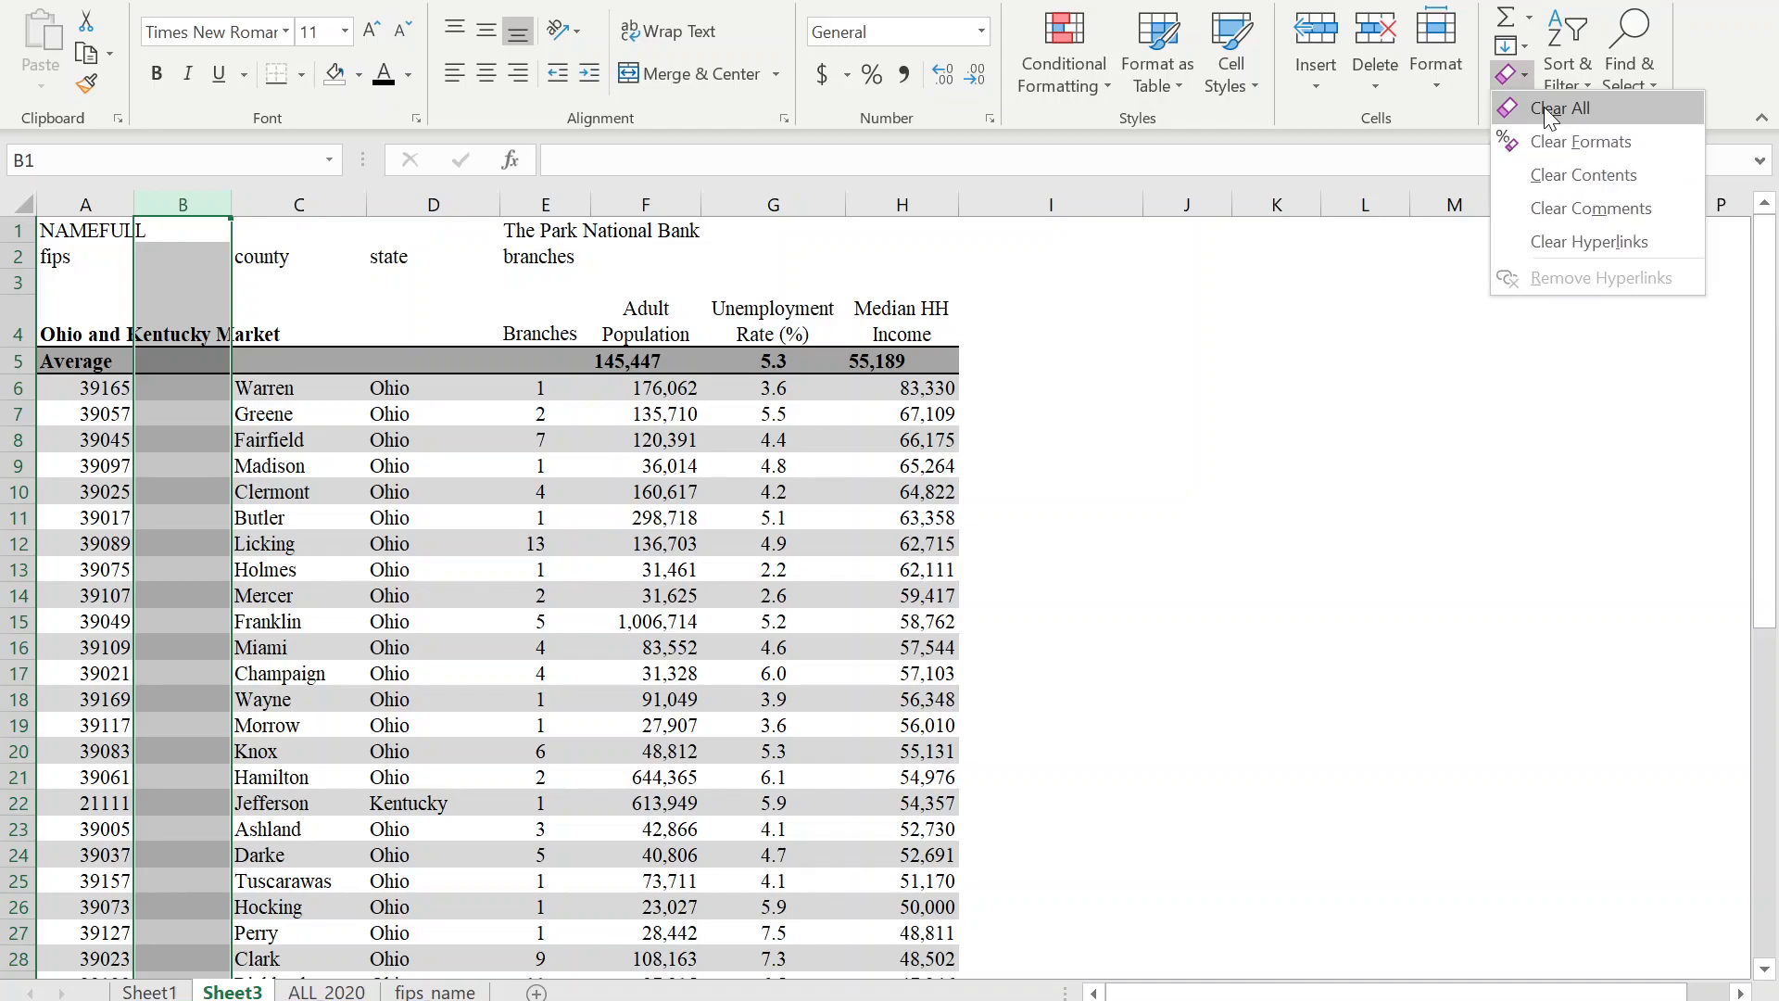
pyautogui.click(1544, 107)
pyautogui.click(468, 554)
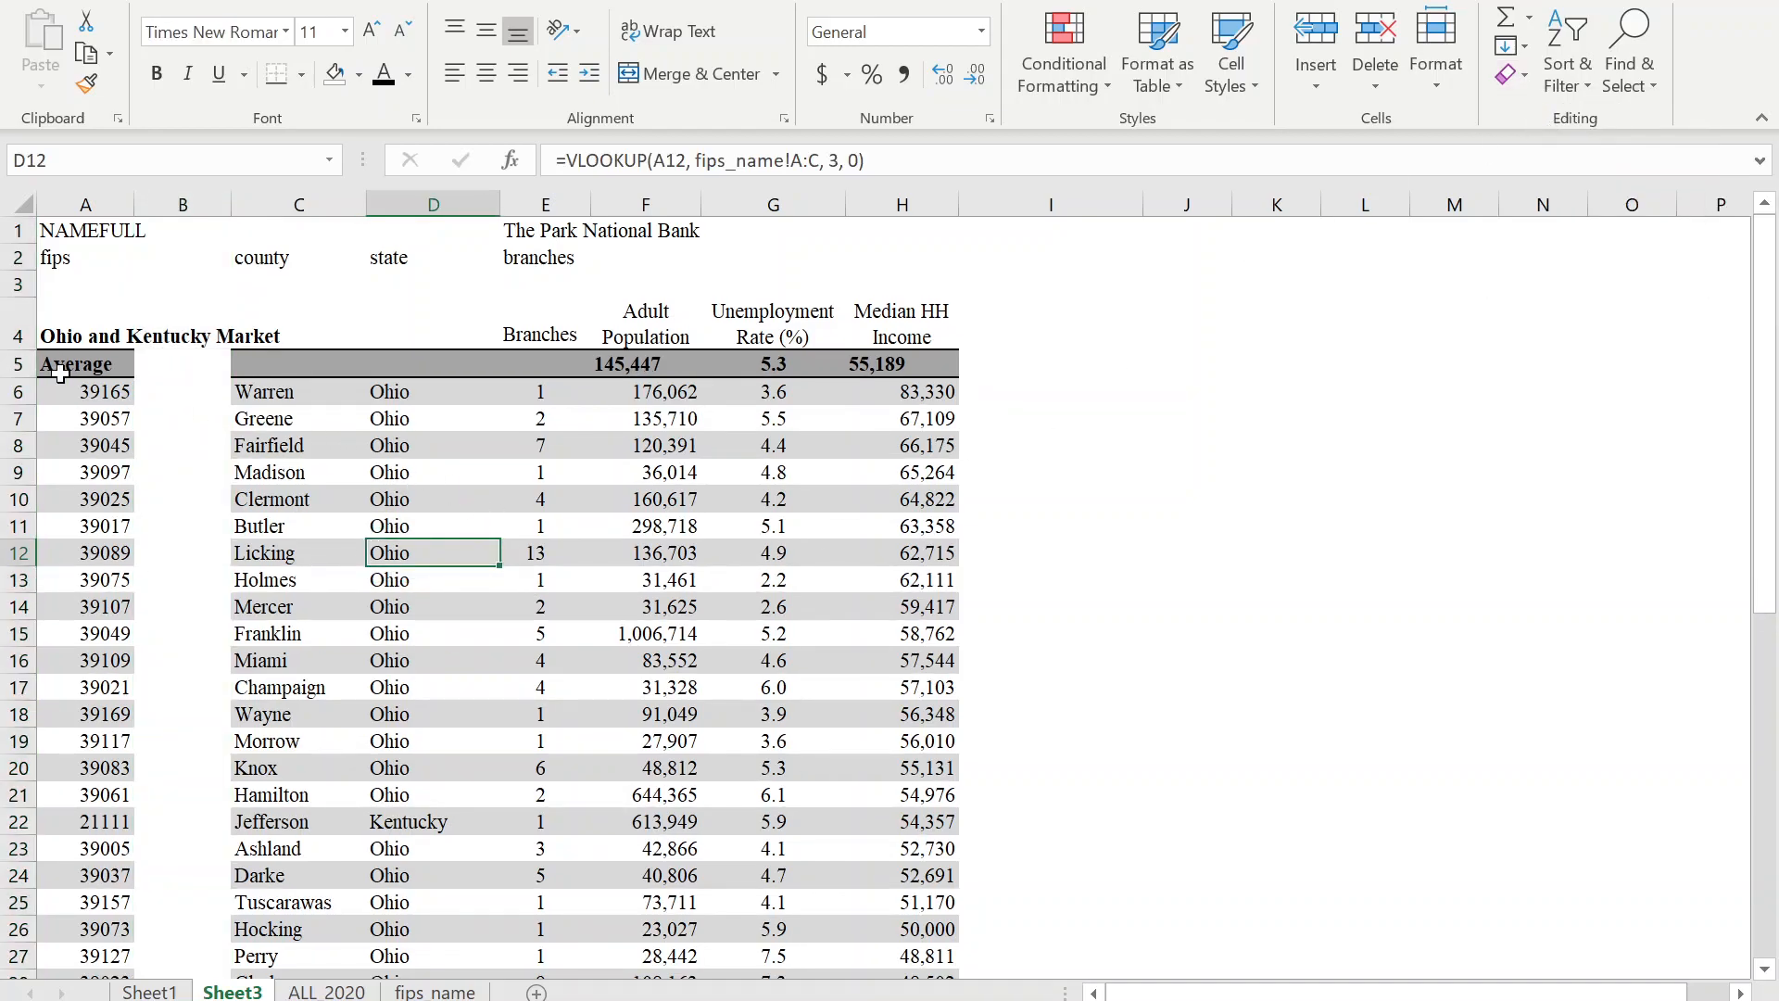
# Copy the Average label from A5 to C5 and move the Ohio and Kentucky Market title from A4 to C4.
pyautogui.click(104, 366)
pyautogui.hotkey('ctrl', 'c')
pyautogui.click(270, 364)
pyautogui.hotkey('ctrl', 'v')
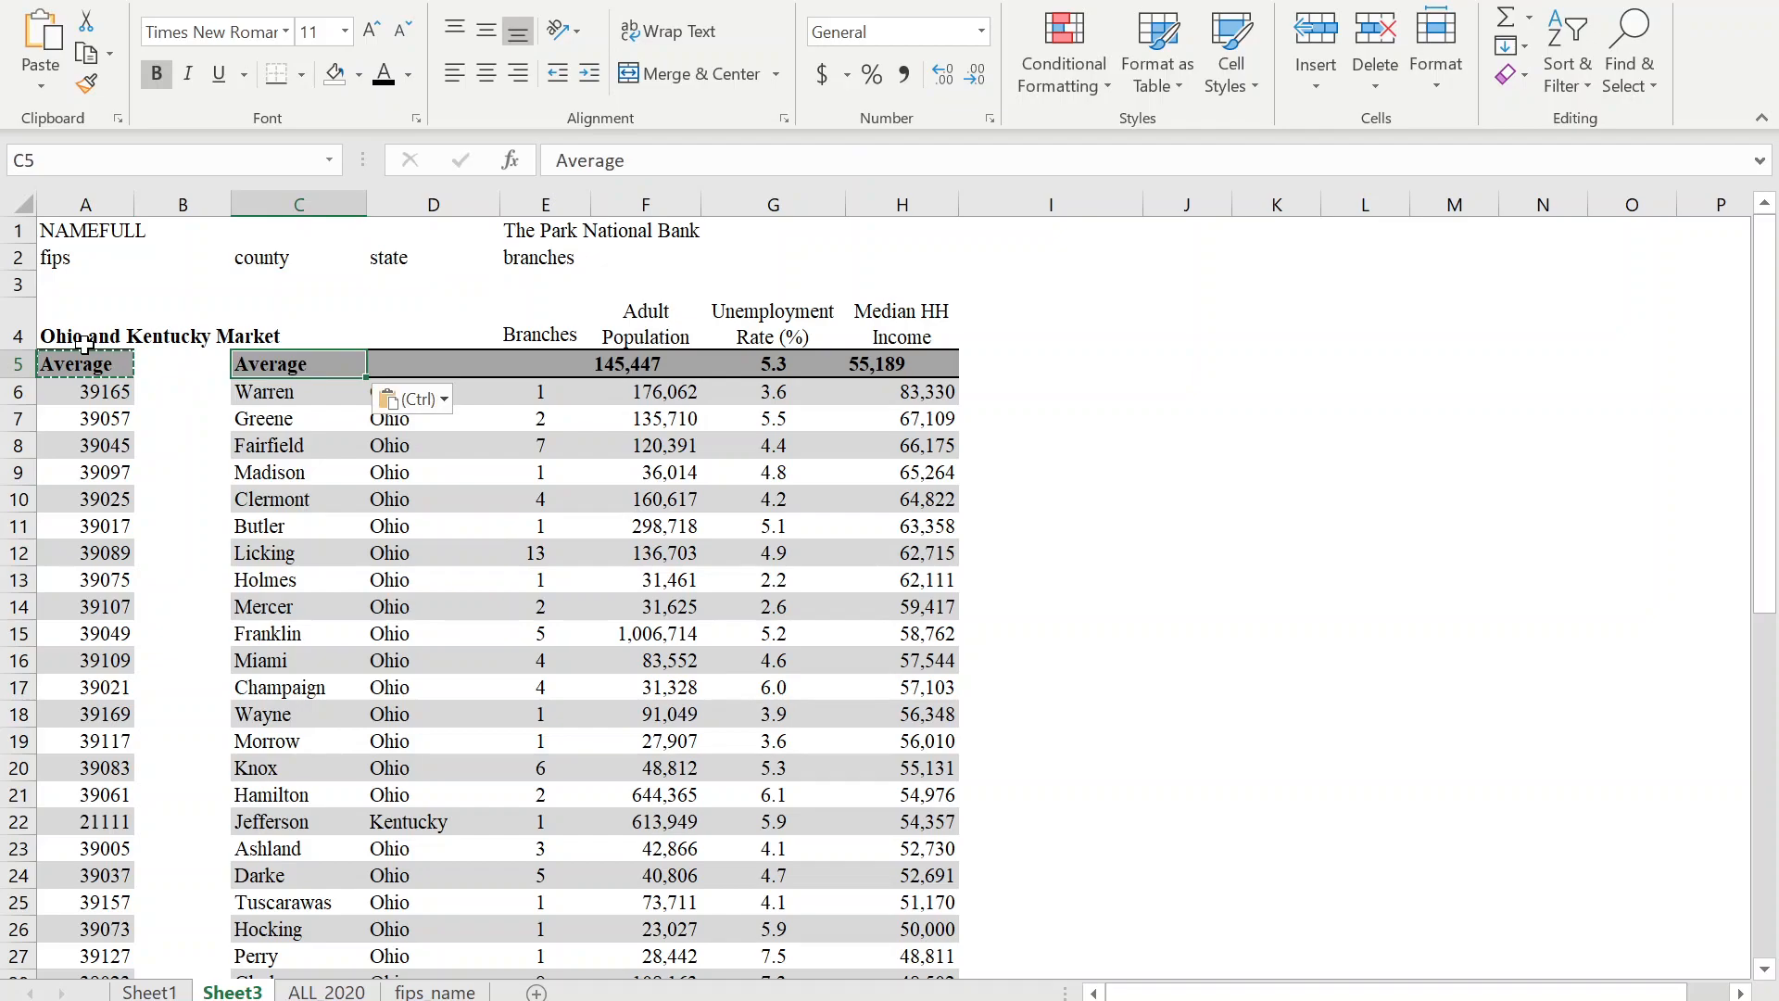
pyautogui.click(71, 339)
pyautogui.hotkey('ctrl', 'x')
pyautogui.click(296, 335)
pyautogui.hotkey('ctrl', 'v')
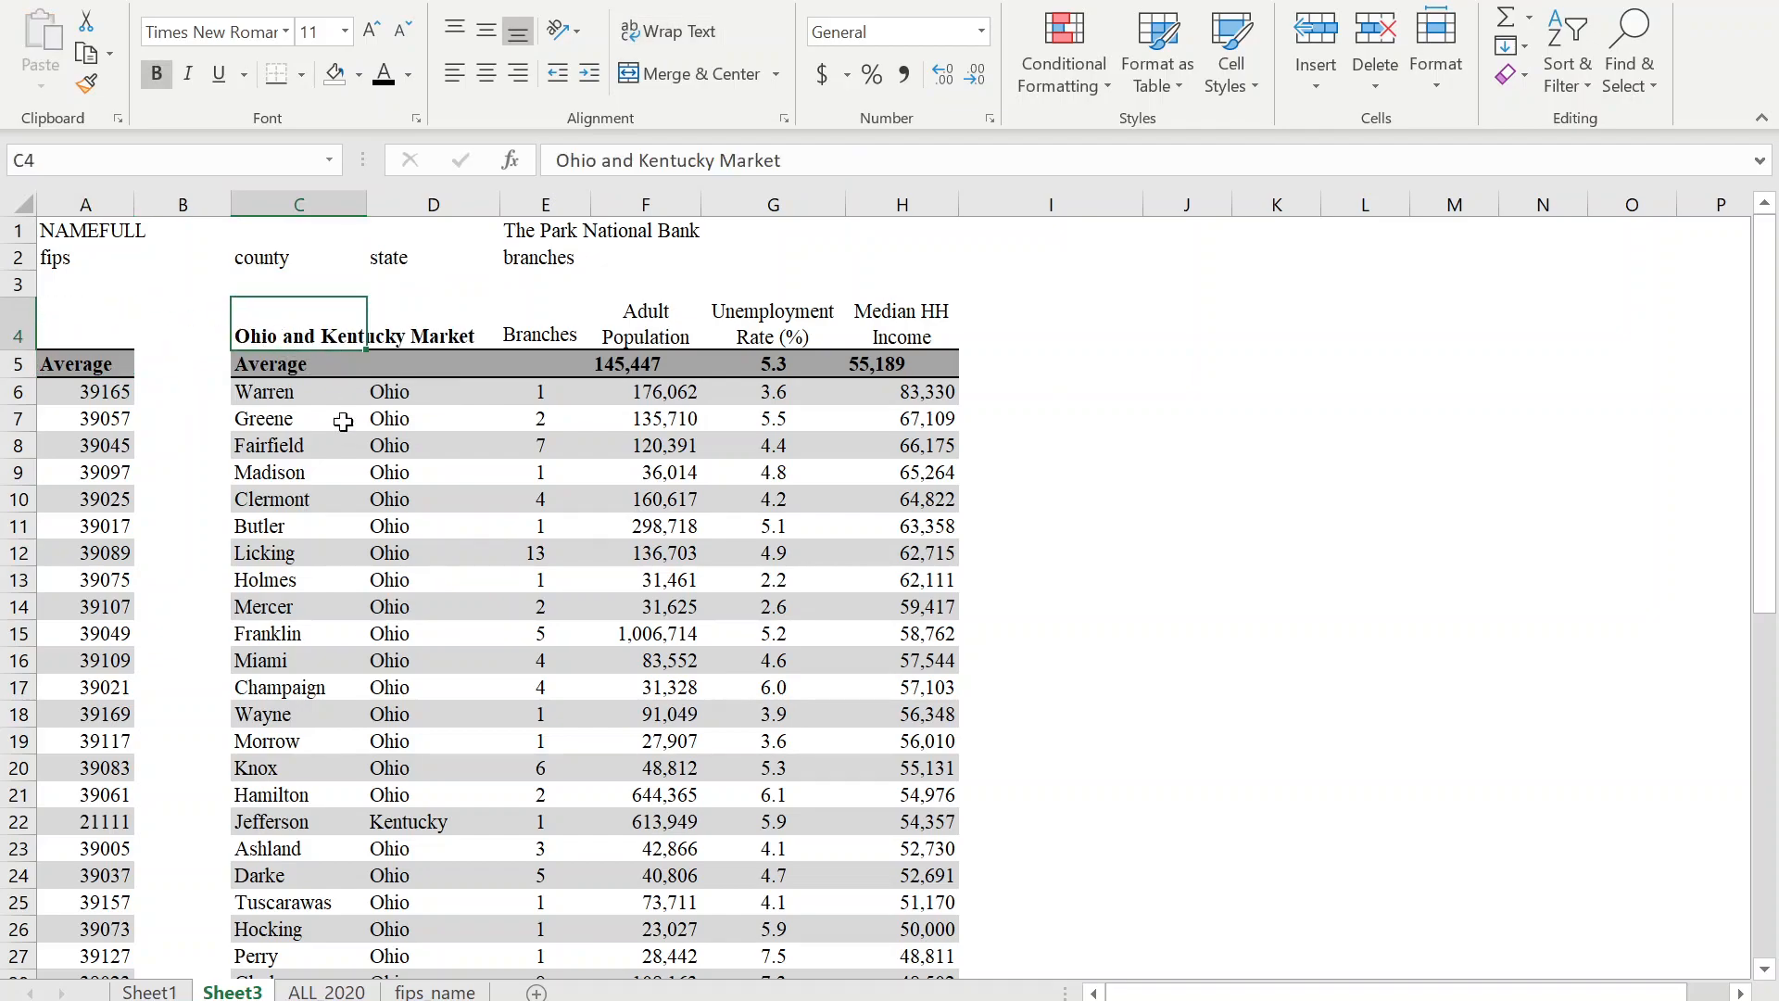
# Copy the Carolinas Market and Average labels from A37:A38 to C37:C38.
pyautogui.scroll(-1, 258, 567)
pyautogui.scroll(-8, 258, 567)
pyautogui.moveTo(58, 548); pyautogui.dragTo(80, 582)
pyautogui.hotkey('ctrl', 'x')
pyautogui.click(268, 554)
pyautogui.hotkey('ctrl', 'v')
pyautogui.click(449, 554)
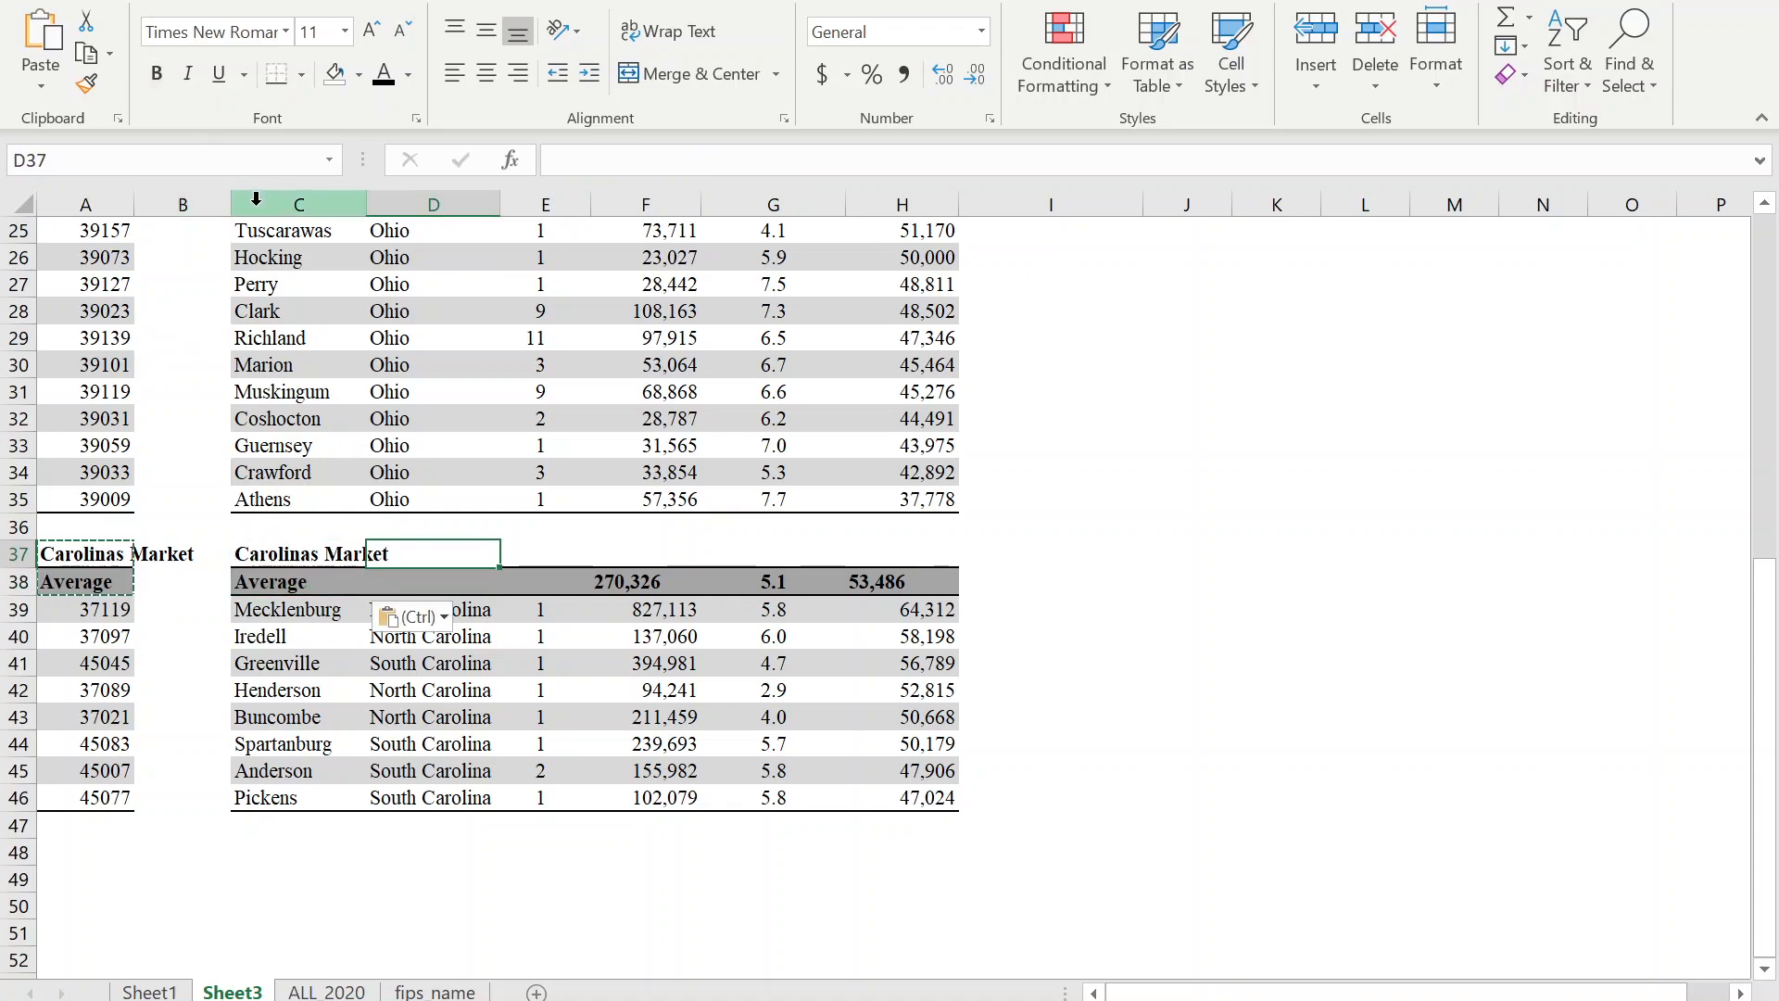
# Insert another blank column before the county column and widen column B.
pyautogui.click(278, 203)
pyautogui.hotkey('ctrl', 'shift', '+')
pyautogui.moveTo(232, 205); pyautogui.dragTo(248, 206)
pyautogui.click(728, 582)
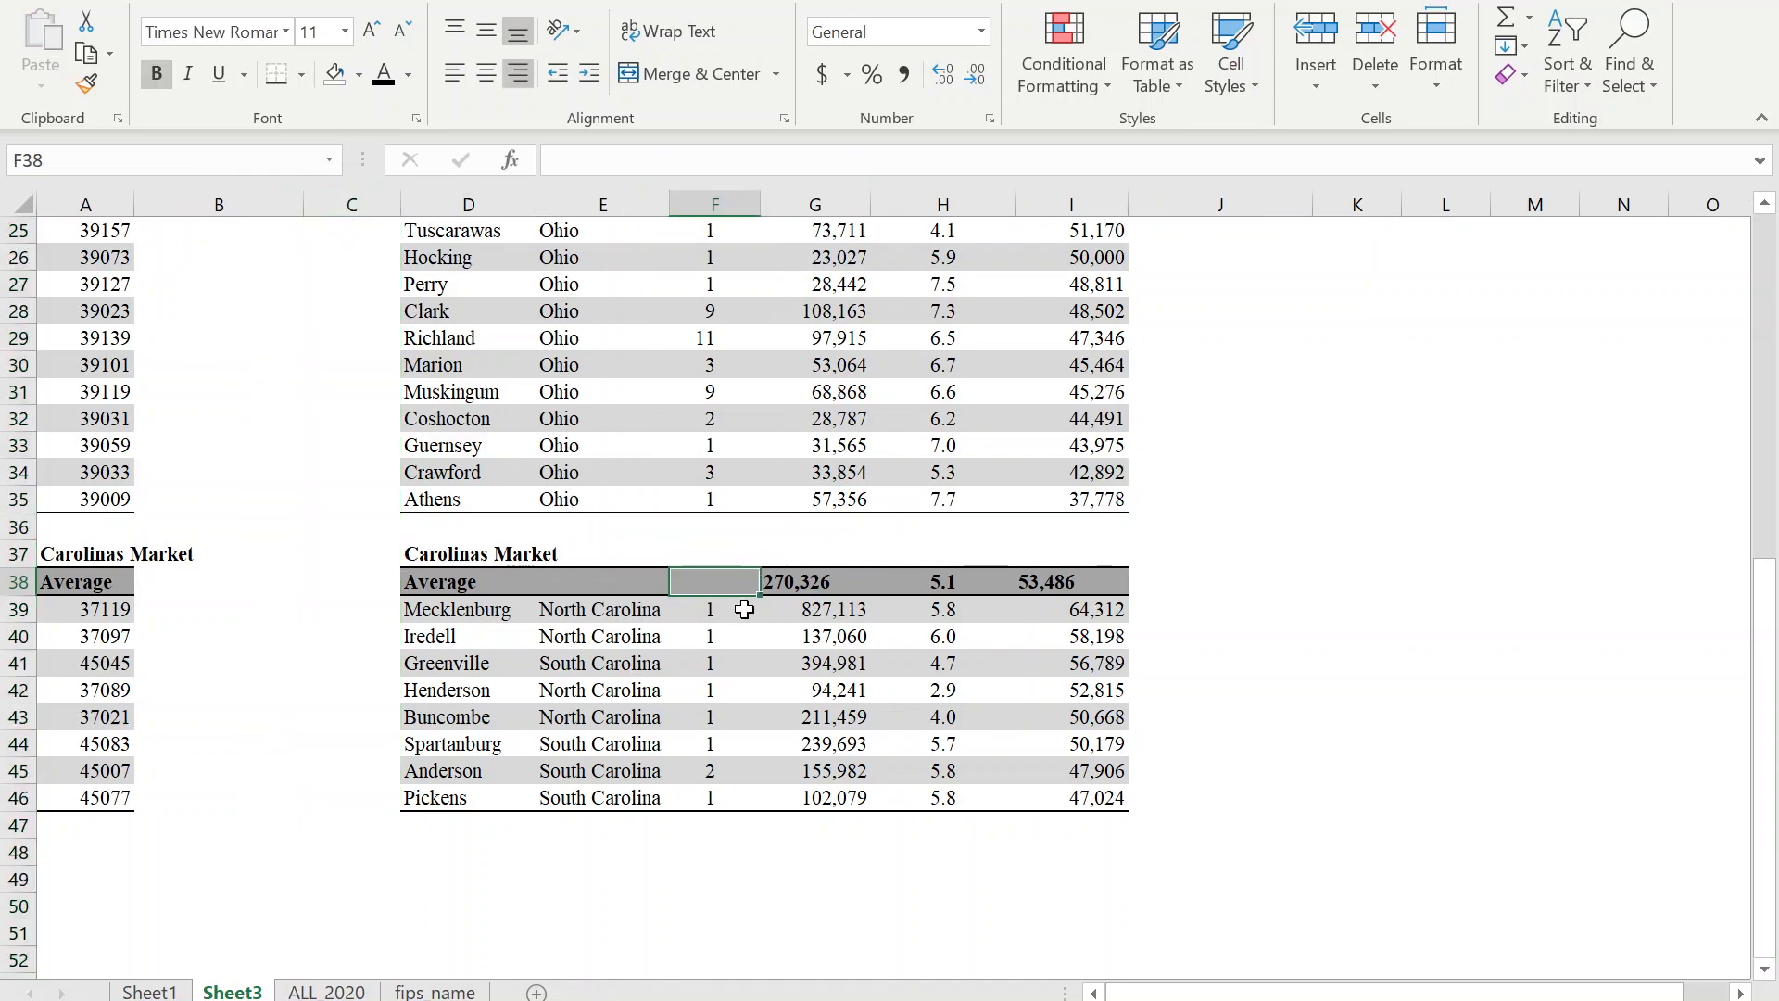
# Right-align the Carolinas averages for Median HH Income in I38 and Adult Population in G38.
pyautogui.scroll(4, 846, 619)
pyautogui.scroll(-3, 846, 620)
pyautogui.click(1094, 666)
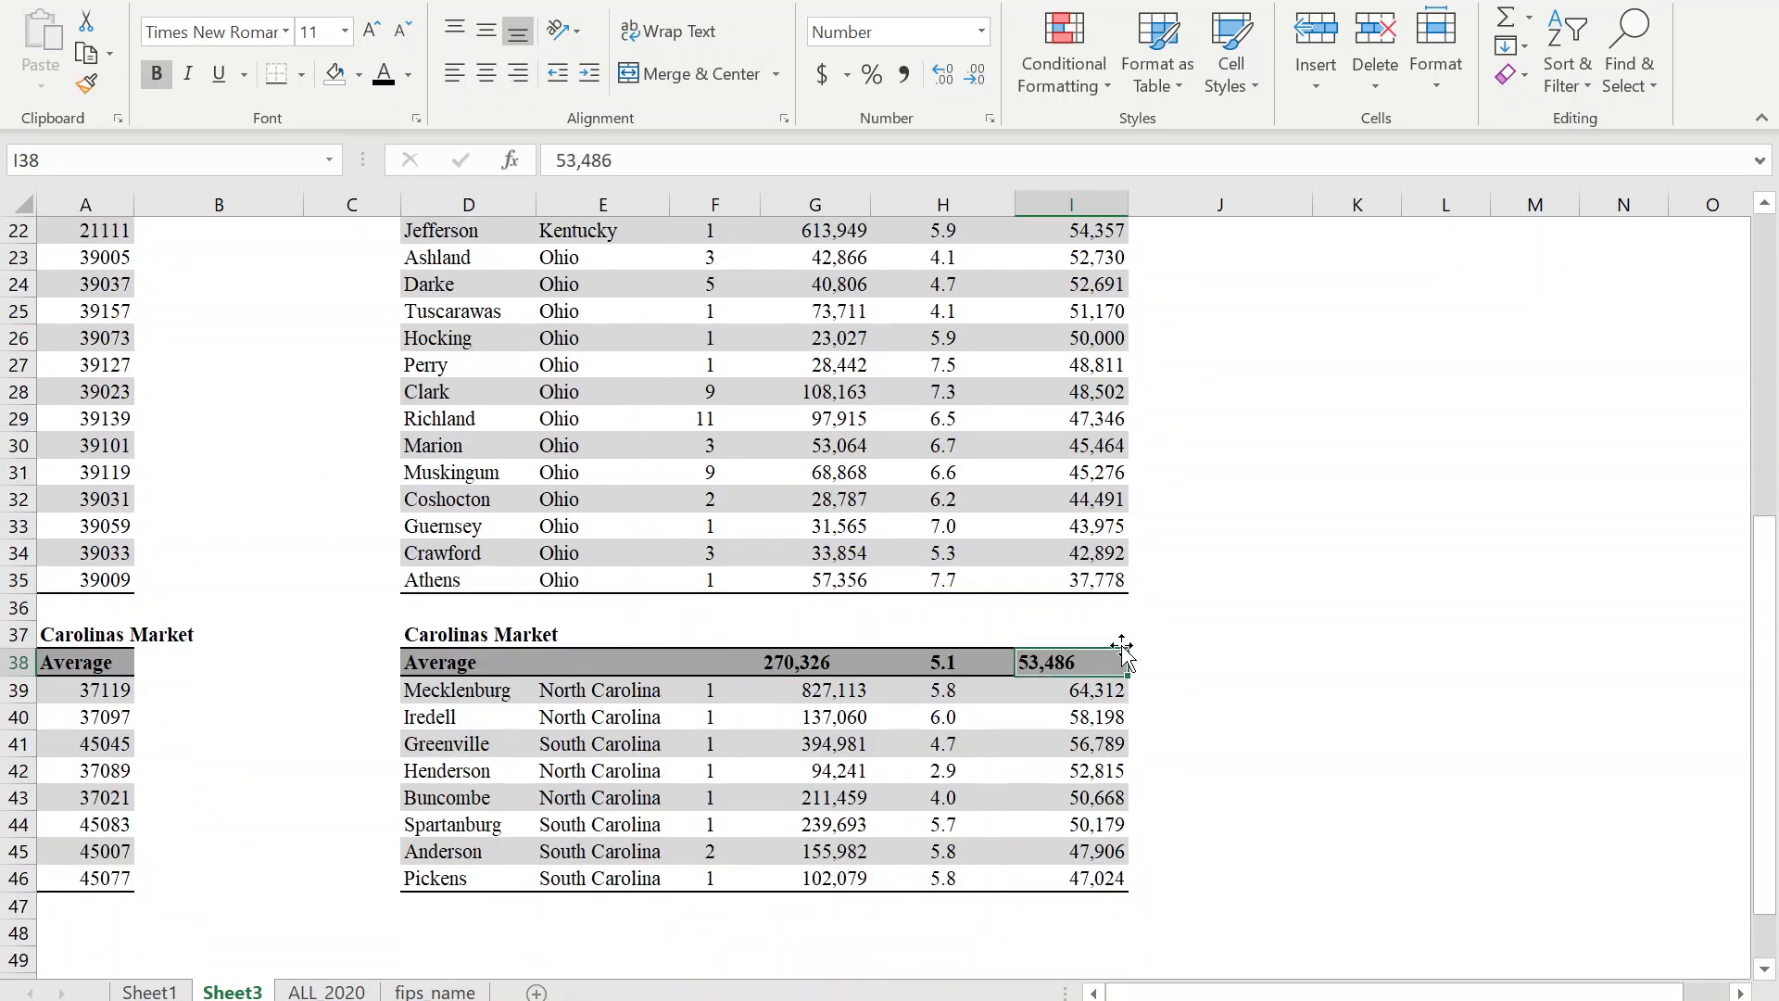
pyautogui.click(518, 73)
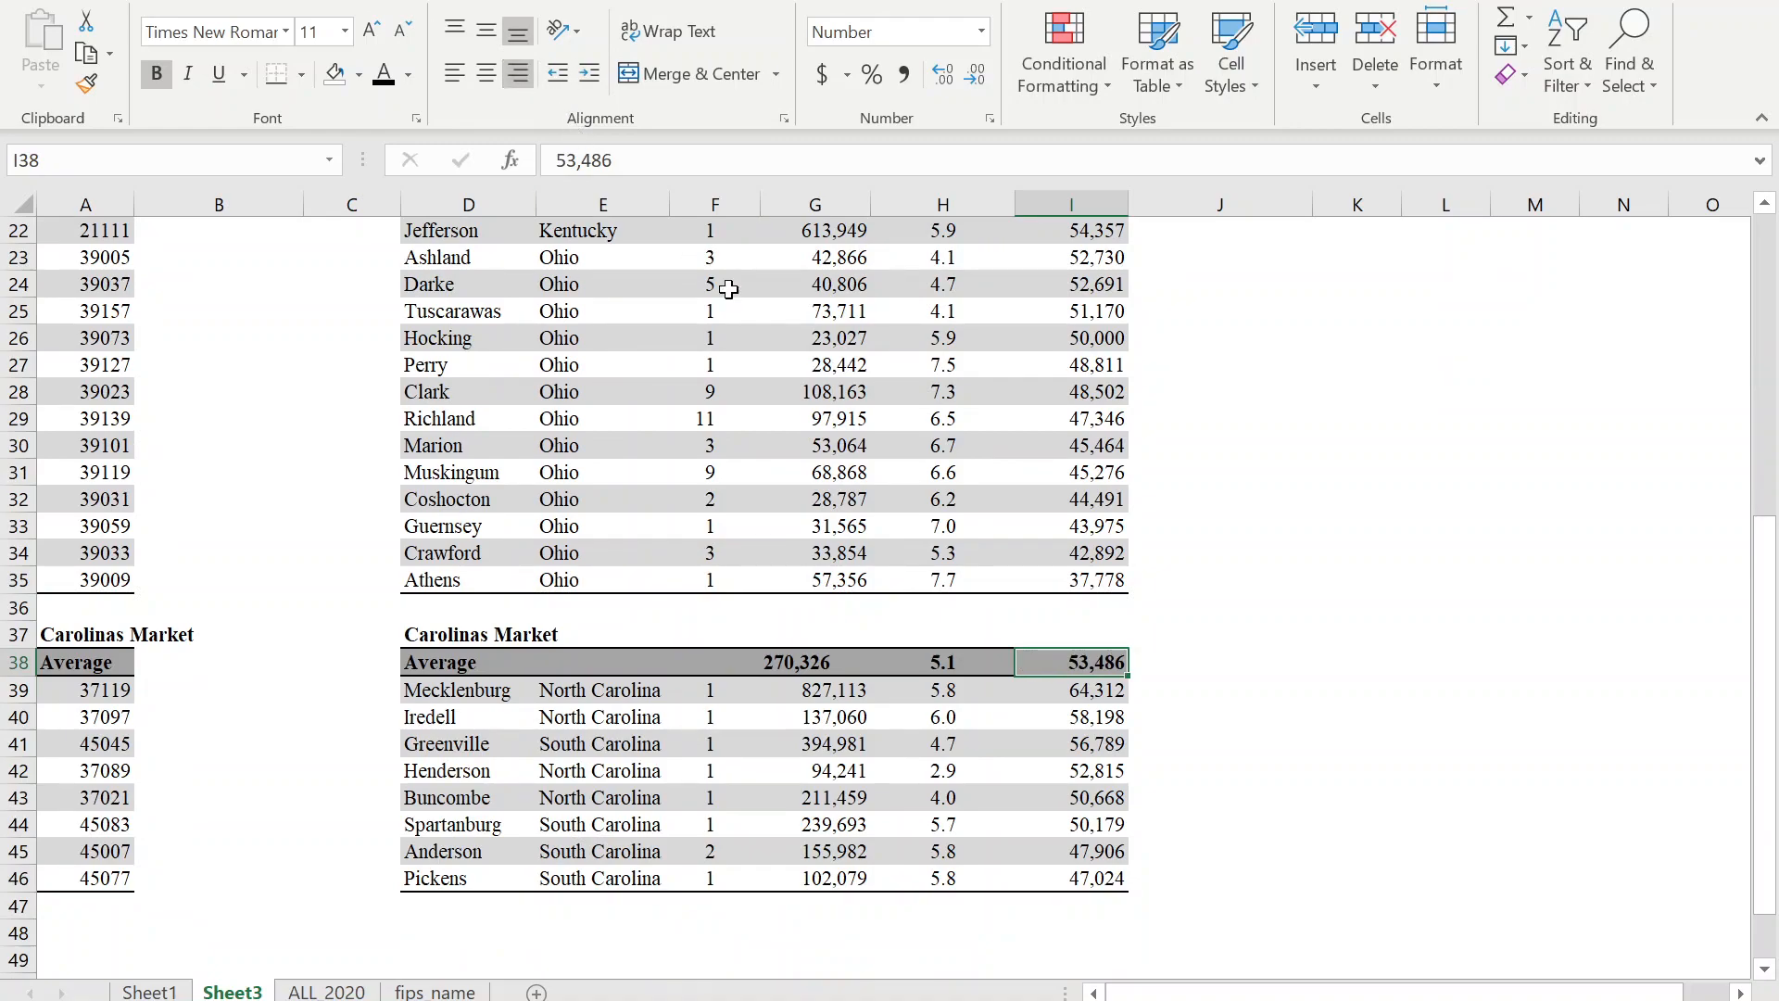
pyautogui.click(837, 661)
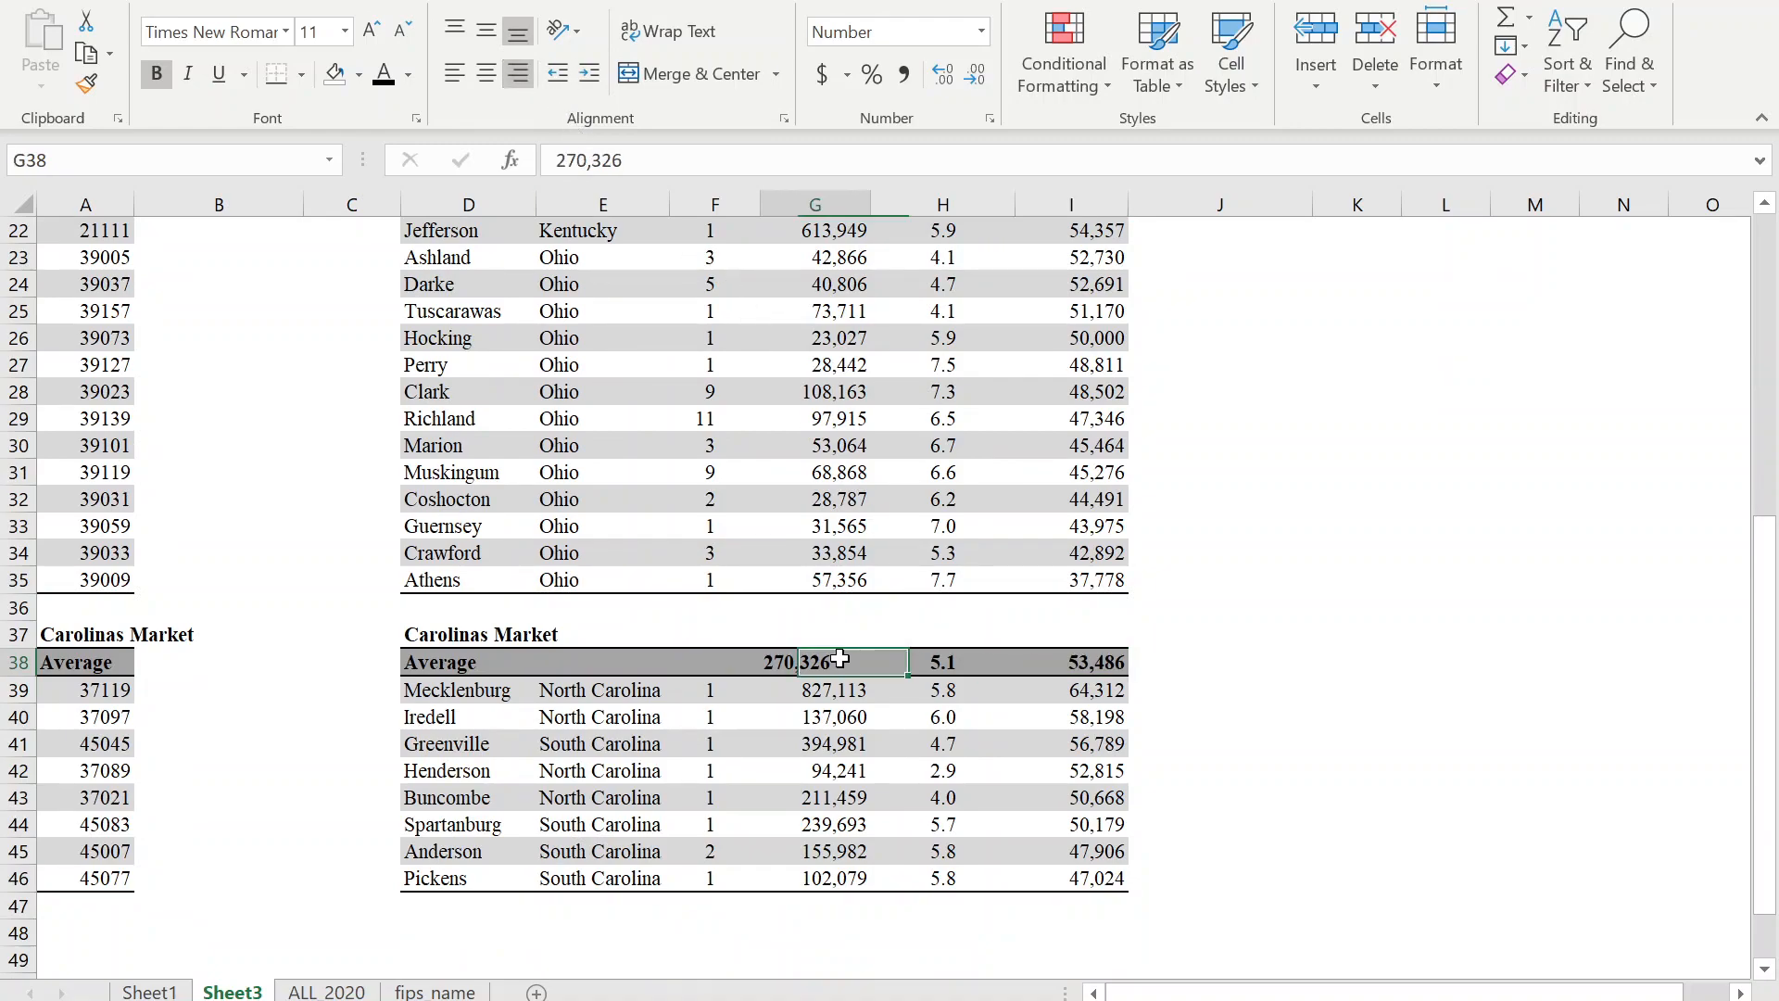
pyautogui.click(518, 74)
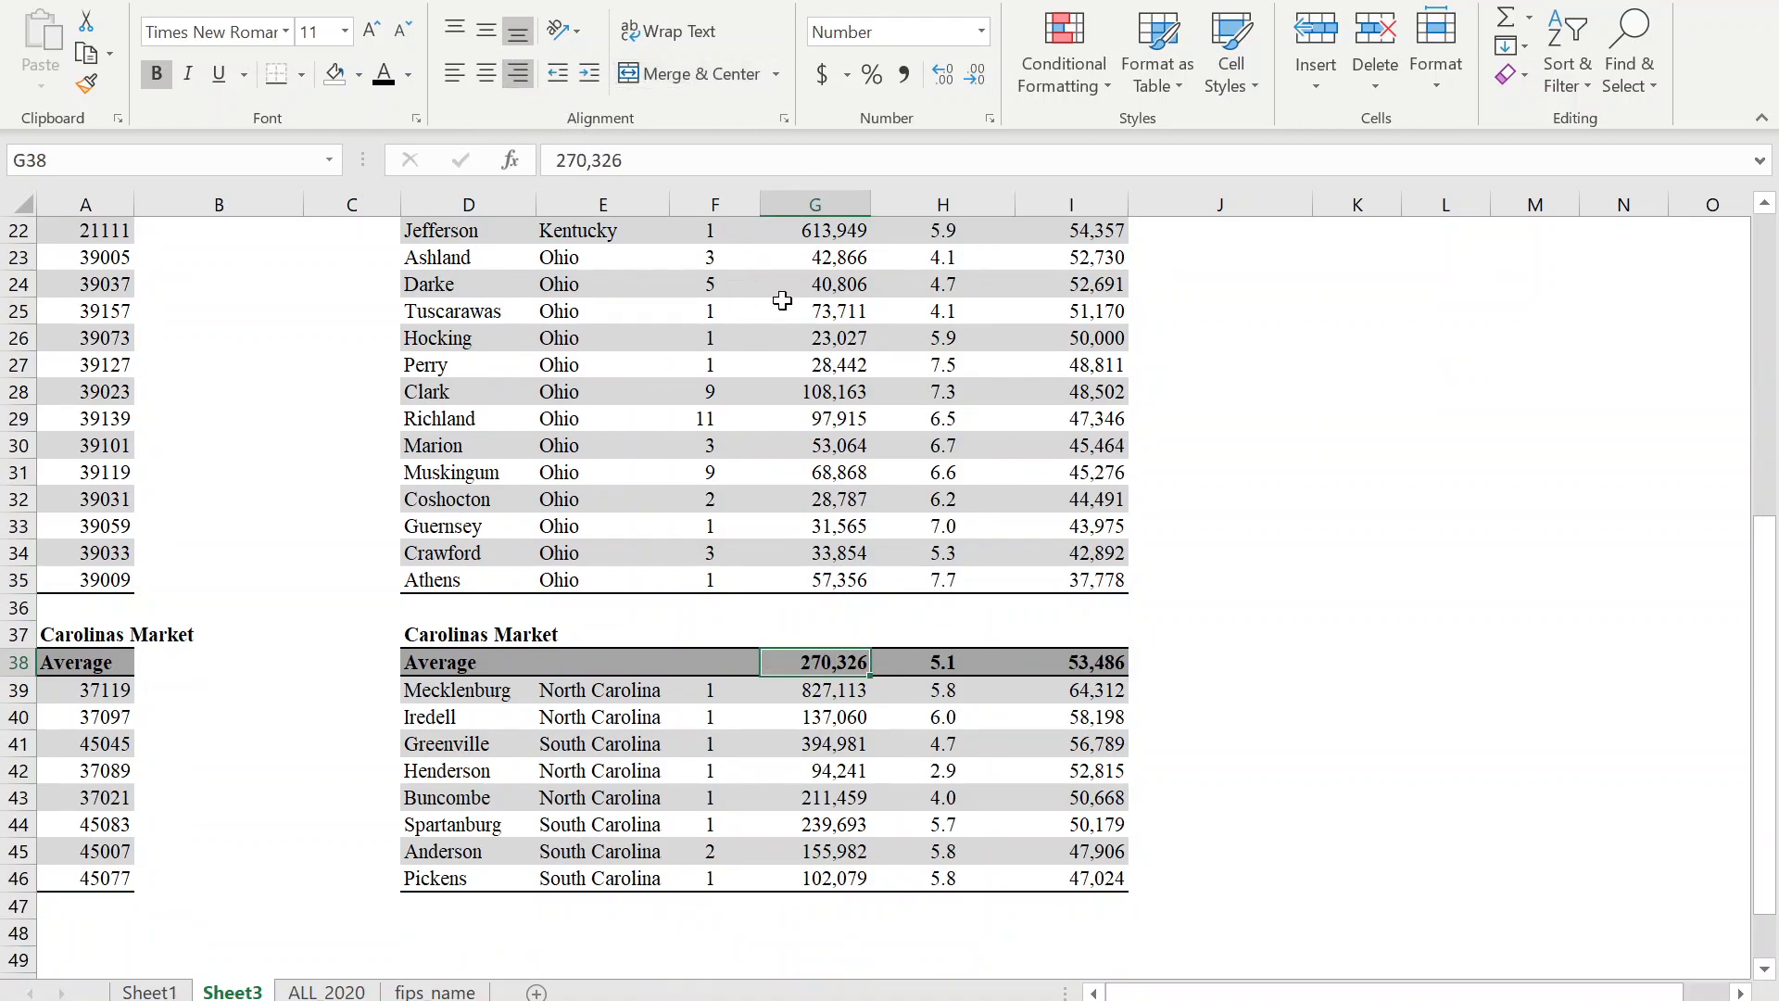
pyautogui.click(710, 657)
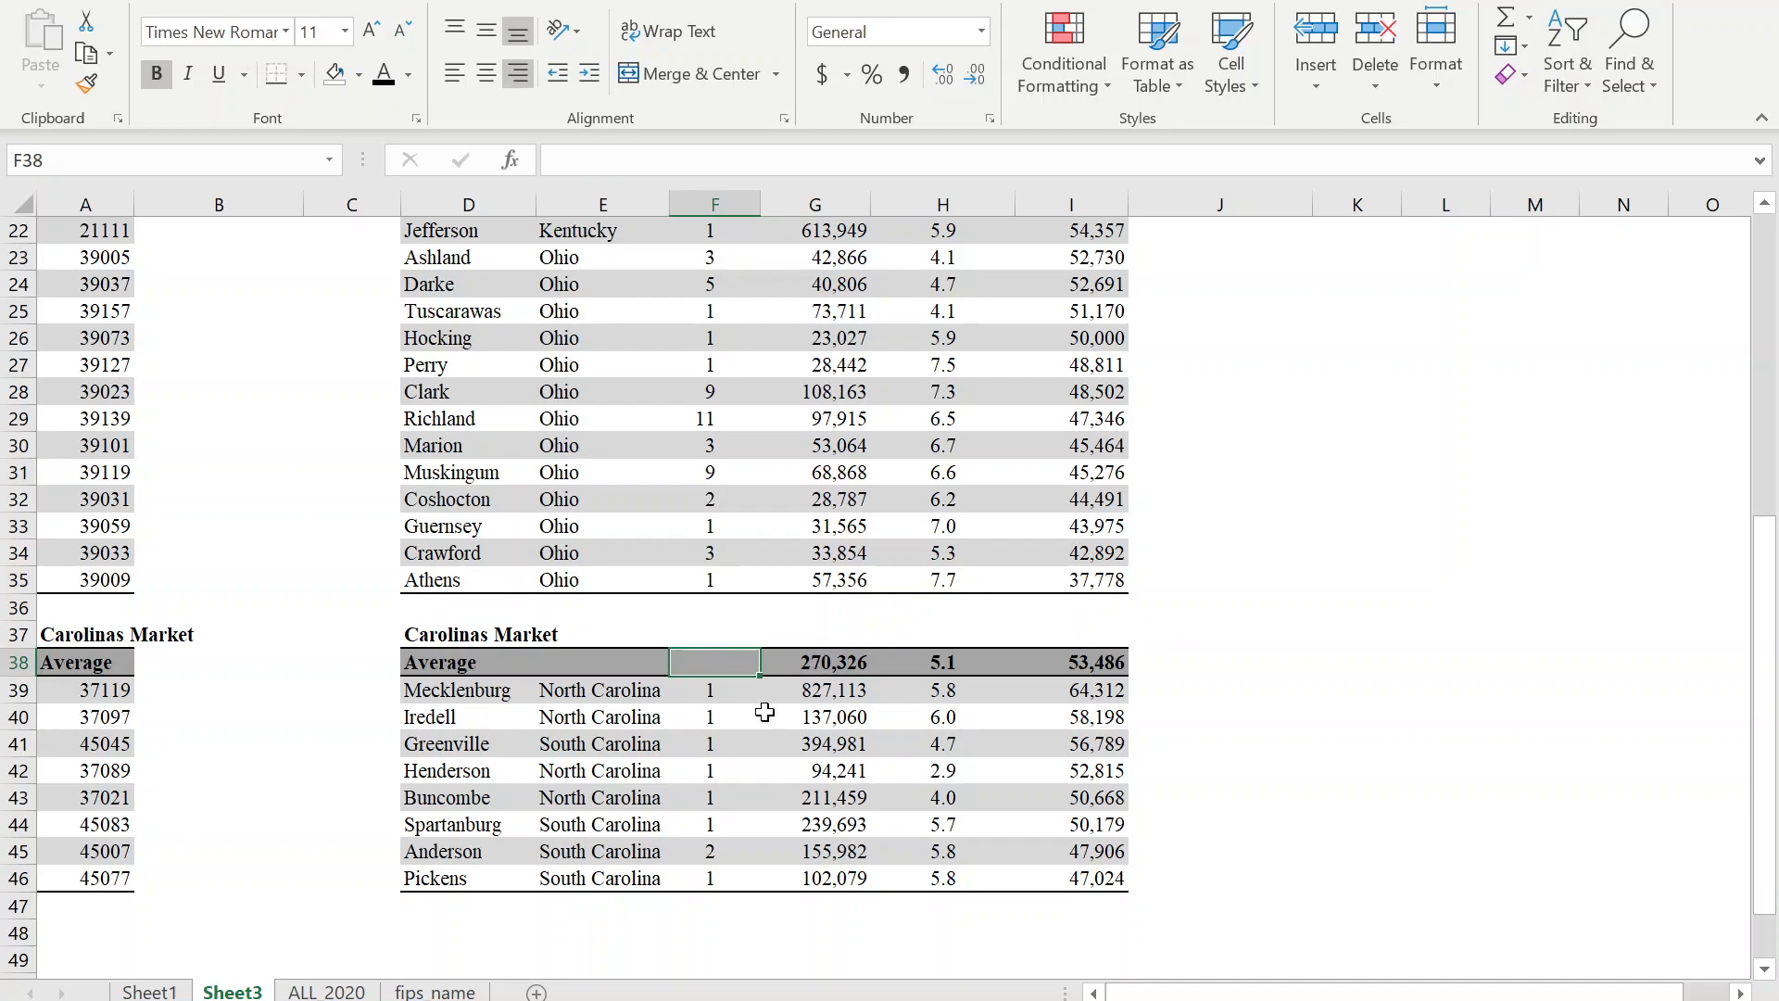
pyautogui.scroll(3, 754, 697)
pyautogui.scroll(-4, 752, 697)
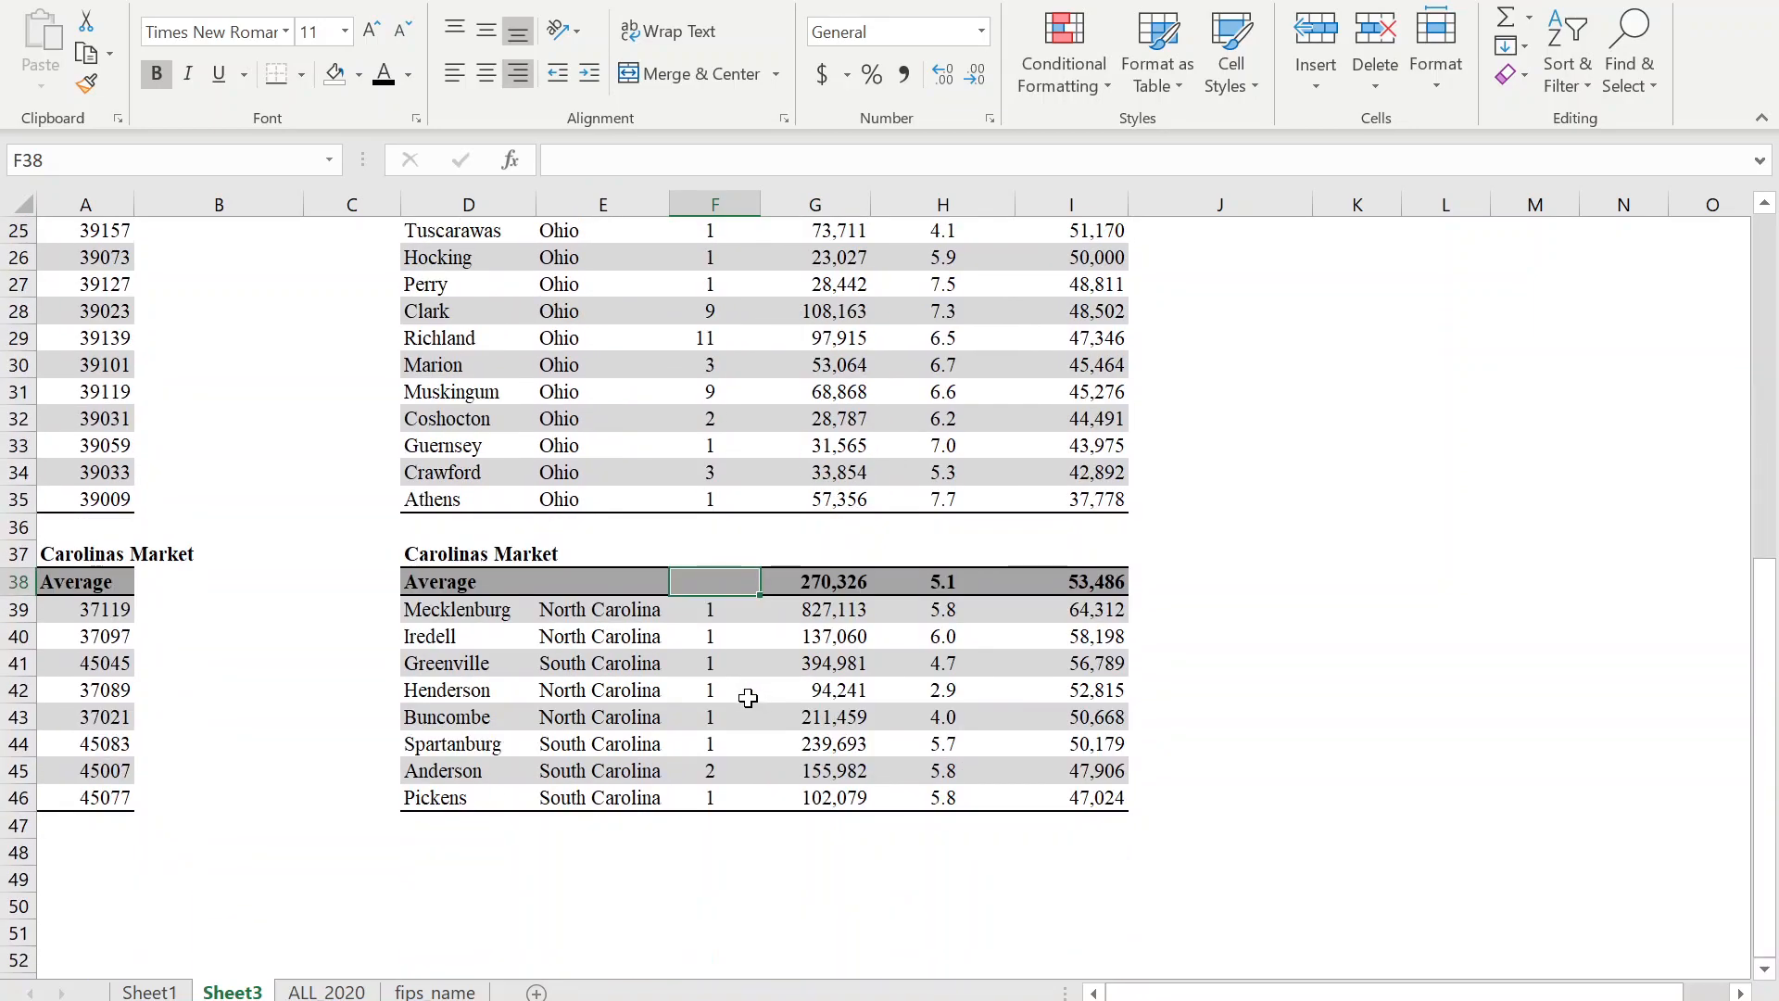
pyautogui.click(846, 770)
# Center the column headers in F4:I4 horizontally and vertically.
pyautogui.scroll(6, 872, 785)
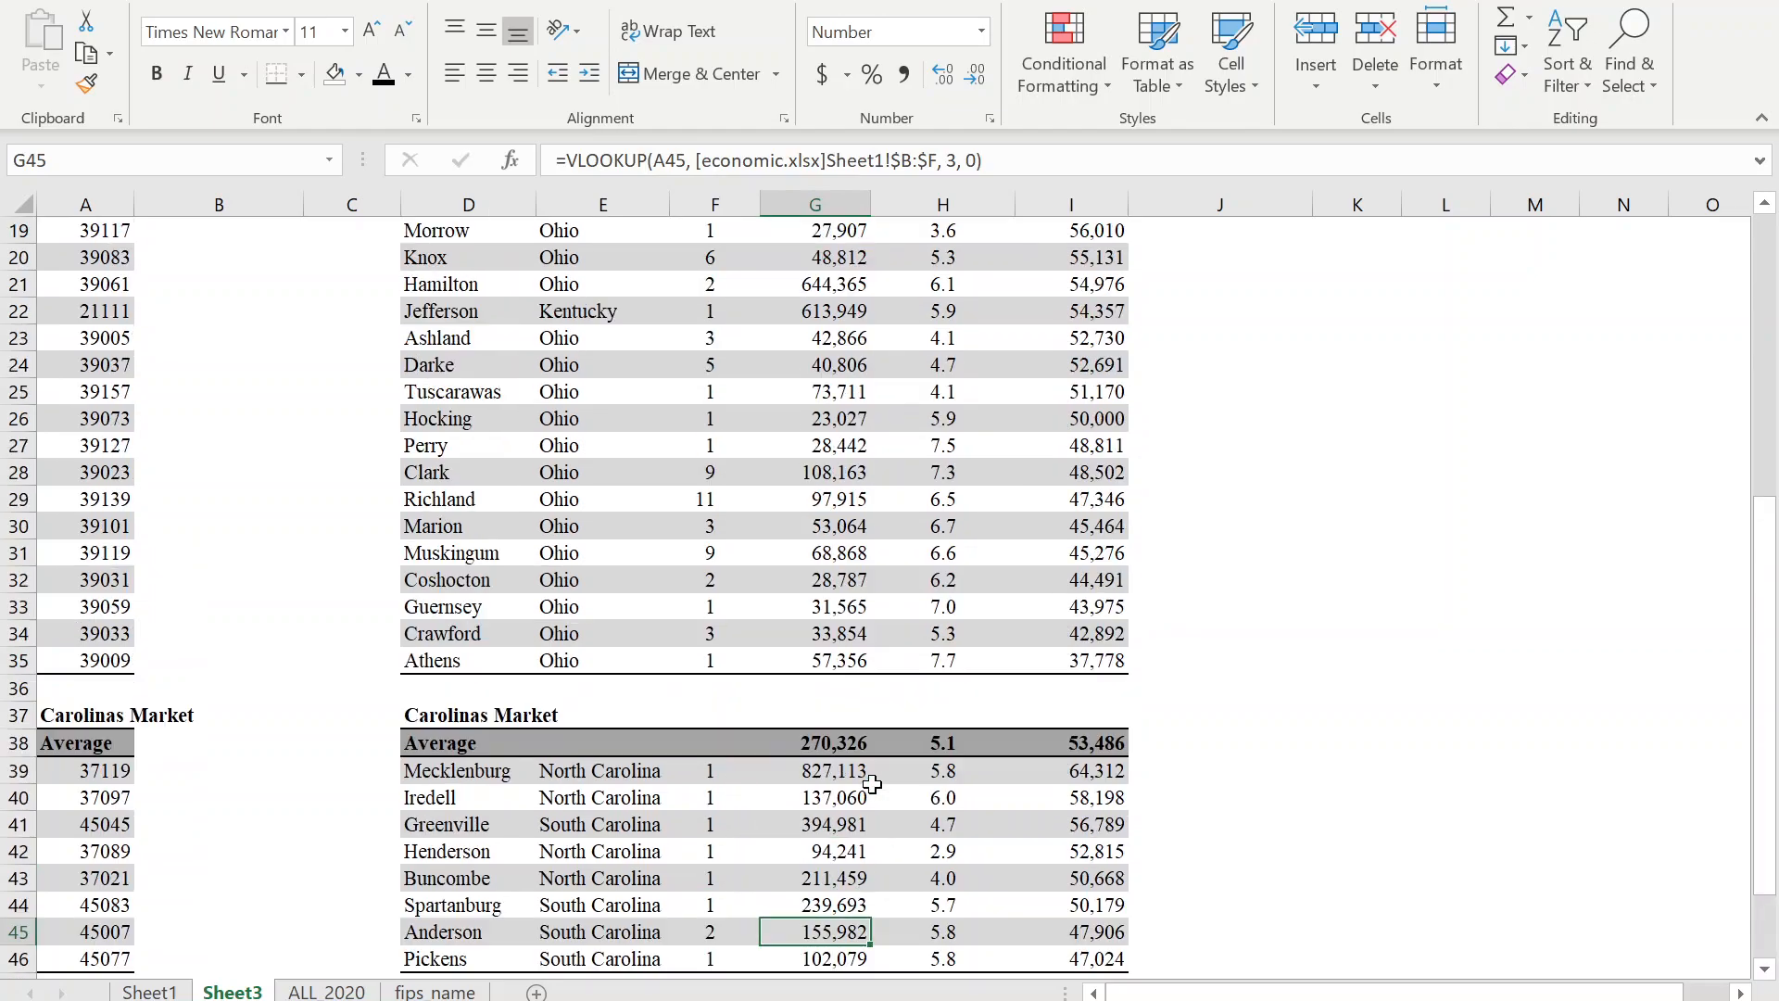
pyautogui.scroll(2, 872, 785)
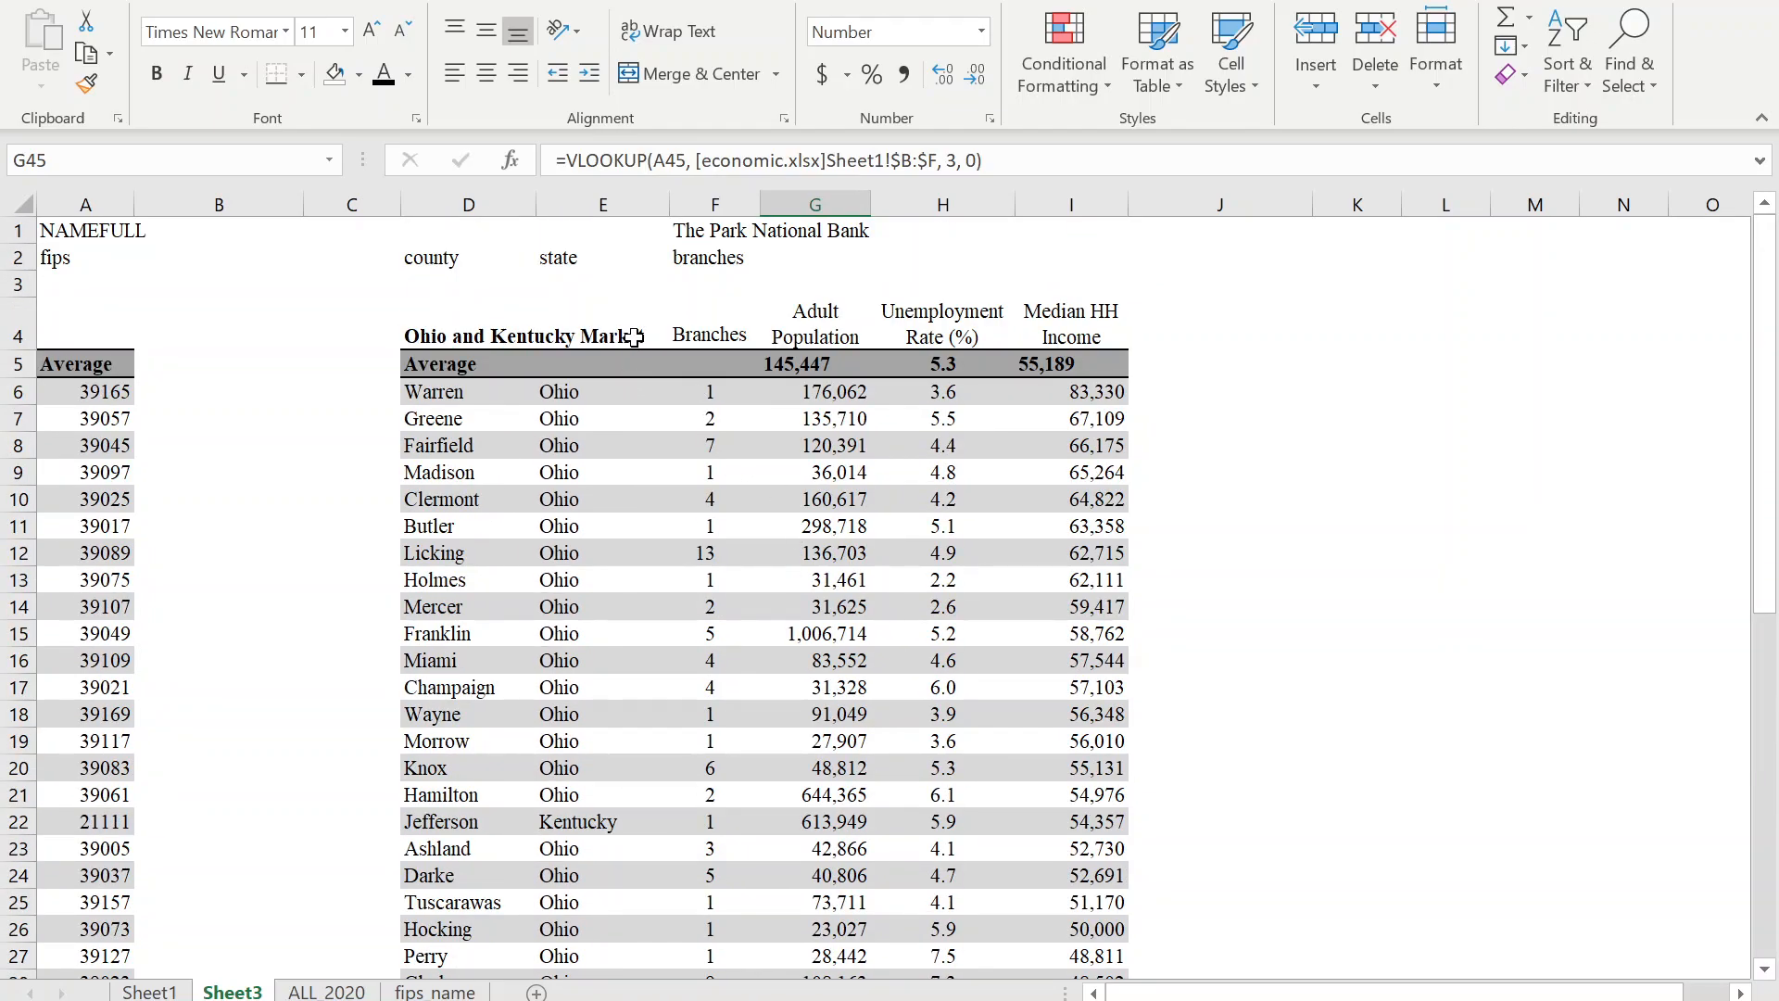
pyautogui.moveTo(705, 333); pyautogui.dragTo(1066, 329)
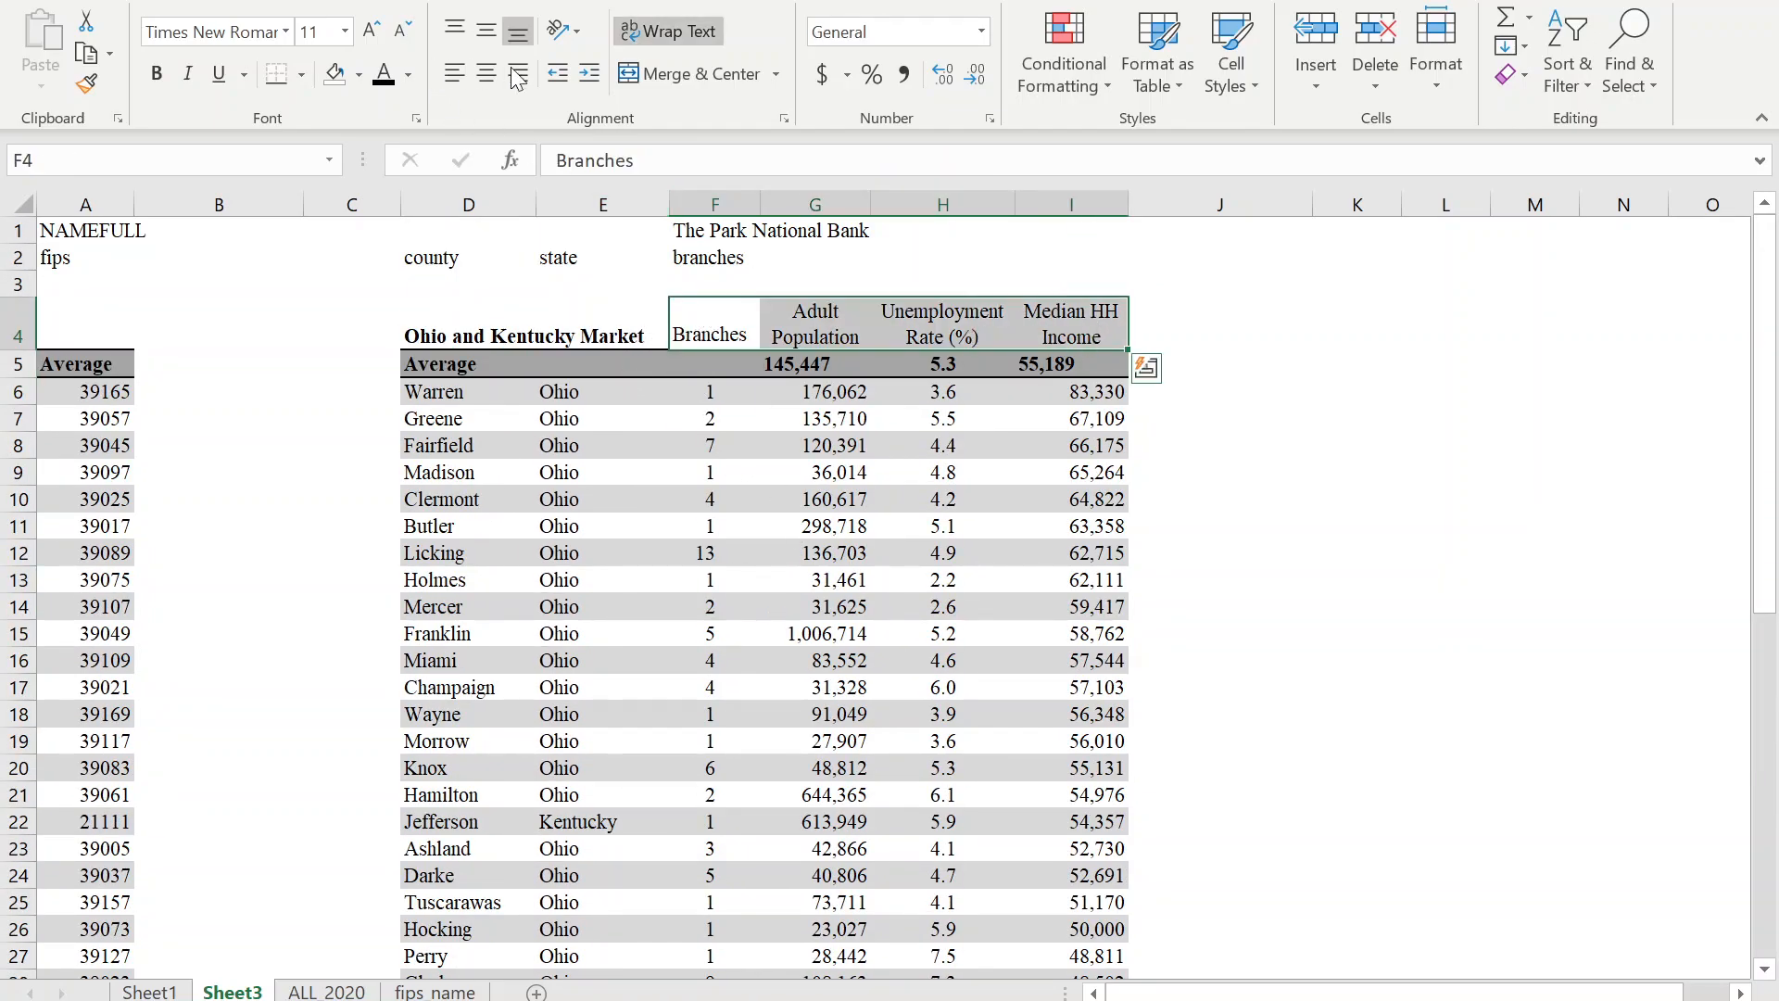
pyautogui.click(496, 76)
pyautogui.click(840, 608)
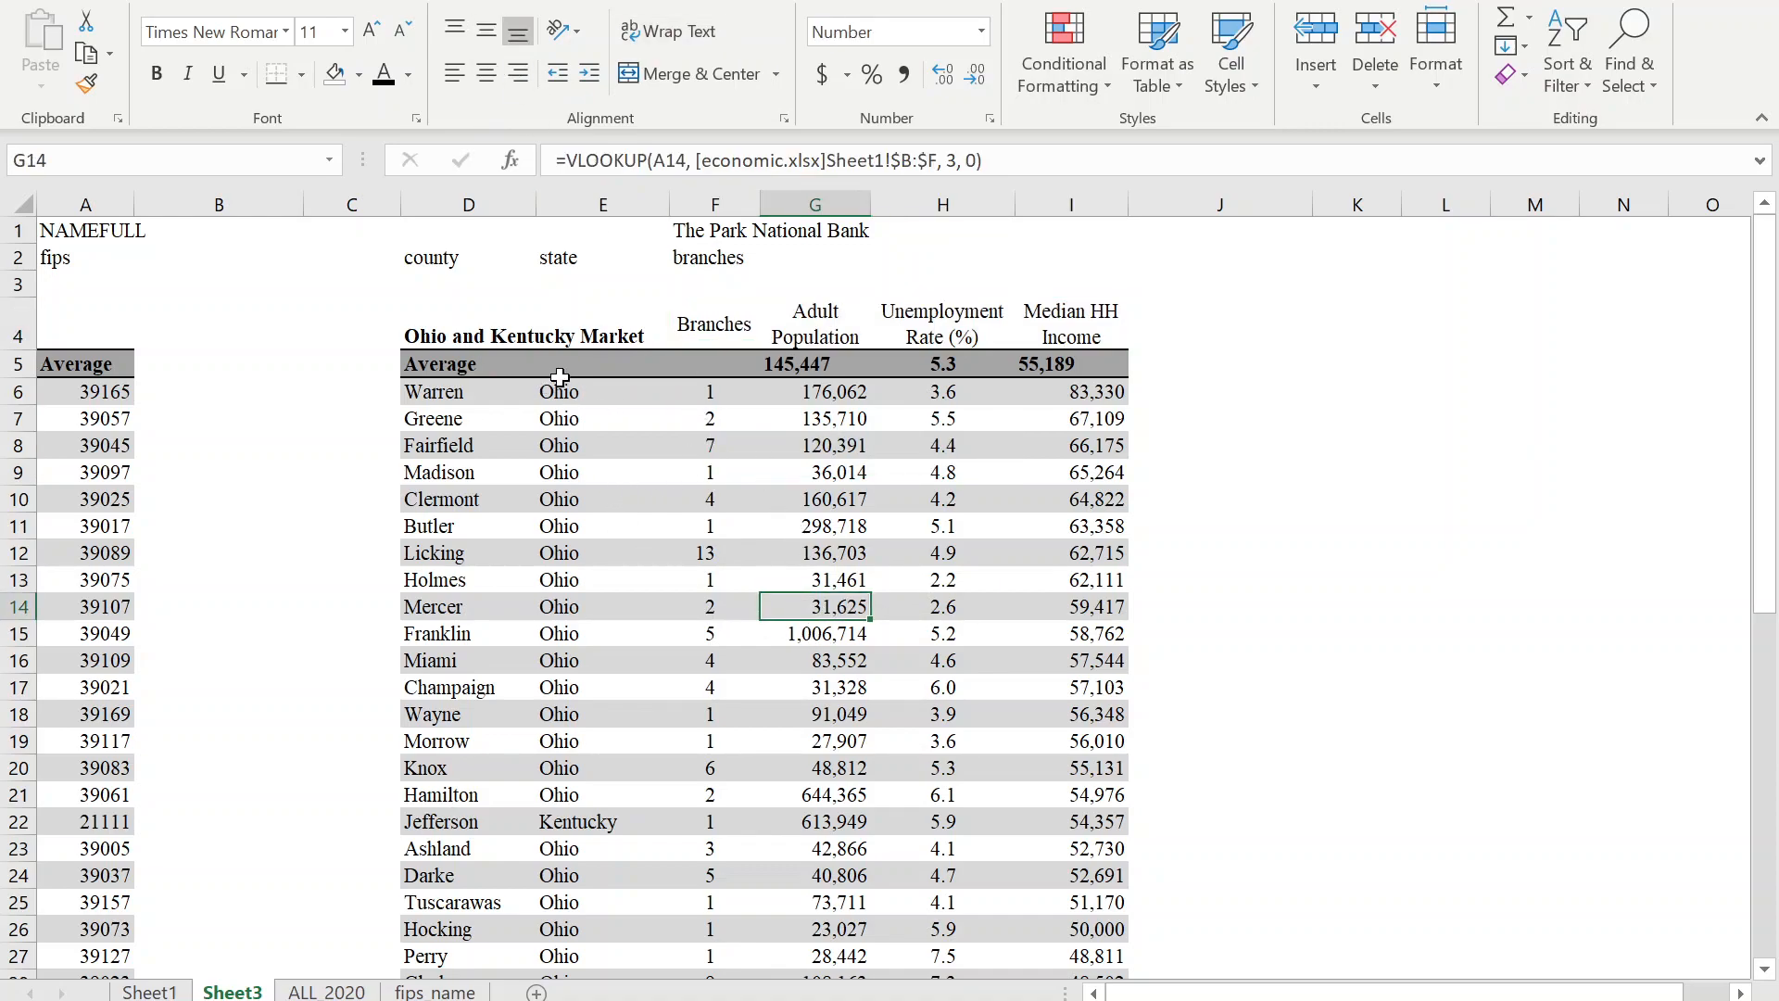
# Insert a blank row above the Ohio and Kentucky Average row and move the Ohio and Kentucky Market label down to D5.
pyautogui.click(9, 365)
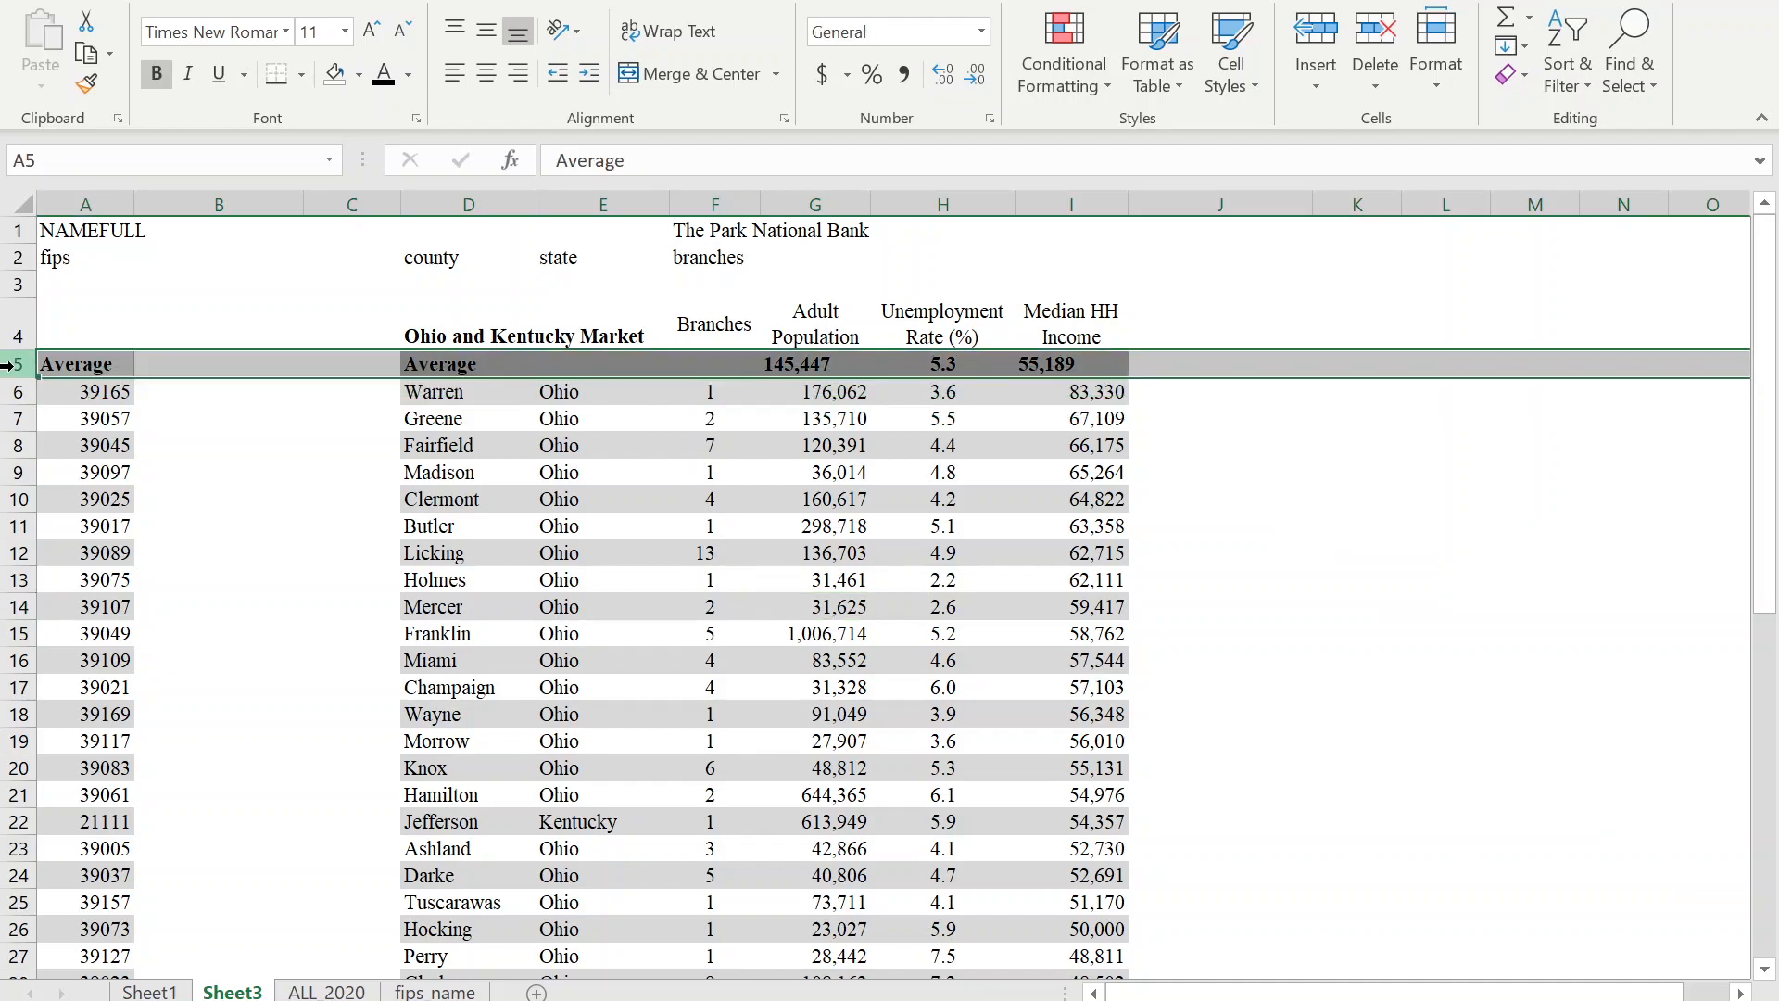
pyautogui.rightClick(9, 365)
pyautogui.click(83, 556)
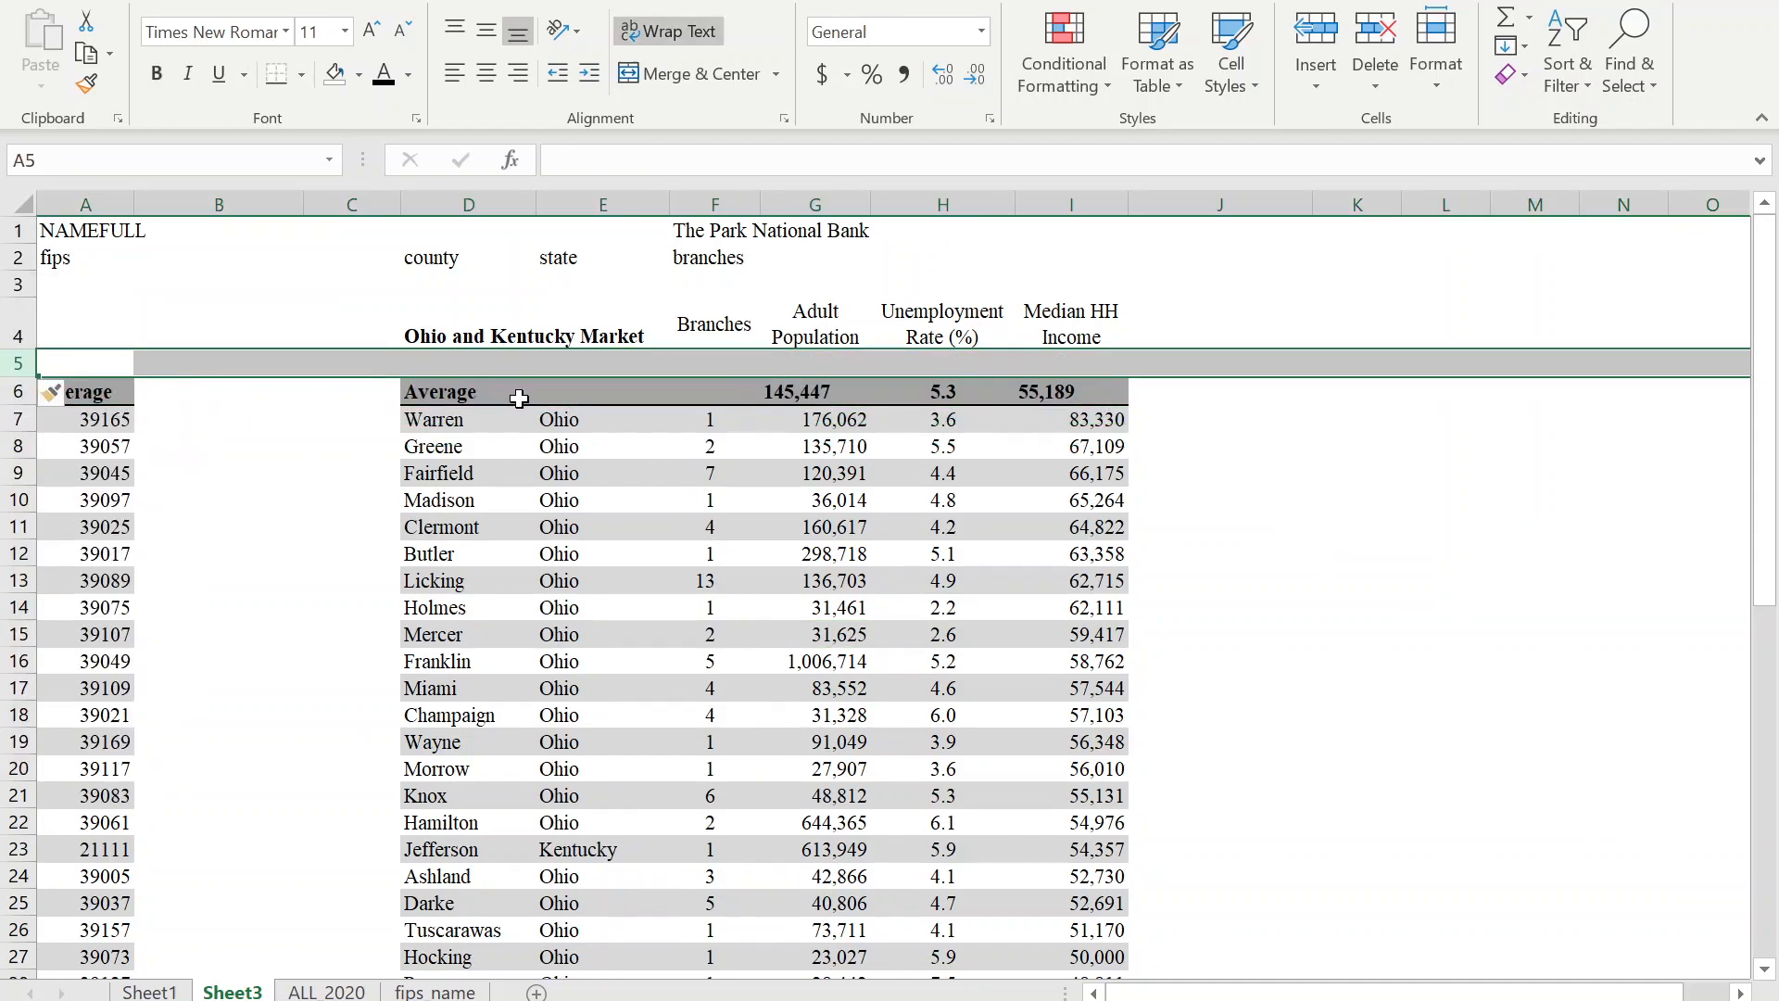
pyautogui.click(446, 337)
pyautogui.moveTo(449, 339); pyautogui.dragTo(488, 363)
pyautogui.click(714, 525)
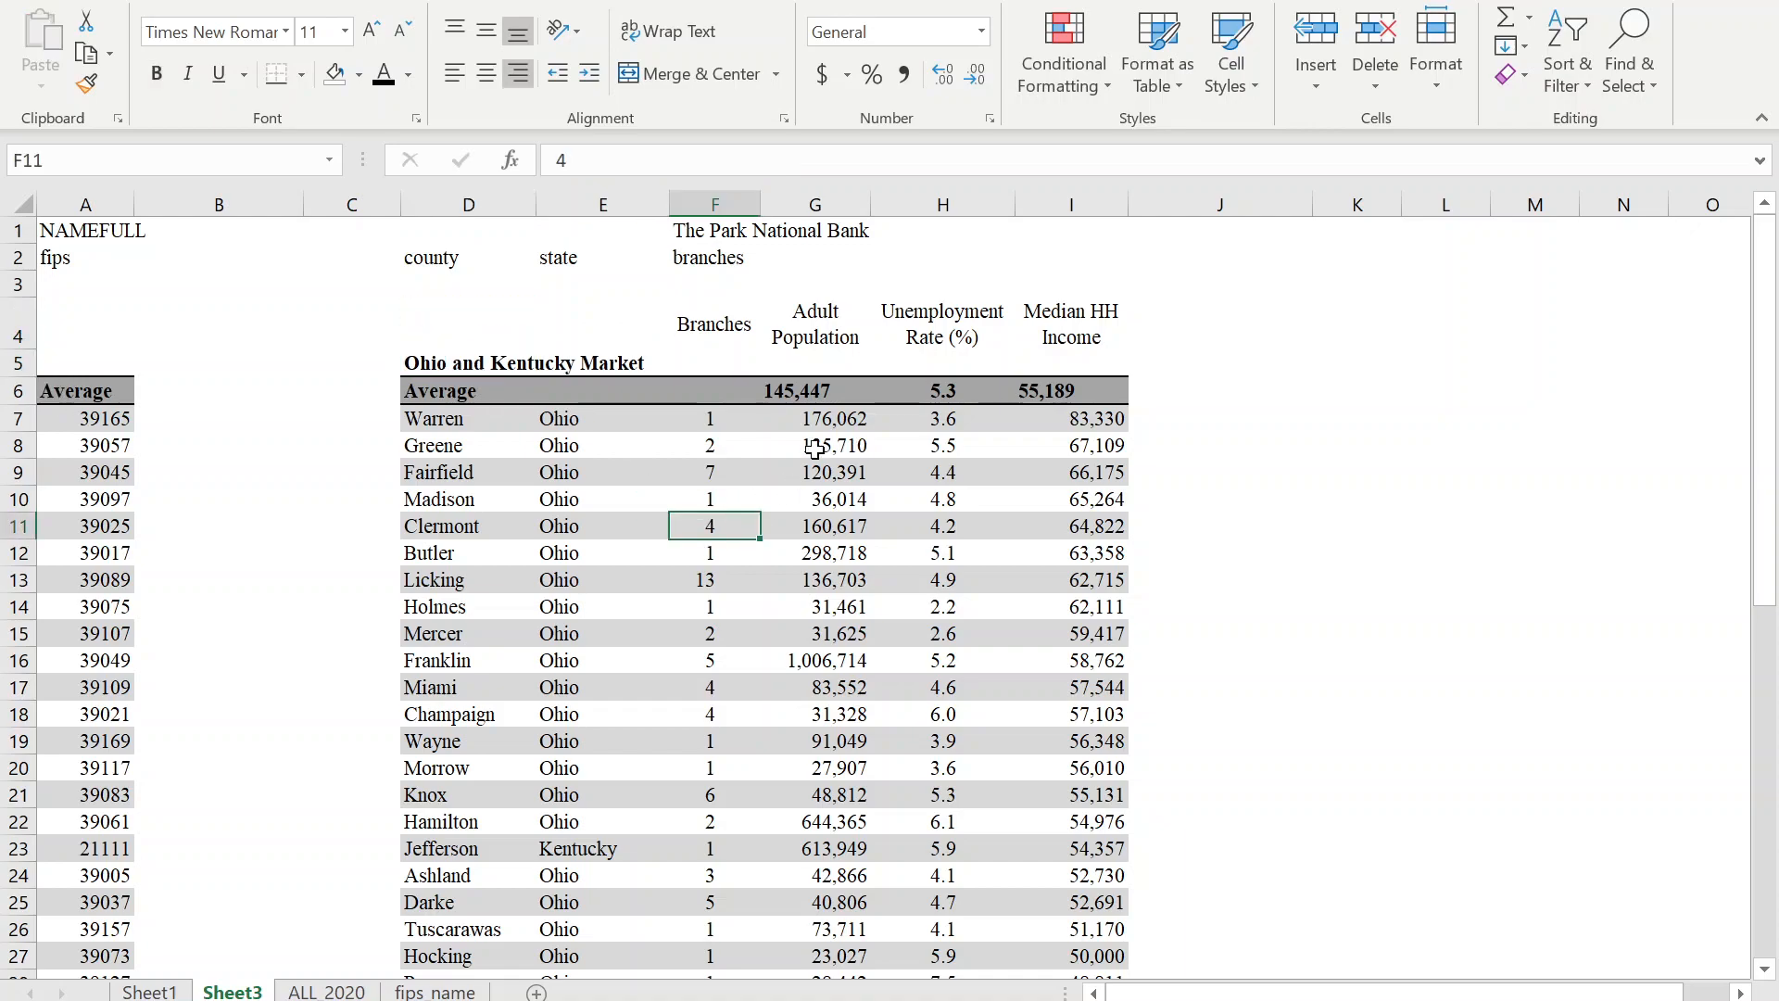
# Insert two blank rows above the column header row at row 4.
pyautogui.click(519, 289)
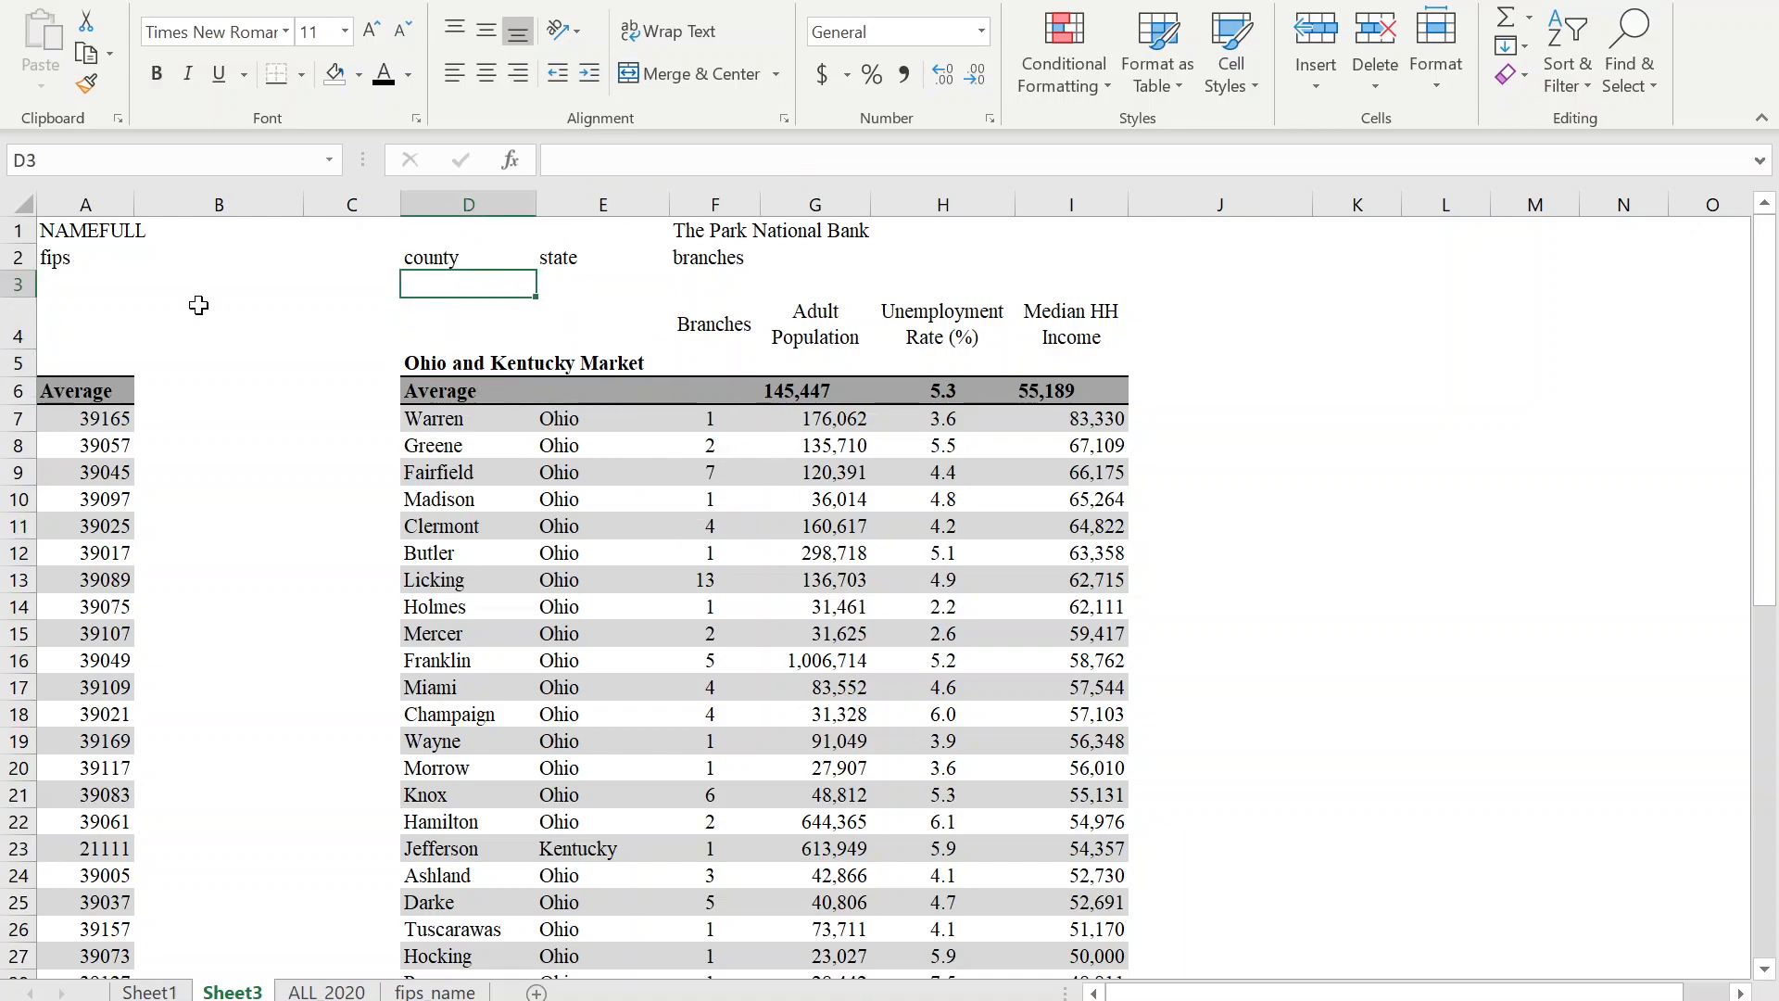
pyautogui.rightClick(15, 316)
pyautogui.press('i')
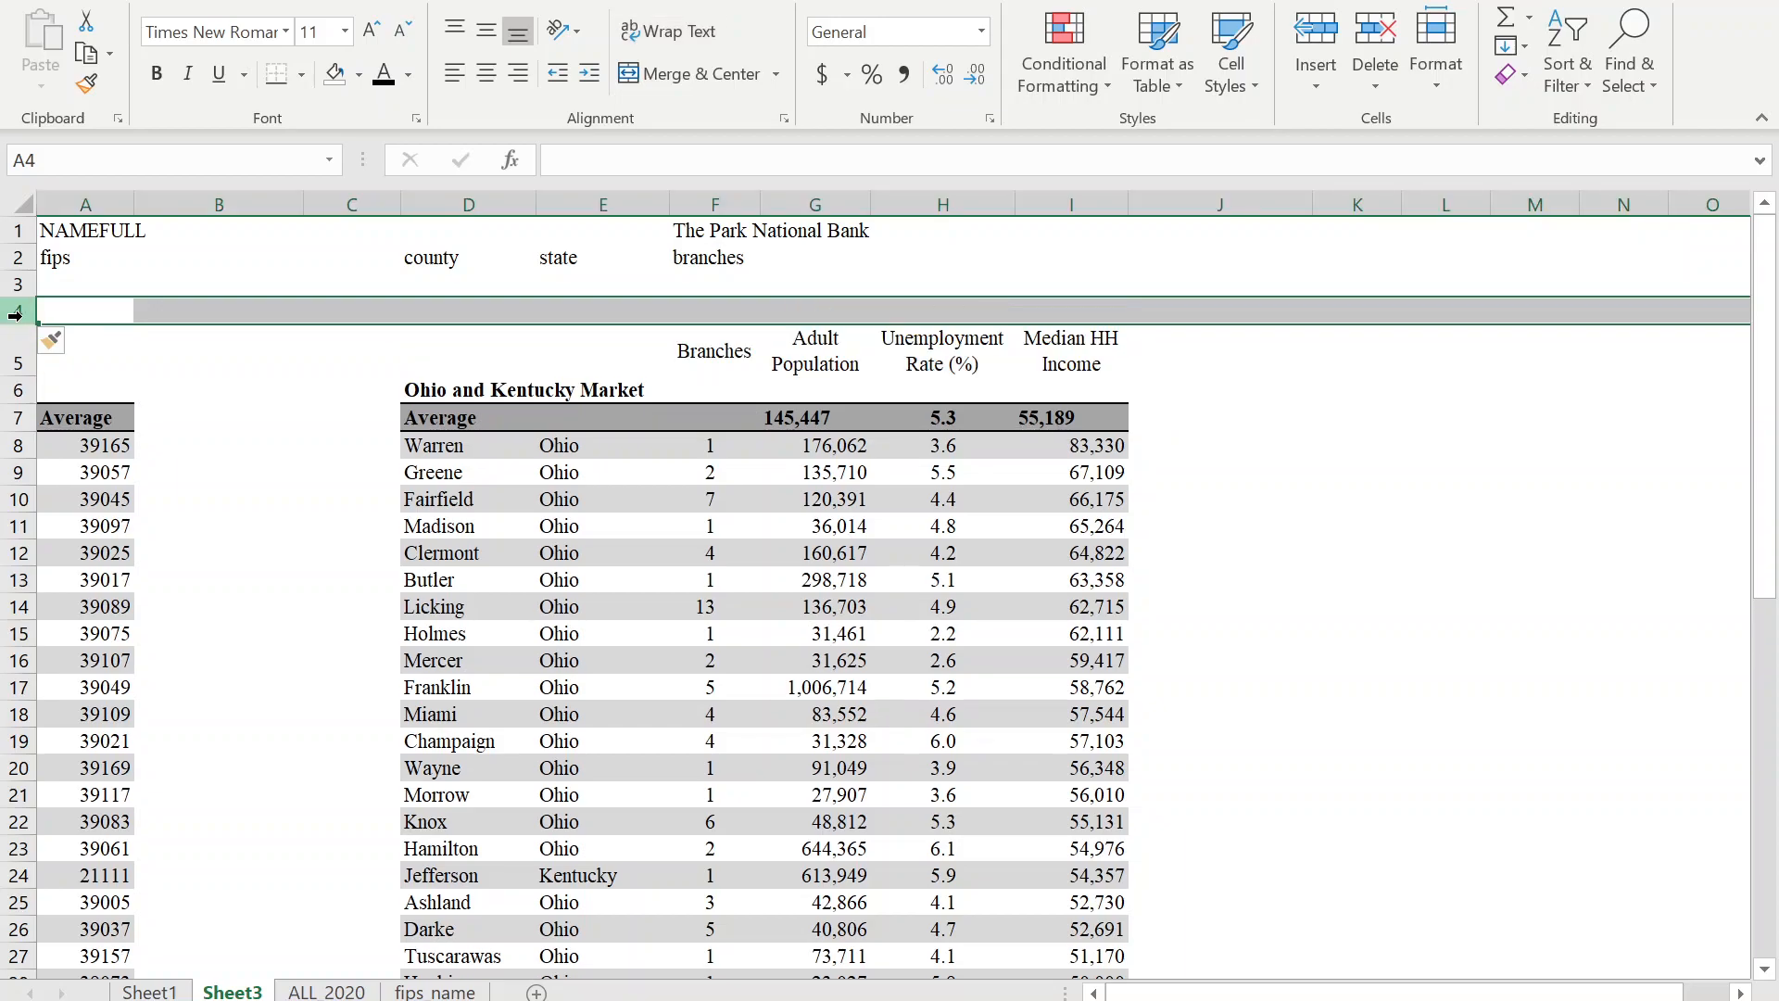
pyautogui.hotkey('ctrl', 'y')
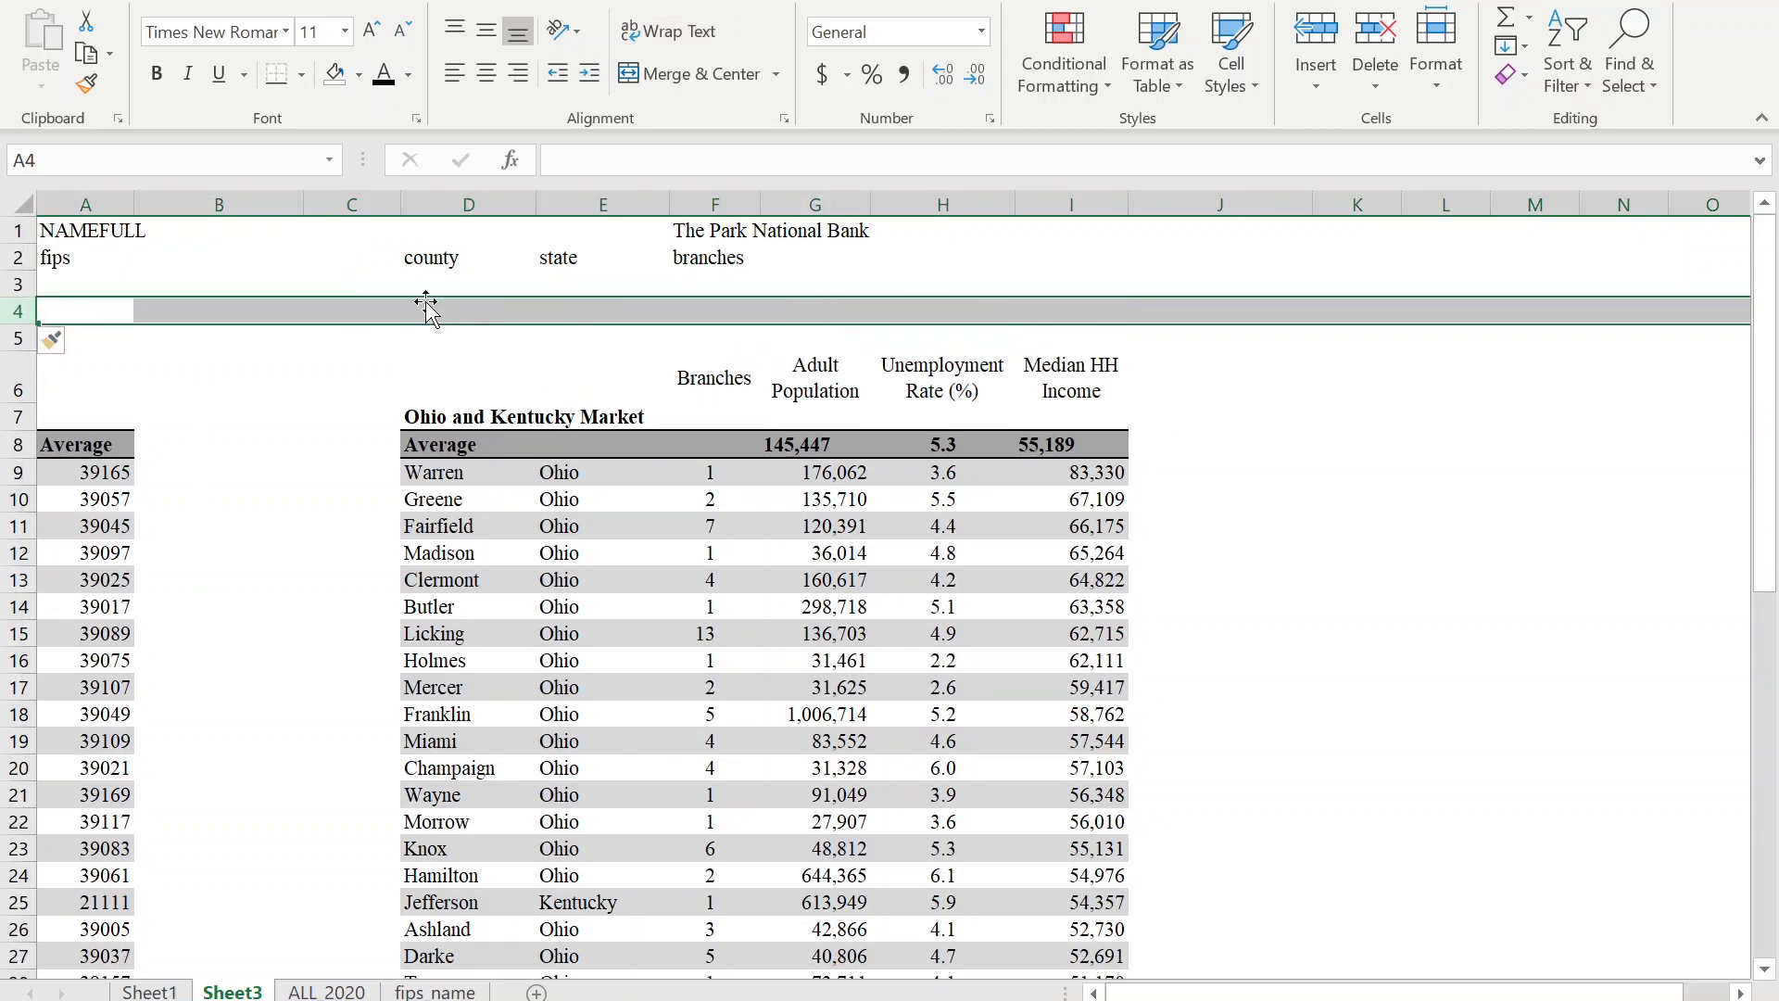
# Enter the title "Table 1. Economic Market Statistics, Park National Bank. 2013 - 2018." in D4.
pyautogui.click(468, 315)
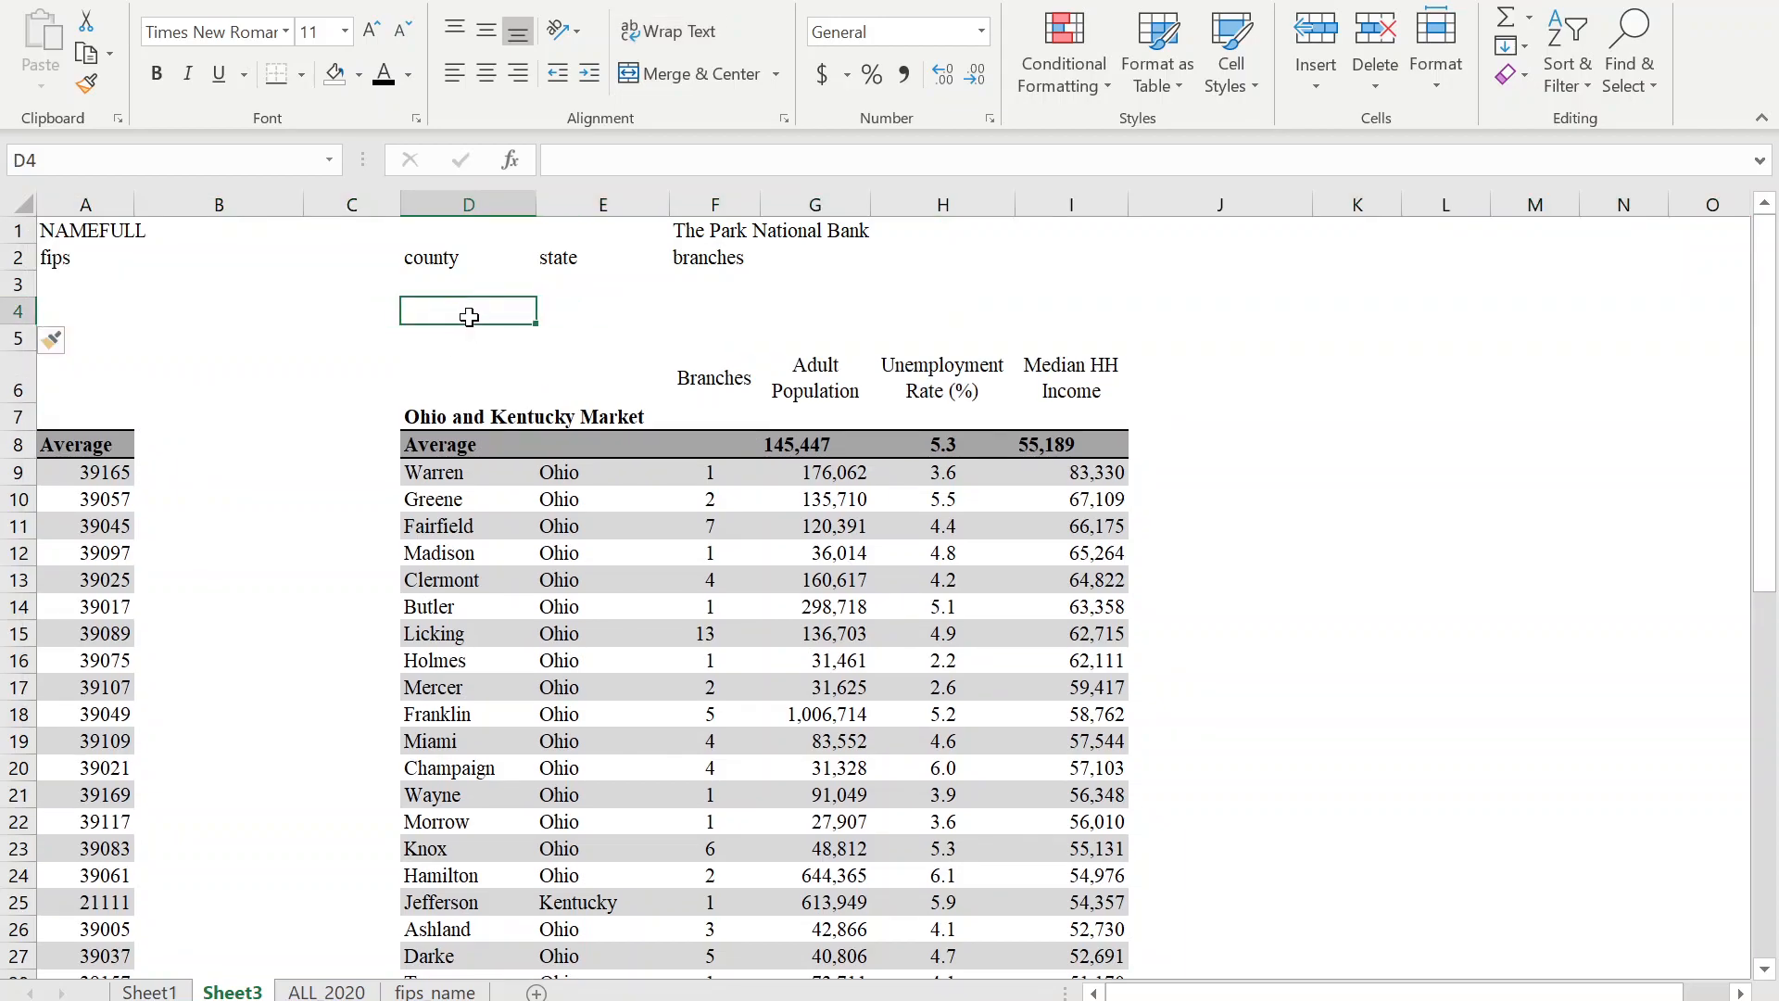
pyautogui.write('Table 1.')
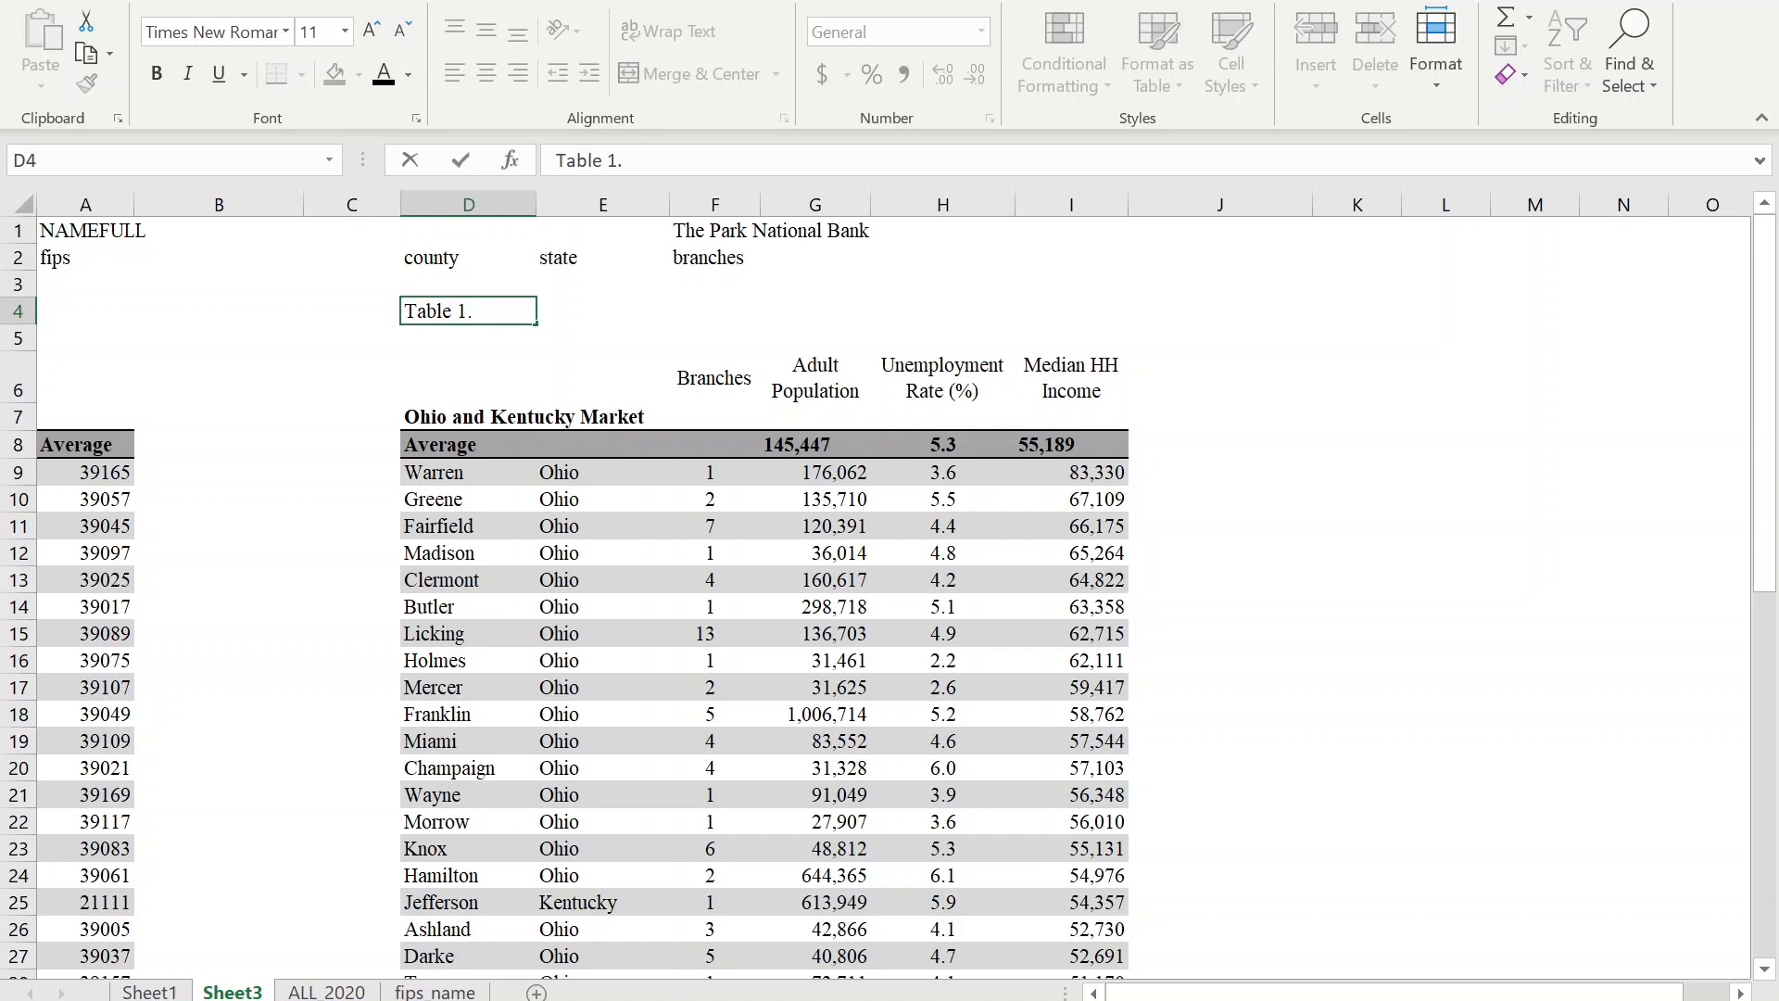
pyautogui.write('Economic Market Statistics, Par')
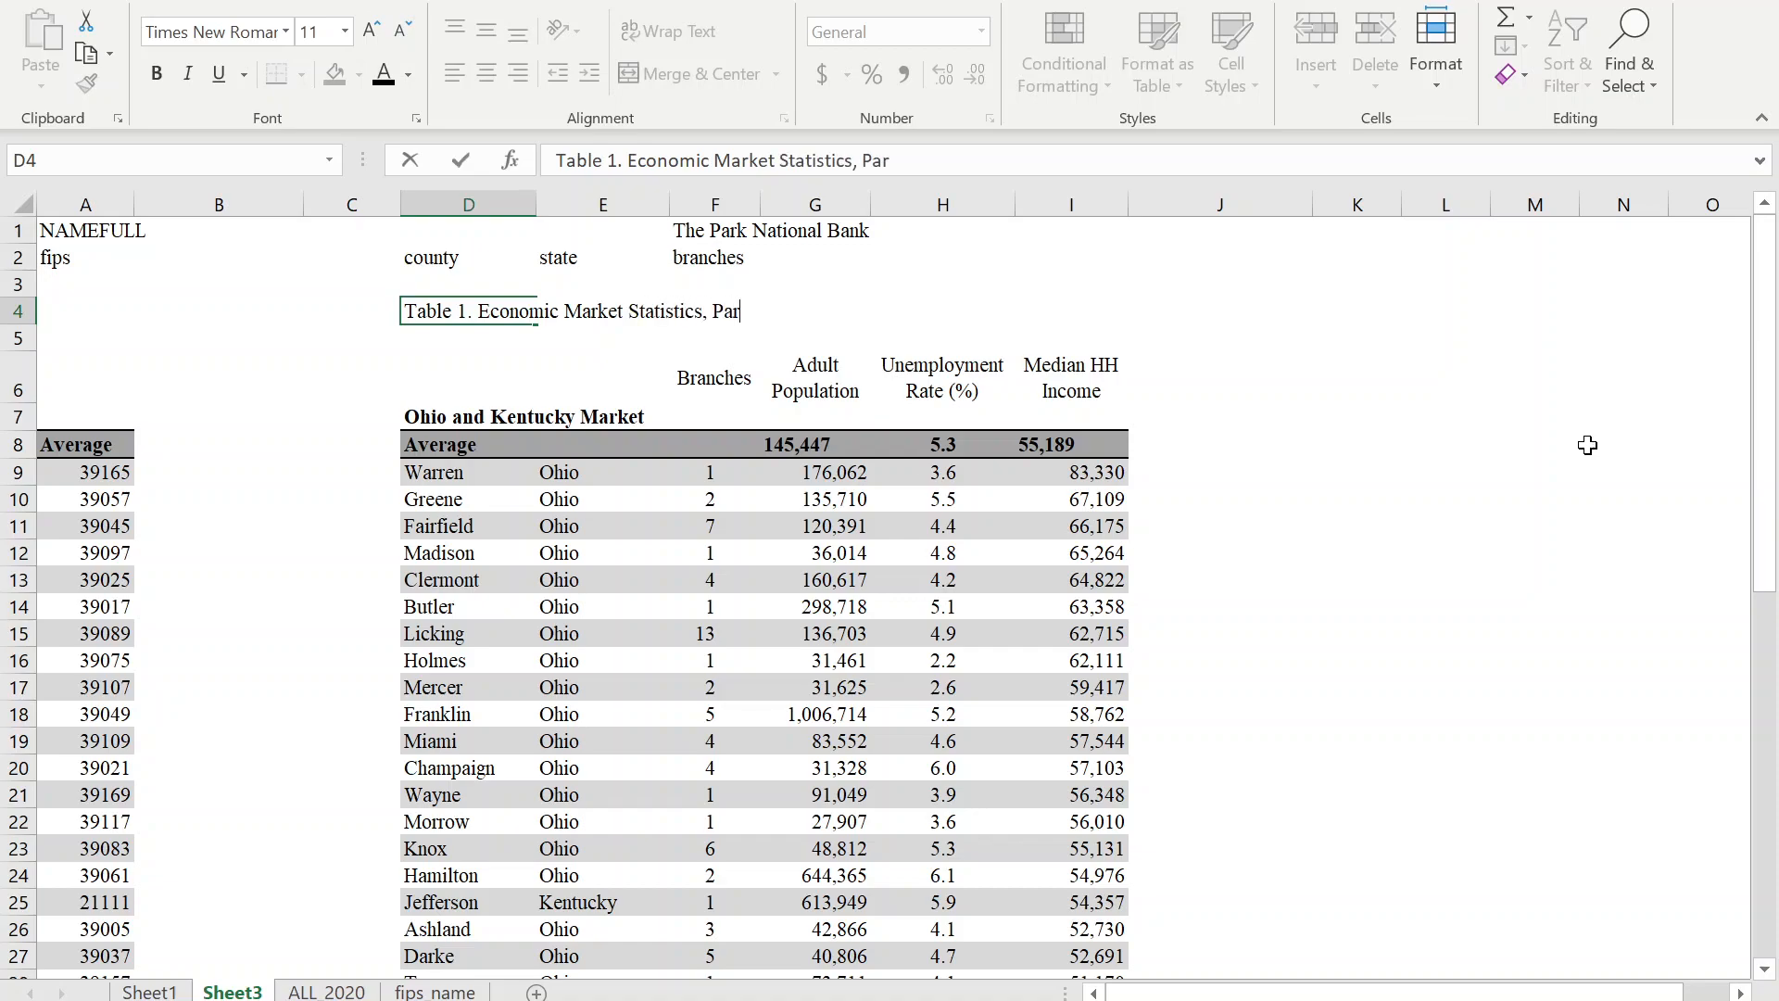
pyautogui.write('k National Bank. 201')
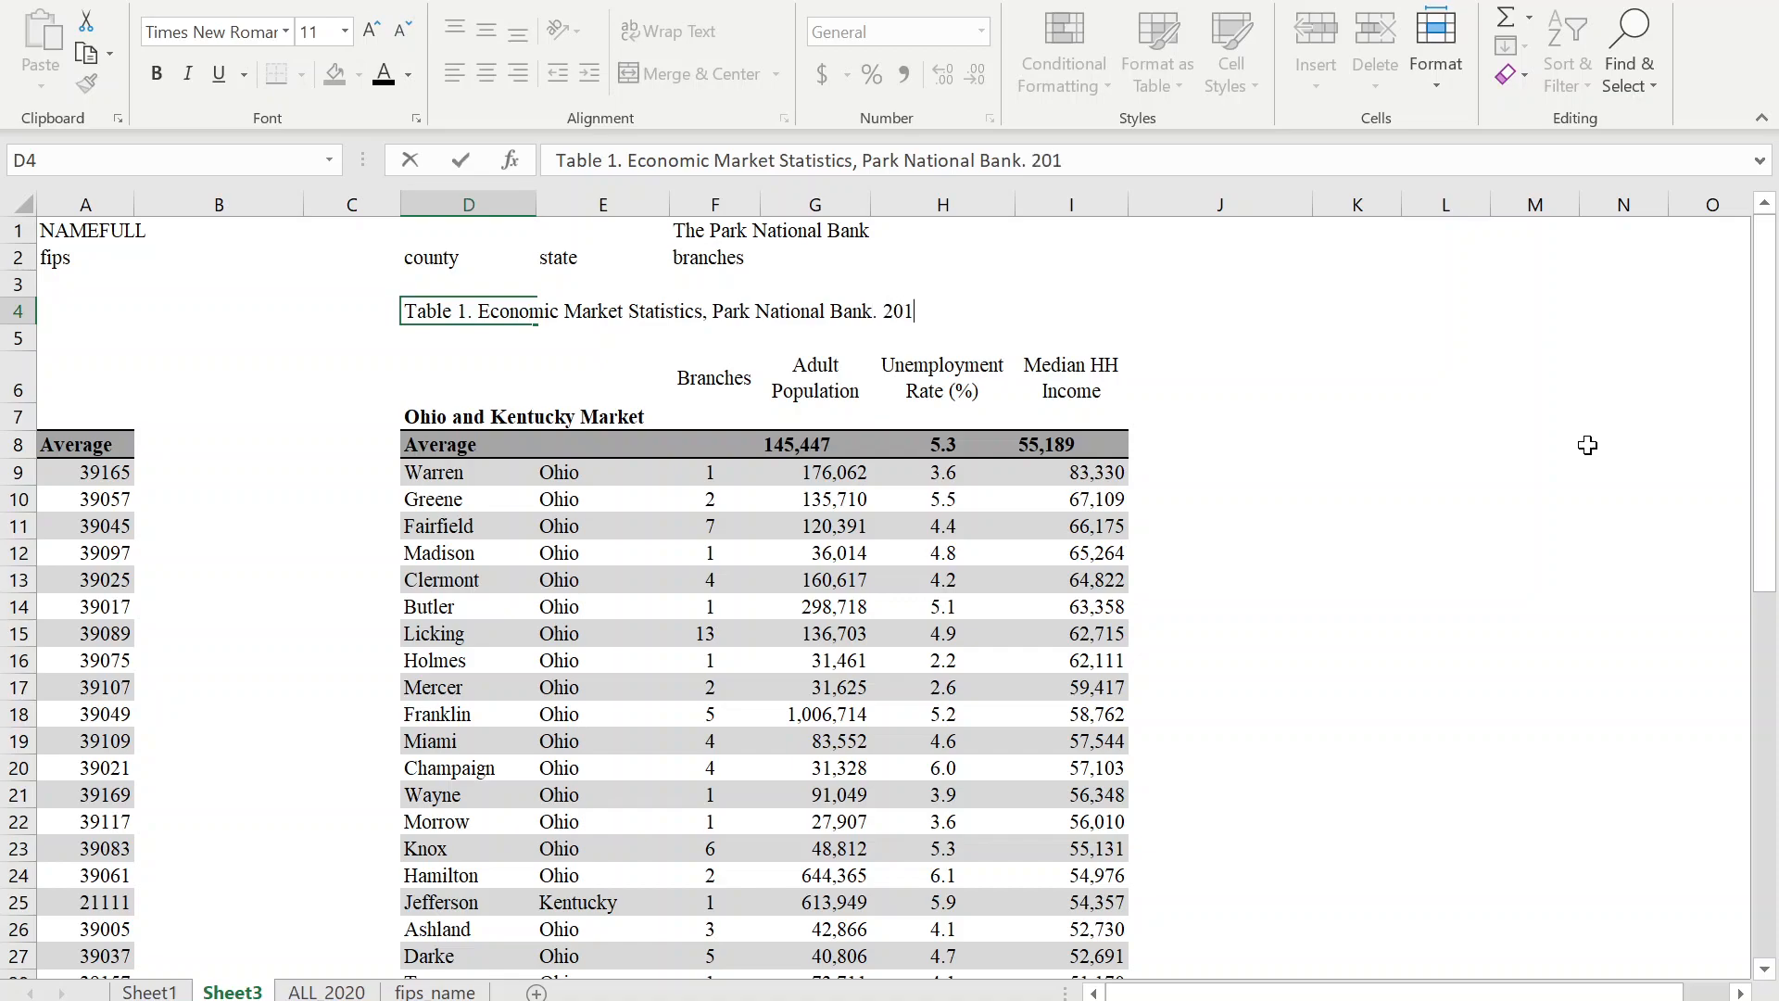
pyautogui.write('3-20')
pyautogui.write('2018.')
# Enter the note "Source: American Community Survey 5-year Estimates (2013 - 2018)" in D51 below the Carolinas table.
pyautogui.scroll(-11, 1177, 857)
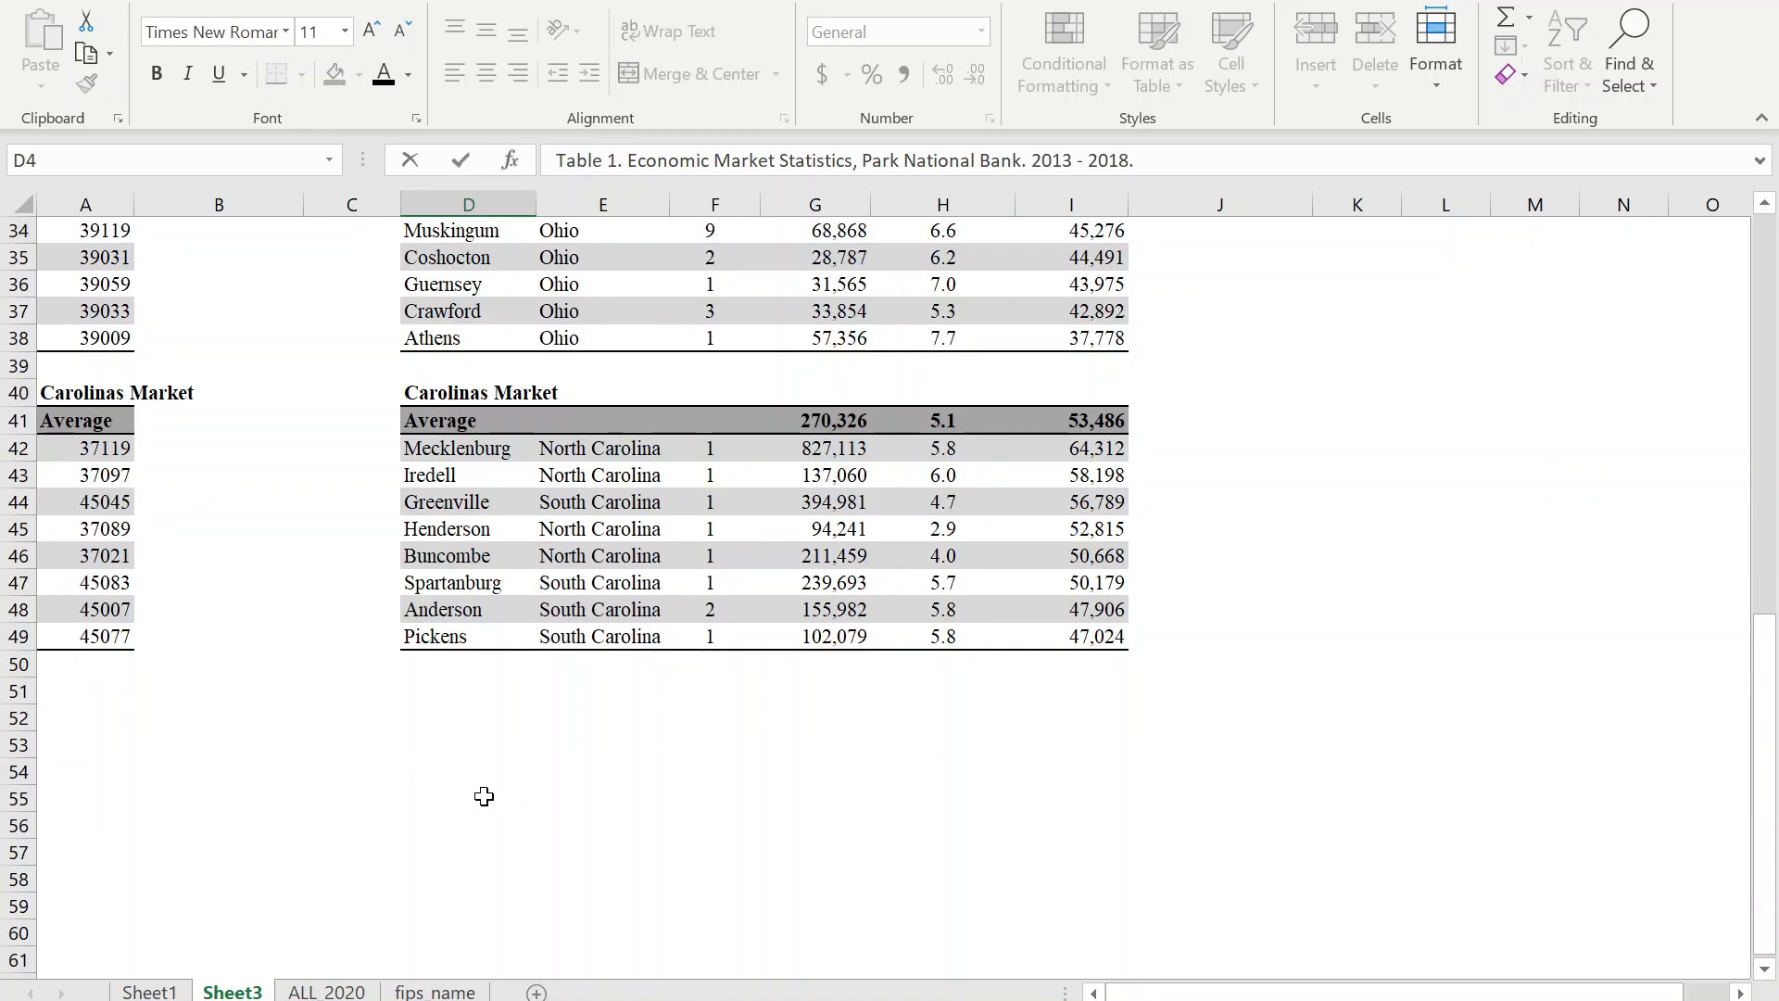
pyautogui.moveTo(432, 671); pyautogui.dragTo(431, 673)
pyautogui.click(442, 690)
pyautogui.write('Source: American Communi')
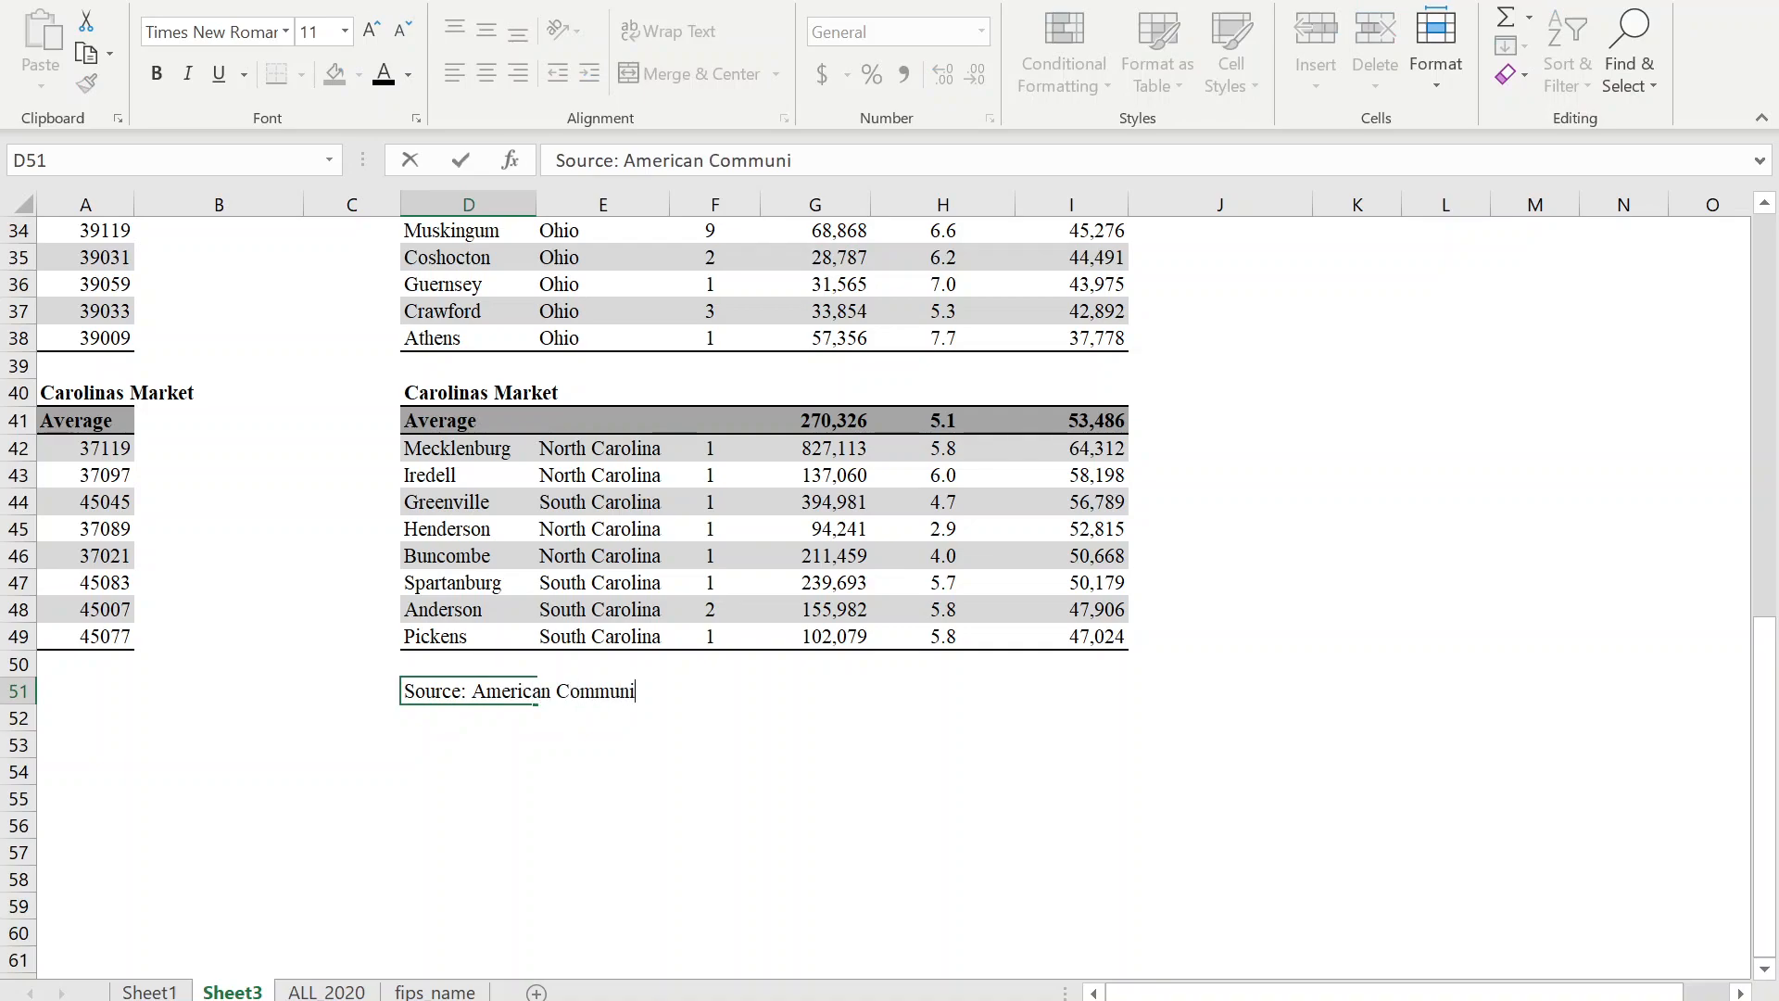
pyautogui.write('ty Survey 5-year Estimates (20')
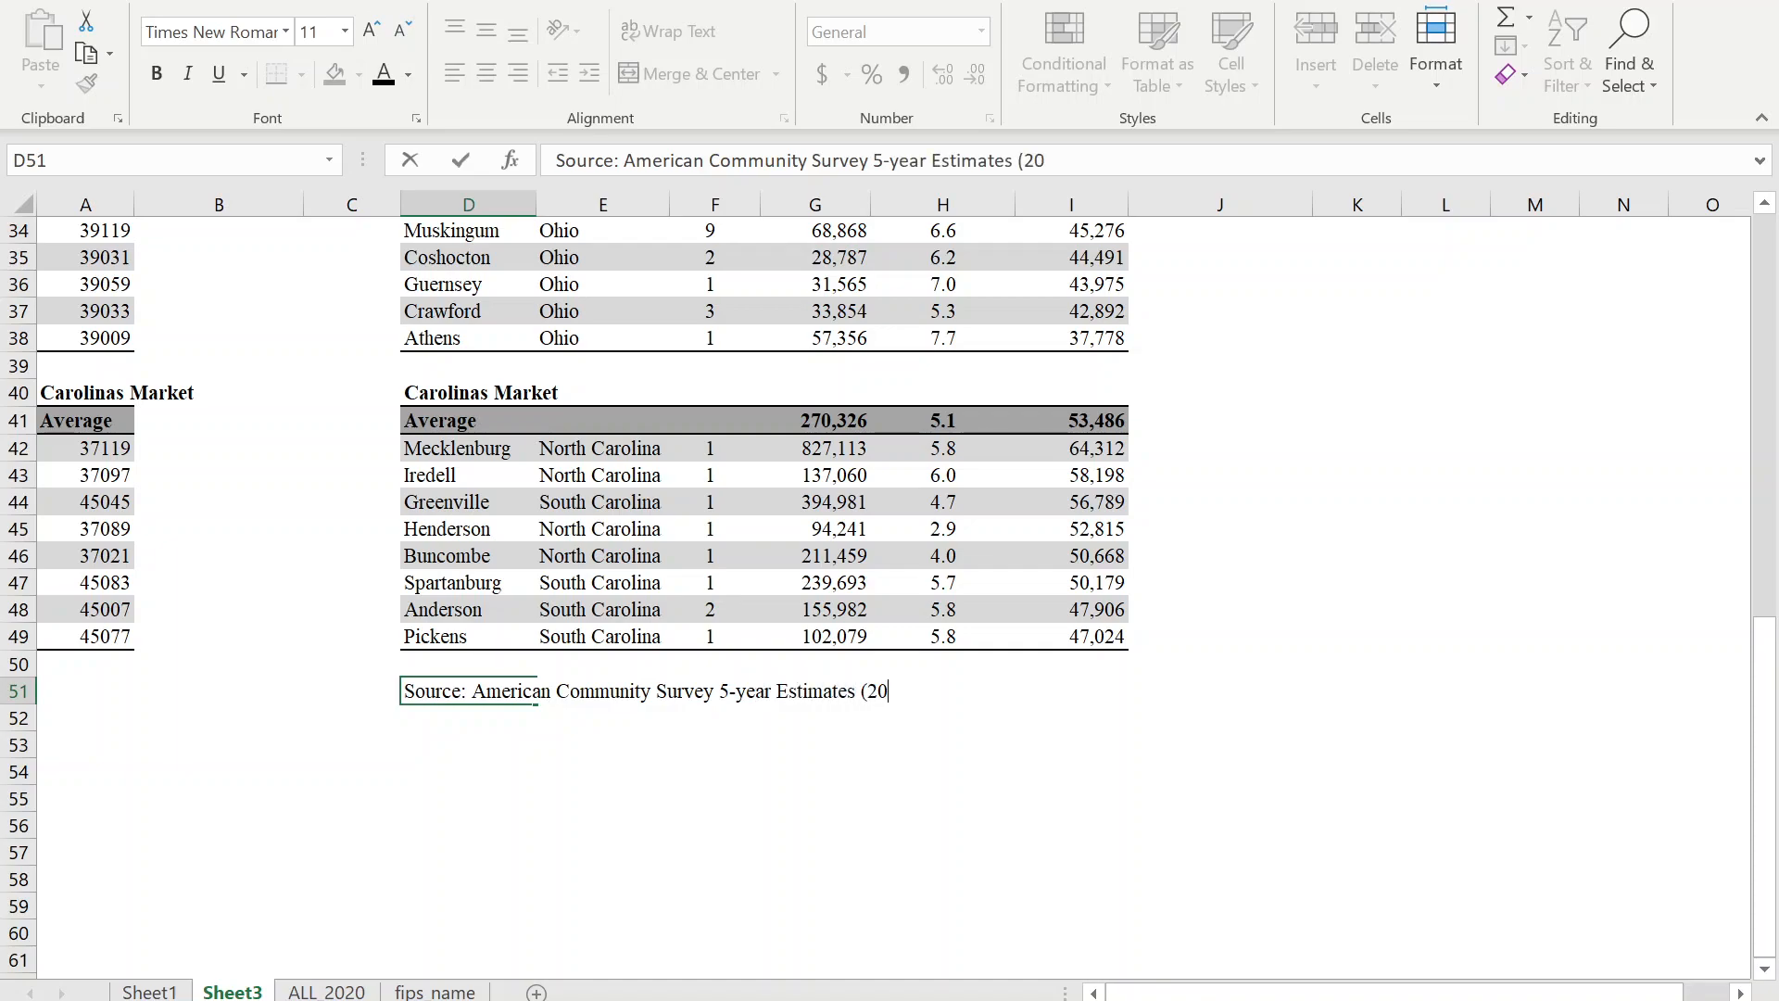
pyautogui.write('13 - 2018)')
pyautogui.press('Return')
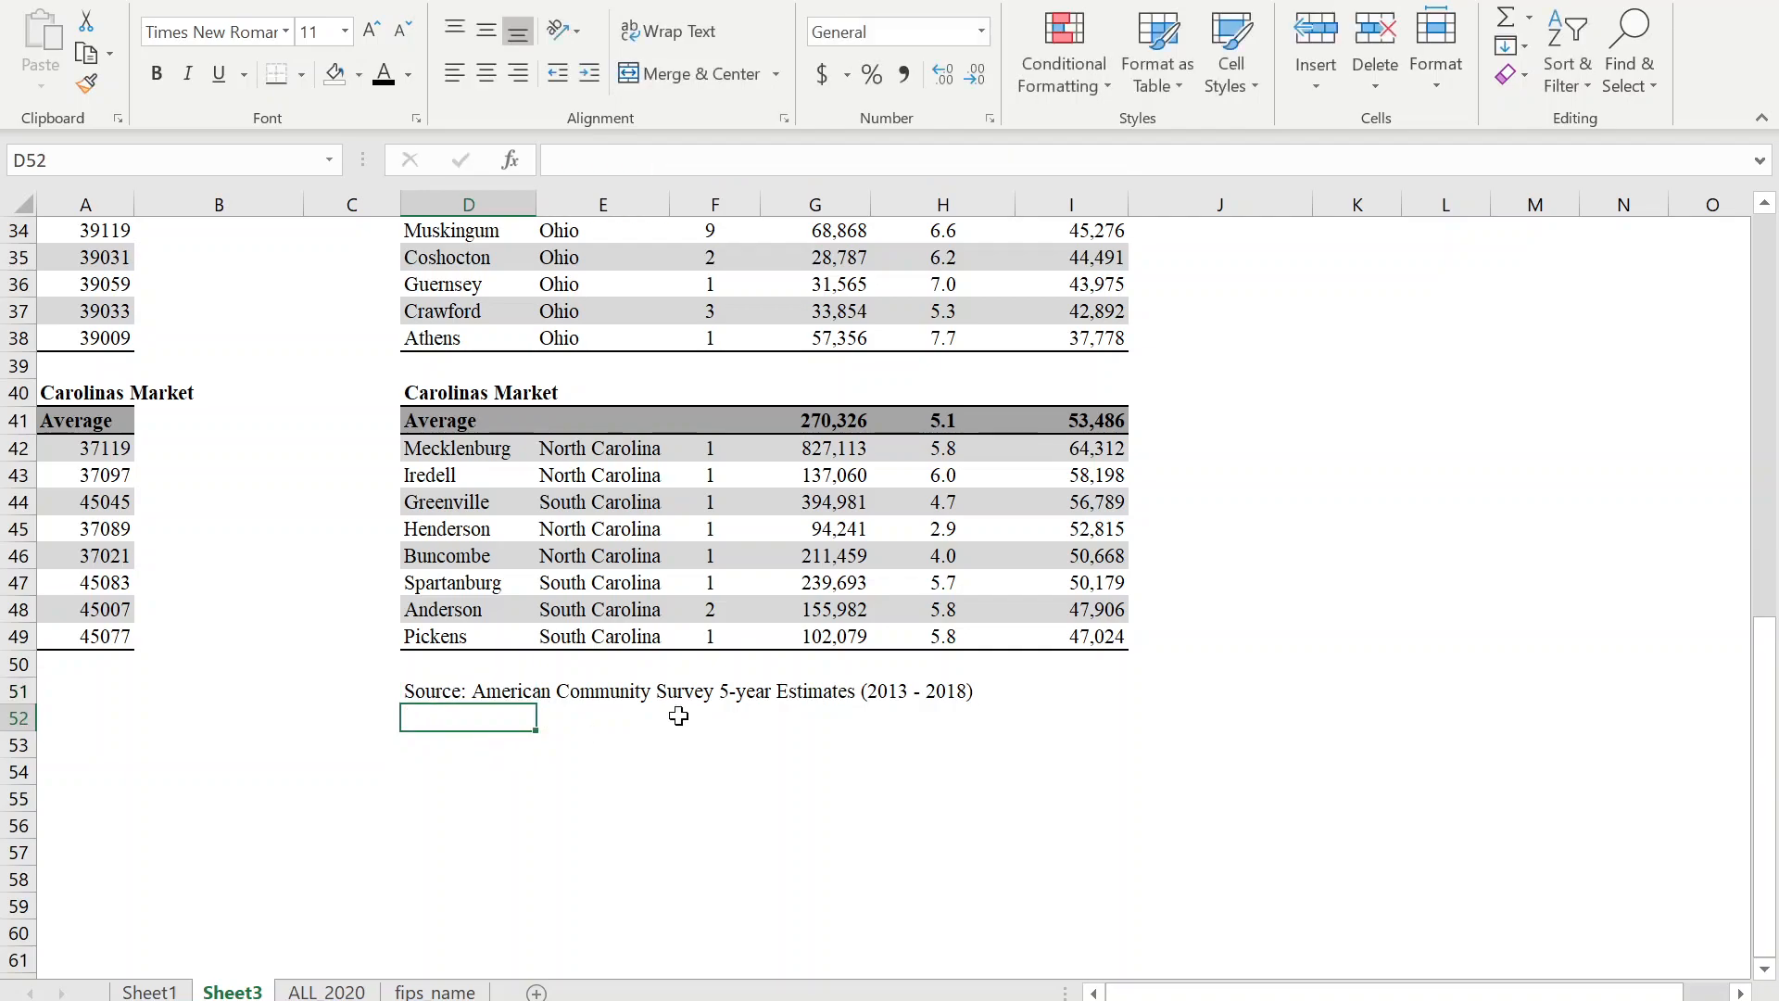
# Right-align the Ohio and Kentucky averages in G8 and I8, and slightly narrow the Median HH Income column.
pyautogui.scroll(9, 862, 567)
pyautogui.moveTo(1041, 346); pyautogui.dragTo(1065, 584)
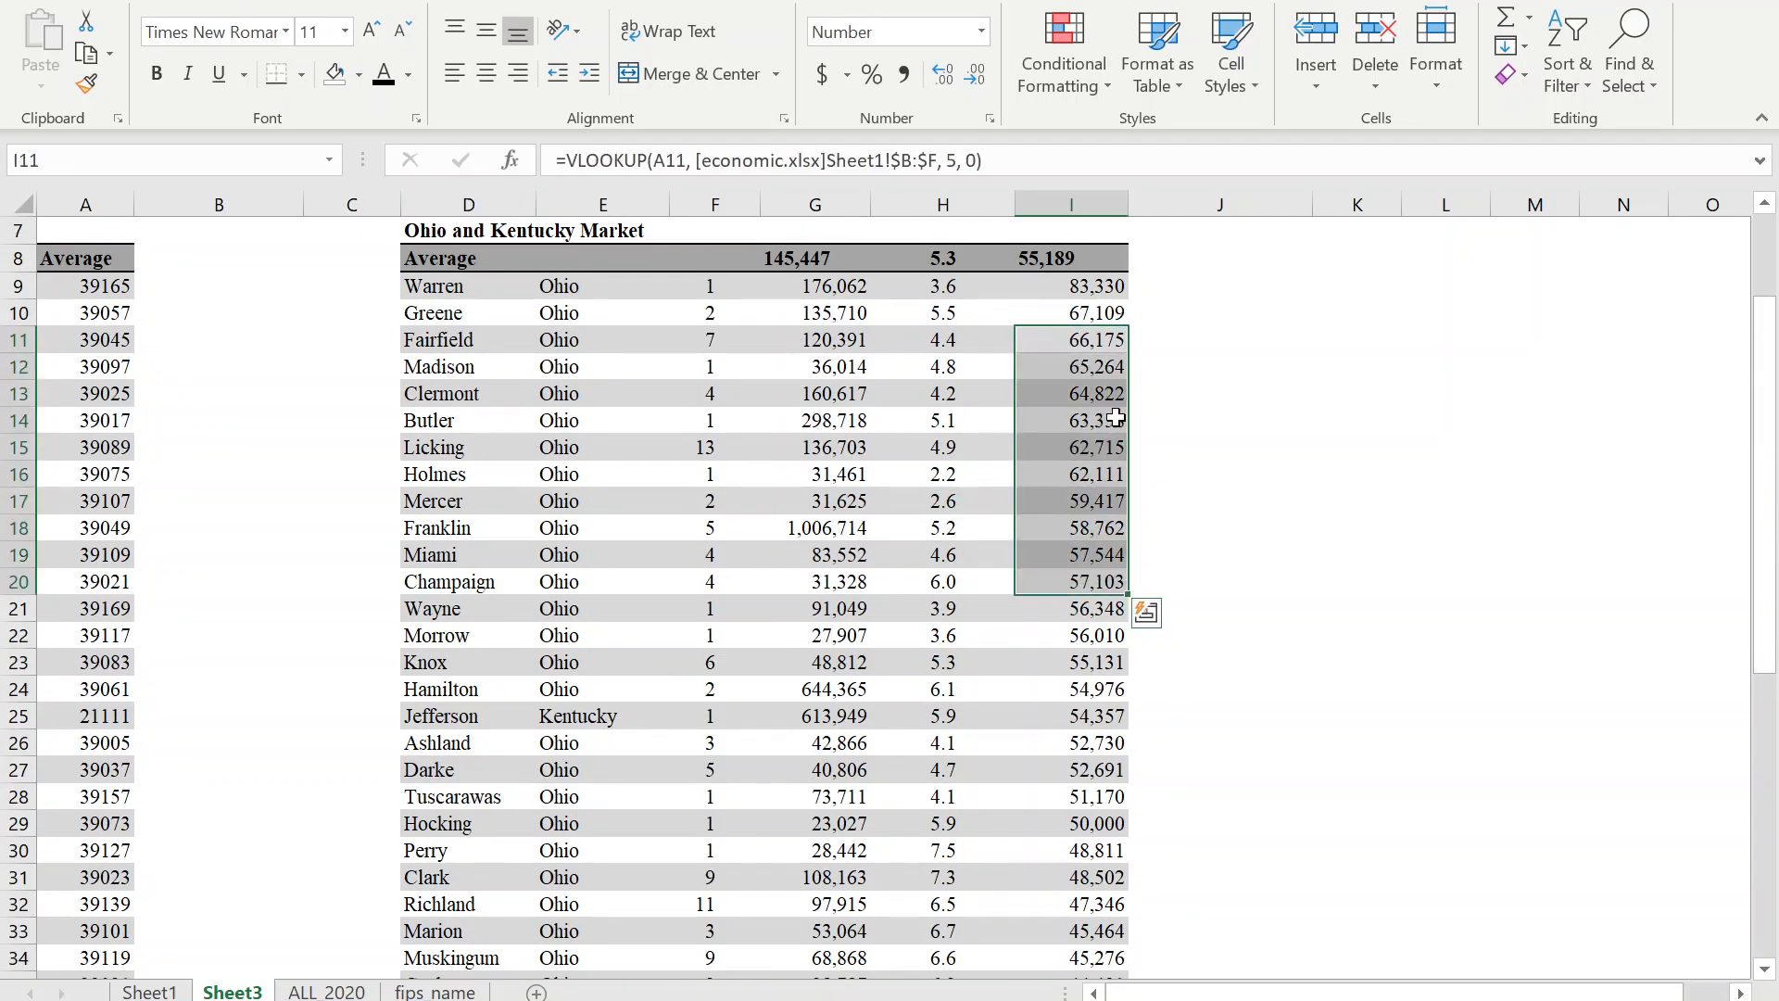
pyautogui.scroll(2, 1094, 432)
pyautogui.click(1094, 448)
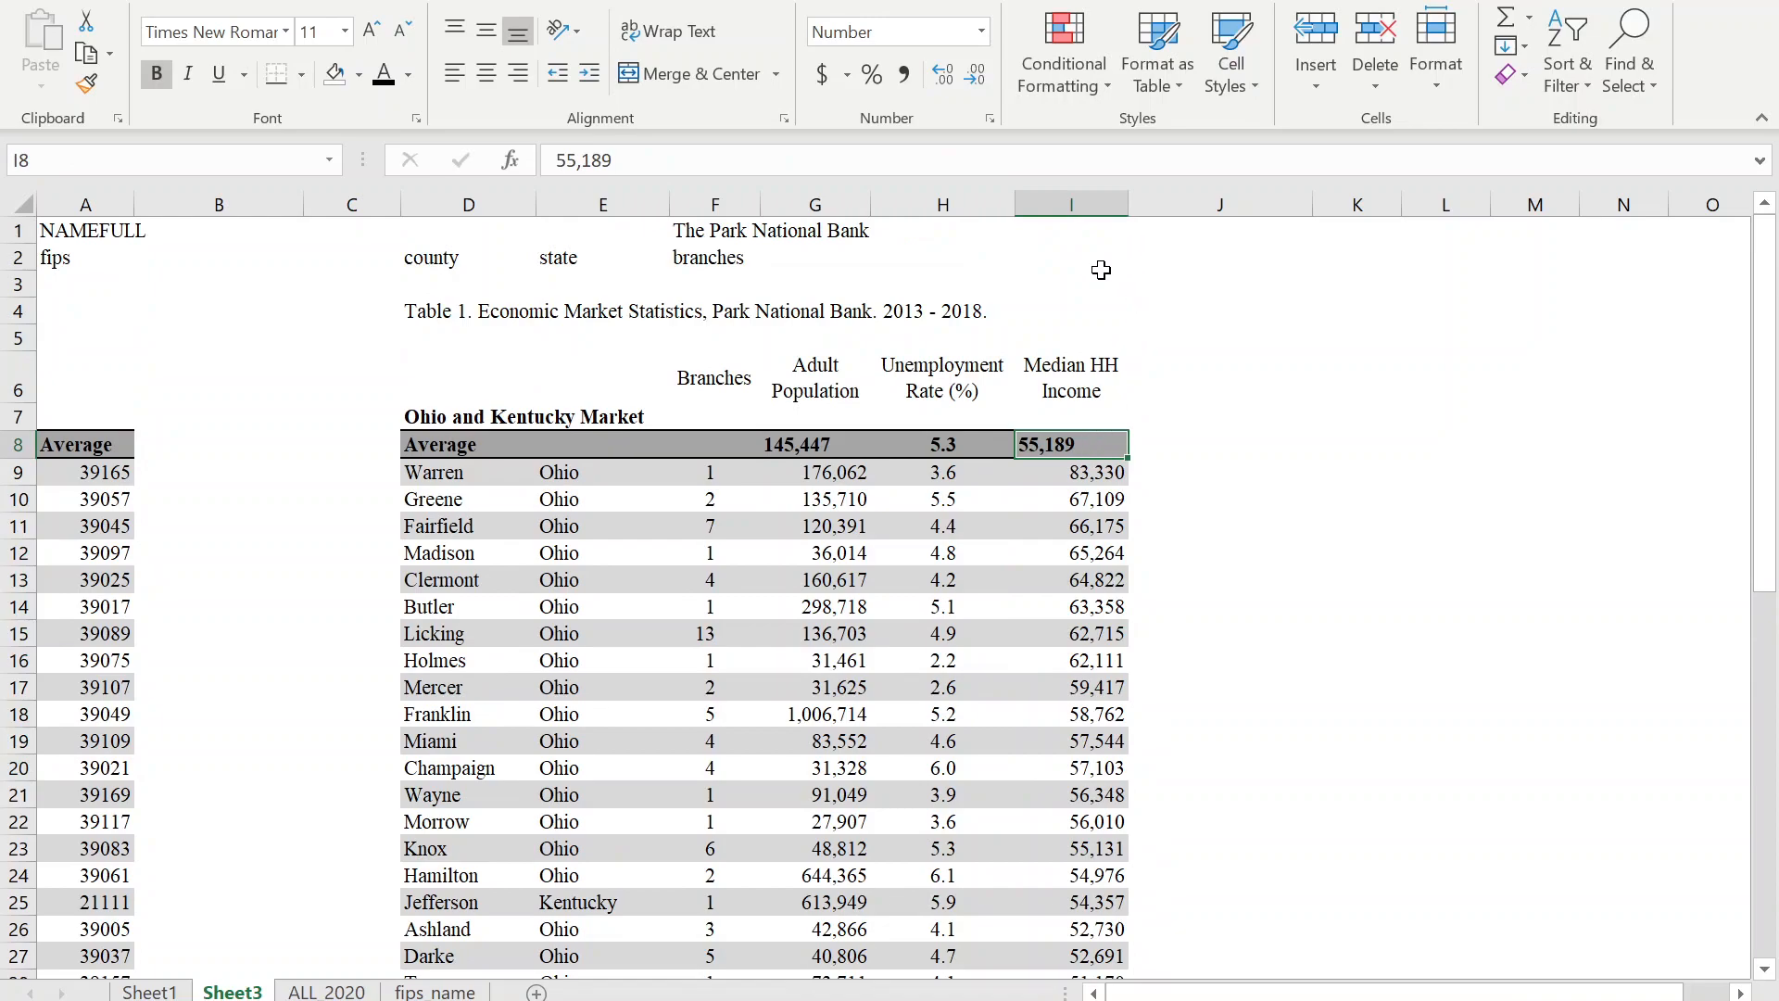
pyautogui.click(992, 202)
pyautogui.click(1059, 448)
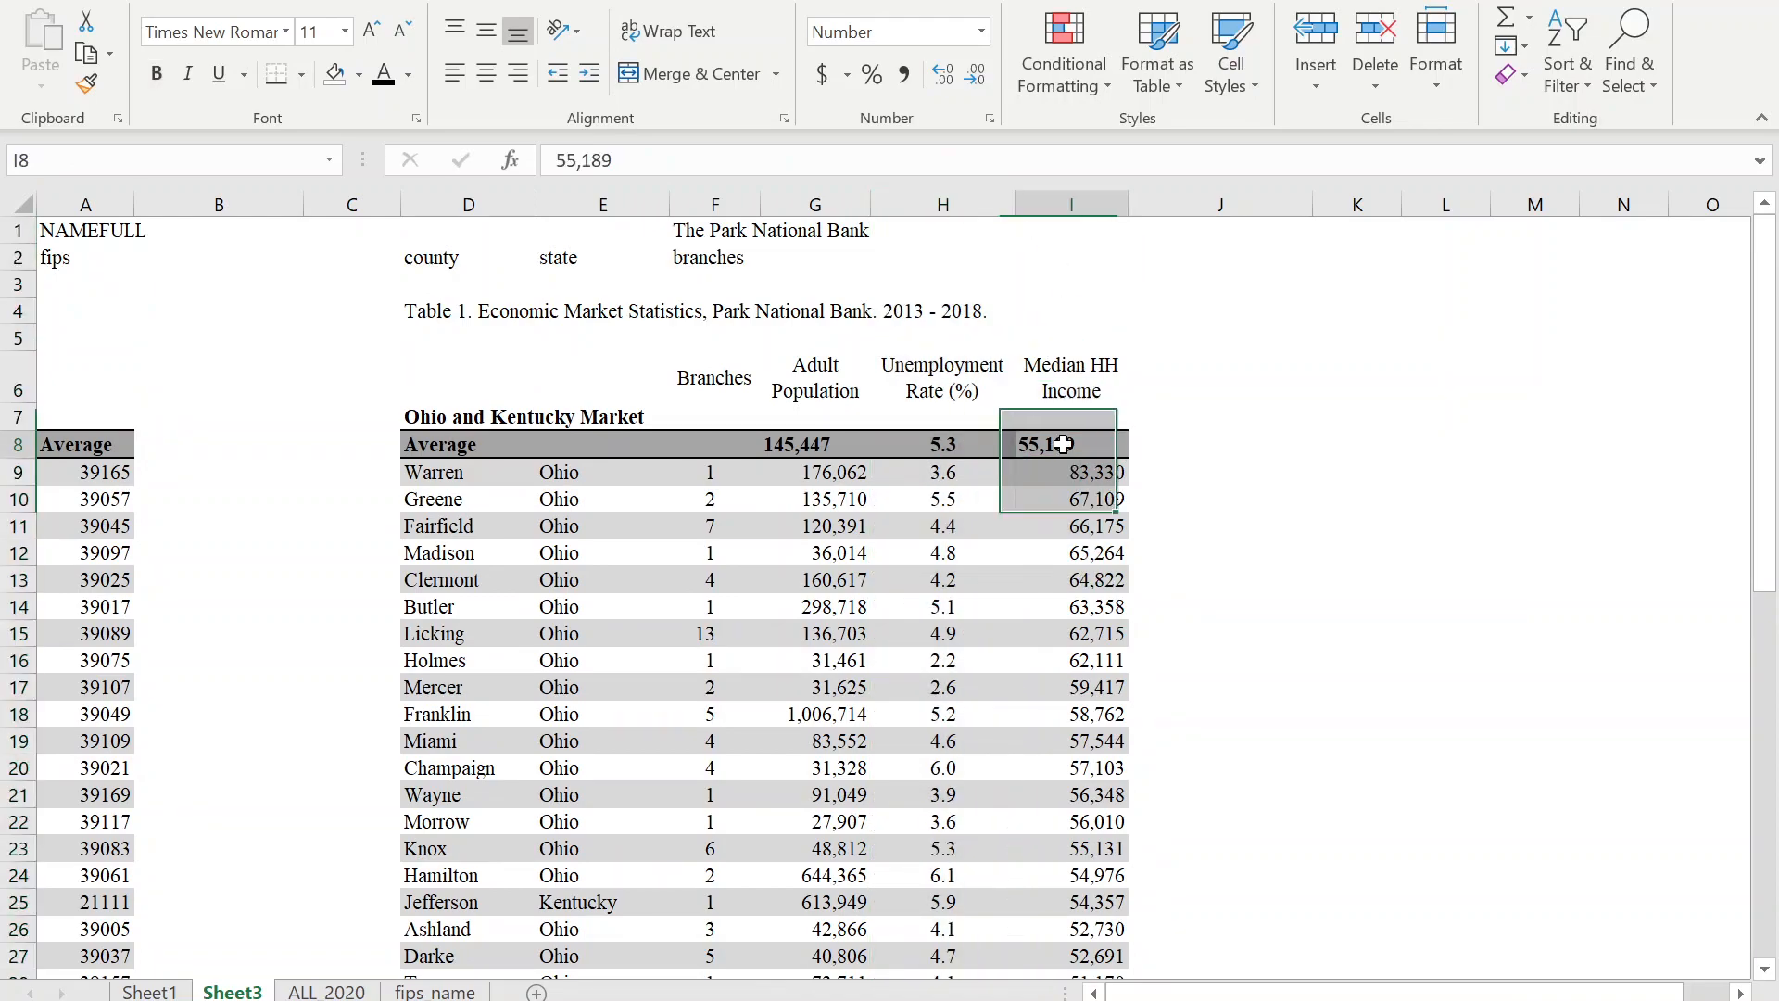
pyautogui.keyDown('ctrl'); pyautogui.click(796, 441); pyautogui.keyUp('ctrl')
pyautogui.click(518, 74)
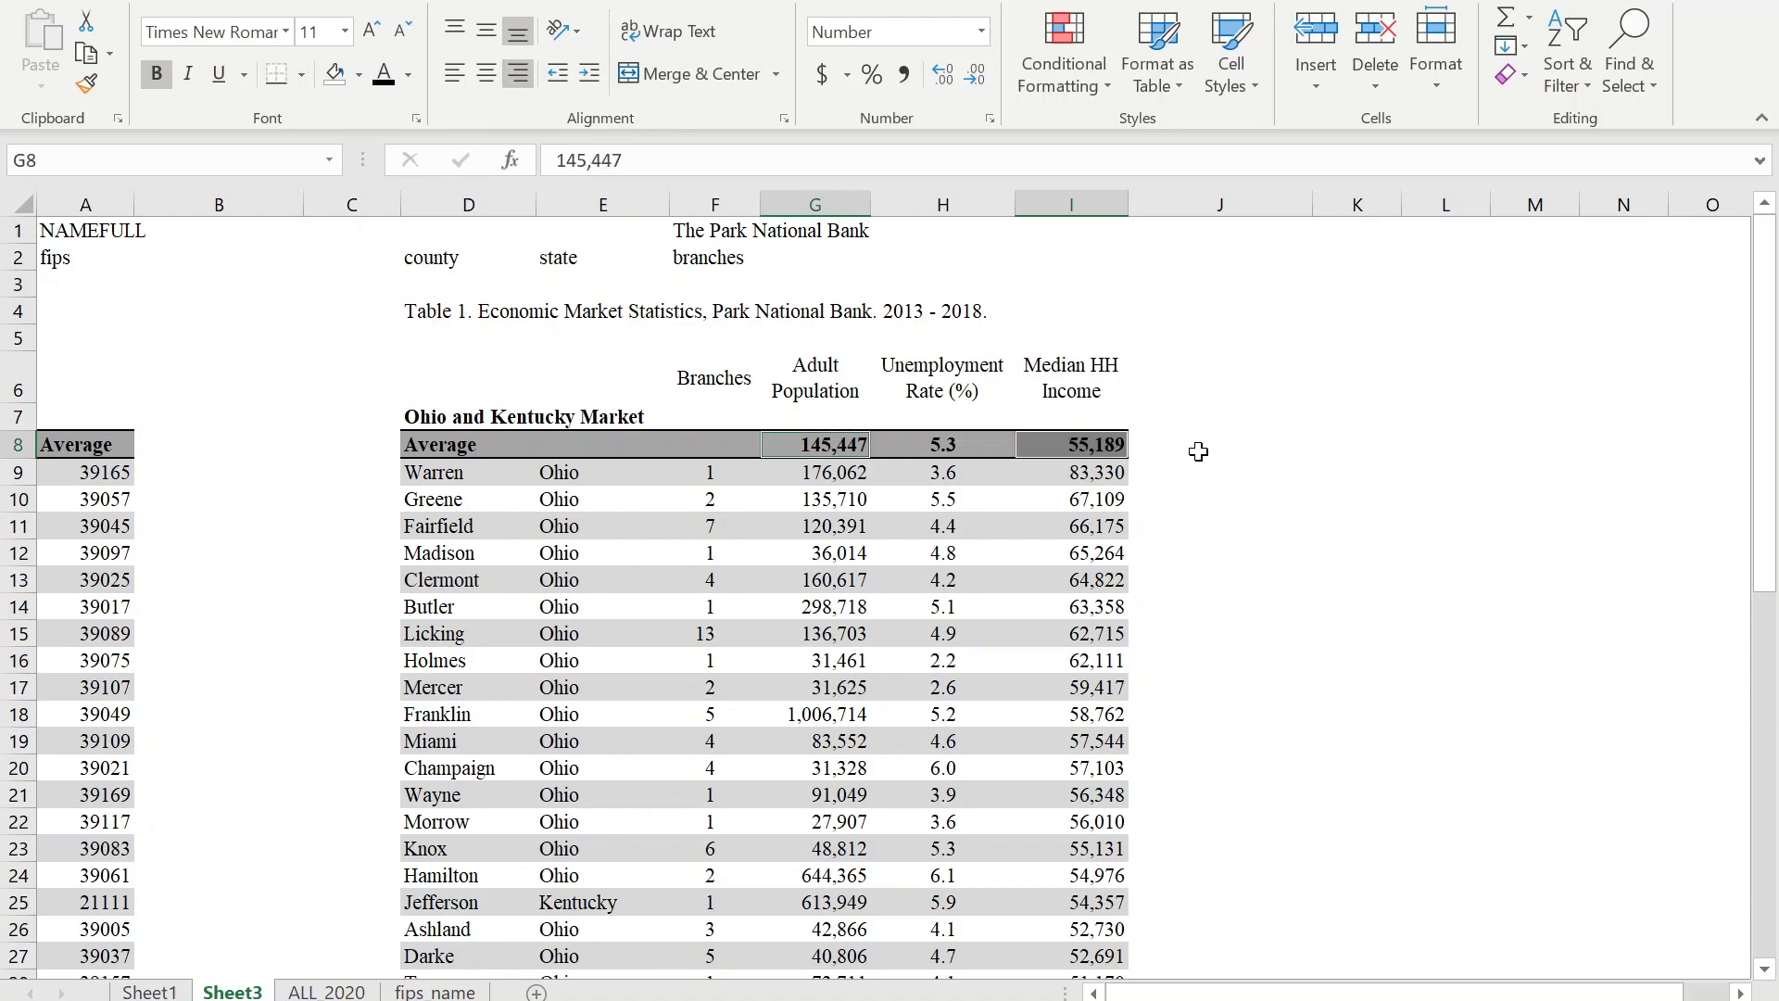
pyautogui.moveTo(1133, 211)
pyautogui.mouseDown()
pyautogui.moveTo(1105, 212)
pyautogui.moveTo(1121, 210)
pyautogui.mouseUp()
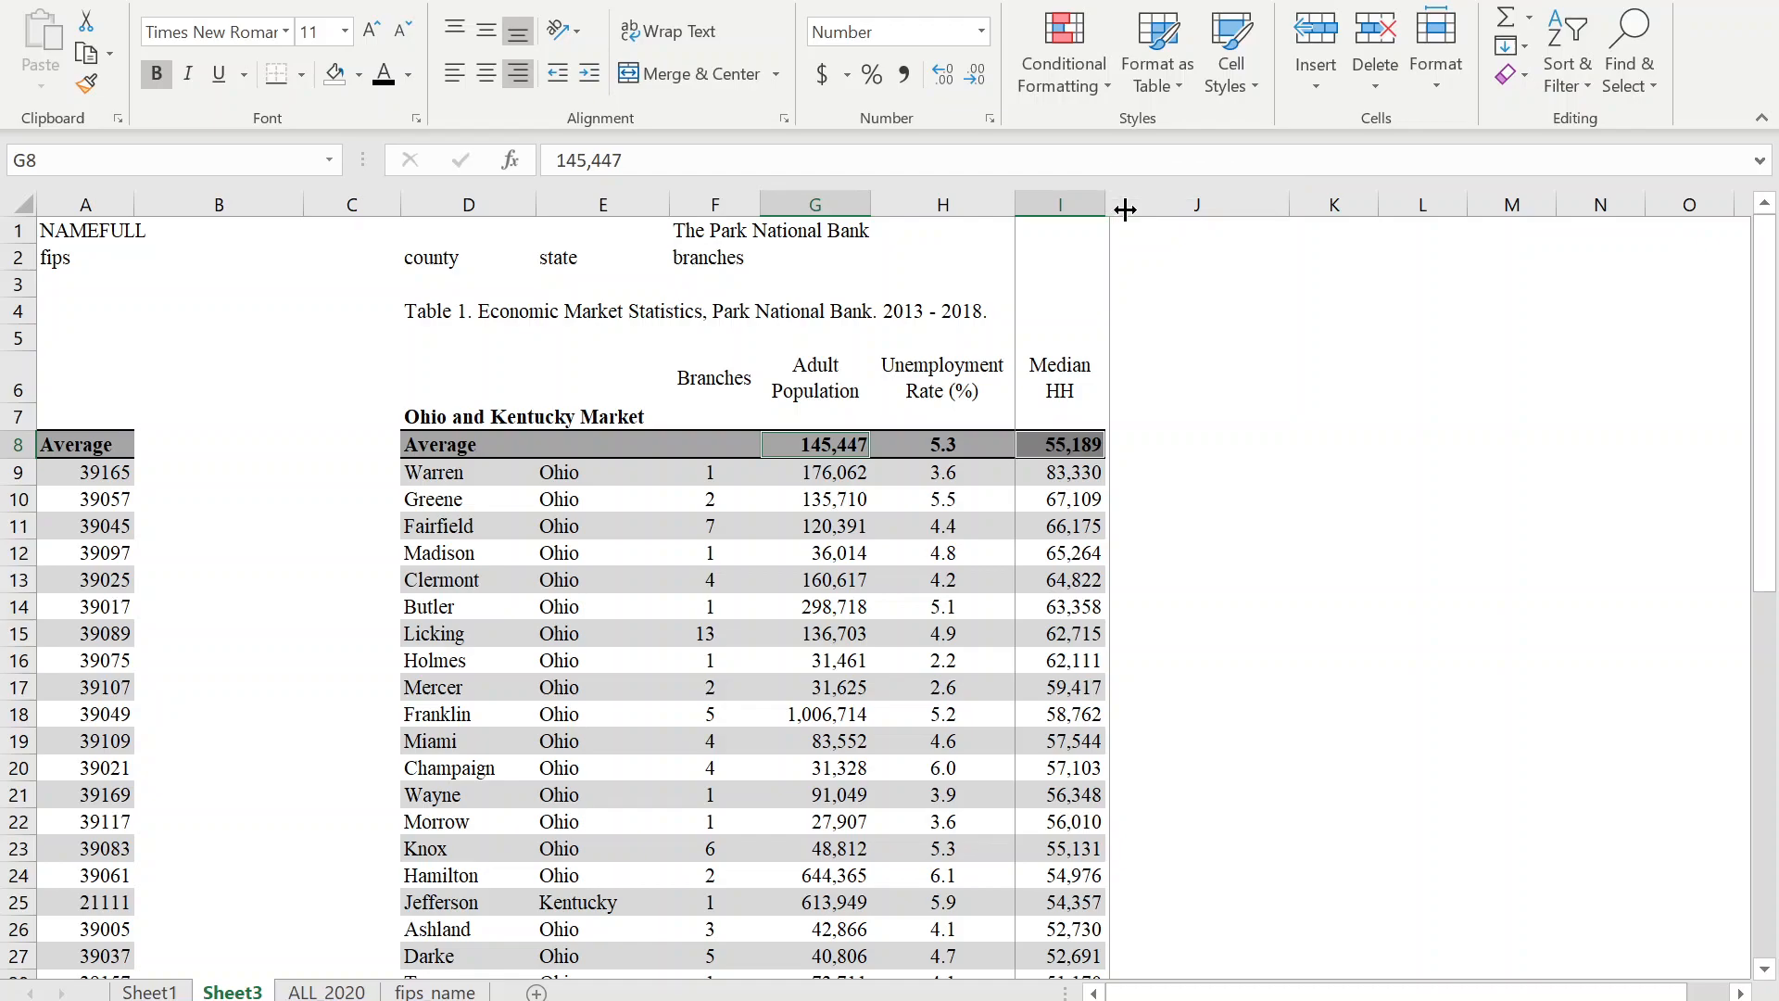
pyautogui.click(1259, 400)
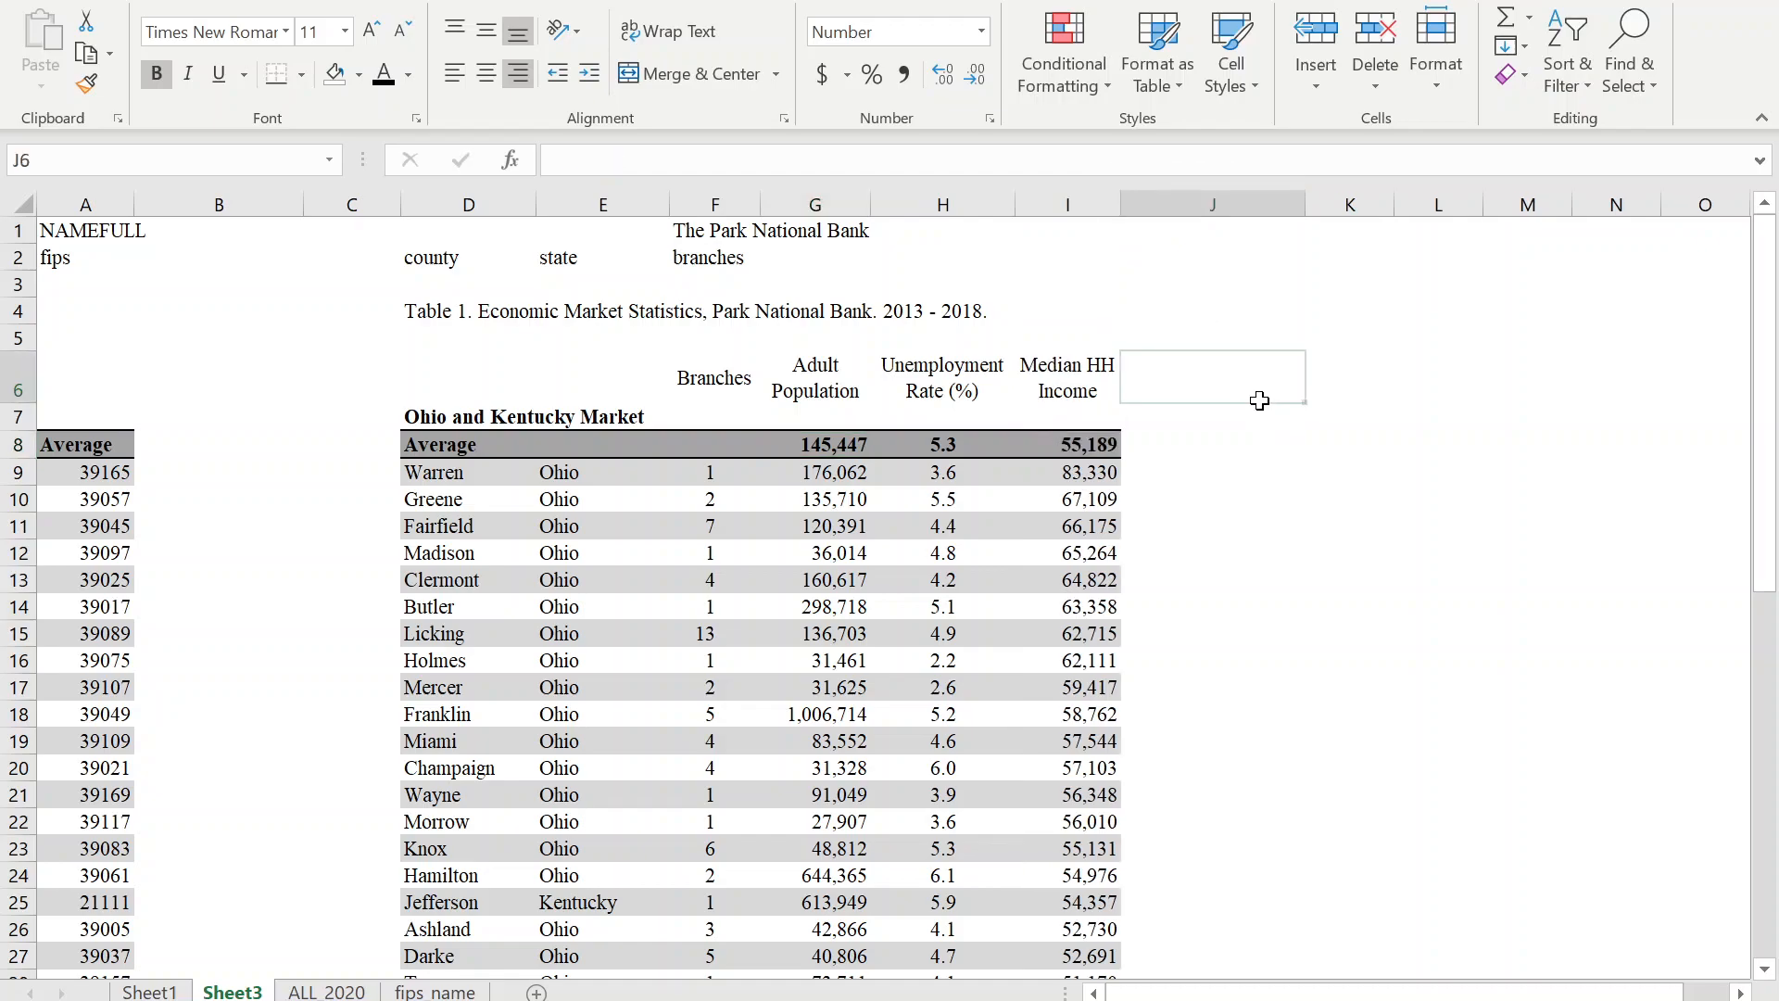
# Shorten the header in H6 to "Unemp. Rate (%)" and narrow column H to fit it.
pyautogui.click(946, 383)
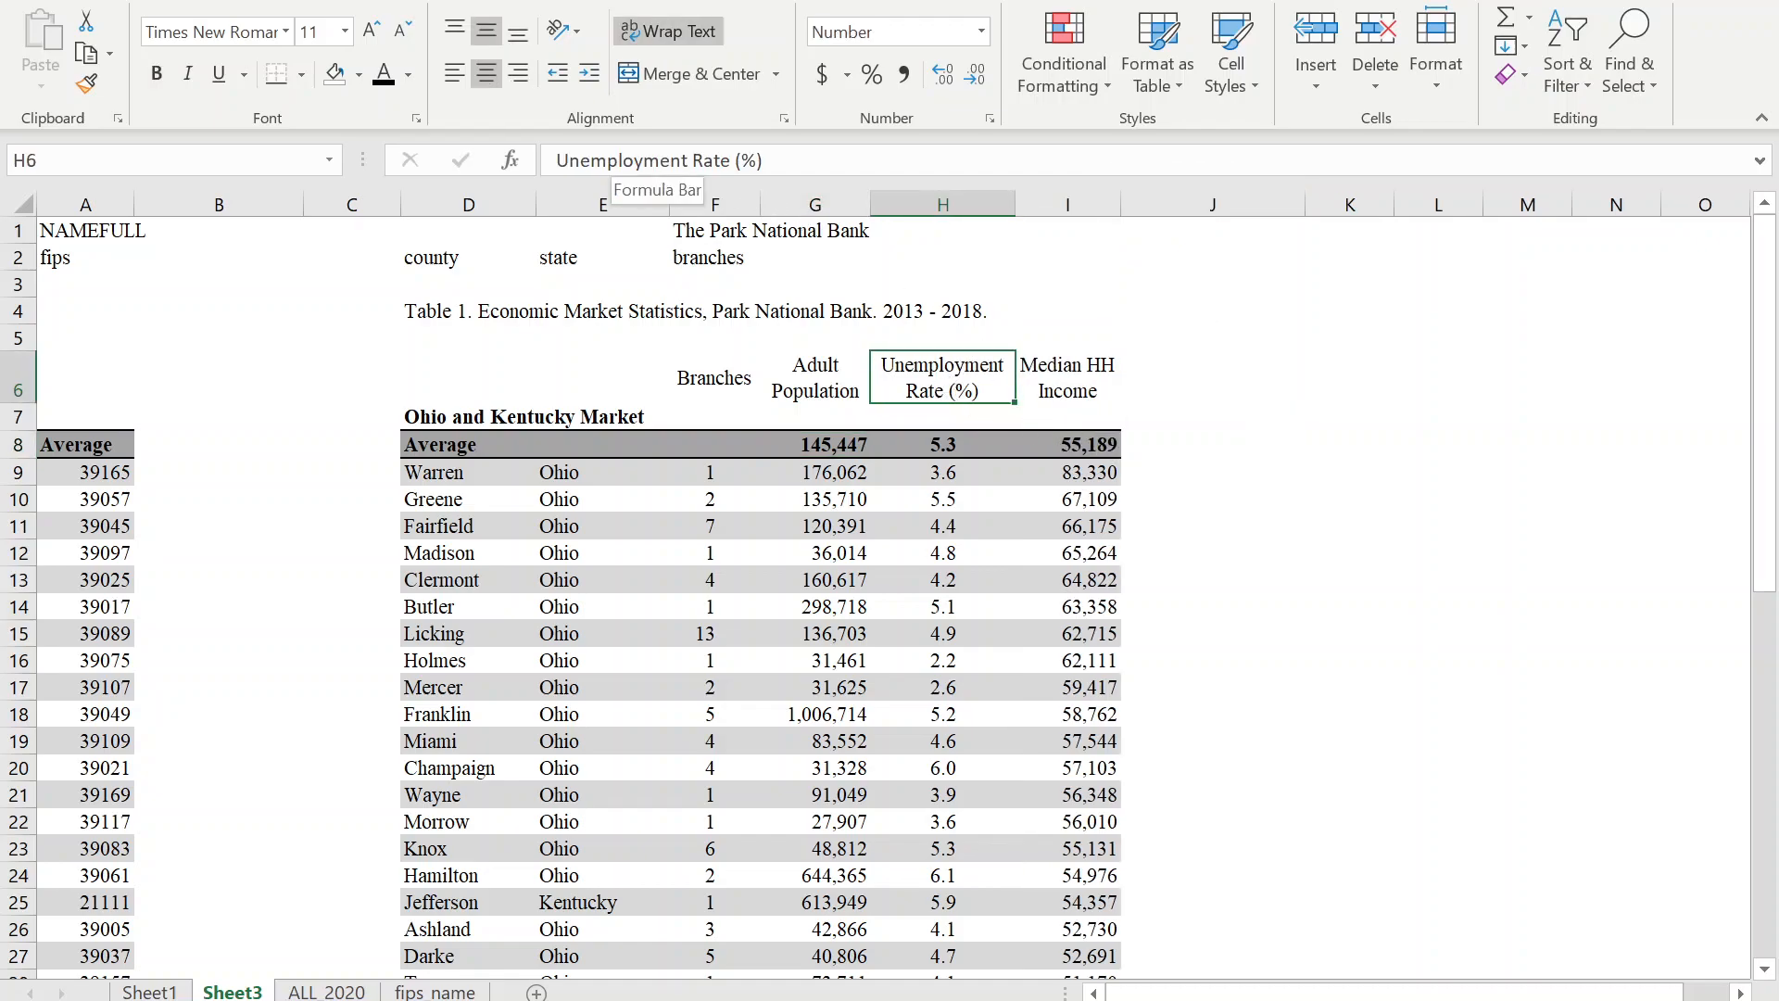
pyautogui.moveTo(608, 161); pyautogui.dragTo(687, 162)
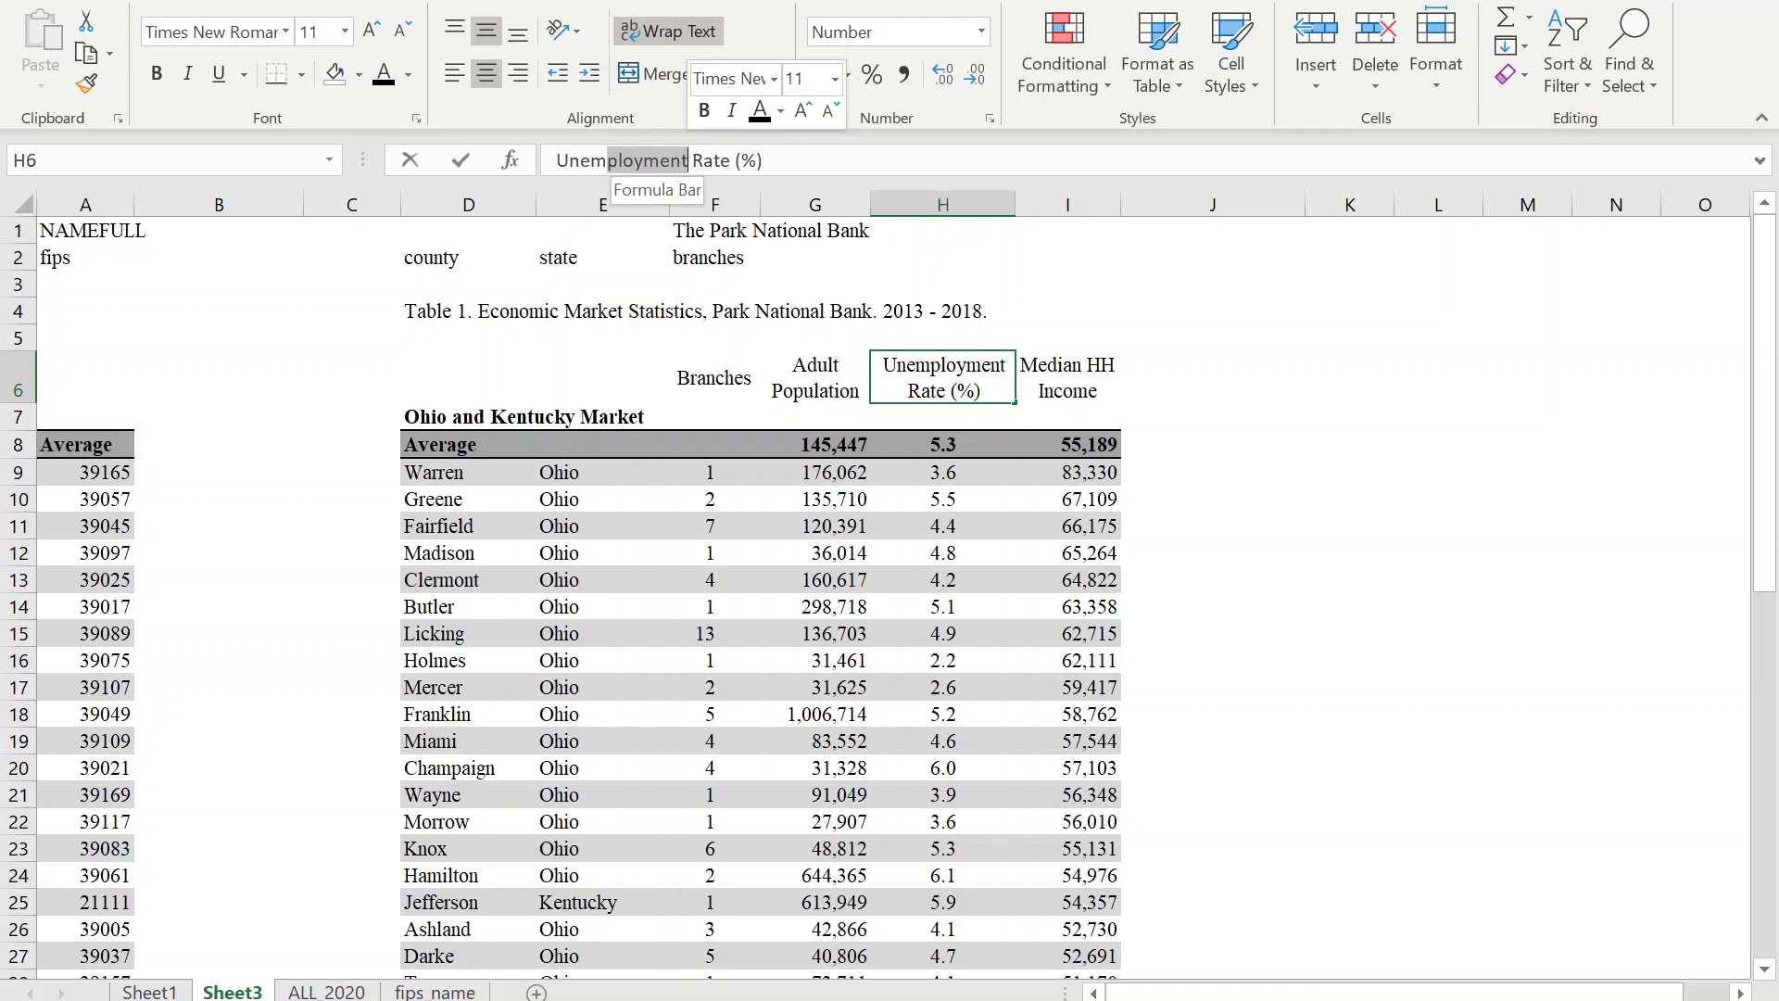
pyautogui.press('BackSpace')
pyautogui.write('.')
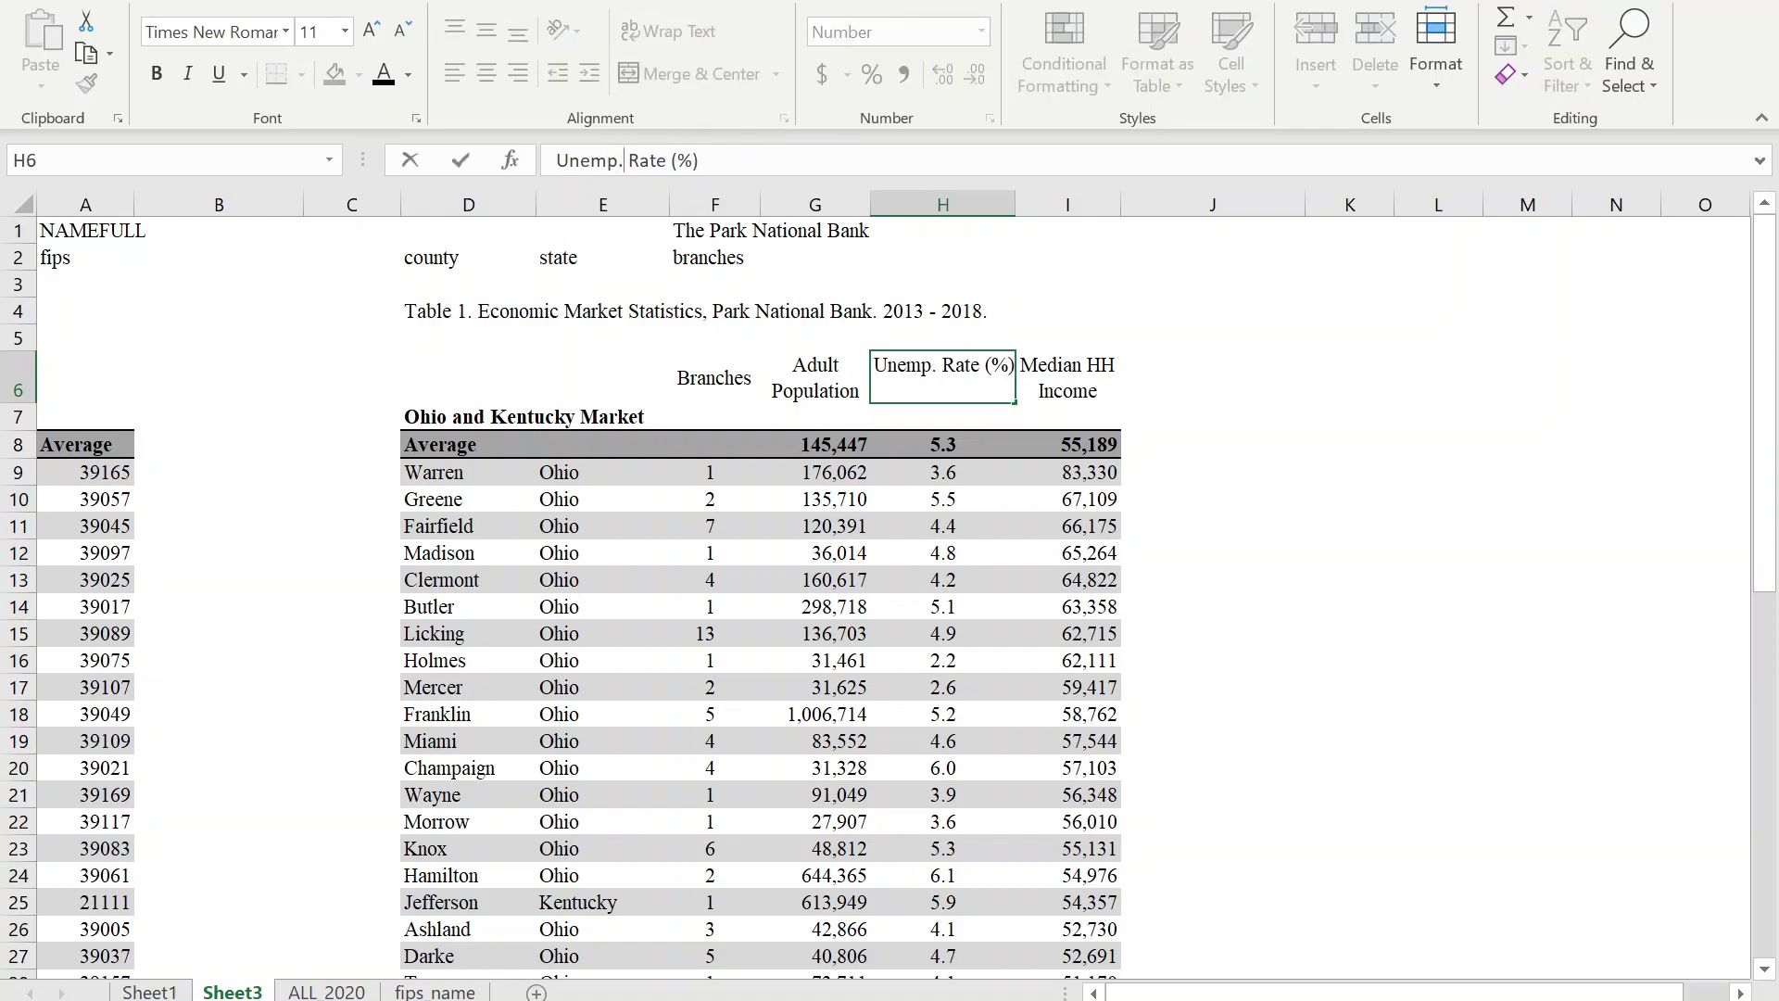
pyautogui.press('Return')
pyautogui.moveTo(1015, 205); pyautogui.dragTo(986, 206)
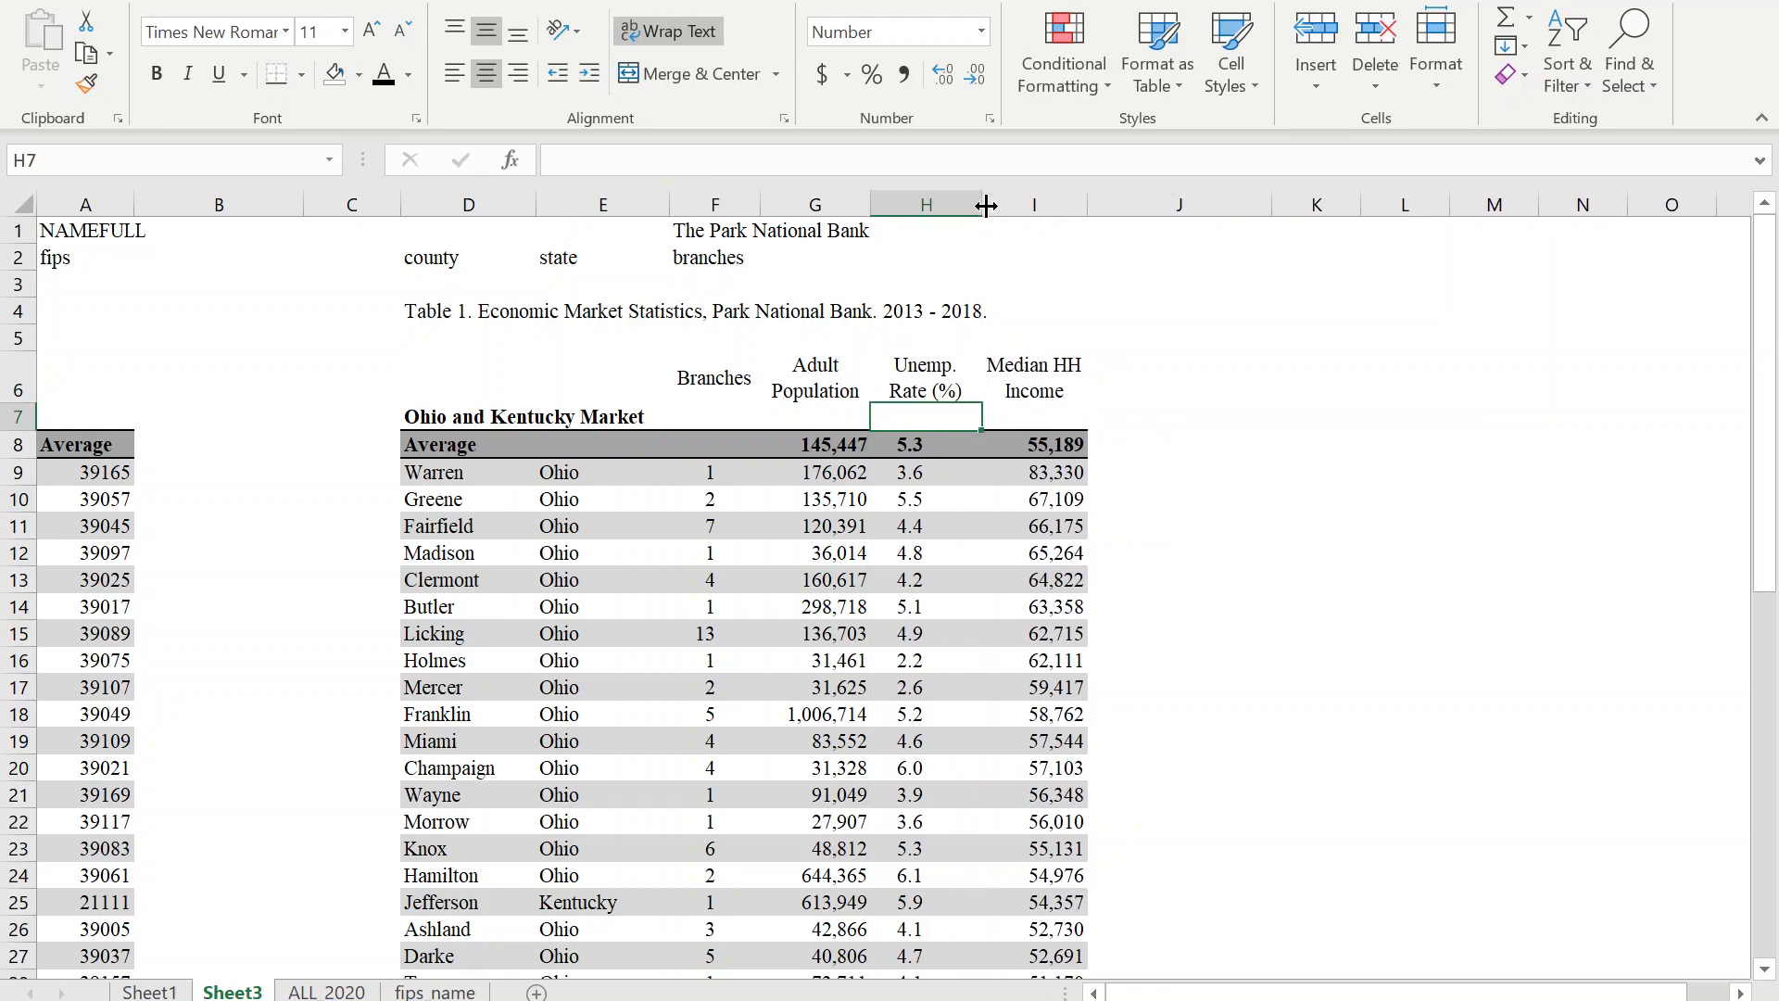
pyautogui.click(1293, 447)
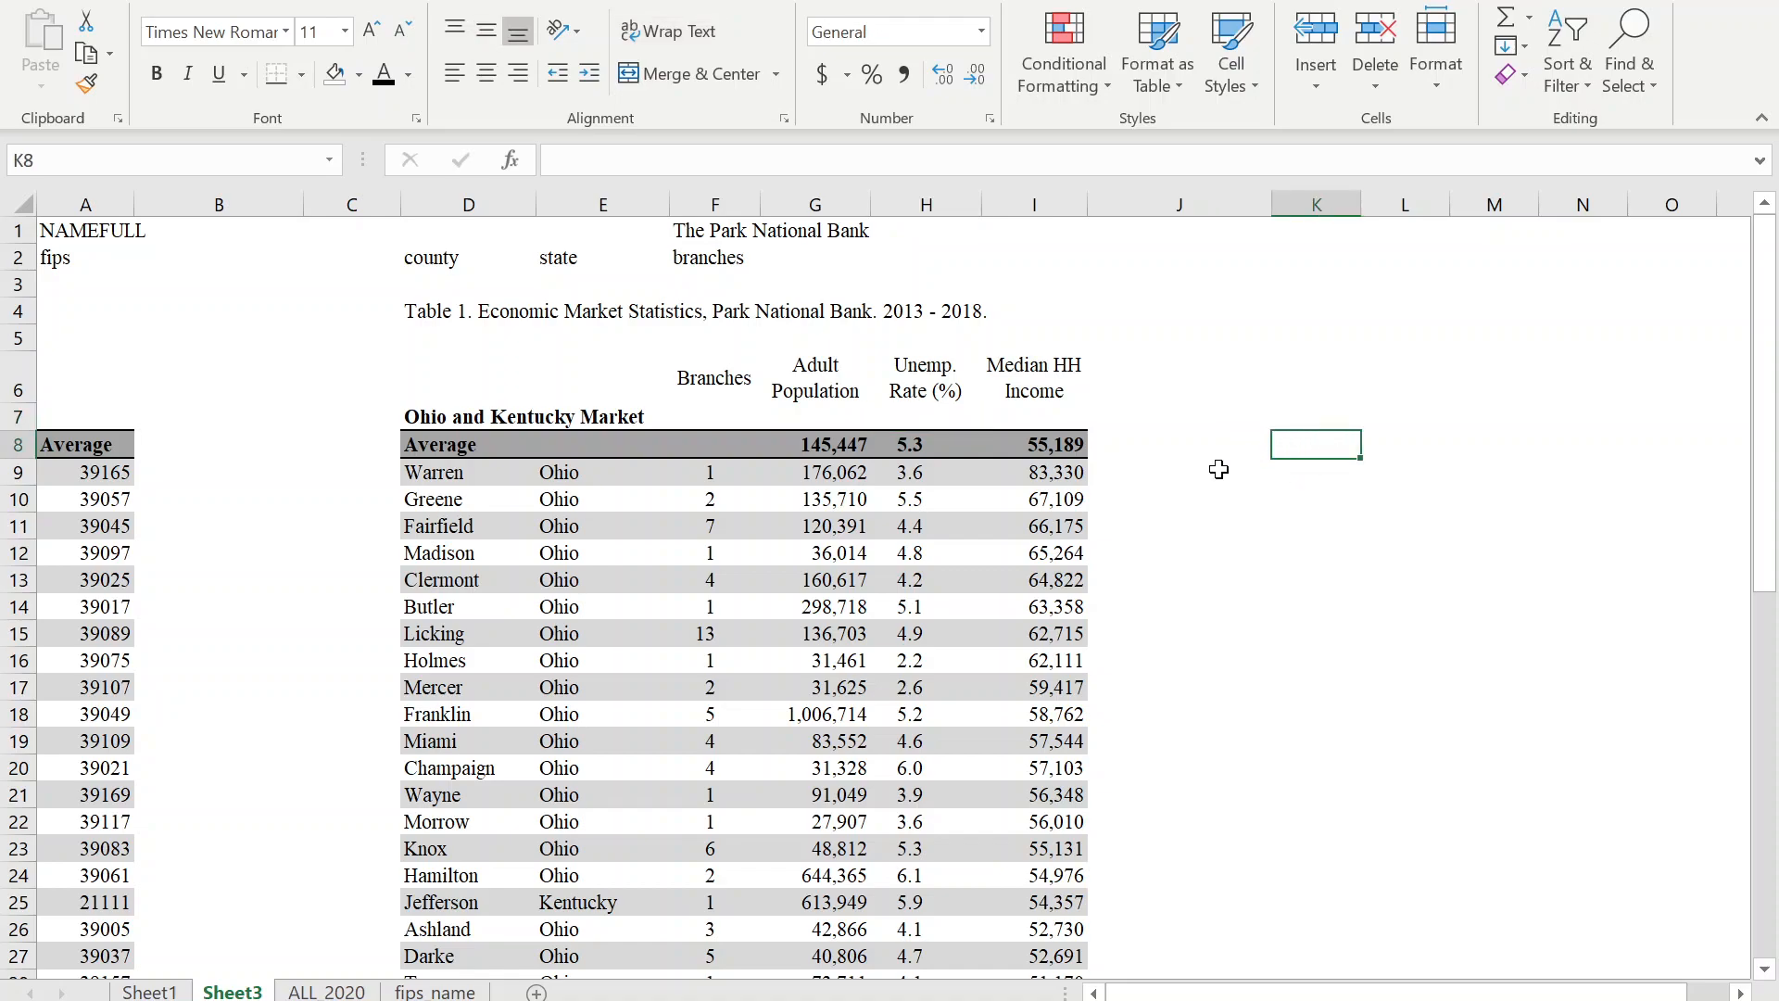
# Add a bottom border under the table title across D4:I4.
pyautogui.moveTo(438, 307); pyautogui.dragTo(1015, 304)
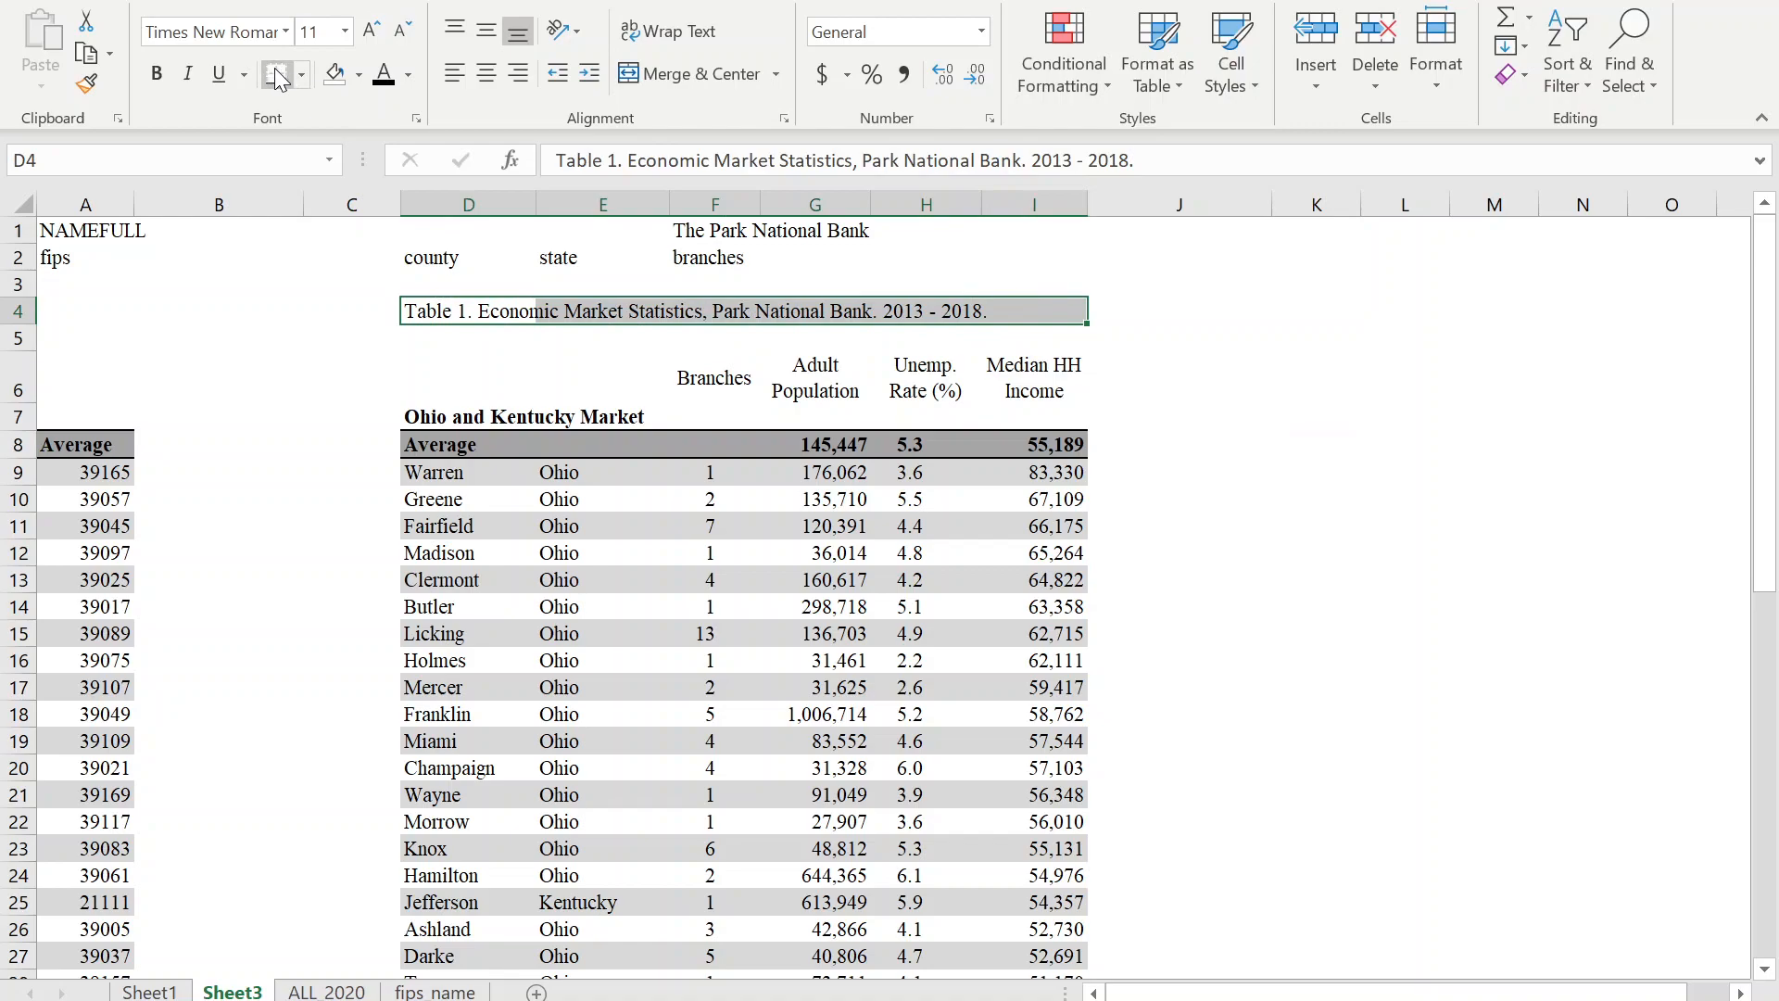
# Try to reduce the height of blank row 5 beneath the table title.
pyautogui.moveTo(23, 348); pyautogui.dragTo(22, 334)
pyautogui.click(808, 508)
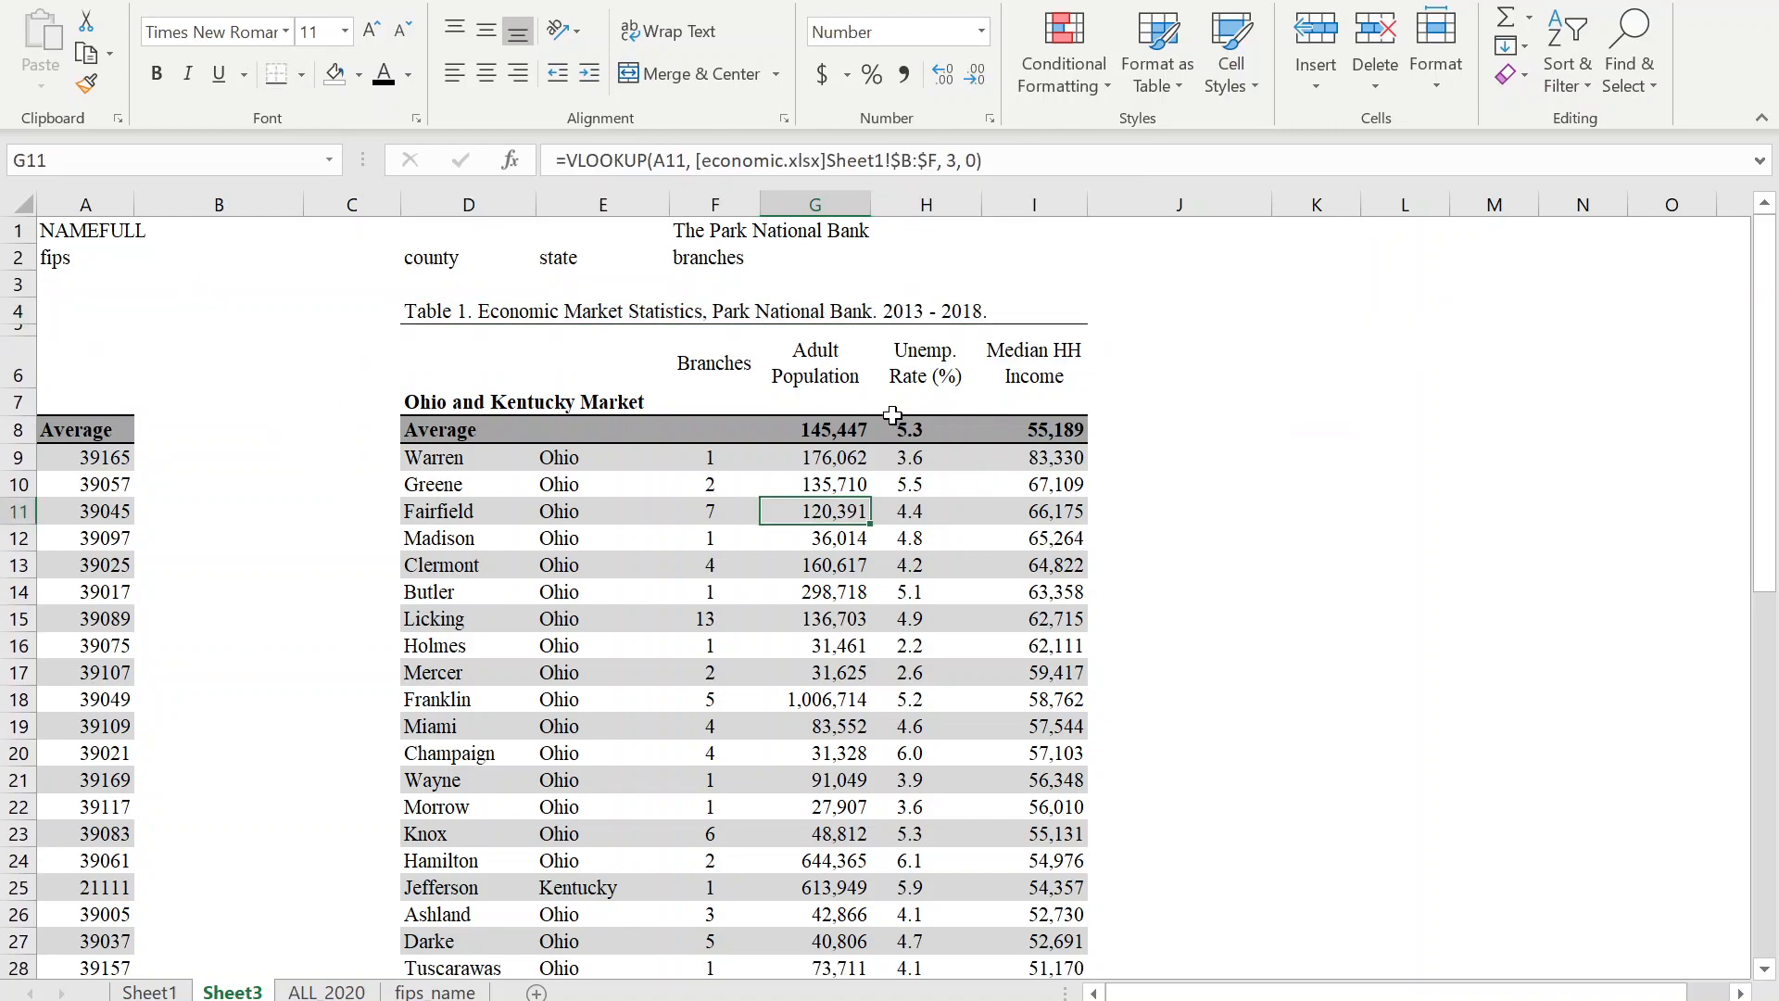
pyautogui.click(771, 400)
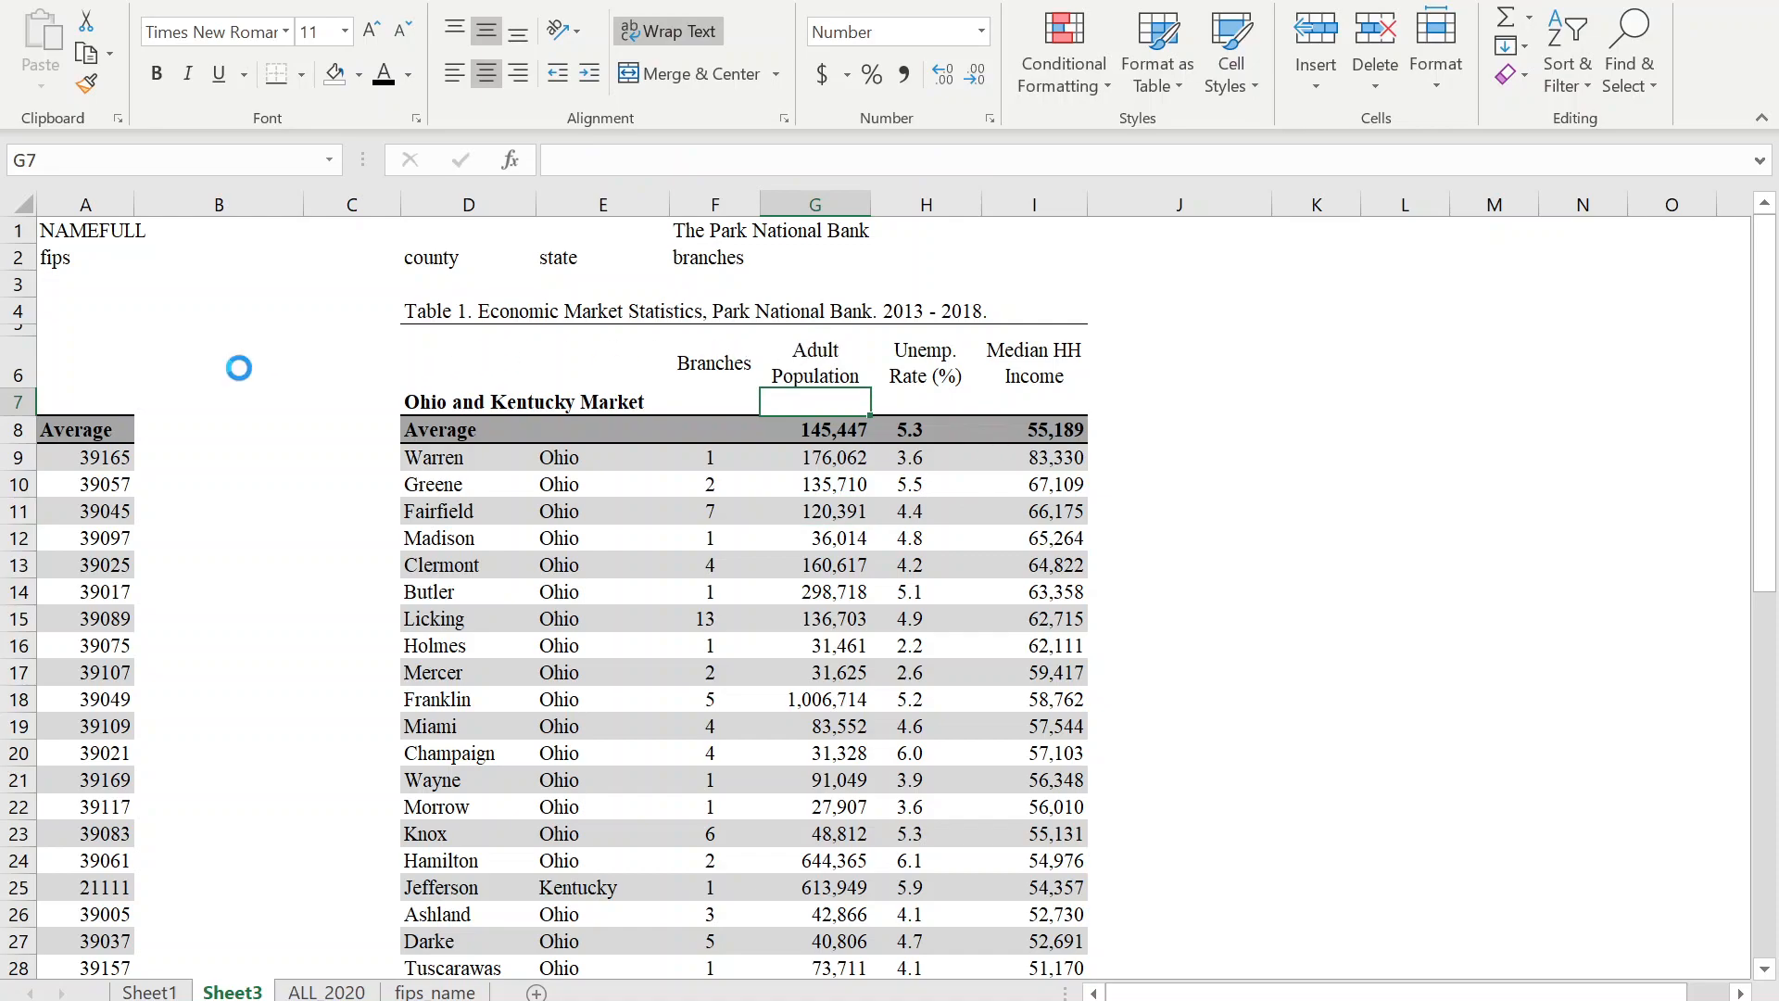
pyautogui.hotkey('ctrl', 'z')
pyautogui.click(1105, 456)
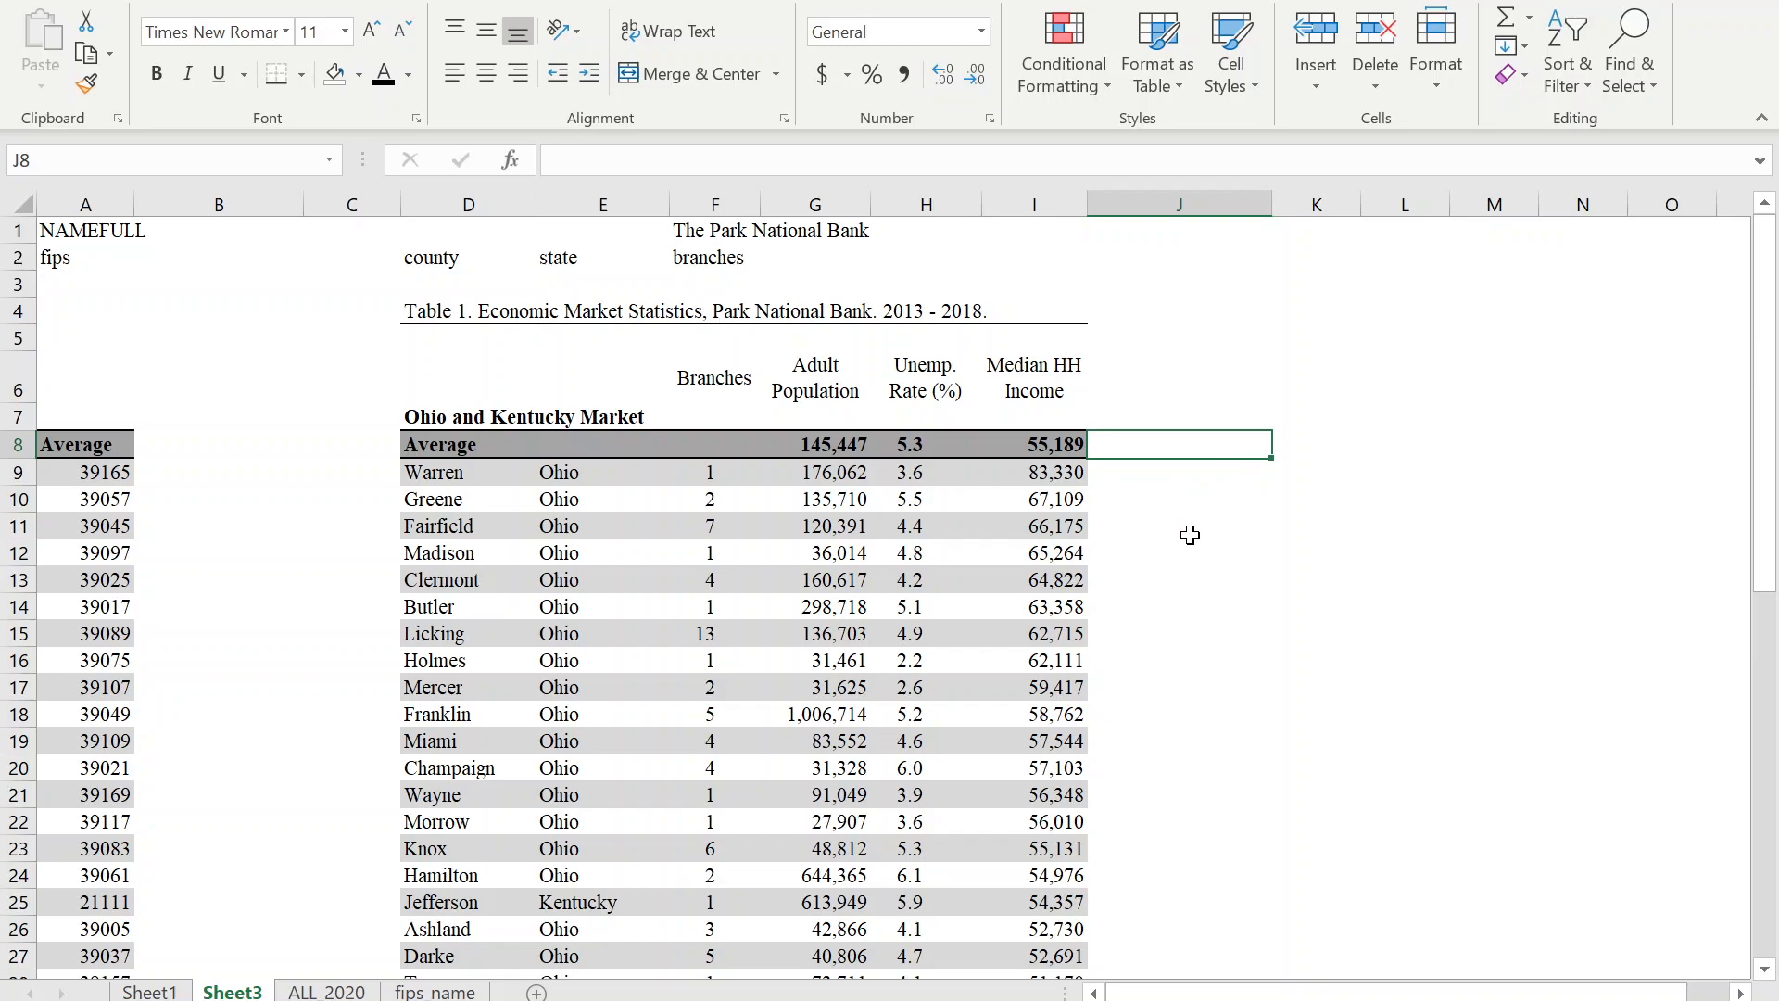
# Increase the indent of the Median HH Income values in I8:I49.
pyautogui.click(1047, 449)
pyautogui.scroll(-14, 1070, 649)
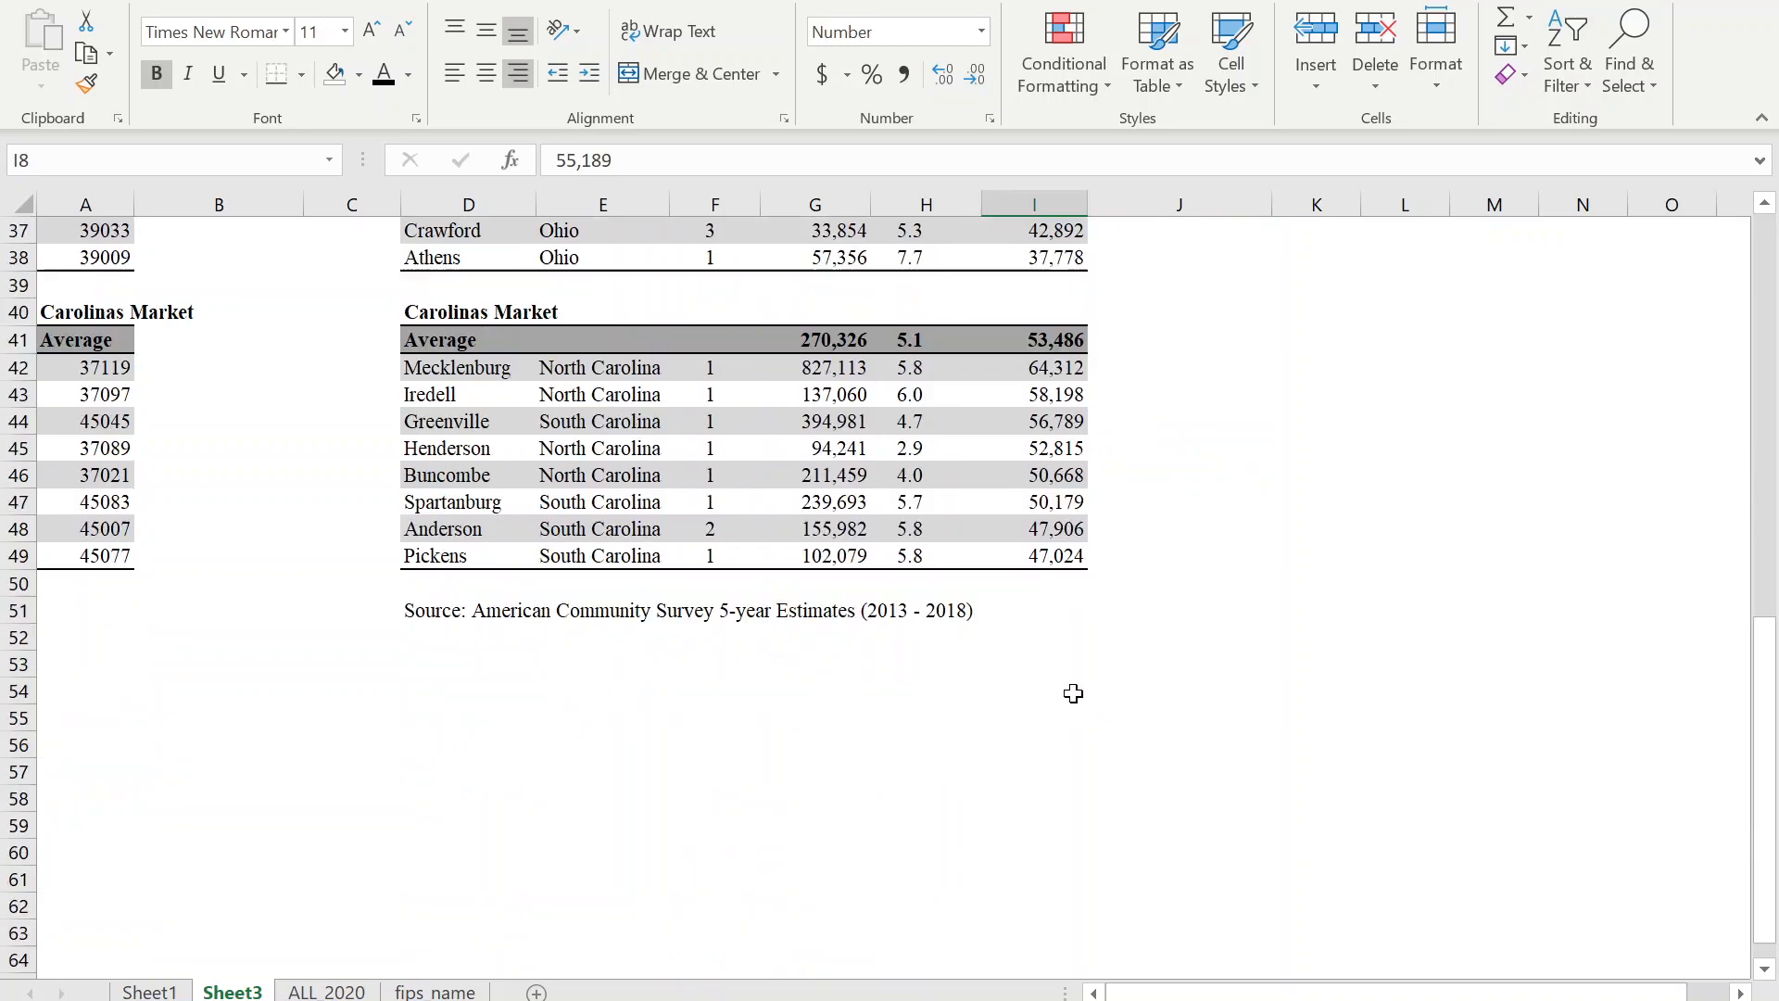
pyautogui.scroll(2, 1074, 615)
pyautogui.keyDown('shift'); pyautogui.click(1060, 553); pyautogui.keyUp('shift')
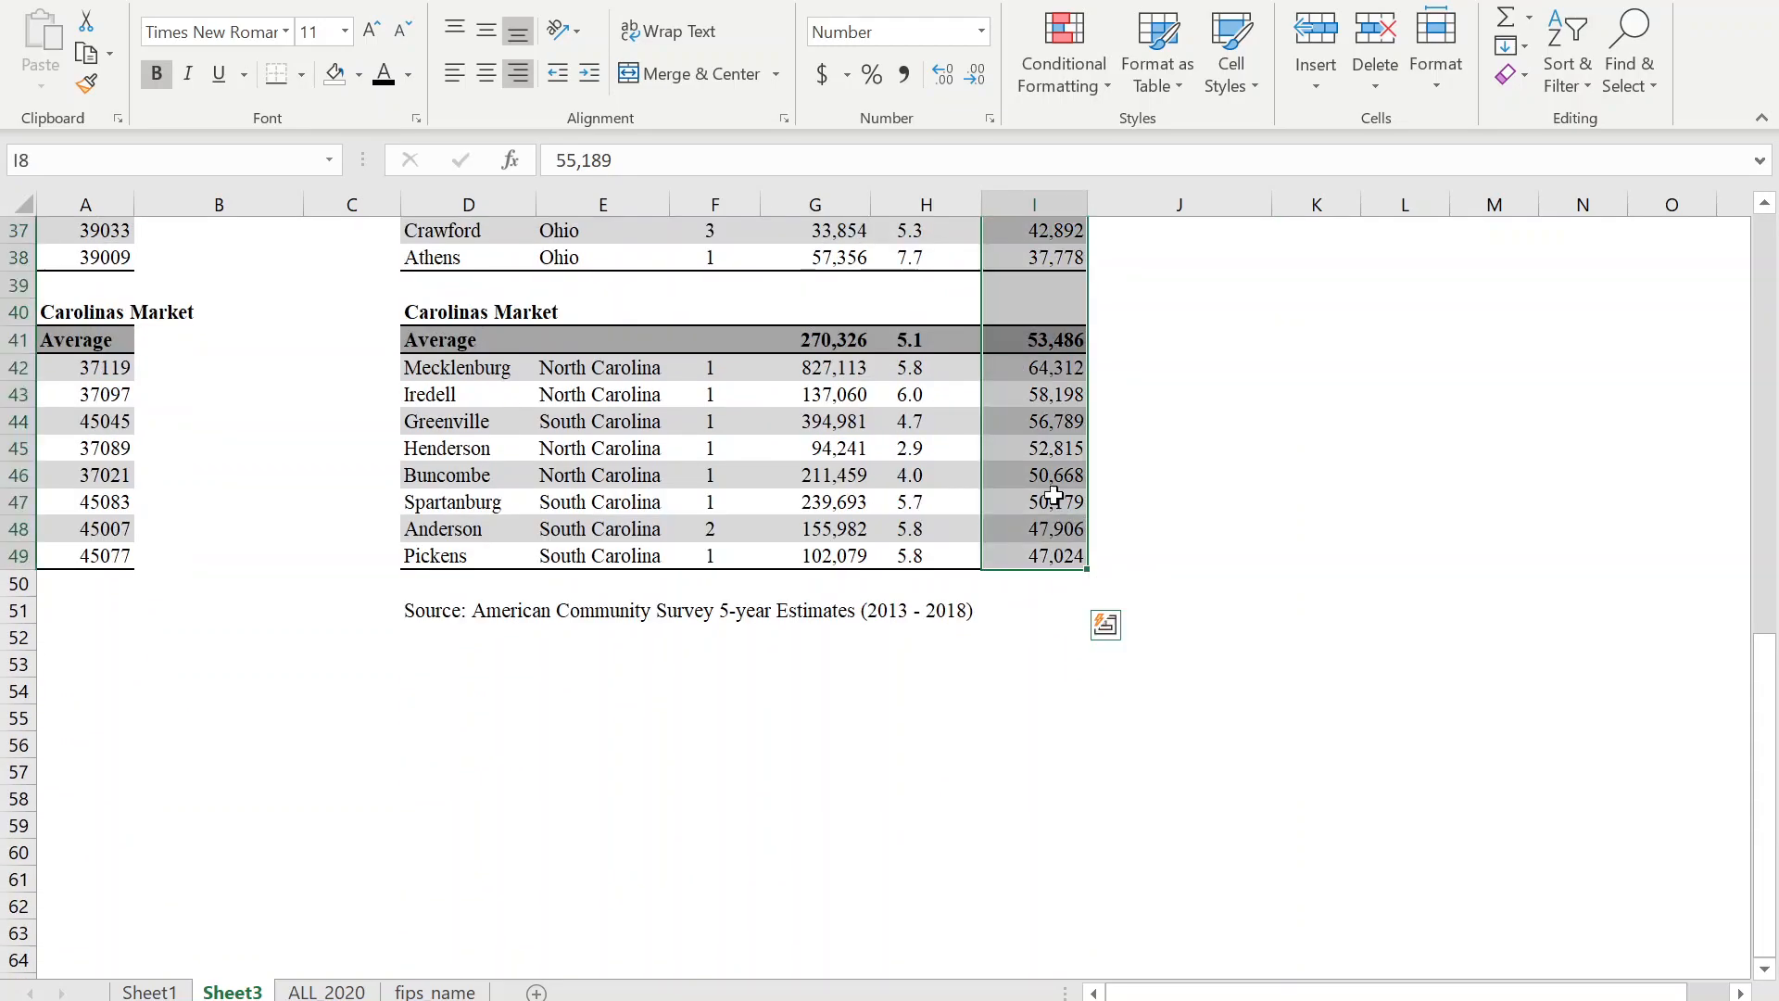
pyautogui.click(592, 72)
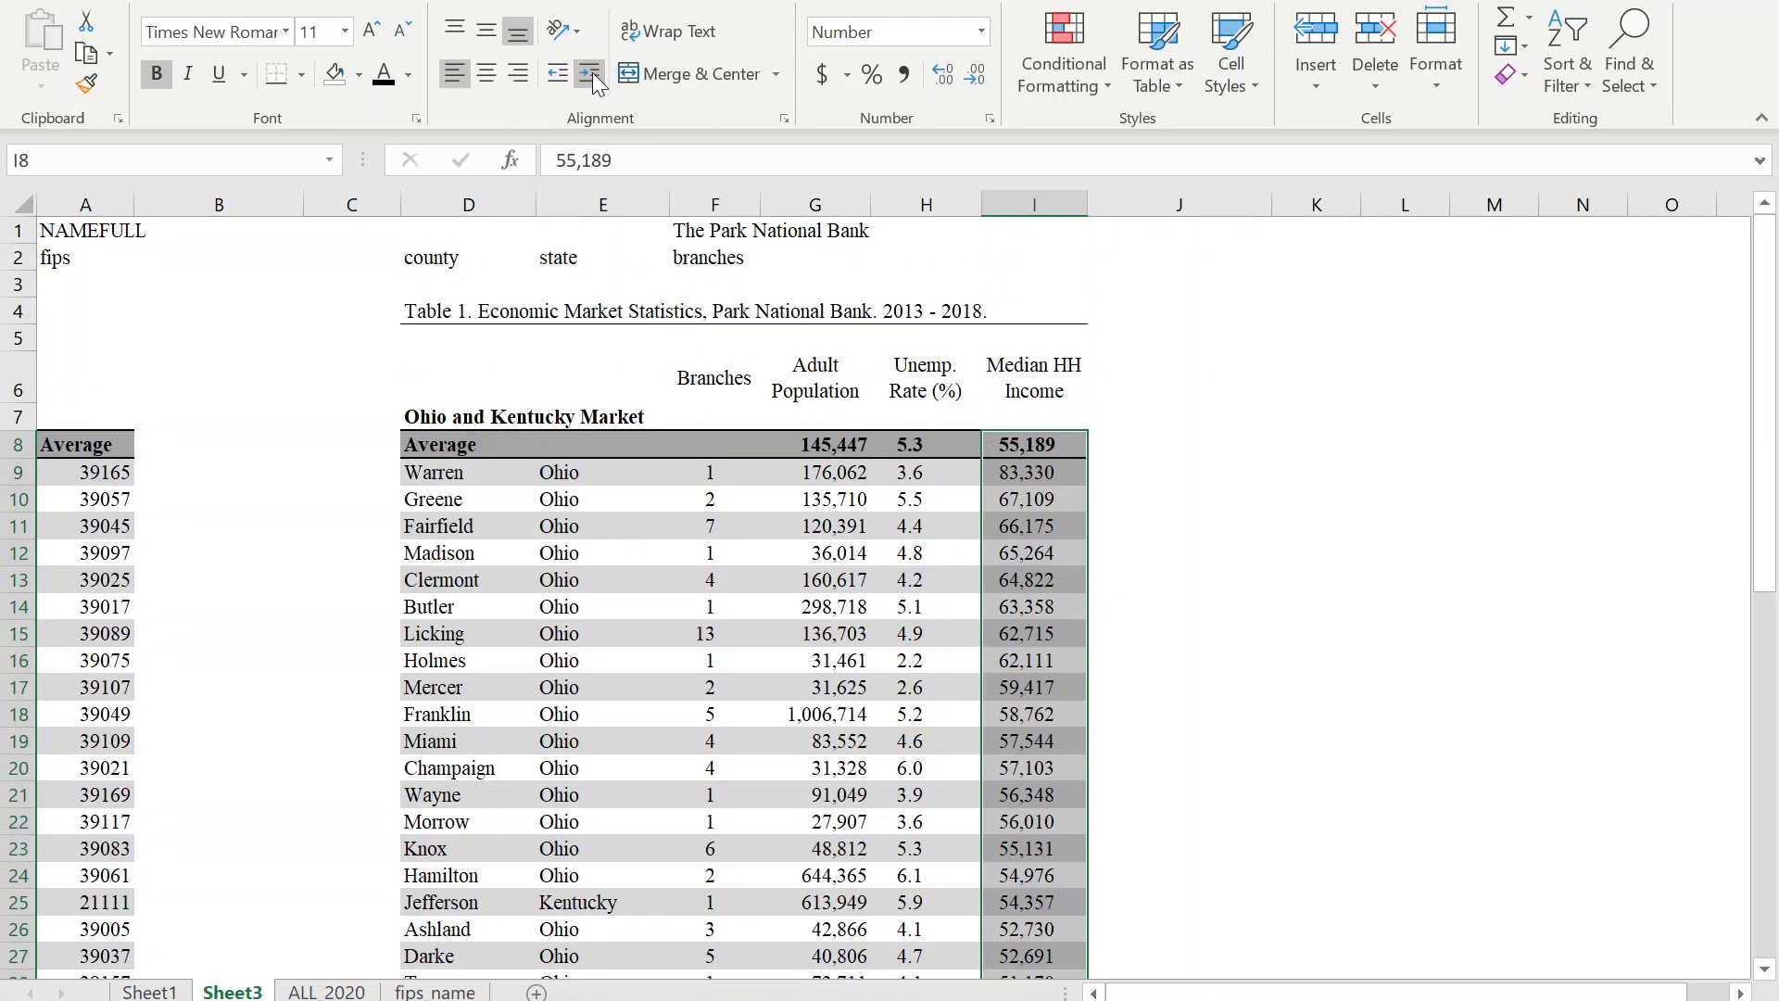
# Slightly widen column I and right-align the indented Median HH Income values in I8:I49.
pyautogui.scroll(-4, 1251, 562)
pyautogui.scroll(3, 1235, 560)
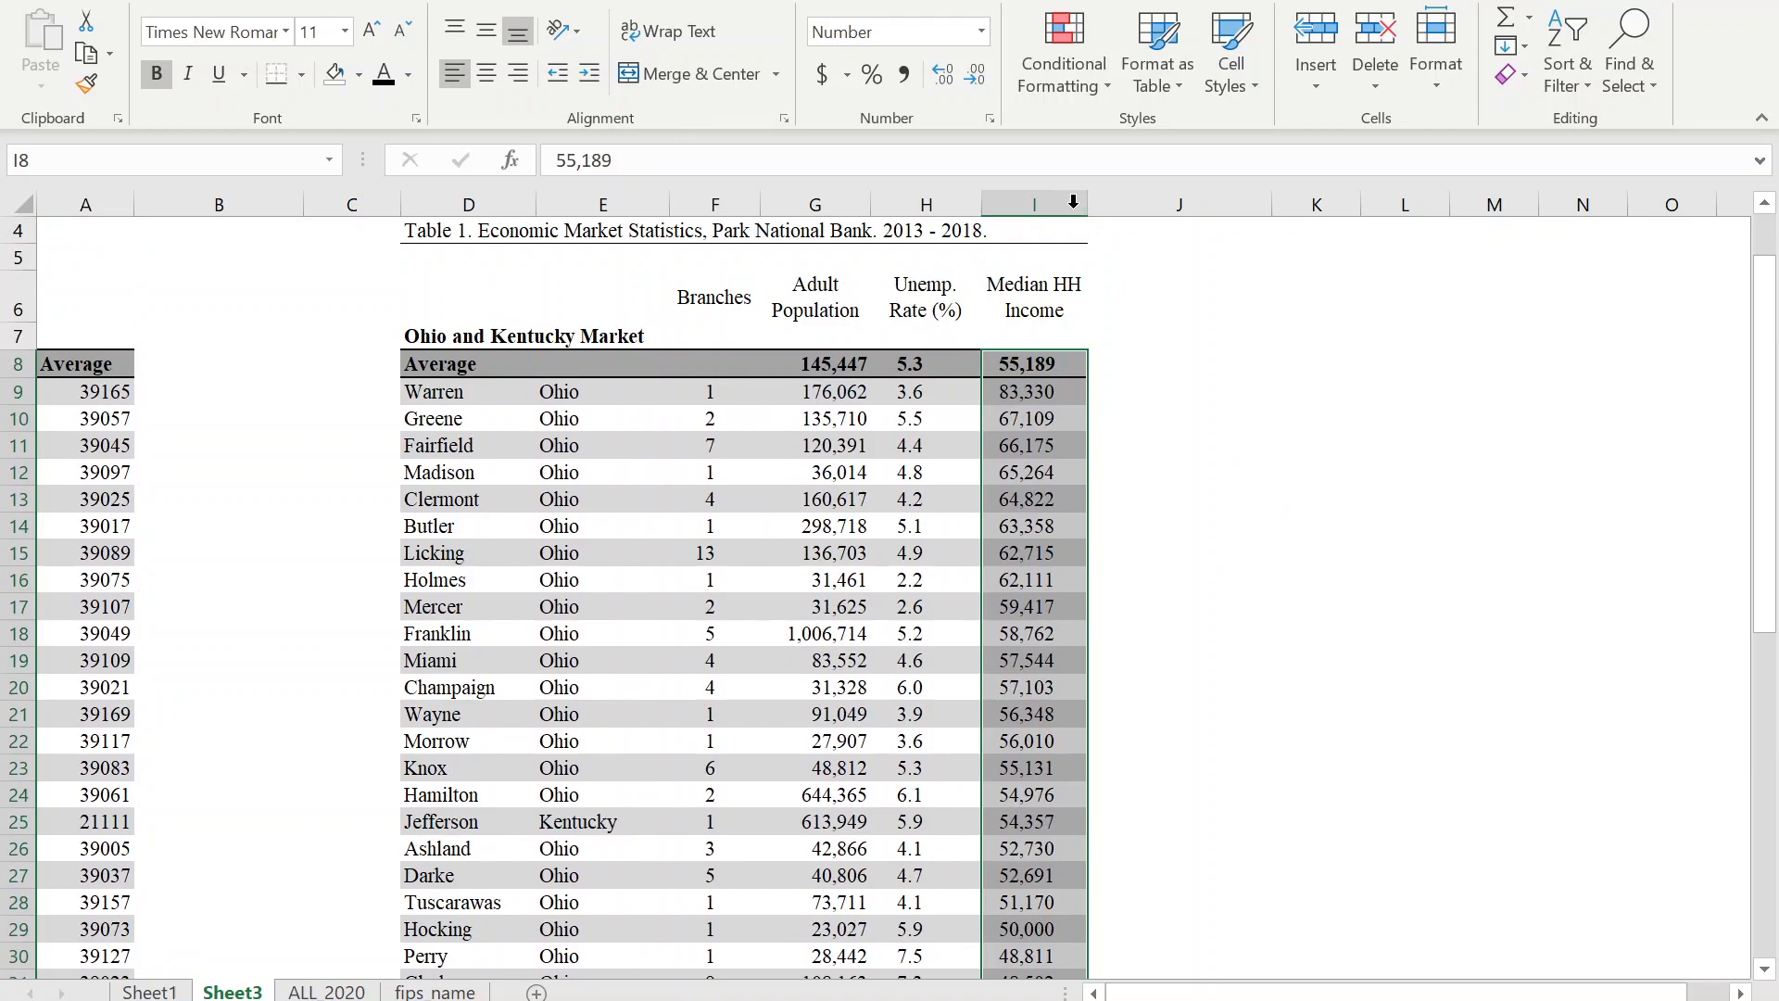
pyautogui.moveTo(1087, 206); pyautogui.dragTo(1090, 208)
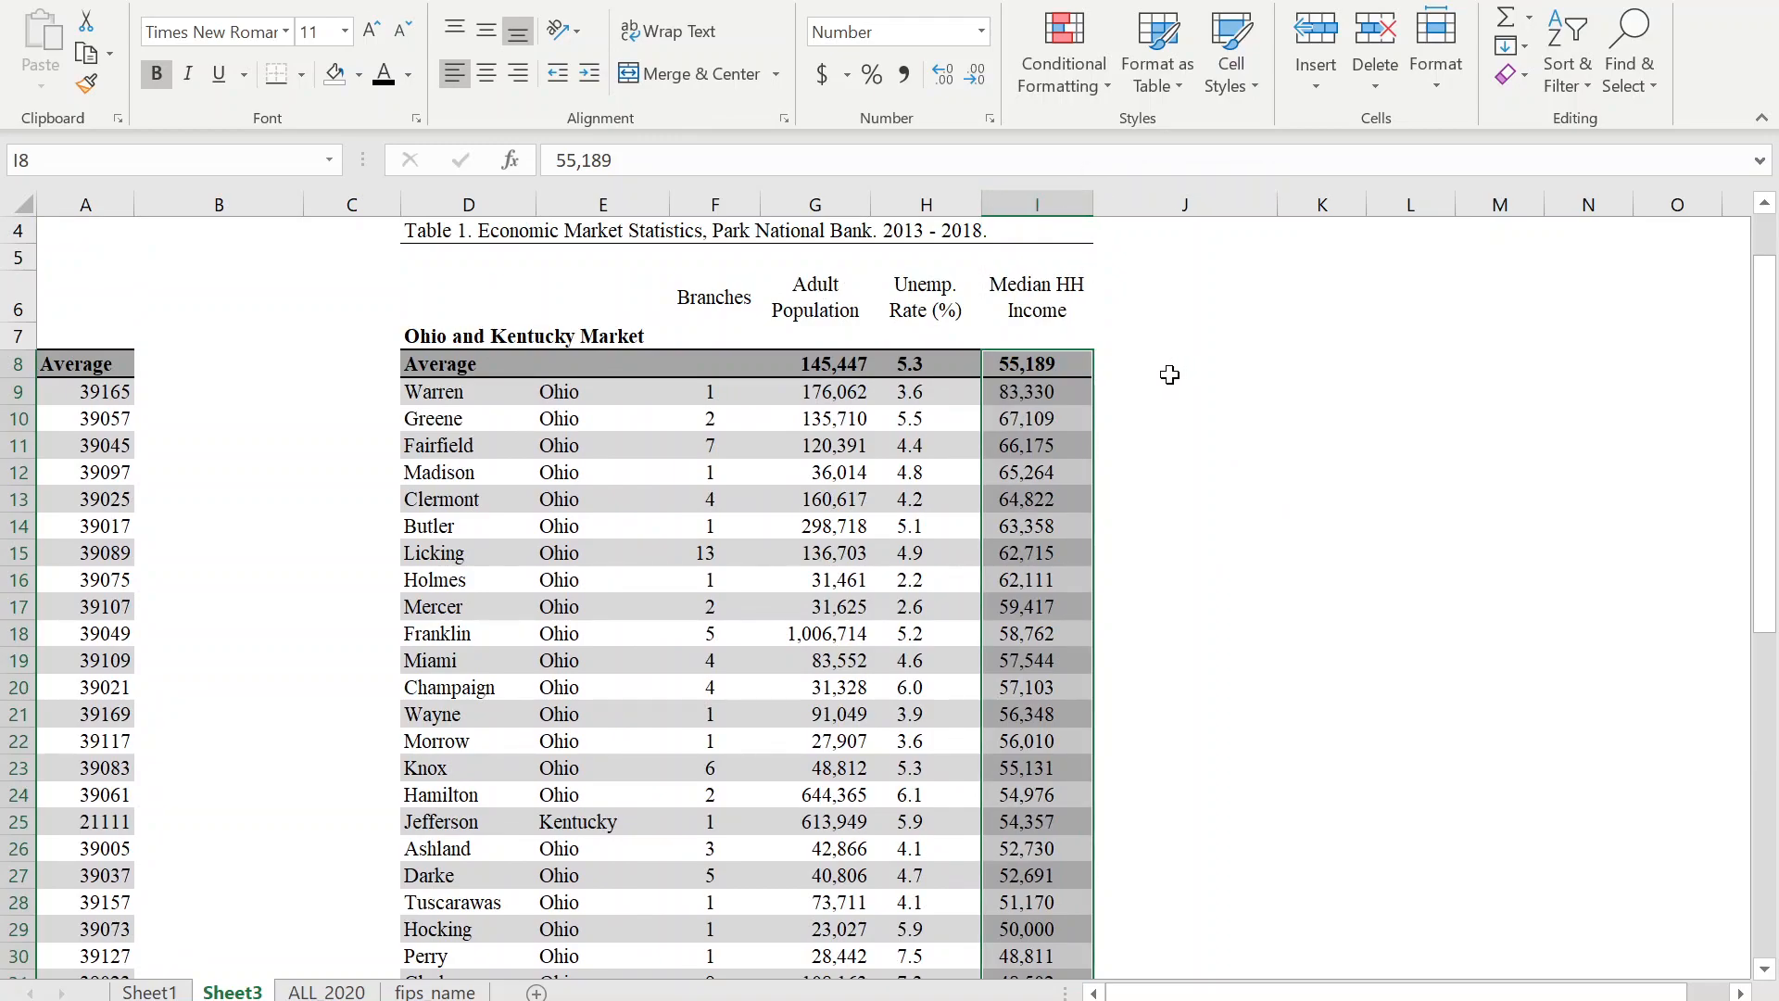
pyautogui.click(521, 73)
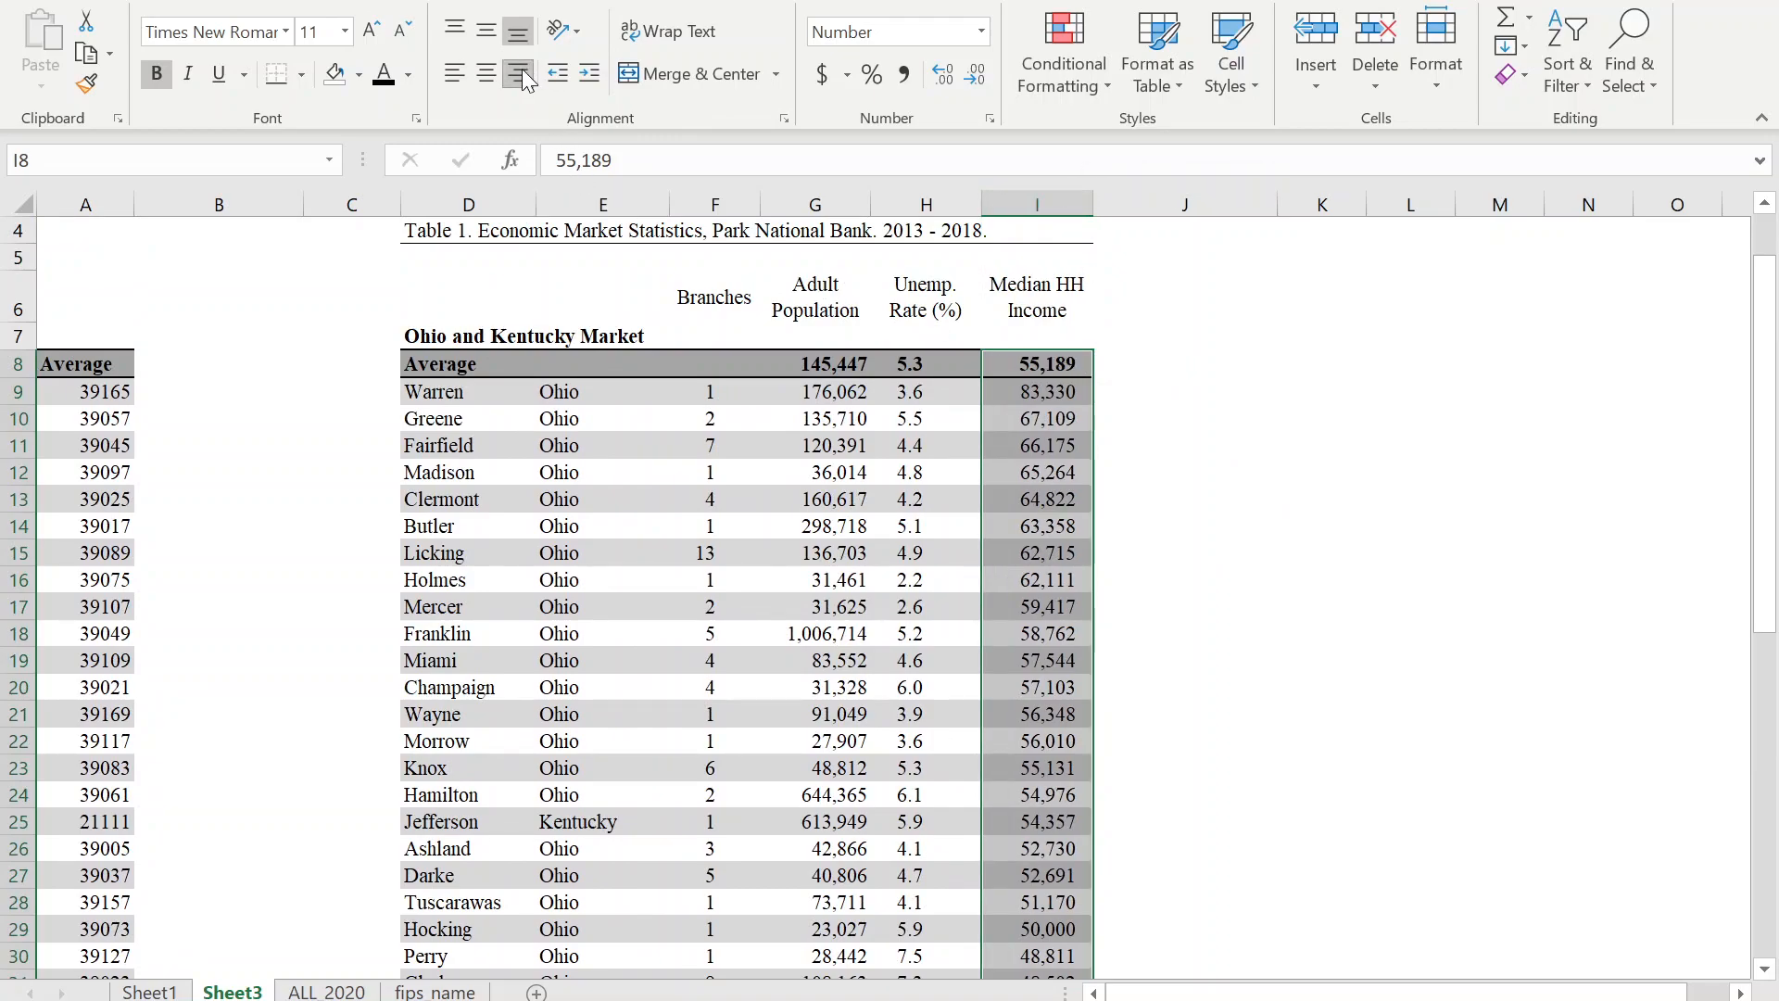
# Try a deeper indent on the Median HH Income values, revert it, and slightly narrow column I.
pyautogui.click(590, 74)
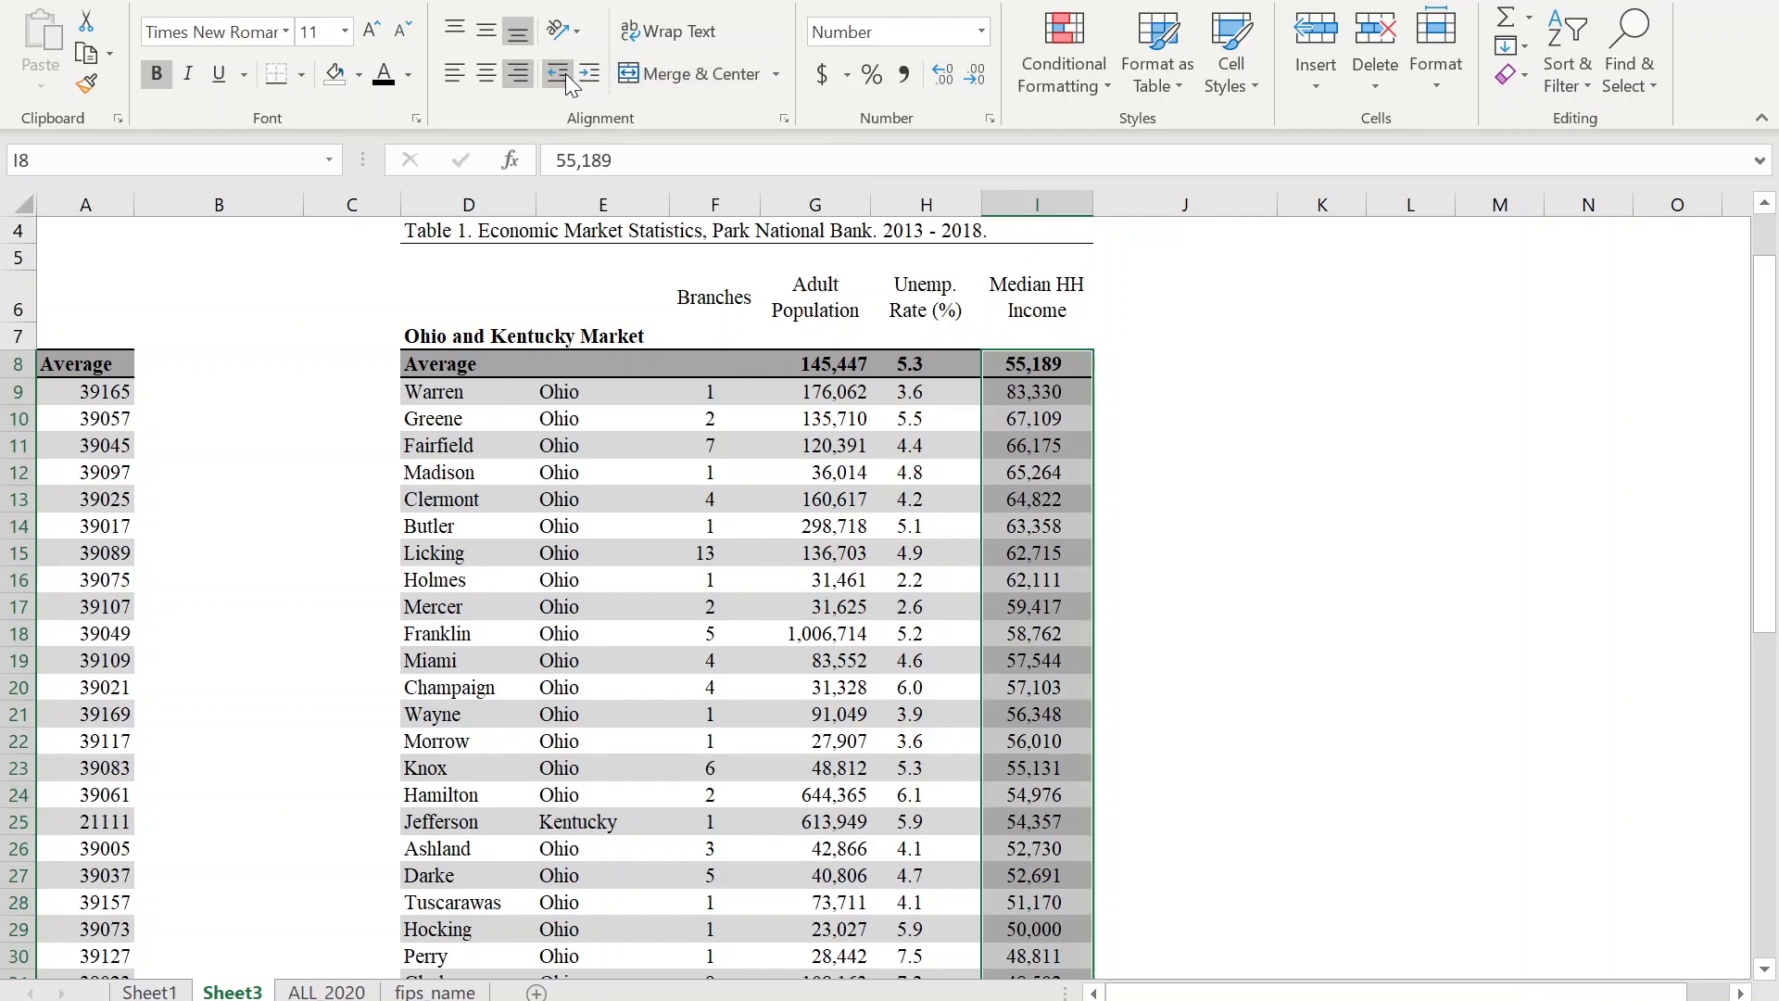
pyautogui.click(561, 74)
pyautogui.moveTo(1093, 205)
pyautogui.mouseDown()
pyautogui.moveTo(1071, 206)
pyautogui.moveTo(1089, 197)
pyautogui.mouseUp()
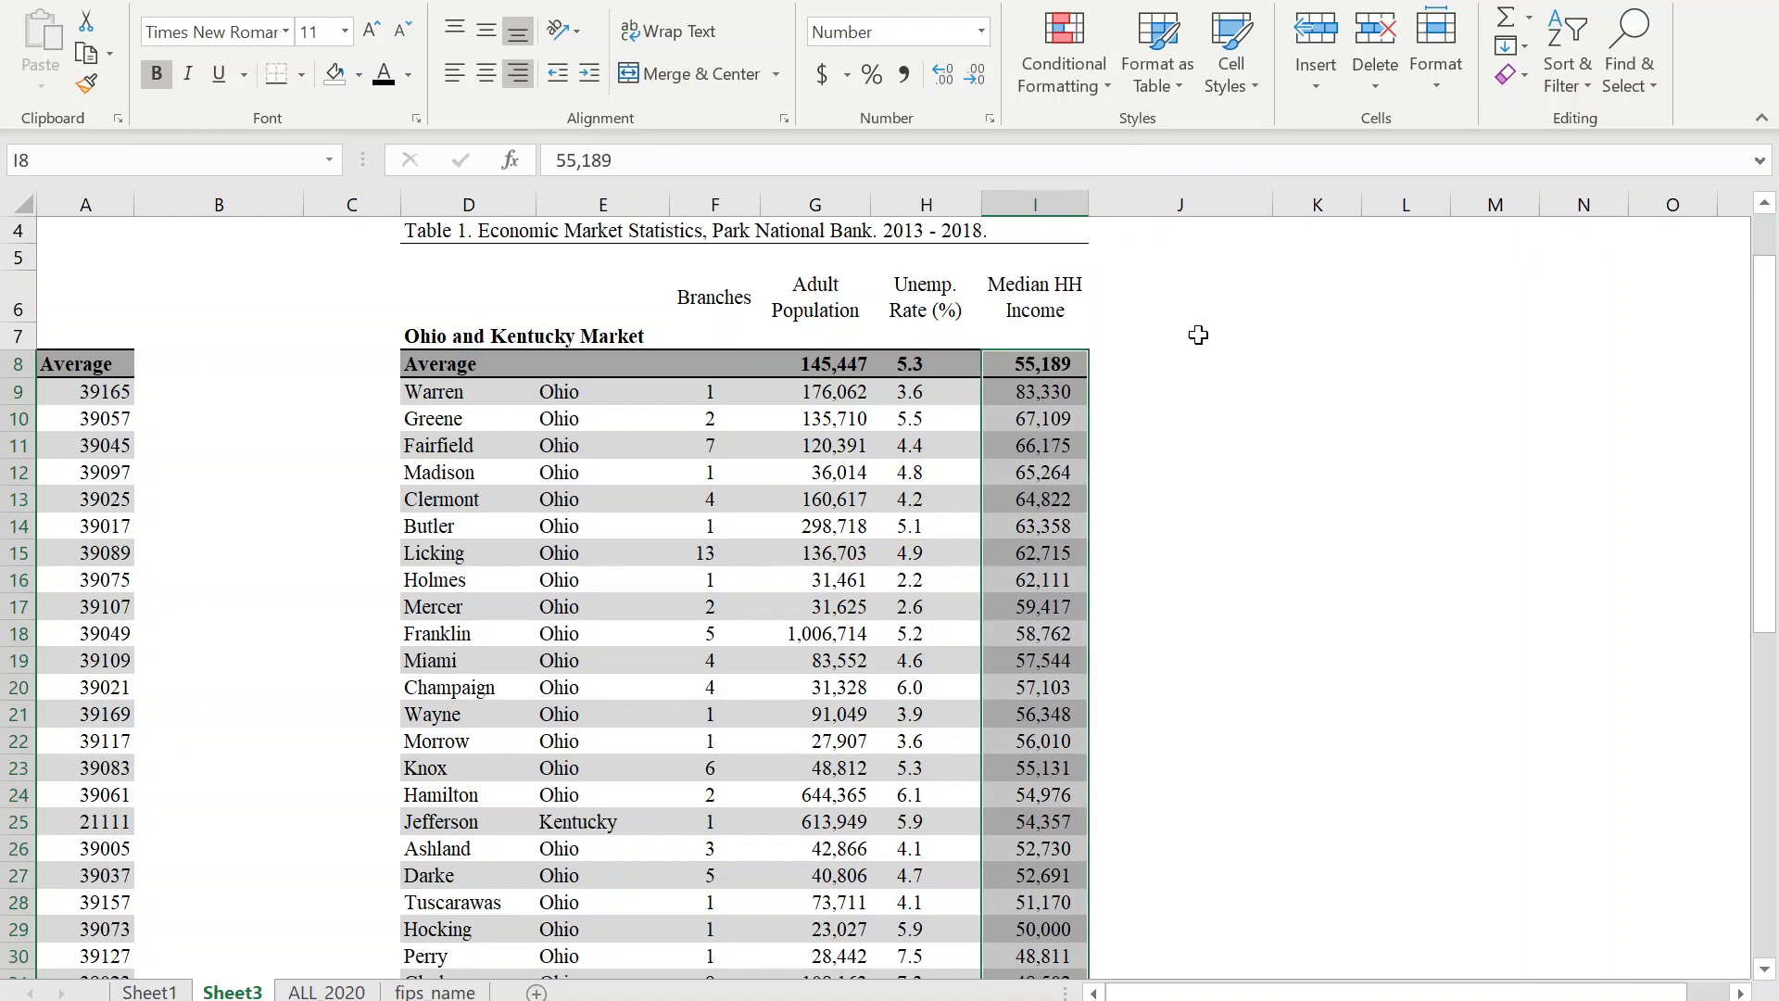
pyautogui.click(1205, 364)
pyautogui.scroll(1, 1218, 461)
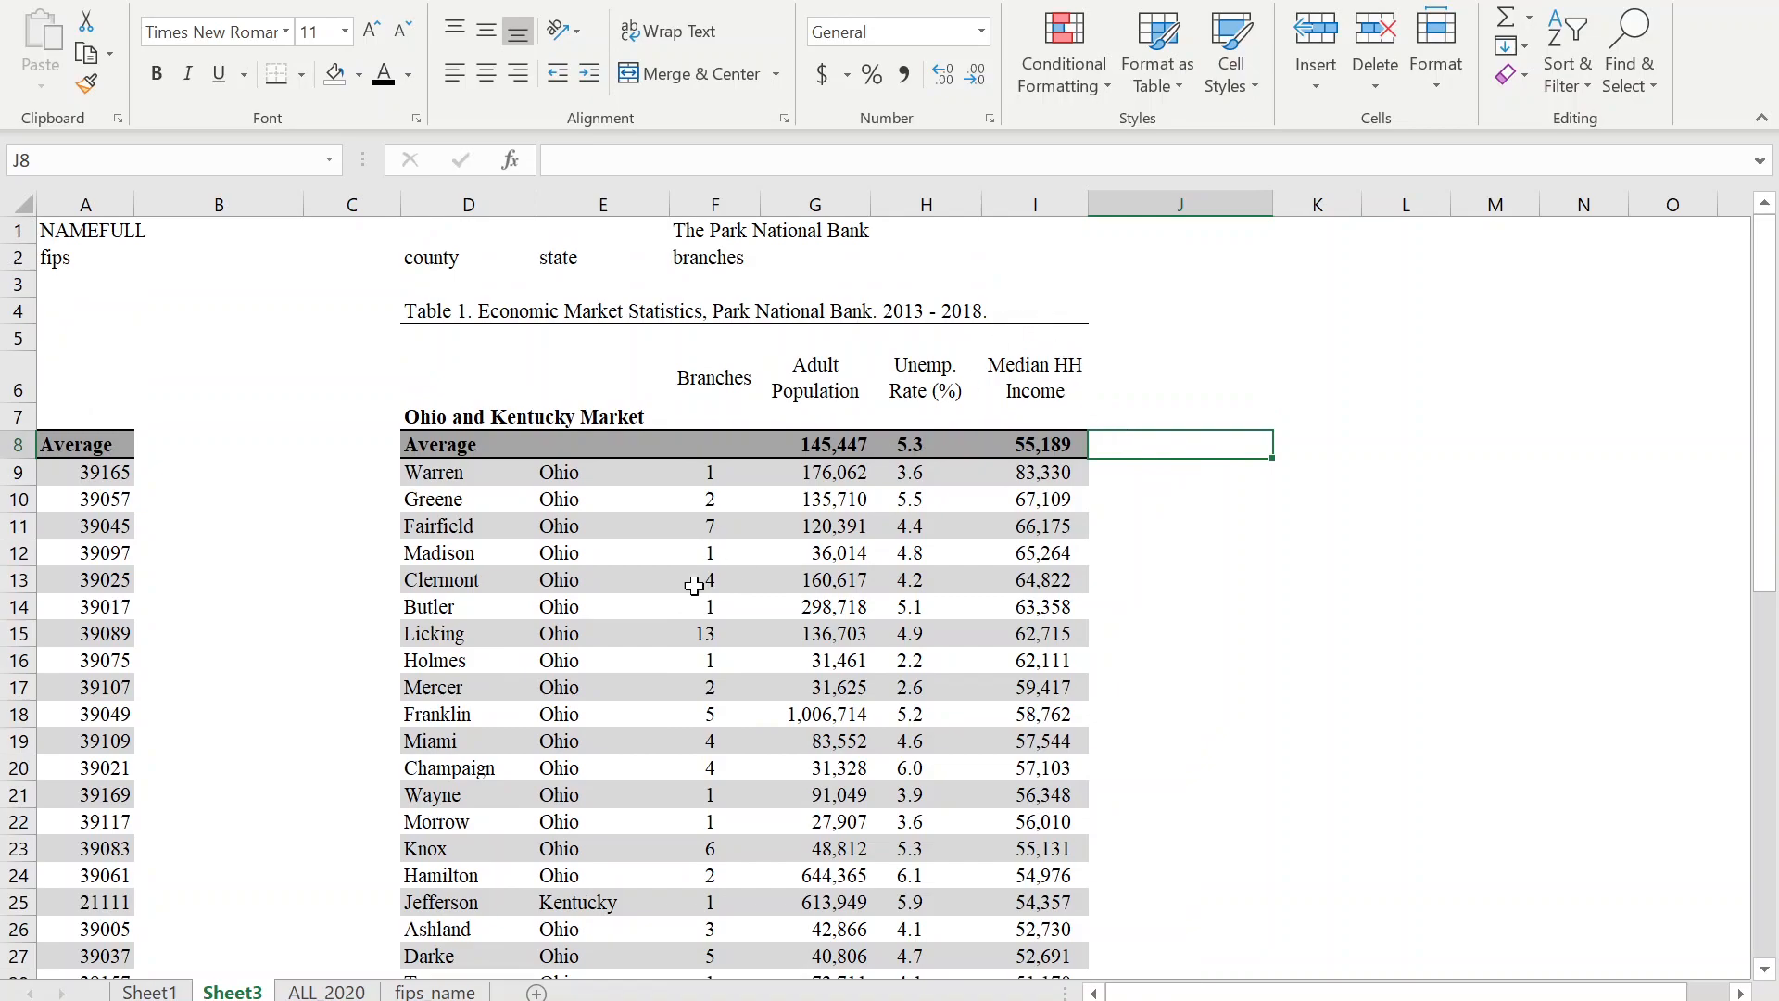
pyautogui.scroll(-2, 534, 385)
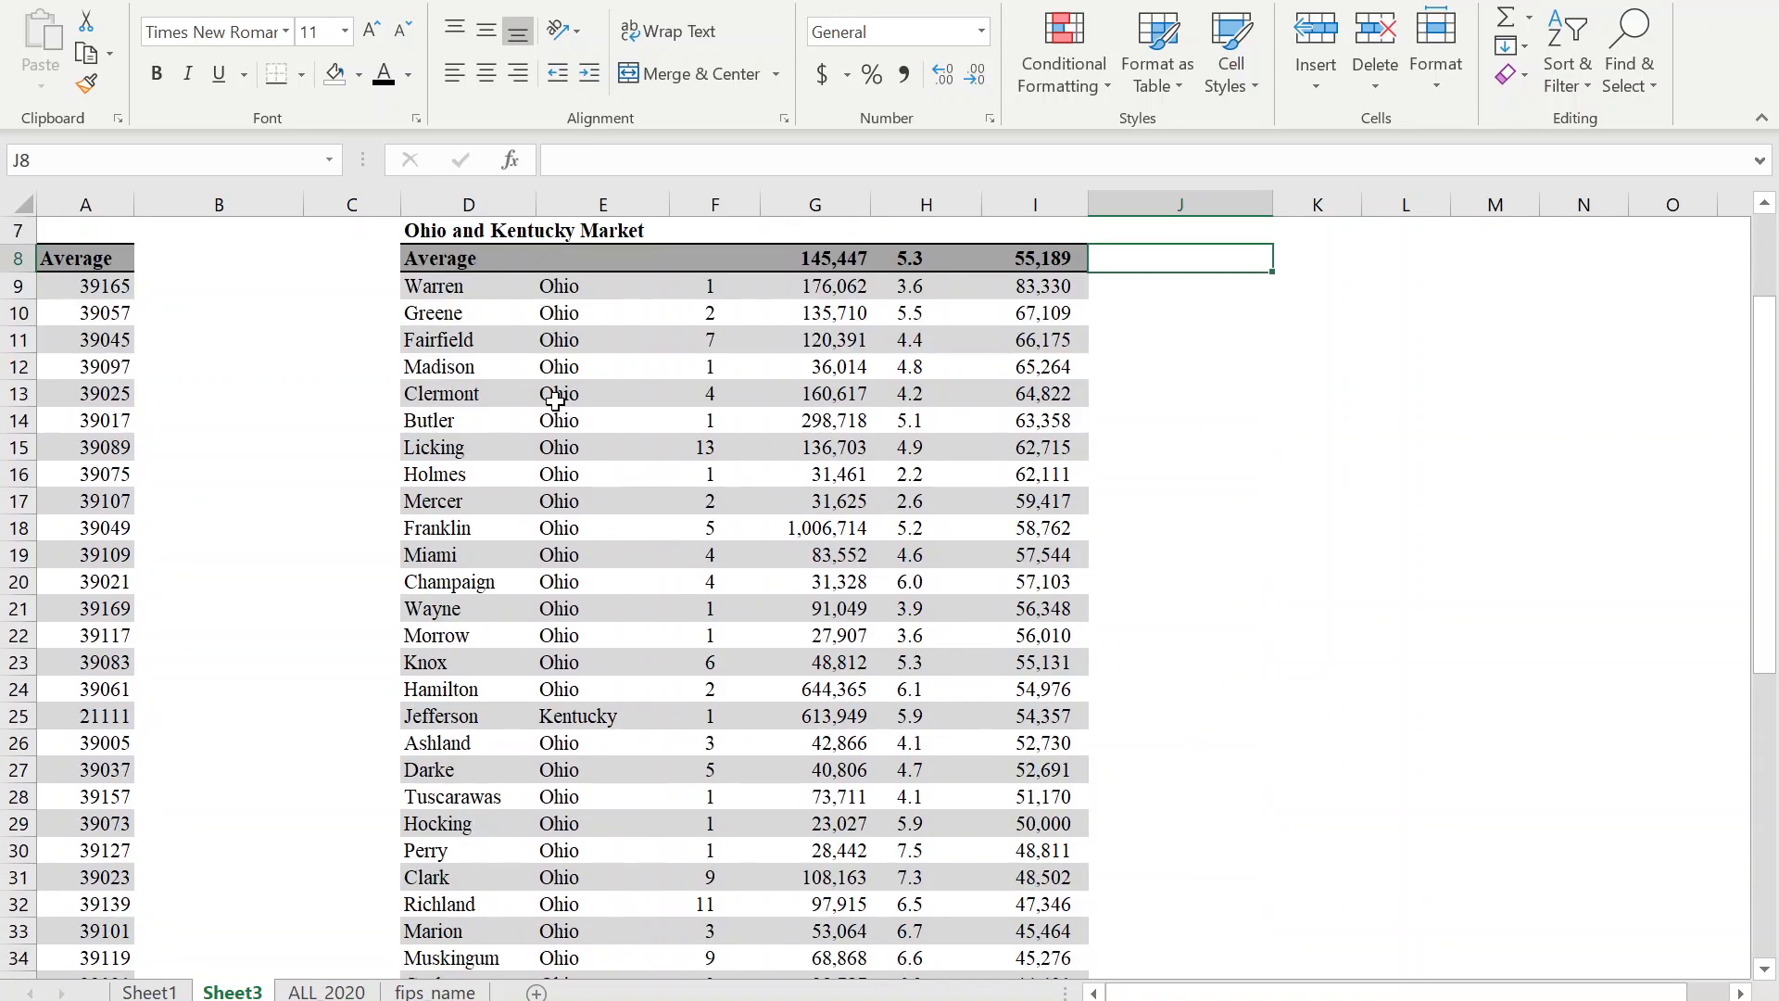
pyautogui.click(568, 269)
pyautogui.write('State')
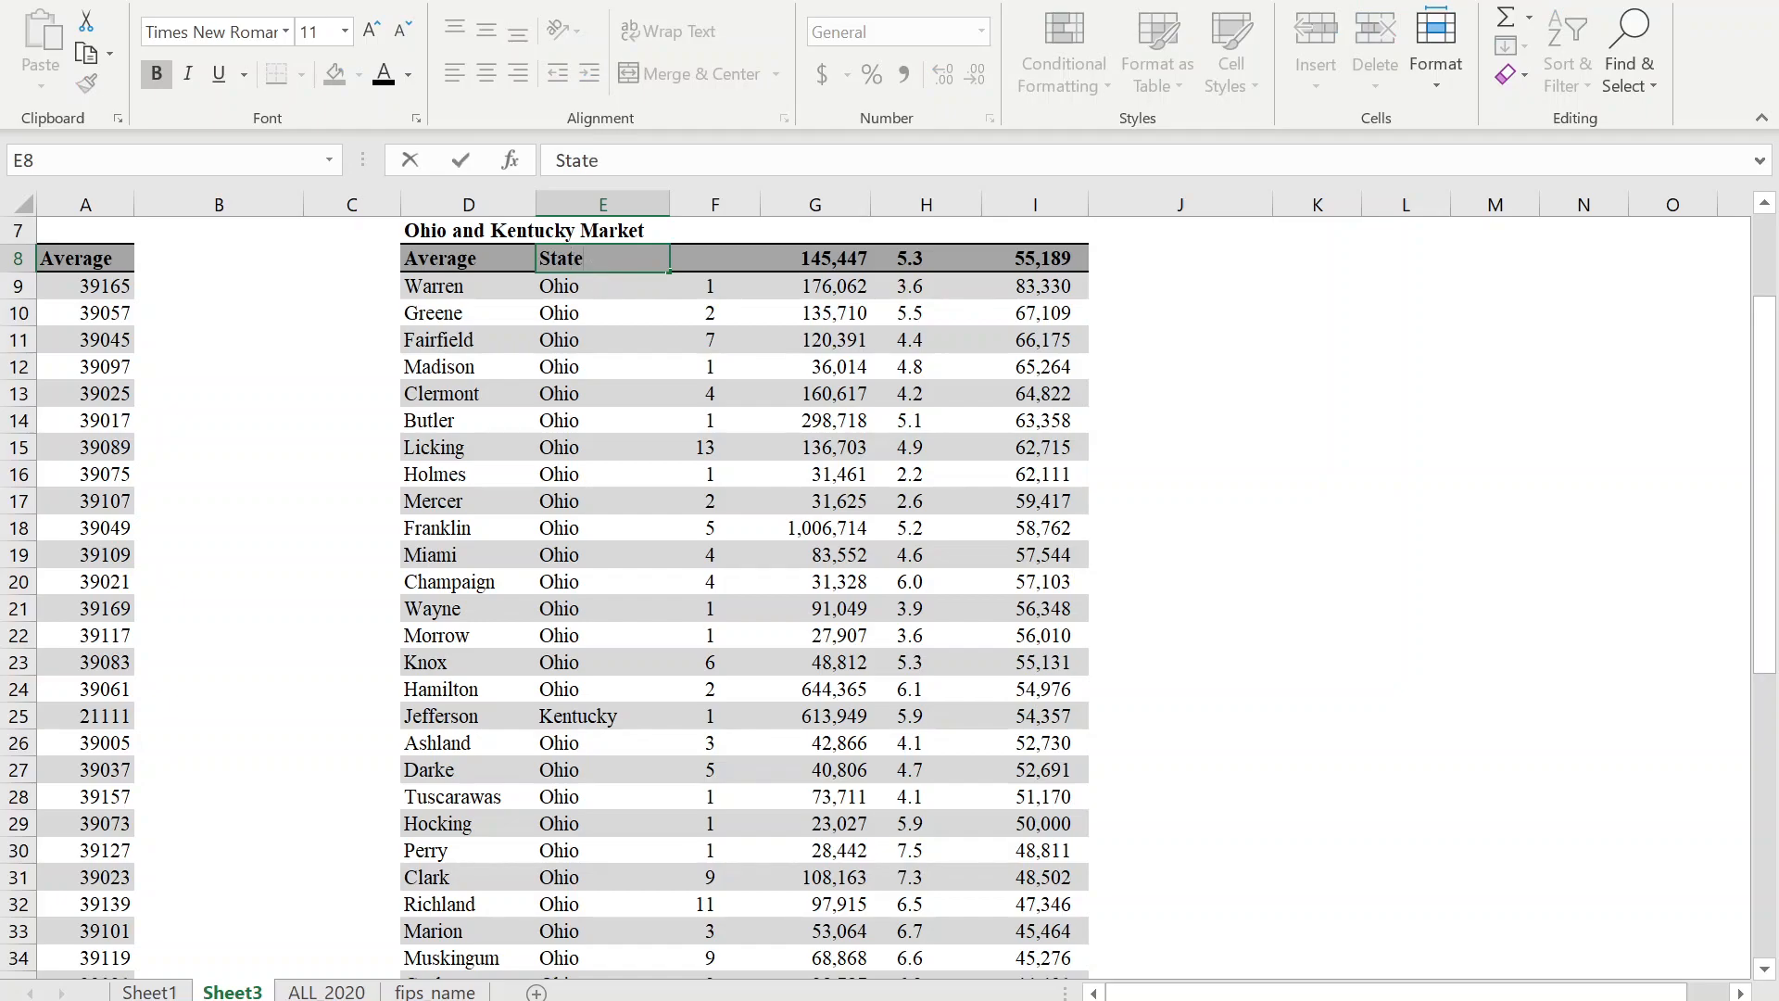
pyautogui.press('Escape')
pyautogui.click(642, 371)
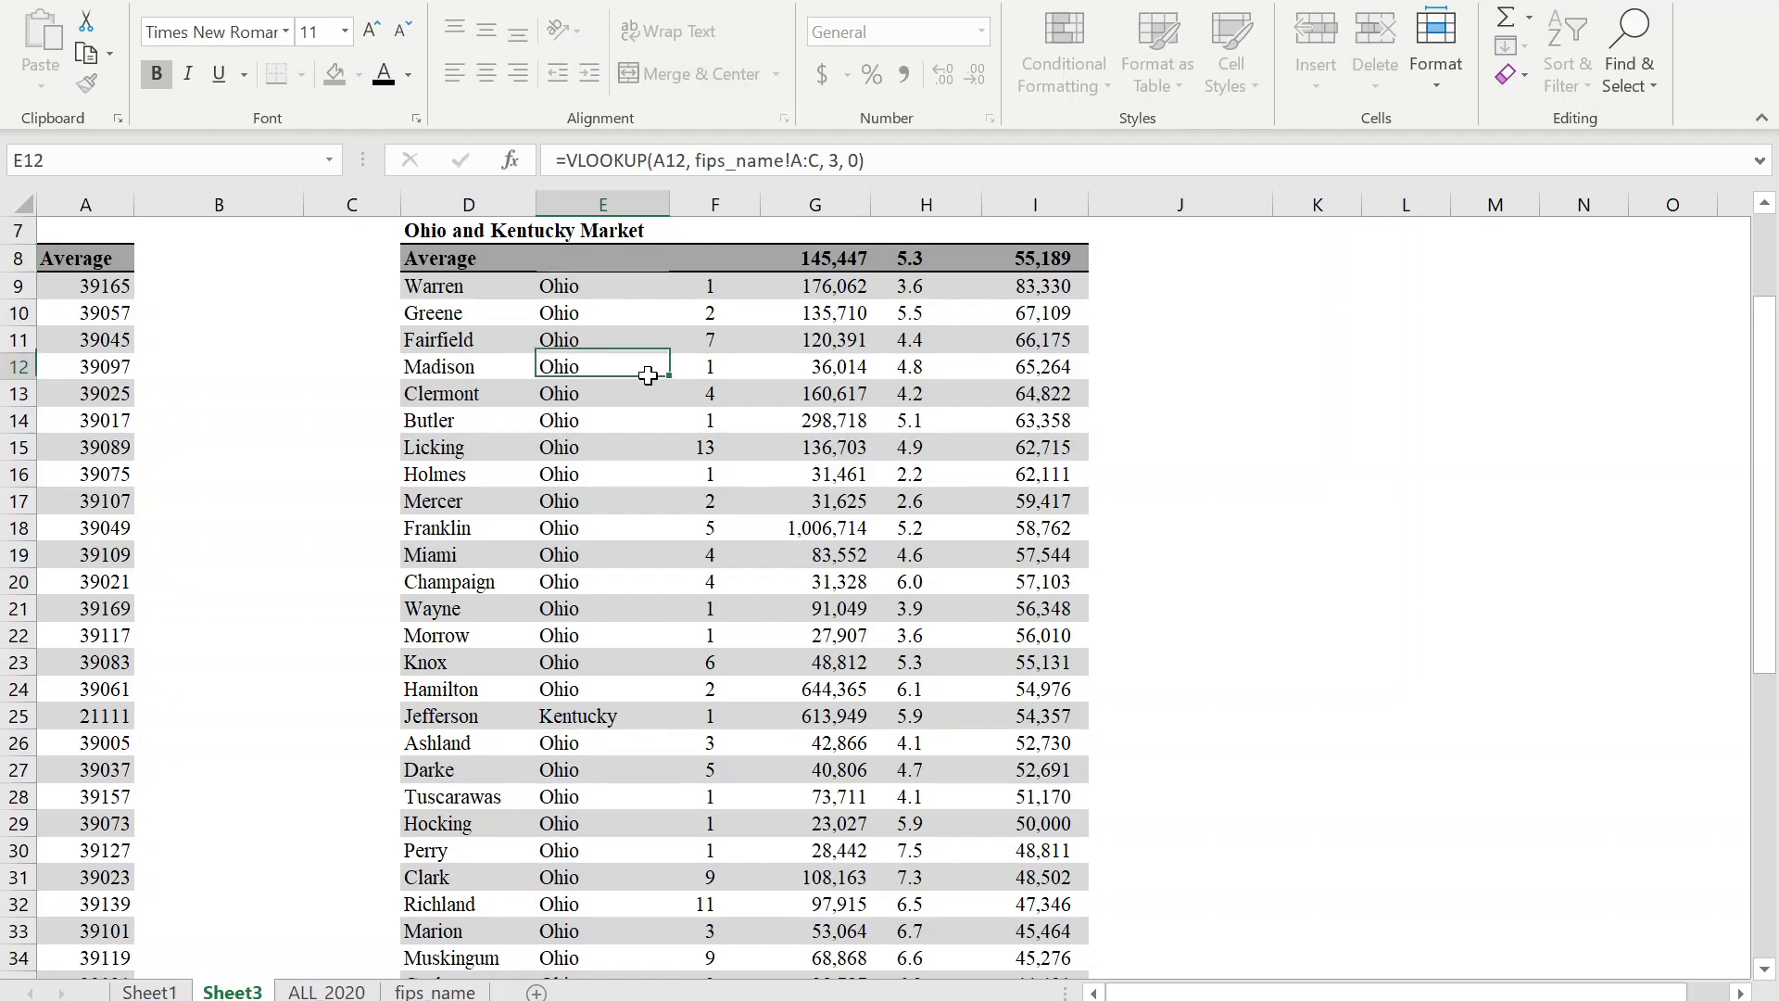
# Examine the Ohio and Kentucky Average row, D8:I8, against the county rows beneath it.
pyautogui.click(454, 261)
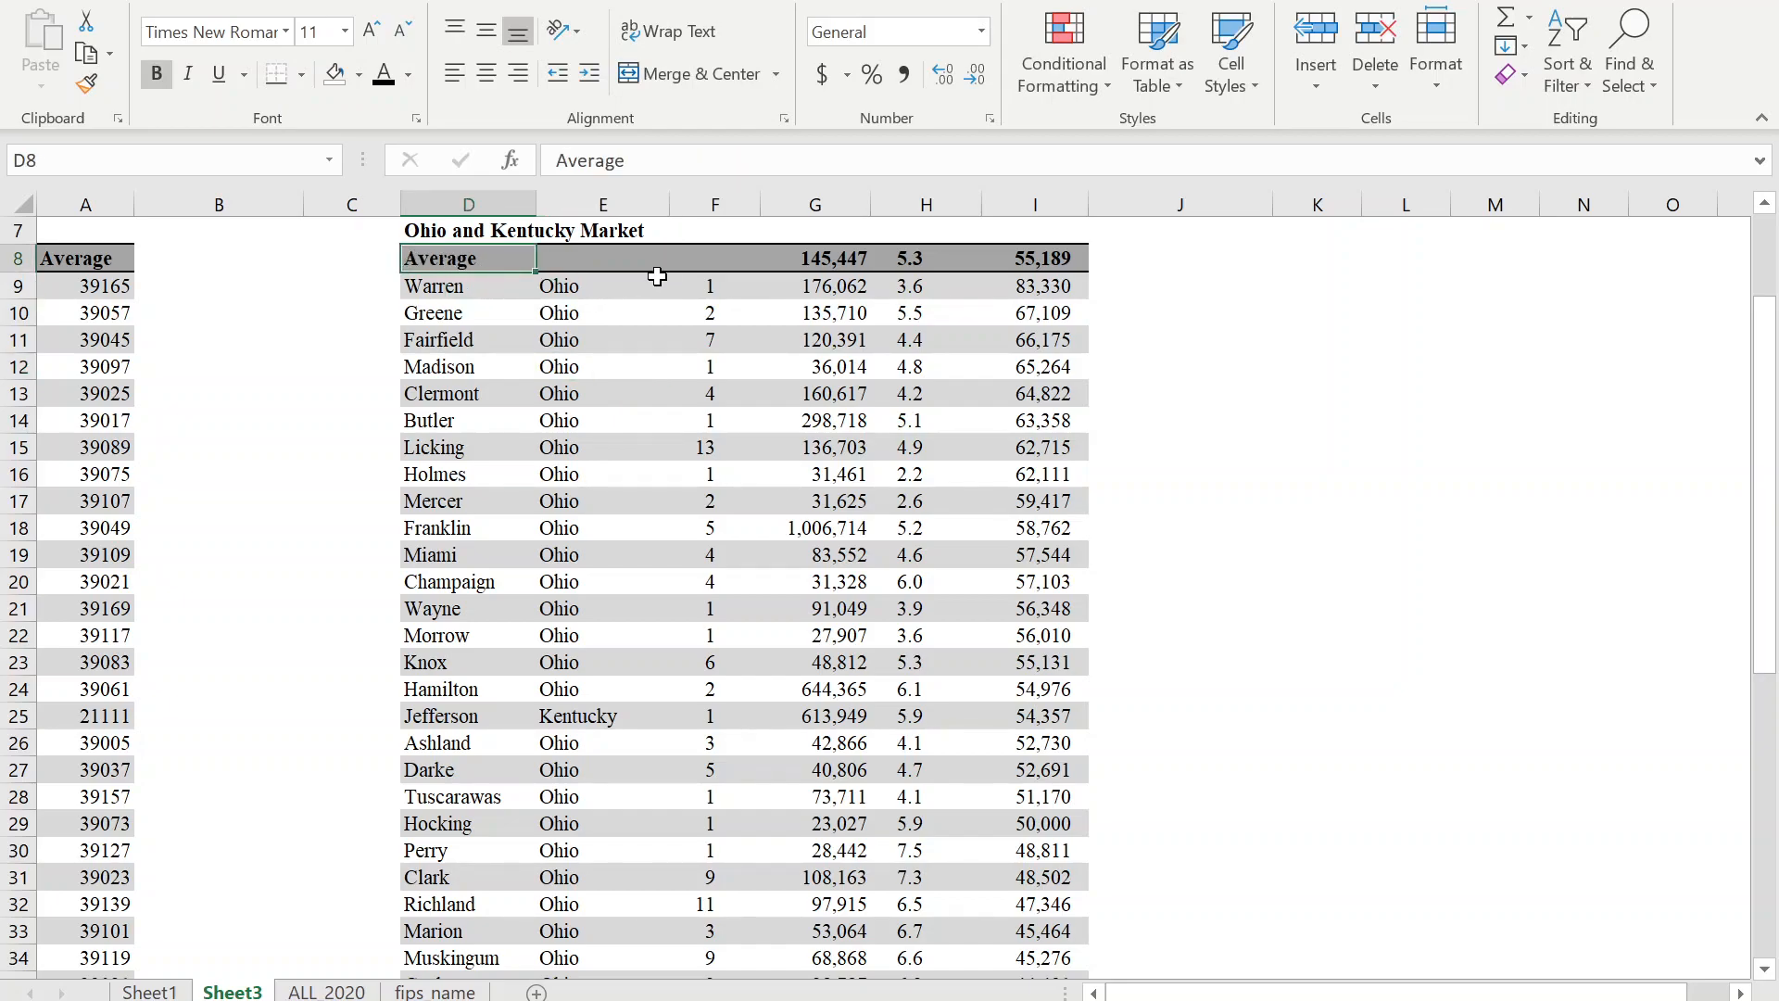
pyautogui.scroll(2, 758, 285)
pyautogui.click(704, 631)
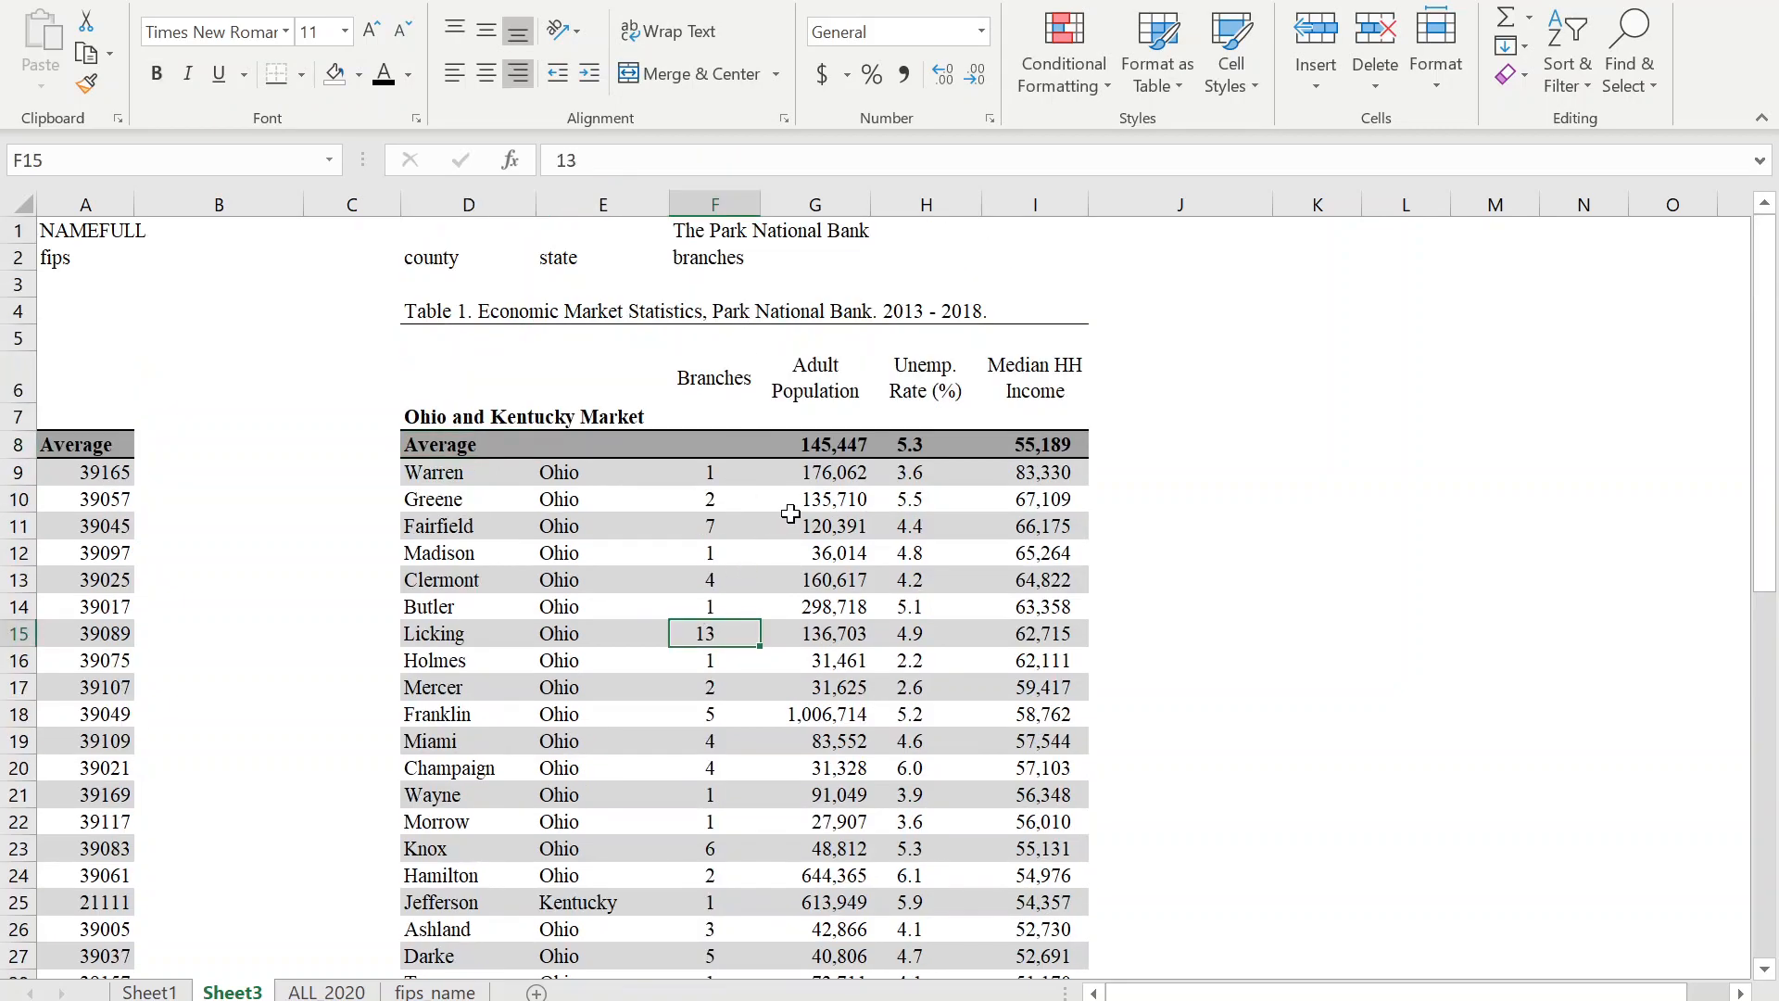
pyautogui.scroll(-2, 953, 574)
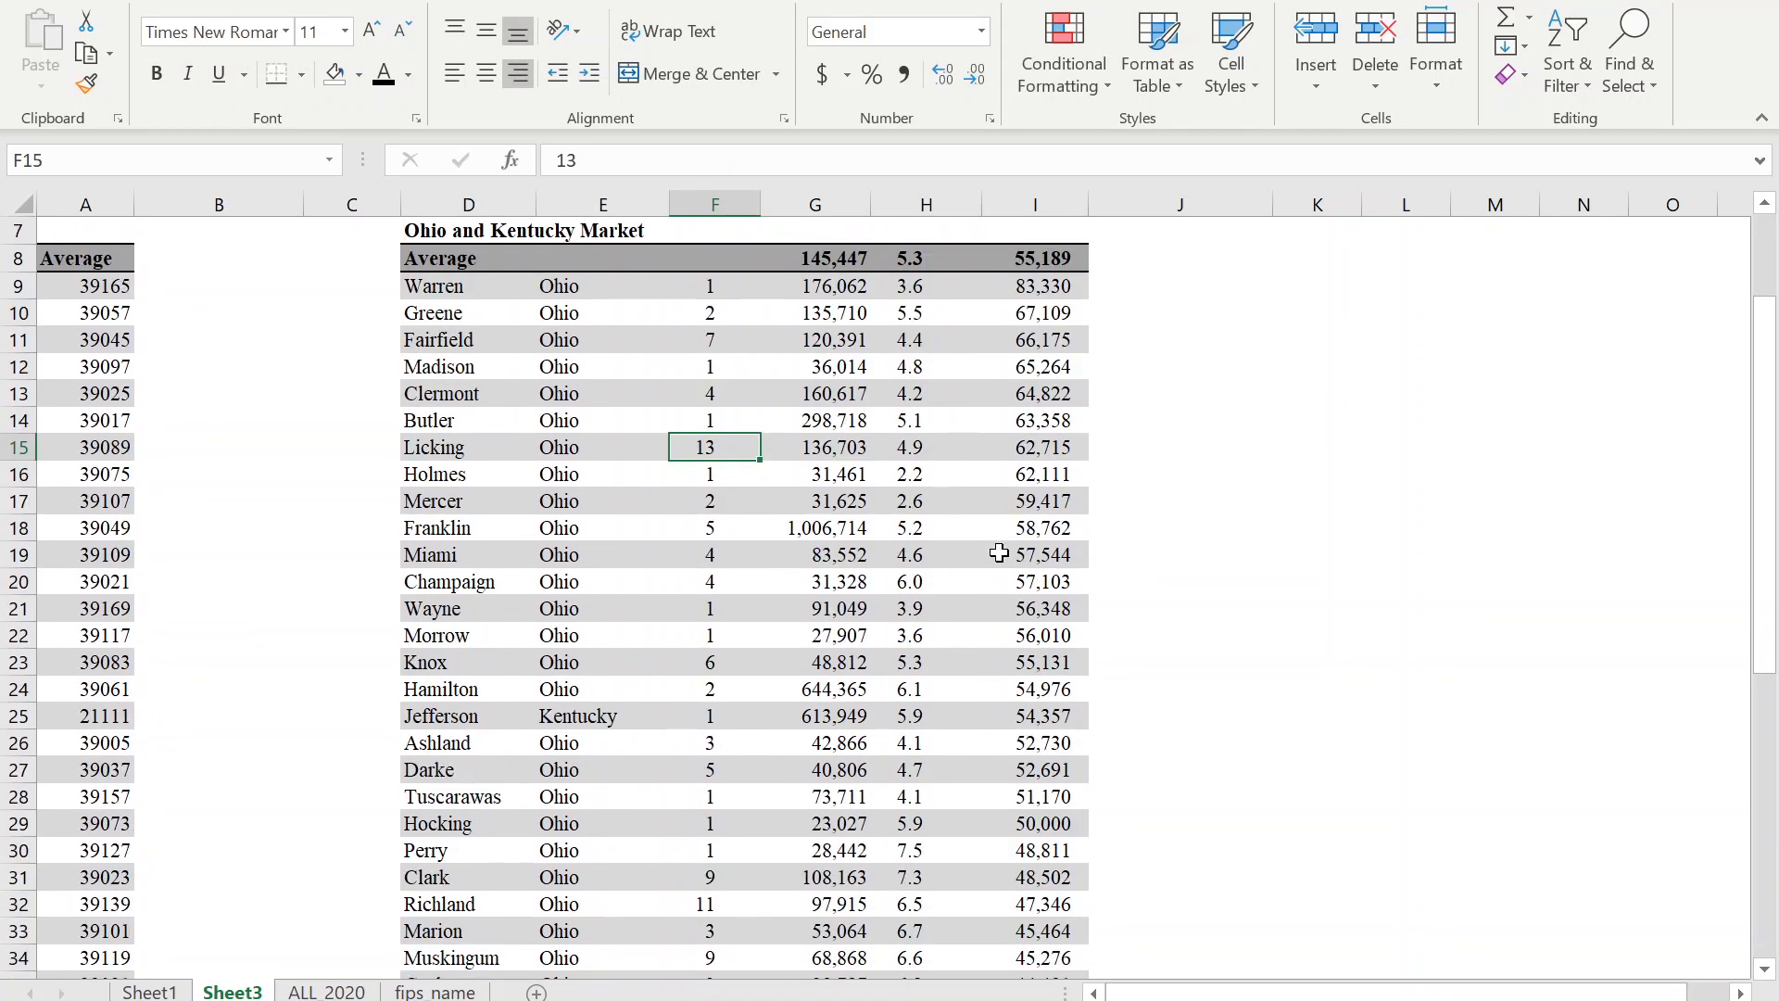
pyautogui.scroll(2, 927, 572)
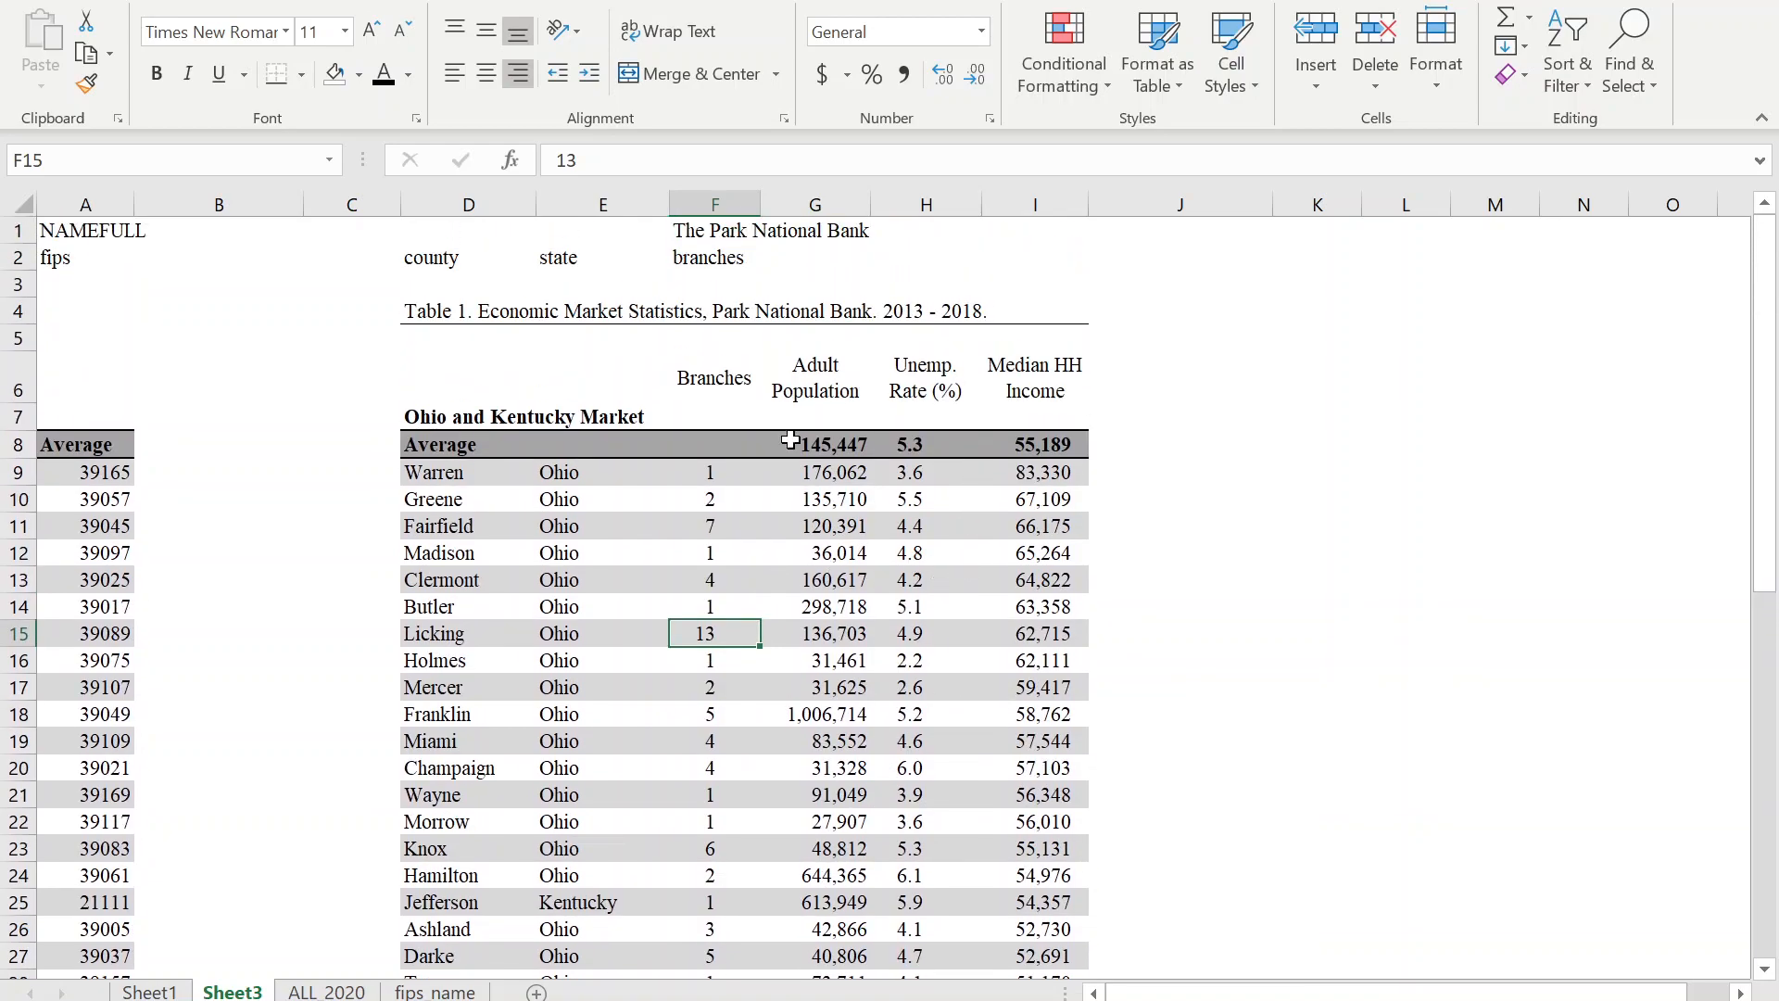
pyautogui.moveTo(459, 455); pyautogui.dragTo(1072, 445)
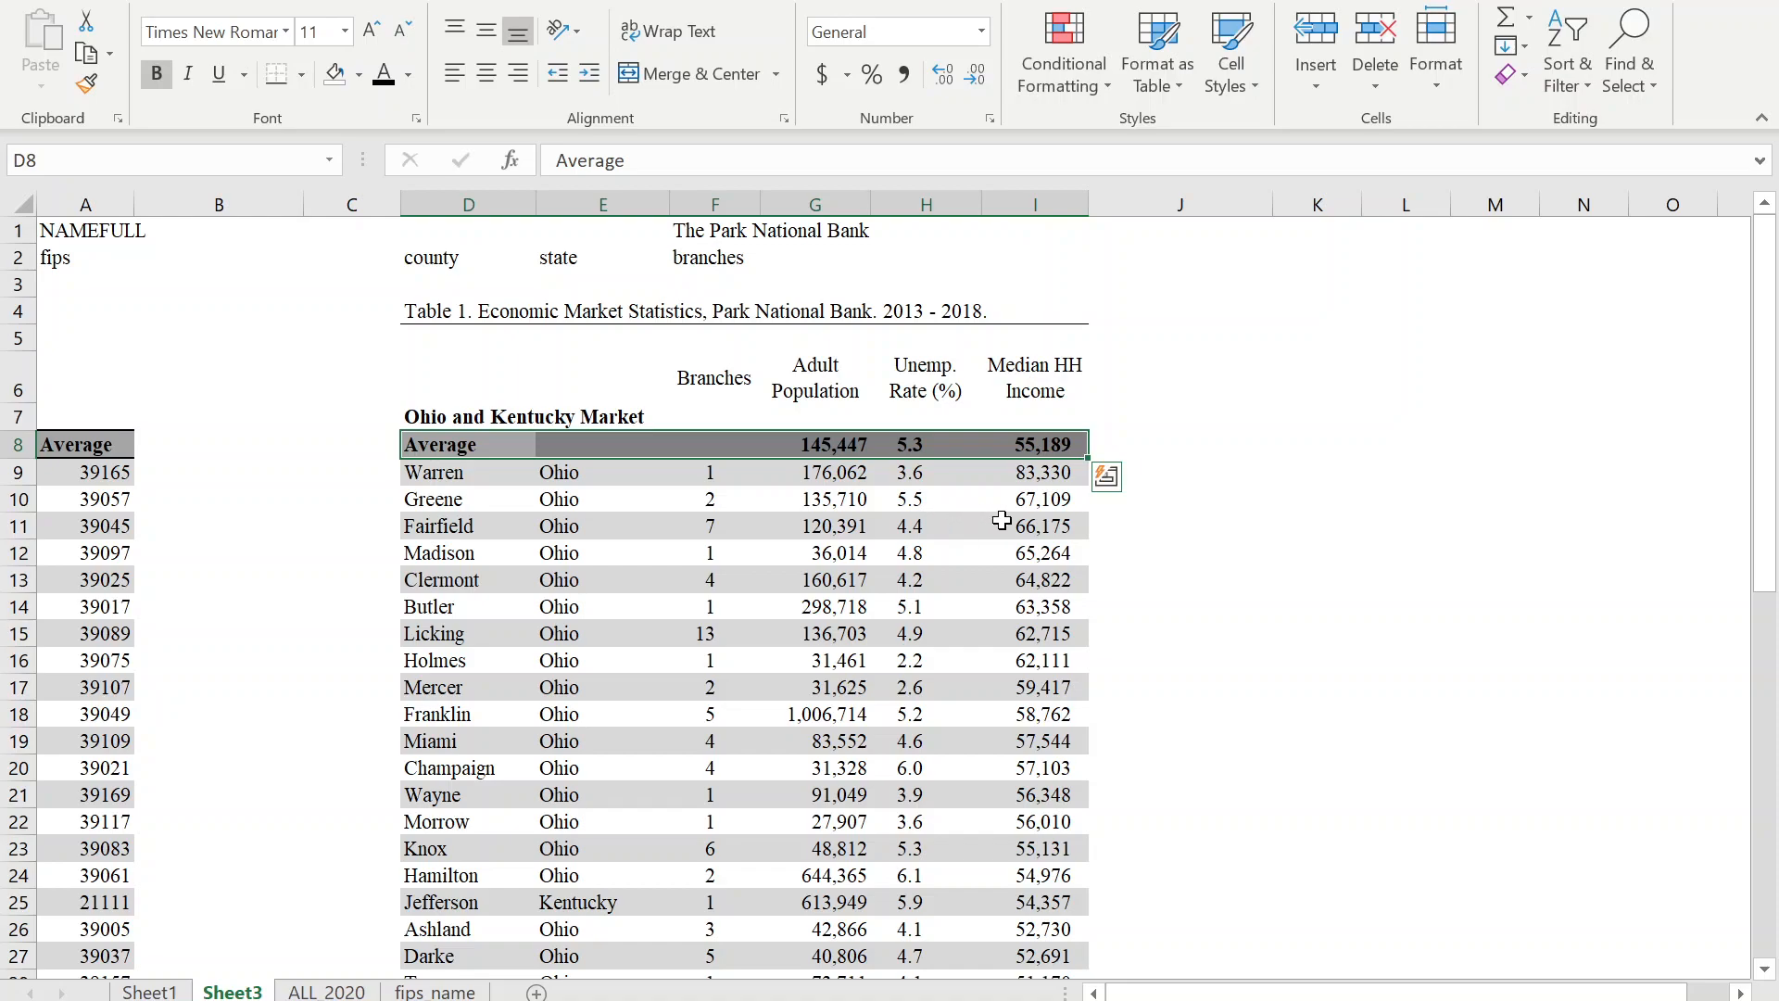
pyautogui.click(1043, 448)
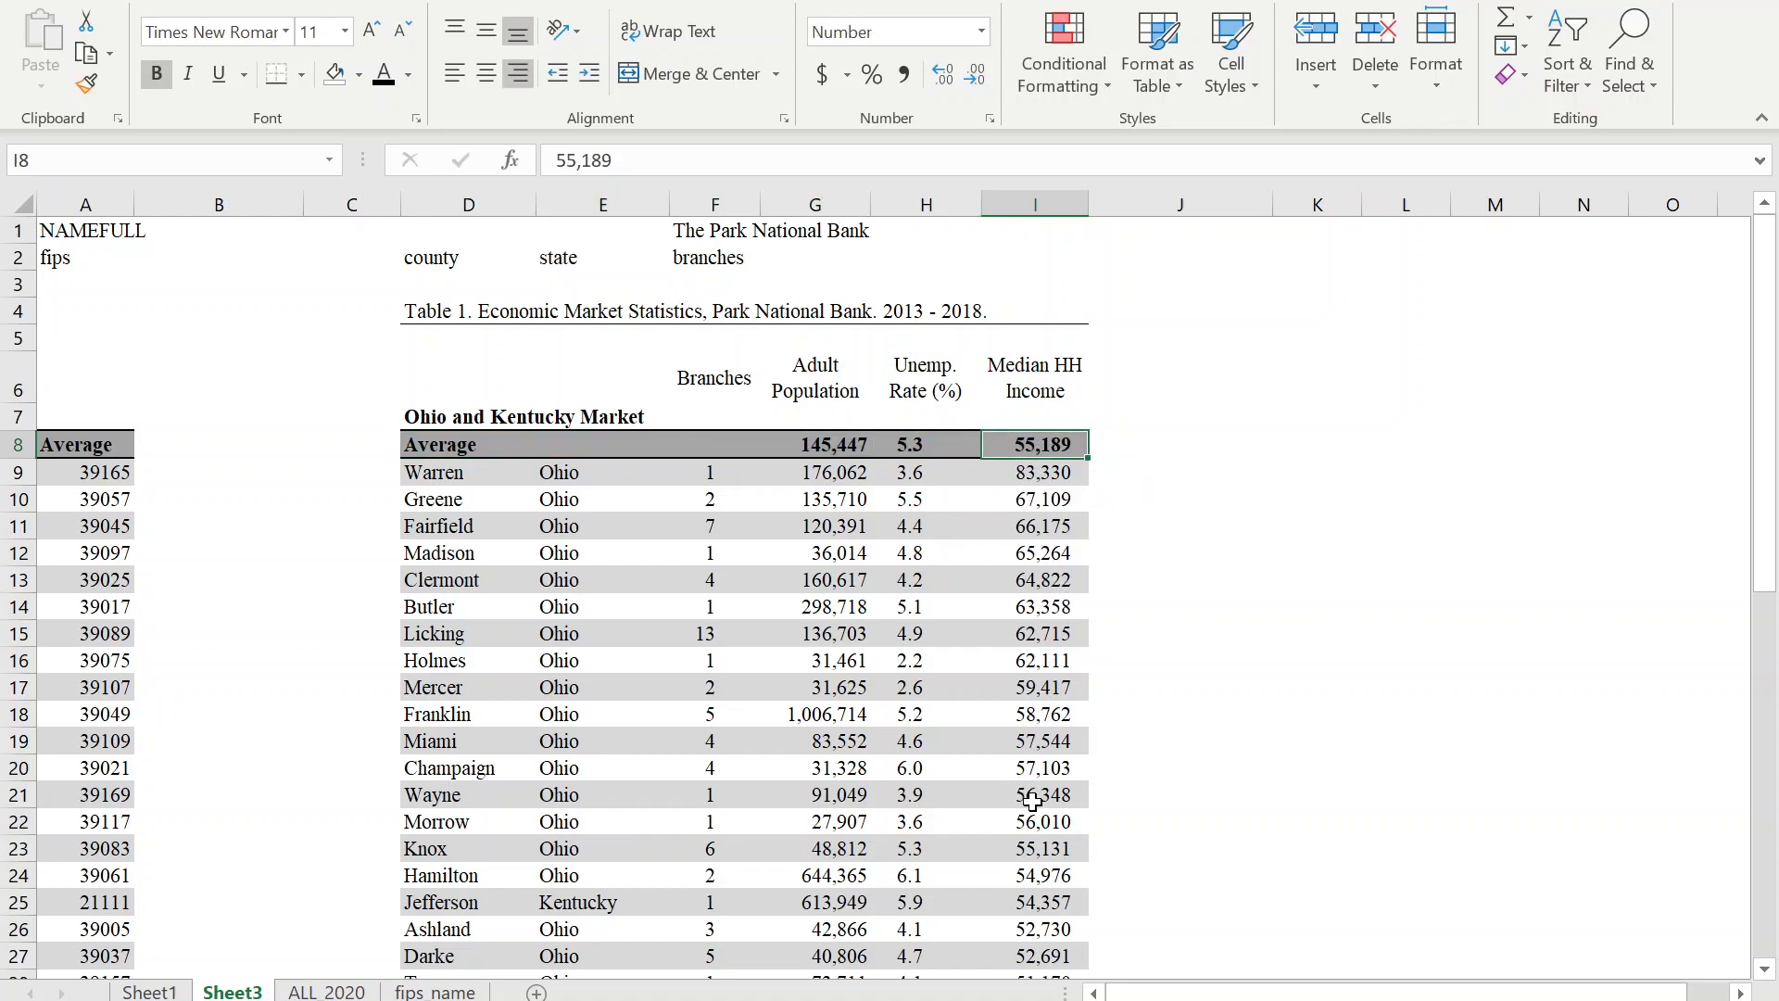
# Add a red bottom border beneath the Morrow county row across D22:I22.
pyautogui.moveTo(1055, 821); pyautogui.dragTo(479, 825)
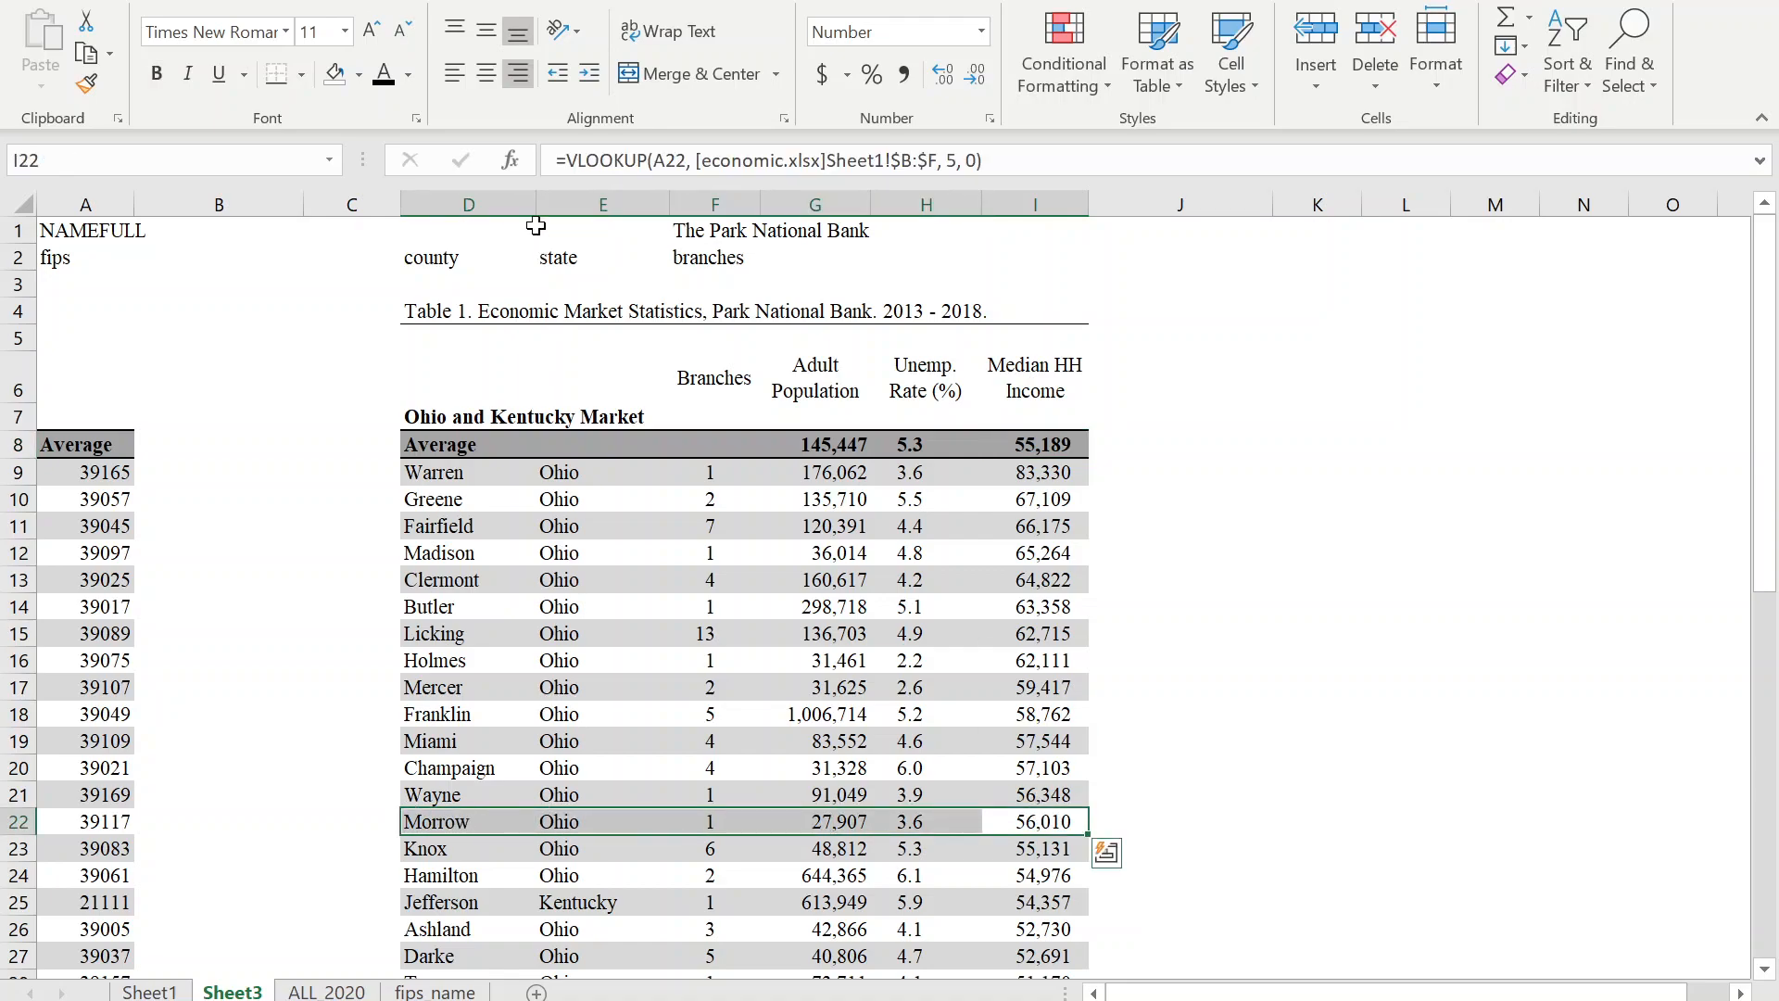
pyautogui.click(301, 78)
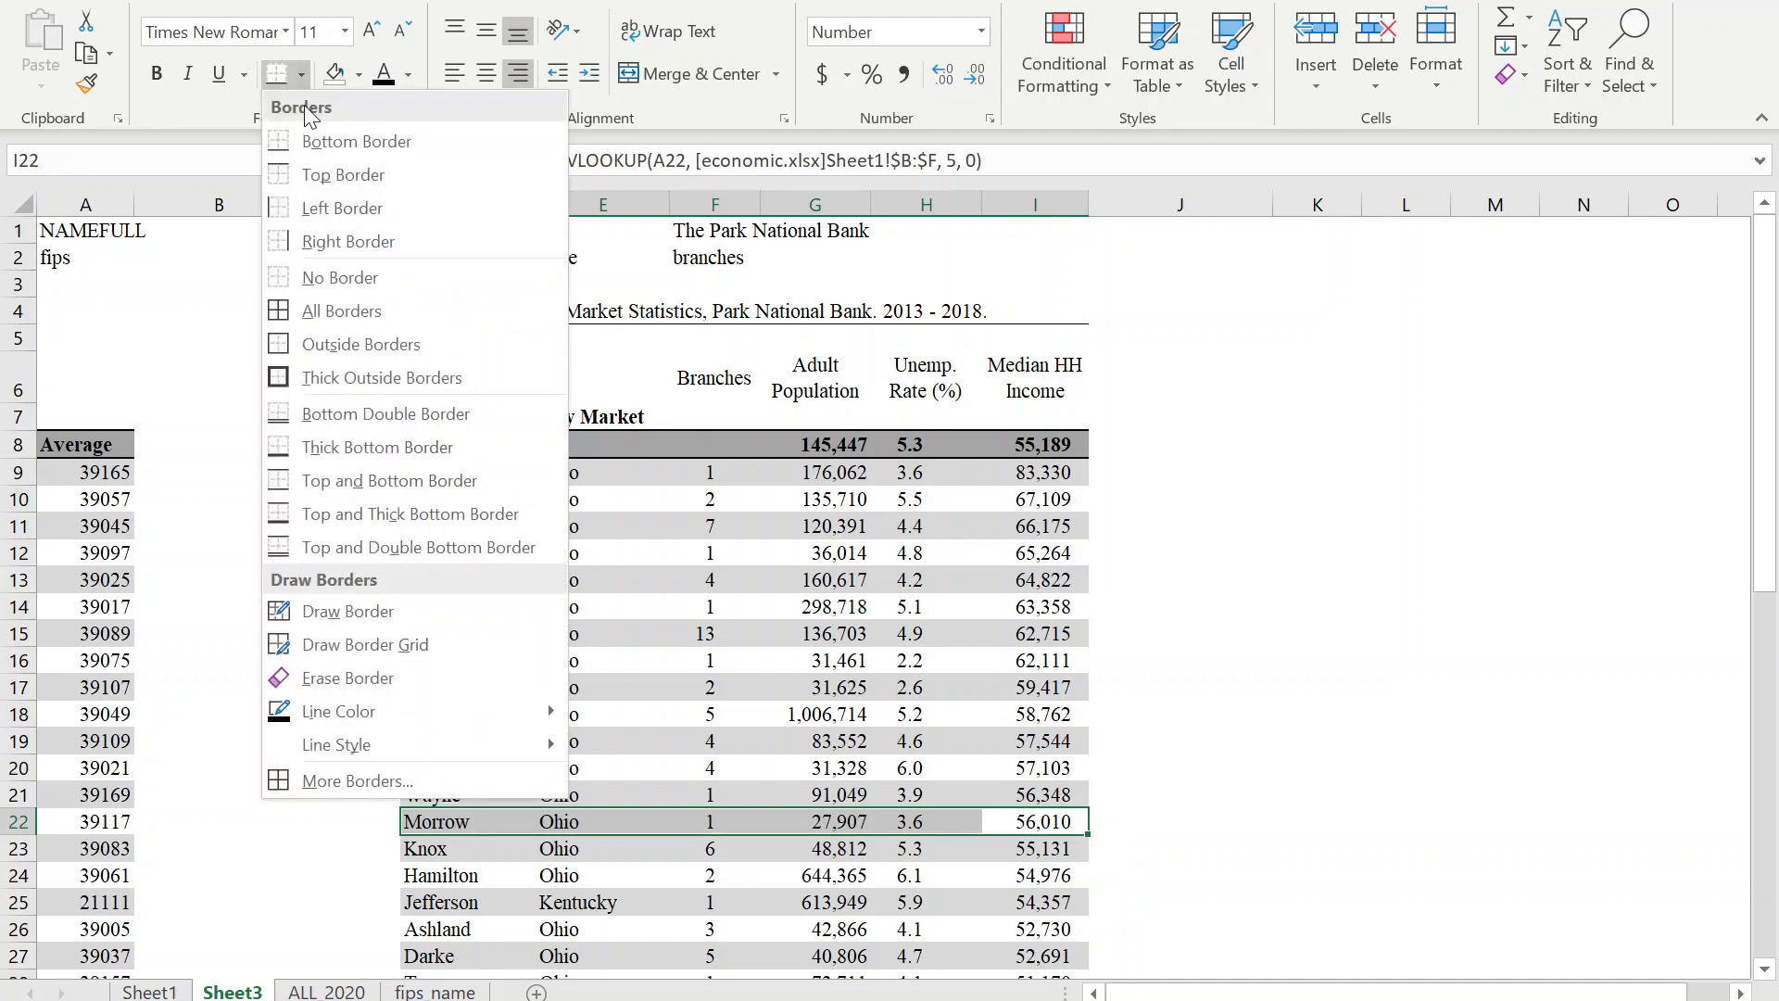
pyautogui.moveTo(377, 704)
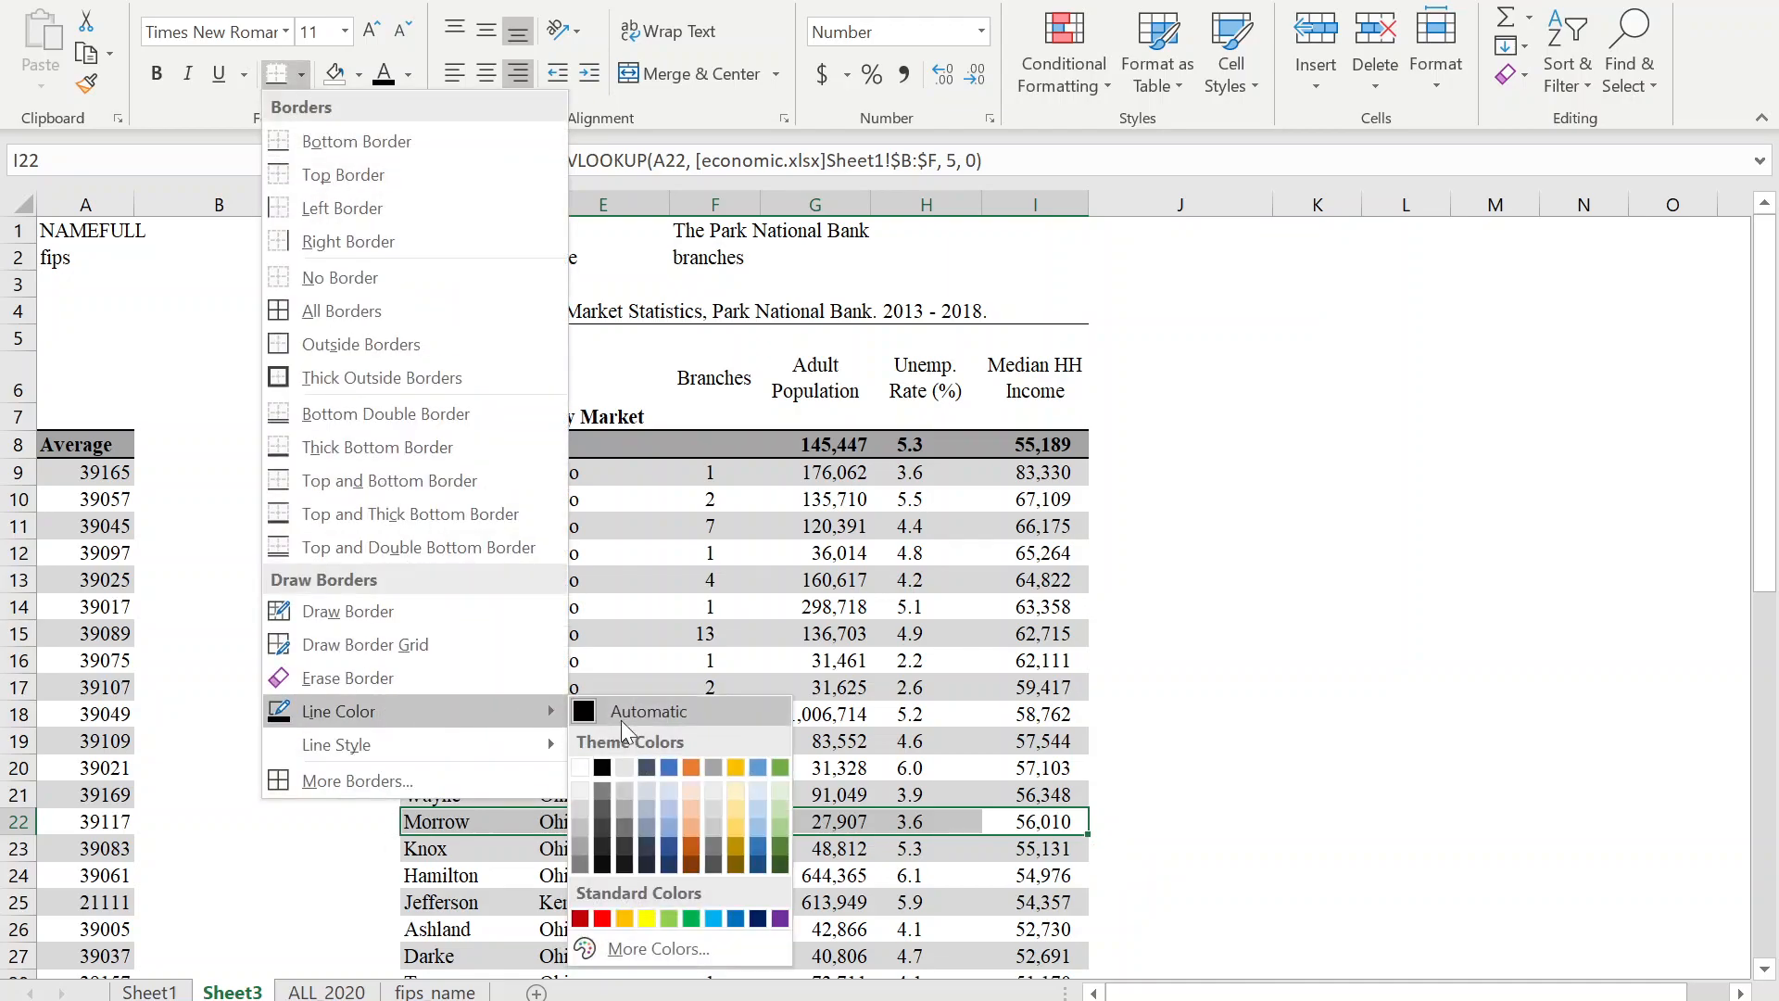
pyautogui.click(601, 918)
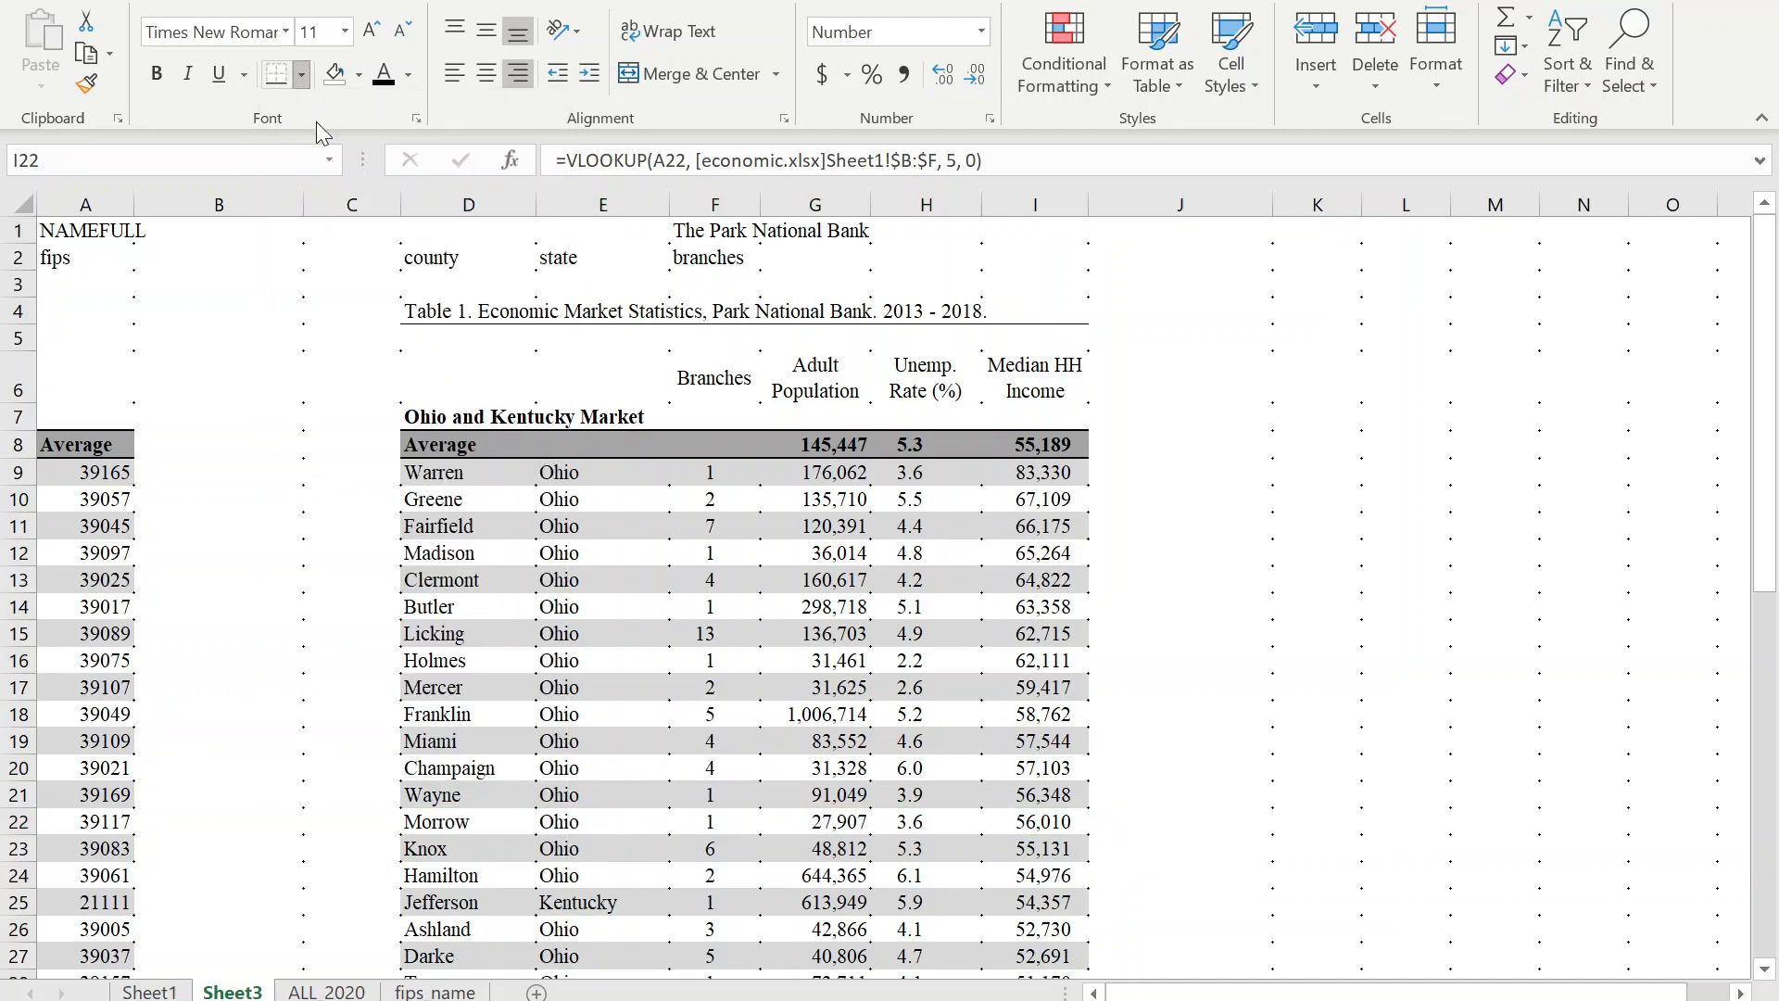
pyautogui.click(301, 74)
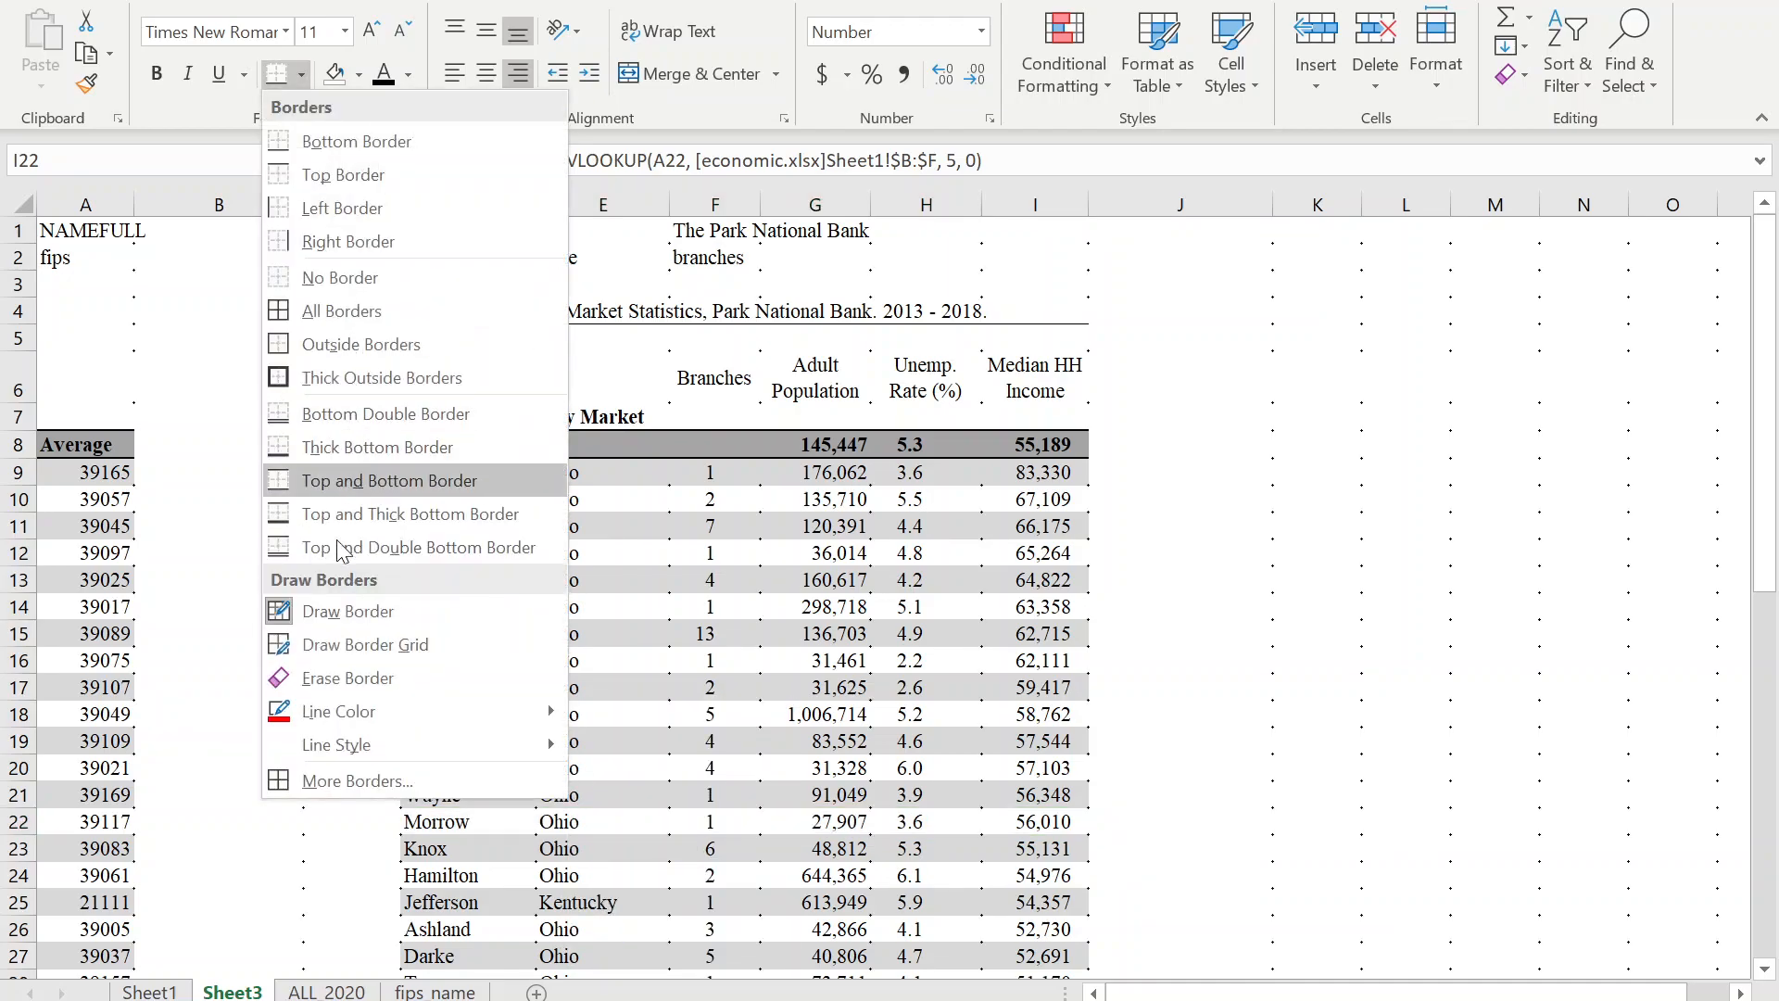
pyautogui.click(337, 144)
pyautogui.click(1170, 709)
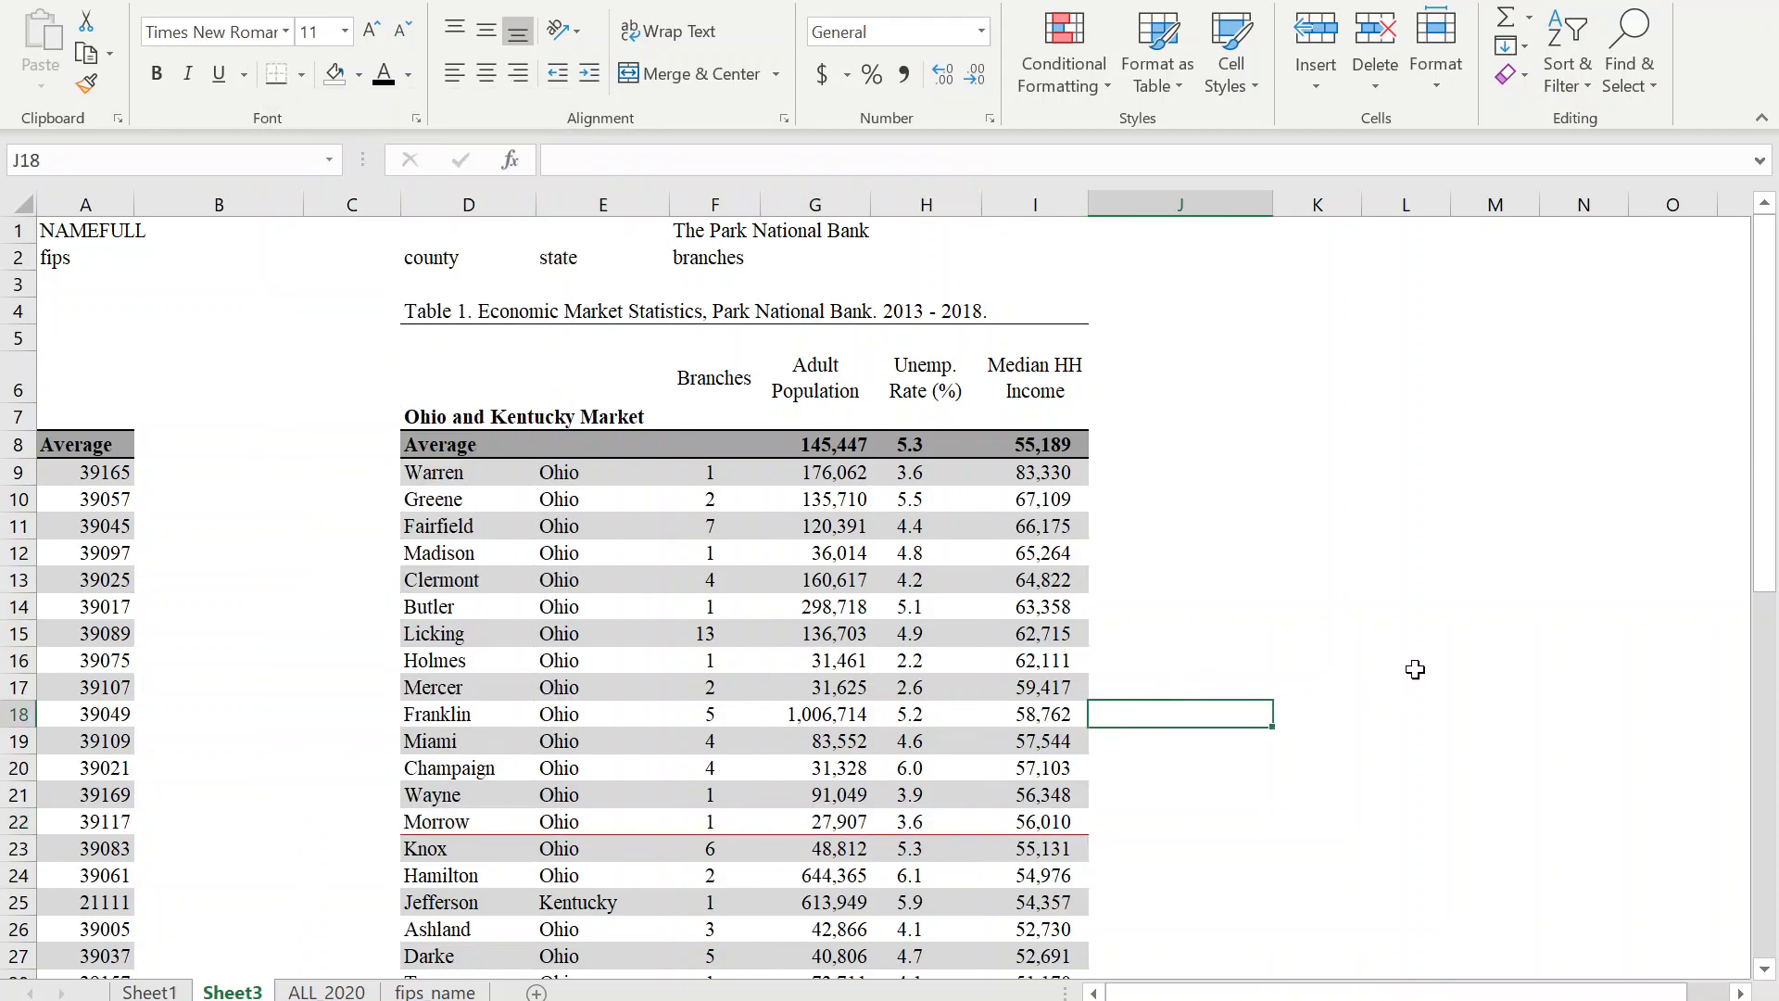
# Review both market sections of the table from the title down to the source line.
pyautogui.scroll(-3, 1354, 659)
pyautogui.scroll(1, 1295, 659)
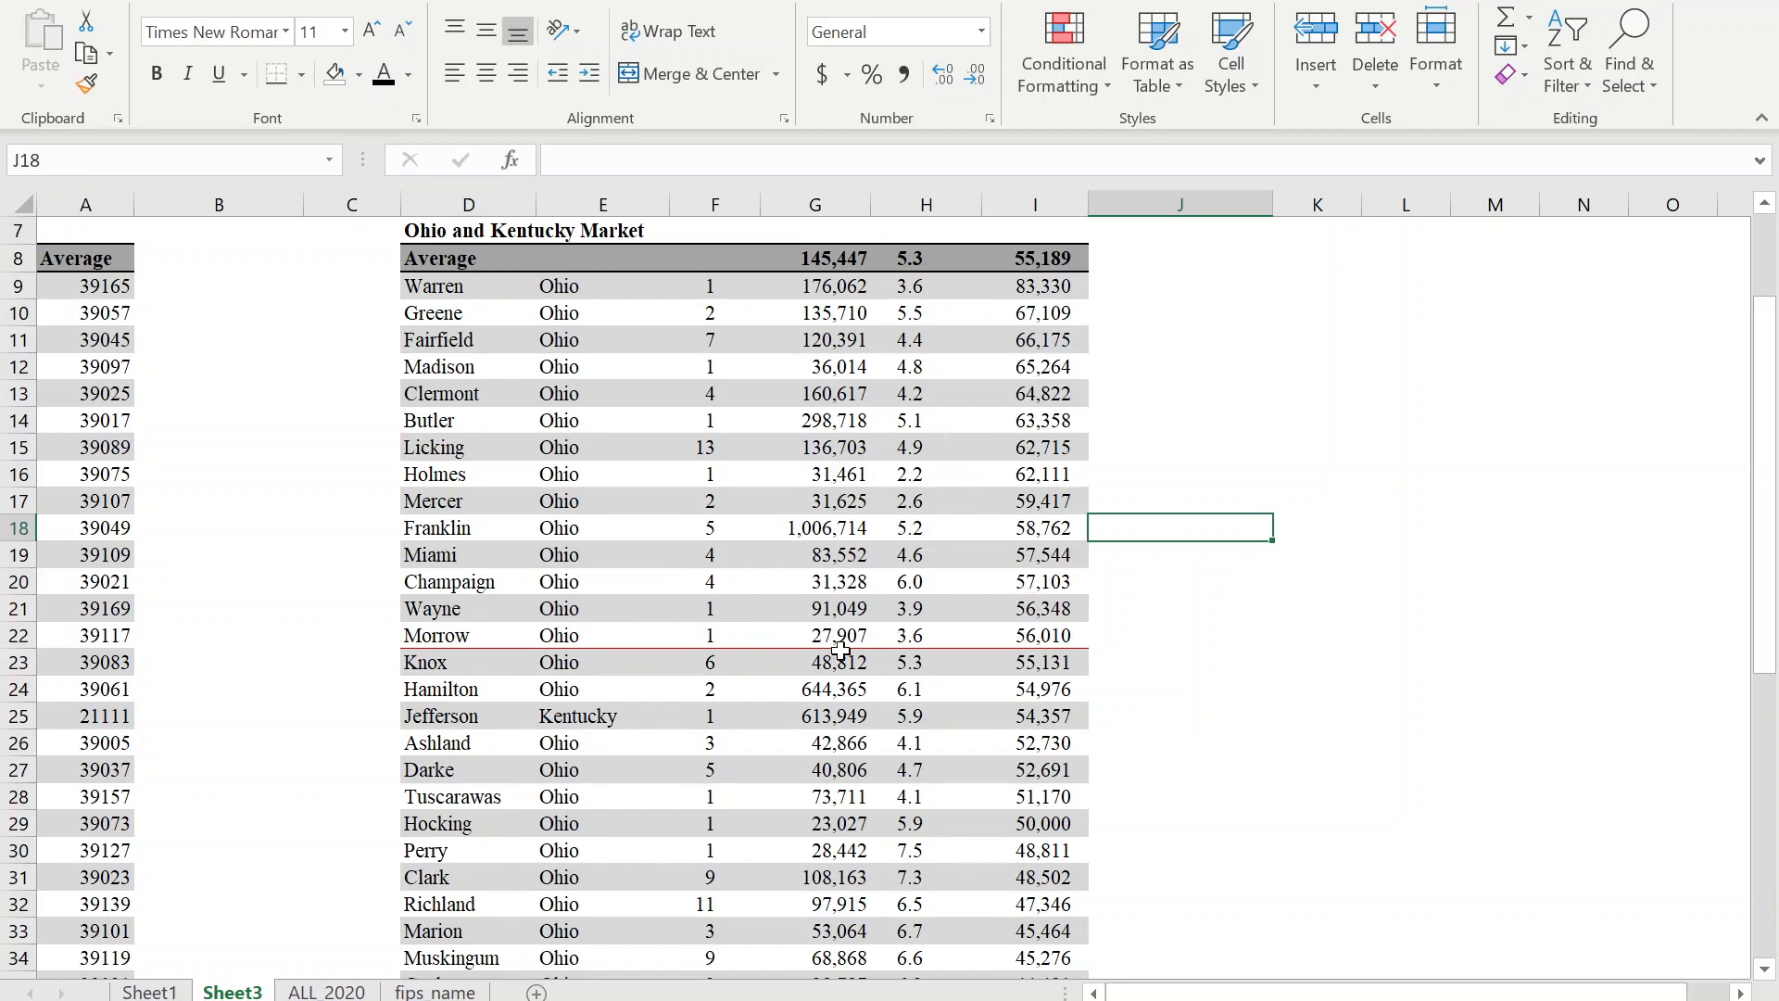
pyautogui.scroll(1, 777, 640)
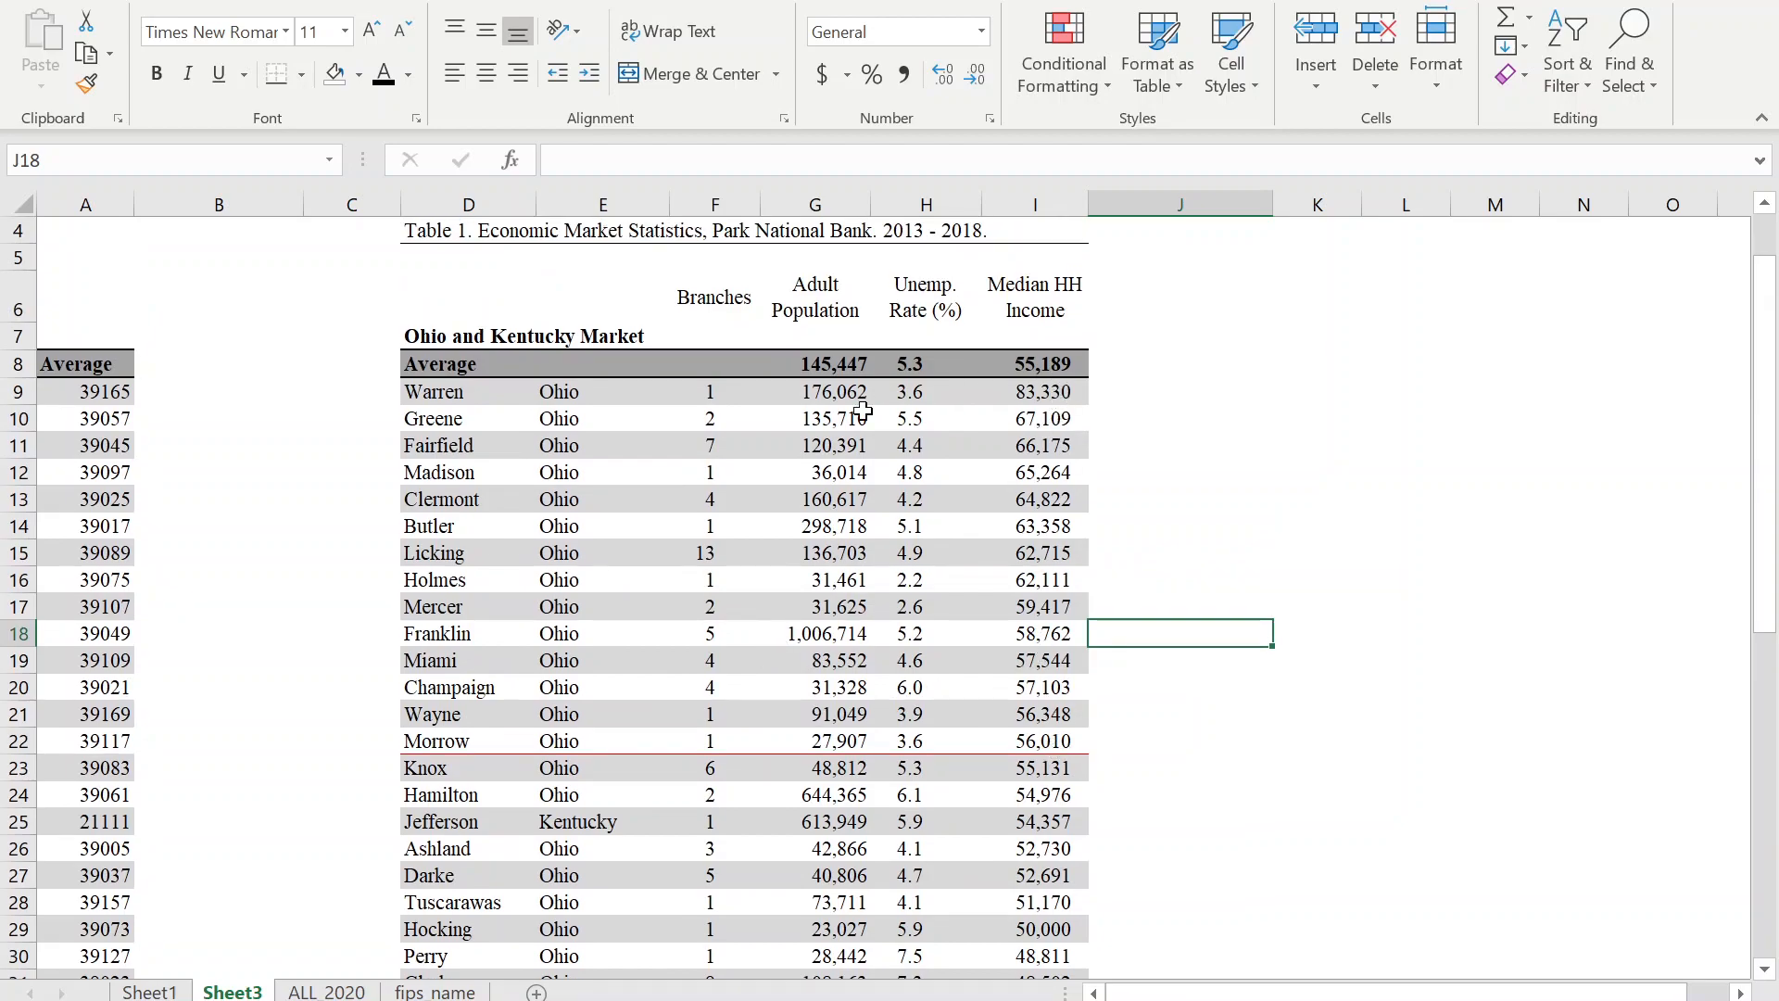
pyautogui.scroll(-3, 990, 552)
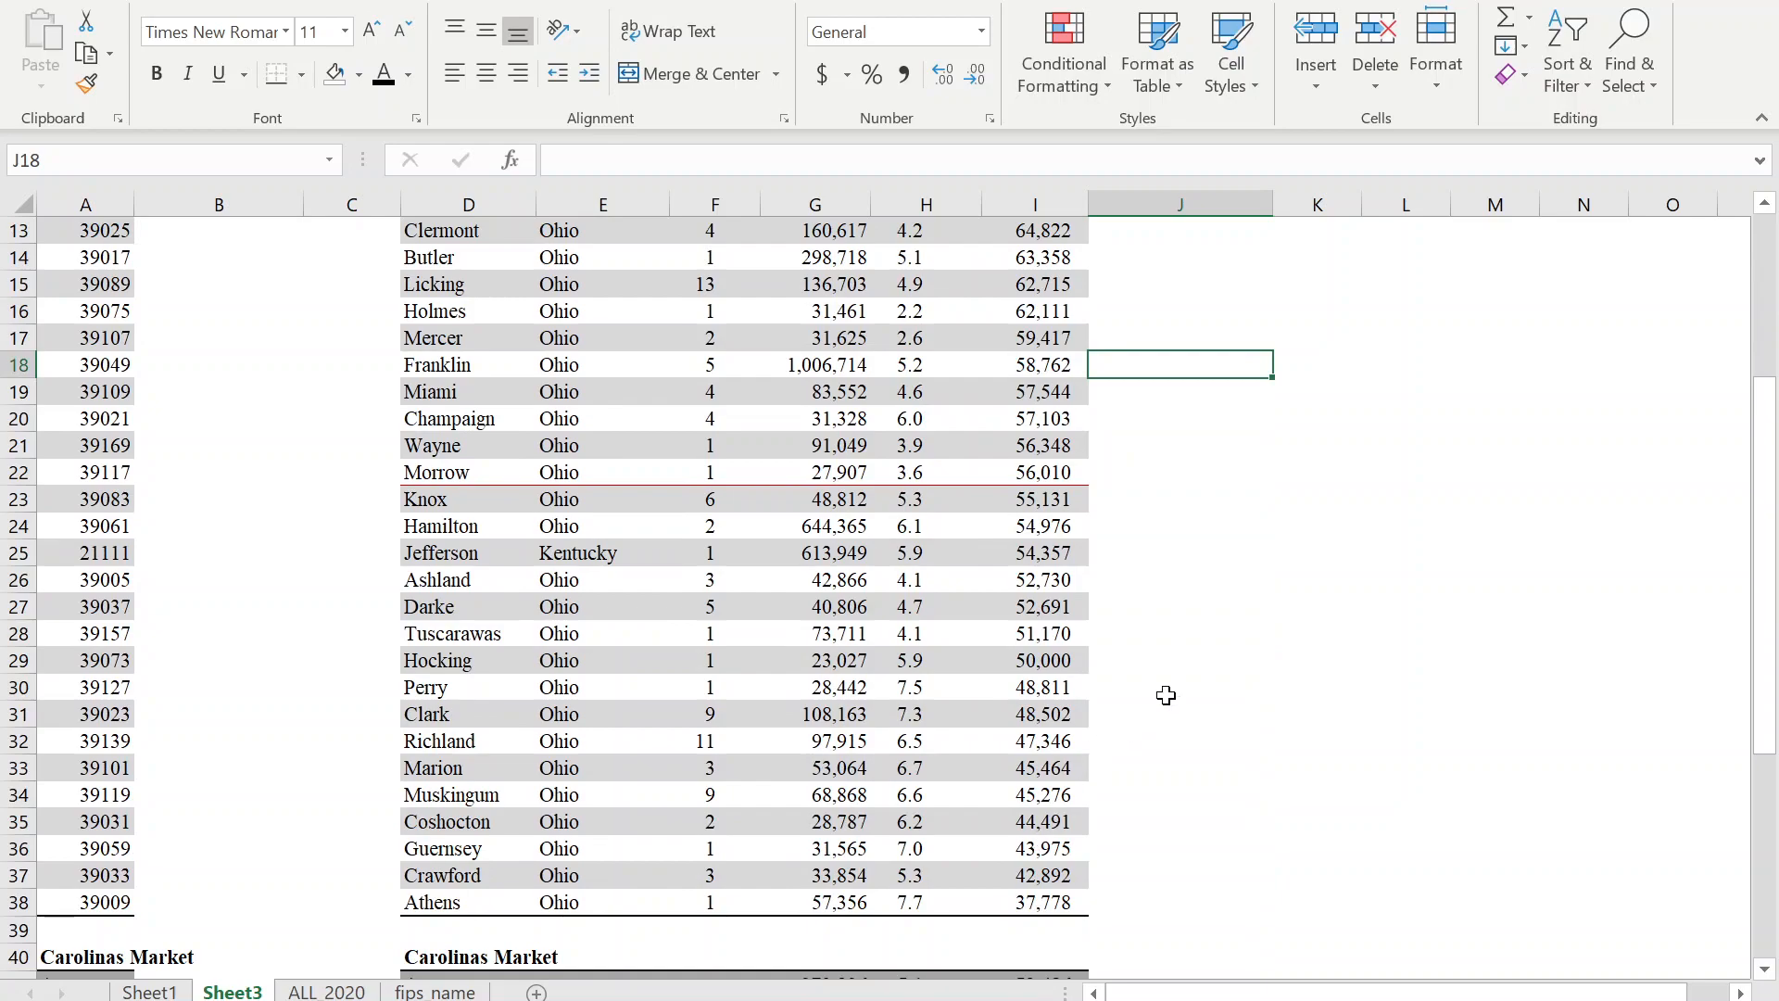
pyautogui.scroll(-5, 1187, 675)
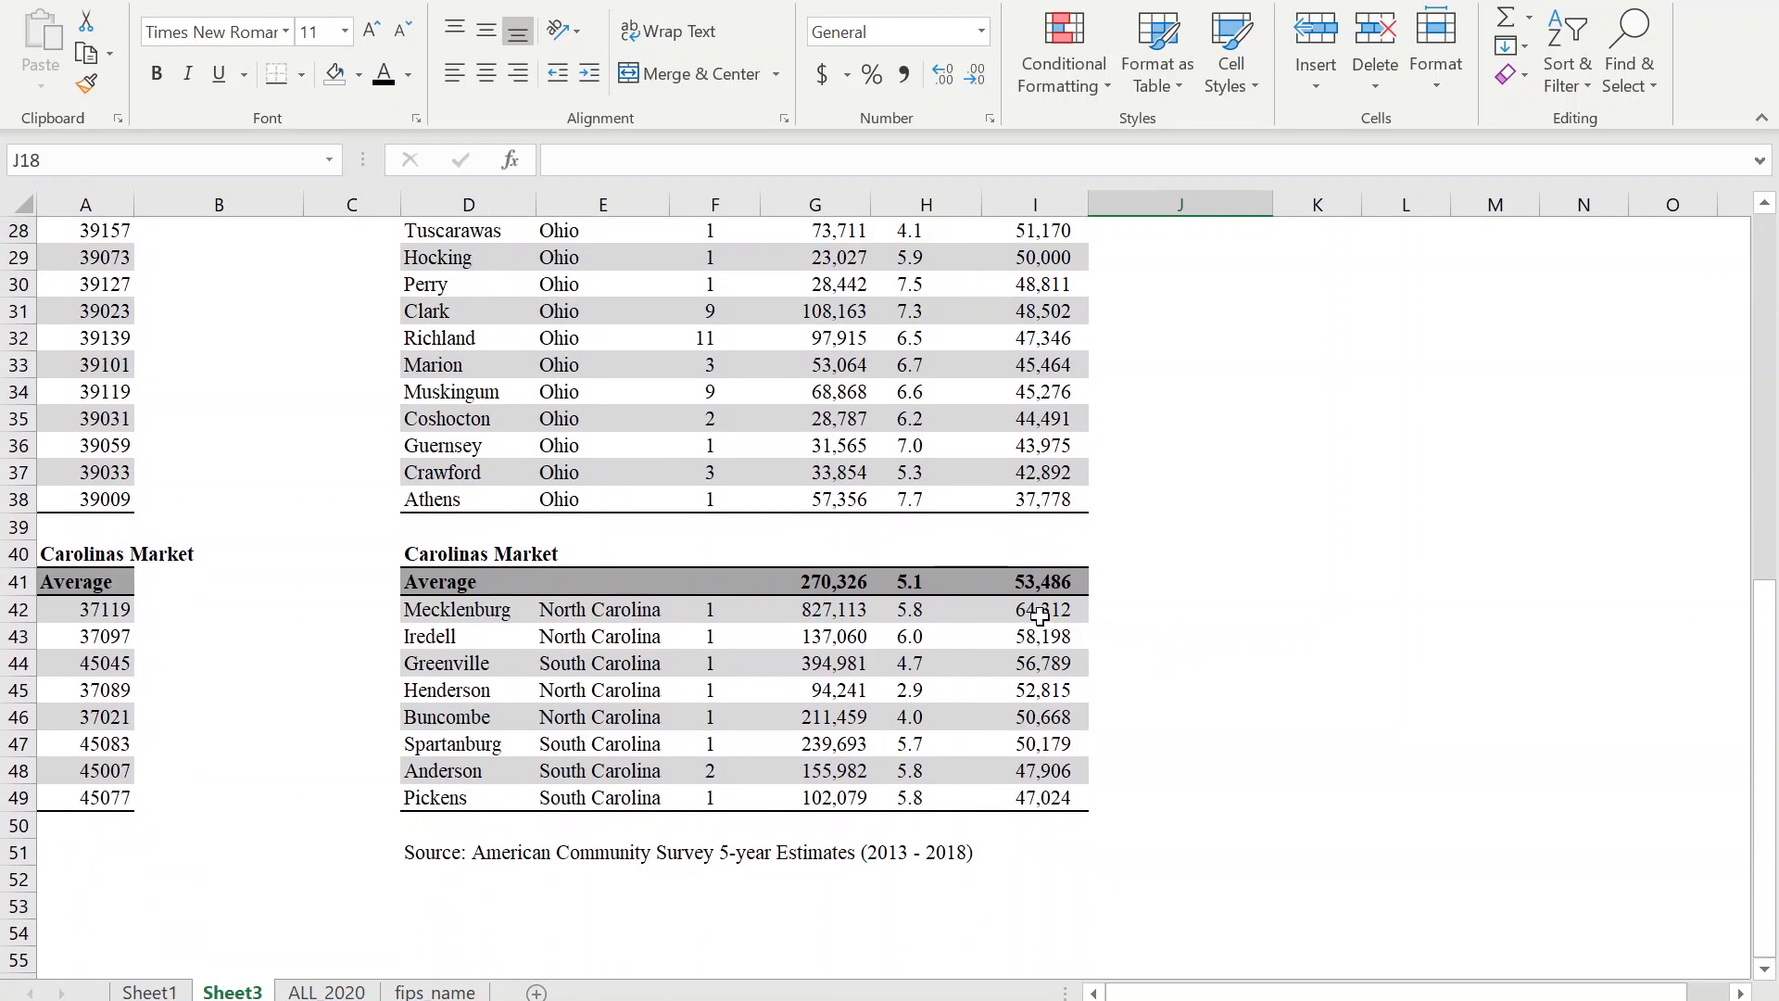
pyautogui.scroll(9, 1010, 588)
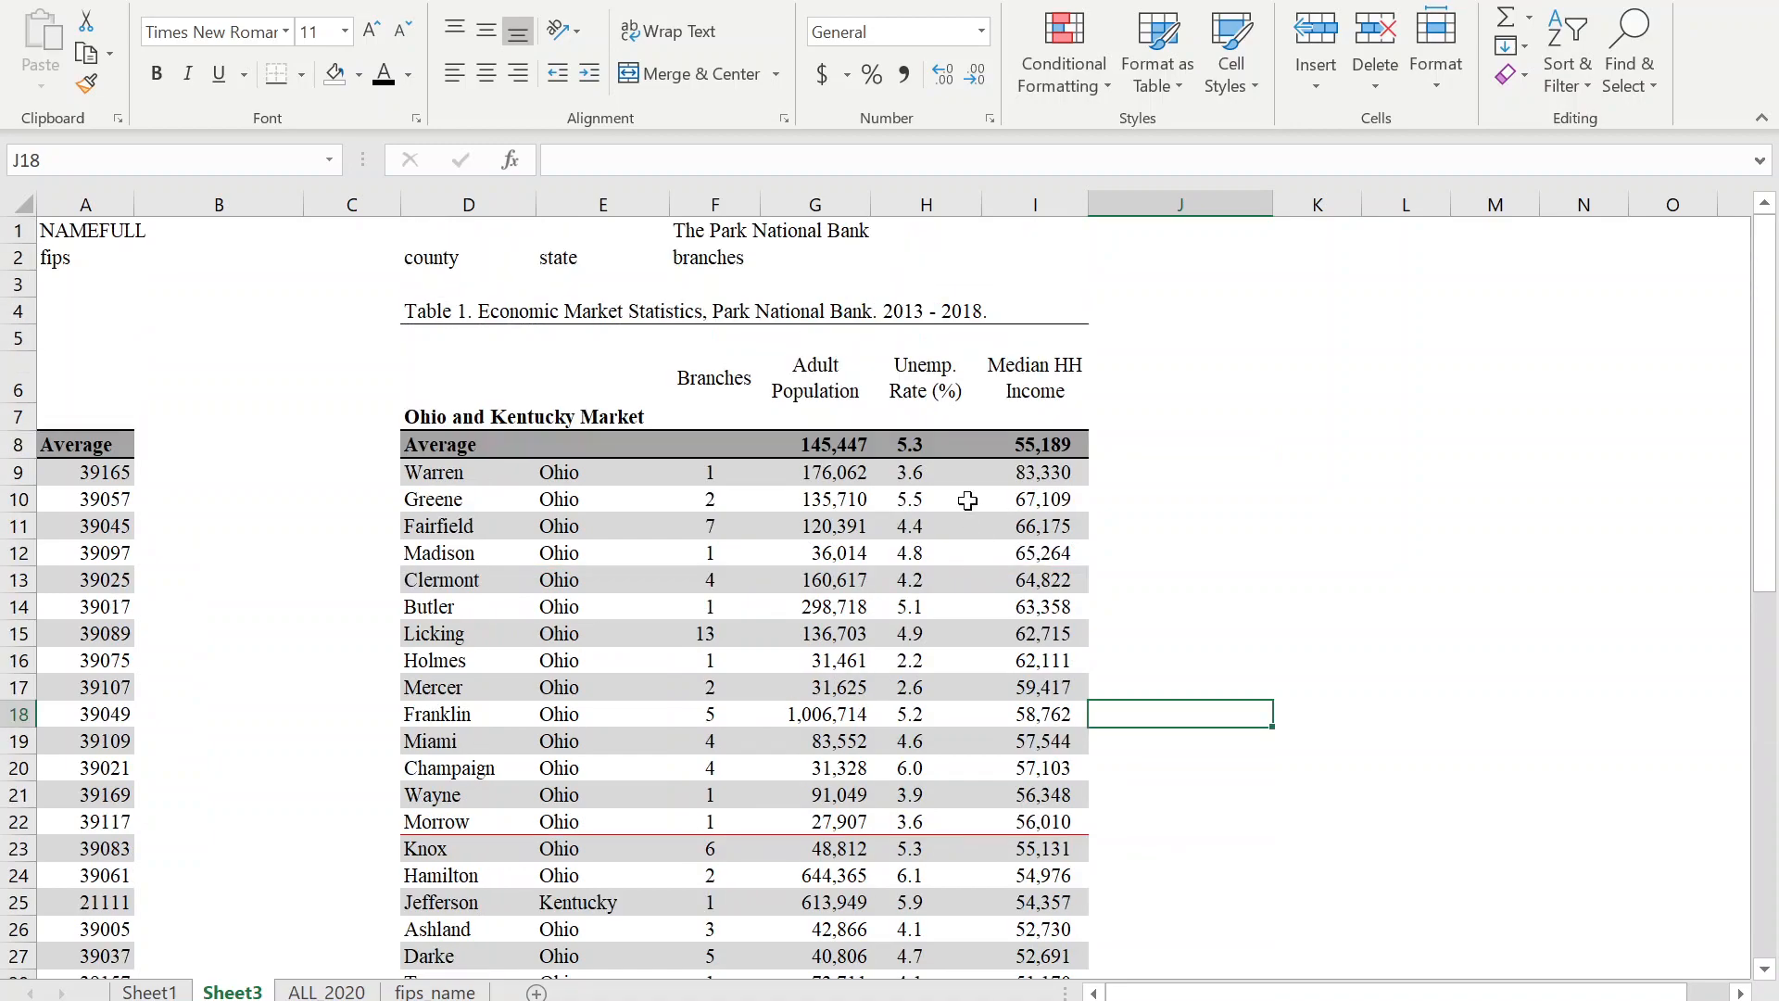
# Right-align the unemployment rate values in H8:H49 and indent them from the column's right edge.
pyautogui.click(926, 447)
pyautogui.scroll(-7, 927, 686)
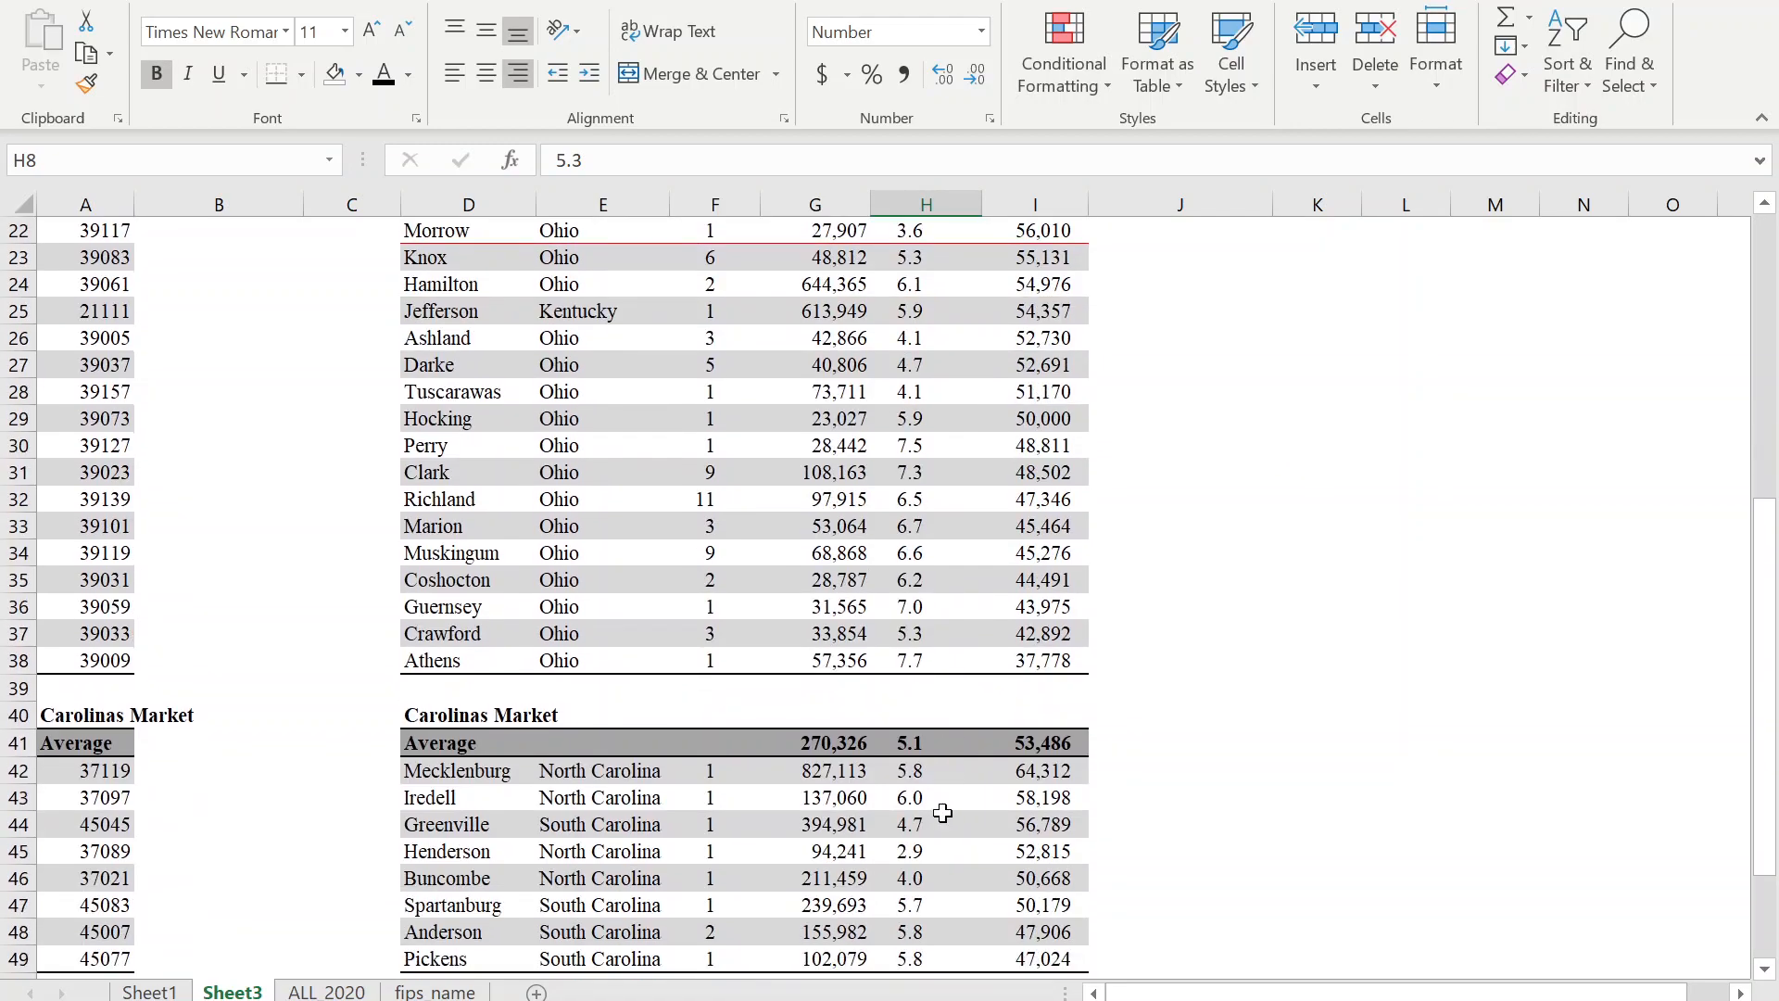
pyautogui.scroll(-3, 947, 813)
pyautogui.keyDown('shift'); pyautogui.click(926, 718); pyautogui.keyUp('shift')
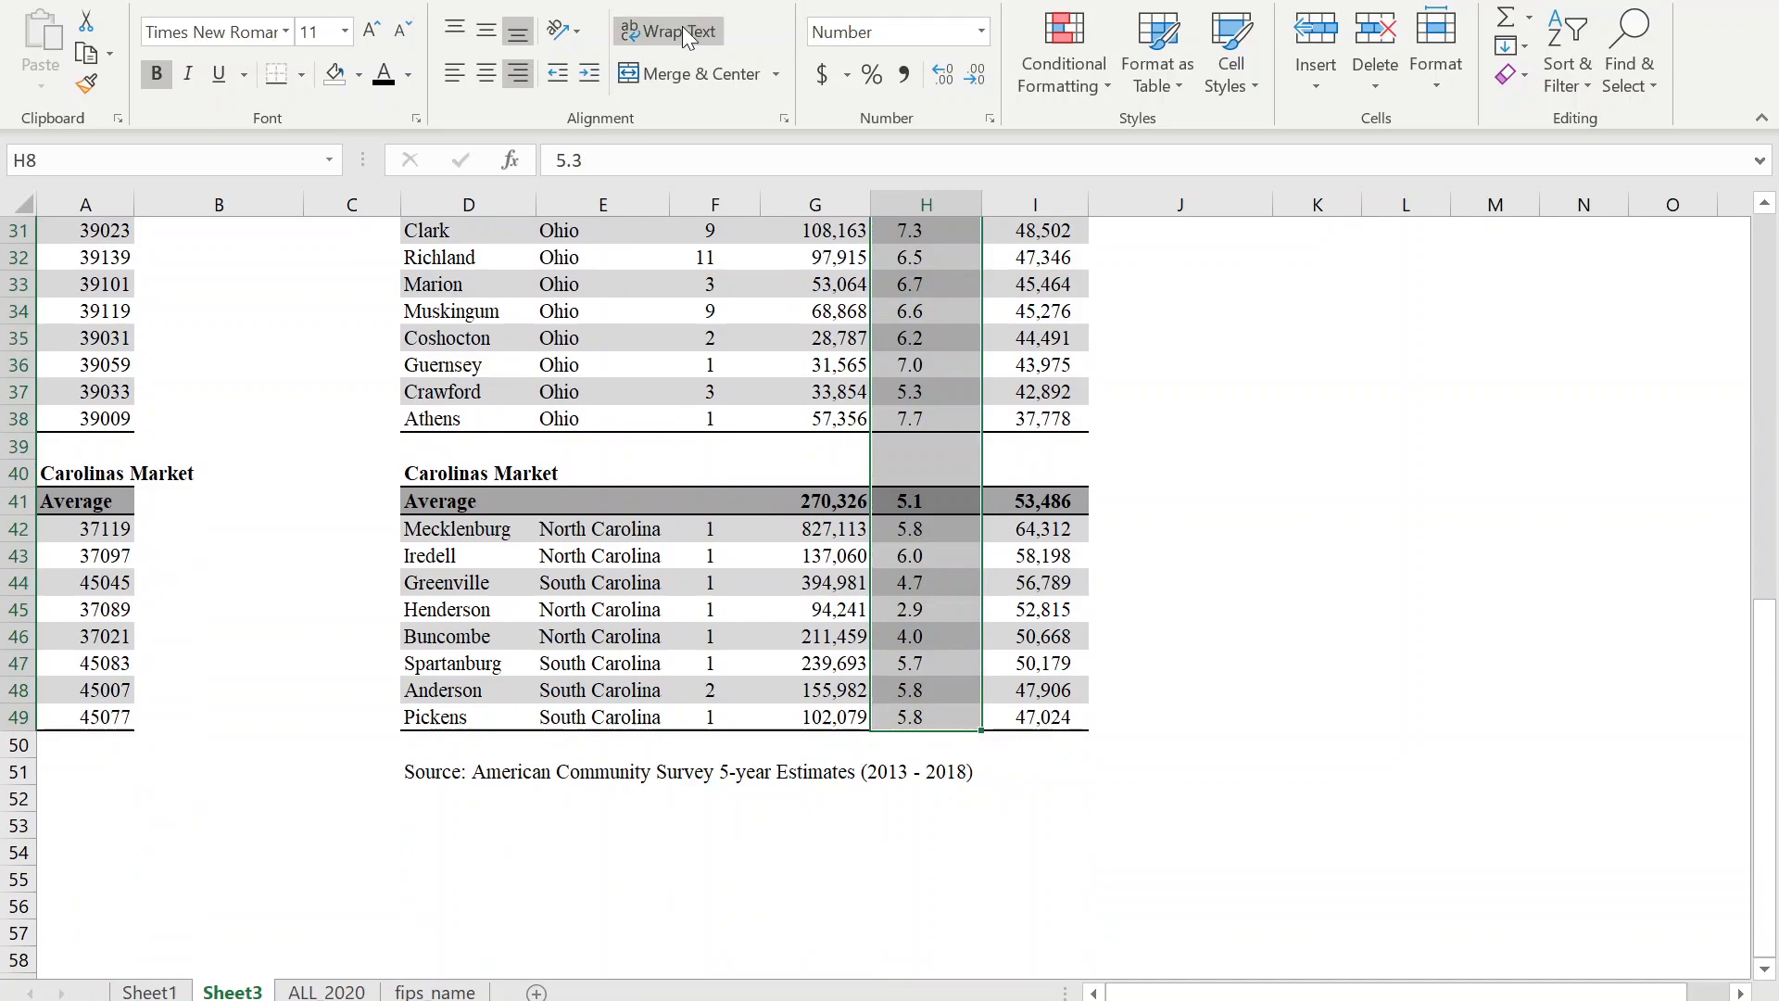
pyautogui.click(519, 73)
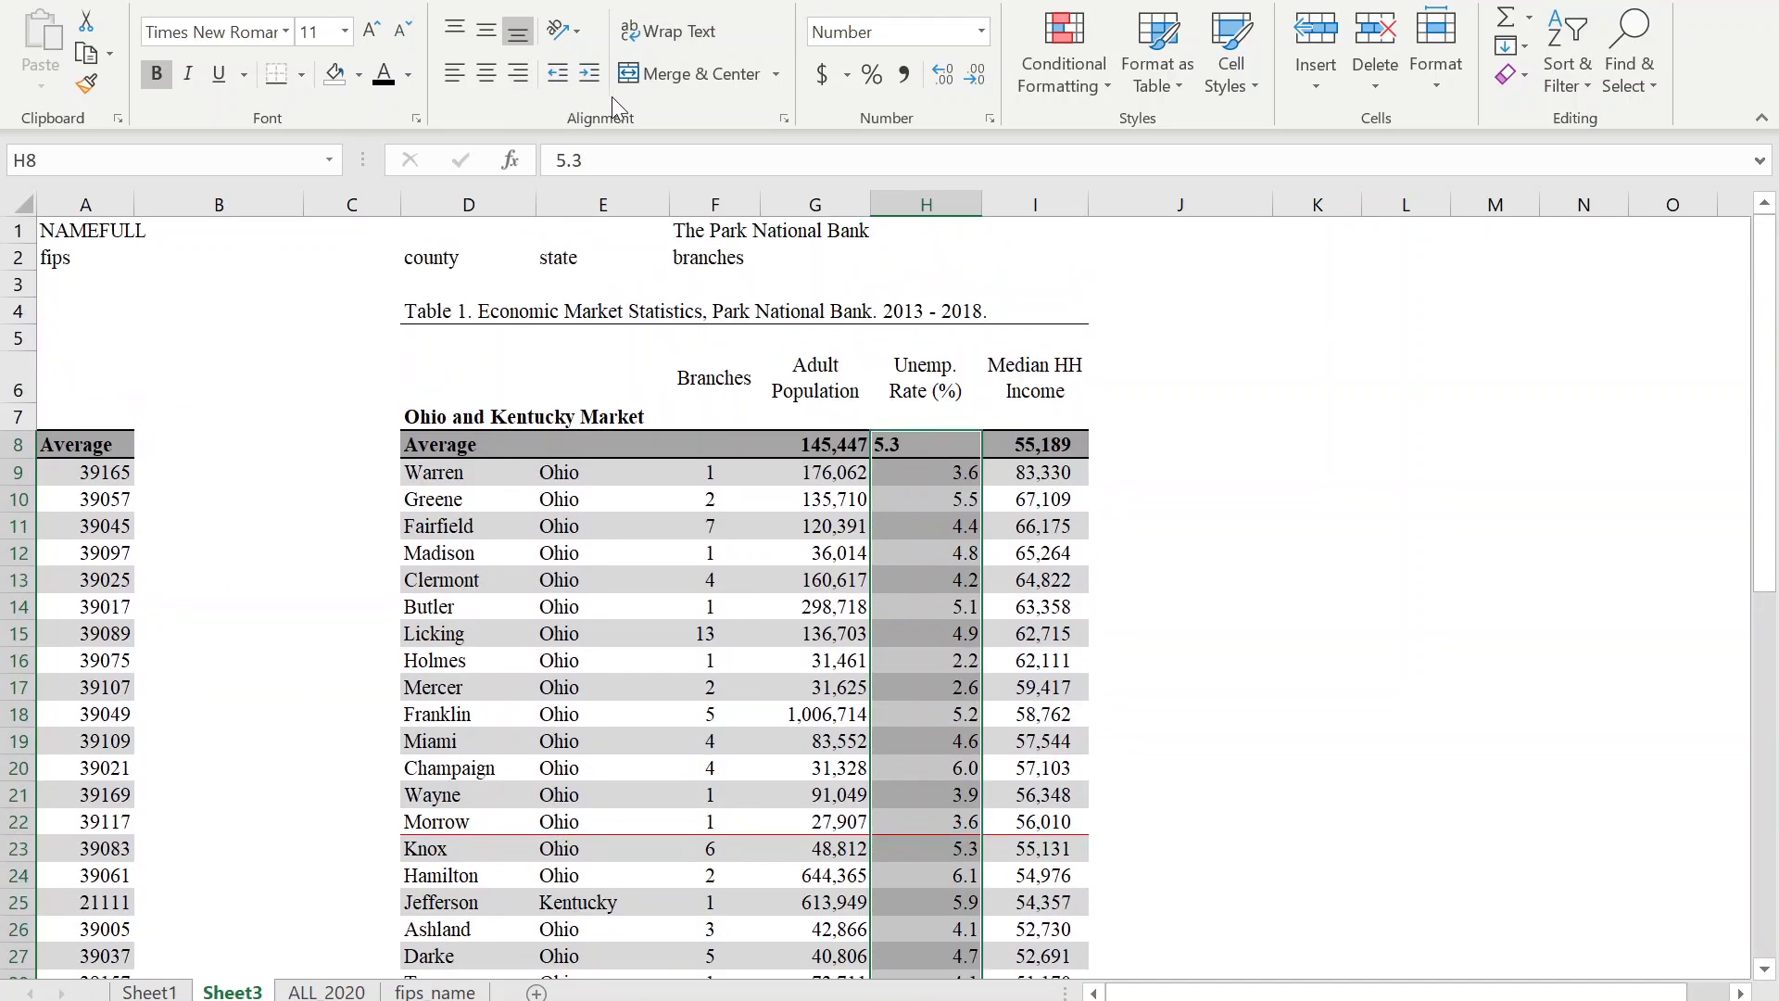
pyautogui.click(590, 74)
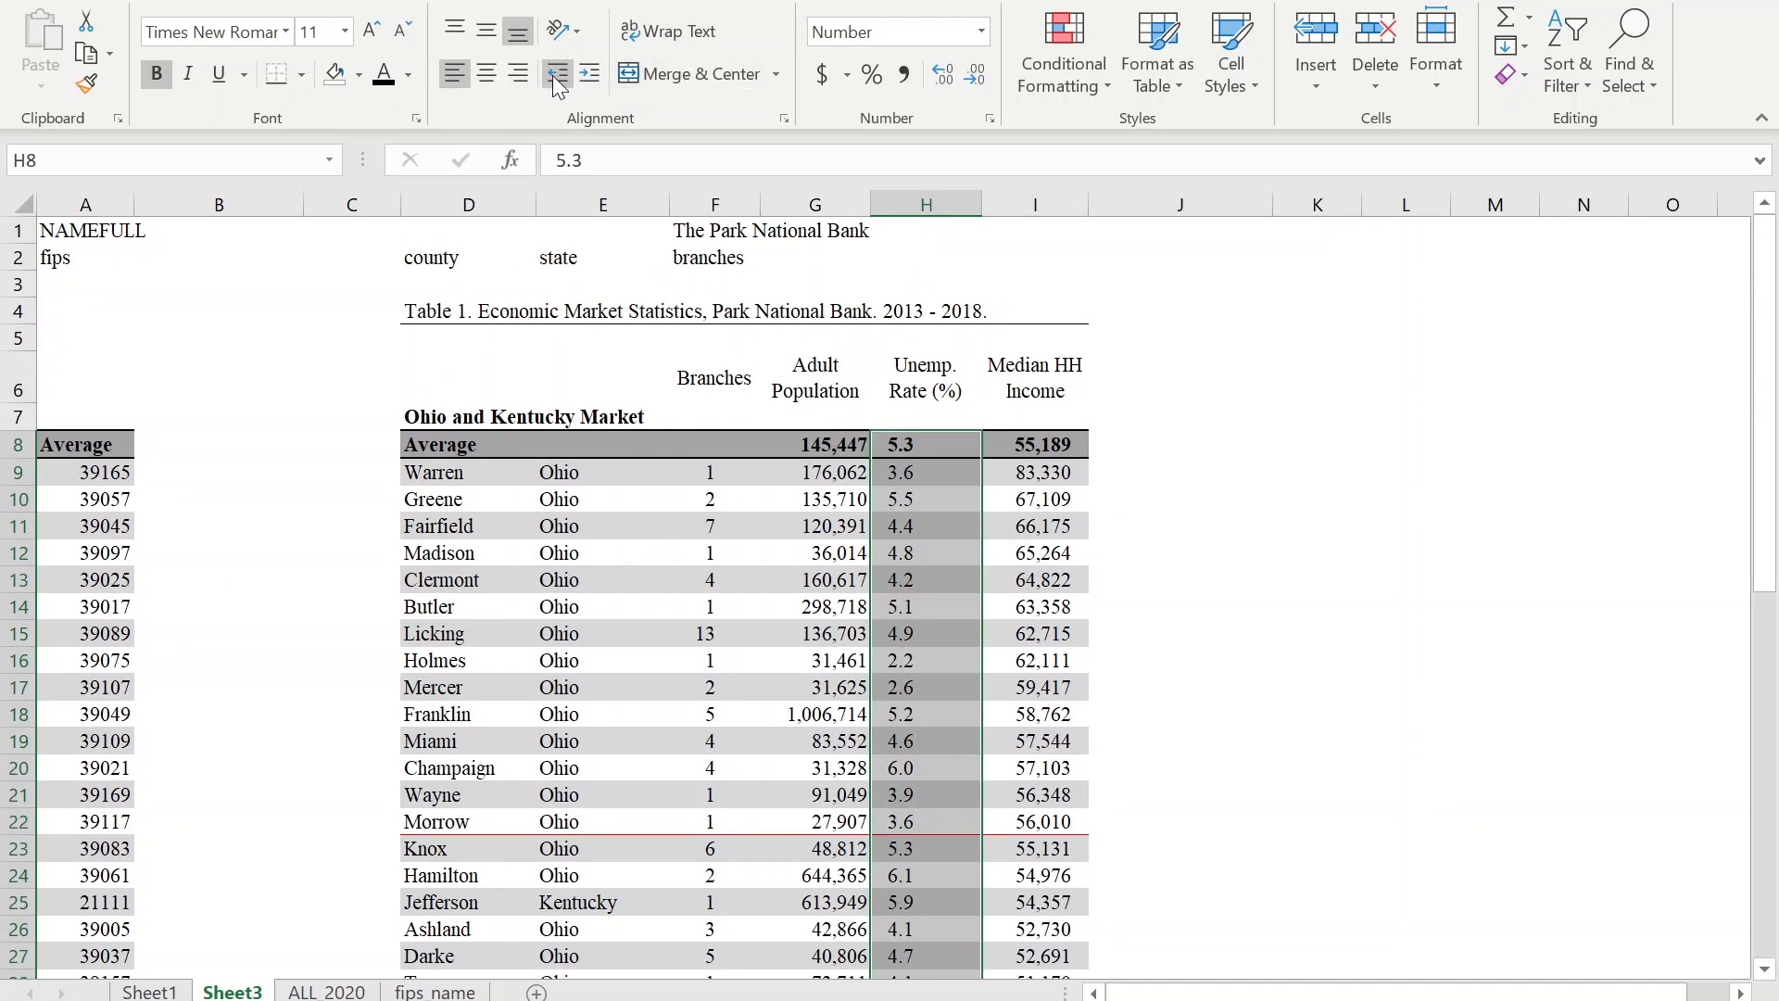
pyautogui.click(520, 74)
pyautogui.click(590, 74)
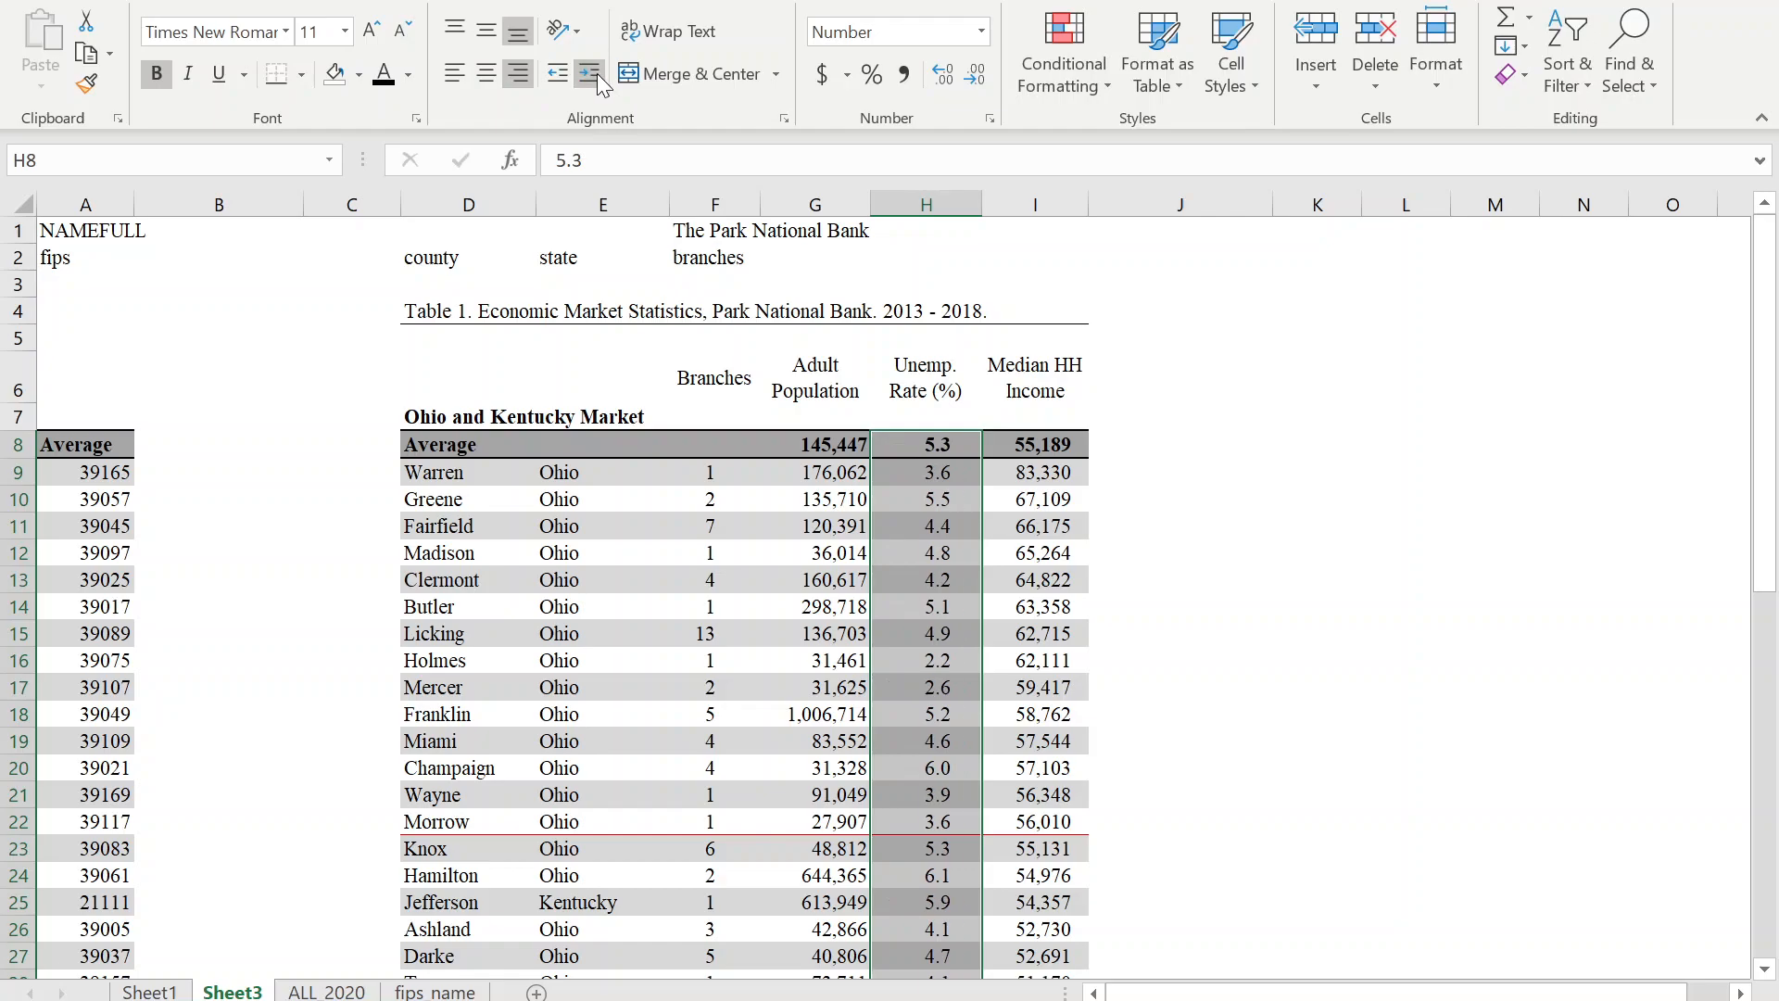
pyautogui.click(556, 75)
pyautogui.click(1344, 498)
# Remove all borders from the Morrow and Knox rows, D22:I23, to clear the red line.
pyautogui.scroll(-6, 1327, 556)
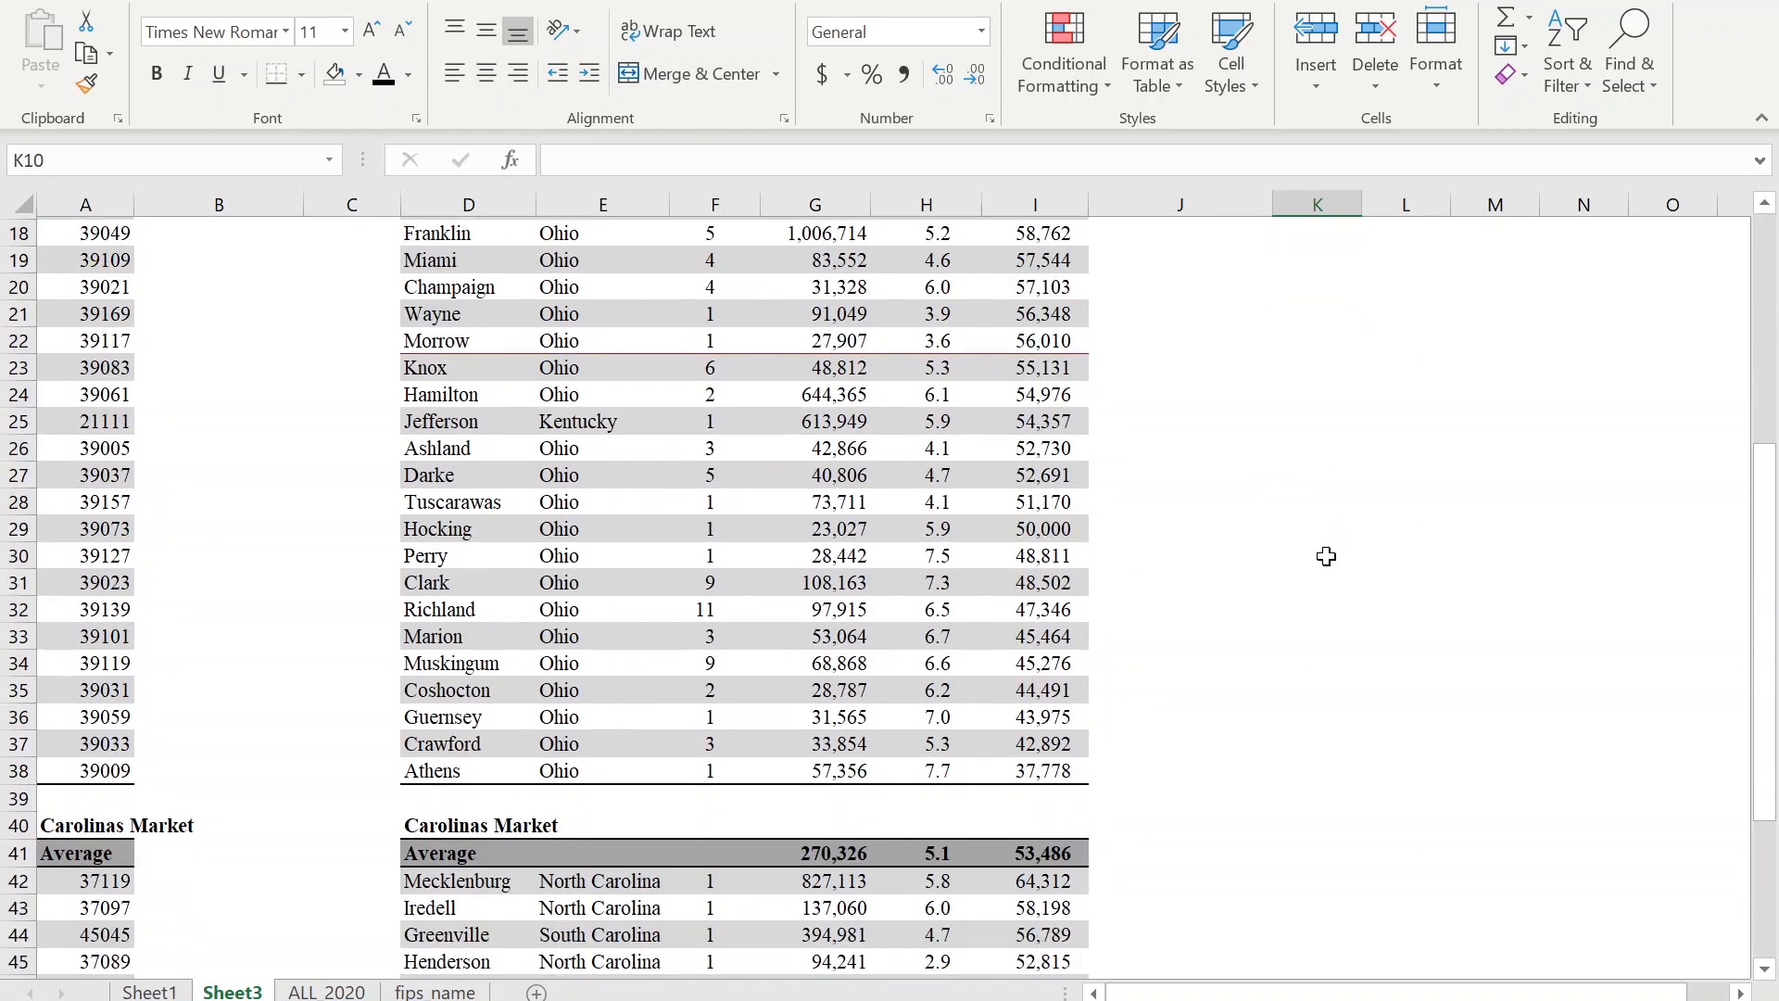
pyautogui.scroll(-7, 1327, 556)
pyautogui.scroll(13, 1327, 556)
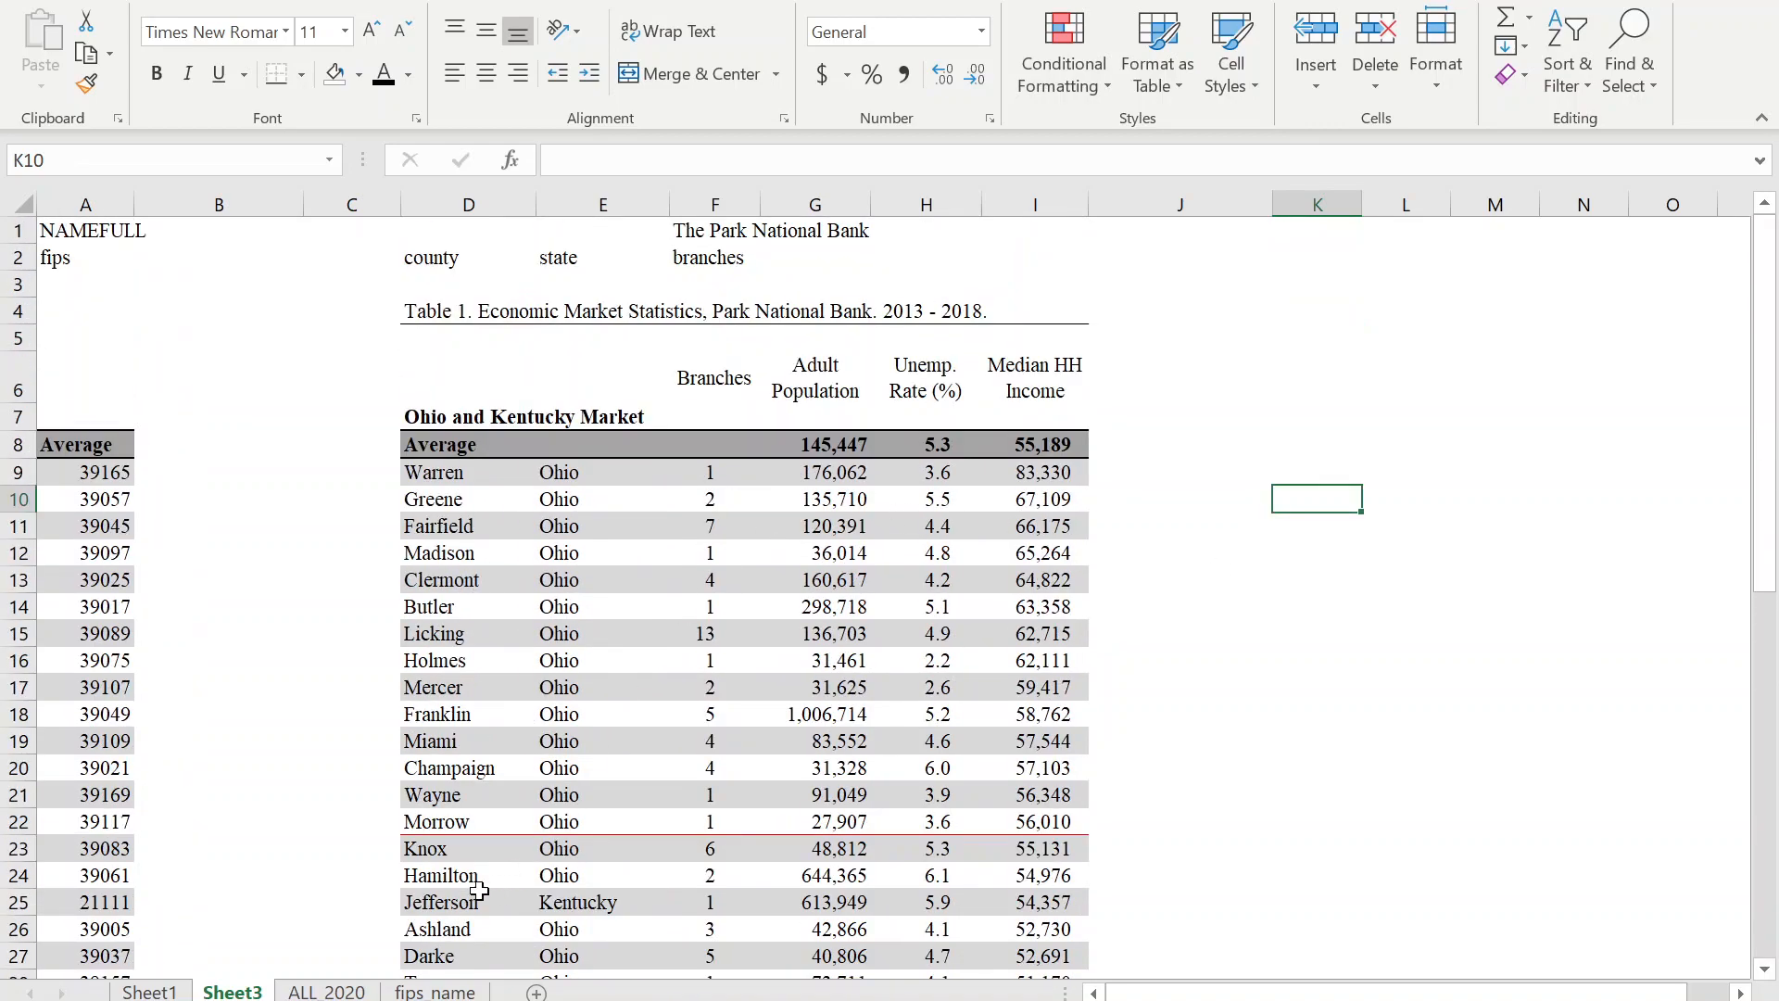
pyautogui.moveTo(435, 821); pyautogui.dragTo(1087, 857)
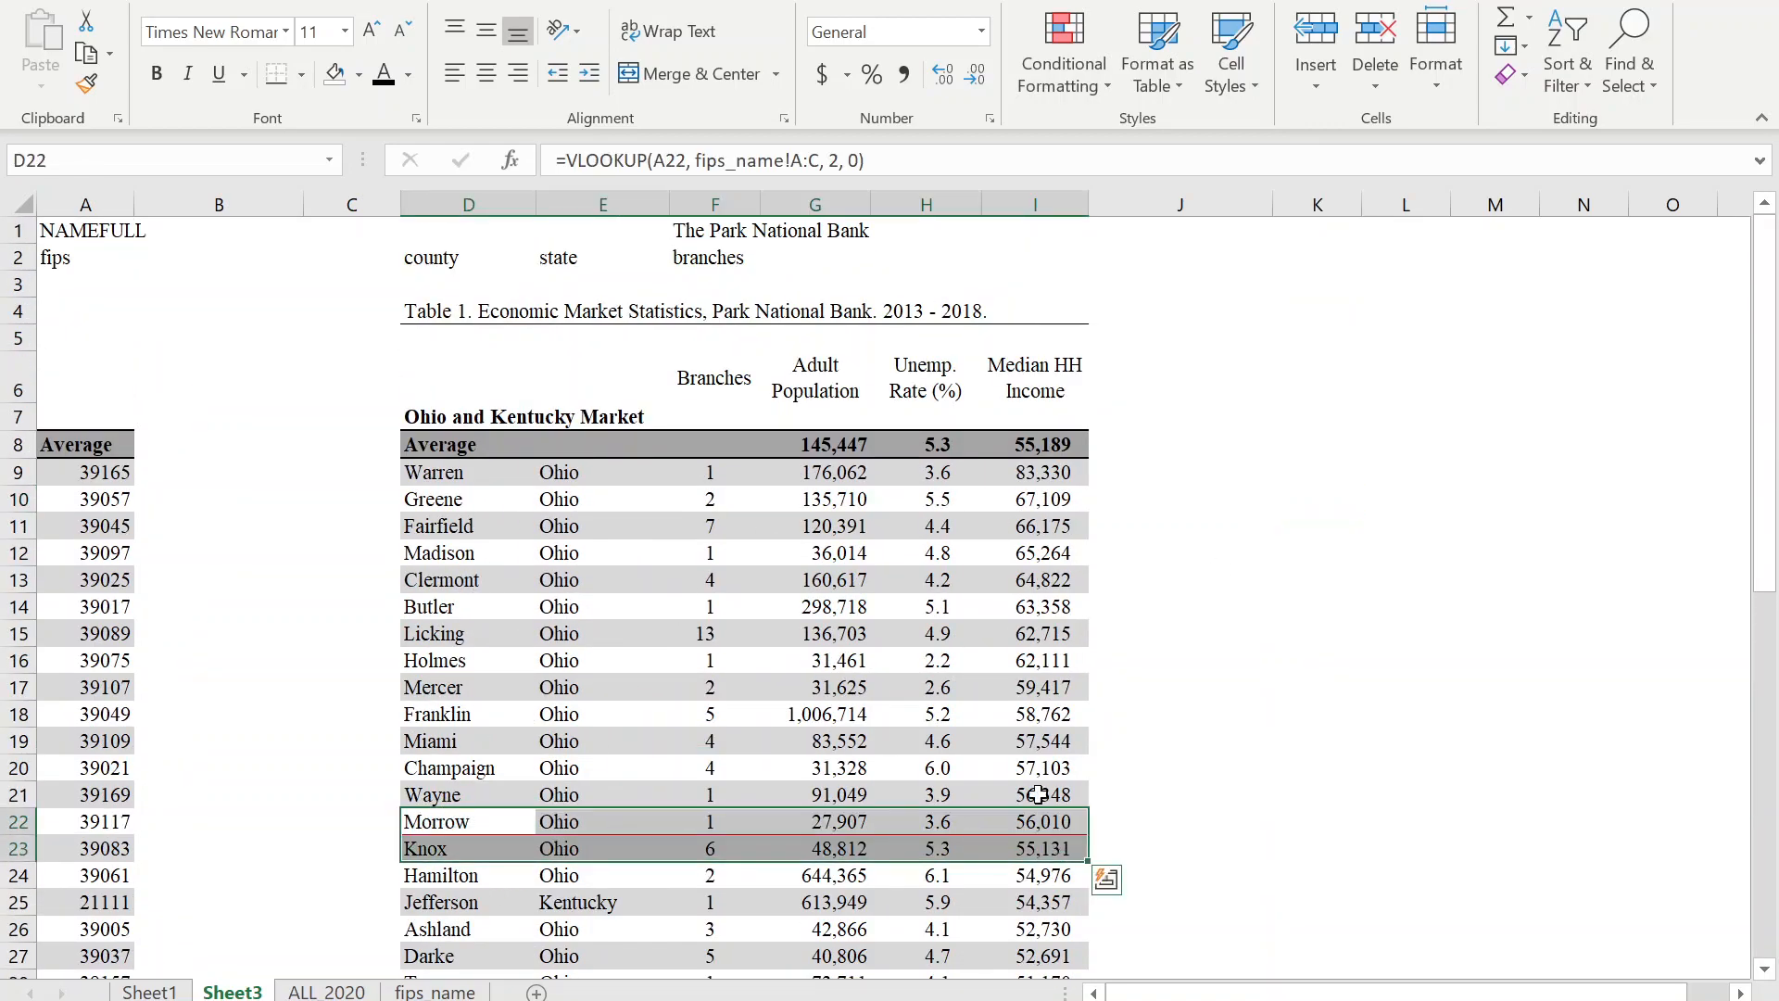
pyautogui.click(302, 76)
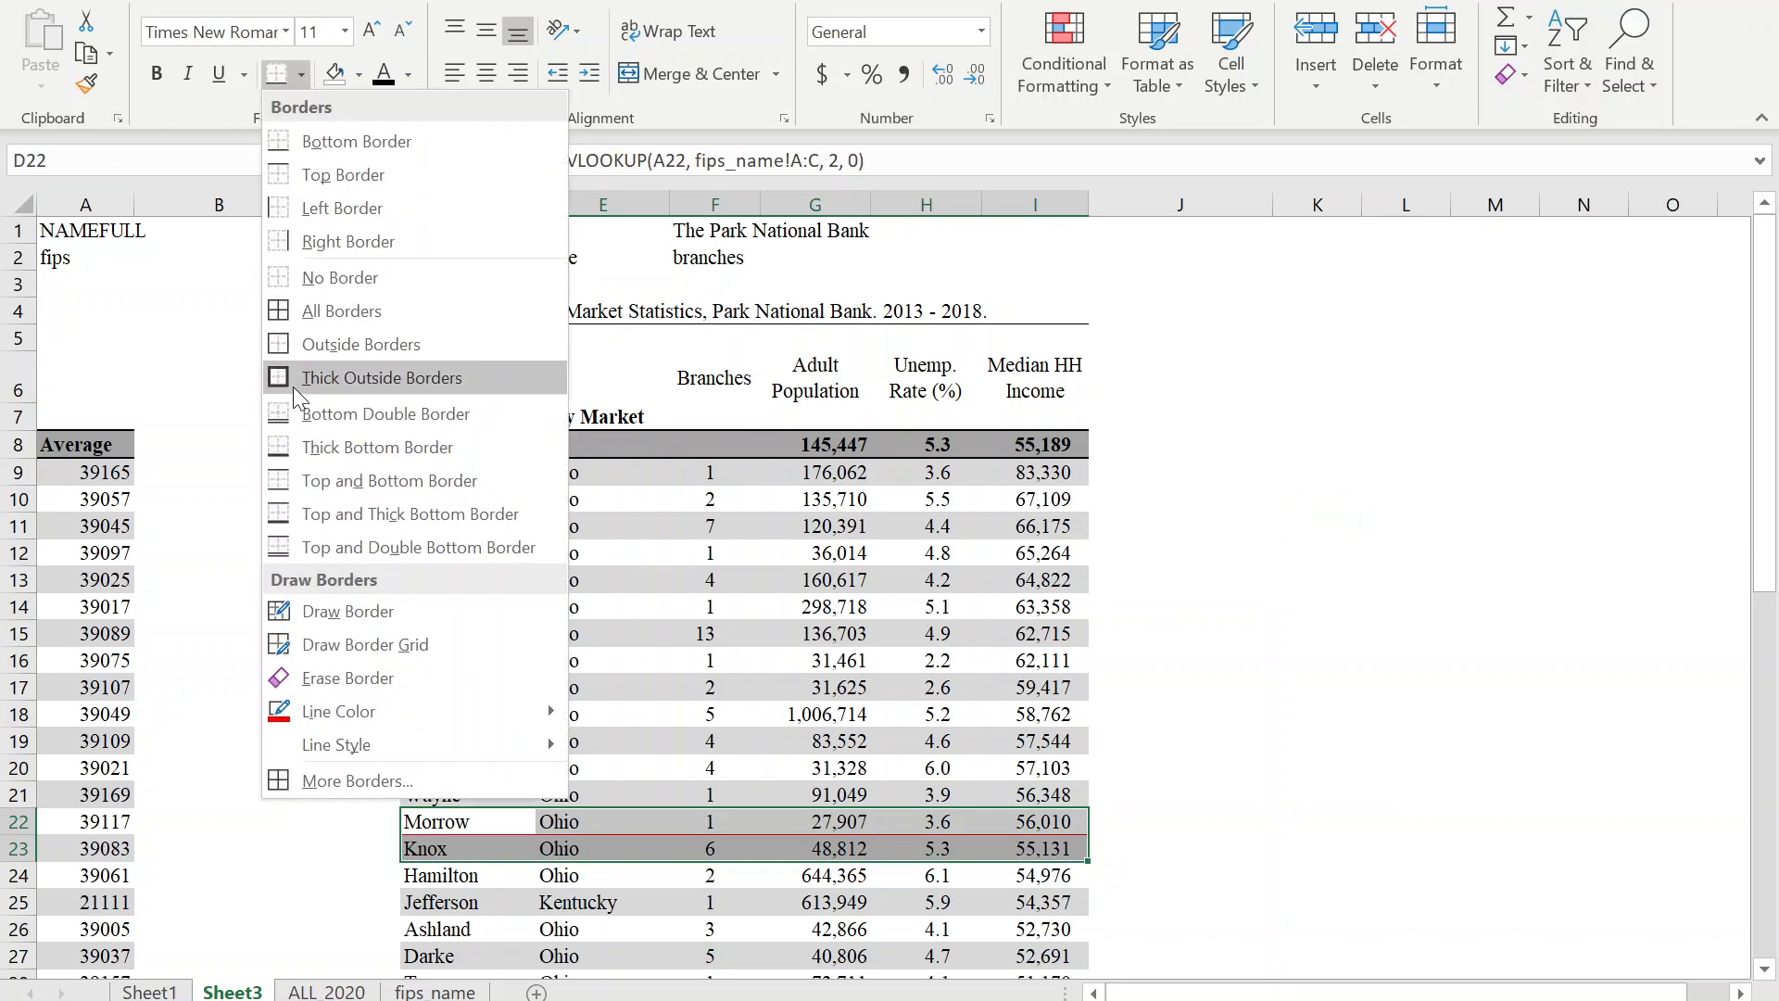
pyautogui.click(402, 287)
pyautogui.click(815, 606)
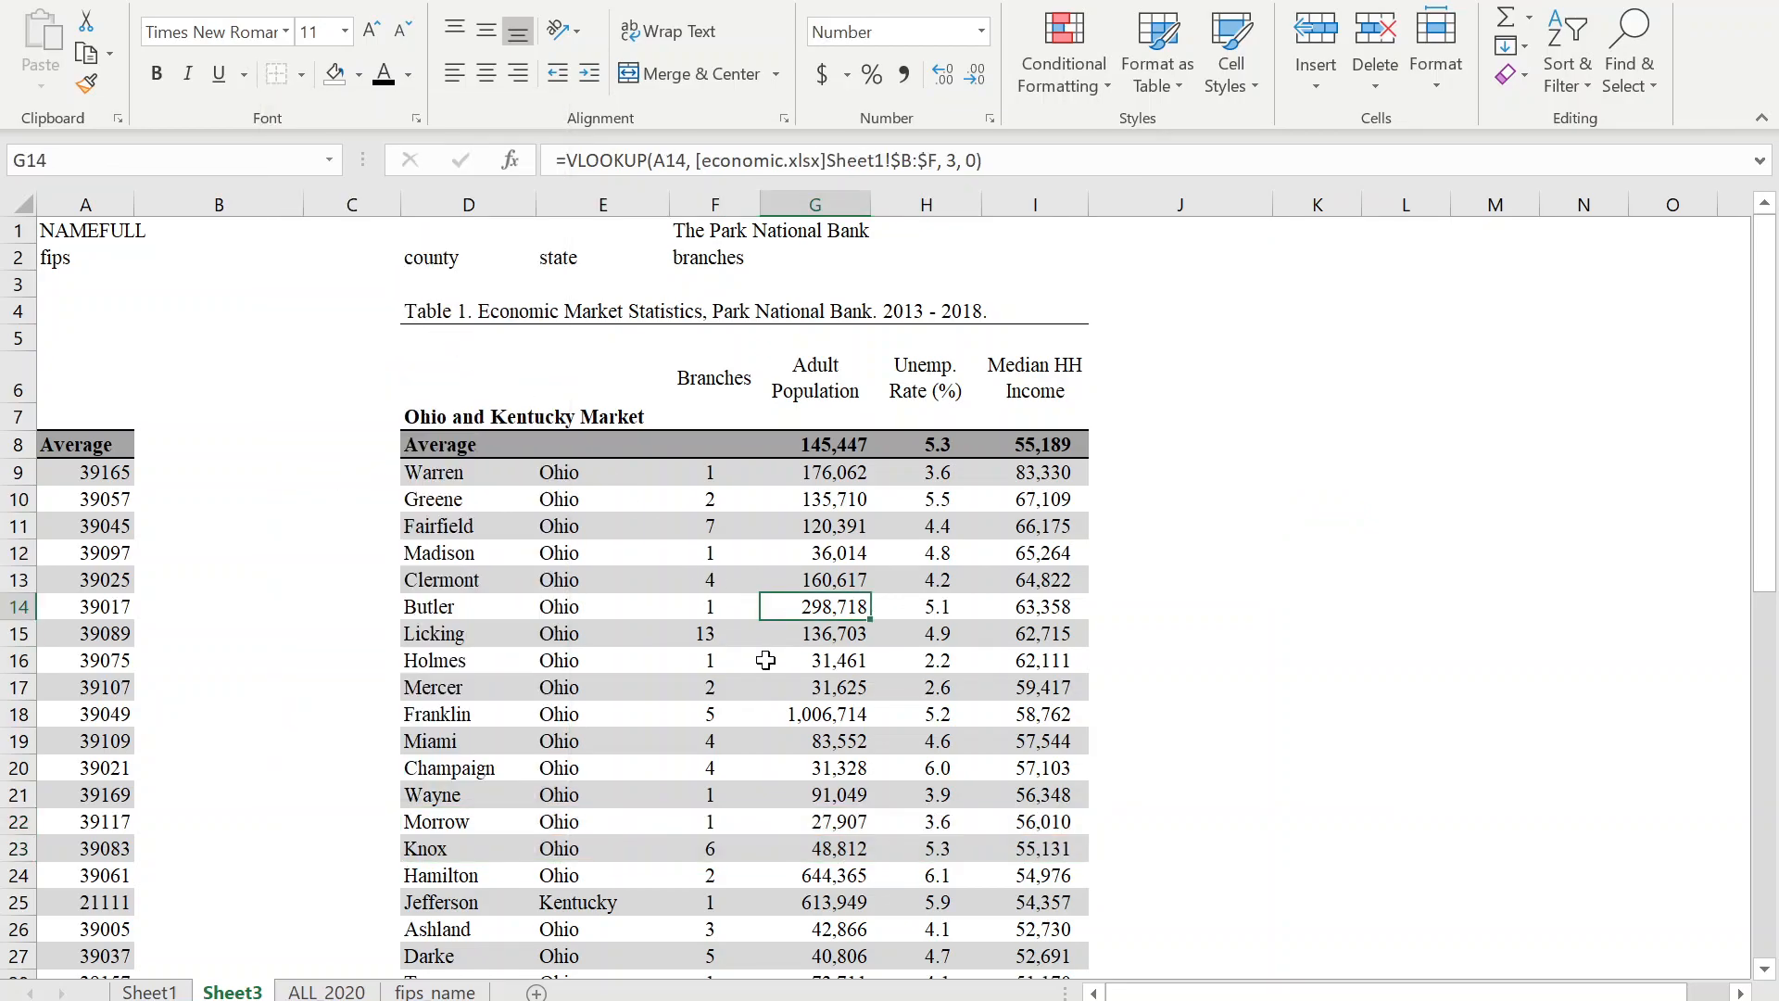
# Reduce the height of blank row 50 between the Carolinas Market section and the source line.
pyautogui.scroll(-7, 715, 656)
pyautogui.scroll(-3, 627, 698)
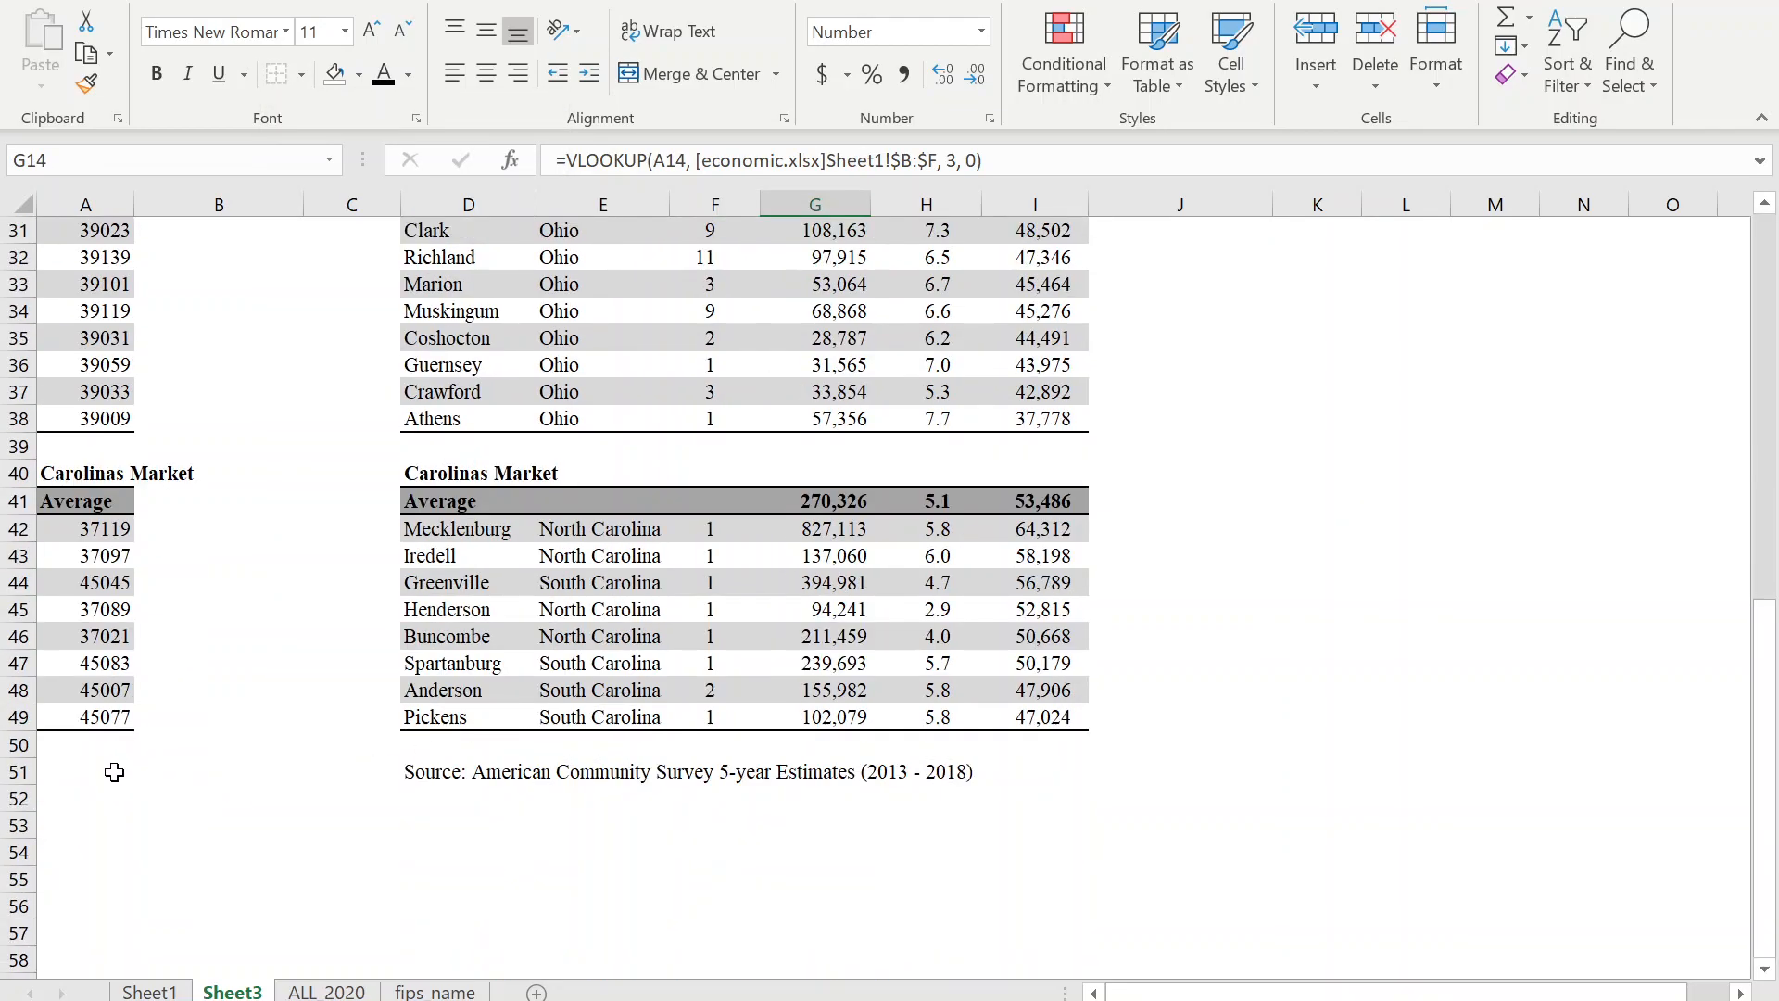
pyautogui.moveTo(17, 758); pyautogui.dragTo(27, 732)
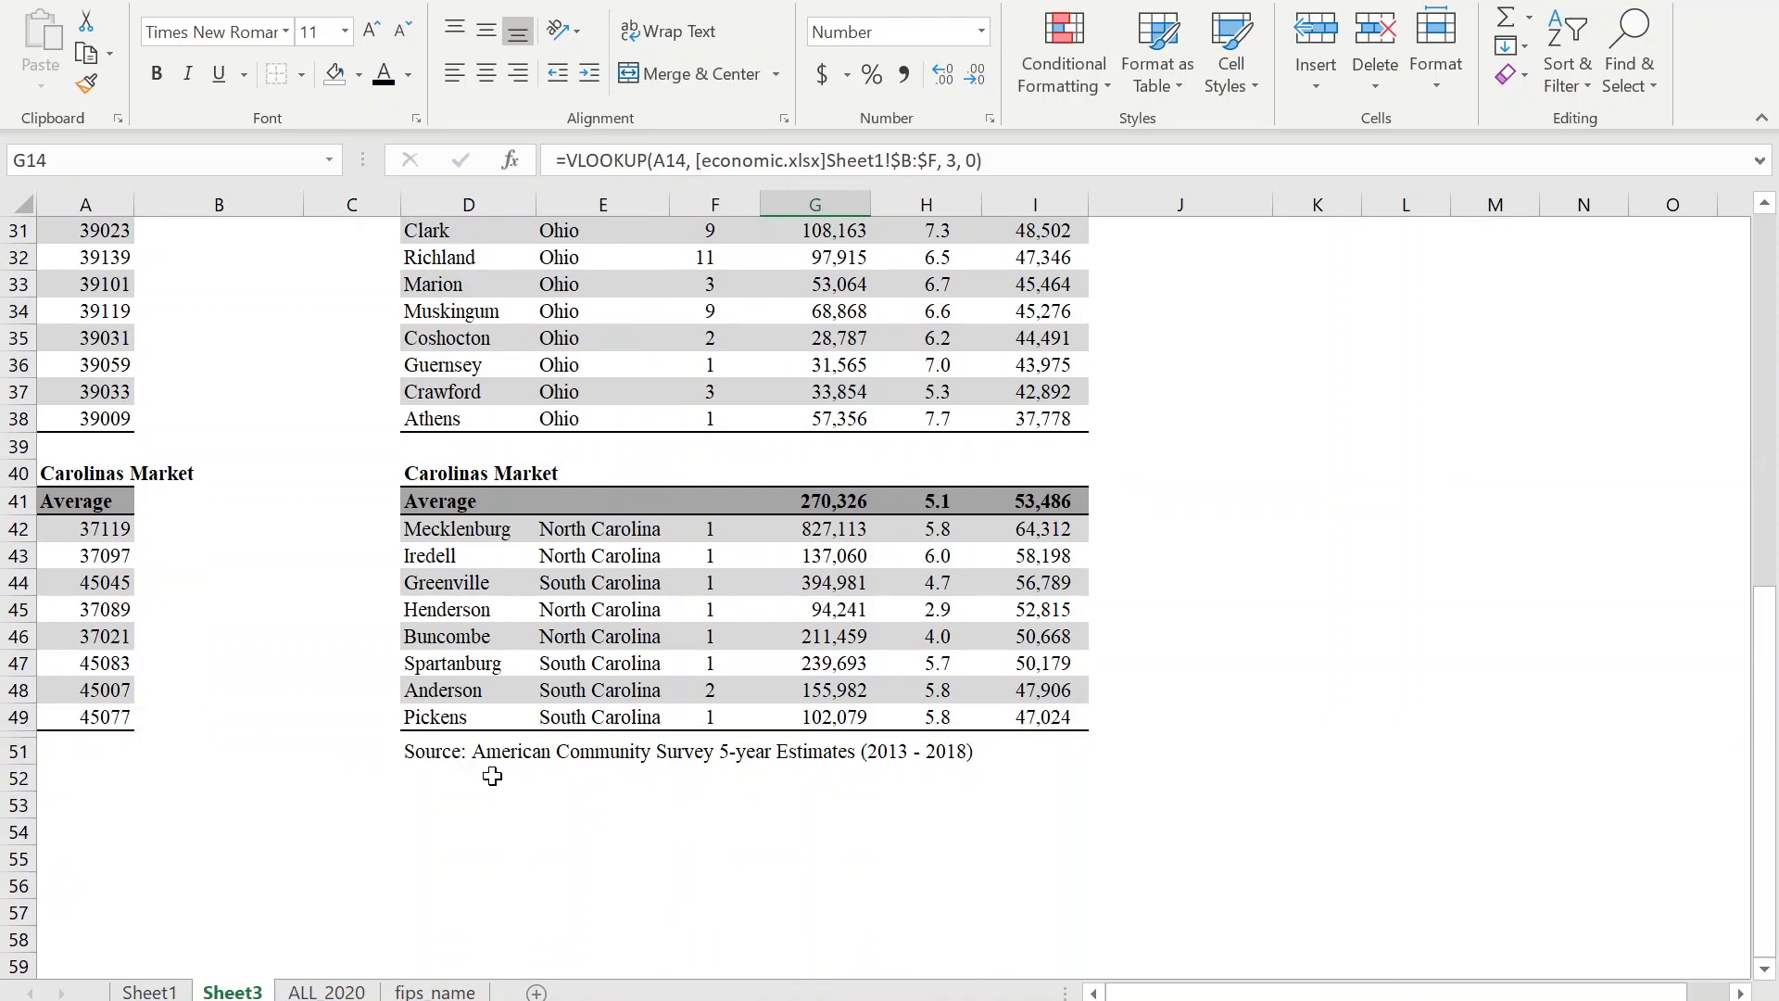
# Copy the table range D4:I51, switch to Word, and try pasting it into an emptied document as an editable table.
pyautogui.click(1075, 750)
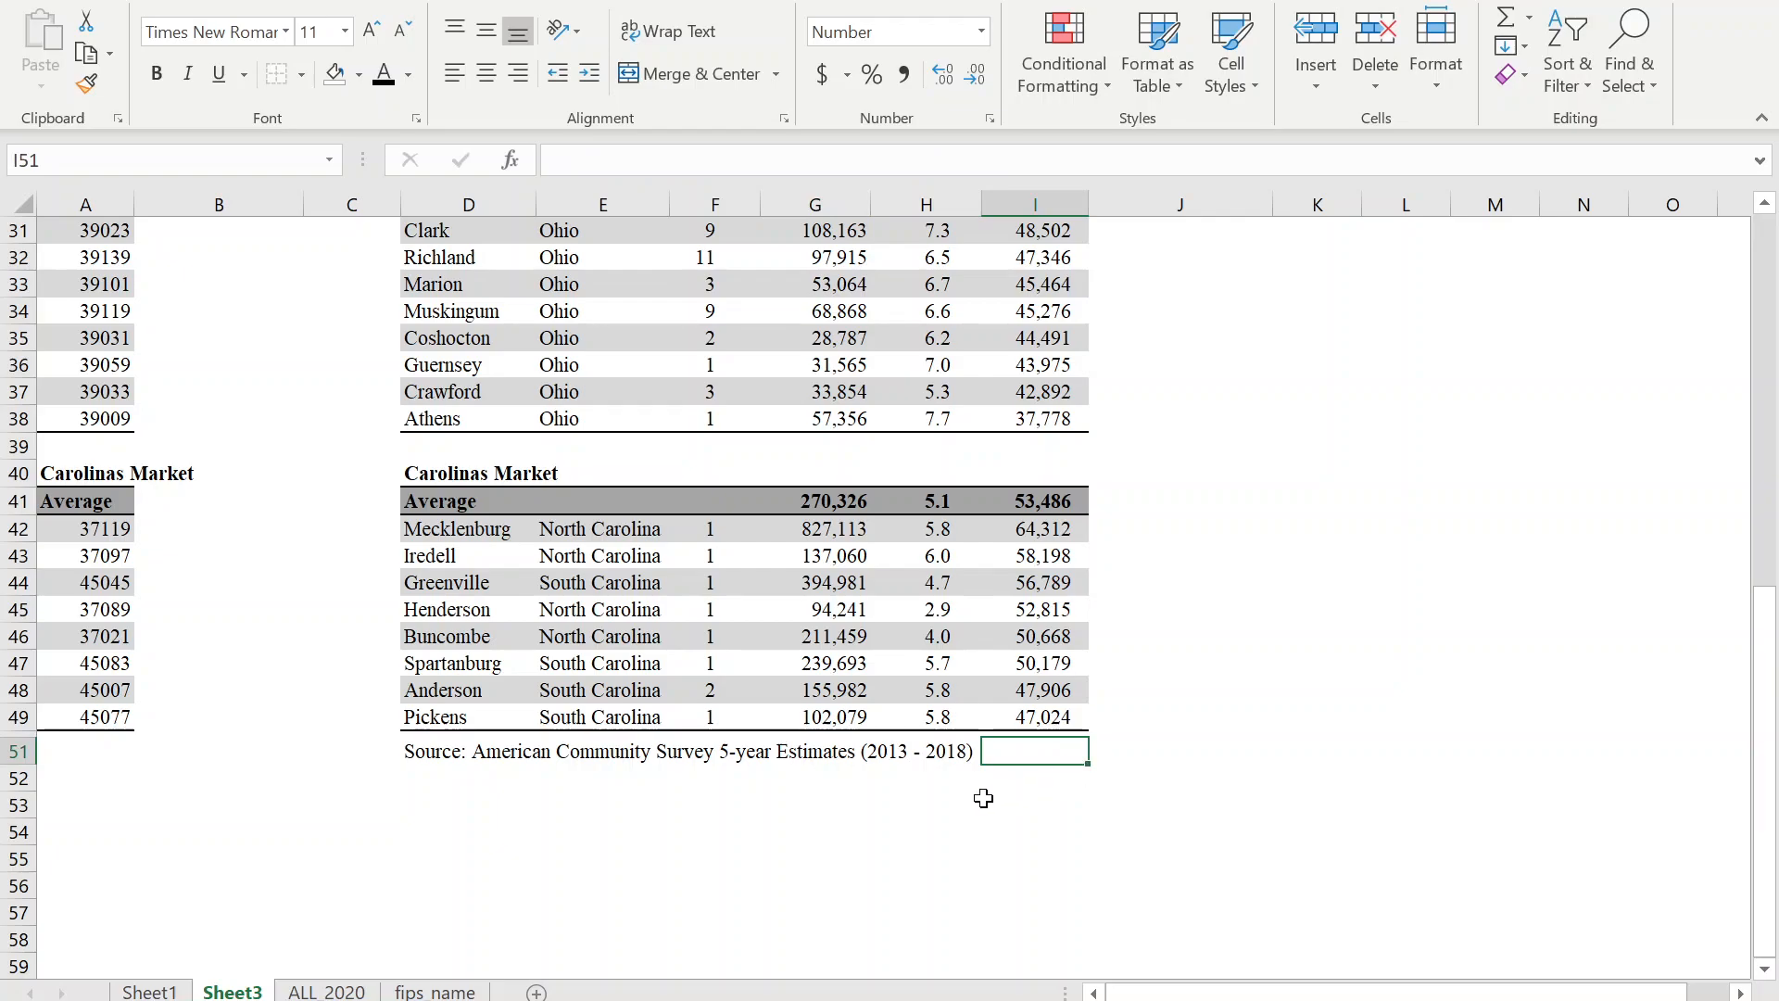
pyautogui.scroll(10, 988, 797)
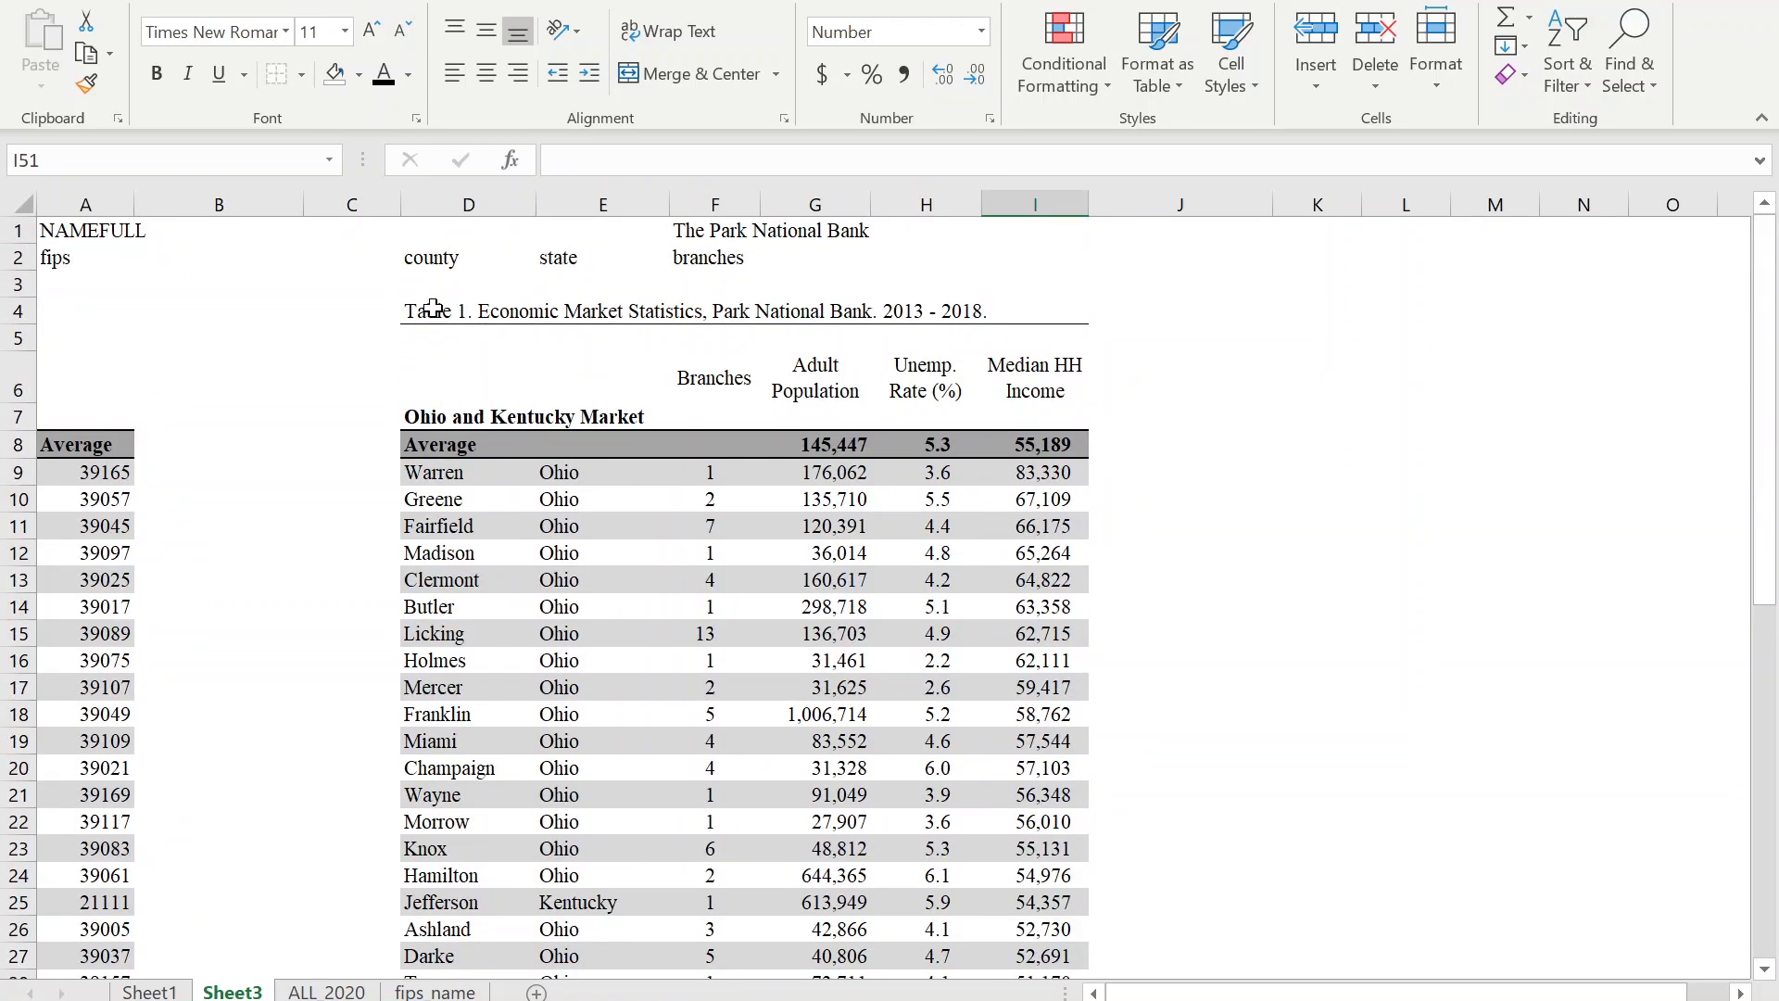
pyautogui.keyDown('shift'); pyautogui.click(434, 311); pyautogui.keyUp('shift')
pyautogui.hotkey('ctrl', 'c')
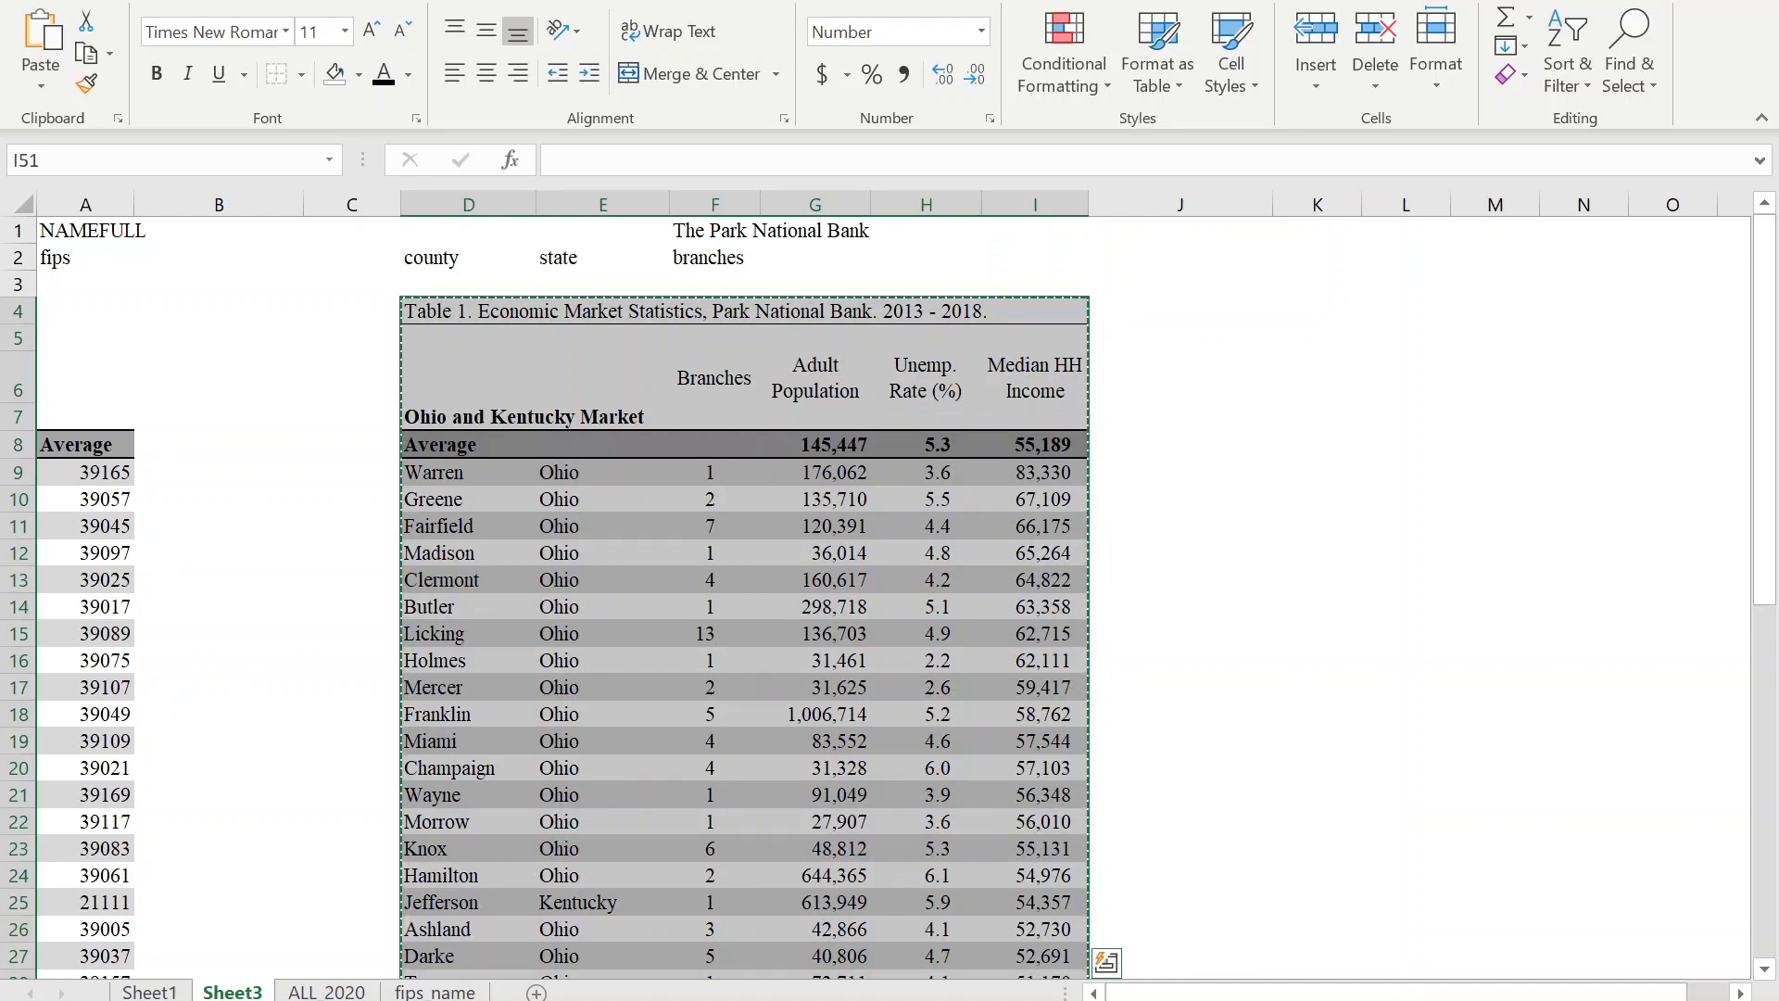
pyautogui.click(299, 1000)
pyautogui.click(450, 912)
pyautogui.hotkey('ctrl', 'a')
pyautogui.press('Delete')
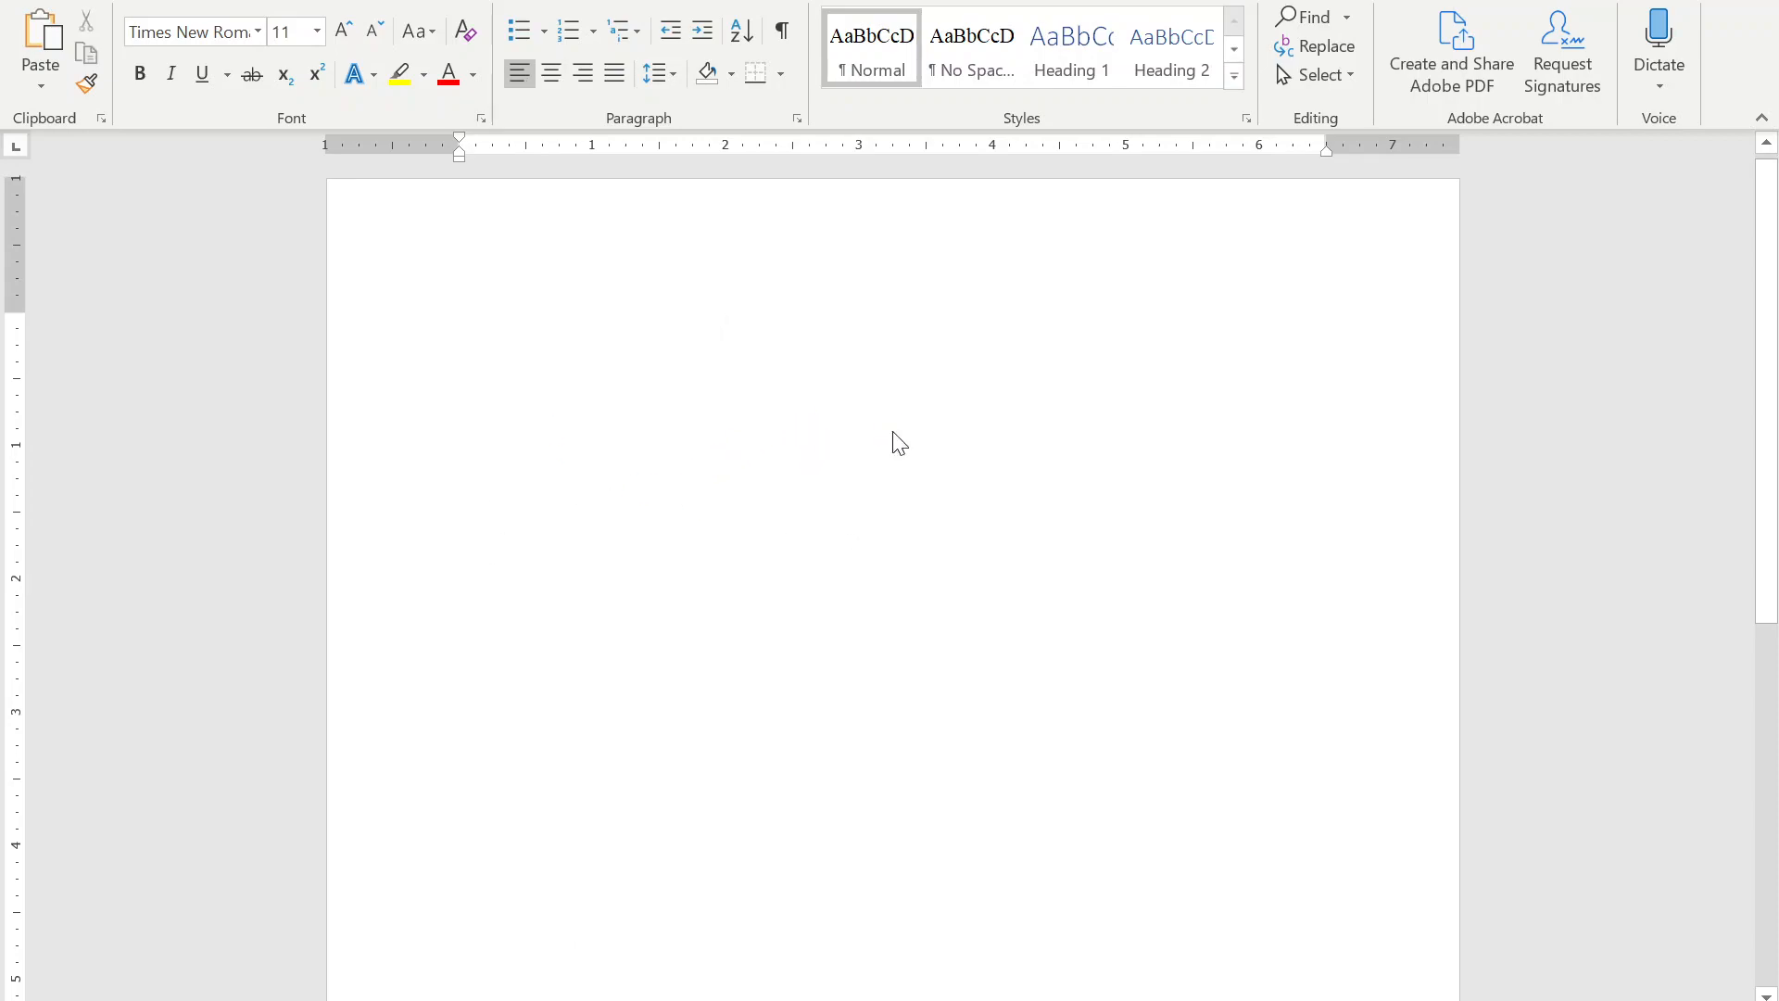
pyautogui.scroll(15, 973, 516)
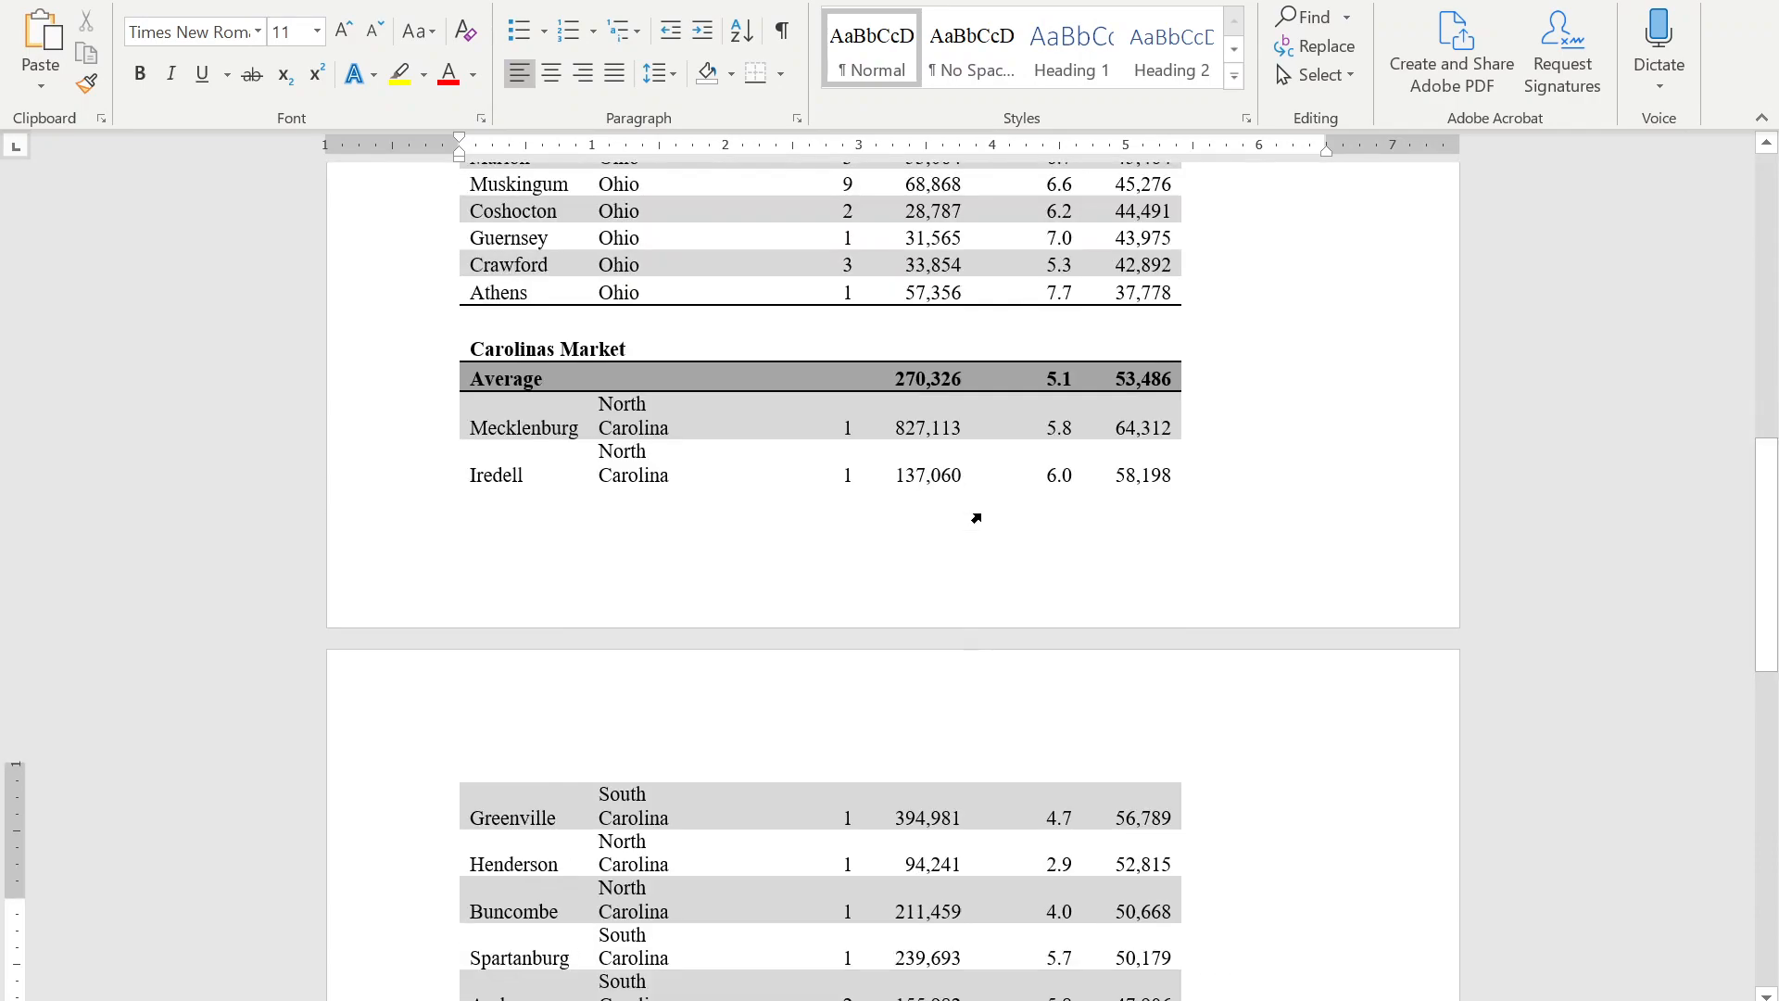
pyautogui.scroll(5, 1129, 519)
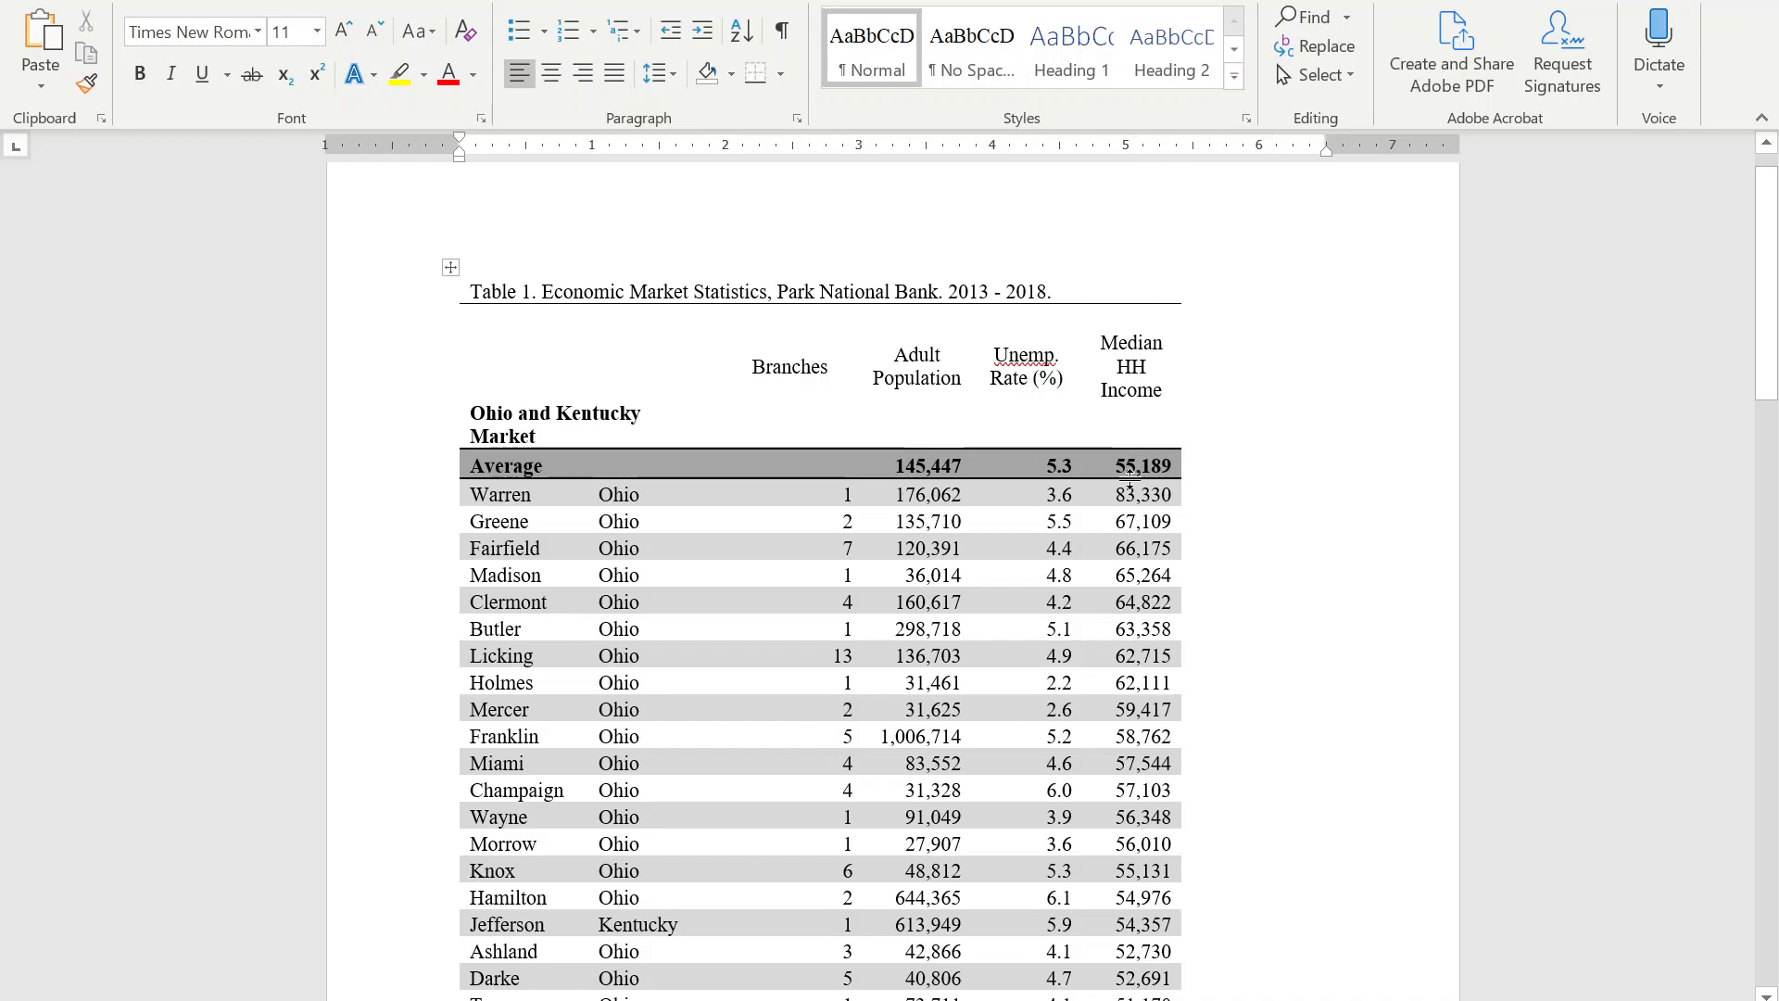
# Check the alignment of the pasted branches, unemployment rate and income columns, and undo the table paste.
pyautogui.doubleClick(1145, 467)
pyautogui.doubleClick(1060, 467)
pyautogui.moveTo(1075, 467); pyautogui.dragTo(1149, 843)
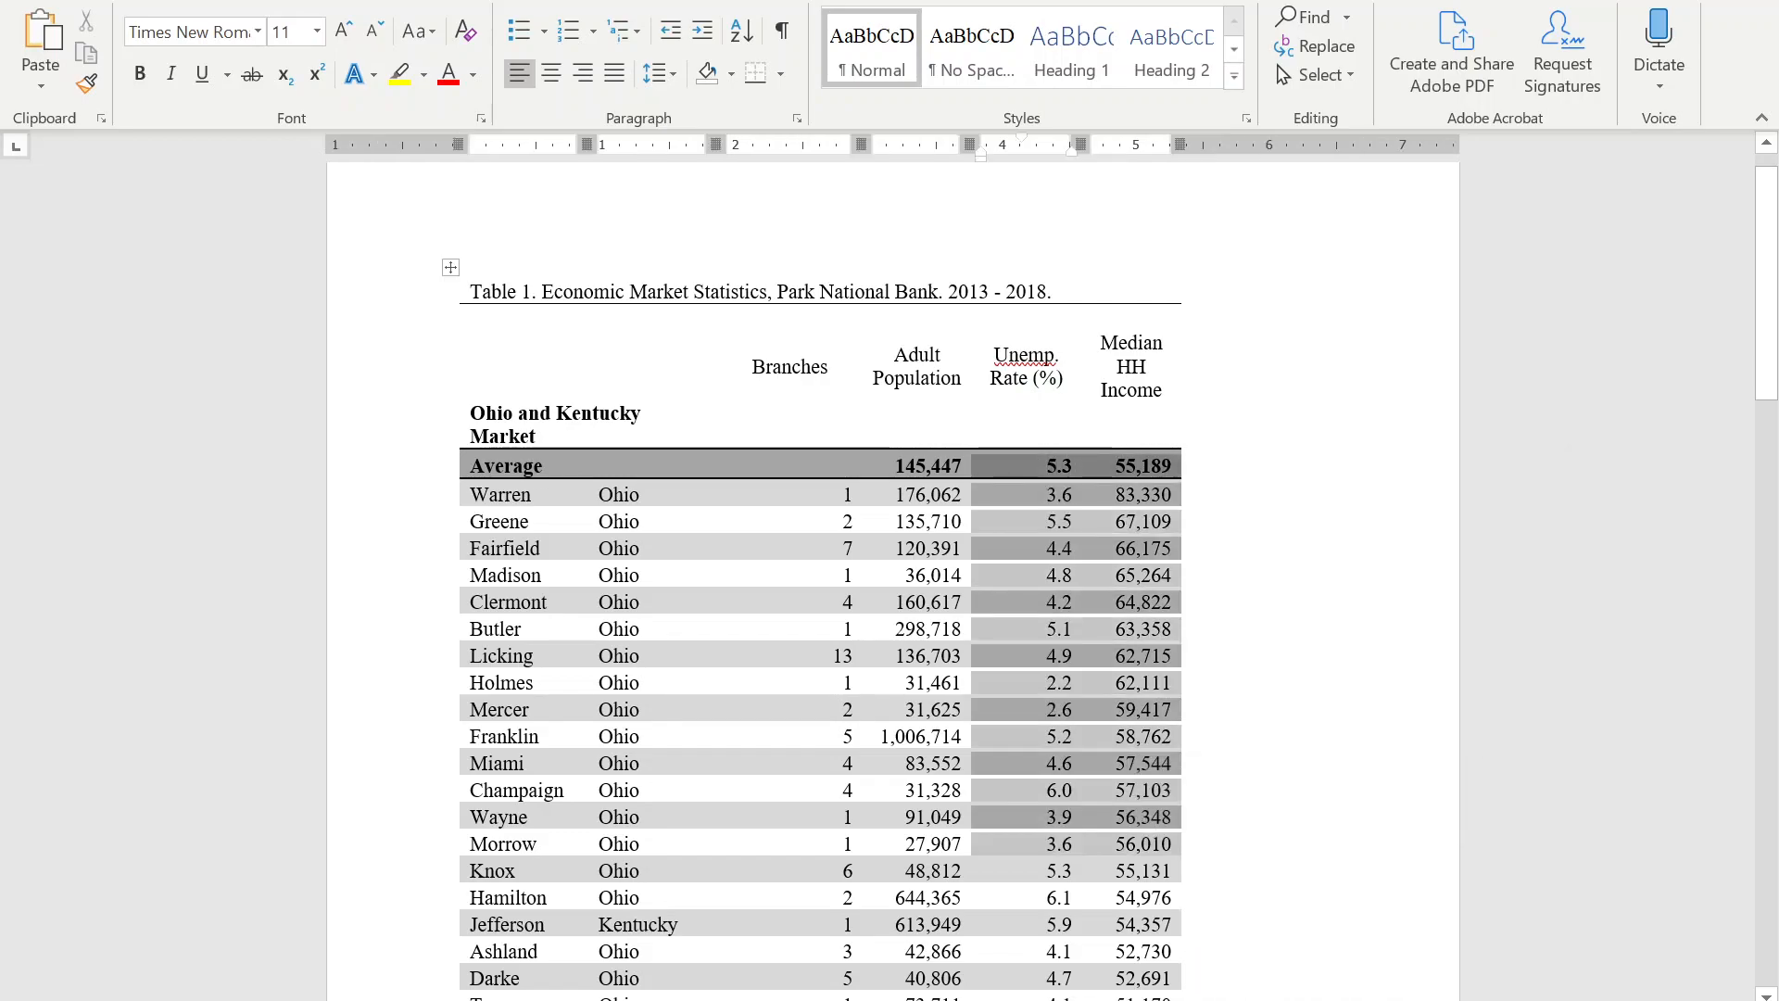
pyautogui.moveTo(788, 467); pyautogui.dragTo(815, 789)
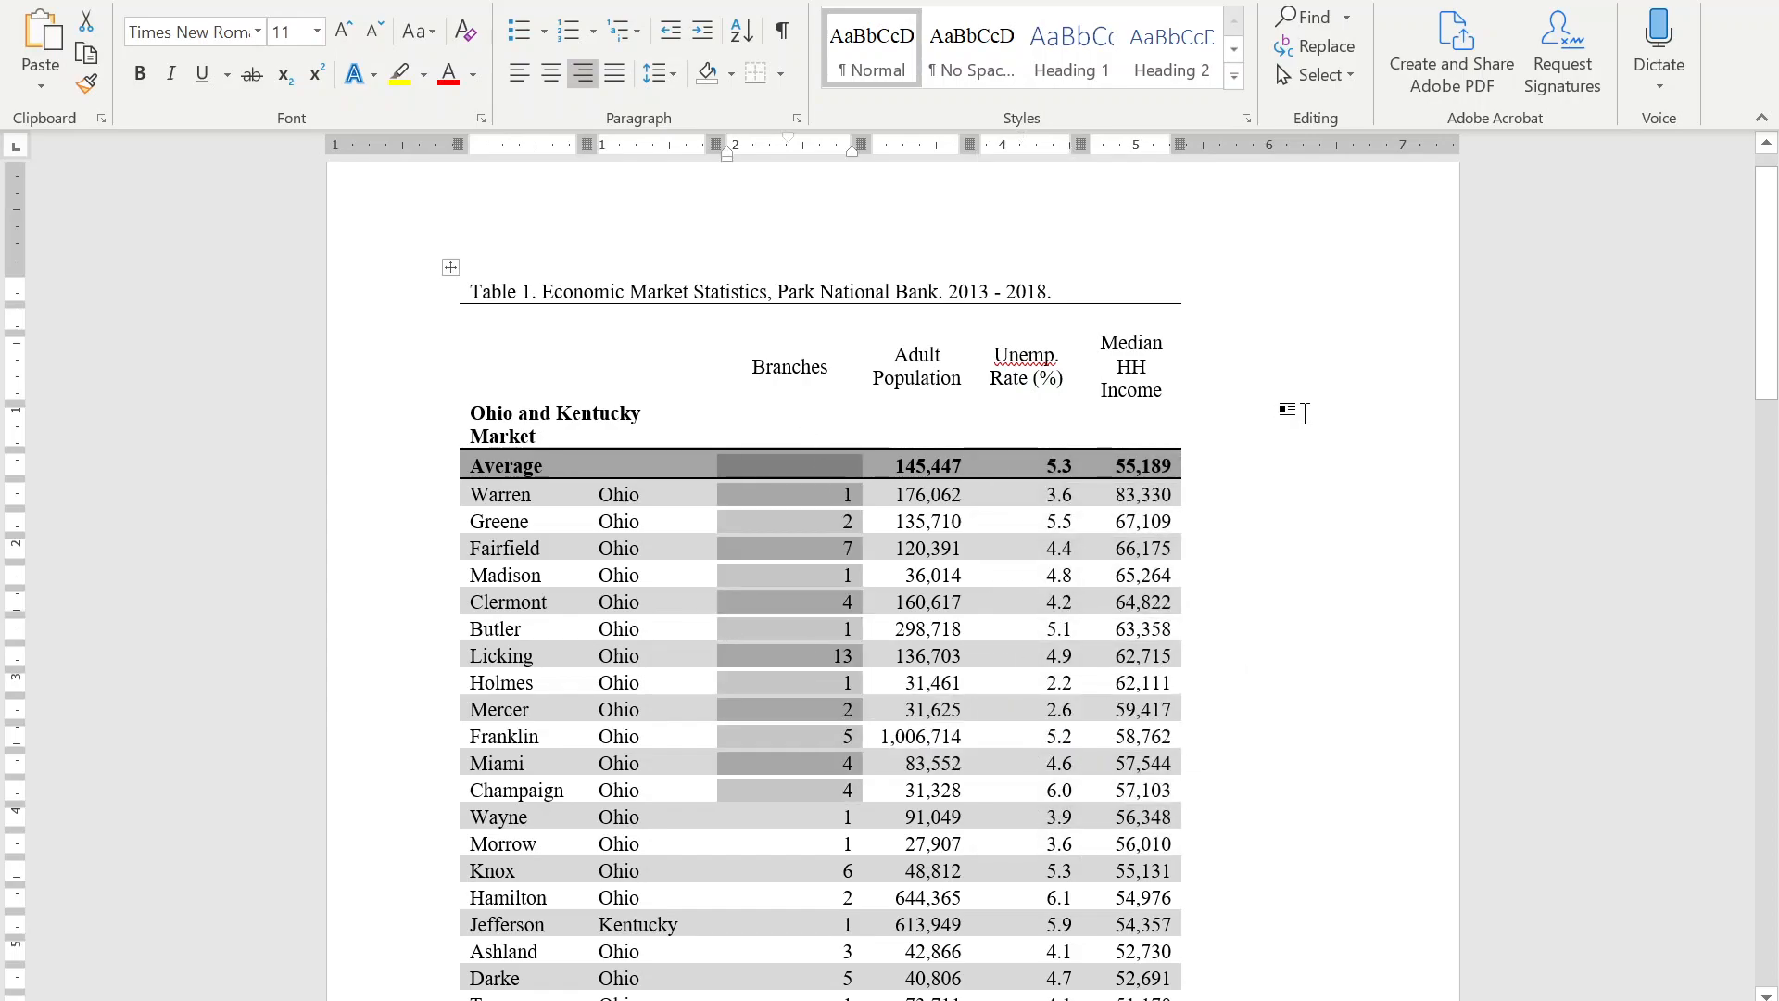
pyautogui.moveTo(1000, 352); pyautogui.dragTo(1159, 844)
pyautogui.click(1184, 493)
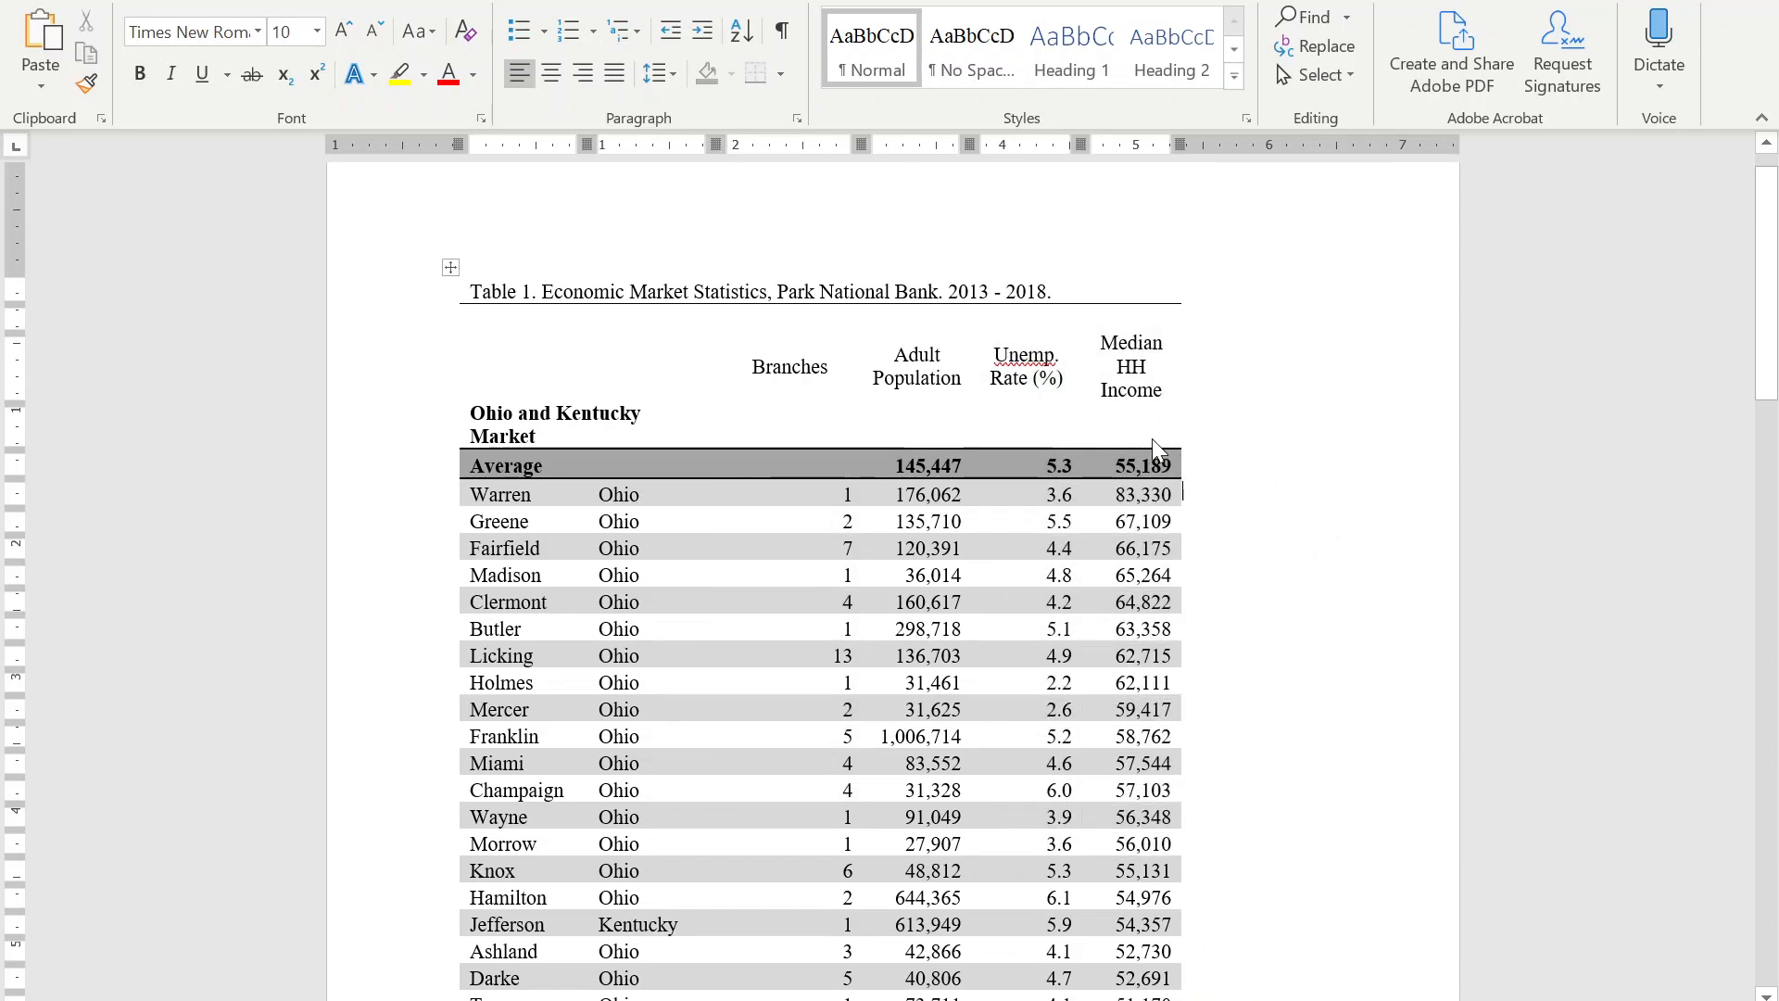
pyautogui.hotkey('ctrl', 'z')
# Switch back to Excel and reduce the height of blank row 39 above the Carolinas Market section.
pyautogui.hotkey('alt', 'Tab')
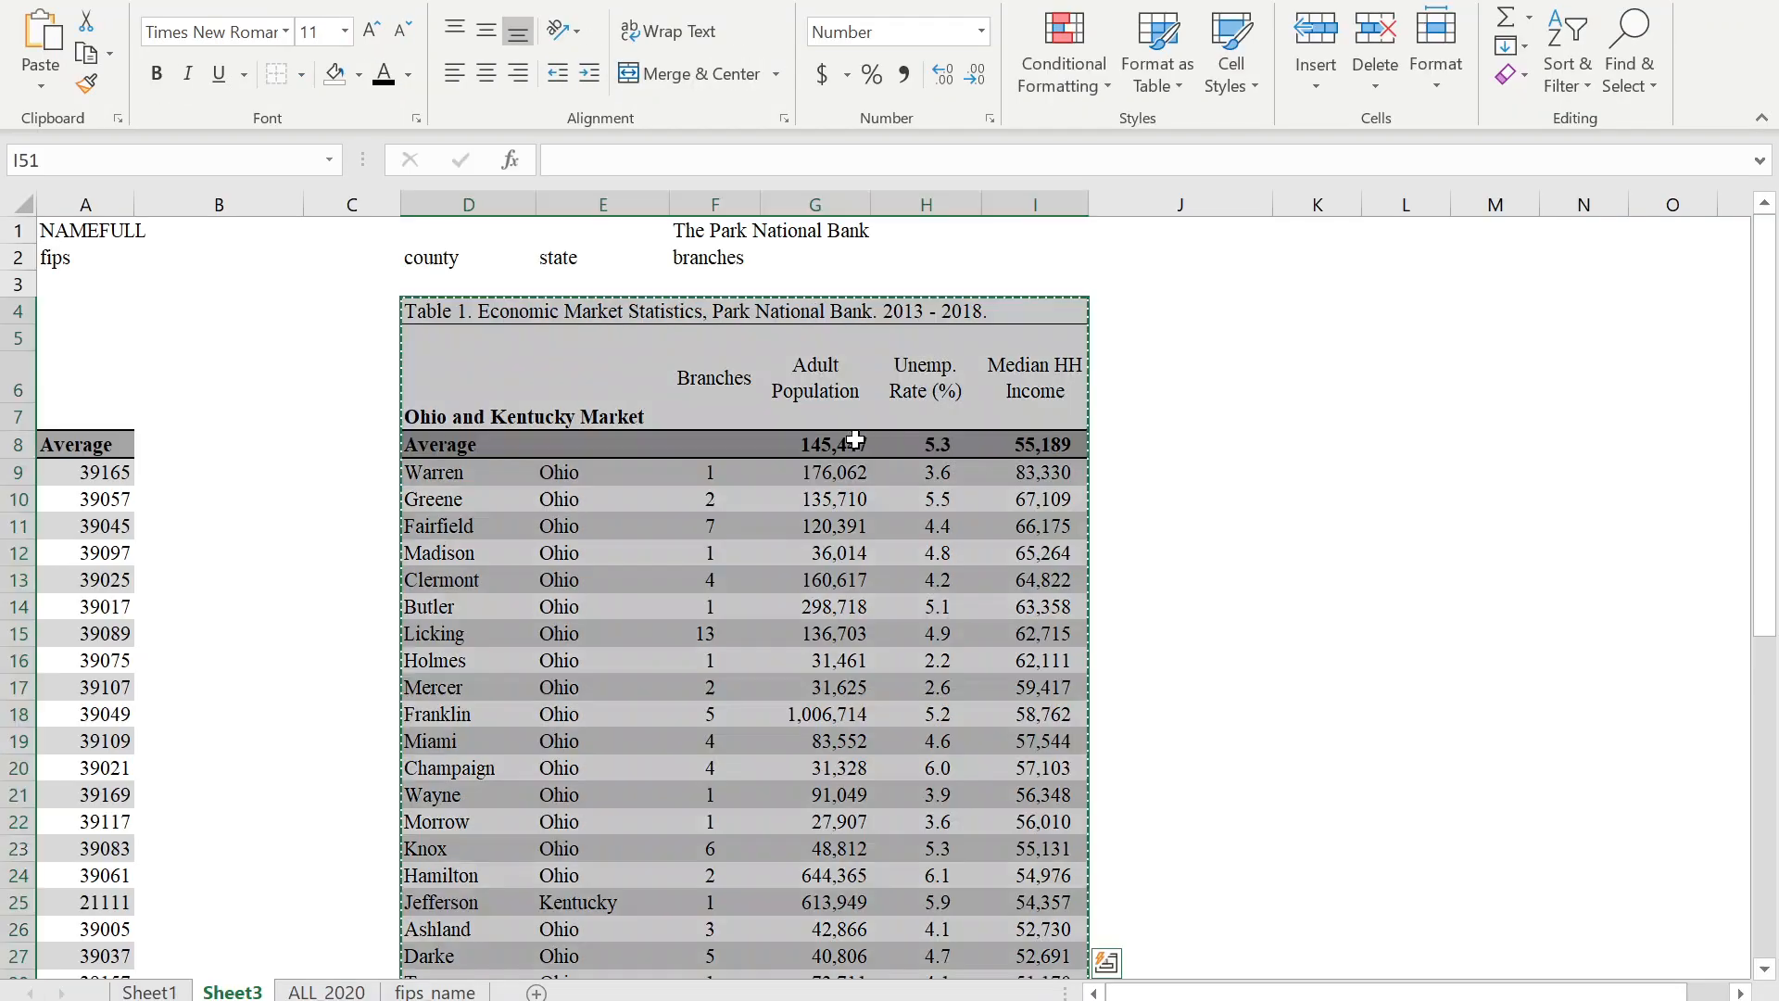
pyautogui.scroll(-14, 707, 561)
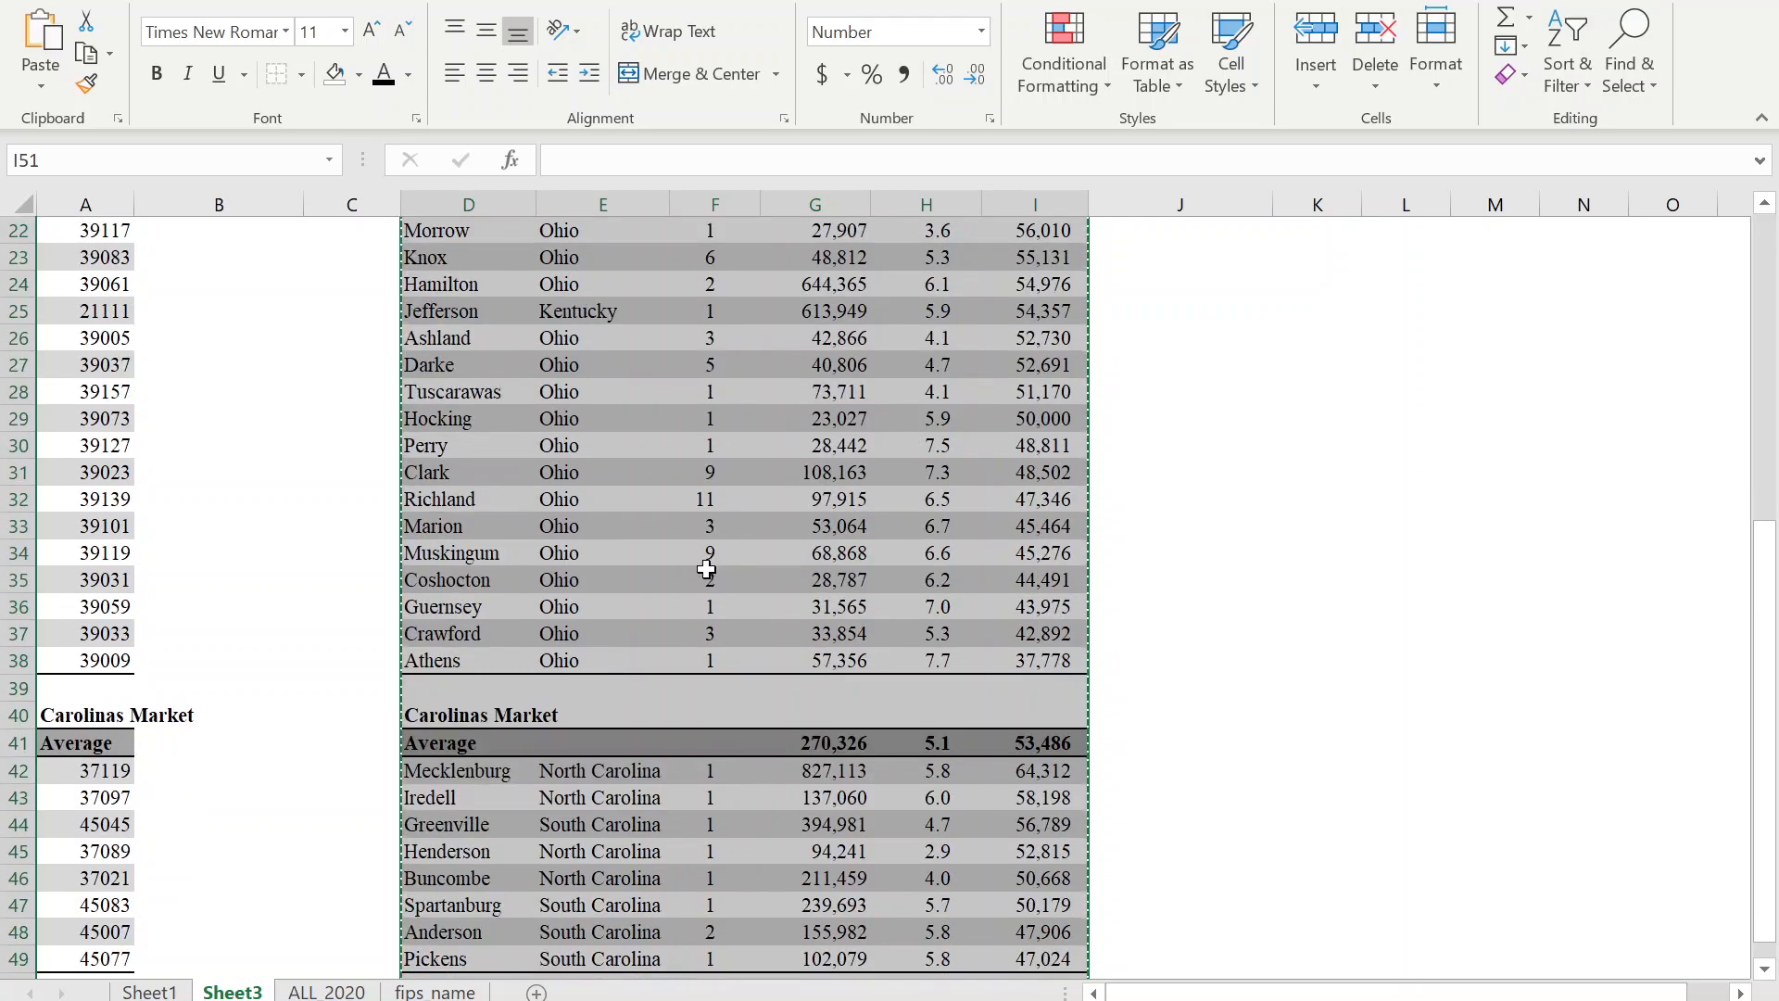
pyautogui.scroll(4, 707, 558)
pyautogui.scroll(1, 706, 557)
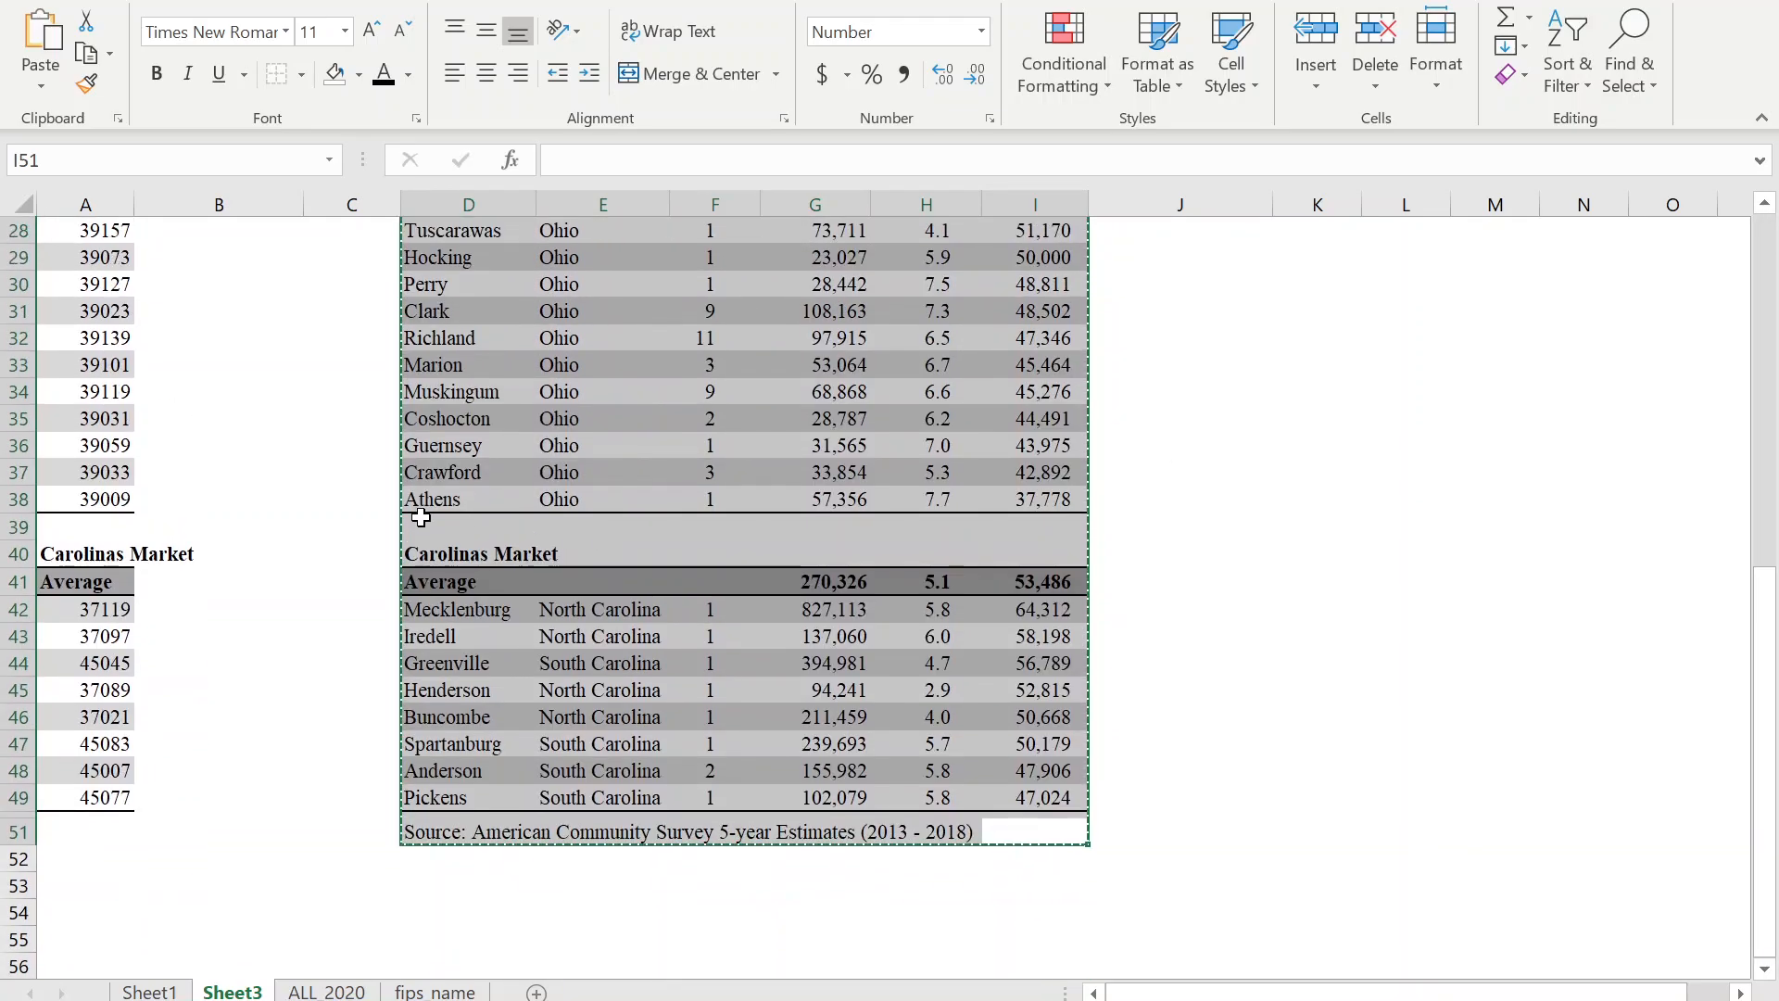
pyautogui.click(468, 526)
pyautogui.moveTo(17, 535); pyautogui.dragTo(18, 526)
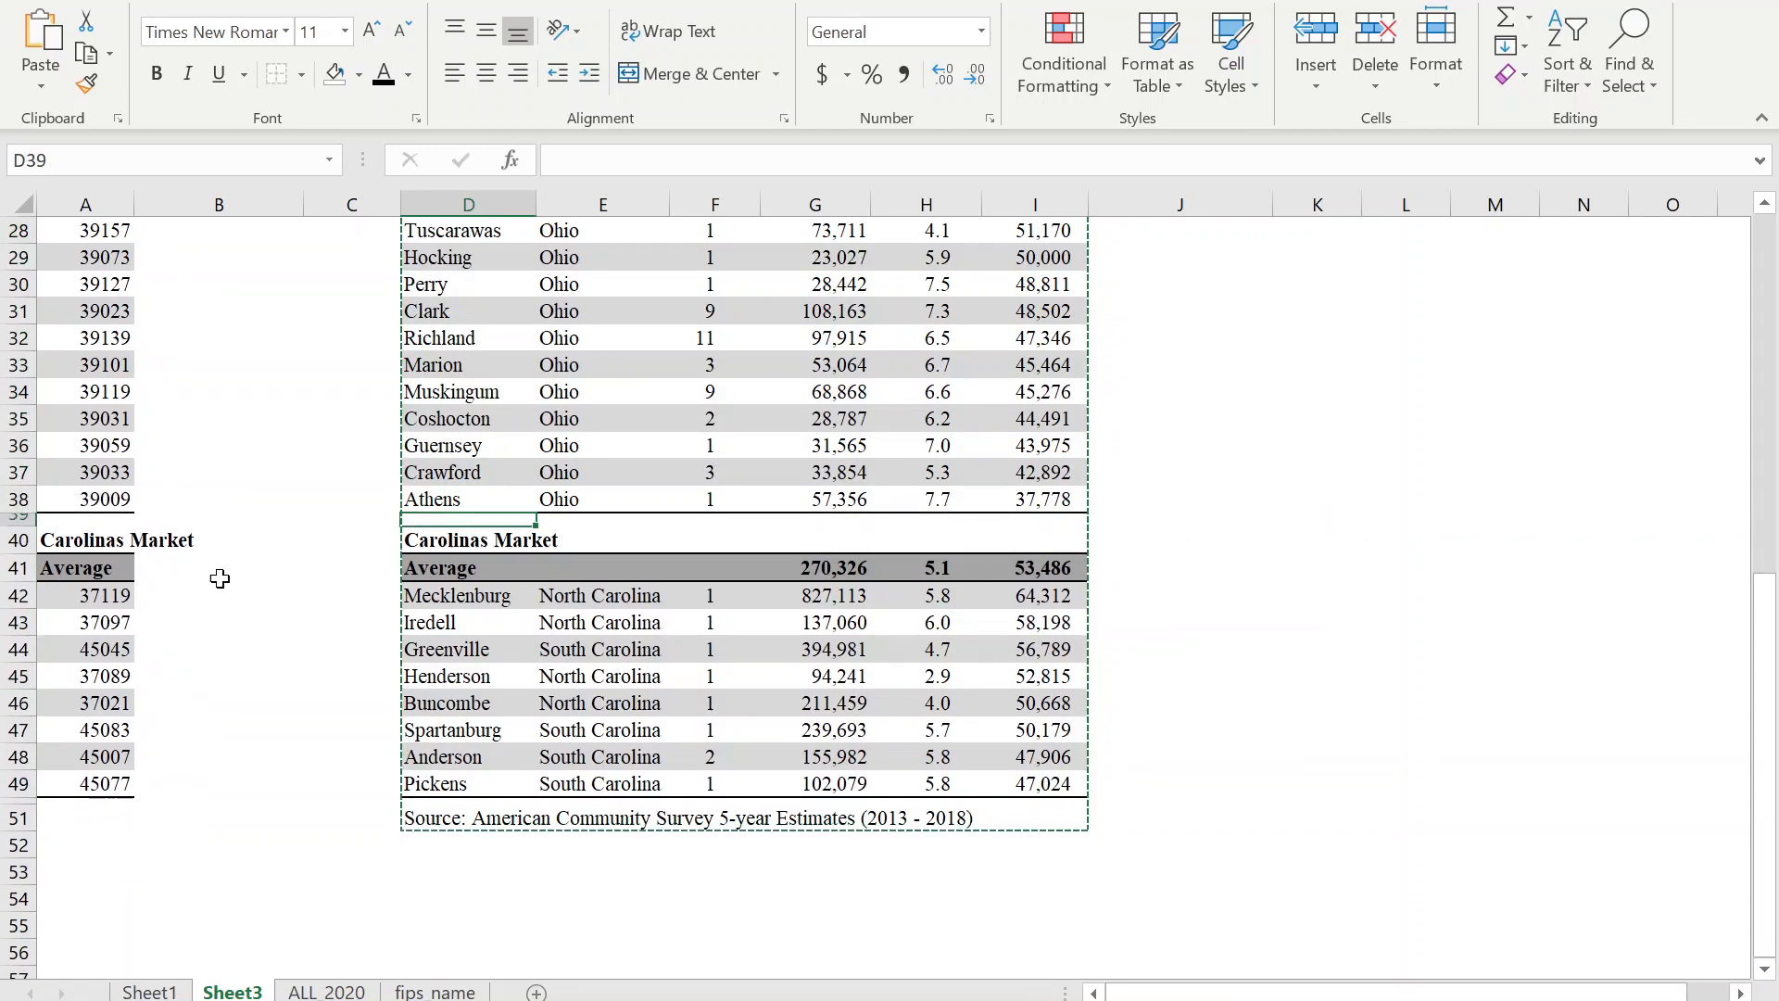
# Copy D4:I51 into the Word document as a picture and centre it on the page.
pyautogui.click(1035, 817)
pyautogui.scroll(8, 444, 283)
pyautogui.click(414, 229)
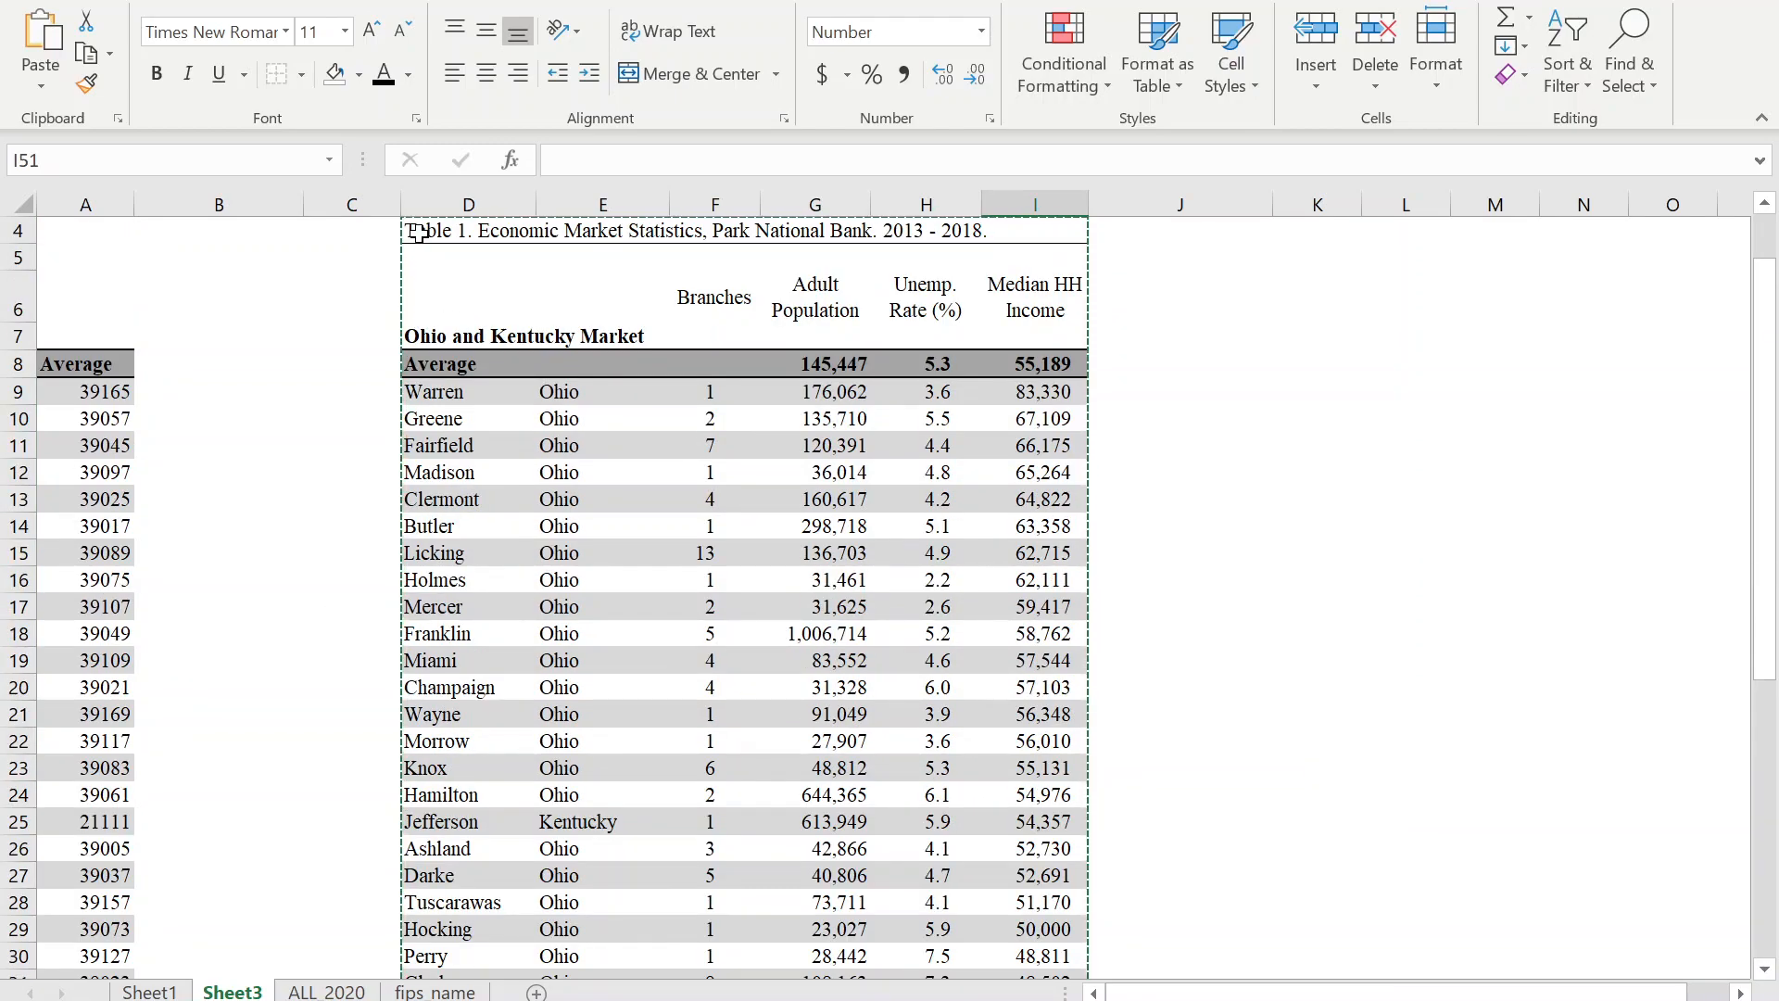
pyautogui.hotkey('ctrl', 'v')
pyautogui.hotkey('alt', 'Tab')
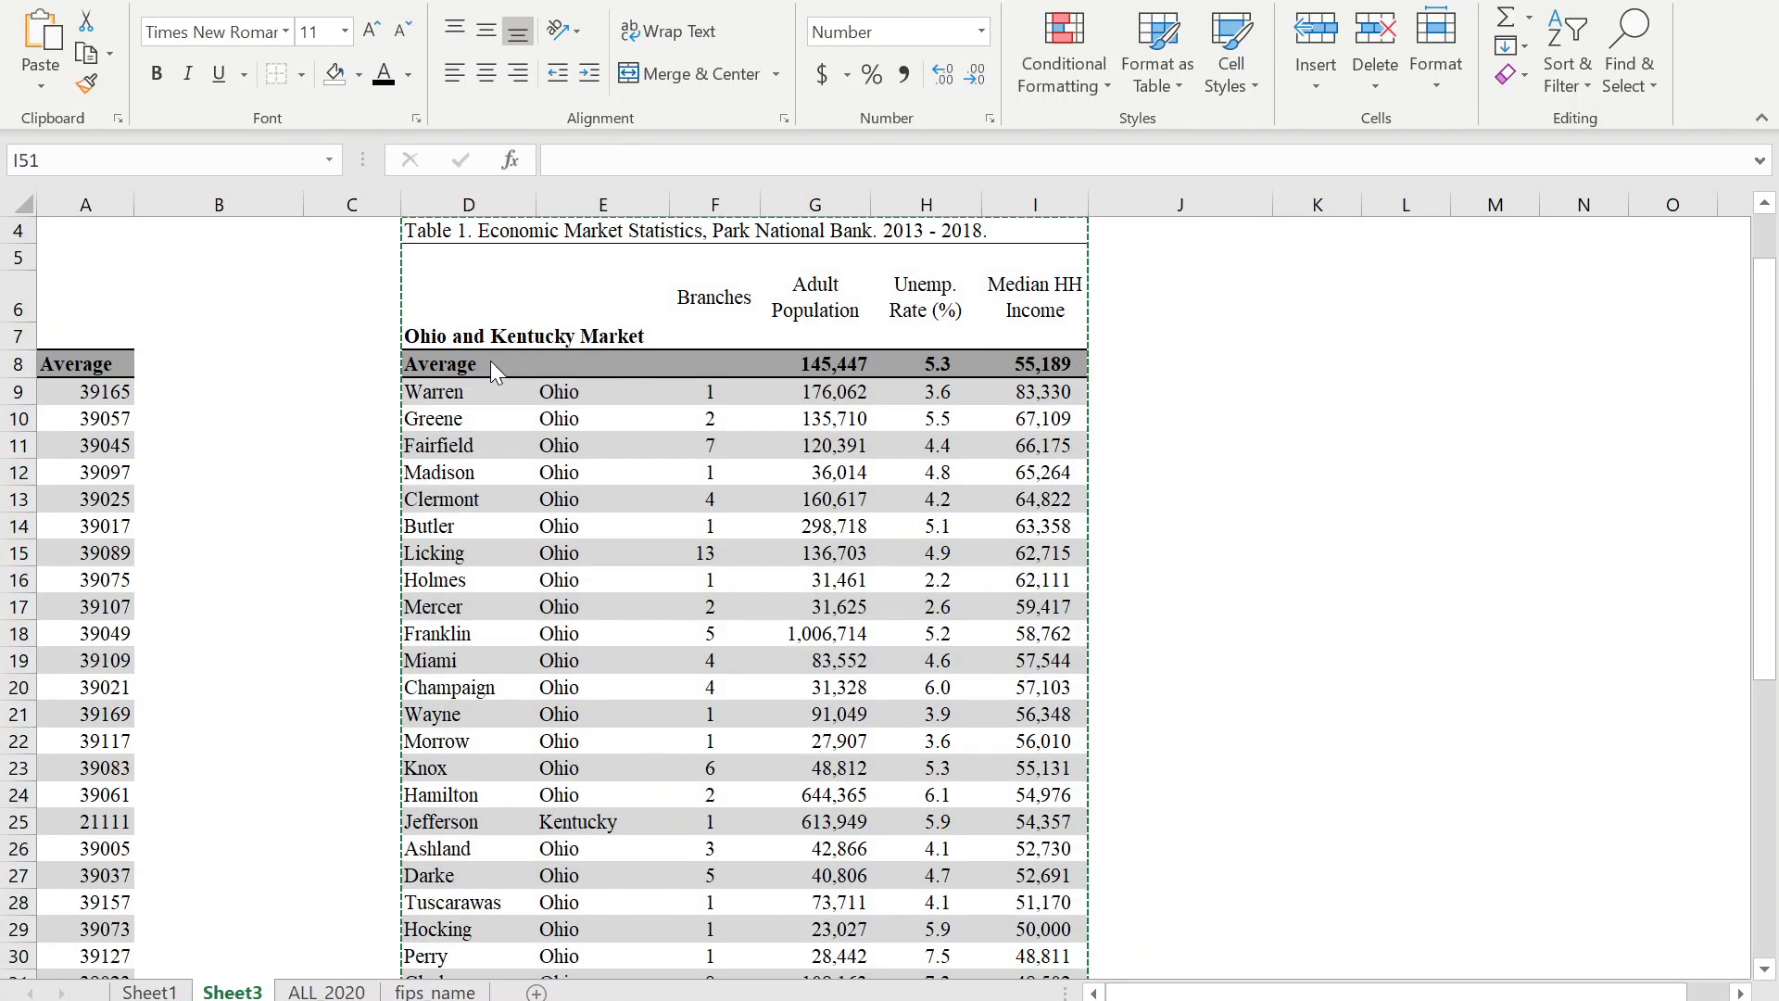
pyautogui.click(37, 94)
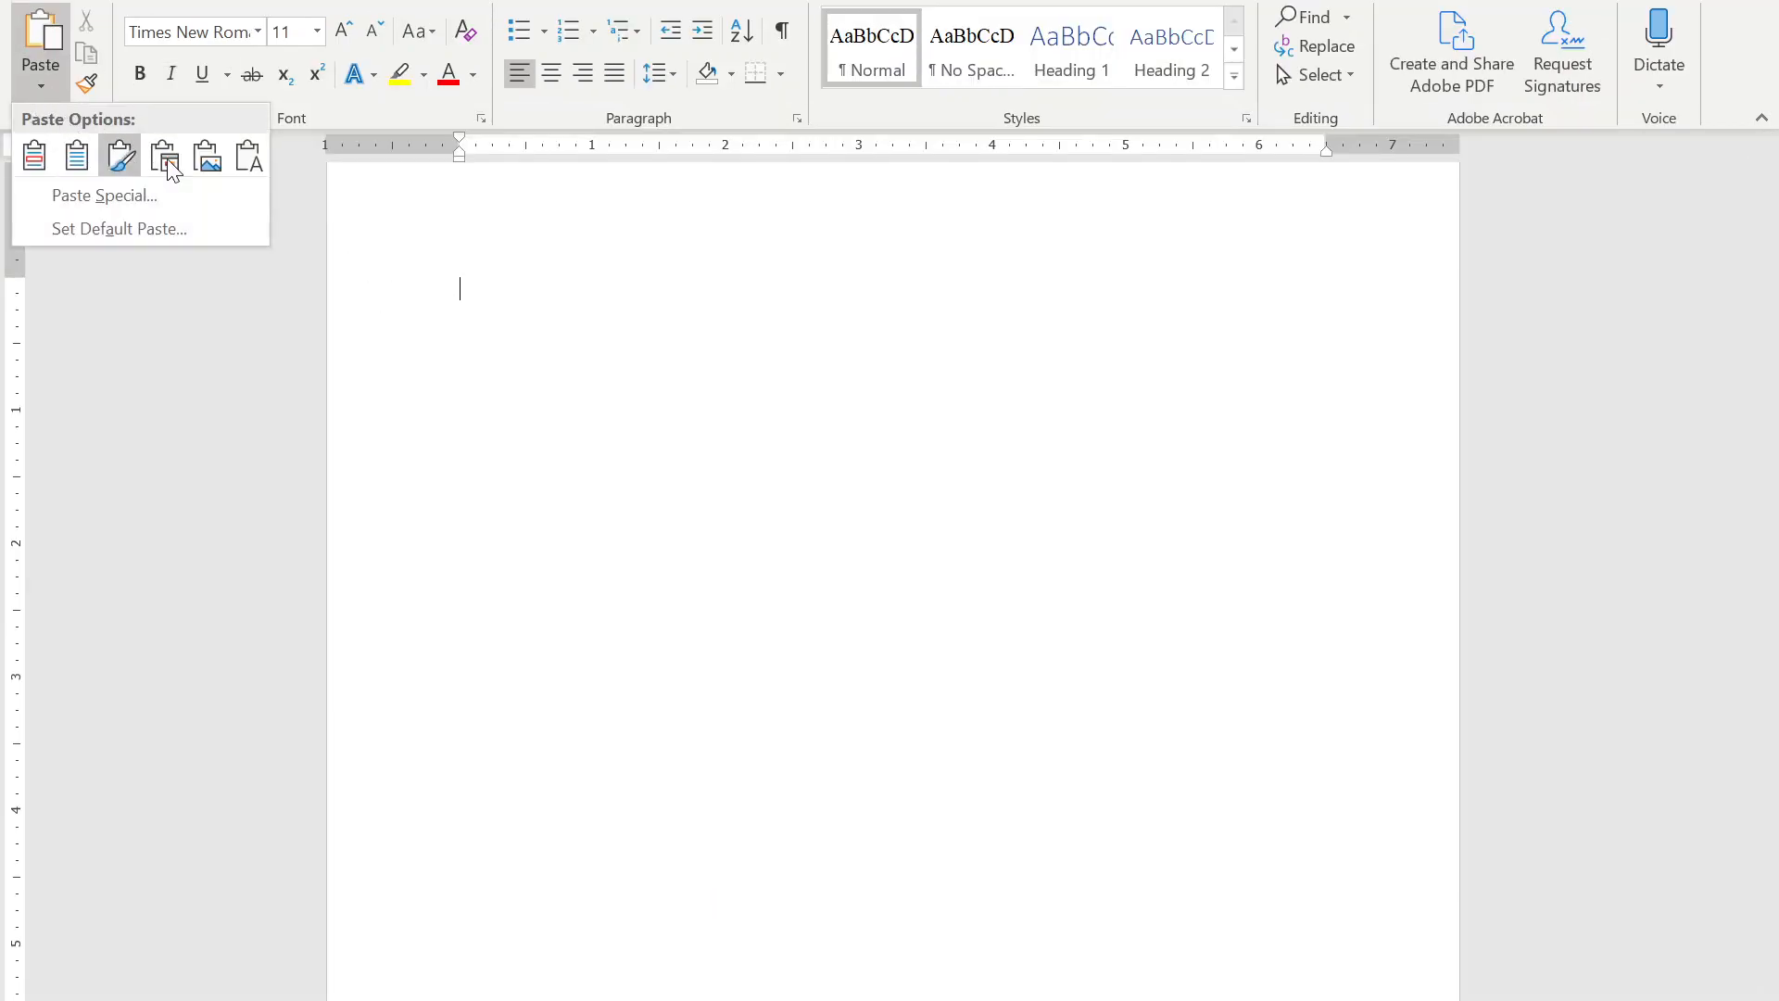
pyautogui.click(208, 163)
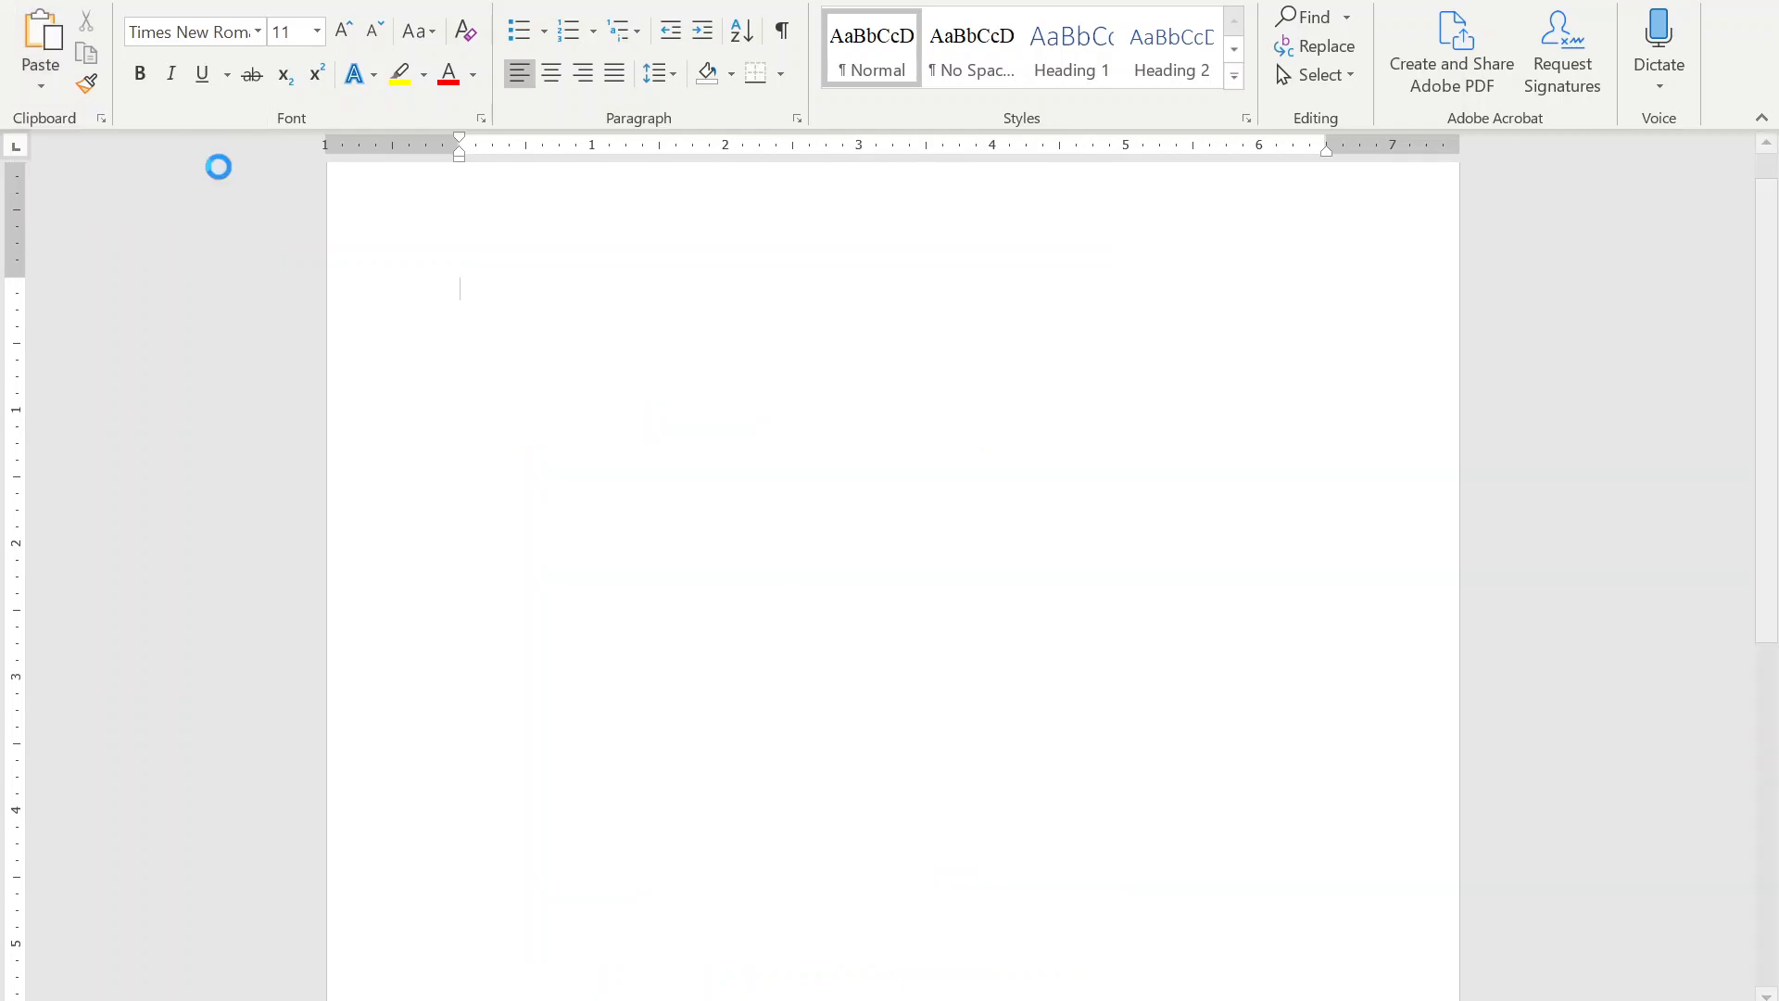
pyautogui.click(776, 468)
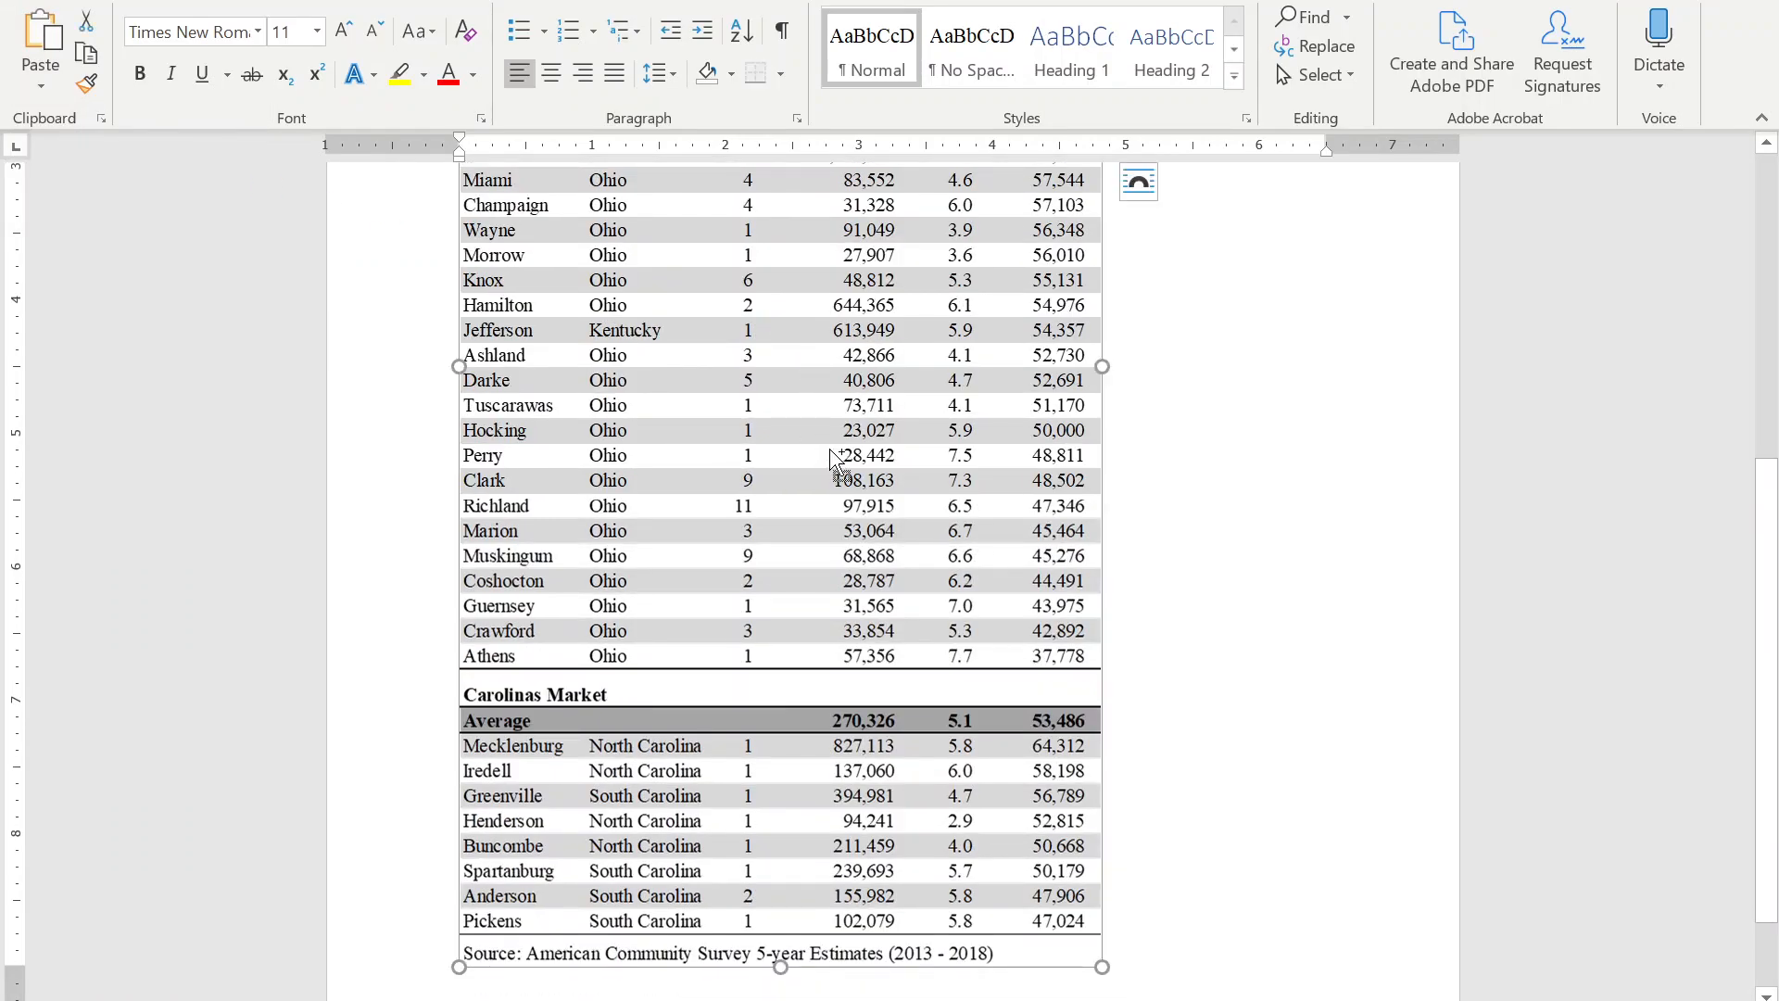
pyautogui.hotkey('ctrl', 'e')
# Review the table picture on the page from its title and column headings down to the source line.
pyautogui.scroll(6, 1010, 471)
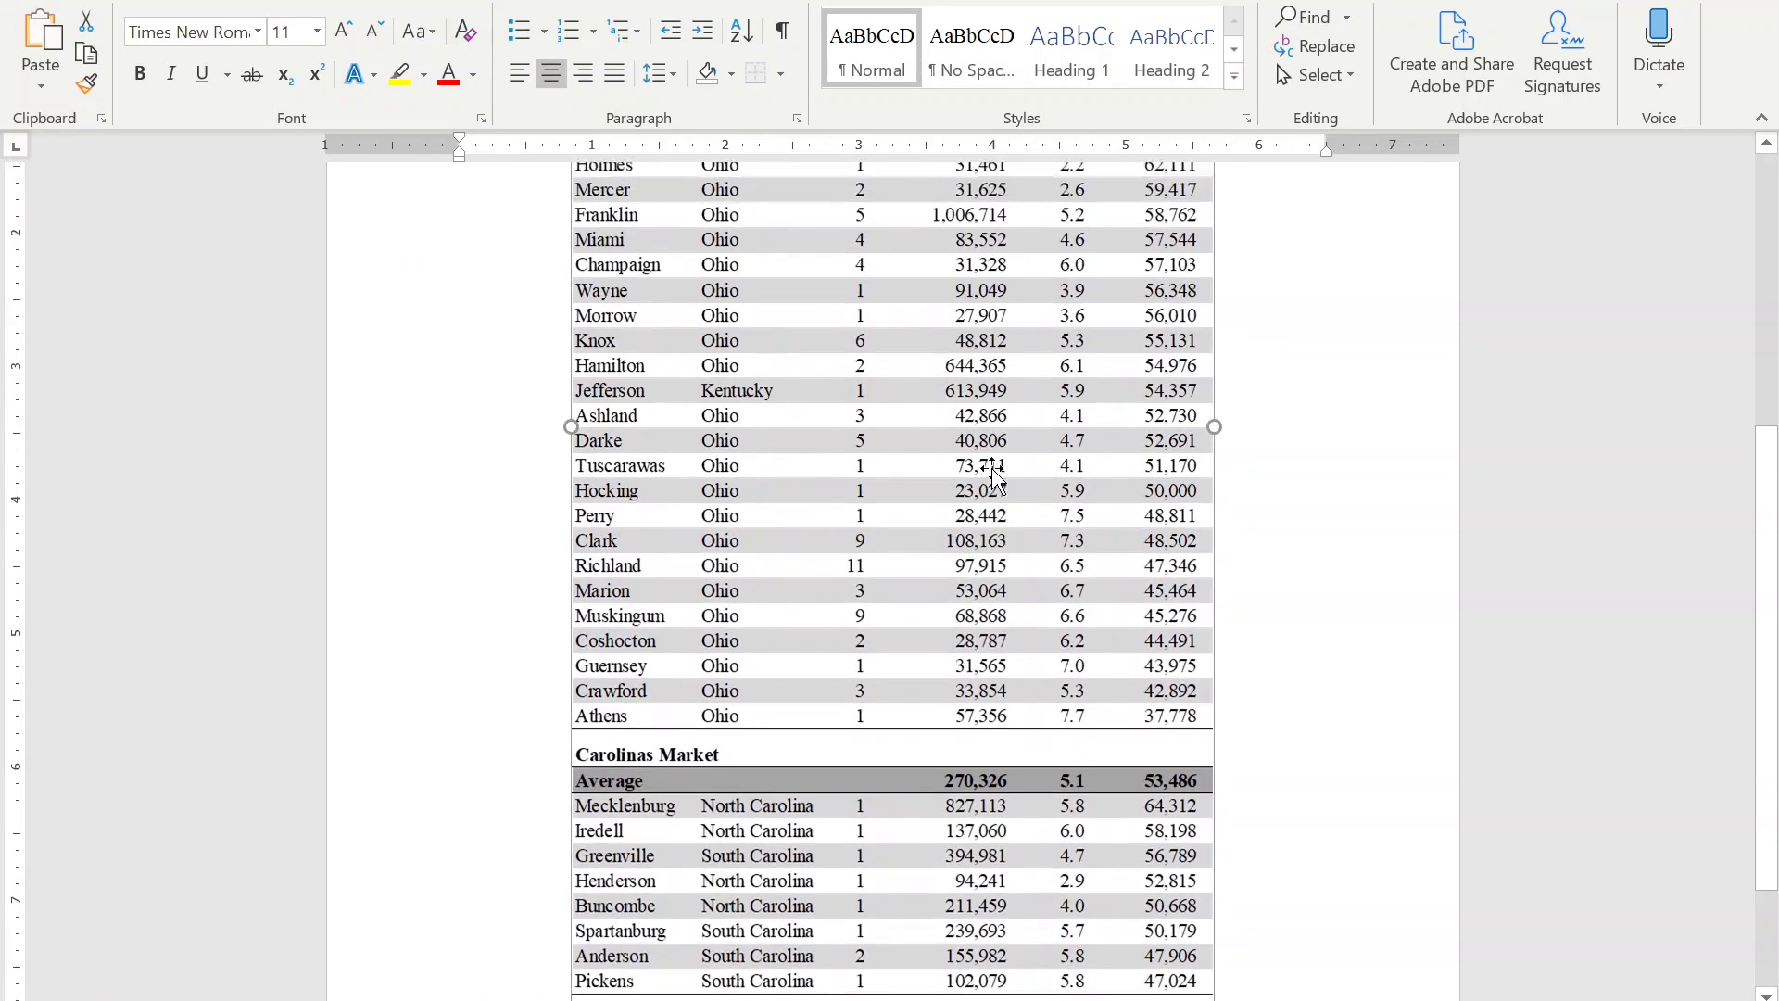
pyautogui.scroll(4, 1008, 471)
pyautogui.click(842, 278)
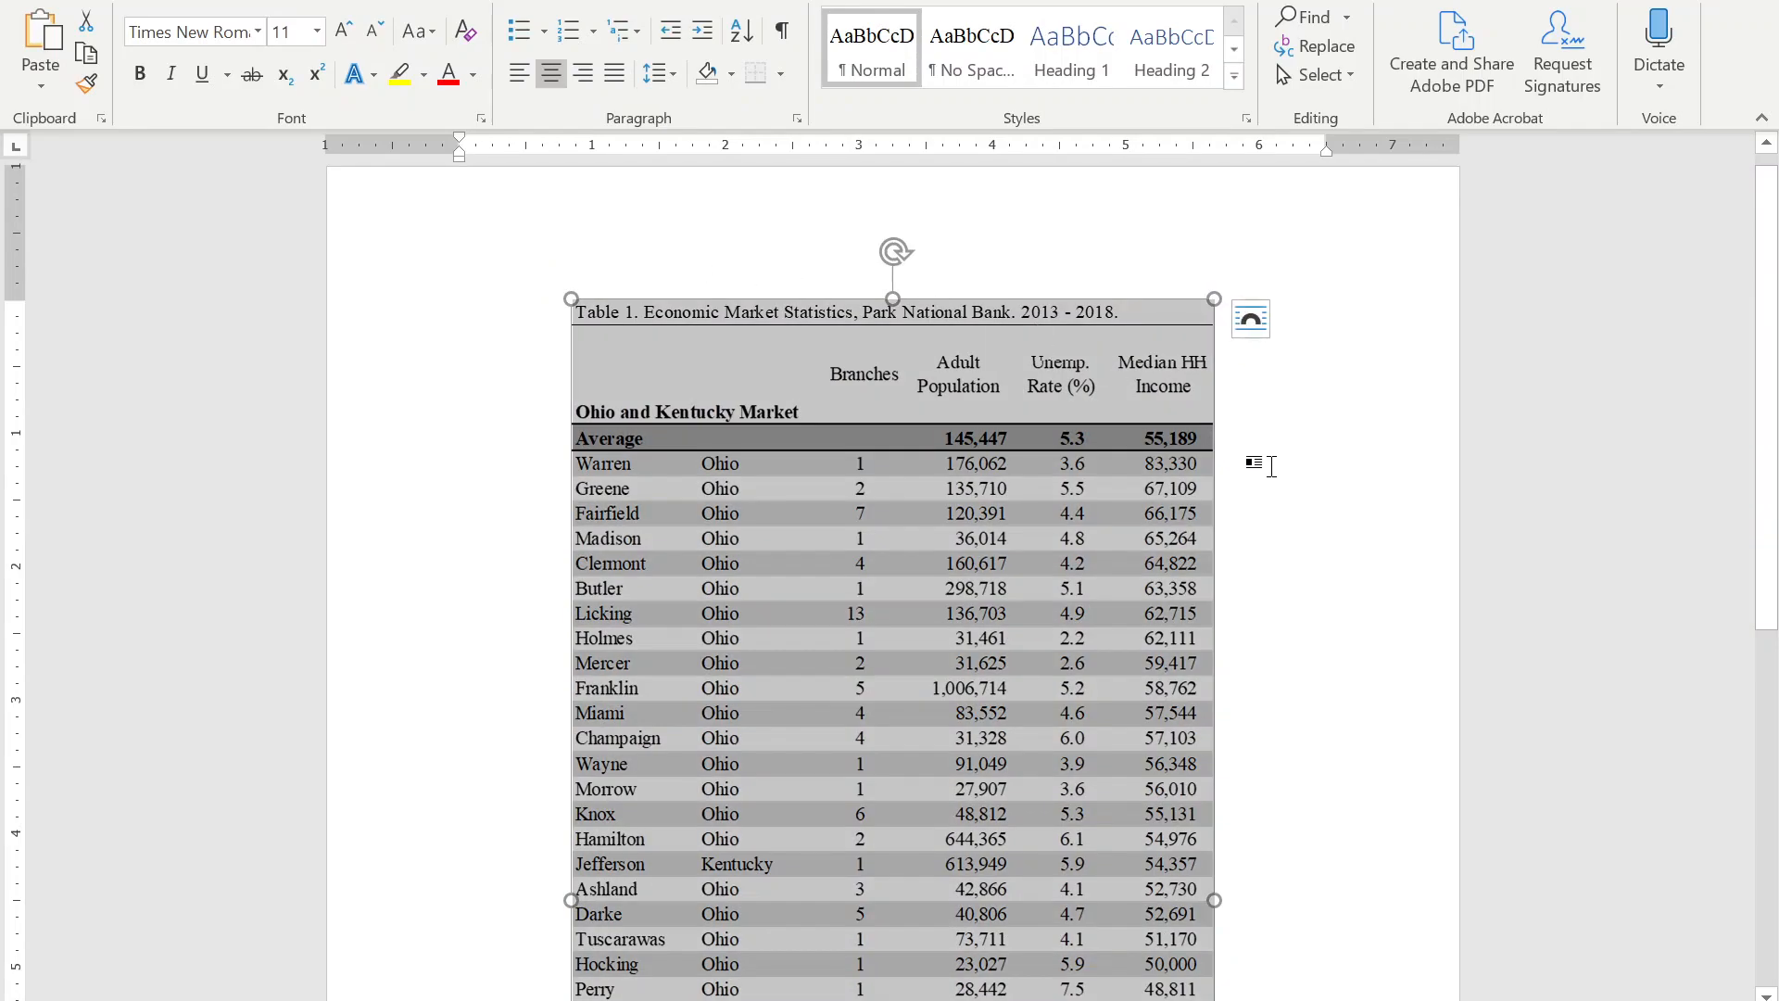
pyautogui.click(1326, 459)
pyautogui.scroll(-1, 1326, 460)
pyautogui.scroll(-2, 998, 545)
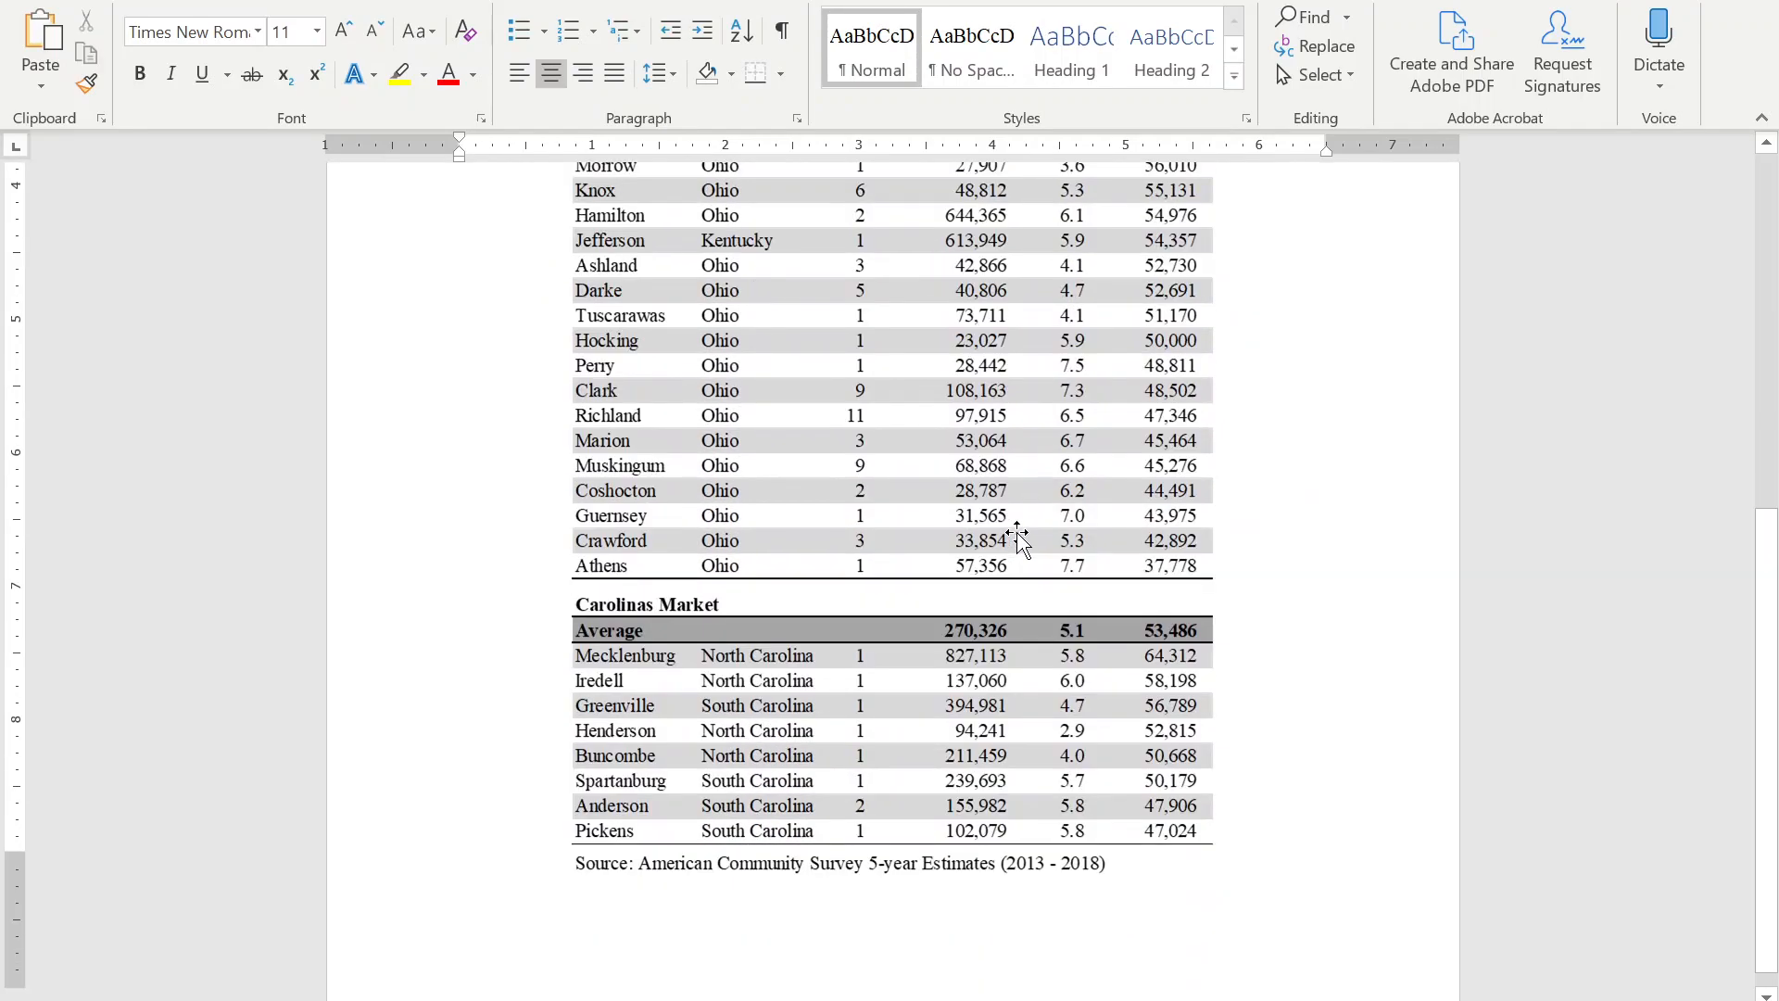
pyautogui.click(1105, 658)
pyautogui.scroll(11, 1331, 794)
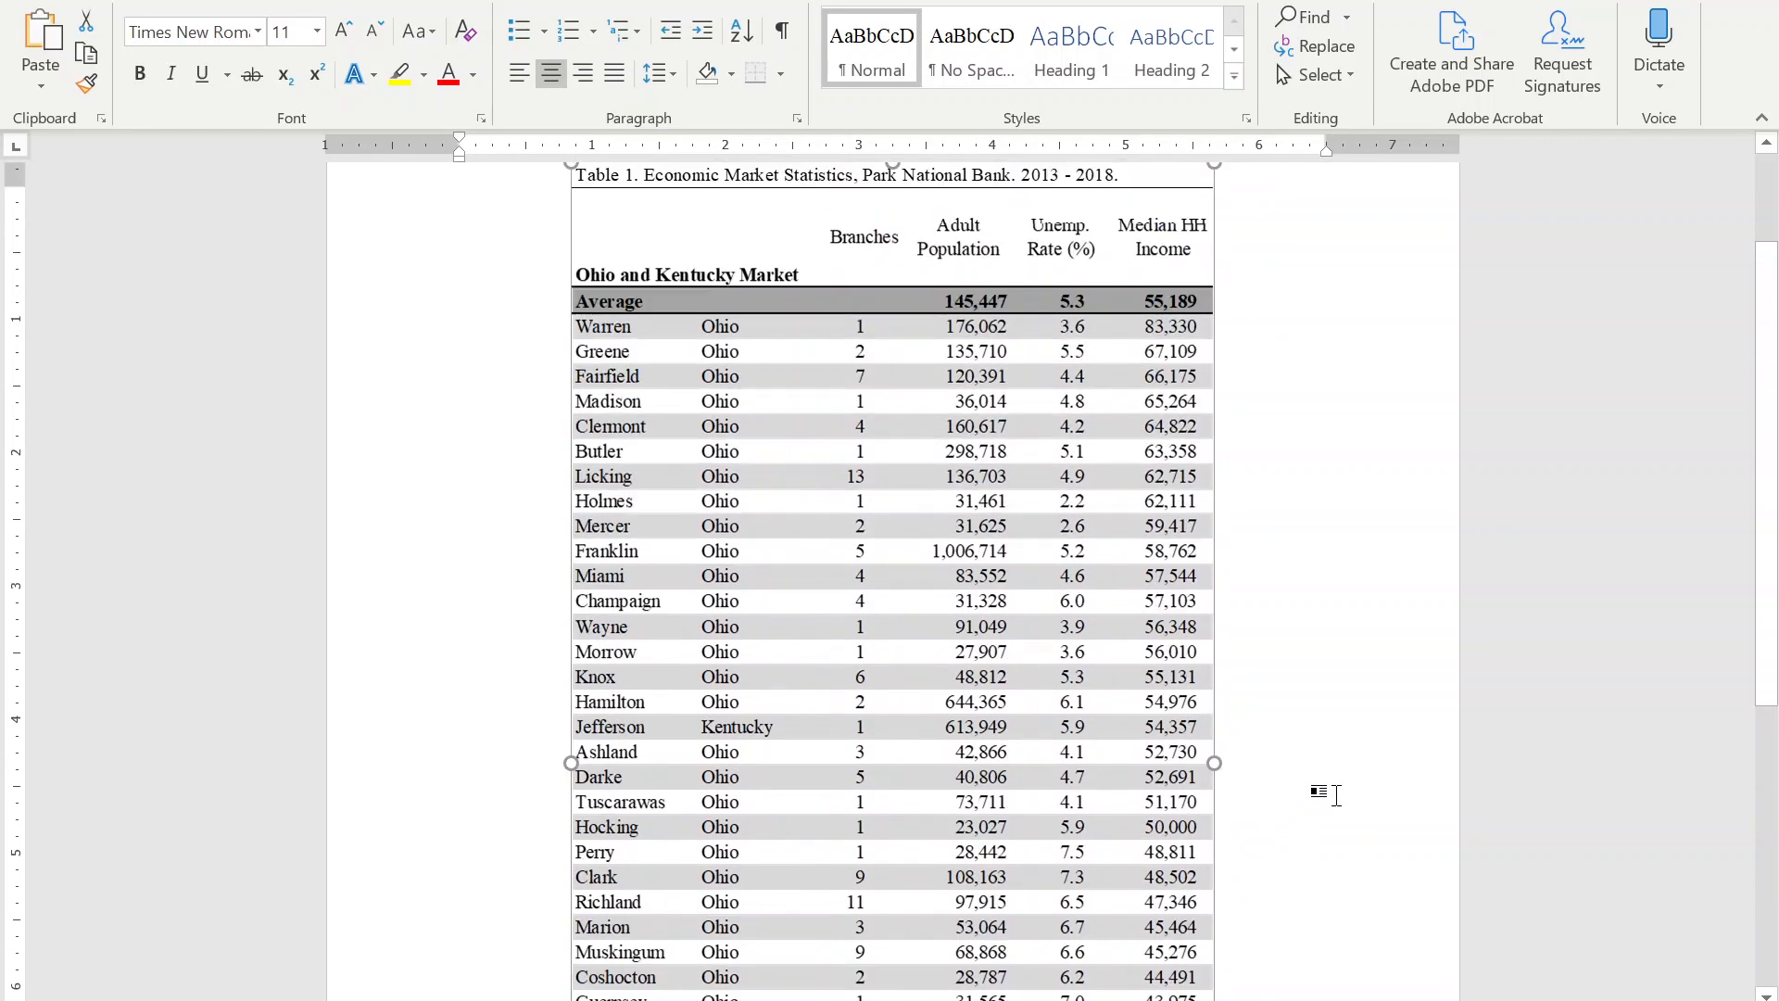
pyautogui.scroll(2, 1335, 794)
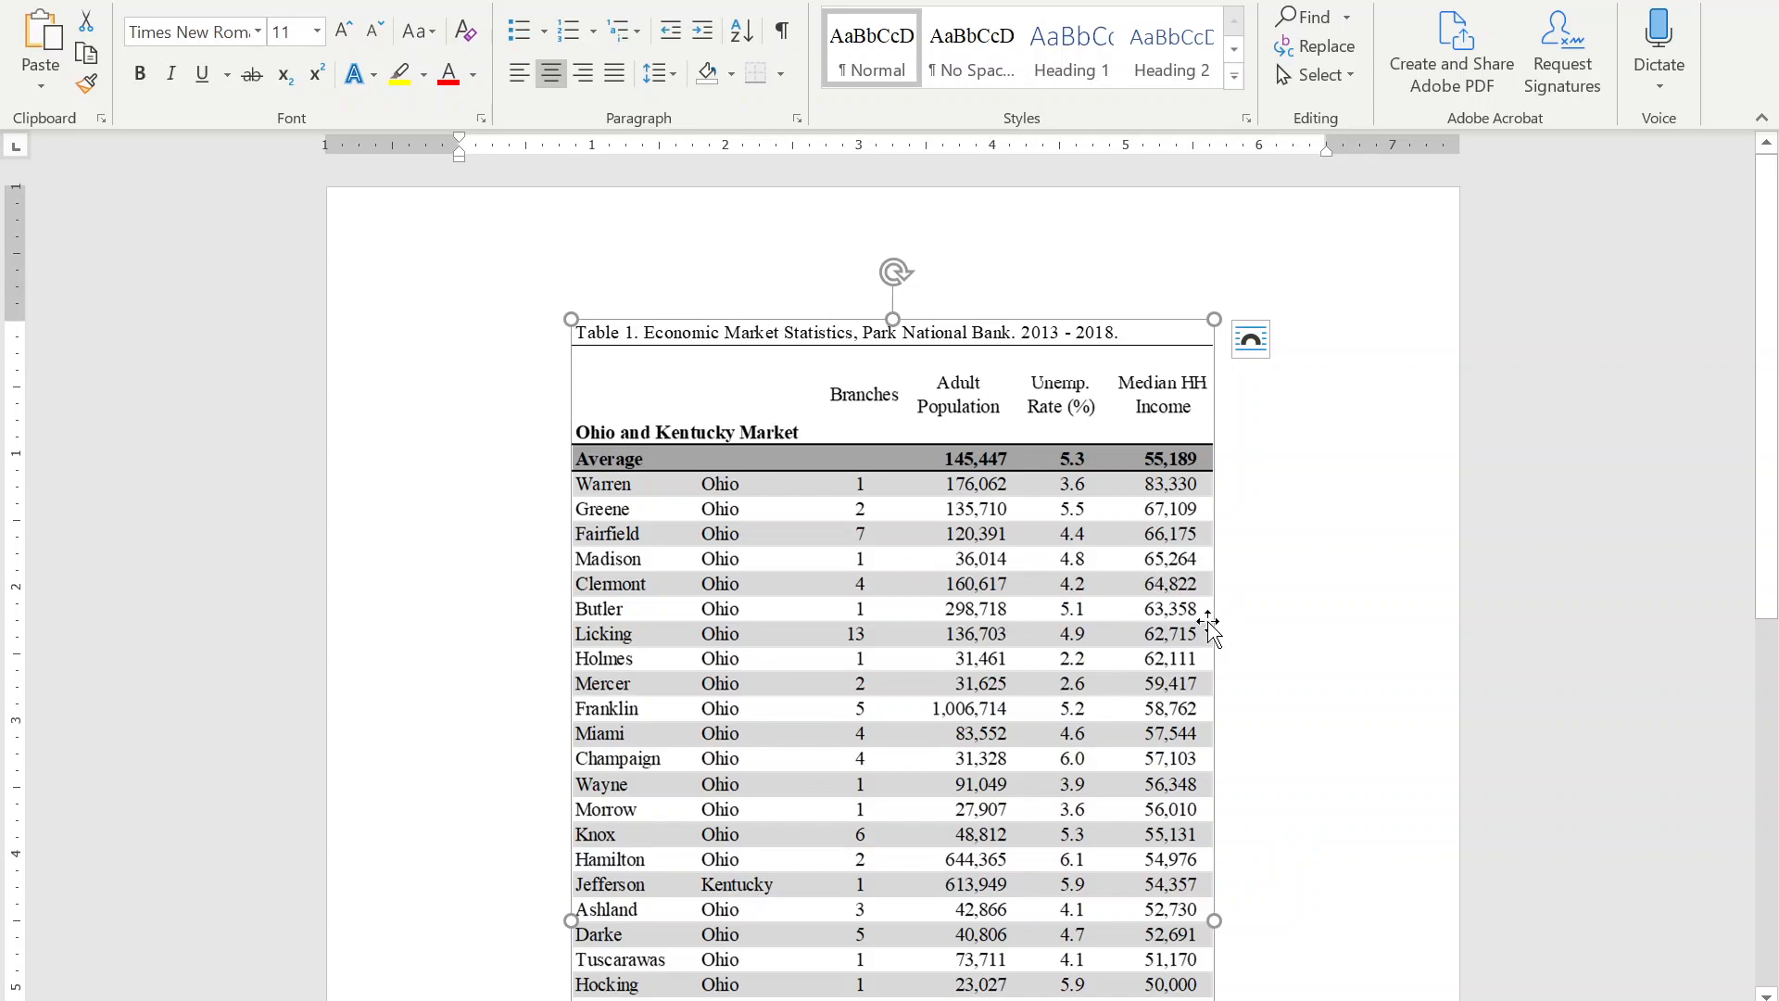
pyautogui.scroll(-5, 1008, 683)
pyautogui.scroll(-2, 997, 727)
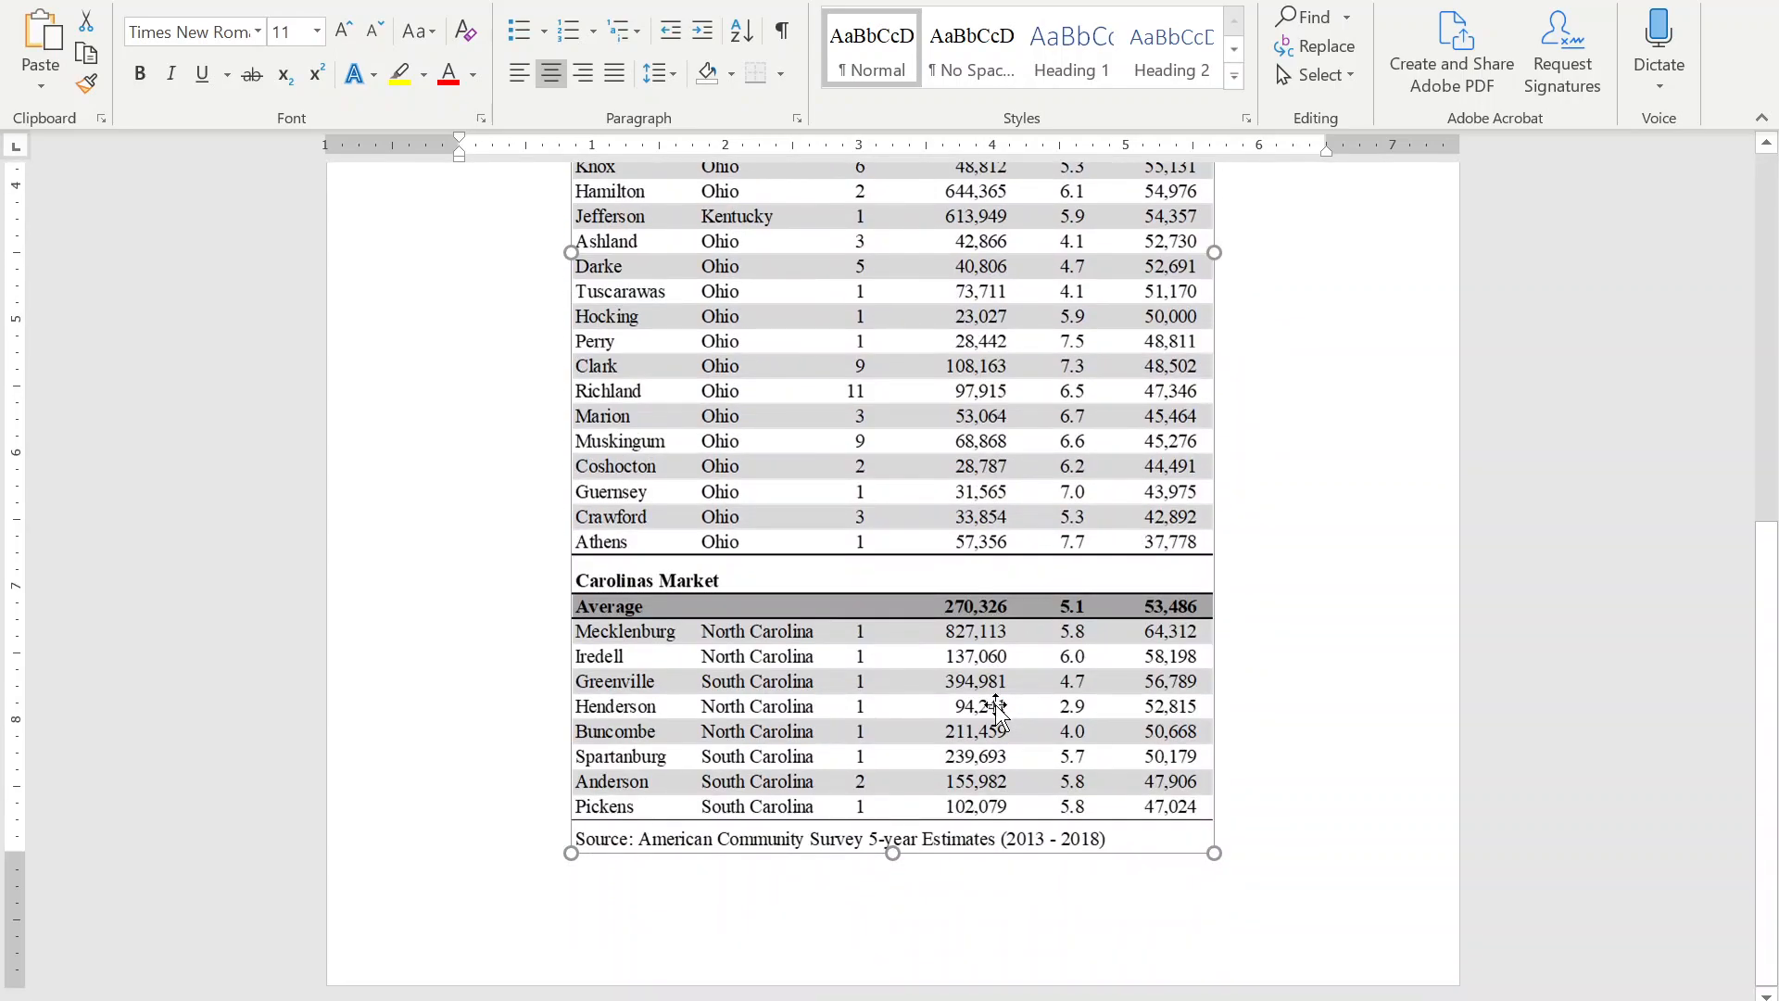
# Switch to Excel and enter the note "Ranked from highest to lowest median household (HH) income for each market." in D52.
pyautogui.hotkey('alt', 'Tab')
pyautogui.scroll(-2, 615, 828)
pyautogui.scroll(-9, 614, 827)
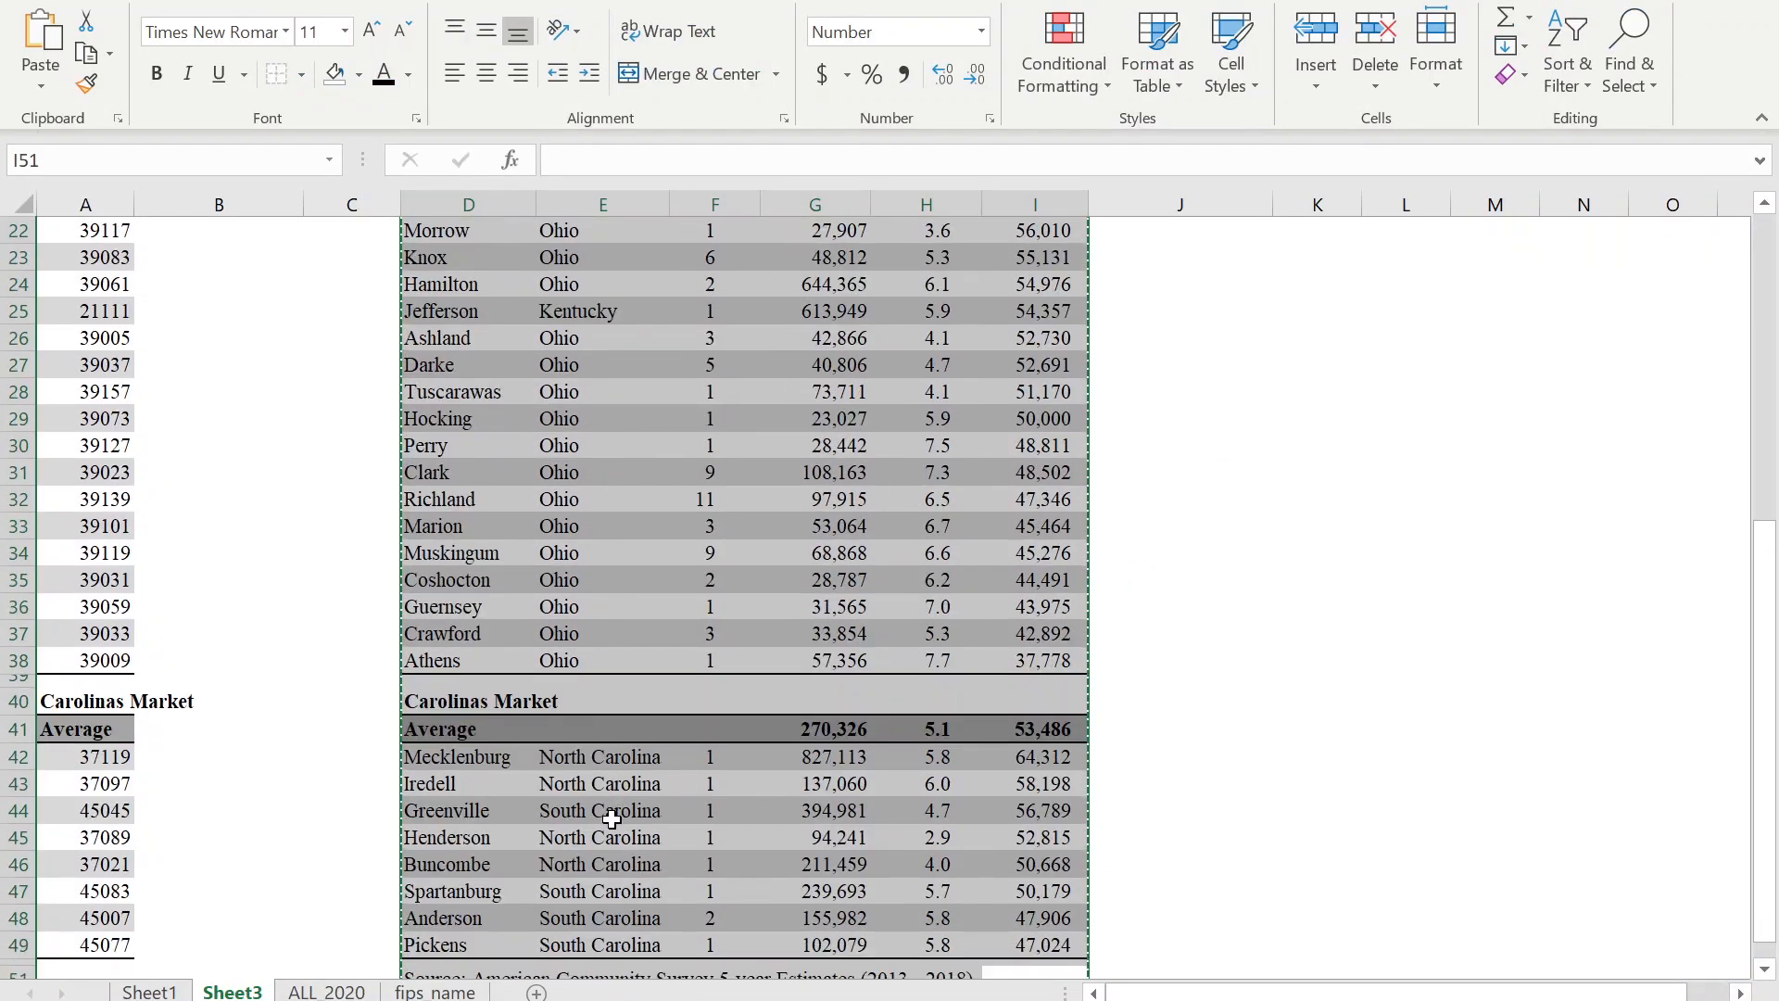
pyautogui.click(447, 604)
pyautogui.write('Ranked from highest to lowest median ho')
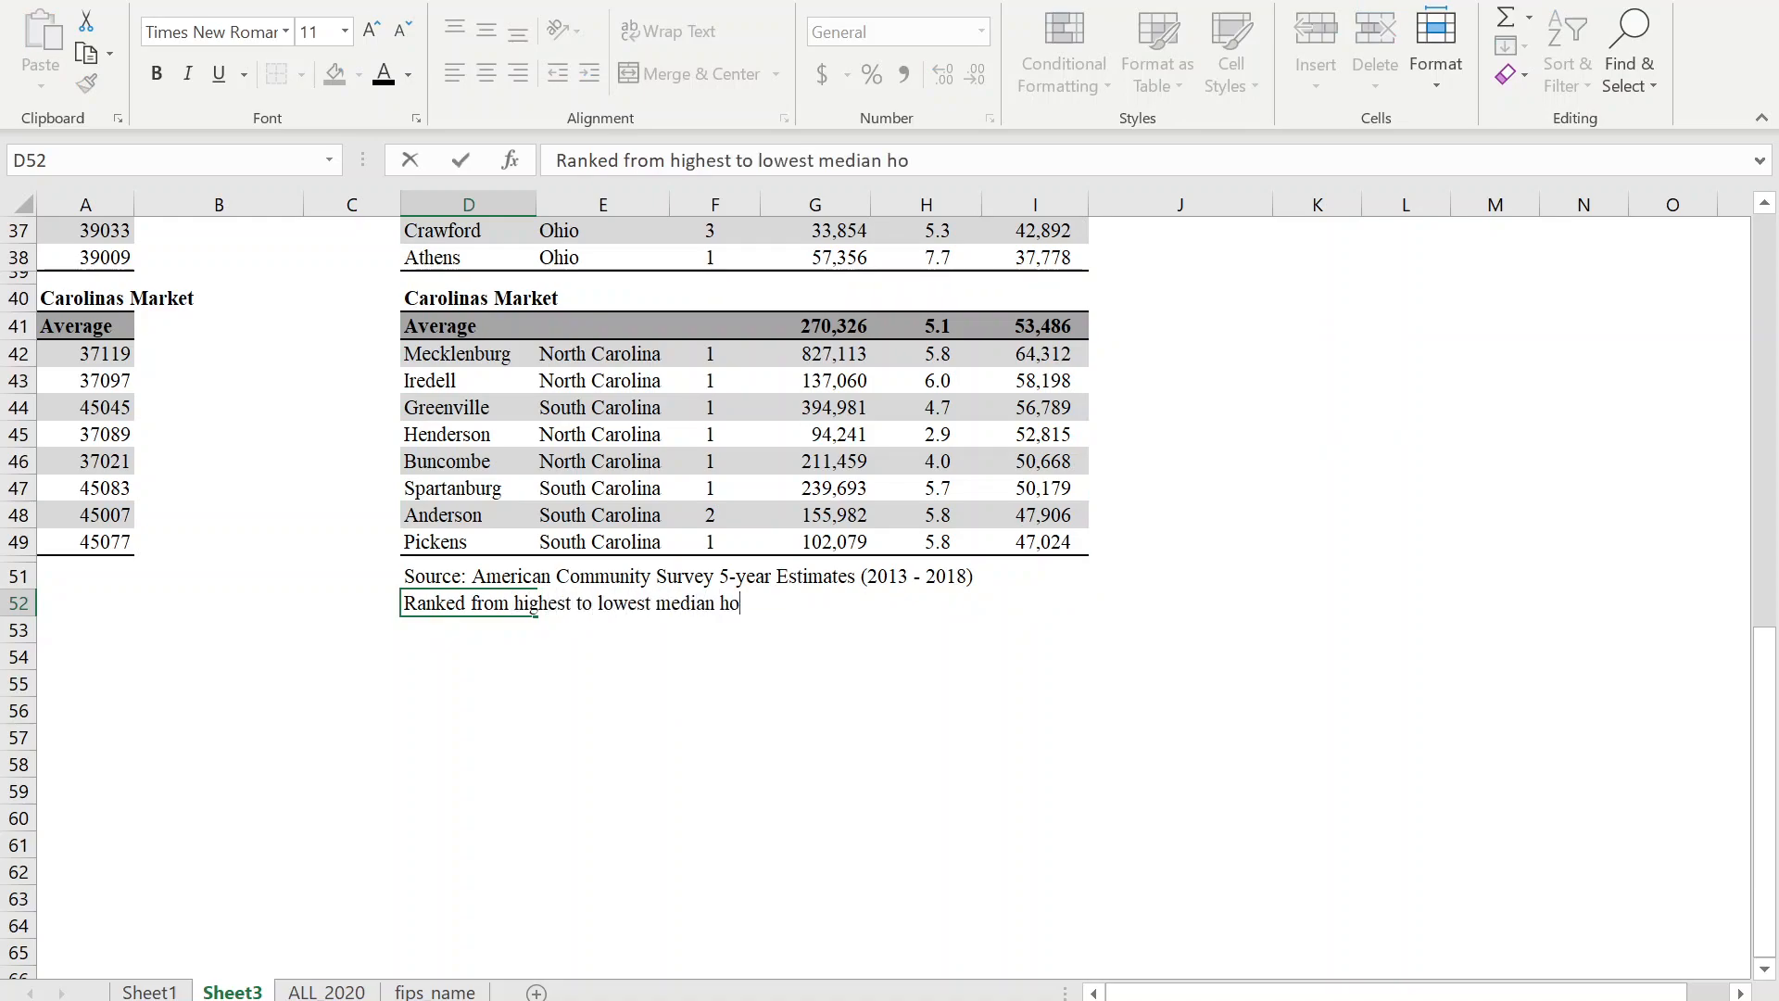
pyautogui.write('HH) income')
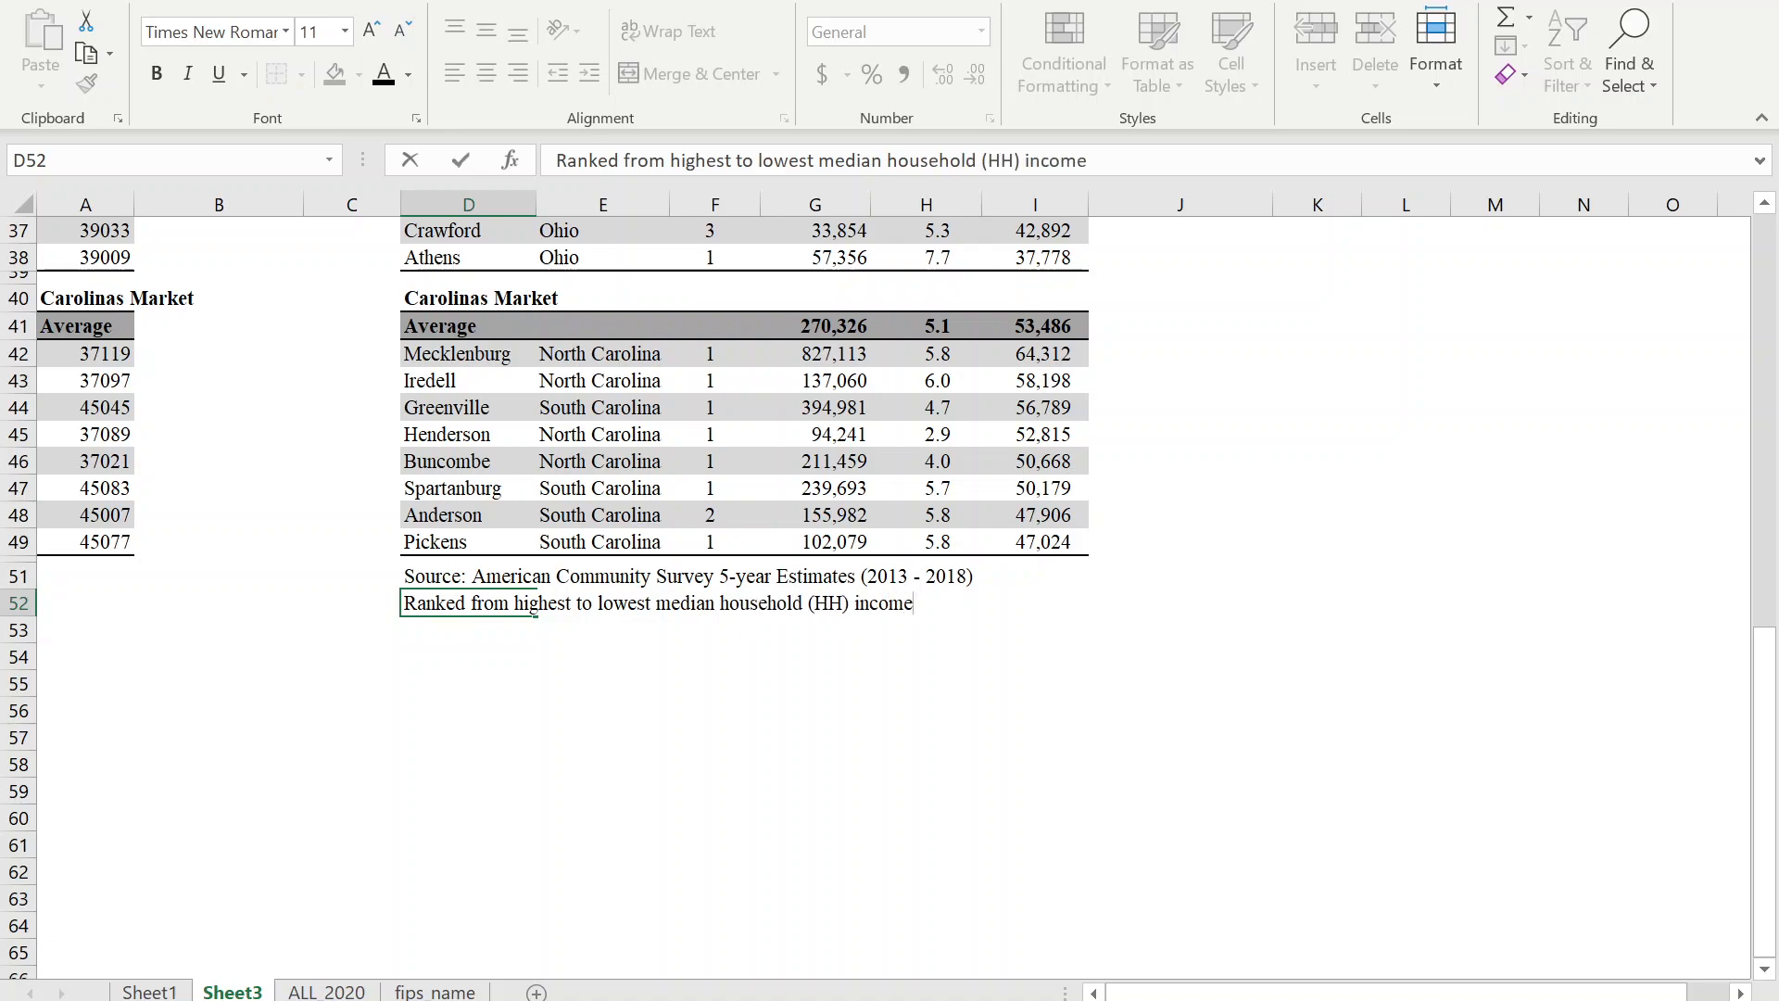
pyautogui.write(' for each market.')
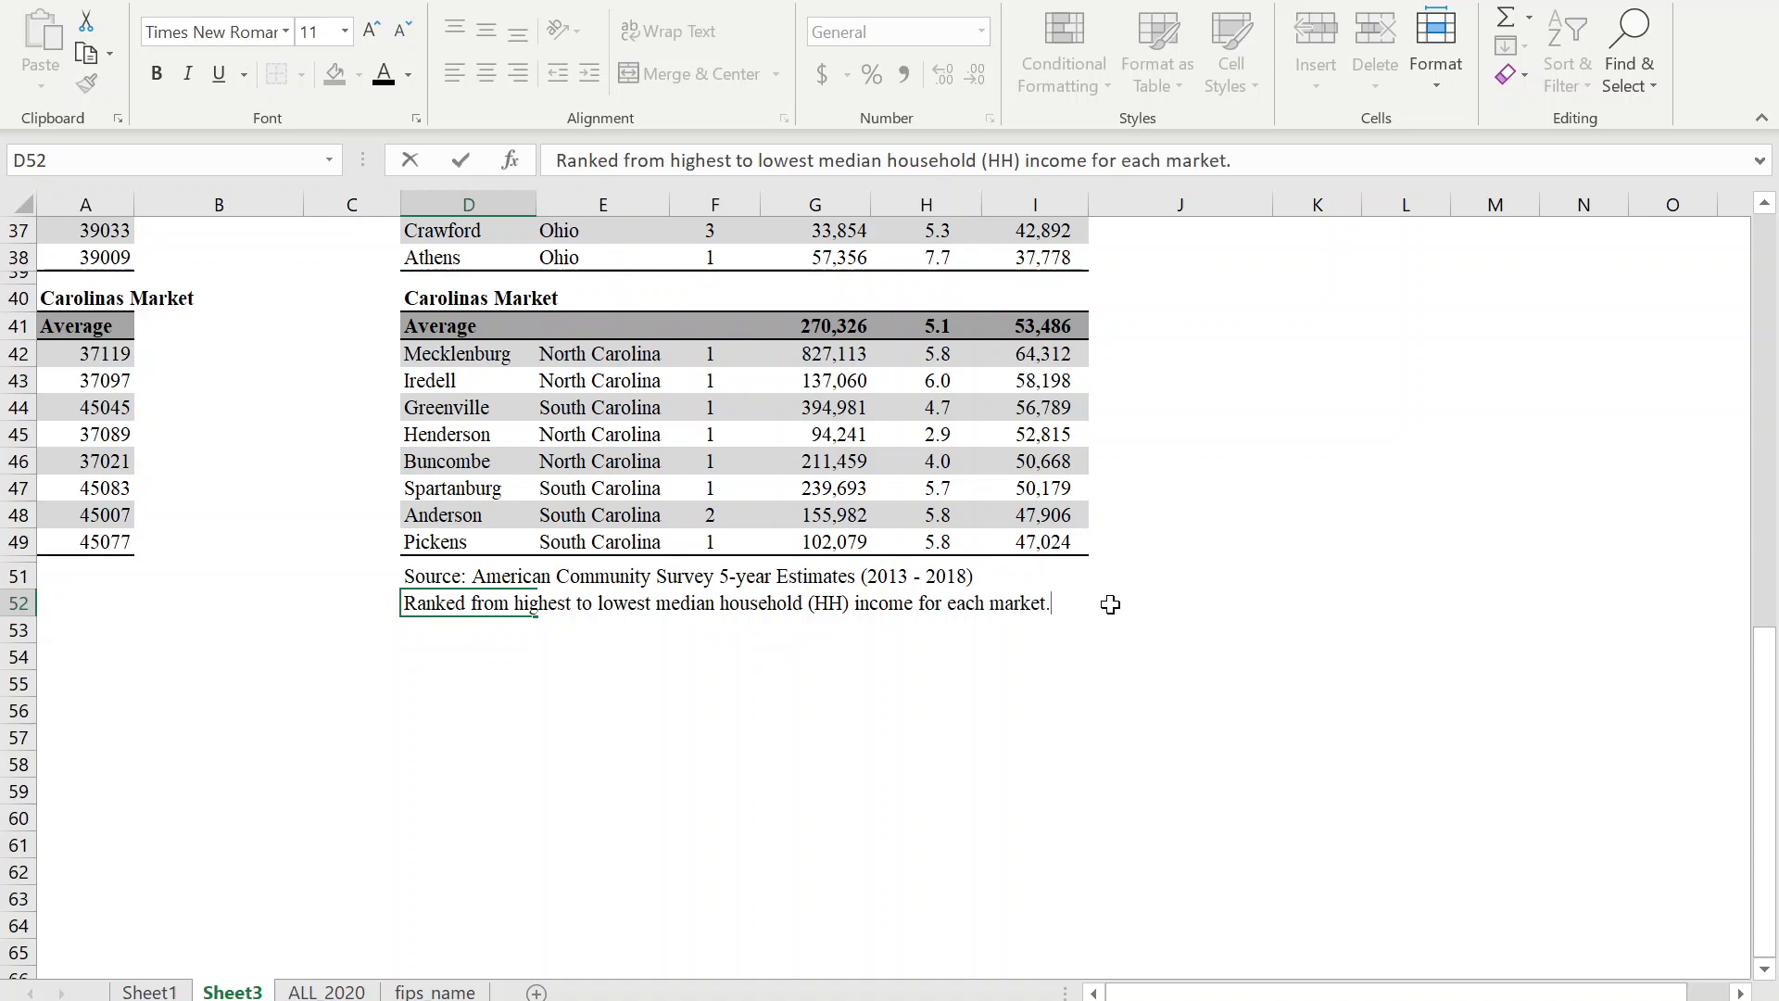
# Copy D4:I52 and replace the picture in the Word document with a picture of this extended range.
pyautogui.click(1111, 604)
pyautogui.press('Left')
pyautogui.scroll(12, 520, 360)
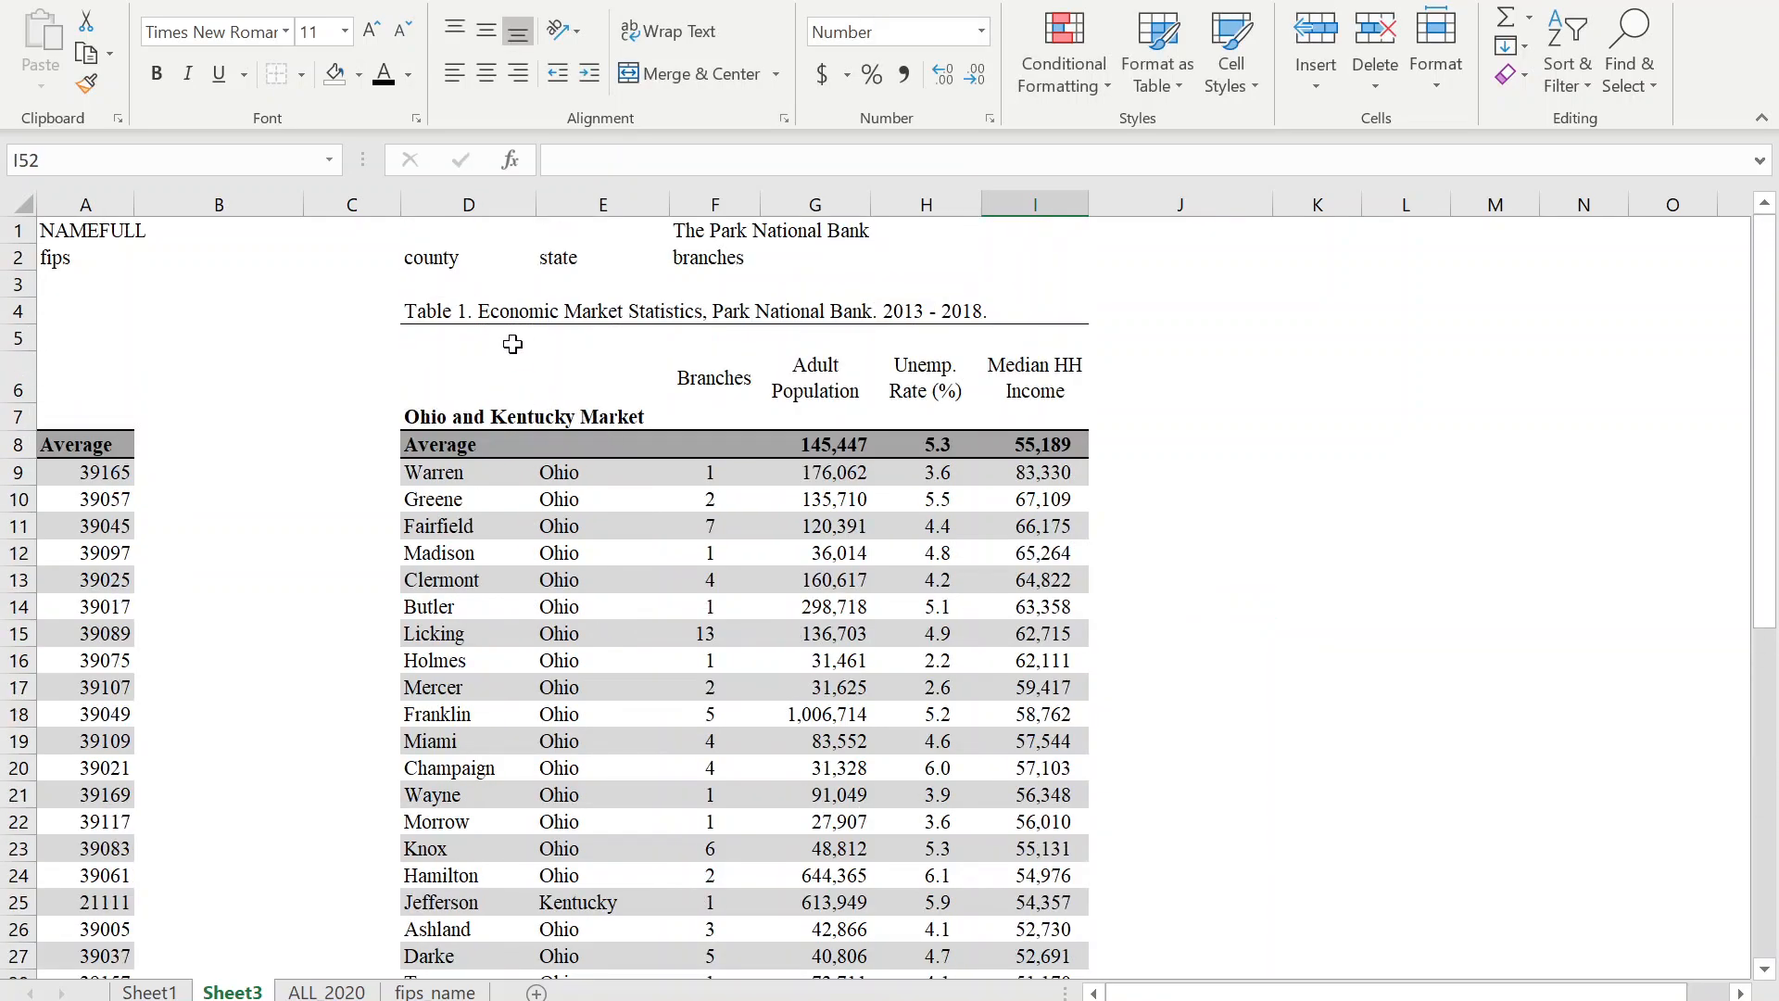
pyautogui.keyDown('shift'); pyautogui.click(423, 306); pyautogui.keyUp('shift')
pyautogui.hotkey('ctrl', 'c')
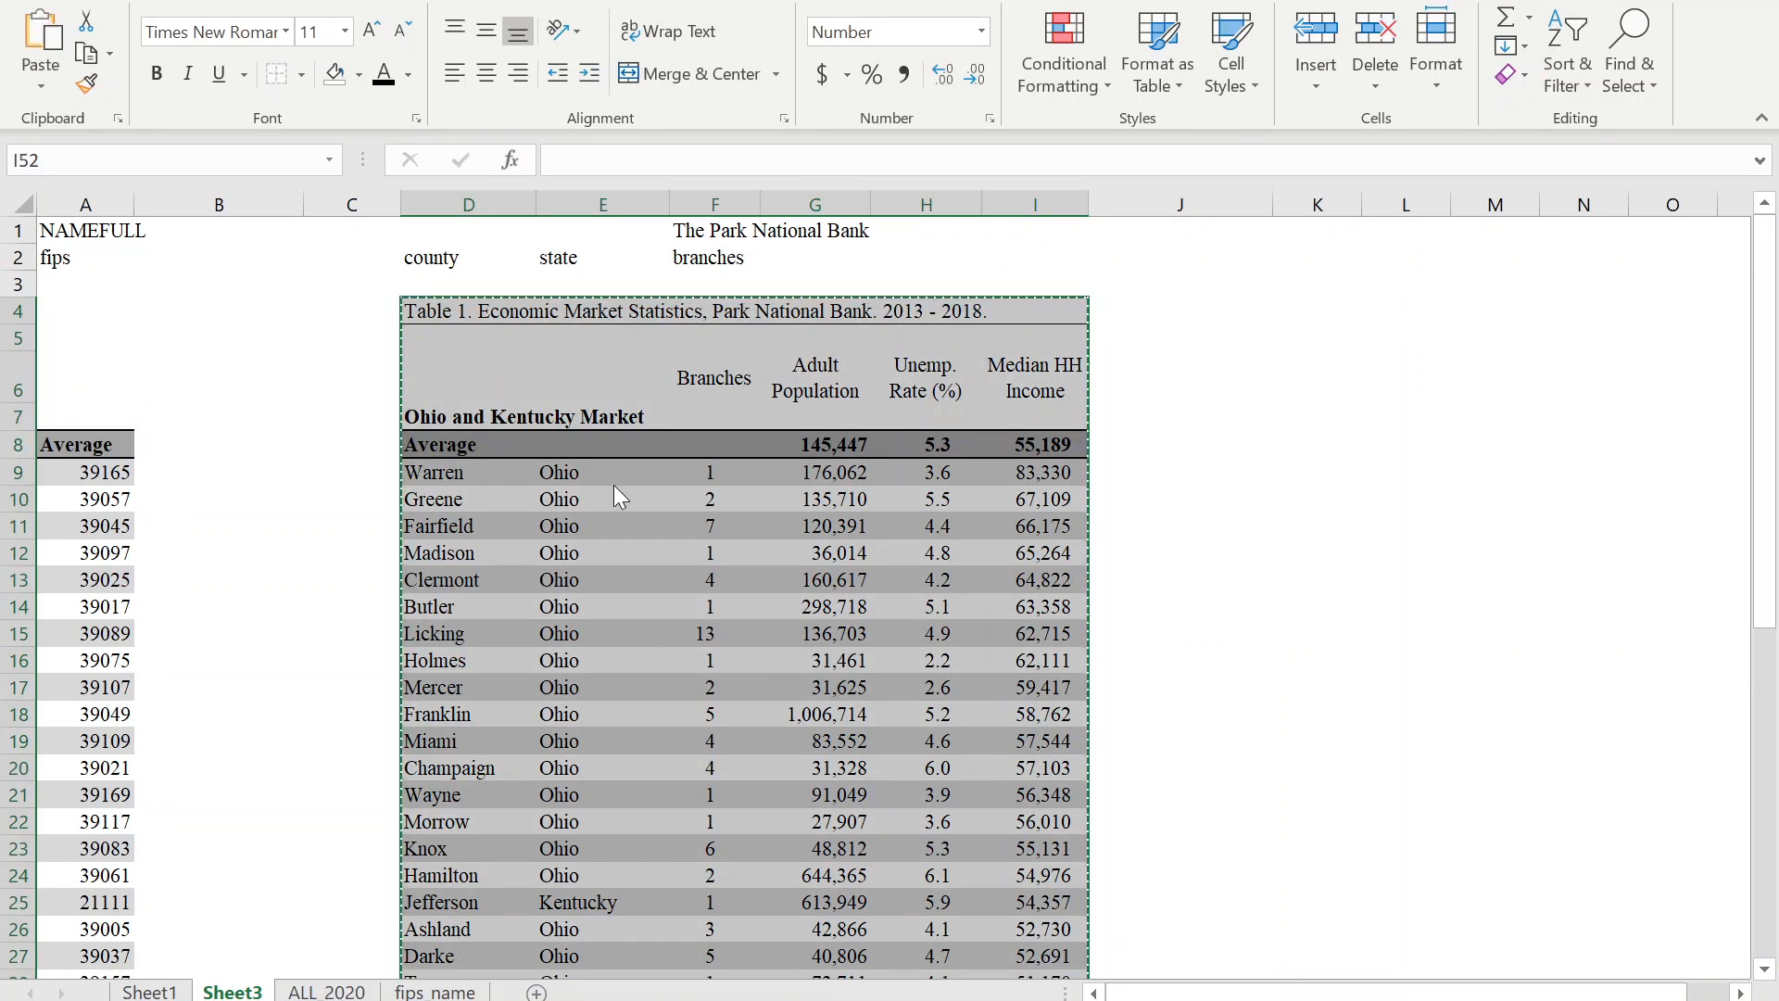
pyautogui.hotkey('alt', 'Tab')
pyautogui.press('Delete')
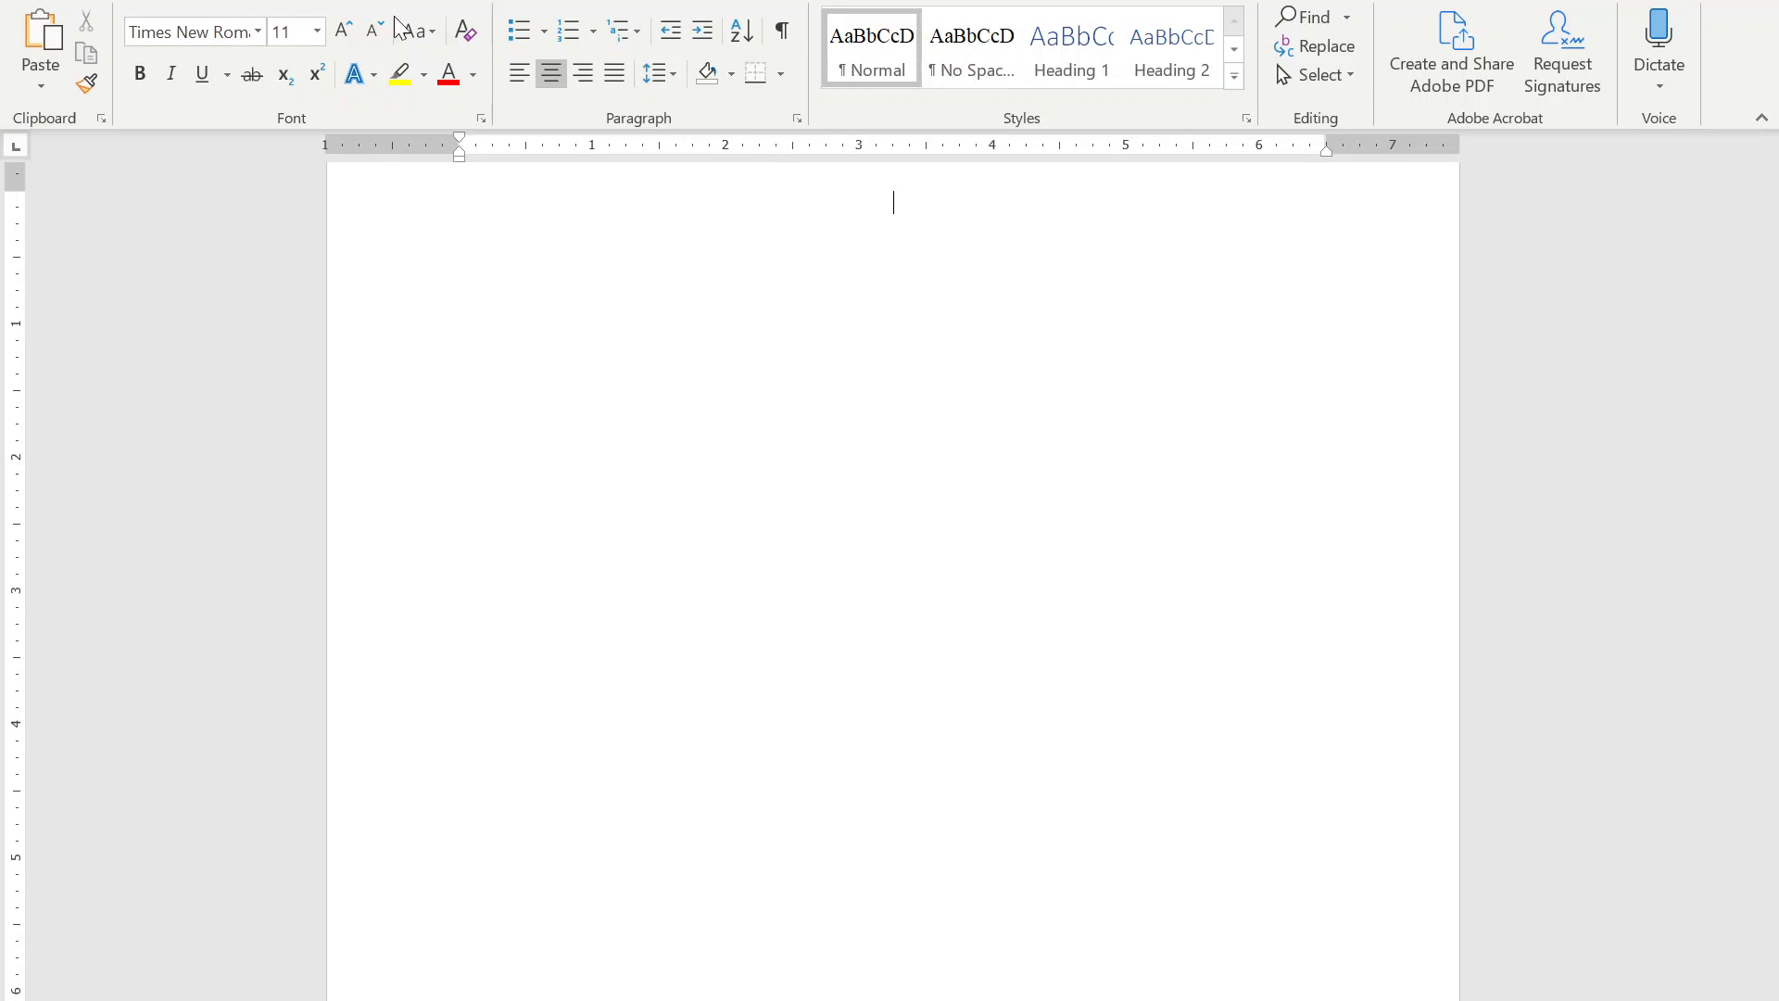
pyautogui.click(40, 85)
pyautogui.click(215, 159)
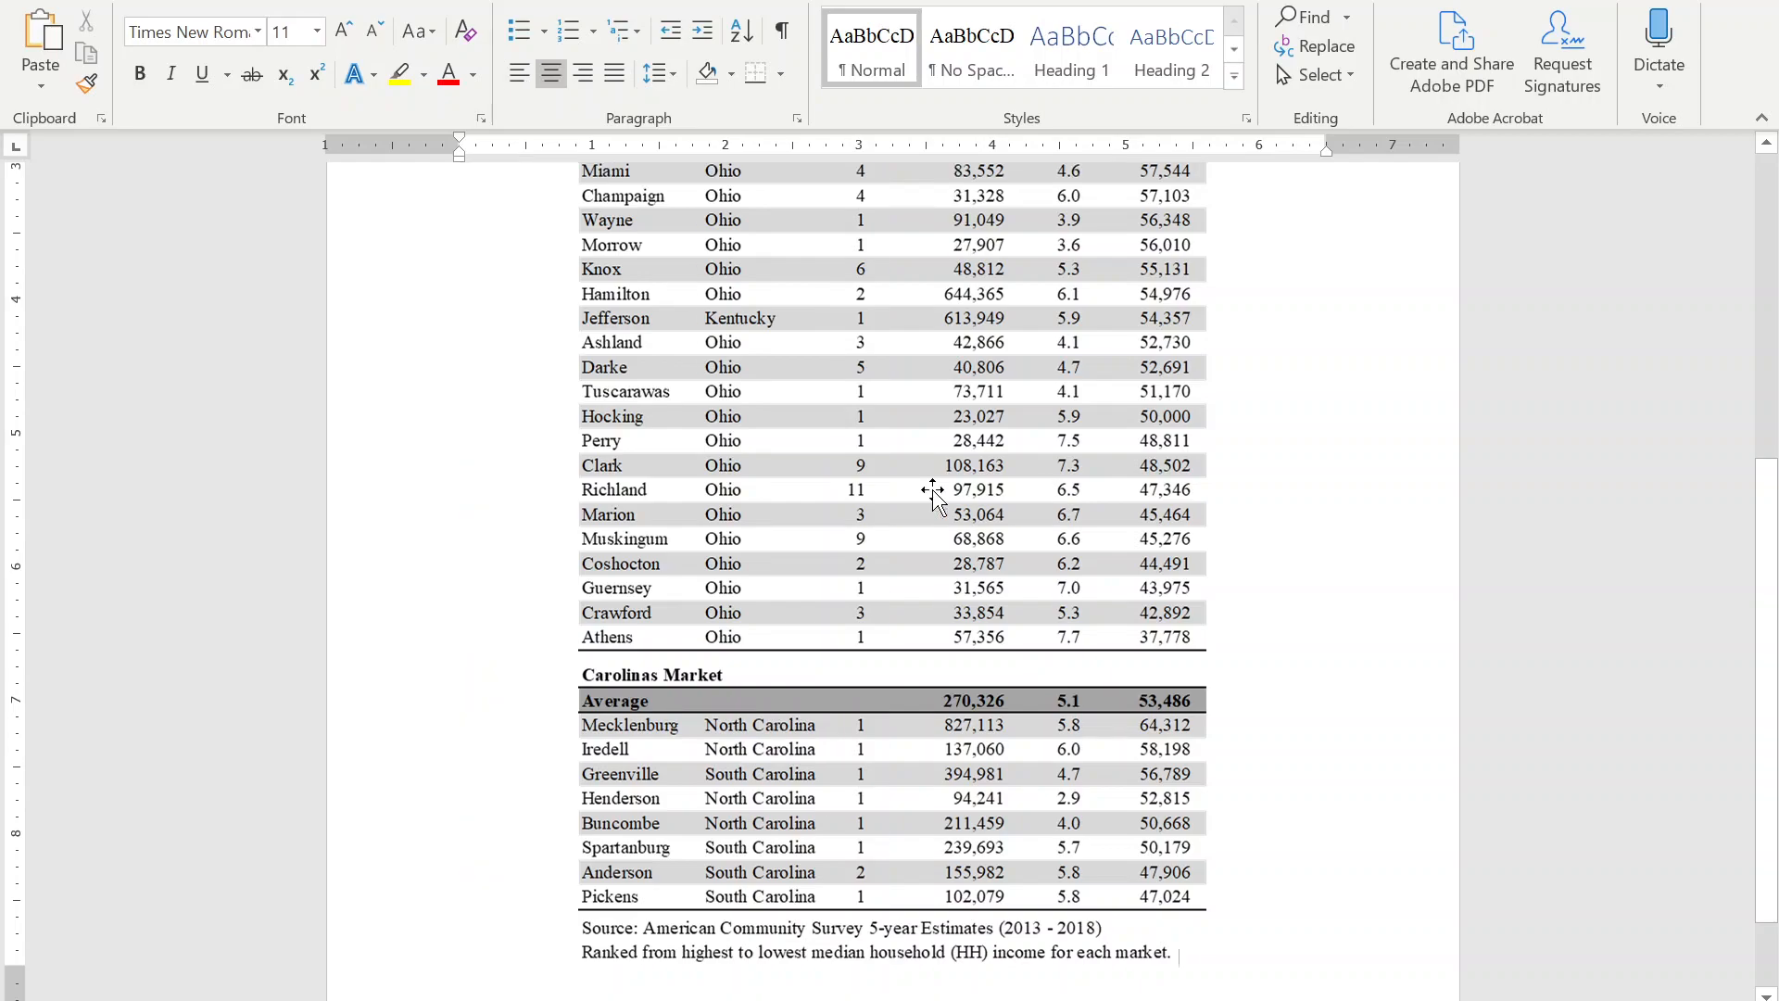
pyautogui.click(1115, 611)
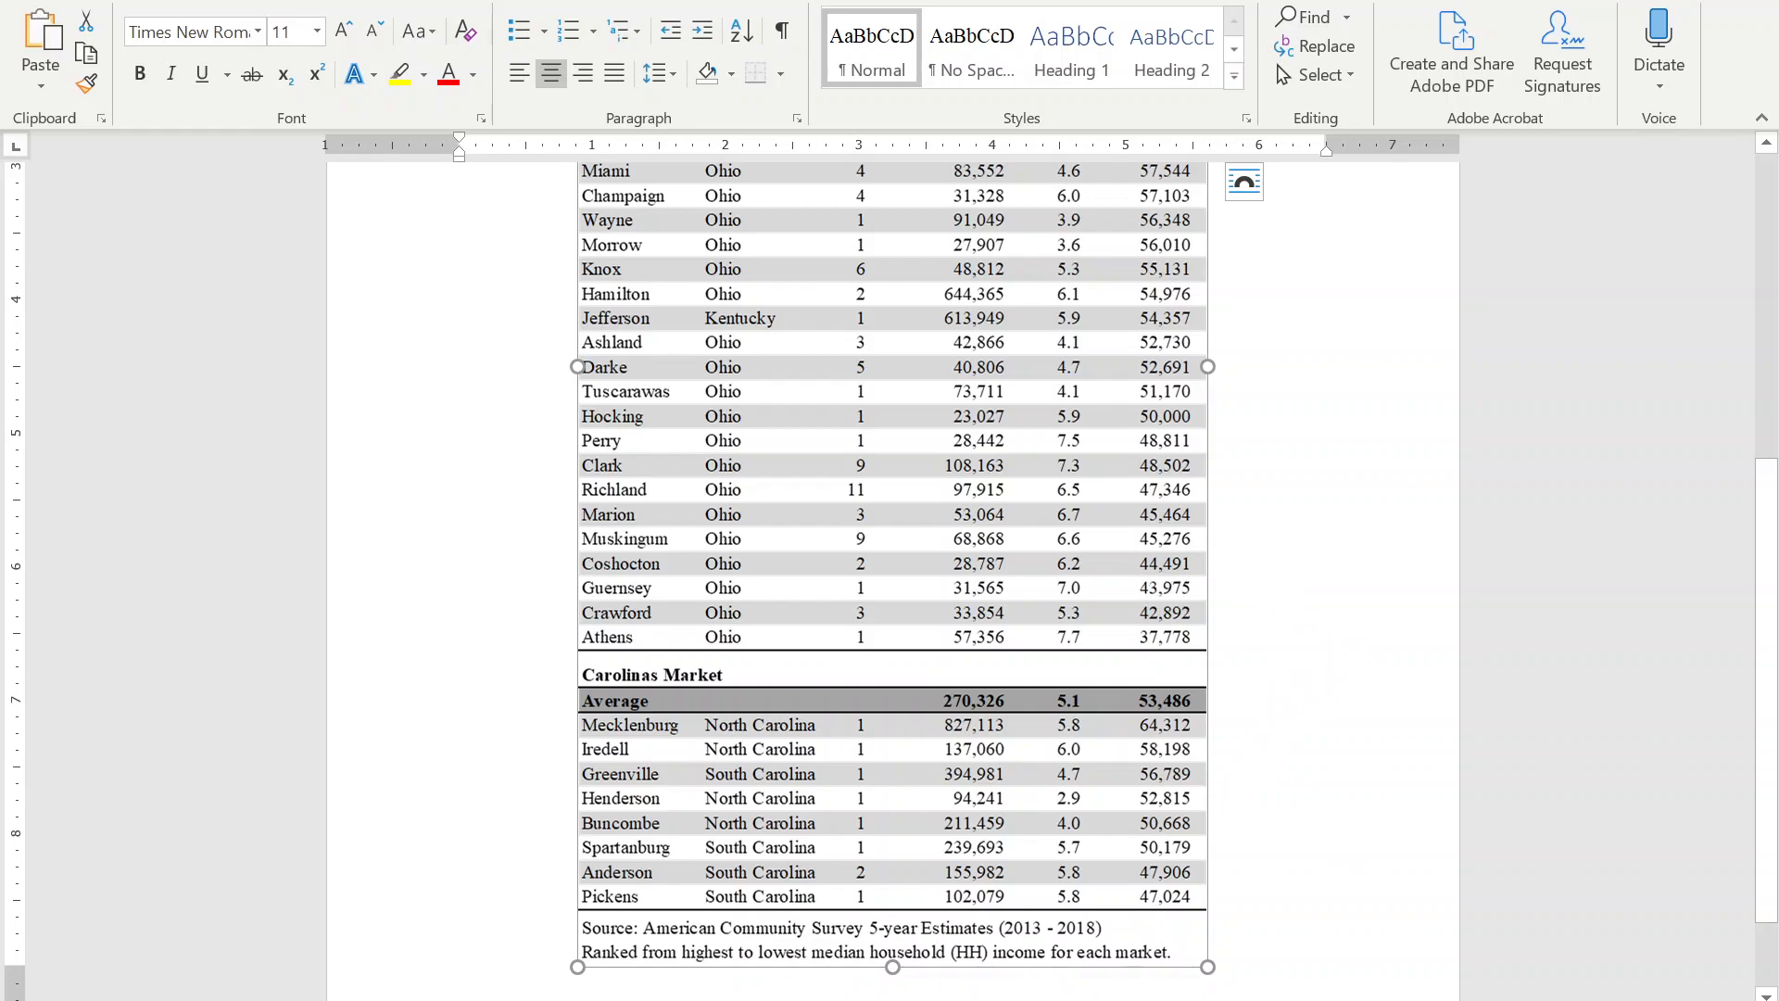
pyautogui.scroll(5, 1327, 719)
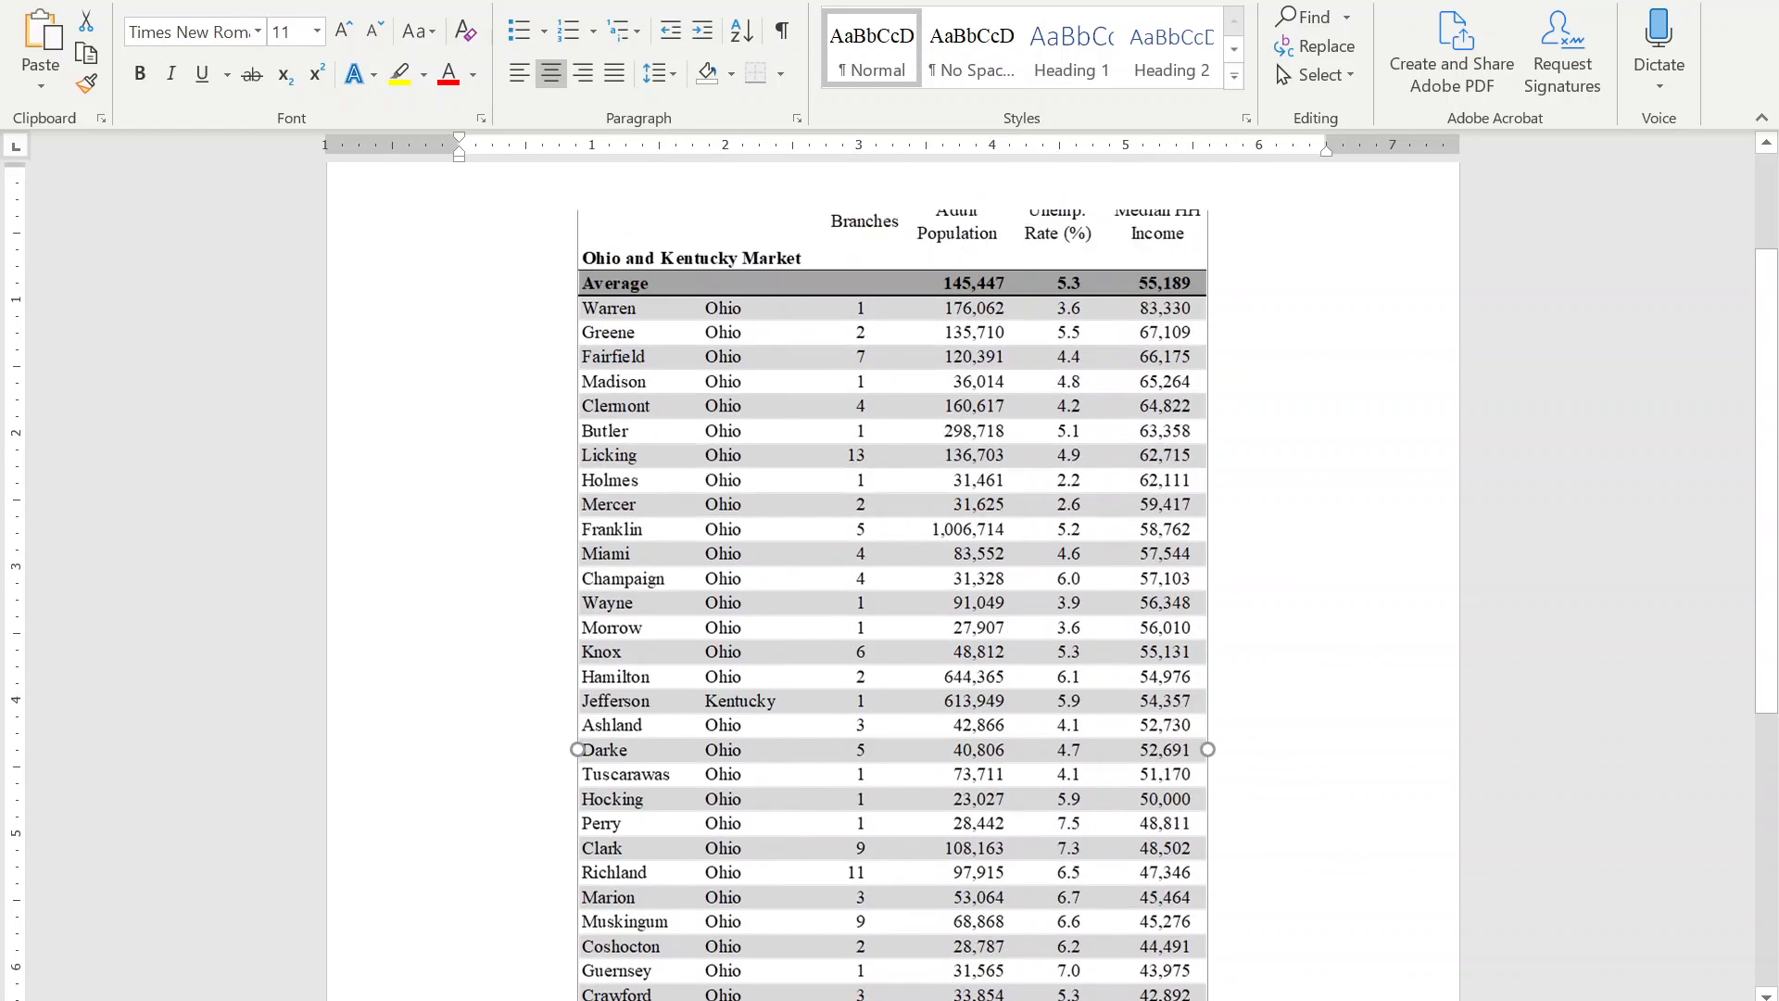
pyautogui.scroll(-2, 1358, 603)
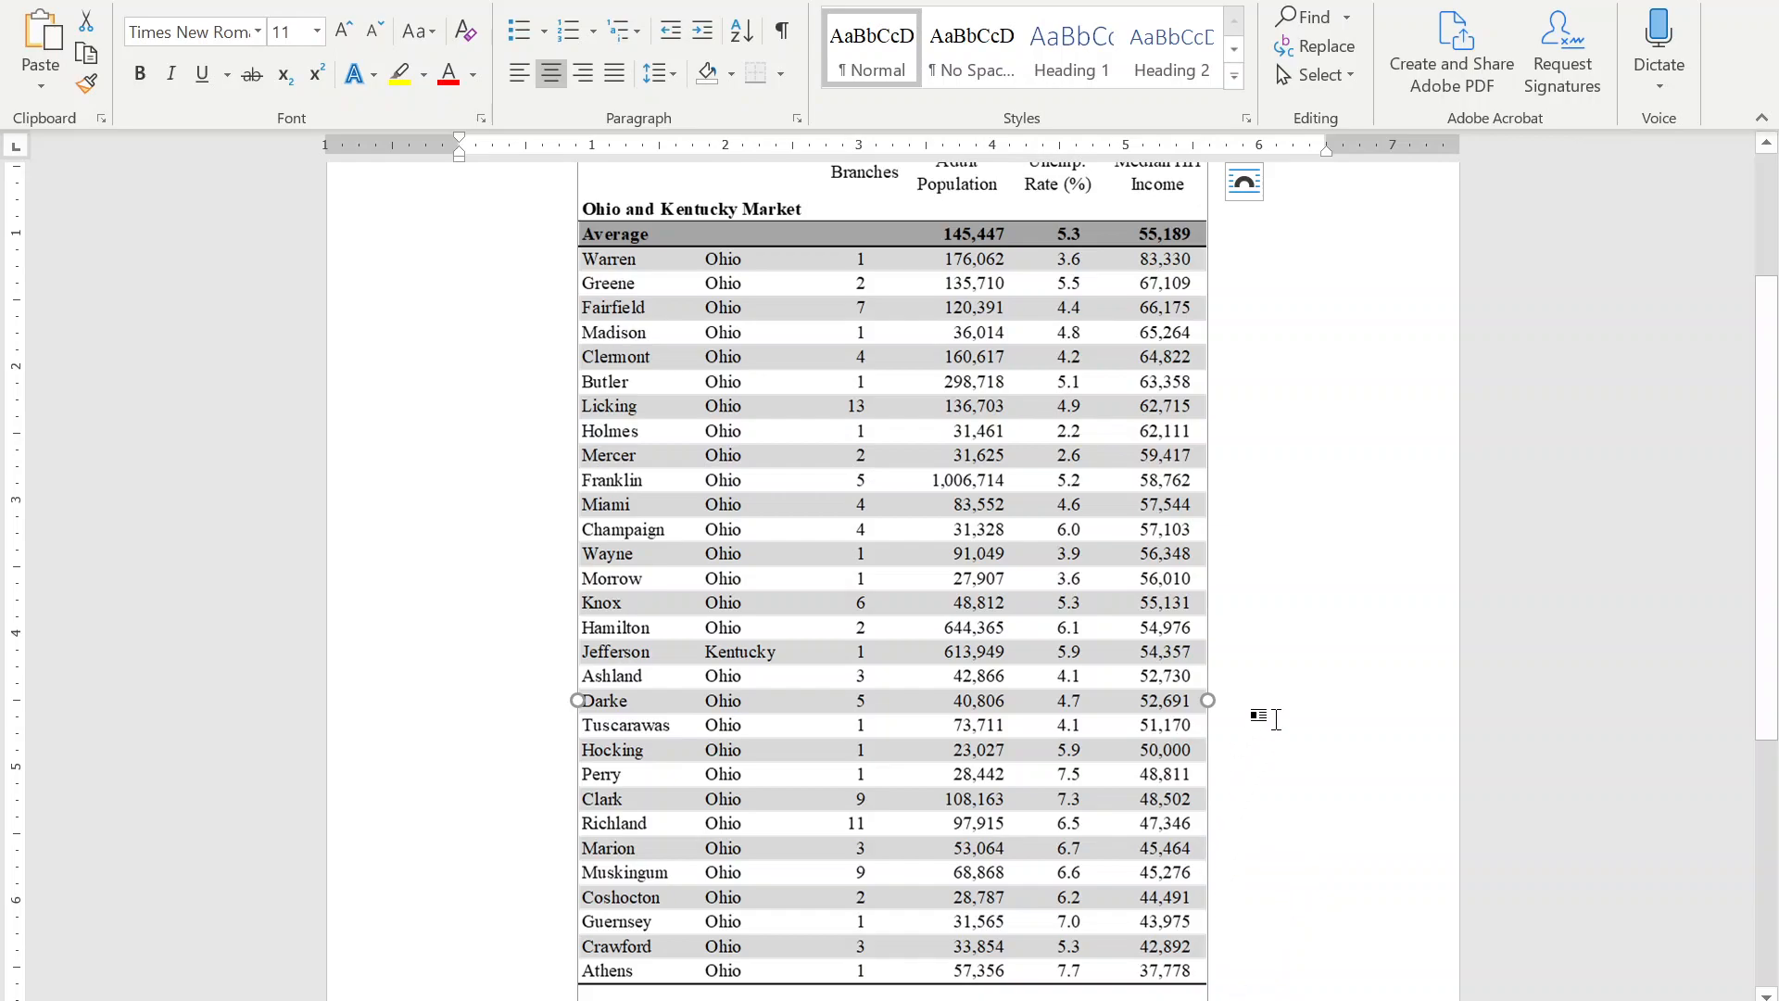
# Review the replaced table picture in the Word document, covering its title, the Ohio and Kentucky rows and the Carolinas rows.
pyautogui.scroll(-8, 1320, 680)
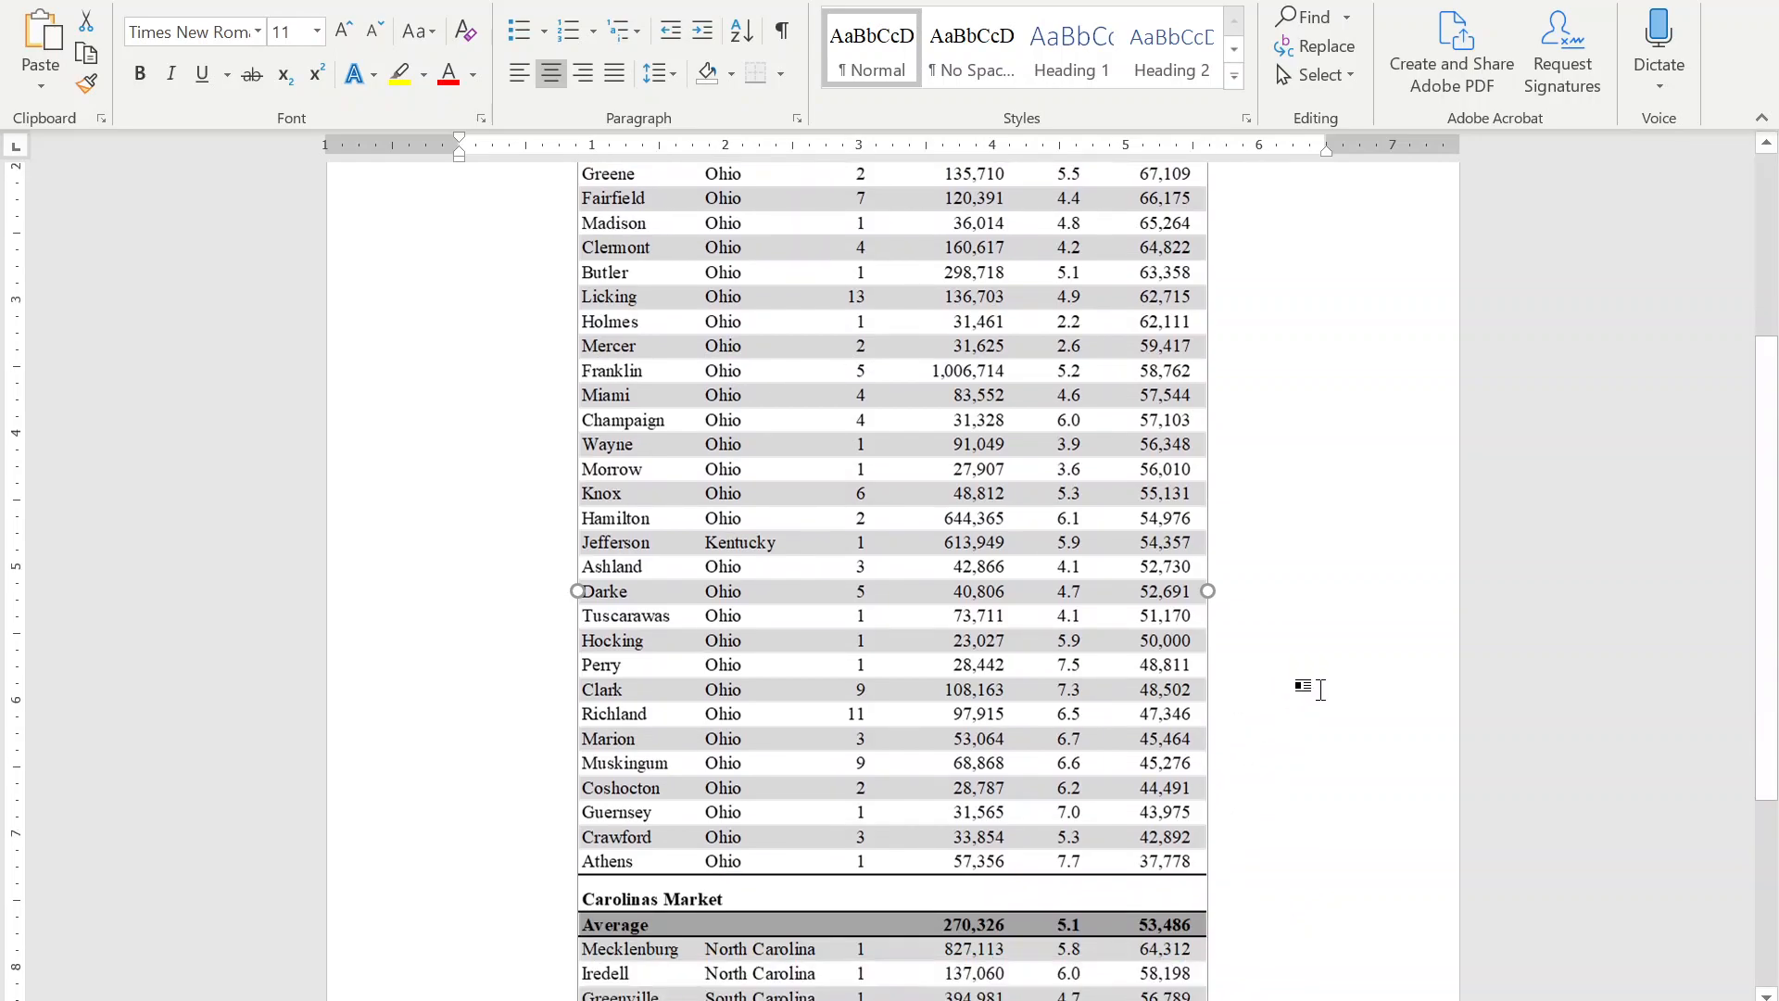
pyautogui.scroll(15, 1371, 688)
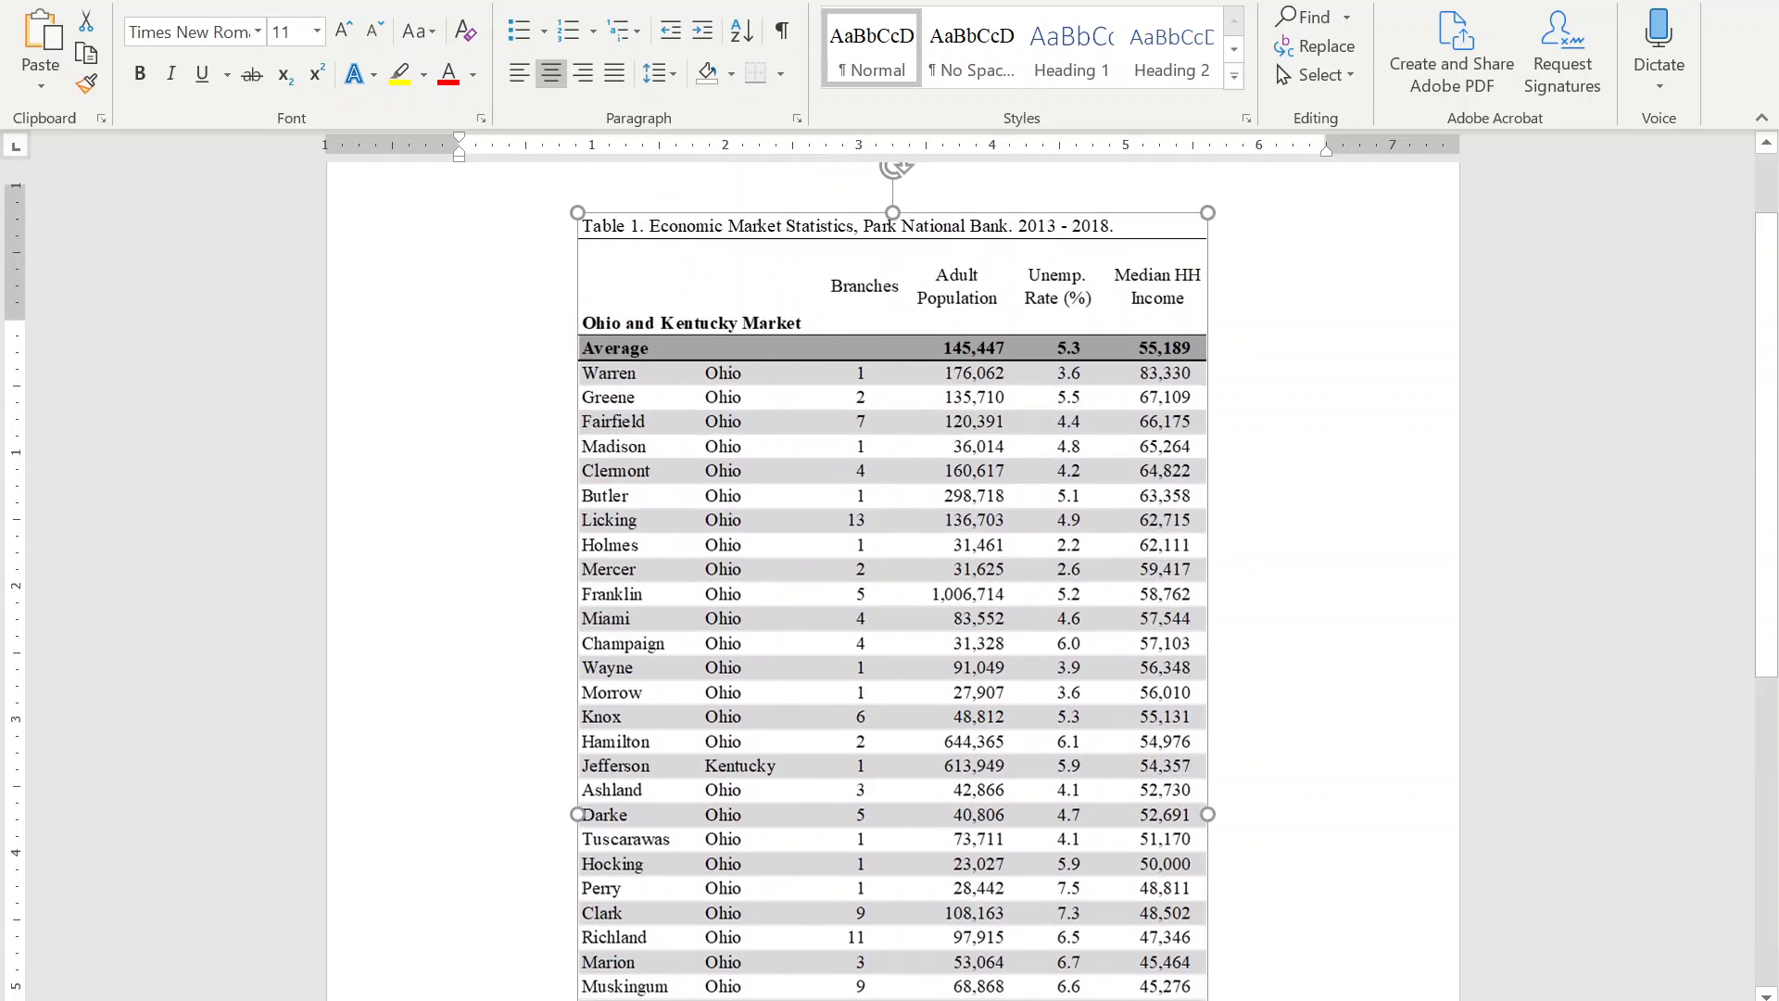
pyautogui.scroll(-7, 1371, 688)
pyautogui.scroll(-7, 892, 575)
pyautogui.scroll(12, 892, 574)
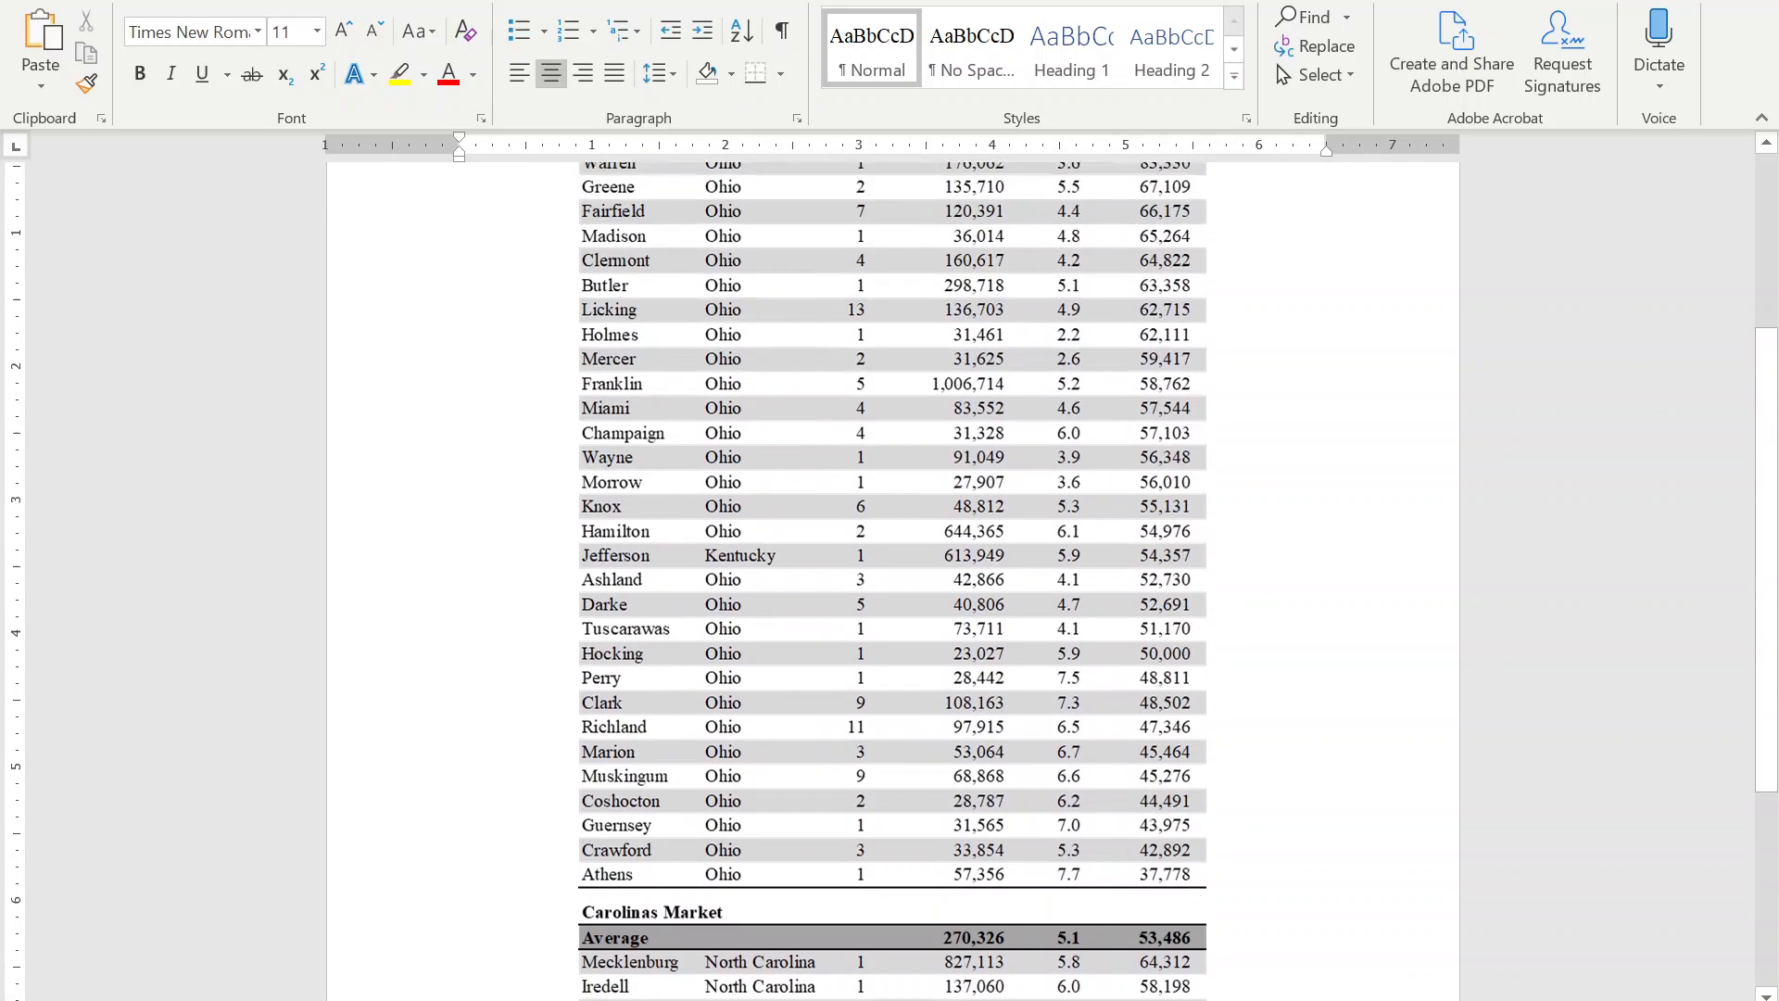
# Switch to the Census Bureau site and view the DP04 housing, DP05 demographic and DP02 social characteristics tables as further data sources.
pyautogui.hotkey('alt', 'Tab')
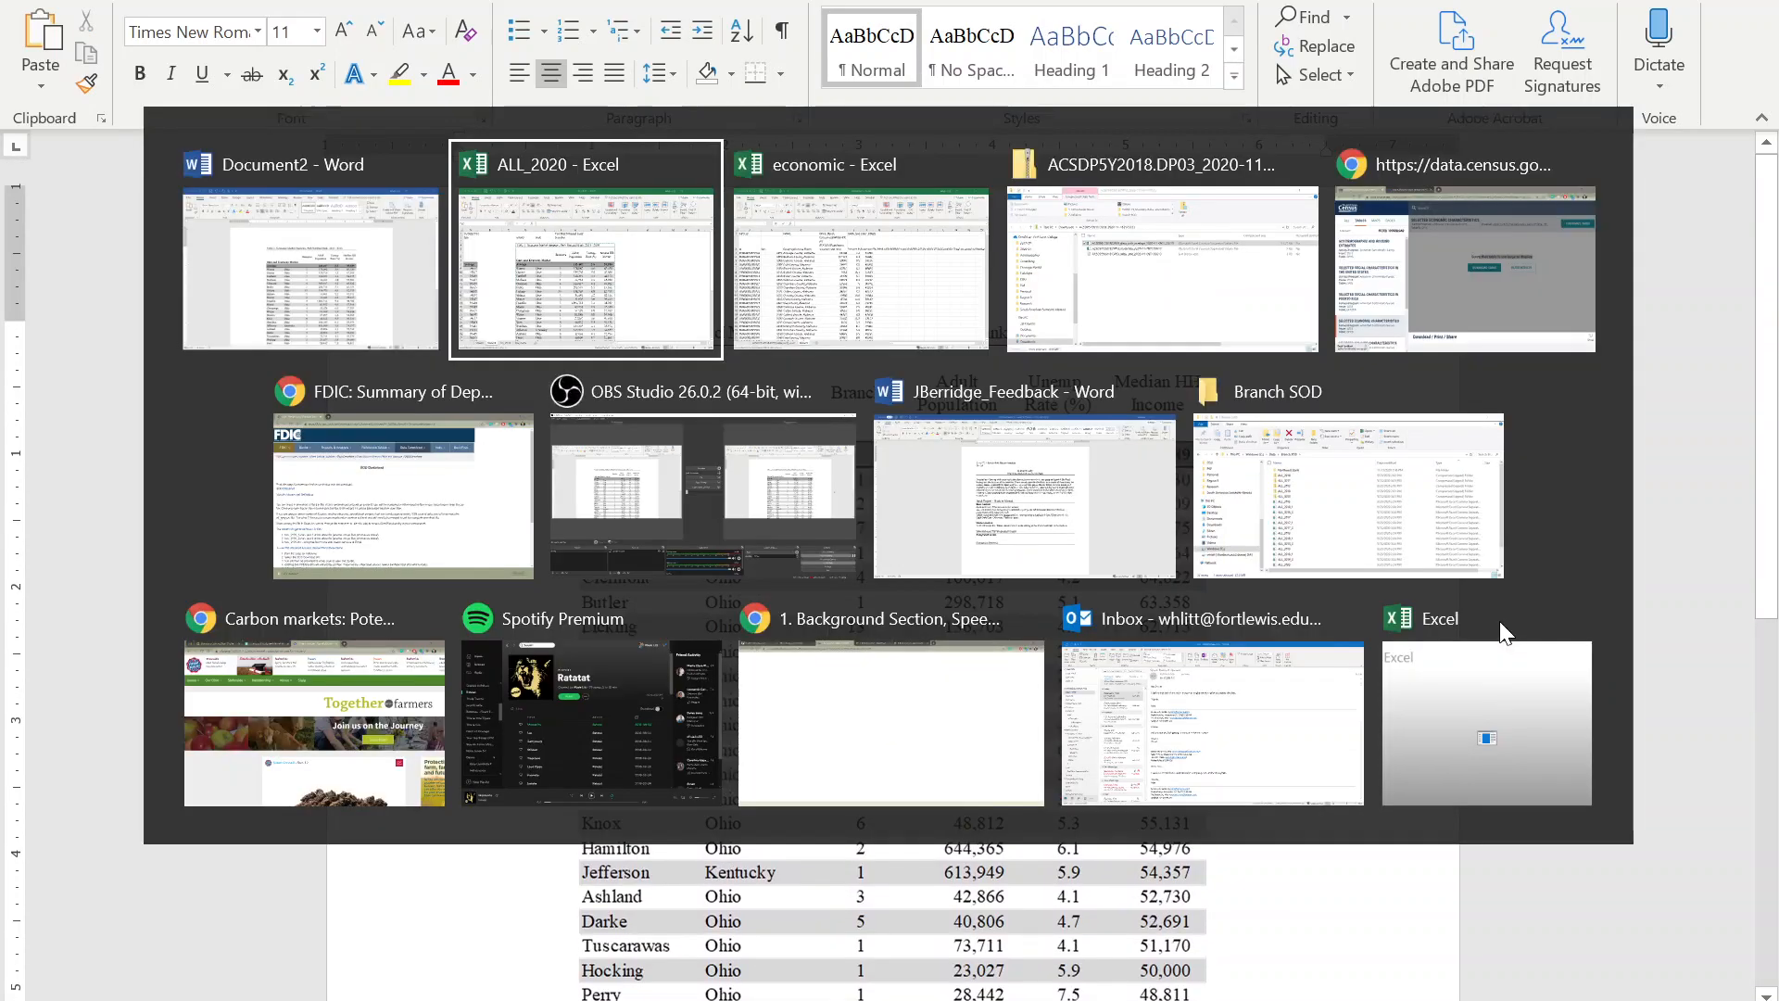
pyautogui.hotkey('alt', 'Tab')
pyautogui.hotkey('alt', 'Tab')
pyautogui.hotkey('alt', 'Tab')
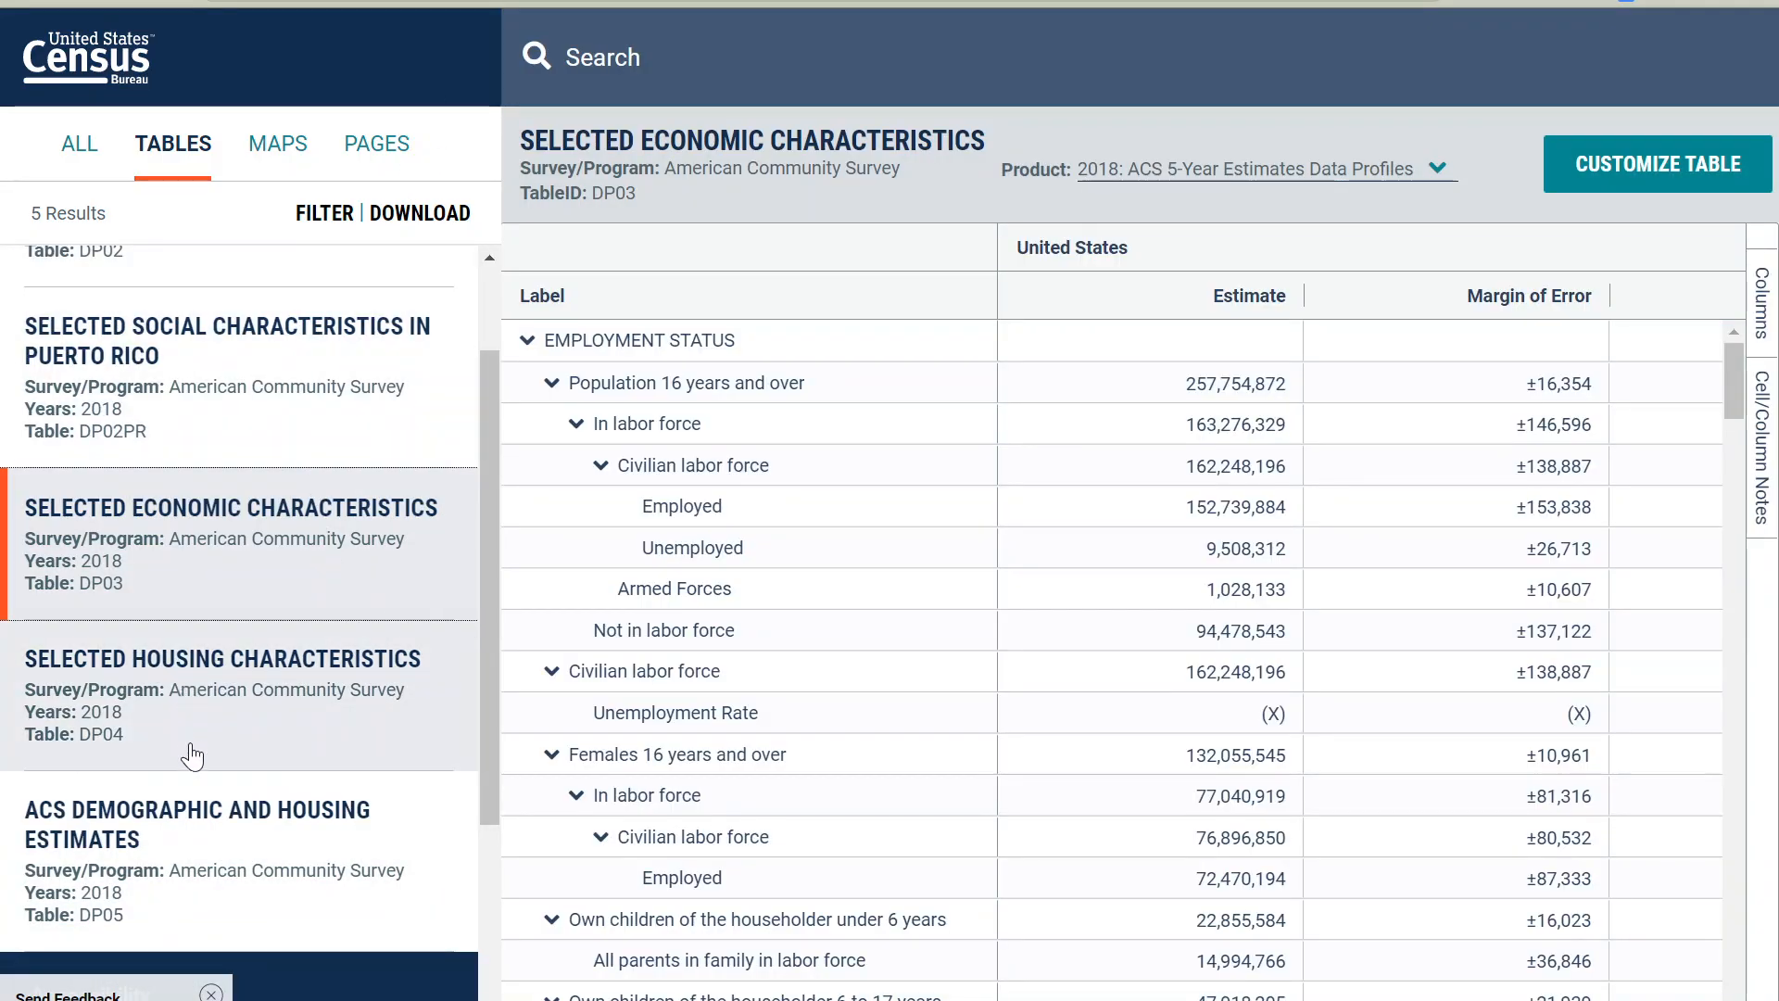
pyautogui.click(329, 674)
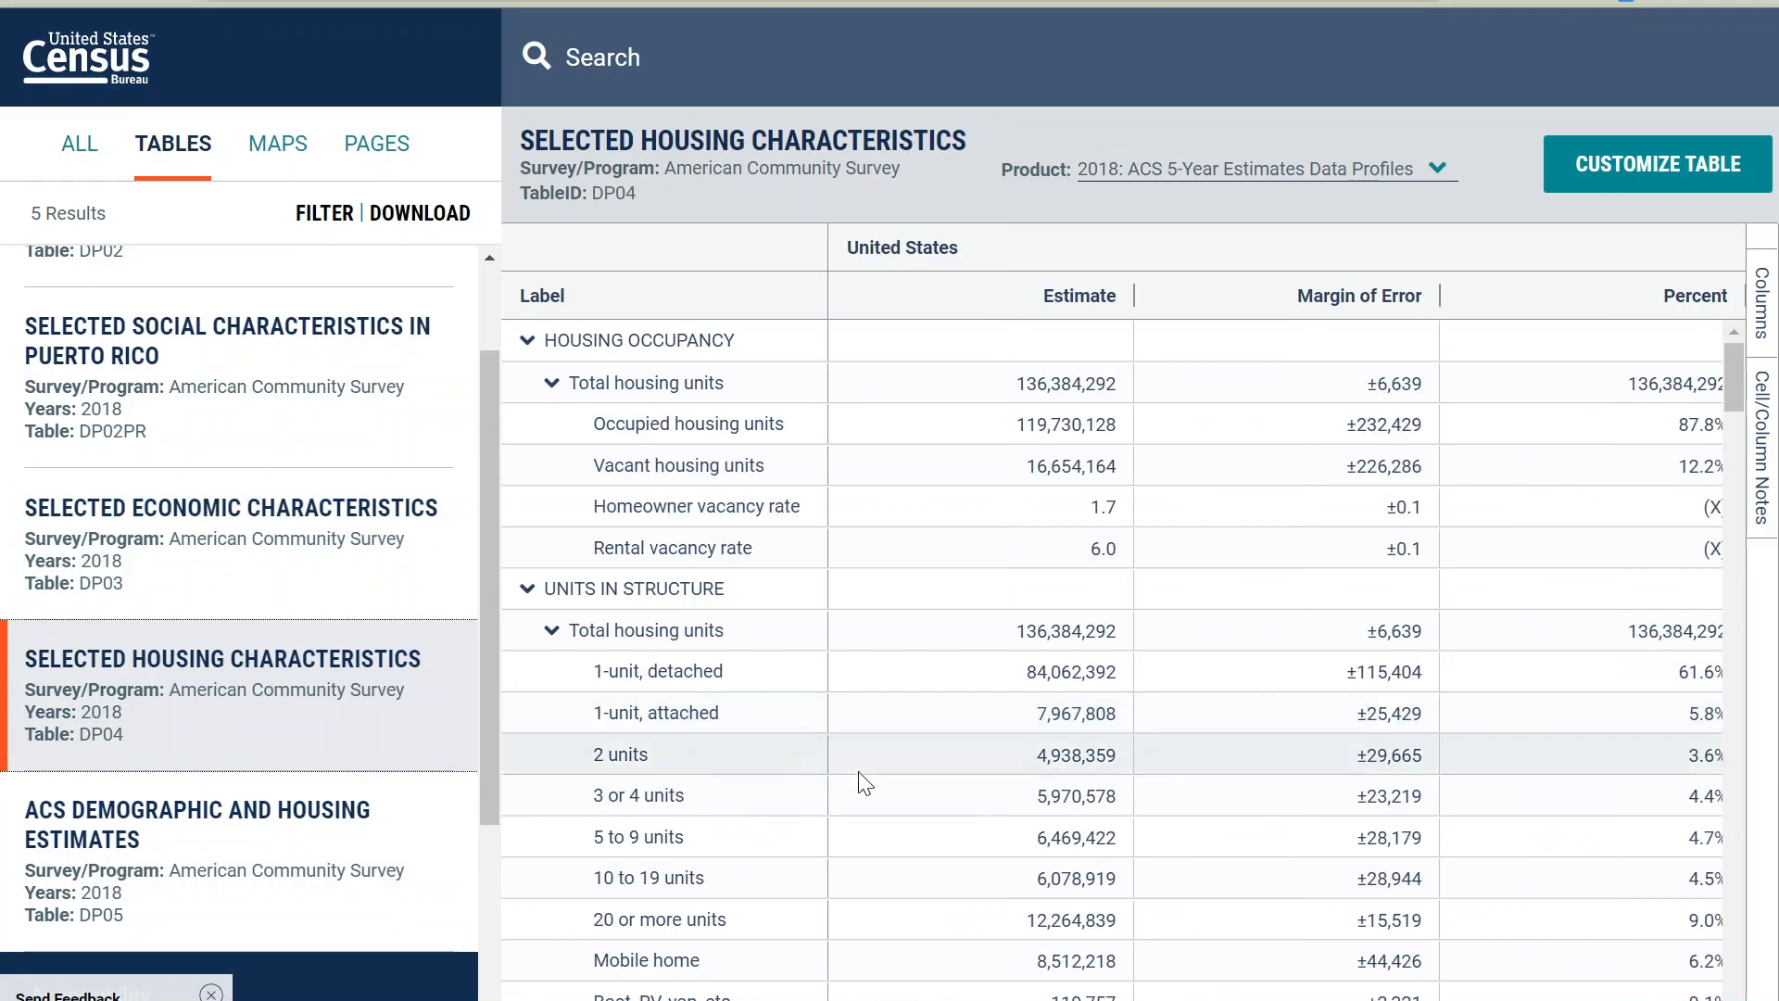
pyautogui.click(401, 799)
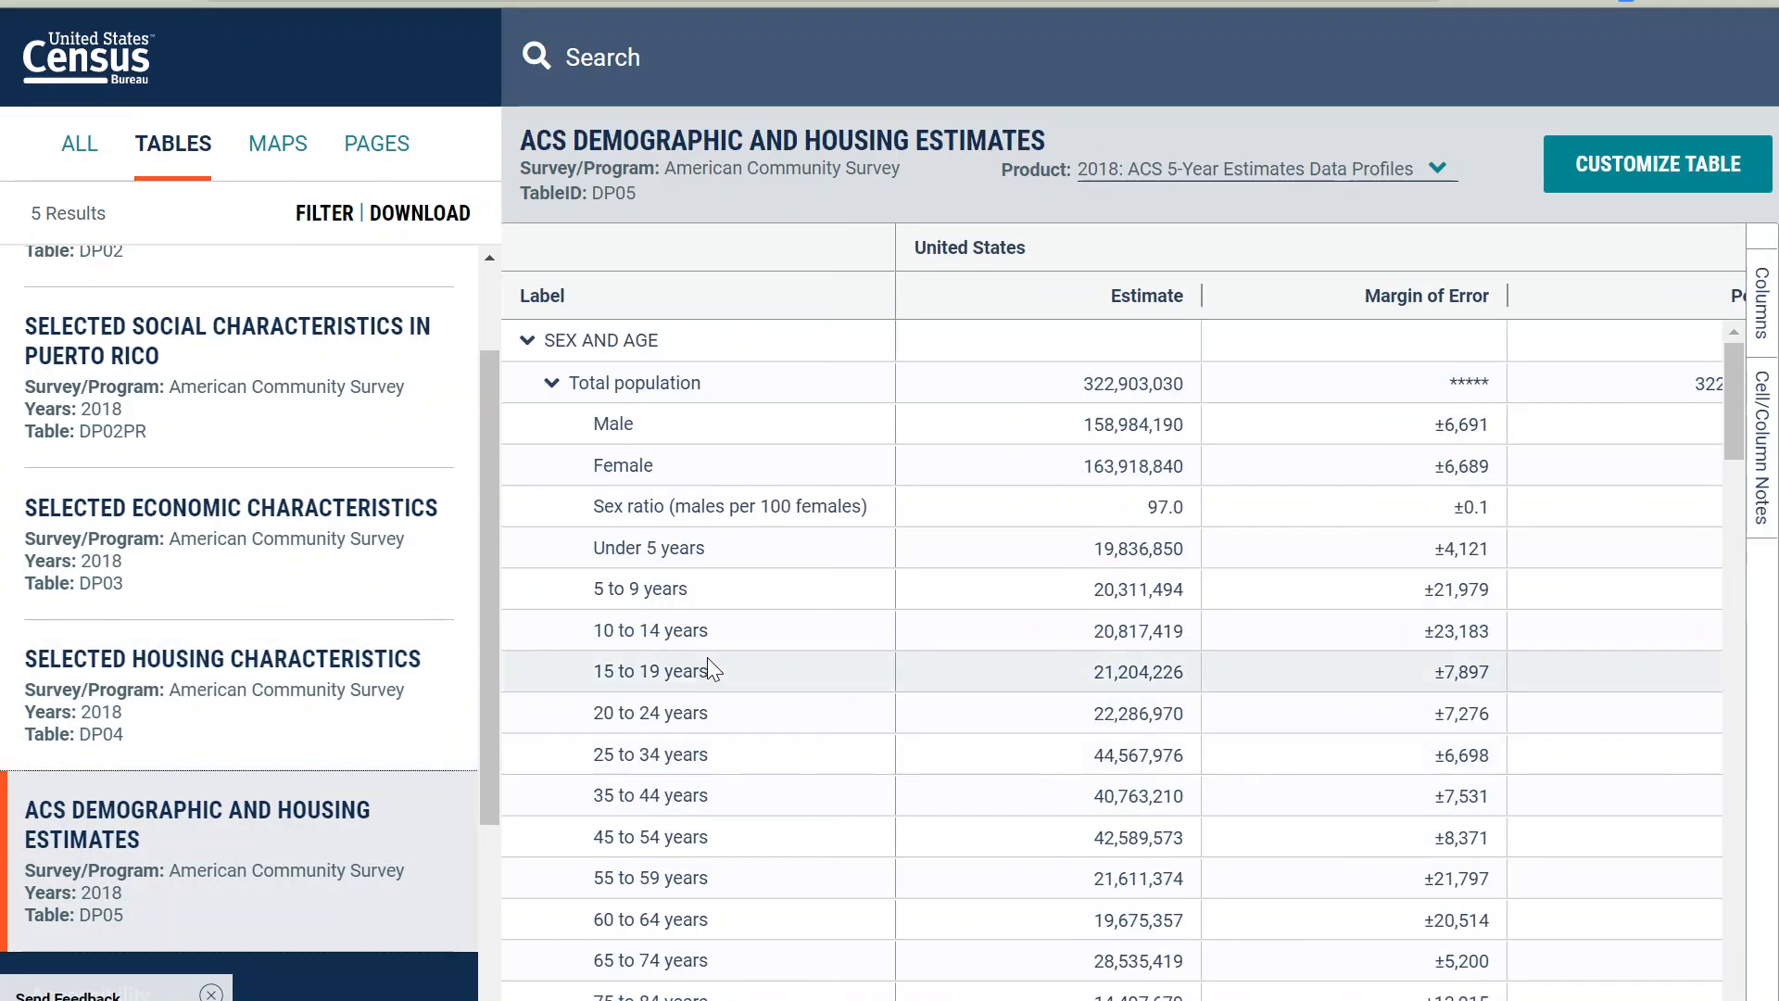
pyautogui.scroll(2, 284, 548)
pyautogui.click(278, 352)
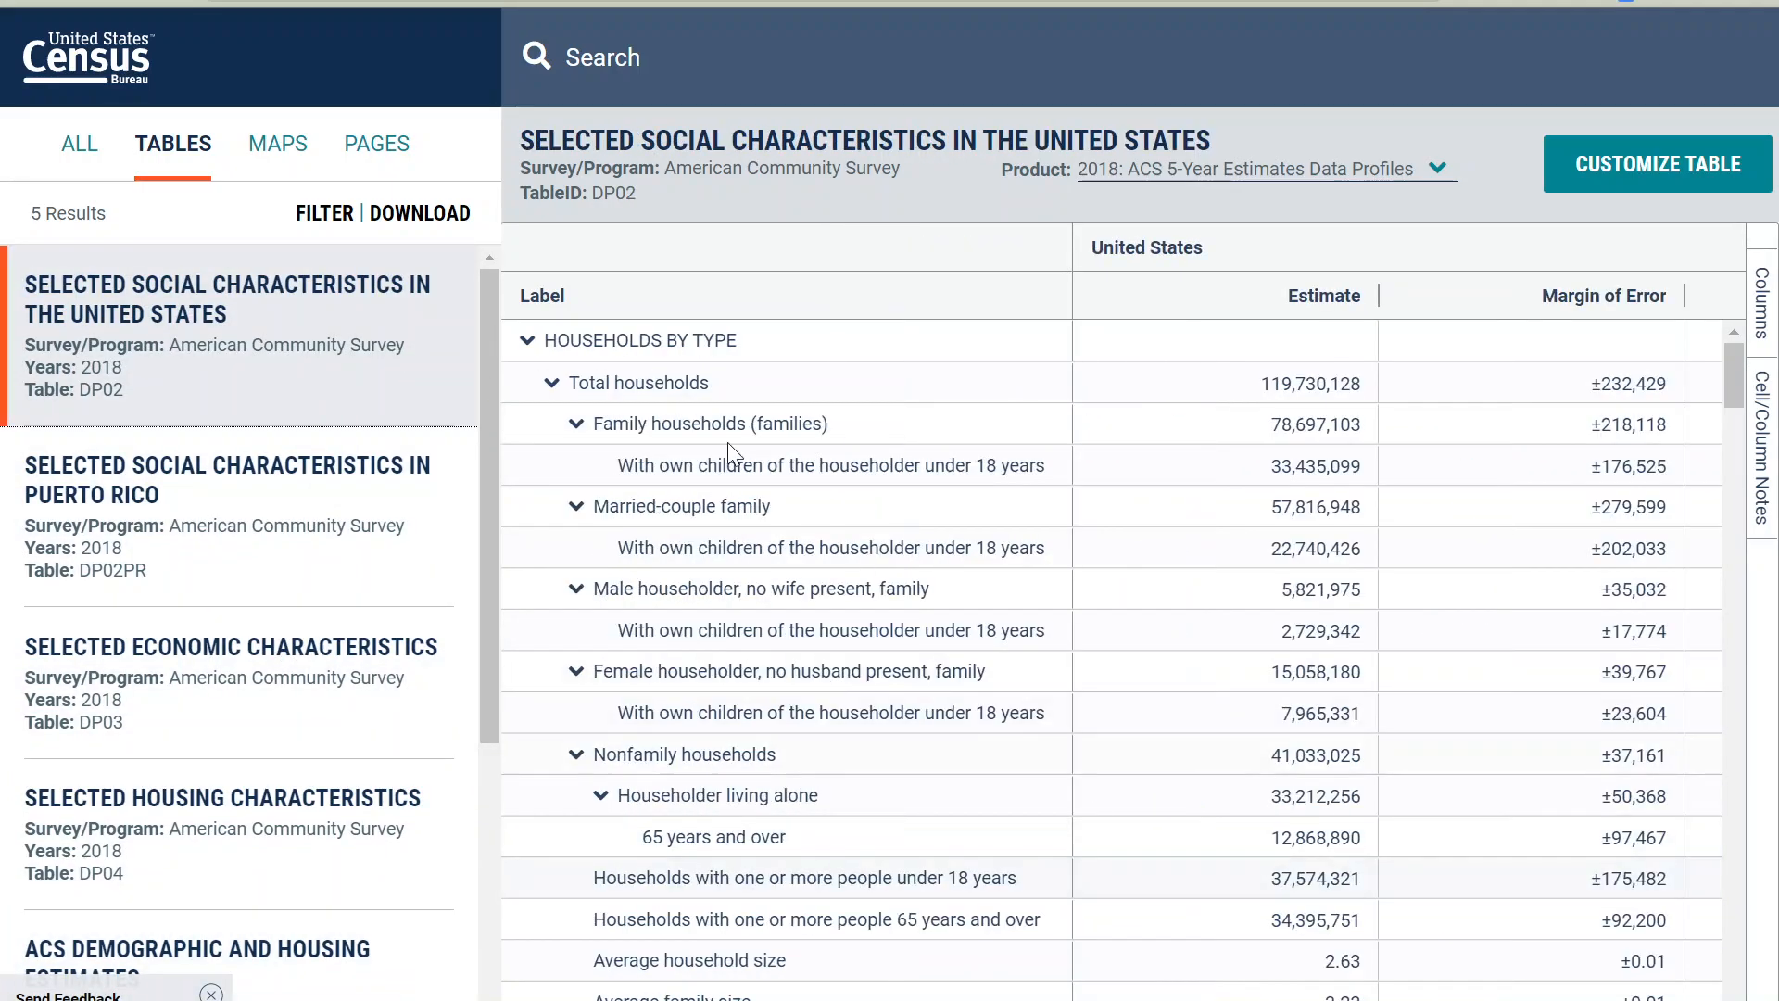
pyautogui.scroll(-15, 1299, 546)
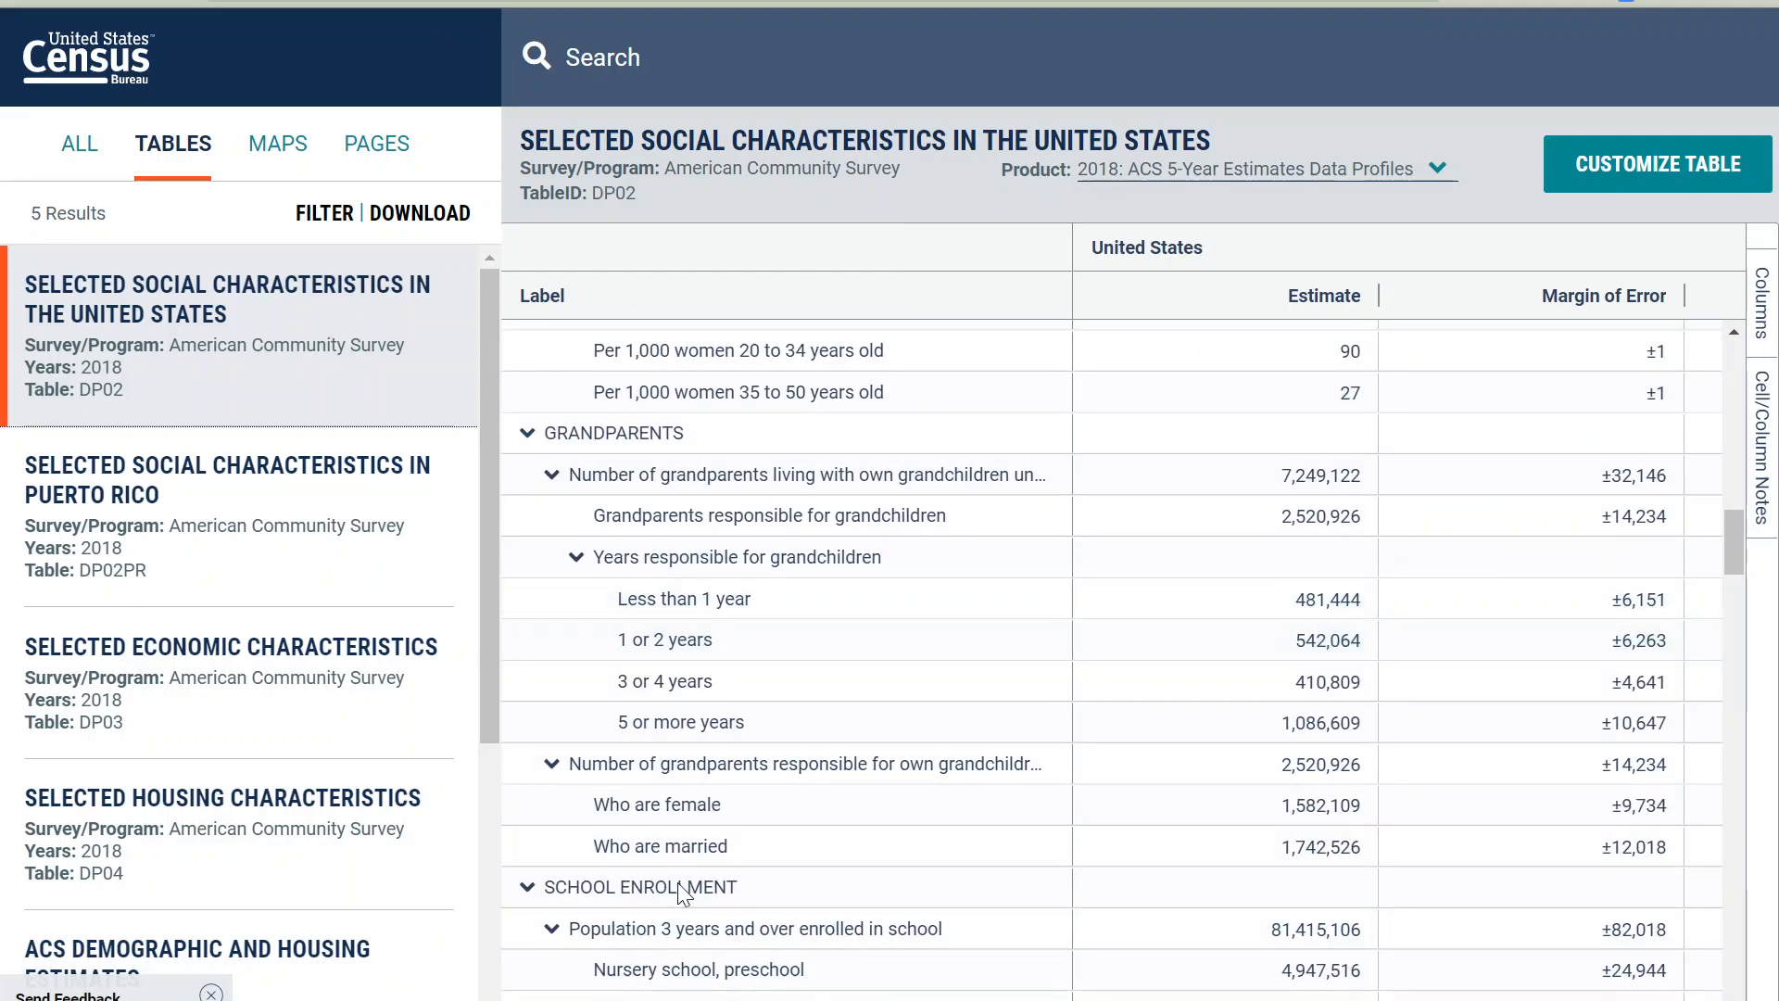
# Switch to the economic workbook and compare the DP03 source sheet's population and labor force columns with the extracted data on Sheet1.
pyautogui.moveTo(429, 997)
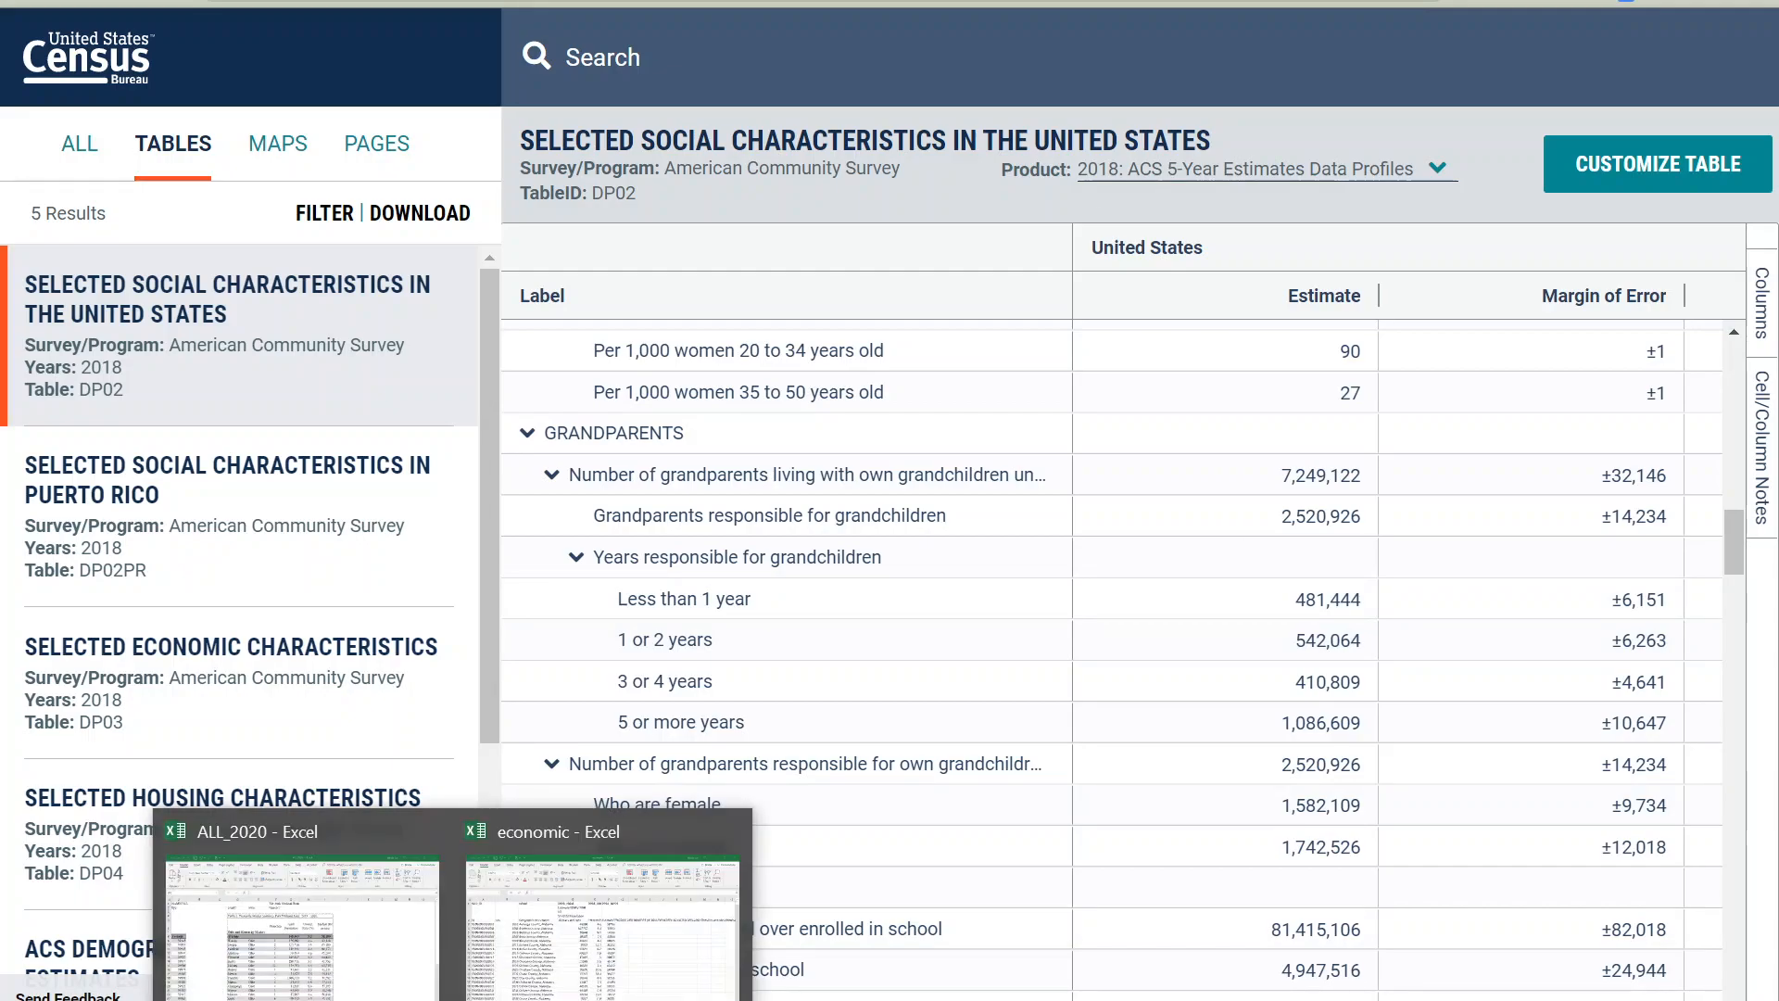
pyautogui.moveTo(519, 959)
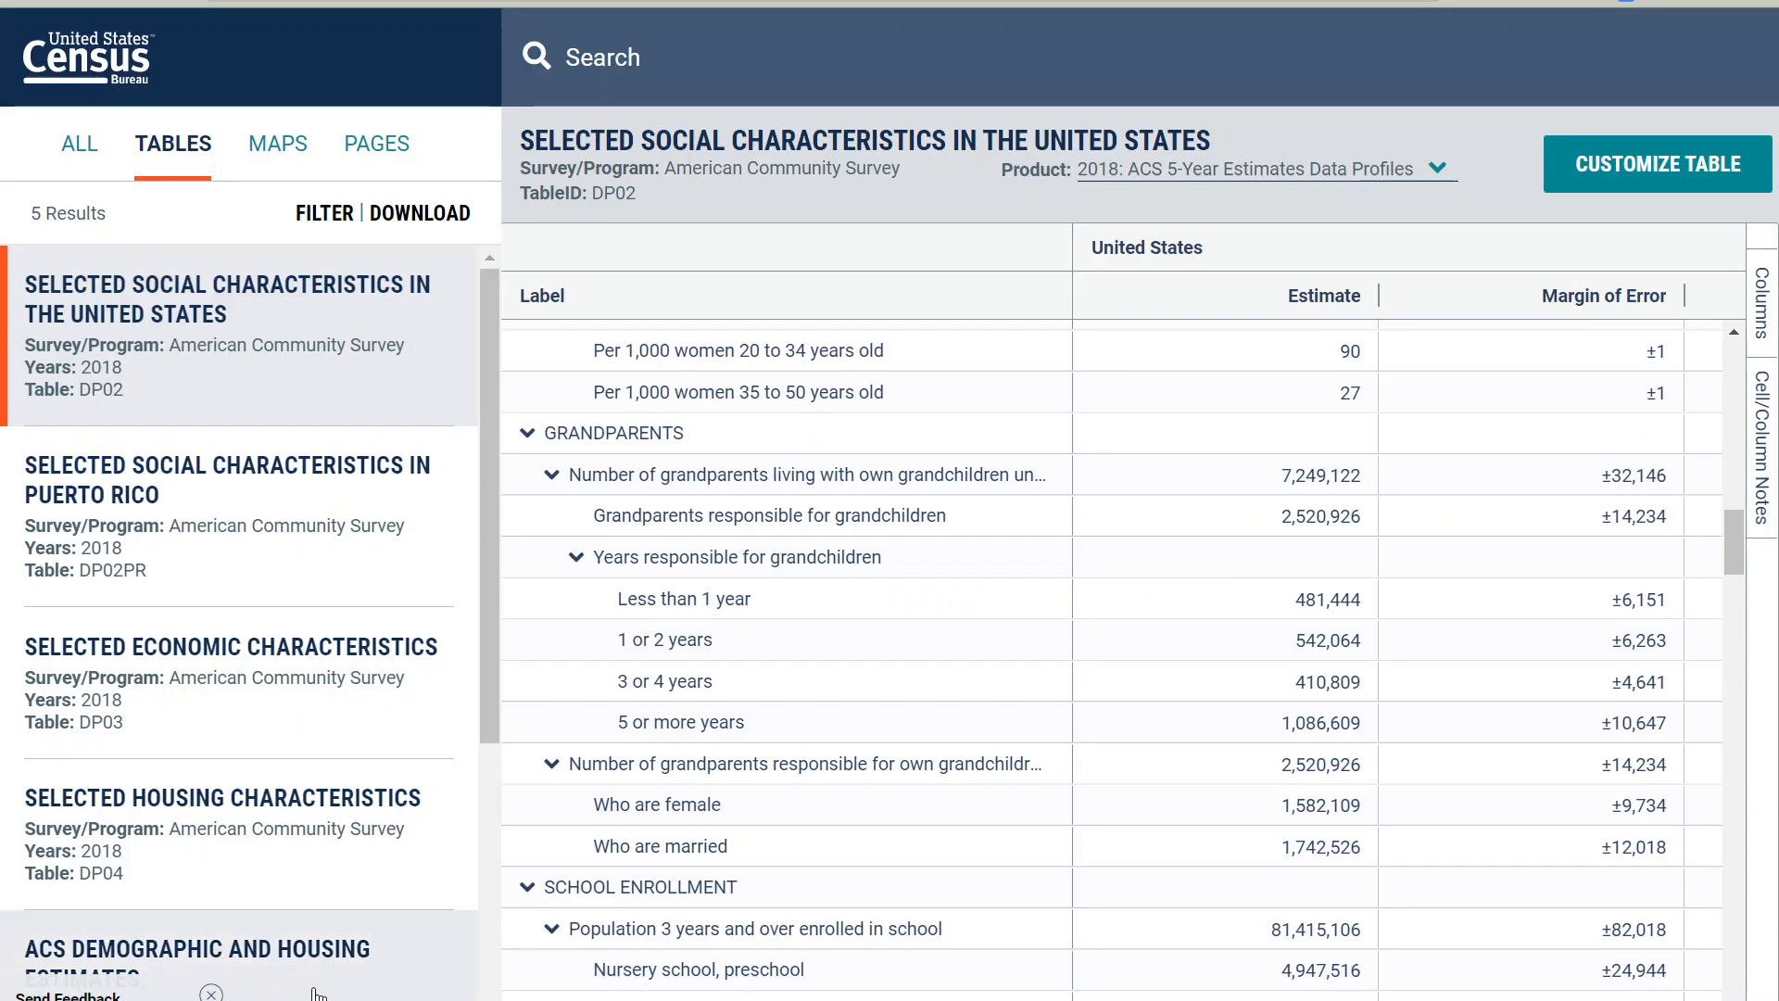
pyautogui.click(702, 927)
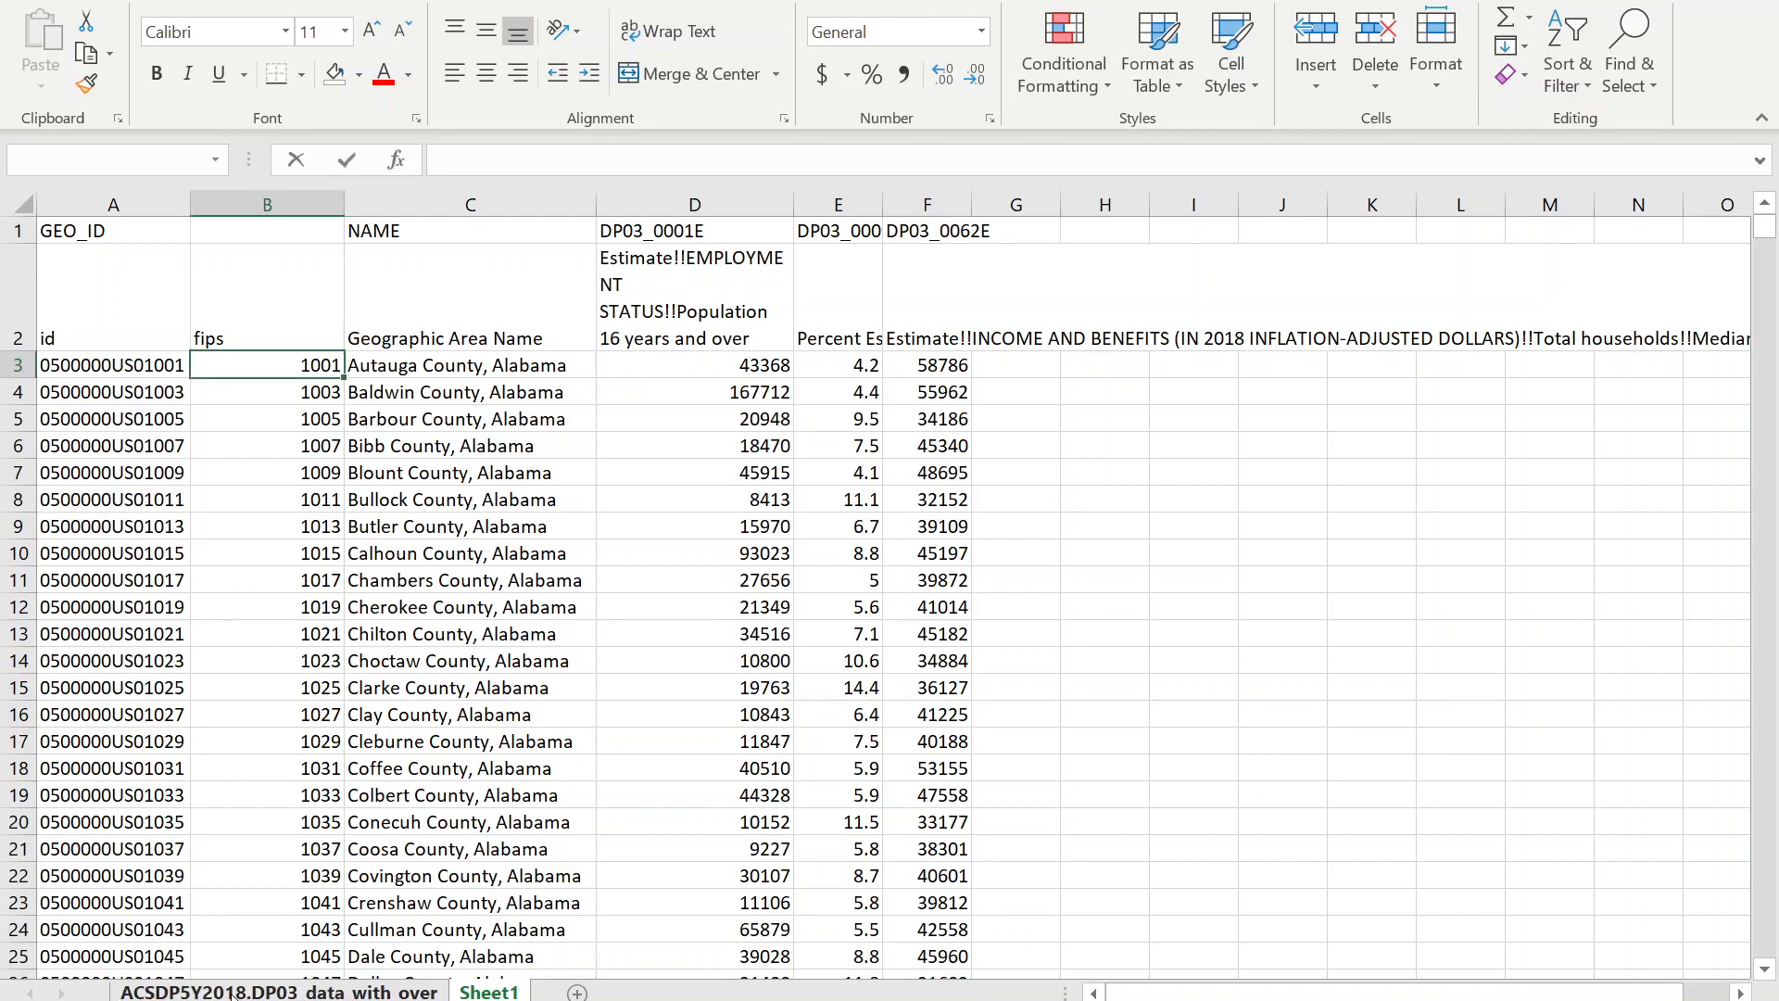
pyautogui.click(278, 992)
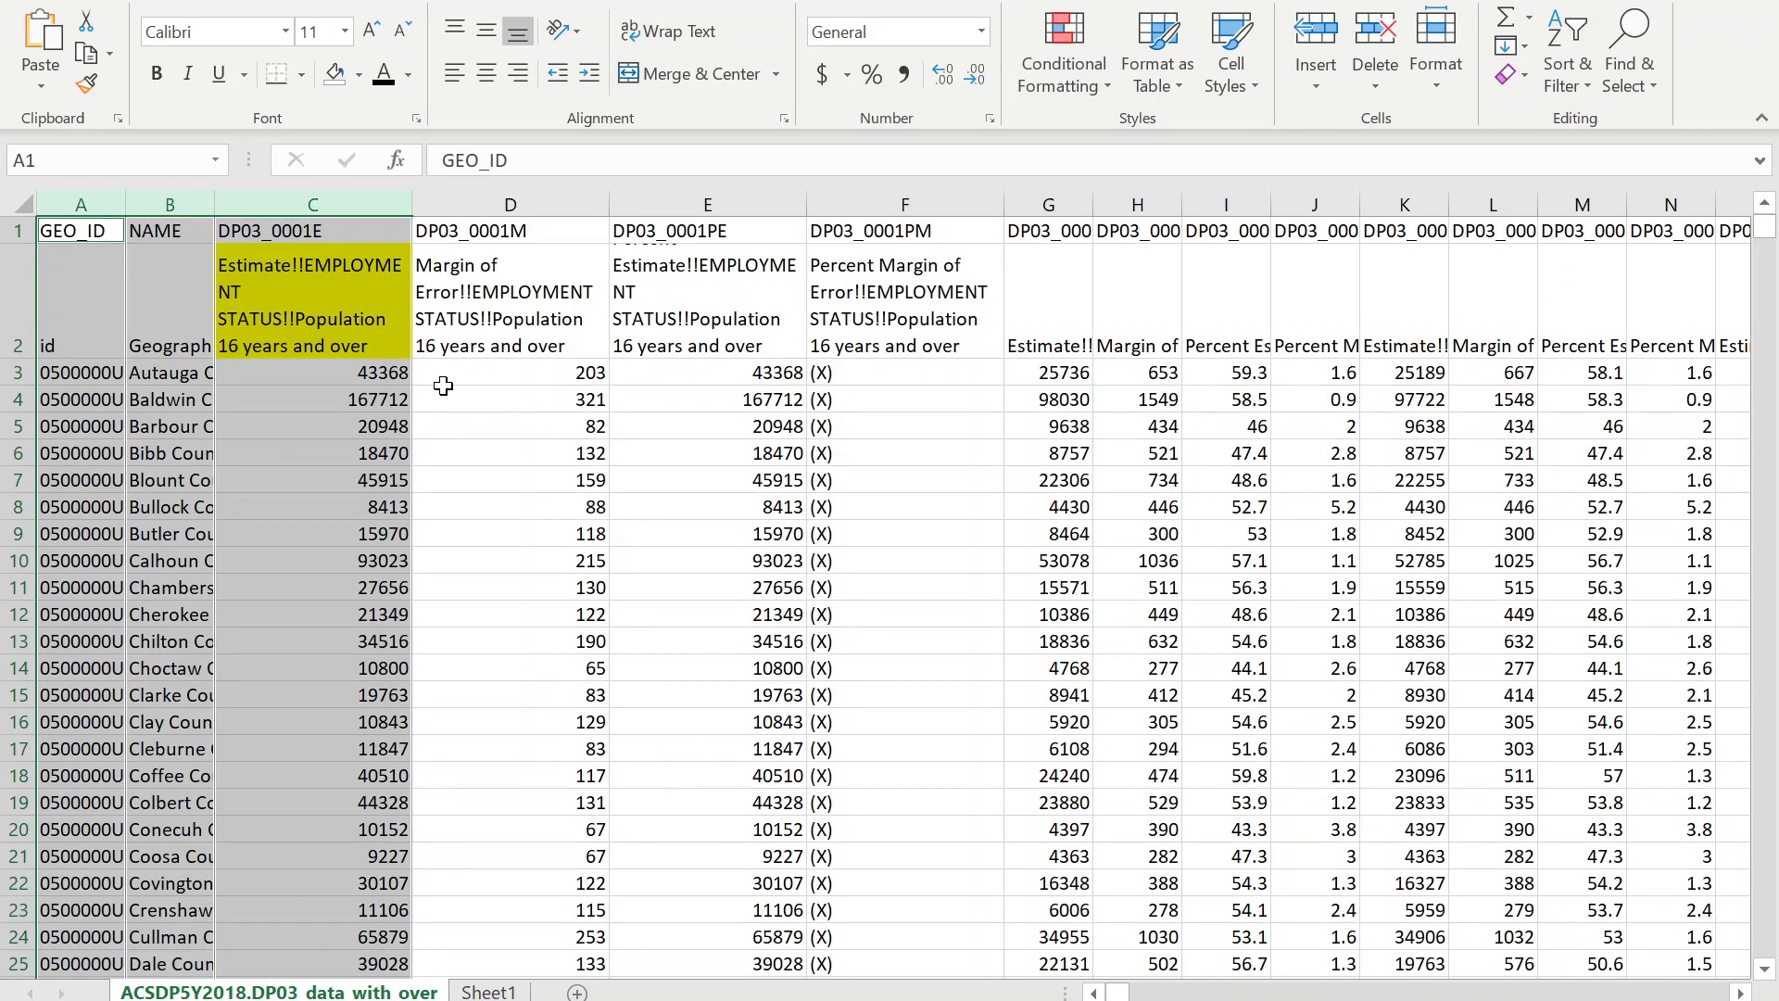
pyautogui.click(331, 303)
pyautogui.click(1059, 299)
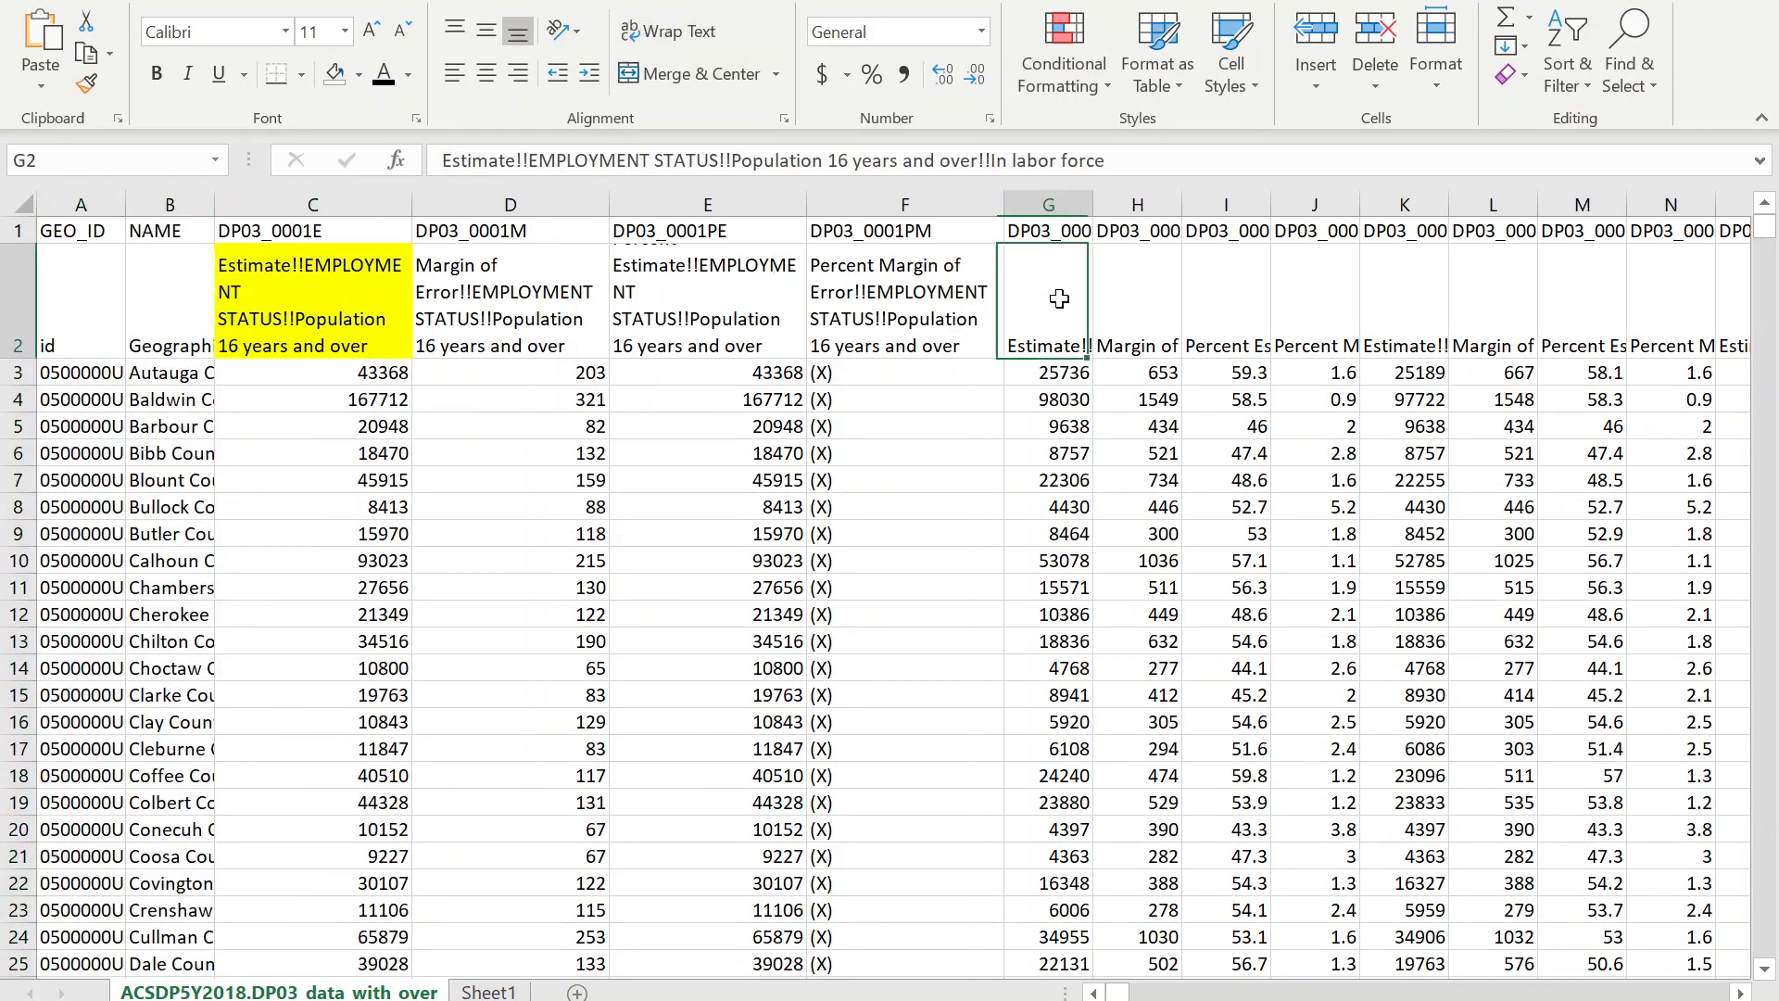
pyautogui.click(287, 204)
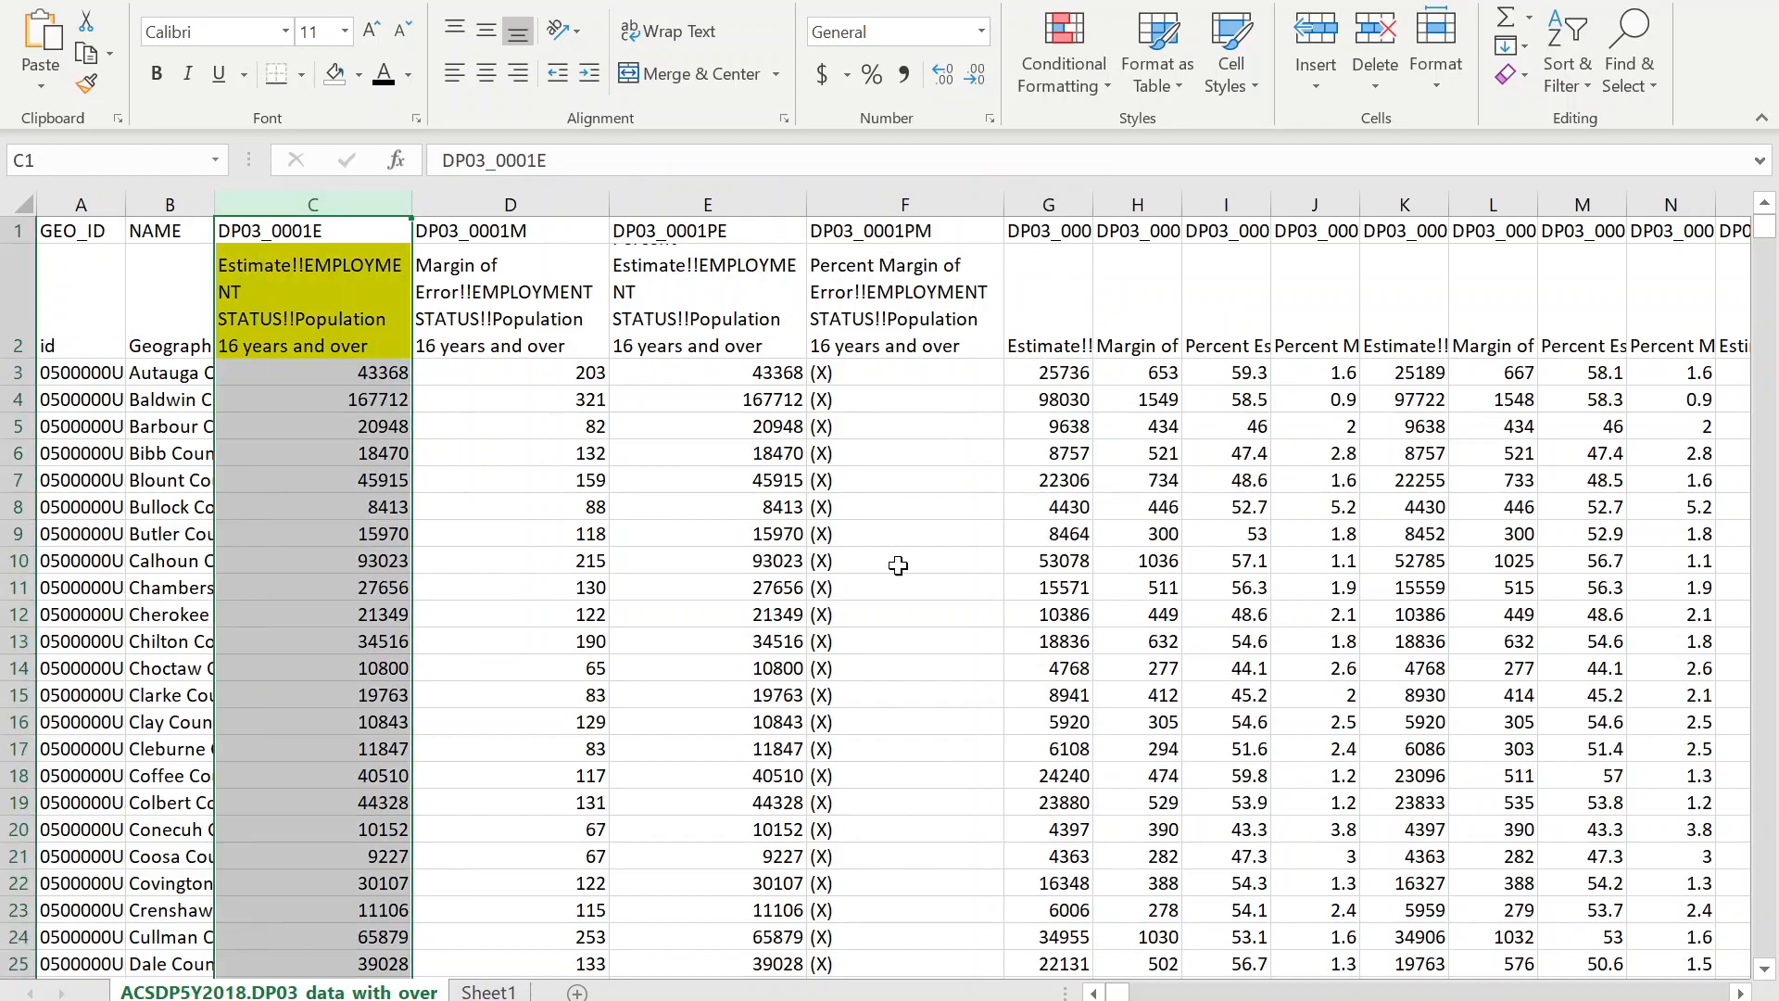
pyautogui.click(489, 992)
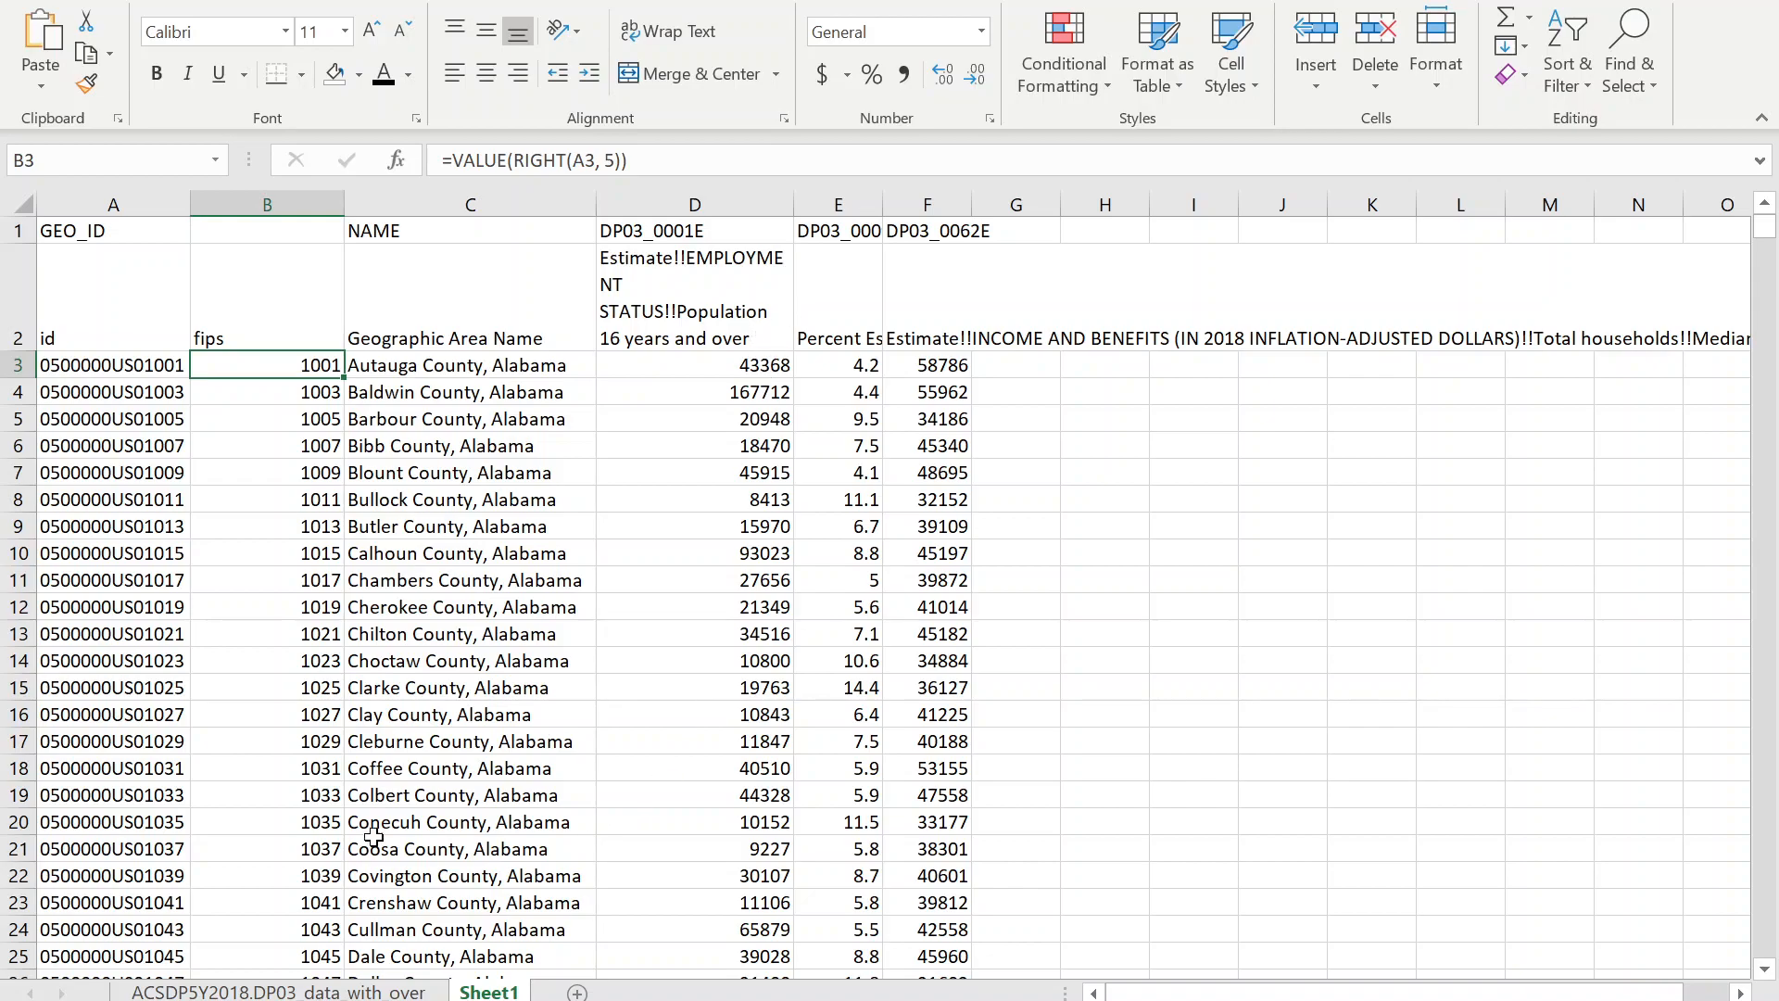
# Return to Document2 in Word and look over the finished Table 1 picture once more.
pyautogui.hotkey('alt', 'Tab')
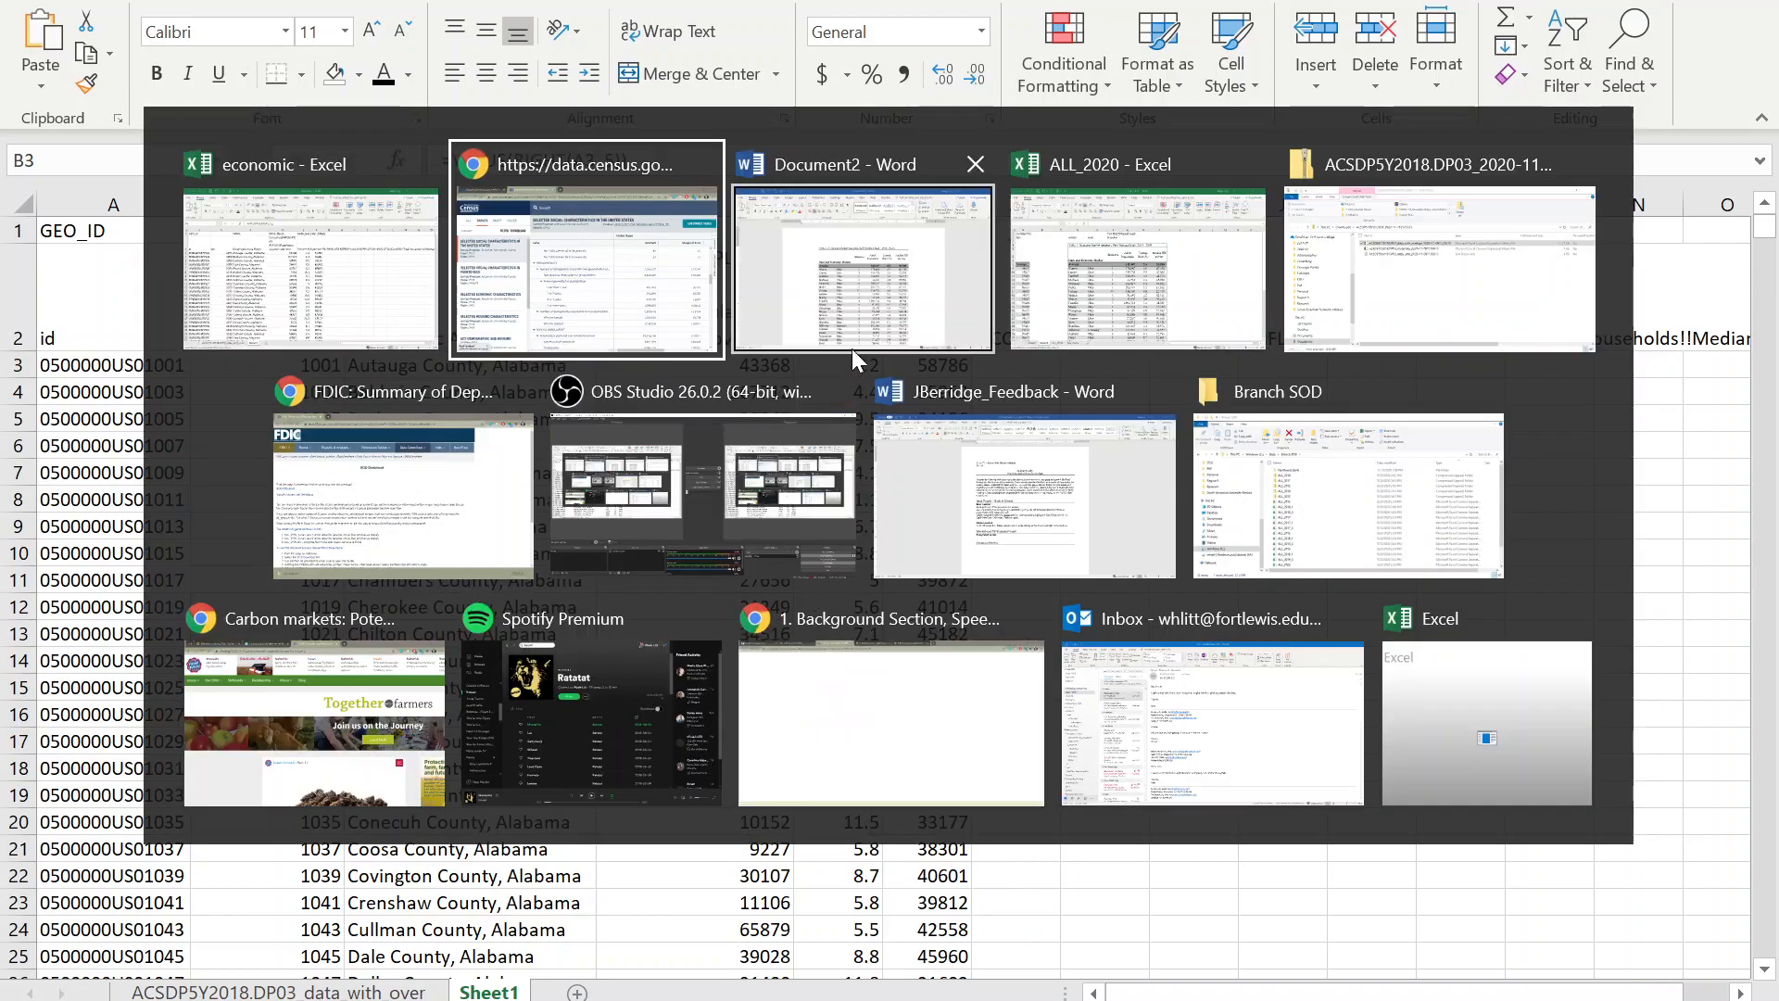
pyautogui.click(905, 306)
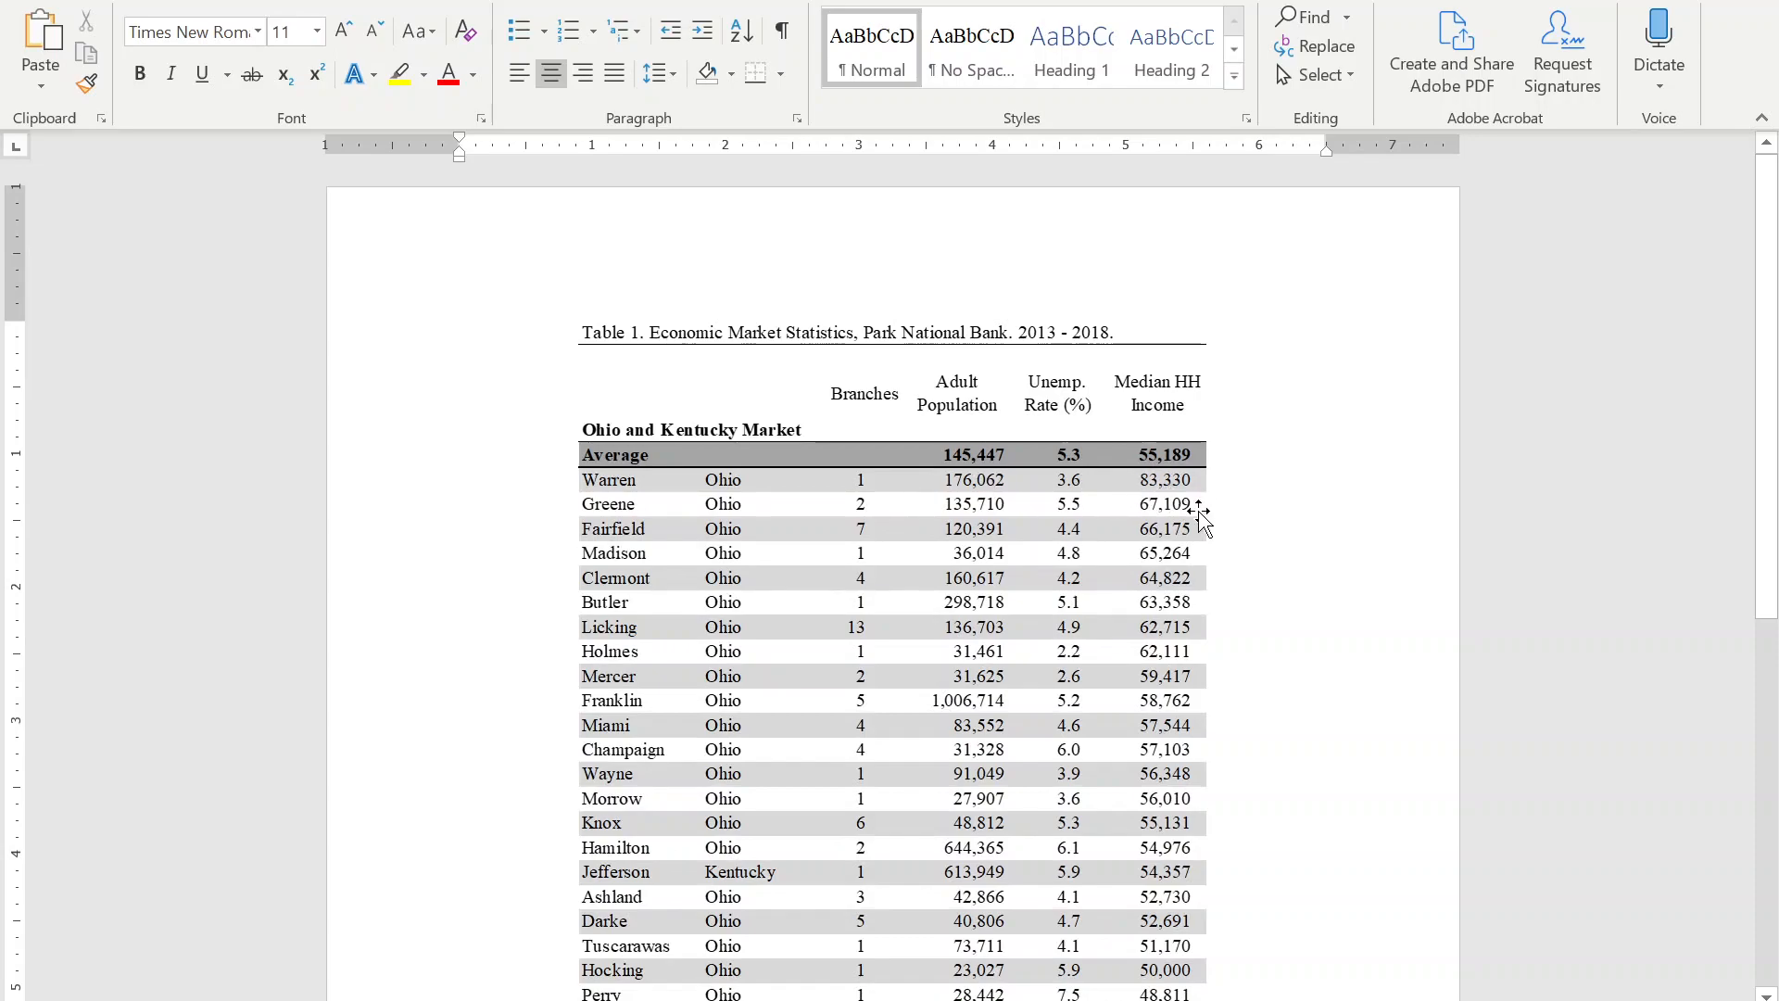
pyautogui.scroll(-5, 1056, 648)
pyautogui.scroll(-3, 1056, 649)
pyautogui.scroll(8, 1061, 663)
# Switch to the ALL_2020 workbook and save it in Branch SOD as an Excel Workbook with a name starting "ALL_2020 - PARK Economic Market Ana".
pyautogui.hotkey('alt', 'Tab')
pyautogui.click(1143, 304)
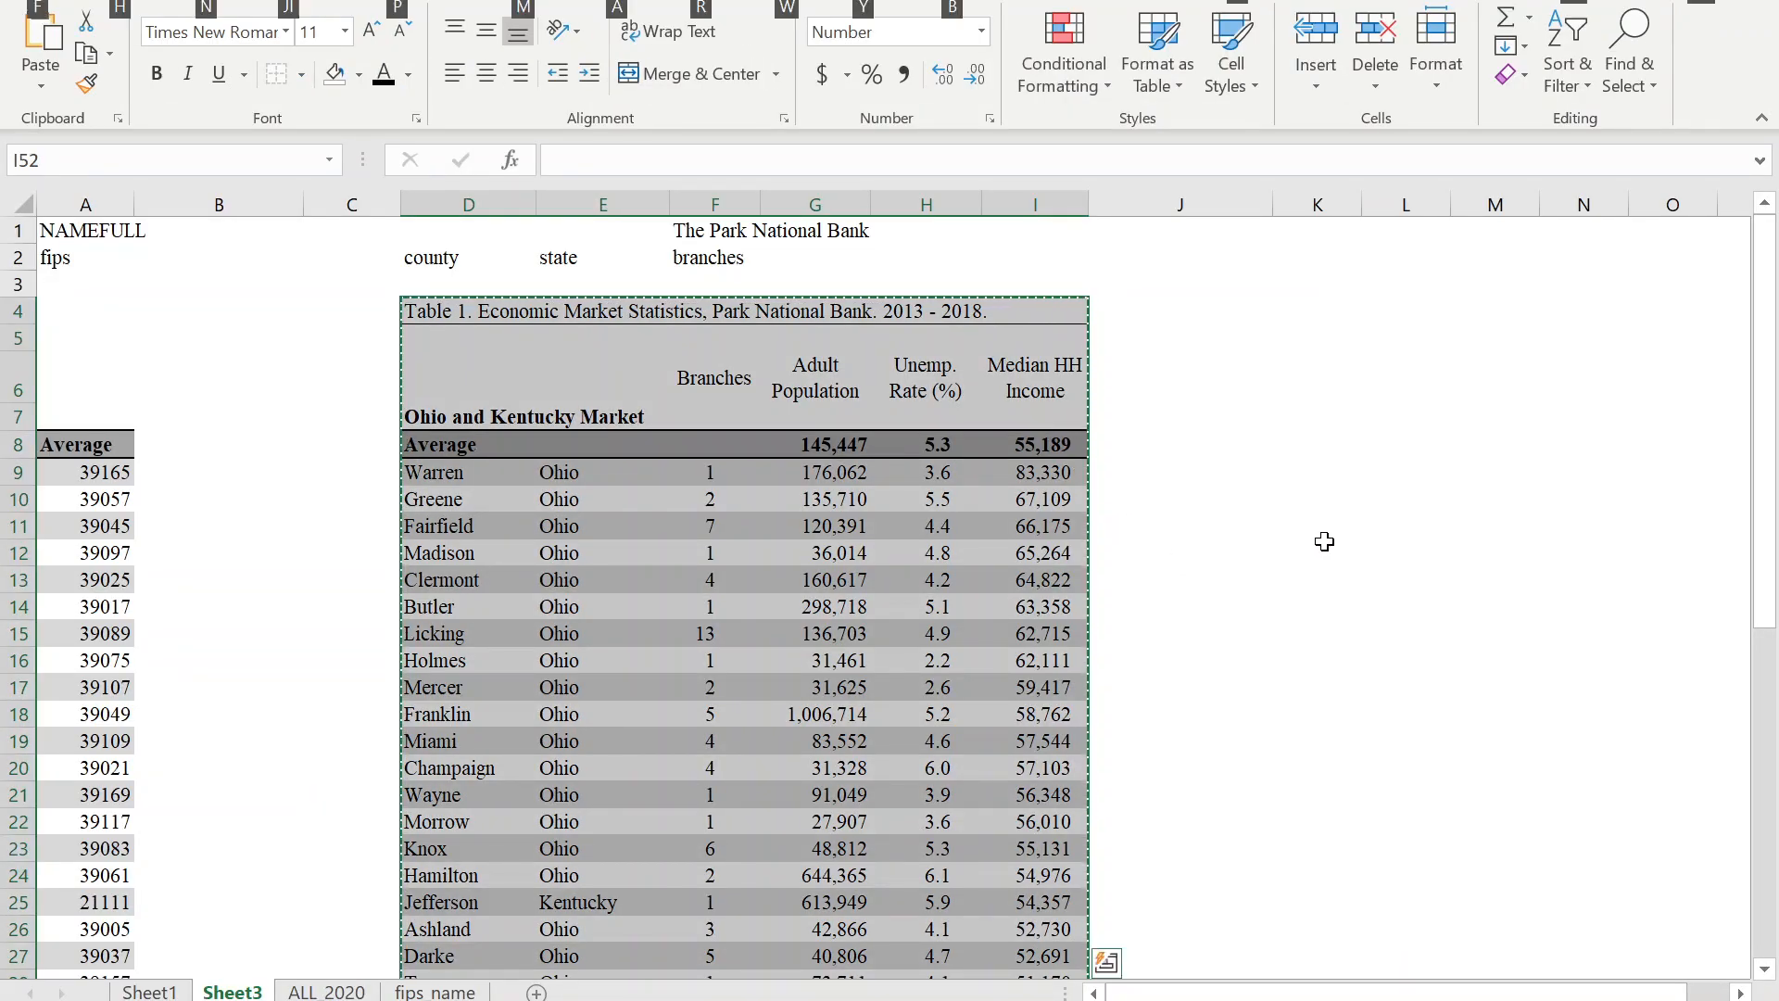
pyautogui.click(1321, 549)
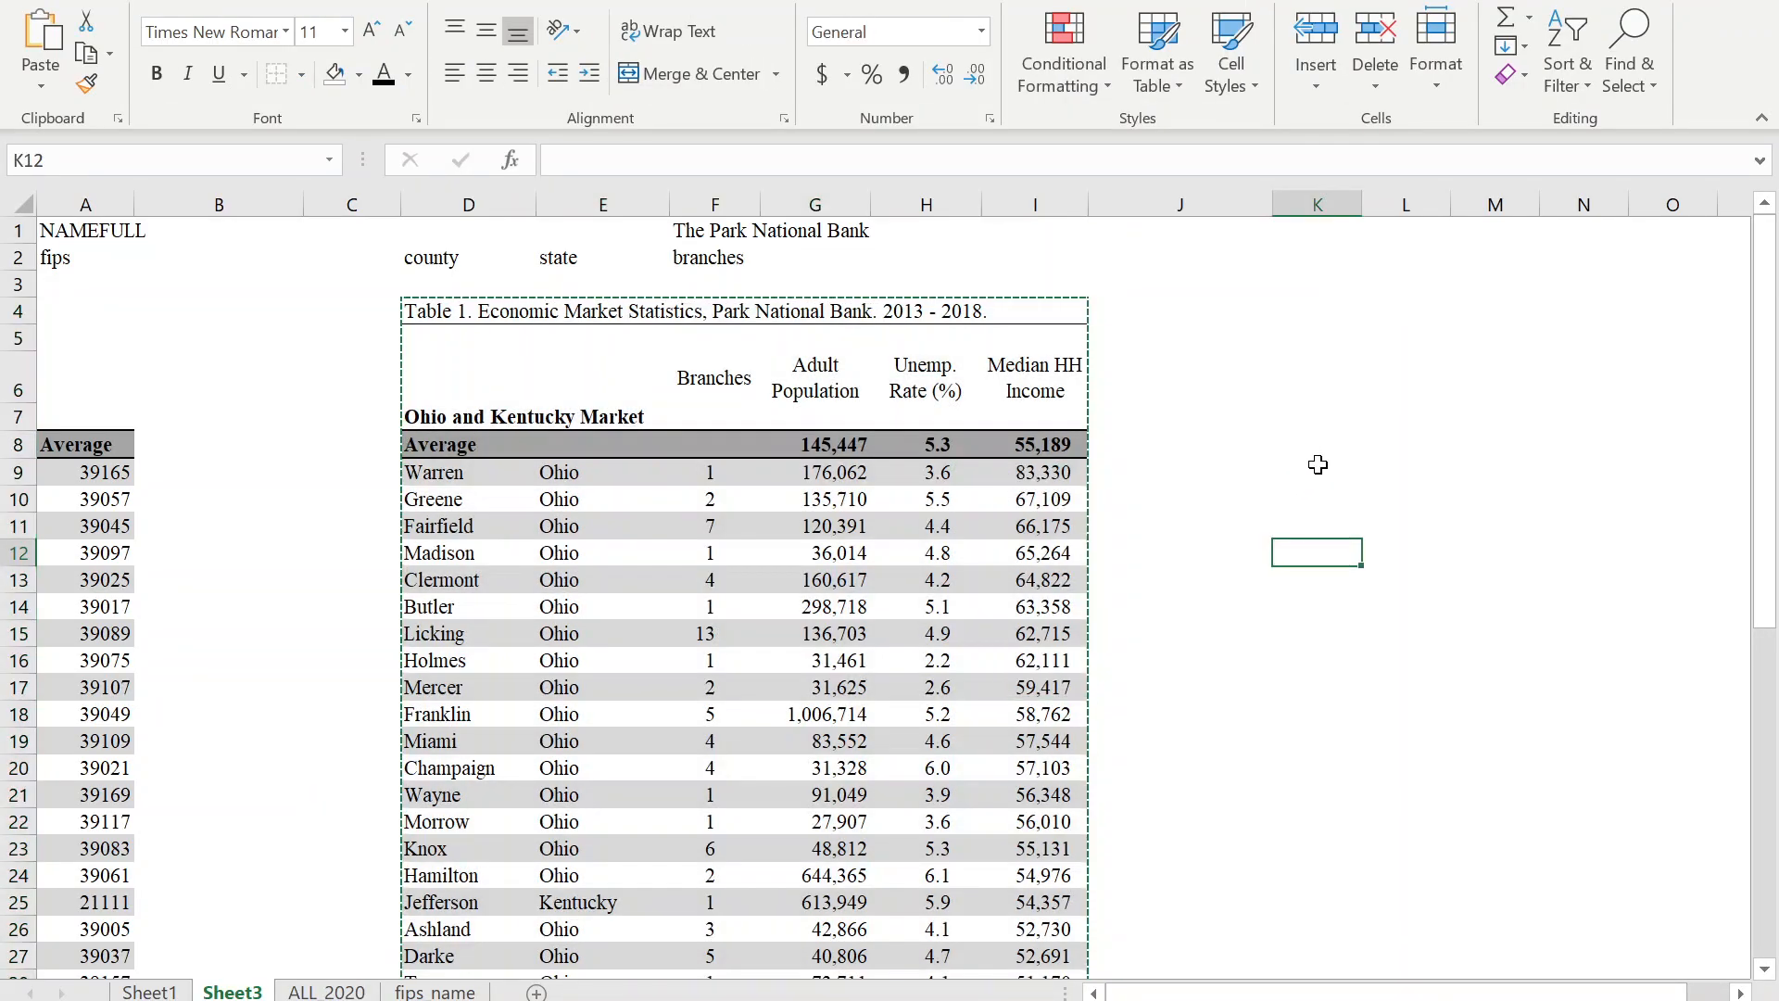
pyautogui.click(338, 415)
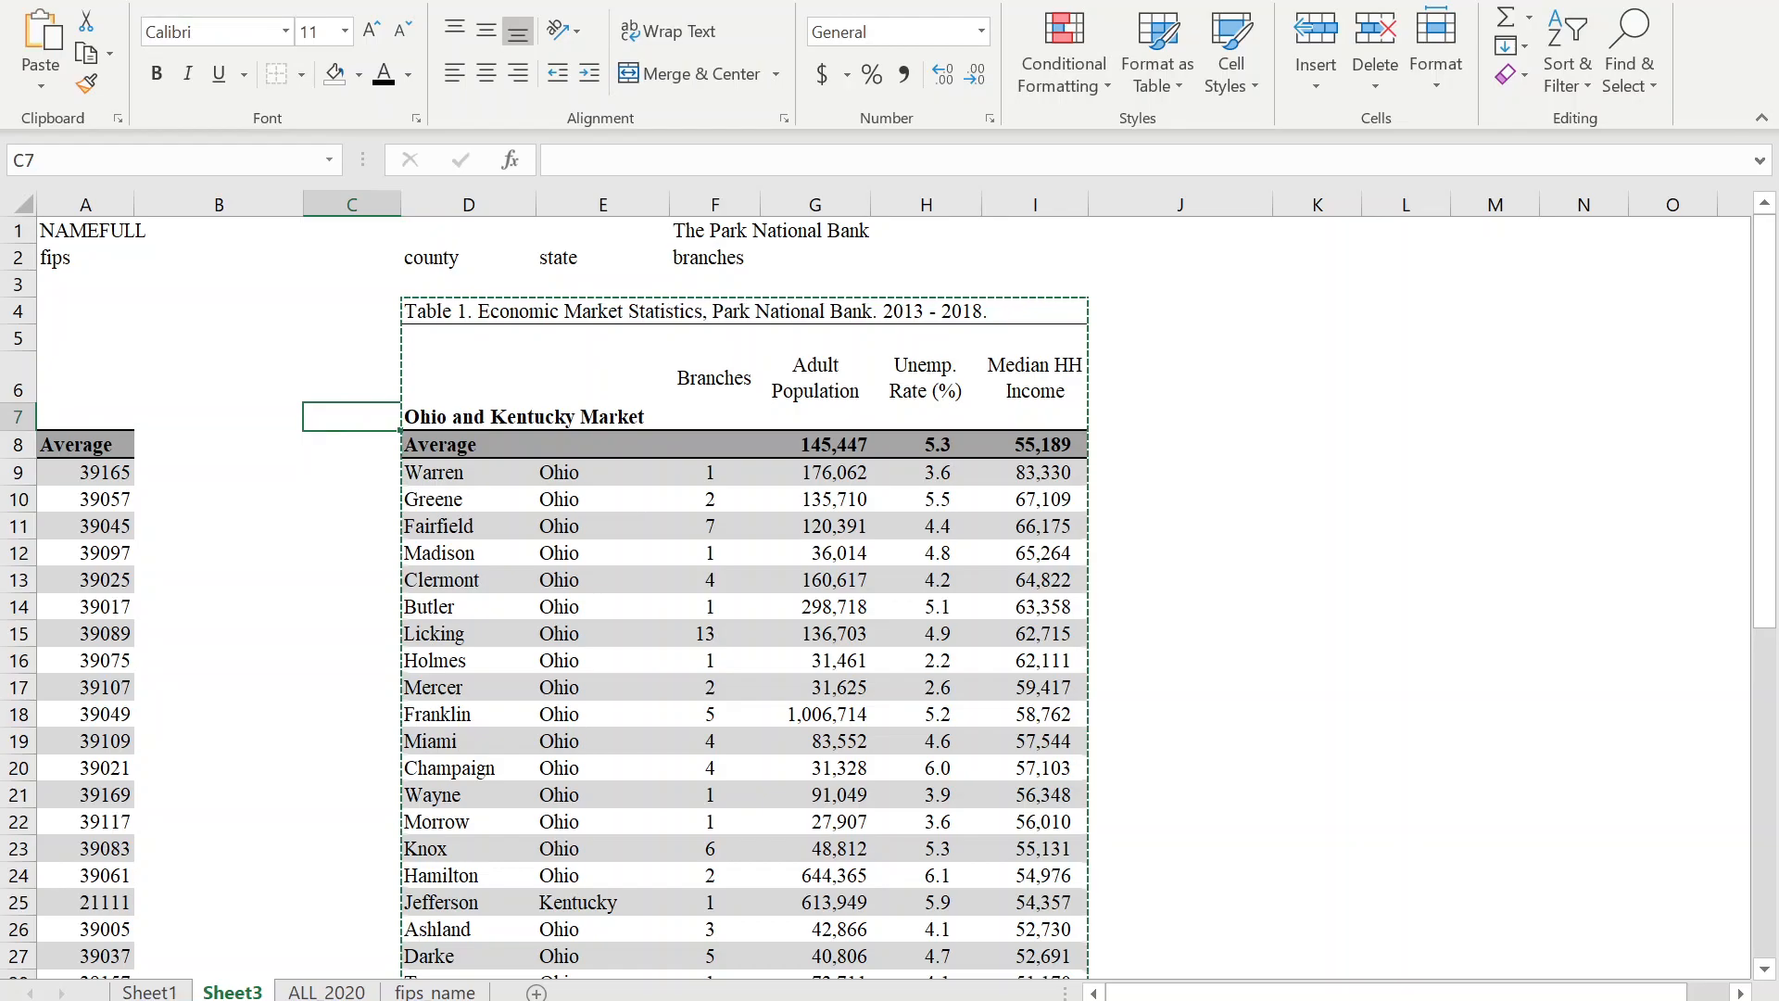
pyautogui.click(33, 0)
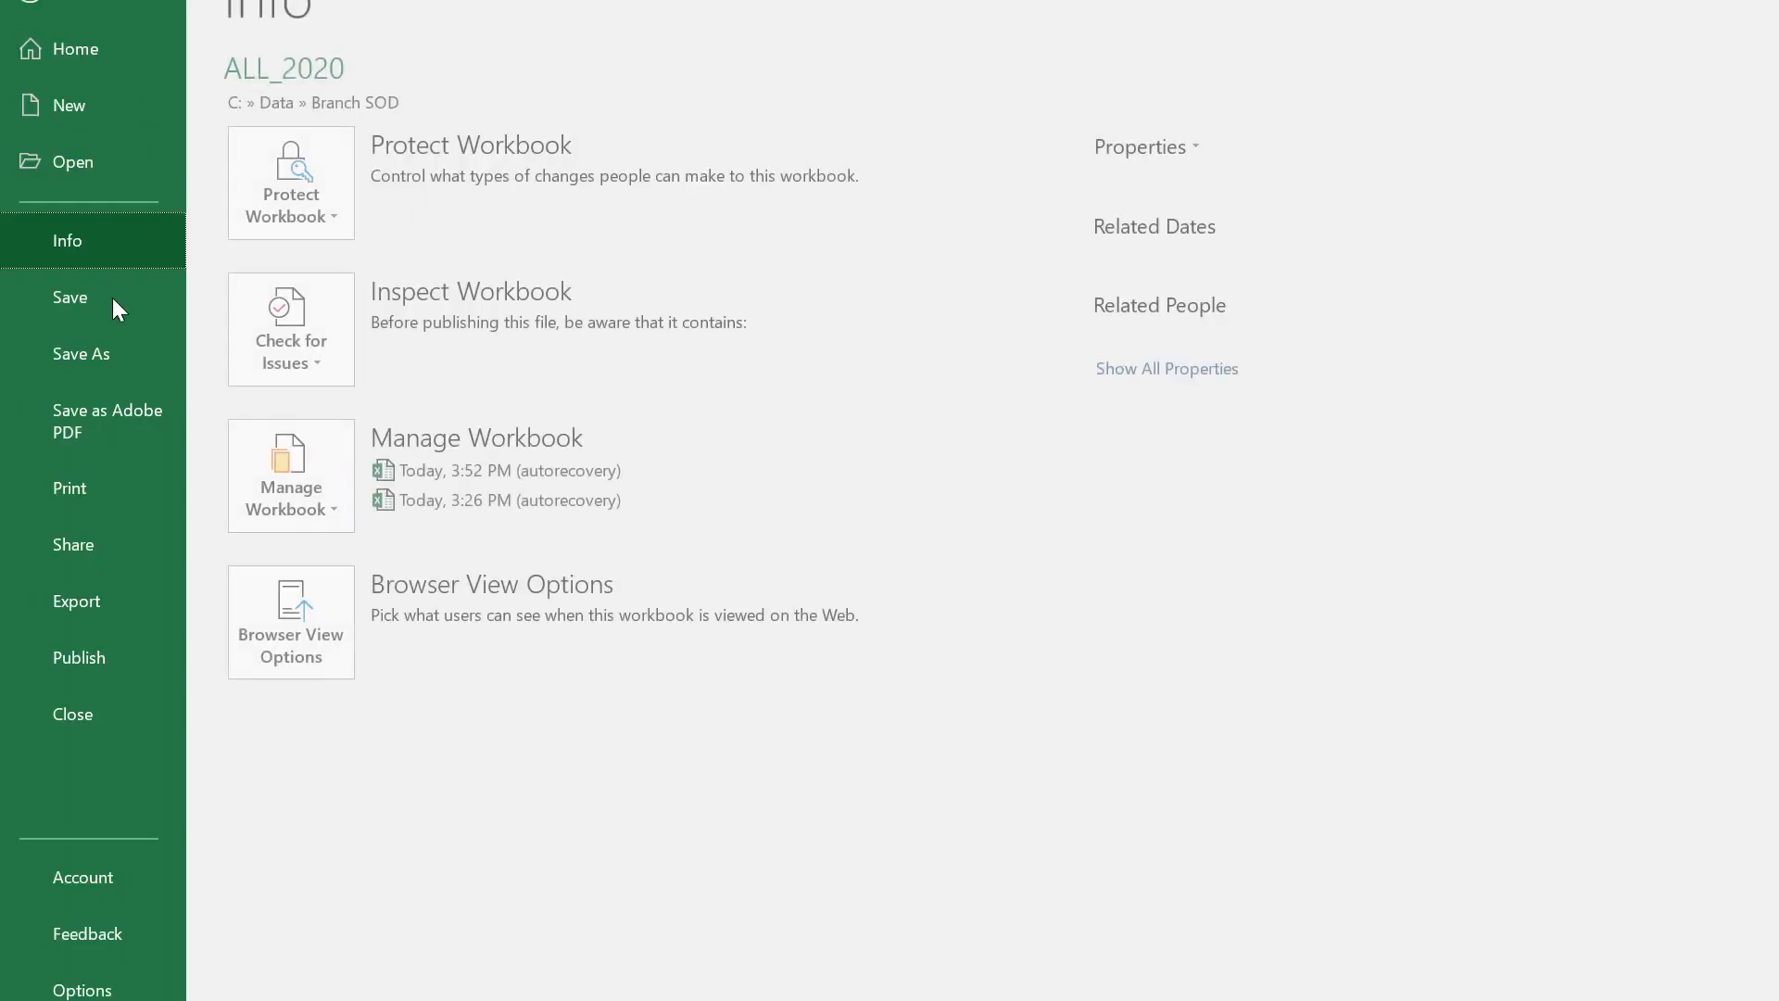
pyautogui.click(102, 357)
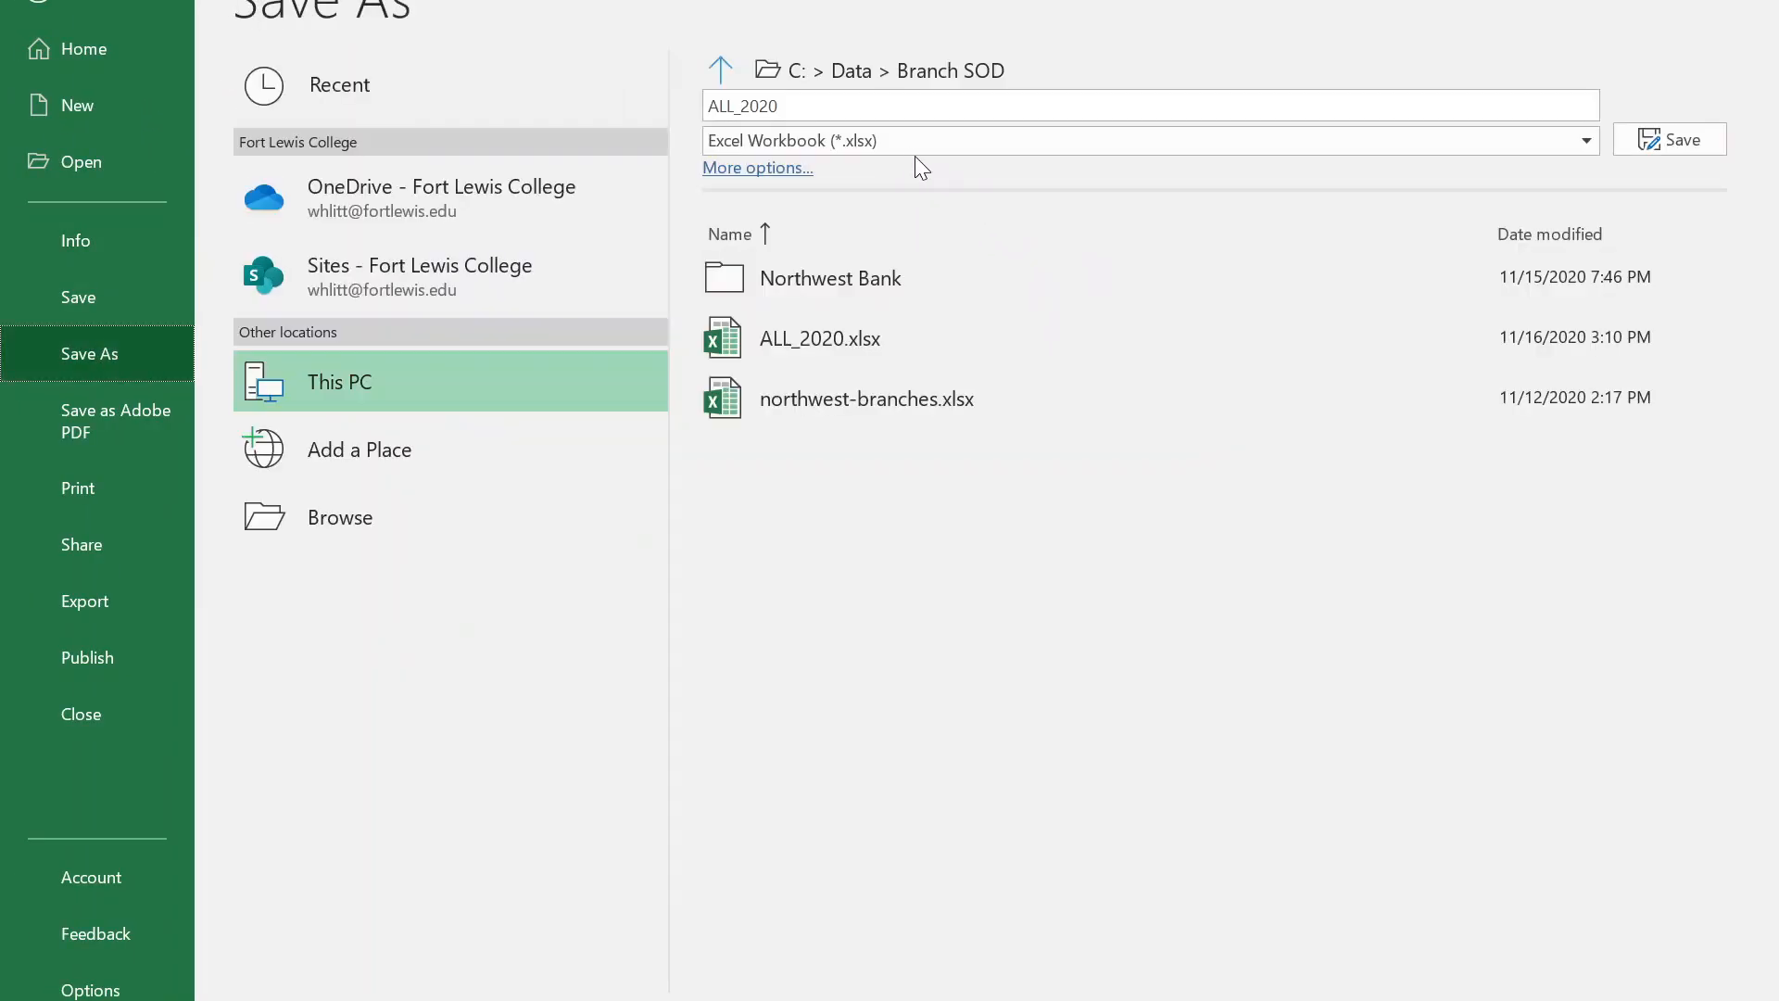
pyautogui.click(895, 146)
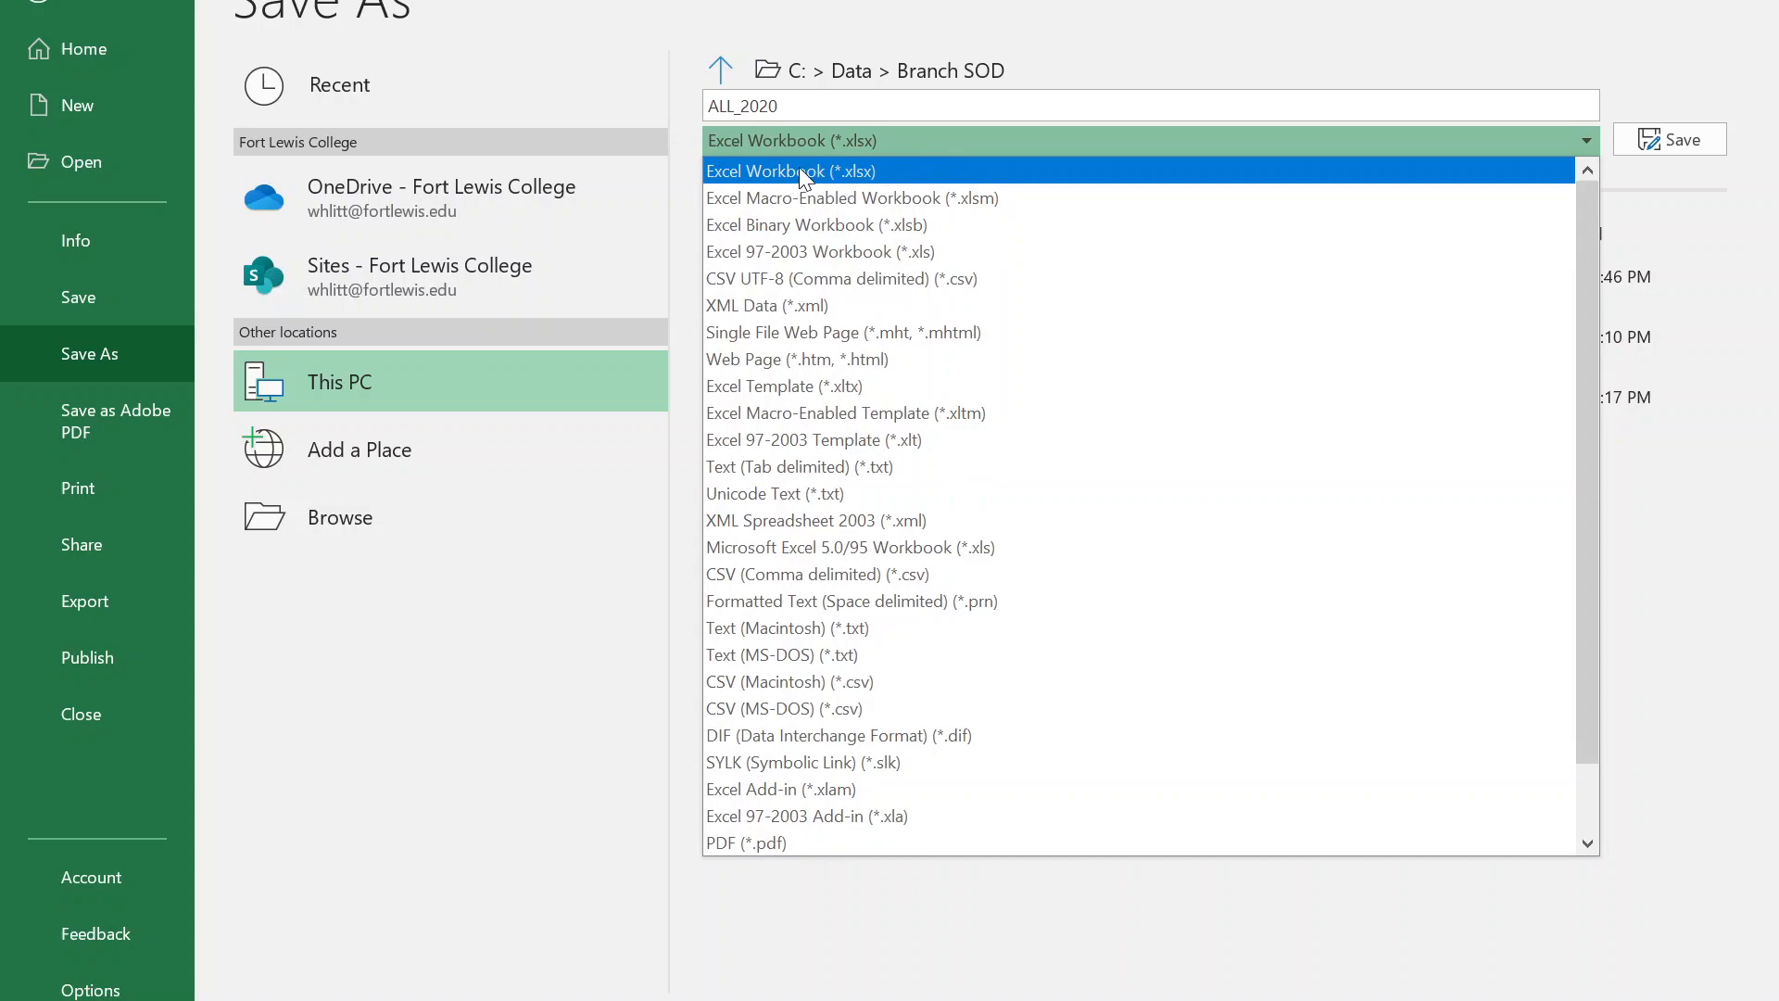
pyautogui.click(899, 132)
pyautogui.click(899, 108)
pyautogui.click(899, 108)
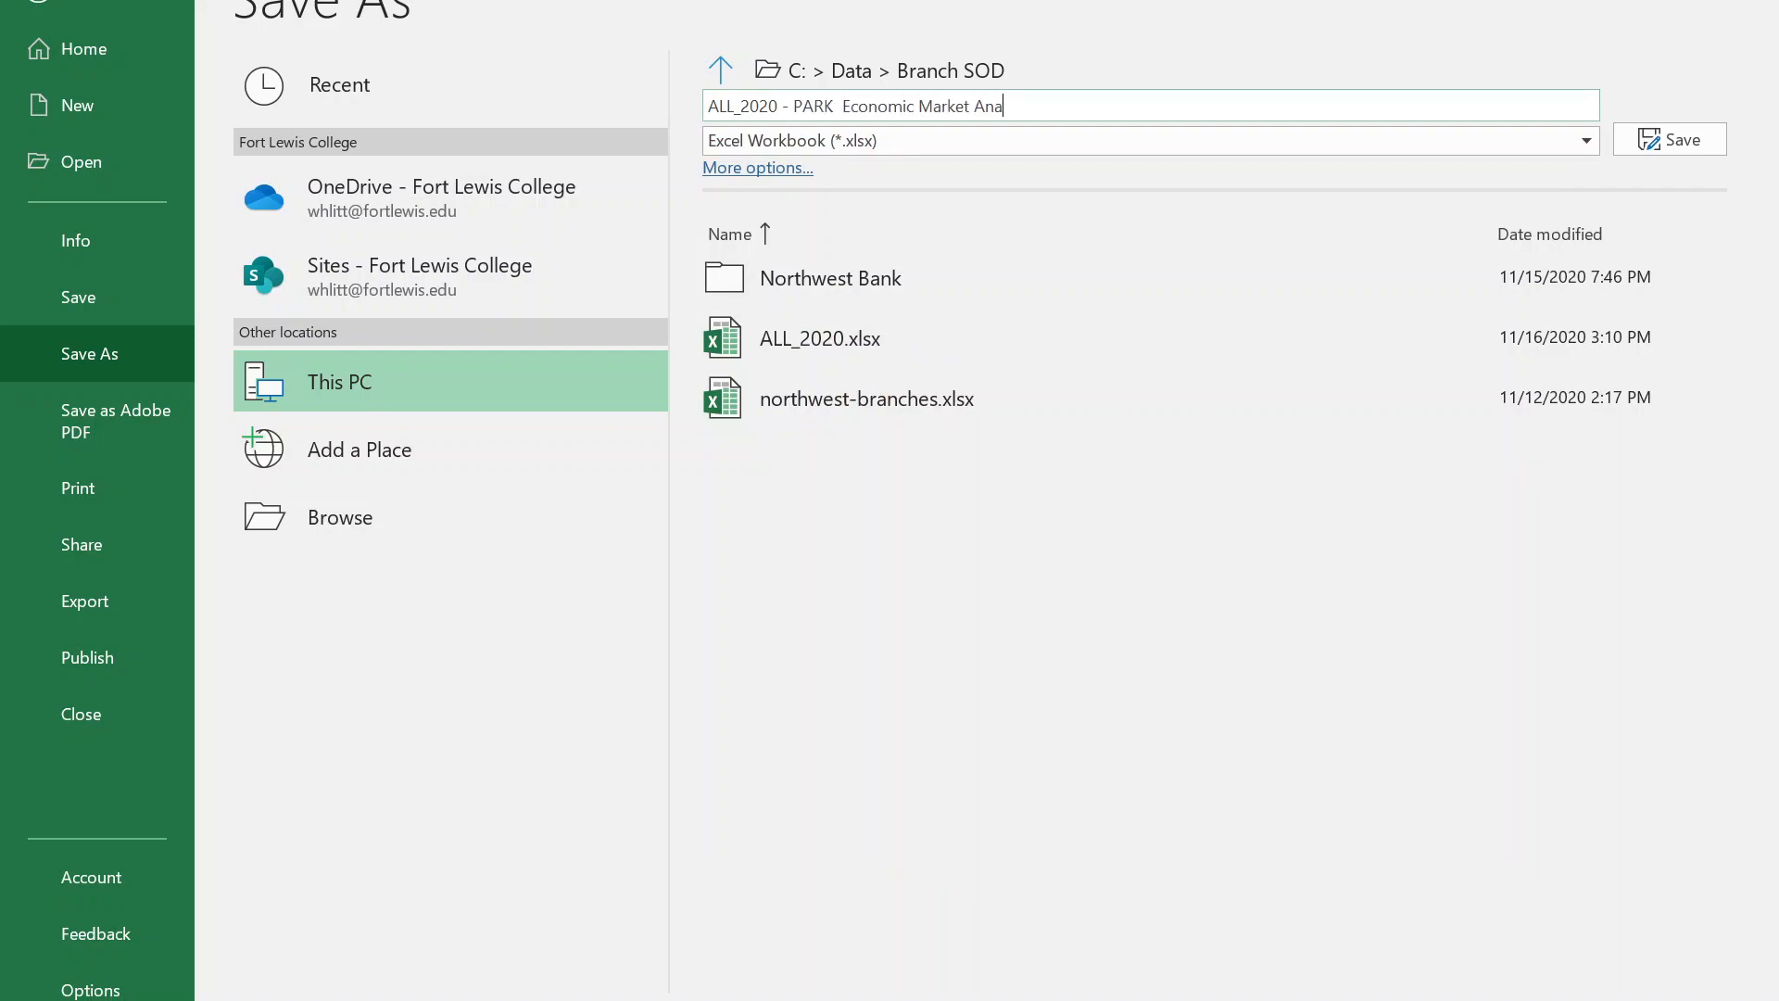
pyautogui.press('Return')
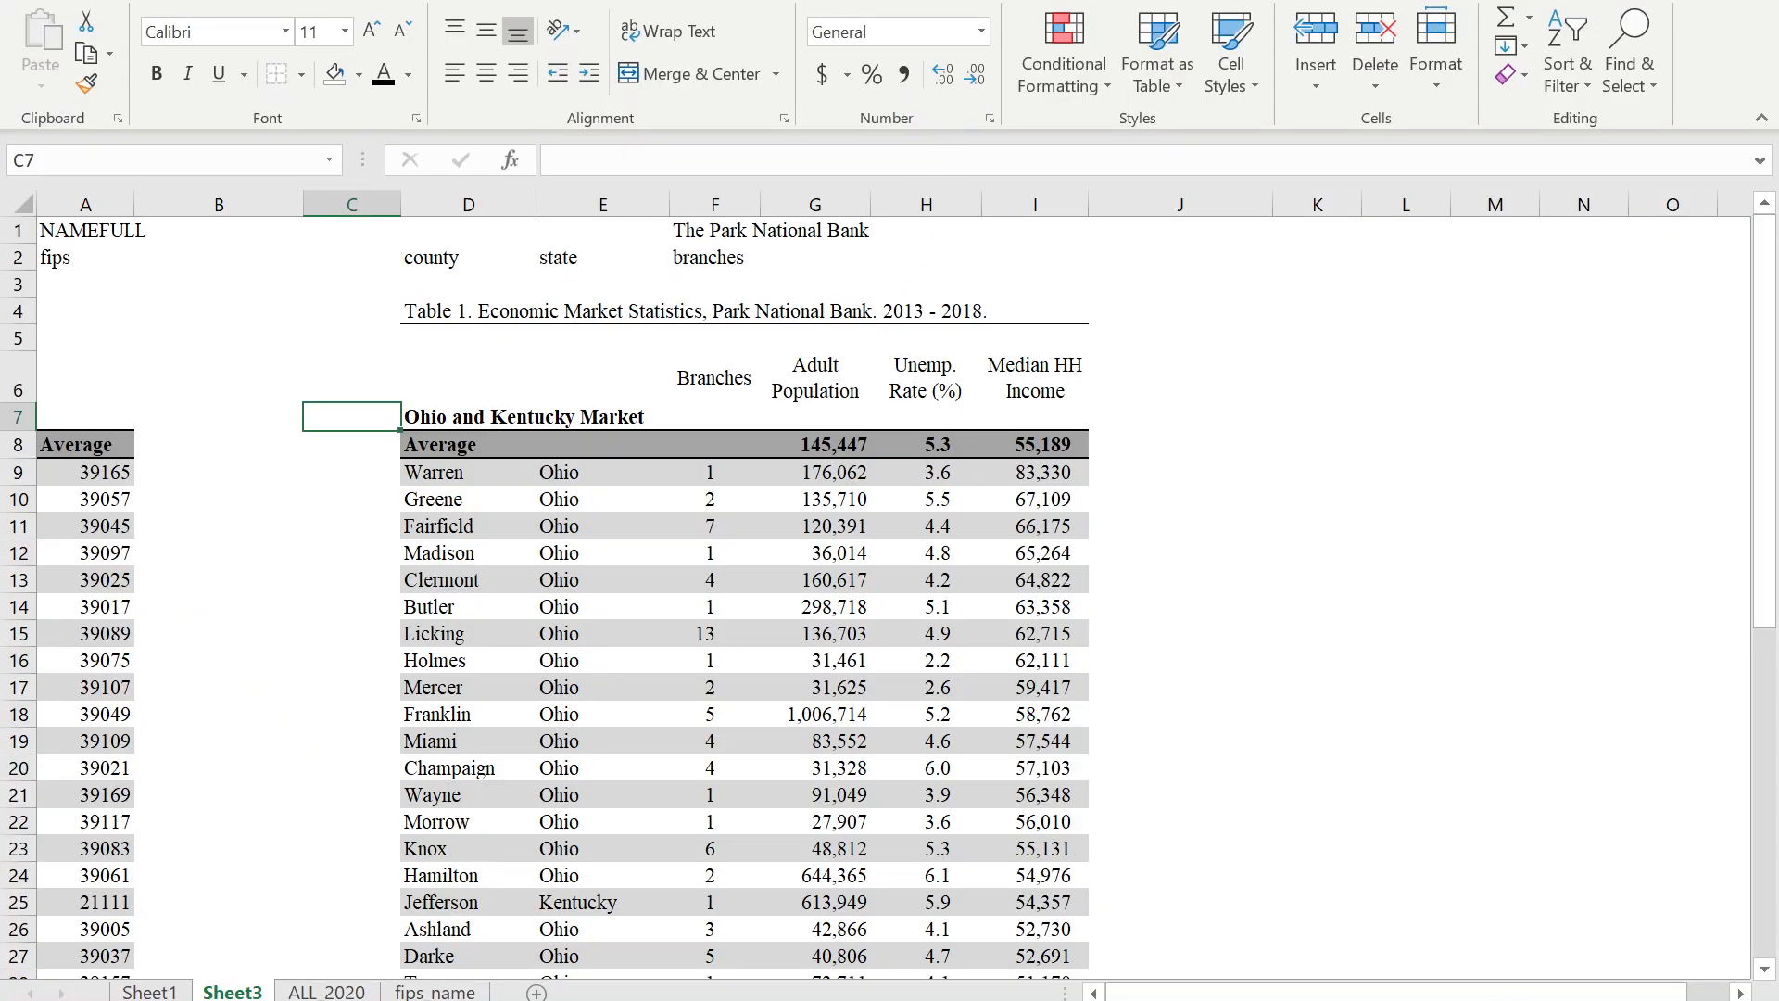